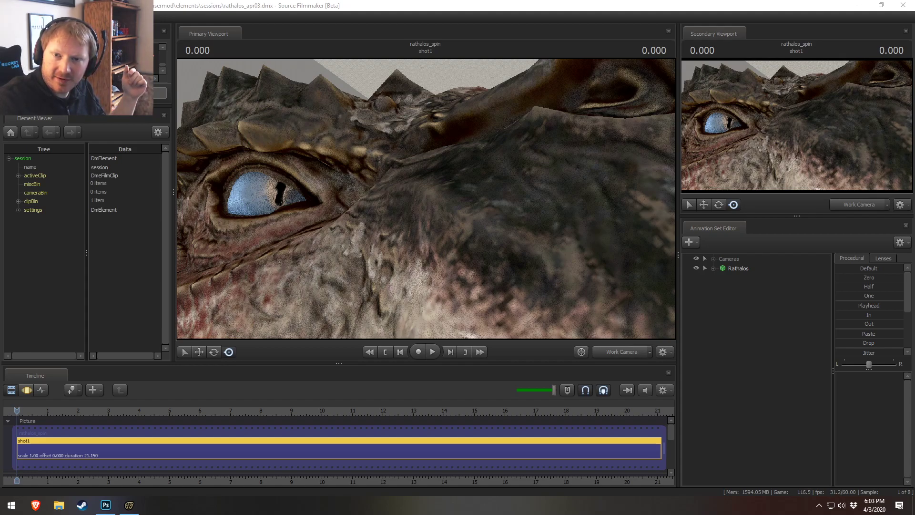
click(874, 505)
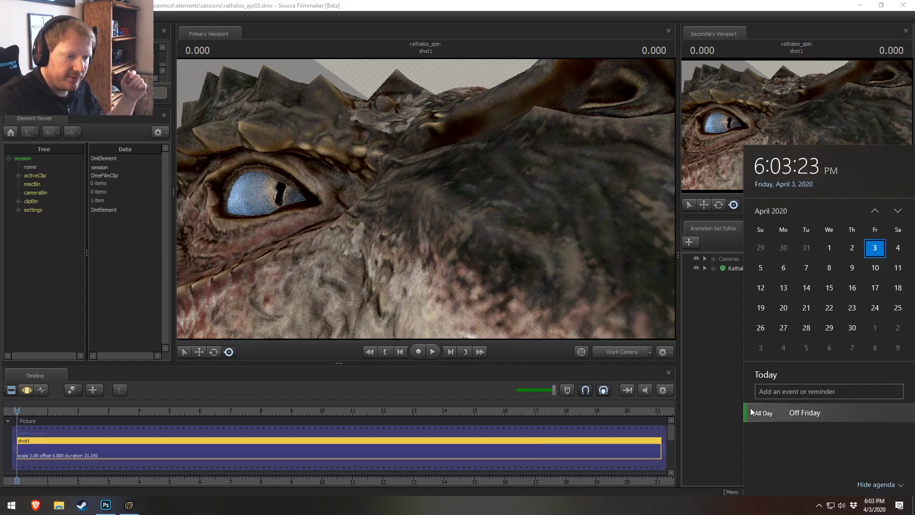
click(706, 336)
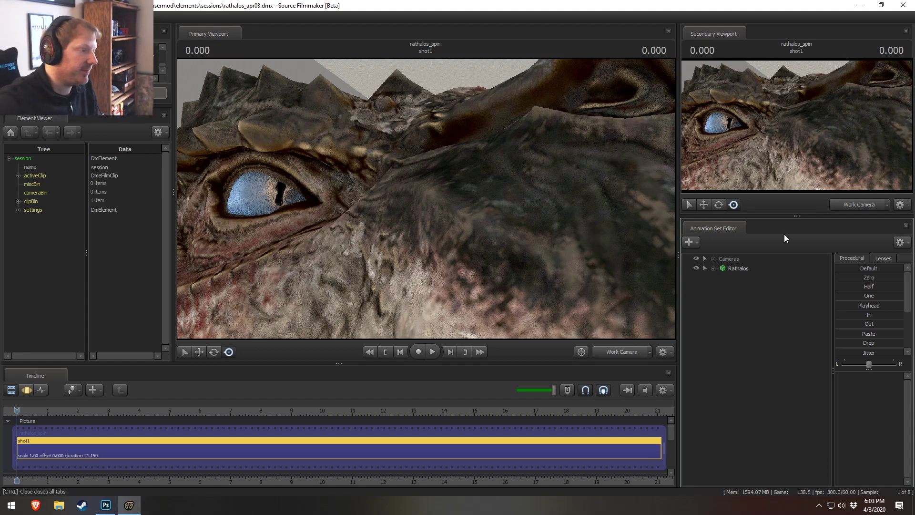
- Pull the work camera back from the eye to frame the Rathalos's head and upper body
drag(538, 267, 425, 199)
key(s)
key(x)
key(s)
key(s)
key(w)
key(s)
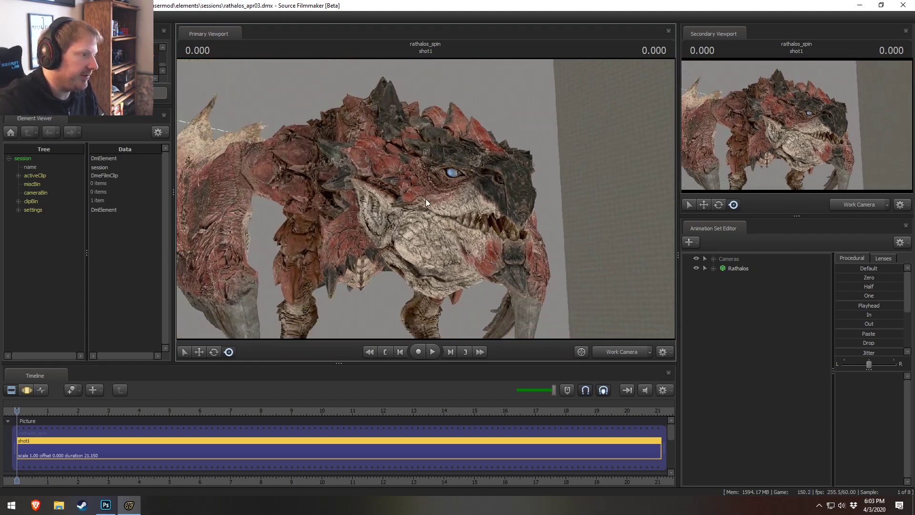
- Enlarge the timeline area and bring the whole Dialog sound track with its clips into view
key(F3)
key(F2)
drag(672, 434, 675, 443)
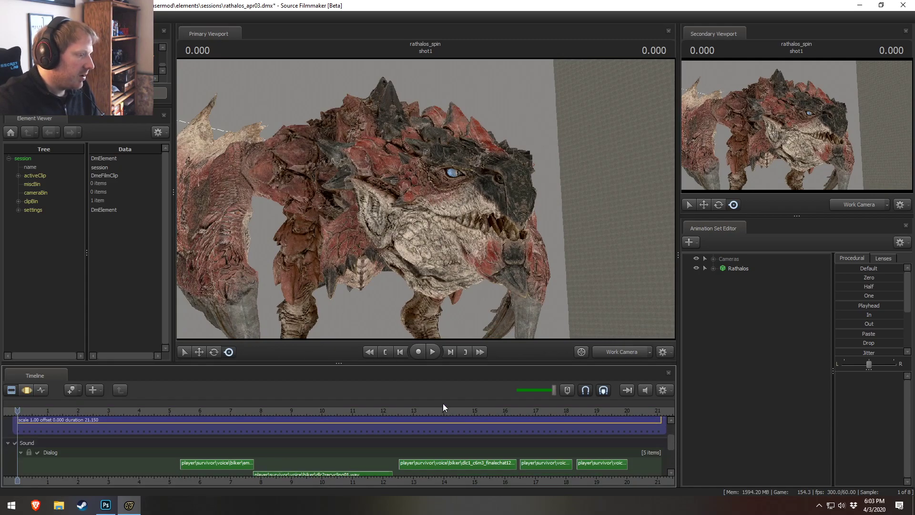
drag(428, 364, 428, 330)
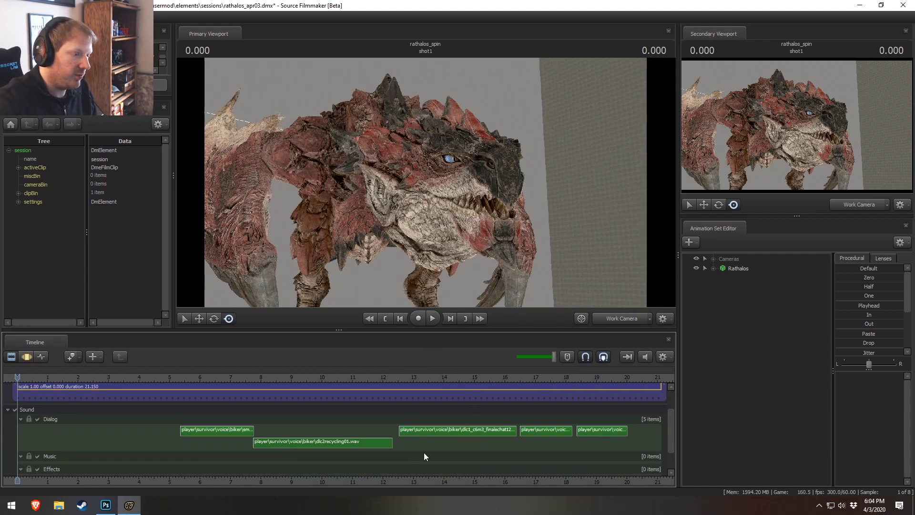
scroll(316, 385, down, 2)
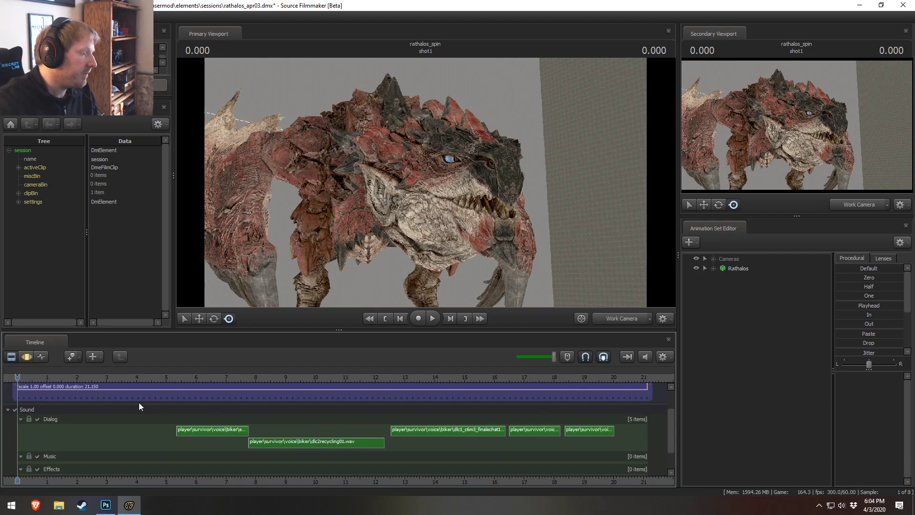
scroll(244, 417, down, 2)
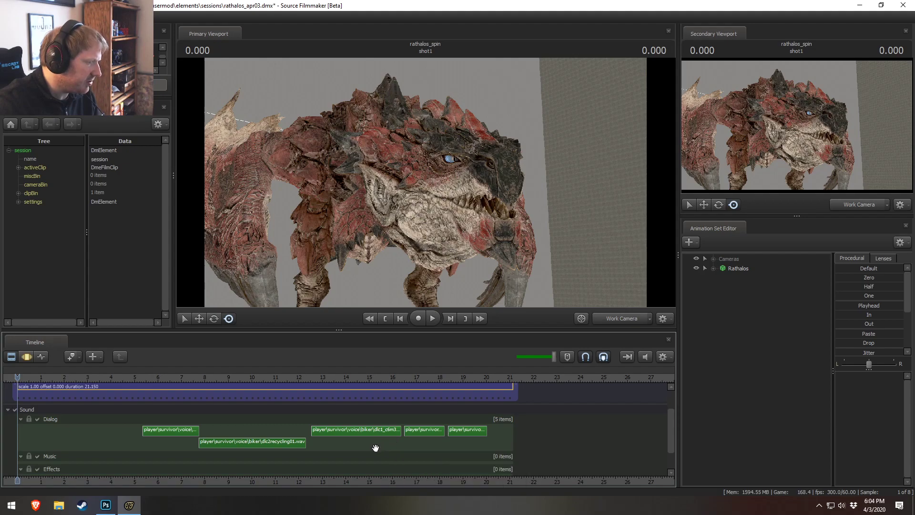
- Lower the playback volume to about 44% and play the first dialog clip from 5.450 seconds
click(145, 377)
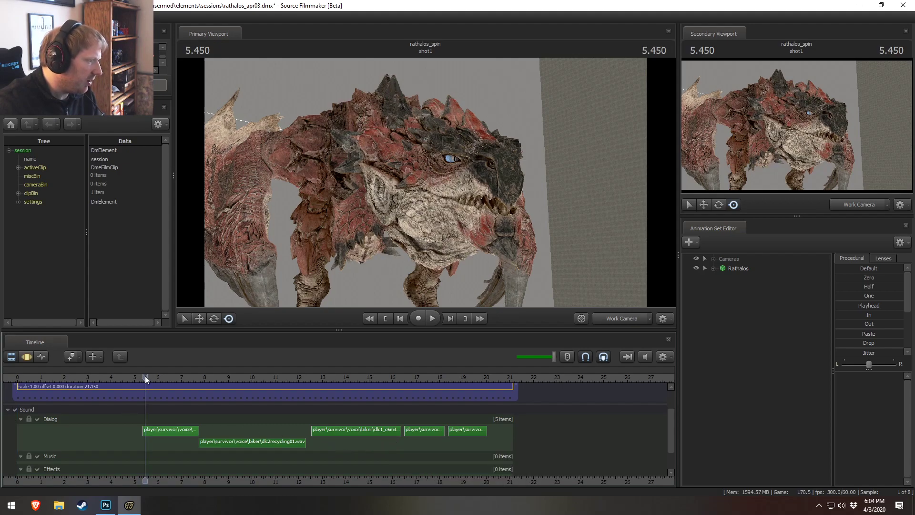
drag(554, 358, 537, 355)
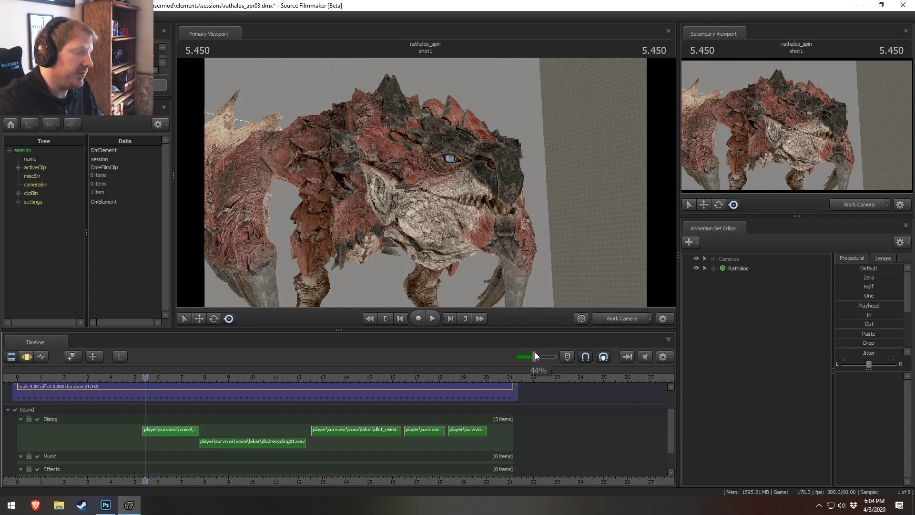
key(space)
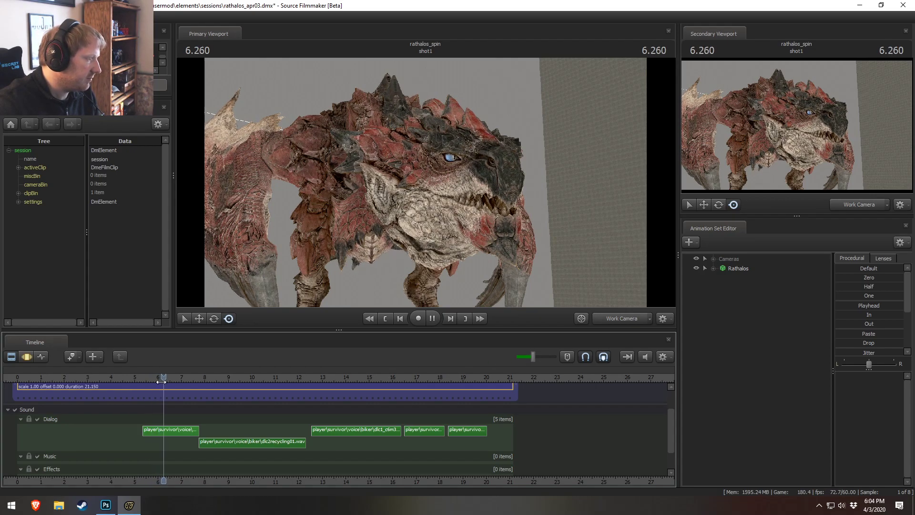
key(space)
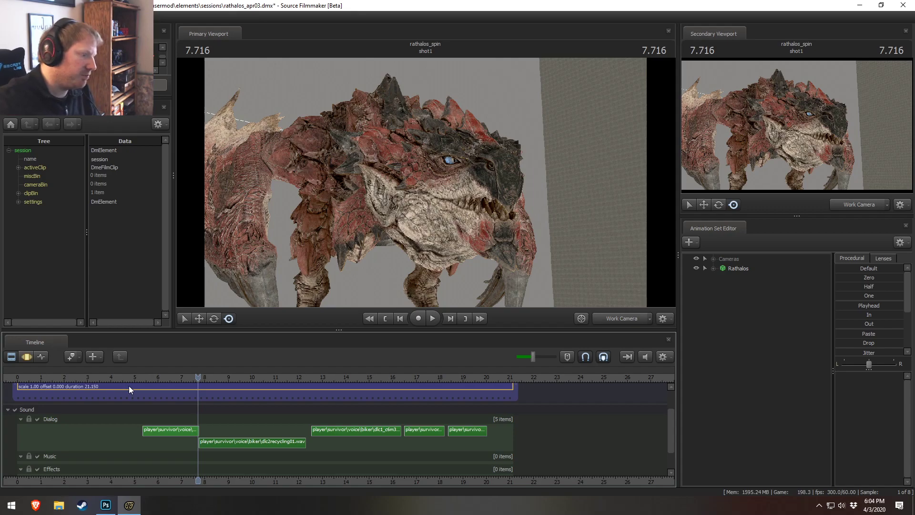
- Duplicate the Rathalos animation set by copying it with its rig and pasting it into the same shot
click(714, 268)
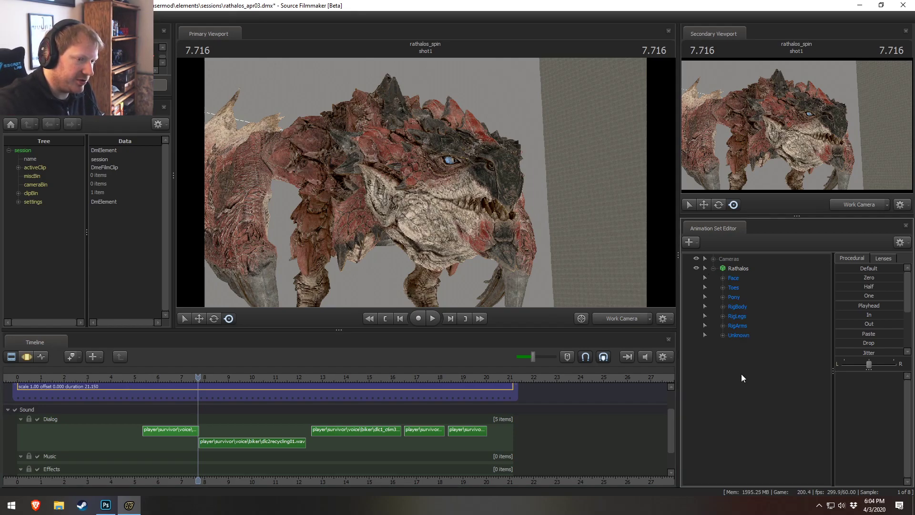
drag(481, 224, 543, 224)
key(s)
drag(425, 183, 436, 185)
key(s)
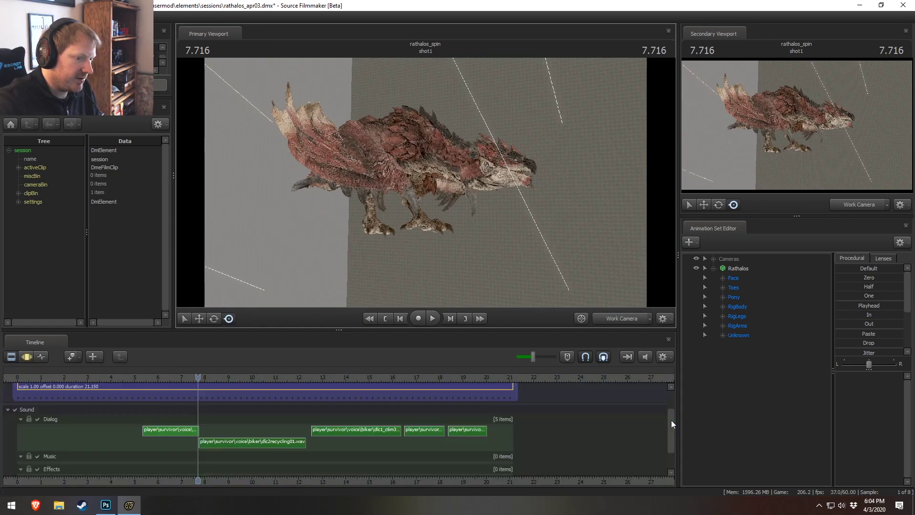
click(714, 269)
right_click(724, 270)
click(737, 282)
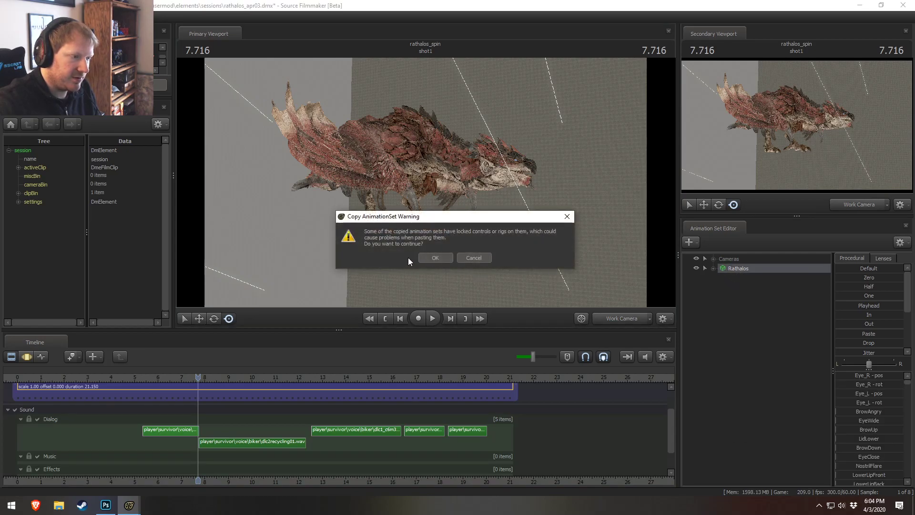
click(435, 257)
right_click(786, 324)
click(794, 378)
- Detach the rig from the duplicated Rathalos2 animation set
click(714, 278)
right_click(741, 279)
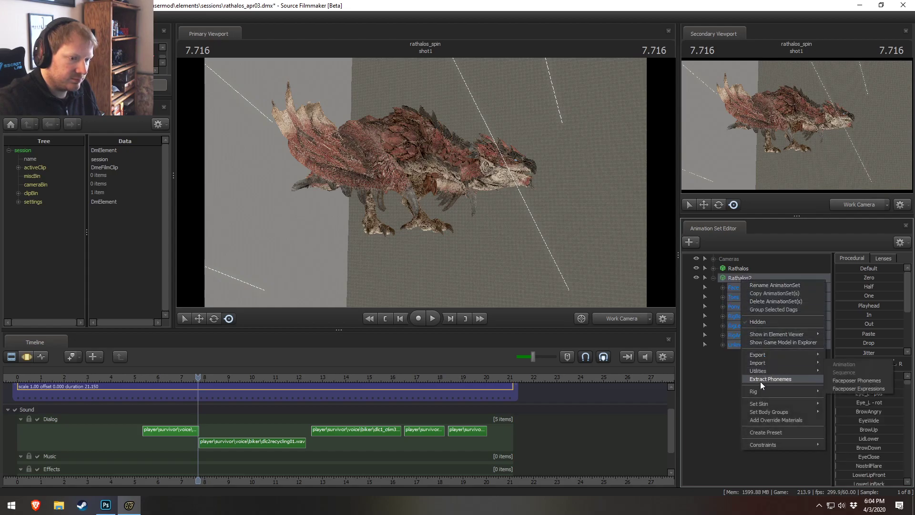
mouse_move(759, 391)
mouse_move(685, 327)
click(759, 326)
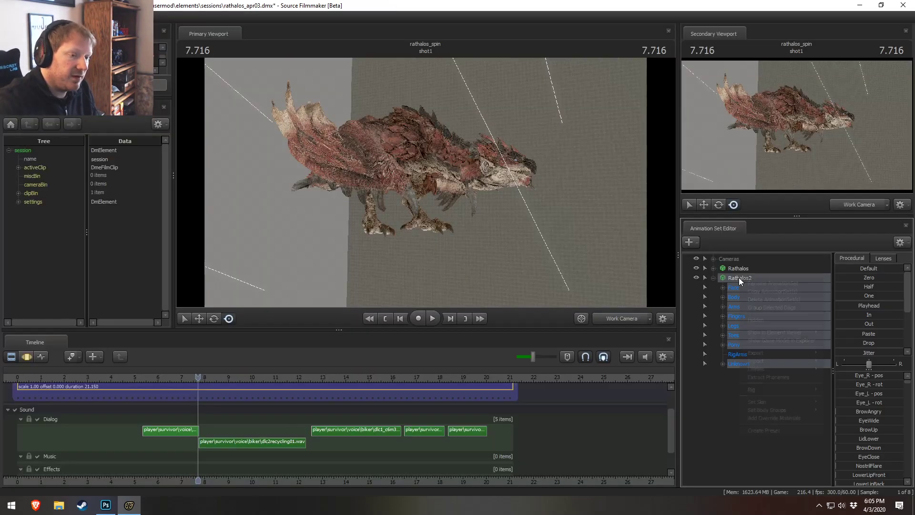
- Import the Rathian_walk sequence onto the Rathalos2 animation set
right_click(739, 277)
mouse_move(766, 360)
click(857, 370)
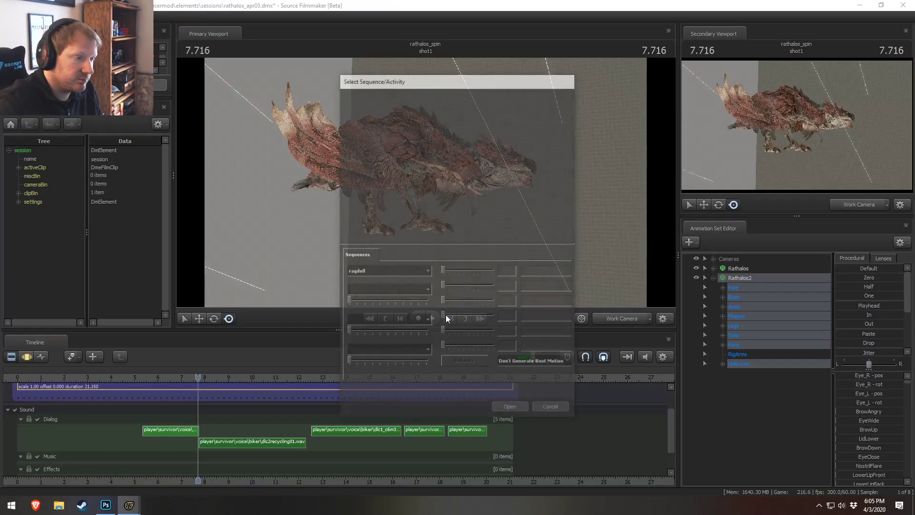
click(382, 271)
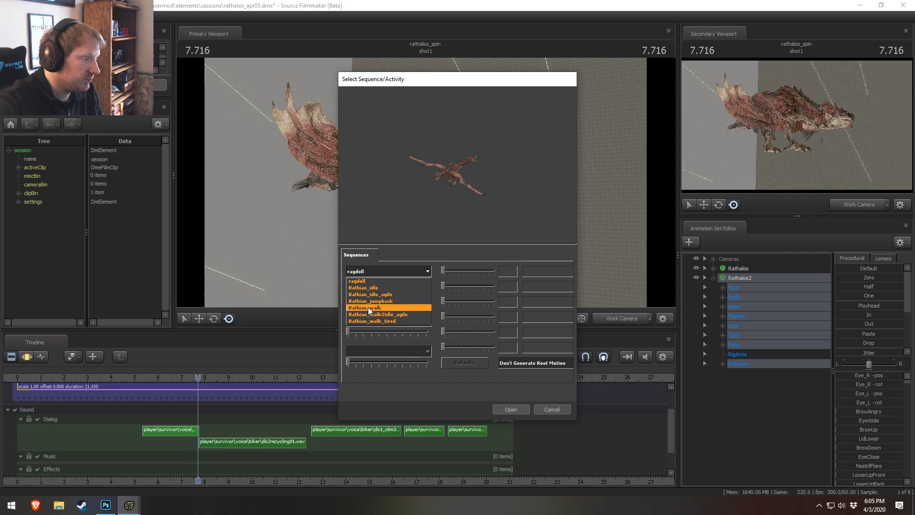
click(367, 307)
click(510, 409)
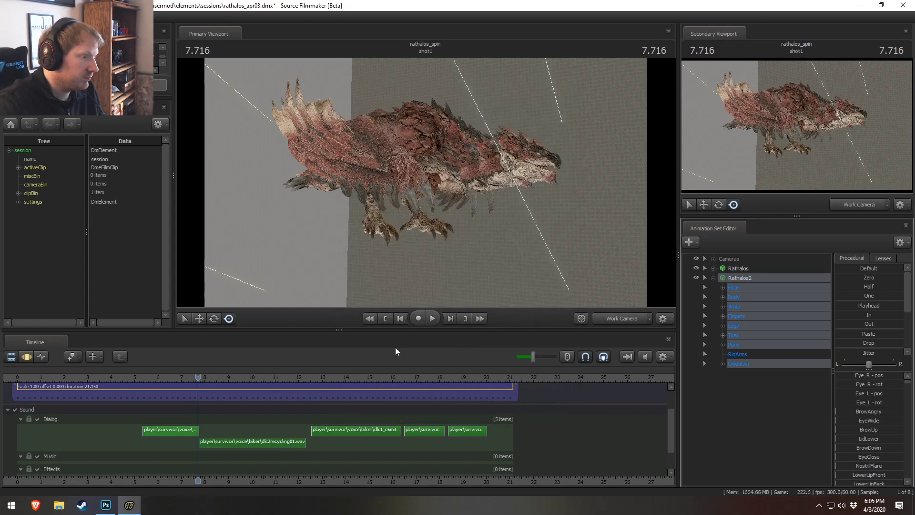
- Hide the original Rathalos and play back the walk animation on Rathalos2
click(696, 268)
key(space)
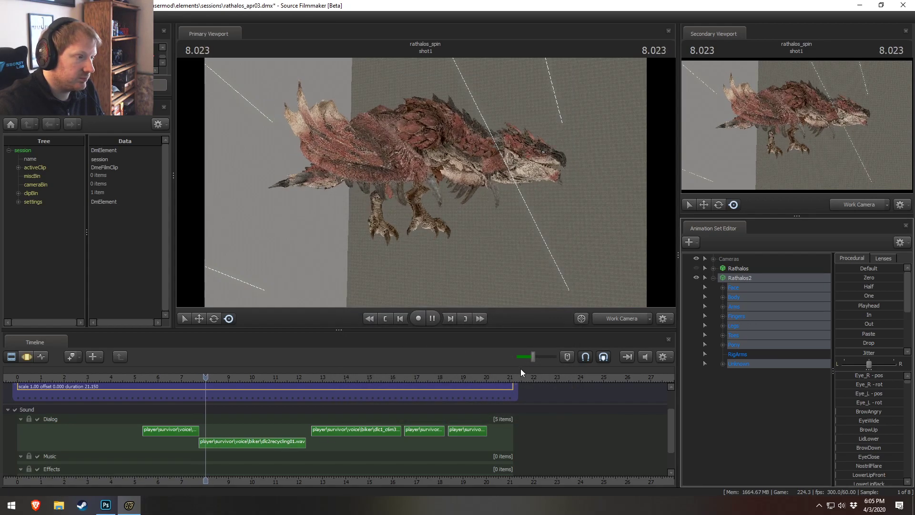
drag(160, 382, 68, 382)
key(space)
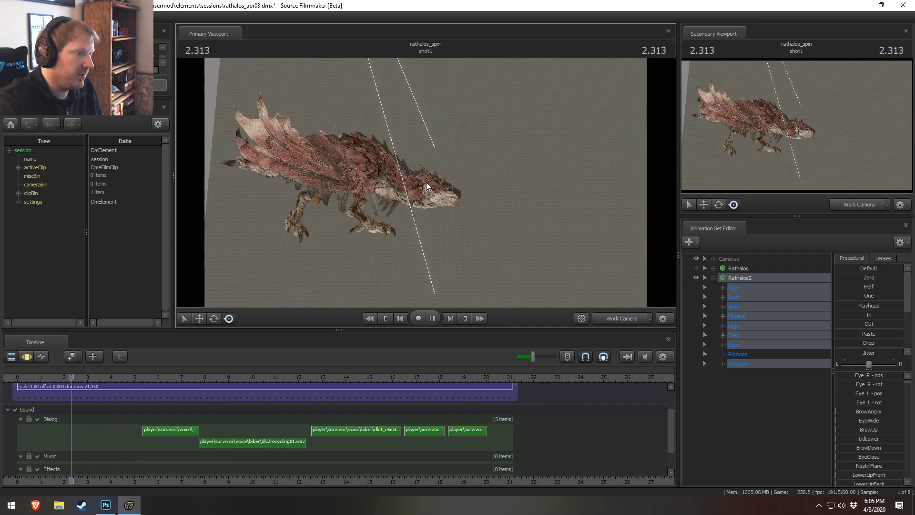
key(space)
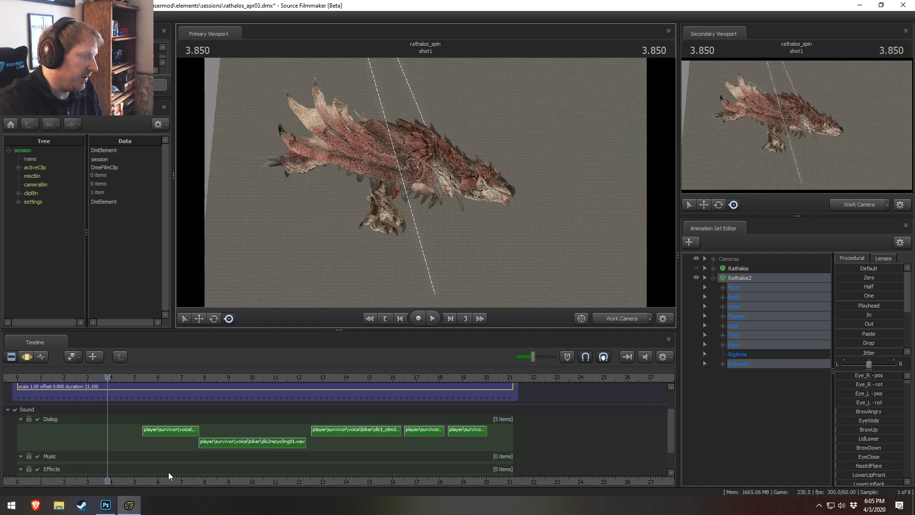
- Scrub through the imported walk curves in the Motion Editor with the timeline sound muted
scroll(176, 473, down, 2)
key(F3)
scroll(174, 445, down, 5)
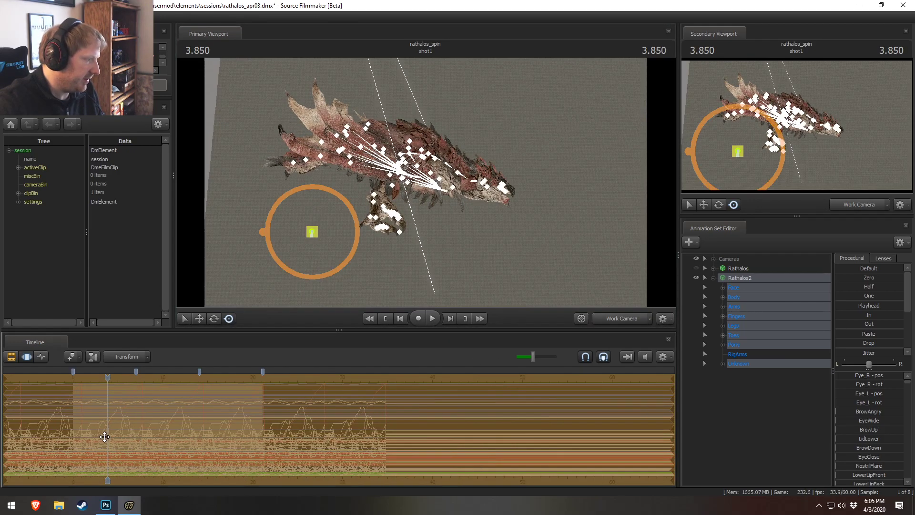
drag(106, 433, 105, 433)
scroll(131, 442, up, 4)
scroll(131, 442, up, 2)
click(203, 430)
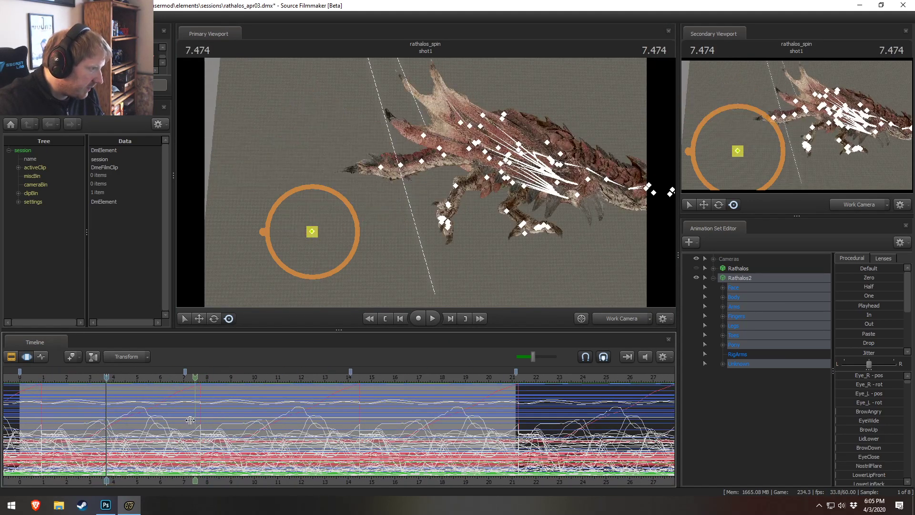
drag(203, 430, 203, 426)
click(645, 357)
drag(38, 434, 83, 422)
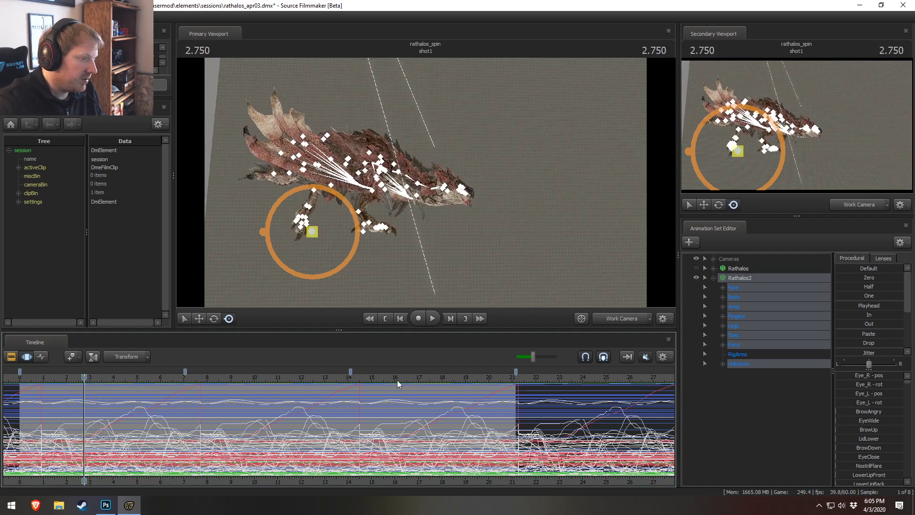
- Expand the Body group of Rathalos2 and select its Root control
click(722, 297)
click(747, 316)
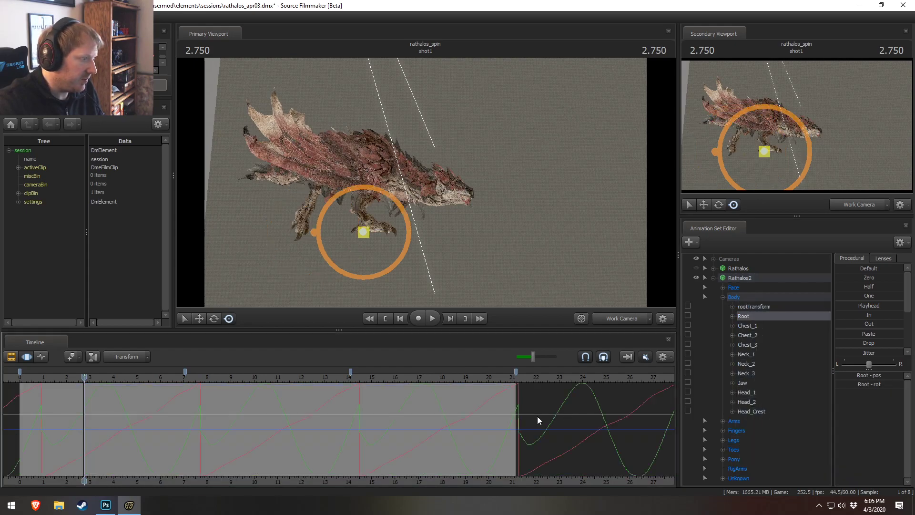
- Try flattening the Root control's motion over the entire time range with the In preset and play it back
key(ctrl+a)
drag(205, 443, 220, 443)
click(864, 315)
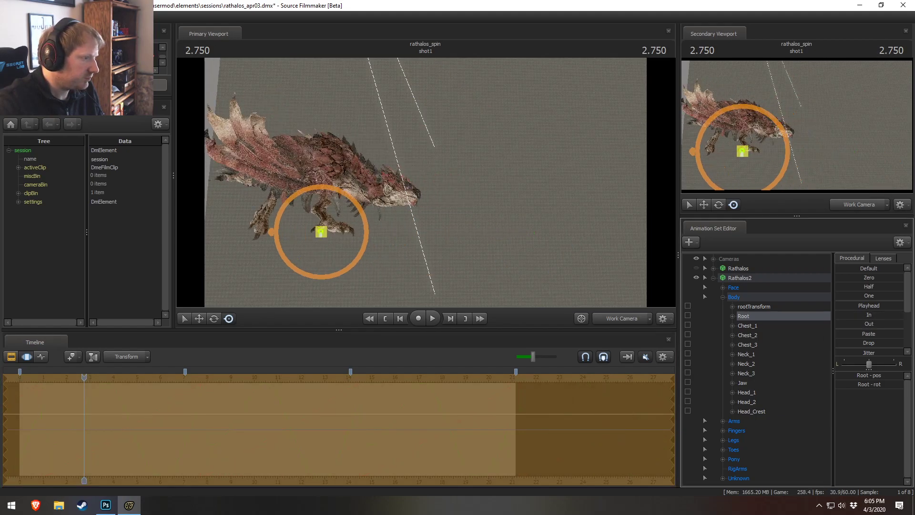
key(space)
key(space)
- Scrub the Root curves to the point where the walk cycle restarts, at 0.950 seconds
drag(171, 447, 200, 435)
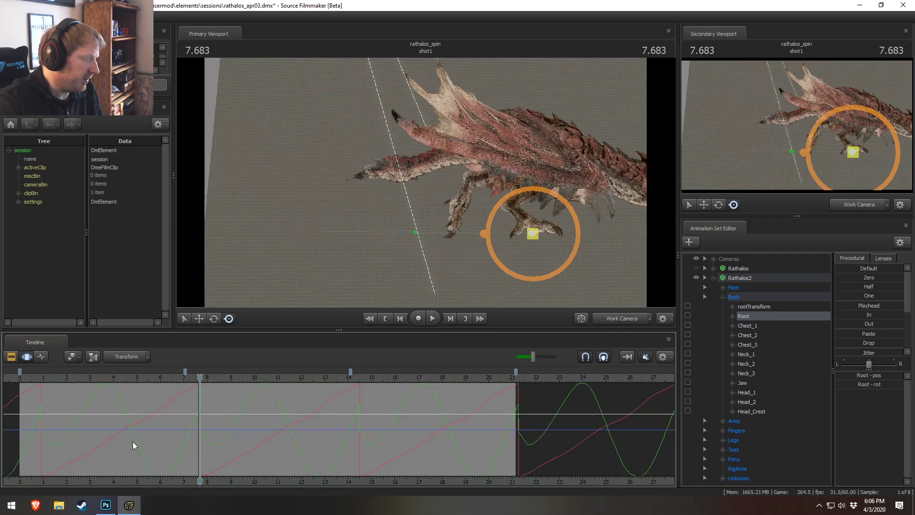
mouse_move(43, 430)
mouse_down()
mouse_move(131, 430)
mouse_move(47, 427)
mouse_move(55, 427)
mouse_up()
scroll(156, 436, down, 3)
scroll(156, 436, up, 3)
drag(93, 378, 90, 378)
scroll(160, 403, up, 3)
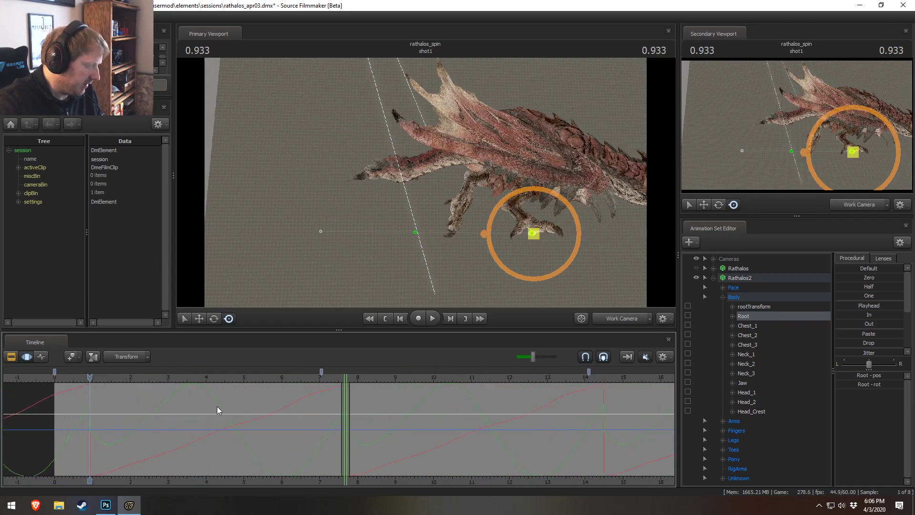
scroll(216, 409, up, 12)
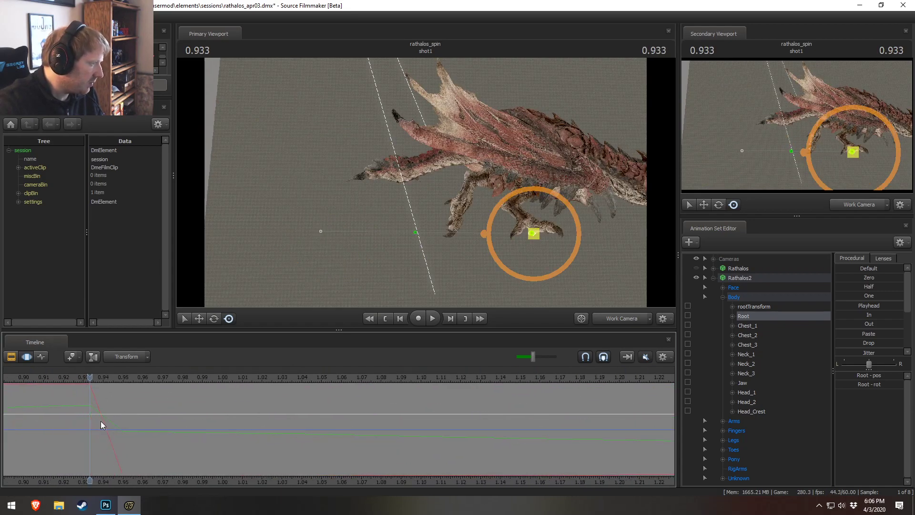
scroll(99, 421, down, 9)
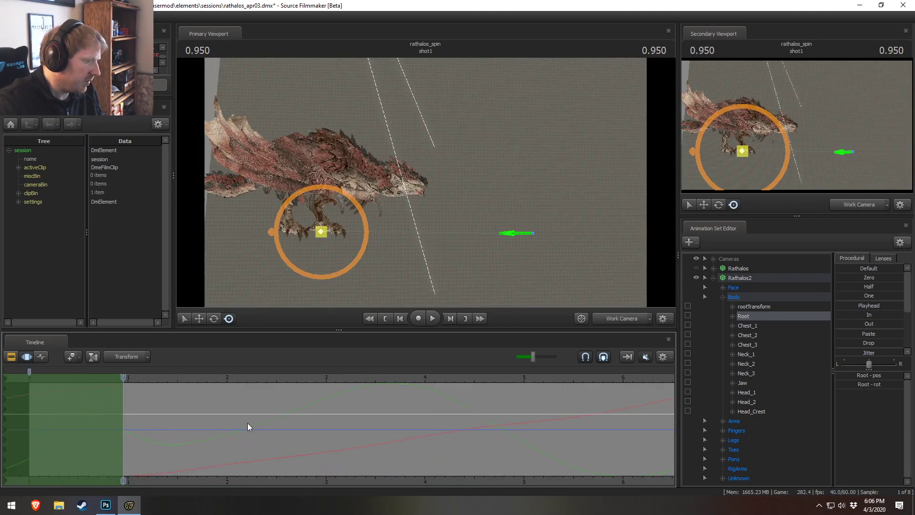
- Undo the first time shift of the Root motion and shift its curves later along the timeline instead
scroll(247, 423, down, 10)
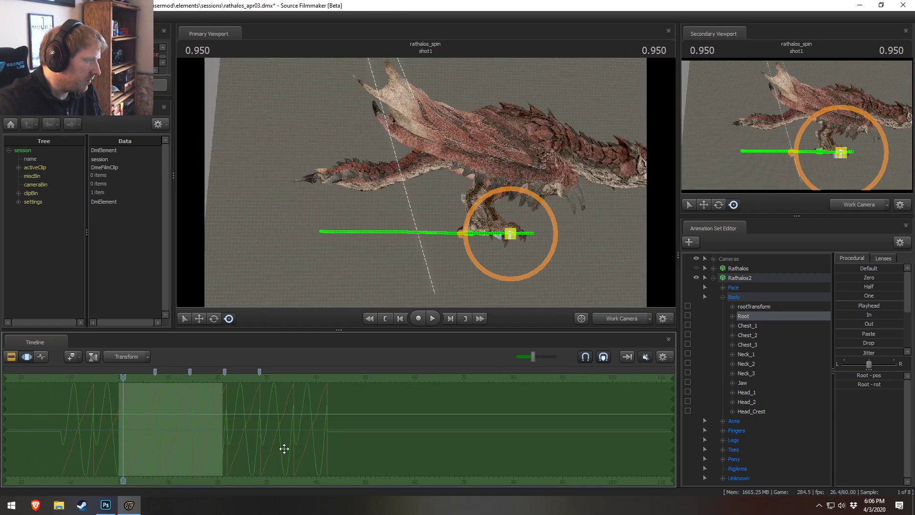
key(ctrl+z)
click(665, 358)
click(664, 395)
alt+drag(152, 424, 283, 430)
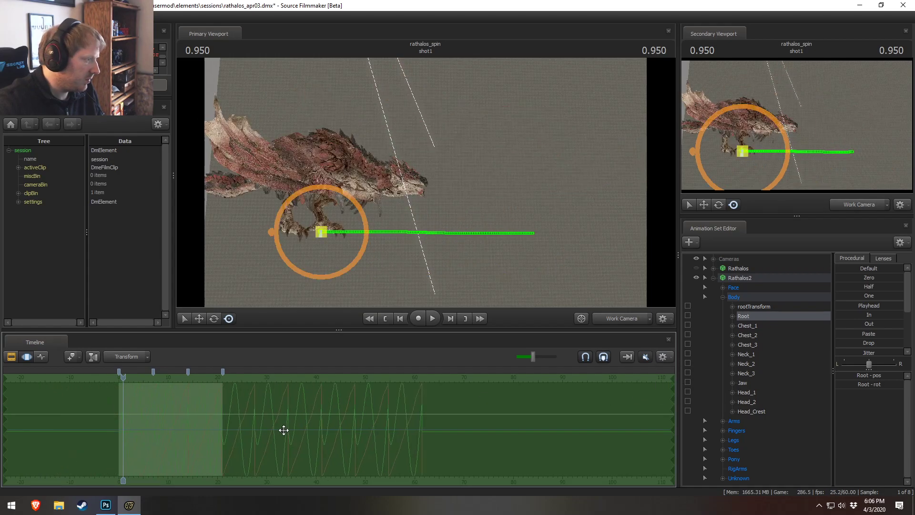
- Pull the shifted Root curves back toward the start of the shot and set the playhead to 0.000
scroll(124, 432, up, 2)
drag(307, 443, 234, 459)
drag(120, 380, 83, 402)
scroll(83, 401, up, 5)
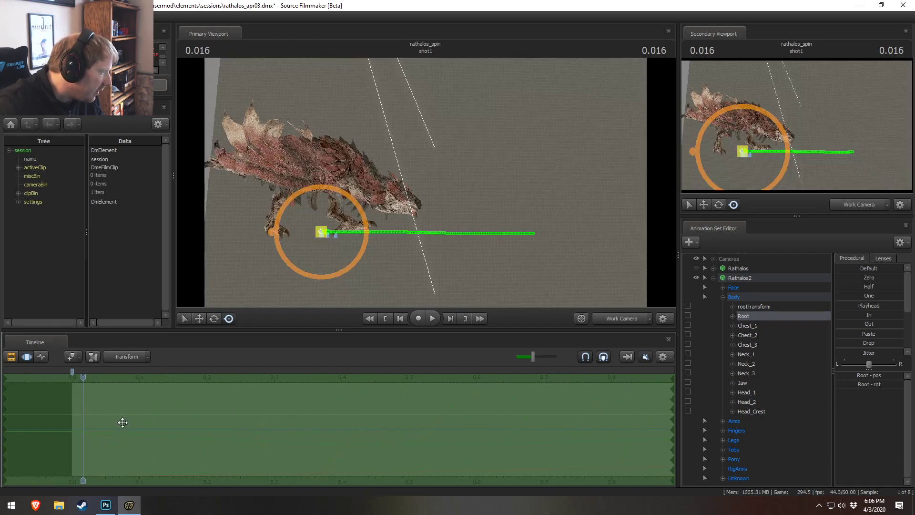
drag(82, 377, 72, 379)
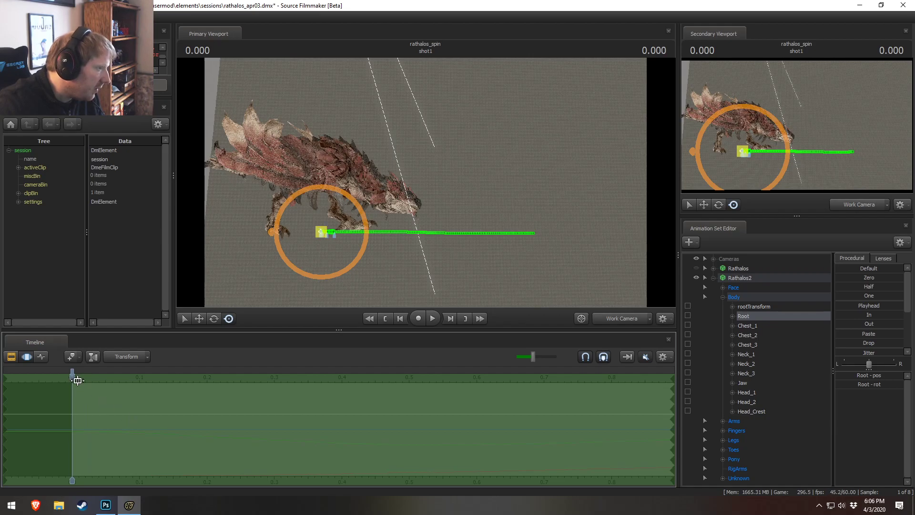
- Play back the Root motion from the start of the shot and undo its last time shift
mouse_move(93, 407)
mouse_down()
mouse_move(51, 405)
mouse_move(83, 409)
mouse_up()
key(Left)
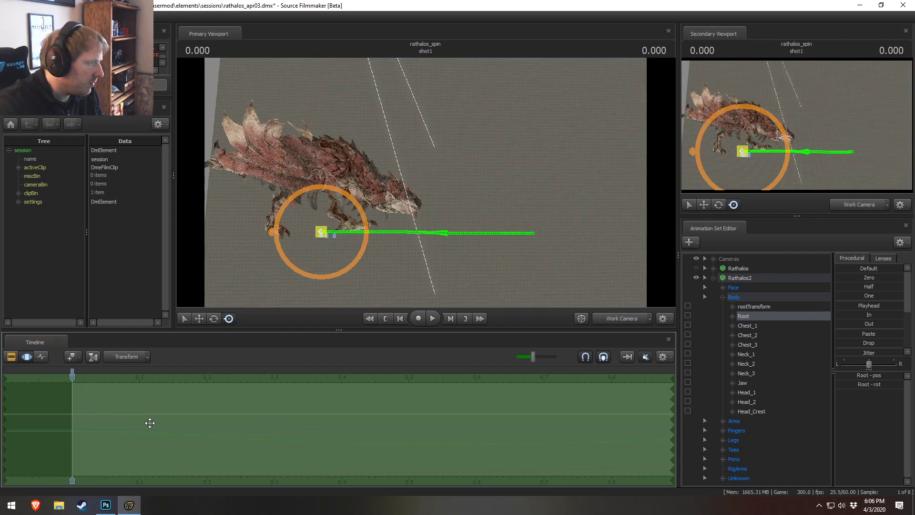
key(space)
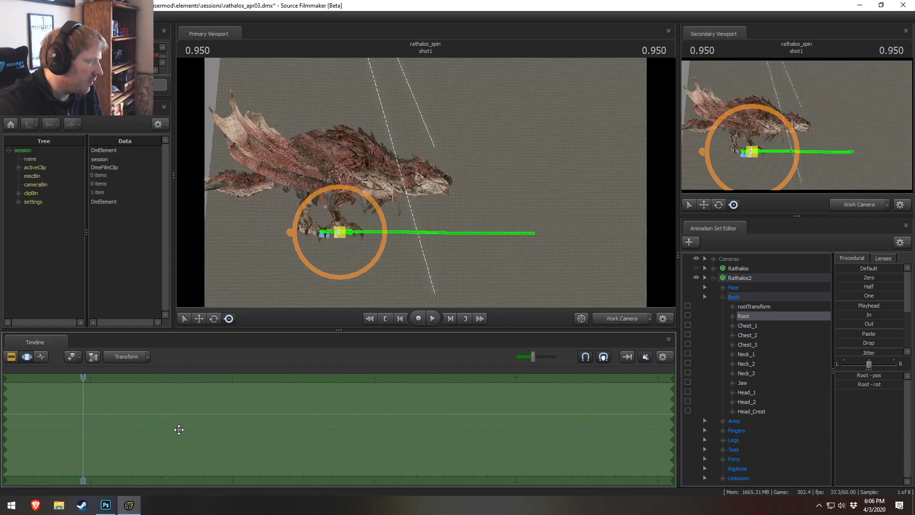
scroll(179, 429, down, 5)
key(ctrl+z)
drag(83, 431, 212, 421)
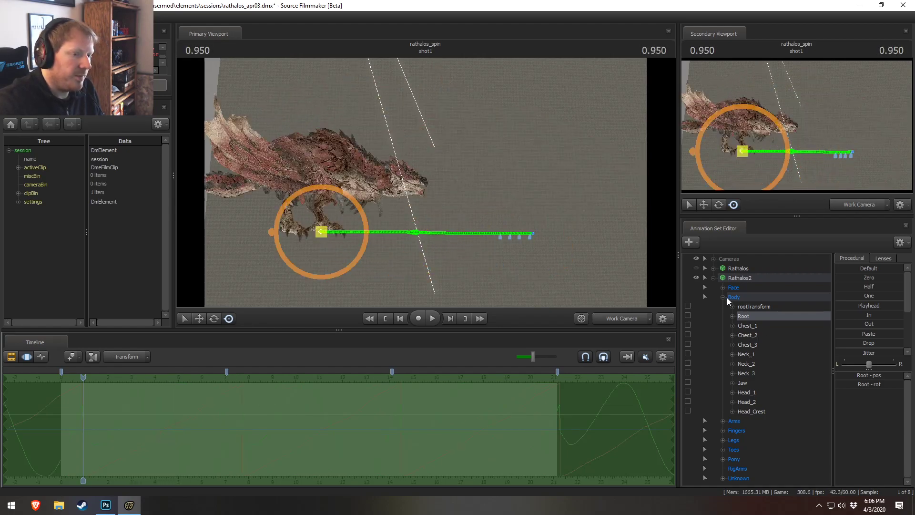
- Select all Rathalos2 controls over the entire time range, shift their curves later along the timeline, and set the playhead to 0.000
click(738, 279)
scroll(89, 426, down, 2)
scroll(69, 428, up, 8)
double_click(71, 427)
scroll(71, 429, down, 3)
middle_drag(86, 443, 410, 429)
scroll(409, 429, down, 3)
key(ctrl+a)
drag(326, 424, 572, 419)
drag(329, 426, 460, 430)
drag(398, 384, 386, 382)
- Fine-tune the time shift of the Rathalos2 curves so the walk sequence begins at the start of the shot
scroll(413, 415, up, 5)
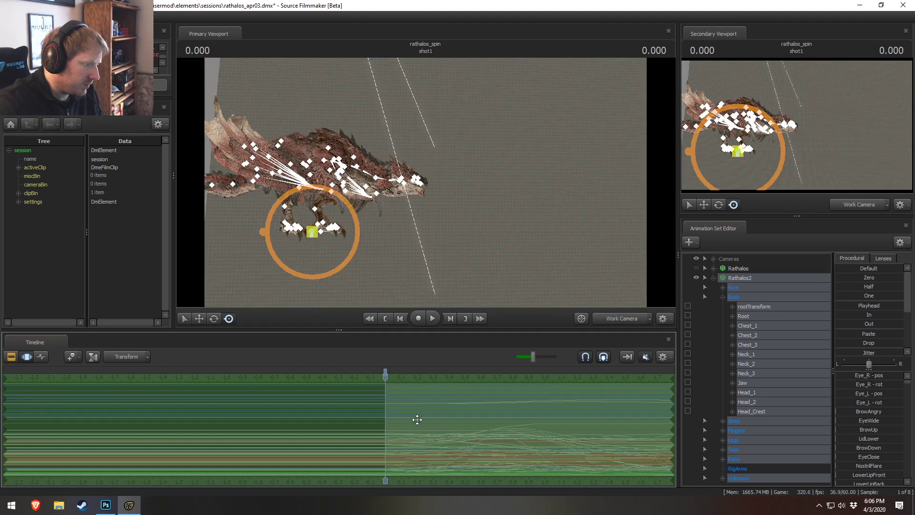
drag(396, 413, 399, 413)
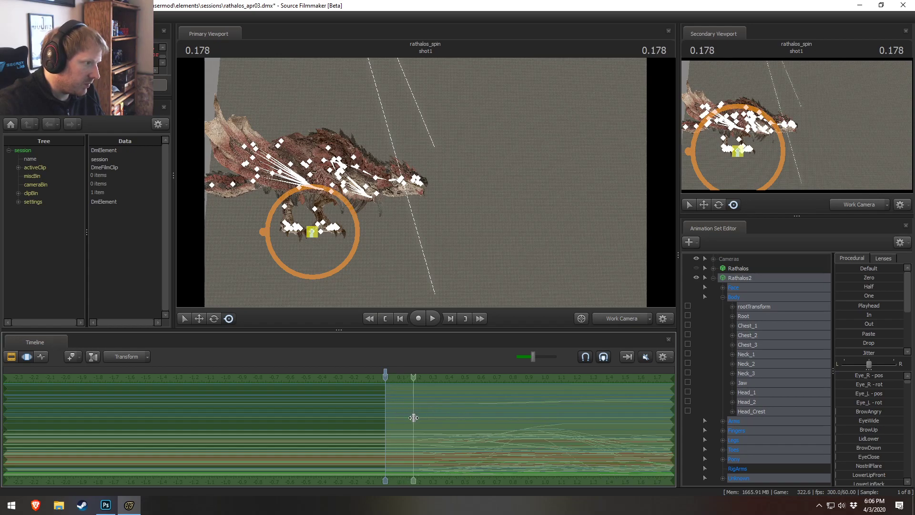
shift+drag(411, 418, 389, 400)
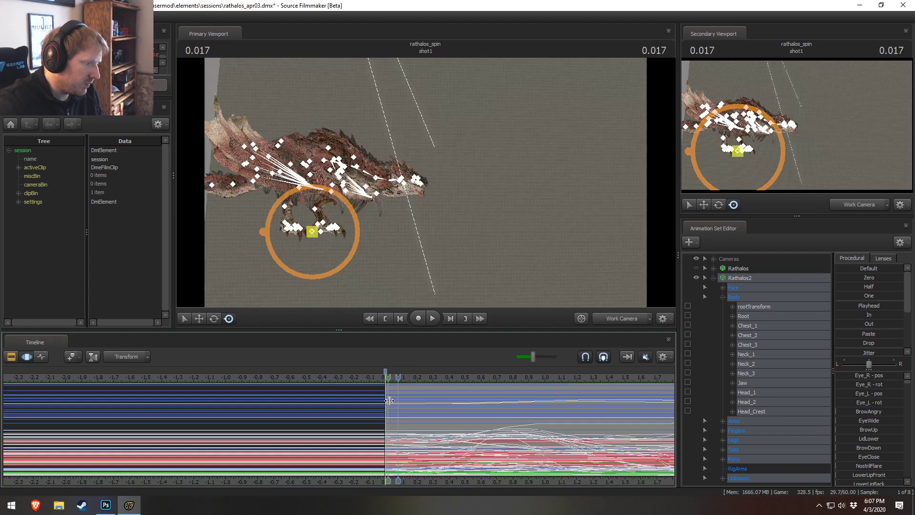
- Scrub the Rathalos2 curves to the end of the first walk sequence, at about 6.77 seconds
scroll(443, 439, down, 6)
middle_drag(476, 478, 280, 431)
scroll(280, 431, down, 2)
drag(259, 429, 255, 426)
scroll(255, 424, up, 5)
drag(105, 381, 141, 429)
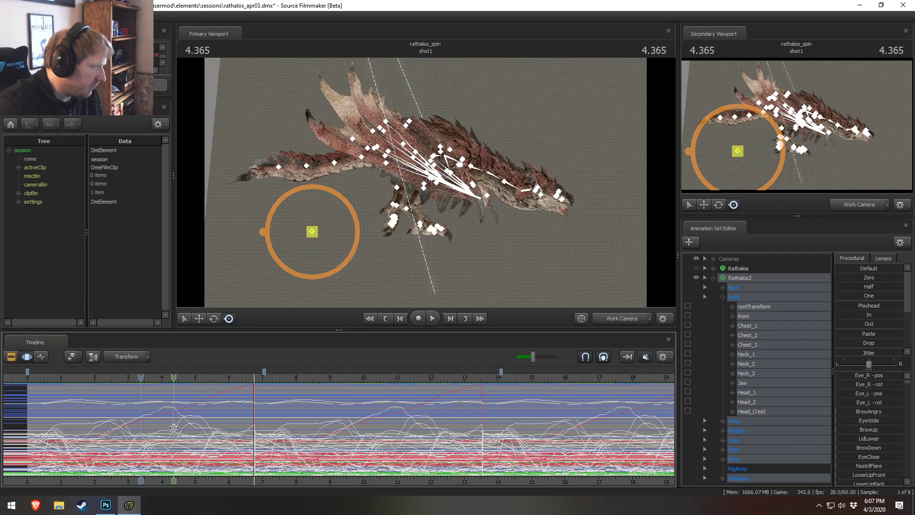
drag(174, 428, 253, 443)
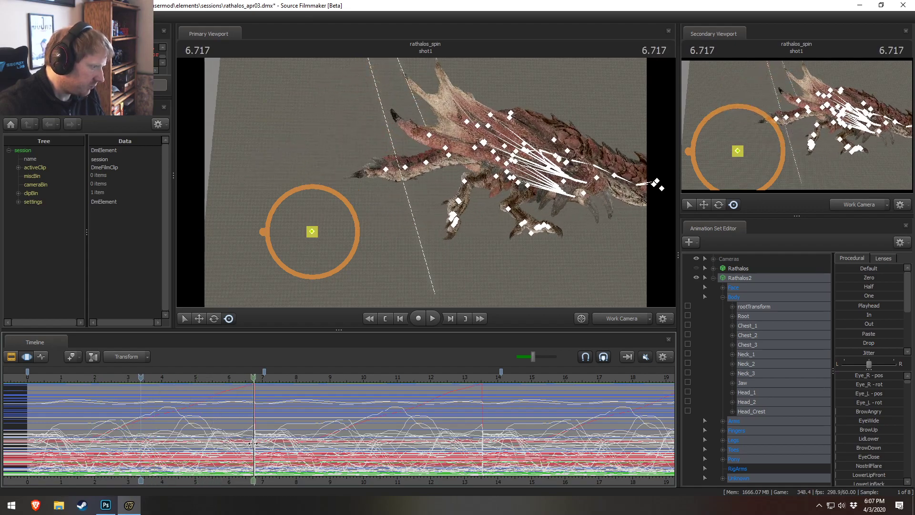
scroll(253, 443, up, 3)
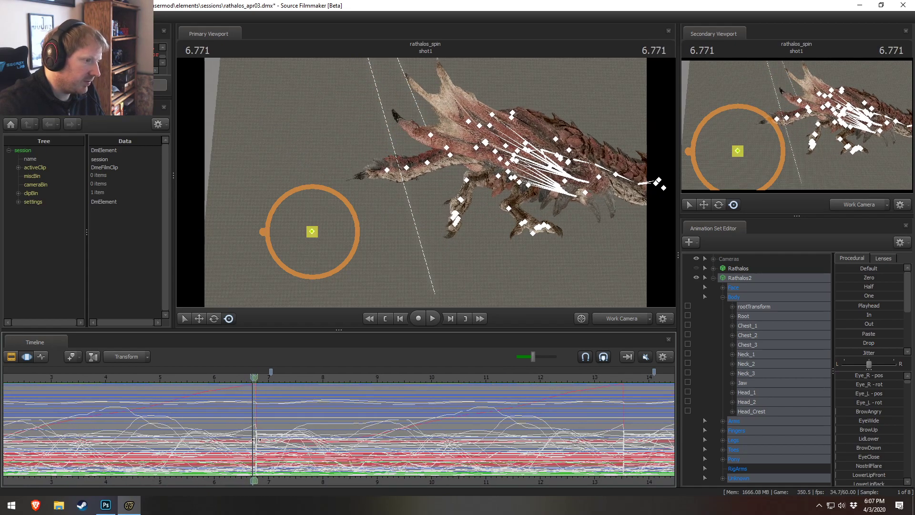
- Enlarge the timeline and scrub back to the matching walk pose at 2.016 seconds
drag(253, 438, 19, 441)
middle_drag(184, 477, 415, 493)
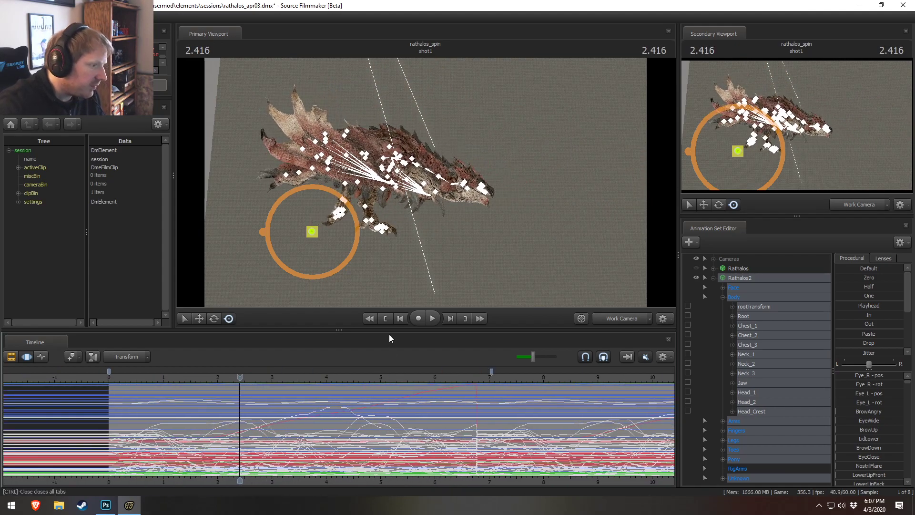
drag(387, 330, 388, 135)
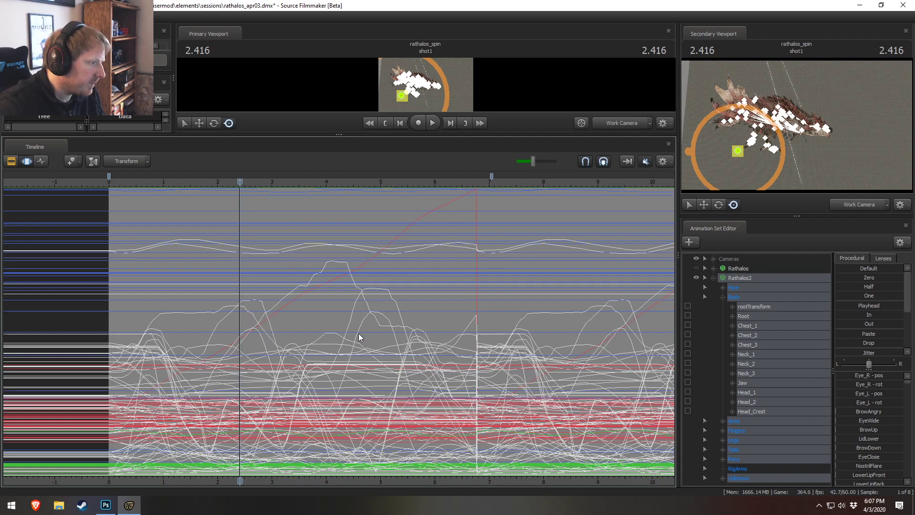
key(shift)
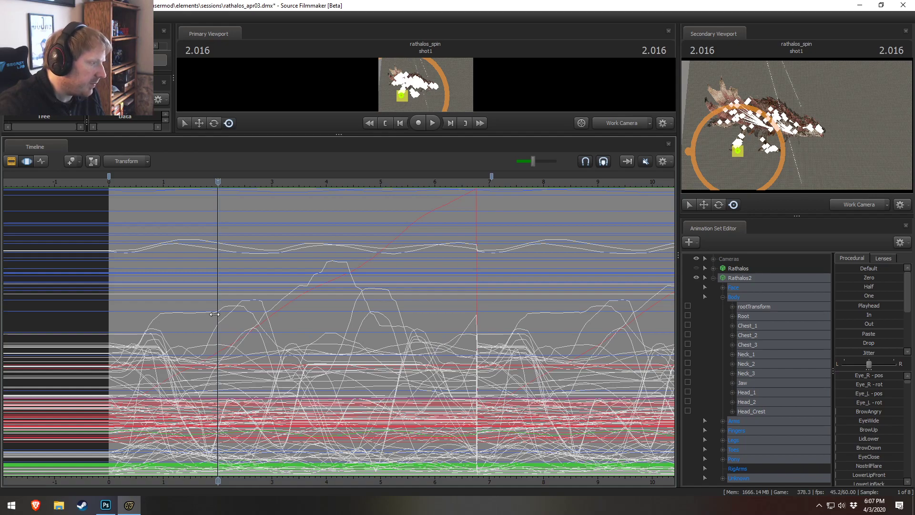
- Compare the poses just before and after the sequence restart, at 6.771 and 6.780 seconds, with the earlier pose near 1.916 seconds
drag(450, 135, 450, 329)
click(476, 414)
drag(475, 414, 477, 415)
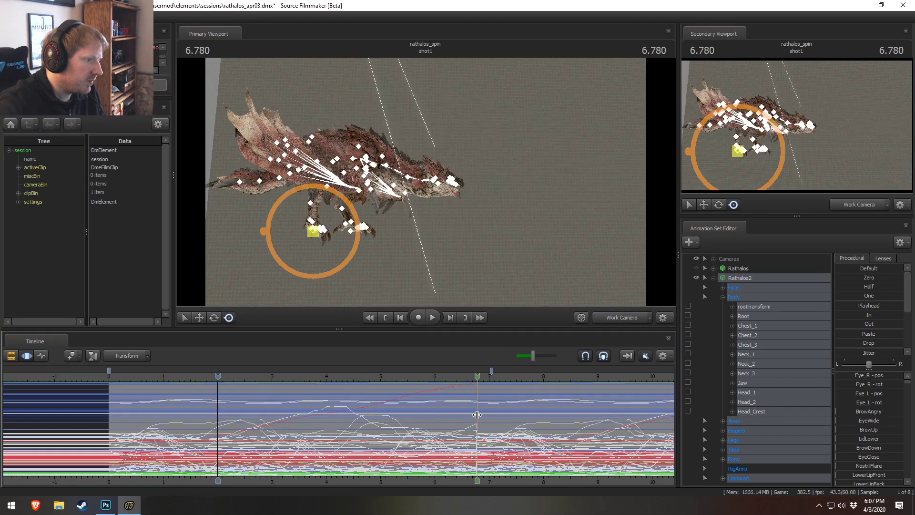
key(shift)
key(shift)
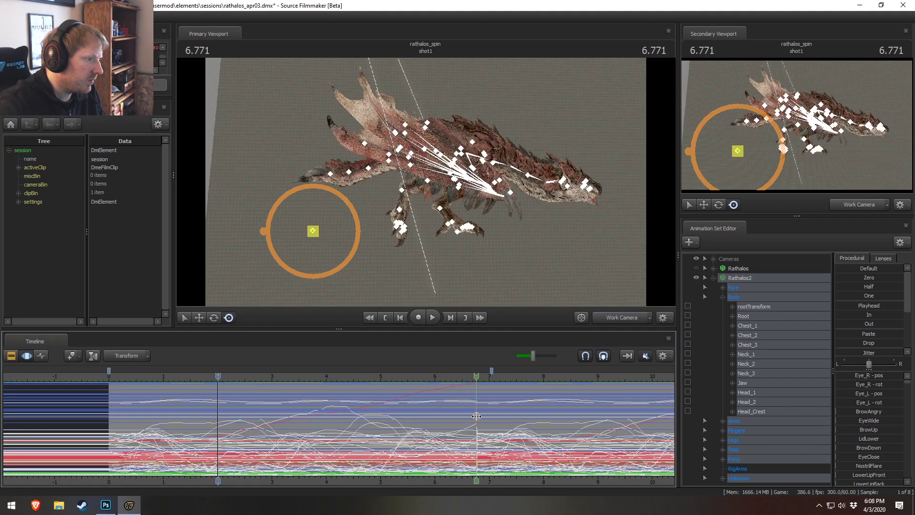
key(shift)
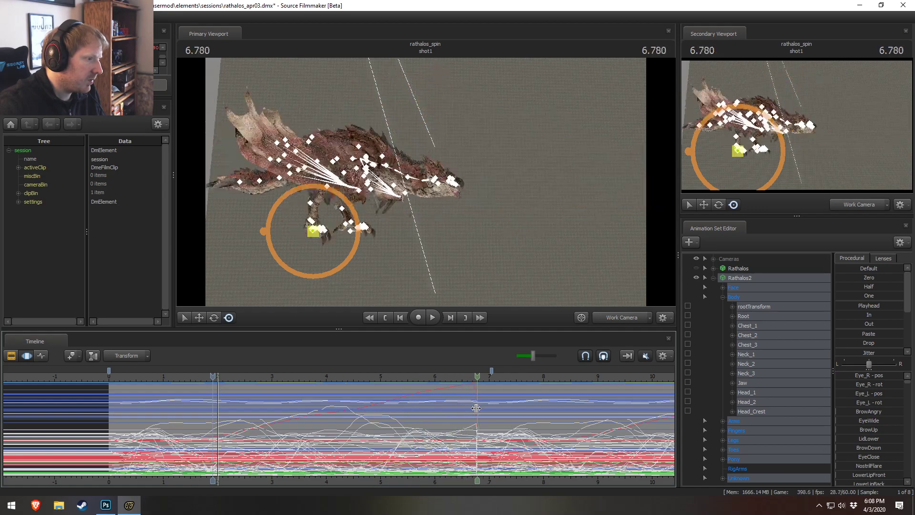
- Select the Rathalos2 time range from about 2.0 seconds to the end of the first walk sequence at 6.766 seconds
scroll(252, 402, up, 3)
scroll(247, 413, down, 1)
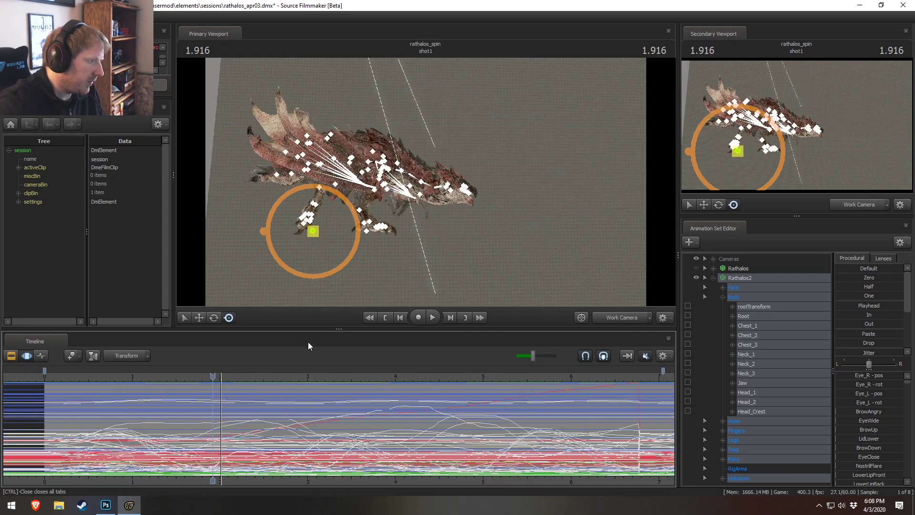
drag(309, 329, 309, 125)
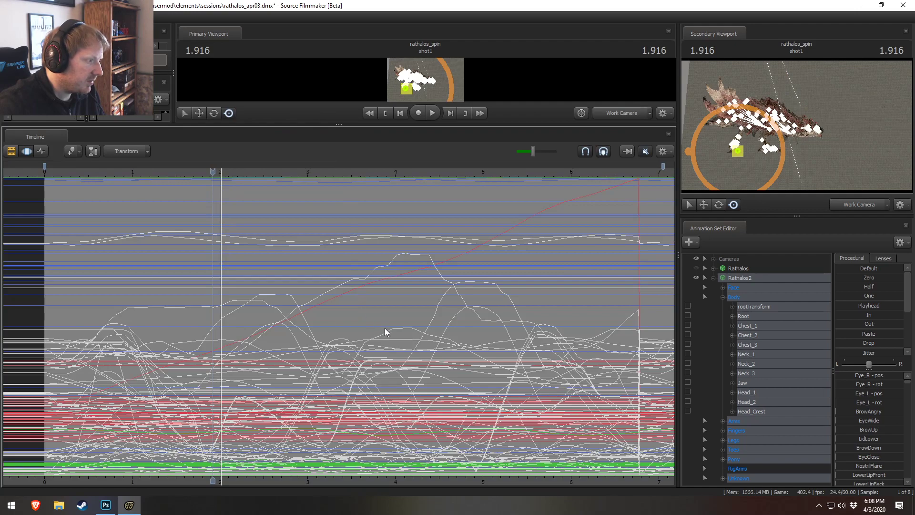
scroll(384, 326, down, 1)
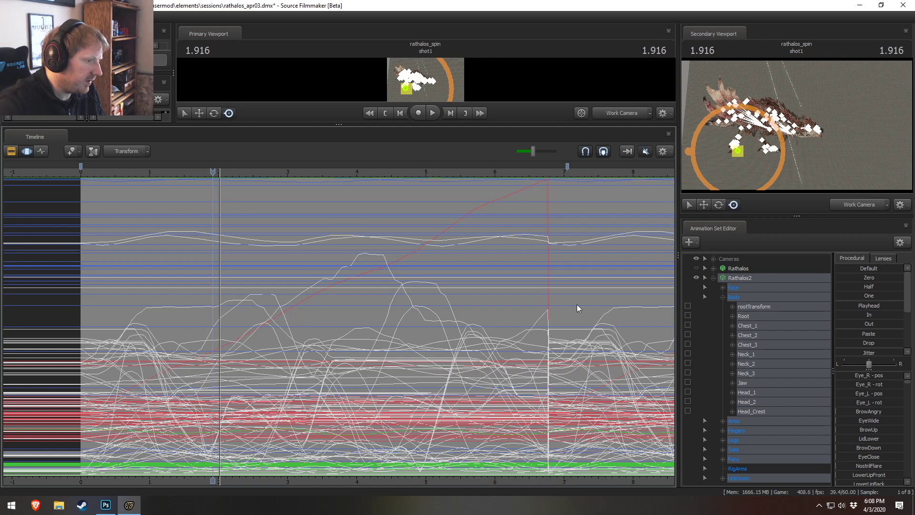
mouse_move(213, 352)
mouse_down()
mouse_move(167, 339)
mouse_move(218, 348)
mouse_up()
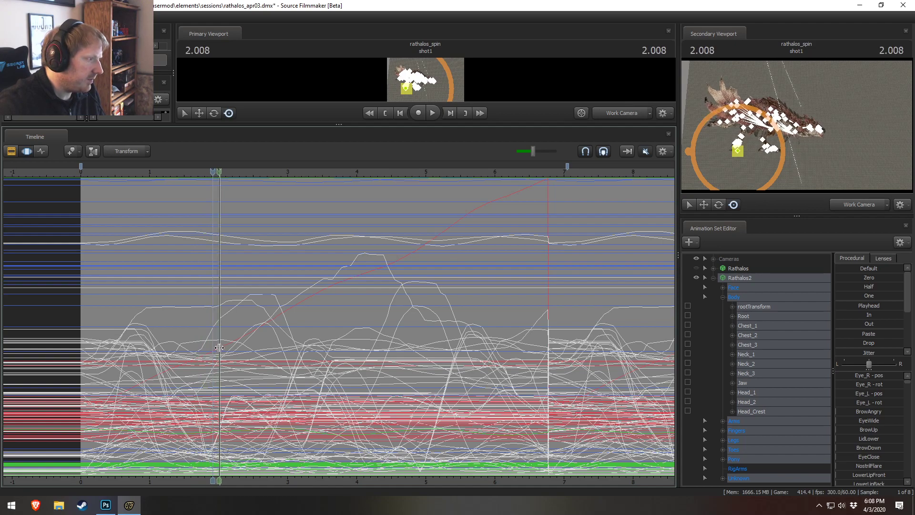
drag(224, 348, 550, 384)
scroll(550, 384, up, 2)
scroll(556, 385, down, 3)
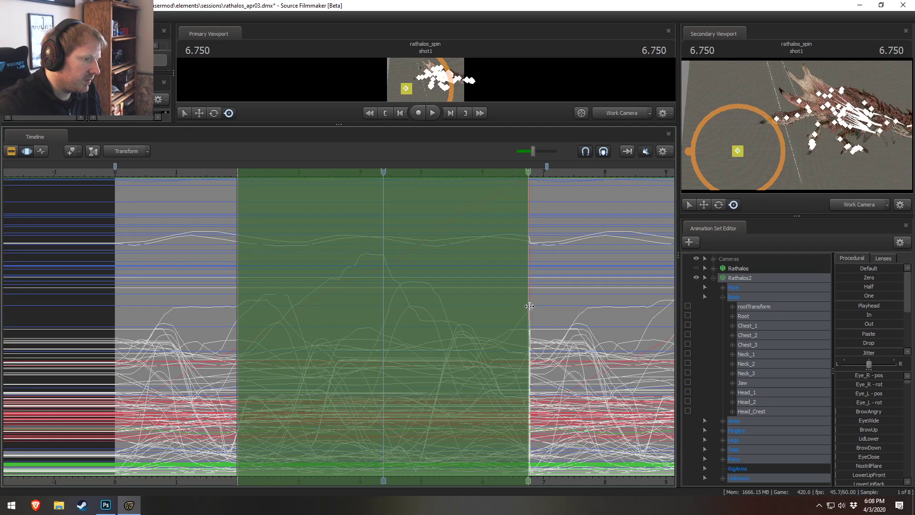
scroll(551, 333, up, 2)
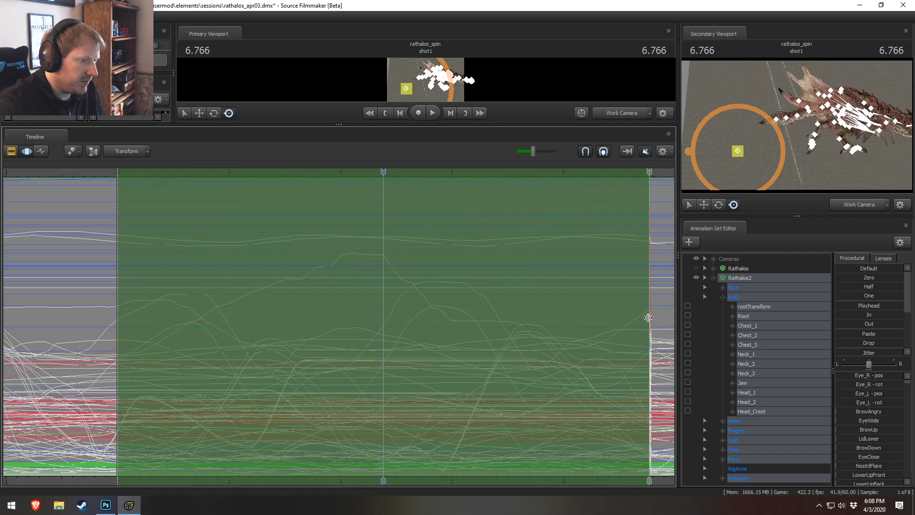
- Try to place a copy of the selected walk motion after the first sequence, starting at about 6.74 seconds
scroll(438, 324, down, 3)
drag(437, 324, 547, 332)
scroll(562, 333, up, 4)
scroll(574, 334, down, 3)
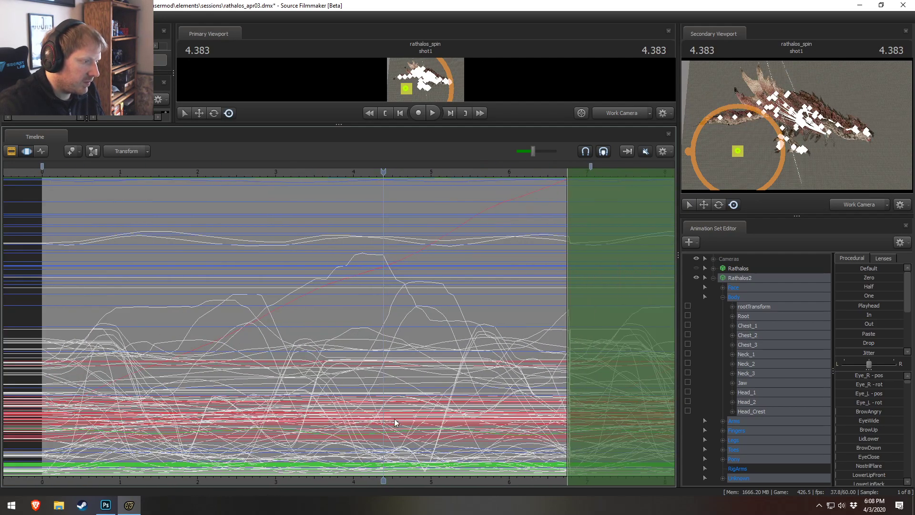
- Undo the placed walk motion and place it again, starting slightly earlier at about 6.67 seconds
scroll(244, 402, down, 3)
key(ctrl+z)
drag(254, 337, 529, 350)
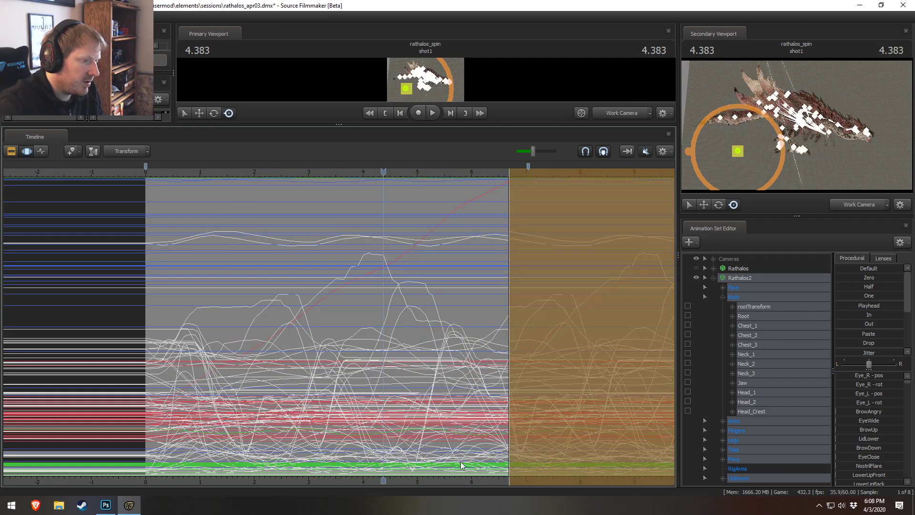
middle_drag(490, 410, 299, 384)
scroll(332, 372, up, 4)
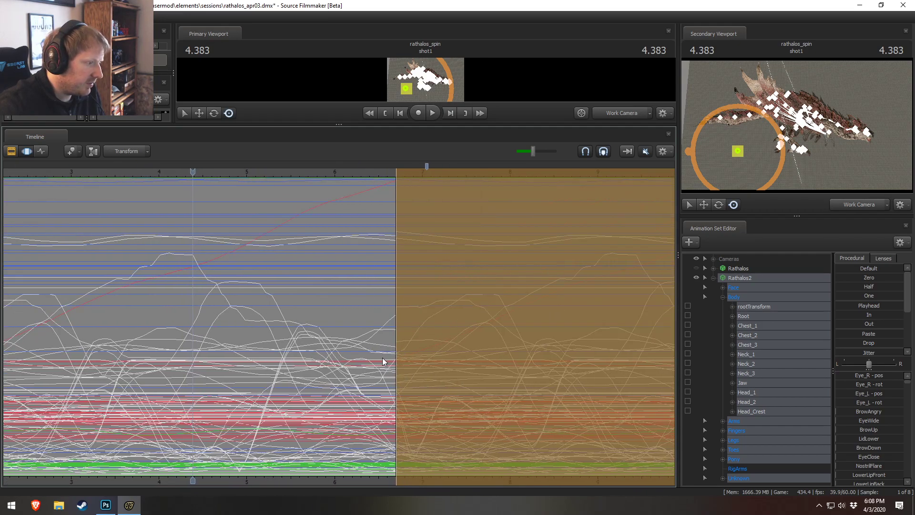
- Adjust the placed walk motion to start at about 6.56 seconds and preview the pose at the join
drag(396, 342, 428, 343)
key(ctrl+z)
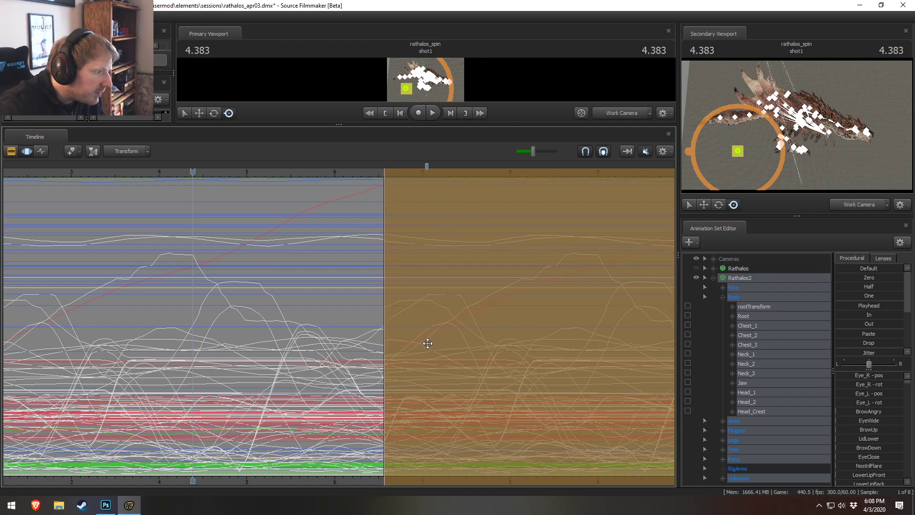
key(shift)
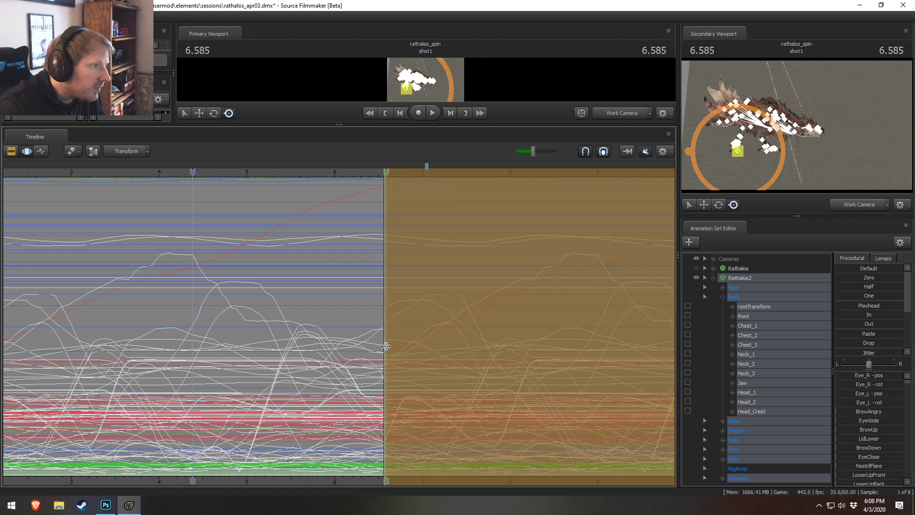
drag(592, 123, 591, 324)
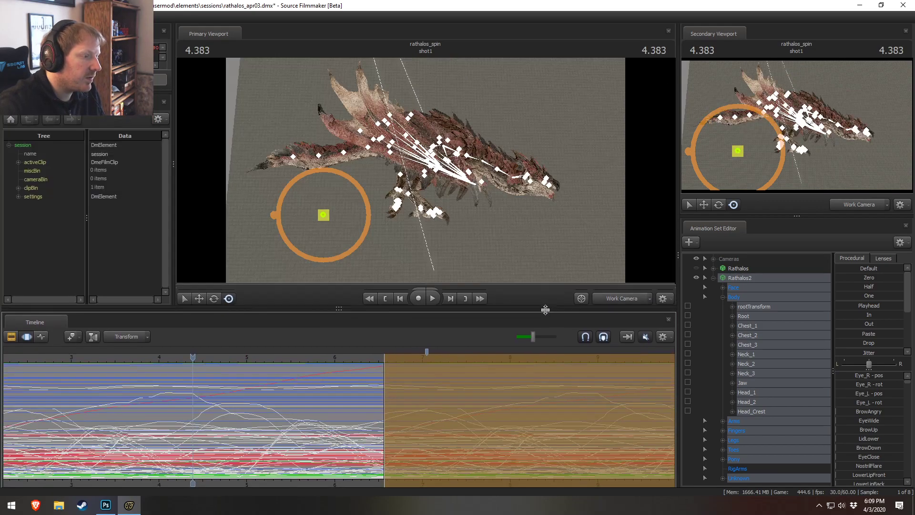
key(shift)
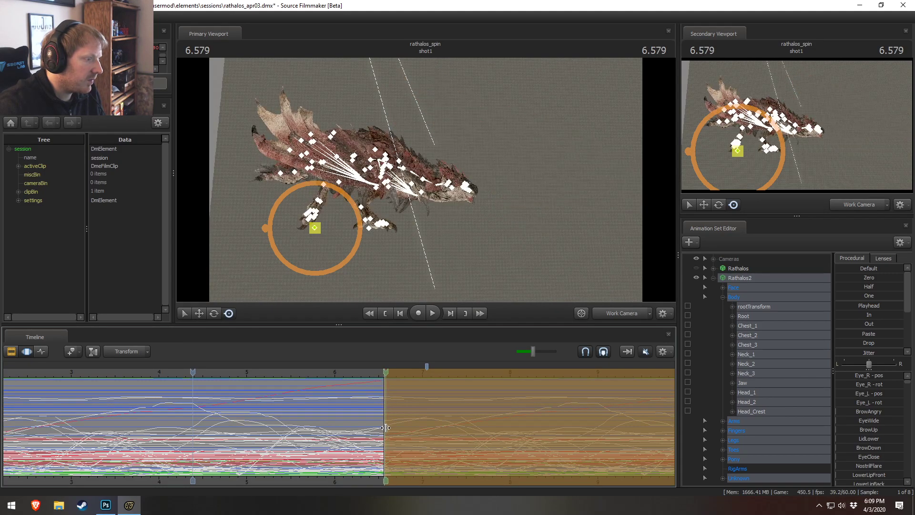
- Try a short falloff before the start of the placed walk motion, and remove it again
scroll(400, 447, up, 1)
scroll(424, 447, up, 1)
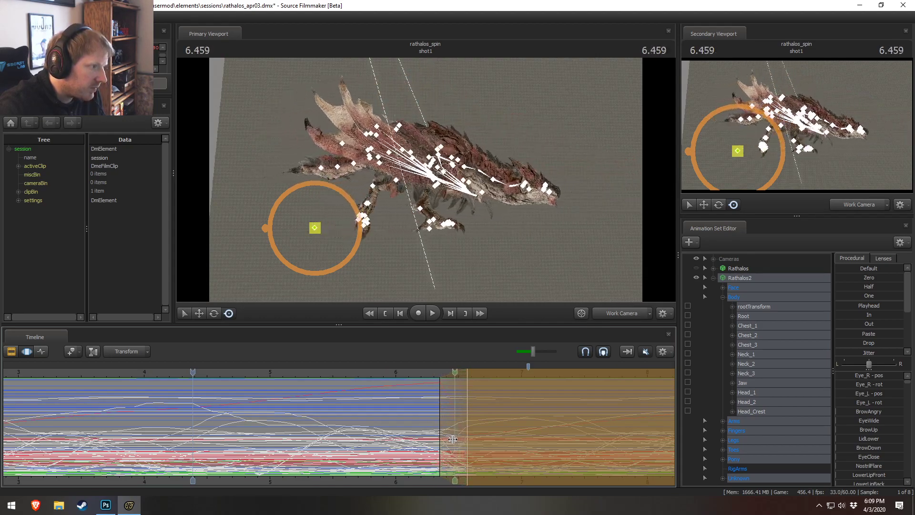
drag(460, 442, 474, 442)
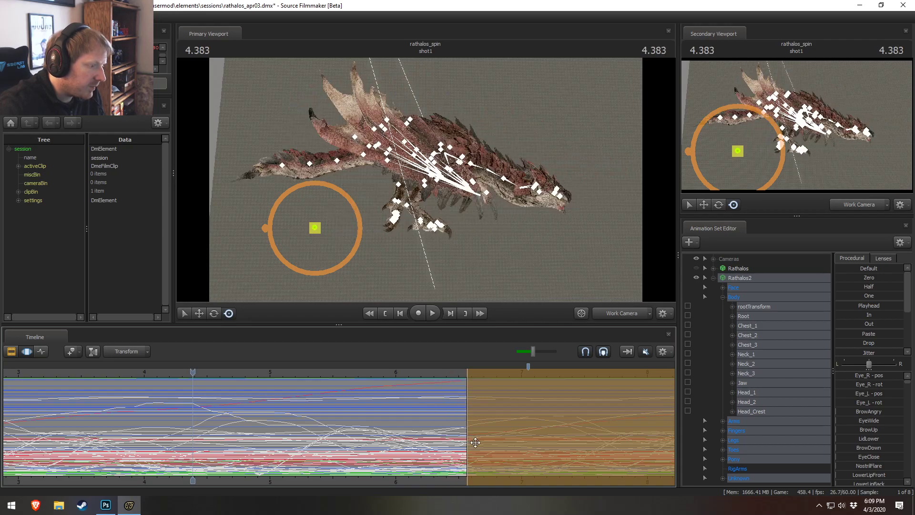
- Examine the join between the original and placed walk motion near 6.56 seconds from a different viewing angle
scroll(466, 440, down, 2)
scroll(341, 469, up, 1)
drag(332, 481, 285, 477)
scroll(324, 437, down, 2)
scroll(324, 436, up, 1)
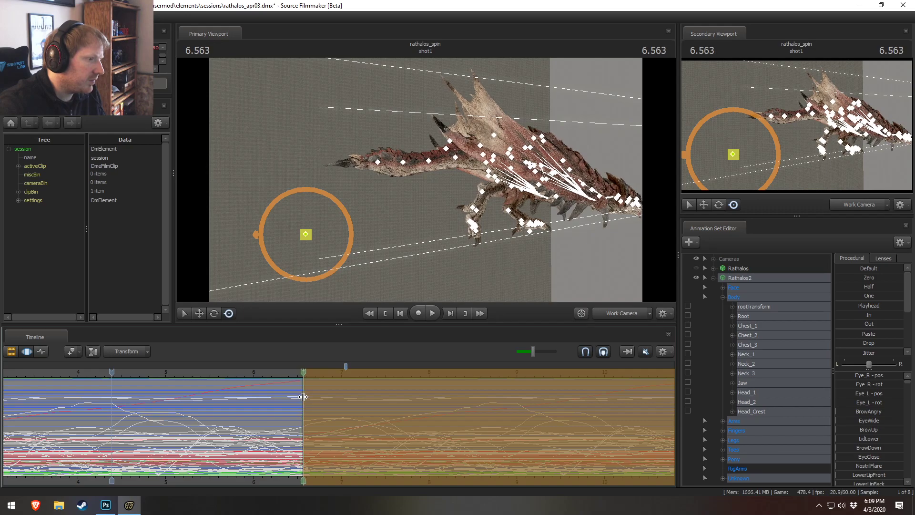
scroll(307, 398, down, 5)
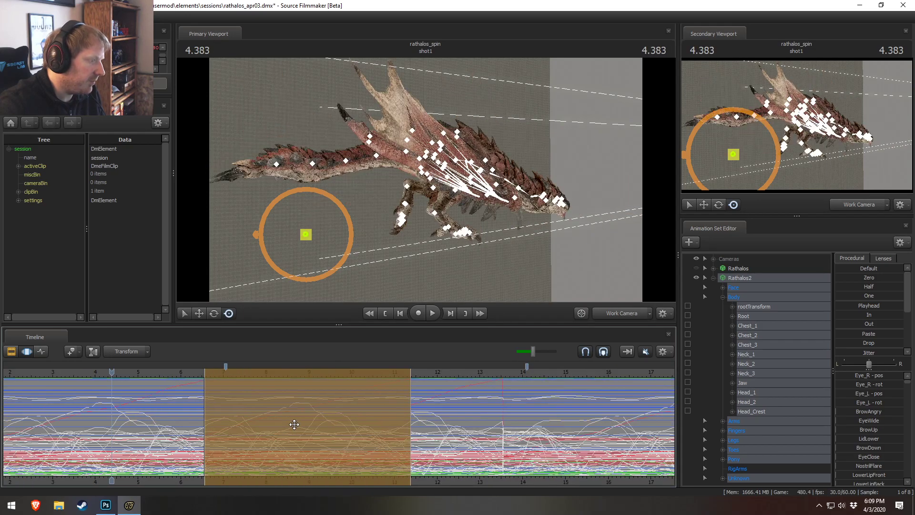
drag(152, 483, 305, 477)
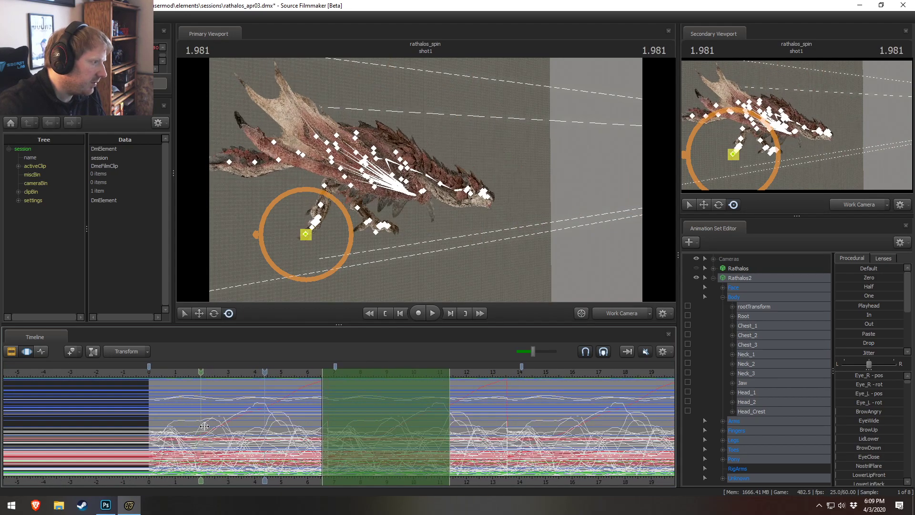
- Select the walk cycle from about 1.5 to 6.77 seconds on the timeline and check the join at 6.8 seconds
drag(189, 426, 321, 439)
scroll(325, 442, up, 5)
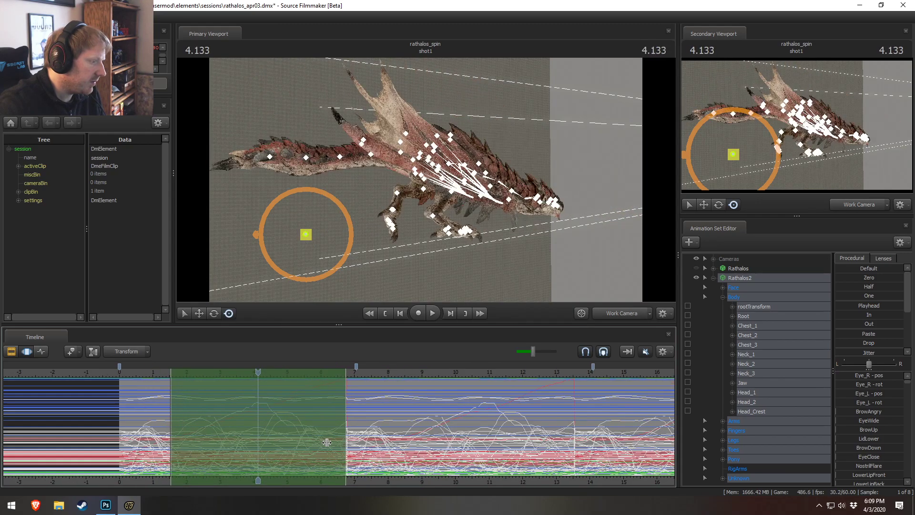
scroll(428, 423, up, 3)
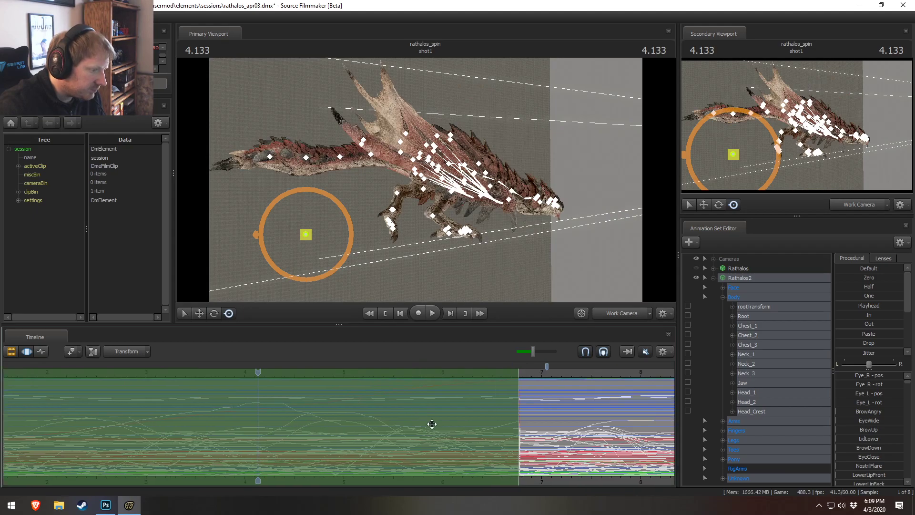
scroll(547, 400, up, 2)
click(594, 374)
scroll(590, 396, up, 4)
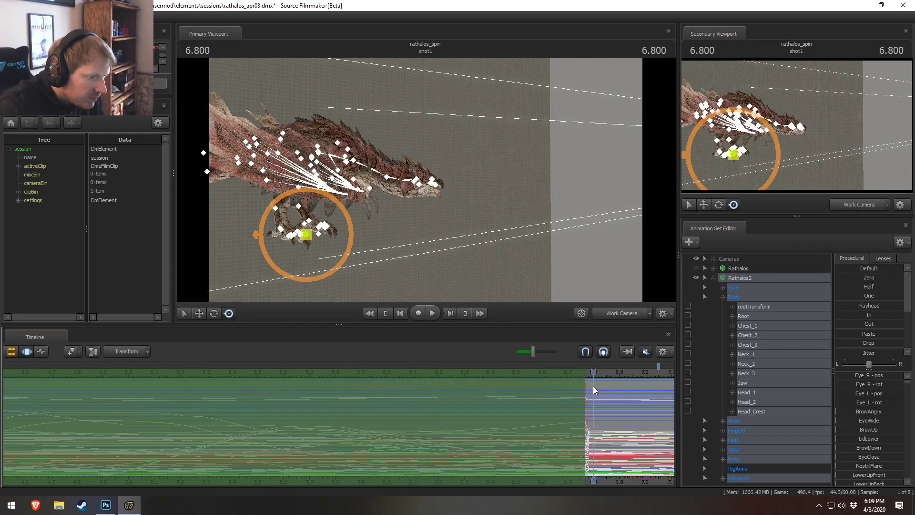
- Move the time selection to start at about 6.77 seconds and paste the copied walk motion there
scroll(579, 405, down, 9)
drag(451, 410, 604, 418)
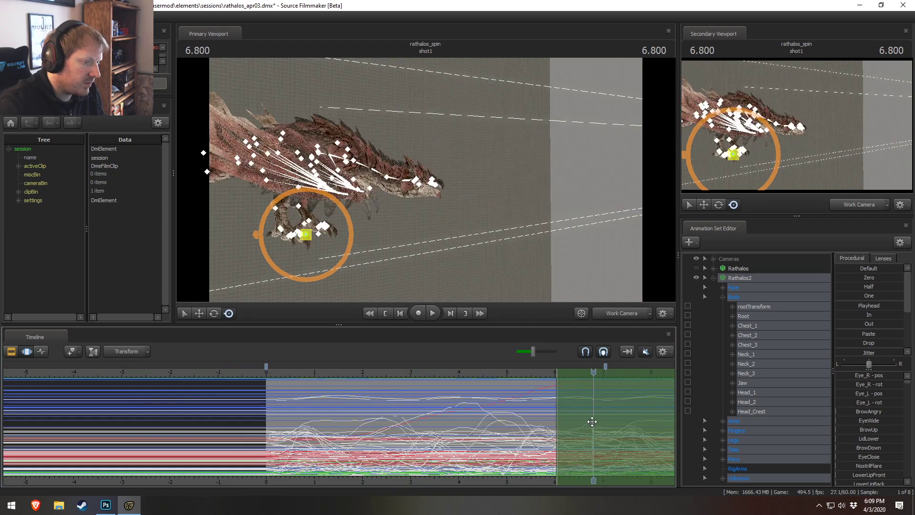
scroll(610, 421, up, 5)
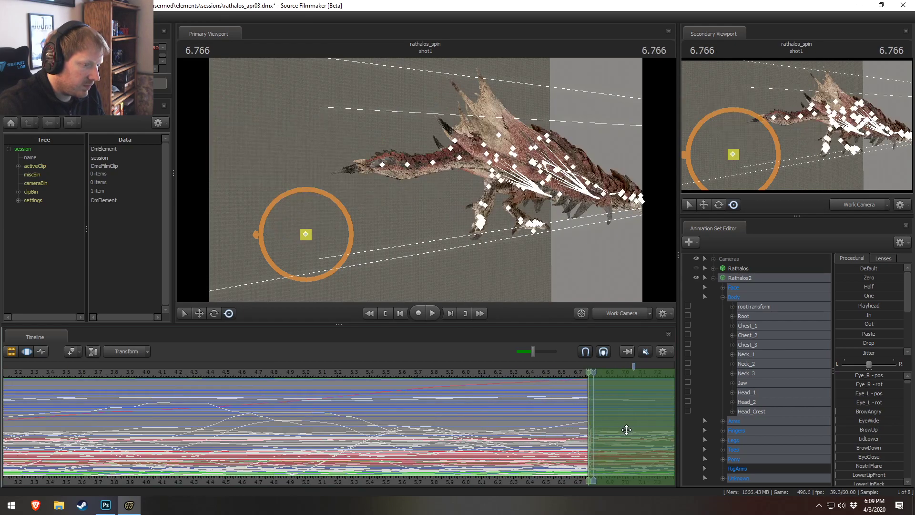
key(ctrl+v)
middle_drag(593, 436, 426, 436)
scroll(431, 431, down, 2)
key(shift)
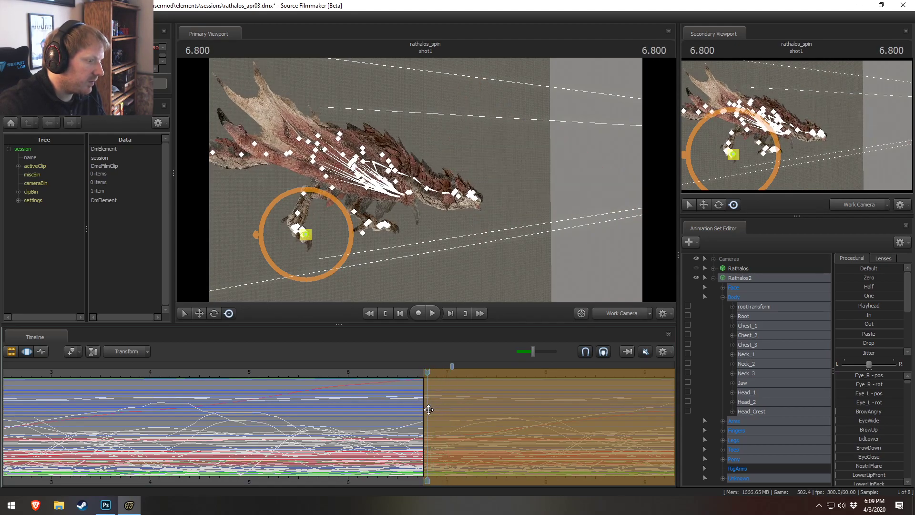
- Fine-tune the pasted walk motion's start at about 6.77 seconds, comparing the poses around 6.8 seconds
drag(473, 402, 478, 399)
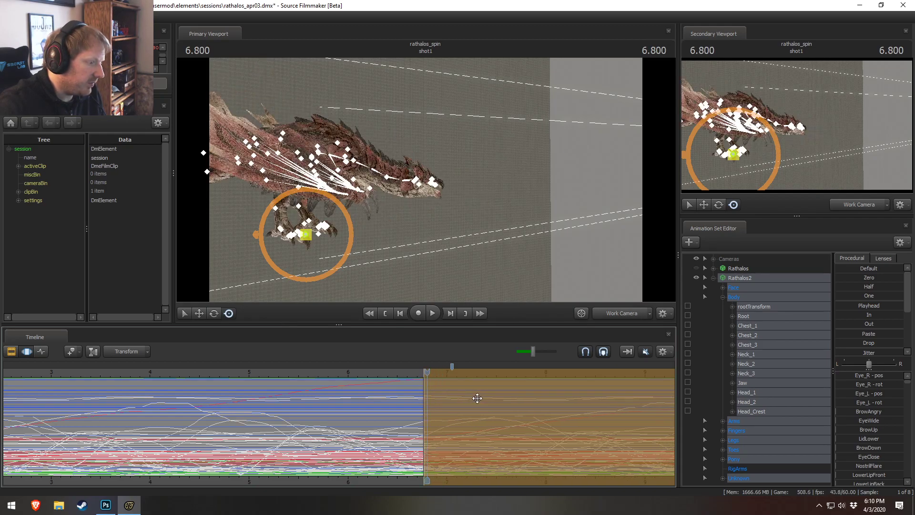
scroll(476, 398, up, 3)
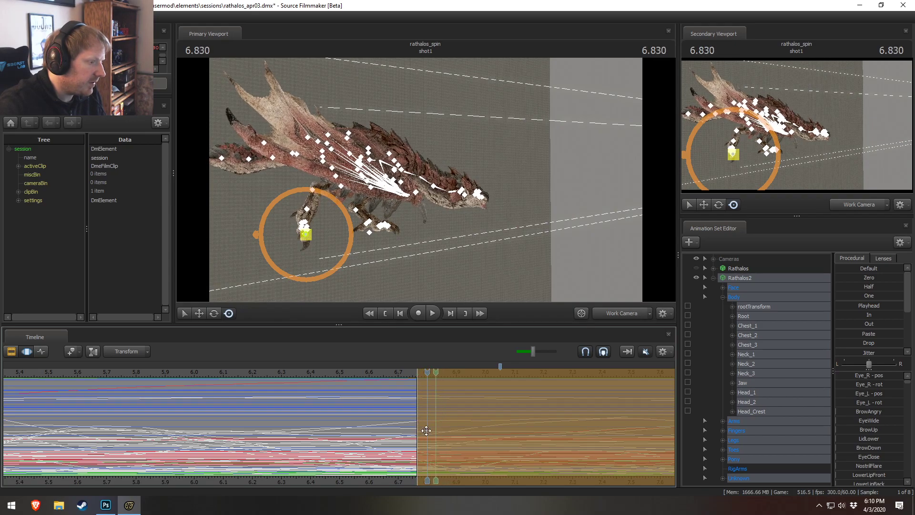
drag(438, 426, 448, 430)
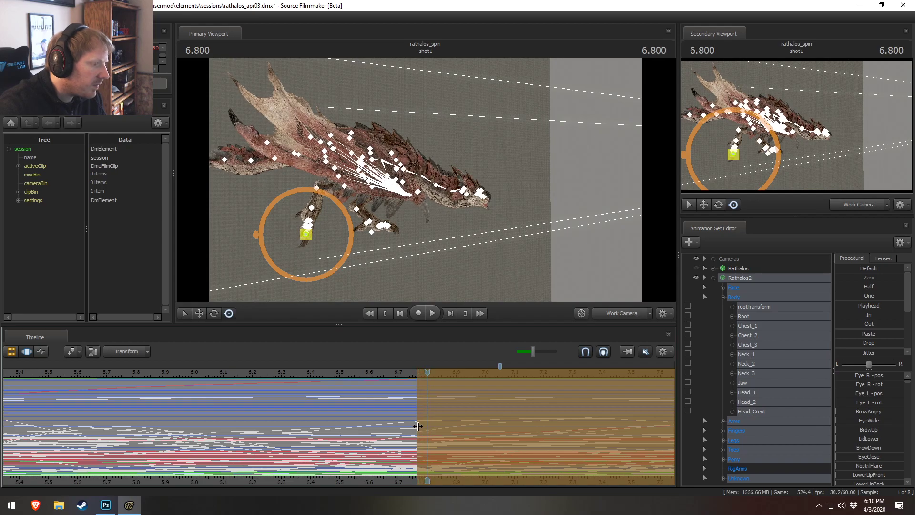
scroll(414, 424, down, 5)
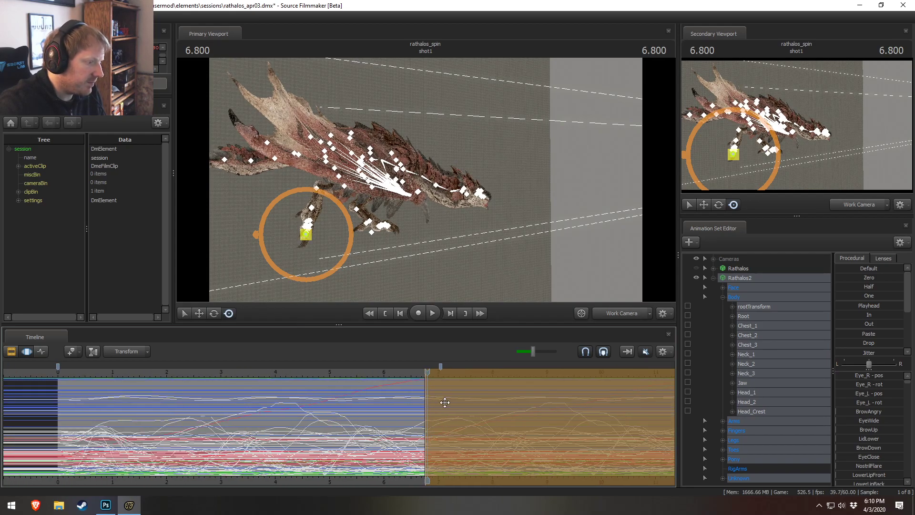
- Enlarge the timeline to examine how the curves meet at the join near 6.77 seconds, and shrink it again
drag(419, 326, 431, 114)
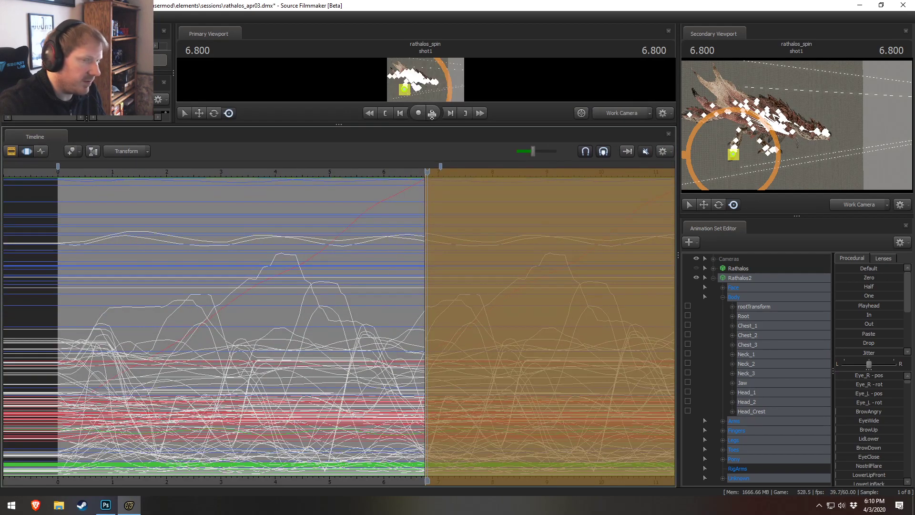
scroll(525, 317, up, 3)
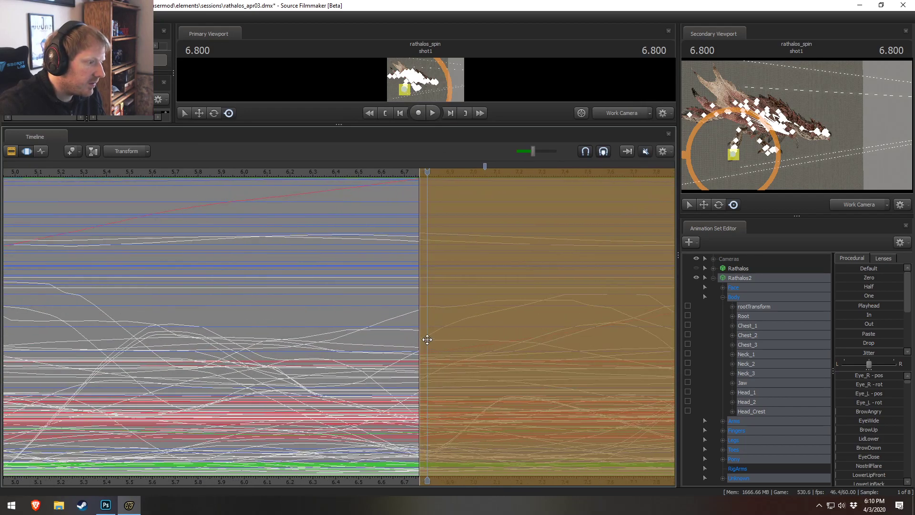
mouse_move(426, 320)
mouse_down()
mouse_move(402, 319)
mouse_move(432, 334)
mouse_move(420, 332)
mouse_up()
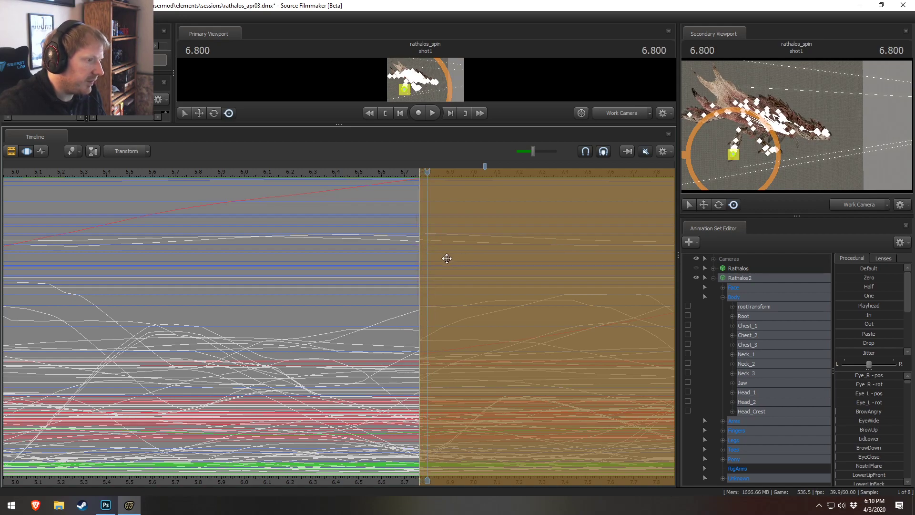
drag(444, 124, 441, 198)
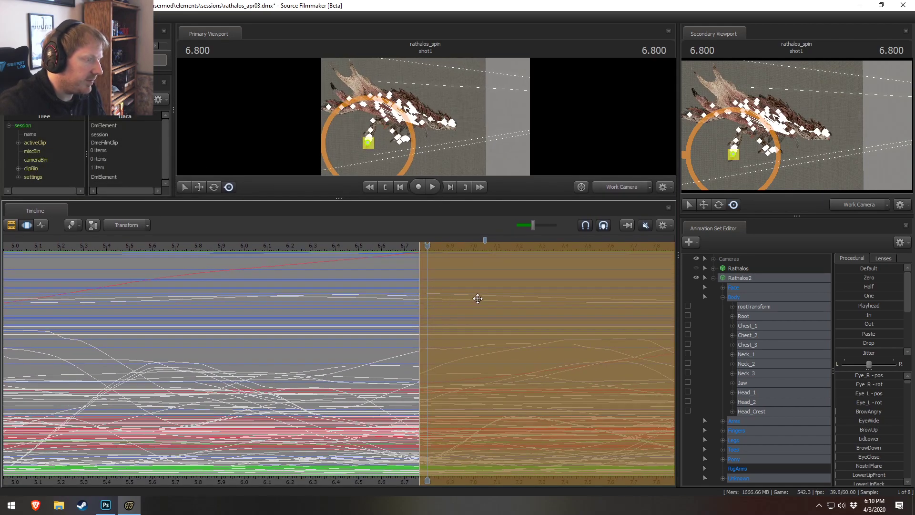
drag(471, 298, 486, 323)
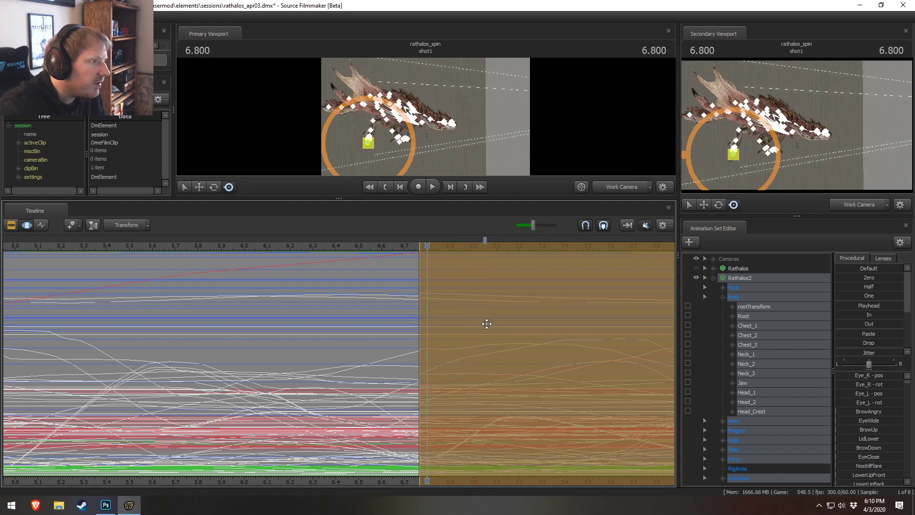
mouse_move(487, 323)
mouse_down()
mouse_move(436, 315)
mouse_move(495, 321)
mouse_move(483, 322)
mouse_up()
key(shift)
key(shift)
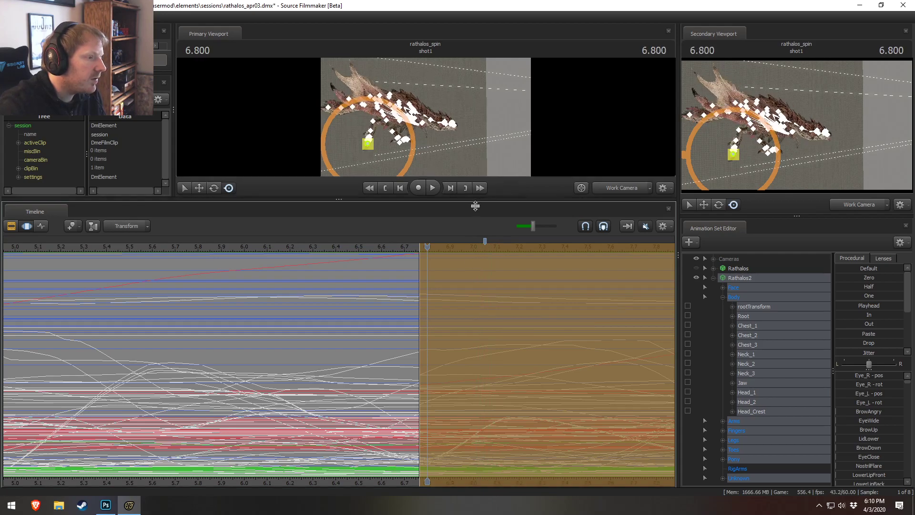
drag(475, 203, 477, 279)
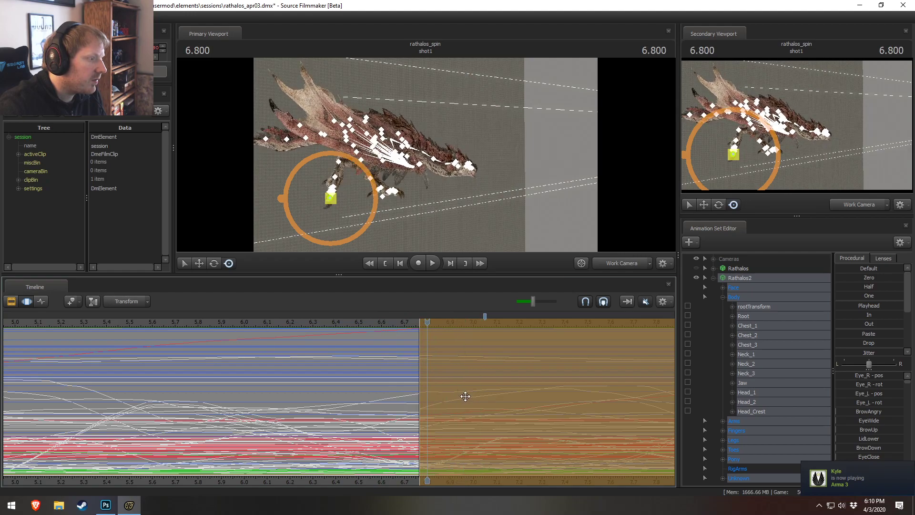
- Compare the poses just before and after the join, between about 6.74 and 6.8 seconds
scroll(465, 396, down, 10)
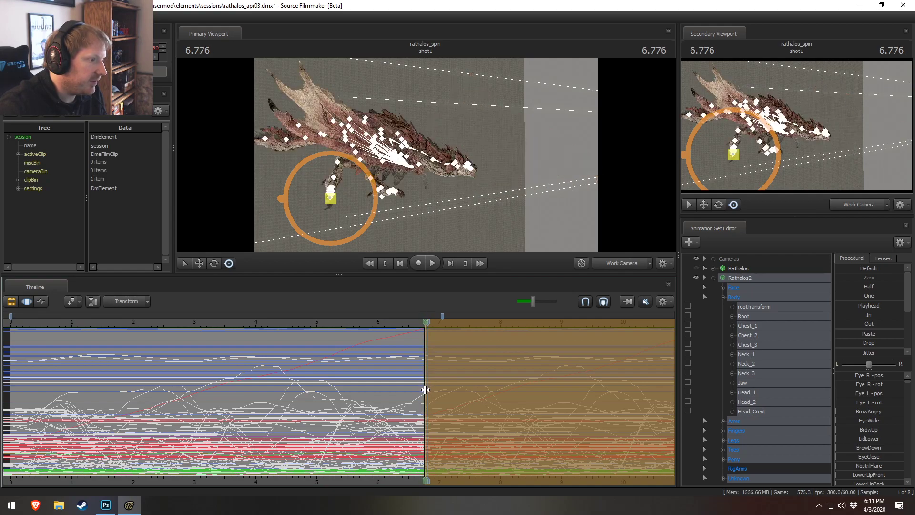
scroll(424, 378, up, 2)
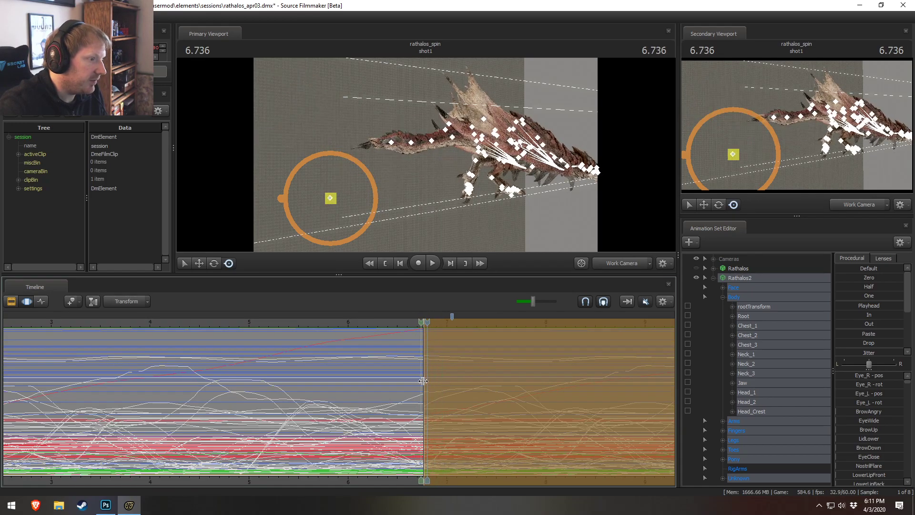
scroll(424, 402, up, 1)
scroll(423, 402, down, 2)
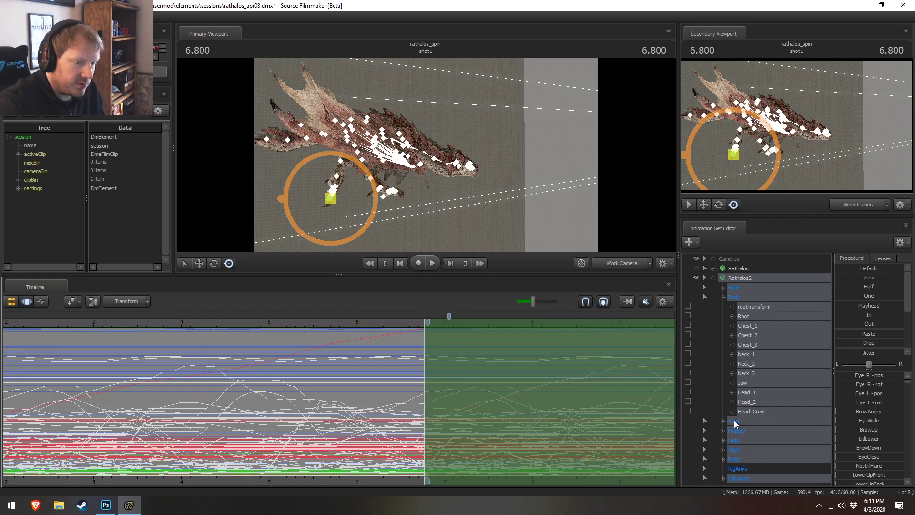
- Move Rathalos2's Root forward from about 6.77 seconds onward so the pasted walk continues from where the original motion ends
click(756, 316)
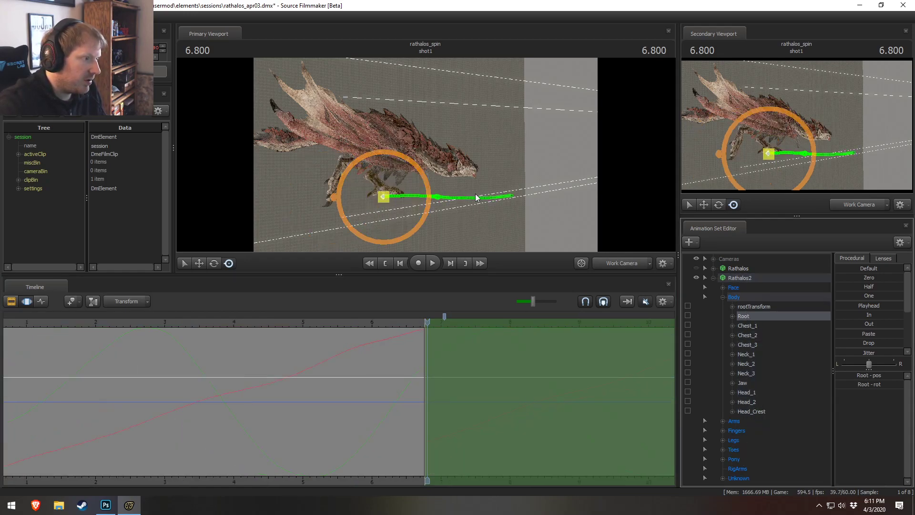
key(w)
alt+drag(537, 153, 553, 278)
drag(496, 274, 514, 114)
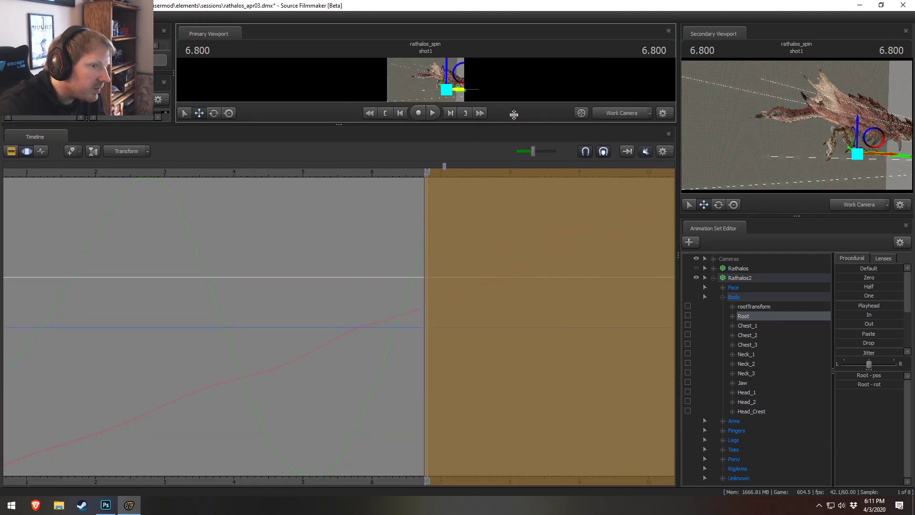
drag(890, 155, 890, 155)
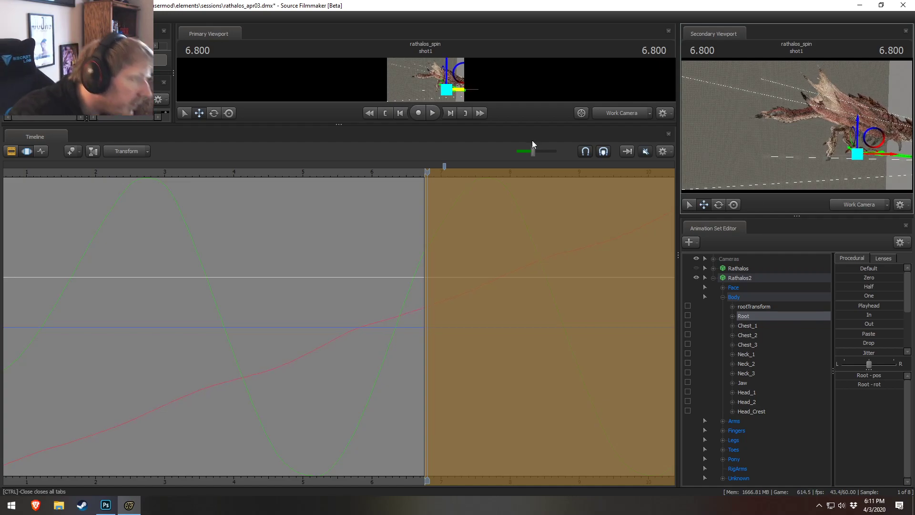
- Enlarge the primary viewport again and play the walk across the join, starting from about 5.1 seconds
drag(469, 125, 468, 368)
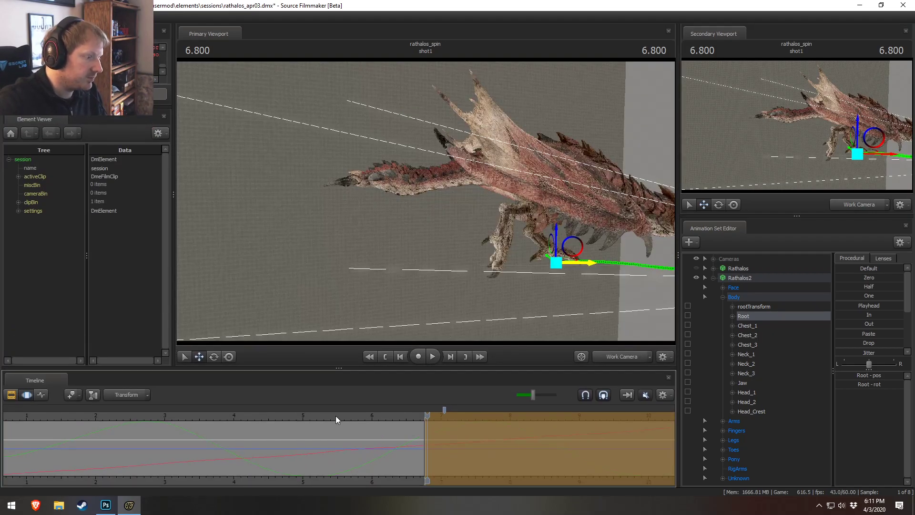
drag(336, 416, 313, 415)
key(space)
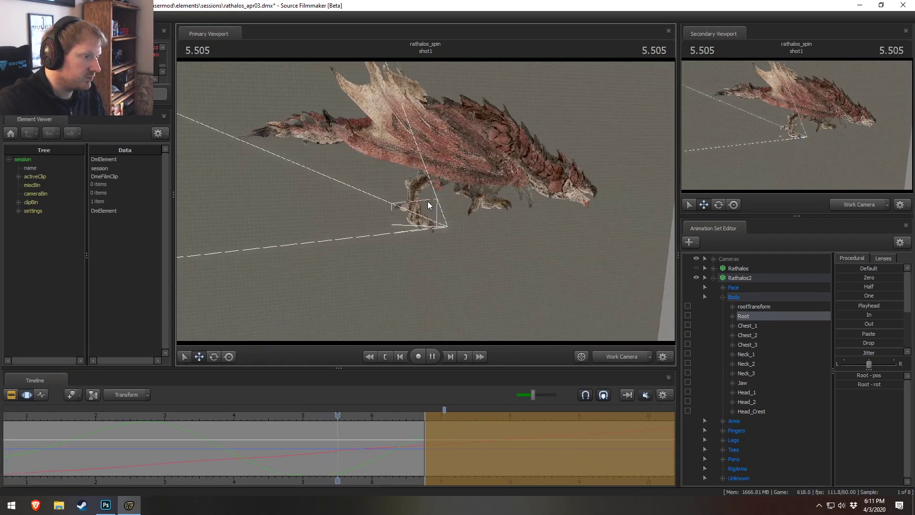
key(space)
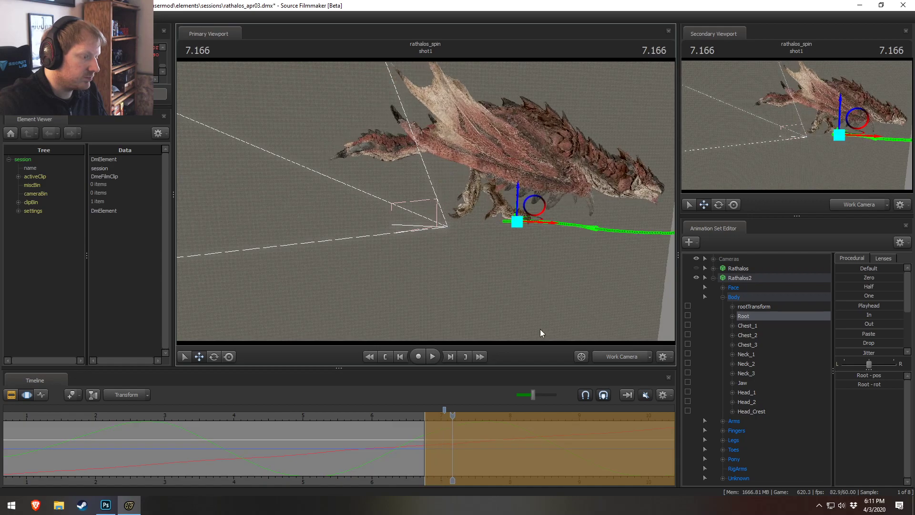
- Apply the Steady preset to all Rathalos2 controls over a short falloff selection around 6.77 seconds, and preview the join
drag(424, 442, 434, 462)
click(745, 279)
scroll(426, 462, up, 4)
scroll(857, 327, down, 2)
click(850, 351)
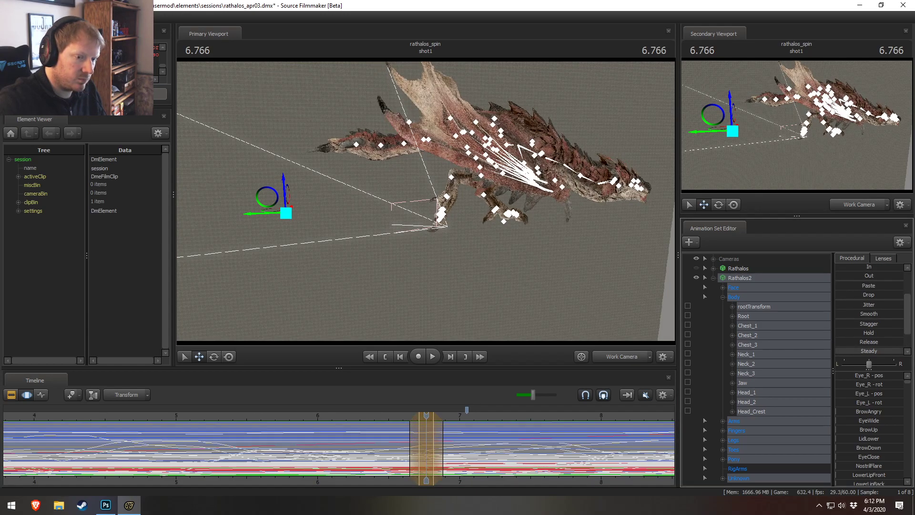
click(366, 415)
key(space)
key(space)
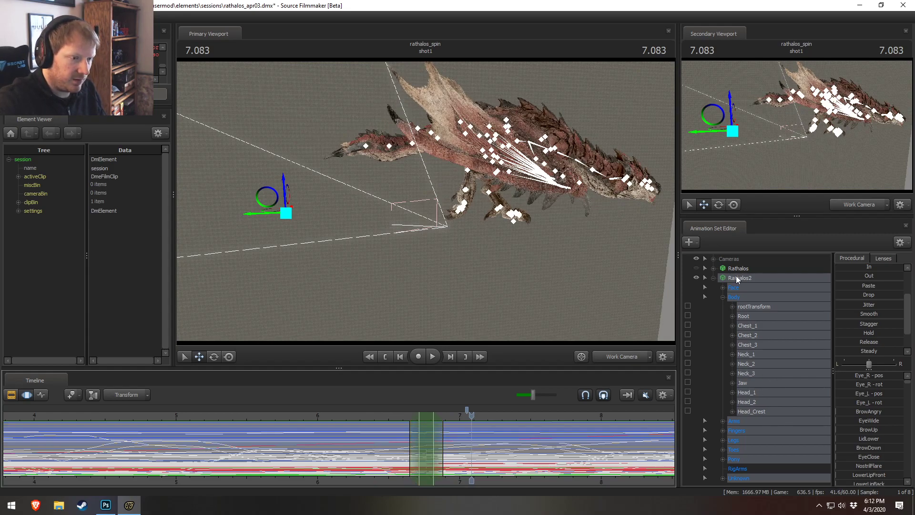
click(737, 469)
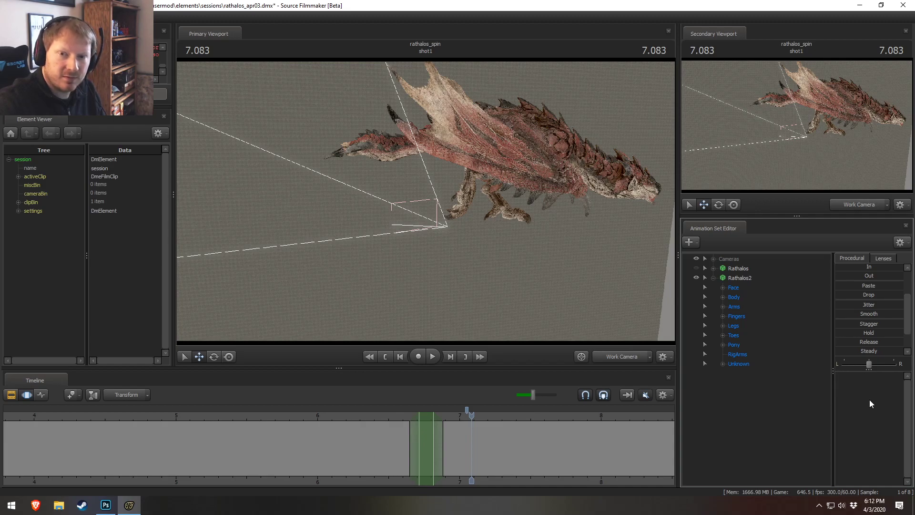
right_click(741, 398)
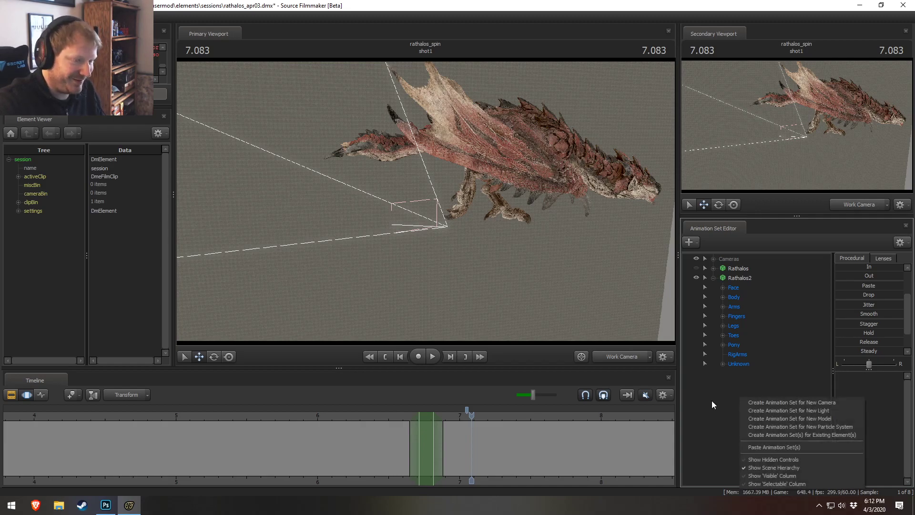
click(721, 422)
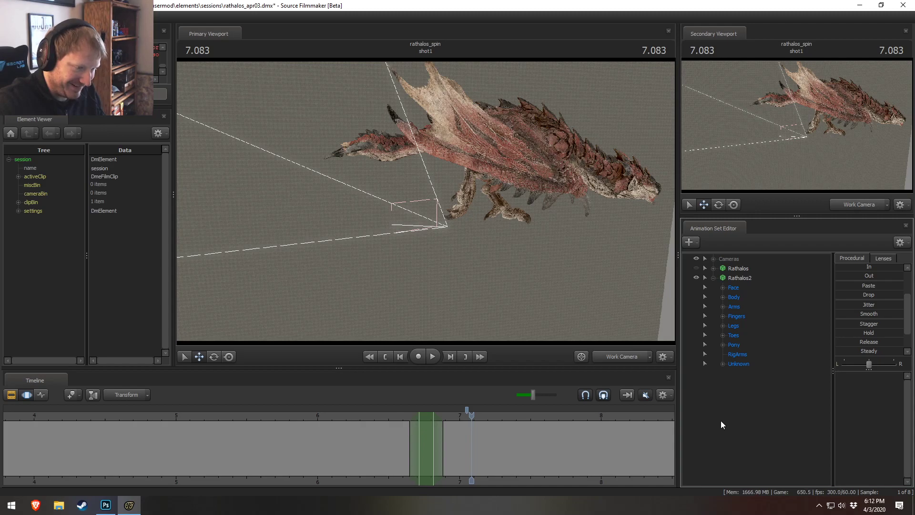
right_click(723, 413)
click(734, 407)
click(741, 278)
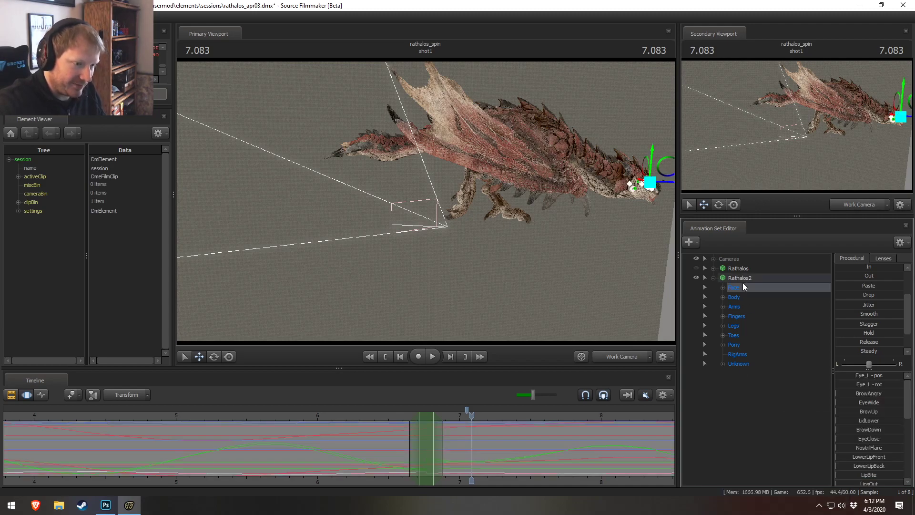
right_click(741, 399)
click(734, 362)
click(734, 342)
click(733, 352)
- Apply the Spline preset to all Rathalos2 controls within the short selection around 6.77 seconds and play the join back
click(740, 277)
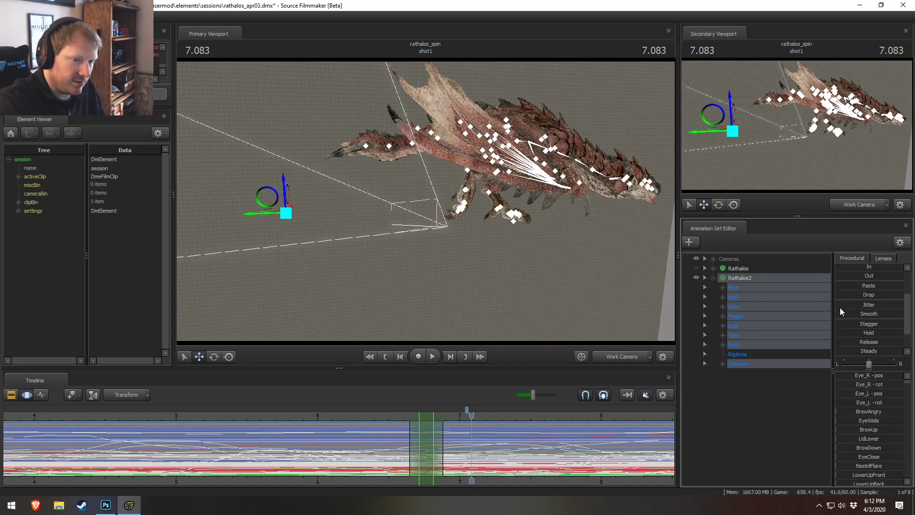
scroll(843, 301, down, 1)
drag(868, 341, 896, 341)
key(shift)
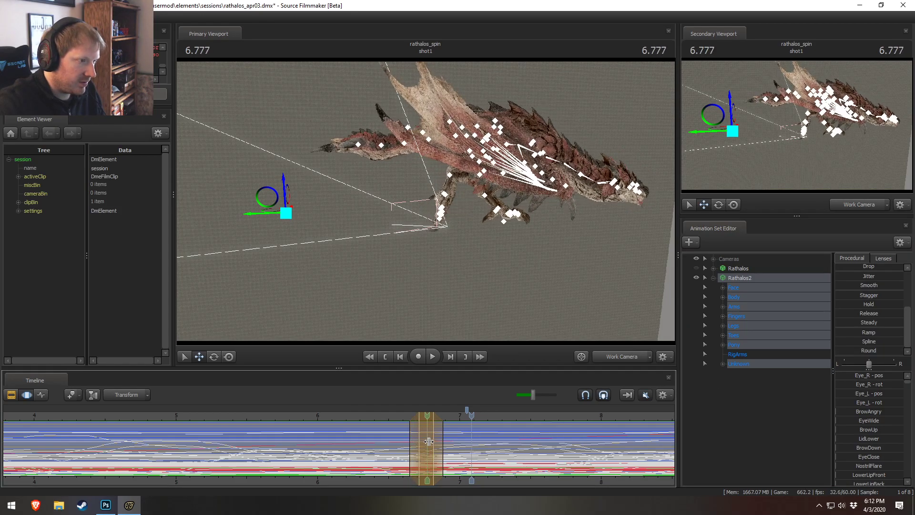
click(383, 416)
key(space)
key(space)
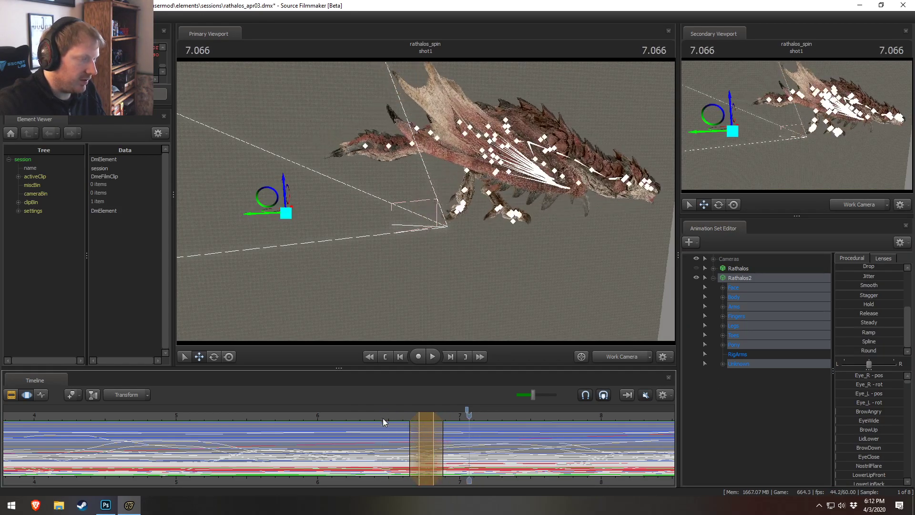
- Widen the Spline selection around 6.77 seconds and replay the walk across the join from about 6.4 seconds
drag(419, 442, 438, 443)
click(370, 417)
key(space)
key(space)
click(371, 418)
key(space)
key(space)
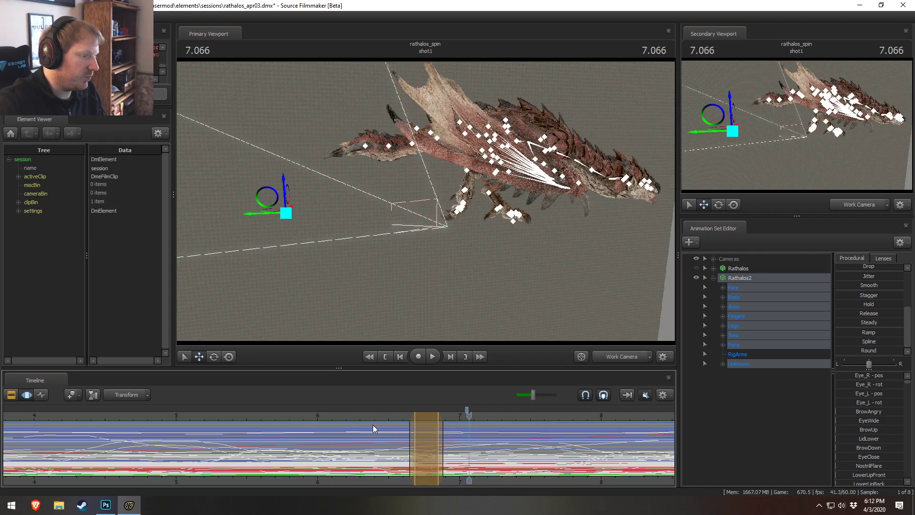
click(377, 415)
key(space)
key(space)
click(380, 415)
key(space)
key(space)
click(370, 416)
key(space)
key(space)
- Inspect the join from behind the creature by repeatedly playing the walk from about 6.3 seconds
click(370, 416)
alt+drag(395, 290, 477, 319)
key(space)
key(space)
click(370, 416)
key(space)
key(space)
click(370, 416)
click(361, 416)
key(space)
key(space)
click(361, 416)
key(space)
key(space)
click(361, 416)
key(space)
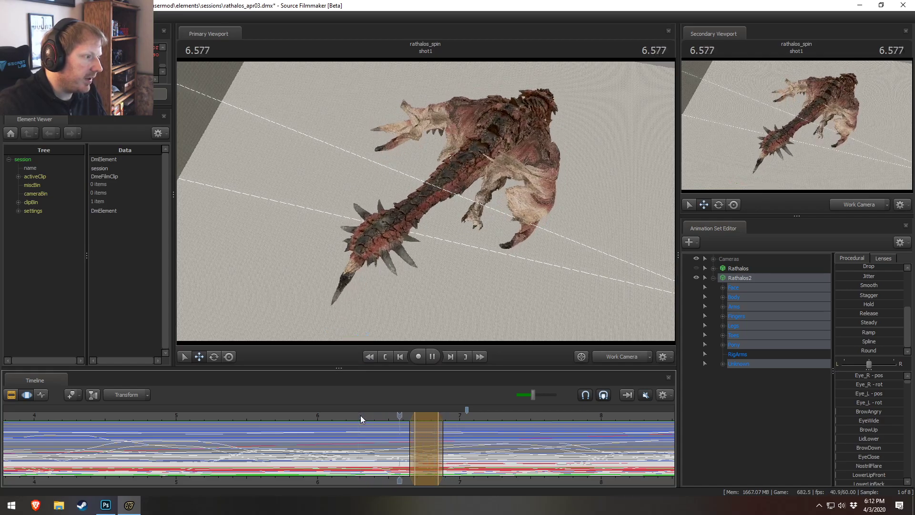
click(360, 416)
key(space)
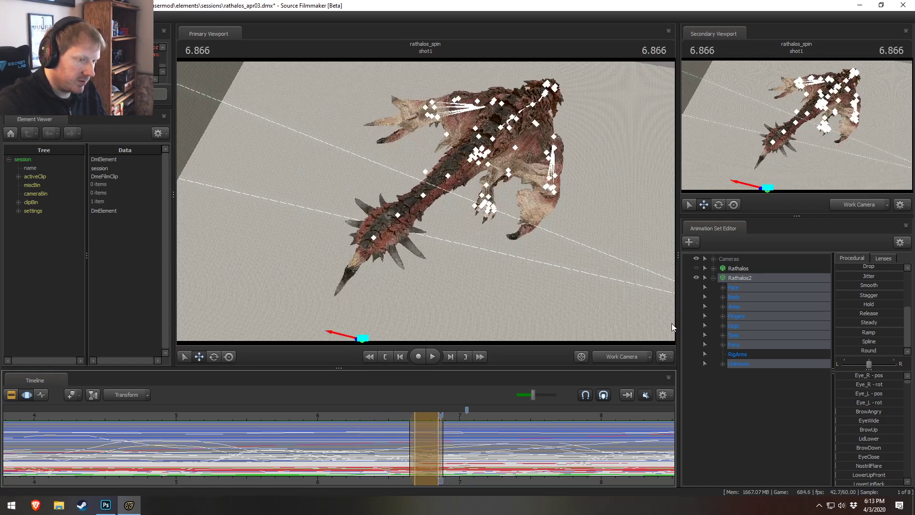
- Narrow the control selection to Rathalos2's Arms and Fingers groups
click(742, 335)
click(735, 317)
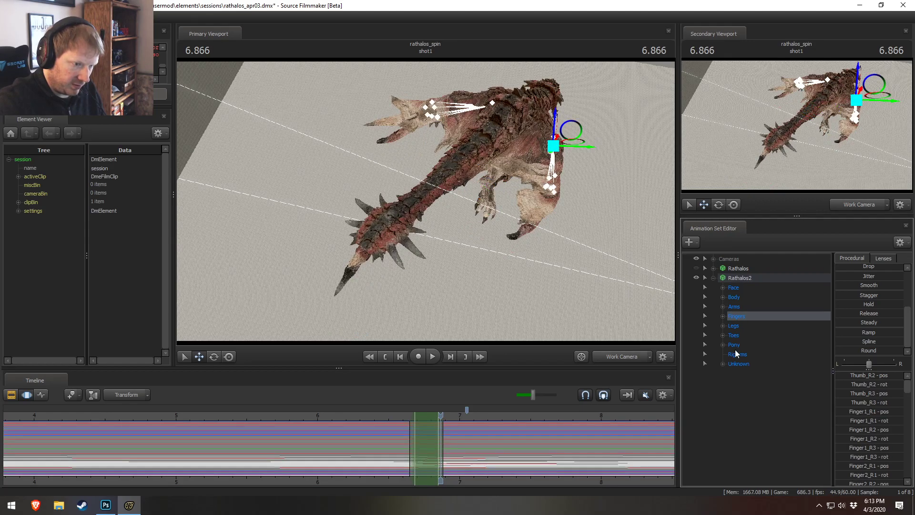
click(735, 364)
click(722, 364)
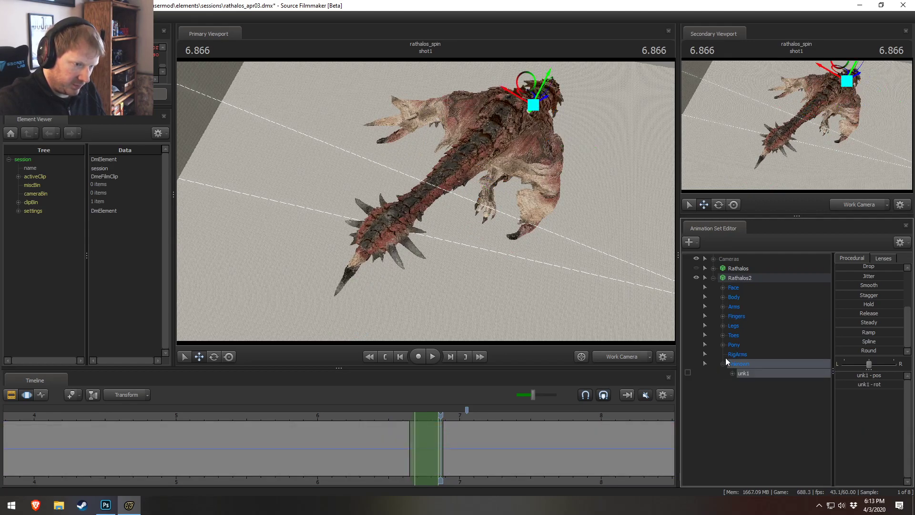
click(735, 316)
ctrl+click(734, 306)
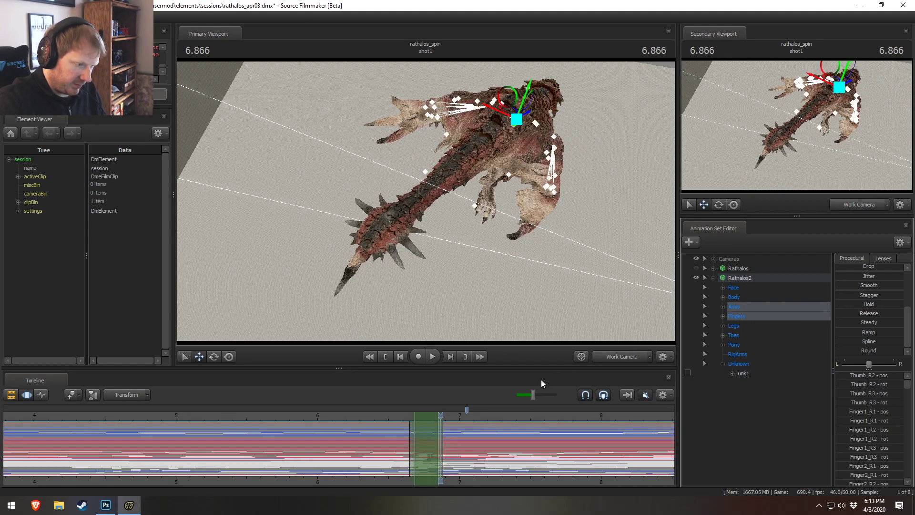
drag(430, 368, 459, 393)
drag(412, 372, 401, 372)
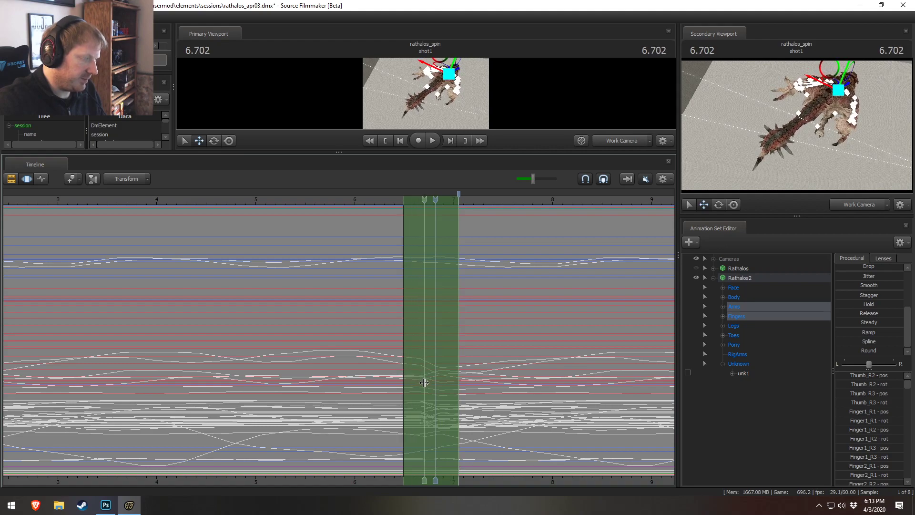
key(ctrl+z)
key(ctrl+z)
key(ctrl+z)
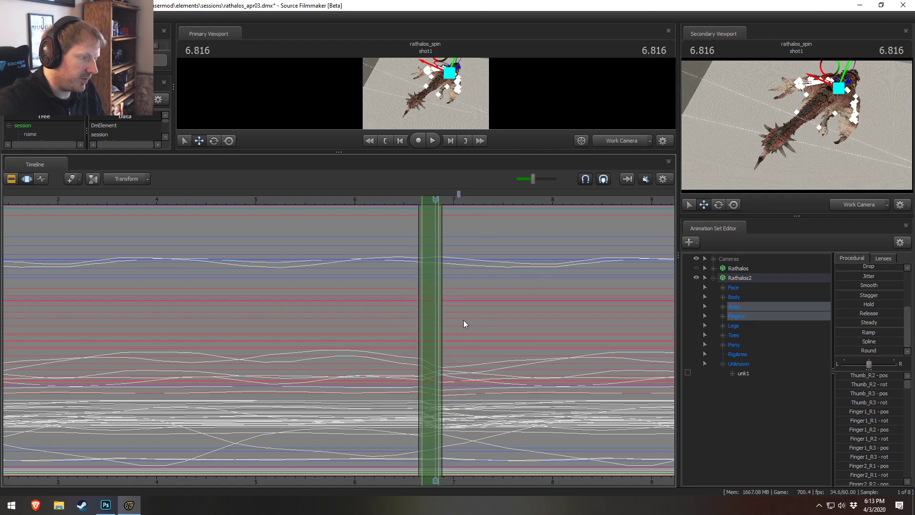
- Smooth the Arms and Fingers curves over a wider falloff selection from about 6.4 to 7.2 seconds, and play the join
drag(423, 376, 417, 381)
drag(439, 388, 468, 395)
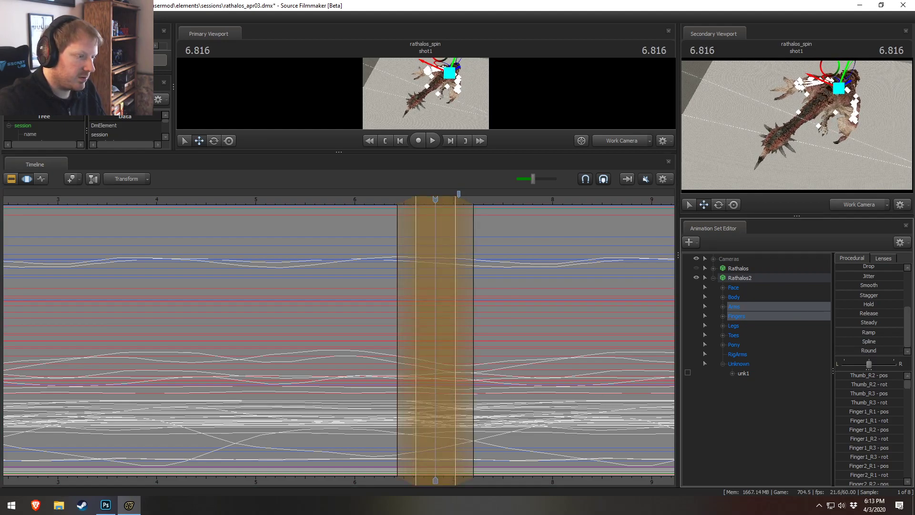
drag(414, 379, 465, 391)
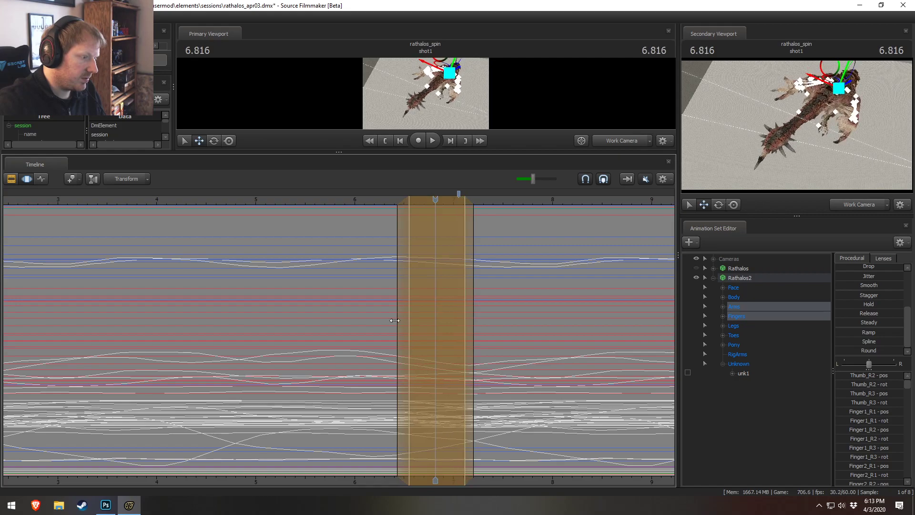
click(346, 201)
key(space)
key(space)
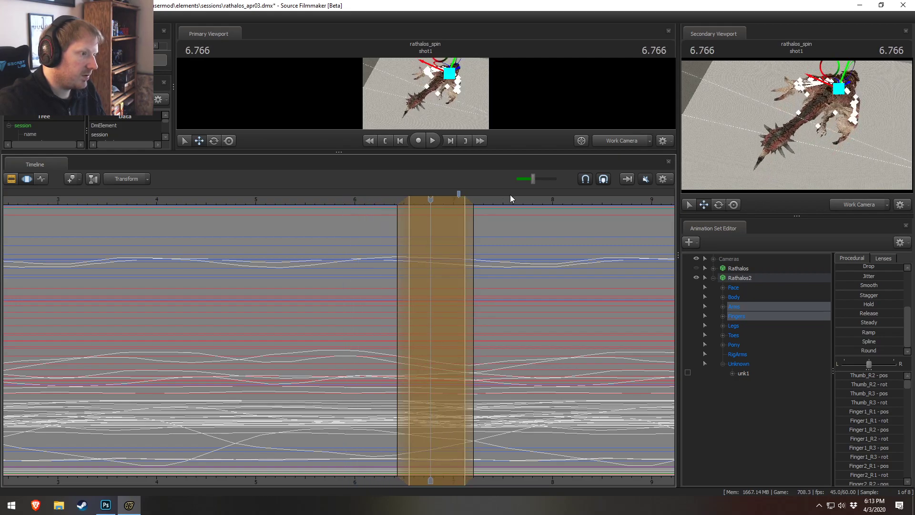
- Enlarge the primary viewport and check the wing motion across the join, playing from about 5.6 seconds
drag(498, 154, 498, 330)
key(space)
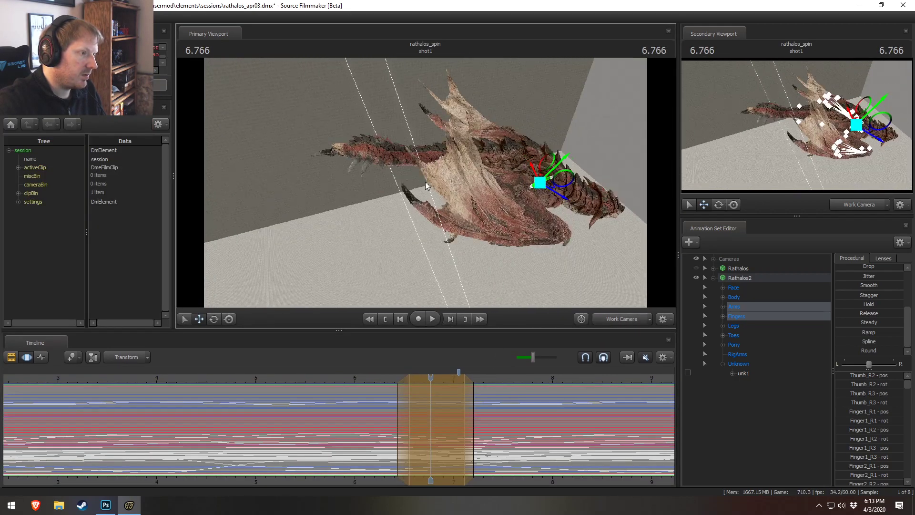
scroll(512, 419, down, 5)
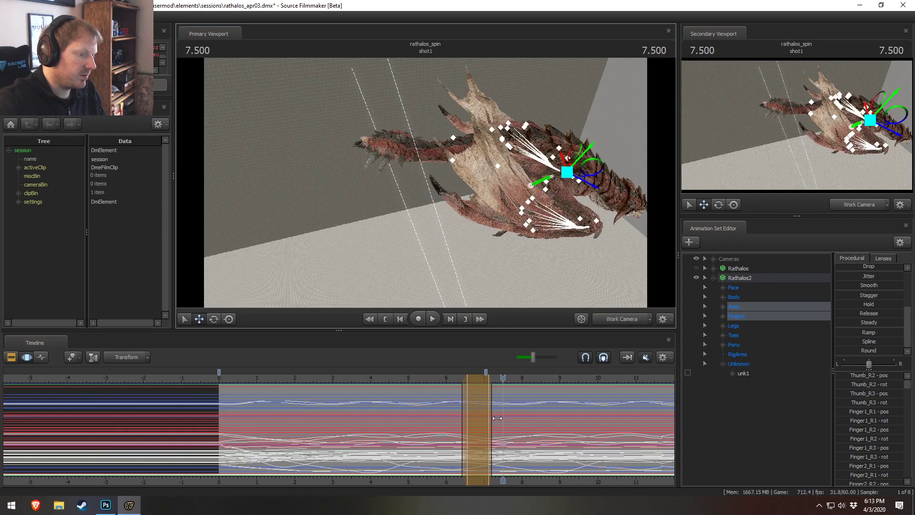
click(440, 396)
key(space)
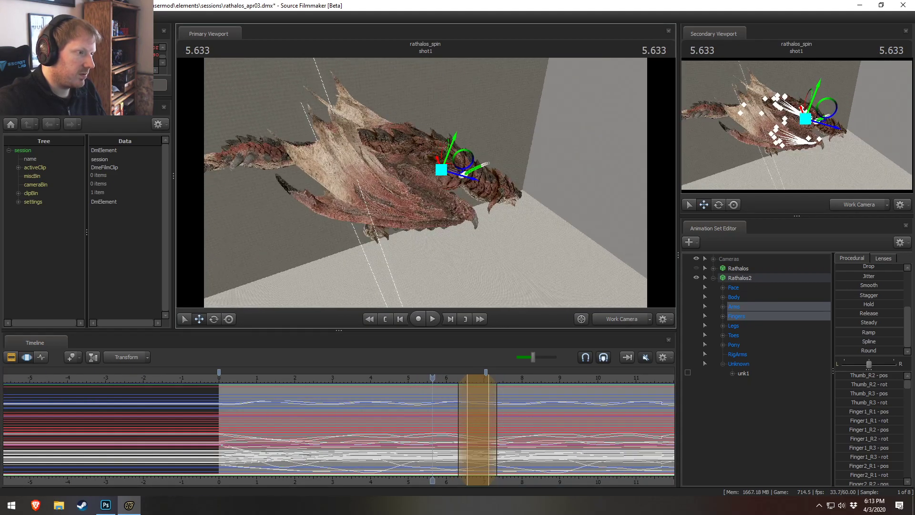
key(space)
click(437, 382)
key(space)
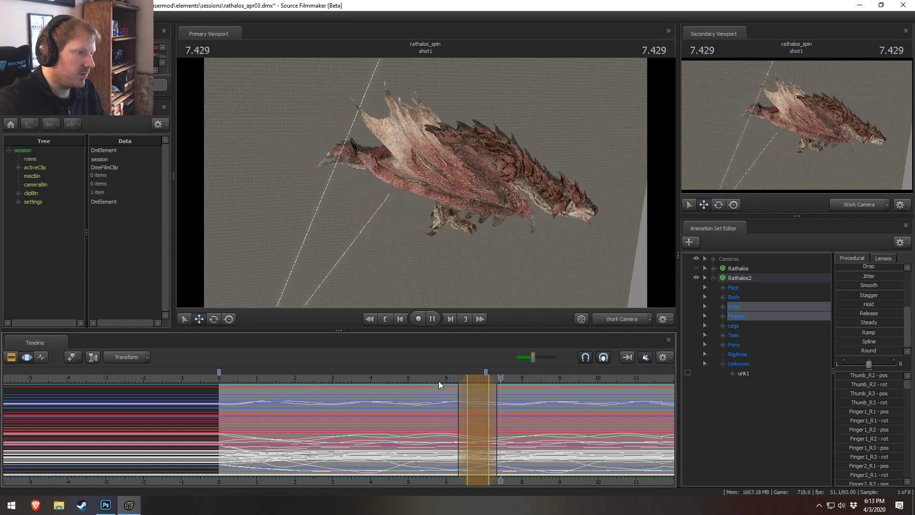
click(431, 379)
key(space)
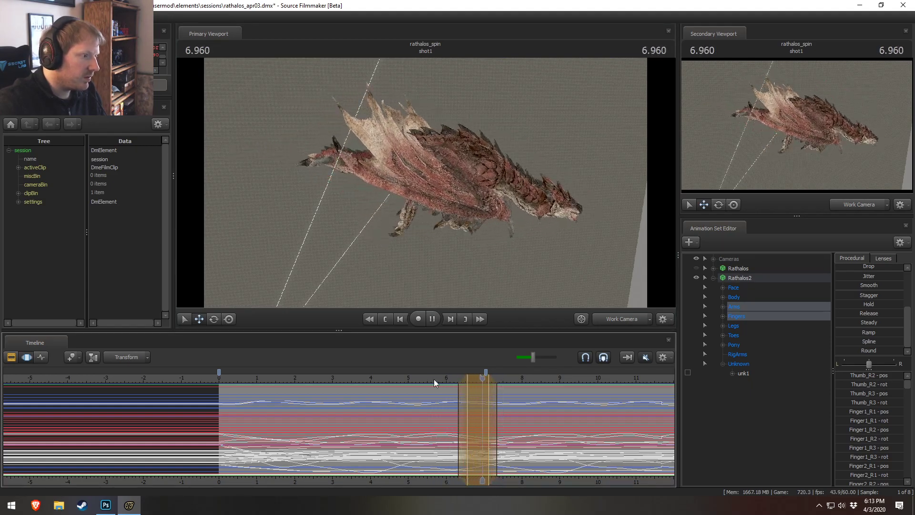
- Select all Rathalos2 controls and set a hard-edged time selection over the walk cycle from about 4.1 to 9.0 seconds
scroll(664, 397, down, 3)
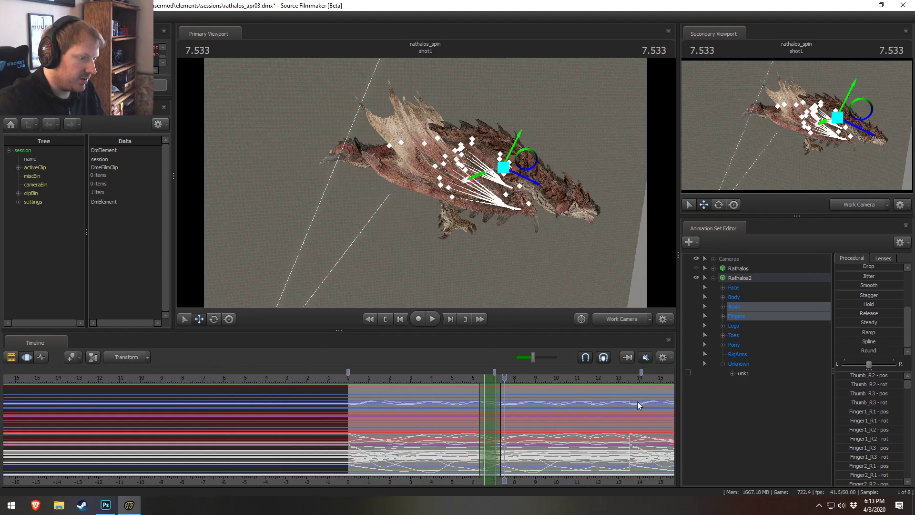
scroll(631, 404, up, 2)
drag(500, 328, 500, 158)
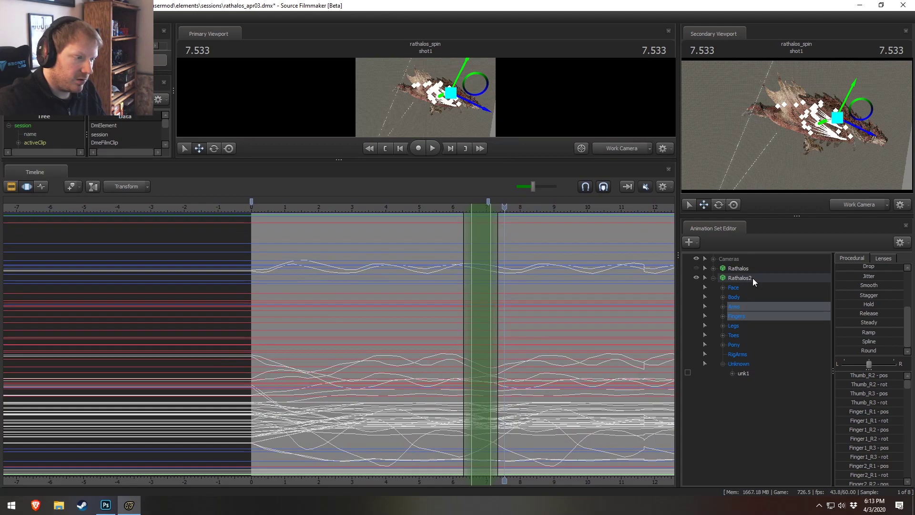
click(753, 278)
middle_drag(576, 480, 344, 446)
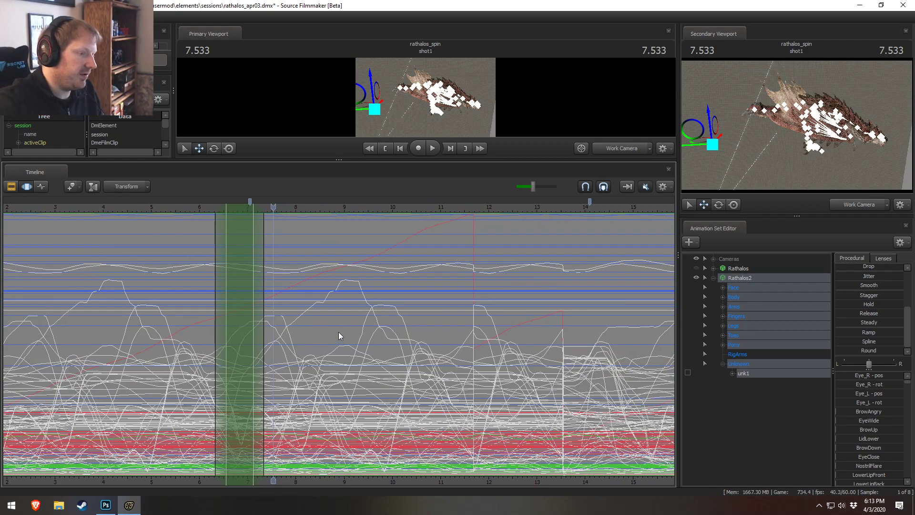
click(111, 296)
drag(109, 298, 516, 364)
scroll(166, 319, up, 5)
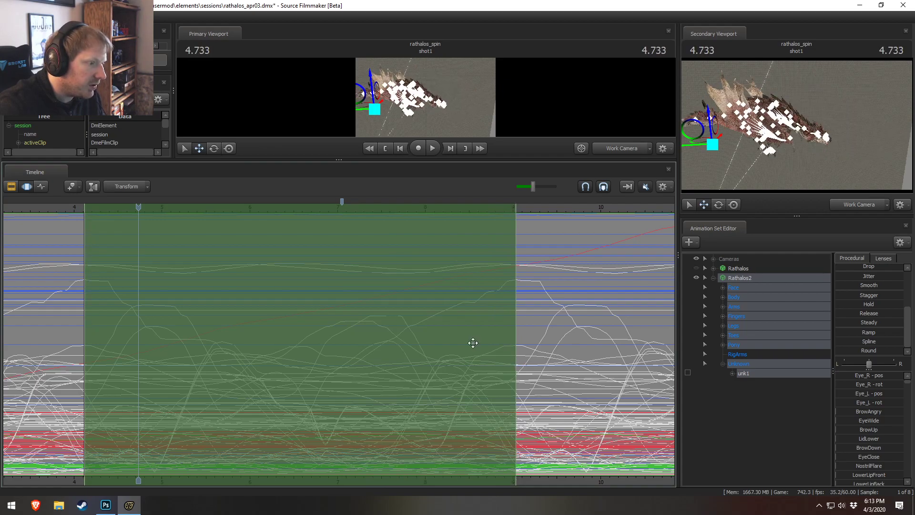
- Shift the time selection to start at about 9.05 seconds, paste the walk cycle into it, and inspect the curves at the seam
drag(271, 332, 633, 370)
key(ctrl+v)
key(ctrl+z)
key(ctrl+v)
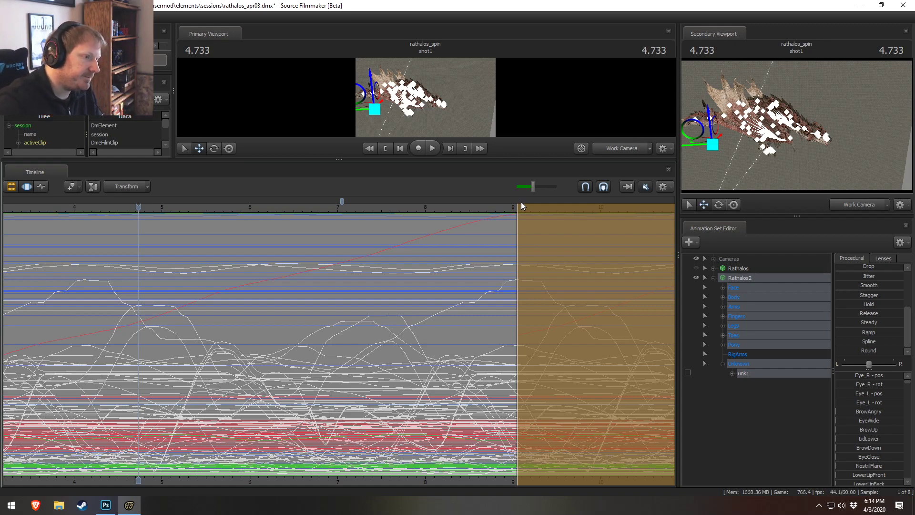
drag(242, 208, 487, 243)
scroll(448, 367, down, 4)
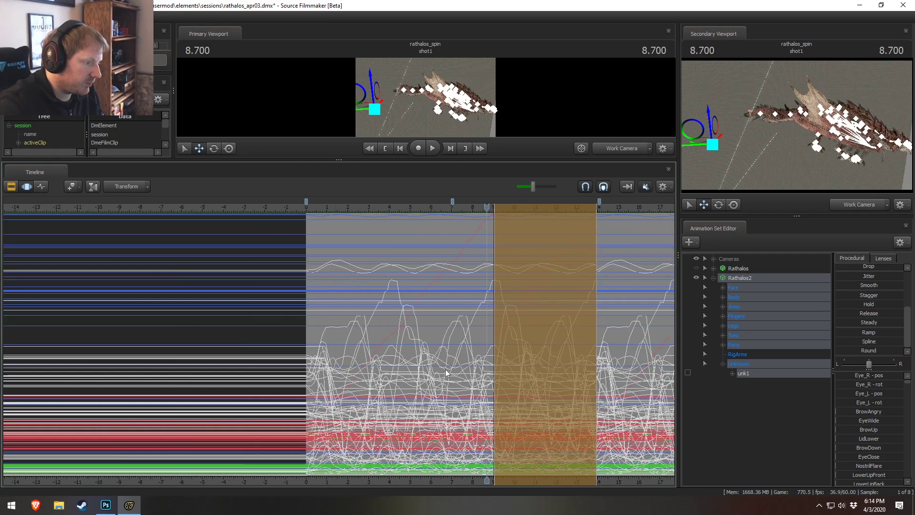
scroll(305, 362, up, 6)
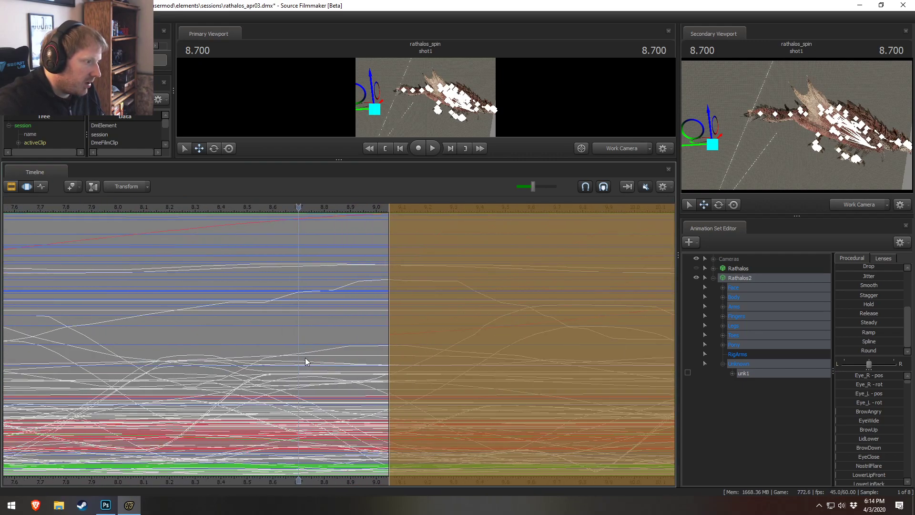
- Undo the paste, nudge the time selection slightly earlier to about 9.03 seconds, and paste the walk cycle again
key(ctrl+z)
drag(436, 296, 433, 297)
key(ctrl+v)
key(ctrl+z)
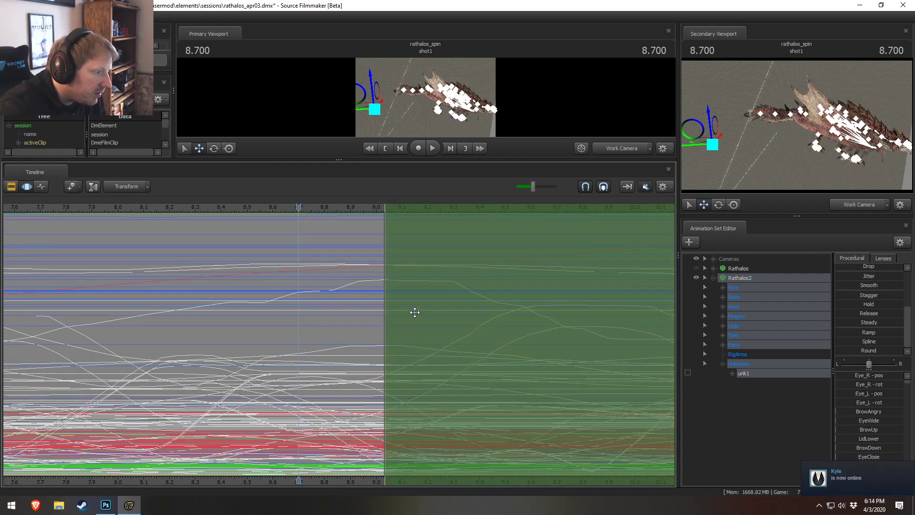
key(ctrl+v)
key(ctrl+z)
key(ctrl+v)
key(F2)
key(F3)
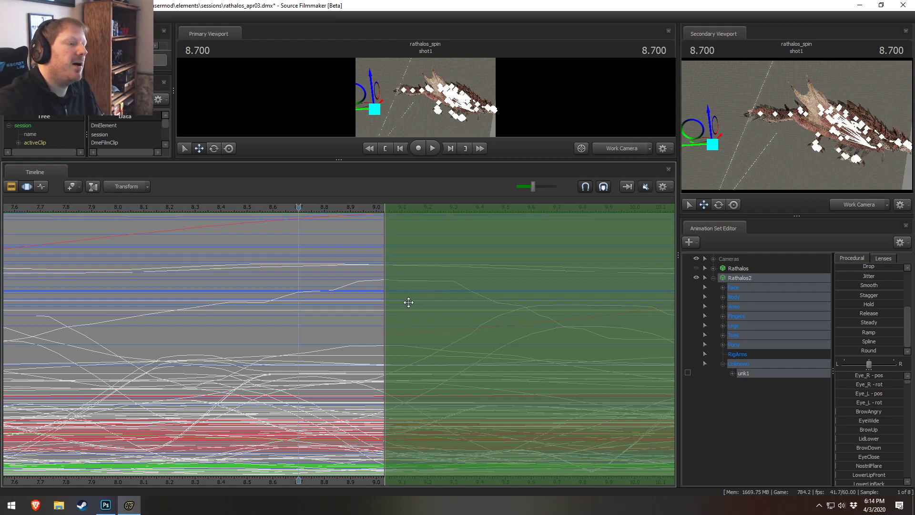
scroll(234, 290, down, 6)
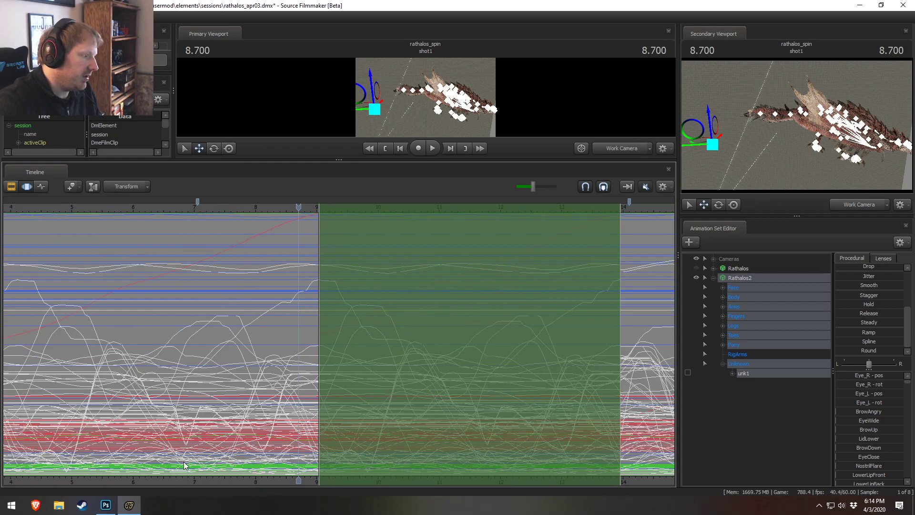
middle_drag(203, 485, 389, 480)
scroll(341, 404, down, 3)
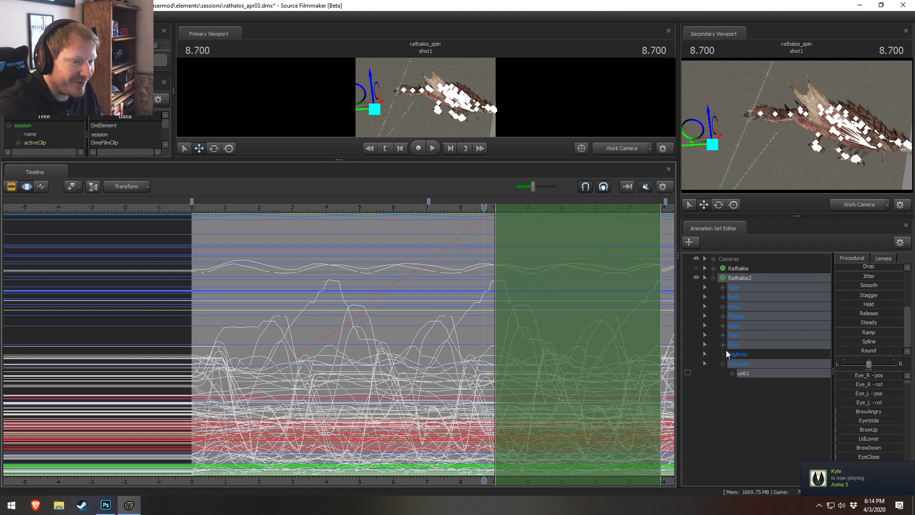
- Move Rathalos2's Root forward from about 9.03 seconds onward so the second pasted walk continues from the preceding motion
click(722, 296)
click(751, 316)
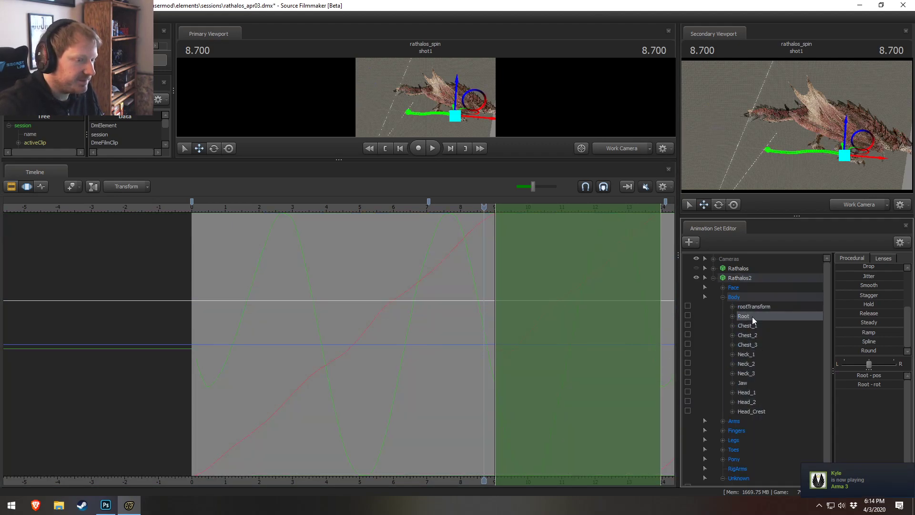
drag(443, 161, 415, 344)
drag(411, 205, 503, 255)
drag(512, 346, 503, 194)
drag(438, 123, 472, 146)
key(ctrl+z)
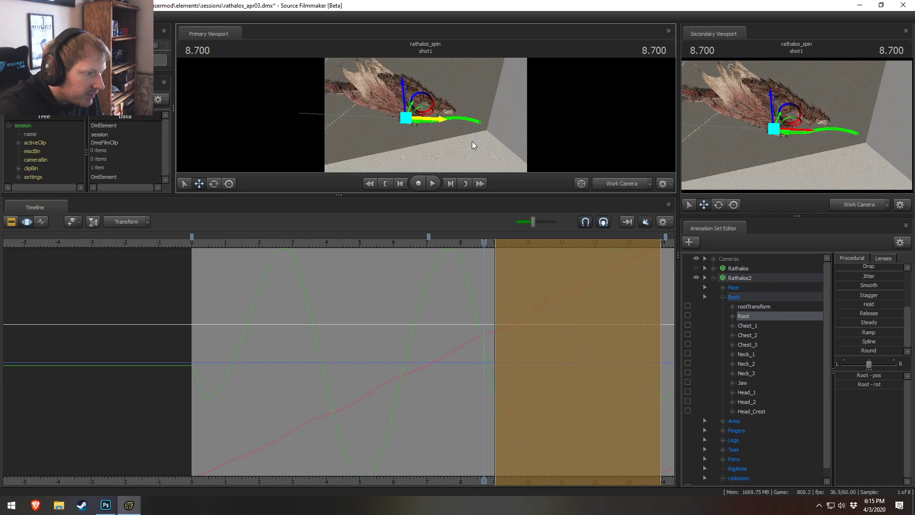
shift+drag(499, 304, 499, 304)
- Frame the creature's foot up close and play from 8.2 seconds to check for sliding at the new join
drag(483, 243, 466, 244)
key(space)
drag(520, 124, 429, 117)
key(w)
click(467, 242)
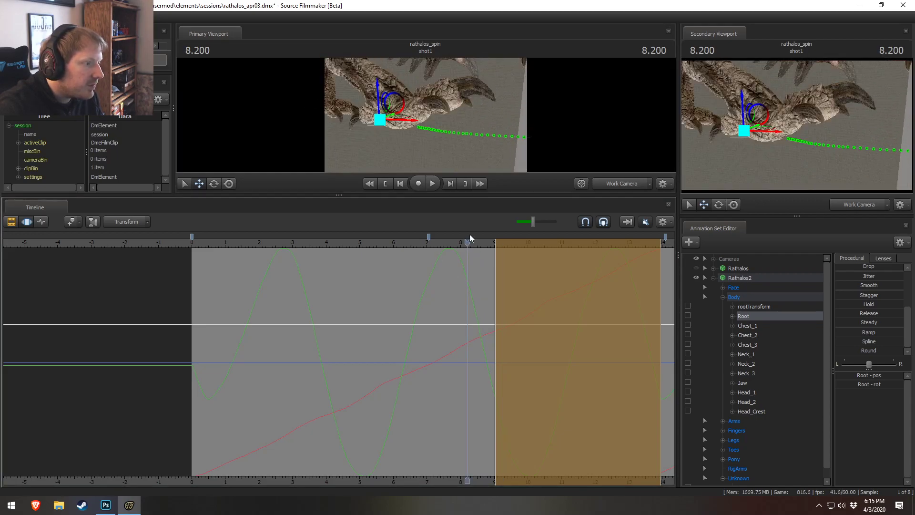
drag(469, 195, 450, 381)
key(space)
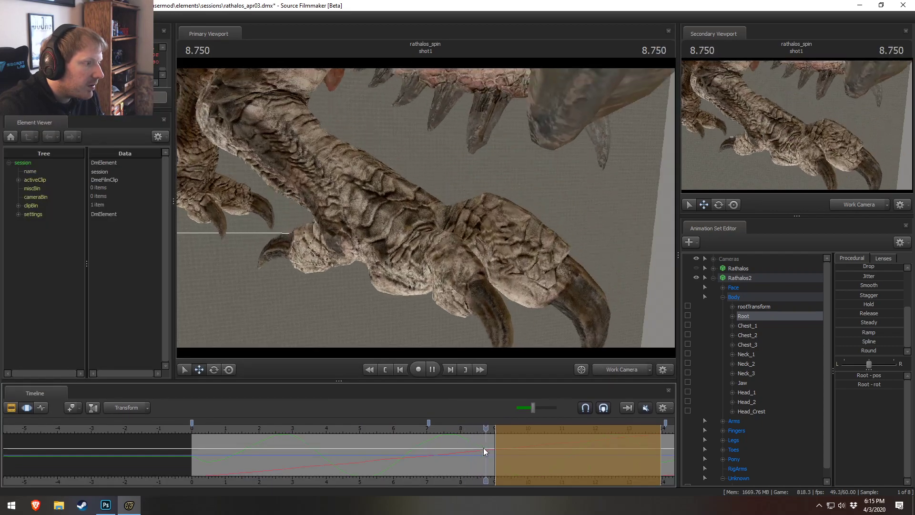
key(space)
key(shift)
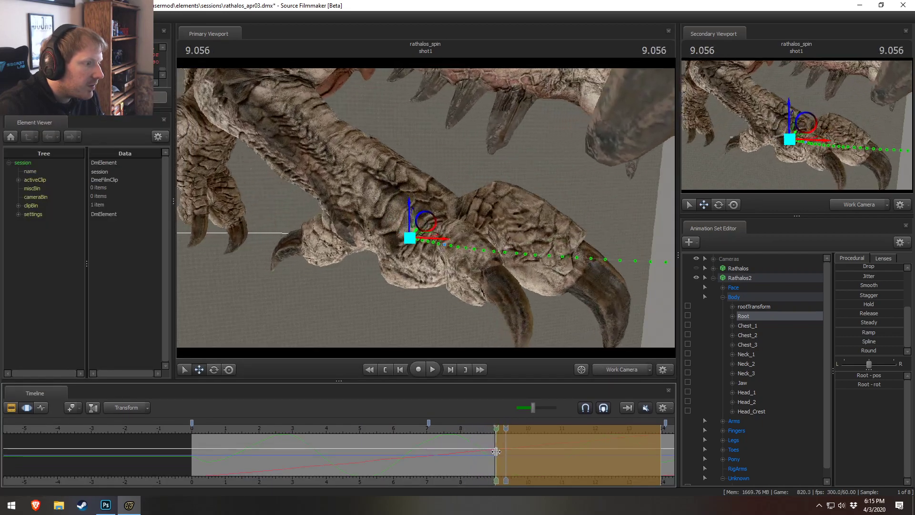
- Nudge the Root back slightly within the selected range and scrub across the join near 9 seconds to compare the foot position
drag(466, 247, 461, 246)
scroll(485, 457, up, 1)
key(shift)
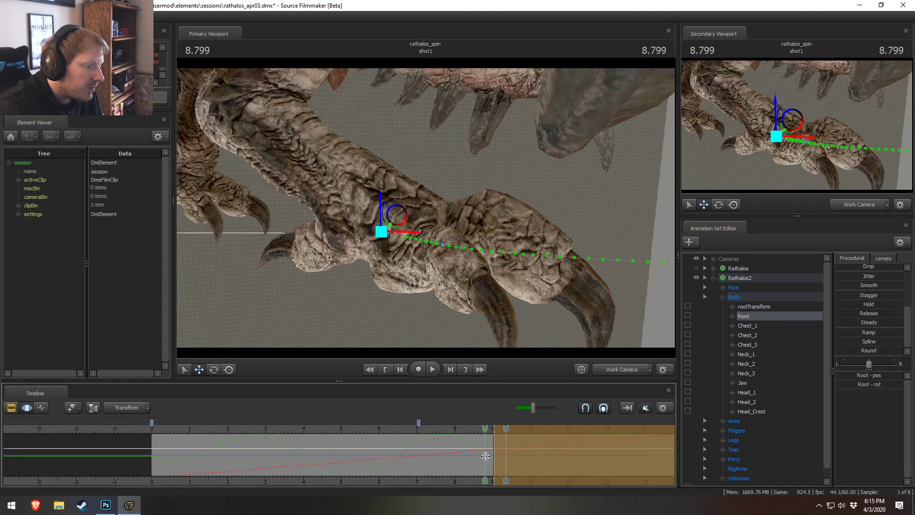
drag(481, 426, 481, 432)
- Collapse the time selection to about 8.88 seconds and bring the whole length of the Root curves into view
scroll(482, 434, up, 3)
drag(504, 381, 494, 176)
drag(482, 296, 481, 305)
scroll(467, 333, down, 3)
scroll(468, 335, down, 3)
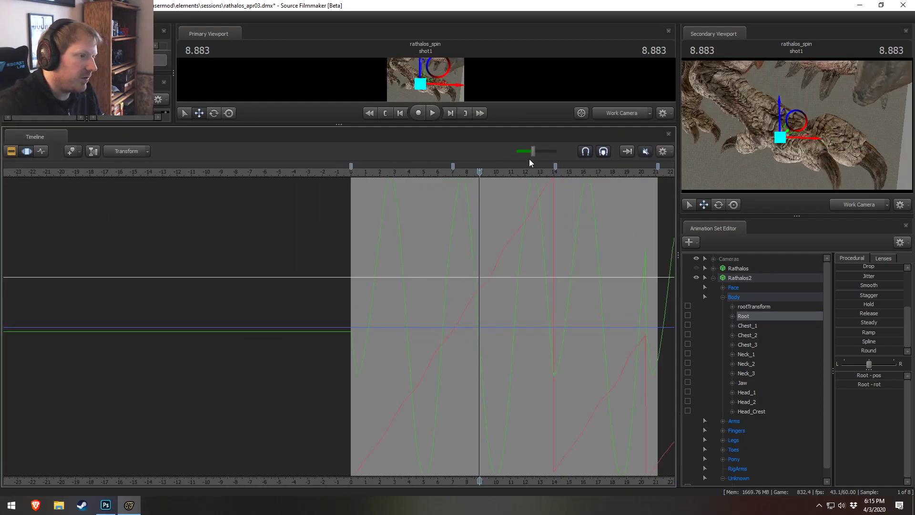
drag(497, 124, 504, 400)
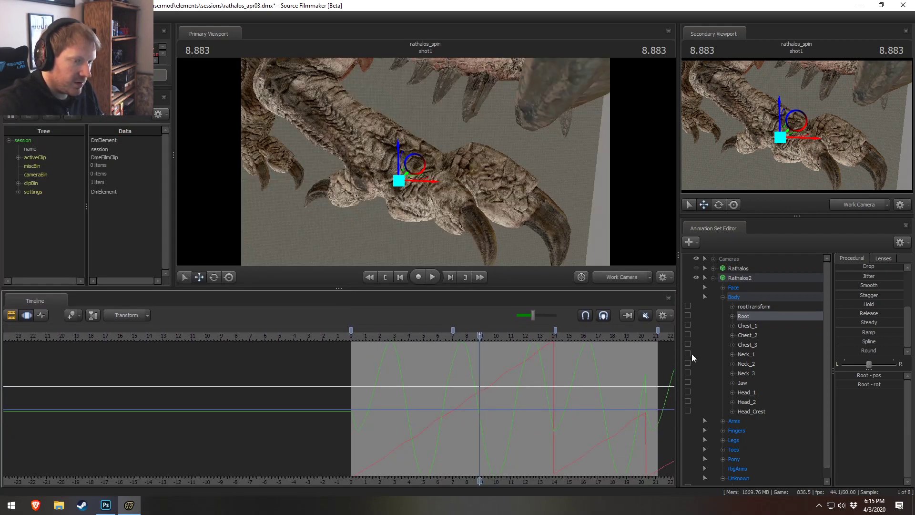
- Select all of Rathalos2's controls and mark a time range over the walk motion from about 4.1 seconds onward
click(748, 279)
scroll(589, 431, up, 4)
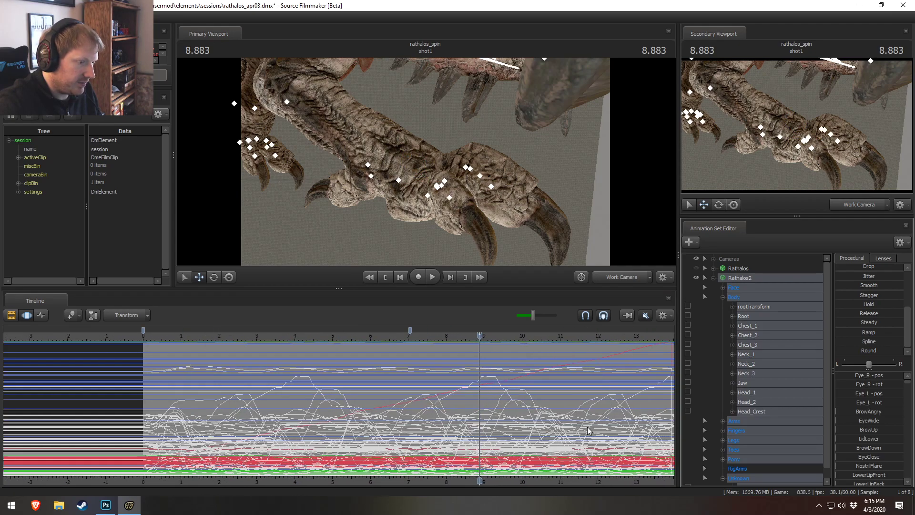
key(shift)
shift+drag(298, 390, 514, 420)
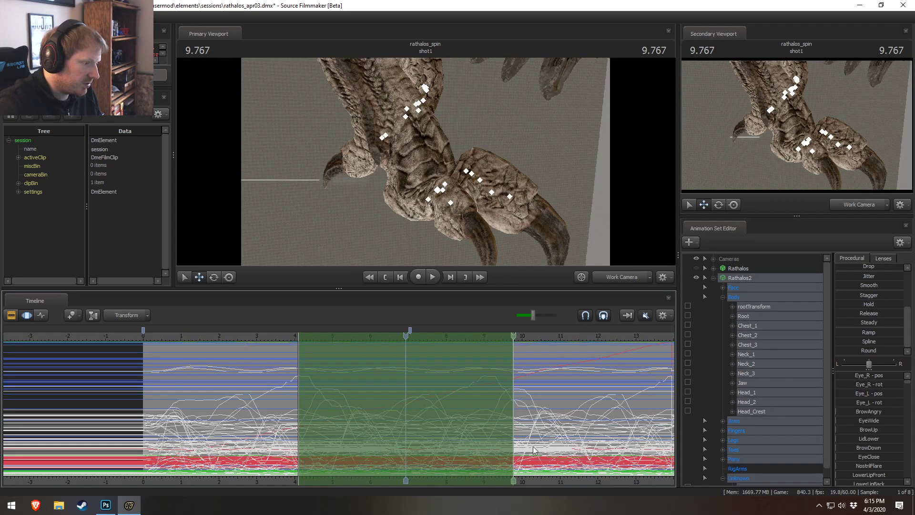
scroll(572, 469, up, 2)
middle_drag(542, 476, 313, 457)
shift+drag(556, 403, 24, 406)
shift+drag(149, 381, 683, 422)
shift+drag(611, 412, 610, 412)
- Place the playhead and the start of the time selection at about 13.95 seconds, where the last pasted walk cycle ends
scroll(607, 413, up, 1)
drag(580, 338, 628, 338)
scroll(586, 481, up, 2)
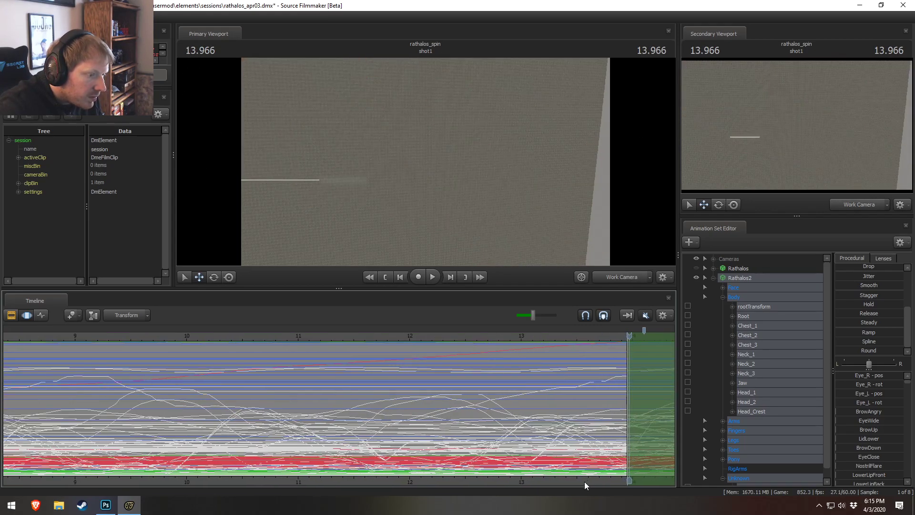
middle_drag(584, 481, 339, 408)
shift+drag(334, 402, 333, 404)
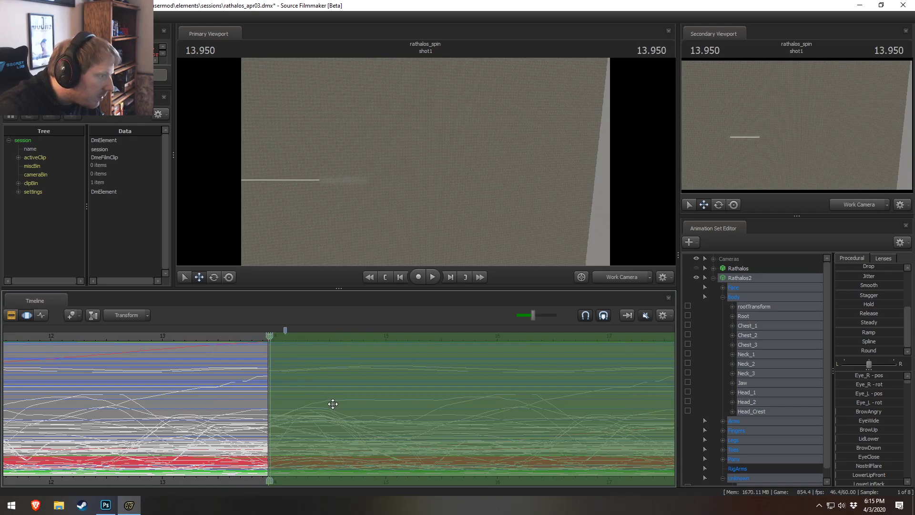
- Try pasting the walk motion from about 13.95 seconds and shifting its start back to about 13.92 seconds
key(ctrl+v)
key(ctrl+z)
key(ctrl+v)
drag(269, 396, 271, 394)
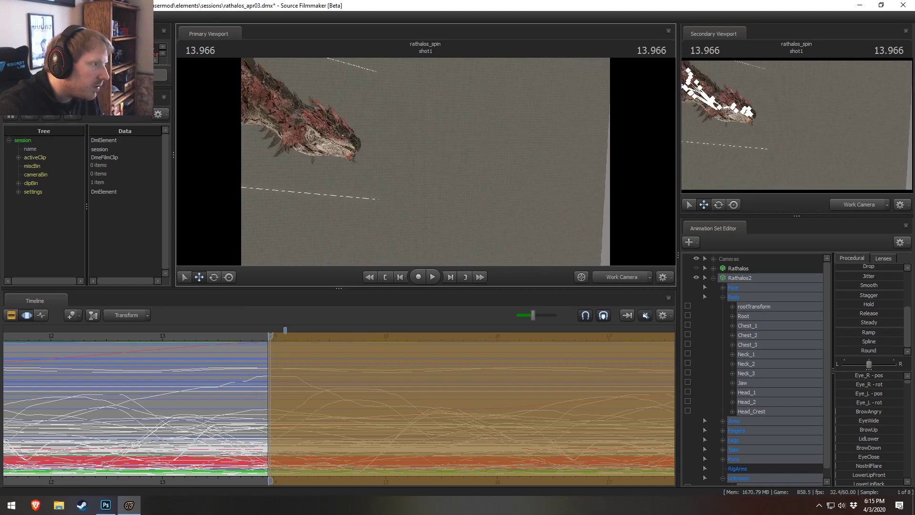
scroll(306, 423, up, 3)
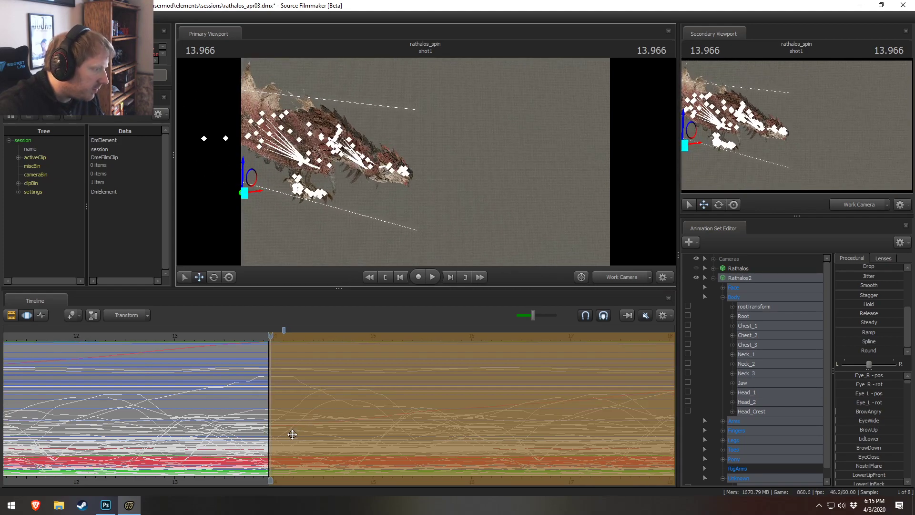
scroll(258, 427, up, 3)
drag(250, 440, 260, 442)
scroll(250, 413, up, 3)
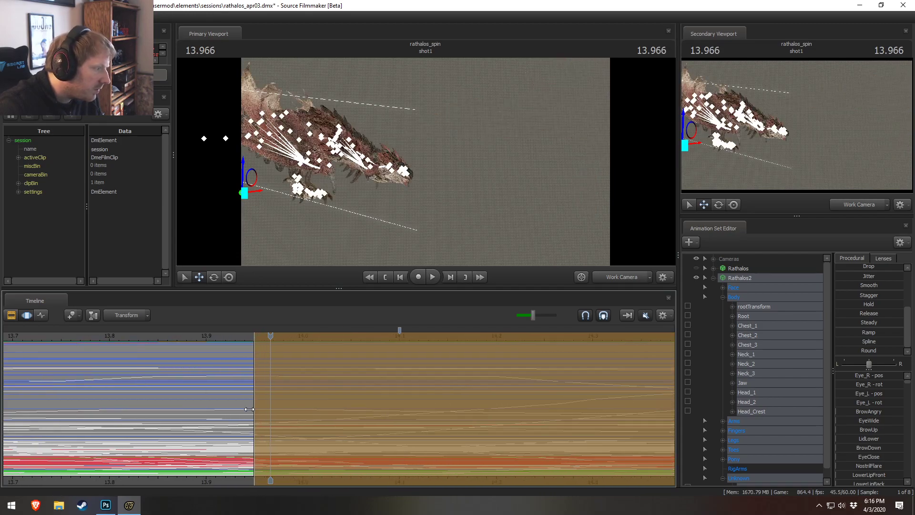
drag(252, 400, 231, 391)
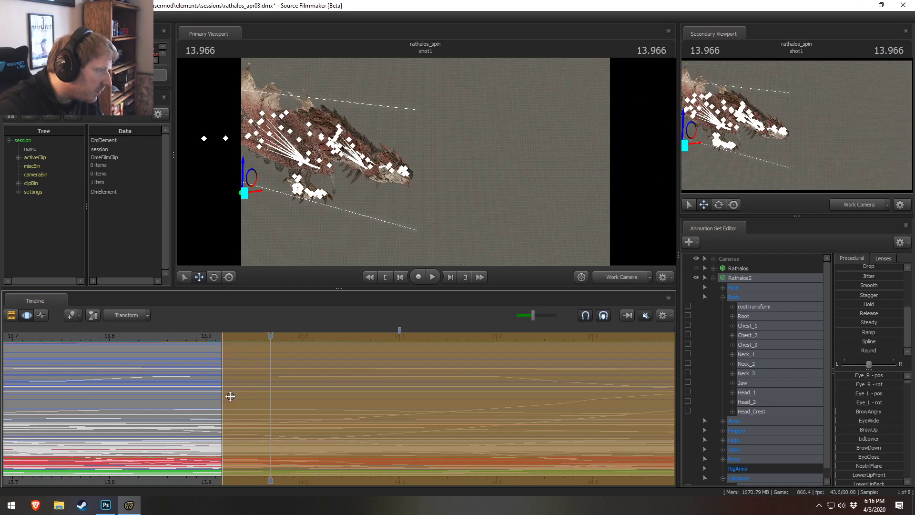
scroll(236, 403, down, 10)
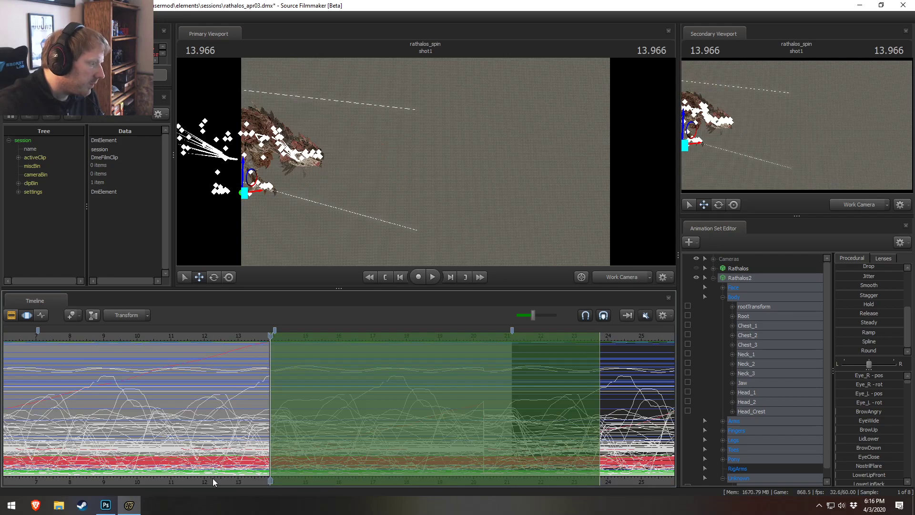
- Reselect the time range from the end of the last walk cycle onward and paste the copied walk motion into it
middle_drag(212, 480, 438, 462)
scroll(419, 415, down, 2)
shift+drag(446, 384, 272, 397)
shift+drag(487, 380, 623, 402)
scroll(345, 403, up, 2)
key(ctrl+v)
- Shift the start of the pasted walk to about 13.88 seconds and apply it to all of Rathalos2's curves
middle_drag(549, 479, 411, 476)
scroll(511, 433, up, 4)
click(662, 337)
scroll(650, 365, up, 2)
middle_drag(587, 480, 213, 472)
drag(412, 392, 394, 388)
drag(259, 387, 283, 401)
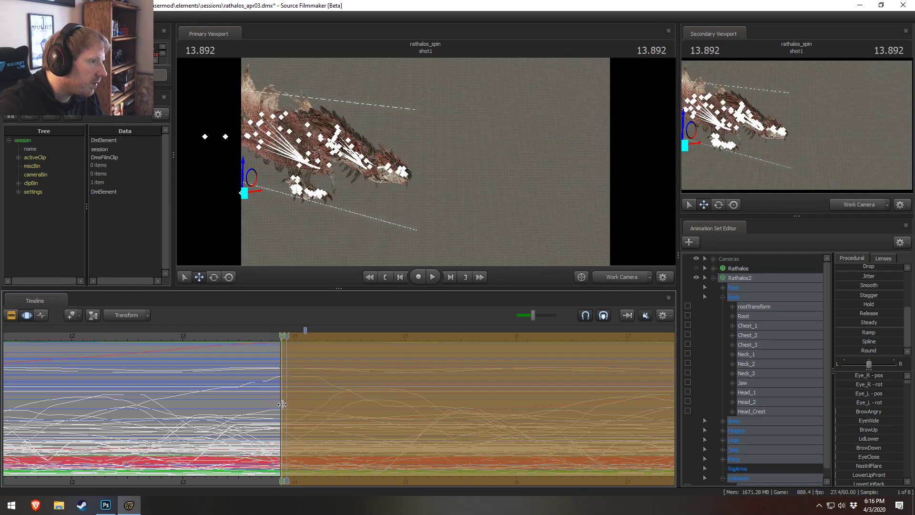
key(F2)
key(F3)
drag(274, 340, 289, 340)
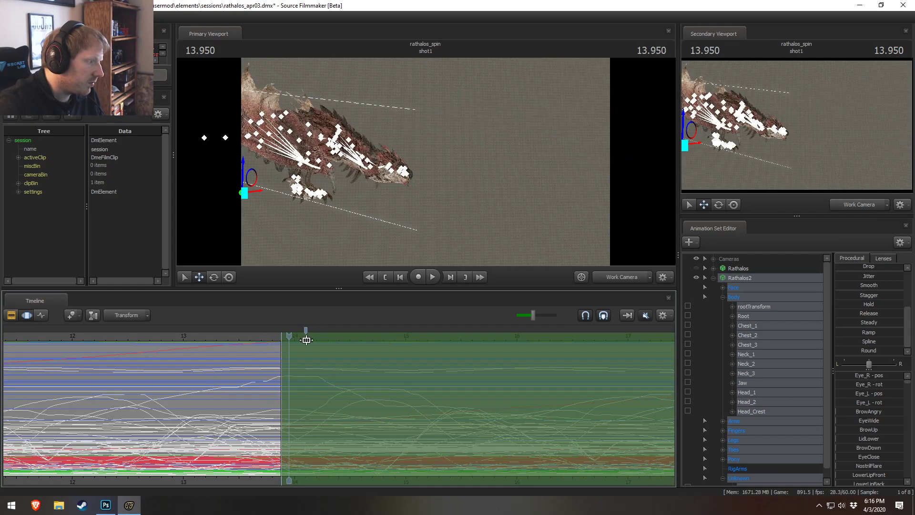
- Move Rathalos2's Root forward over the pasted range so the third walk section continues from the preceding position
click(767, 316)
drag(346, 199, 708, 290)
scroll(323, 401, up, 3)
scroll(281, 396, up, 3)
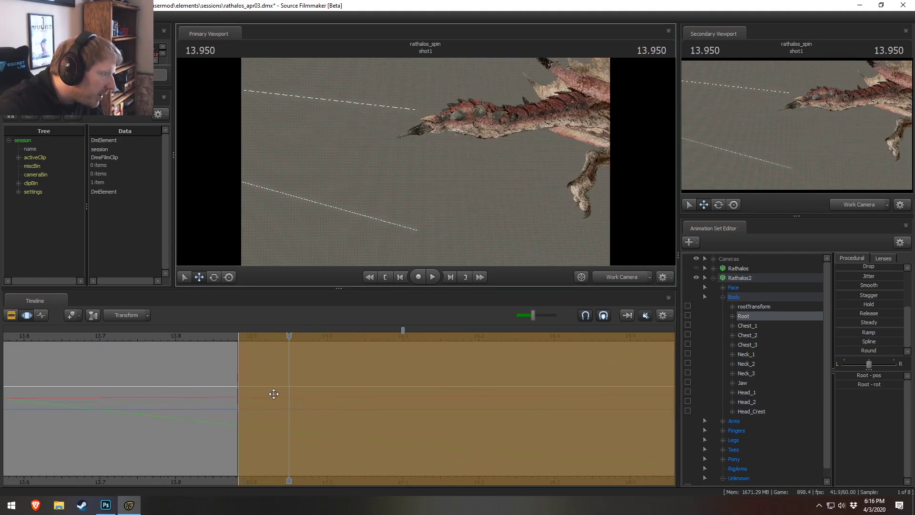
drag(381, 171, 425, 161)
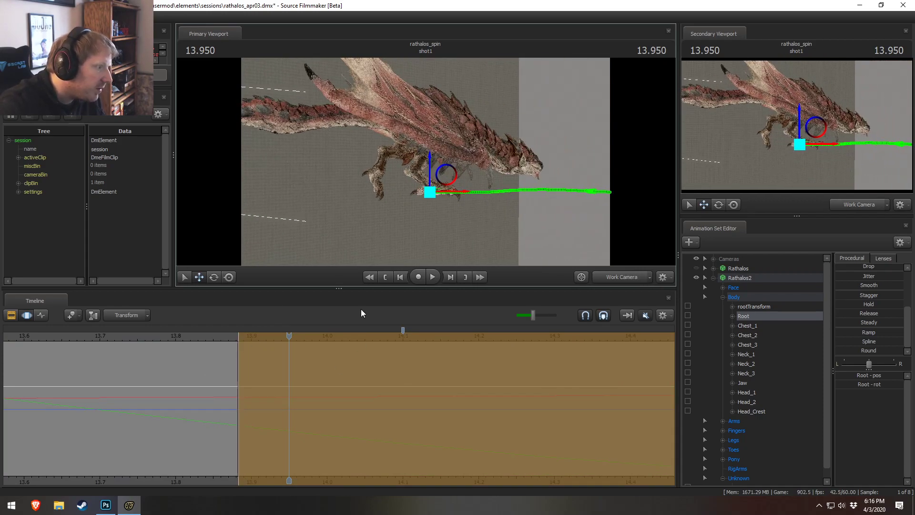
drag(364, 289, 364, 196)
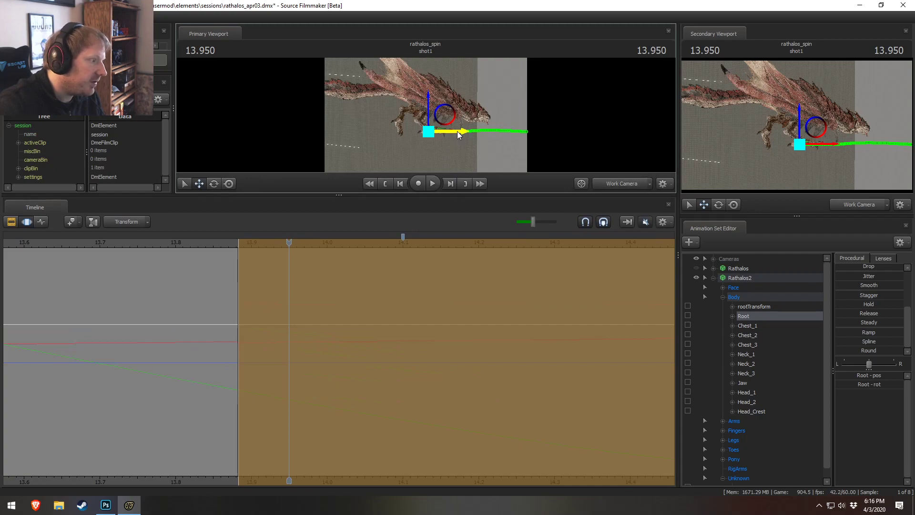
drag(458, 132, 457, 134)
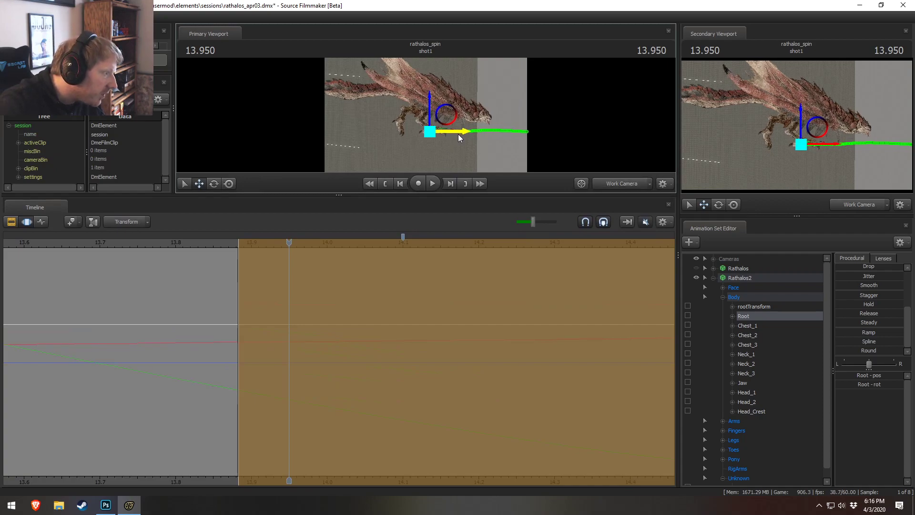
- Check the foot up close across the new join, undo the last adjustments, and set a short time selection with falloffs around 13.88 seconds
key(shift)
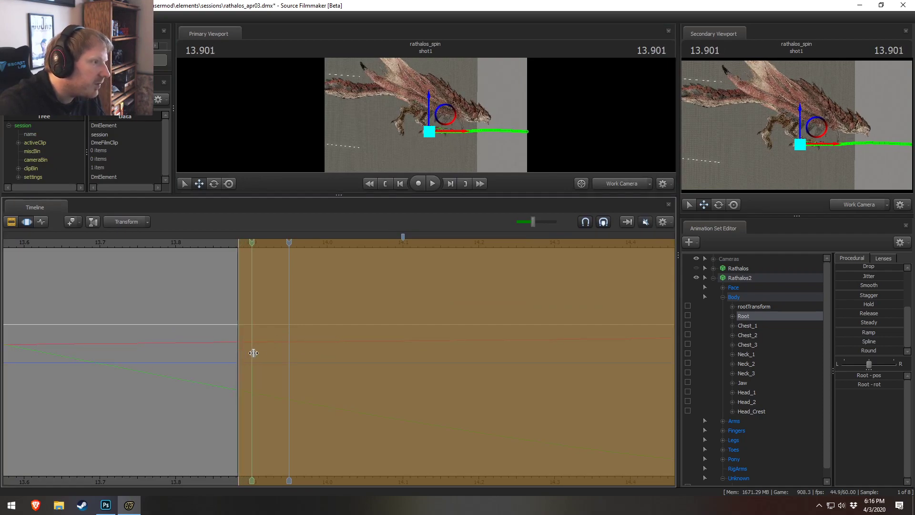
key(w)
drag(554, 136, 562, 162)
drag(425, 115, 425, 115)
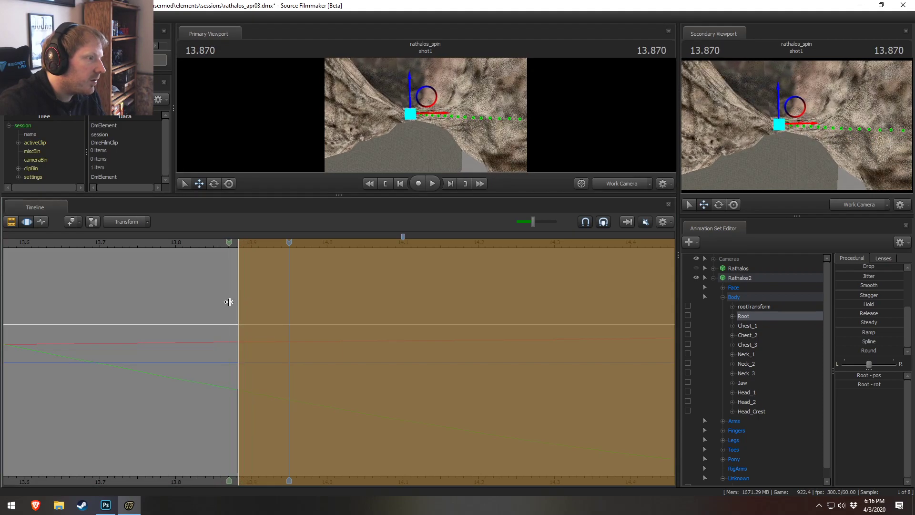
scroll(235, 311, up, 5)
key(ctrl+z)
key(ctrl+z)
key(ctrl+z)
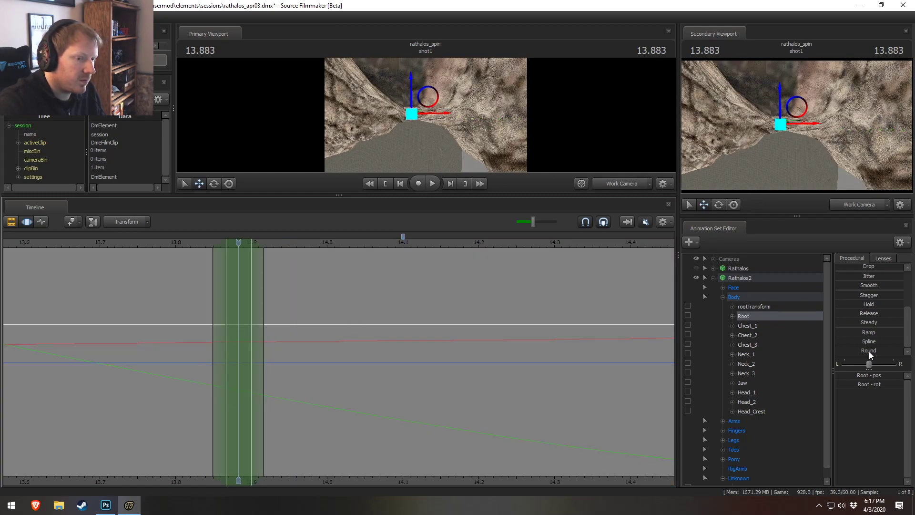
- Review the full length of the Root curves, then view the creature at about 0.97 seconds through camera1 in an enlarged primary viewport
scroll(424, 387, down, 10)
scroll(411, 386, down, 3)
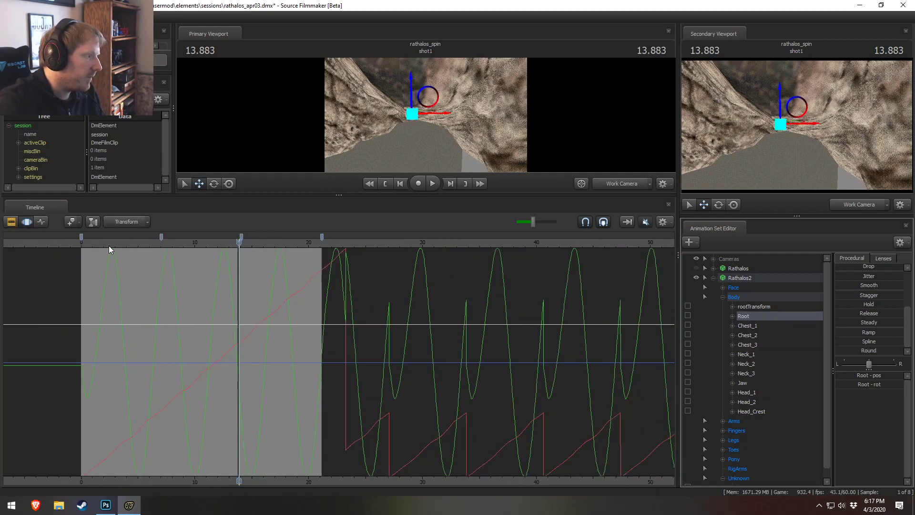
click(92, 244)
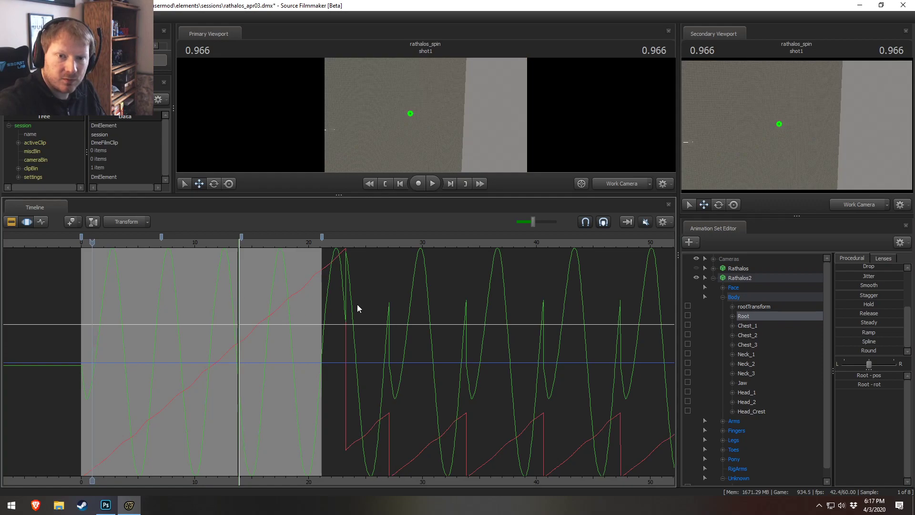
drag(411, 196, 391, 343)
click(619, 332)
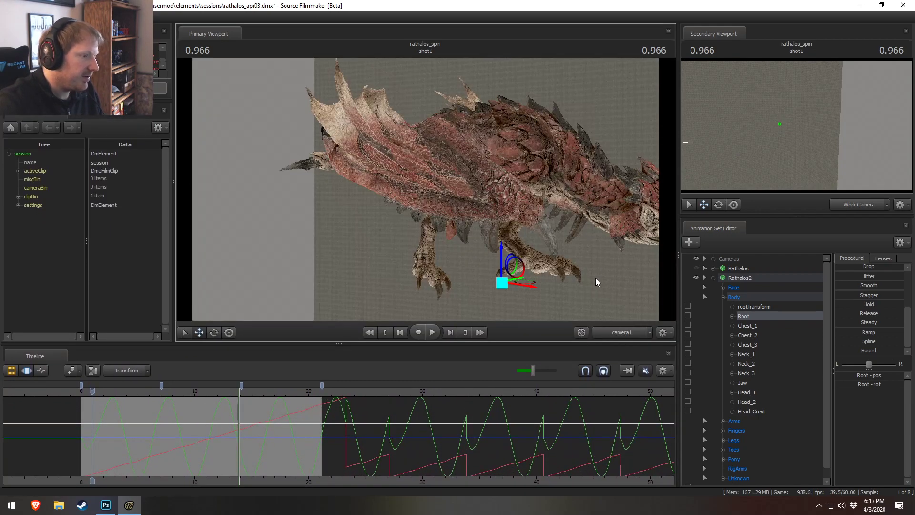
click(651, 284)
click(469, 266)
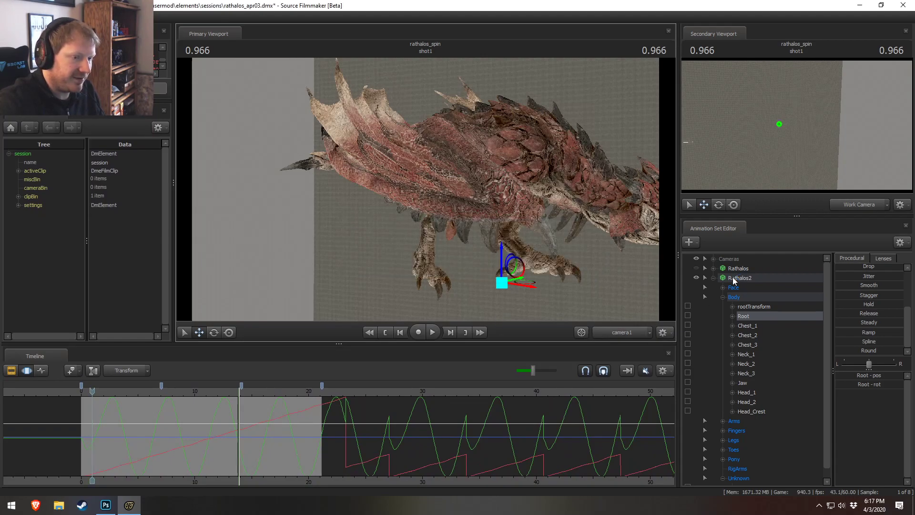
- Select the whole Rathalos2 animation set and set the time selection from 0 to about 23.2 seconds to cover the joined walk
click(715, 277)
scroll(380, 442, up, 3)
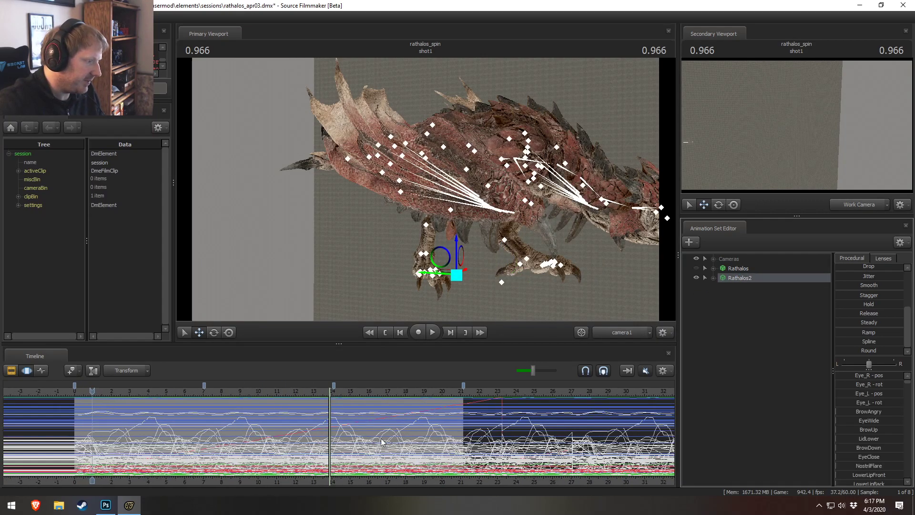
drag(501, 431, 195, 431)
scroll(196, 431, down, 2)
drag(258, 417, 108, 427)
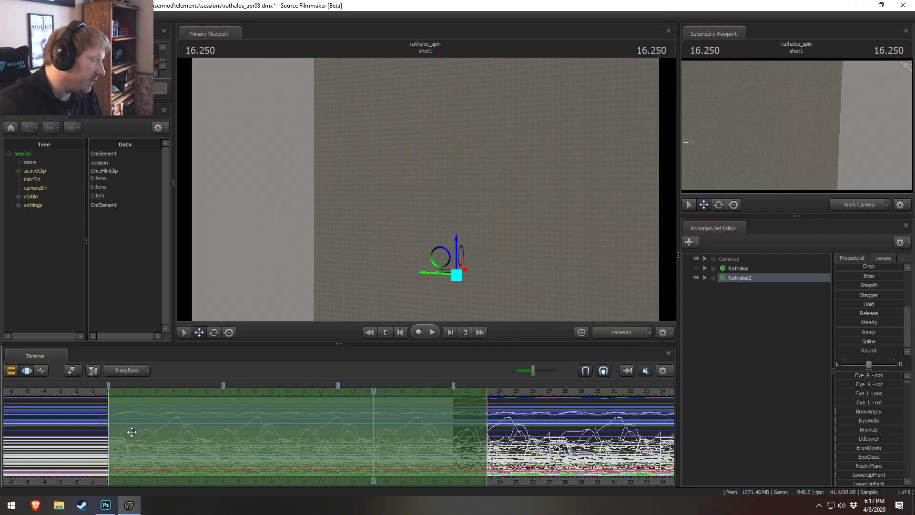
drag(490, 396, 465, 404)
scroll(487, 417, up, 5)
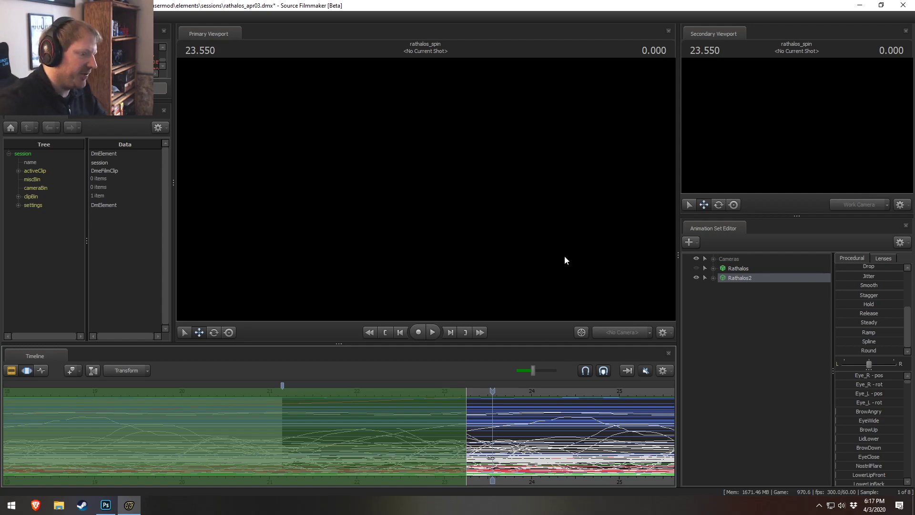
- Return the playhead to about 0.37 seconds and frame the whole creature from farther back through the Work Camera
scroll(501, 432, down, 5)
drag(496, 395, 73, 401)
mouse_move(426, 190)
middle_down()
mouse_move(440, 190)
mouse_move(426, 190)
middle_up()
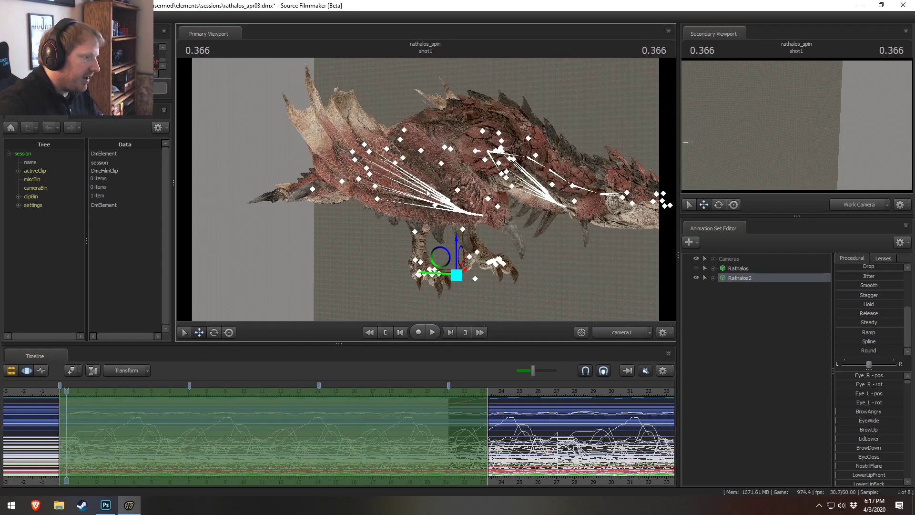
click(622, 332)
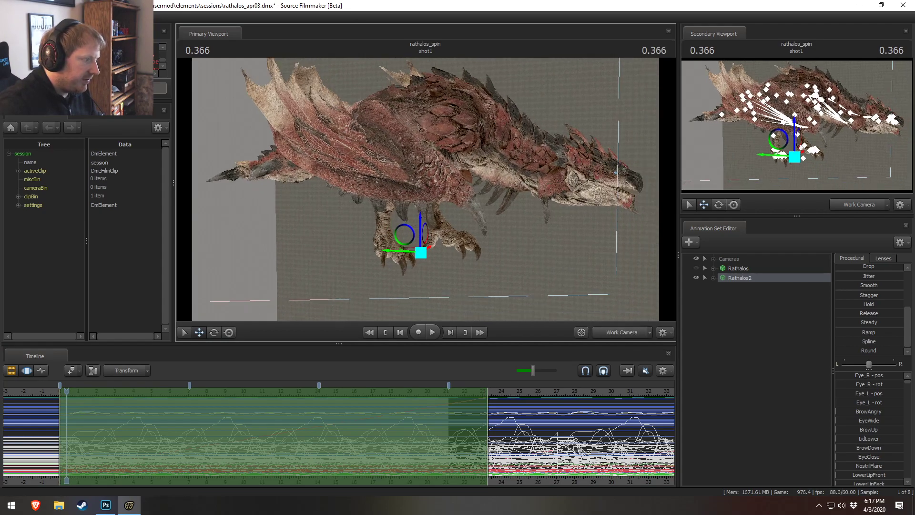
key(s)
drag(426, 190, 429, 198)
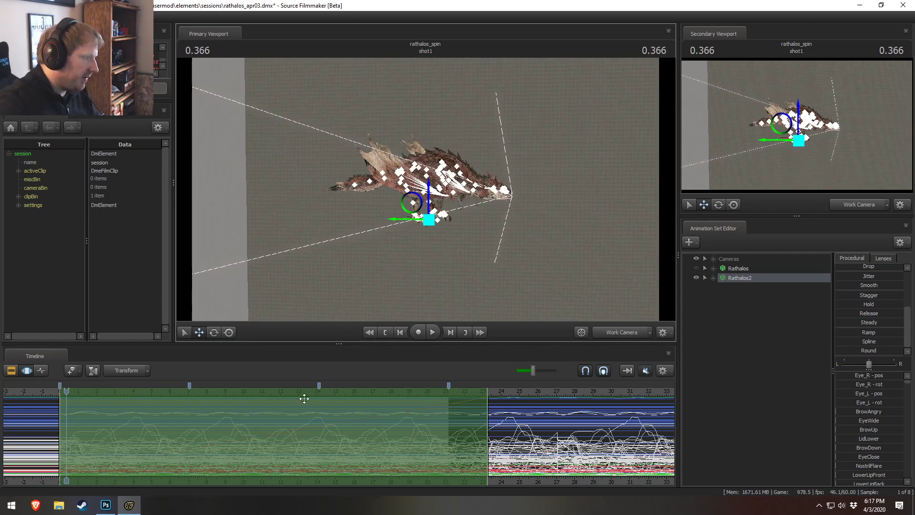
- Compress the selected walk so it ends at about 11 seconds, and play it back to judge the faster pace
scroll(104, 428, up, 4)
scroll(333, 422, down, 4)
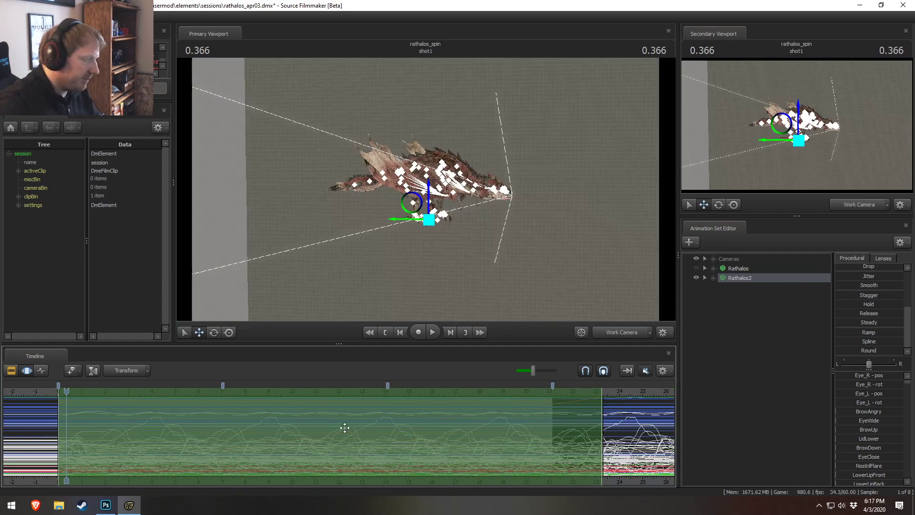
scroll(510, 418, up, 2)
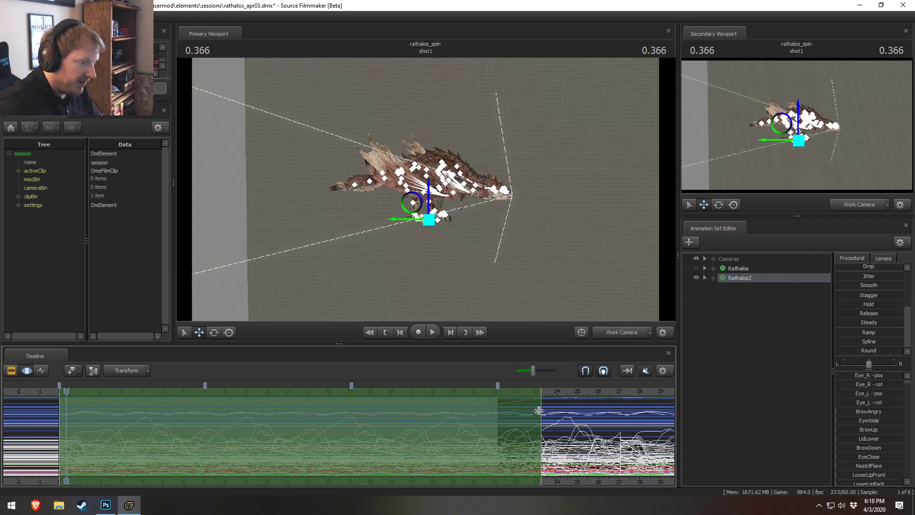
drag(538, 411, 285, 431)
key(space)
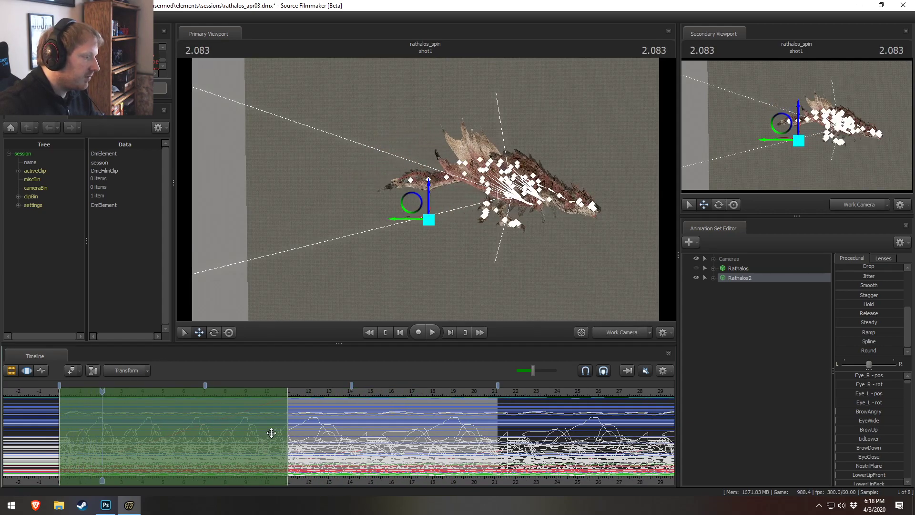
- Compress the selected walk further so it ends at about 6 seconds, and play the sped-up motion from near the start
drag(289, 415, 184, 416)
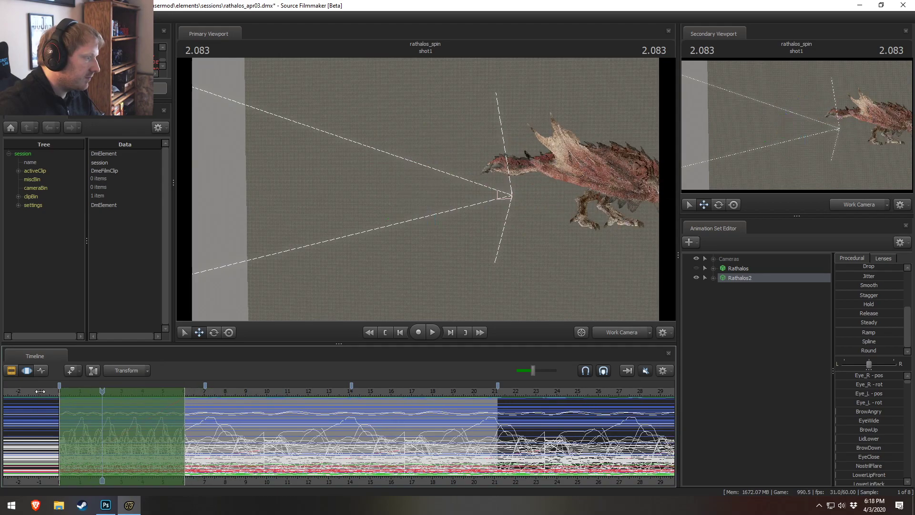
key(space)
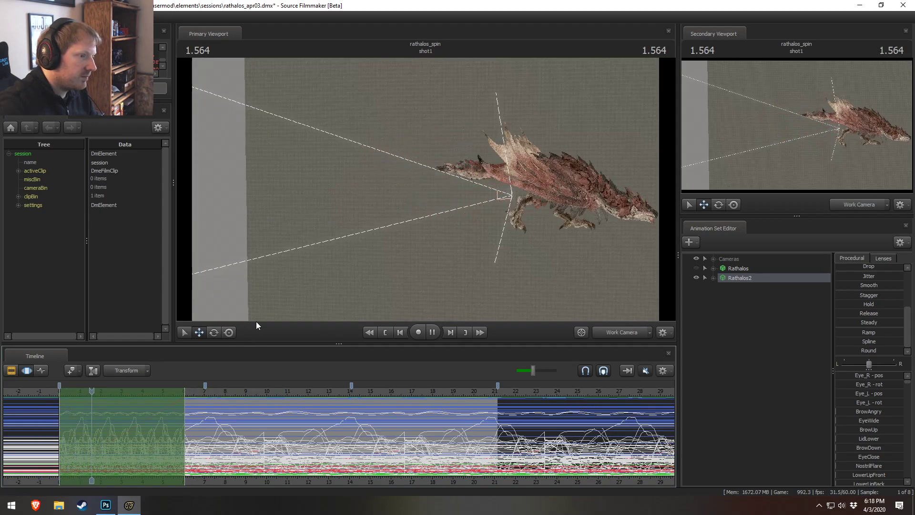
key(space)
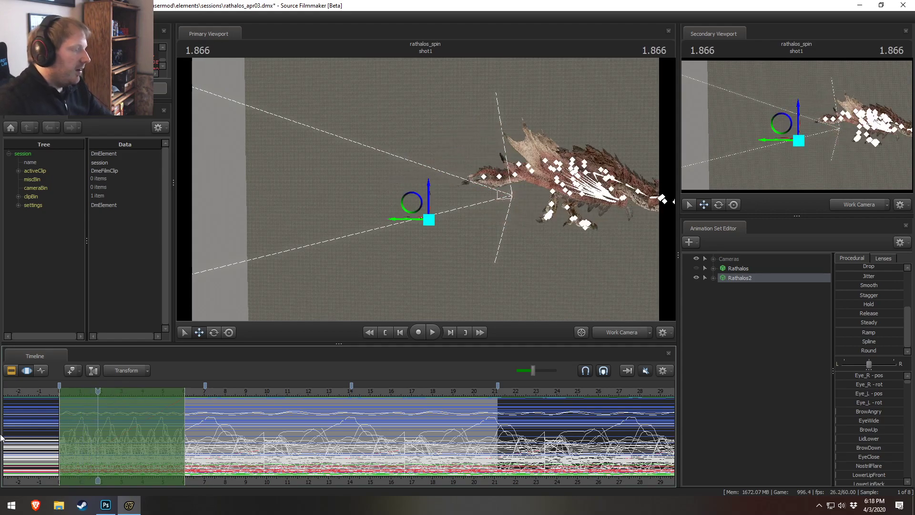
key(space)
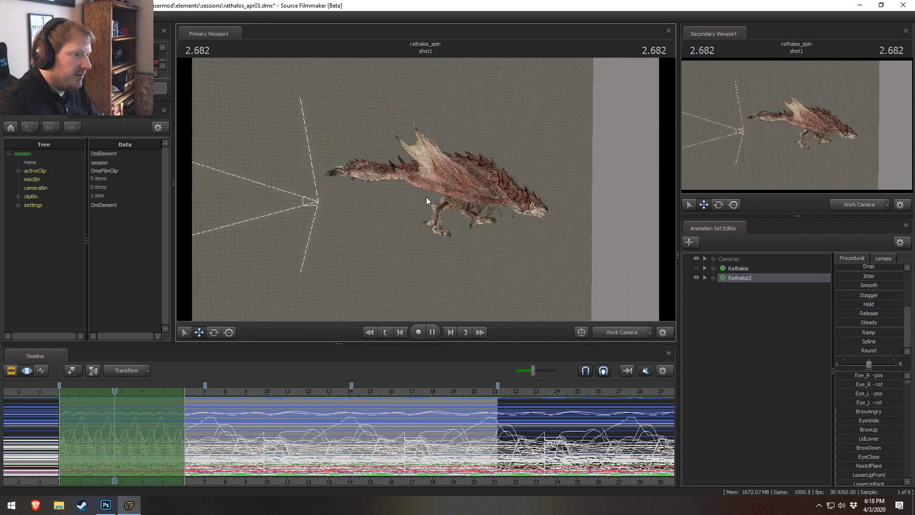
- Replay the sped-up Rathalos2 walk from near the start in side view to judge its pace
key(space)
click(50, 390)
key(space)
key(space)
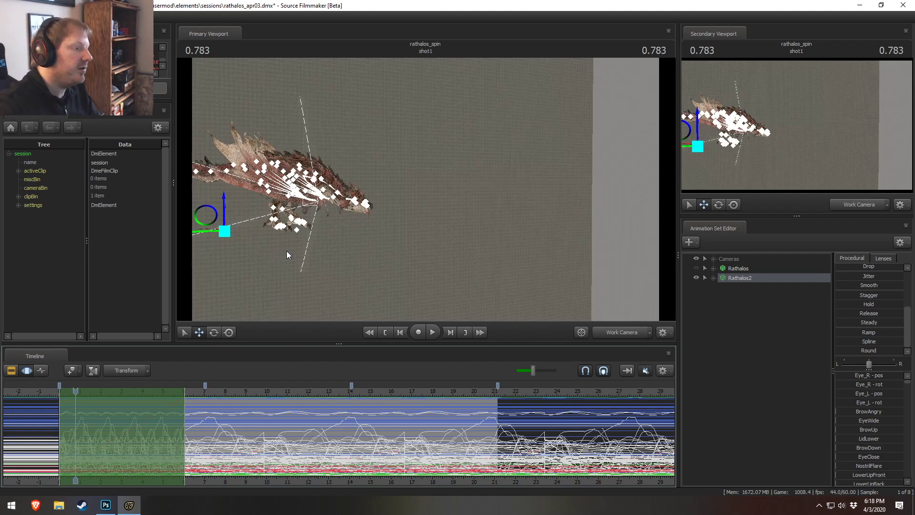
key(space)
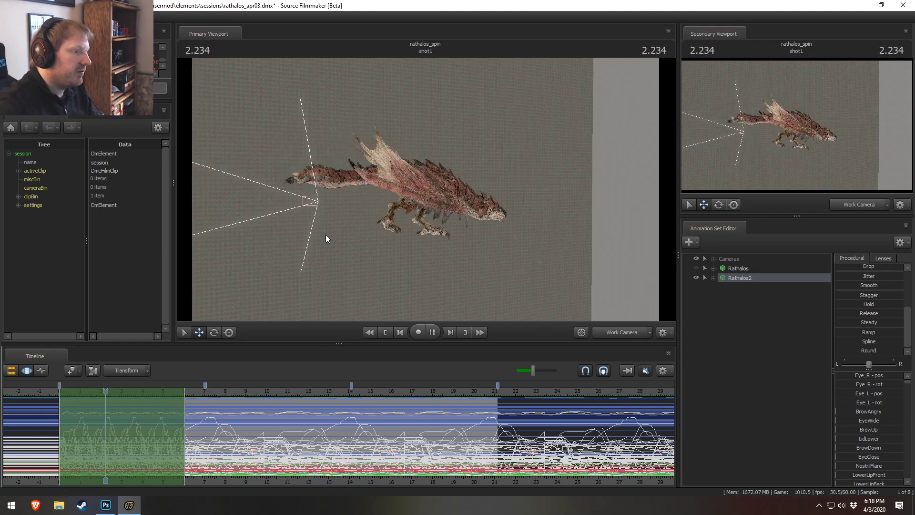
key(space)
- Return the playhead to the start of the shot and play the walk from a view behind the creature
drag(48, 390, 60, 391)
mouse_move(443, 222)
mouse_down()
mouse_move(524, 223)
mouse_move(447, 222)
mouse_move(457, 219)
mouse_up()
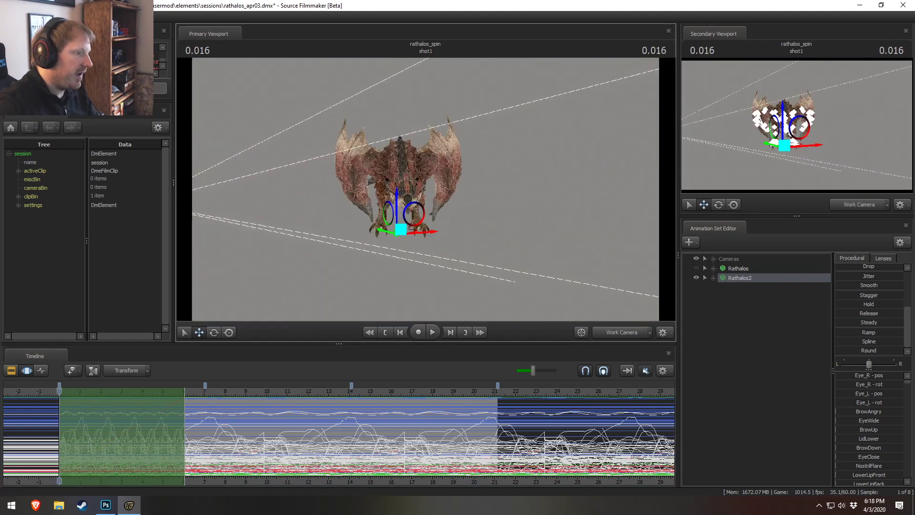
key(space)
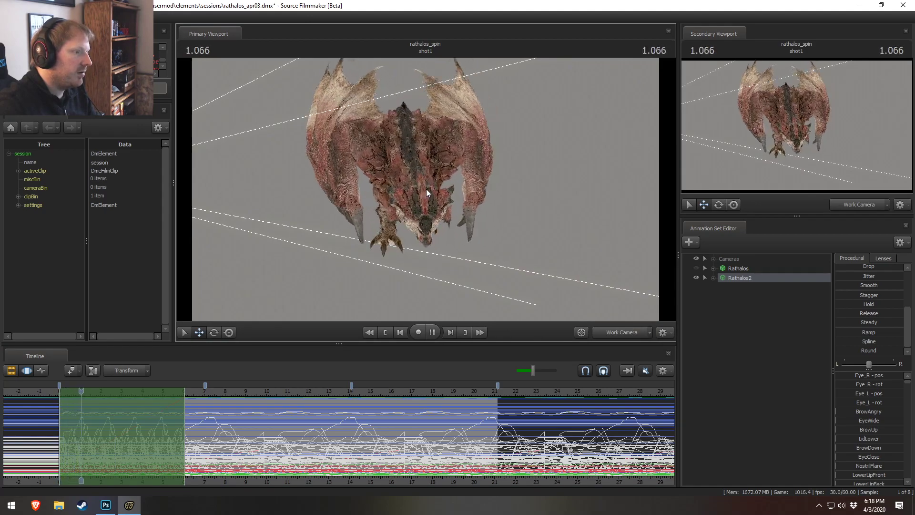
key(space)
- Compress the selected Rathalos2 walk further so it ends at about 3 seconds, and play it from near the start
alt+drag(363, 189, 425, 190)
key(s)
key(d)
drag(183, 404, 119, 404)
click(59, 392)
key(space)
drag(447, 193, 425, 190)
key(space)
mouse_move(62, 391)
mouse_down()
mouse_move(52, 391)
mouse_move(63, 391)
mouse_up()
alt+drag(405, 205, 362, 204)
key(space)
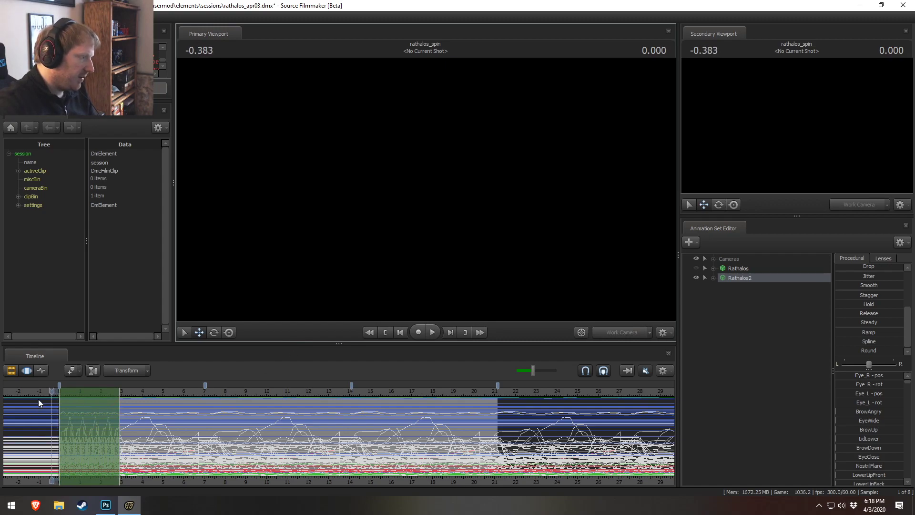
- Show the sound tracks in the Clip Editor, unmute the audio, and move the playhead to 5.383 at the first dialog clip
drag(52, 392, 70, 393)
key(F2)
drag(673, 414, 672, 434)
drag(153, 390, 169, 393)
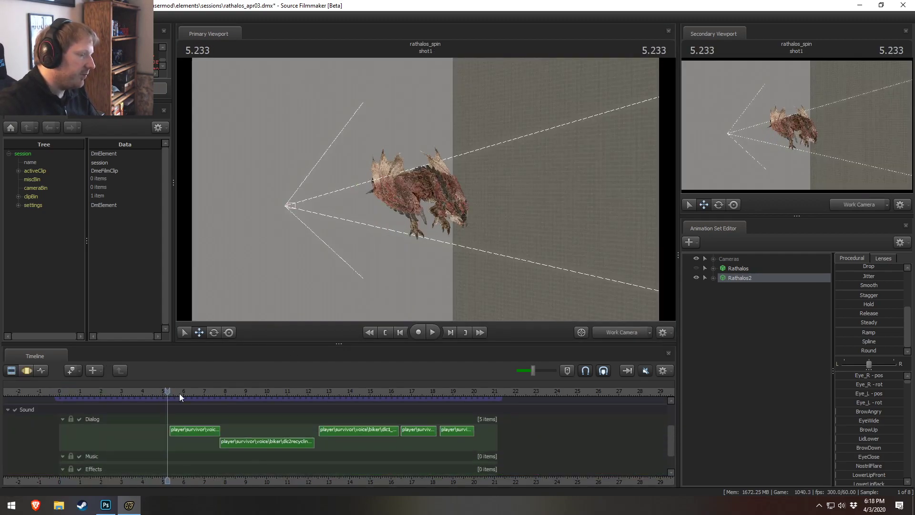
click(648, 371)
scroll(426, 436, up, 5)
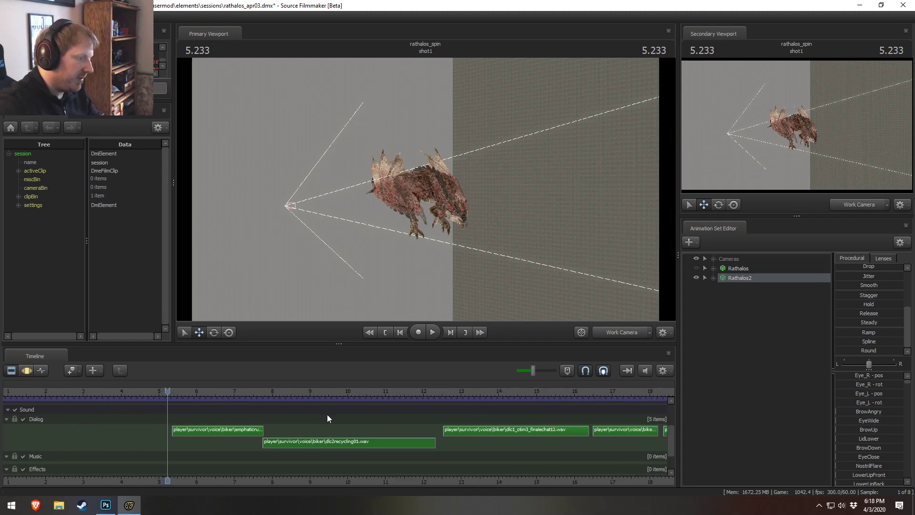
drag(167, 391, 174, 397)
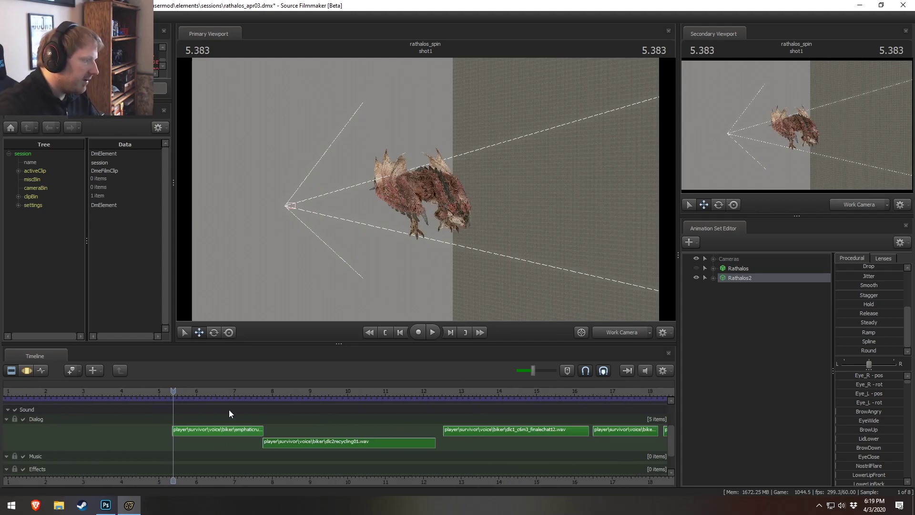
- Play through the first dialog clip and the following dlc2recycling01.wav clip to listen to them
key(space)
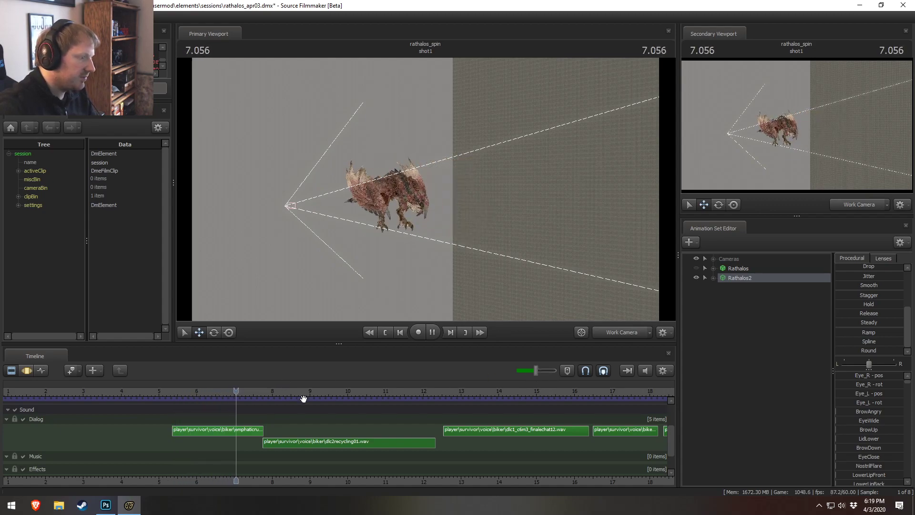
key(space)
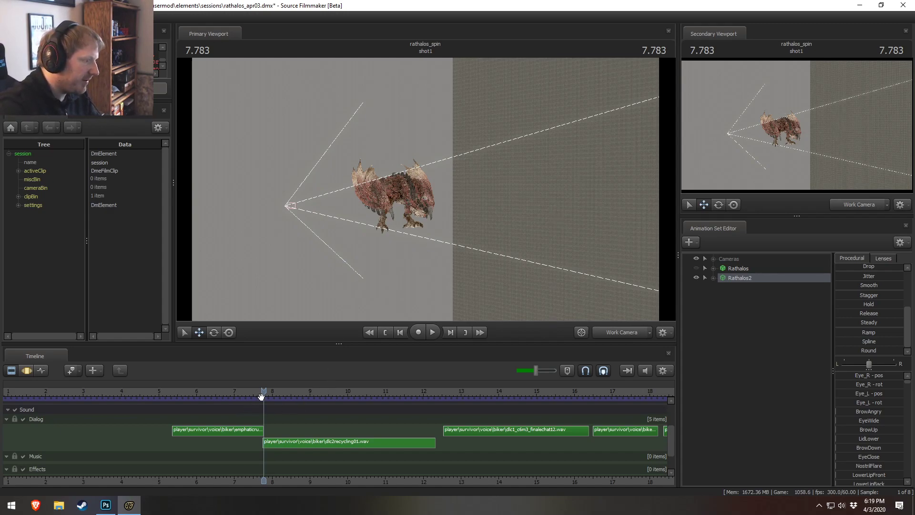
click(334, 441)
key(space)
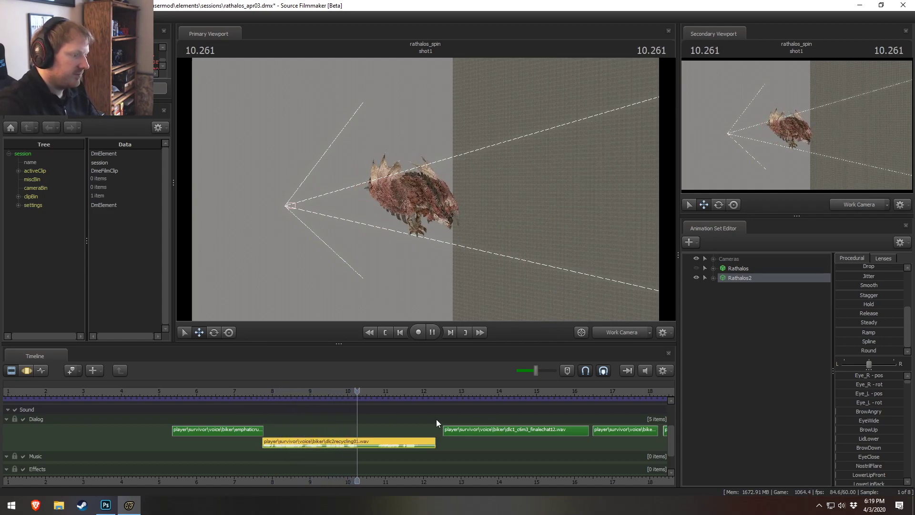
key(space)
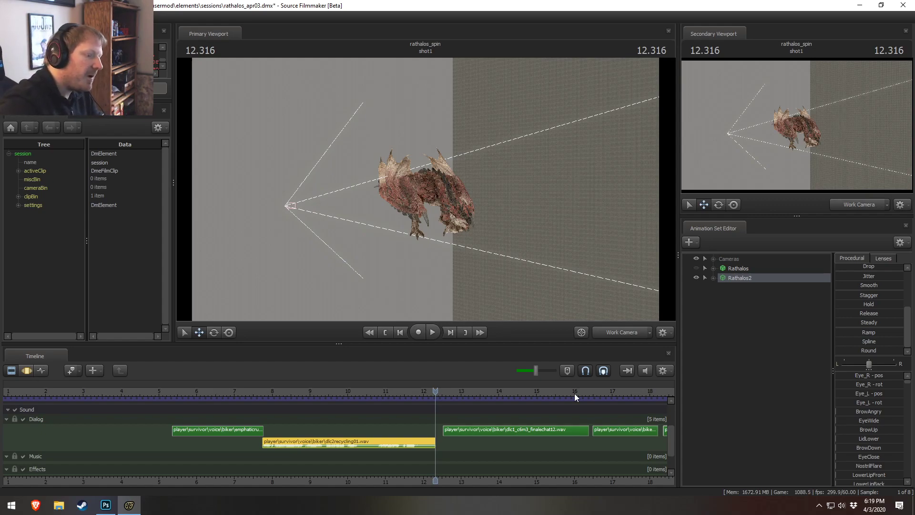
- Move the playhead to 12.533 and play the dlc1_c6m3_finalechat12.wav dialog clip to its end
scroll(530, 428, down, 5)
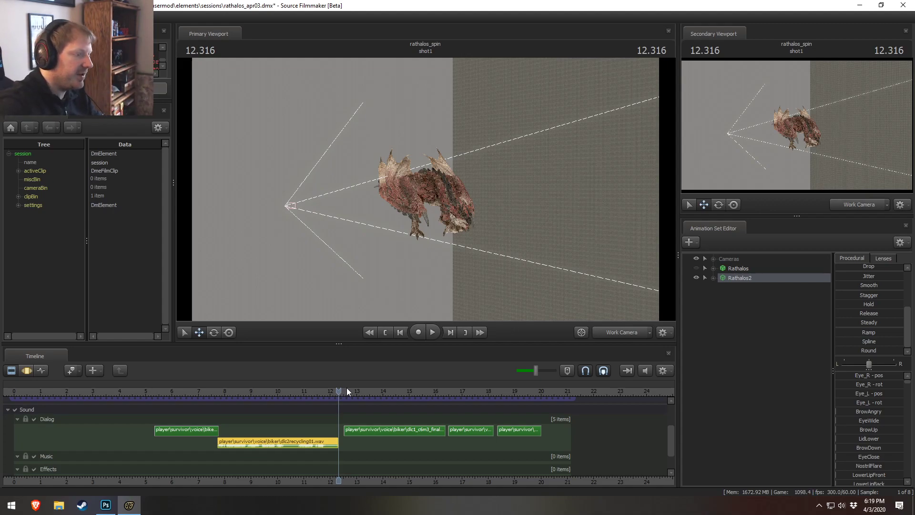
drag(346, 387, 348, 388)
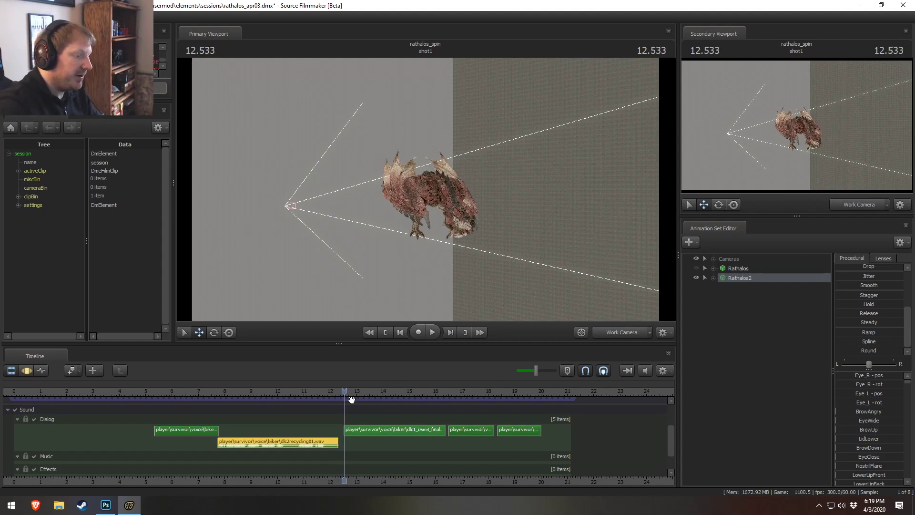
scroll(410, 431, up, 8)
middle_drag(463, 478, 241, 454)
key(space)
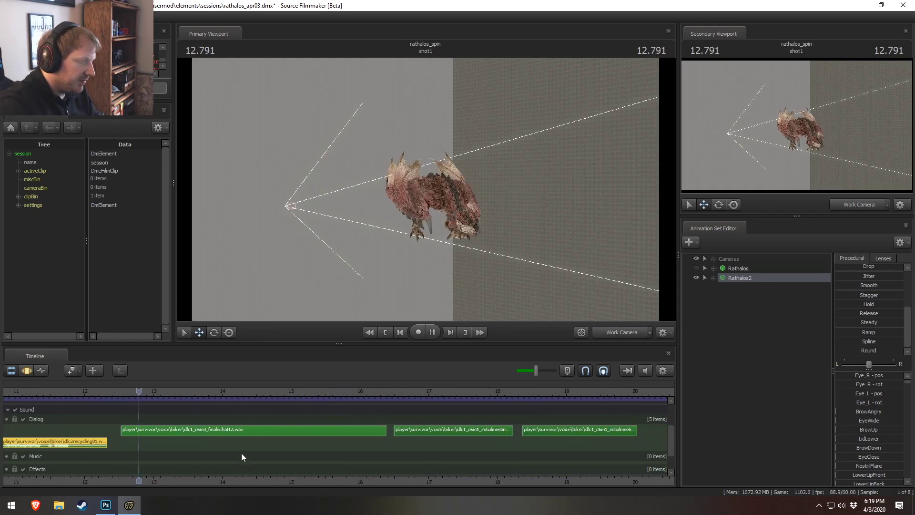
scroll(233, 435, down, 3)
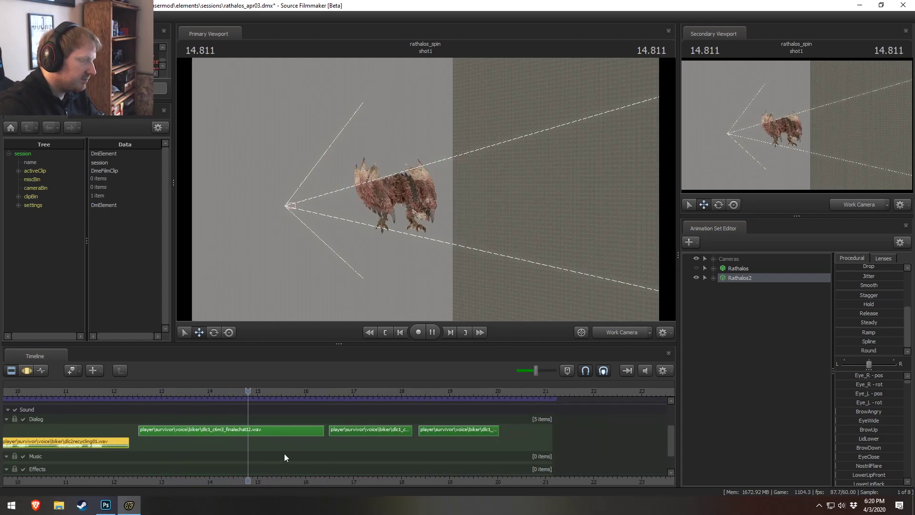
key(space)
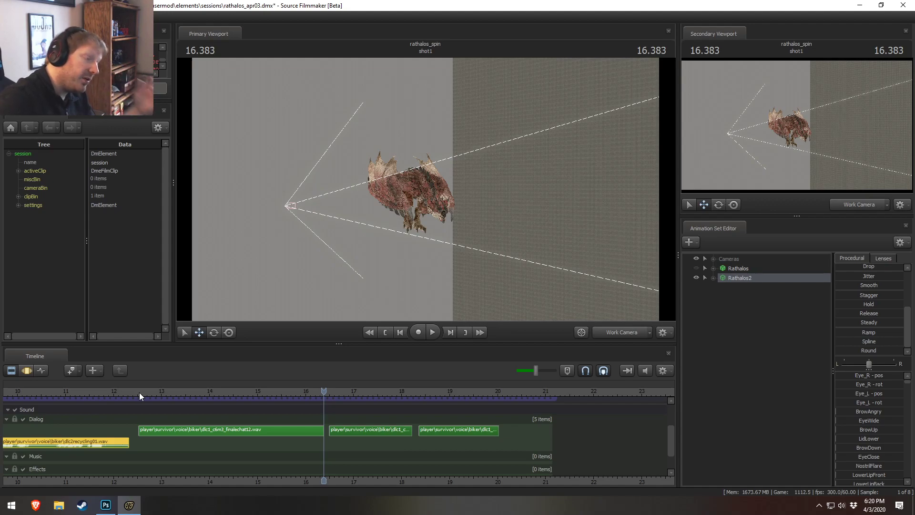
- Move the playhead to 16.450 and listen to the fourth dialog clip until about 18.27 seconds
drag(329, 393, 327, 391)
scroll(374, 435, up, 2)
scroll(387, 443, down, 2)
scroll(387, 445, up, 3)
scroll(353, 438, down, 3)
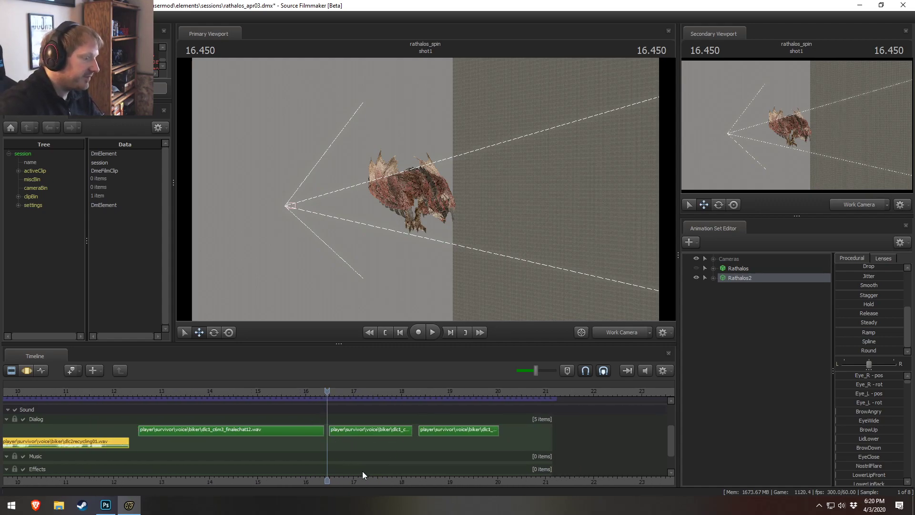
scroll(361, 470, up, 2)
middle_drag(390, 482, 247, 470)
key(space)
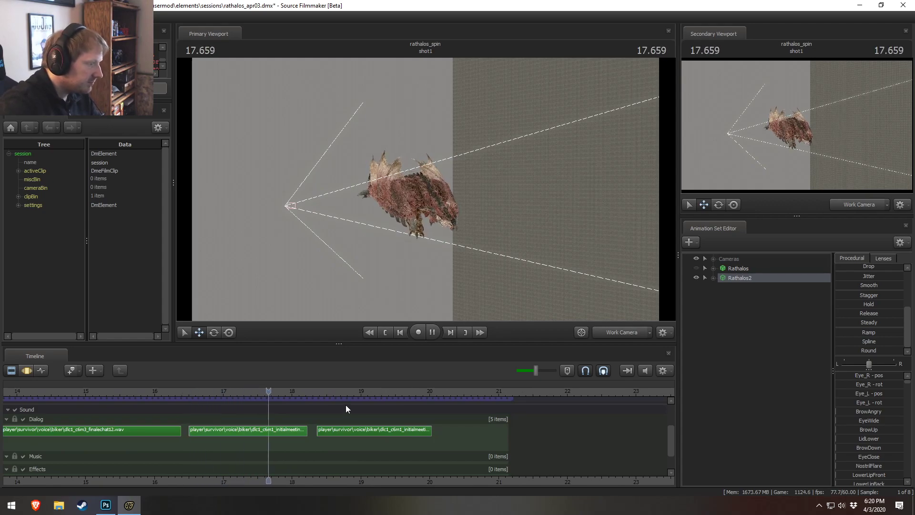
key(space)
- Start creating an animation set for a new model and filter the model browser by "chicken"
right_click(732, 363)
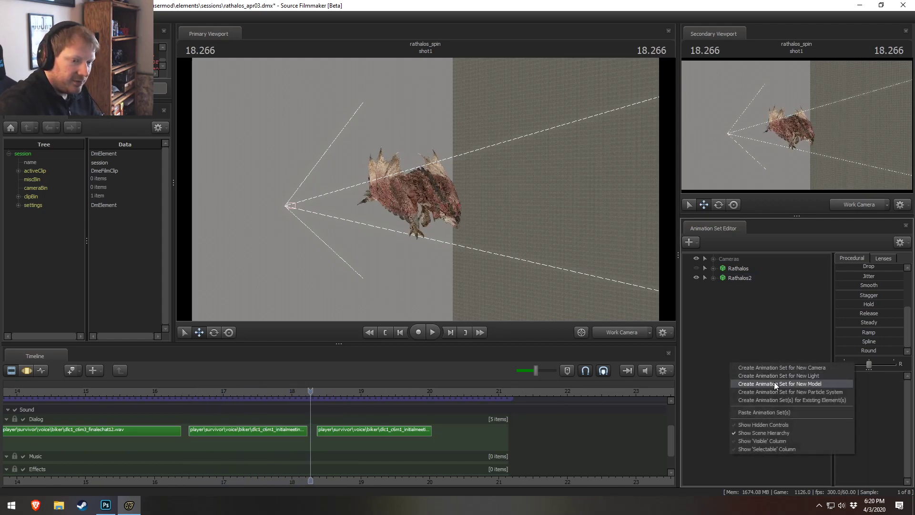
click(774, 384)
text(c)
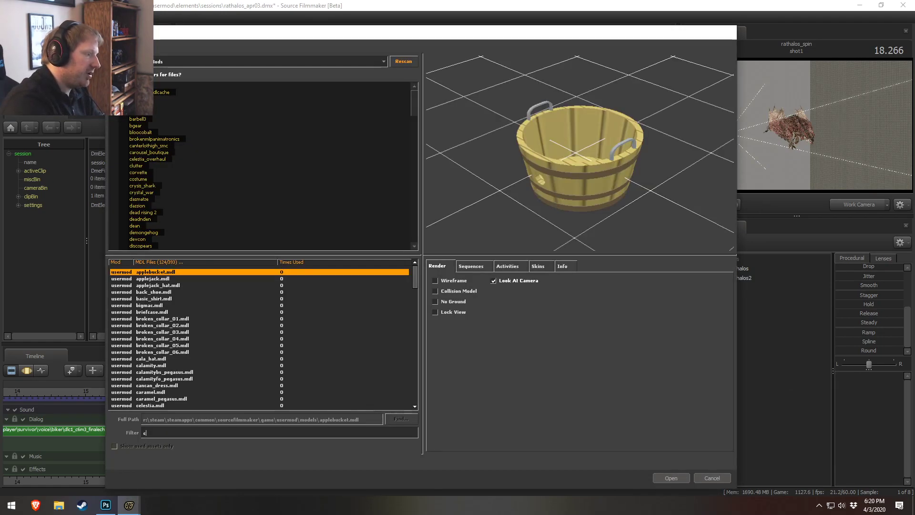
text(hicken)
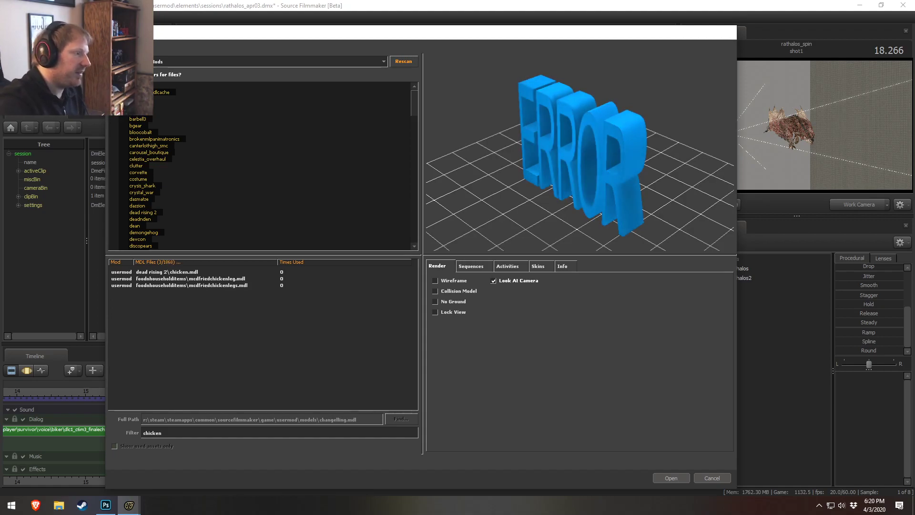
- Preview the Dead Rising 2 chicken, the two fried chicken leg models, and the Dota props_gameplay chicken
click(284, 271)
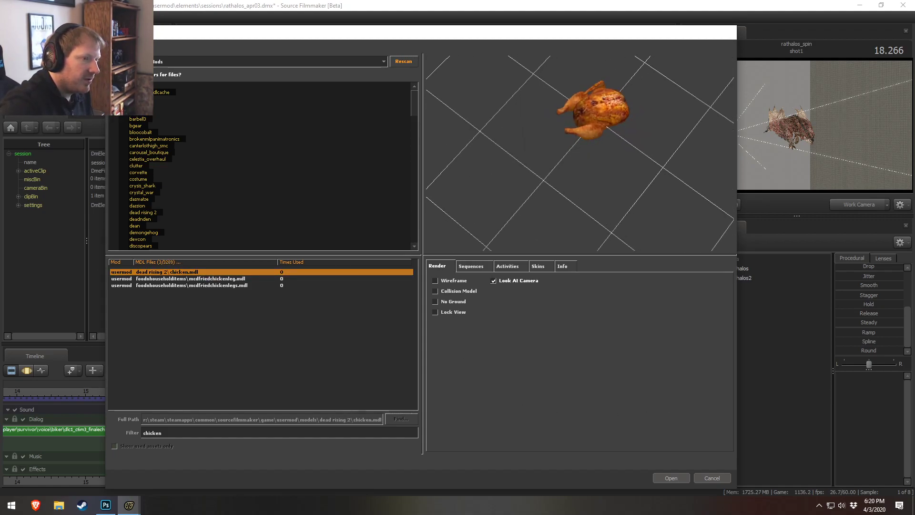
click(216, 278)
click(209, 285)
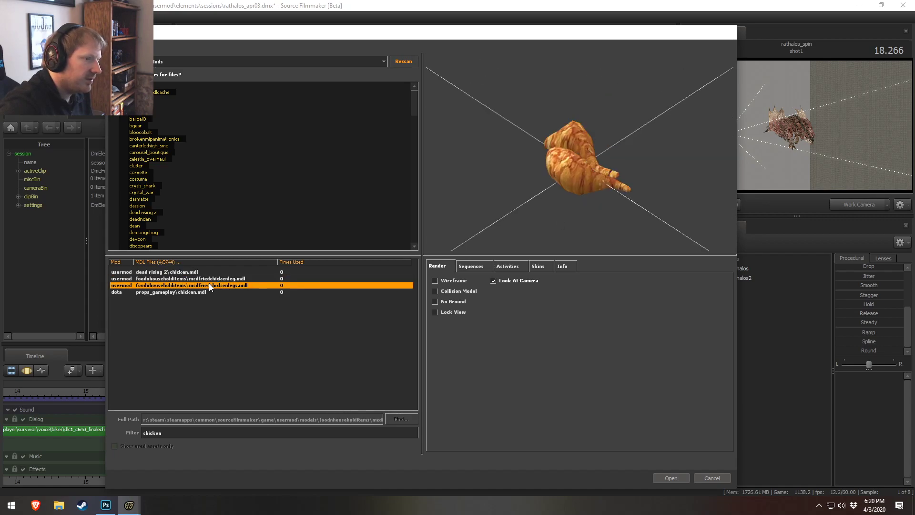
click(185, 293)
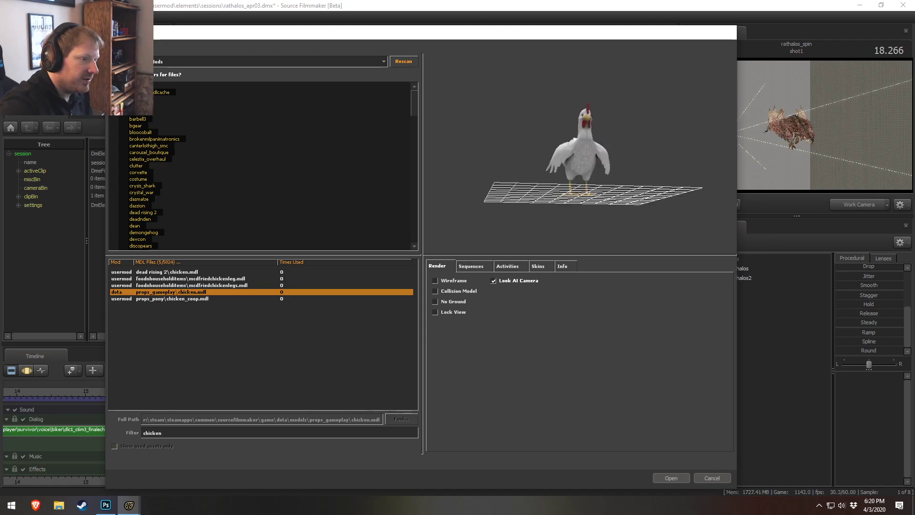
- Preview the Dota chicken's idle, spawn, run and die sequences from several angles
click(471, 266)
drag(566, 182, 560, 218)
click(460, 294)
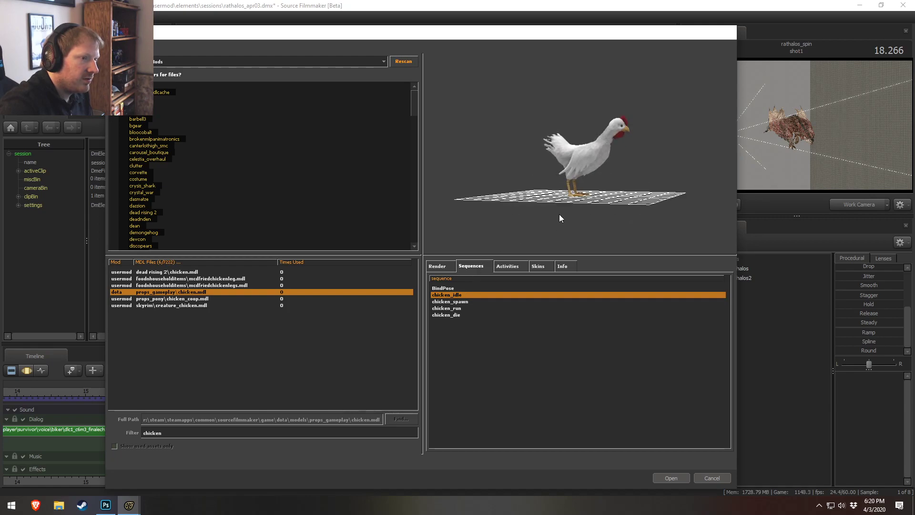
click(470, 302)
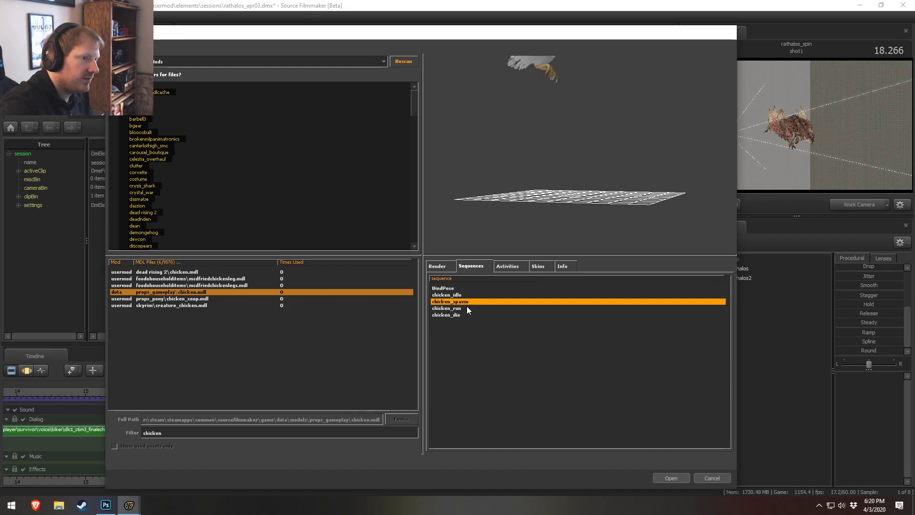
click(456, 309)
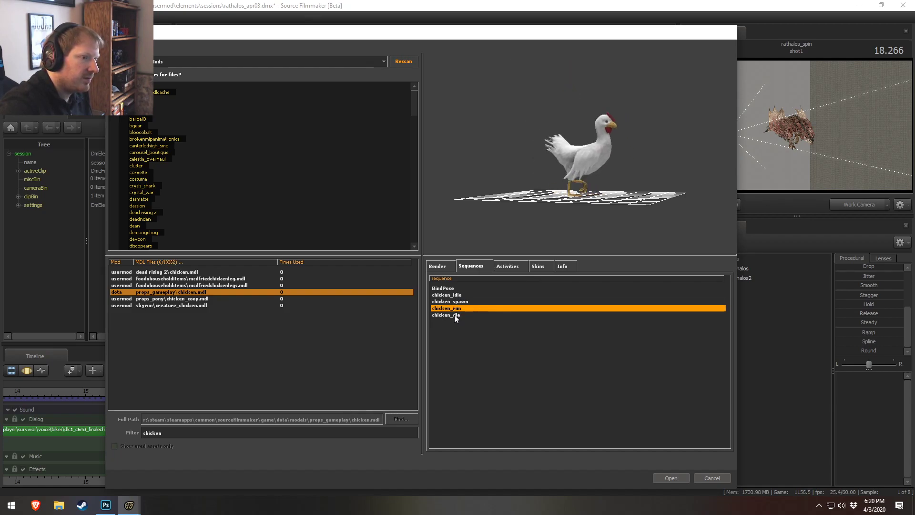
click(453, 315)
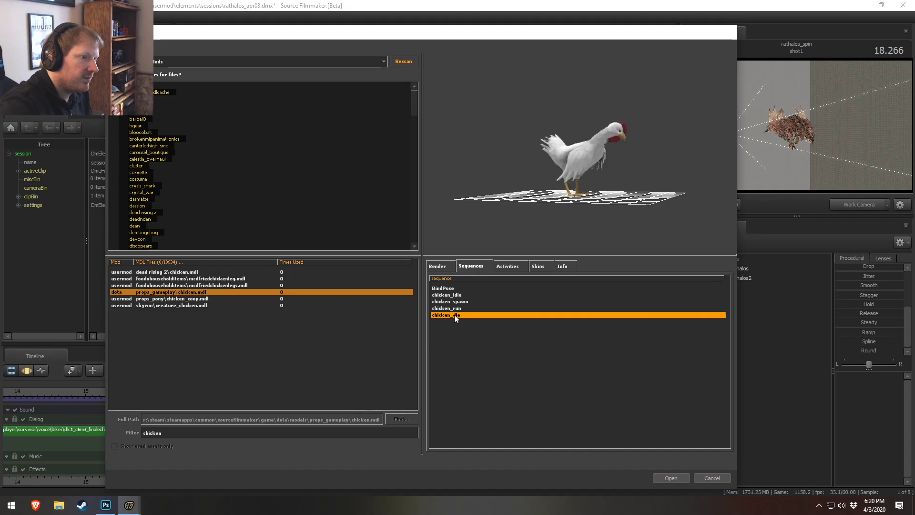
drag(595, 176, 474, 262)
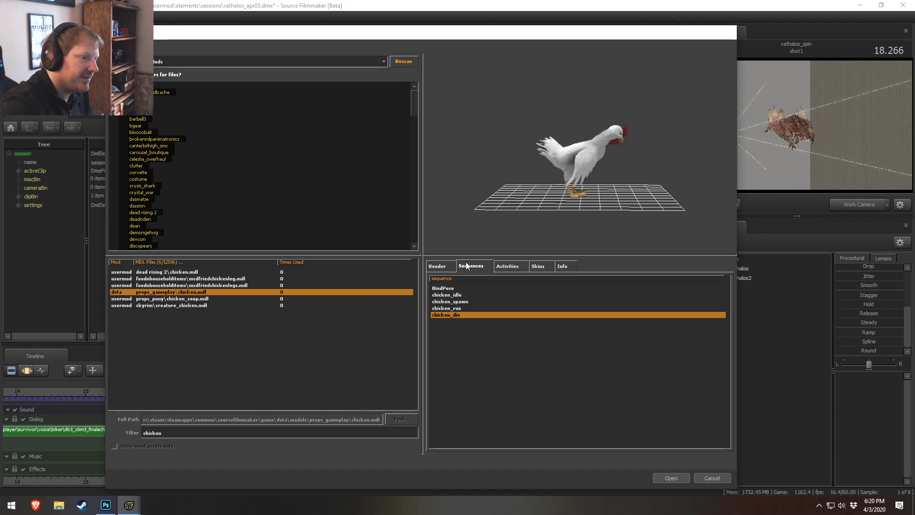
click(445, 295)
drag(586, 207, 621, 164)
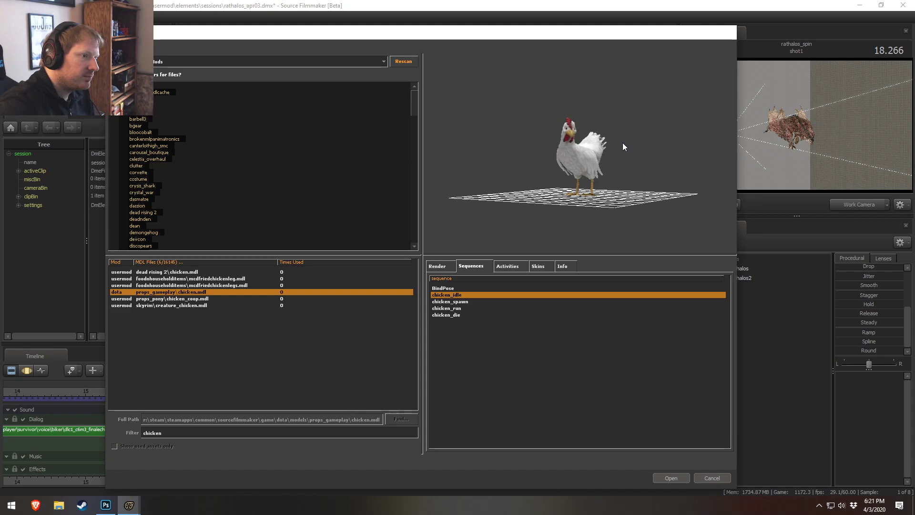
click(450, 301)
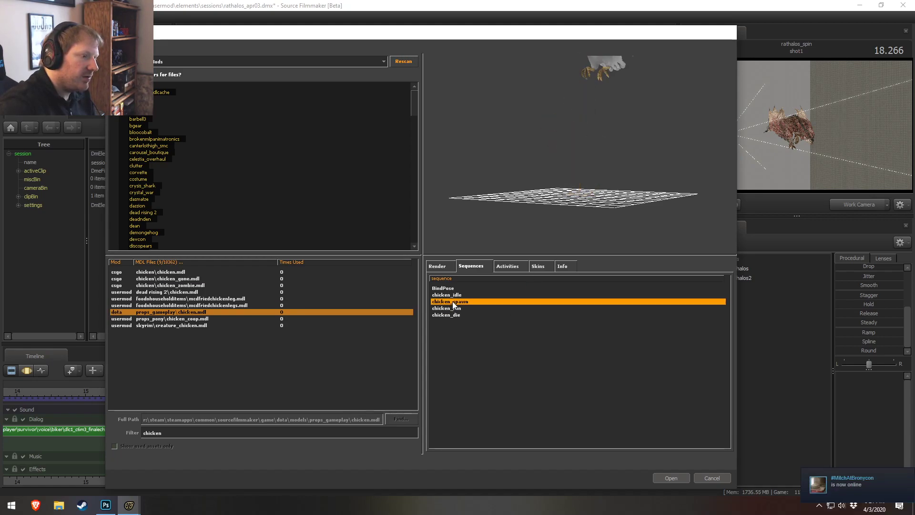
- Compare the Skyrim creature_chicken, the Dota chicken and the CS:GO dead_chicken models in the preview
click(174, 325)
click(173, 332)
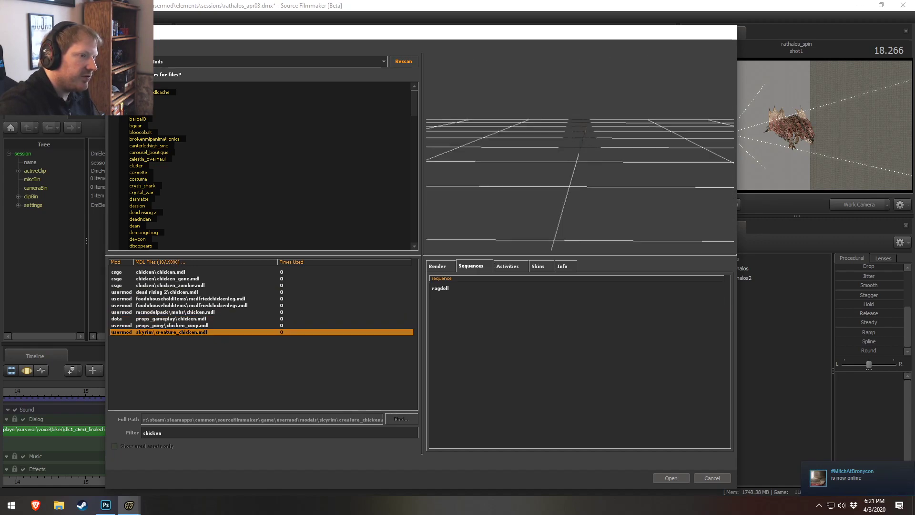
click(187, 320)
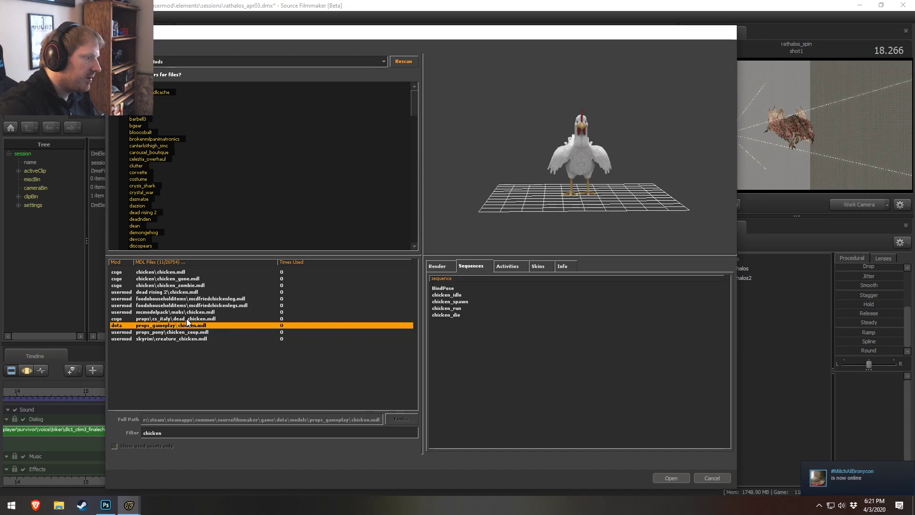
click(189, 319)
drag(539, 191, 489, 220)
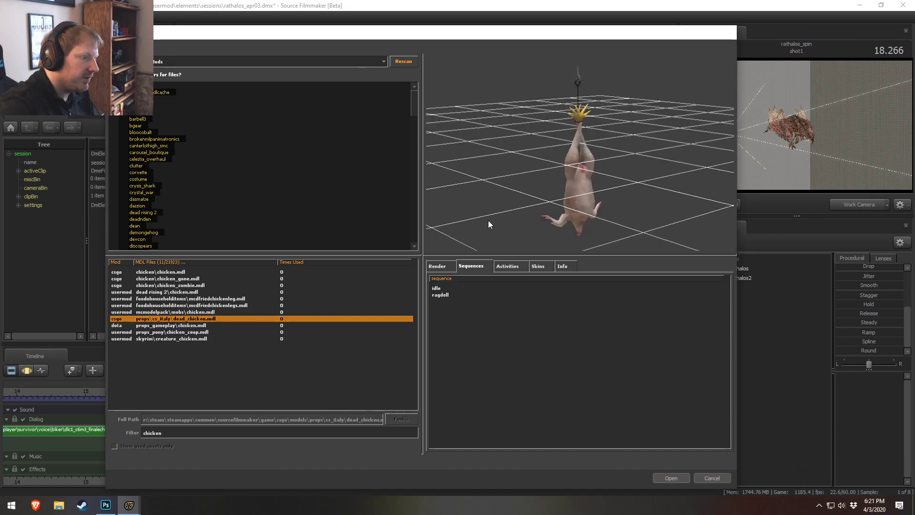
- Compare the Minecraft mob chicken, the fried chicken legs, the Dead Rising 2 chicken and the CS:GO chicken_gone and chicken_zombie models in the preview
click(183, 312)
click(195, 306)
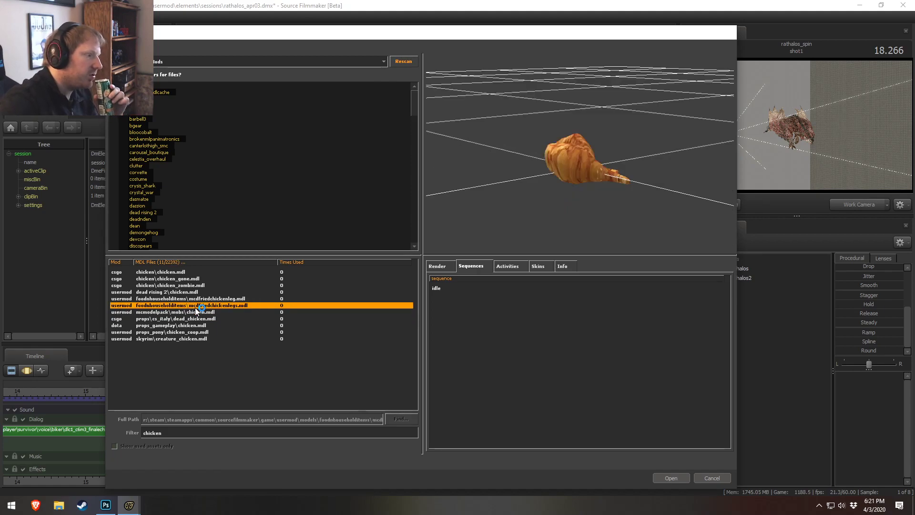
click(189, 292)
click(188, 305)
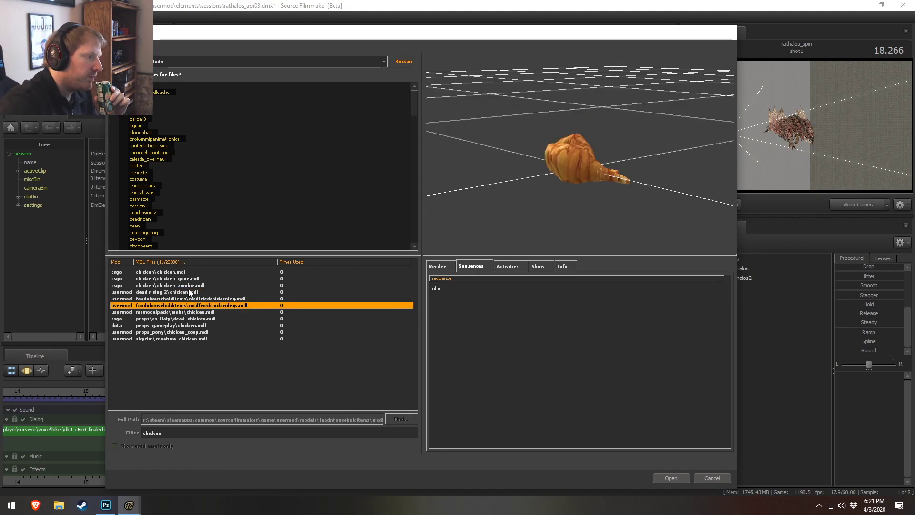
click(188, 292)
click(191, 285)
click(191, 279)
click(193, 286)
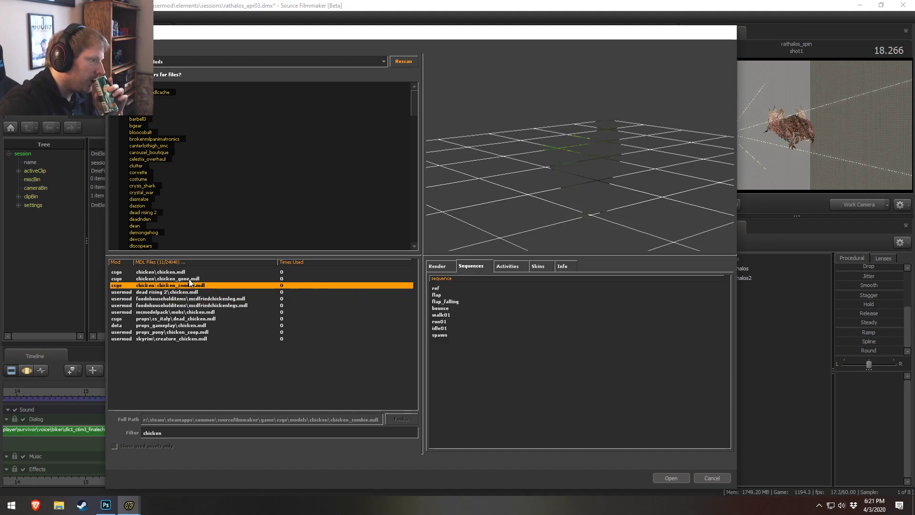
click(190, 279)
- Preview the CS:GO dead_chicken model and the Dota props_gameplay chicken with its chicken_idle sequence from another angle
click(184, 312)
click(185, 318)
click(184, 325)
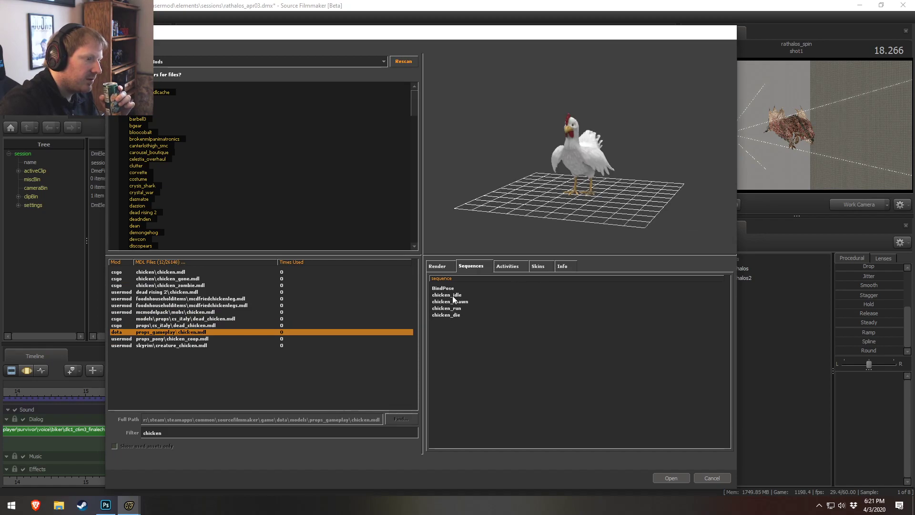
click(513, 294)
drag(589, 200, 659, 185)
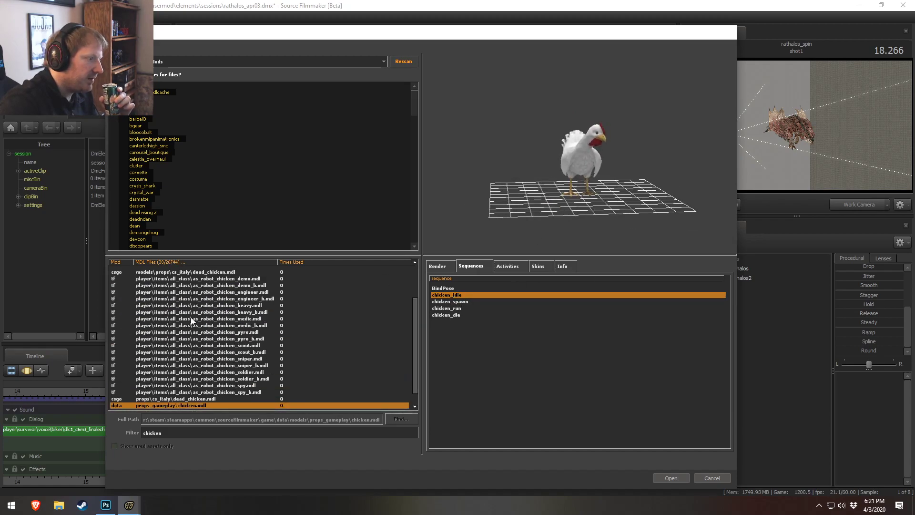
- Preview the TF as_robot_chicken items, the facemask chicken and the remaining chicken models in the filtered results
click(170, 312)
click(301, 352)
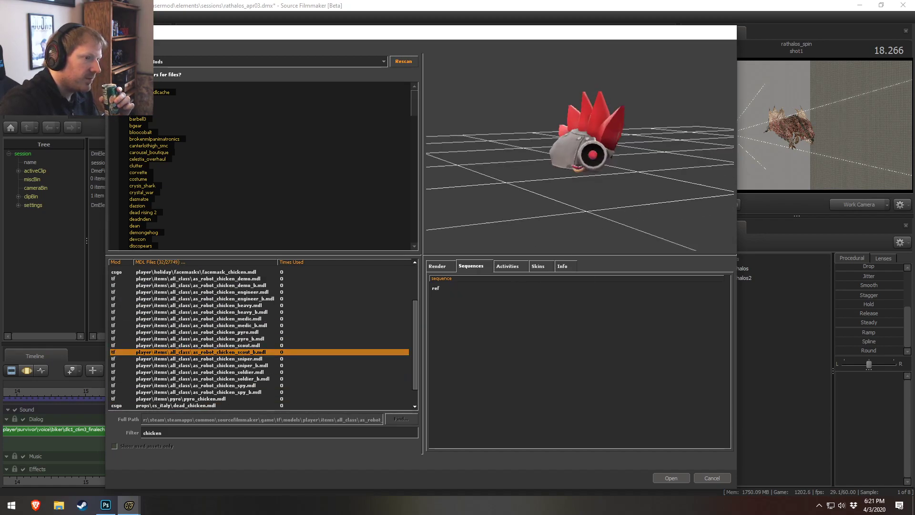
scroll(224, 342, down, 1)
click(208, 325)
click(208, 319)
click(206, 312)
click(206, 306)
click(206, 291)
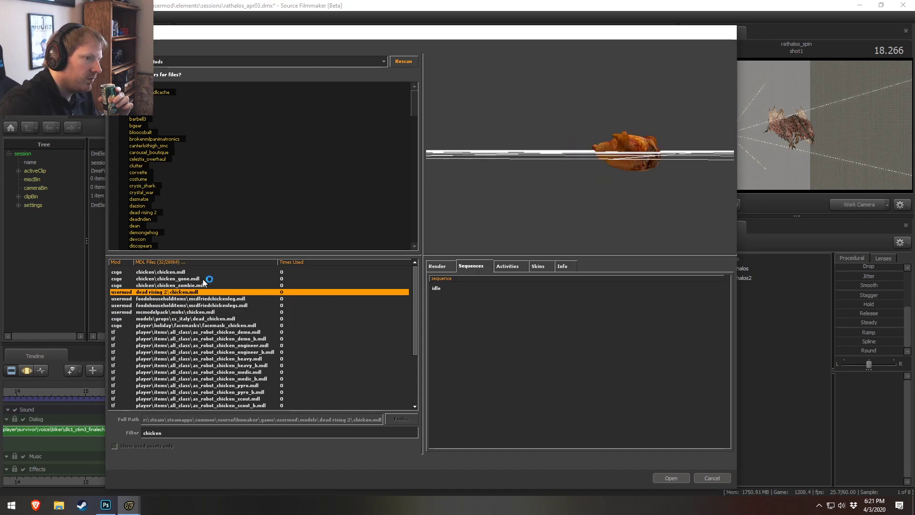
click(204, 279)
- Add the Dota props_gameplay\chicken.mdl model to the shot as a new animation set
click(189, 392)
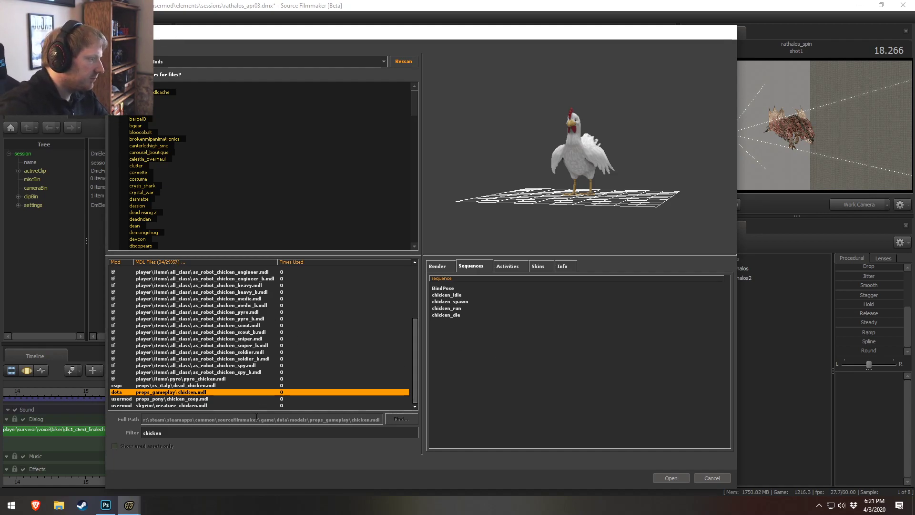
click(670, 478)
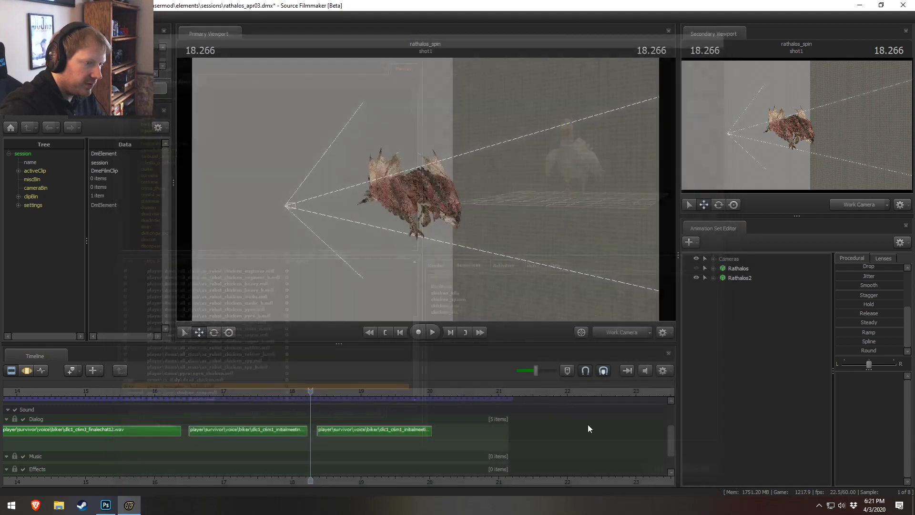
scroll(441, 415, down, 5)
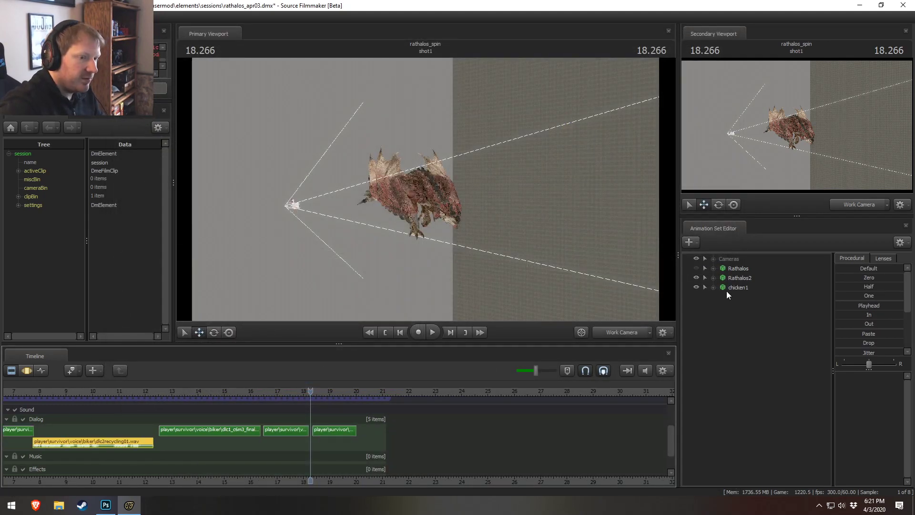
middle_drag(357, 480, 521, 466)
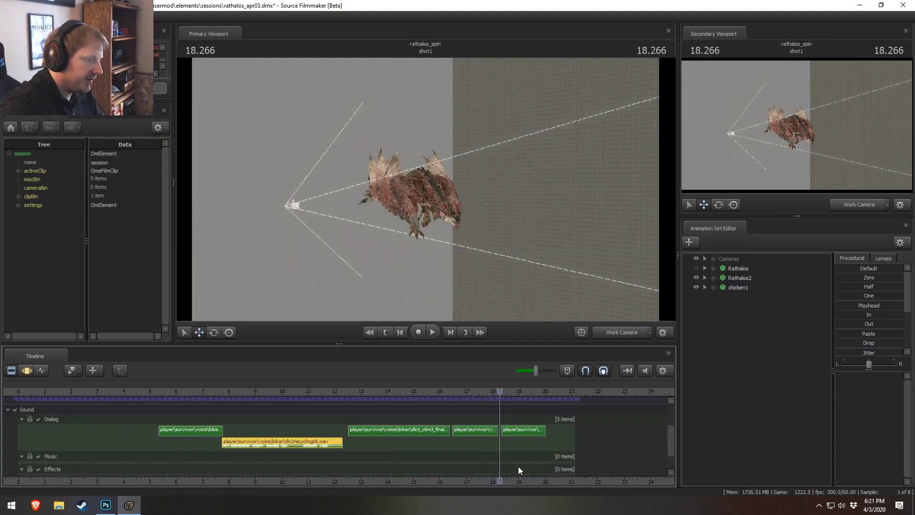
scroll(520, 466, down, 3)
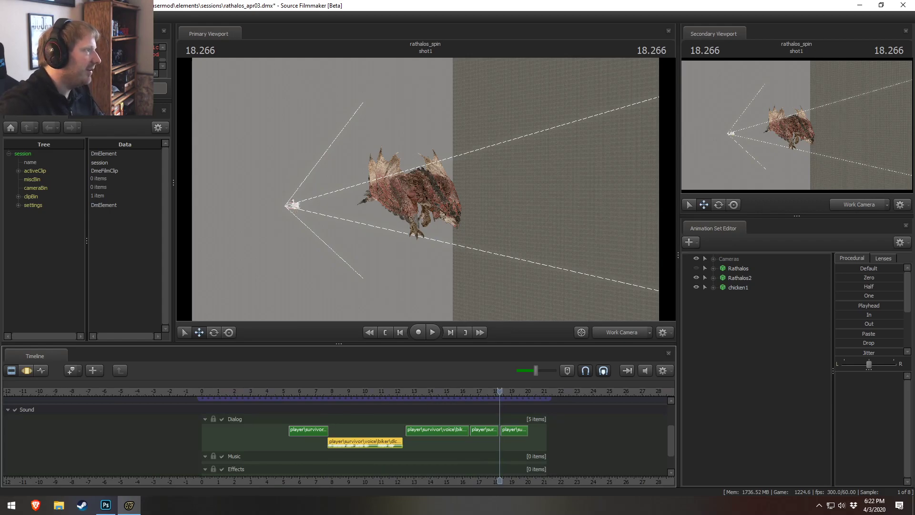
- Save the current session, and save a copy of it under the name rathalos_chicken
key(ctrl+s)
click(10, 17)
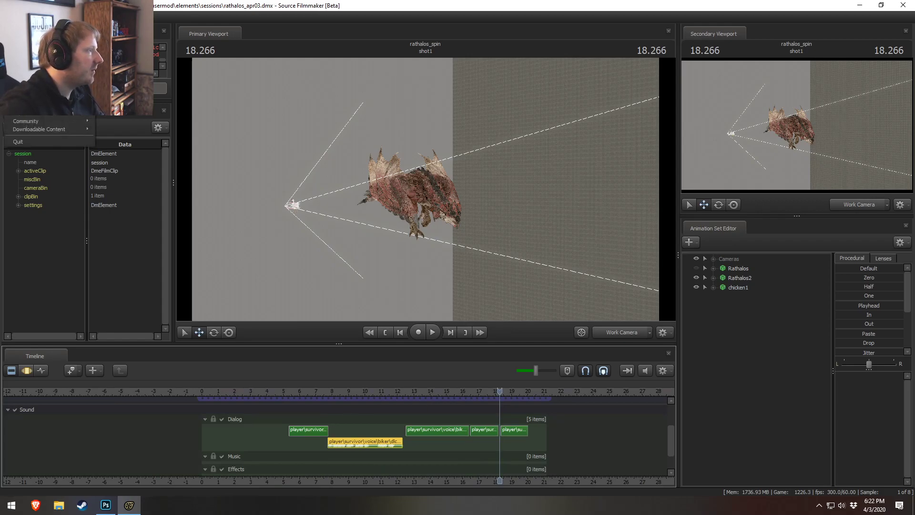
click(26, 64)
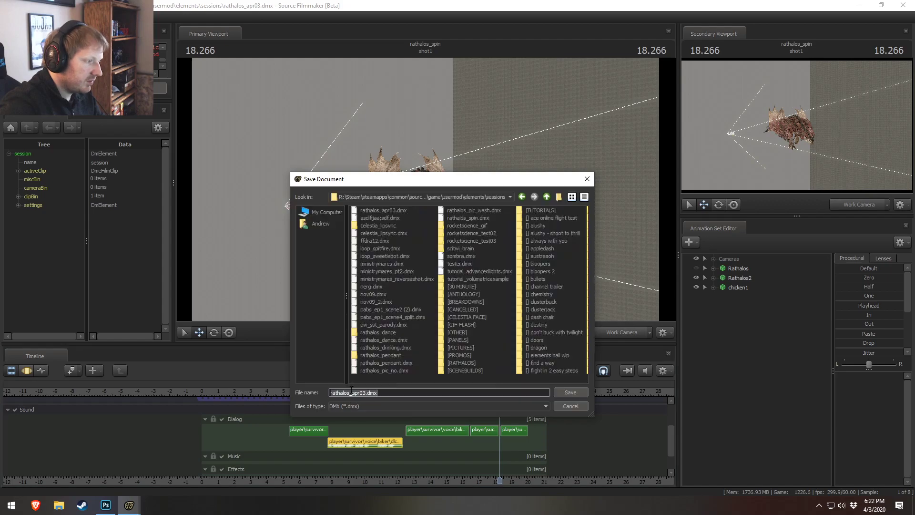
click(362, 392)
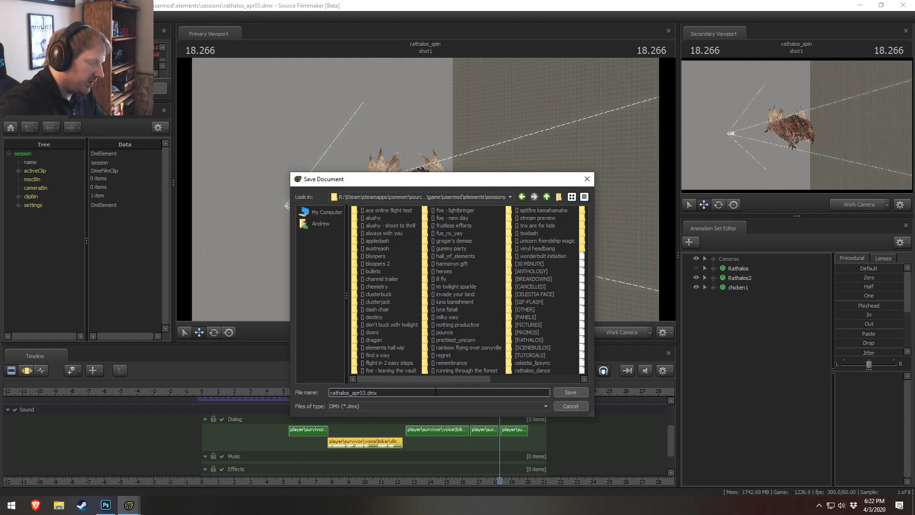
key(BackSpace)
key(BackSpace)
key(BackSpace)
key(BackSpace)
key(BackSpace)
key(BackSpace)
text(_chicken)
key(Return)
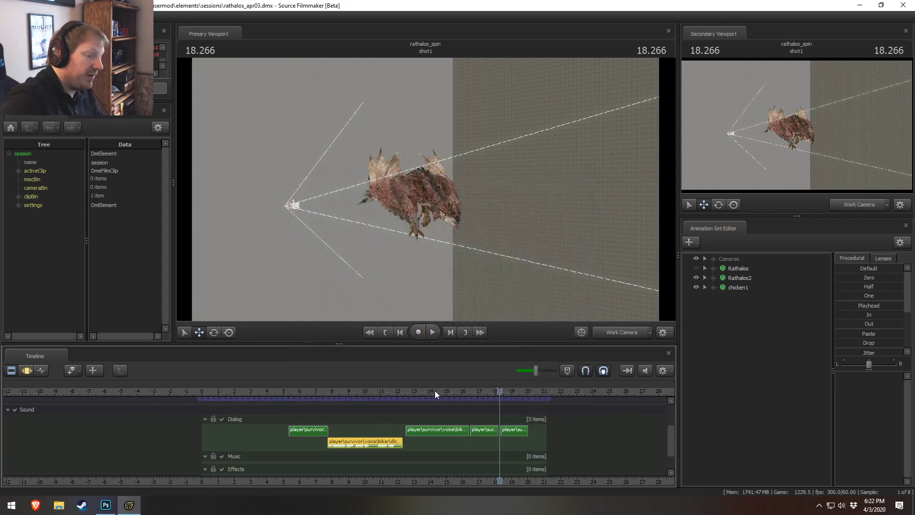
- Delete all dialog clips except the one ending just before 18.3 s, and move that clip to start at about 4.4 s
click(306, 431)
ctrl+click(386, 444)
key(space)
key(Delete)
key(space)
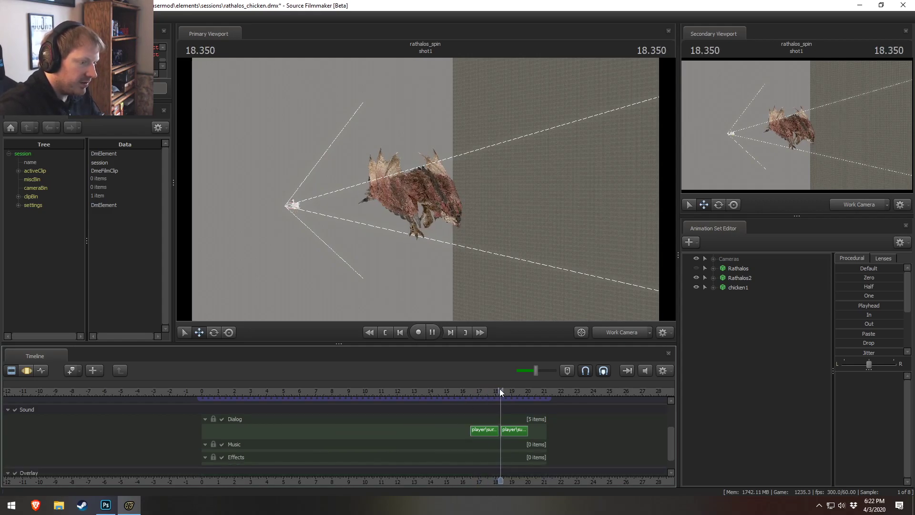
scroll(525, 421, up, 3)
click(517, 435)
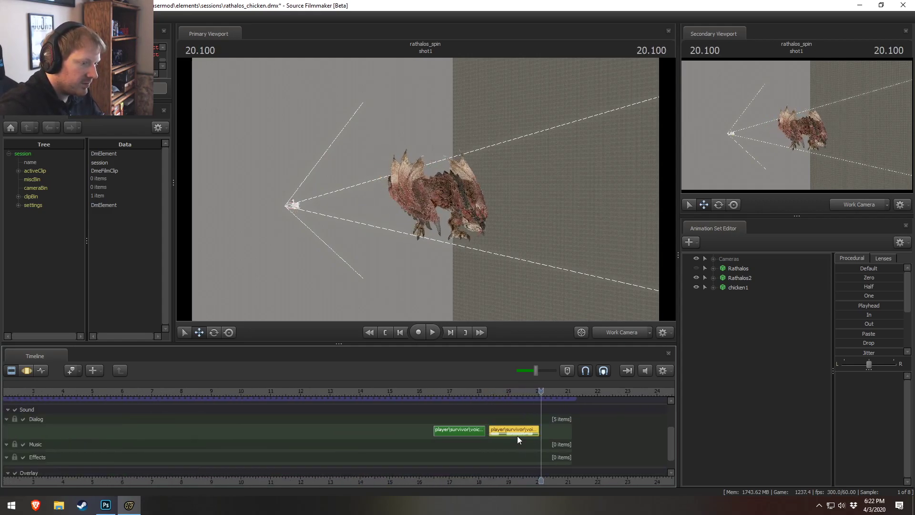
key(Delete)
drag(467, 429, 104, 426)
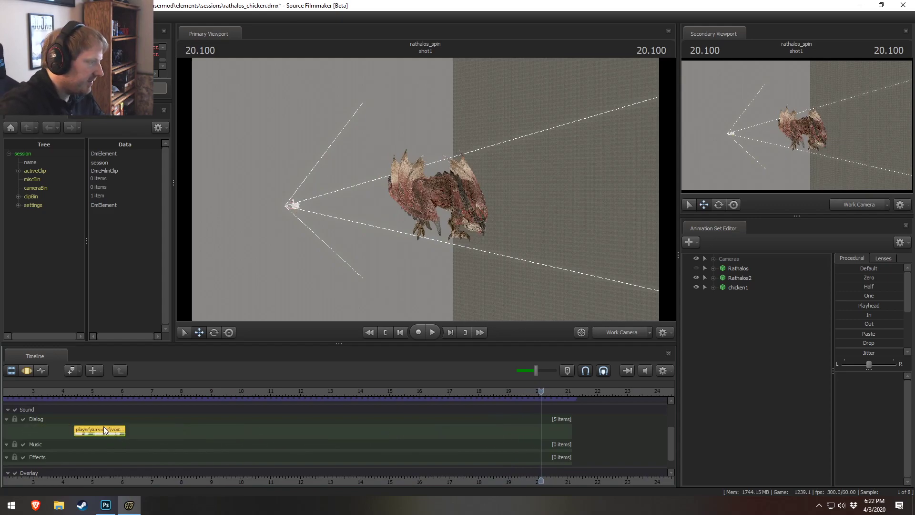
scroll(184, 417, down, 3)
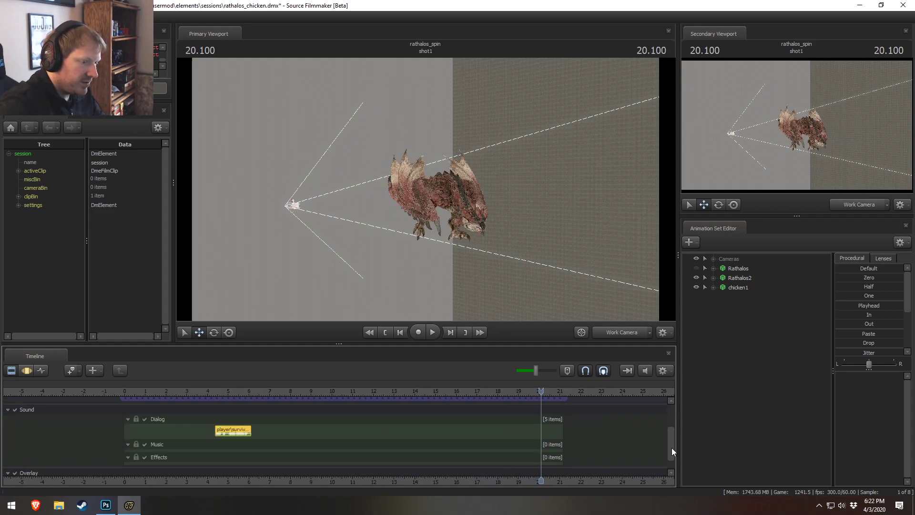
- Trim the movie sequence and shot1 to a duration of 7.383 seconds
drag(670, 447, 670, 419)
drag(561, 431, 247, 445)
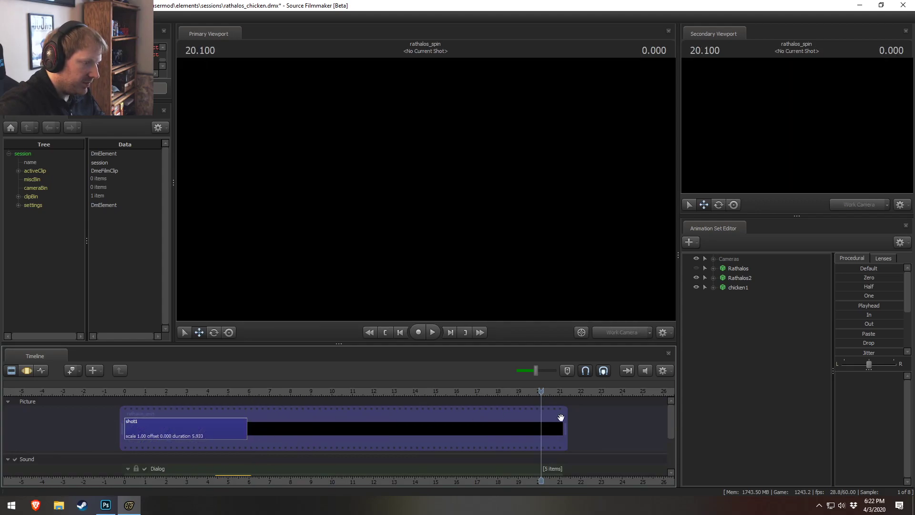
scroll(206, 409, up, 3)
scroll(206, 409, down, 3)
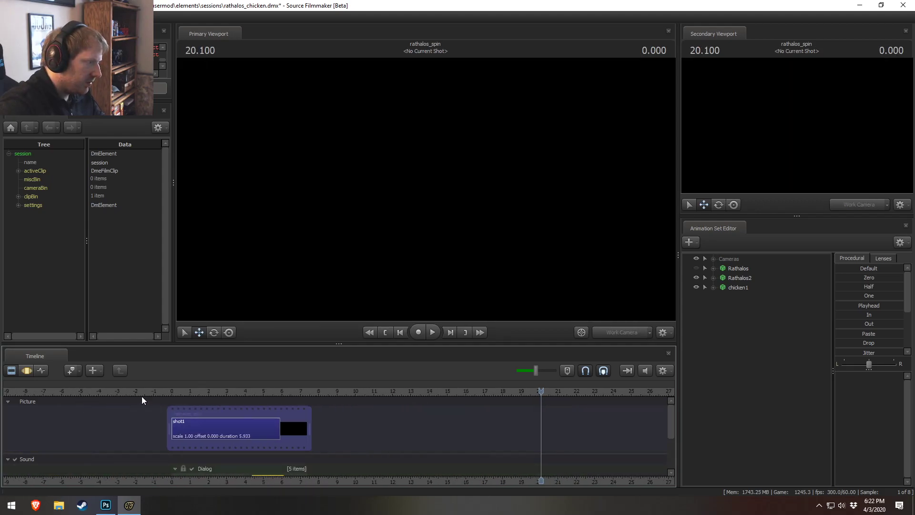
click(174, 392)
scroll(267, 424, up, 5)
drag(452, 428, 522, 428)
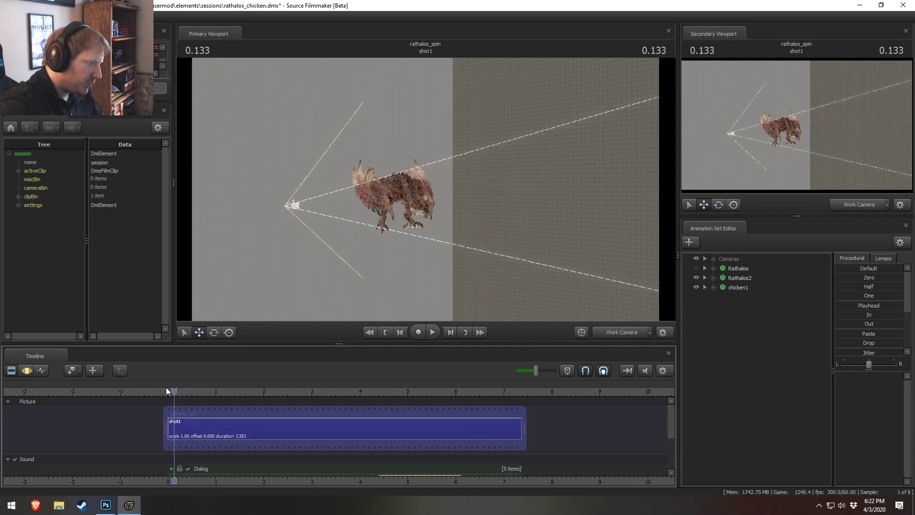
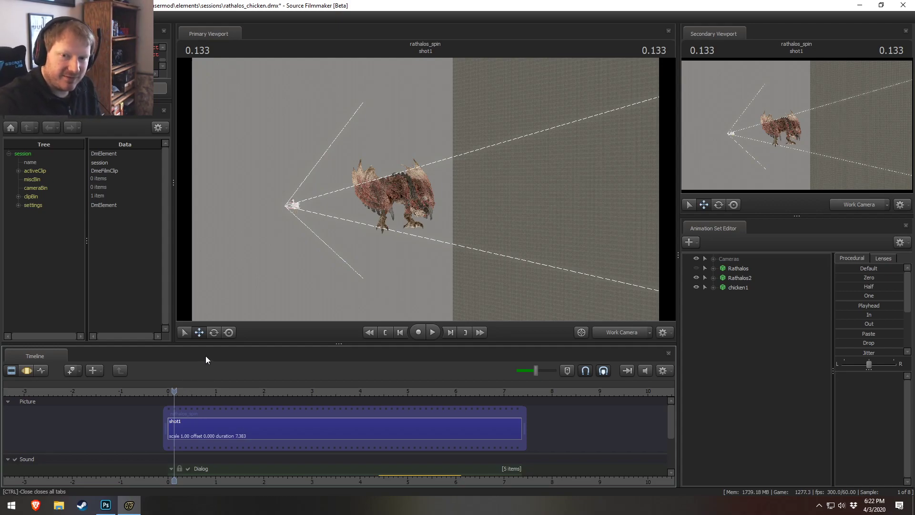
- Rename the chicken1 animation set as Chicken
click(751, 287)
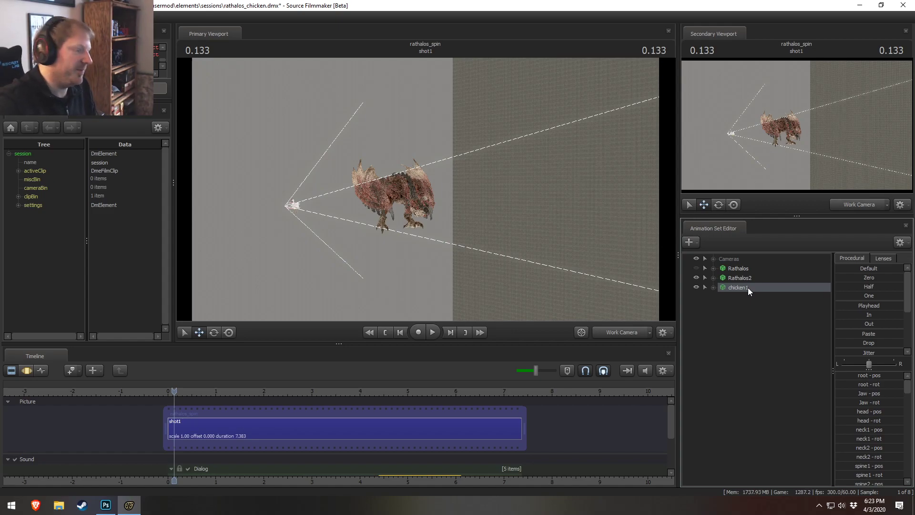
right_click(773, 286)
click(790, 290)
text(Chicken)
key(Return)
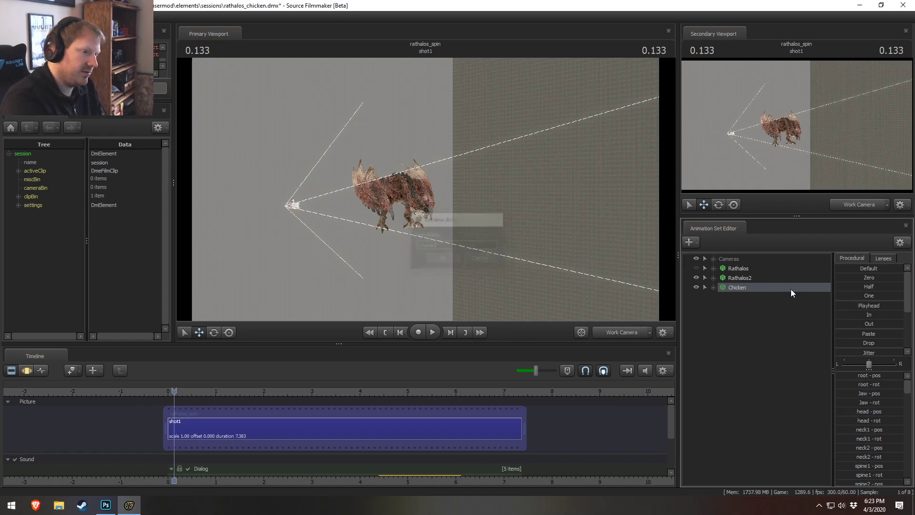
- Delete the Rathalos2 animation set and unhide the original Rathalos
click(754, 279)
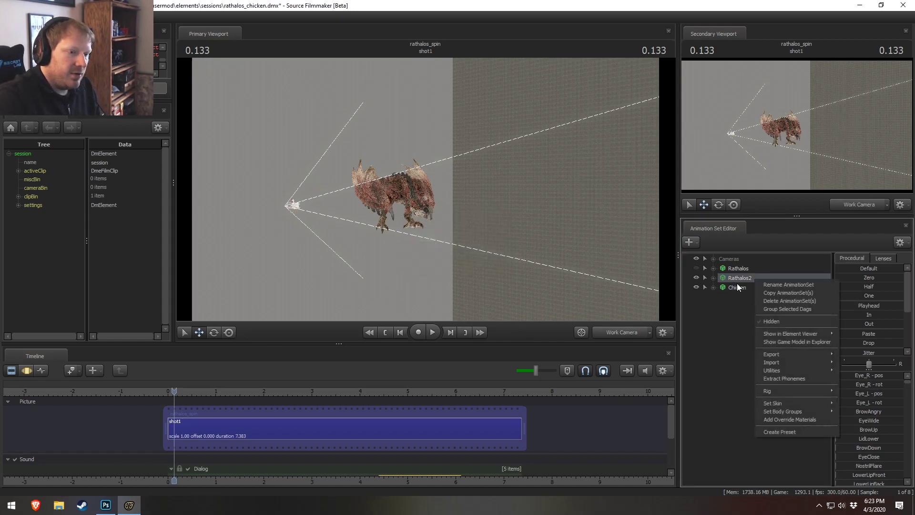
right_click(747, 278)
click(757, 299)
click(728, 268)
click(697, 267)
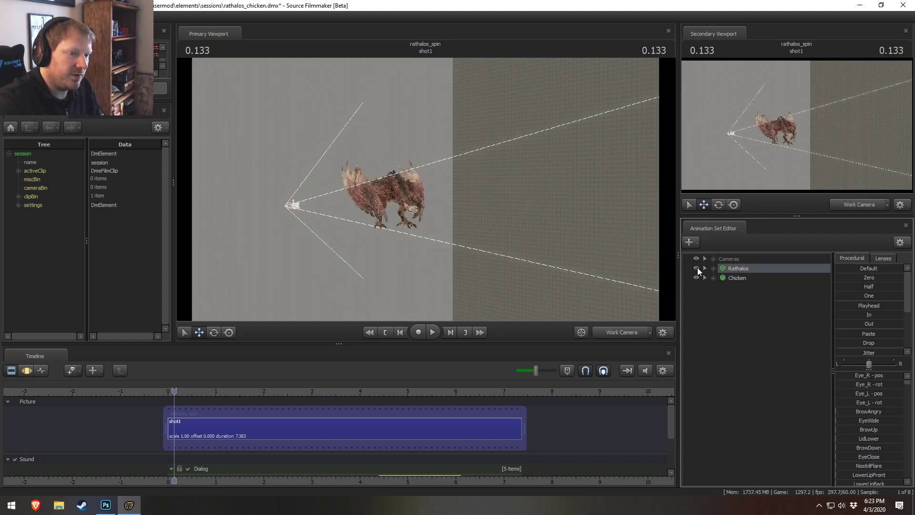
- Expand the control groups of Rathalos and remove its Unknown group from the list
click(713, 269)
click(713, 267)
click(728, 280)
click(714, 268)
click(722, 335)
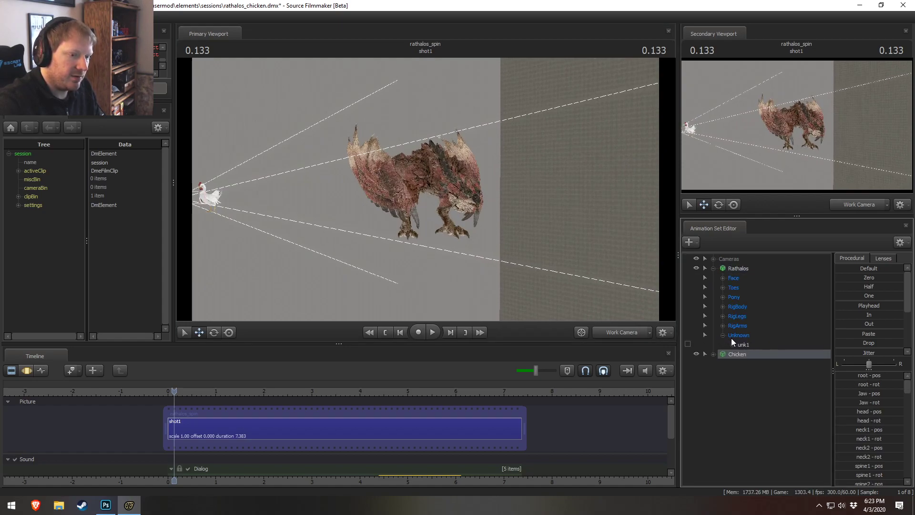
click(722, 335)
right_click(739, 336)
click(754, 340)
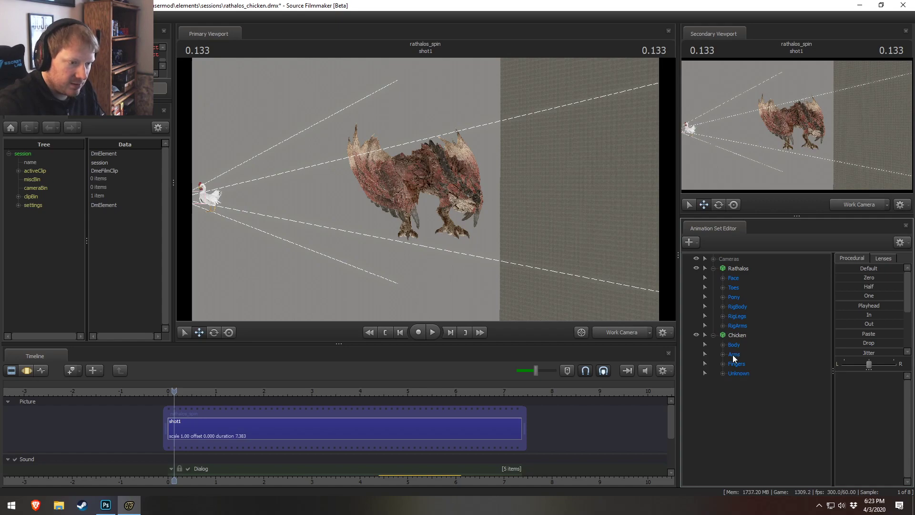
- Examine the controls in the Chicken's Unknown group and check its bones on the model up close
click(722, 374)
click(751, 373)
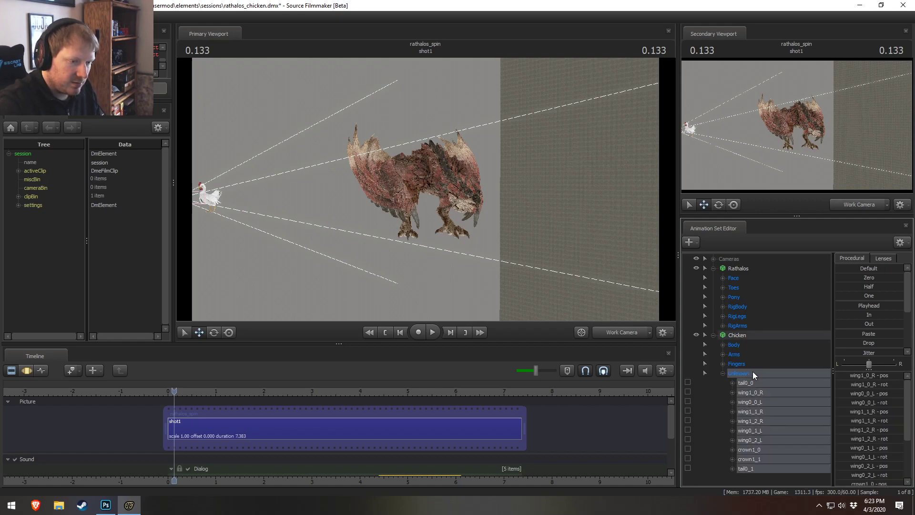
click(724, 374)
drag(500, 205, 428, 188)
key(w)
key(w)
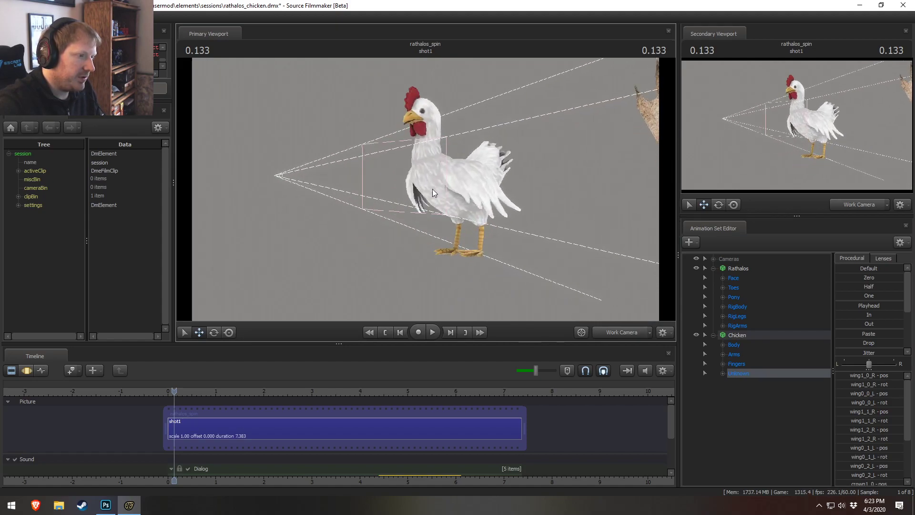
click(729, 375)
click(723, 374)
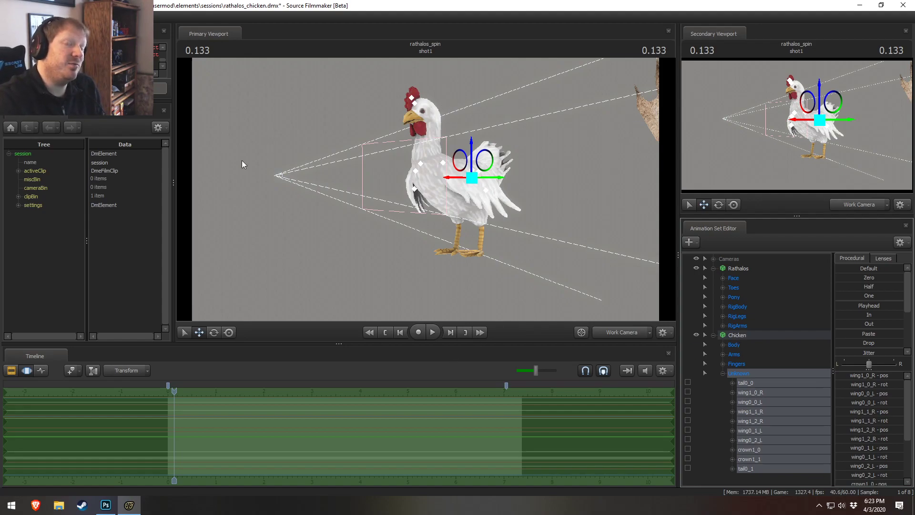
alt+drag(470, 256, 466, 235)
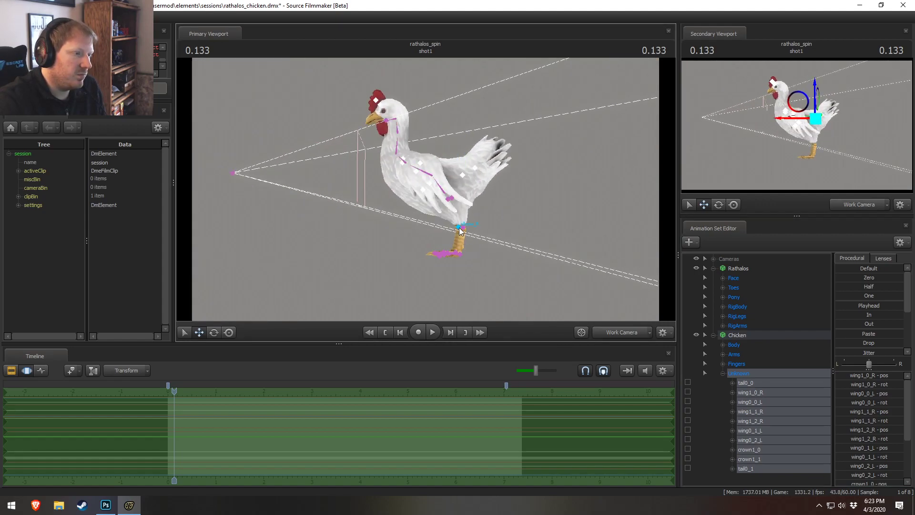
click(426, 178)
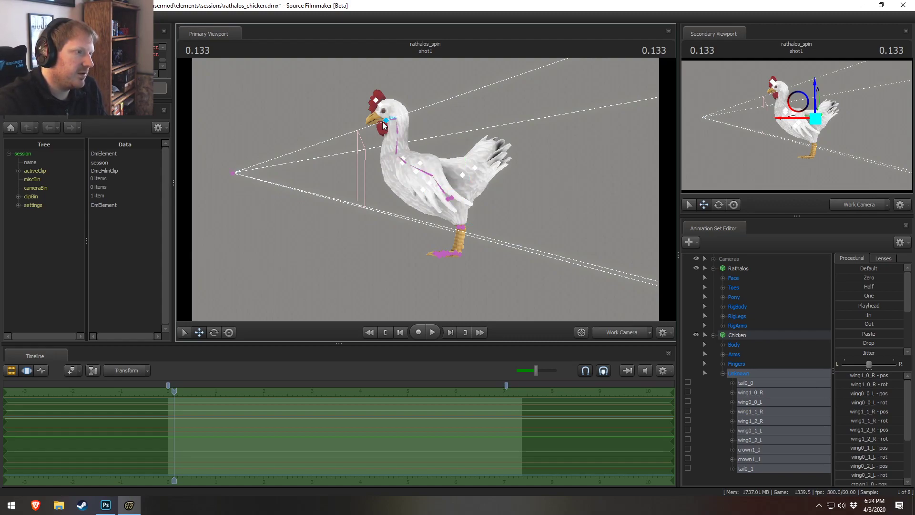
- Examine how the chicken's Jaw bone moves and rotates the beak, up close and from several angles
click(384, 119)
scroll(443, 196, up, 5)
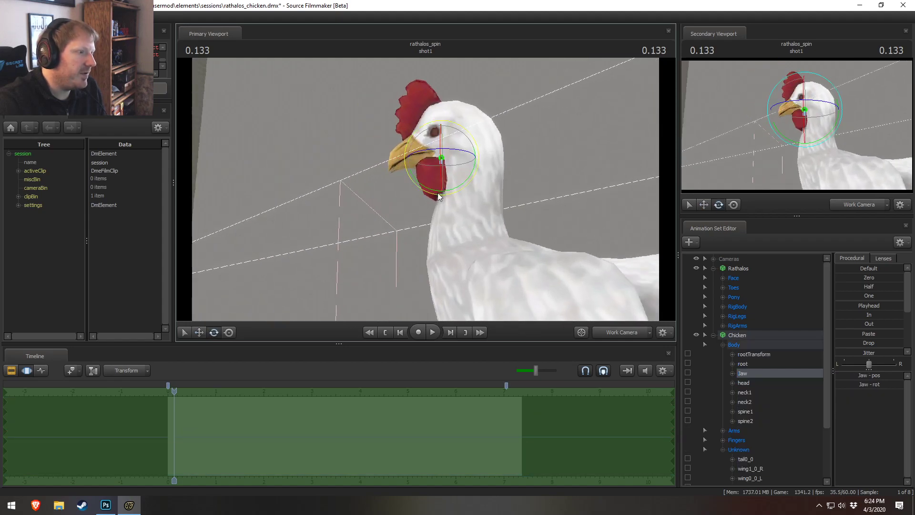
drag(427, 189, 518, 190)
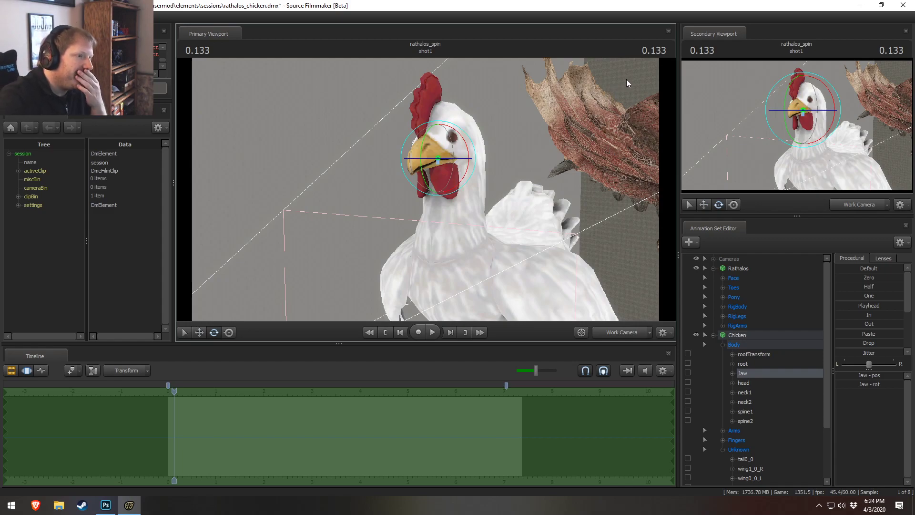
key(w)
mouse_move(440, 127)
mouse_down()
mouse_move(440, 139)
mouse_move(440, 127)
mouse_up()
alt+drag(547, 142, 426, 189)
key(e)
drag(408, 141, 451, 184)
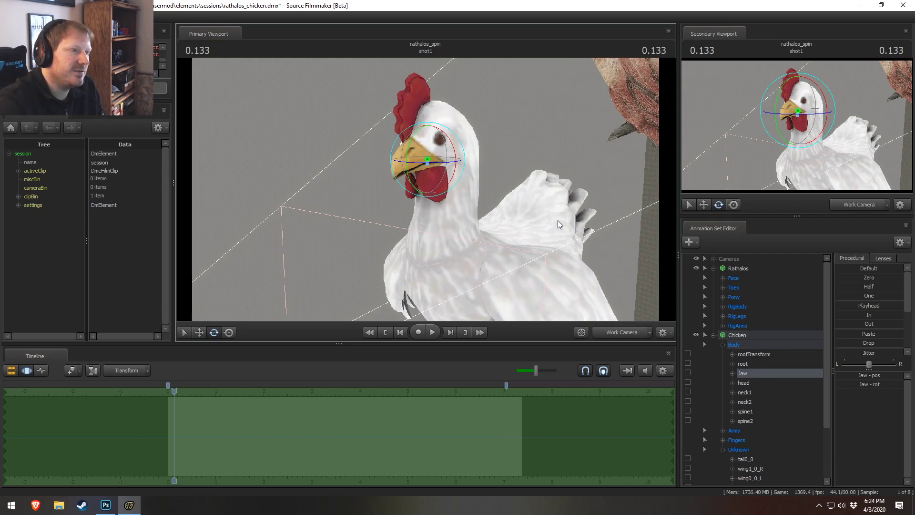
- Raise the EyeWide and BrowUp sliders in Rathalos's Upper Face group to full
drag(557, 220, 533, 208)
drag(533, 256, 508, 259)
drag(457, 200, 429, 191)
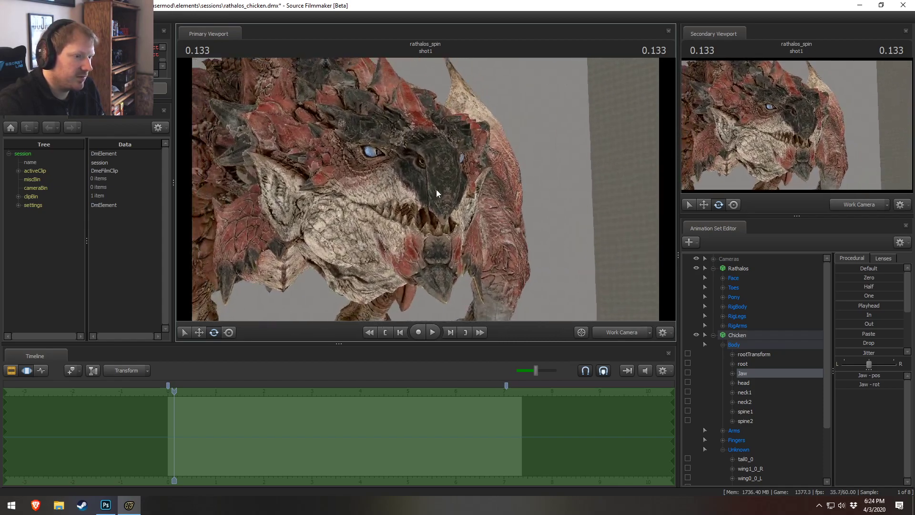
click(723, 278)
click(752, 288)
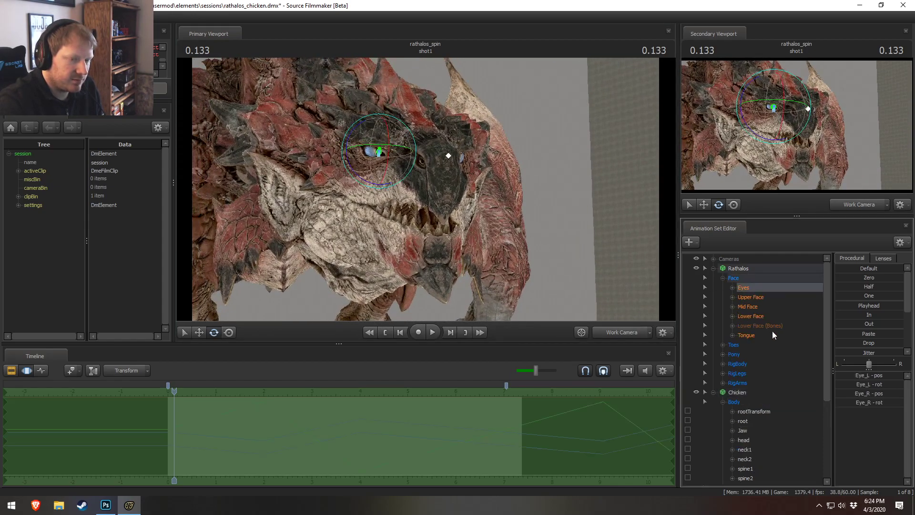
click(793, 316)
click(798, 297)
drag(861, 385, 903, 384)
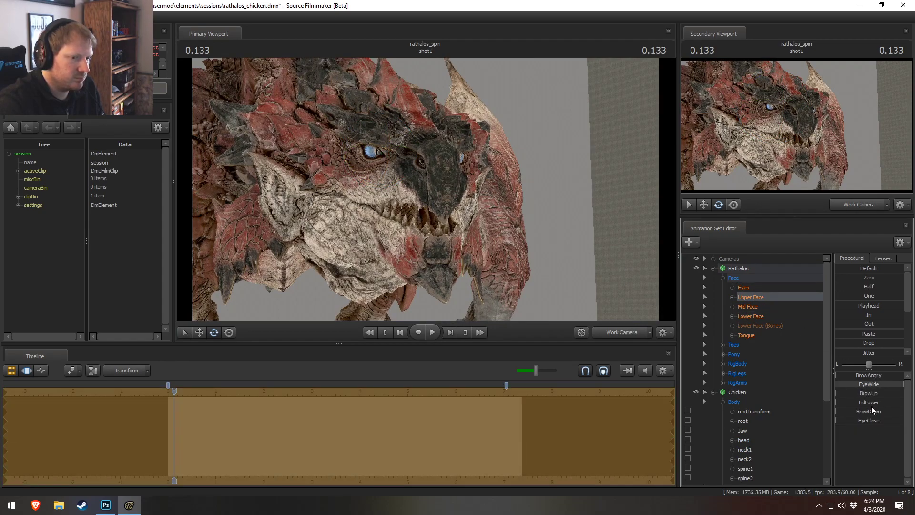
drag(868, 394, 903, 393)
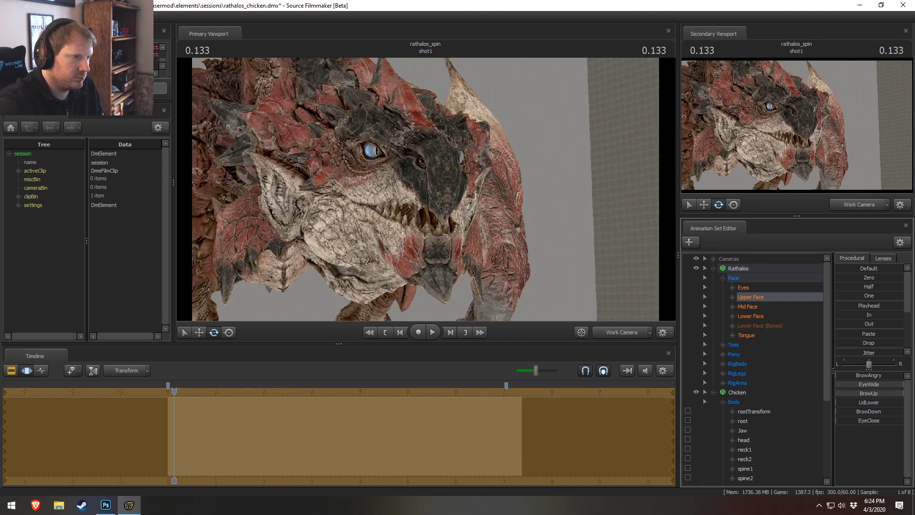
- Move Rathalos's rig_pelvis control to shift the body's base pose
key(s)
drag(532, 269, 427, 193)
key(a)
key(ctrl)
click(335, 163)
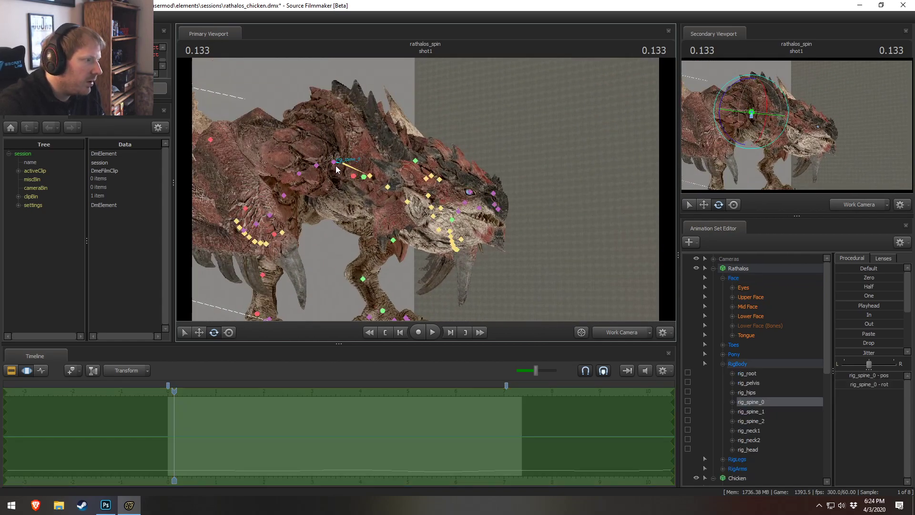
click(749, 382)
drag(525, 207, 426, 190)
key(a)
key(w)
drag(486, 128, 438, 191)
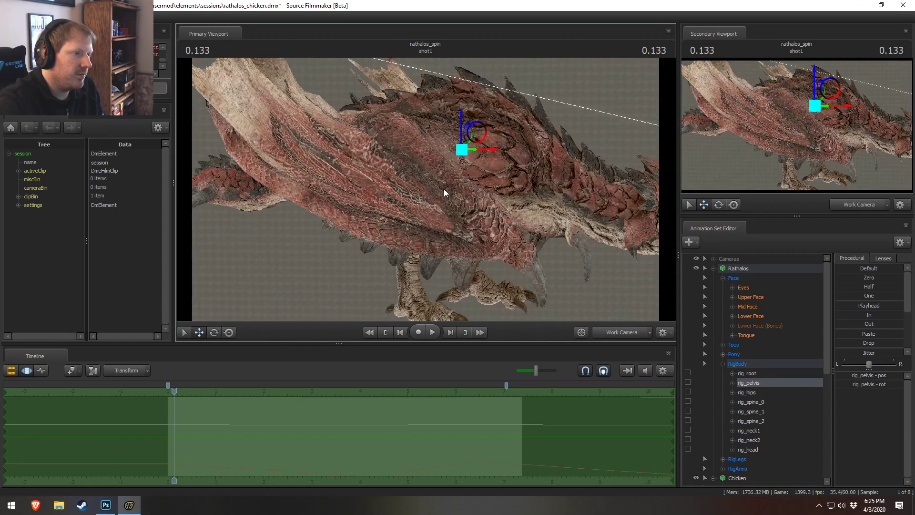
drag(477, 141, 405, 184)
- Bend Rathalos's upper spine and rig_neck1 controls upward, with the rotation mode set to Local
key(e)
ctrl+click(376, 192)
click(409, 179)
click(426, 165)
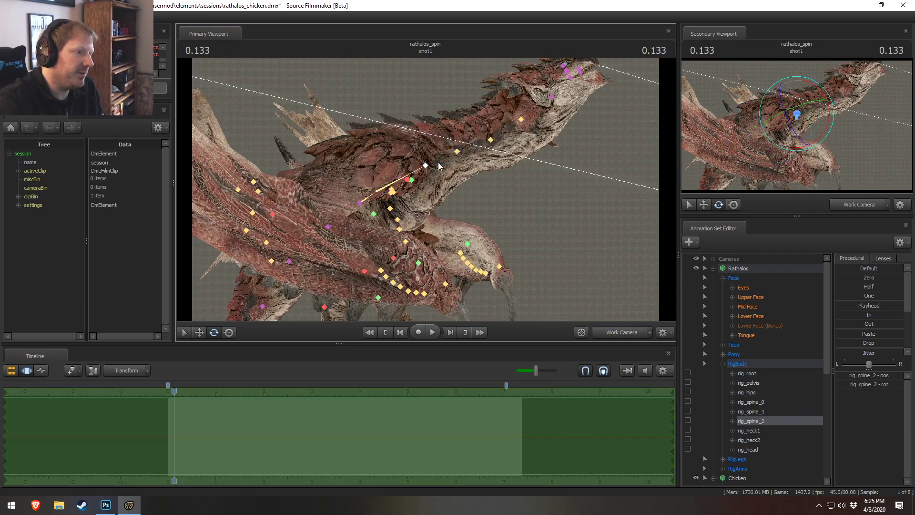
ctrl+click(458, 150)
right_click(472, 162)
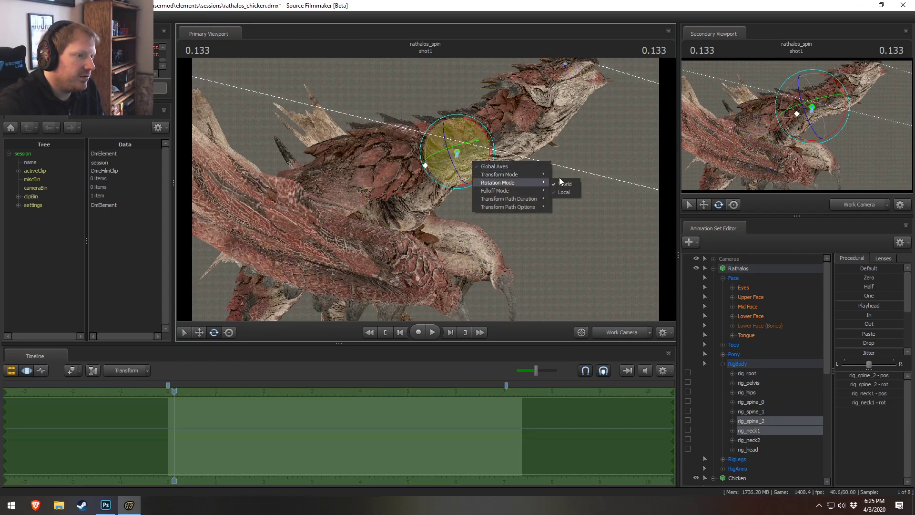
click(561, 191)
drag(491, 156, 492, 151)
- Rotate Rathalos's rig_neck2 and rig_head controls together to bring the head forward
ctrl+click(490, 137)
ctrl+shift+click(520, 116)
drag(554, 121, 548, 143)
drag(427, 197, 445, 210)
- Collapse Rathalos's Face and RigBody groups and the Chicken set, and show hidden controls in the animation set list
key(w)
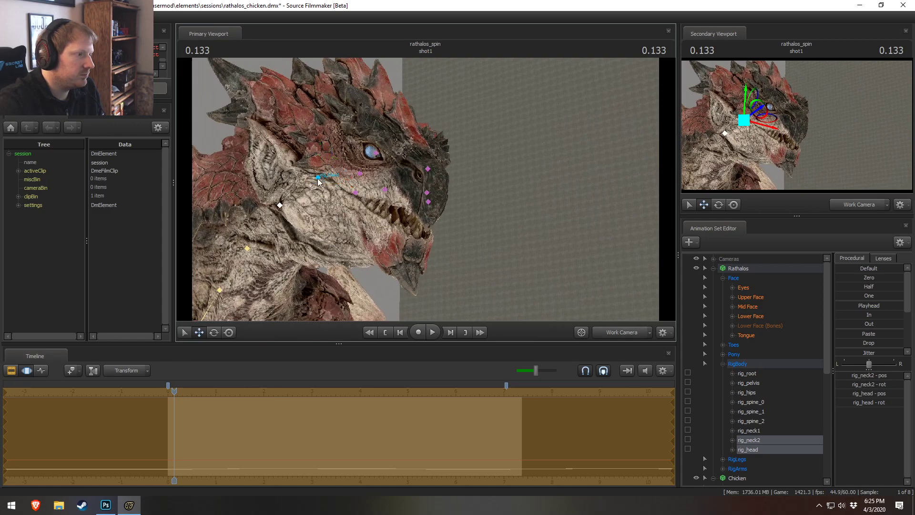
ctrl+click(319, 178)
click(357, 193)
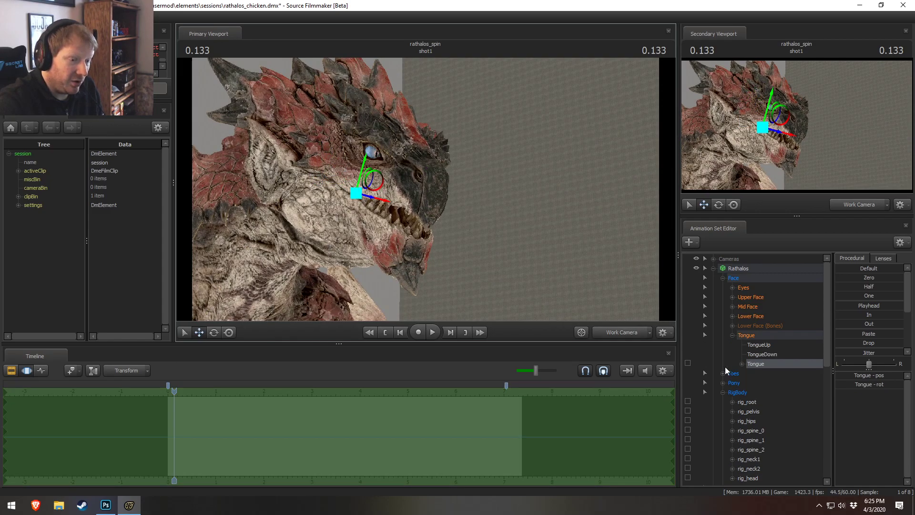
click(723, 278)
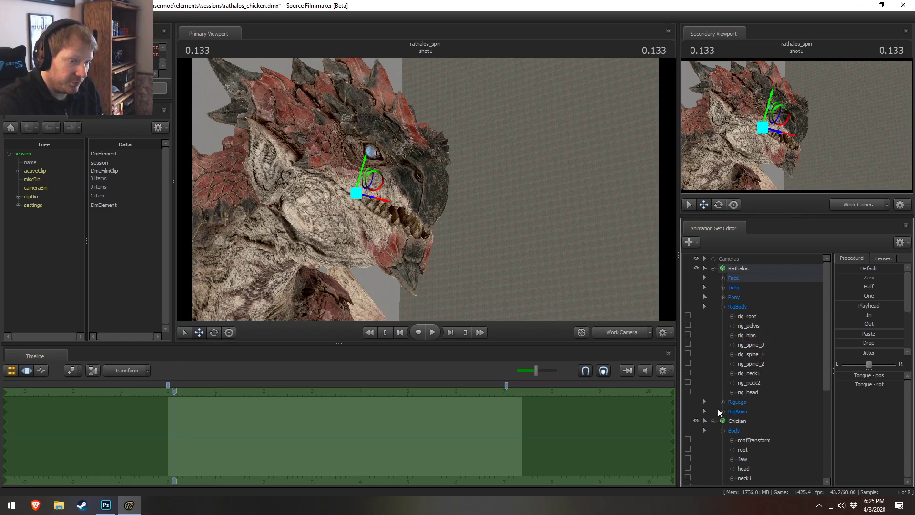
click(722, 306)
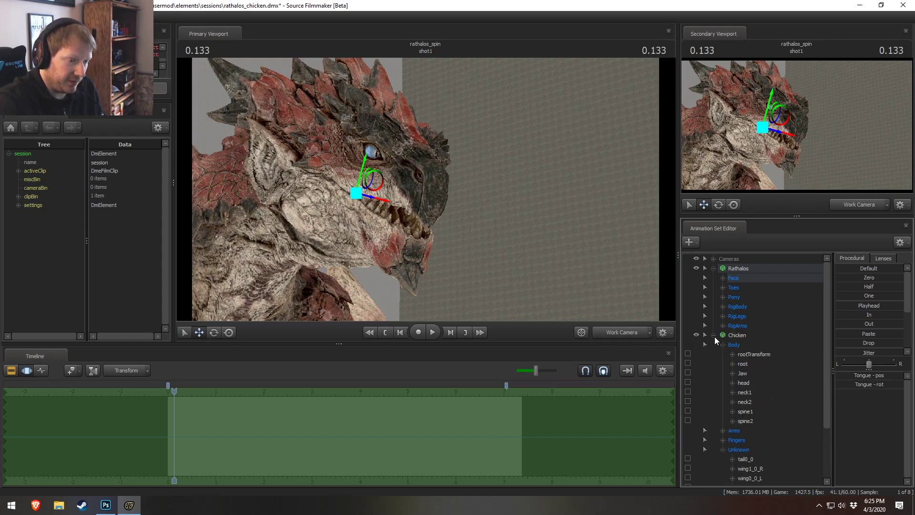
click(713, 335)
right_click(729, 369)
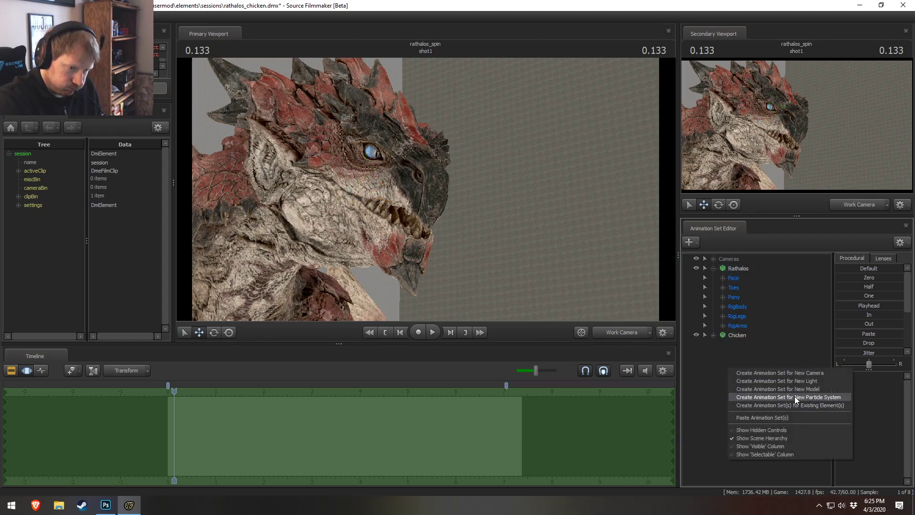
click(794, 430)
- Rotate the Jaw bone from Rathalos's Body group to close the mouth
click(723, 335)
click(733, 344)
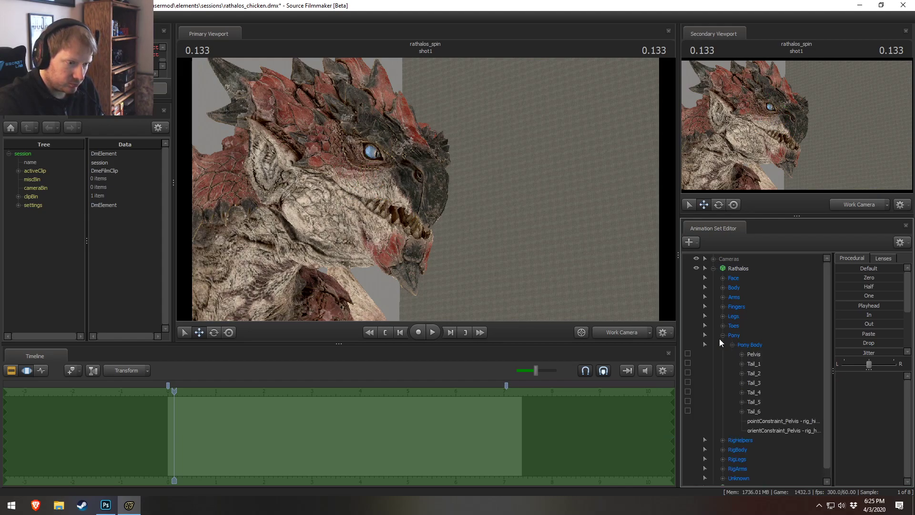
click(723, 335)
click(723, 287)
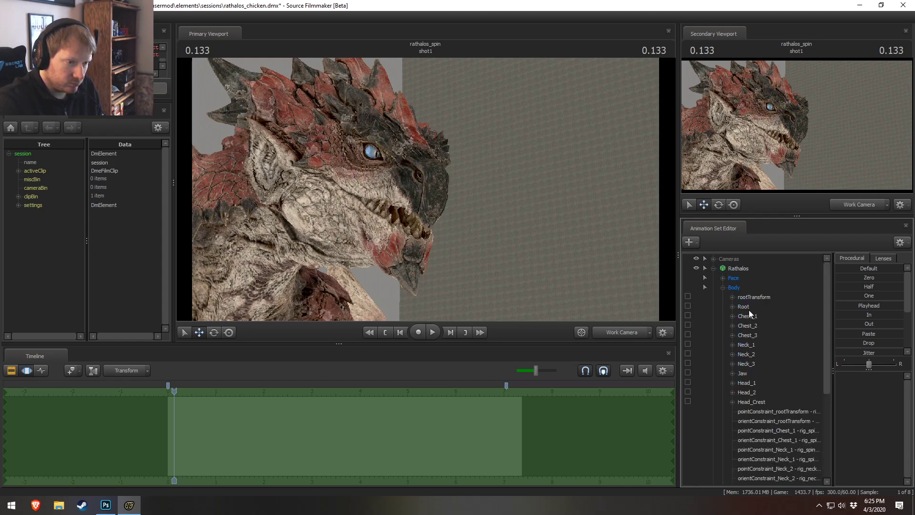
click(743, 373)
drag(363, 172, 341, 164)
key(w)
key(e)
drag(584, 227, 563, 234)
key(w)
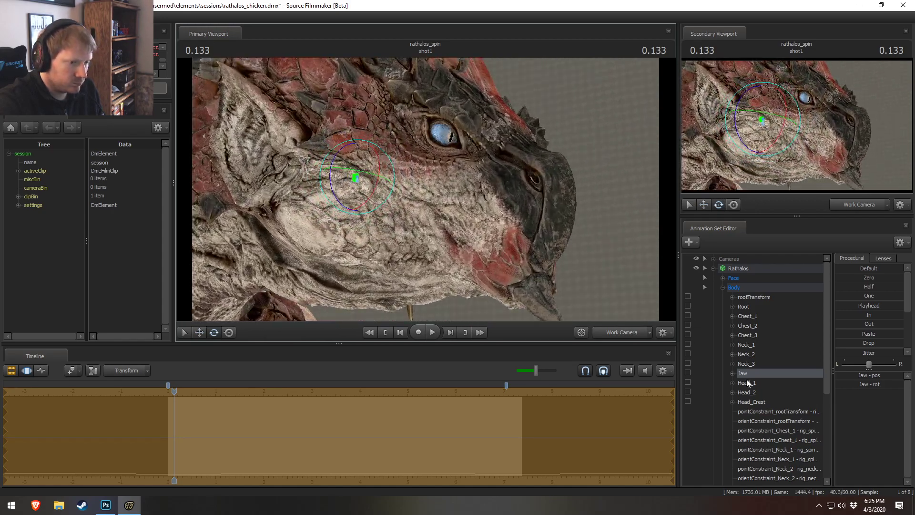
- Partly raise the LowerLipBack and LipsOut sliders in Rathalos's Lower Face group
click(723, 287)
click(723, 277)
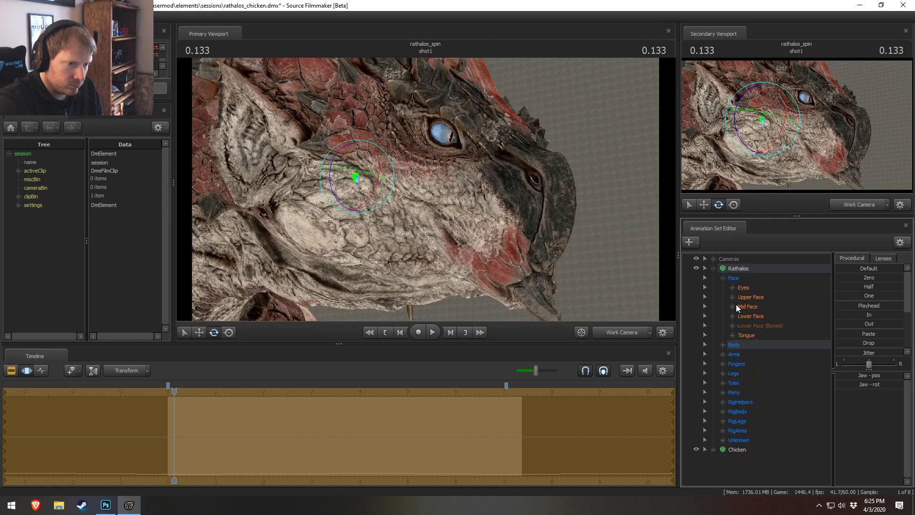
click(738, 315)
drag(853, 384, 895, 380)
drag(573, 304, 583, 303)
mouse_move(519, 245)
mouse_down()
mouse_move(479, 246)
mouse_move(520, 245)
mouse_up()
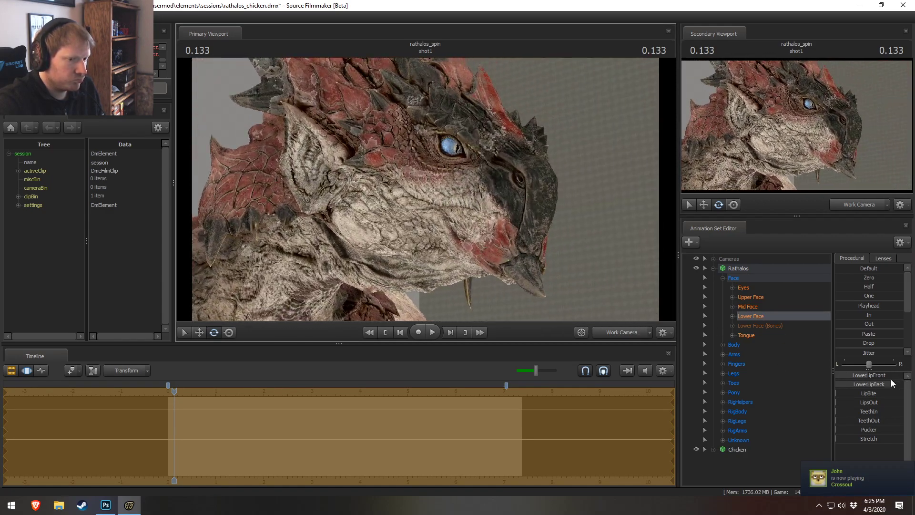
mouse_move(868, 396)
mouse_down()
mouse_move(903, 395)
mouse_move(861, 402)
mouse_move(877, 404)
mouse_up()
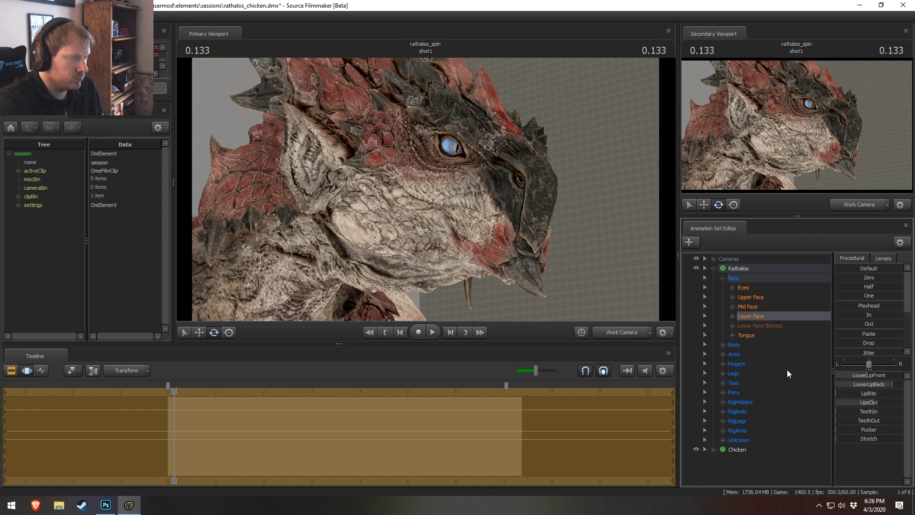
- Try opening Rathalos's mouth with the Jaw bone and raising the Lower Face TeethIn slider to full
click(723, 345)
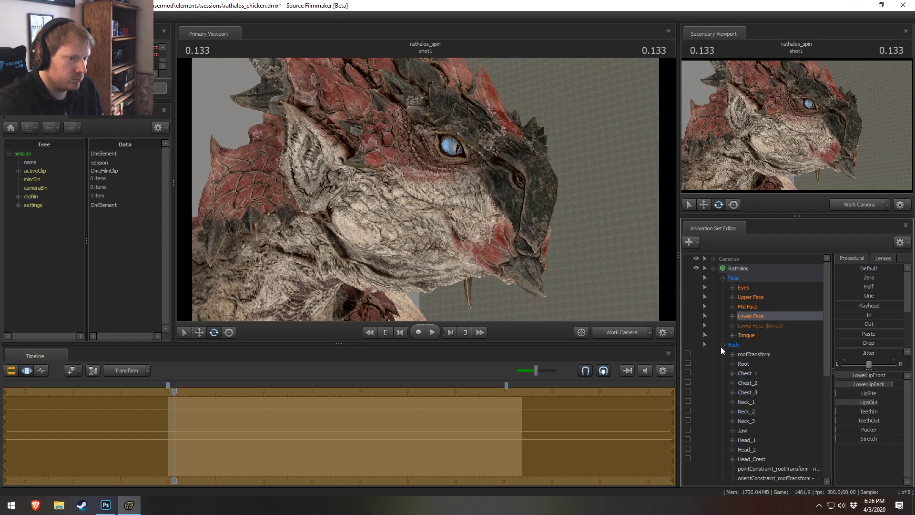
click(742, 431)
mouse_move(409, 182)
mouse_down()
mouse_move(431, 178)
mouse_move(415, 182)
mouse_move(427, 222)
mouse_move(426, 182)
mouse_up()
key(e)
click(749, 316)
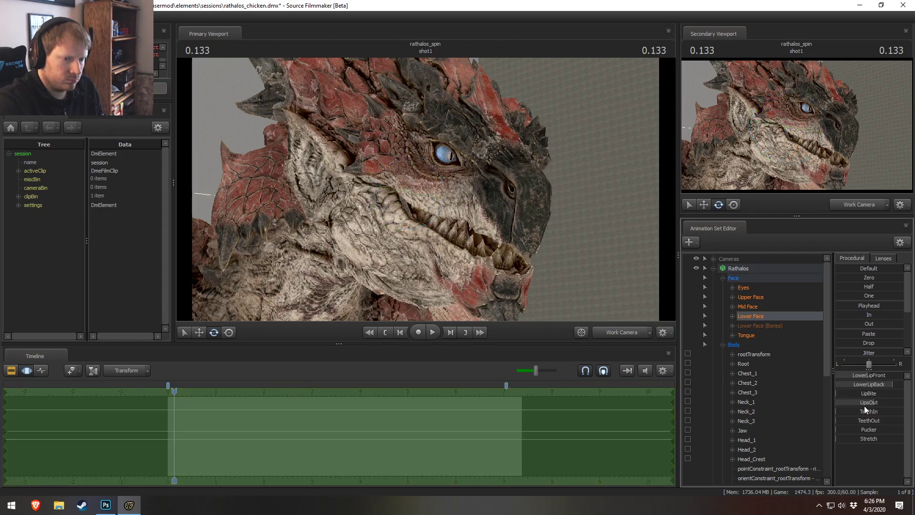
click(866, 411)
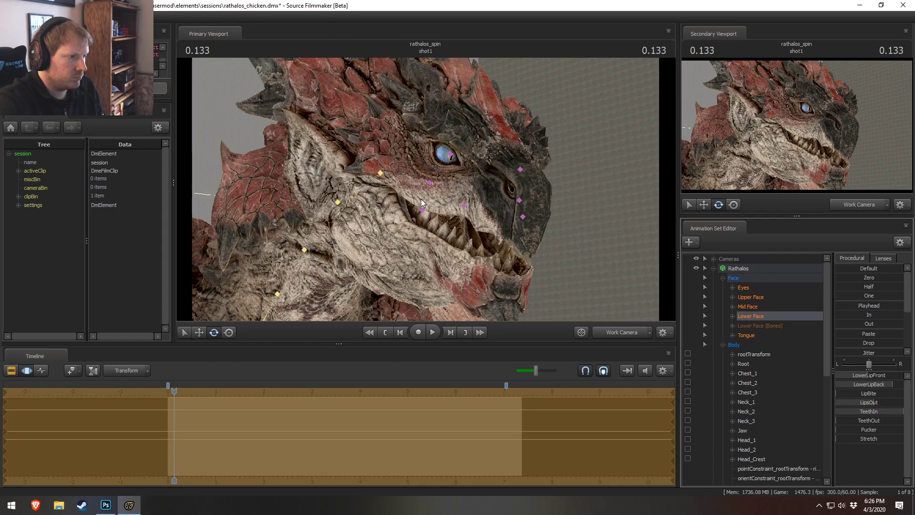
- Try moving and rotating Rathalos's Jaw bone again, and undo the recent mouth changes
click(743, 430)
key(w)
drag(409, 164, 425, 177)
key(e)
drag(426, 178, 424, 141)
key(w)
key(ctrl+z)
key(ctrl+z)
key(ctrl+z)
key(ctrl+z)
key(ctrl+z)
key(ctrl+z)
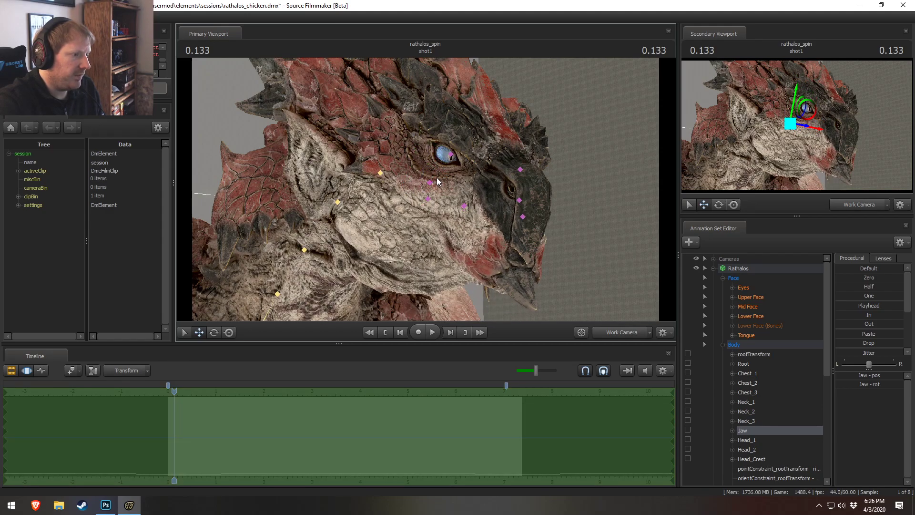
- Try adjusting a Lower Face slider on Rathalos, and undo the change
drag(552, 181, 551, 167)
click(760, 318)
drag(876, 397, 868, 421)
key(ctrl+z)
- Move and rotate Rathalos's Lip_Upper_Left_1 and Lip_Upper_Right_1 bones together to adjust the upper lip
click(764, 297)
drag(436, 272, 447, 182)
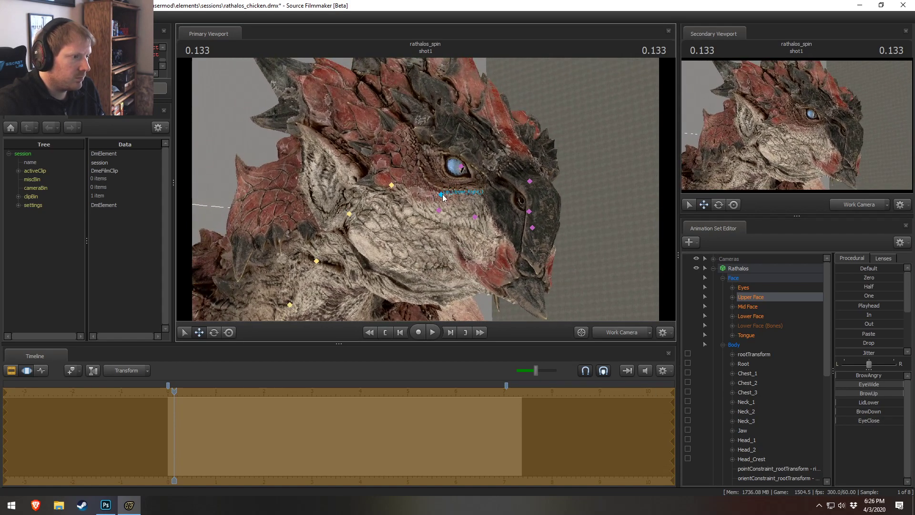
click(441, 194)
ctrl+click(529, 211)
drag(546, 173, 426, 187)
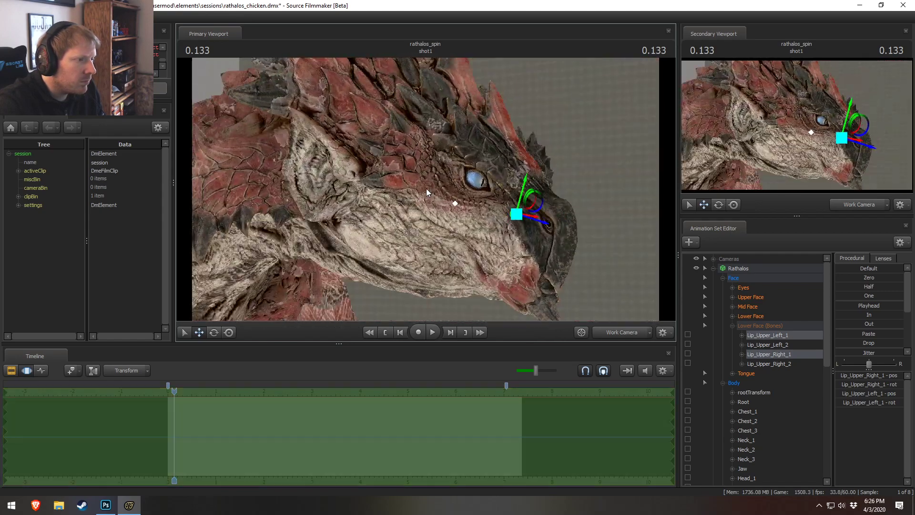
key(e)
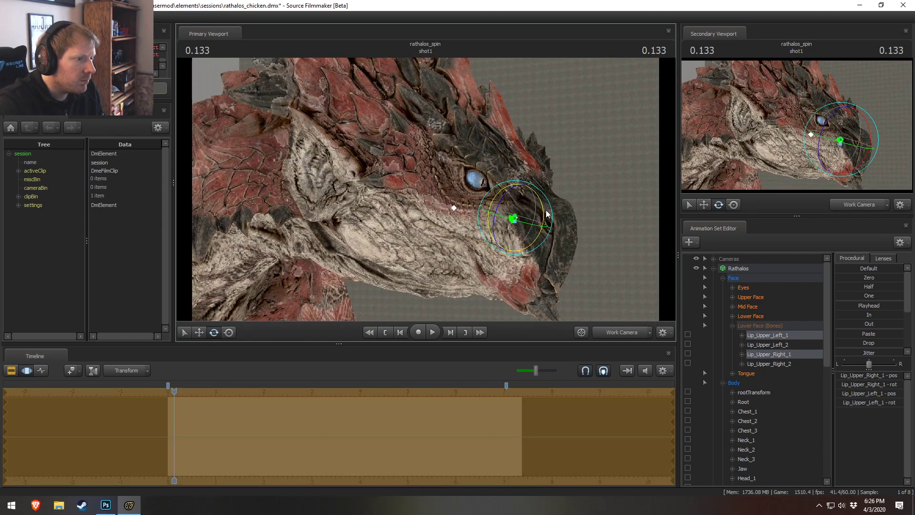
drag(544, 217, 428, 193)
key(w)
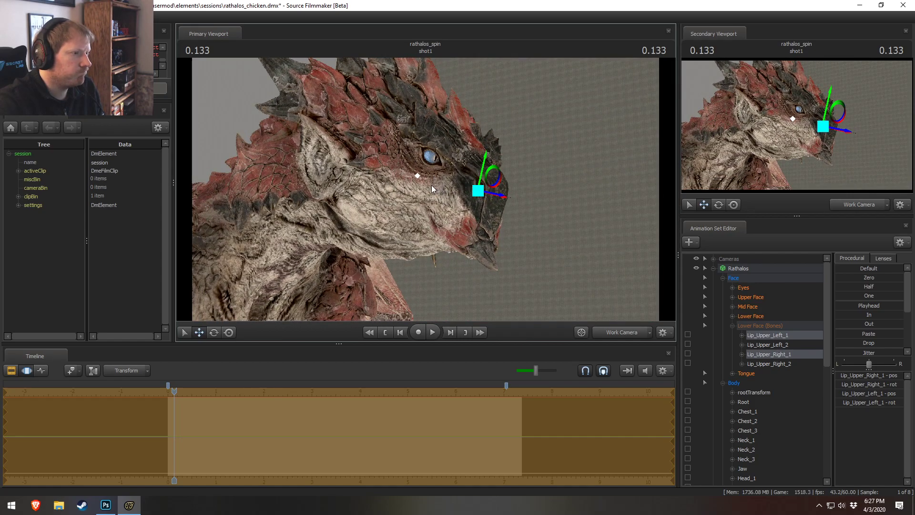
mouse_move(422, 184)
mouse_down()
mouse_move(388, 185)
mouse_move(421, 198)
mouse_up()
- Try to move Rathalos's rig_spine_0 control, and undo the change
key(s)
key(ctrl)
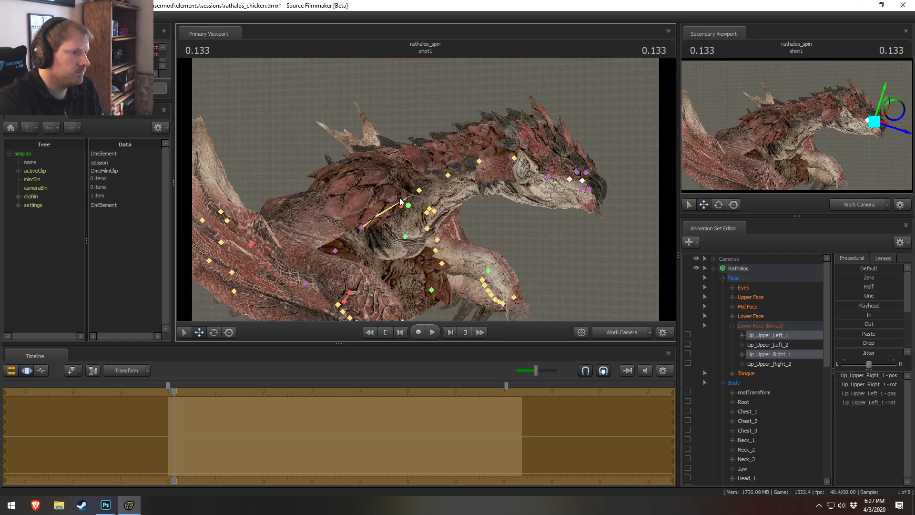
click(364, 228)
drag(411, 250, 431, 188)
drag(369, 197, 361, 178)
key(ctrl+z)
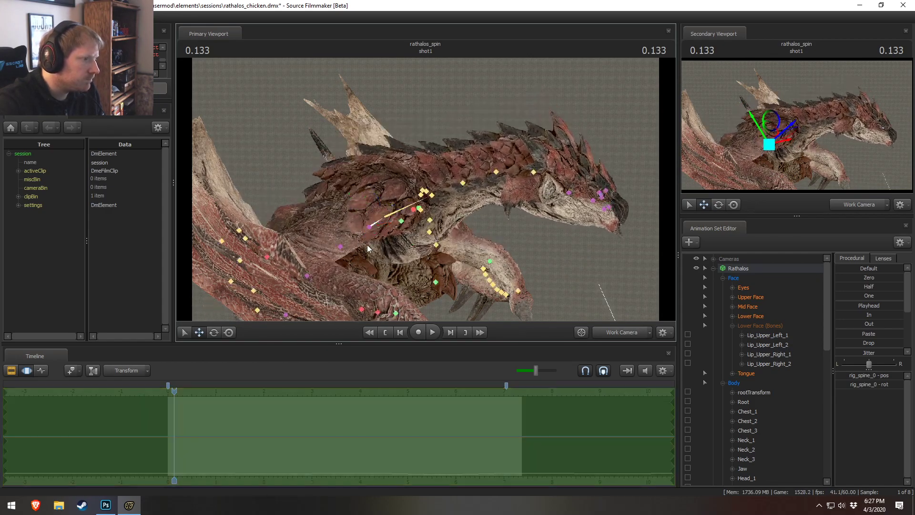
- Reposition Rathalos's rig_pelvis and lower spine controls to raise the torso upright, and undo the last spine change
scroll(749, 314, down, 3)
scroll(752, 381, down, 7)
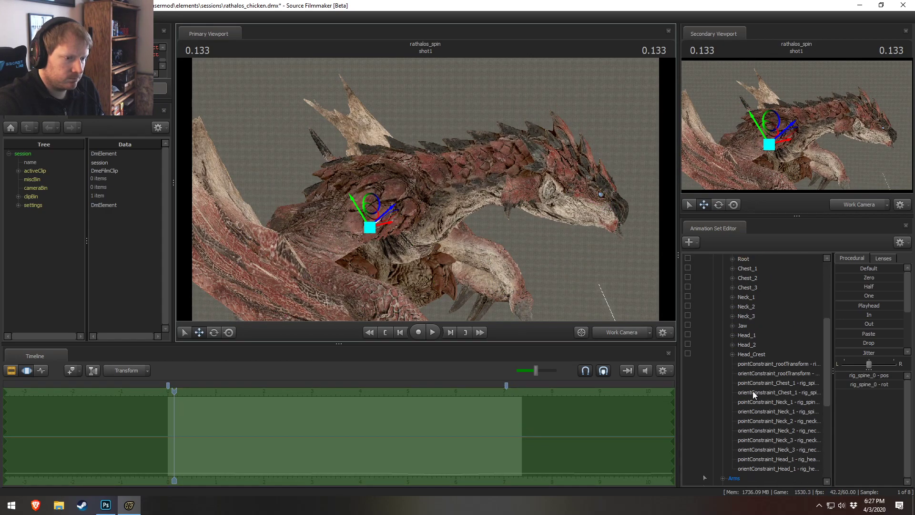
click(758, 411)
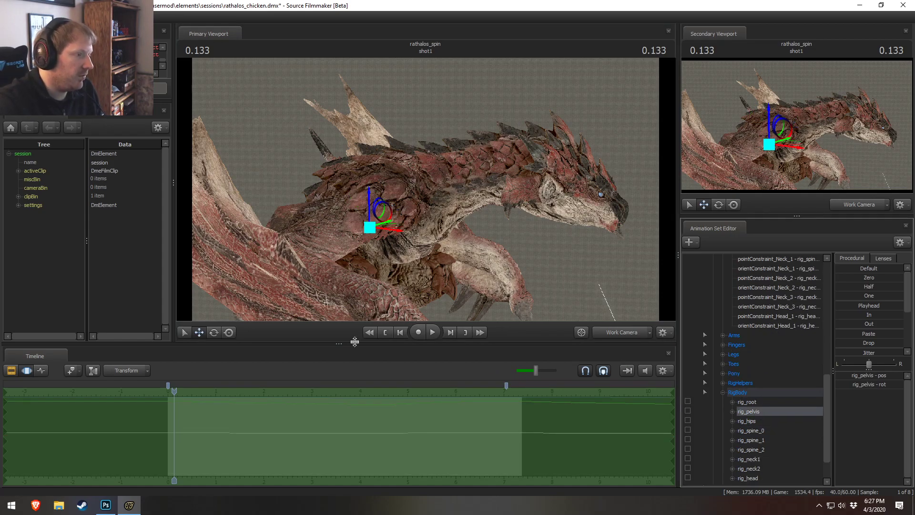
drag(390, 219, 334, 192)
key(e)
ctrl+click(349, 206)
ctrl+click(342, 183)
key(ctrl+z)
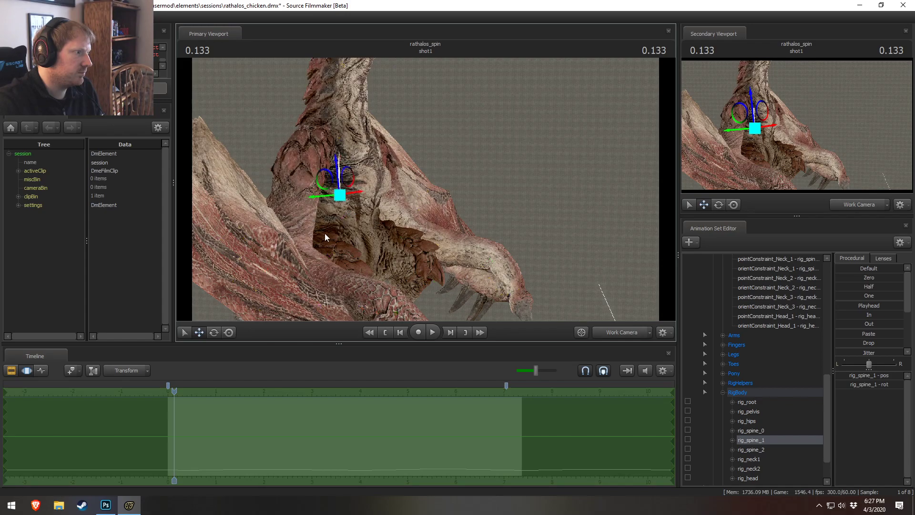
- Rotate Rathalos's rig_spine_0 and rig_spine_1 controls to twist and lean the upper body
alt+drag(413, 239, 379, 232)
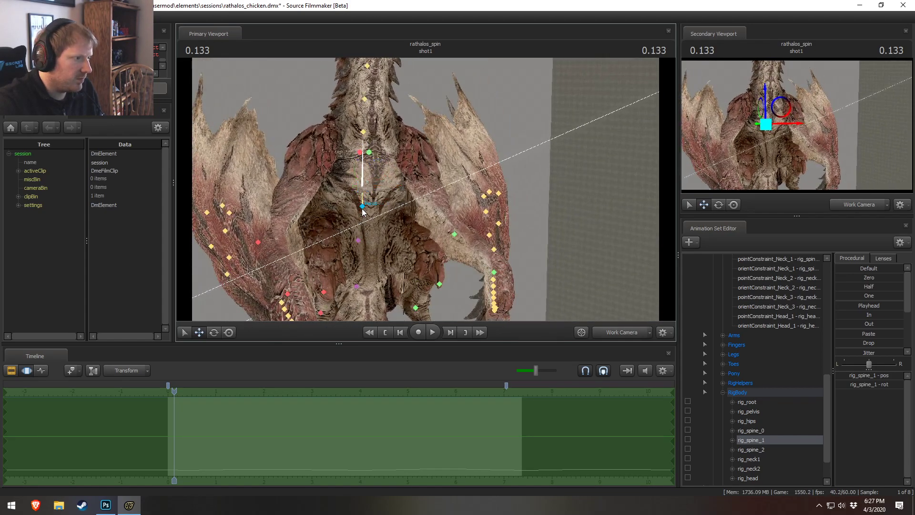
click(748, 412)
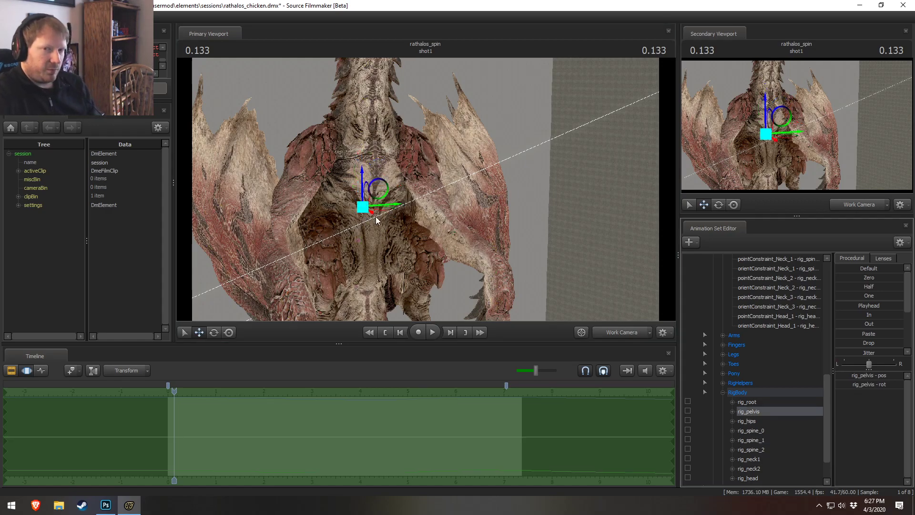
key(ctrl)
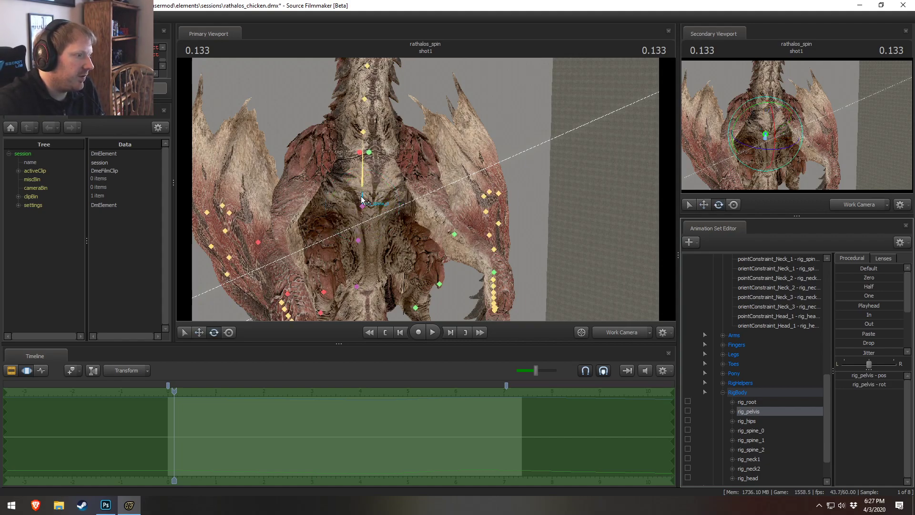
ctrl+click(373, 202)
key(e)
drag(378, 203, 343, 177)
ctrl+click(352, 186)
key(e)
ctrl+click(332, 162)
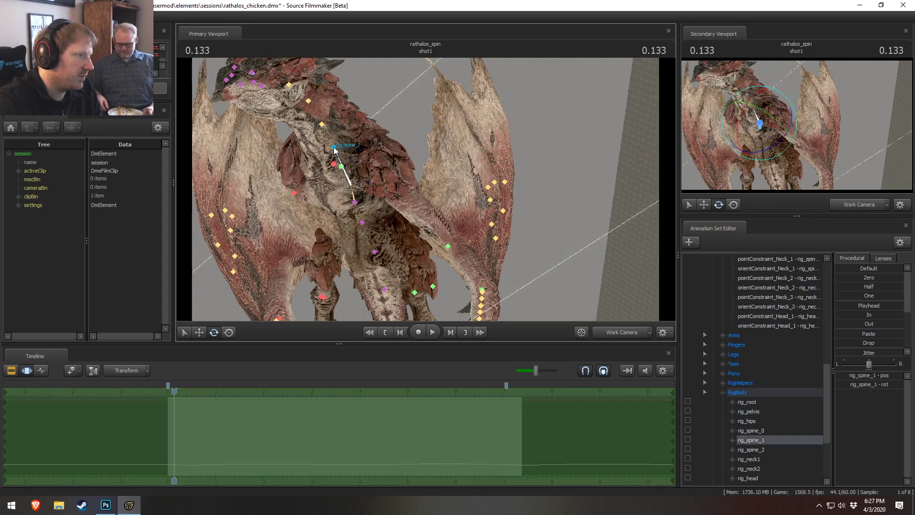
alt+drag(416, 230, 389, 210)
ctrl+click(355, 206)
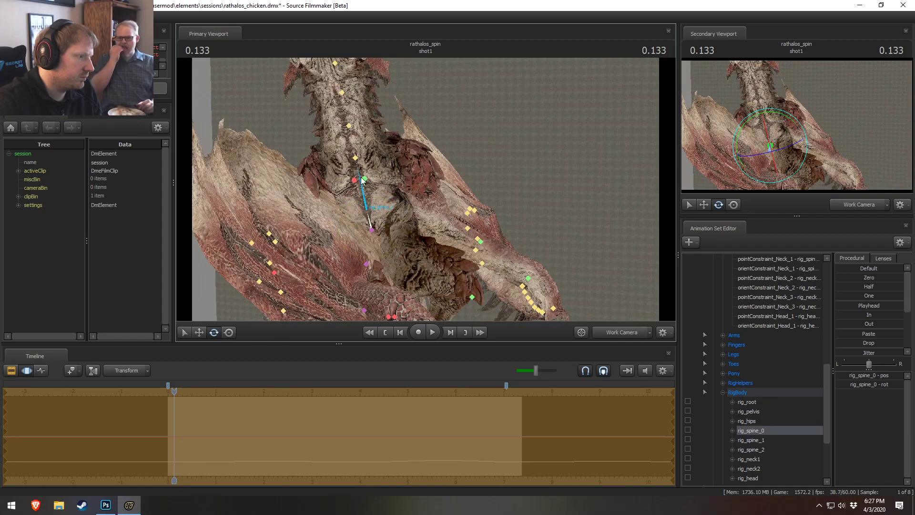
- Rotate Rathalos's rig_spine_2, rig_neck1 and rig_neck2 controls to curve the neck and turn the head forward
ctrl+click(355, 156)
ctrl+click(355, 157)
ctrl+shift+click(347, 125)
alt+drag(348, 125, 359, 110)
ctrl+click(342, 105)
ctrl+click(355, 125)
ctrl+click(341, 104)
ctrl+shift+click(355, 125)
ctrl+click(344, 110)
alt+drag(431, 188, 424, 176)
drag(366, 122, 373, 129)
alt+drag(401, 157, 385, 161)
alt+drag(487, 218, 481, 218)
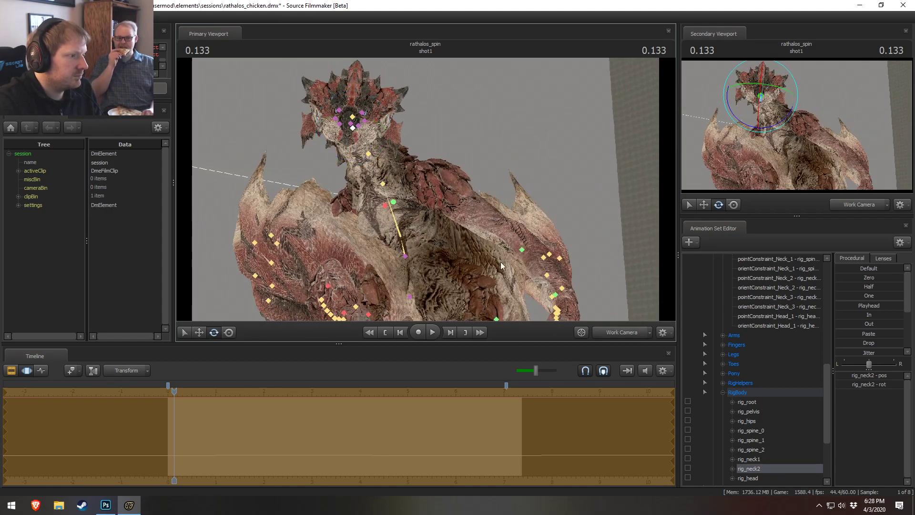
- Move Rathalos's rig_hand_L control inward so the left wing crosses in front of the chest
click(555, 296)
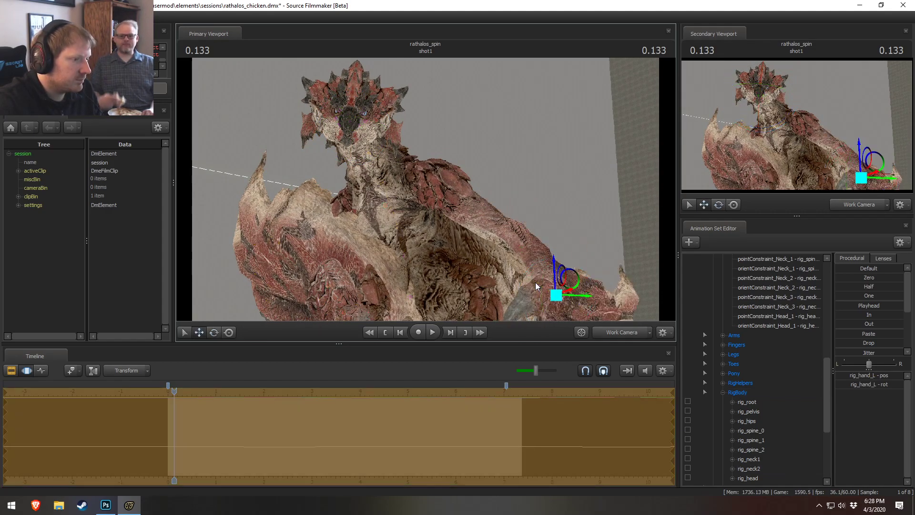
drag(576, 285, 439, 222)
key(e)
key(w)
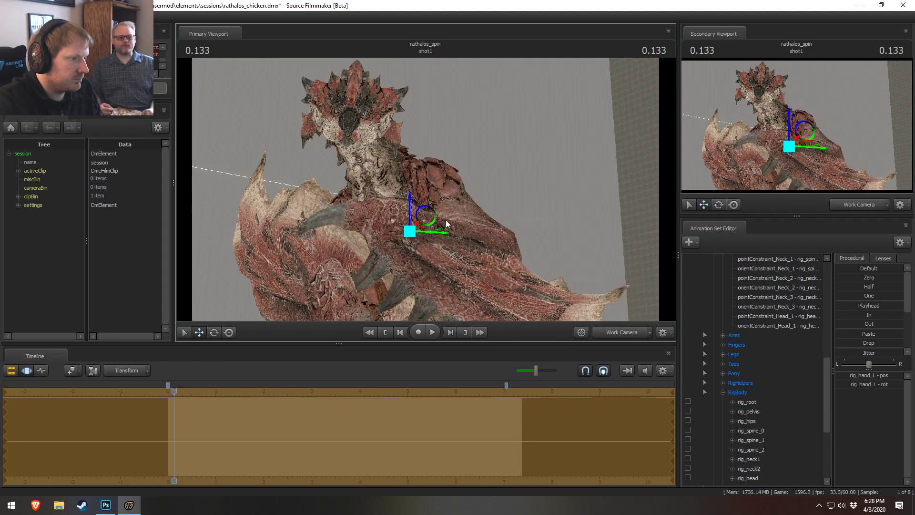
- Move Rathalos's rig_elbow_L control to set the bend of the folded left wing
click(522, 250)
key(e)
key(w)
key(e)
key(w)
drag(523, 249, 531, 226)
alt+drag(428, 193, 414, 265)
drag(516, 164, 534, 198)
mouse_move(425, 189)
alt+mouse_down()
mouse_move(420, 162)
mouse_move(383, 124)
mouse_move(425, 188)
alt+mouse_up()
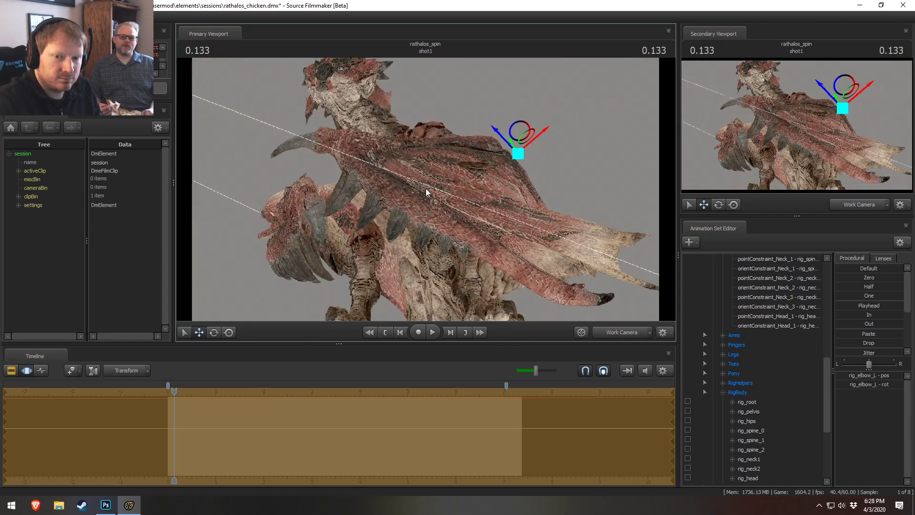
- Adjust Rathalos's lower spine around rig_spine_0, undoing one unwanted change
alt+drag(382, 210, 368, 190)
ctrl+click(379, 169)
key(e)
key(ctrl+z)
ctrl+click(380, 185)
alt+drag(459, 176, 441, 154)
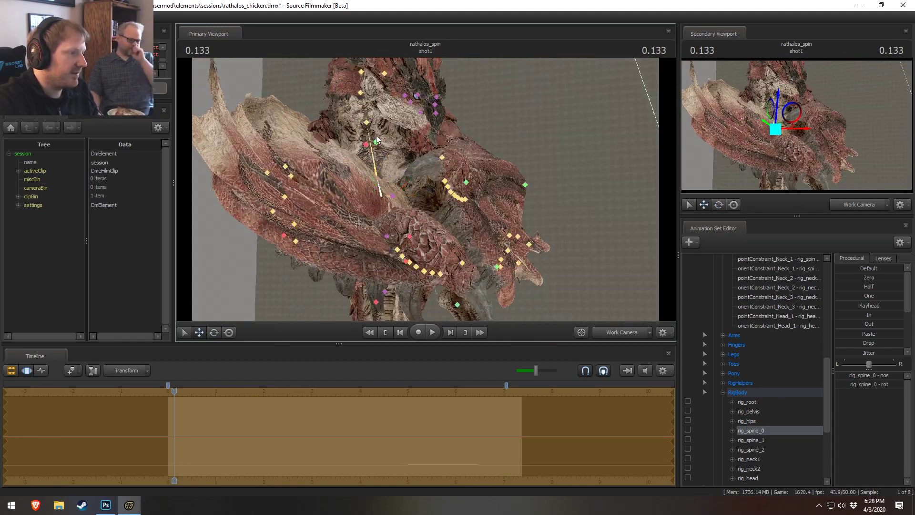
- Rotate Rathalos's rig_spine_2, rig_neck1 and rig_head controls to re-aim the head over the folded wing
click(366, 122)
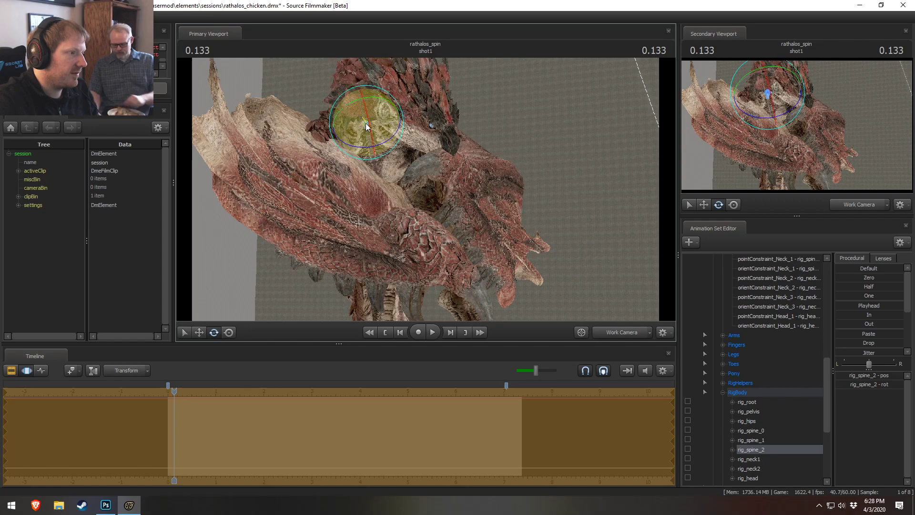
key(ctrl)
click(363, 96)
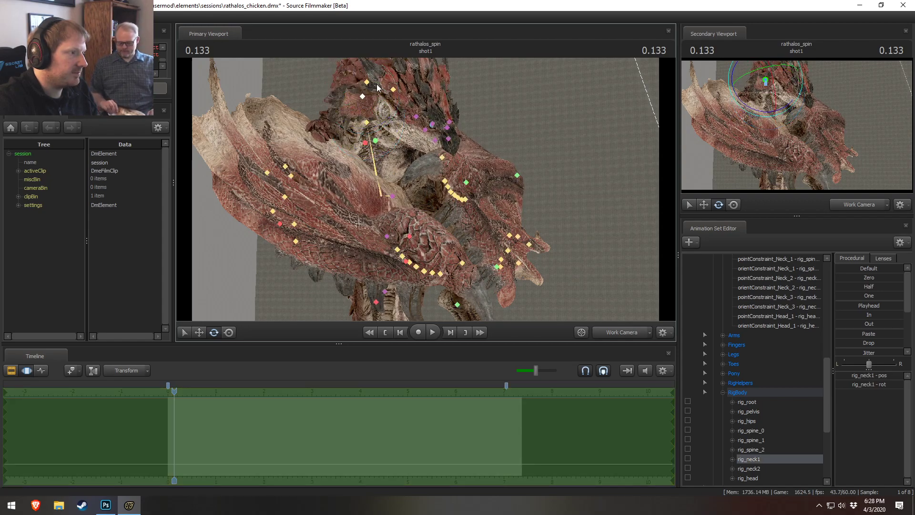
ctrl+click(393, 90)
drag(404, 95, 417, 87)
alt+drag(417, 88, 286, 90)
alt+drag(425, 189, 436, 189)
drag(419, 79, 381, 79)
alt+drag(403, 129, 432, 198)
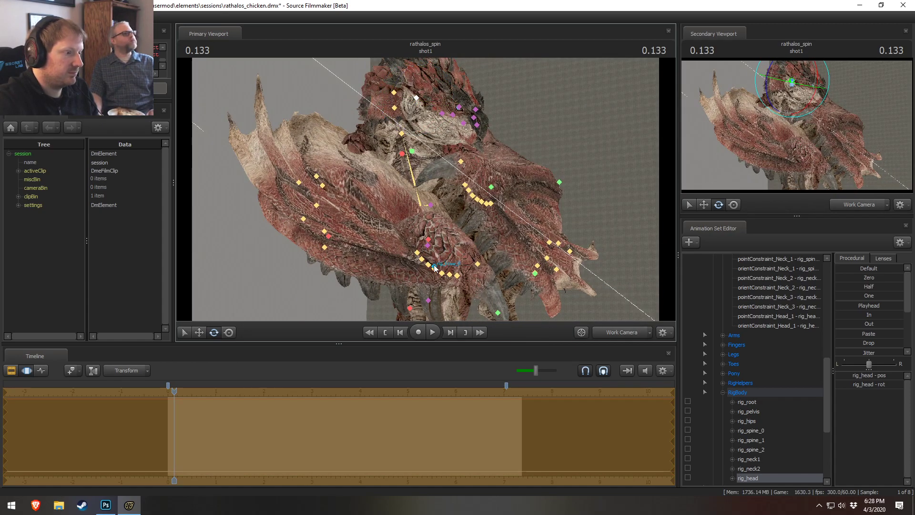
- Move and rotate Rathalos's rig_hand_R control to bring the right wing in front of the body
click(434, 267)
ctrl+click(427, 240)
alt+drag(428, 241, 434, 134)
key(w)
key(e)
key(w)
alt+drag(434, 133, 423, 190)
- Move Rathalos's rig_elbow_R control to set the bend of the right wing
ctrl+click(350, 120)
ctrl+click(323, 81)
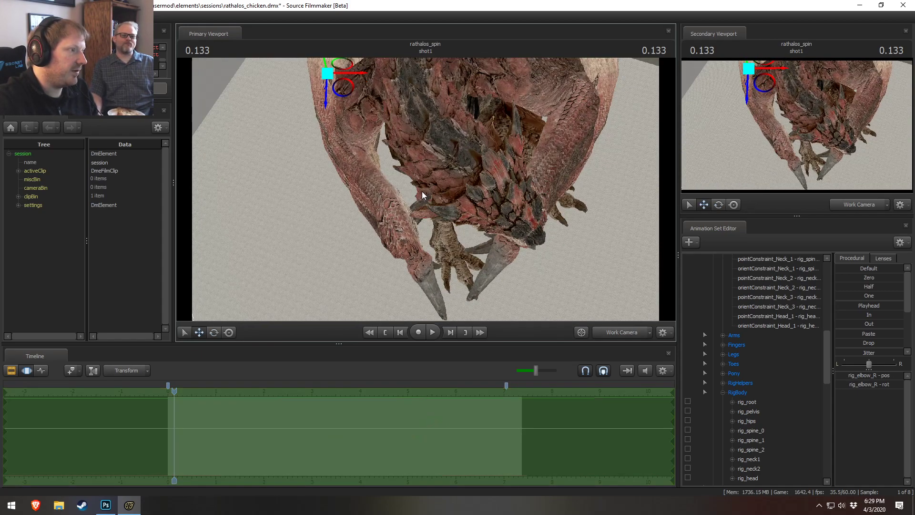
drag(337, 86, 334, 107)
alt+drag(425, 189, 413, 200)
- Rotate Rathalos's rig_hand_R control to change the angle of the right wing claw
click(388, 162)
key(e)
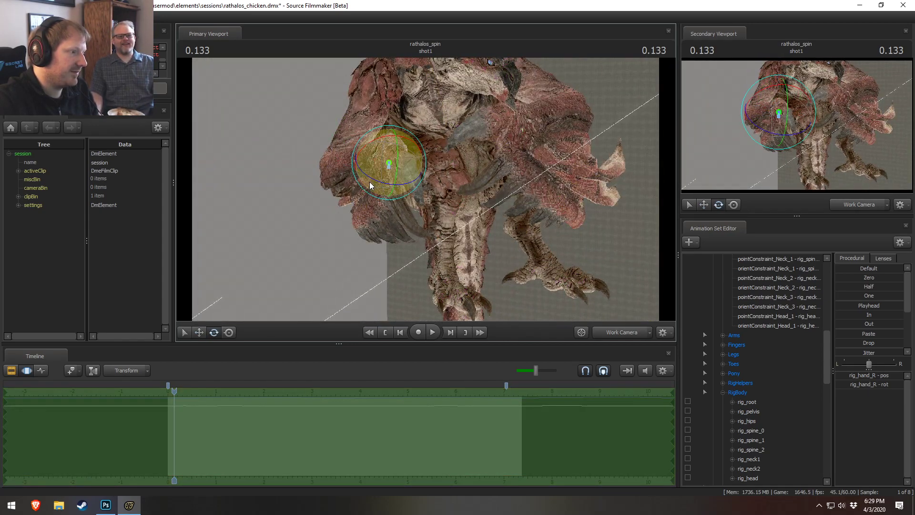
drag(376, 189, 381, 216)
ctrl+click(426, 218)
key(w)
key(e)
alt+drag(382, 217, 298, 134)
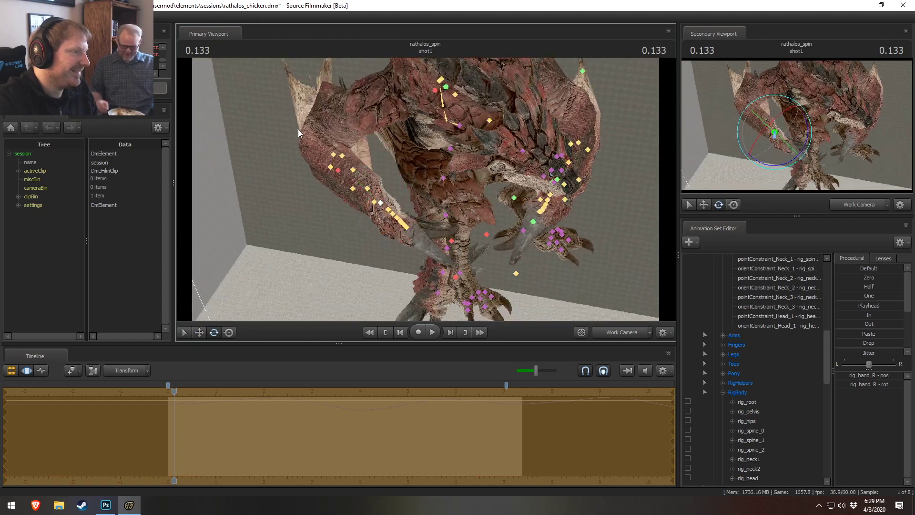
- Adjust the elbow area of Rathalos's right wing to refine the crossed-arm pose
ctrl+click(338, 172)
drag(353, 162, 421, 186)
ctrl+click(383, 183)
- Try to move Rathalos's rig_collar_L control
ctrl+click(414, 155)
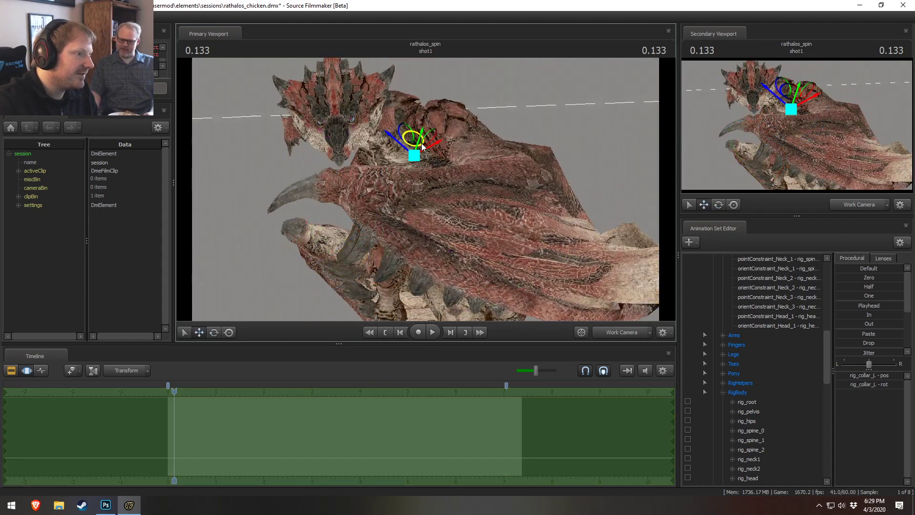
drag(416, 151, 433, 179)
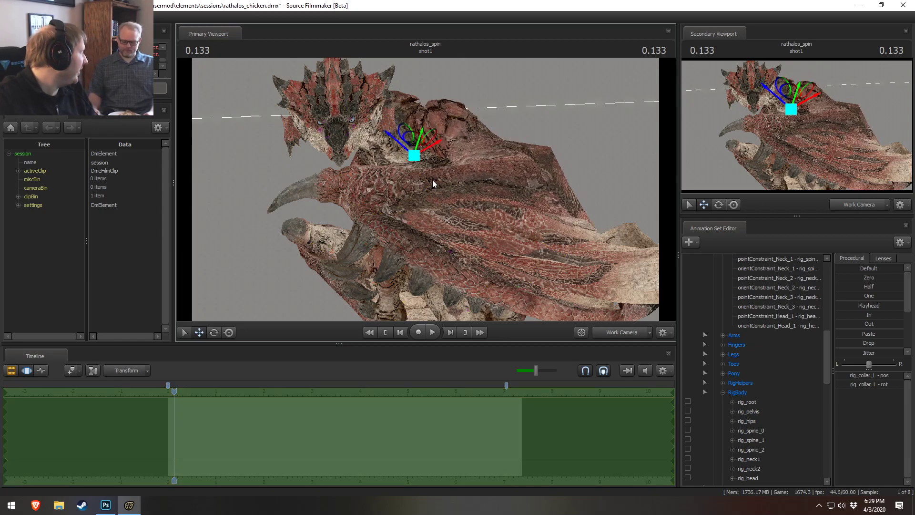
key(e)
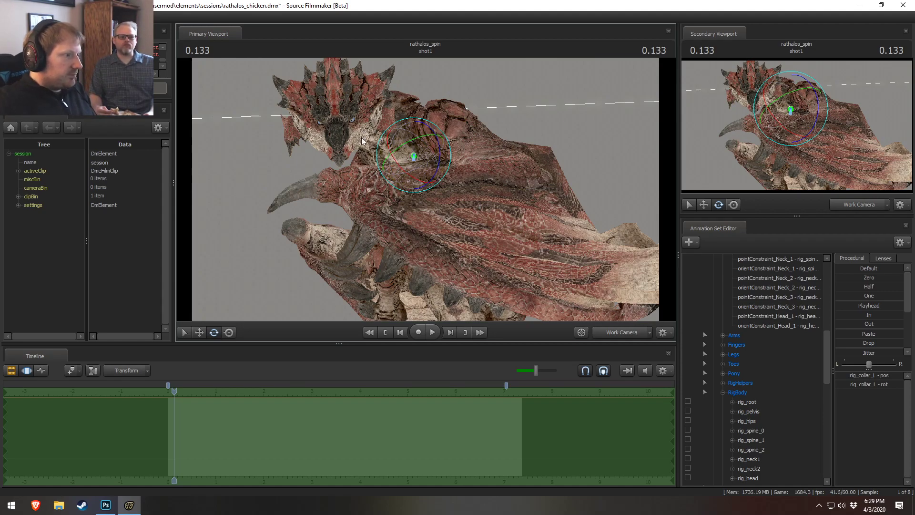
- Rotate Rathalos's rig_hand_L control slightly to refine the left wing claw
key(ctrl)
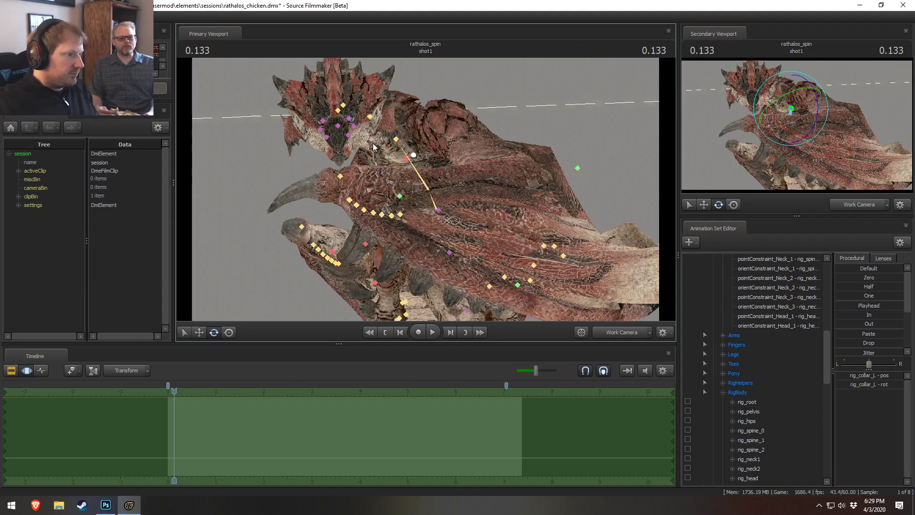
ctrl+click(400, 196)
mouse_move(426, 187)
mouse_down()
mouse_move(439, 181)
mouse_move(419, 196)
mouse_up()
- Rotate Rathalos's rig_neck1 and rig_head controls so the face points toward the camera, and check the pose without bone markers
key(ctrl)
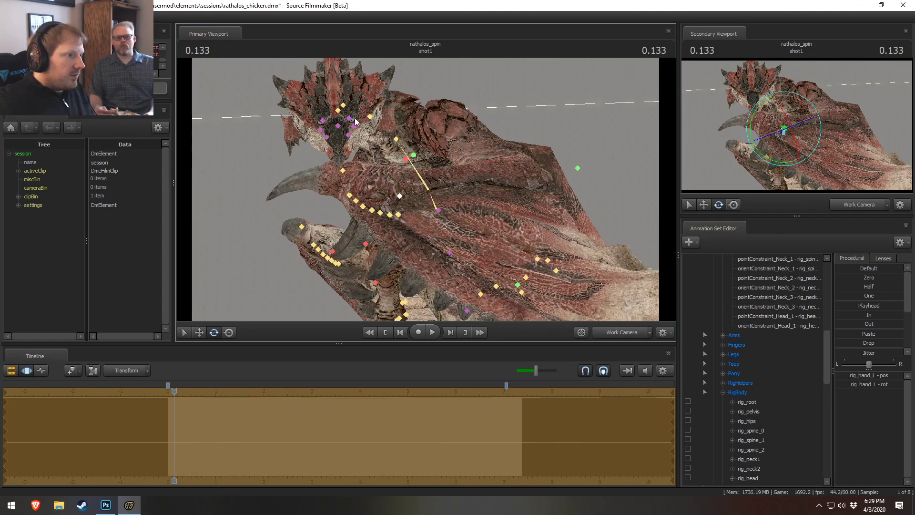
ctrl+click(369, 117)
mouse_move(369, 117)
mouse_down()
mouse_move(366, 90)
mouse_move(373, 116)
mouse_move(353, 117)
mouse_up()
key(ctrl)
ctrl+click(350, 102)
drag(426, 189, 450, 153)
key(w)
key(F2)
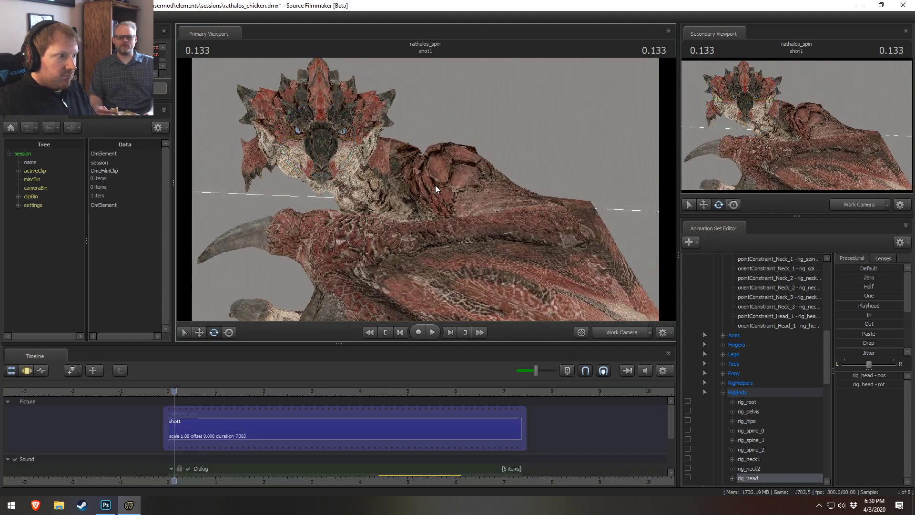
drag(449, 184, 425, 189)
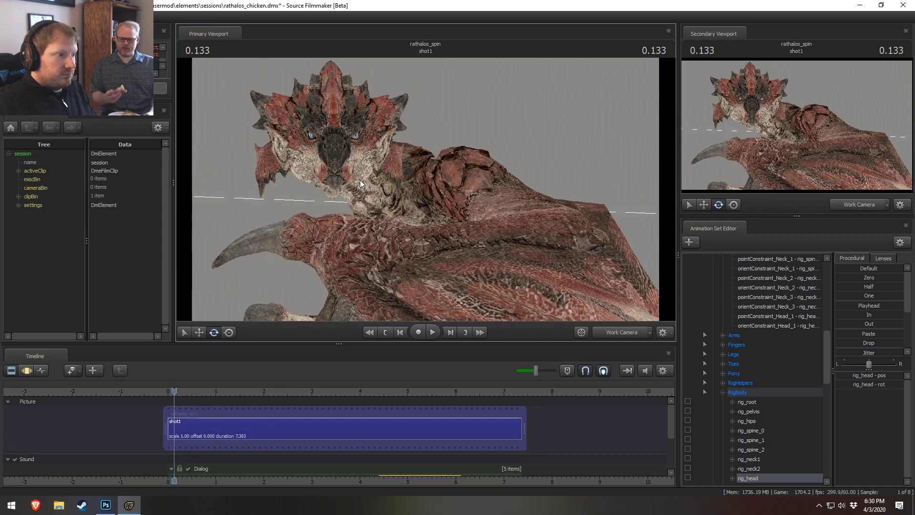
- Rotate Rathalos's rig_neck1 control to tilt the neck and head
key(F3)
ctrl+click(404, 203)
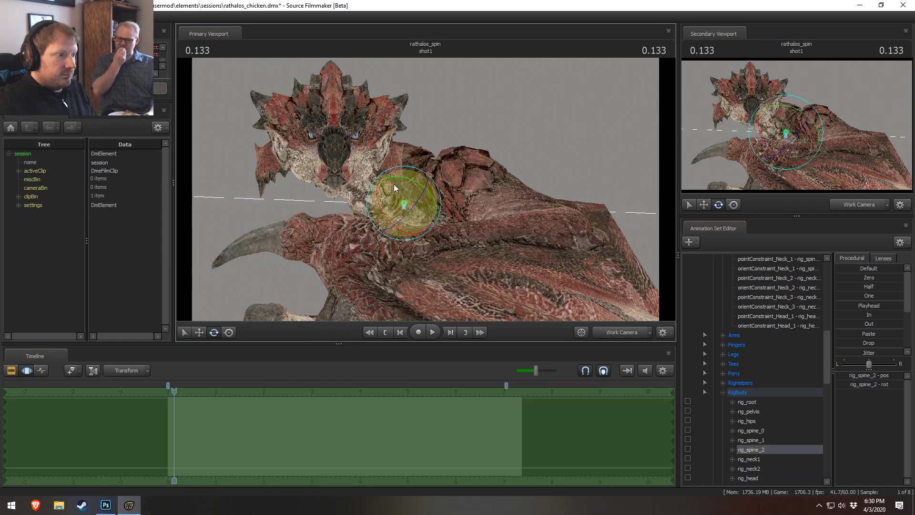
ctrl+click(370, 174)
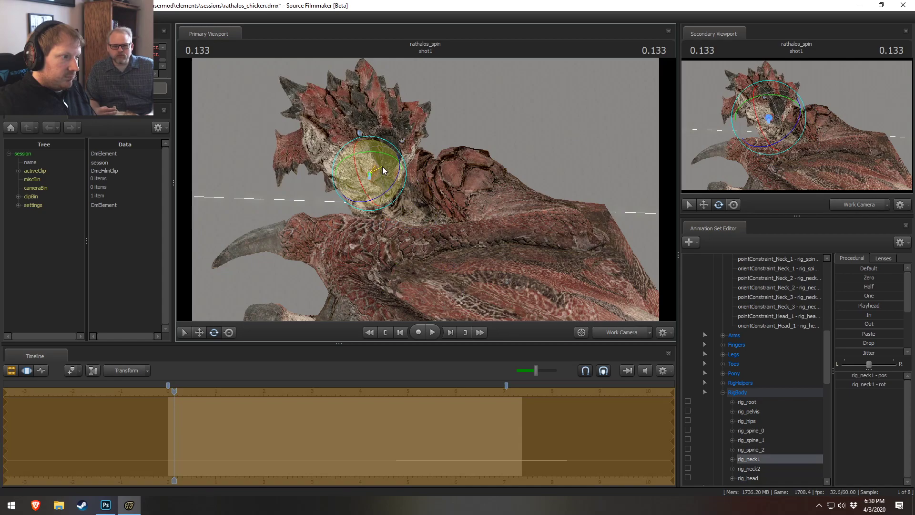
drag(376, 166, 377, 167)
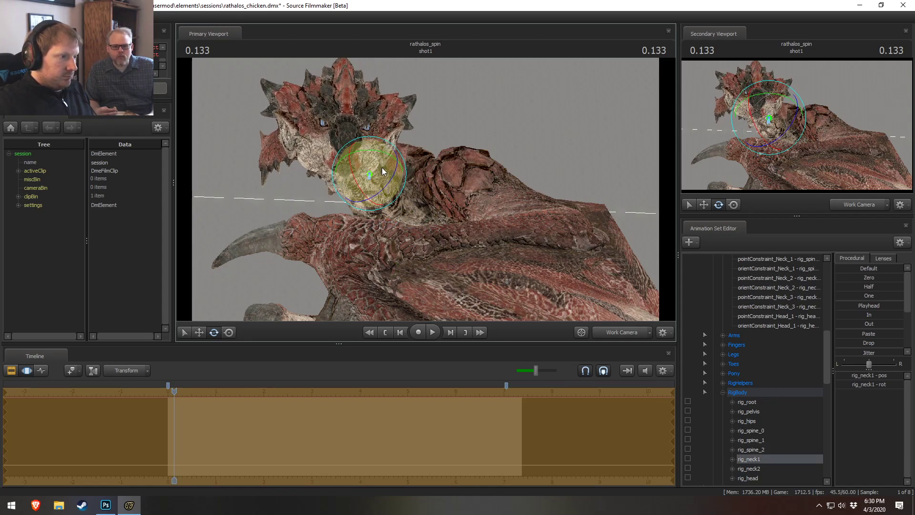
- Move Rathalos's rig_hand_L control farther across the body and rotate it to raise the claw
key(ctrl)
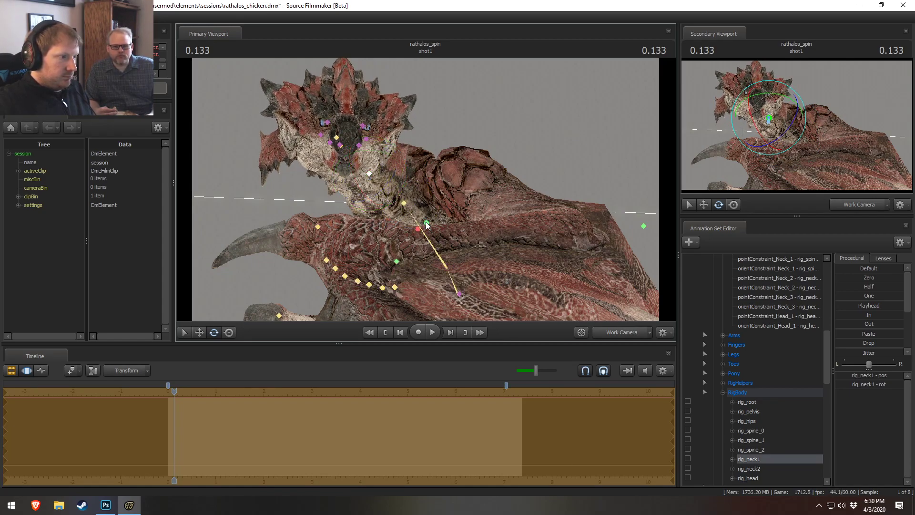
ctrl+click(396, 263)
key(w)
drag(413, 244, 367, 236)
key(e)
drag(383, 265, 377, 244)
- Refine the rotation of Rathalos's rig_neck1 and rig_head controls to finish the head's tilt
key(ctrl)
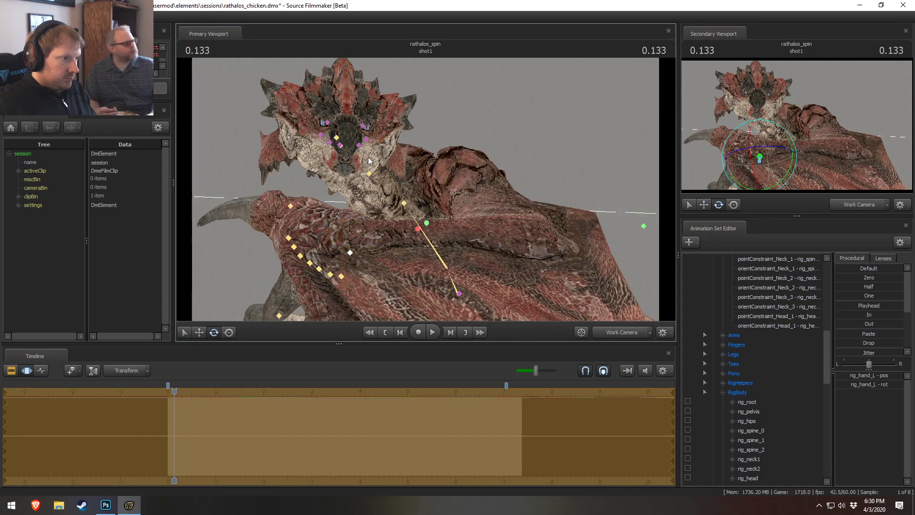
ctrl+click(403, 202)
ctrl+click(369, 174)
drag(374, 178, 364, 153)
ctrl+click(339, 139)
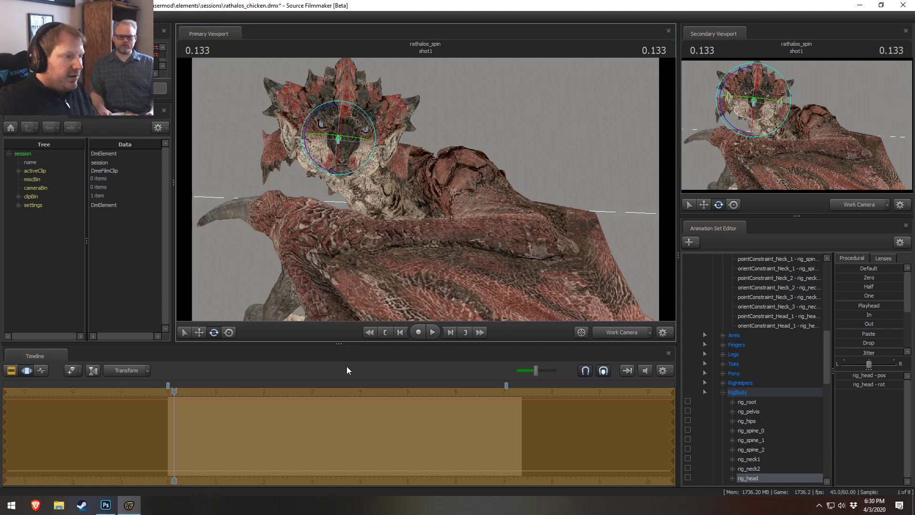
- Select Rathalos's Eye_R and Eye_L controls, rotate both eyes to adjust the gaze, and check the result without gizmos
drag(493, 207, 481, 213)
scroll(765, 374, up, 10)
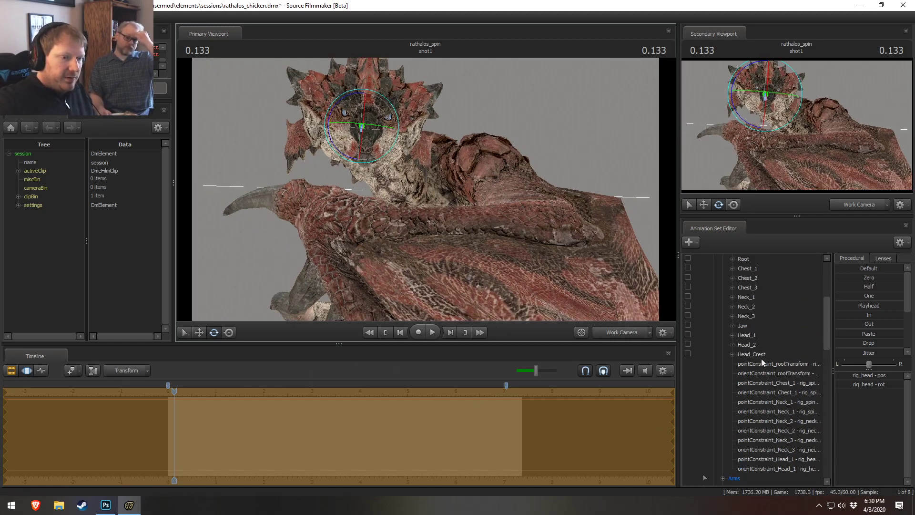
click(753, 297)
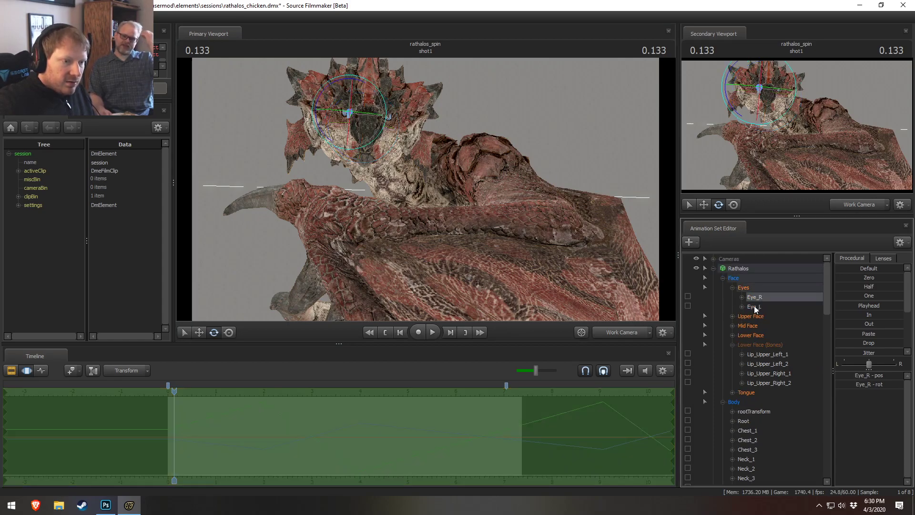
ctrl+click(764, 306)
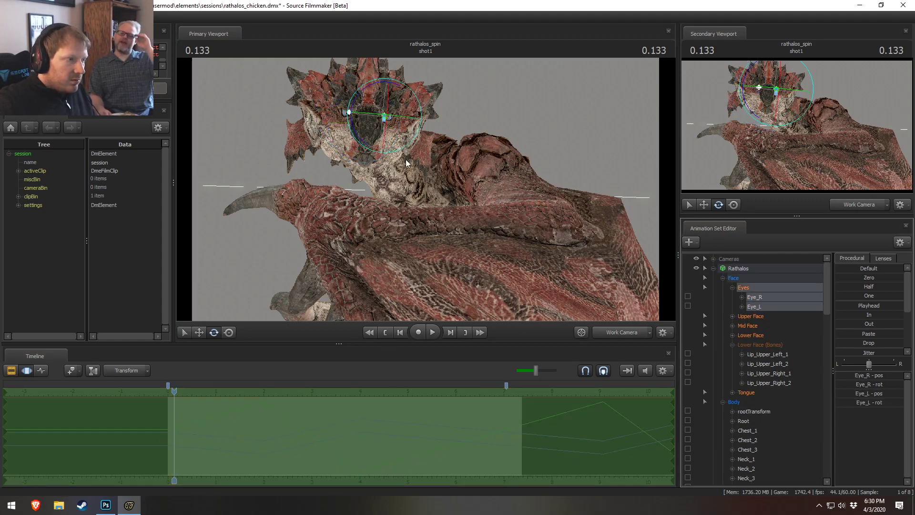
drag(396, 129, 398, 130)
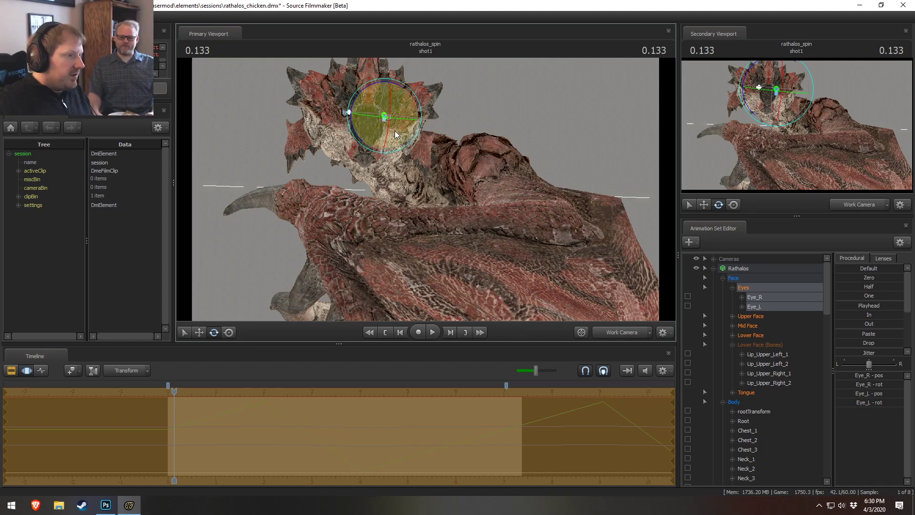
key(F3)
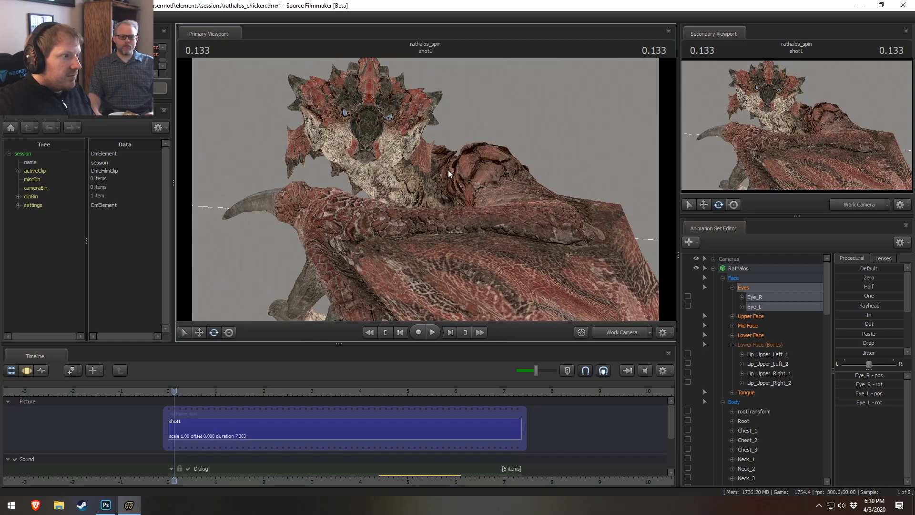
key(F2)
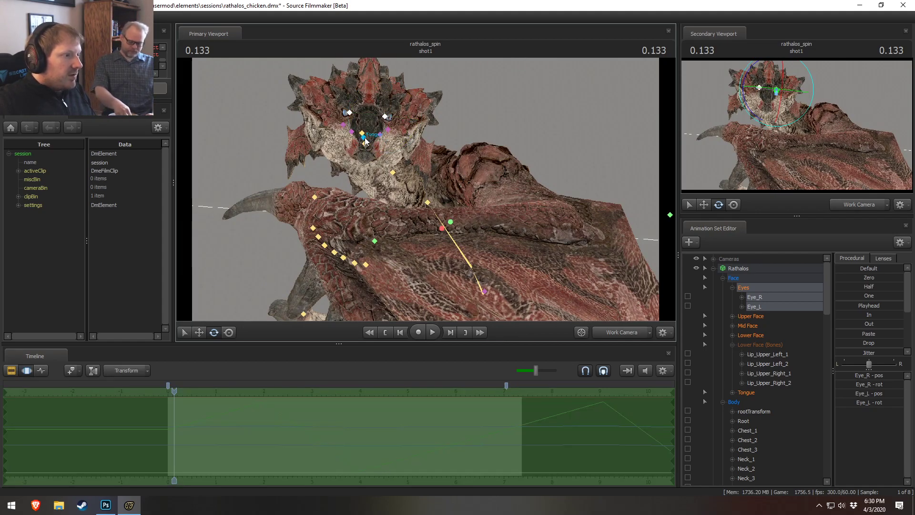
- Rotate Rathalos's Jaw control to adjust the mouth opening and check the face from a new angle
click(733, 345)
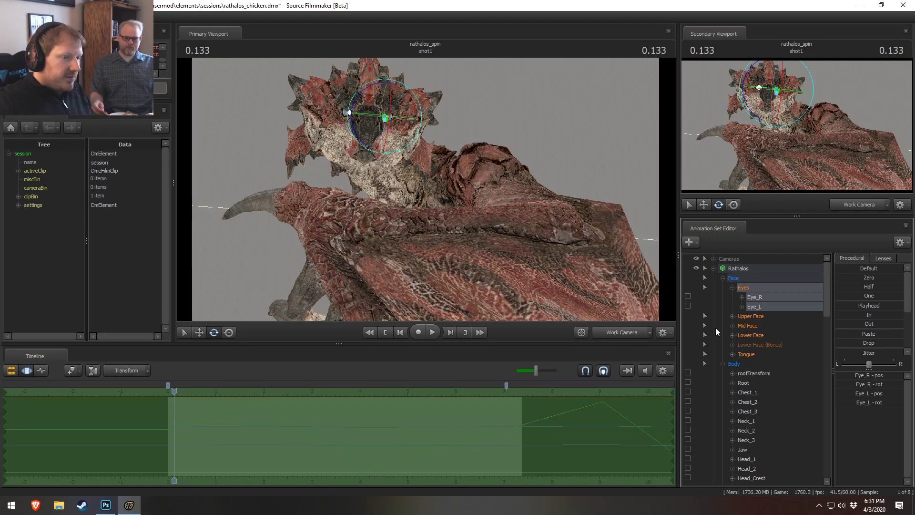
scroll(738, 343, down, 3)
click(743, 364)
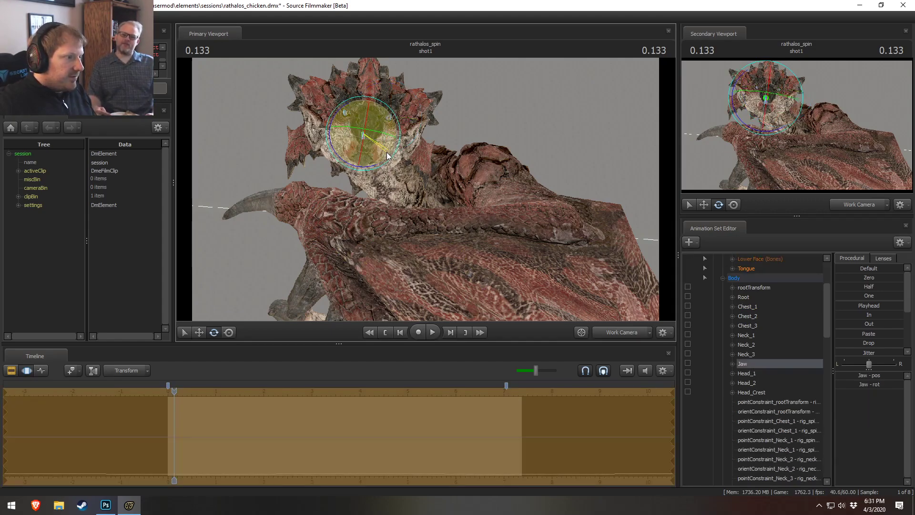
drag(385, 159, 382, 153)
drag(490, 184, 501, 177)
key(s)
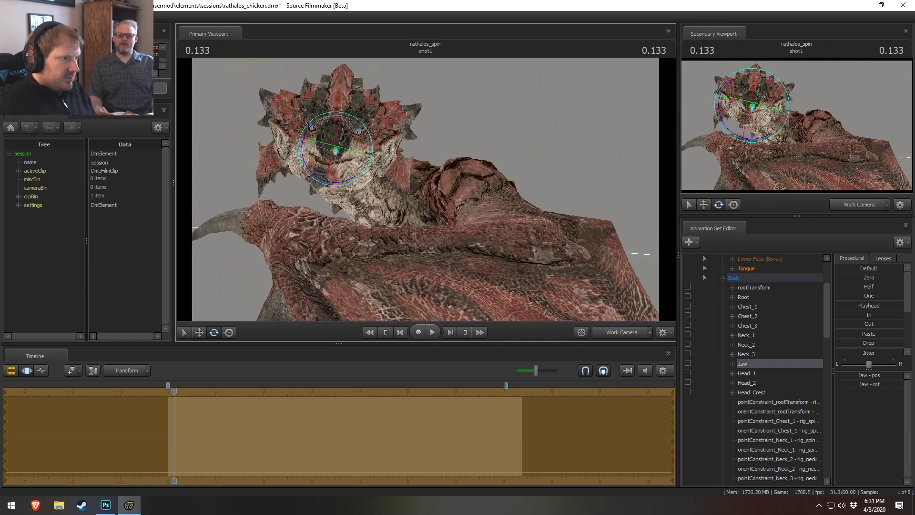
key(F2)
key(F3)
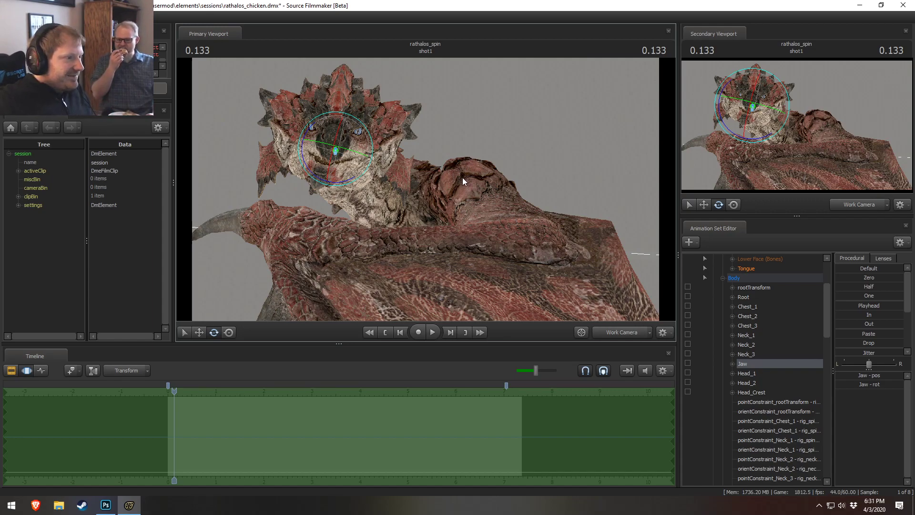
- Rotate Rathalos's rig_head control to adjust the head's tilt and check the pose without bone markers
drag(350, 137, 348, 164)
click(337, 149)
ctrl+click(337, 150)
mouse_move(339, 150)
mouse_down()
mouse_move(350, 136)
mouse_move(348, 158)
mouse_up()
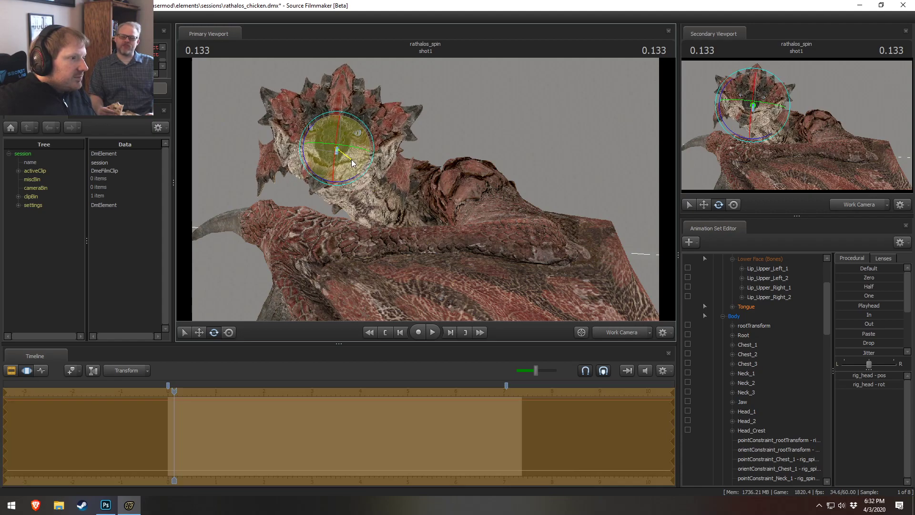
key(F2)
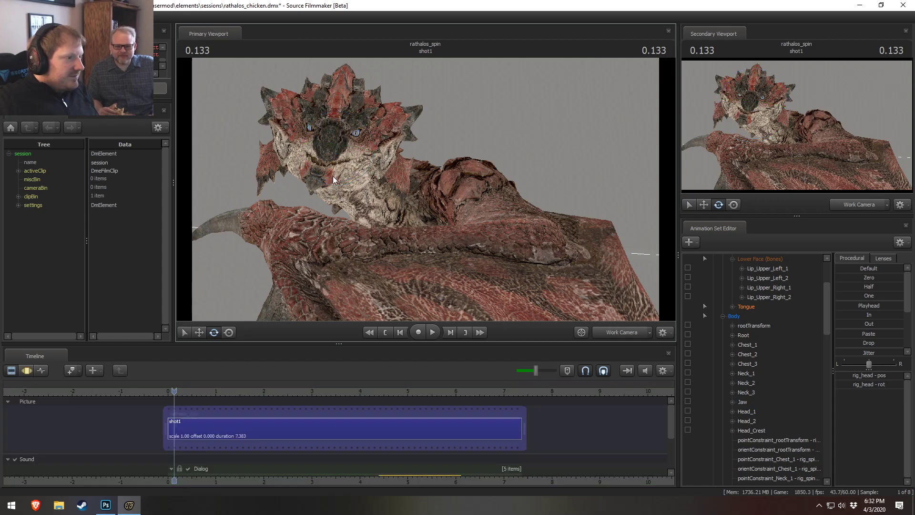
key(F3)
- Readjust the rotation of Rathalos's Jaw control to match the new head tilt
scroll(739, 390, down, 1)
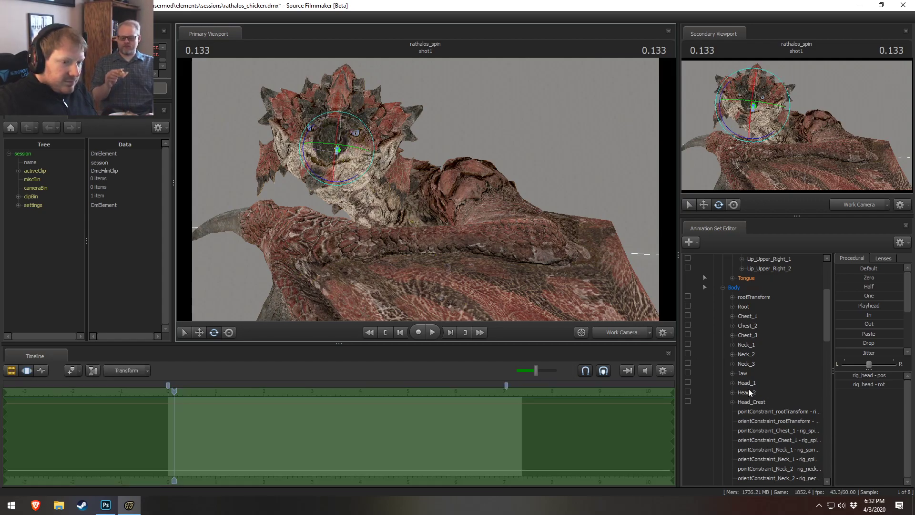
click(742, 374)
mouse_move(353, 176)
mouse_down()
mouse_move(356, 150)
mouse_move(344, 167)
mouse_move(359, 138)
mouse_move(349, 165)
mouse_move(370, 160)
mouse_move(348, 161)
mouse_up()
key(F2)
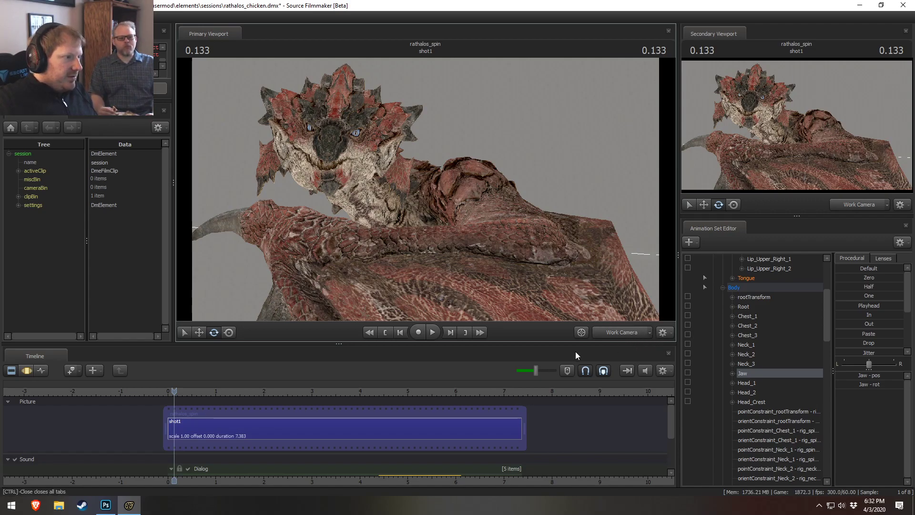
- Look through camera1 in the primary viewport and reposition it to frame Rathalos's head and crossed wings with empty space beside them
scroll(762, 293, up, 4)
click(713, 258)
drag(743, 268, 393, 247)
key(F3)
key(w)
key(d)
key(a)
key(x)
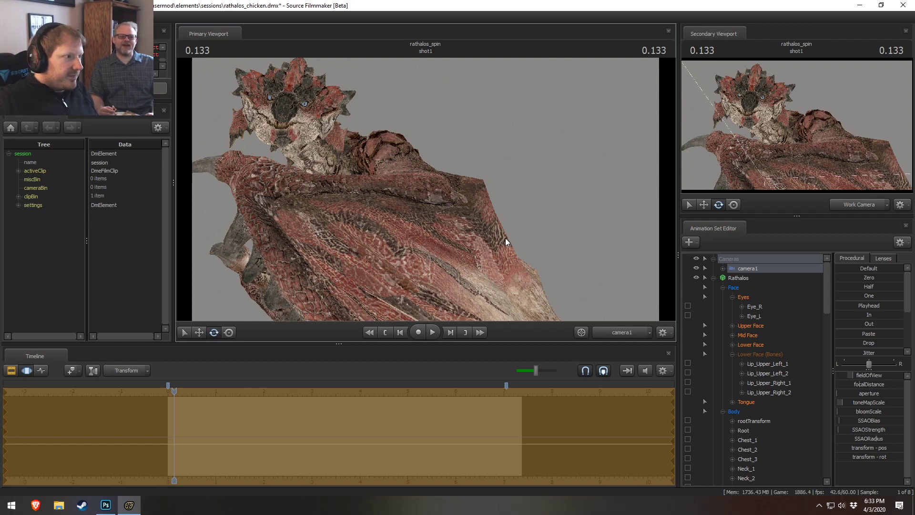
drag(494, 229, 481, 222)
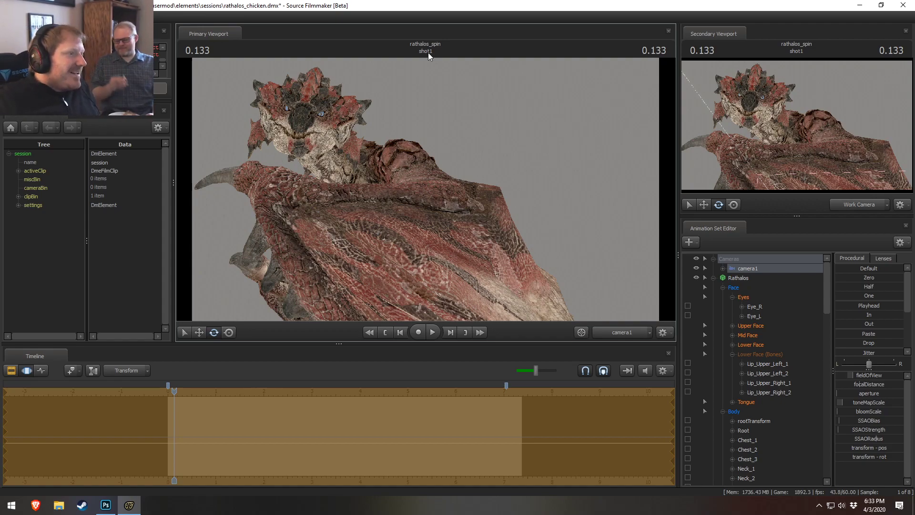
- Enlarge the timeline, move the dialog sound clip near the start of shot1, and play it back
key(F2)
click(376, 393)
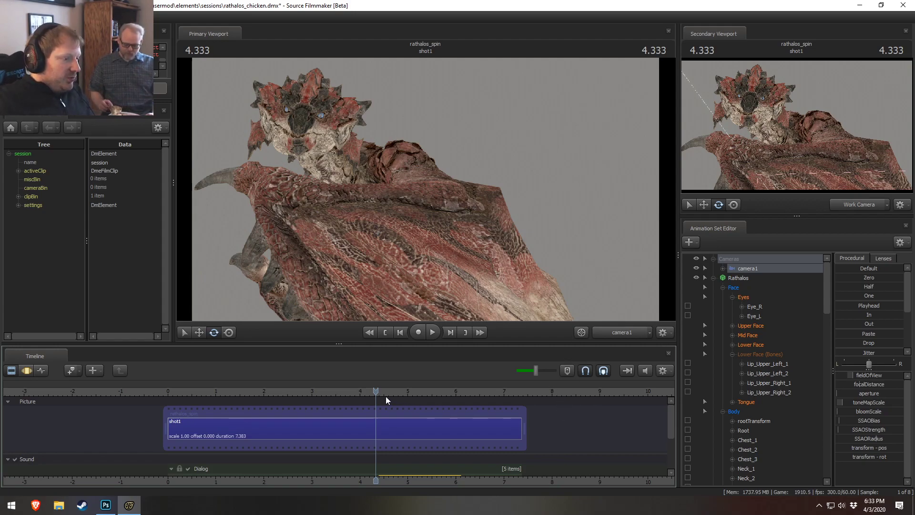
drag(379, 392, 379, 392)
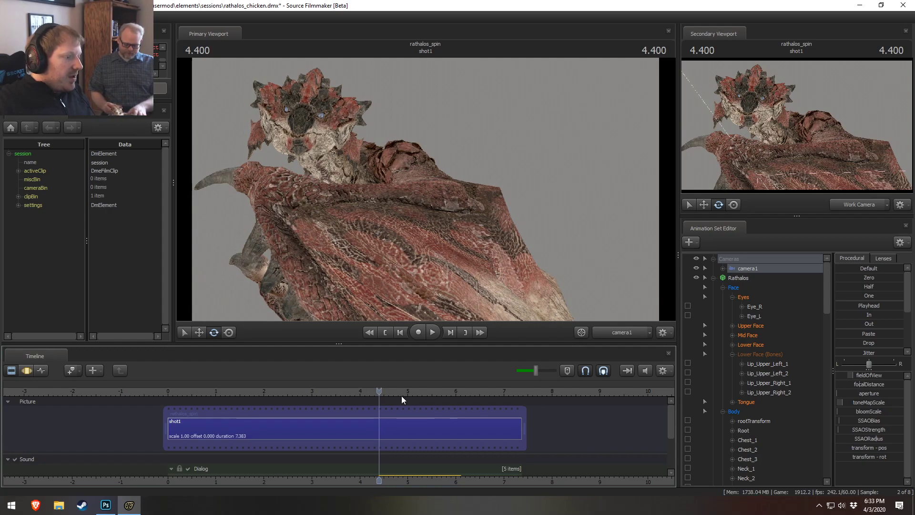
scroll(403, 462, down, 2)
drag(463, 344, 460, 256)
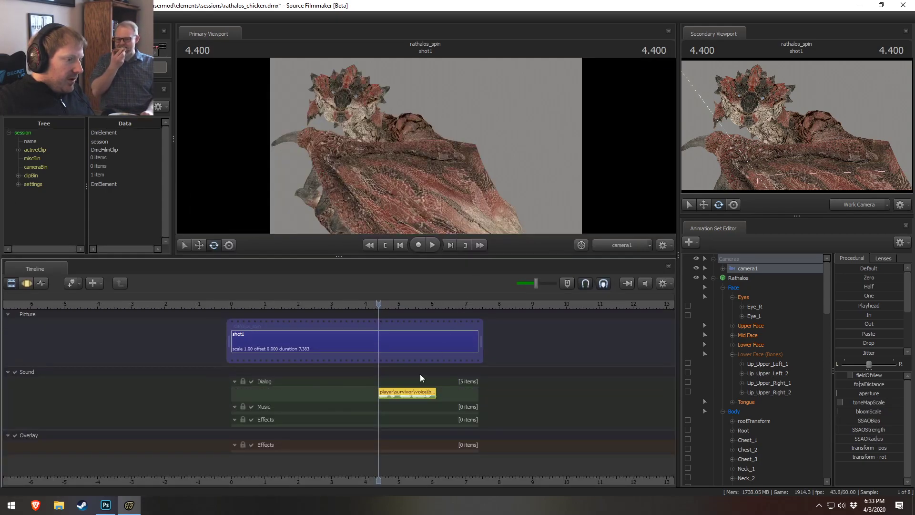
drag(393, 392, 269, 392)
click(237, 305)
key(space)
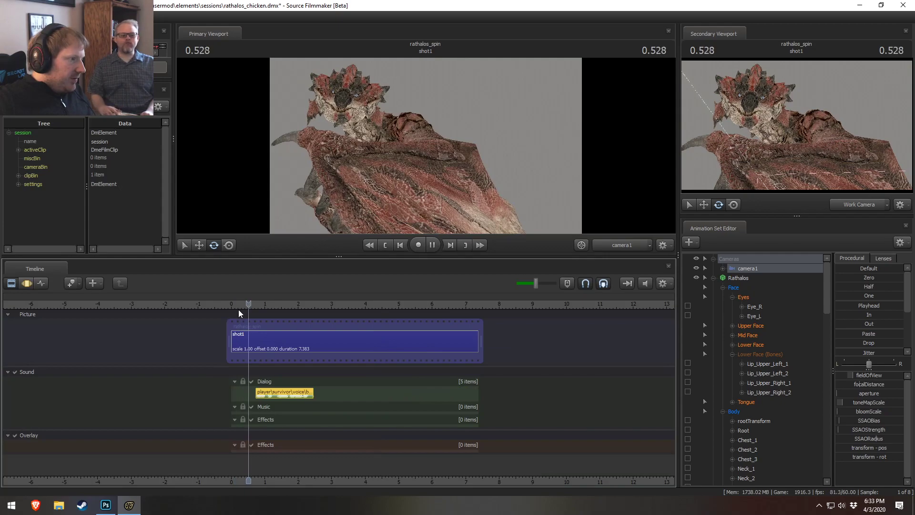
key(space)
- Shift the dialog clip slightly earlier in shot1 and play the sequence to check its timing
drag(272, 376, 205, 376)
click(233, 305)
key(space)
key(space)
drag(281, 394, 276, 393)
key(space)
key(space)
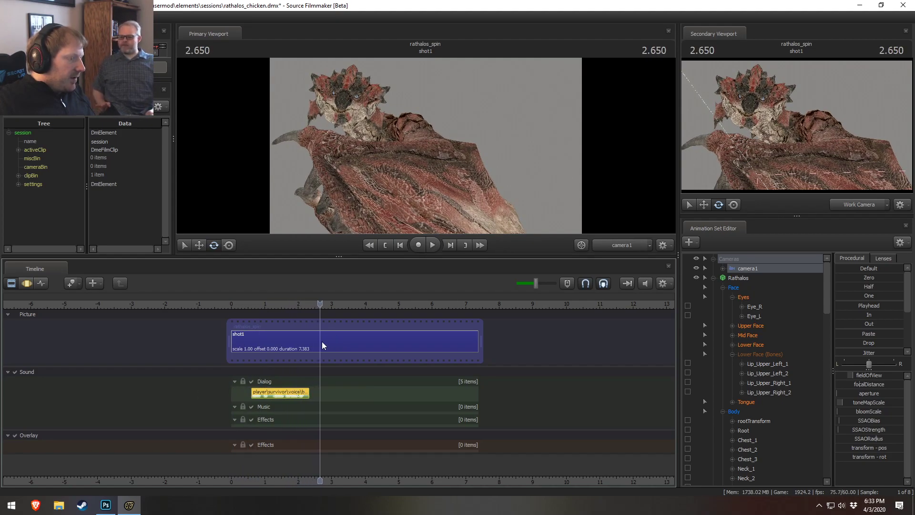
- Play the end of the dialog line and split shot1 at 2.766 seconds
click(285, 305)
key(space)
key(space)
click(325, 346)
key(b)
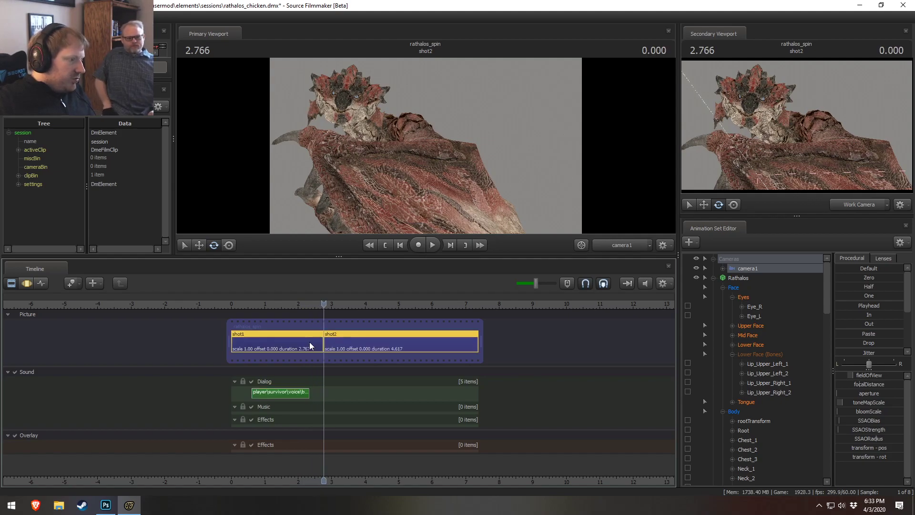
click(310, 344)
click(273, 302)
click(715, 281)
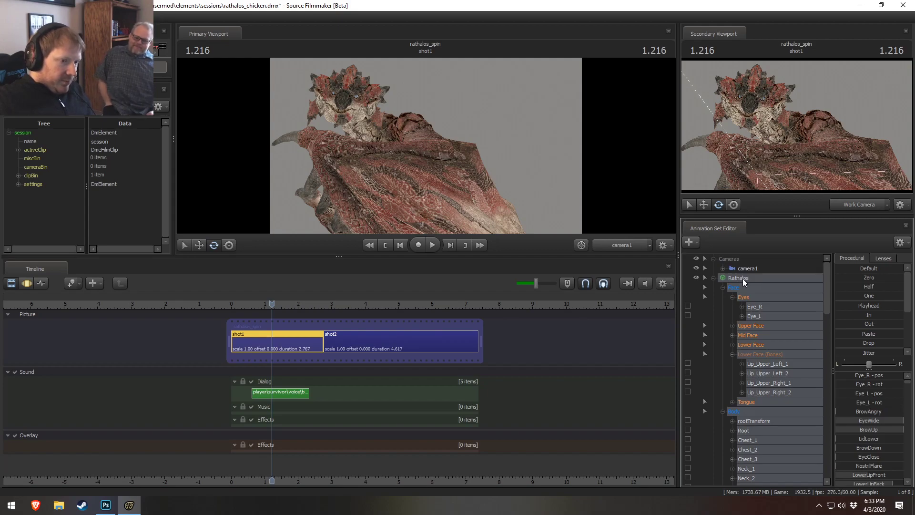
- Extend the end of the parent film sequence beyond shot2 to 9 seconds
click(384, 337)
drag(330, 307, 442, 319)
drag(481, 354, 556, 337)
mouse_move(535, 307)
mouse_down()
mouse_move(549, 305)
mouse_move(532, 301)
mouse_up()
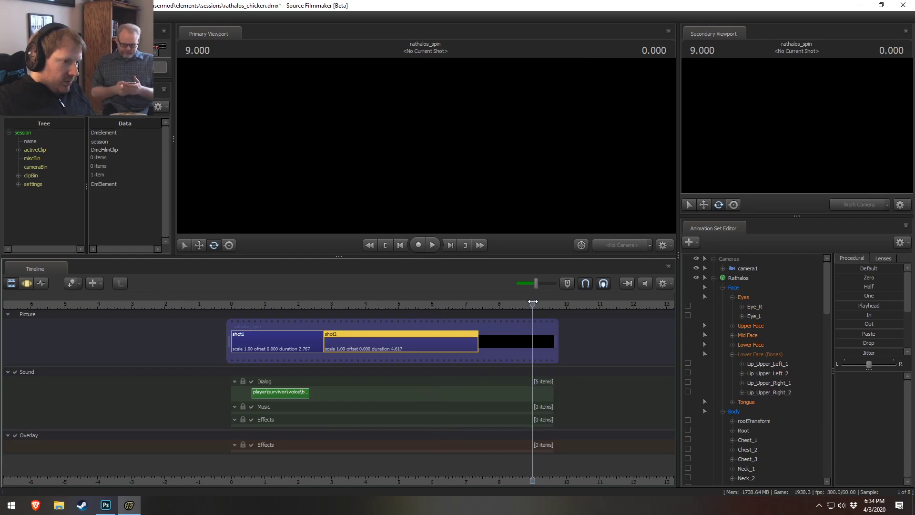
scroll(548, 334, up, 3)
drag(536, 341, 533, 341)
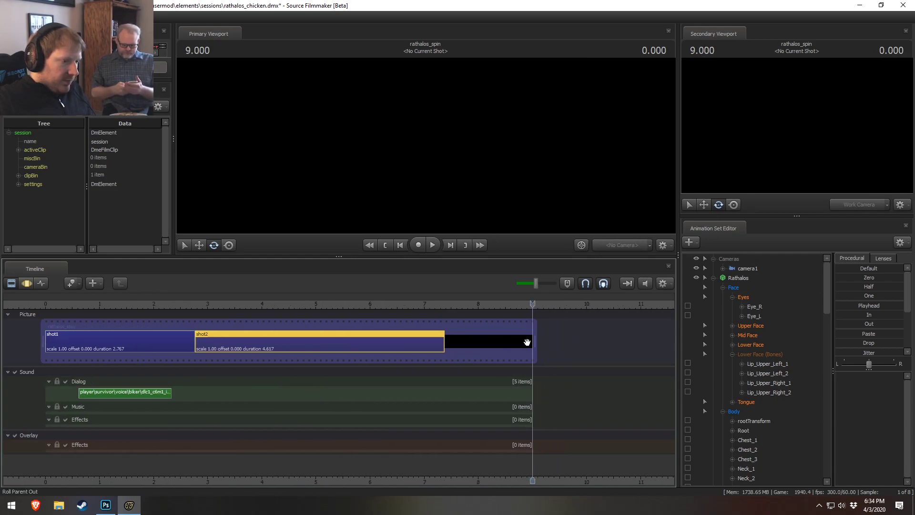
- Extend the film sequence and shot2 to 10 seconds, and split shot2 at 7.950 seconds
drag(441, 342, 597, 339)
click(586, 303)
drag(532, 340, 587, 340)
click(475, 304)
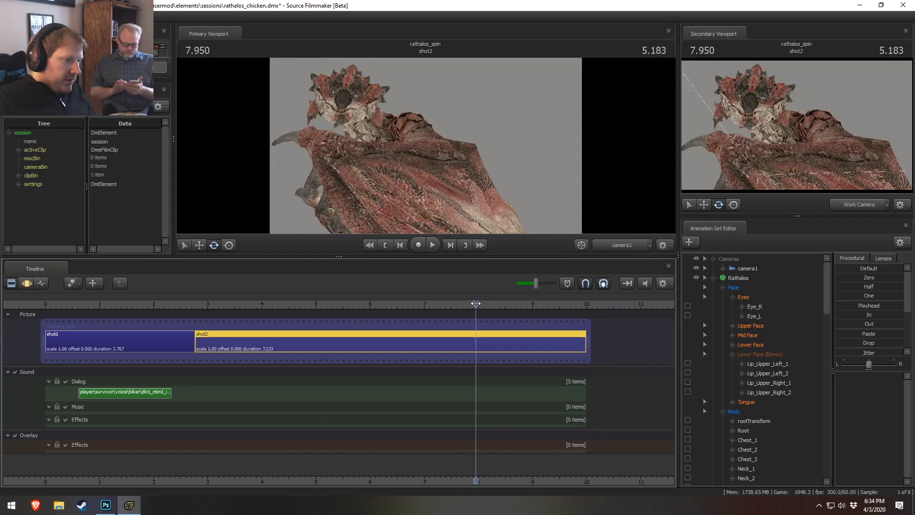
key(b)
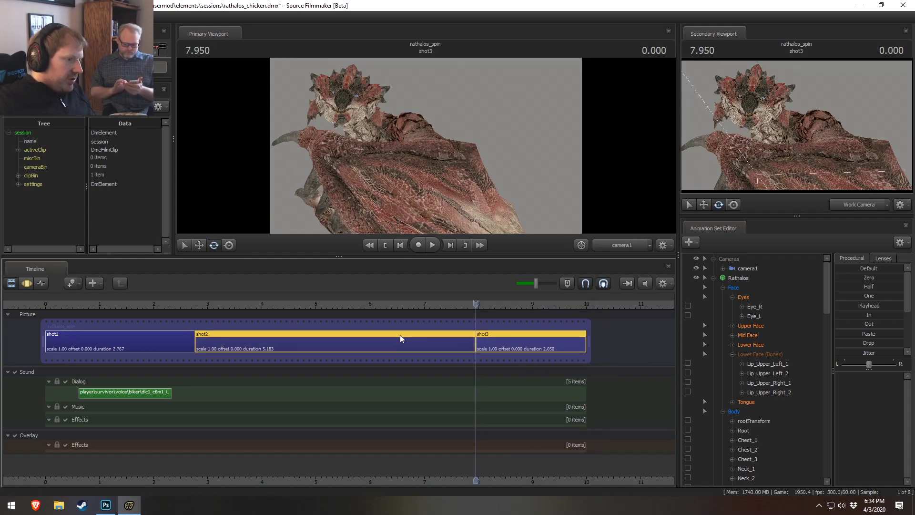
- Rename the shot1 clip as "Rathalos Speaks"
right_click(113, 344)
mouse_move(131, 221)
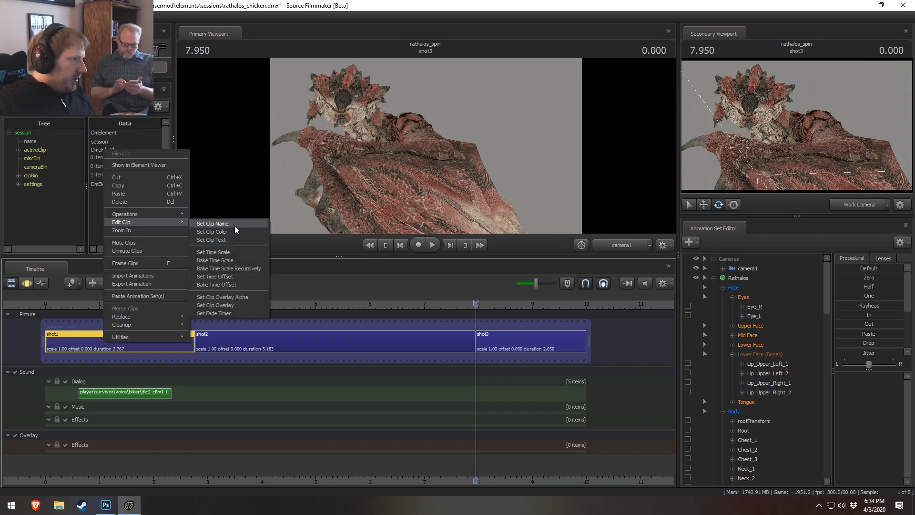
click(233, 224)
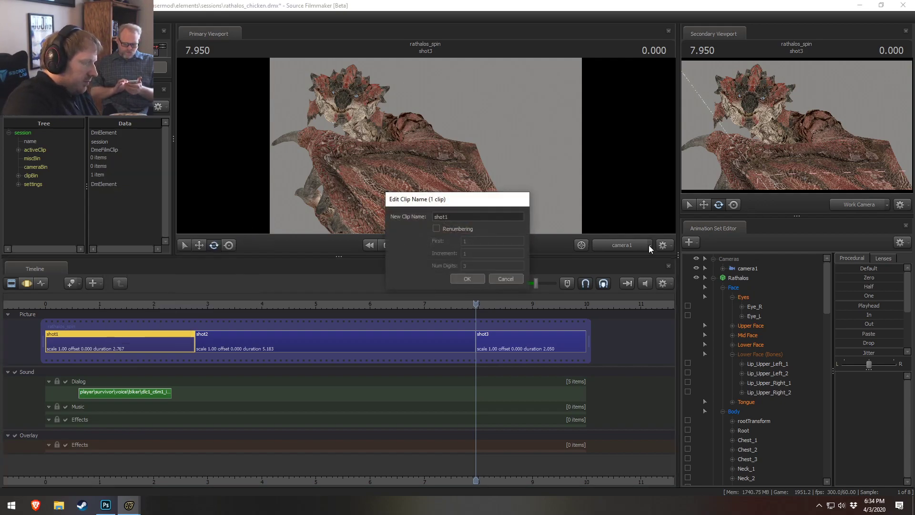
drag(463, 217, 379, 214)
text(Tahalos)
key(BackSpace)
key(BackSpace)
key(BackSpace)
key(BackSpace)
key(BackSpace)
key(BackSpace)
key(BackSpace)
text(Rathalo)
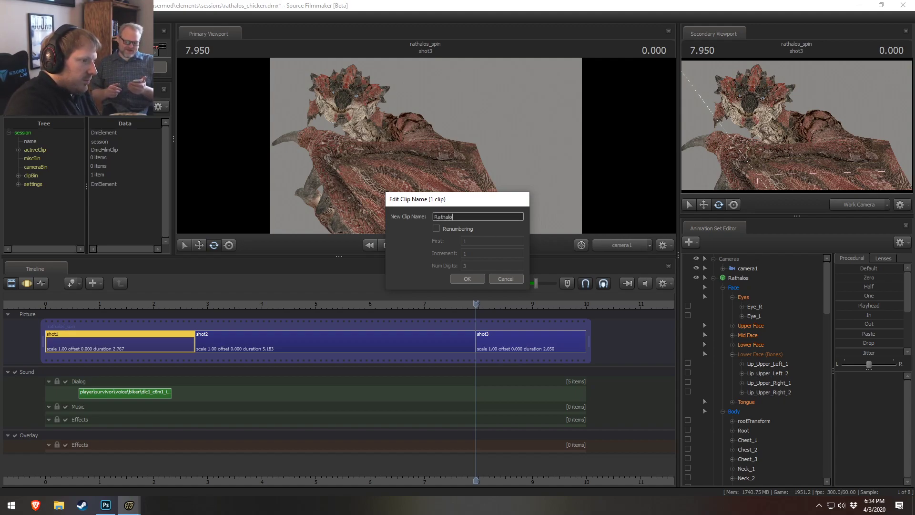
text(s Speaks)
key(Return)
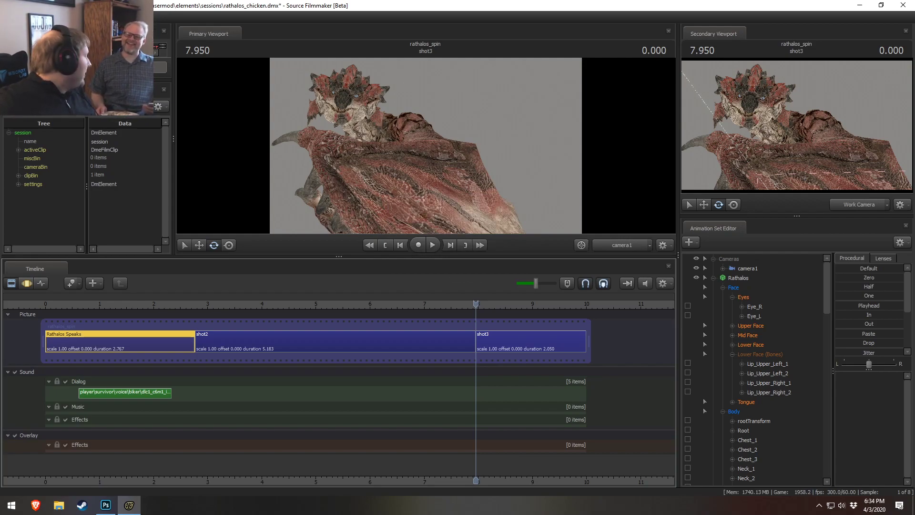
- Switch to Steam and start a search in the store
click(82, 506)
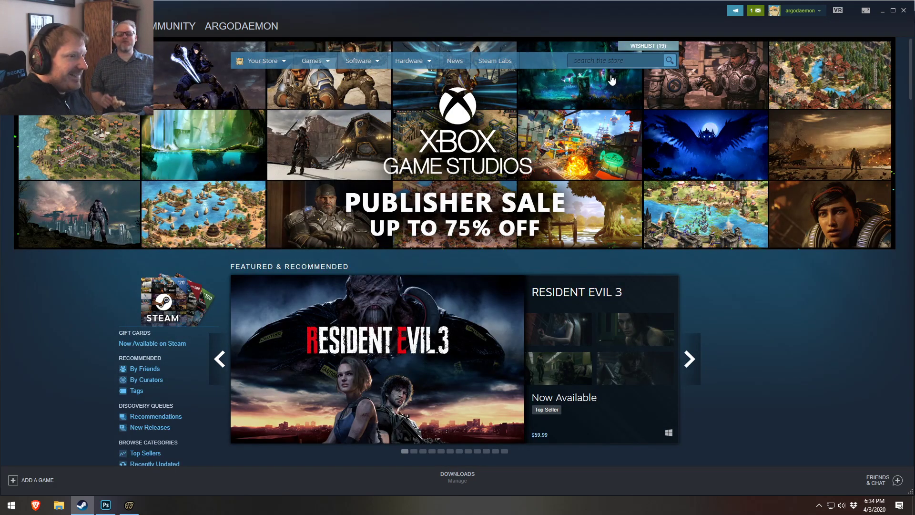
click(598, 61)
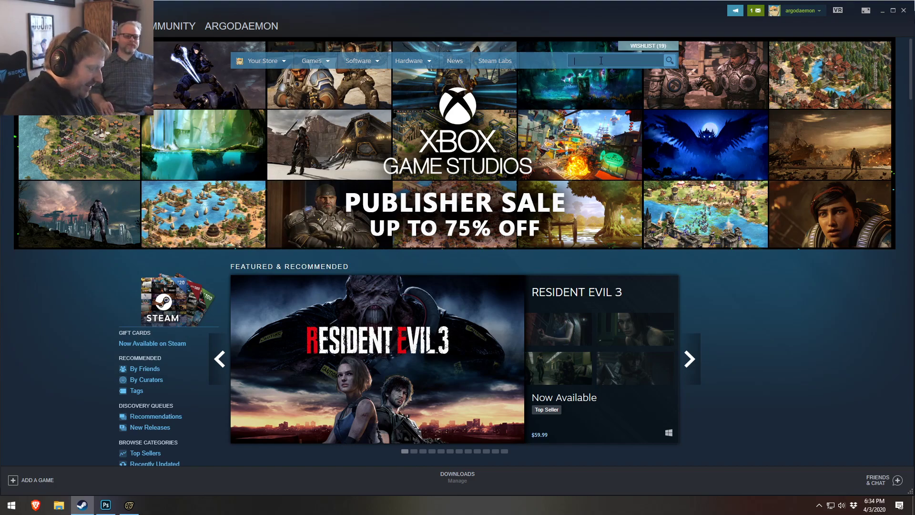
- Search the Steam store for "colonel sanders" and open the page of I Love You, Colonel Sanders! A Finger Lickin' Good Dating Simulator
text(colorn)
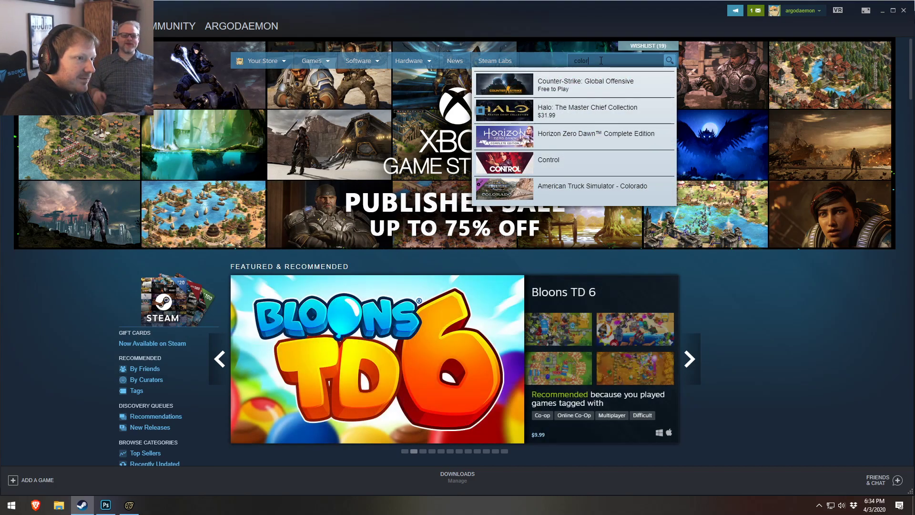
key(BackSpace)
key(BackSpace)
text(nel sanders)
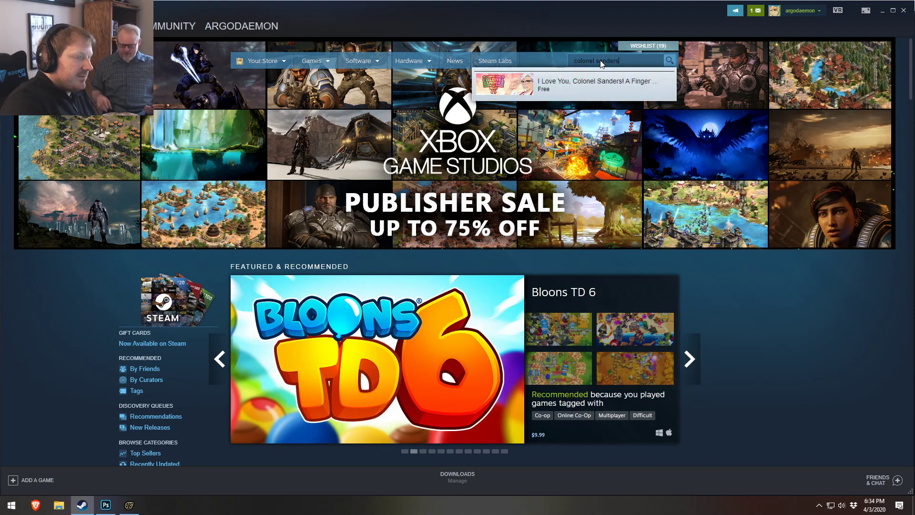
key(Return)
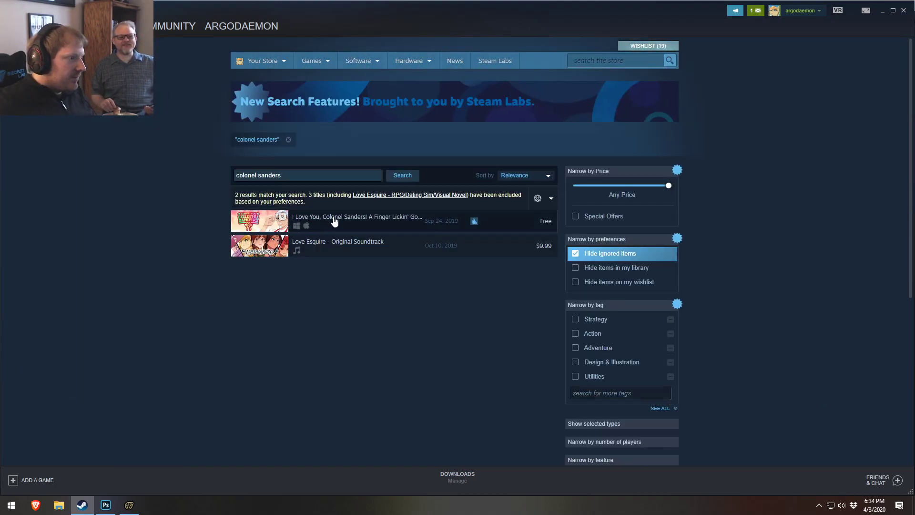
click(387, 233)
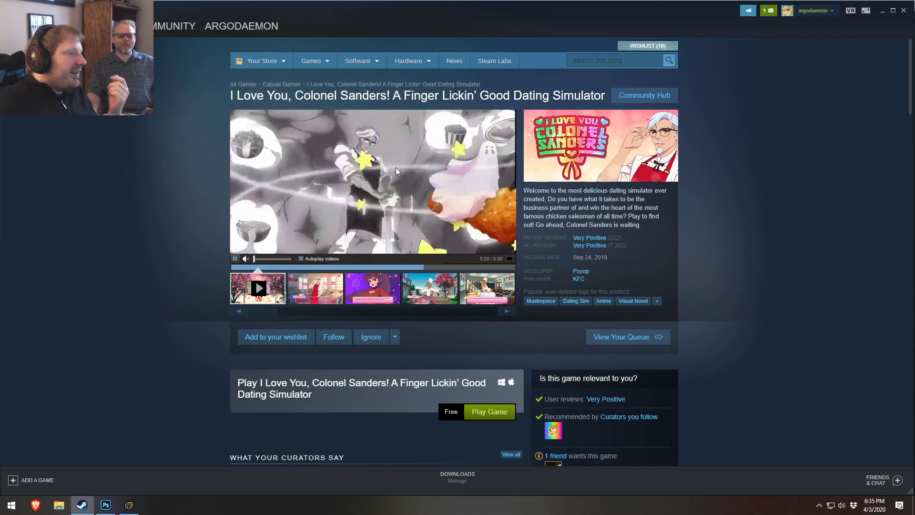
- Pause the game's trailer, look over the store page details and view several of the game's screenshots
click(410, 167)
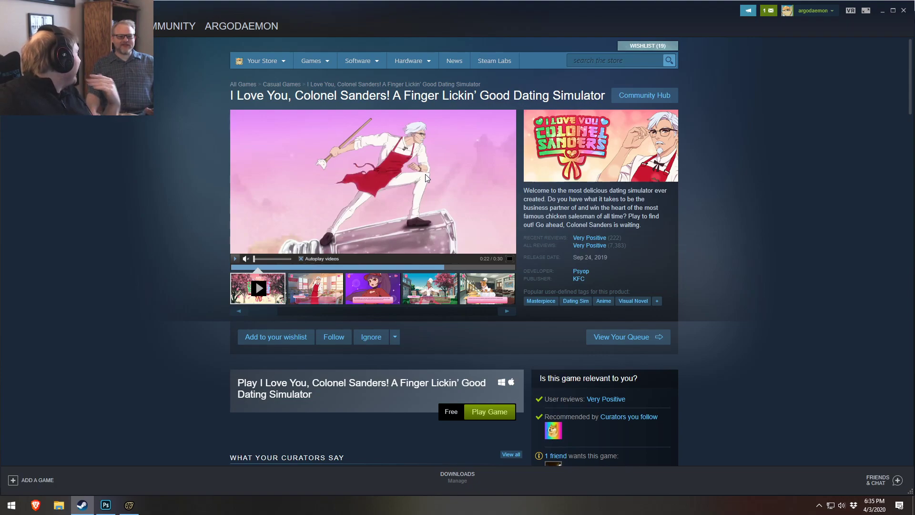
scroll(477, 181, down, 3)
scroll(536, 191, up, 2)
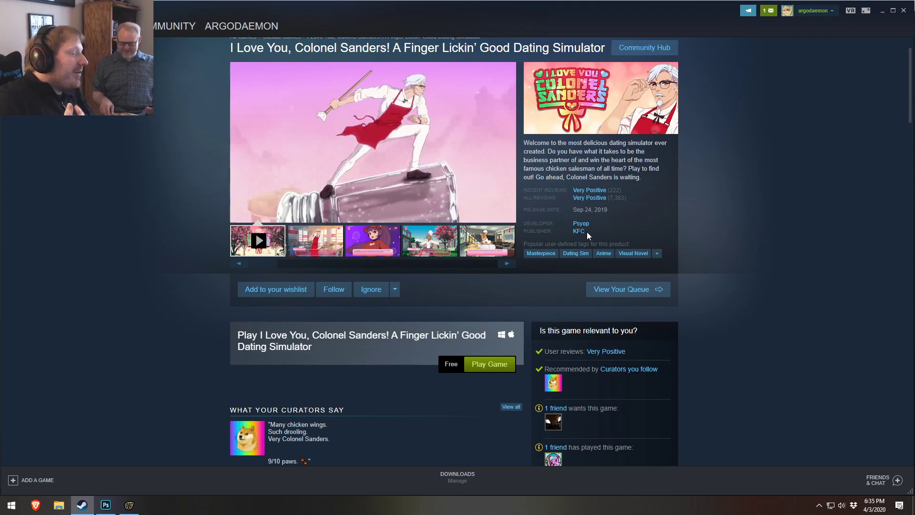
scroll(238, 385, down, 2)
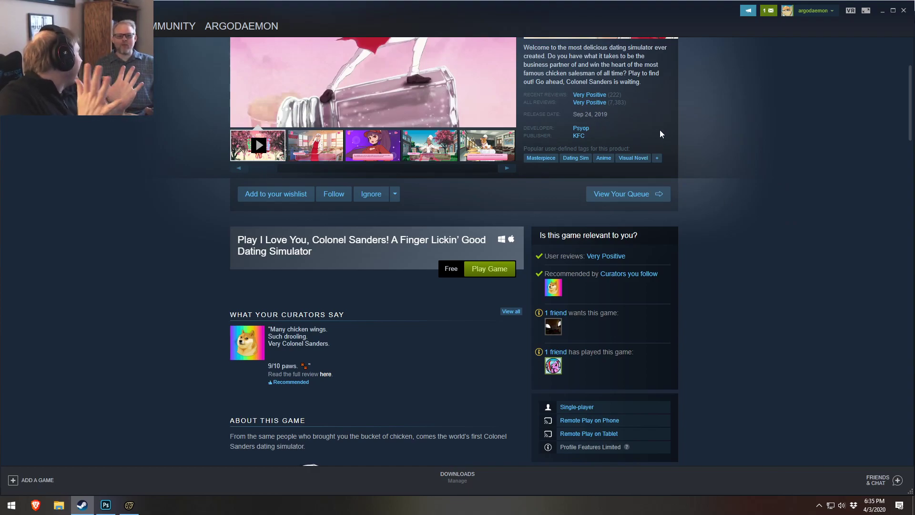
scroll(659, 130, up, 3)
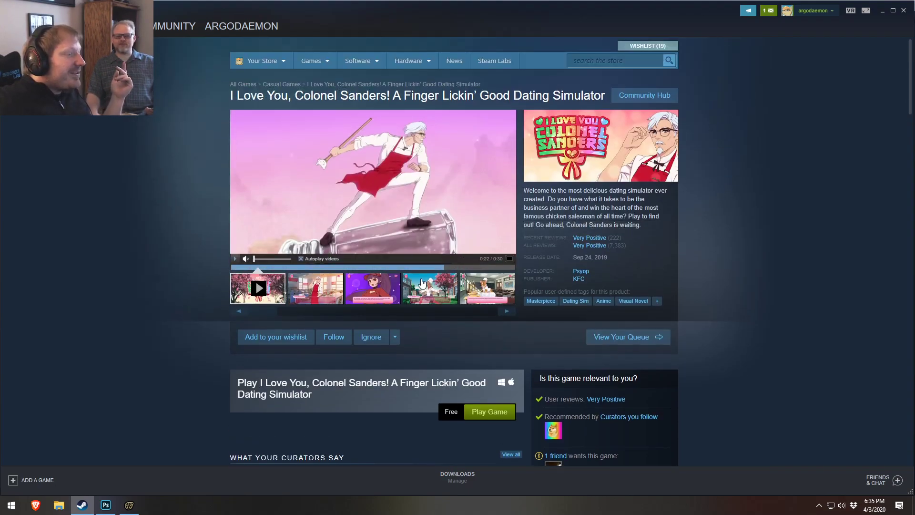
click(364, 293)
click(448, 301)
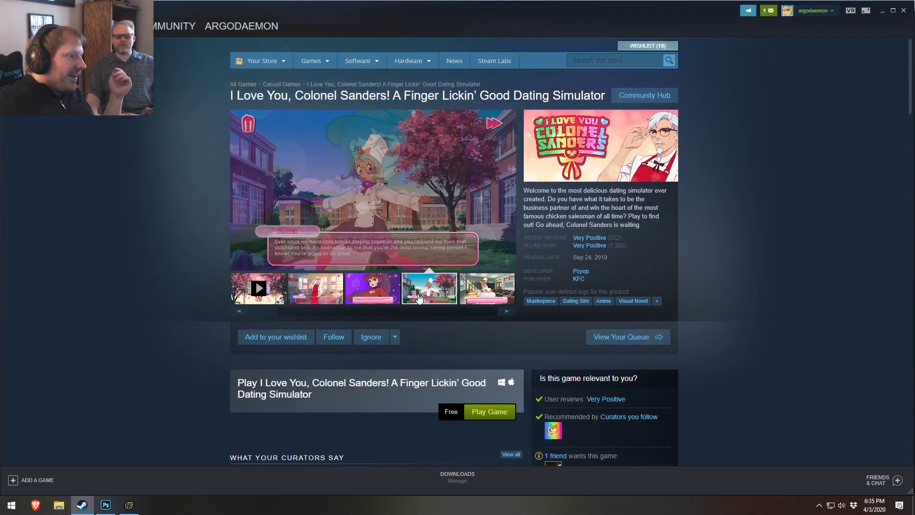
click(474, 305)
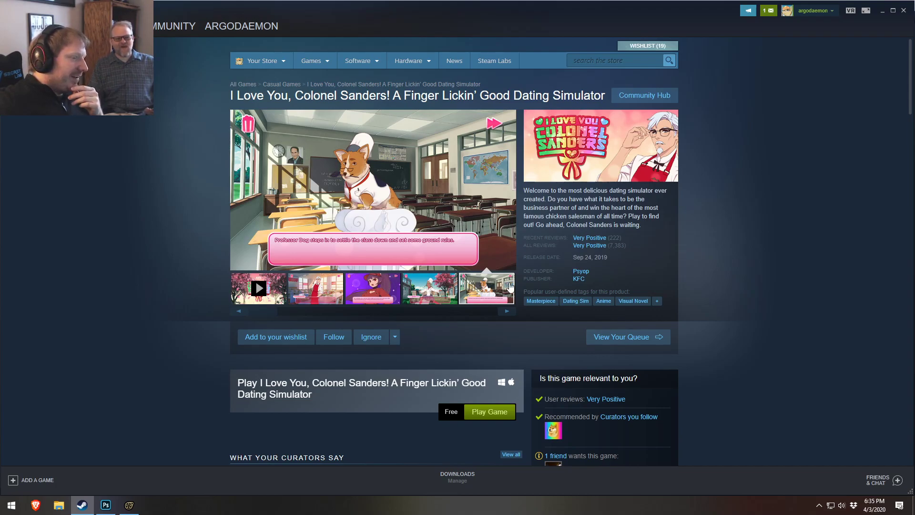
click(431, 299)
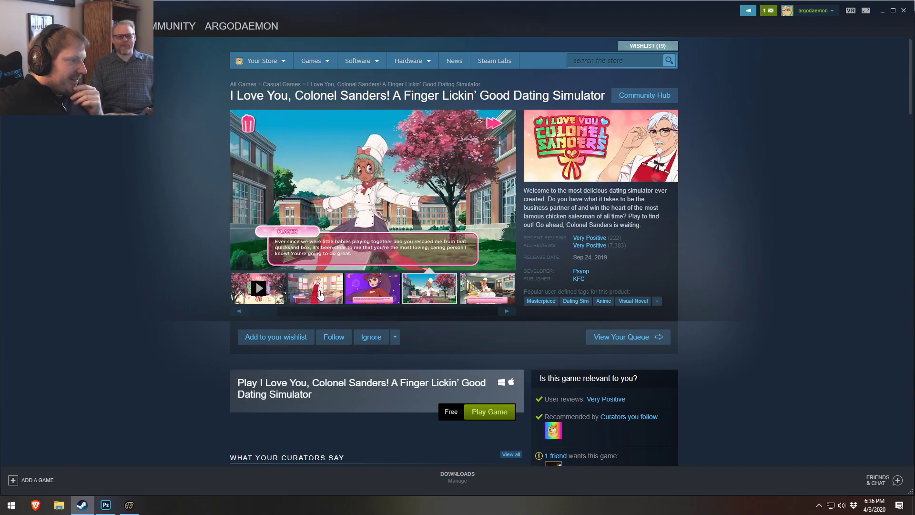
click(330, 297)
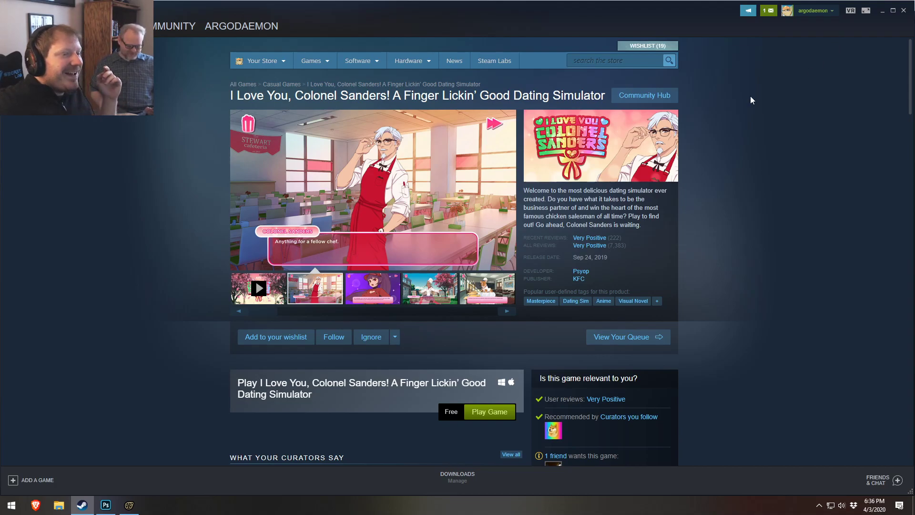
- Read through the game's user reviews, including the most helpful and recently posted ones, and close the Steam window
scroll(730, 116, down, 5)
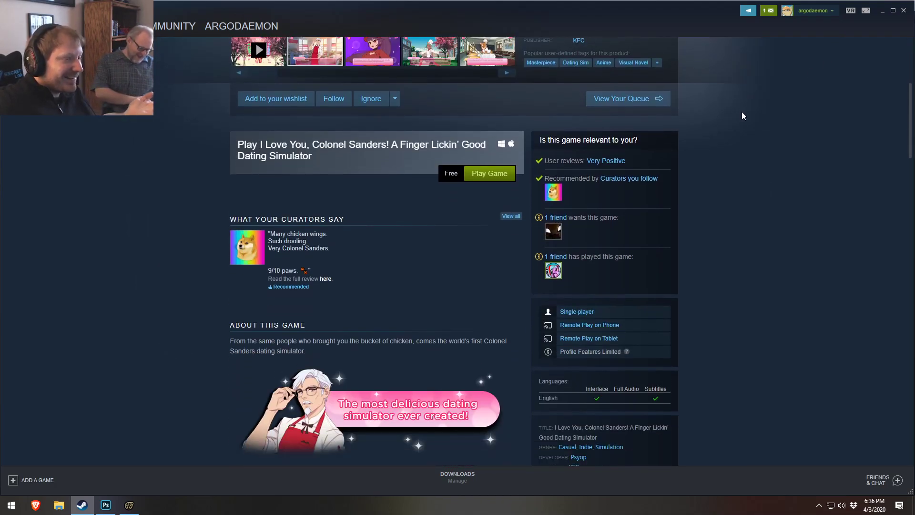
scroll(688, 153, up, 5)
mouse_move(597, 245)
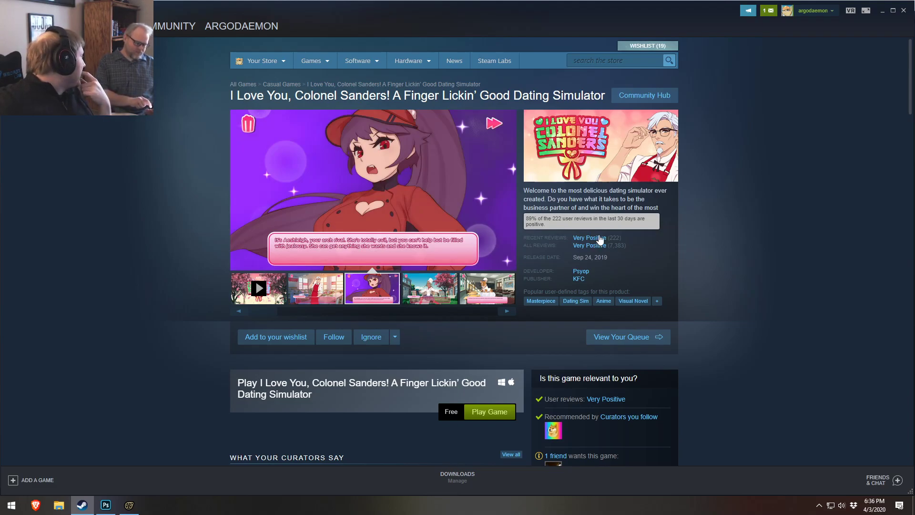
scroll(618, 264, down, 15)
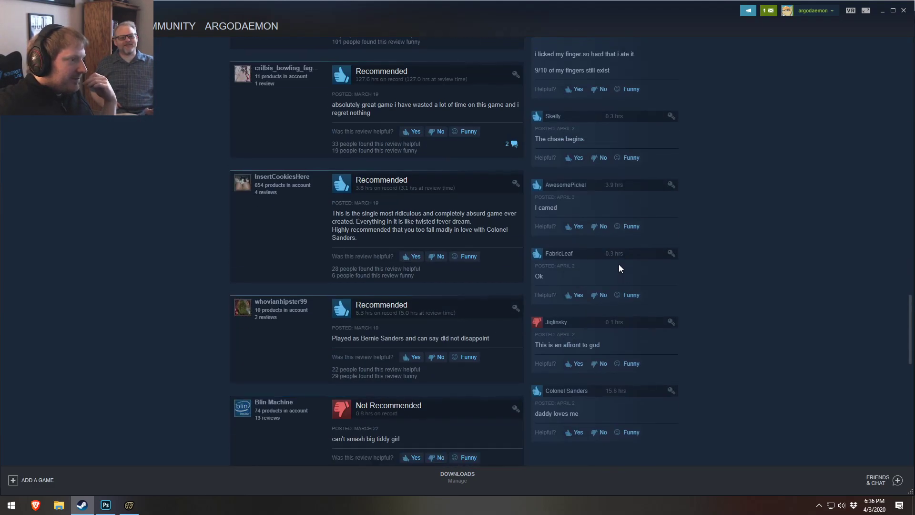
scroll(619, 267, up, 3)
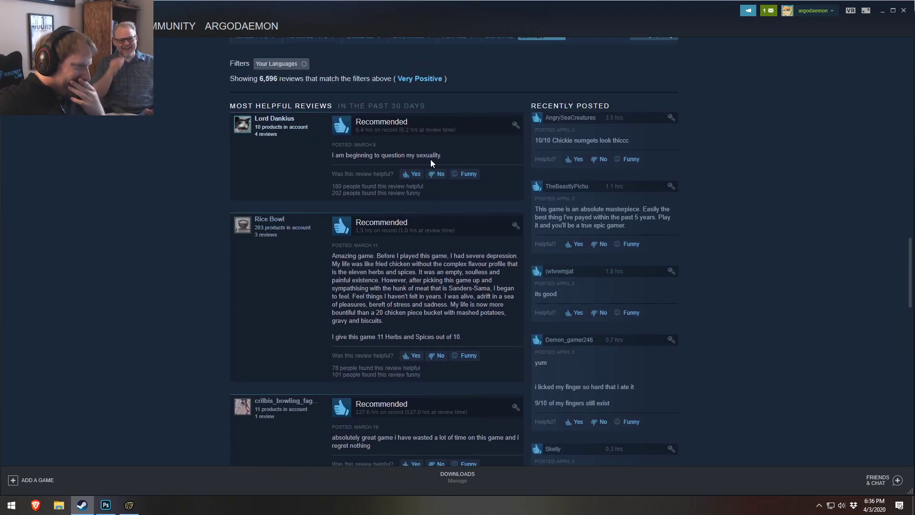
scroll(431, 162, down, 6)
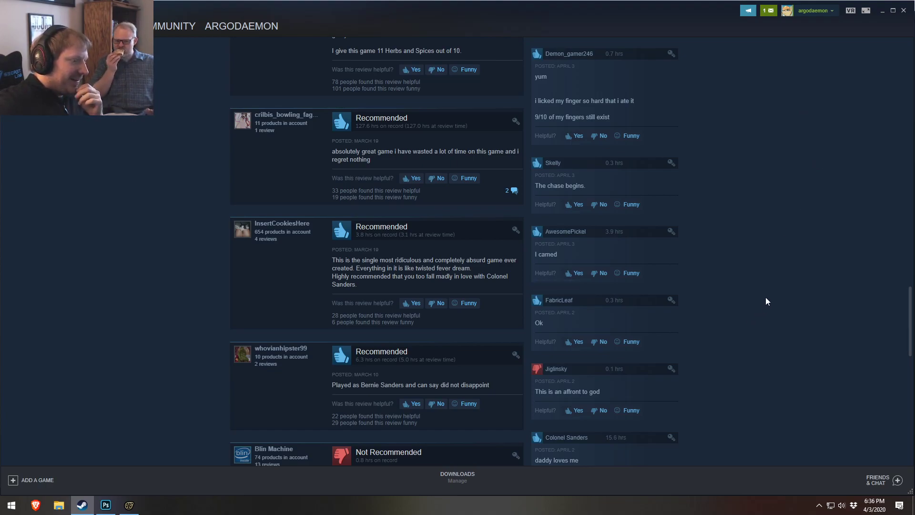
click(903, 10)
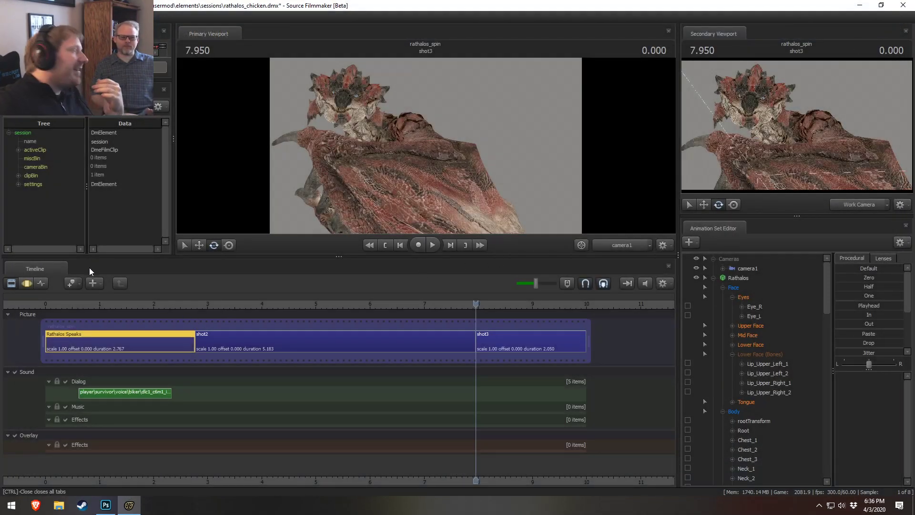
- Enlarge the primary viewport above the timeline and rename the shot2 clip as Chicken
drag(248, 257, 245, 363)
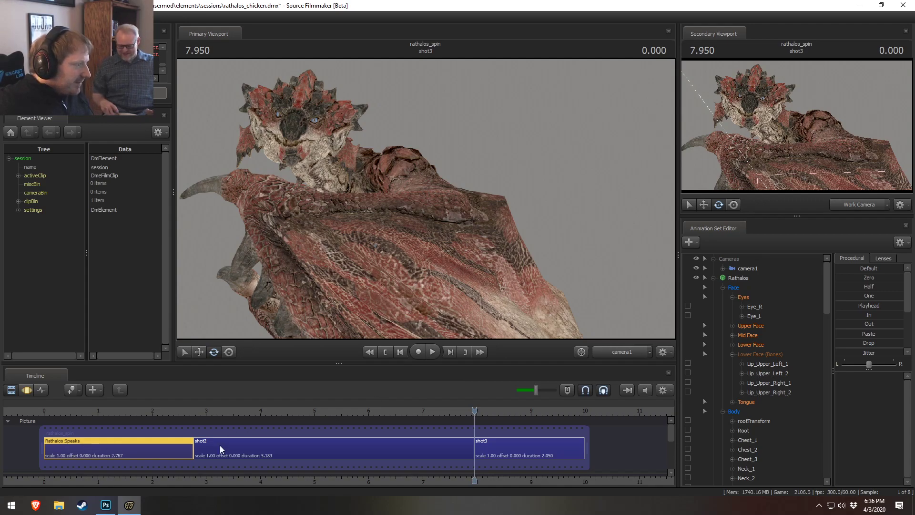
right_click(237, 451)
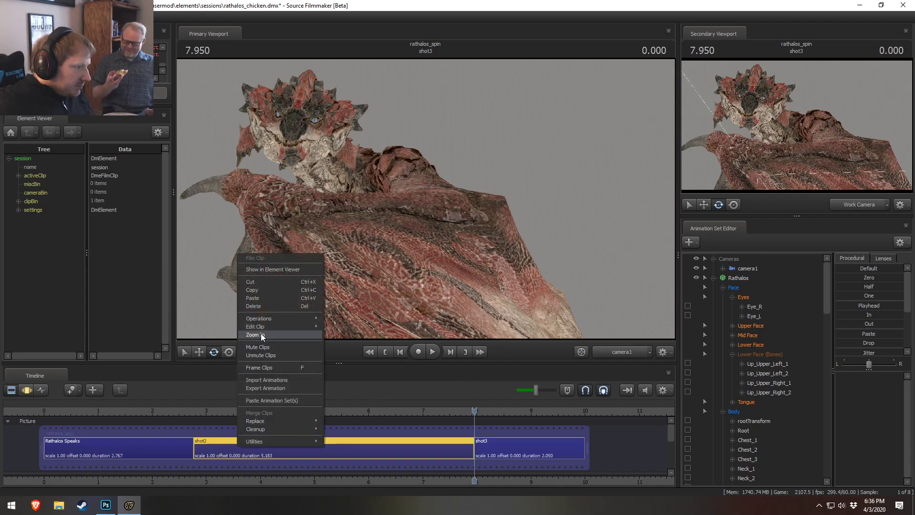
mouse_move(314, 327)
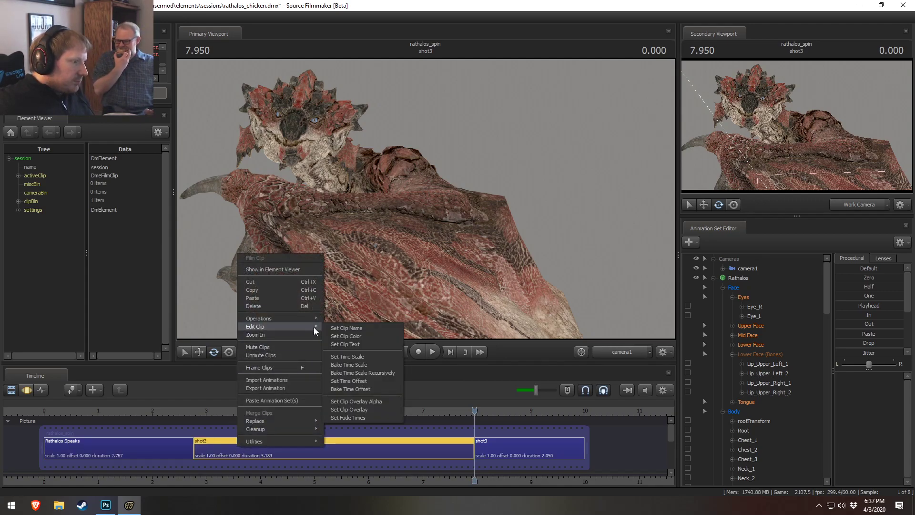
click(352, 328)
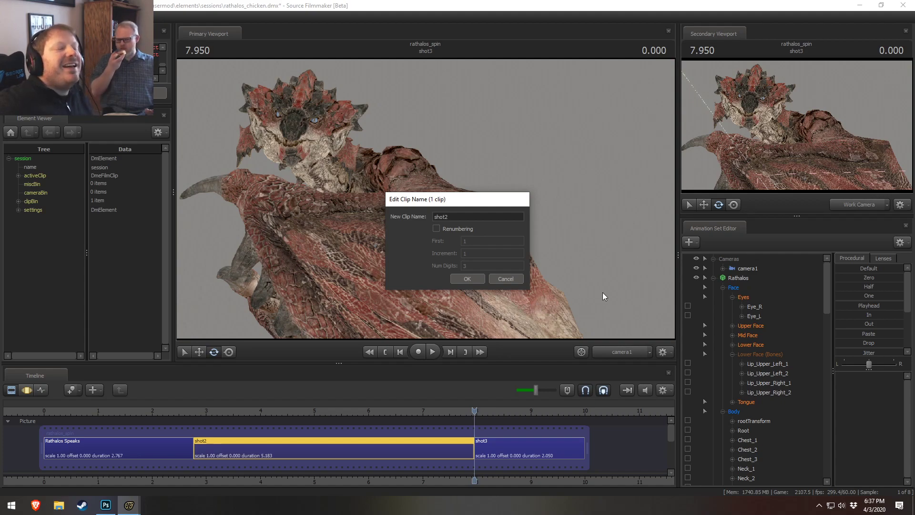
double_click(459, 215)
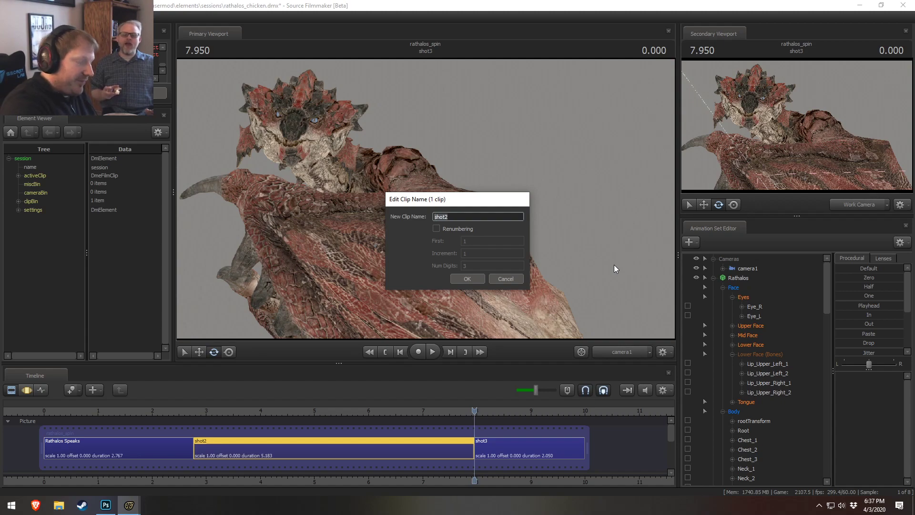
text(Chicken)
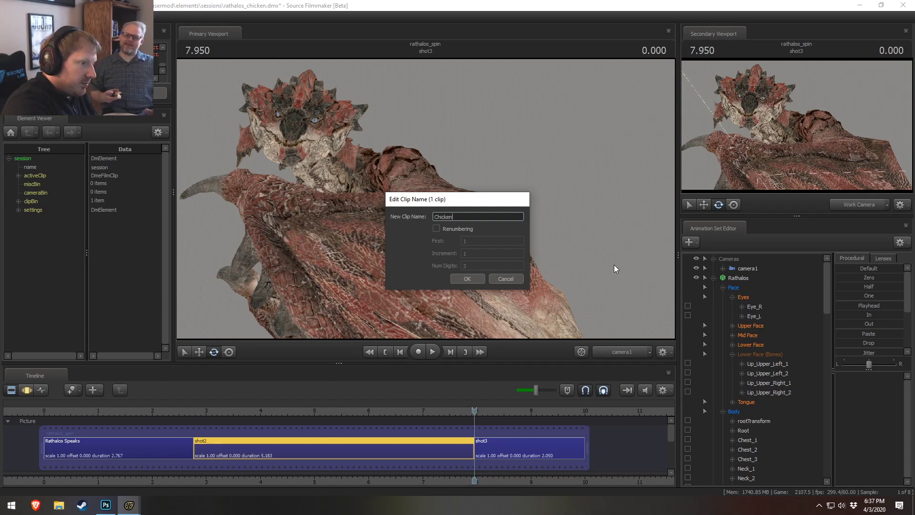
key(Return)
right_click(508, 447)
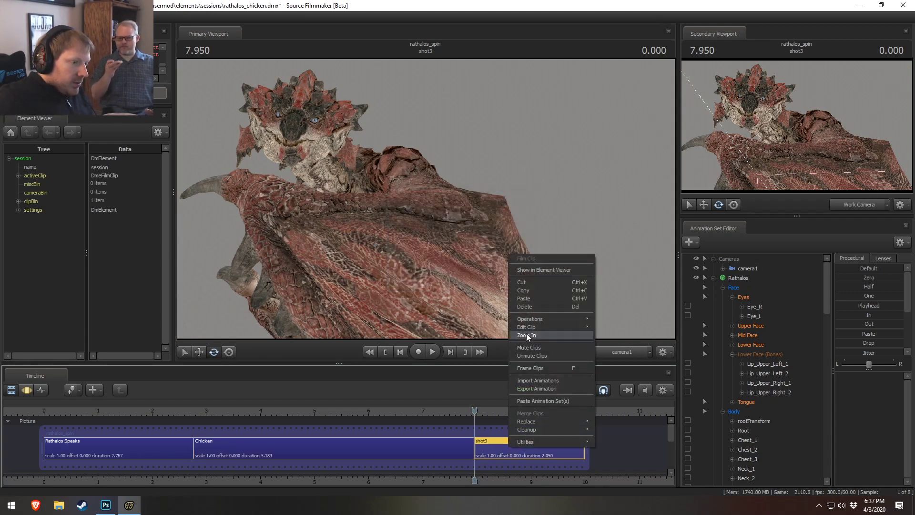
click(526, 335)
key(F3)
key(F2)
key(F3)
key(F2)
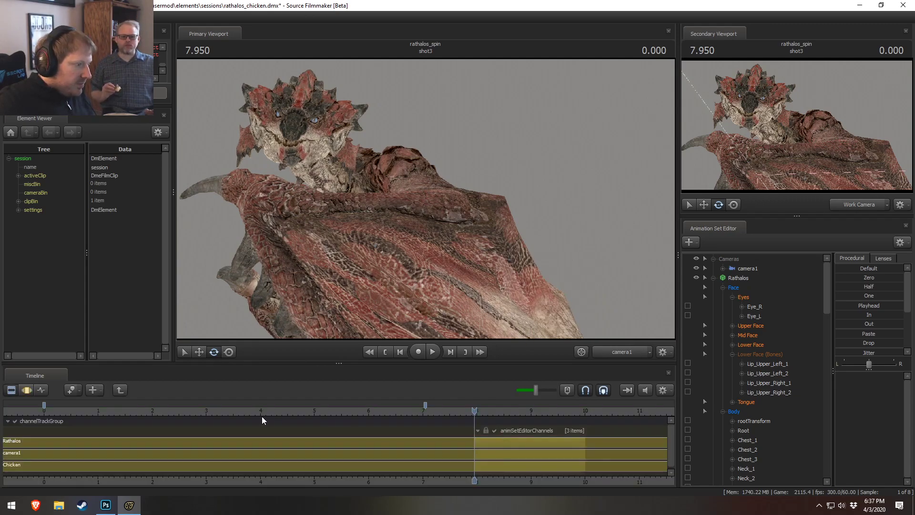
key(F3)
click(118, 389)
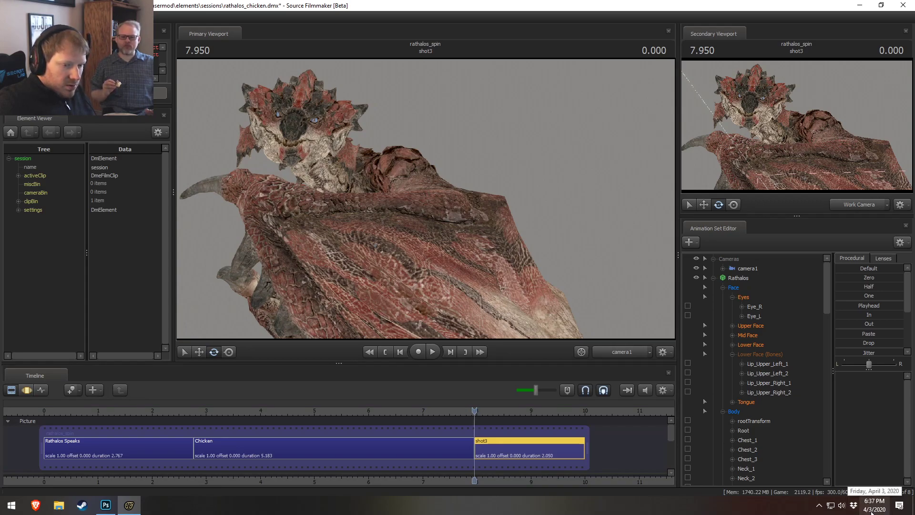
- Rename the shot3 clip as Rathalos WTF
right_click(508, 447)
mouse_move(531, 327)
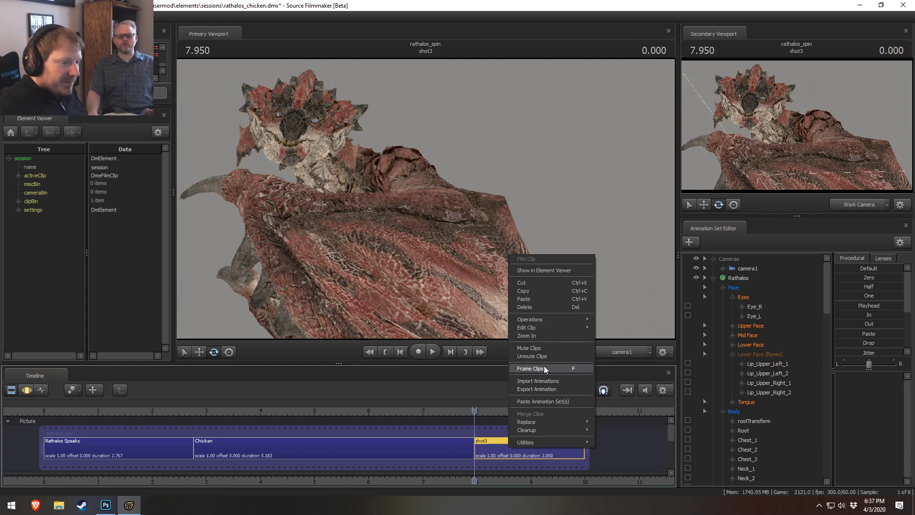
click(629, 329)
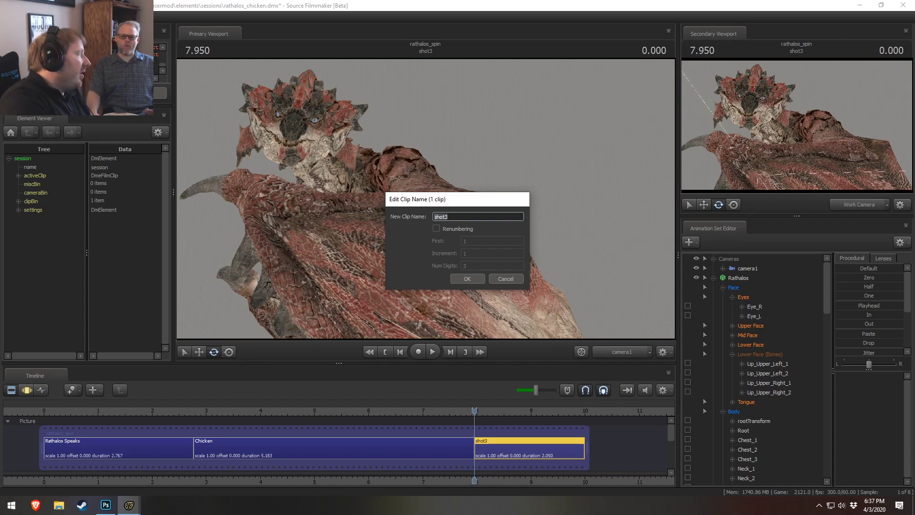
text(Rathalos)
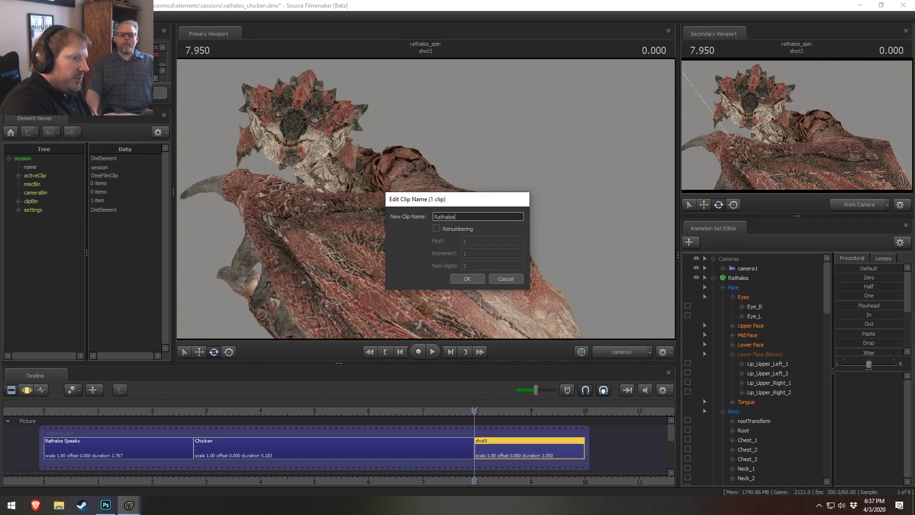
text( Sca)
key(BackSpace)
key(BackSpace)
key(BackSpace)
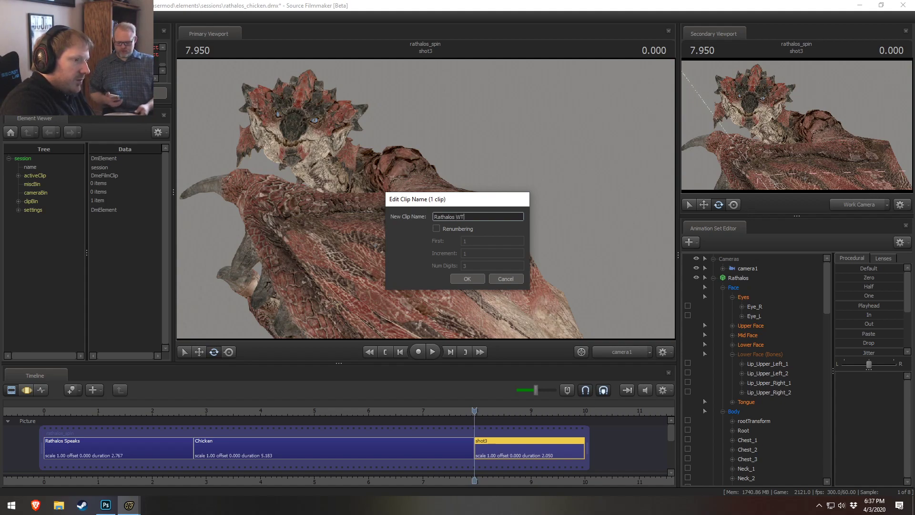
text(WTF)
key(Return)
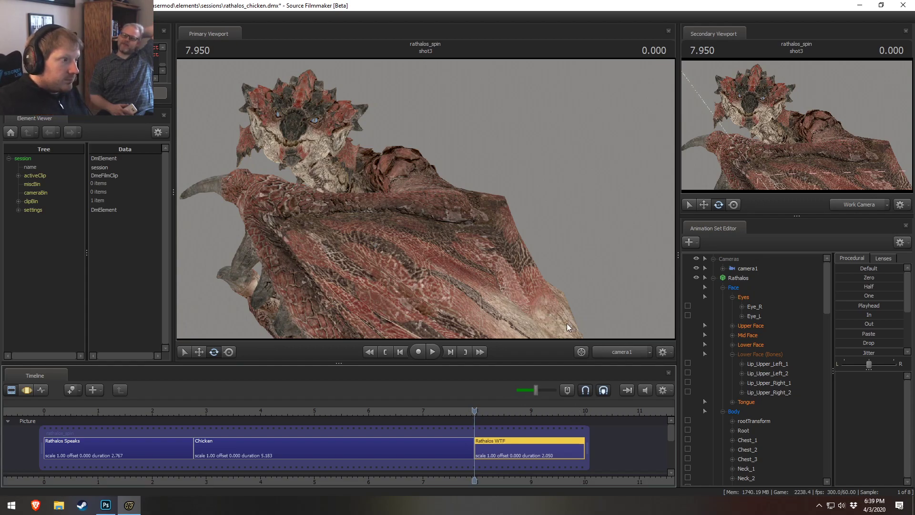
- Switch the primary viewport to the Work Camera and look around the Rathalos model's wing
click(539, 309)
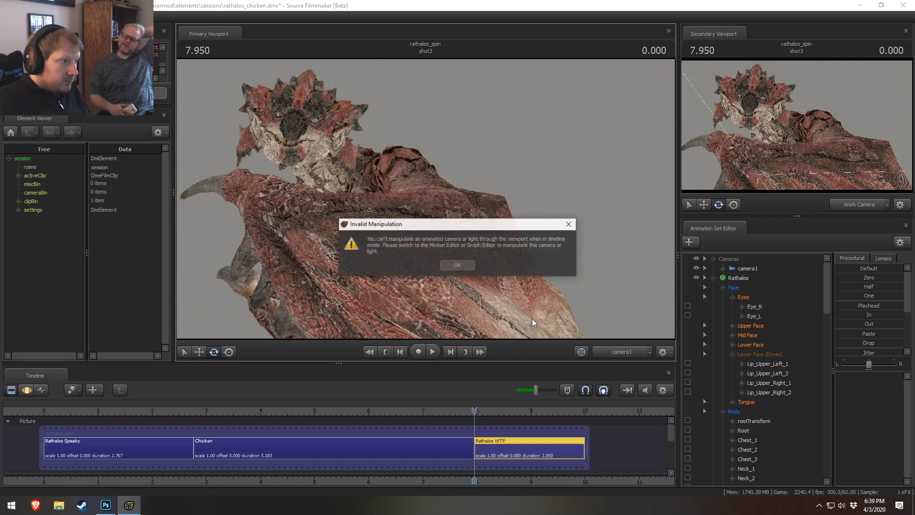
click(465, 267)
click(622, 353)
drag(567, 291, 596, 224)
- Collapse the Rathalos control tree and bring camera1 into the primary viewport for editing in the Motion Editor
click(713, 278)
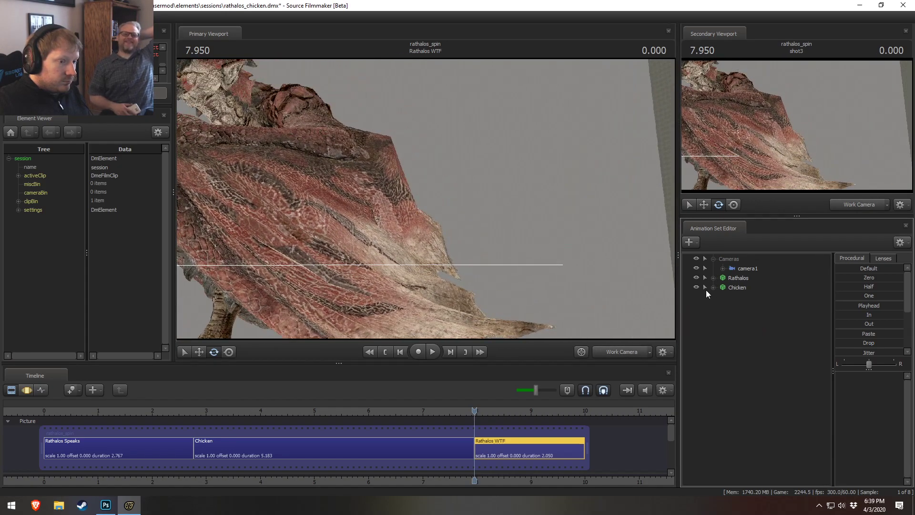
drag(460, 300, 420, 296)
drag(768, 269, 428, 169)
key(F4)
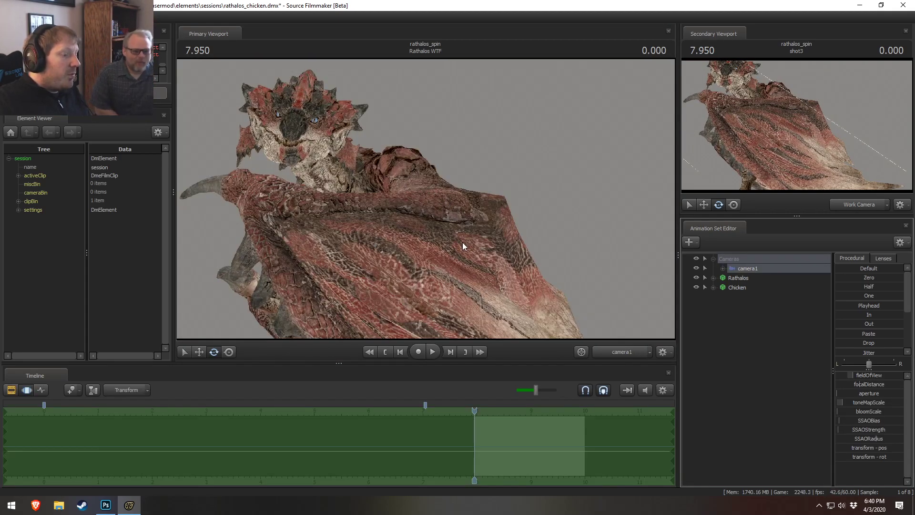
- Select the Chicken animation set, switch the primary viewport to the Work Camera, and bring the chicken into view
key(F3)
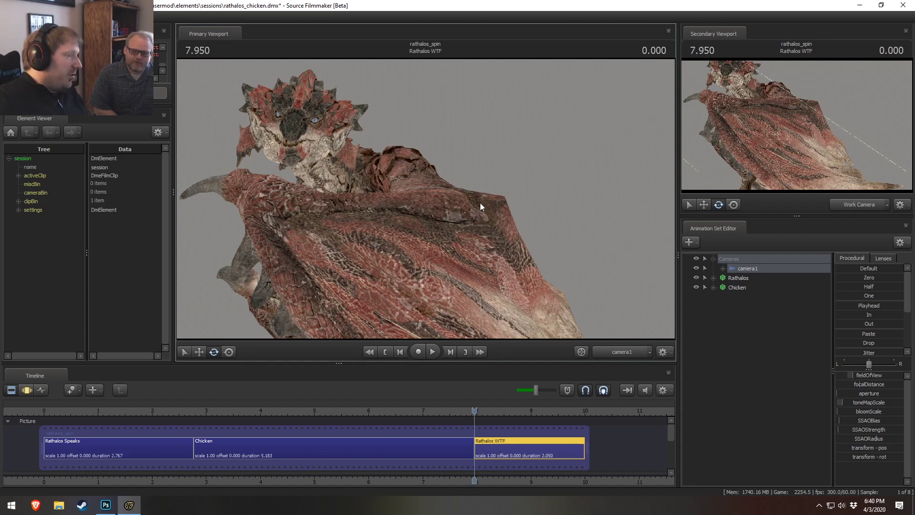
click(738, 288)
click(603, 356)
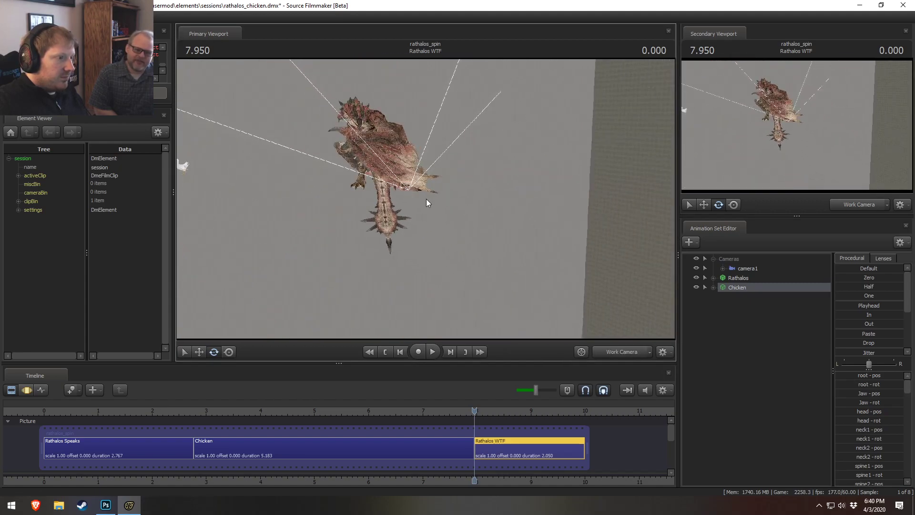
click(197, 171)
drag(197, 172, 430, 204)
- Rotate and reposition the chicken near the Rathalos in the Rathalos WTF shot, checking its rotation mode options
key(e)
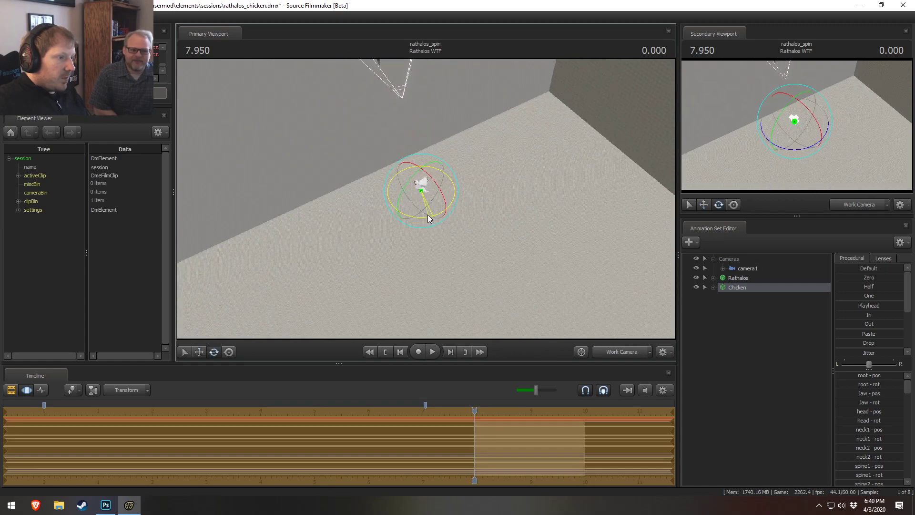
right_click(441, 193)
mouse_move(468, 215)
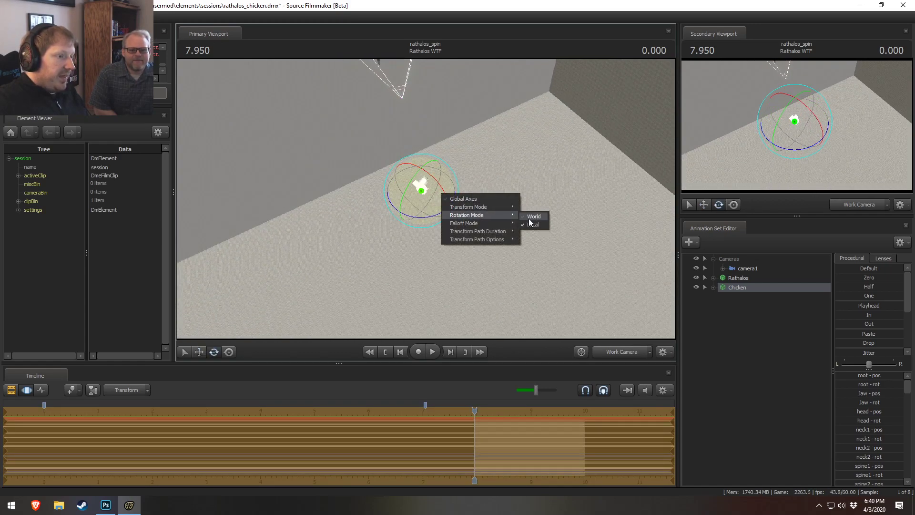
click(414, 201)
key(space)
key(space)
drag(489, 217, 481, 129)
key(w)
mouse_move(426, 199)
mouse_down()
mouse_move(424, 183)
mouse_move(426, 199)
mouse_up()
key(Escape)
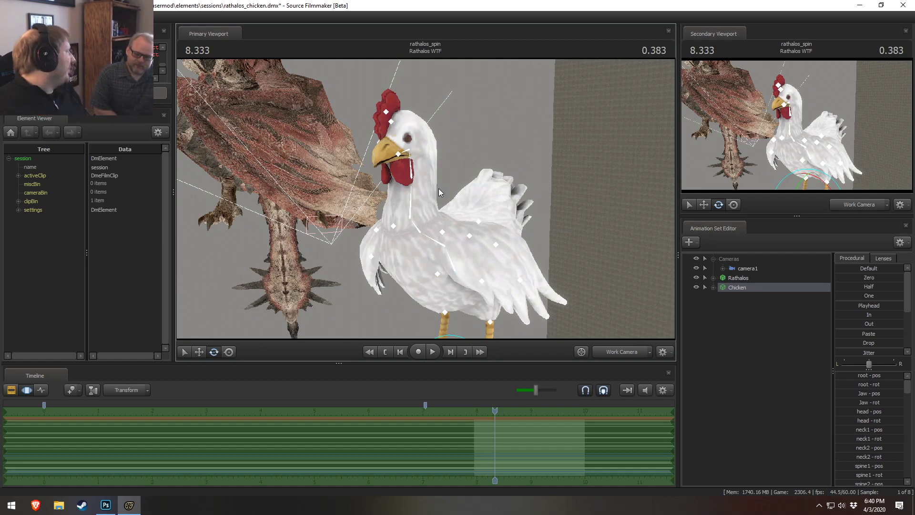
- Try rotating the chicken at its feet and undo that rotation
key(w)
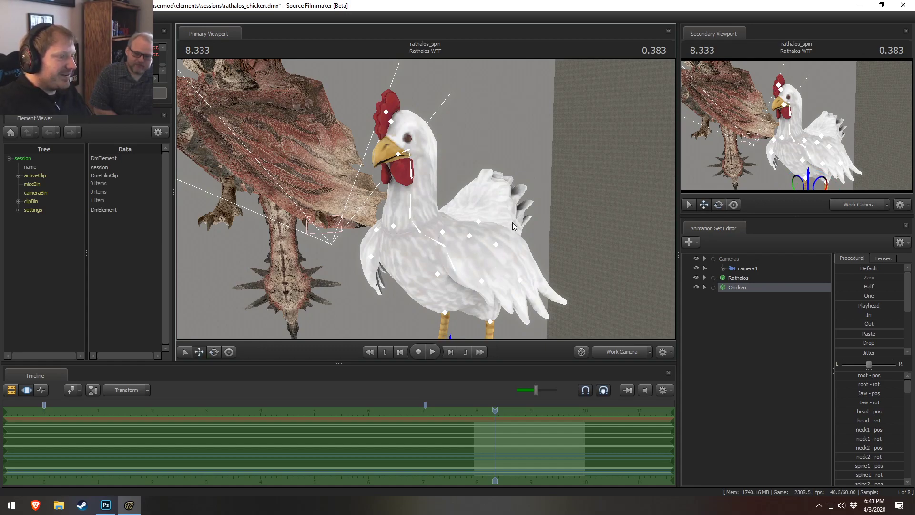
drag(507, 233, 425, 198)
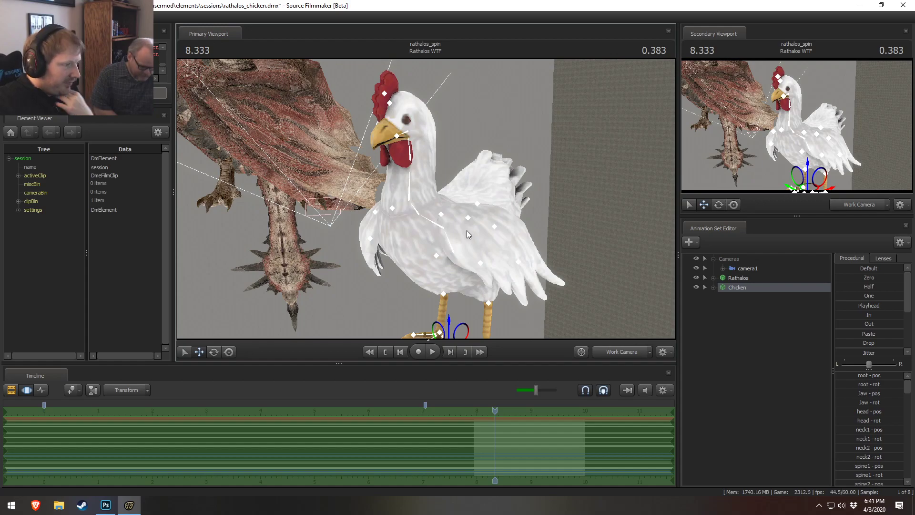
drag(534, 284, 532, 326)
key(e)
drag(437, 325, 426, 319)
key(ctrl+z)
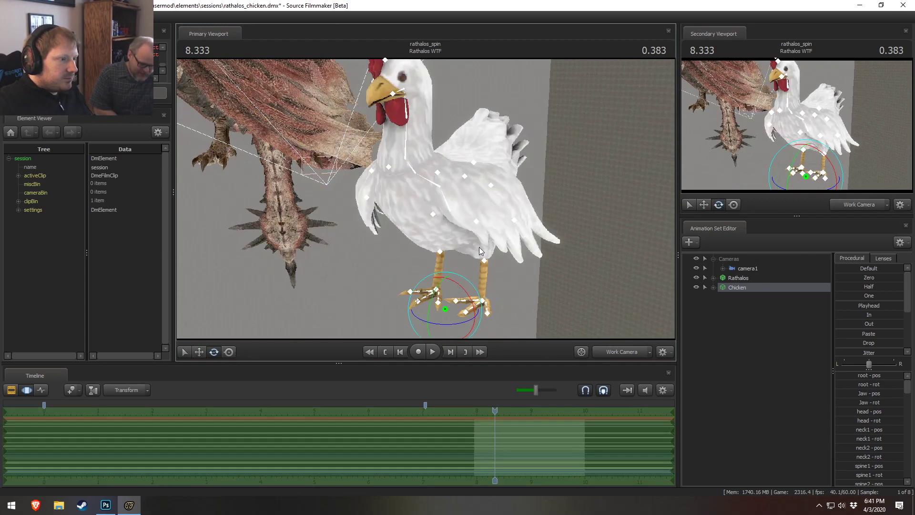
key(ctrl+p)
click(522, 298)
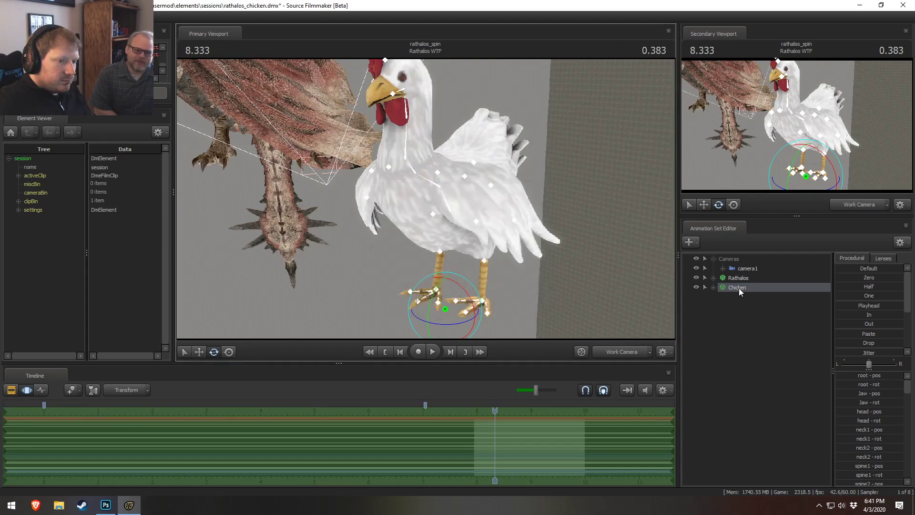
- Expand the Chicken's Body controls and select all of the chicken's controls except rootTransform
right_click(739, 288)
mouse_move(759, 369)
click(713, 288)
click(722, 306)
click(723, 306)
click(723, 297)
click(755, 316)
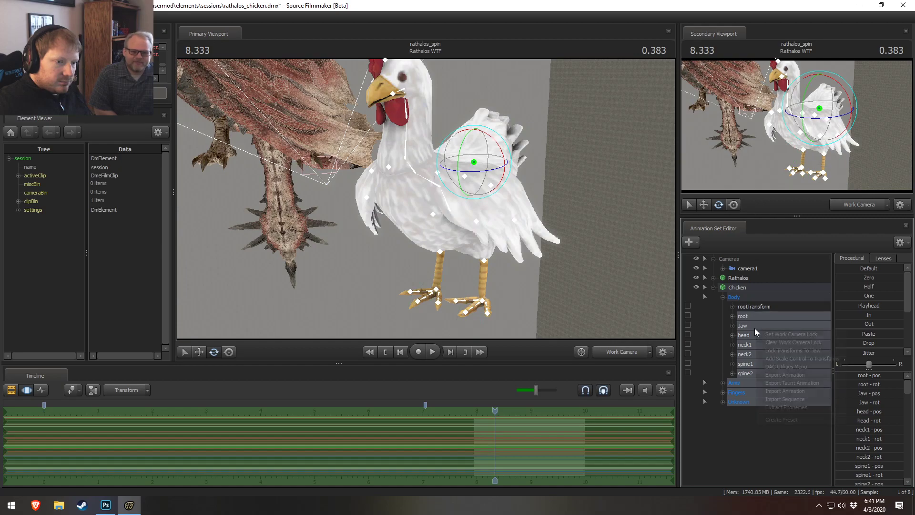
- Browse the usermod dmx folder for animation files that can be imported onto the chicken's selected controls
right_click(756, 328)
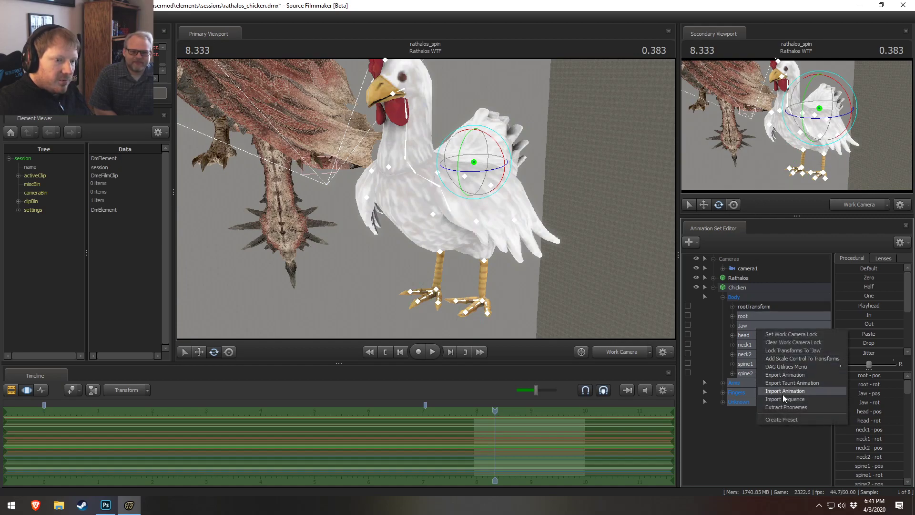
click(783, 392)
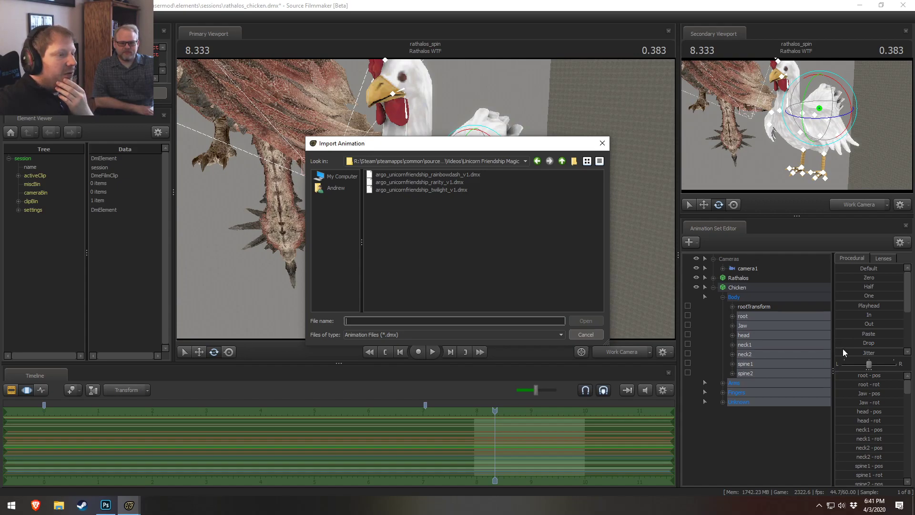
click(562, 161)
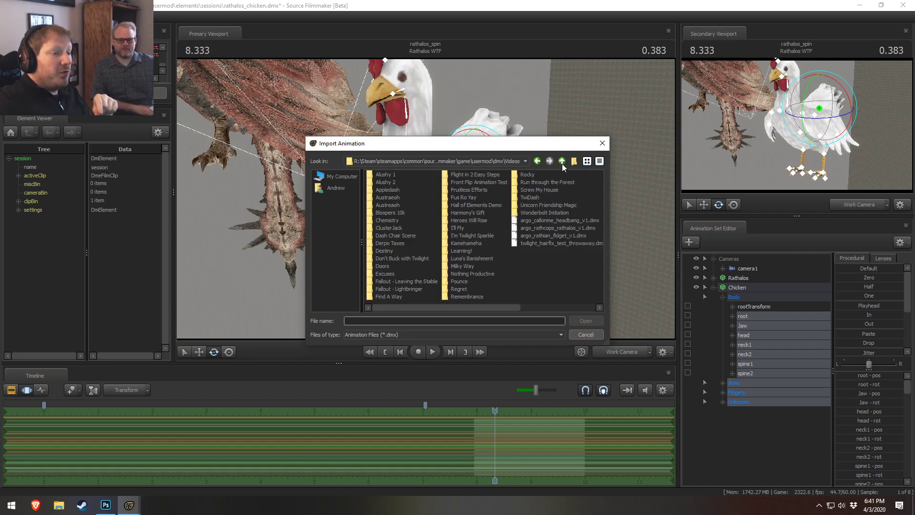
click(562, 161)
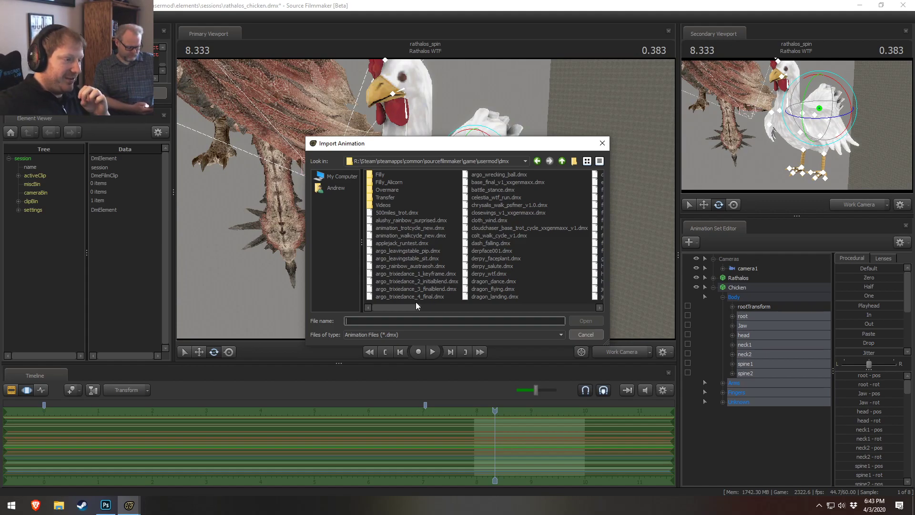
click(584, 334)
right_click(742, 288)
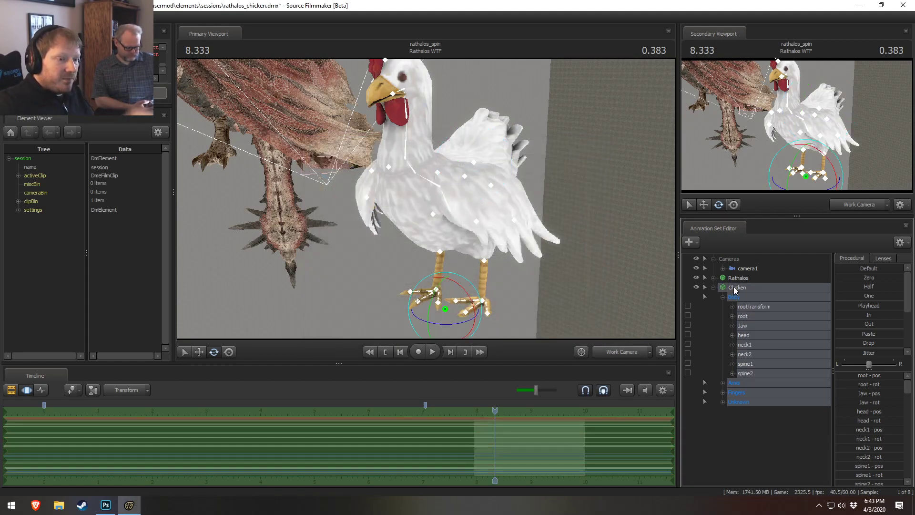
right_click(751, 324)
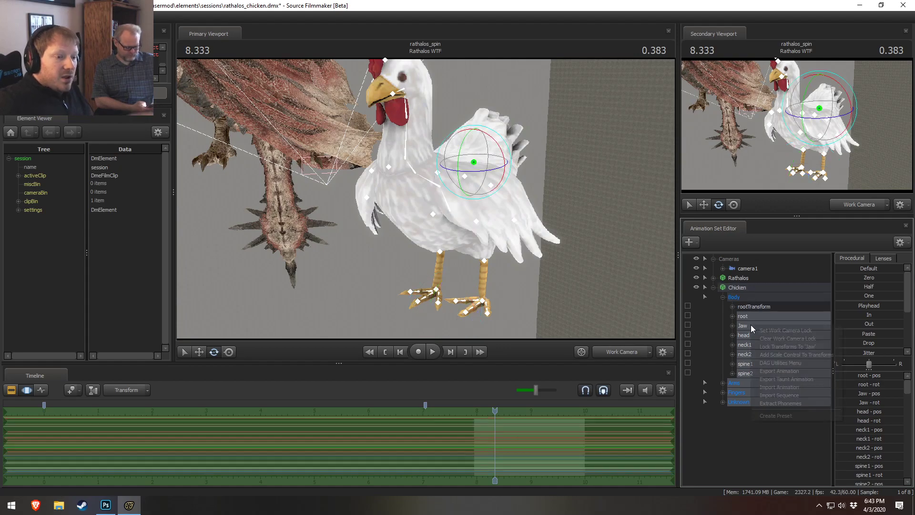
click(777, 387)
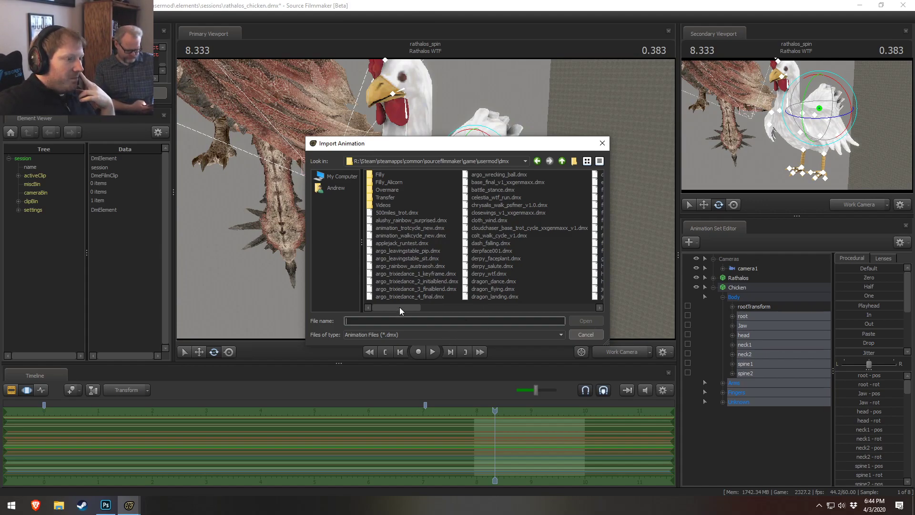
click(585, 335)
- Import the chicken_idle sequence onto the chicken's selected controls without generating root motion, previewing chicken_die first
right_click(772, 313)
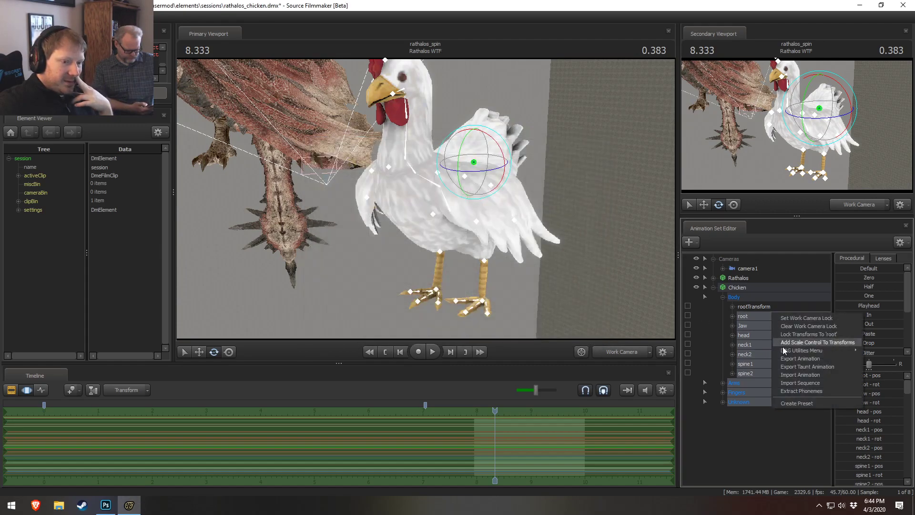
click(800, 375)
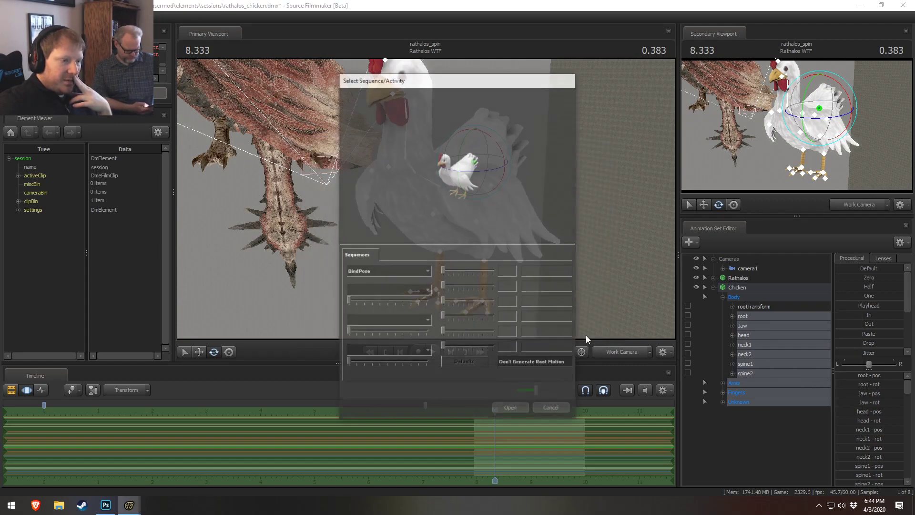
click(393, 272)
click(369, 287)
click(381, 271)
click(381, 270)
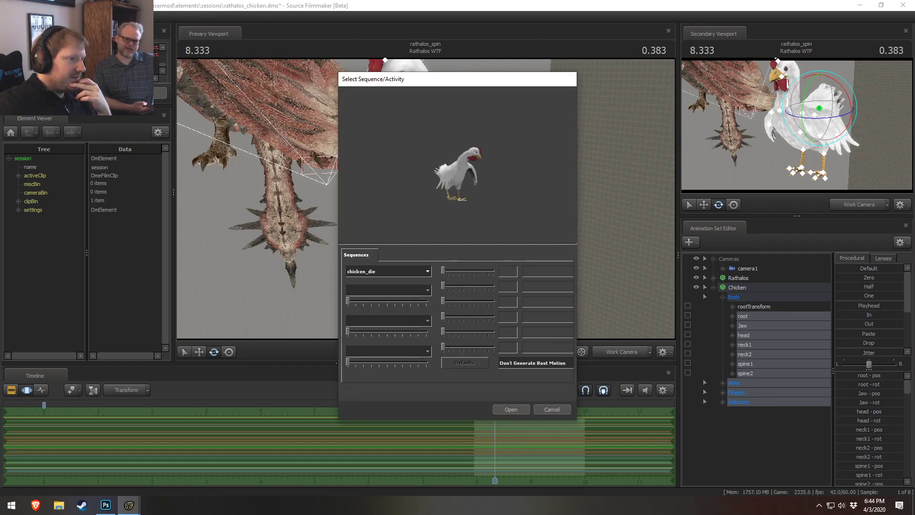
click(371, 272)
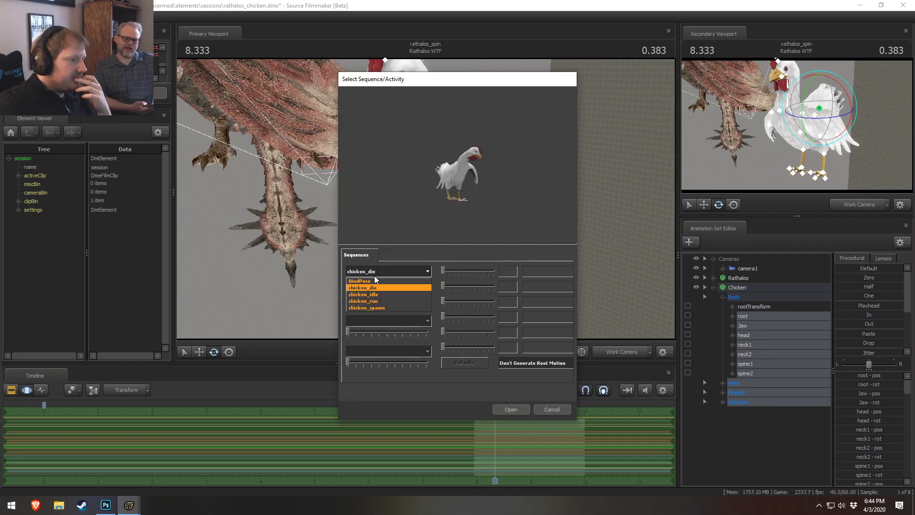
click(373, 294)
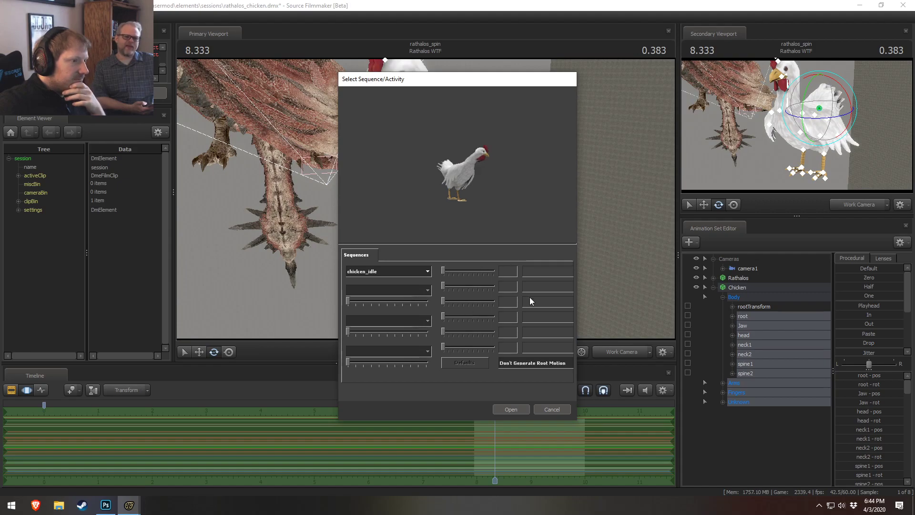
click(513, 407)
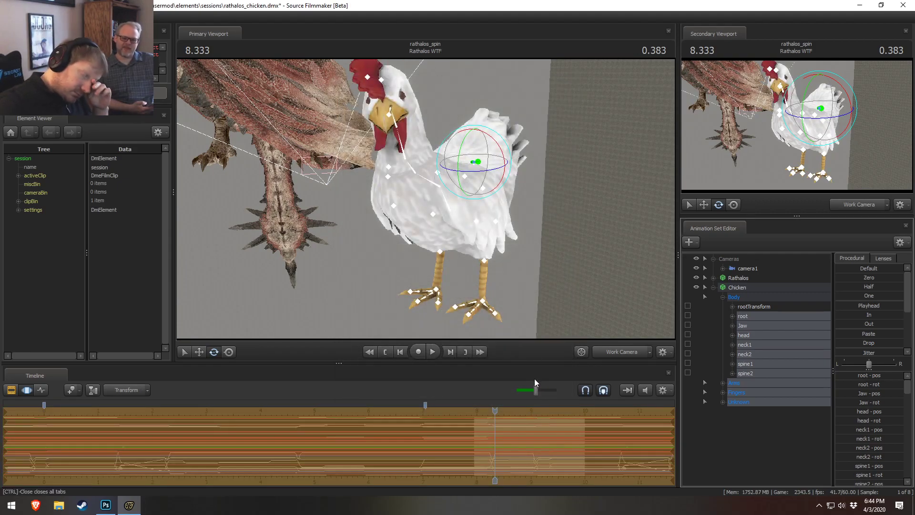
- Examine the chicken's imported idle pose and motion curves throughout the Rathalos WTF shot
alt+drag(510, 244, 504, 202)
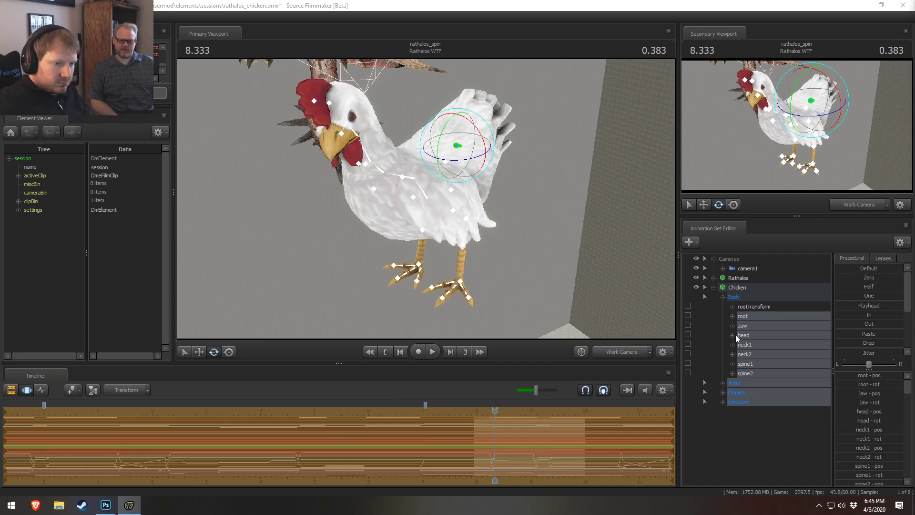
alt+drag(532, 271, 496, 464)
scroll(513, 456, up, 5)
scroll(504, 471, down, 4)
scroll(507, 471, up, 8)
scroll(504, 471, up, 5)
scroll(477, 470, down, 4)
key(shift)
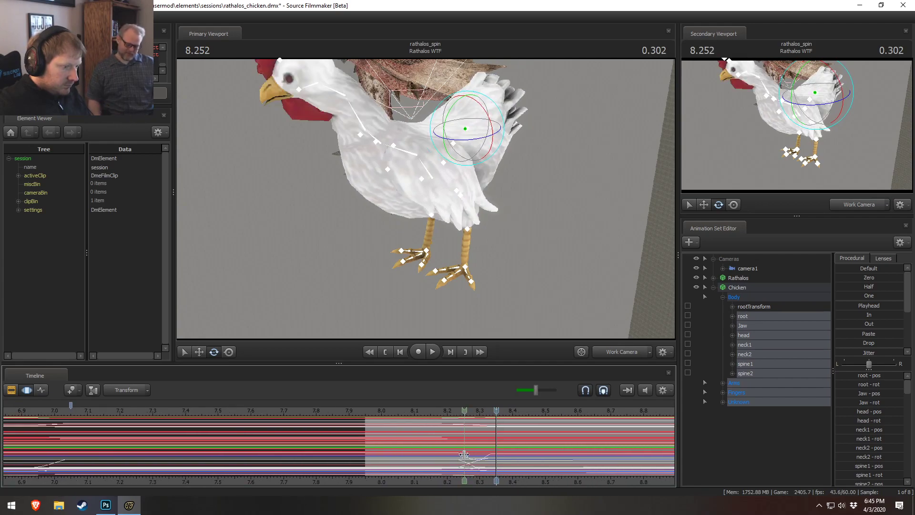
scroll(518, 464, down, 1)
scroll(525, 464, down, 5)
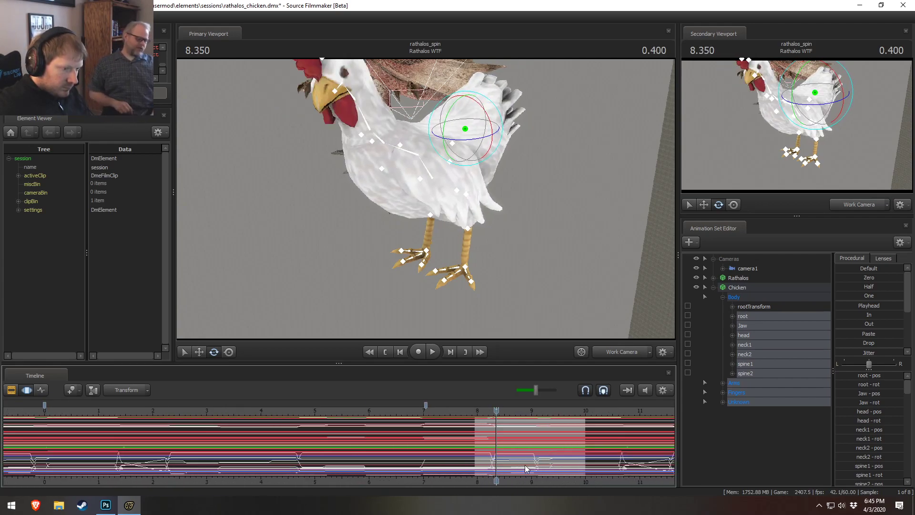
click(551, 414)
scroll(537, 445, down, 2)
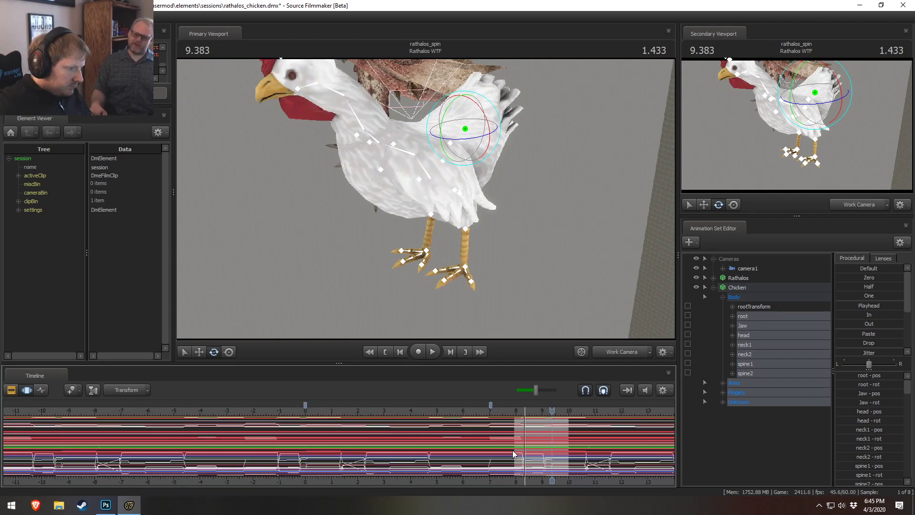
scroll(526, 473, up, 2)
scroll(526, 474, up, 2)
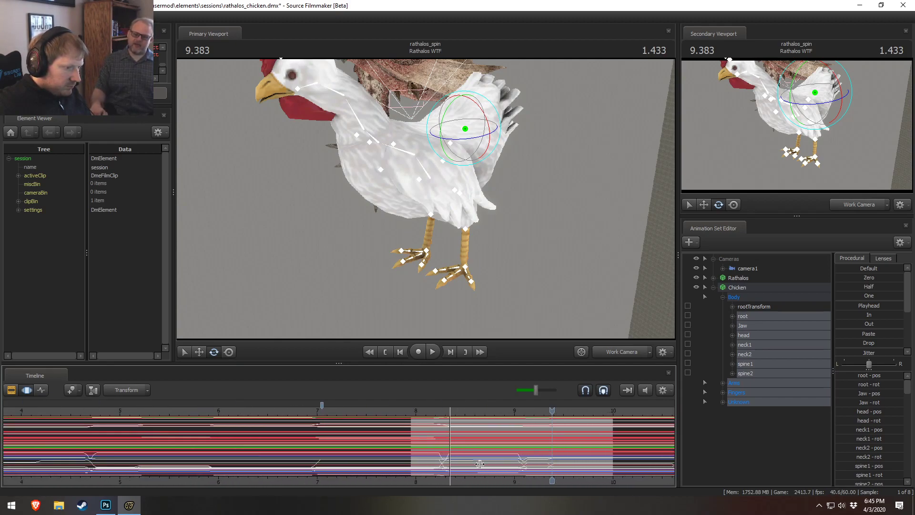
- Select all time and shift the chicken's idle motion earlier on the timeline
key(shift)
shift+click(498, 470)
scroll(539, 472, down, 4)
key(ctrl+a)
drag(527, 460, 515, 464)
scroll(520, 470, up, 5)
key(Escape)
shift+click(534, 472)
- Scrub and play the Rathalos WTF shot to check the chicken's head movement from about 9.2 seconds onward
scroll(541, 471, up, 2)
scroll(543, 472, up, 3)
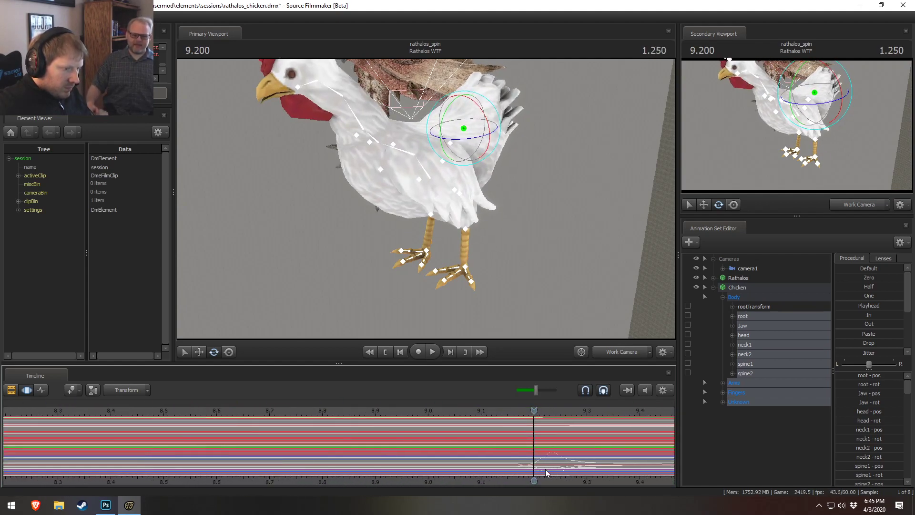
key(shift)
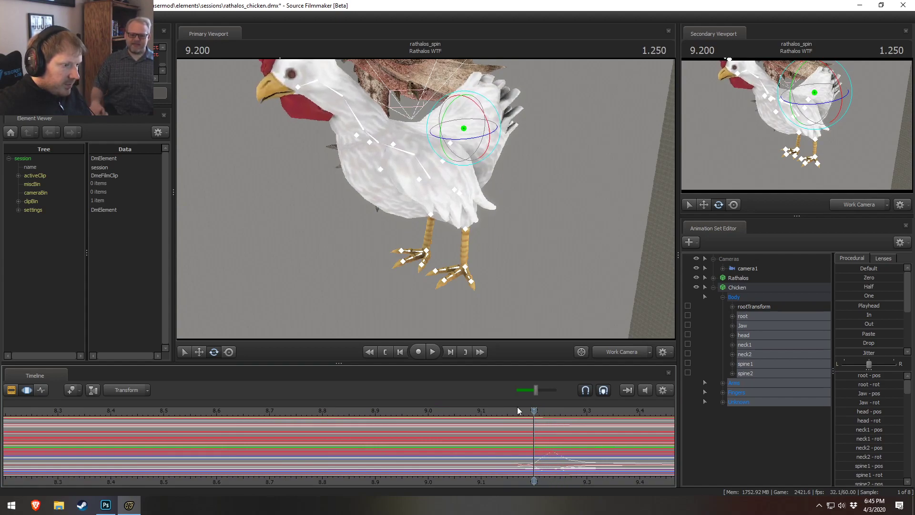
key(space)
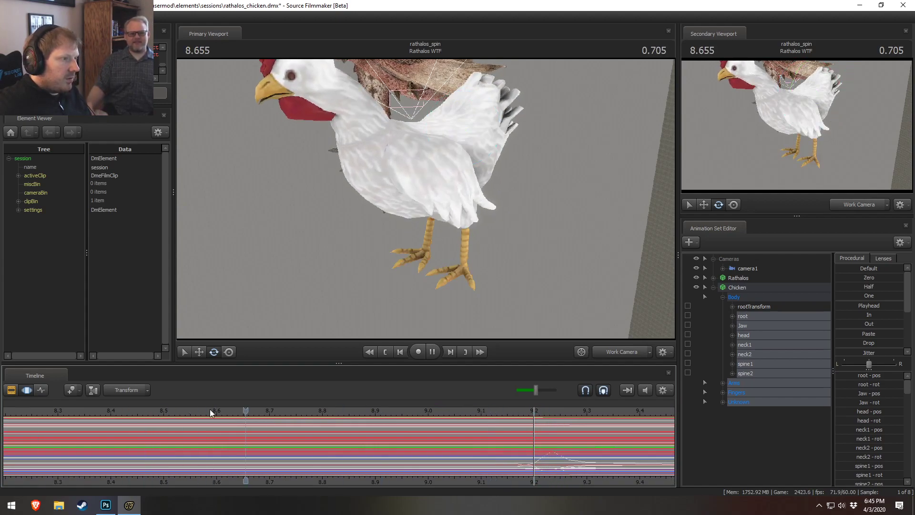
key(space)
key(shift)
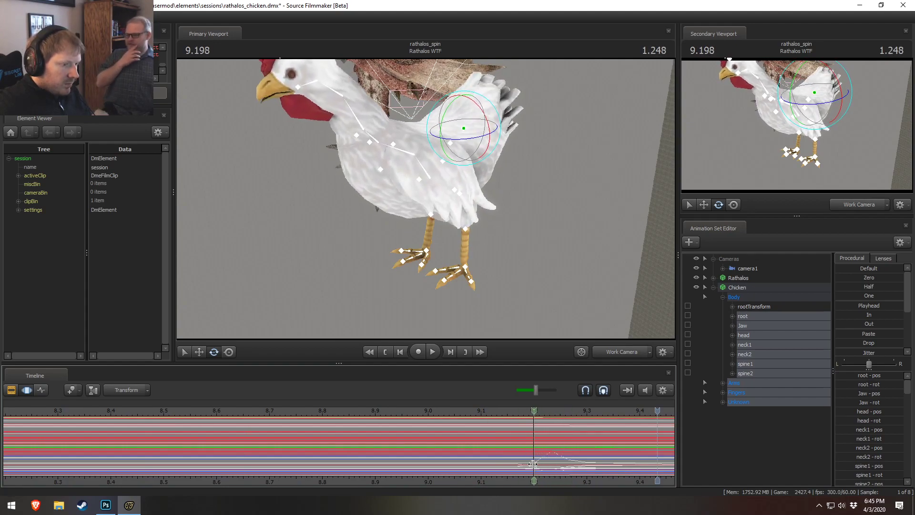
scroll(620, 429, down, 4)
drag(622, 412, 607, 433)
scroll(609, 436, up, 2)
middle_drag(573, 478, 272, 455)
scroll(353, 453, down, 2)
scroll(355, 453, up, 1)
scroll(354, 453, down, 2)
key(space)
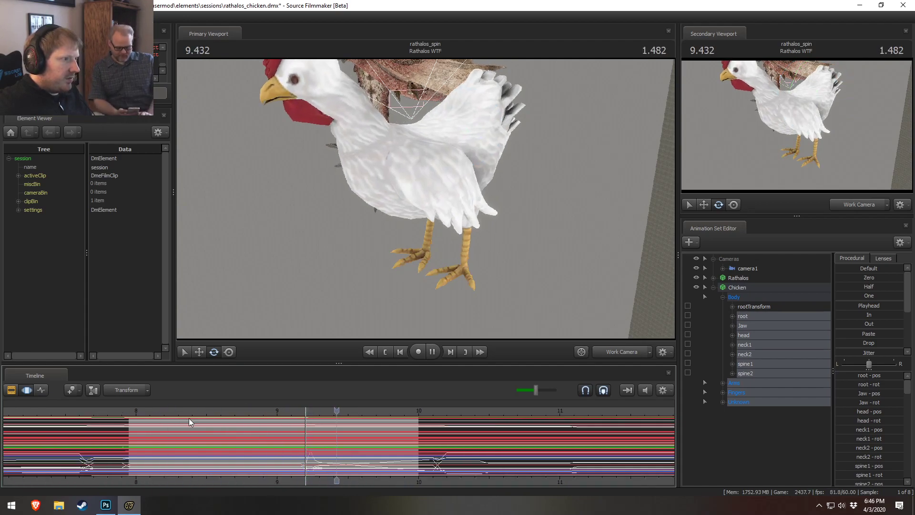
key(space)
- Shift the chicken's idle motion further back over all time so a calm stretch covers the Rathalos WTF shot
scroll(329, 420, down, 4)
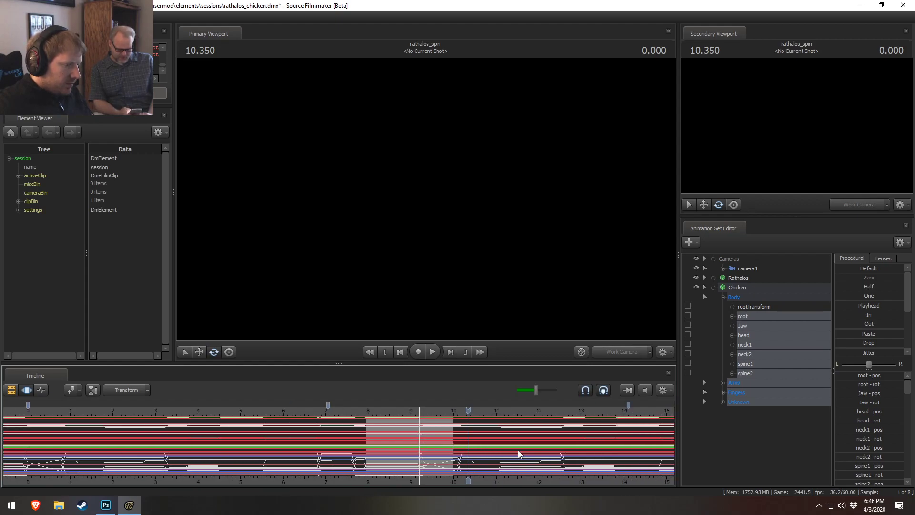
key(ctrl+a)
alt+drag(521, 453, 415, 457)
scroll(420, 460, up, 5)
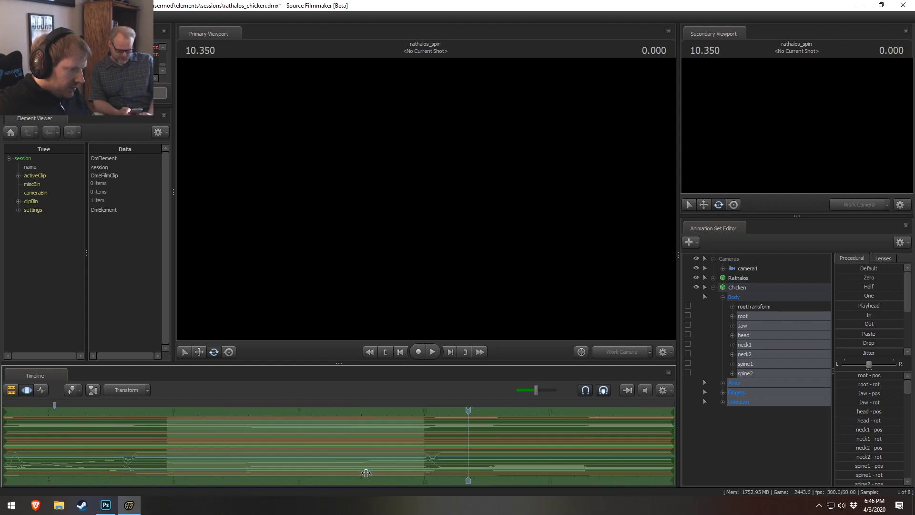
- Play and scrub the end of the Rathalos WTF shot to check the chicken's idle motion
click(366, 471)
key(space)
key(space)
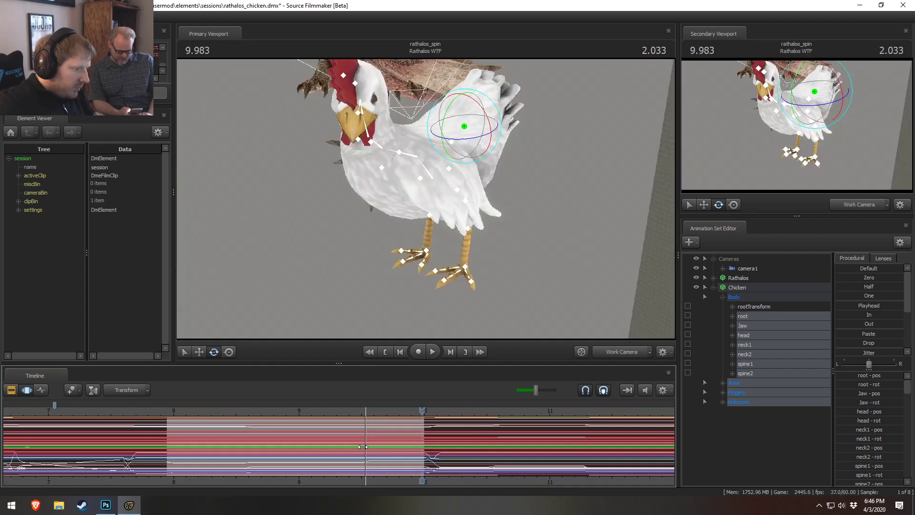
click(366, 422)
drag(366, 422, 312, 438)
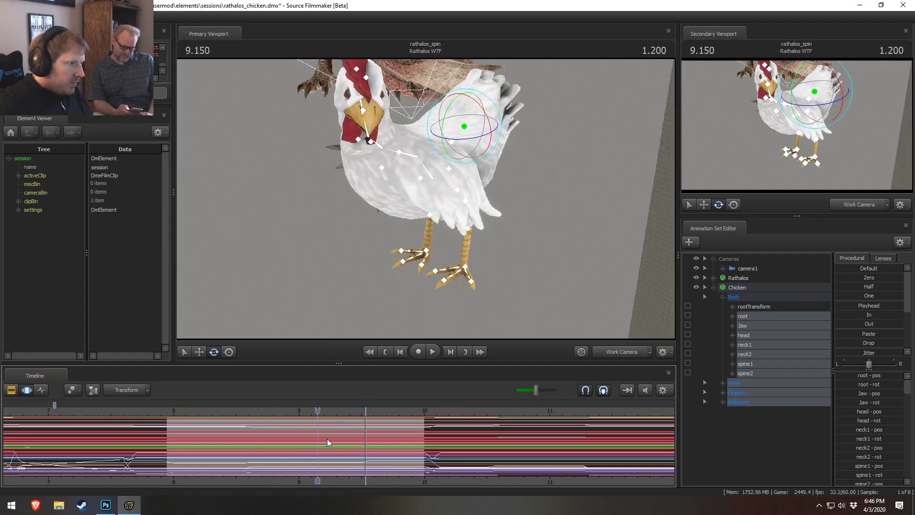
- Shift the chicken's idle motion along the timeline over all time to retime it against the Rathalos WTF shot
click(370, 445)
scroll(379, 453, down, 8)
scroll(379, 454, down, 5)
key(ctrl+a)
drag(265, 448, 451, 465)
scroll(349, 463, up, 12)
drag(348, 461, 332, 462)
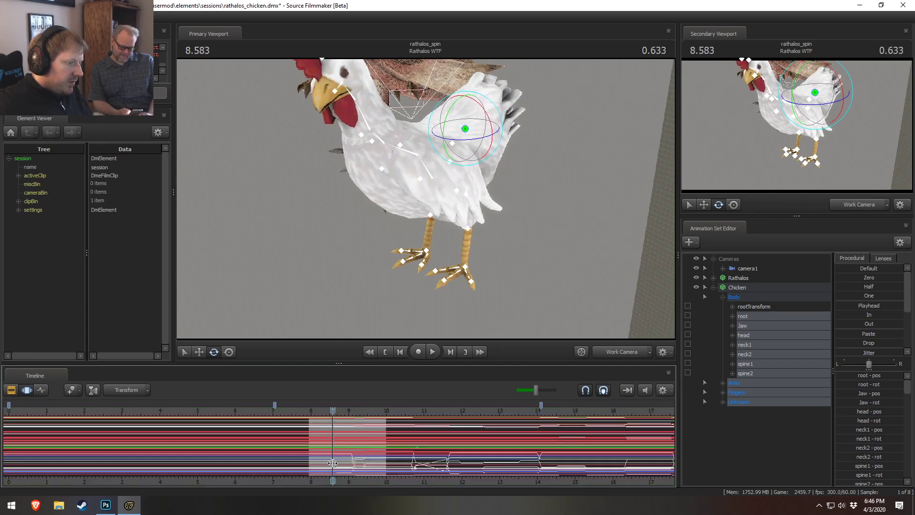
alt+drag(387, 452, 384, 452)
drag(367, 451, 364, 451)
- Inspect the start of the Rathalos WTF shot through camera1 and the work camera at 8.05 seconds
drag(332, 412, 313, 413)
drag(748, 268, 479, 218)
key(F3)
key(F2)
key(F3)
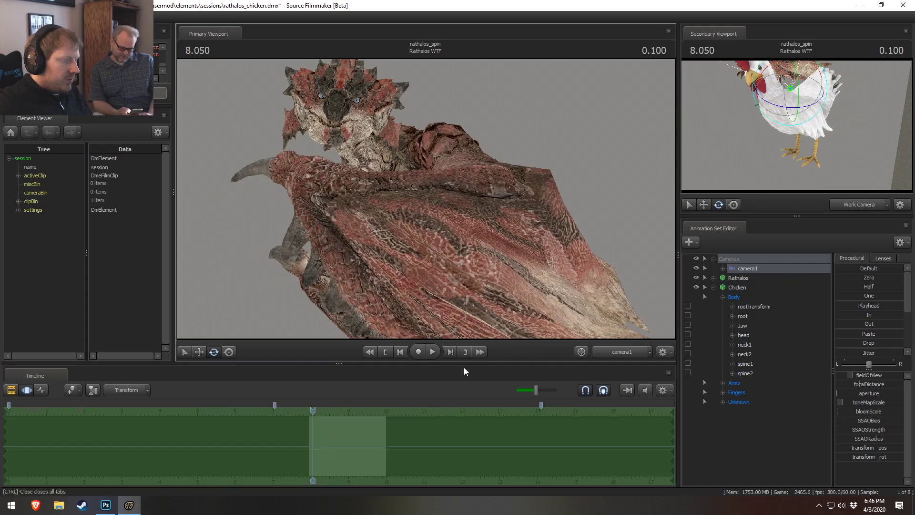
ctrl+click(628, 354)
key(s)
drag(563, 286, 565, 336)
click(613, 352)
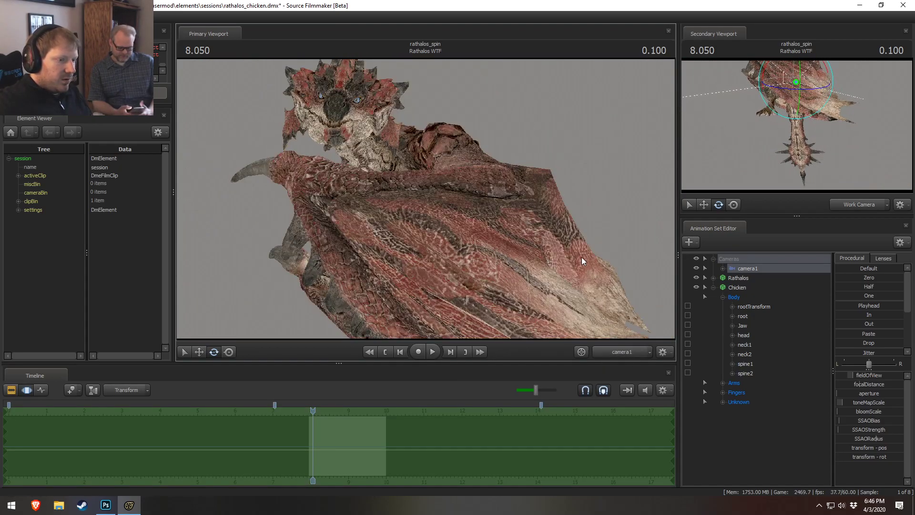
ctrl+click(622, 351)
key(s)
drag(582, 281, 435, 175)
- Move and rotate the whole chicken so it stands close in front of camera1
click(736, 287)
drag(515, 200, 436, 219)
key(w)
key(e)
right_click(436, 230)
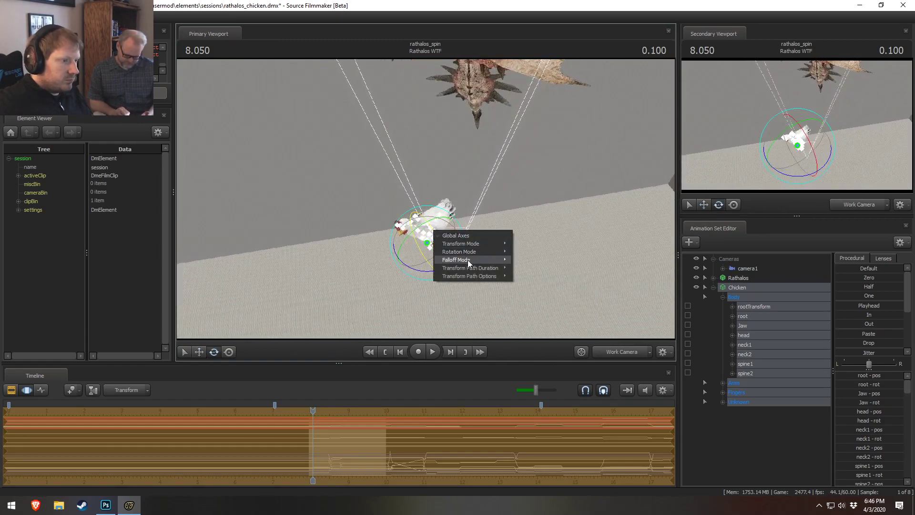
click(527, 253)
drag(439, 275, 396, 253)
- Show camera1 in the secondary viewport and move the chicken into the foreground of its frame beside Rathalos
click(876, 205)
alt+drag(453, 214, 357, 289)
key(w)
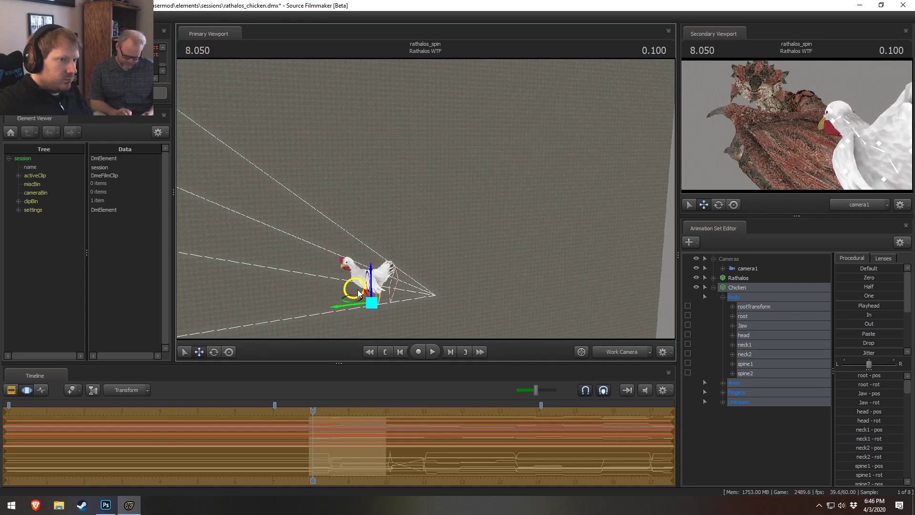
key(F2)
key(F3)
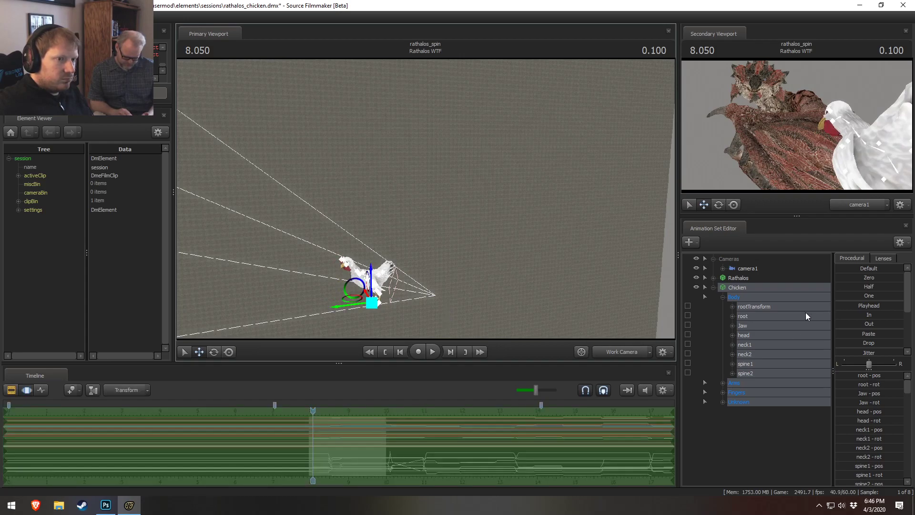
drag(746, 267, 463, 242)
key(F2)
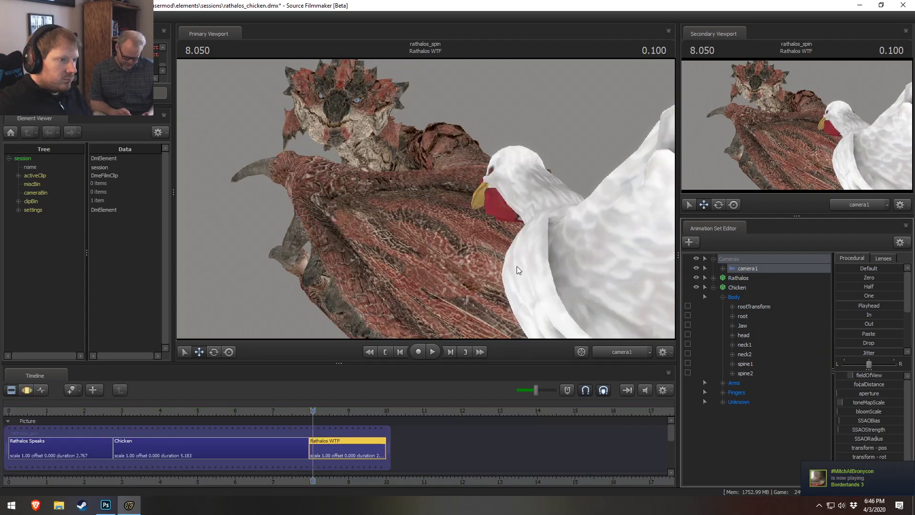
- Rotate the chicken's head control so the chicken looks up toward Rathalos
key(F3)
ctrl+click(636, 356)
drag(490, 258, 421, 187)
key(s)
key(w)
ctrl+click(451, 169)
key(e)
mouse_move(444, 142)
mouse_down()
mouse_move(458, 136)
mouse_move(402, 122)
mouse_move(436, 128)
mouse_up()
ctrl+click(424, 115)
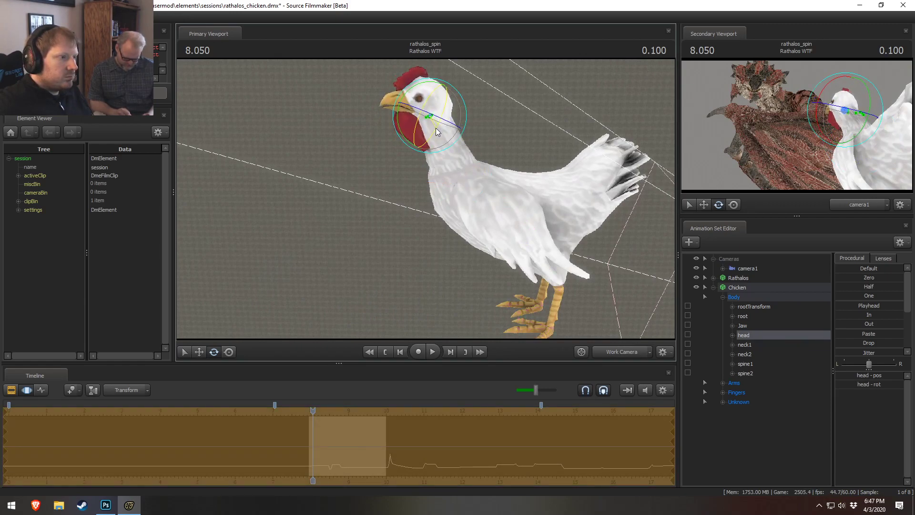
key(F2)
key(F3)
- Play the Rathalos WTF shot with the new head pose and return the playhead to 7.983 seconds
scroll(308, 434, up, 3)
key(space)
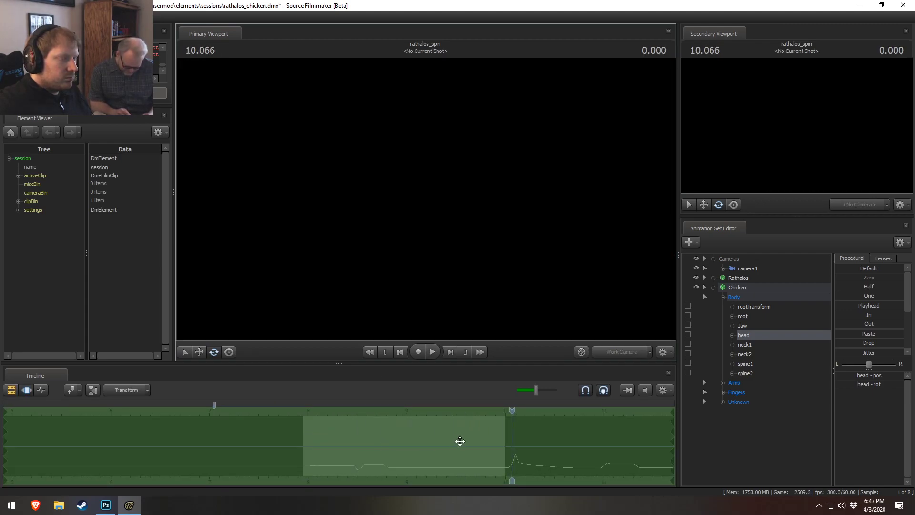
key(F2)
drag(313, 410, 306, 411)
- Reframe camera1 in the Motion Editor so Rathalos and the chicken share the Rathalos WTF shot
click(741, 269)
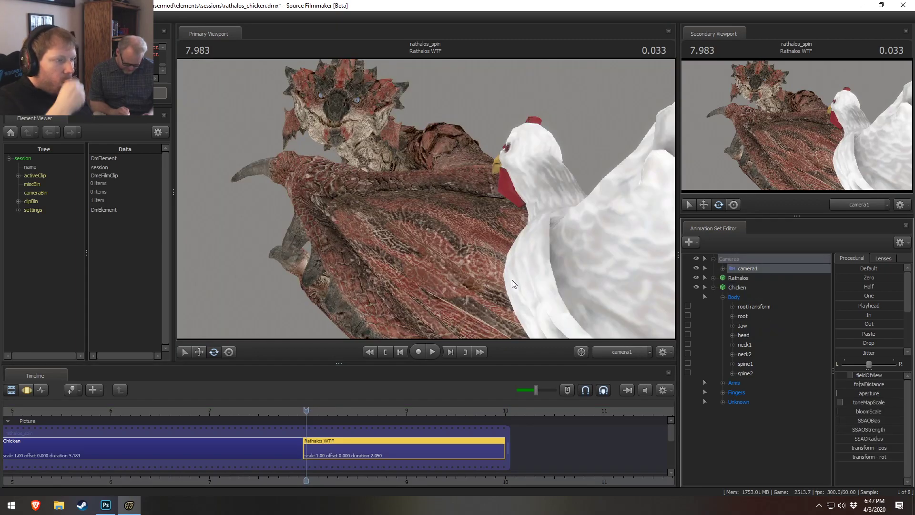
drag(445, 231, 624, 270)
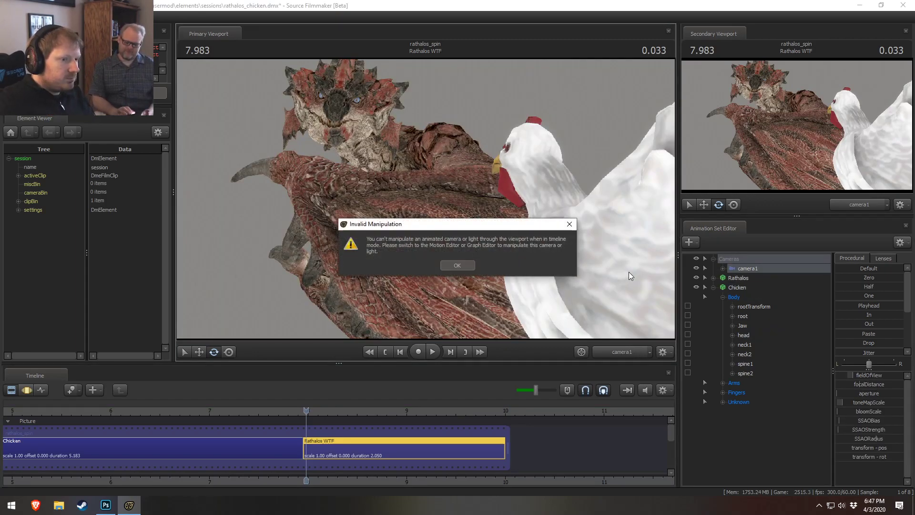
click(451, 267)
key(F3)
drag(436, 276, 465, 268)
key(a)
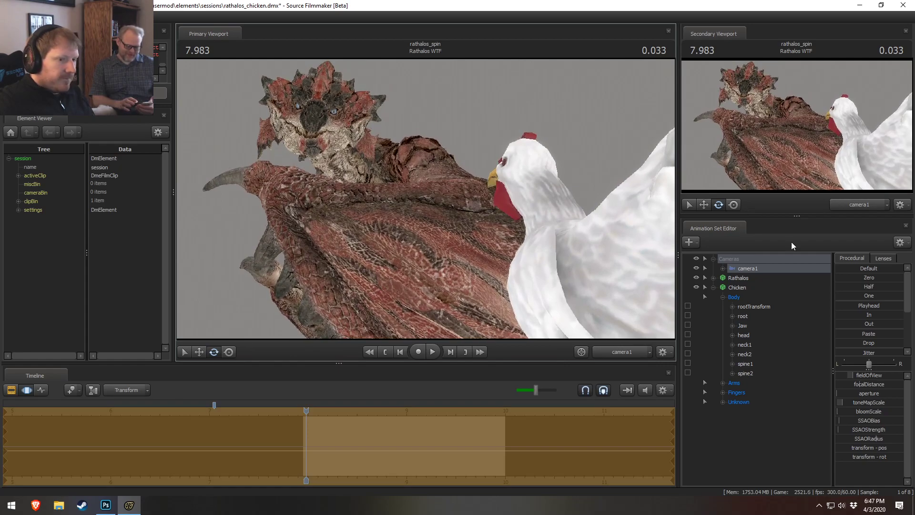
- Set camera1 to the 50 mm lens preset and reposition it to frame Rathalos and the chicken
click(883, 258)
drag(868, 323, 902, 322)
drag(843, 312, 903, 313)
drag(464, 252, 464, 256)
drag(861, 323, 902, 323)
drag(481, 253, 478, 244)
key(s)
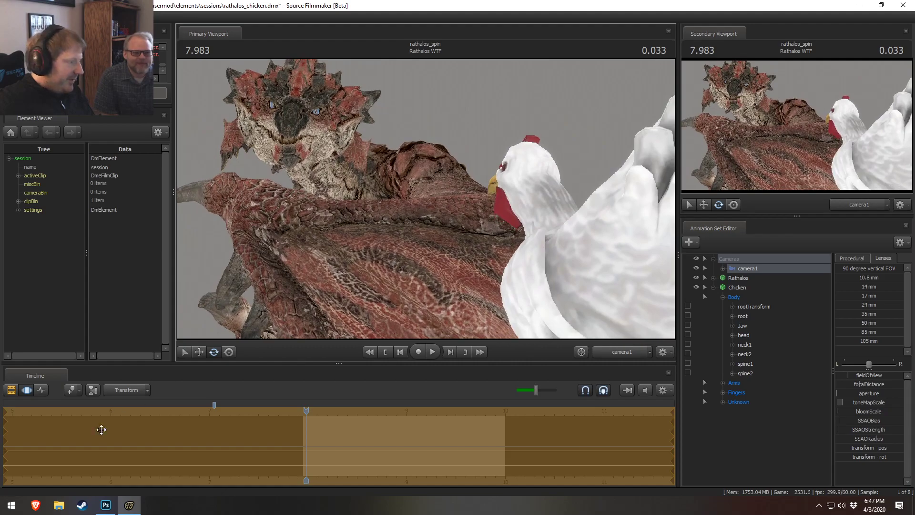
- Switch to Discord, view the posted four-panel comic and return to Source Filmmaker
click(11, 505)
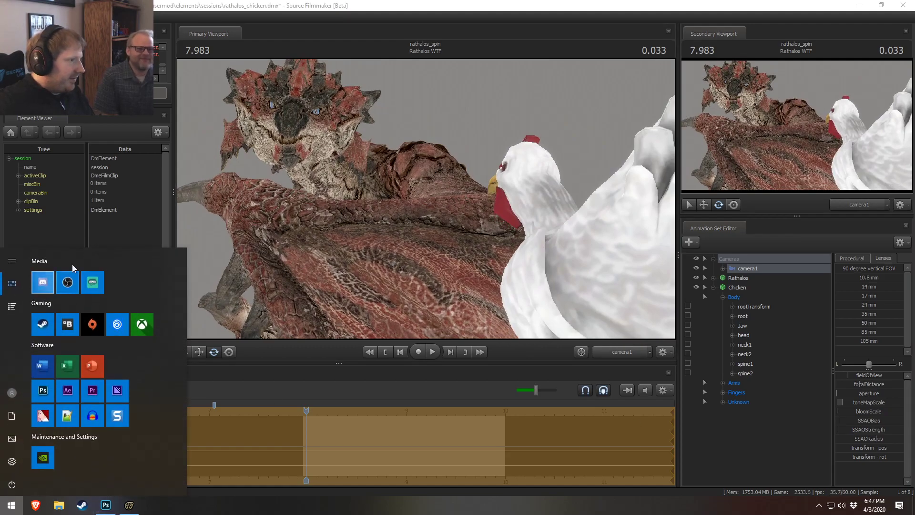
click(53, 283)
drag(500, 8, 914, 143)
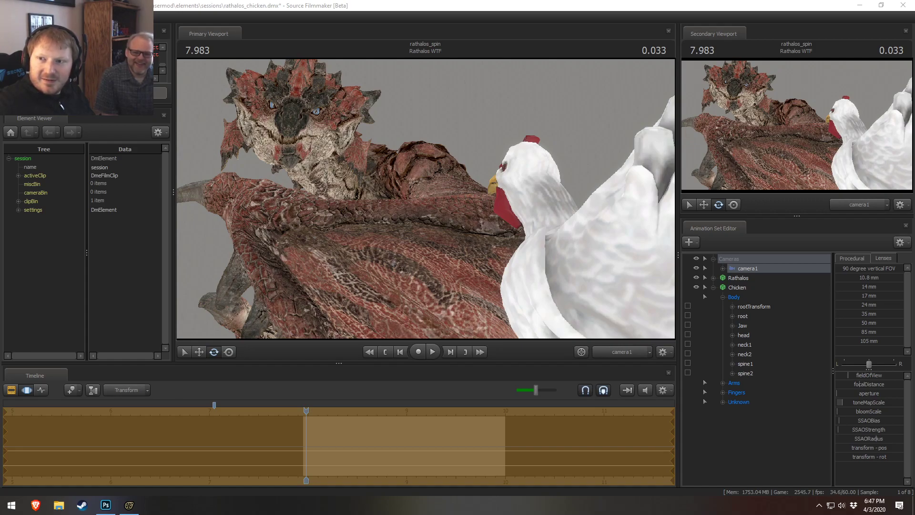
drag(914, 43, 583, 43)
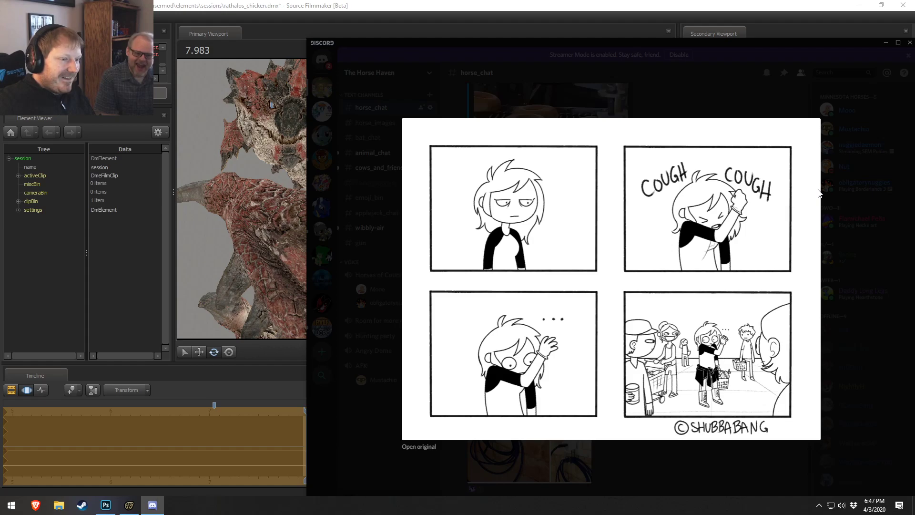
drag(788, 40, 914, 44)
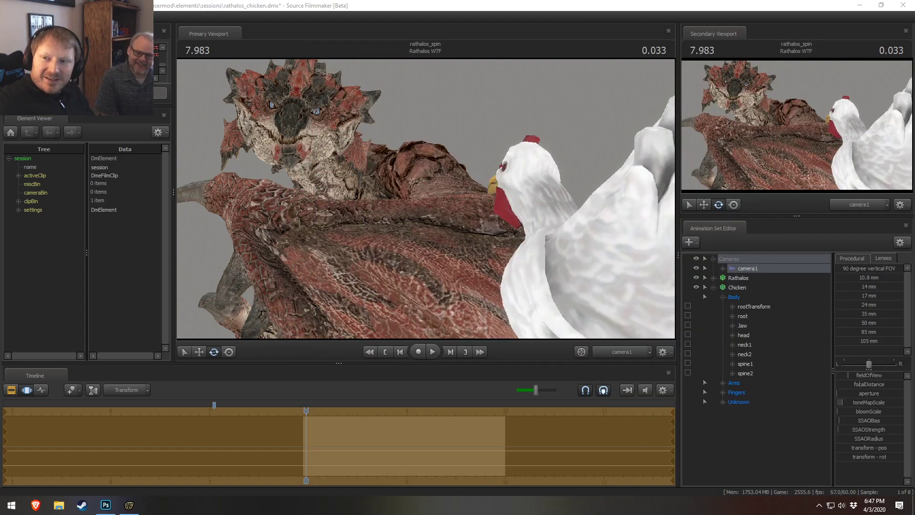
key(alt+Tab)
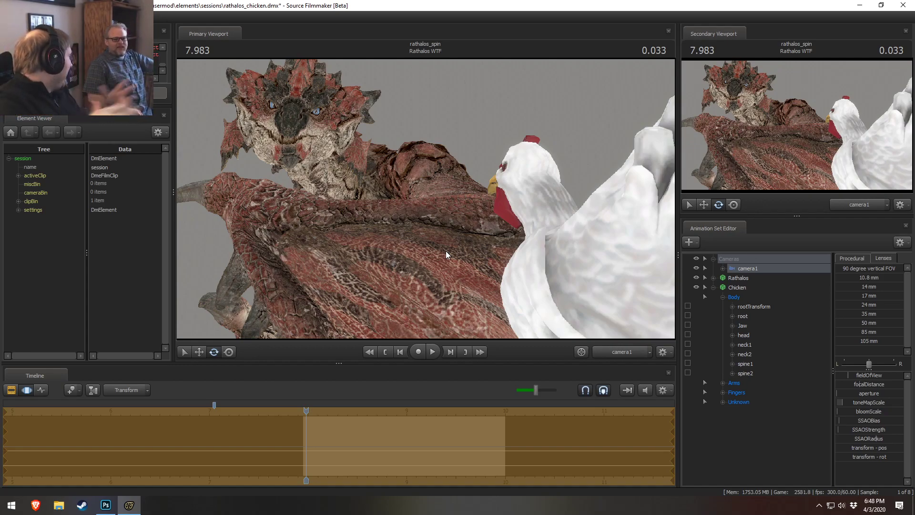
- Finalize camera1's pending lens and framing changes for the Rathalos WTF shot
key(F2)
key(F3)
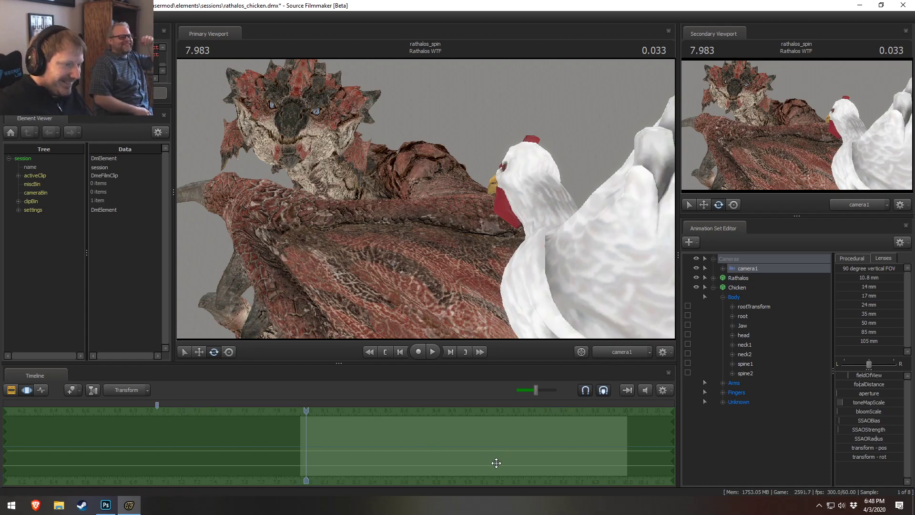
key(F2)
drag(419, 483, 333, 481)
key(F3)
key(F2)
key(F3)
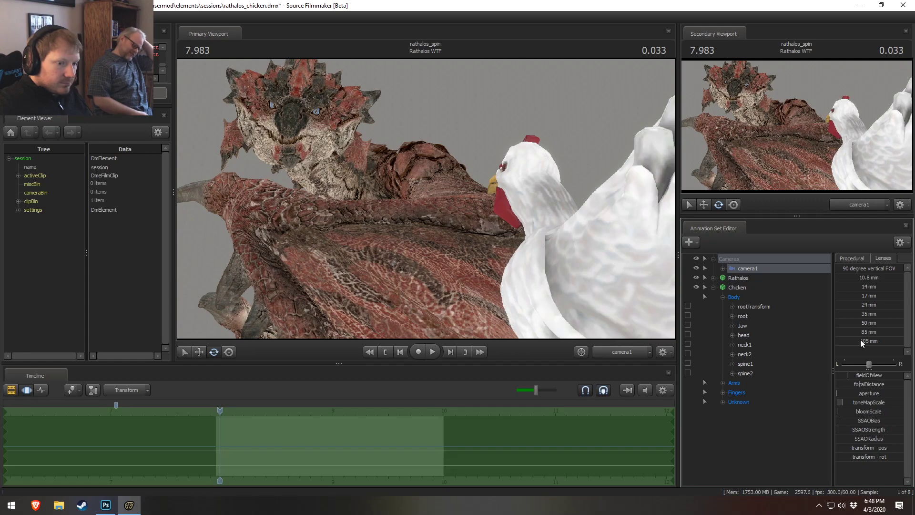
- Set camera1's focalDistance maximum to 1200 and raise its focal distance and aperture to blur the chicken while keeping Rathalos sharp
drag(856, 387, 909, 387)
right_click(872, 385)
click(877, 393)
drag(442, 247, 430, 248)
text(1200.000)
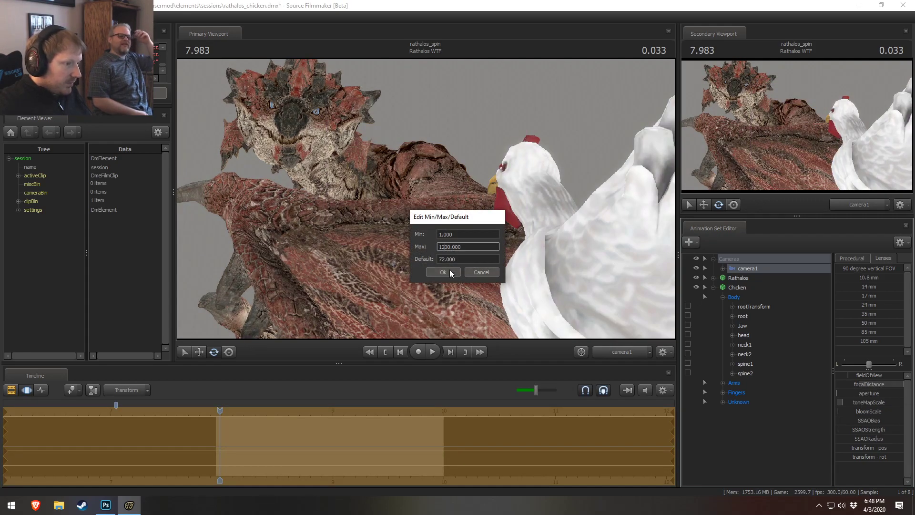
click(449, 270)
drag(847, 385, 888, 393)
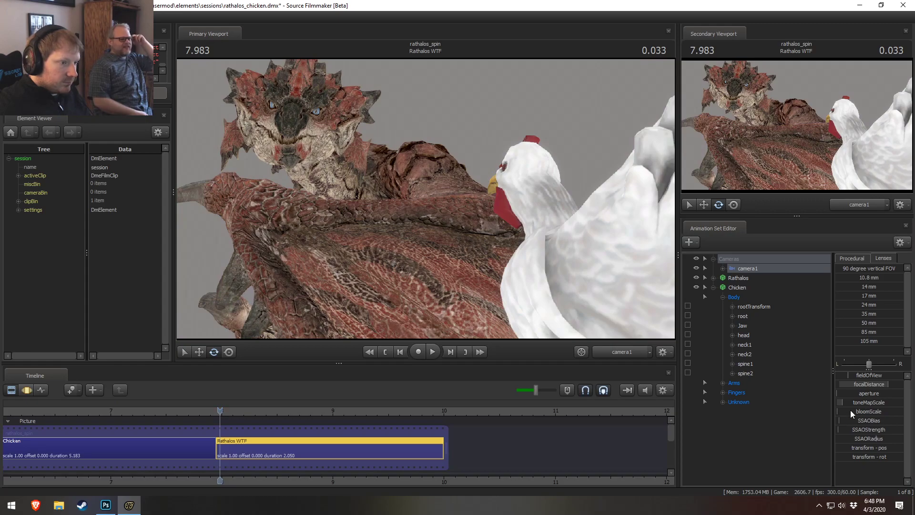
drag(859, 394, 865, 396)
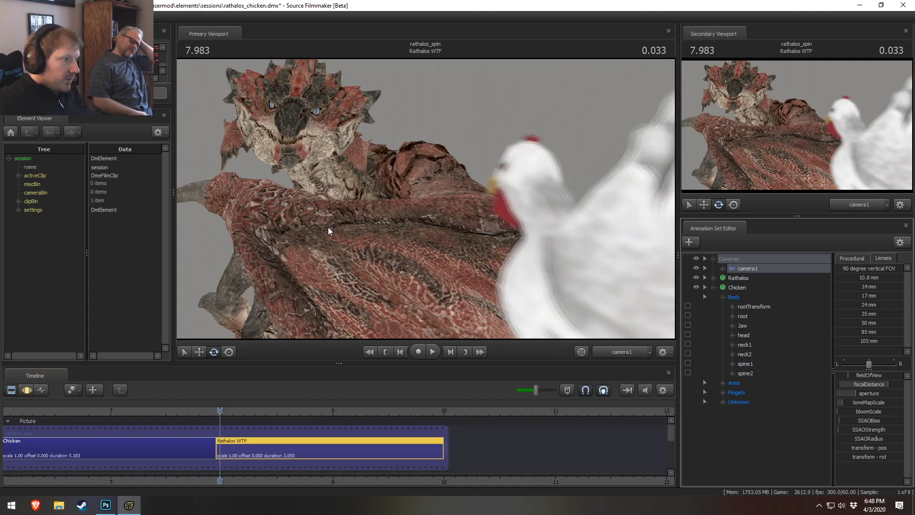
key(F3)
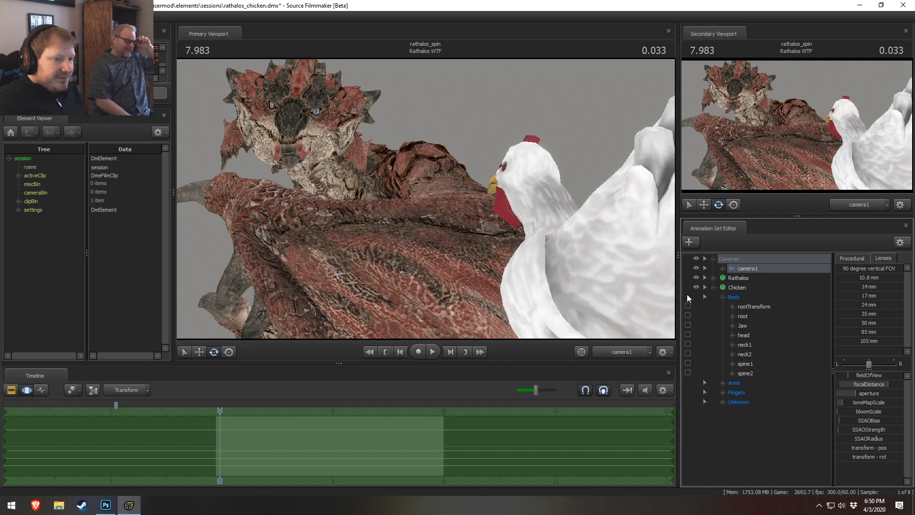
- Collapse the chicken's control list and play the Rathalos WTF shot to review the depth of field
click(714, 287)
key(F1)
key(space)
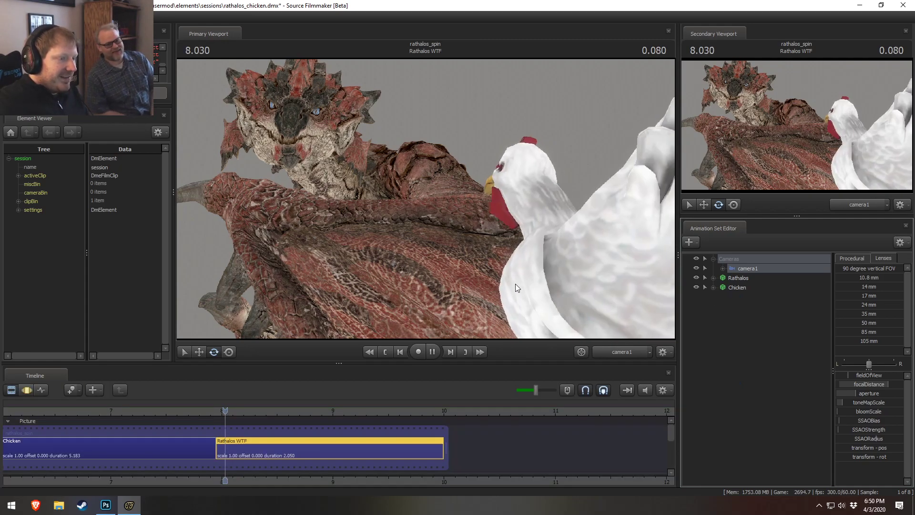
key(space)
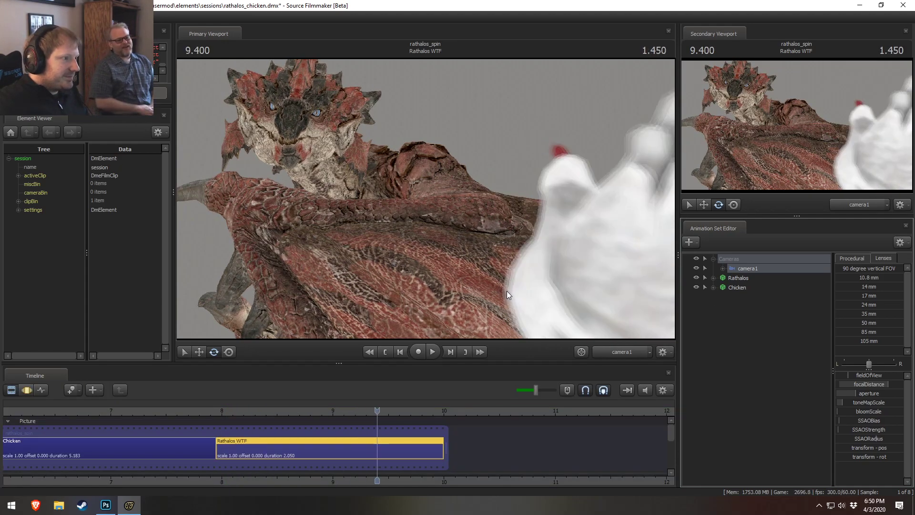
- Play the cut from the Chicken shot into the Rathalos WTF shot, stopping at 8.25 seconds
scroll(297, 440, down, 2)
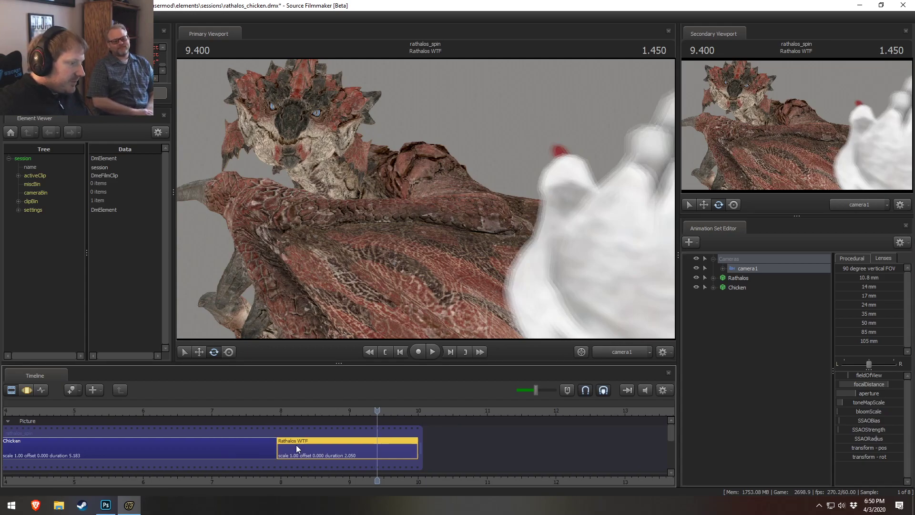
drag(294, 478, 567, 478)
right_click(579, 445)
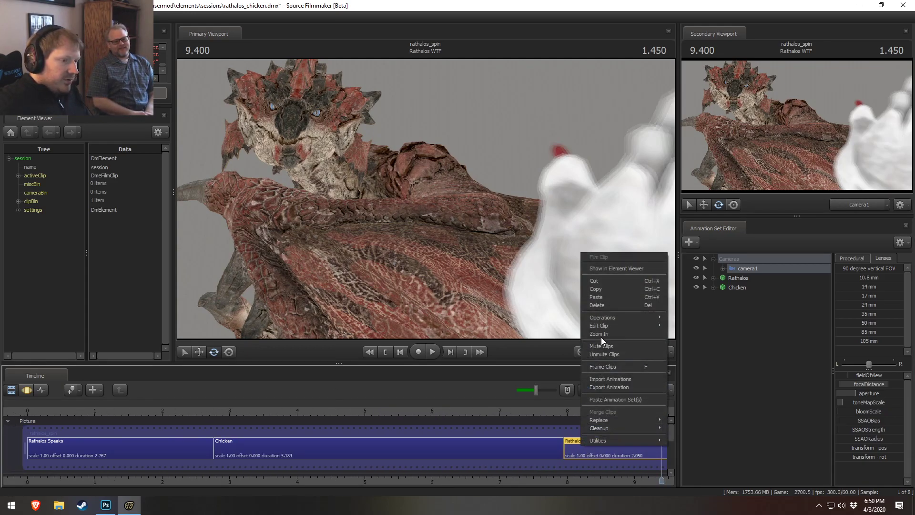
drag(435, 416, 309, 424)
key(space)
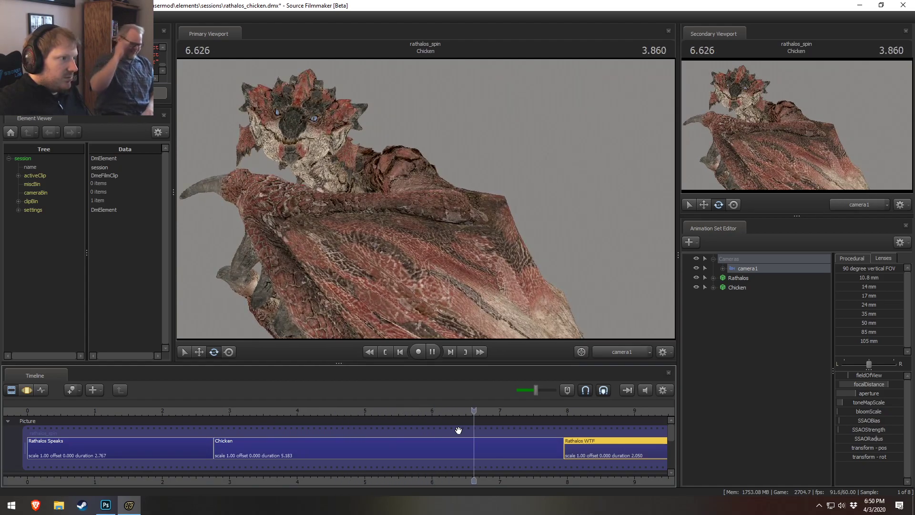
key(space)
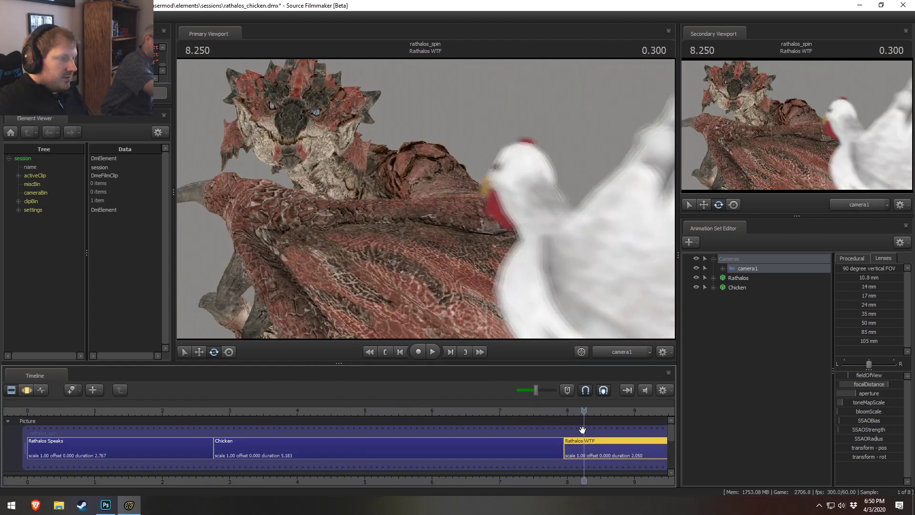
- Switch the primary viewport to the work camera and frame a close-up of Rathalos's face
click(620, 354)
drag(539, 257, 467, 224)
key(w)
key(s)
key(w)
- Expand Rathalos's control list, collapse its RigBody, RigLegs and RigArms groups, and open the Face group
click(723, 268)
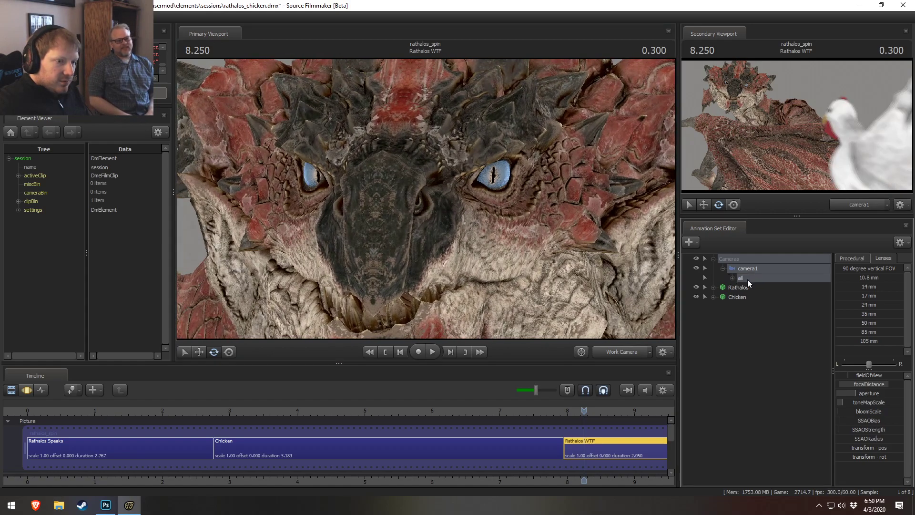
click(714, 288)
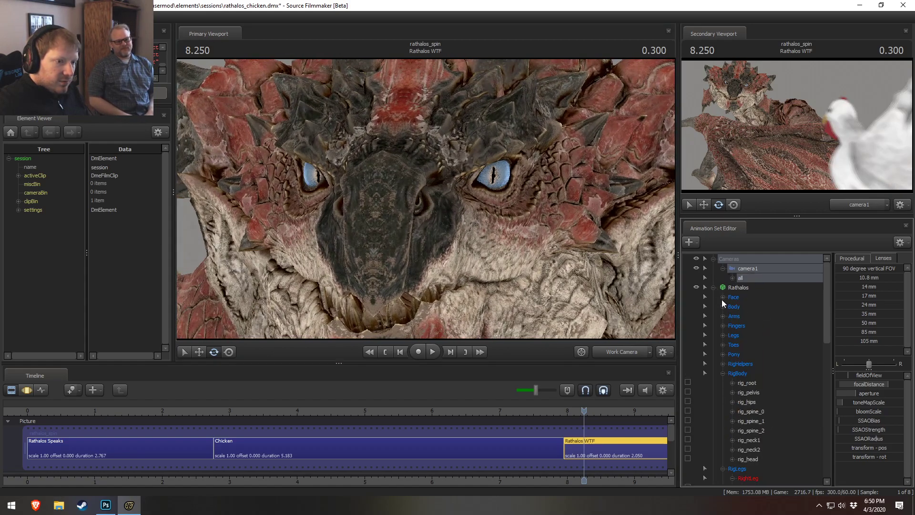
click(722, 298)
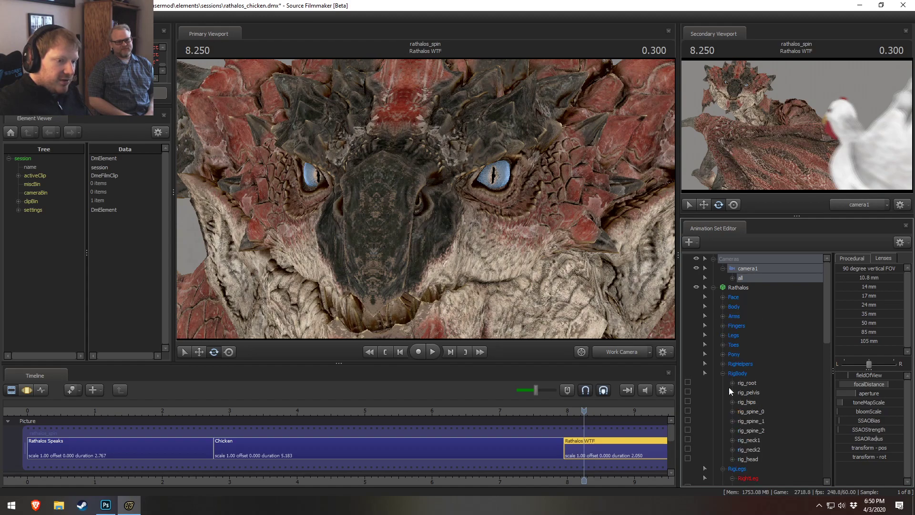
click(723, 375)
click(724, 386)
click(723, 393)
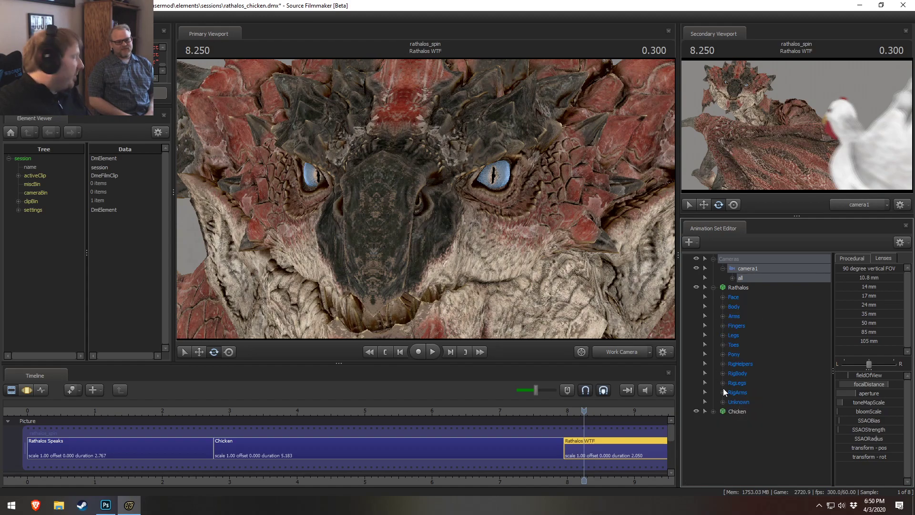
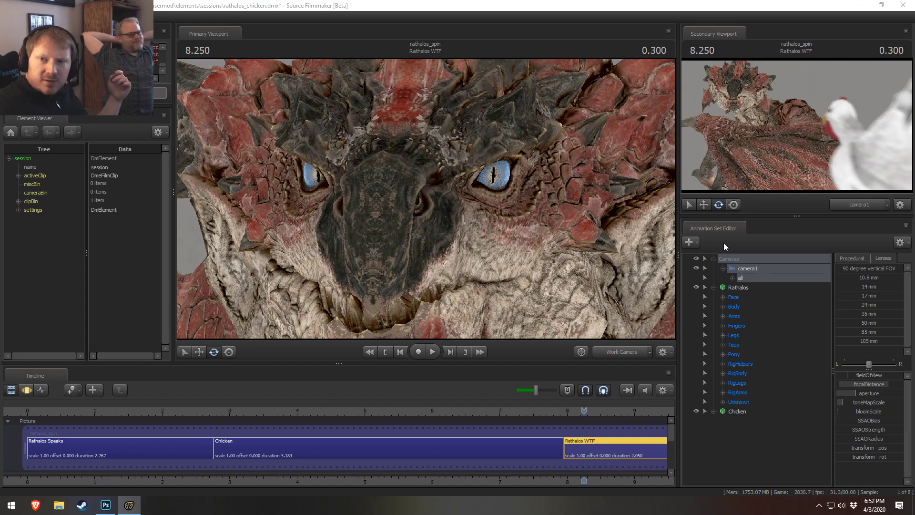
drag(510, 244, 512, 260)
click(723, 297)
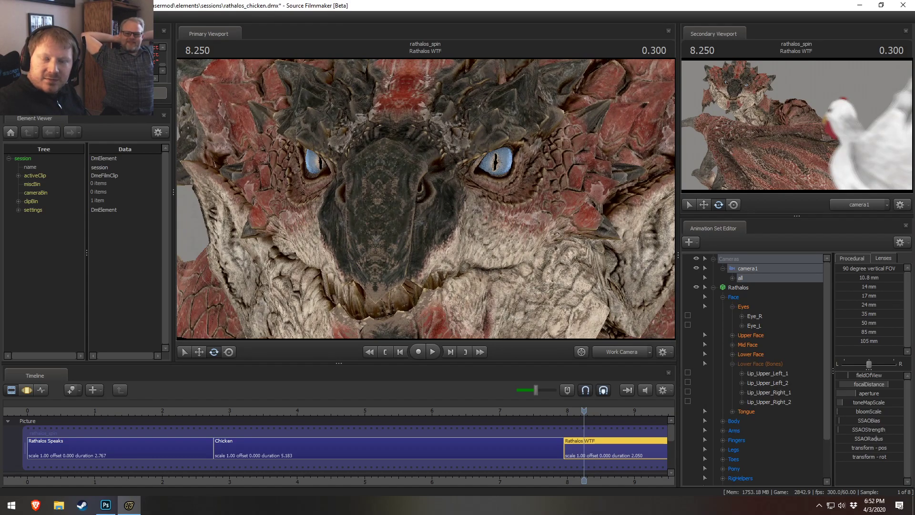
- Rotate Rathalos's Eye_R and Eye_L controls slightly in the Motion Editor for the Rathalos WTF shot
key(F3)
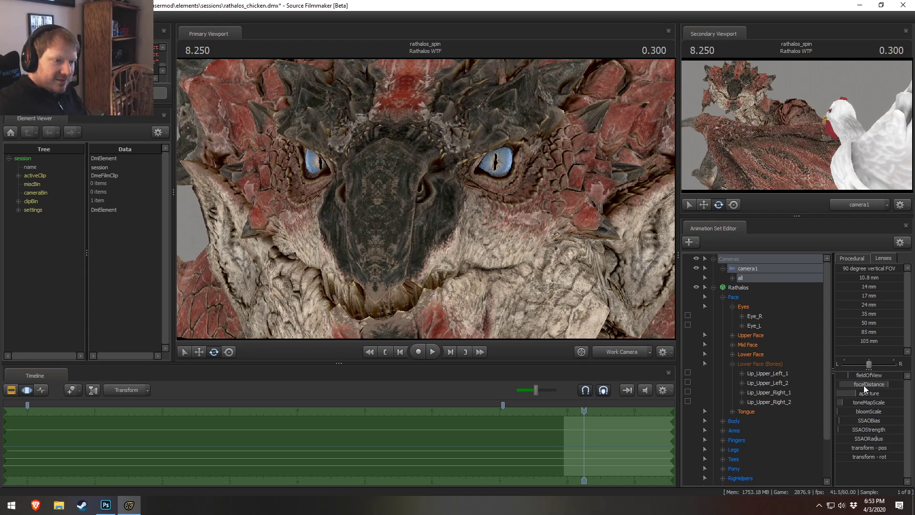
click(751, 316)
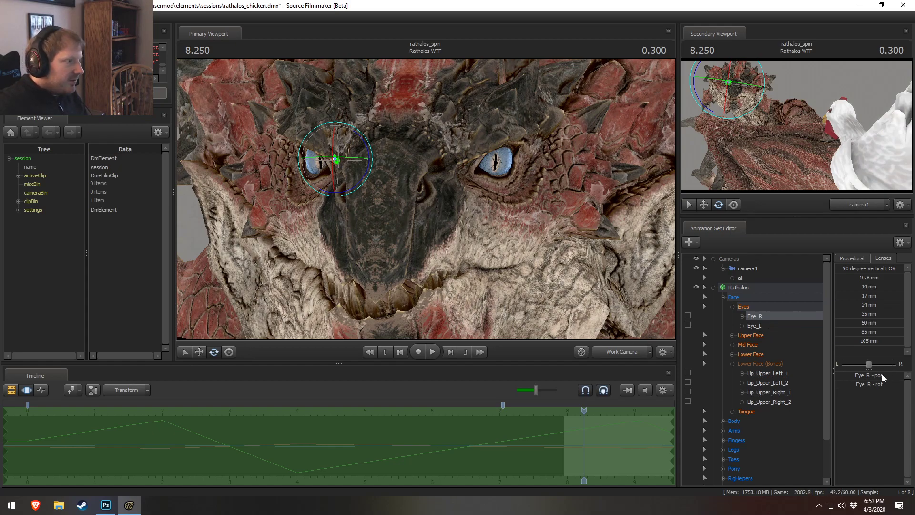
drag(346, 165, 345, 167)
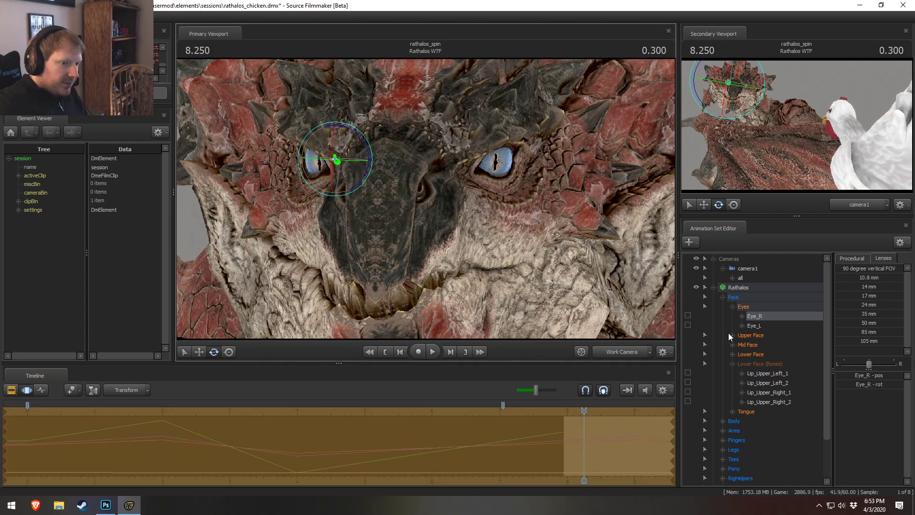
click(737, 326)
mouse_move(495, 145)
mouse_down()
mouse_move(487, 179)
mouse_move(499, 186)
mouse_move(501, 152)
mouse_move(504, 159)
mouse_up()
key(F3)
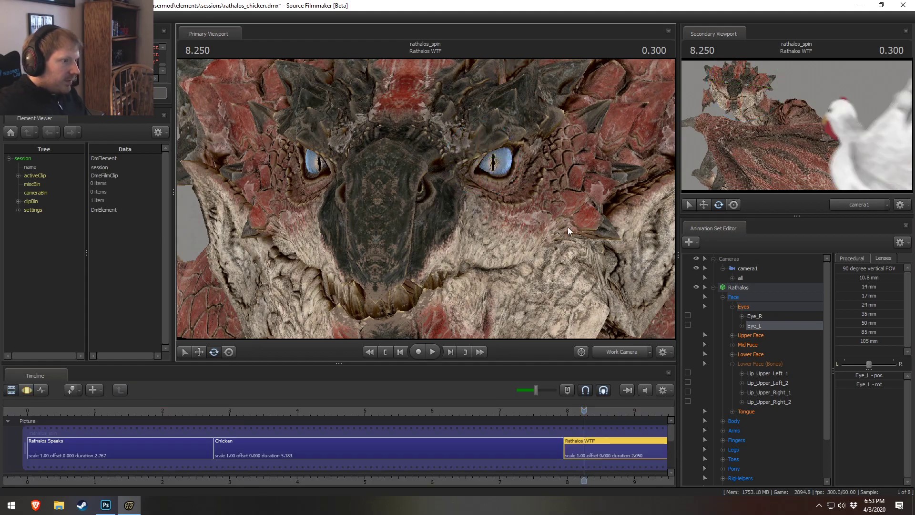
- Fine-tune the rotation of Rathalos's Eye_R in the Motion Editor and return to the Clip Editor
key(F4)
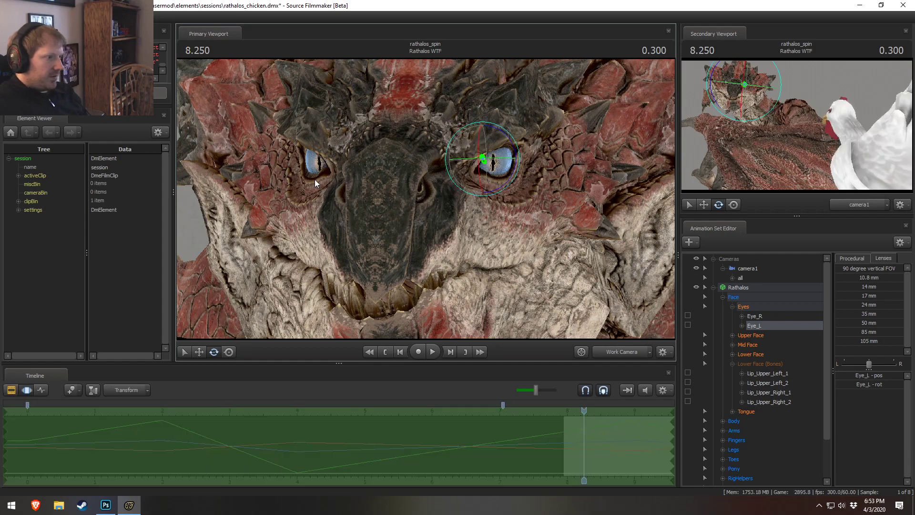
click(752, 316)
drag(348, 162, 348, 162)
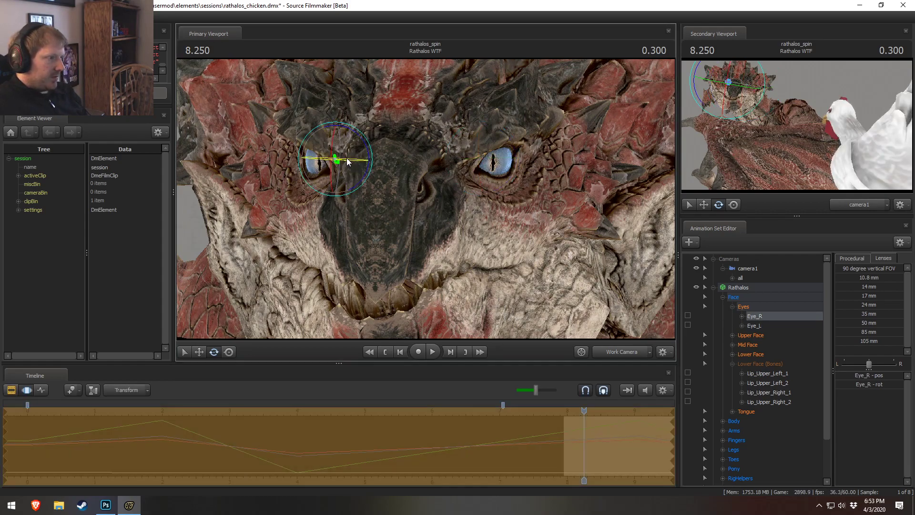
key(F3)
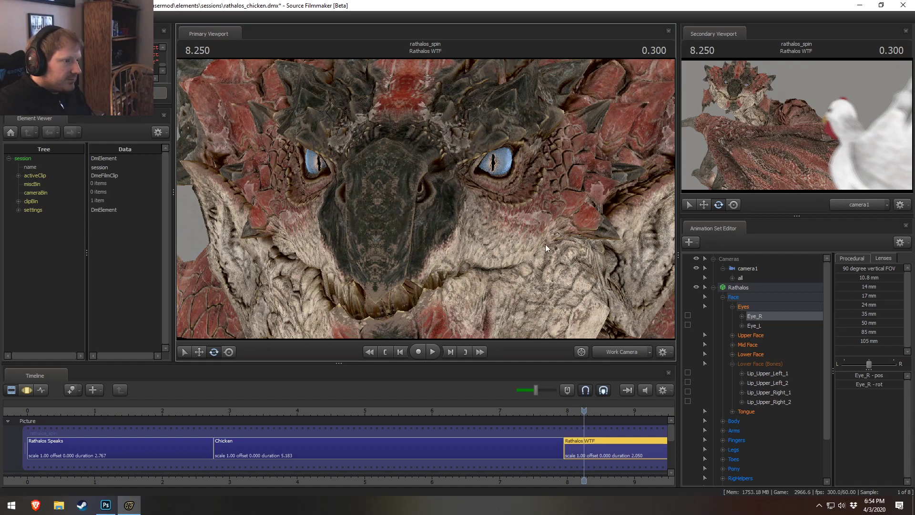
- Review Rathalos and the chicken at 8.25 seconds through camera1 and from a wider work camera view
click(623, 350)
key(F3)
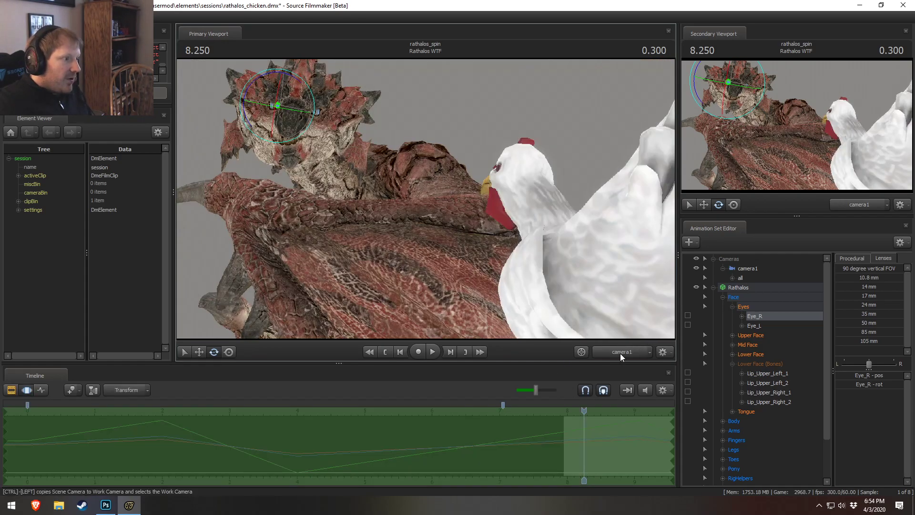
key(F2)
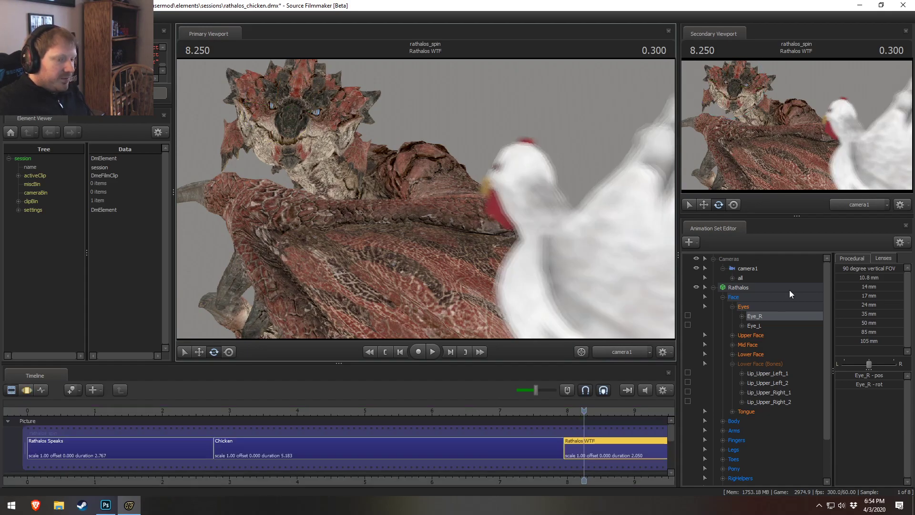
click(628, 353)
drag(586, 286, 583, 299)
key(s)
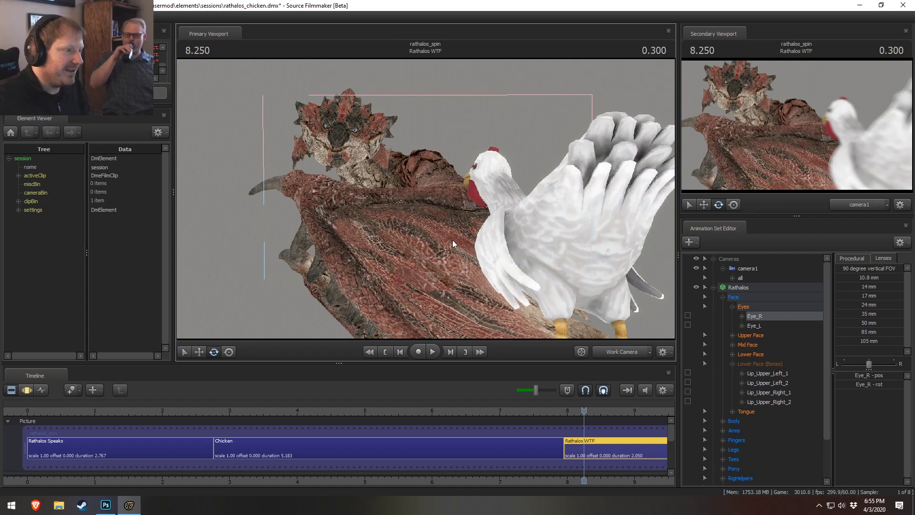
click(613, 351)
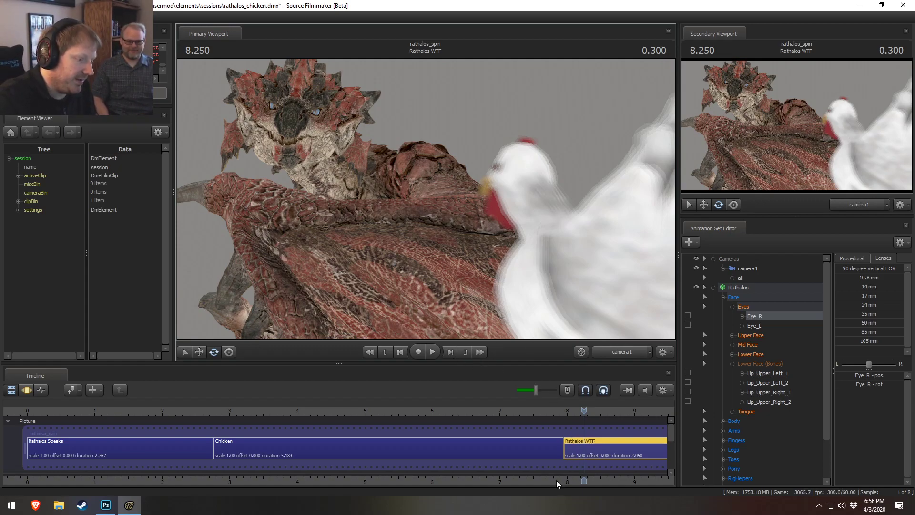
- Move the playhead back to 2.15 seconds and select the Rathalos Speaks shot
middle_drag(556, 465, 498, 463)
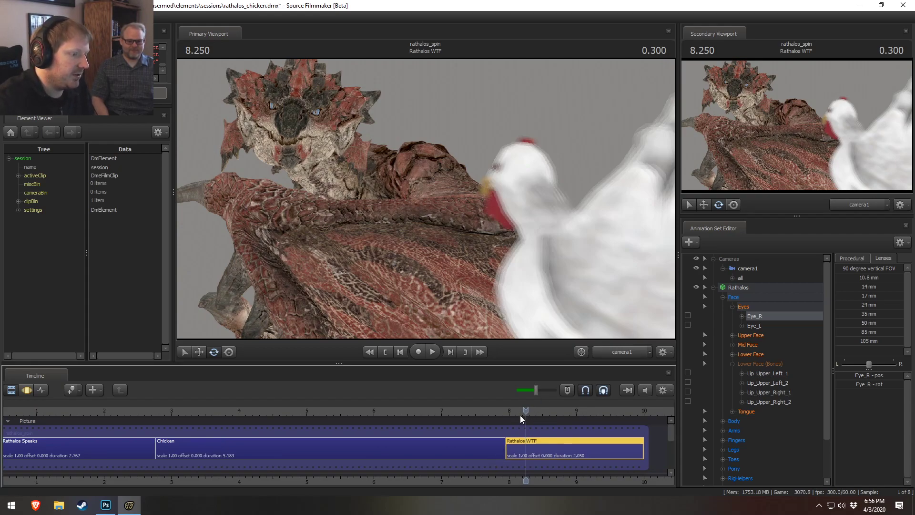
drag(176, 481, 161, 481)
middle_drag(201, 482, 331, 481)
drag(124, 411, 109, 411)
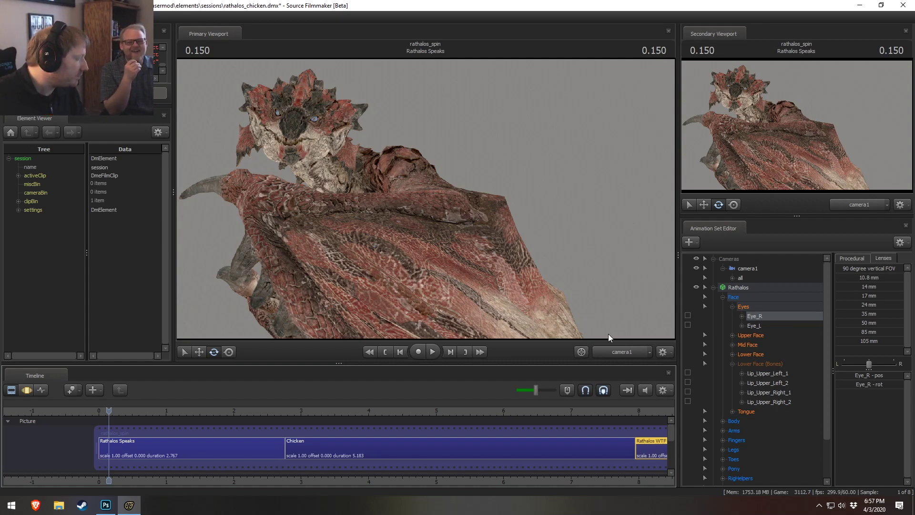
click(316, 445)
click(244, 412)
click(224, 443)
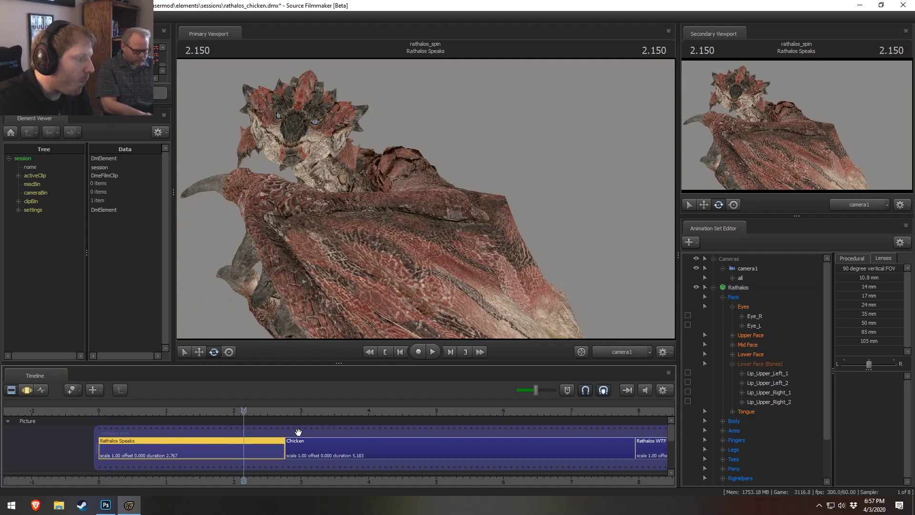
- Collapse Rathalos's controls, enlarge the timeline to show all shots and sound tracks, and save the session
click(713, 287)
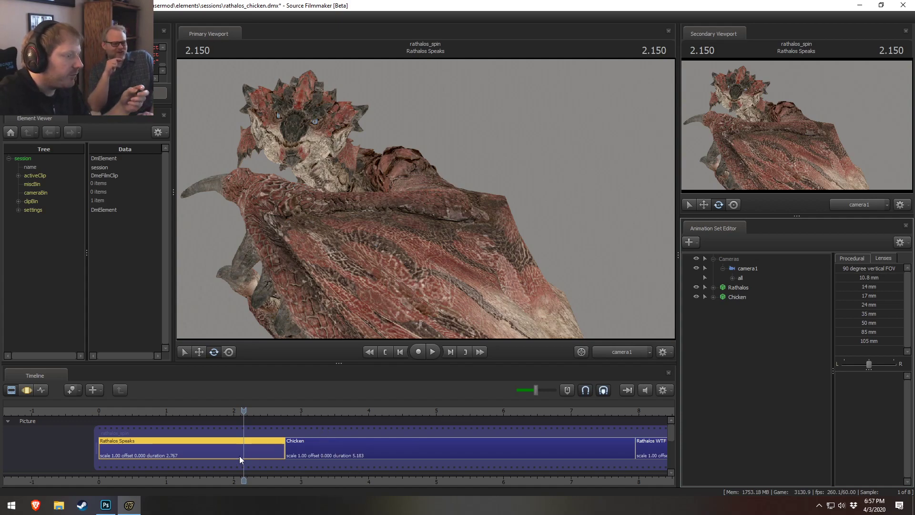
scroll(247, 456, down, 4)
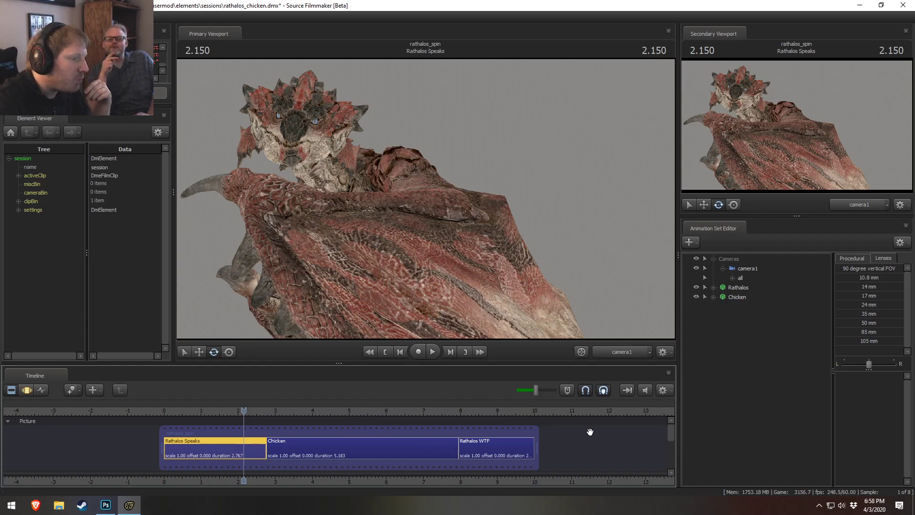
drag(556, 363, 548, 284)
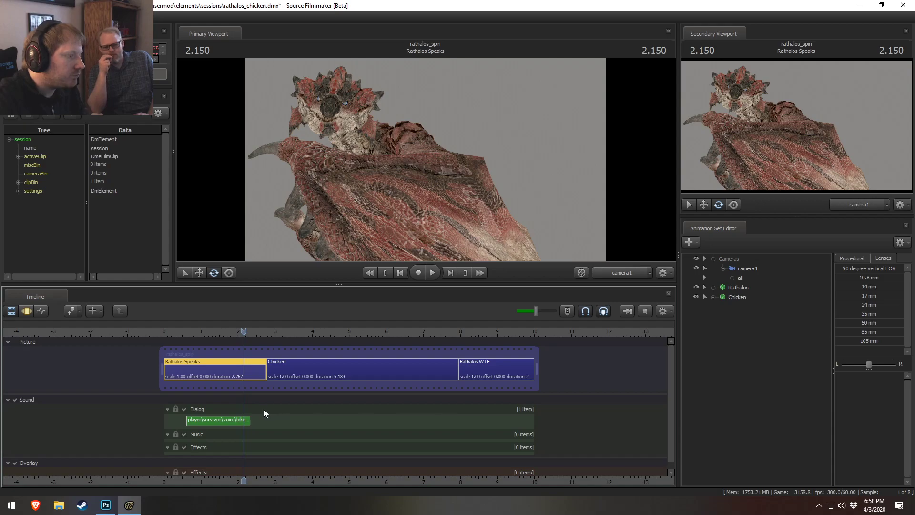
key(ctrl+s)
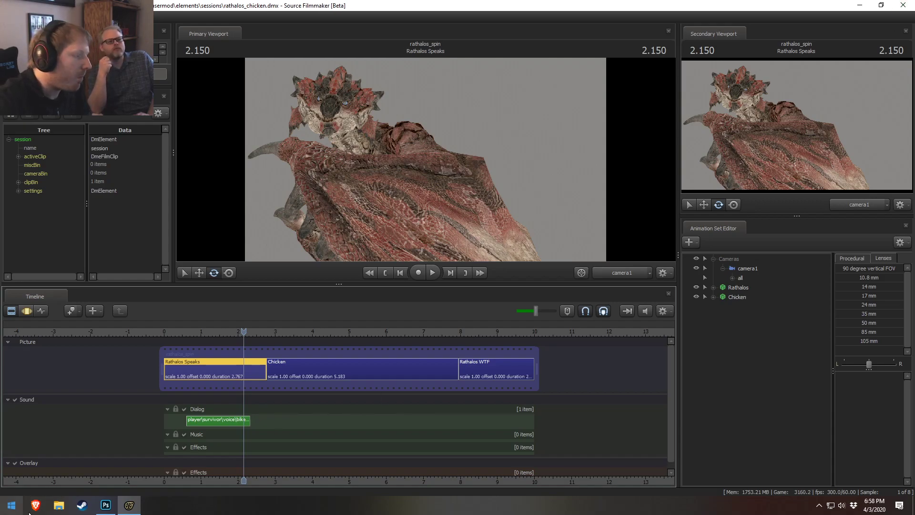
- Relaunch Source Filmmaker from Steam and reopen the recent session rathalos_chicken.dmx
right_click(82, 505)
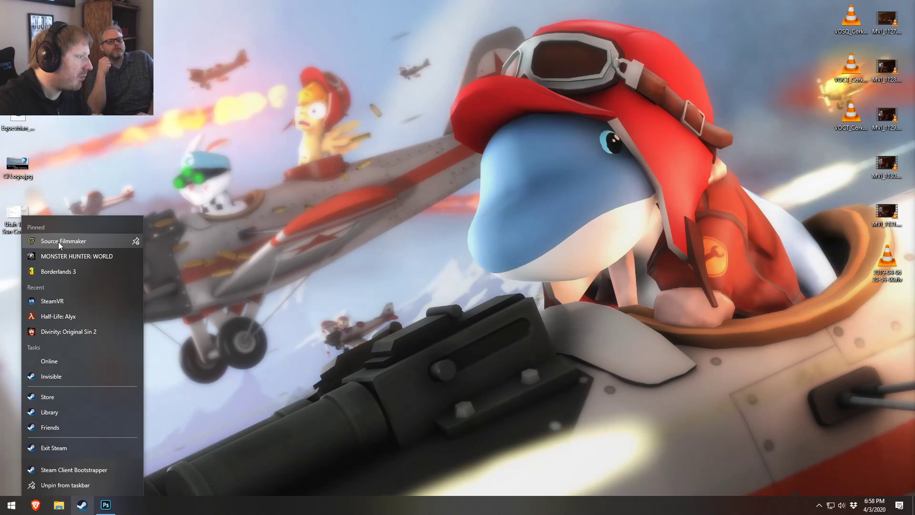
click(58, 242)
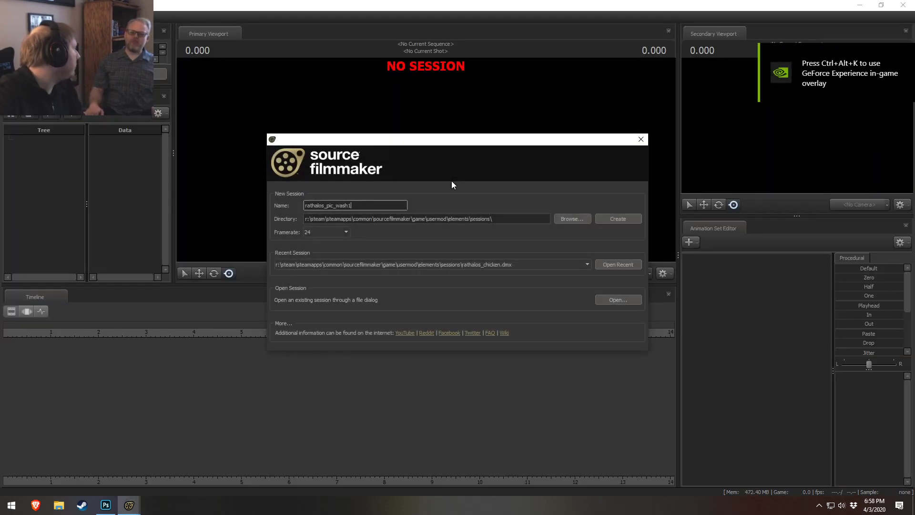
double_click(356, 209)
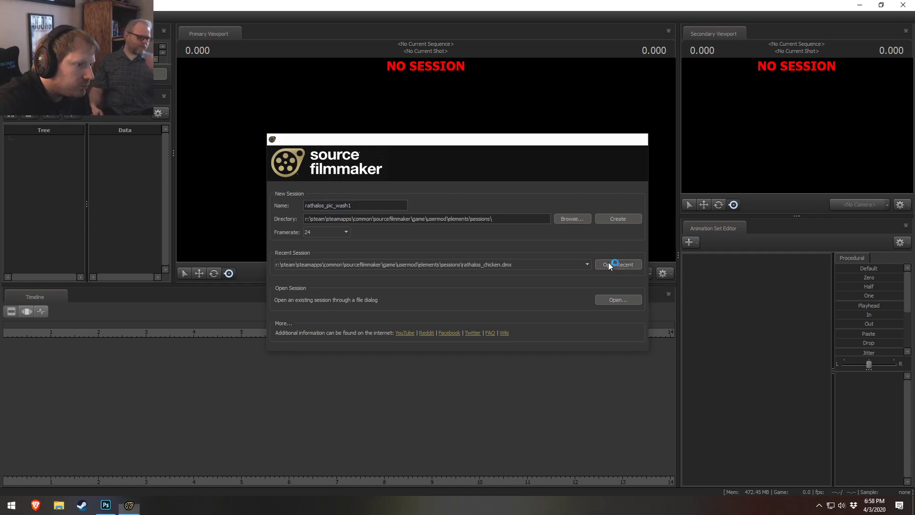
click(608, 264)
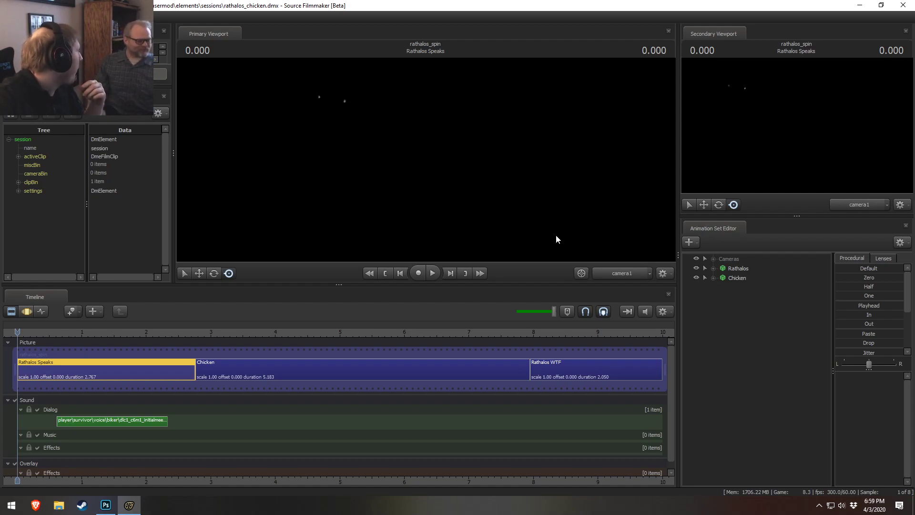
- Restore the scene's visible display in the primary viewport and enlarge the viewport by shrinking the timeline
right_click(521, 210)
right_click(482, 212)
click(511, 236)
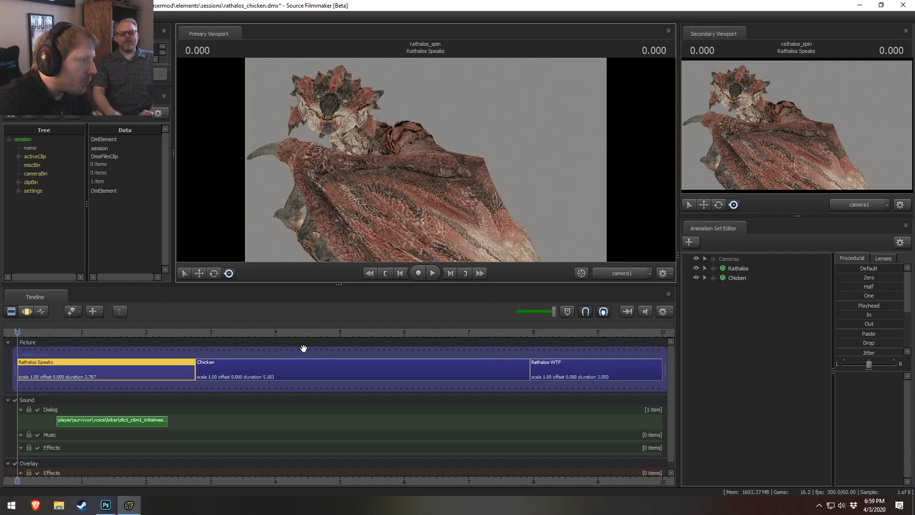
drag(287, 286, 286, 378)
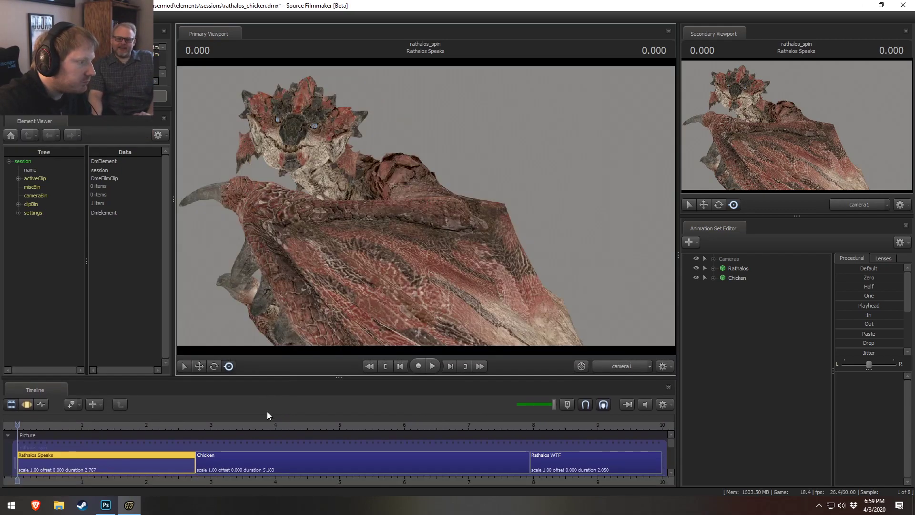
- Delete the Chicken animation set from the Rathalos Speaks shot
click(731, 268)
right_click(730, 268)
click(729, 277)
right_click(733, 275)
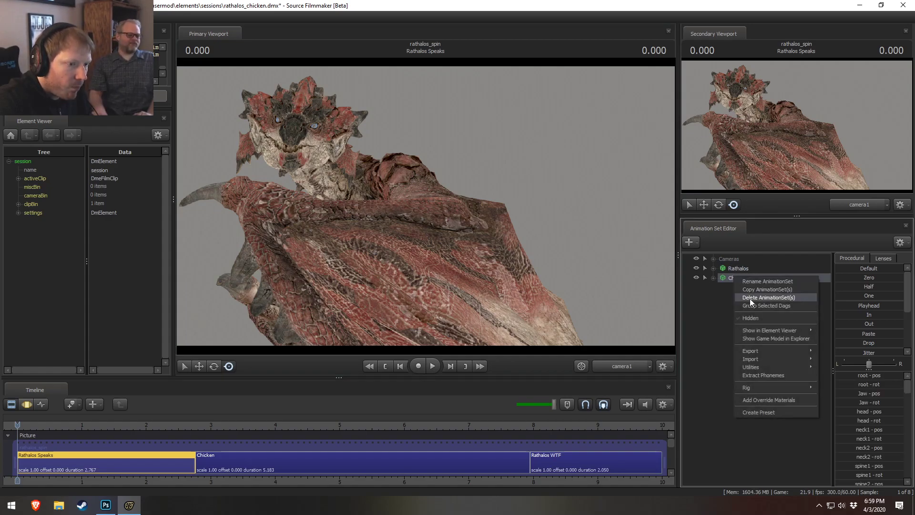
click(750, 297)
- Detach the rig from the Rathalos animation set in the Rathalos Speaks shot
click(732, 267)
right_click(732, 267)
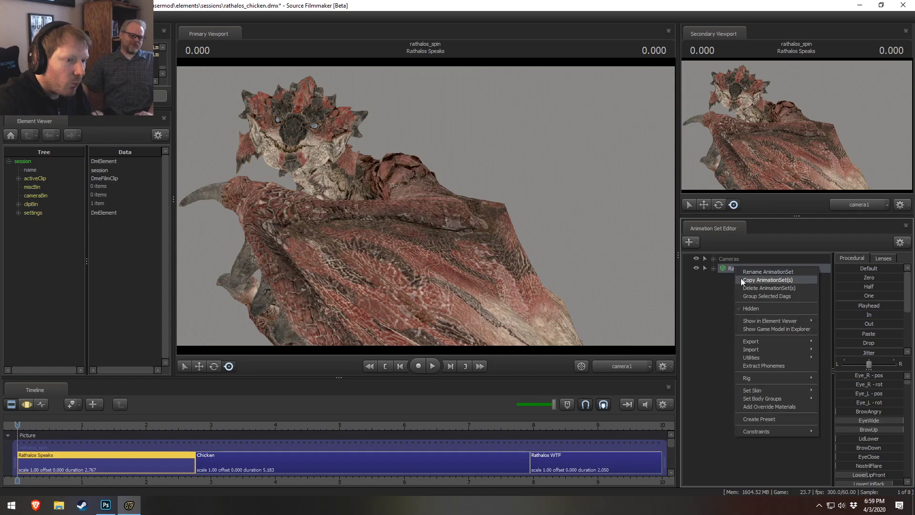
mouse_move(751, 399)
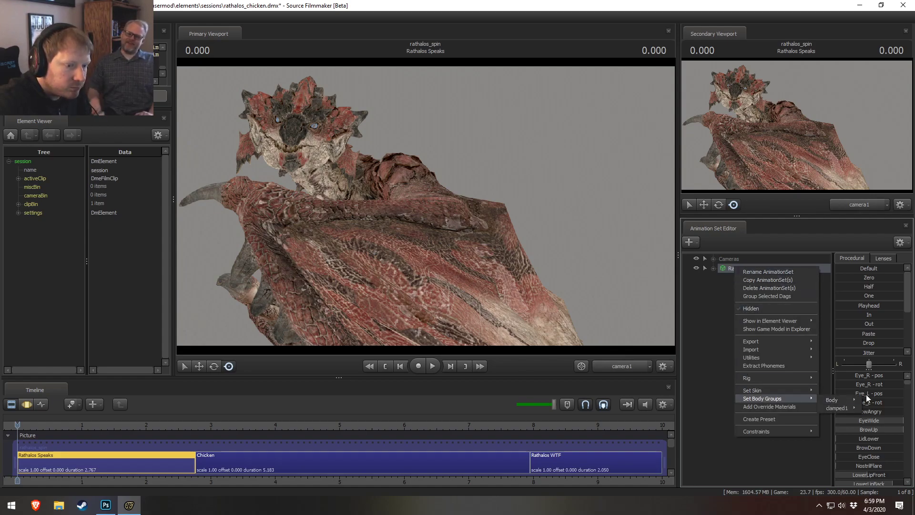
mouse_move(761, 377)
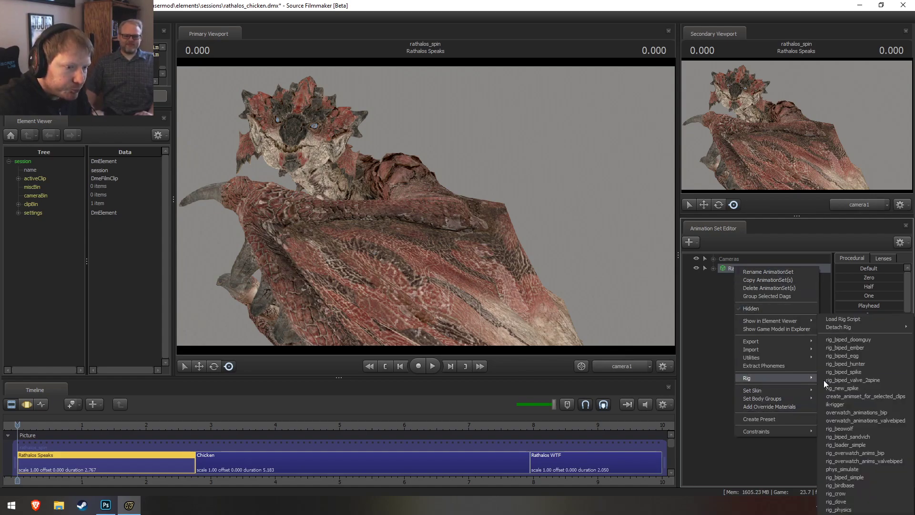
mouse_move(847, 327)
click(768, 329)
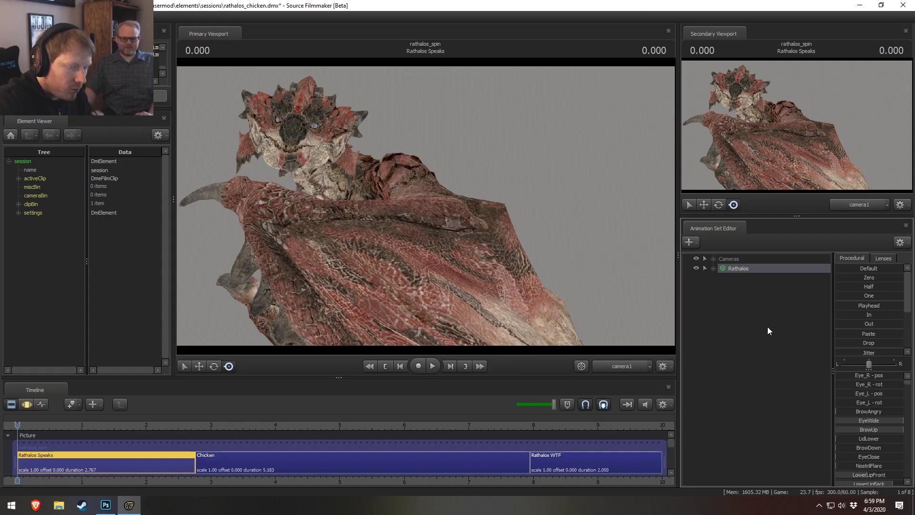
- Compare the Rathalos WTF shot with the Rathalos Speaks shot, returning to 2.066 s in Rathalos Speaks
click(712, 270)
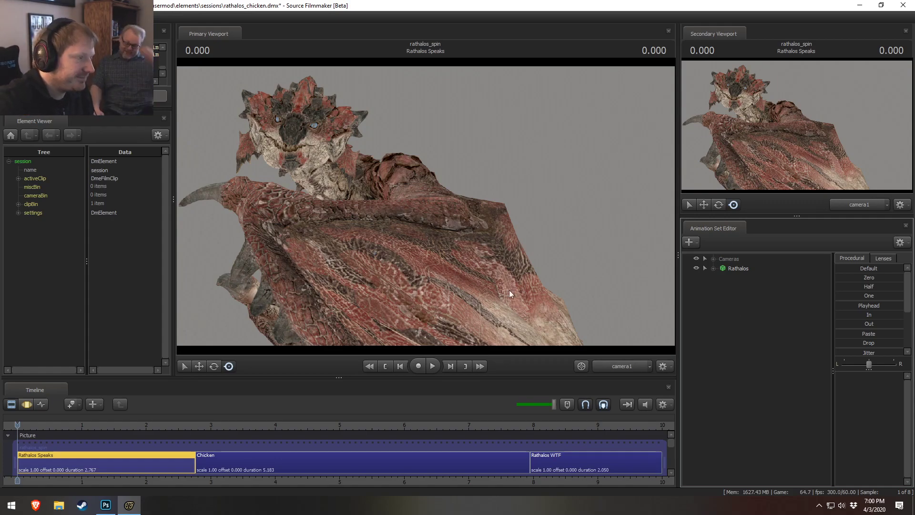
click(551, 426)
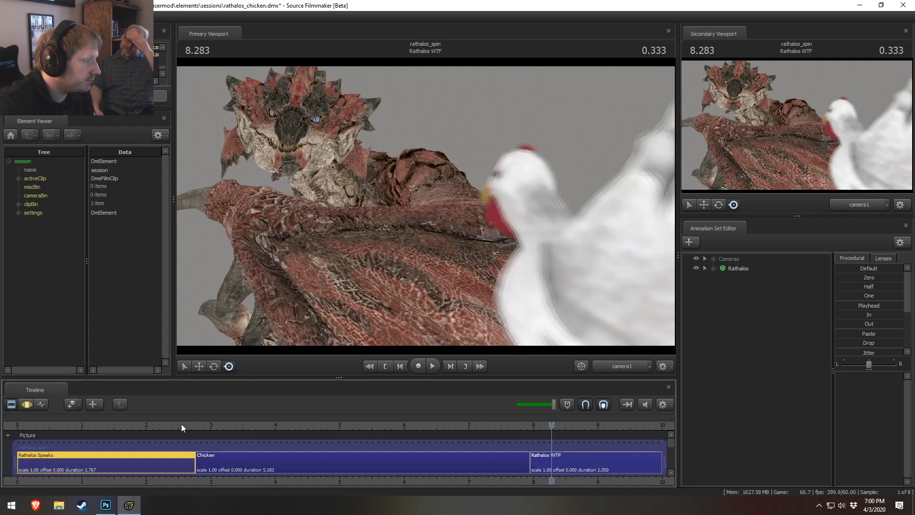
click(151, 425)
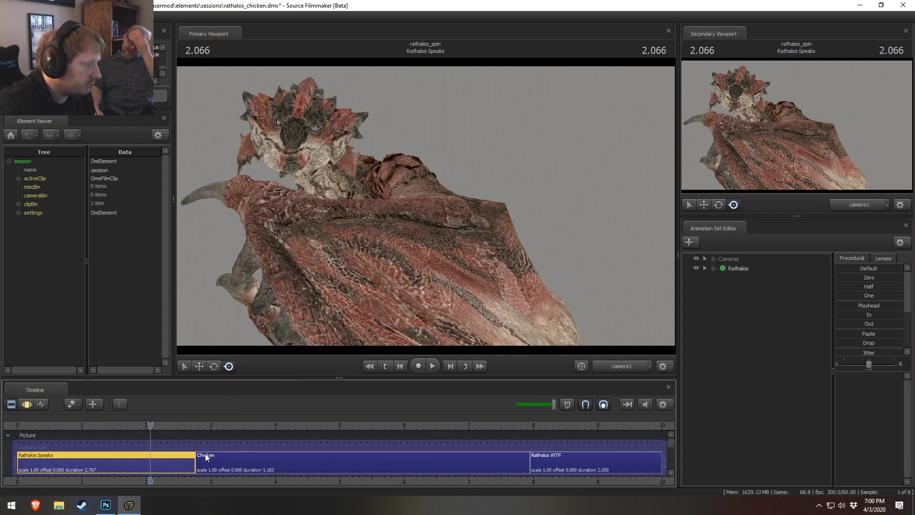
- Import an animation sequence onto the Rathalos animation set in the Rathalos Speaks shot
right_click(730, 269)
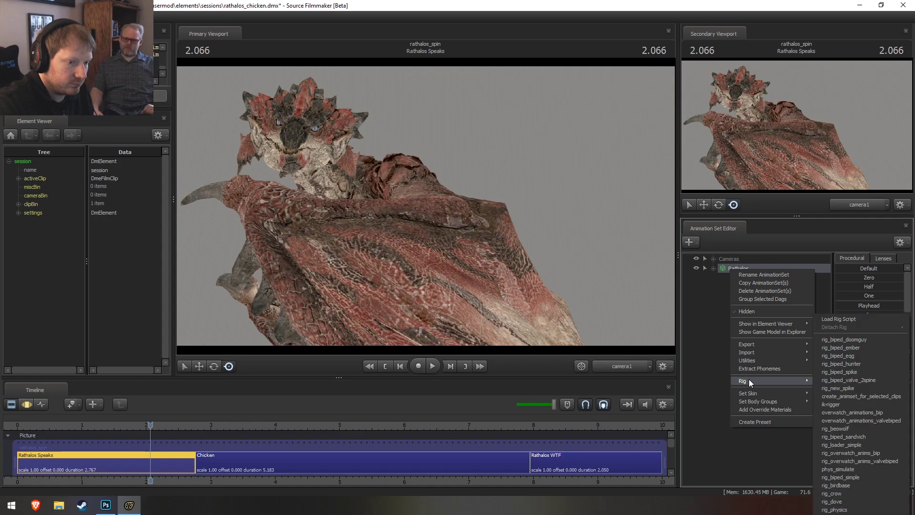
mouse_move(752, 352)
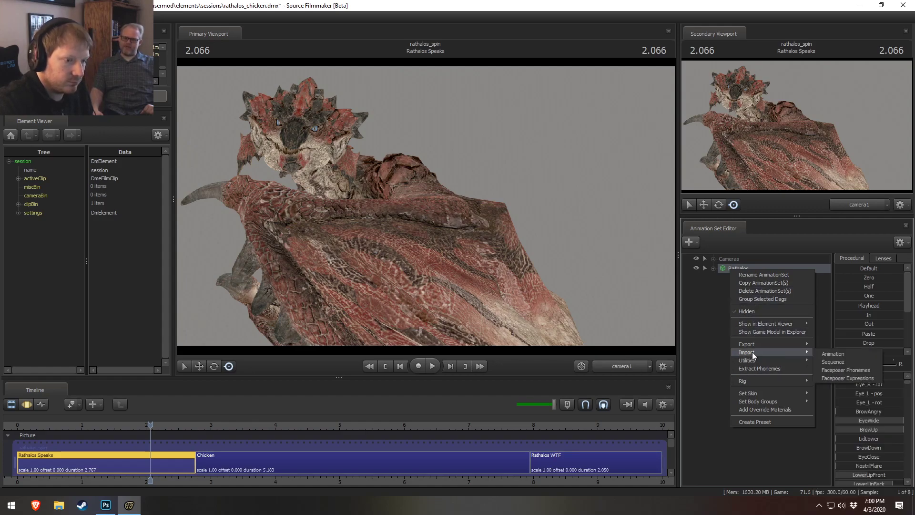
click(833, 362)
click(371, 273)
click(365, 287)
click(509, 409)
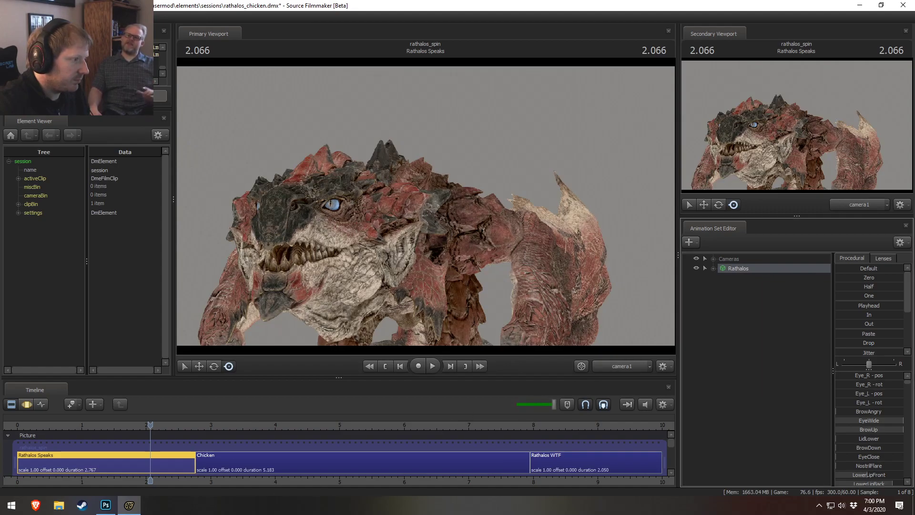
- Switch the timeline to the Motion Editor and display the Rathalos through the Work Camera in the primary viewport
middle_drag(213, 481, 411, 465)
scroll(335, 467, up, 6)
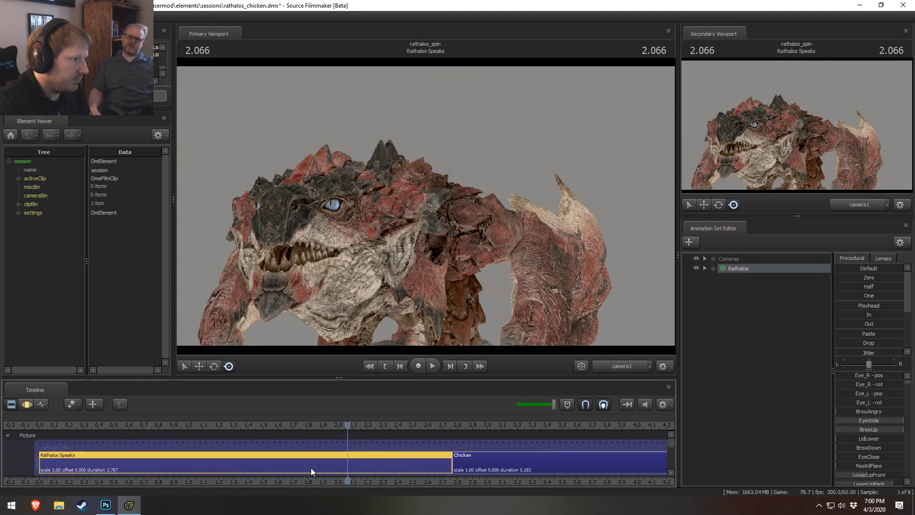
key(F3)
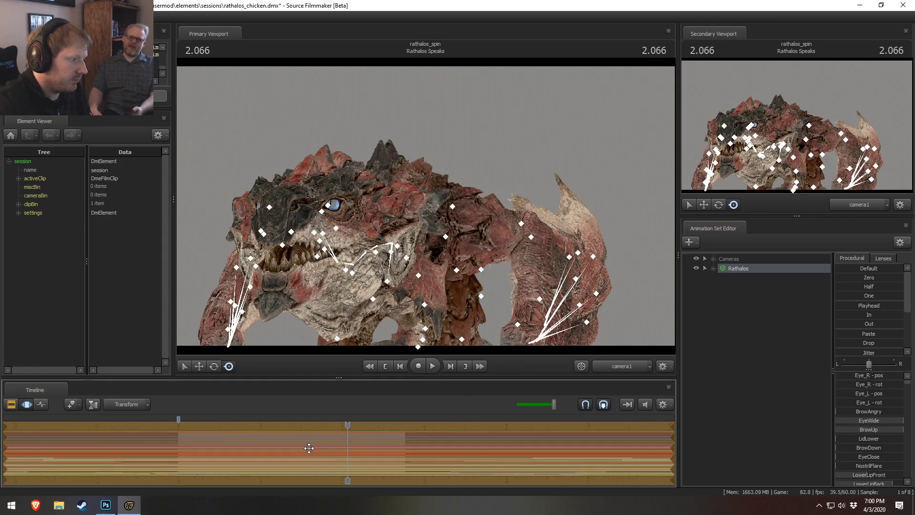
click(615, 370)
alt+right_drag(567, 267, 458, 210)
alt+drag(458, 210, 766, 266)
- Select the whole Rathalos with all time included and rotate and move it at 1.983 s
click(757, 271)
click(424, 208)
key(Escape)
key(Left)
key(Left)
key(Left)
key(Left)
key(Left)
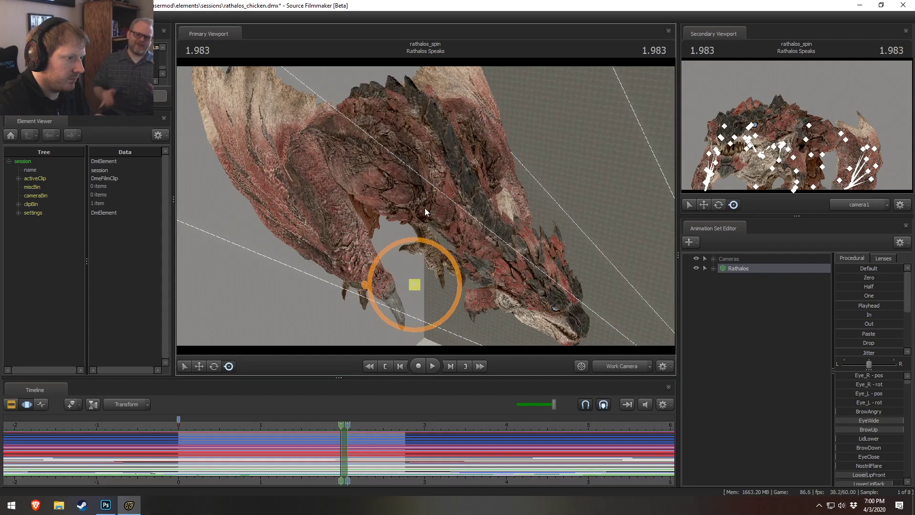
key(ctrl+a)
key(w)
key(e)
drag(414, 303, 439, 324)
key(w)
drag(414, 279, 653, 280)
- Select camera1 and reframe the Rathalos in its view
click(713, 258)
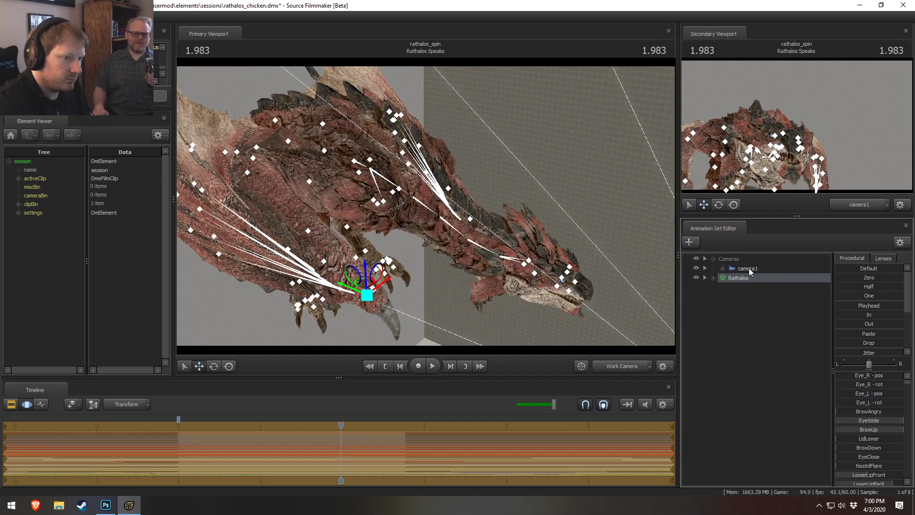
click(745, 268)
mouse_move(425, 206)
mouse_down()
mouse_move(418, 240)
mouse_move(422, 207)
mouse_move(411, 202)
mouse_up()
click(631, 367)
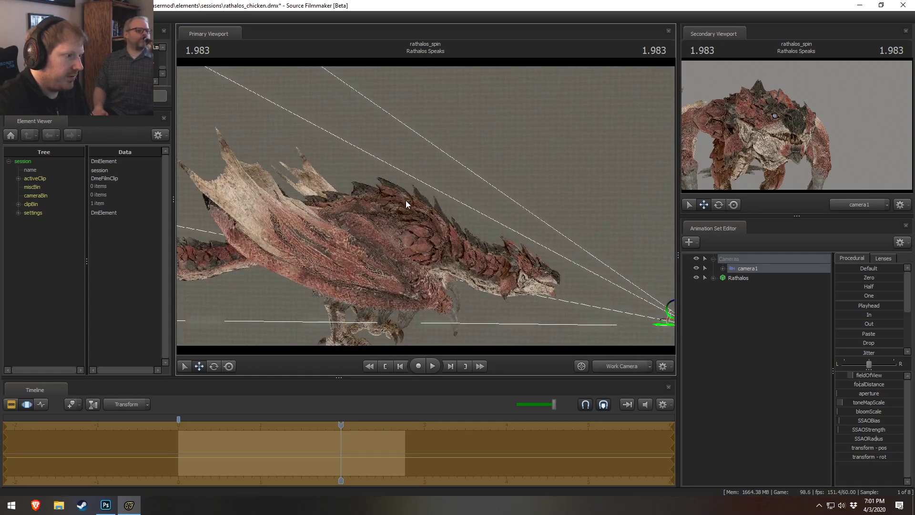
- Examine the control groups of camera1 and the Rathalos, and check the Rathalos's body group options
click(723, 268)
click(734, 278)
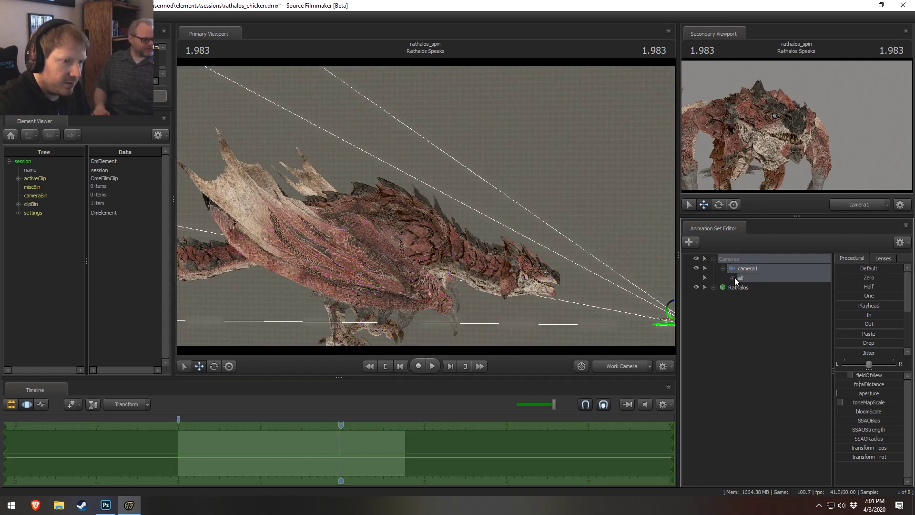
click(733, 278)
click(715, 260)
click(714, 268)
click(736, 269)
right_click(737, 268)
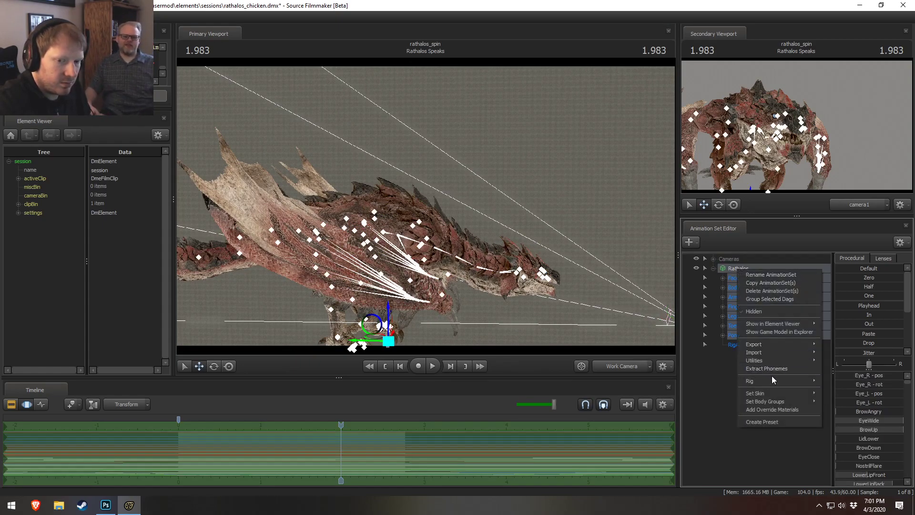
mouse_move(773, 397)
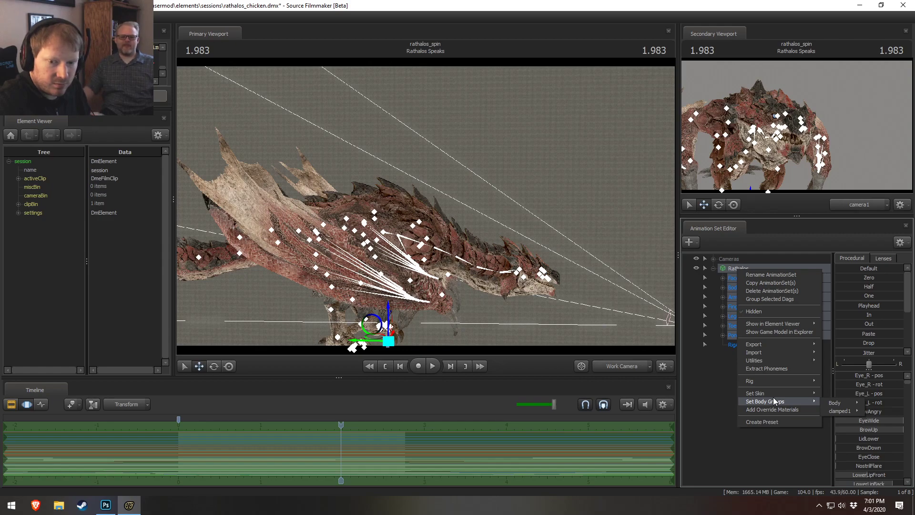
click(866, 6)
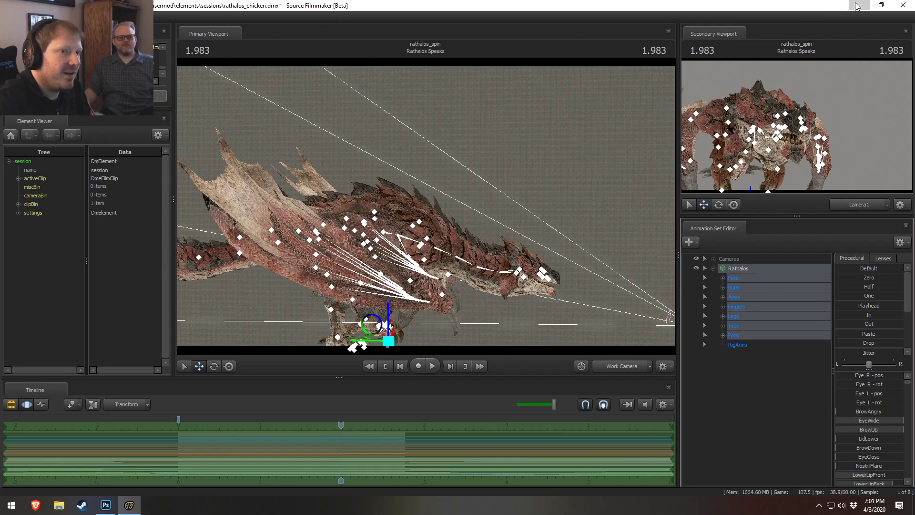
- Minimise Source Filmmaker, switch to File Explorer and find the My Pictures folders in the Pictures library
click(858, 5)
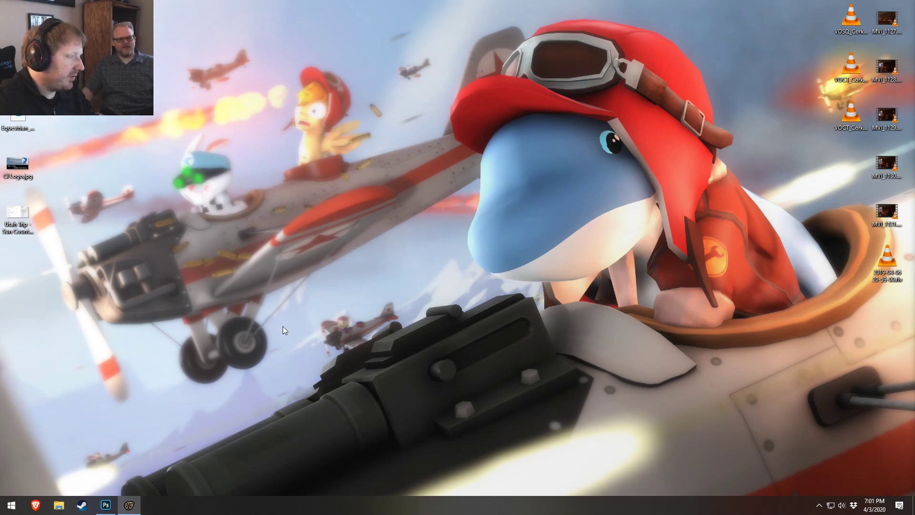
click(59, 505)
click(245, 171)
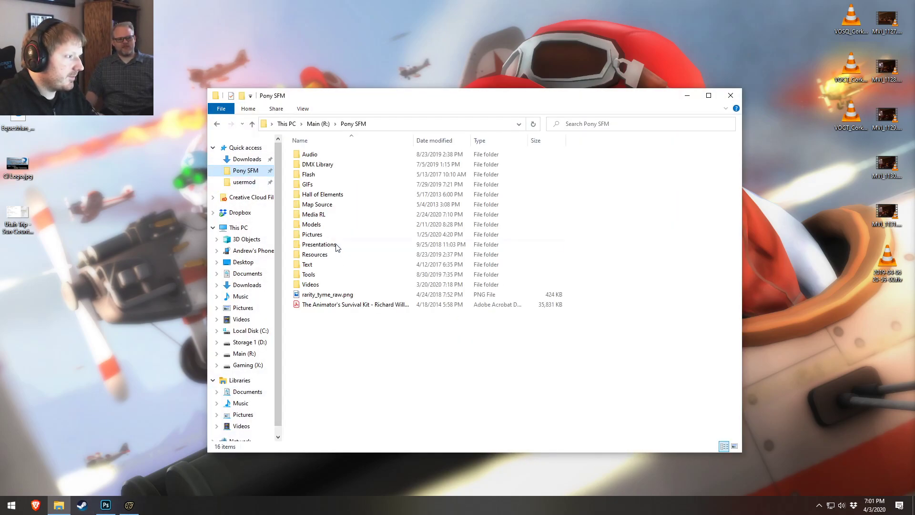
click(239, 415)
mouse_move(455, 98)
mouse_down()
mouse_move(574, 274)
mouse_move(534, 340)
mouse_move(512, 327)
mouse_move(457, 95)
mouse_up()
scroll(578, 346, down, 2)
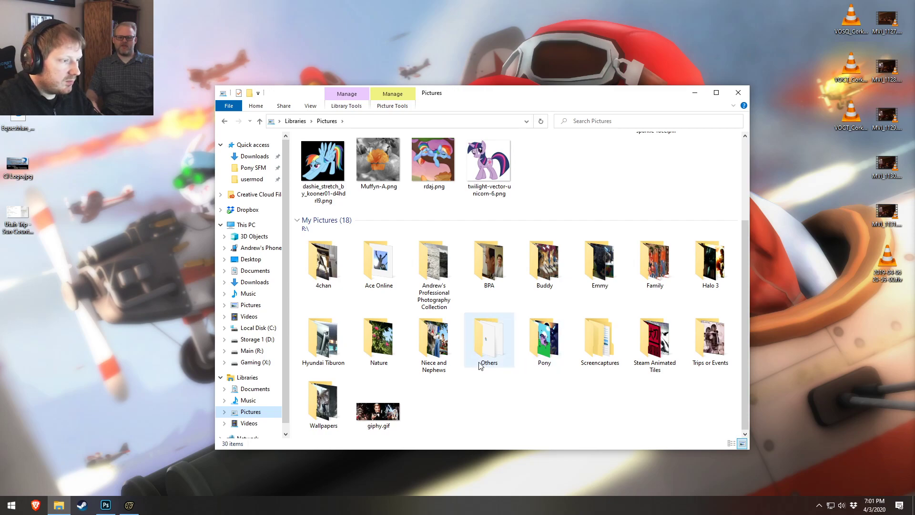
- Look through the Wallpapers folders, locate the vietnam_flashbacks image in Ponies\1920, and minimise File Explorer
double_click(323, 407)
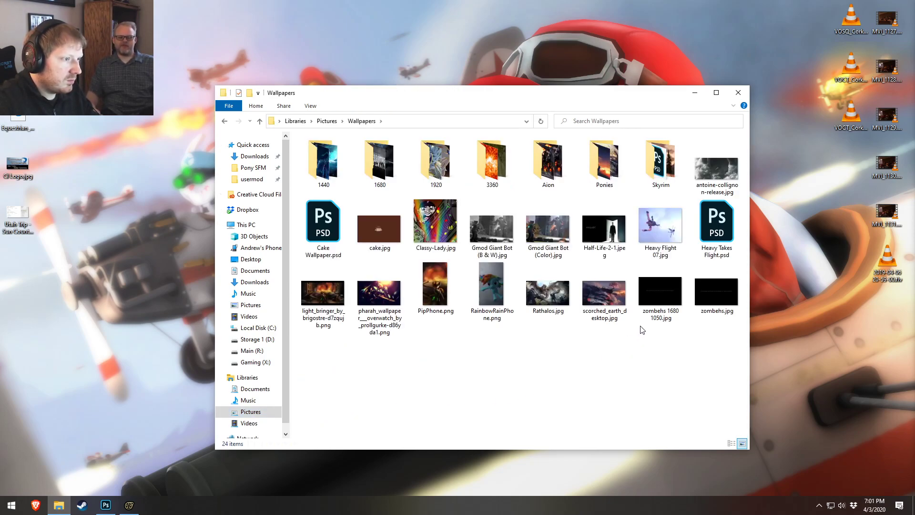
double_click(444, 167)
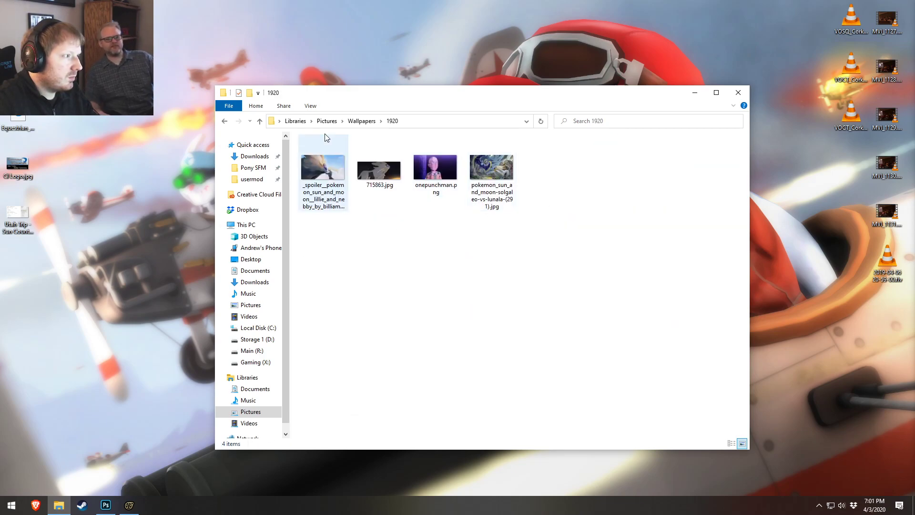
click(361, 120)
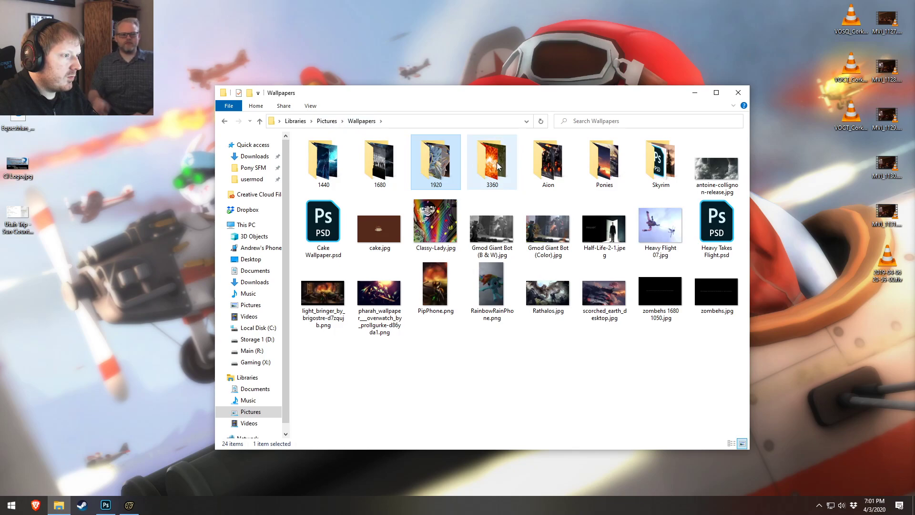
double_click(606, 164)
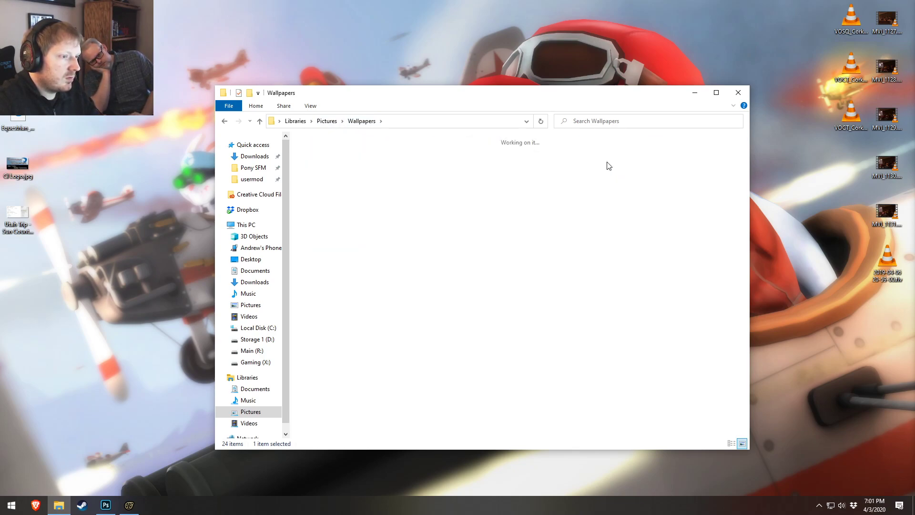
double_click(379, 161)
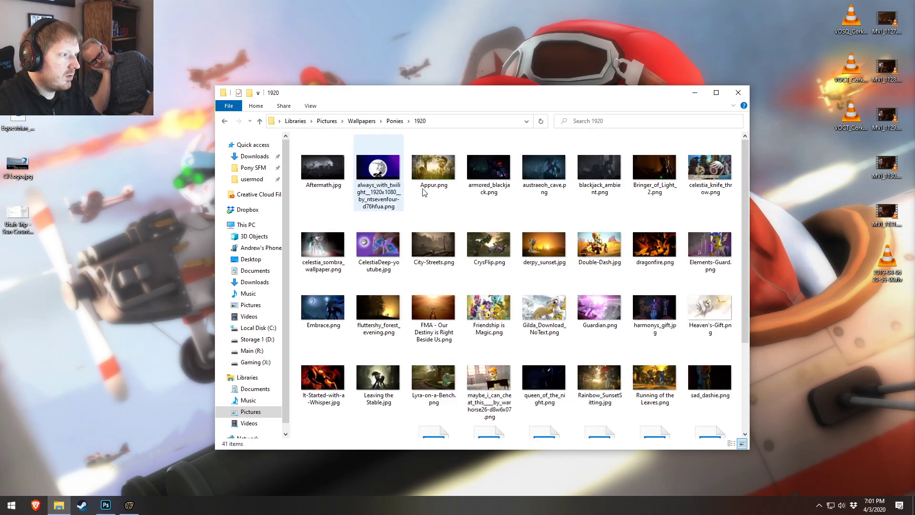
scroll(565, 370, down, 3)
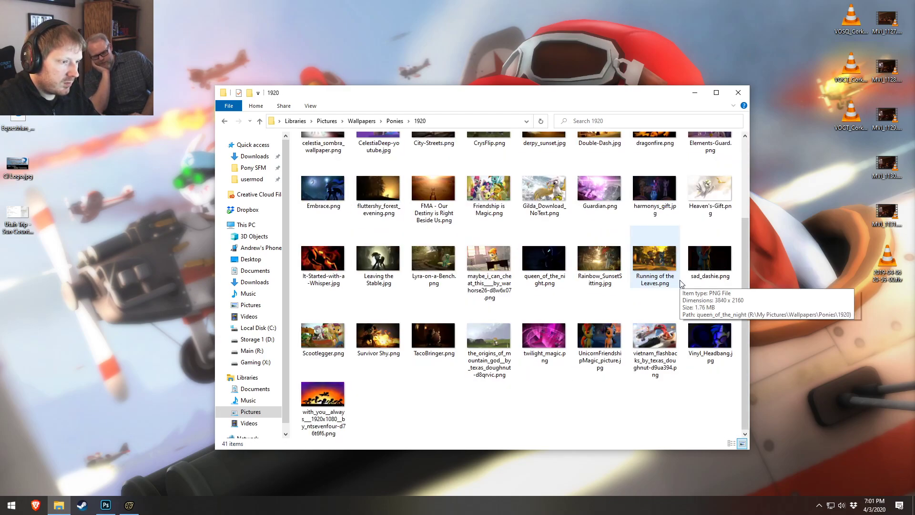
click(658, 365)
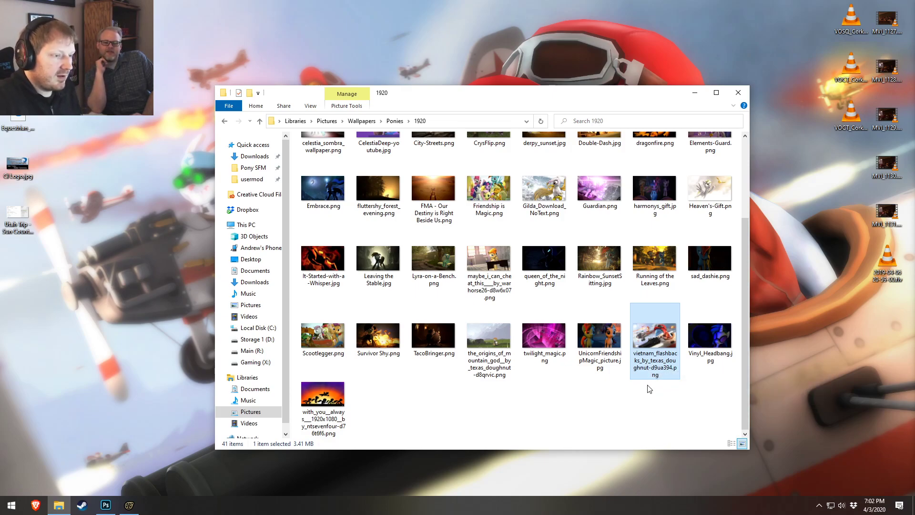
click(694, 93)
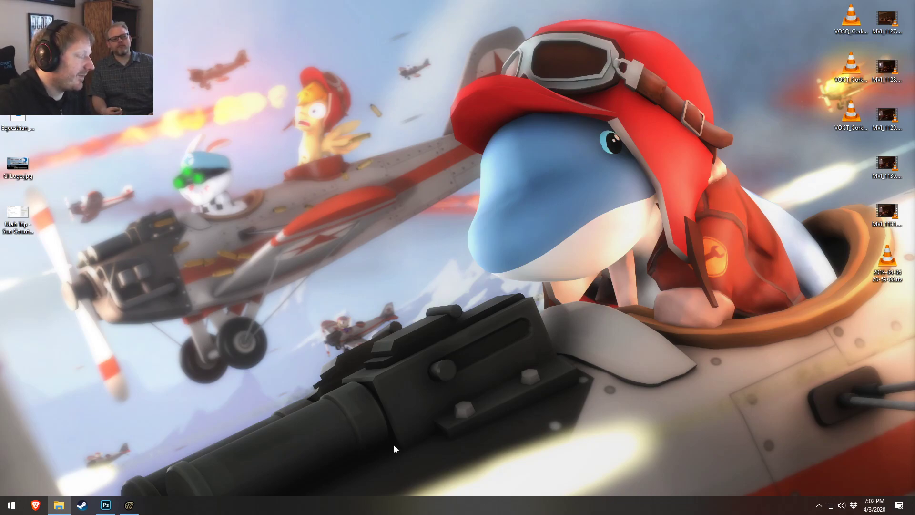
- Switch back to Source Filmmaker, clear the Rathalos selection and keep the window maximised
click(129, 504)
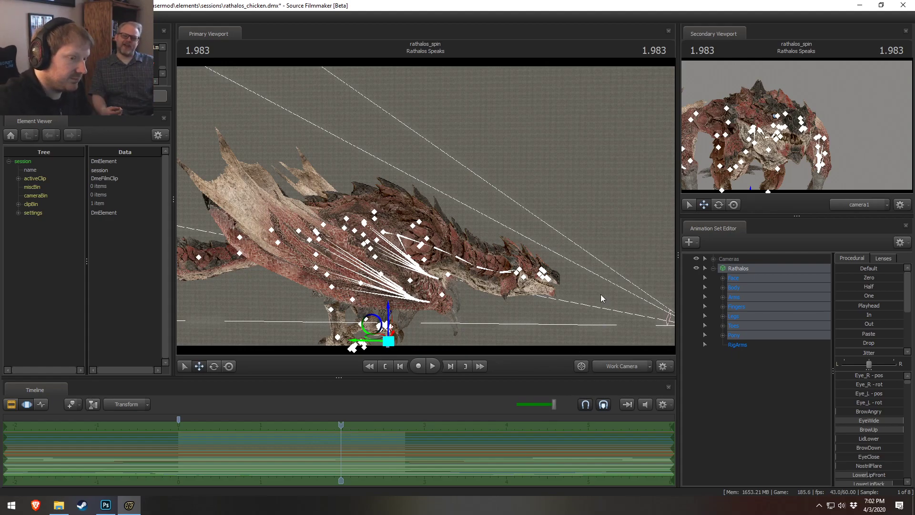
key(F2)
key(F3)
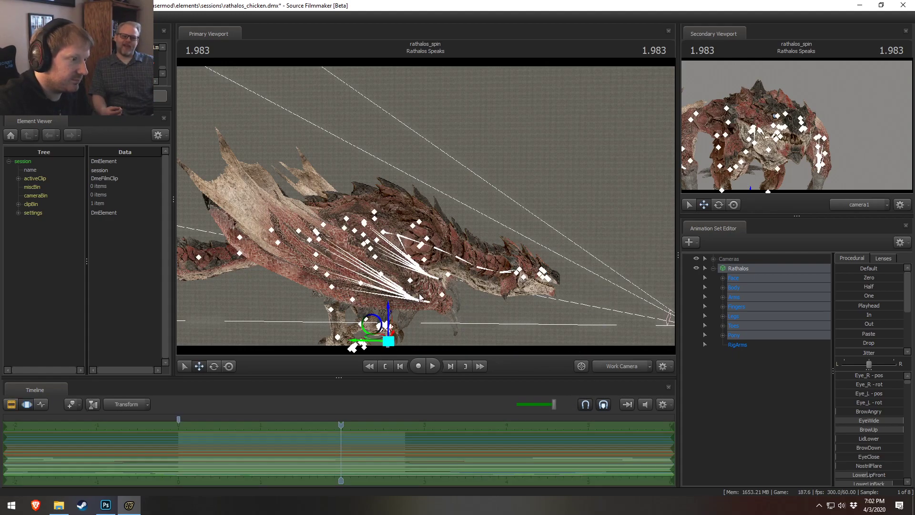
click(782, 384)
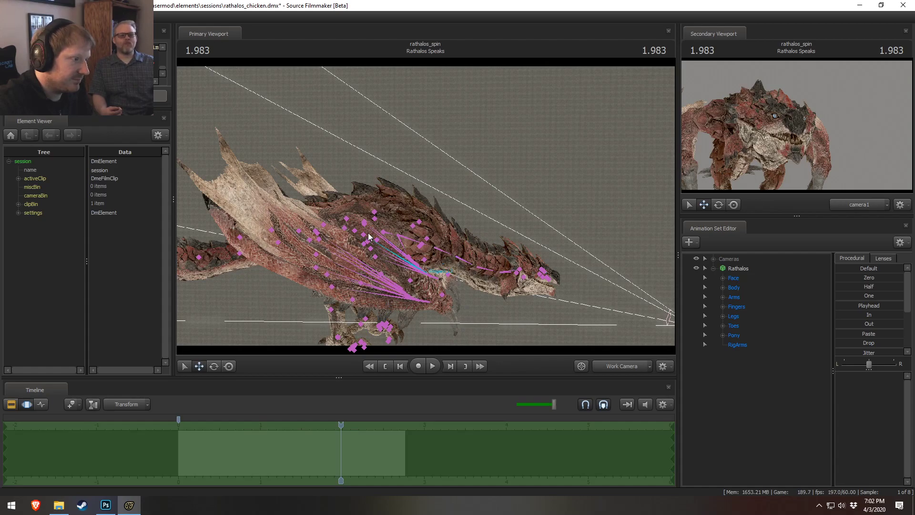
click(881, 5)
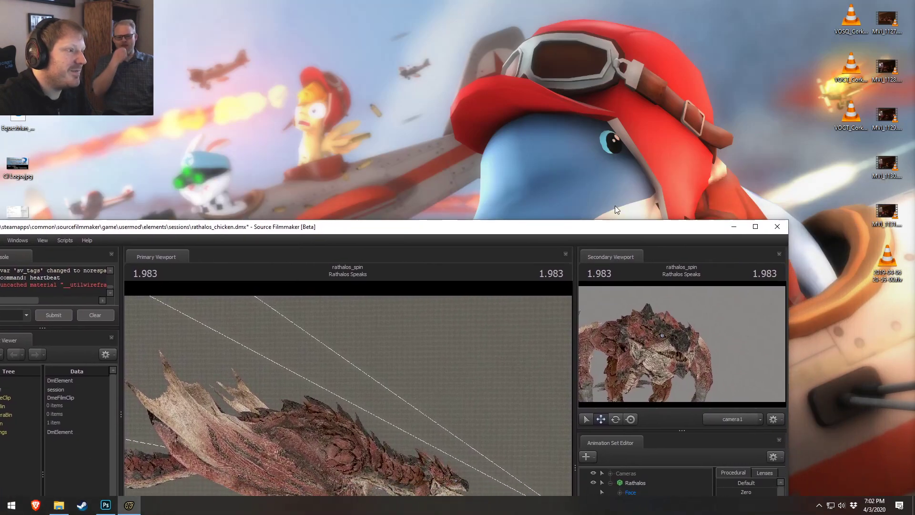
double_click(329, 227)
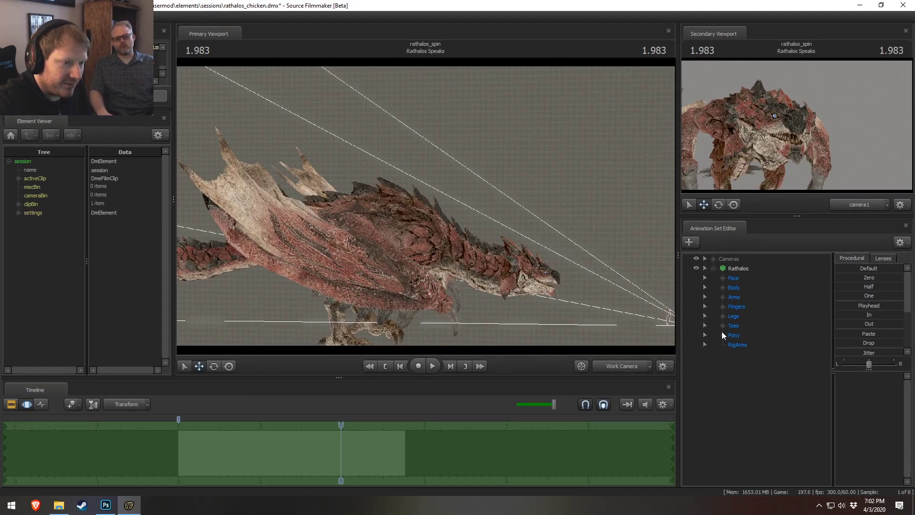
- Load the rig script rig_rathian_namedbones.py onto the Rathalos animation set
right_click(737, 274)
mouse_move(756, 382)
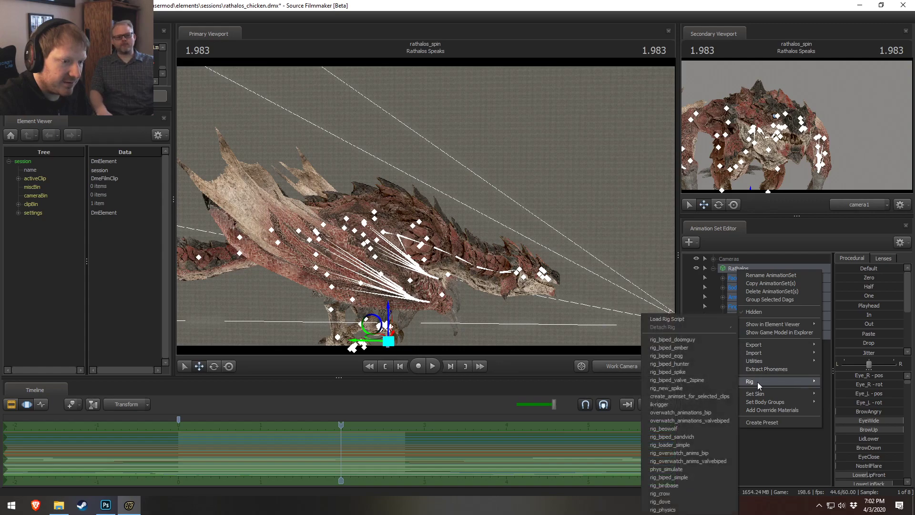
click(673, 319)
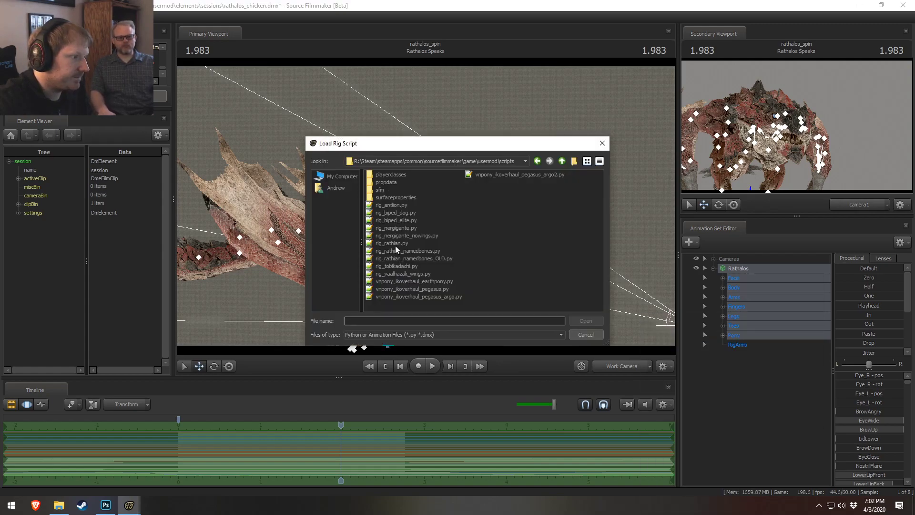
click(415, 252)
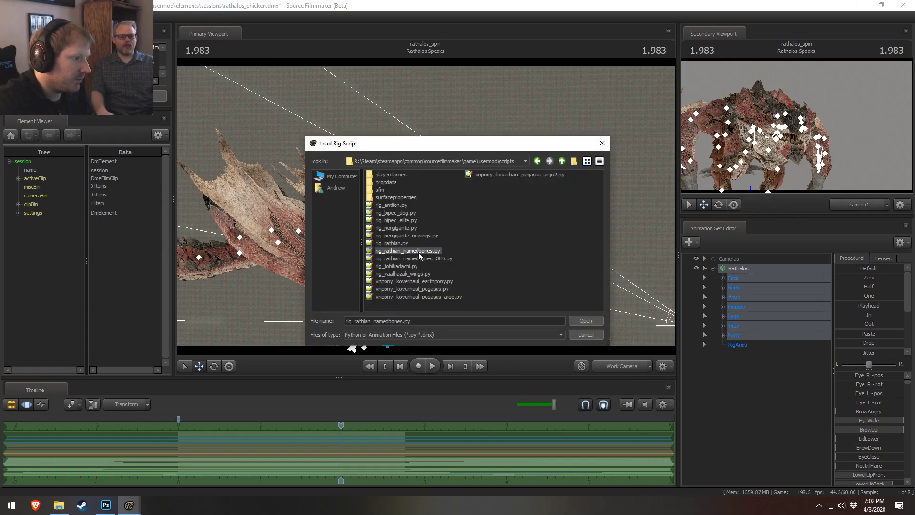
click(582, 320)
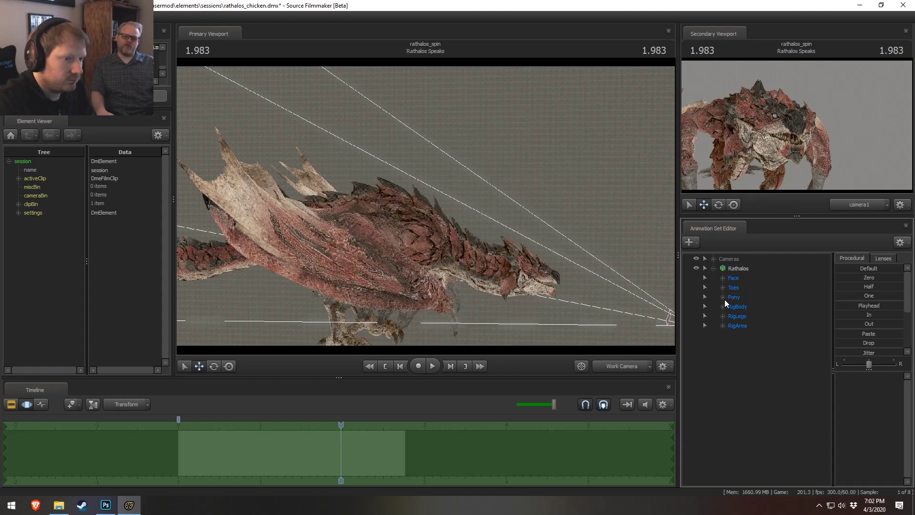
- Reposition rig_pelvis and rotate rig_spine_1 in the RigBody group to raise the Rathalos's chest and neck
click(722, 307)
click(748, 325)
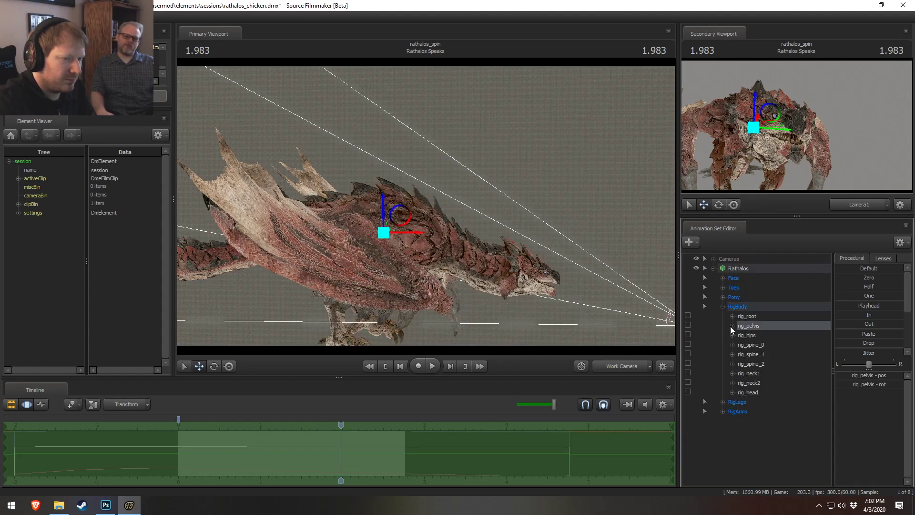
mouse_move(394, 218)
mouse_down()
mouse_move(375, 225)
mouse_move(403, 227)
mouse_up()
key(e)
click(381, 225)
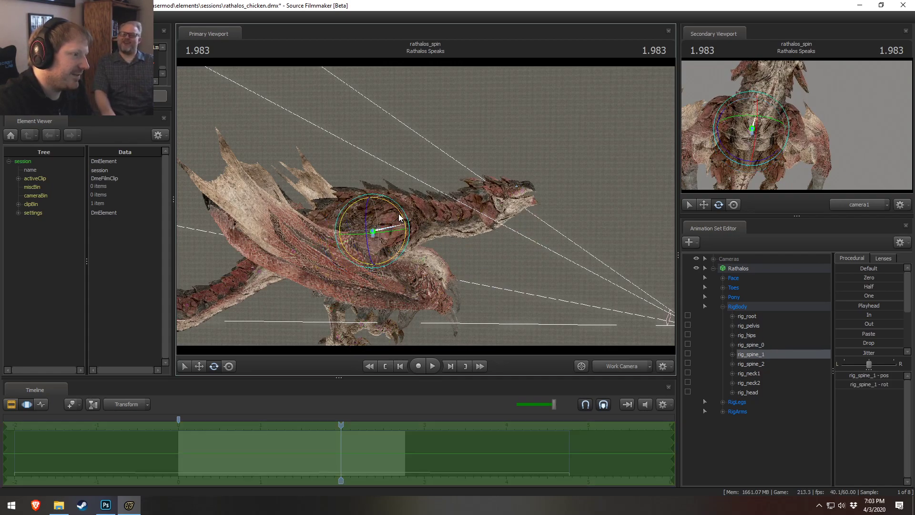
drag(401, 216, 398, 208)
- Rotate rig_neck2 and rig_head together in Local rotation mode so the Rathalos's head bends down from the raised neck
ctrl+click(453, 206)
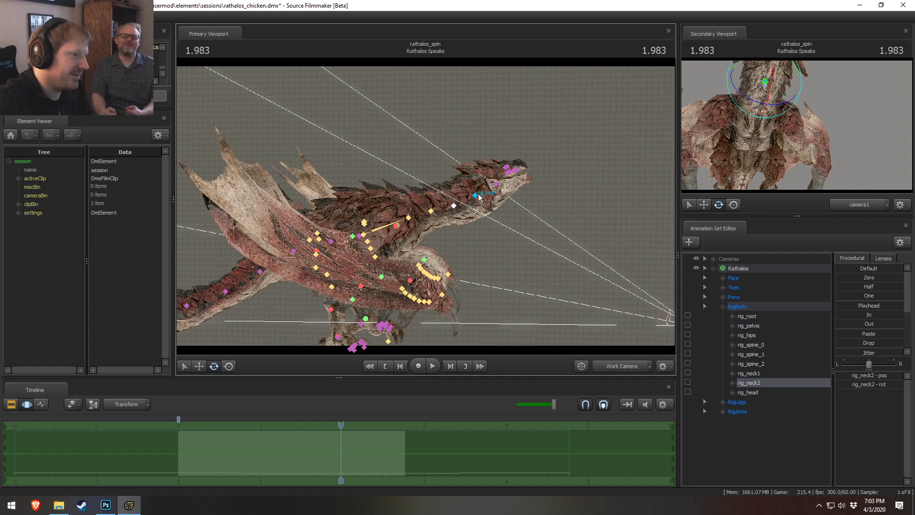
ctrl+shift+click(475, 195)
key(w)
key(e)
right_click(495, 198)
mouse_move(528, 223)
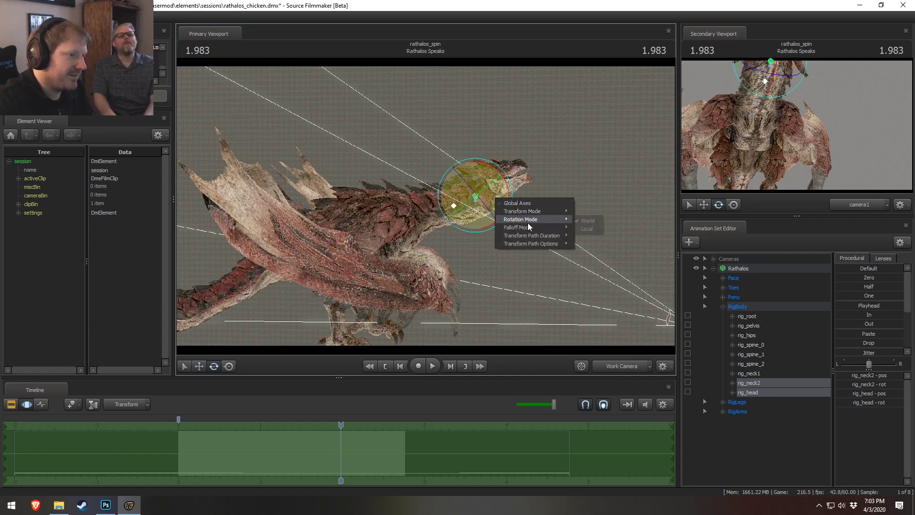
click(587, 229)
drag(509, 187, 468, 221)
- Rotate rig_spine_0 to lift the Rathalos's upper body, neck and head higher
ctrl+click(432, 213)
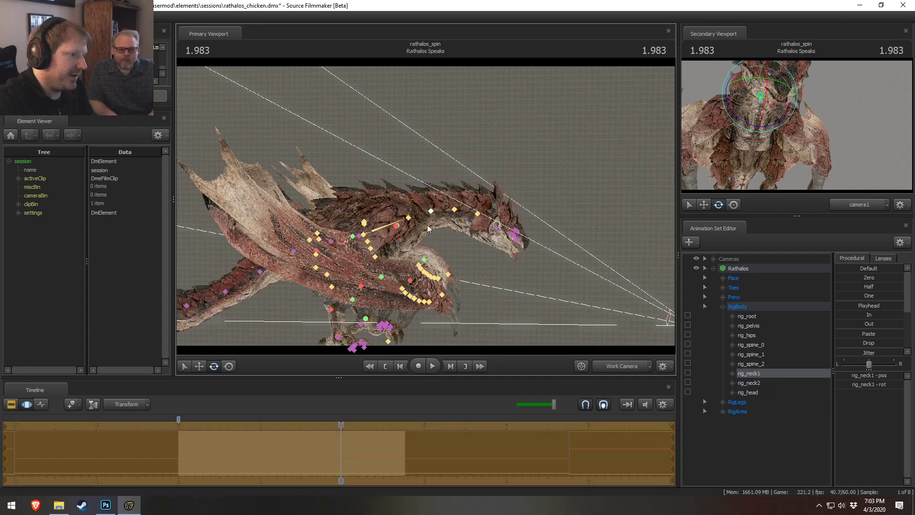
ctrl+click(367, 233)
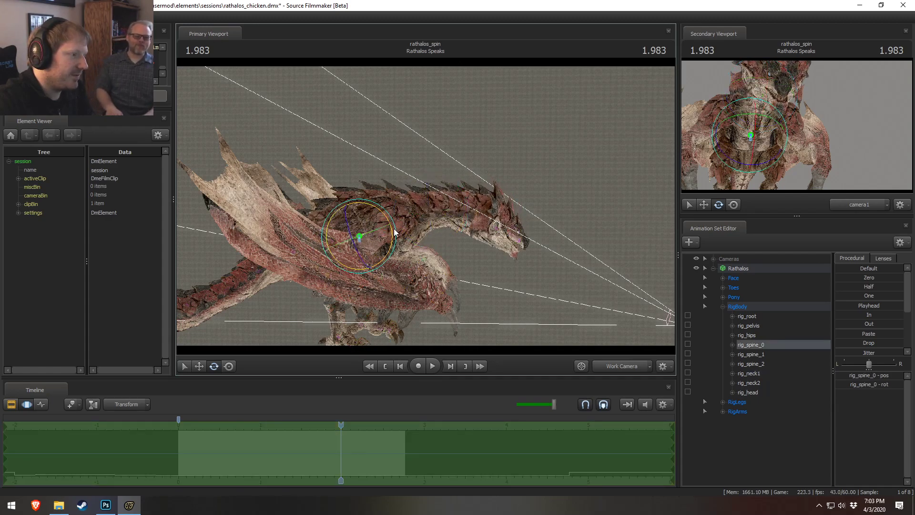
drag(389, 224, 379, 206)
key(w)
alt+drag(446, 209, 447, 208)
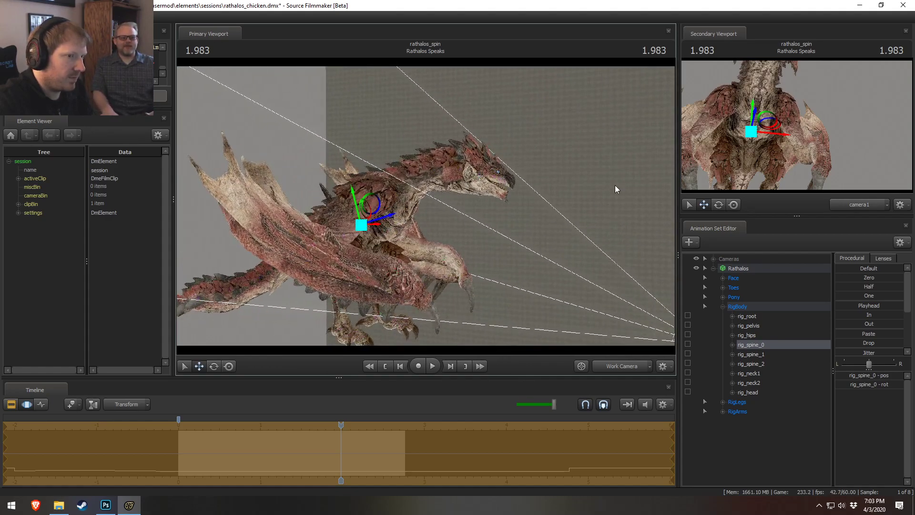
- Reframe camera1 in the Rathalos Speaks shot on the raised head, neck and shoulders
click(713, 268)
click(737, 269)
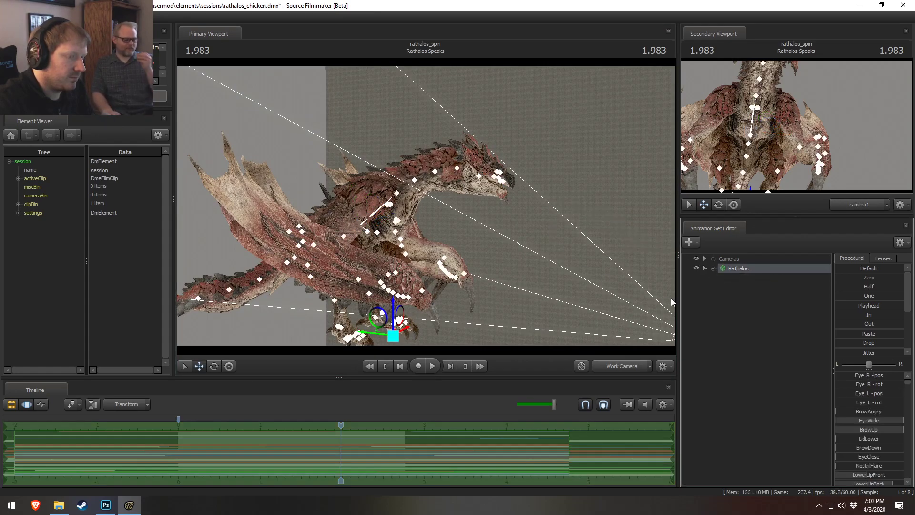
key(F2)
click(713, 259)
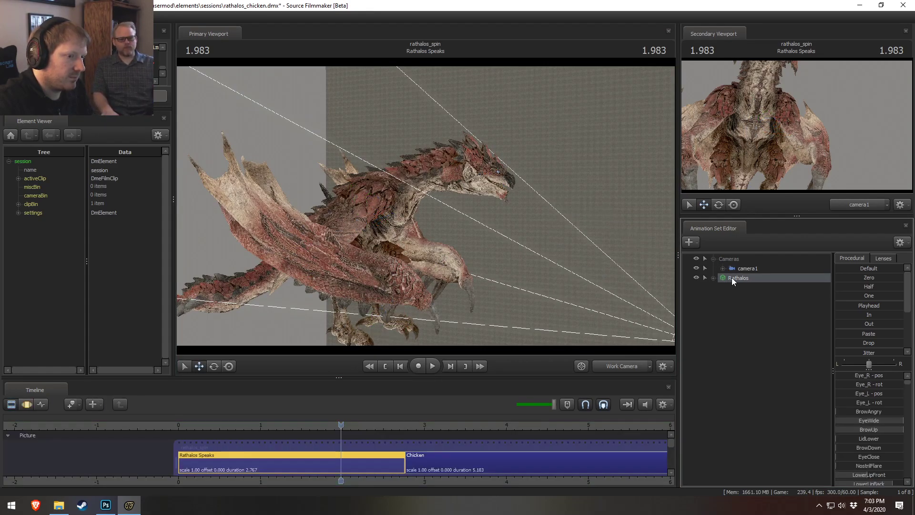
double_click(747, 268)
key(F3)
drag(545, 271, 529, 198)
key(ctrl)
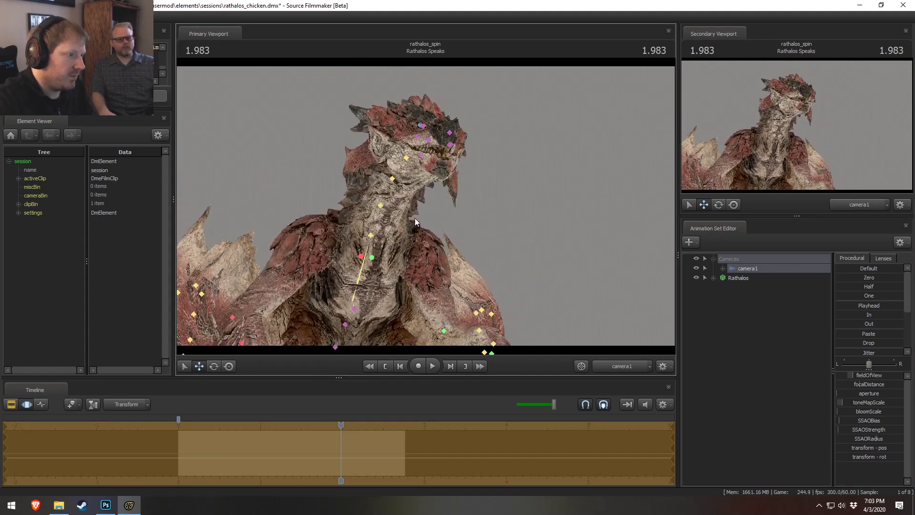
click(383, 206)
mouse_move(394, 197)
mouse_down()
mouse_move(400, 202)
mouse_move(392, 204)
mouse_up()
key(ctrl+z)
- Move camera1 to face the Rathalos's upper body and rotate rig_head to tilt the head down
drag(755, 271, 548, 234)
drag(548, 234, 427, 207)
click(375, 152)
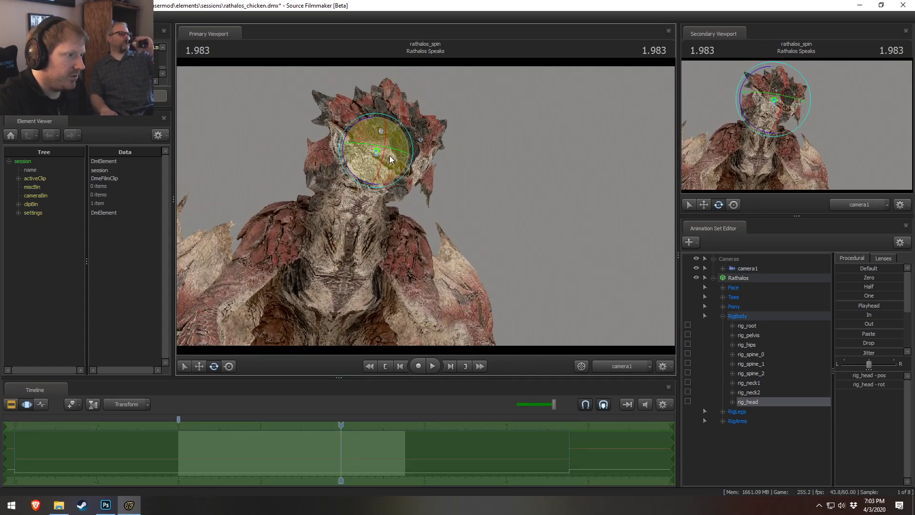
drag(383, 157, 396, 175)
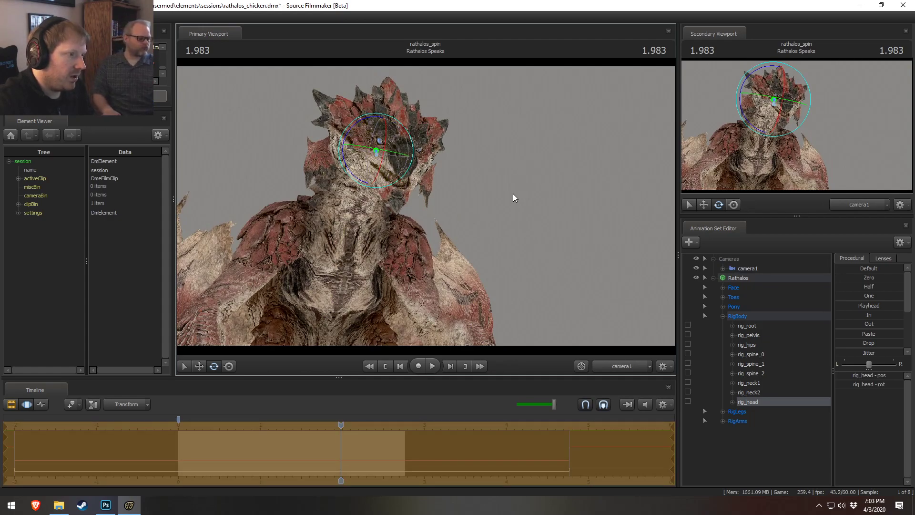
- Compare the framing with the Rathalos WTF shot at 8.366 s and return the playhead to 1.600 s
click(724, 267)
click(743, 277)
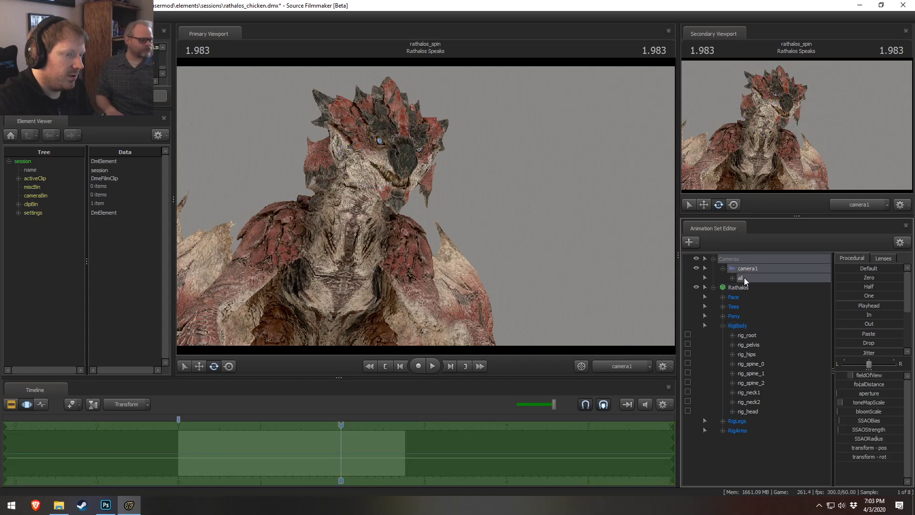
key(F2)
scroll(468, 423, down, 5)
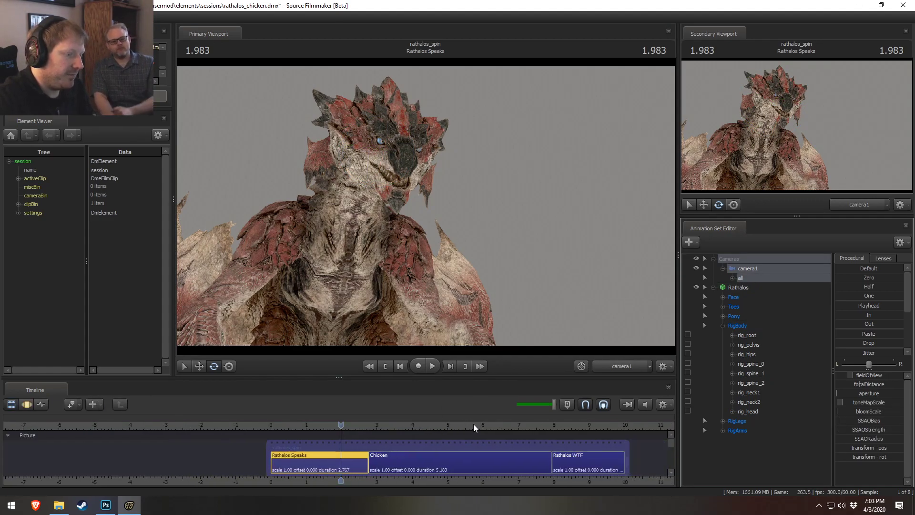
click(519, 424)
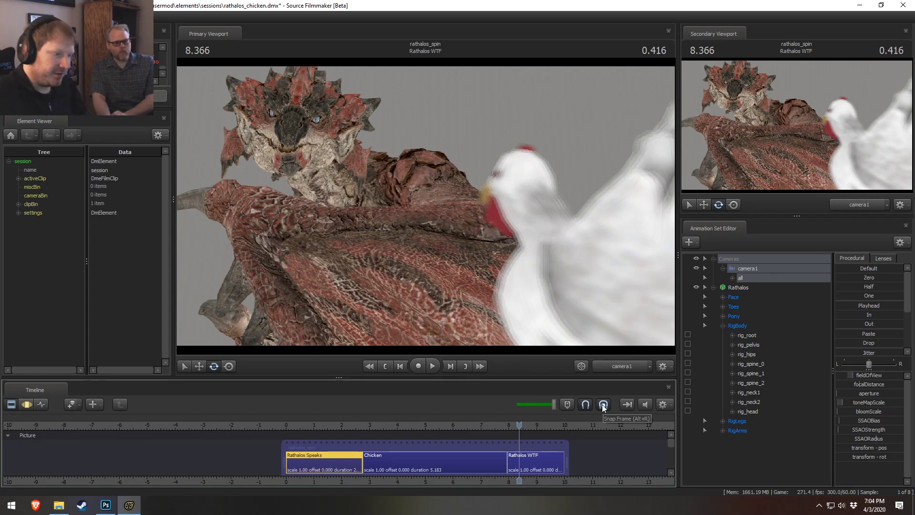
click(331, 425)
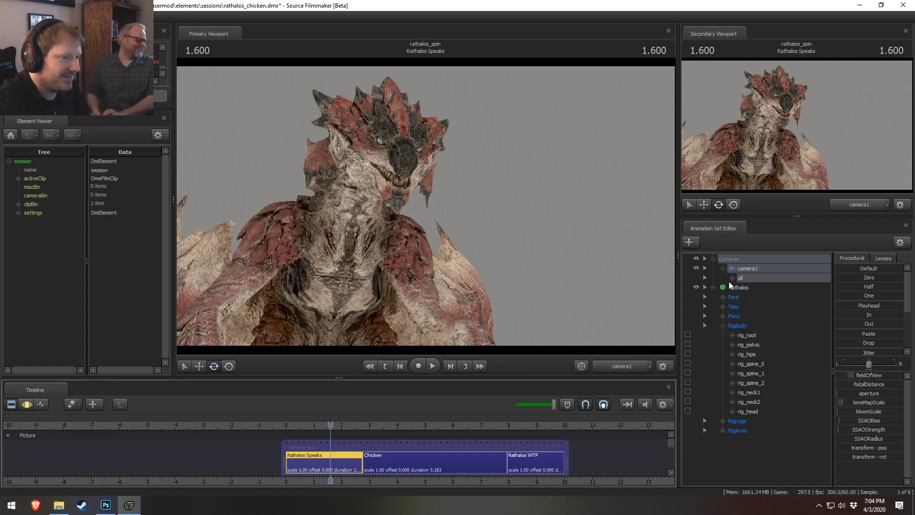
- Rotate both eyes of the Rathalos, Eye_R and Eye_L, in the Face group to adjust the gaze
click(722, 296)
click(732, 306)
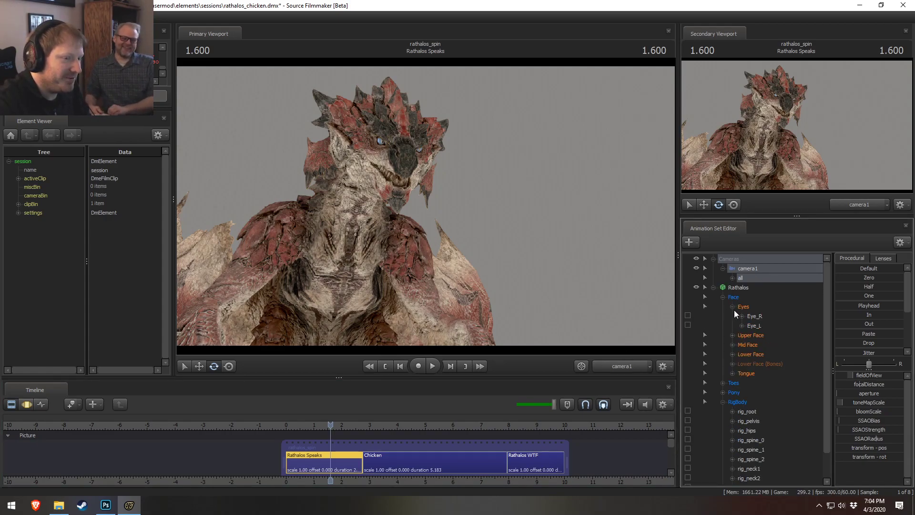
click(732, 309)
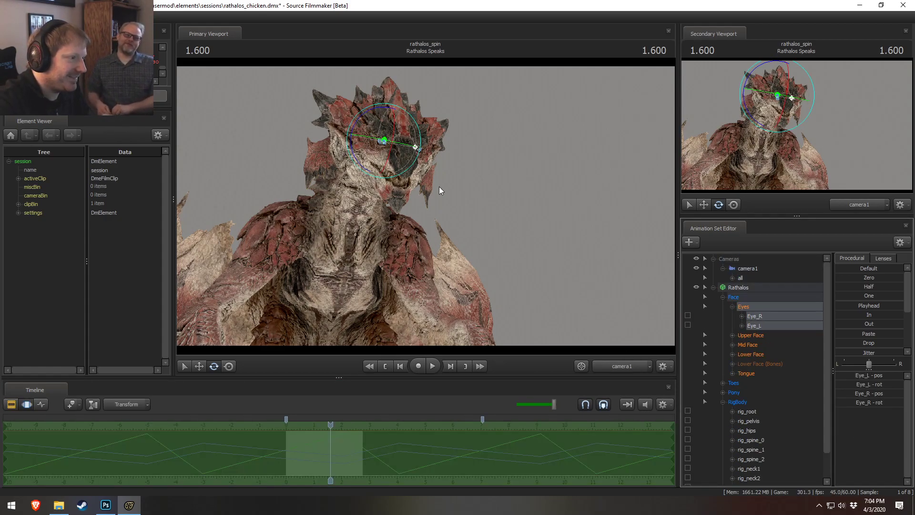
drag(391, 153, 389, 158)
key(F2)
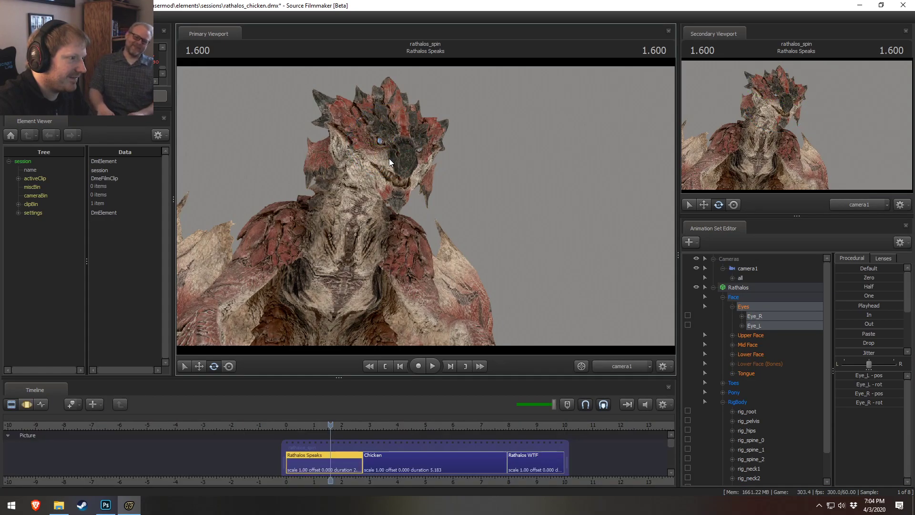
- View the Rathalos's face from the front with the Work Camera and rotate Eye_L alone to correct its gaze
click(622, 366)
key(w)
drag(547, 303, 426, 207)
key(F3)
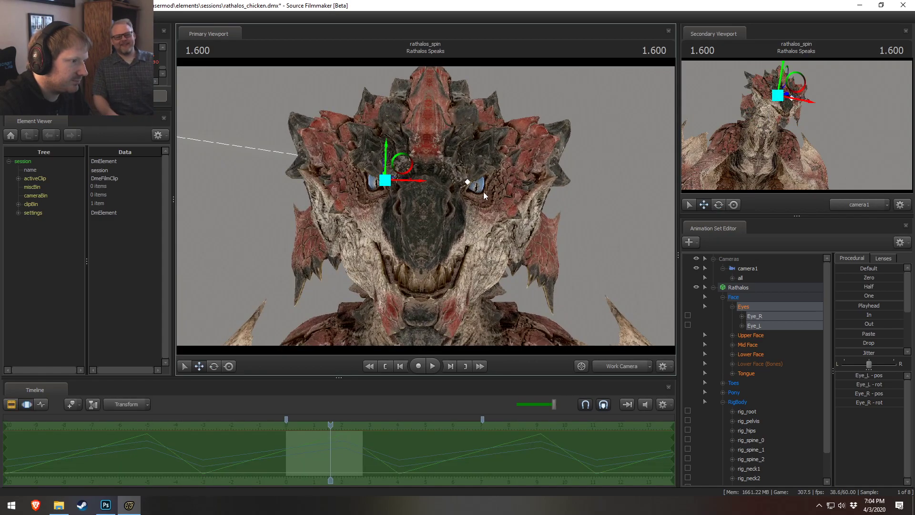
ctrl+click(469, 183)
key(e)
drag(476, 187, 477, 188)
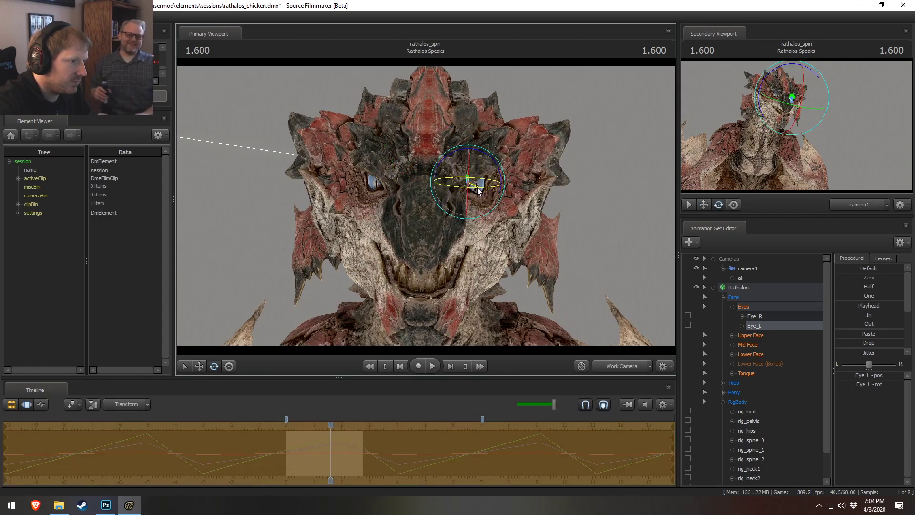
key(F2)
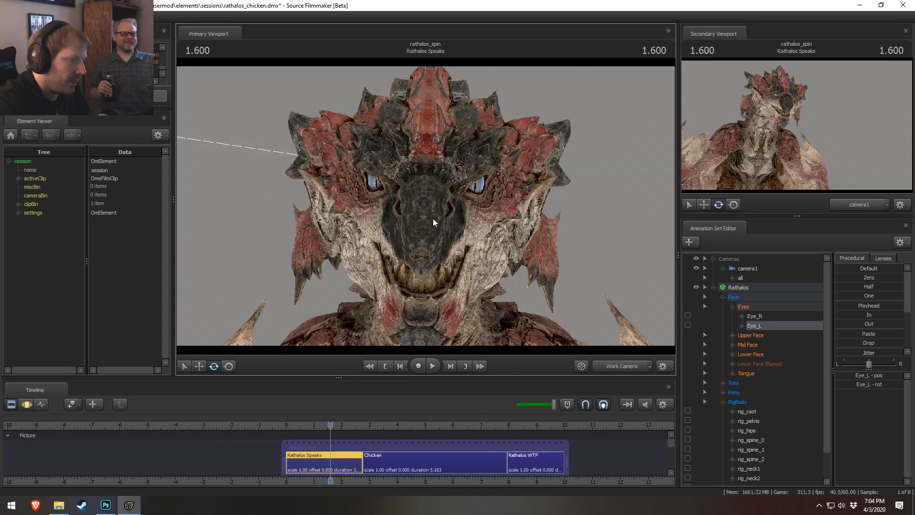
- Check the Rathalos's pose and eyes through camera1 at 0.150 s in the Rathalos Speaks shot
key(F3)
drag(331, 424, 290, 425)
click(628, 370)
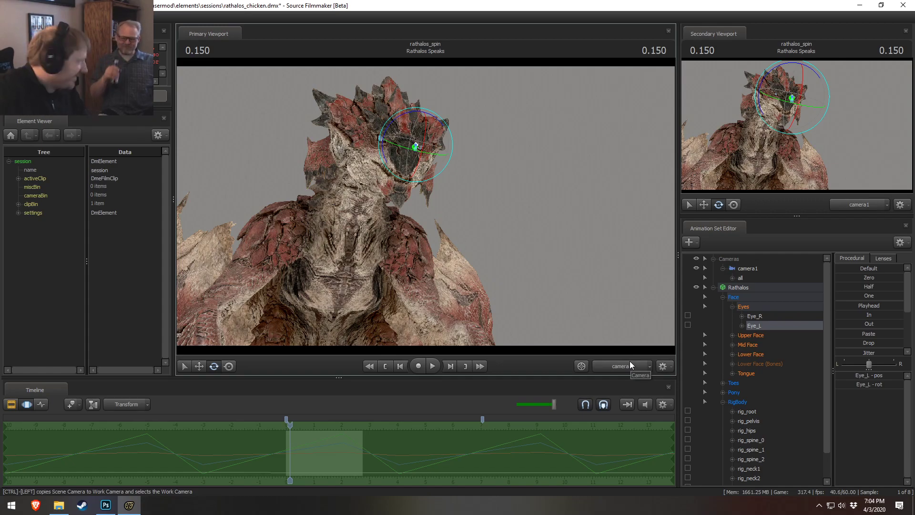
key(F2)
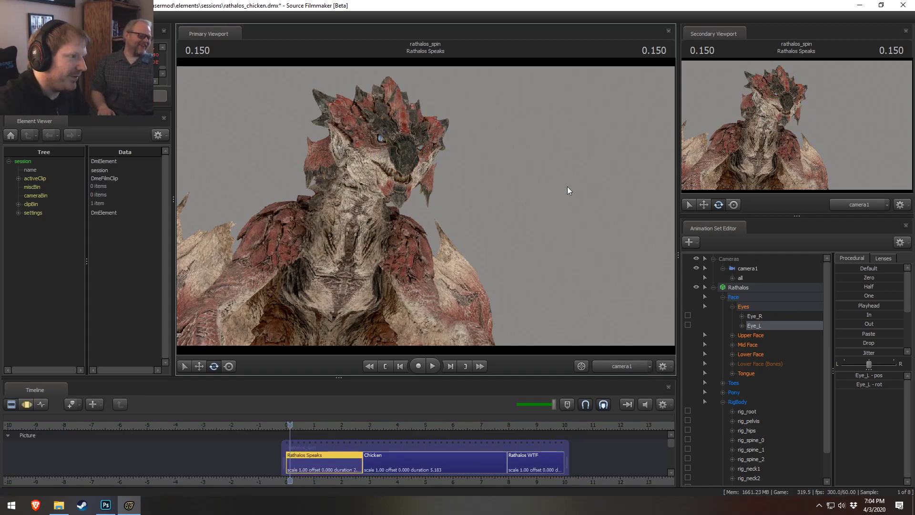
key(F3)
key(F2)
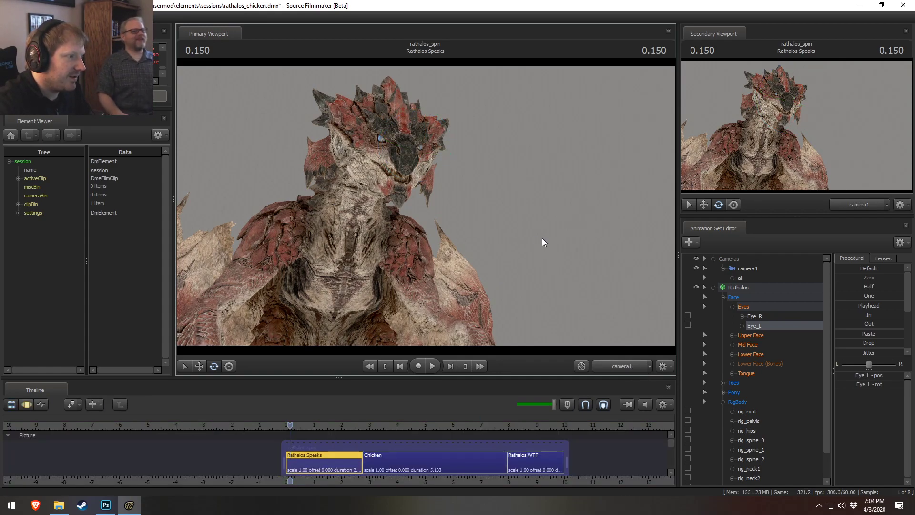
- Play the sequence from the Rathalos Speaks shot into the Chicken shot
drag(748, 269, 524, 238)
key(F3)
key(F2)
scroll(383, 439, down, 3)
middle_drag(355, 480, 193, 429)
scroll(471, 480, up, 5)
key(space)
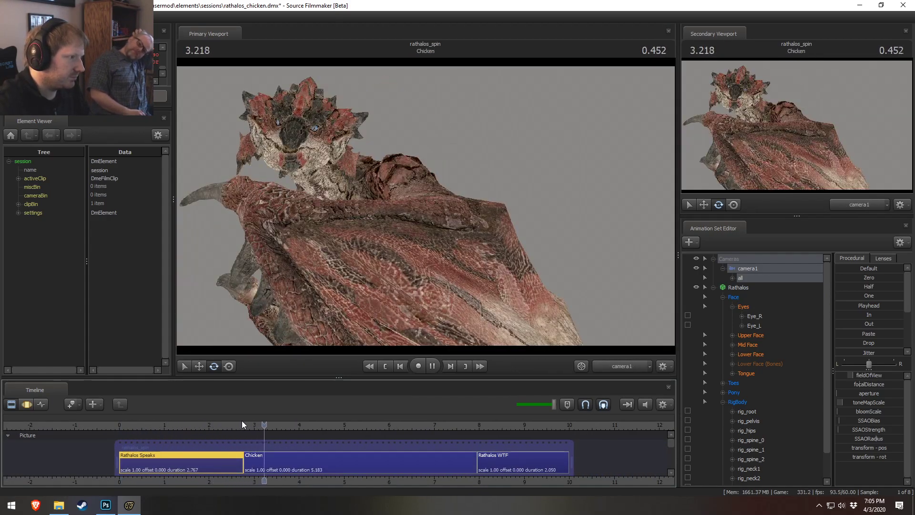
- Reframe camera1 at 2.916 s in the Chicken shot as a distant view showing both the Rathalos and the chicken
click(251, 433)
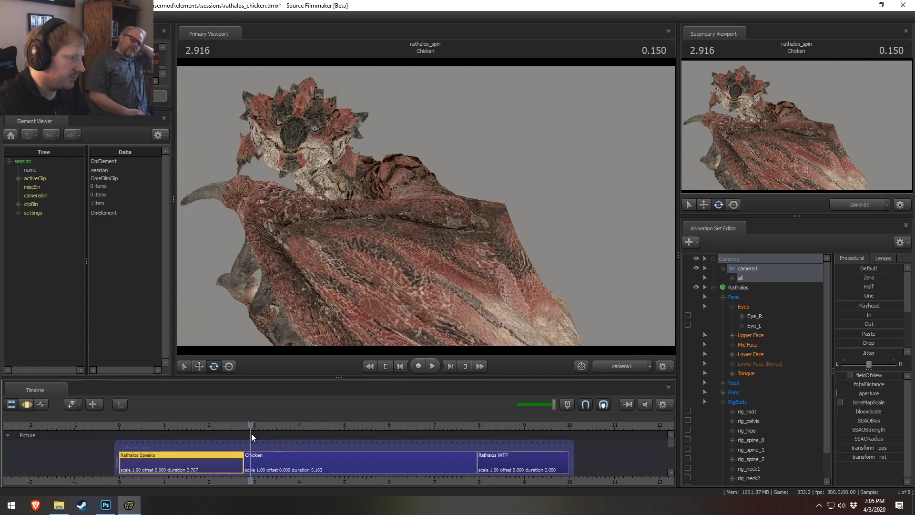
click(744, 270)
key(F3)
drag(522, 275, 469, 230)
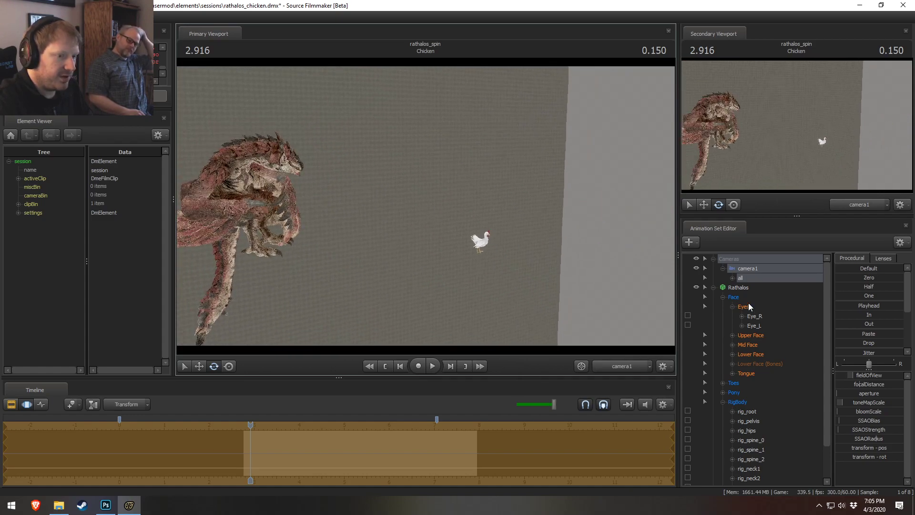
- Examine the Rathalos and Chicken animation sets in the Chicken and Rathalos WTF shots, with the playhead at 2.533 s
click(747, 290)
key(F2)
click(234, 429)
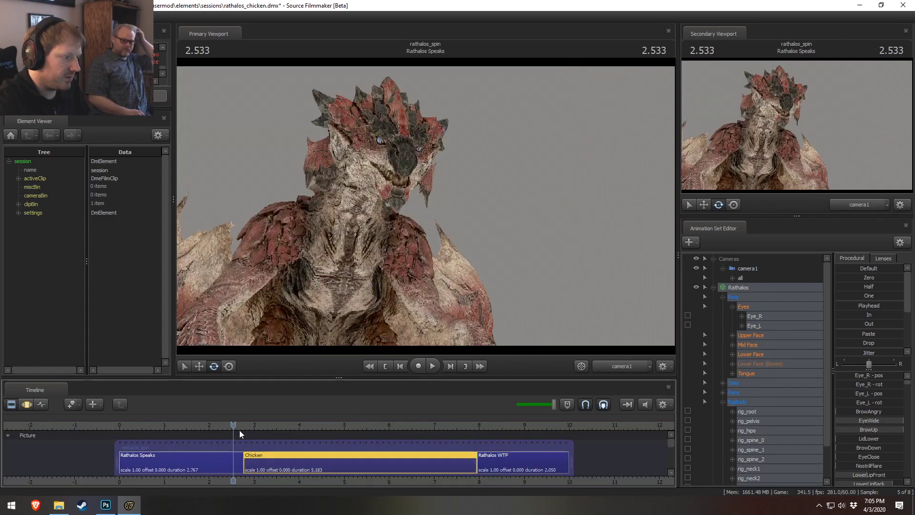
click(508, 465)
click(713, 287)
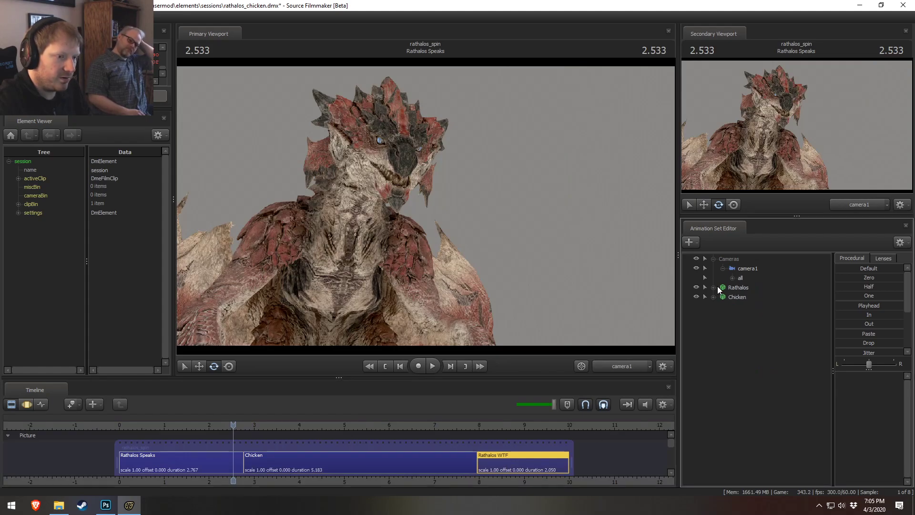
click(741, 298)
key(F3)
key(F2)
- Slide the chicken's animation earlier in time within the Chicken shot and apply the shift
click(406, 456)
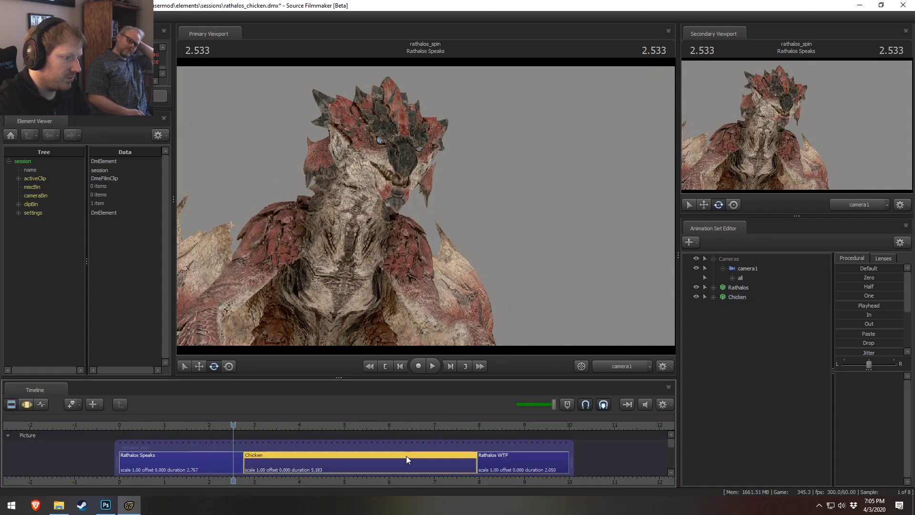
click(738, 297)
key(F3)
key(F4)
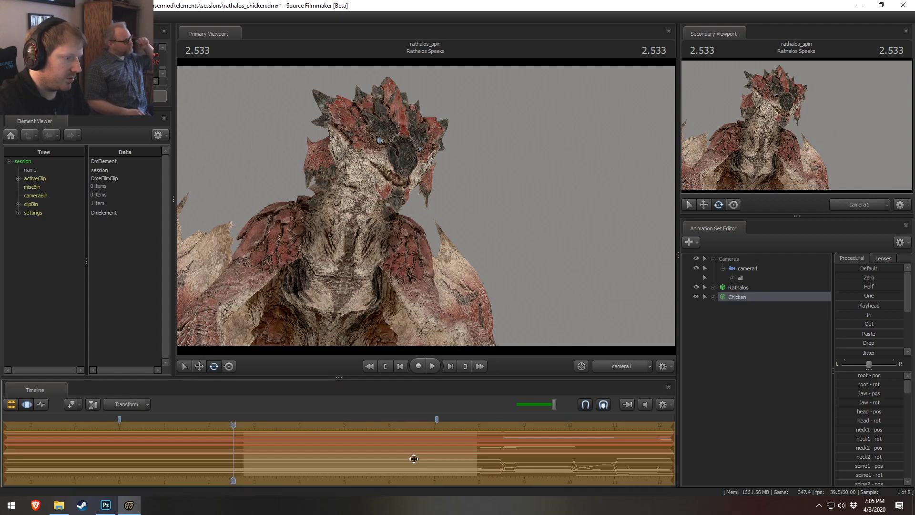
drag(293, 463, 106, 446)
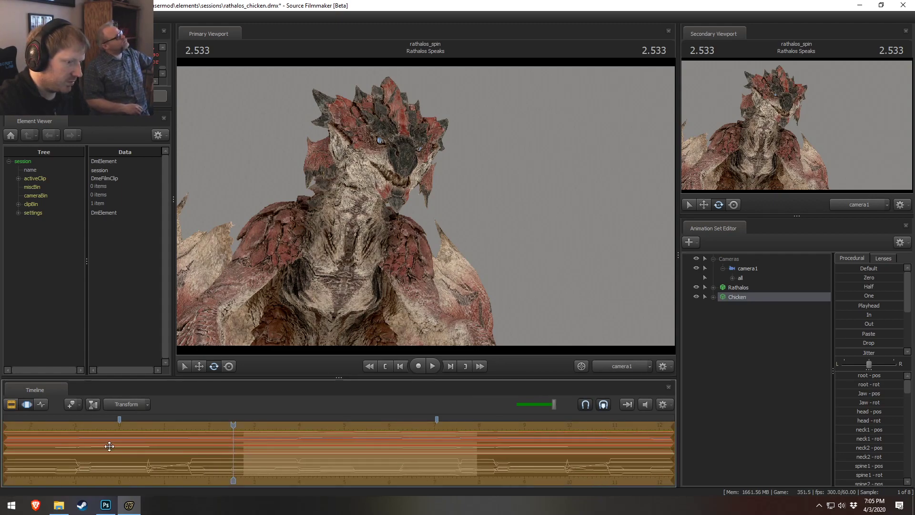
drag(337, 455, 361, 471)
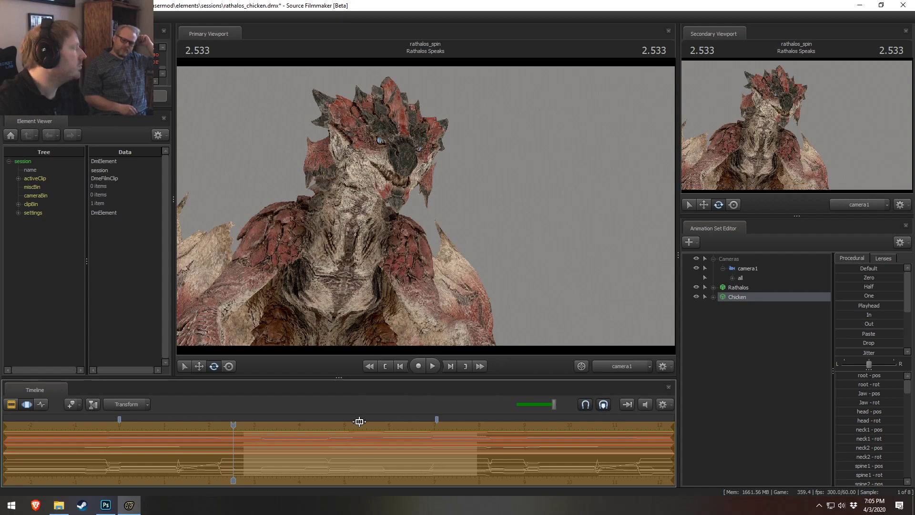
key(Return)
key(F1)
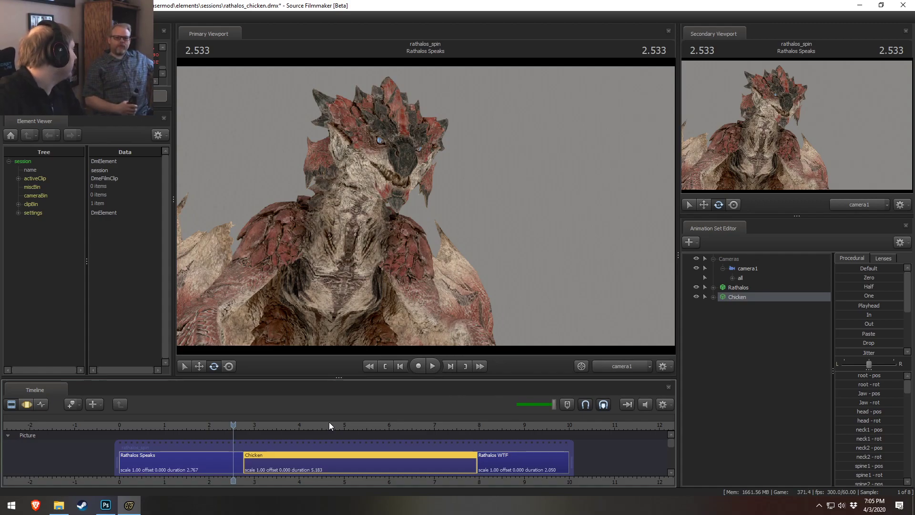
- Play and scrub the cut from the Rathalos Speaks shot into the Chicken shot
drag(257, 425, 247, 426)
key(space)
key(space)
scroll(256, 431, up, 1)
drag(255, 430, 245, 426)
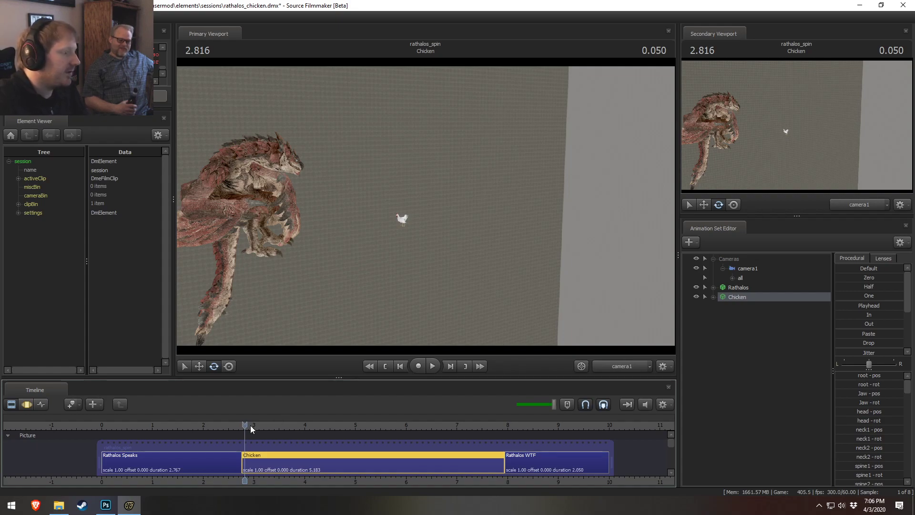
- Move camera1 toward the chicken at 2.833 s in the Chicken shot so that only the chicken is framed
drag(250, 425, 246, 425)
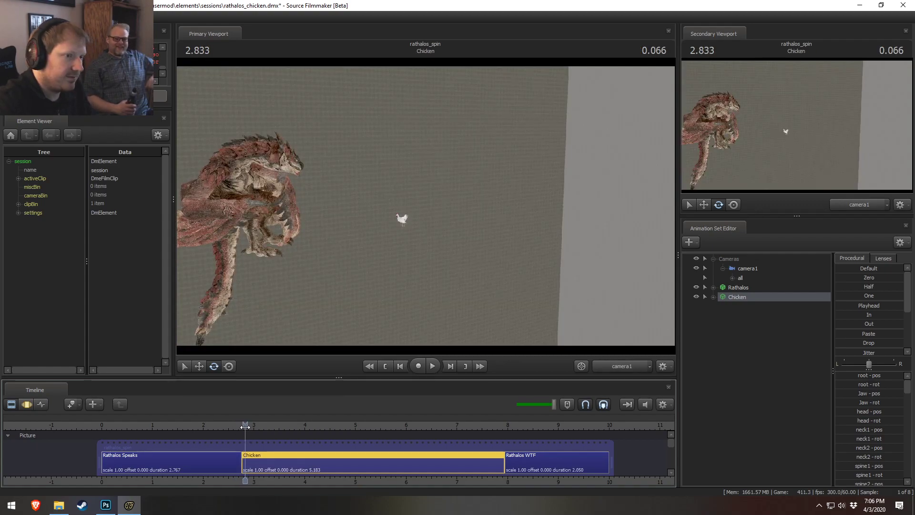
click(753, 269)
drag(482, 230, 367, 249)
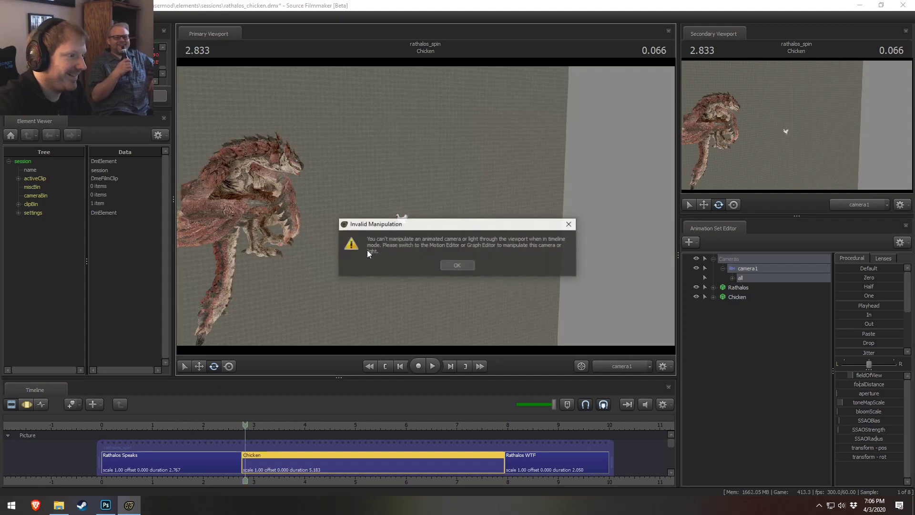
click(462, 264)
key(F3)
key(w)
drag(464, 267, 443, 274)
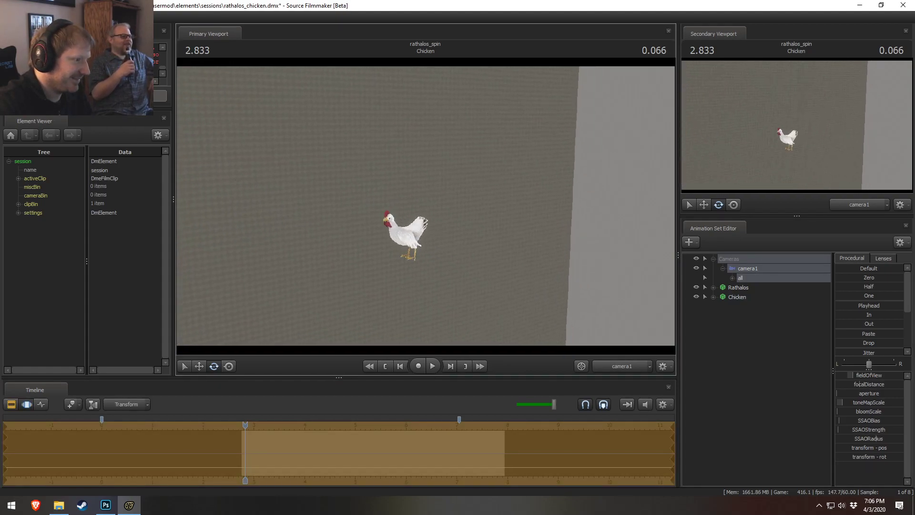
drag(448, 132, 425, 206)
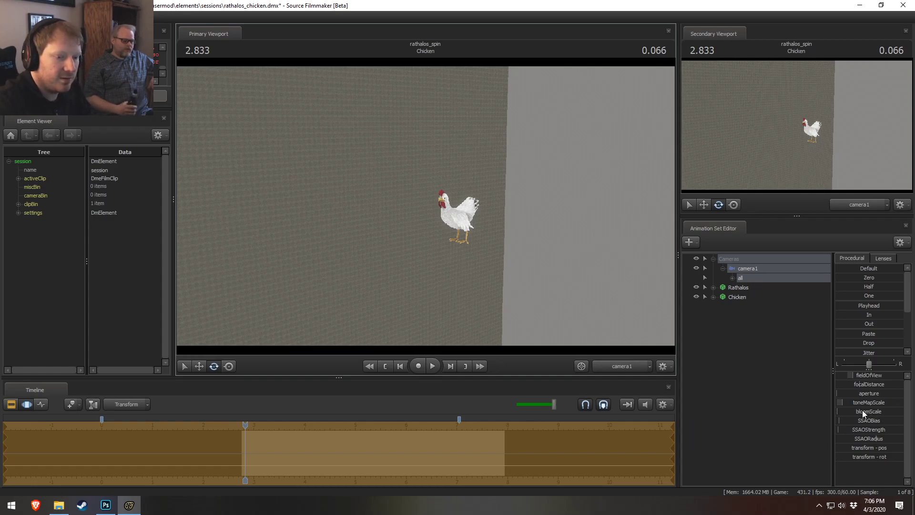
- Apply the 50 mm lens preset to camera1 in the Chicken shot
click(883, 258)
click(862, 322)
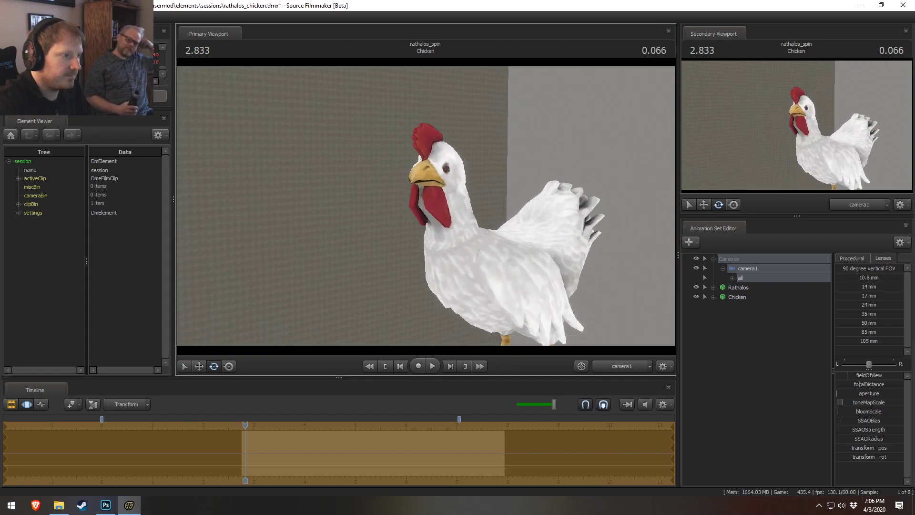
key(F2)
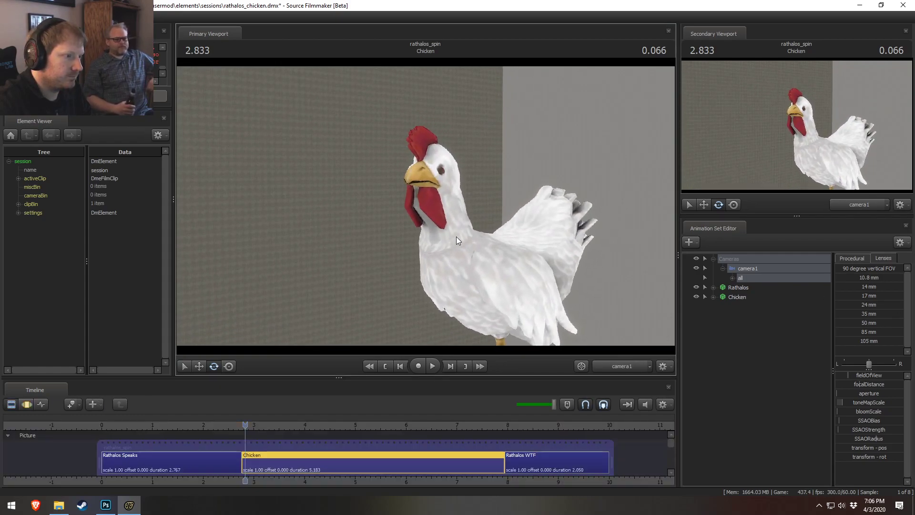
click(424, 205)
click(456, 267)
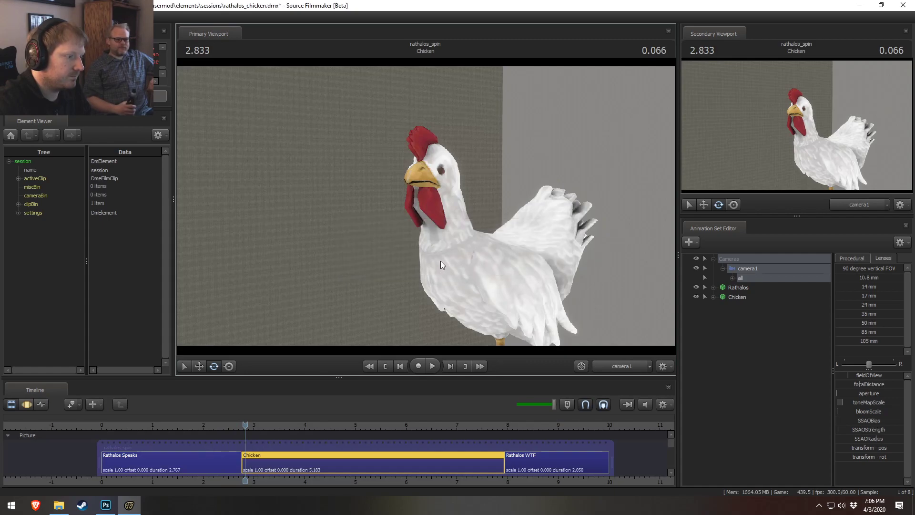
- Shift camera1 sideways to refine the close-up framing of the chicken in the Chicken shot
key(F3)
key(d)
drag(440, 261, 393, 262)
drag(418, 204, 425, 204)
key(F2)
key(F3)
key(F2)
- Play the Rathalos Speaks shot in short stretches up to the cut to check its timing
drag(213, 426, 149, 424)
key(space)
key(space)
click(155, 424)
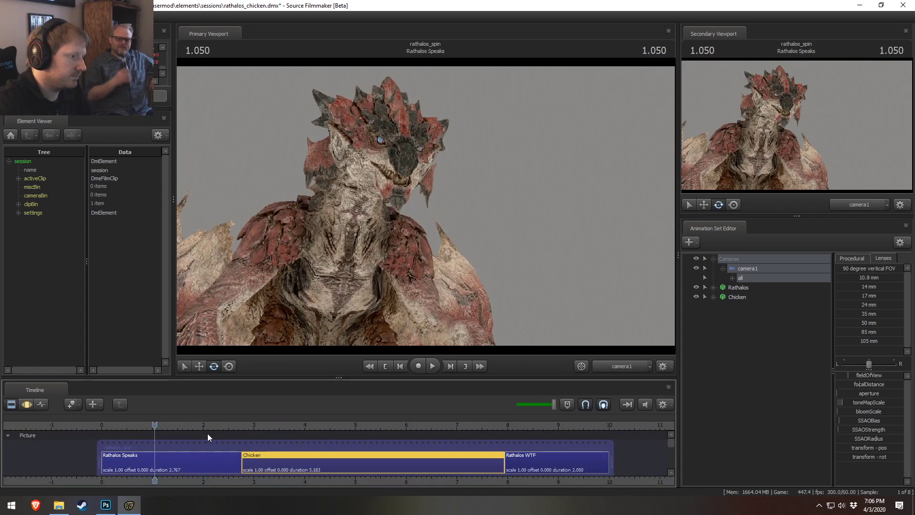
key(space)
key(space)
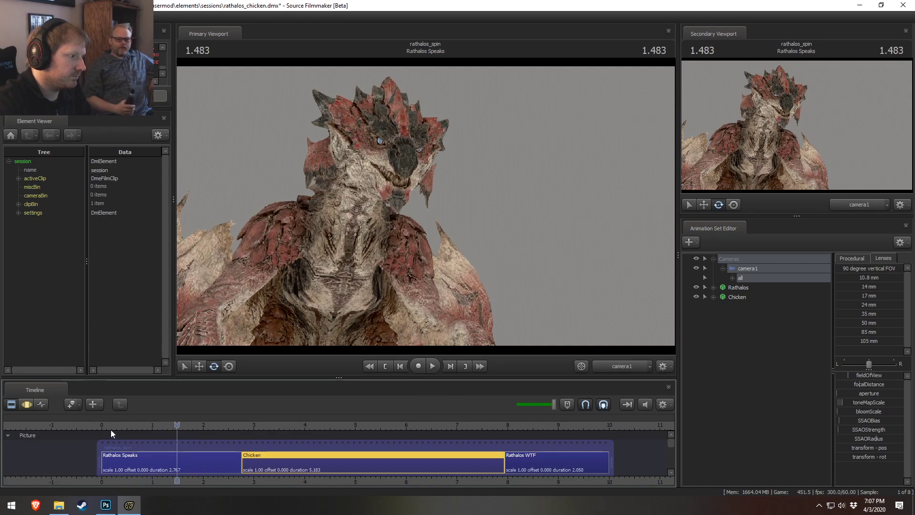
key(space)
key(space)
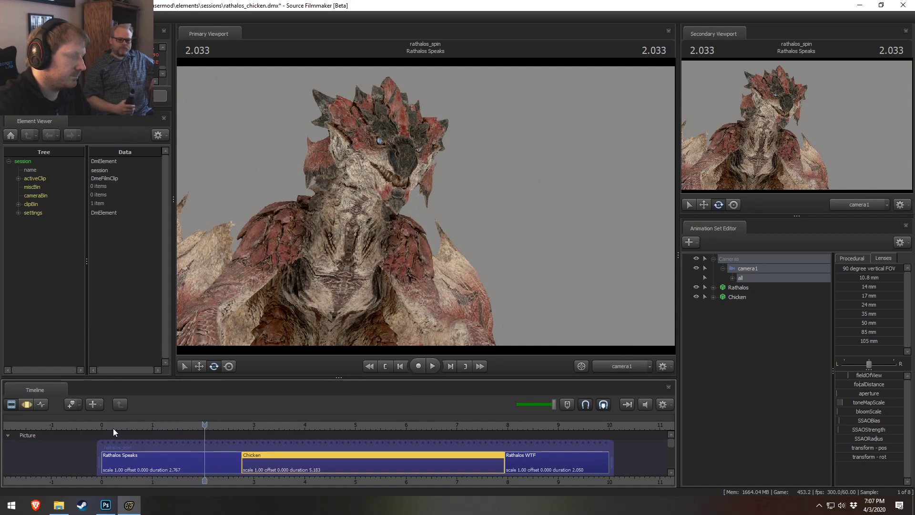
key(space)
key(space)
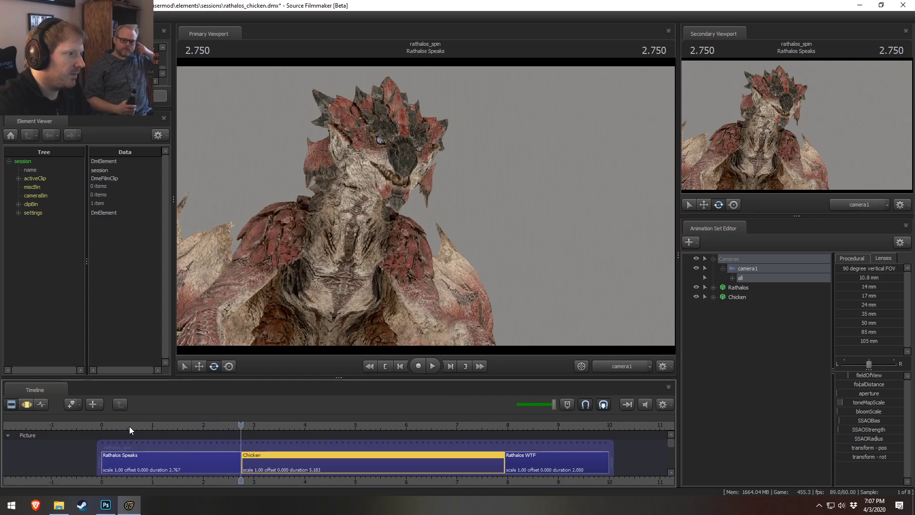
- Save the session and place the playhead at 4.200 s in the Chicken shot for motion editing
click(114, 426)
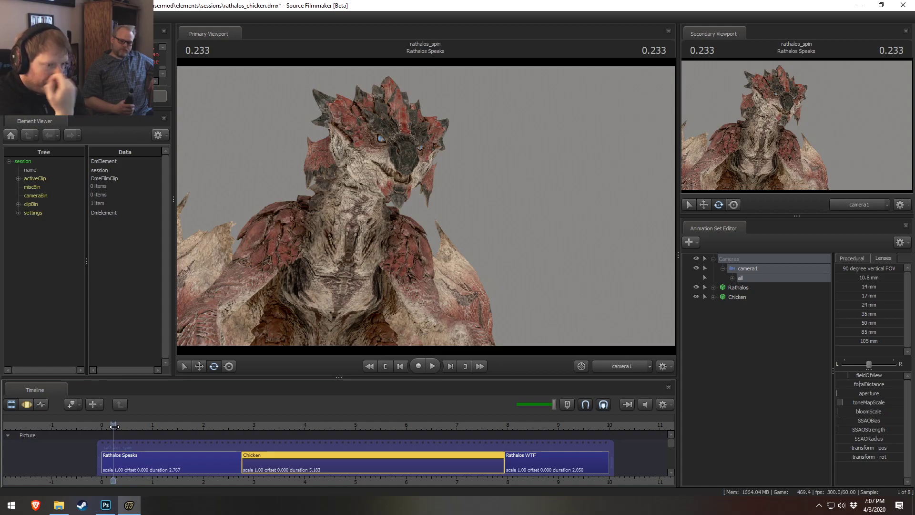
key(ctrl+s)
mouse_move(670, 443)
mouse_down()
mouse_move(671, 457)
mouse_move(671, 448)
mouse_up()
click(315, 425)
key(F3)
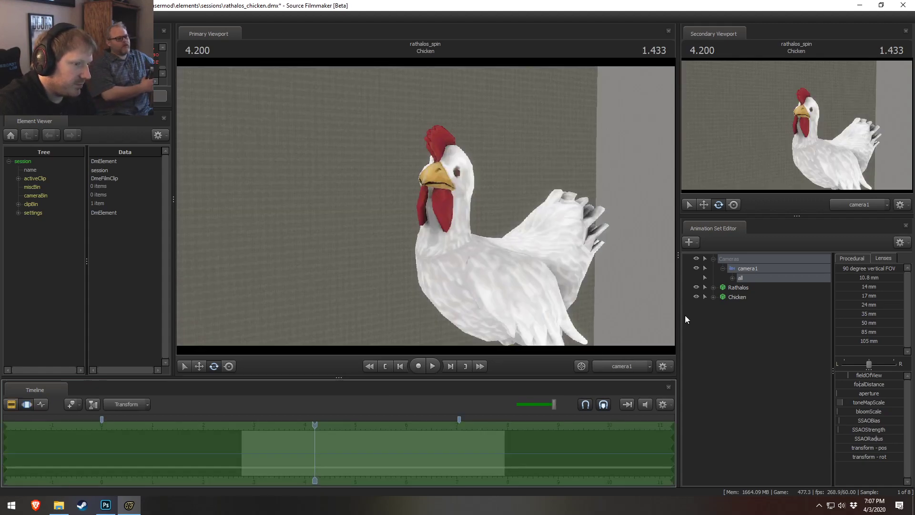
- Expand the Chicken animation set to show its Body controls
click(713, 297)
click(723, 316)
click(723, 316)
click(723, 306)
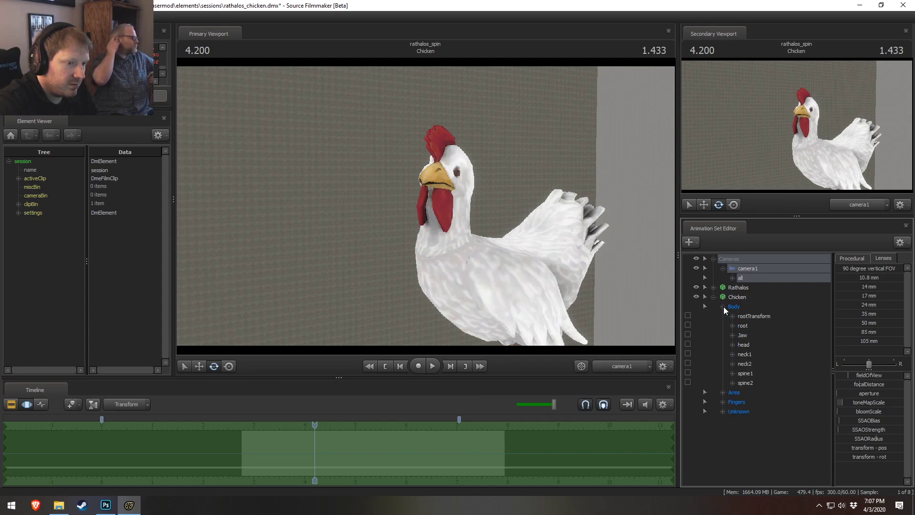
- Try rotating the chicken's Jaw control at 4.200 s and undo the rotation
click(741, 335)
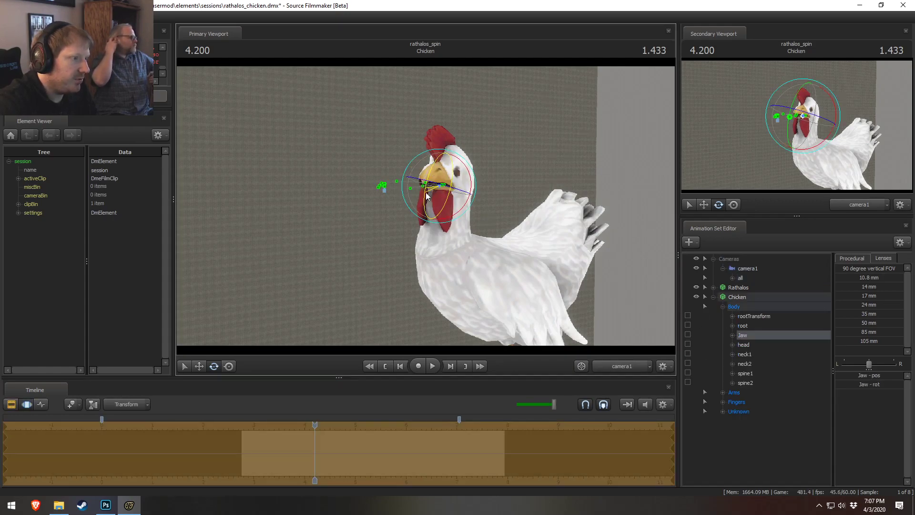
drag(429, 206, 433, 201)
key(ctrl+z)
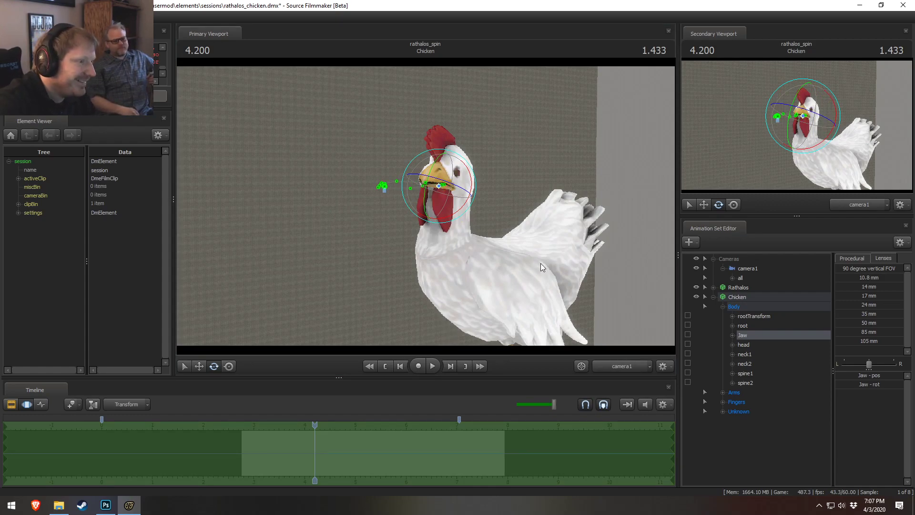
- Switch the primary viewport to the Work Camera and frame the chicken's head and body in it
click(633, 364)
drag(529, 257, 577, 223)
key(w)
drag(441, 217, 426, 206)
key(s)
drag(485, 256, 434, 207)
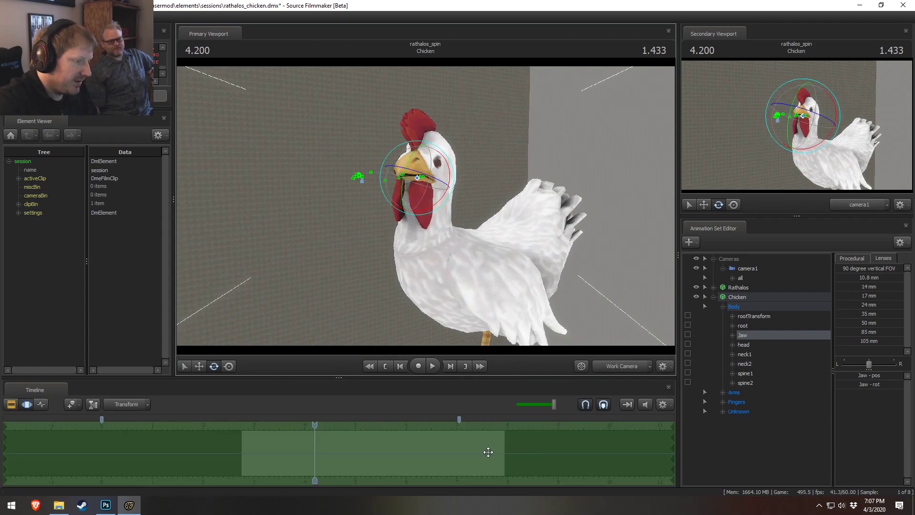
- Start adding a clip to the Dialog sound track and filter the WAV files by "chicken"
key(F1)
drag(671, 450, 674, 456)
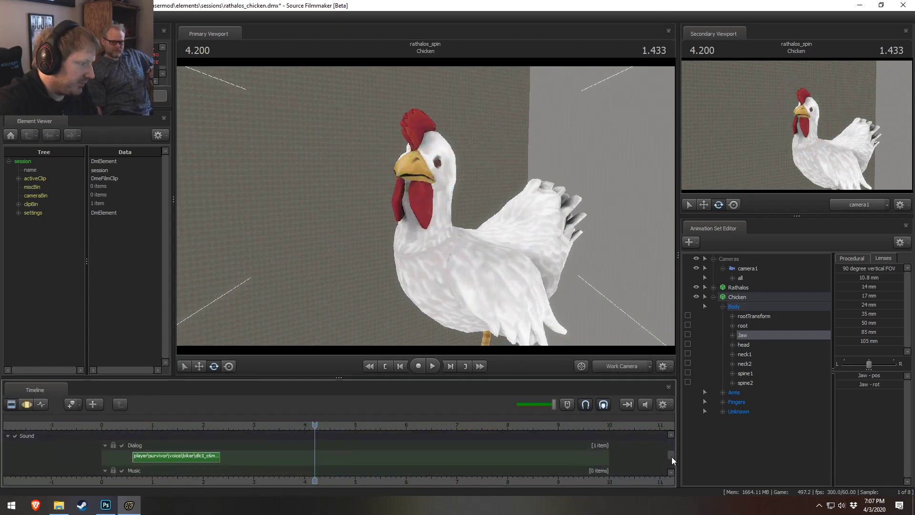
right_click(334, 447)
mouse_move(360, 392)
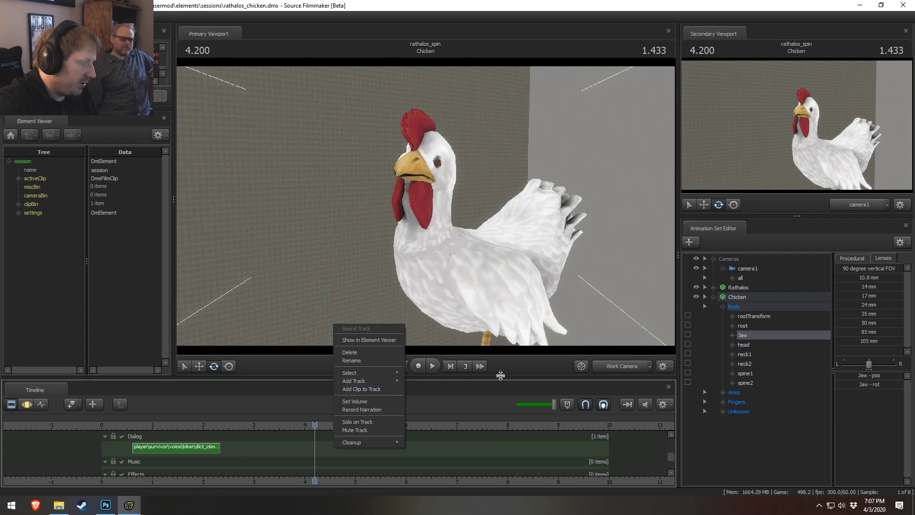
click(366, 390)
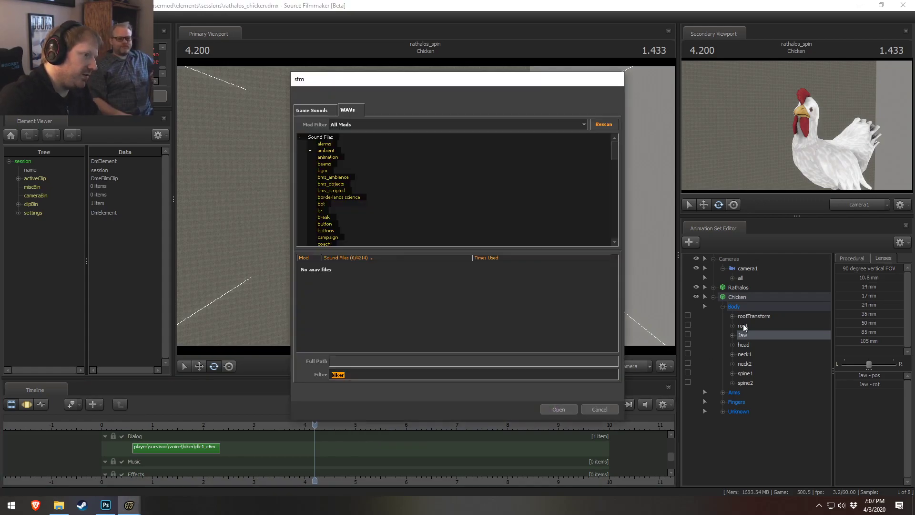
text(chicken)
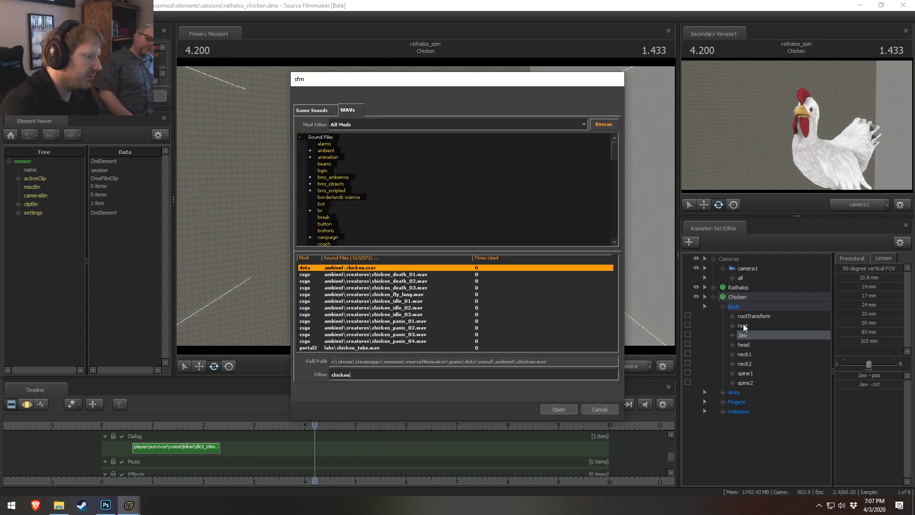
- Audition the listed chicken sounds, comparing the death, fly, idle and panic WAV files
click(361, 275)
click(354, 289)
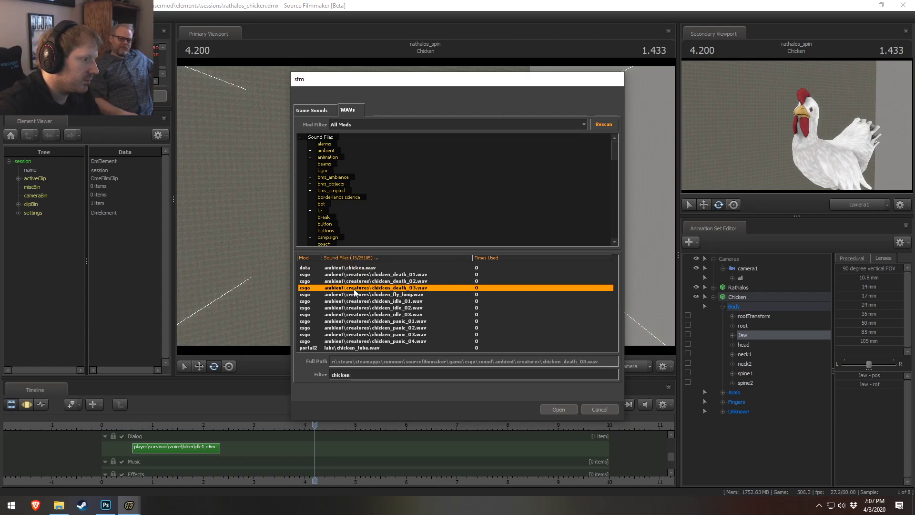
click(369, 294)
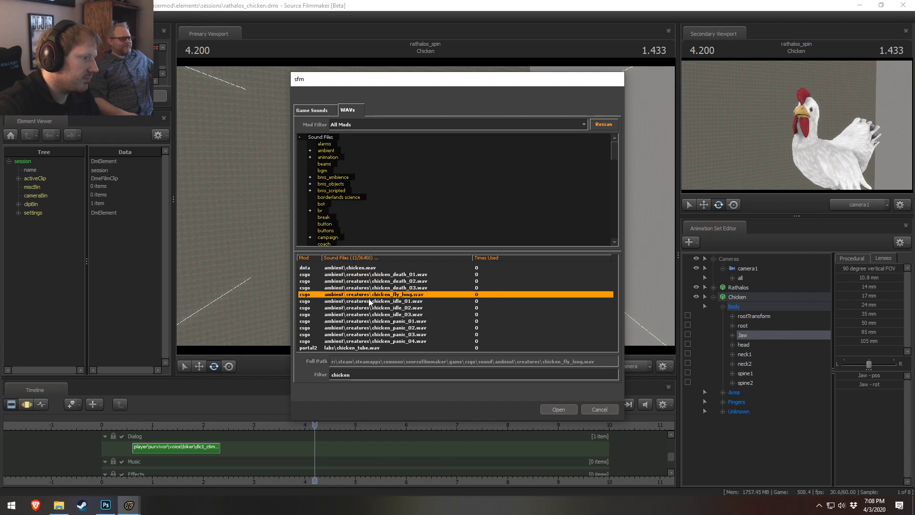
click(367, 301)
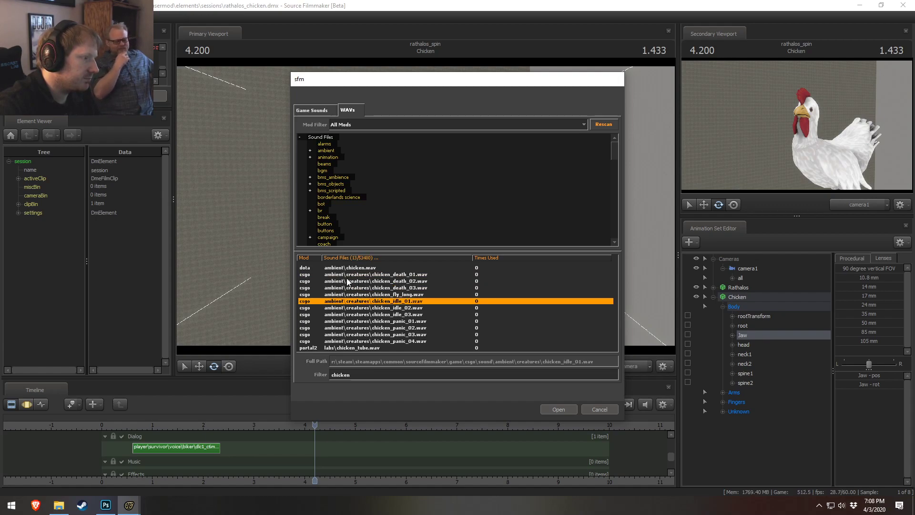
click(362, 308)
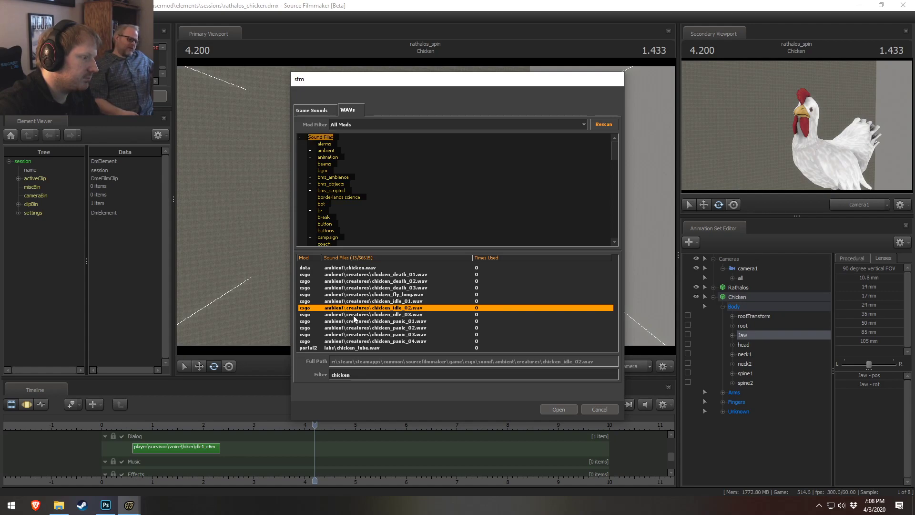
click(353, 315)
click(353, 327)
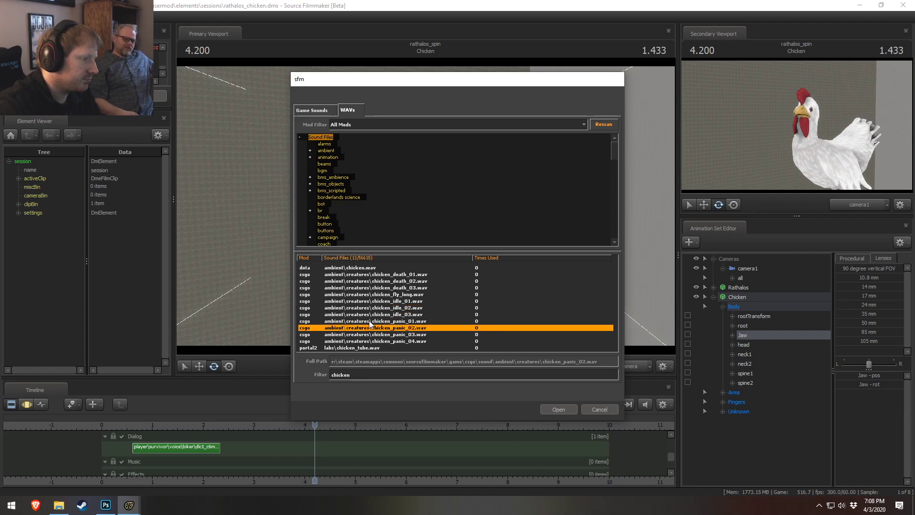
click(368, 321)
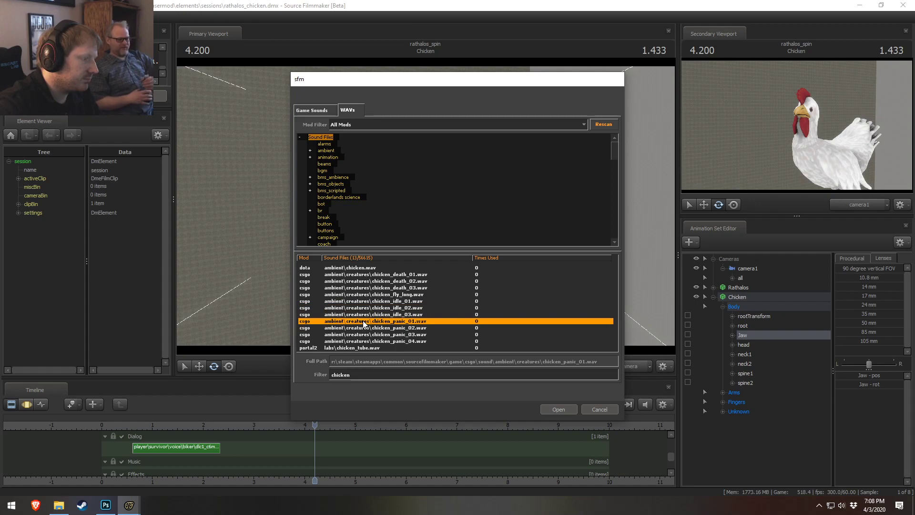
click(353, 348)
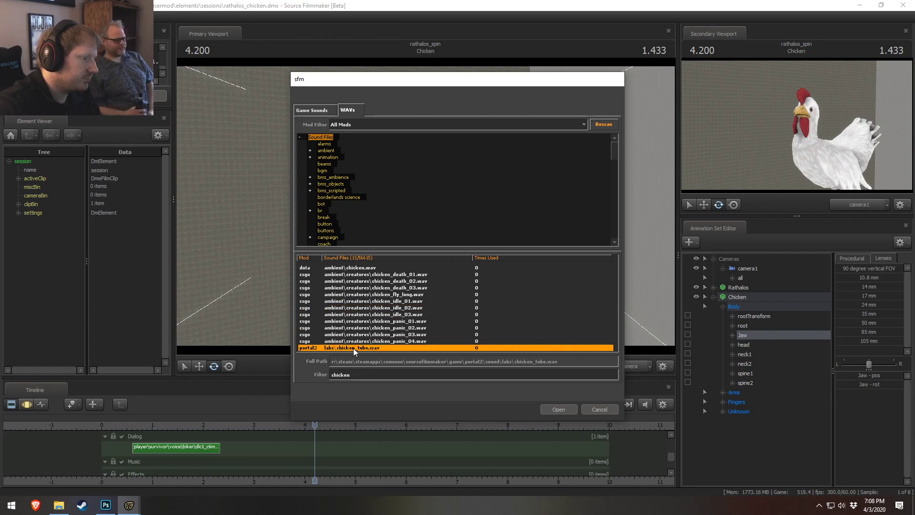
click(366, 268)
click(385, 301)
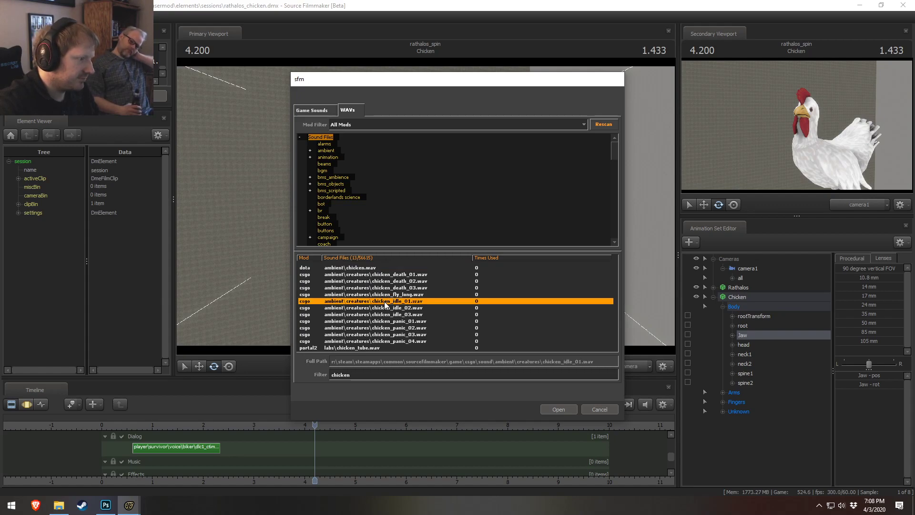
click(396, 322)
click(391, 308)
click(391, 315)
click(392, 321)
click(394, 328)
click(393, 334)
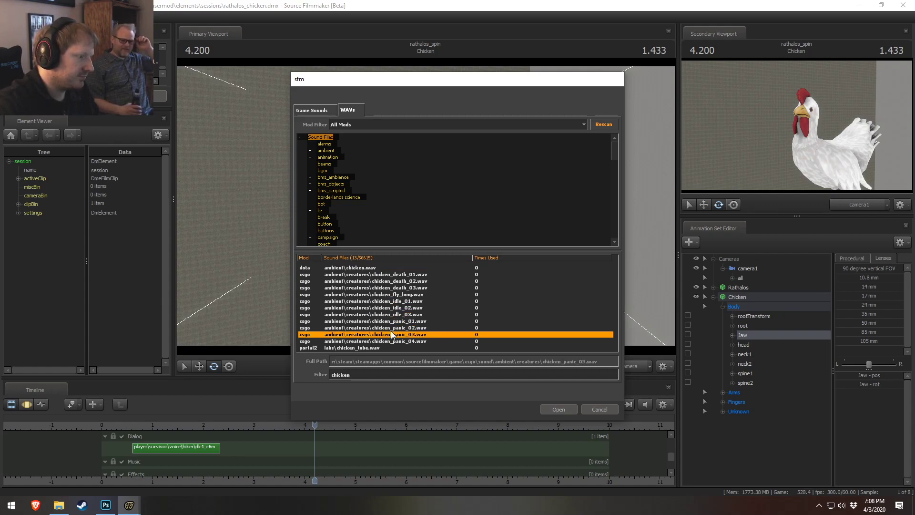
click(393, 314)
click(391, 308)
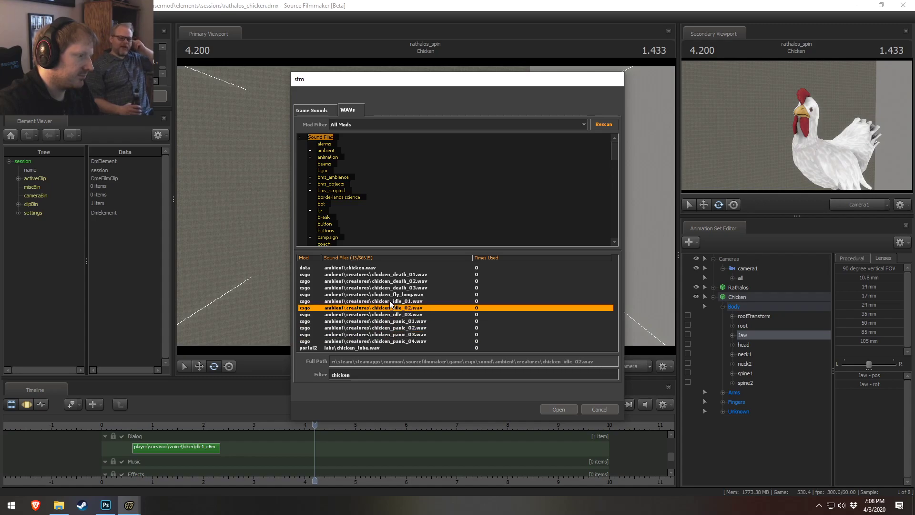
- Add ambient\creatures\chicken_idle_01.wav to the Dialog track at 4.200 s and play the sequence with it
click(390, 301)
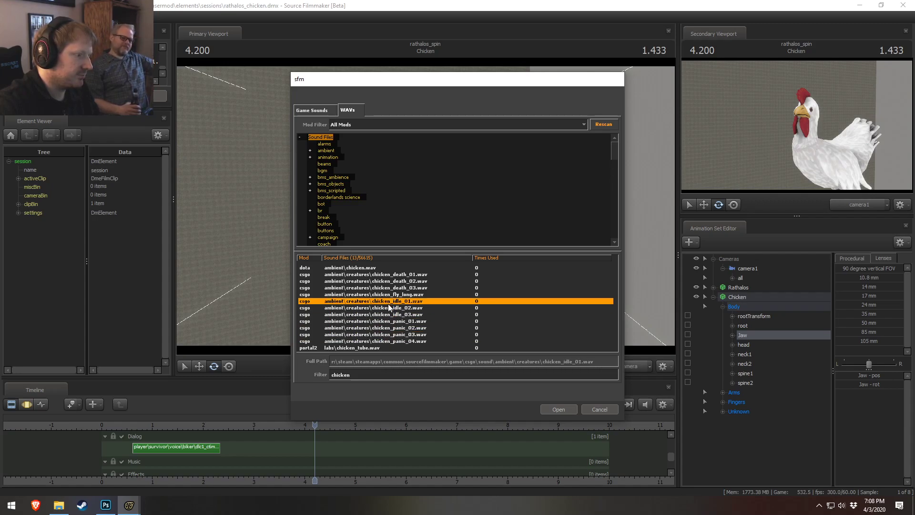
click(561, 410)
click(301, 427)
key(space)
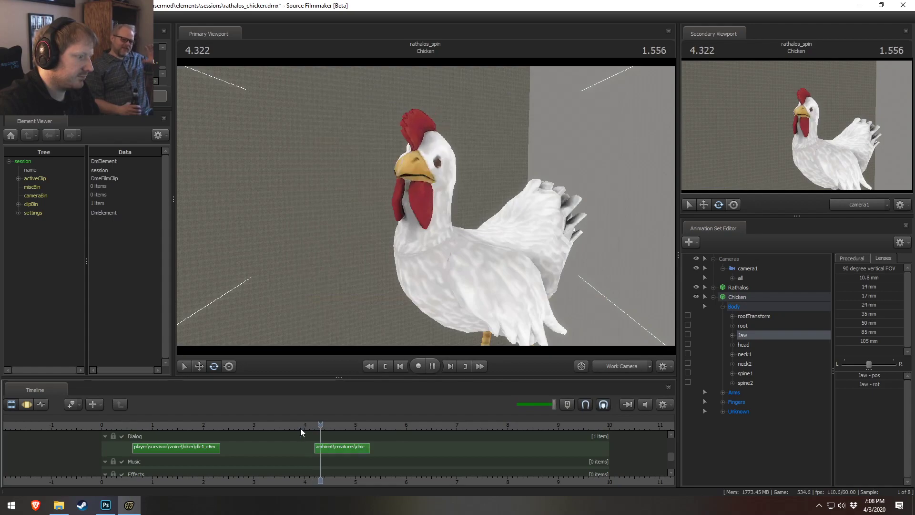
click(224, 427)
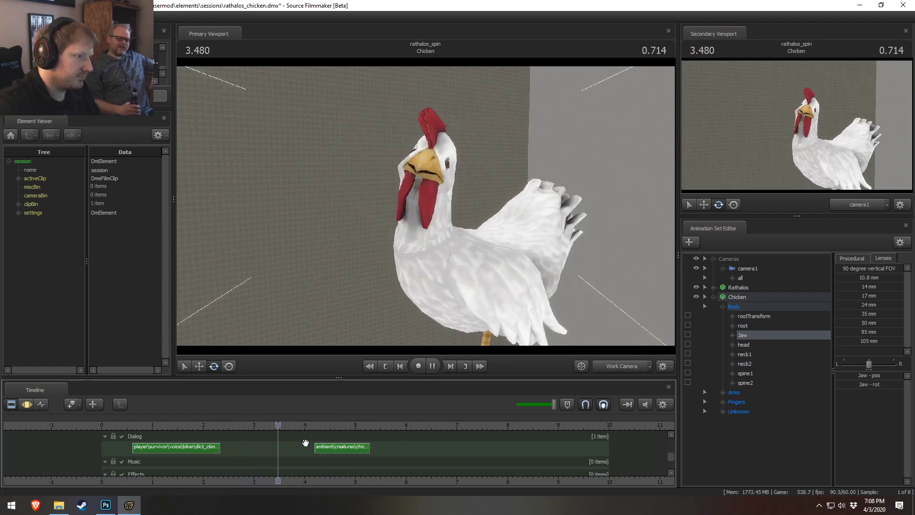
- Move the chicken sound clip on the Dialog track earlier to start at about 3.7 s and play it back
key(space)
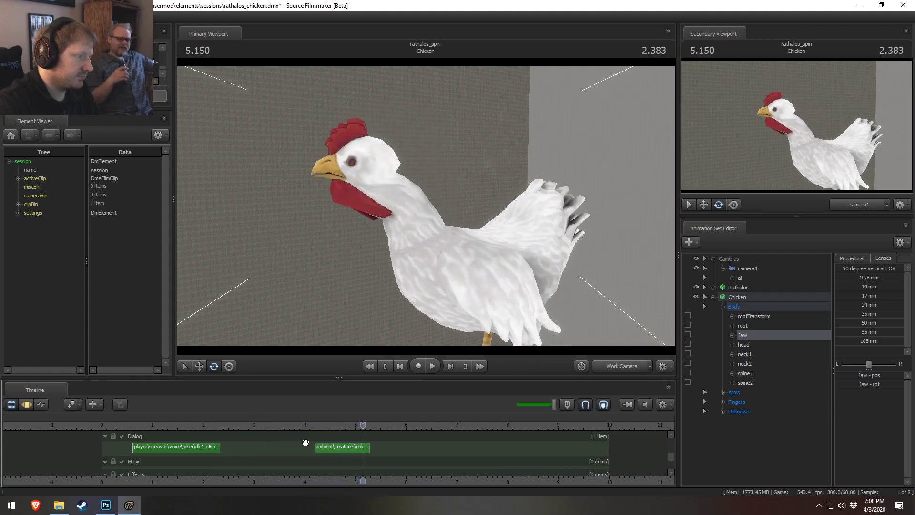
drag(327, 448, 299, 450)
click(282, 425)
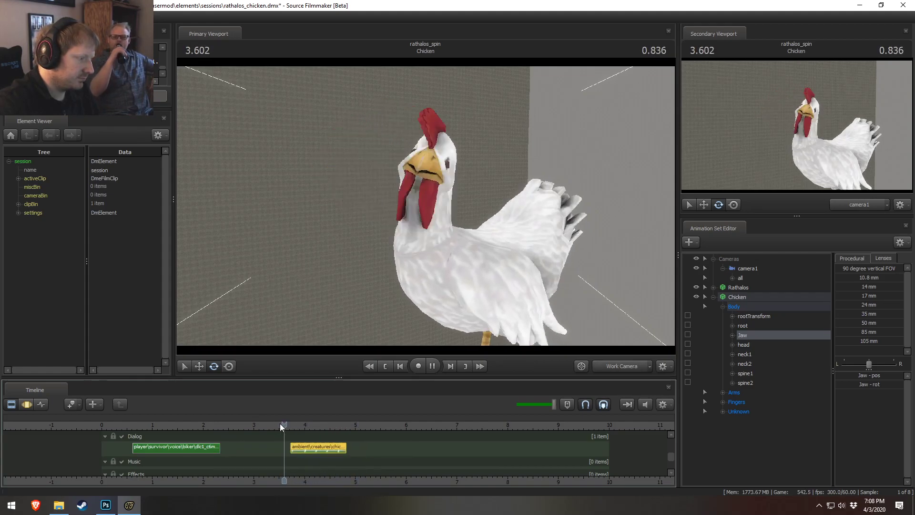
key(space)
scroll(305, 449, up, 4)
scroll(333, 456, up, 2)
key(space)
- Replay the chicken sound, trim the clip's end to about 4.3 s and put the playhead at 3.750 s
drag(343, 427, 256, 427)
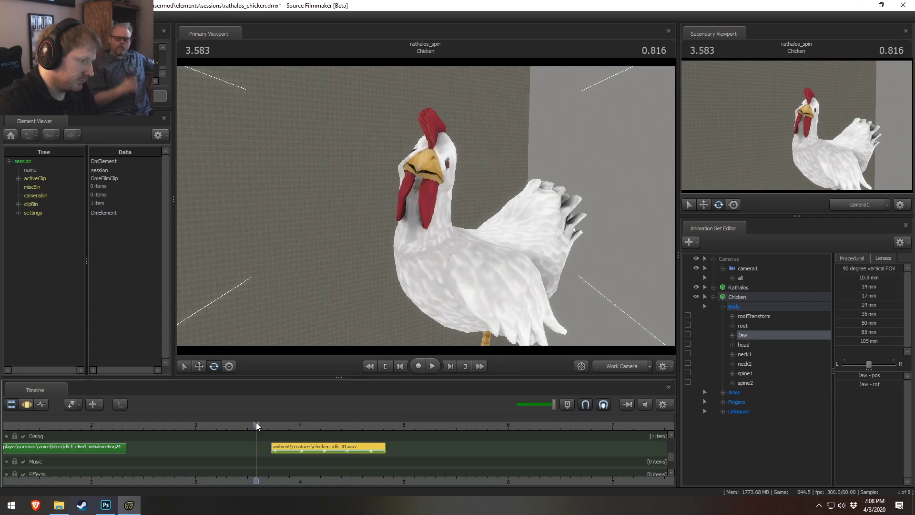
key(space)
key(space)
drag(384, 448, 335, 447)
click(273, 422)
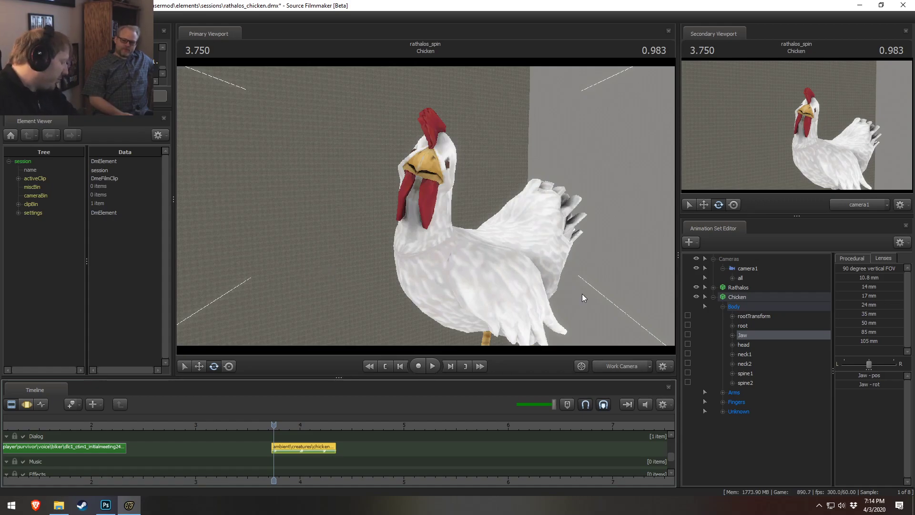
- Turn and fly the Work Camera around to examine the Rathalos from the front
drag(494, 279, 310, 279)
key(s)
drag(467, 248, 425, 206)
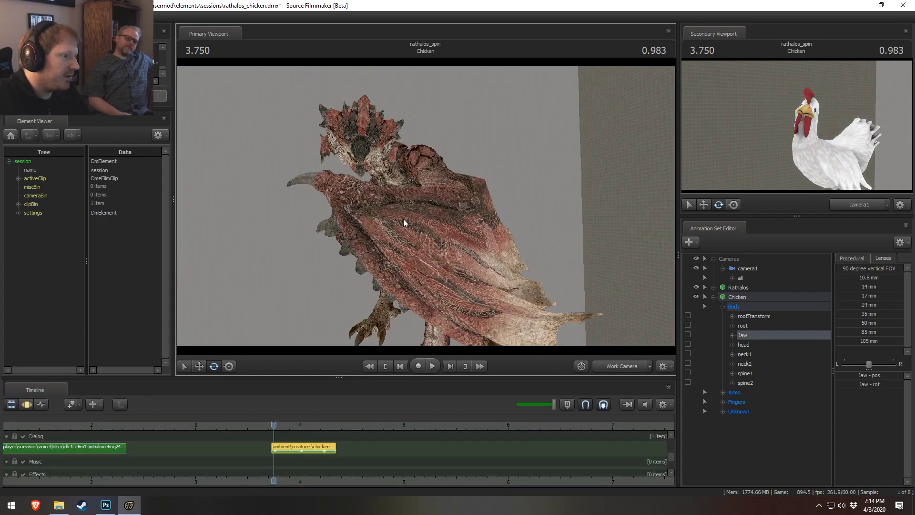
key(F3)
key(ctrl)
drag(376, 252, 434, 207)
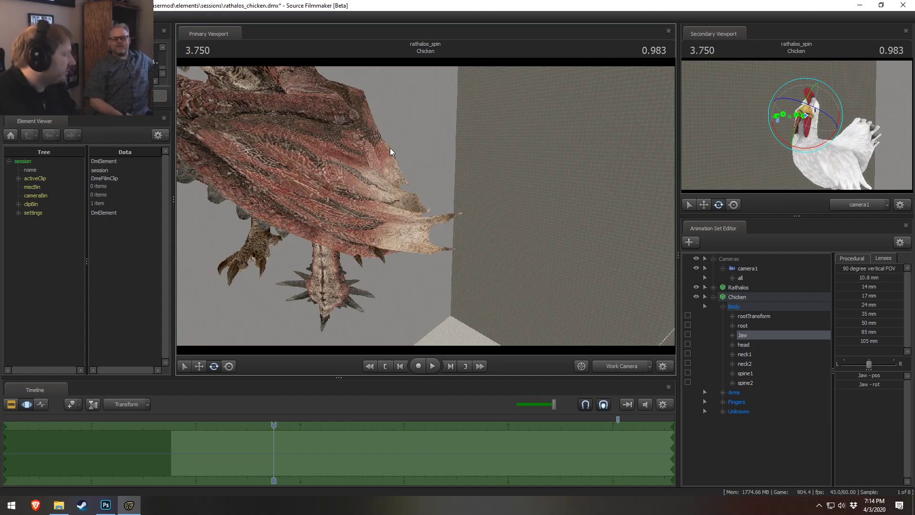
key(s)
mouse_move(429, 200)
mouse_down()
mouse_move(404, 194)
mouse_move(425, 195)
mouse_up()
key(w)
key(w)
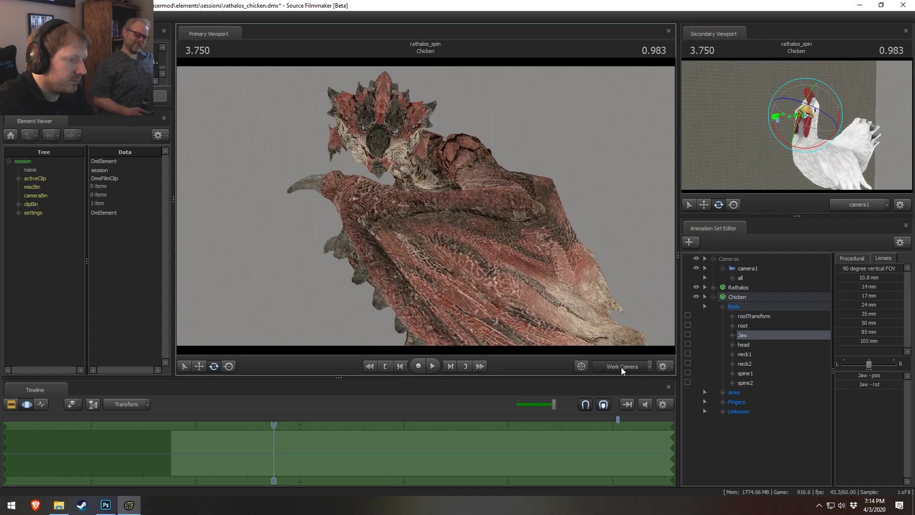
- Switch the primary viewport to camera1 and scrub through the Chicken shot in the clip editor to review it
click(621, 367)
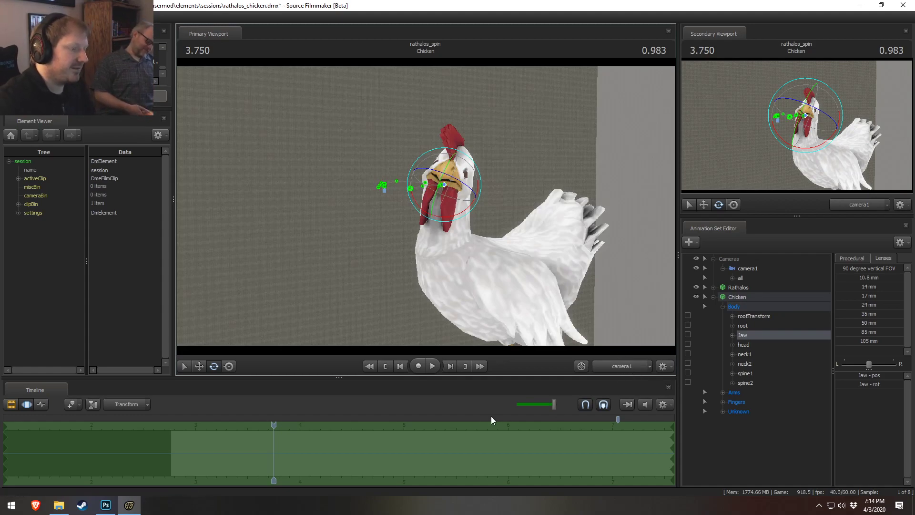
key(F2)
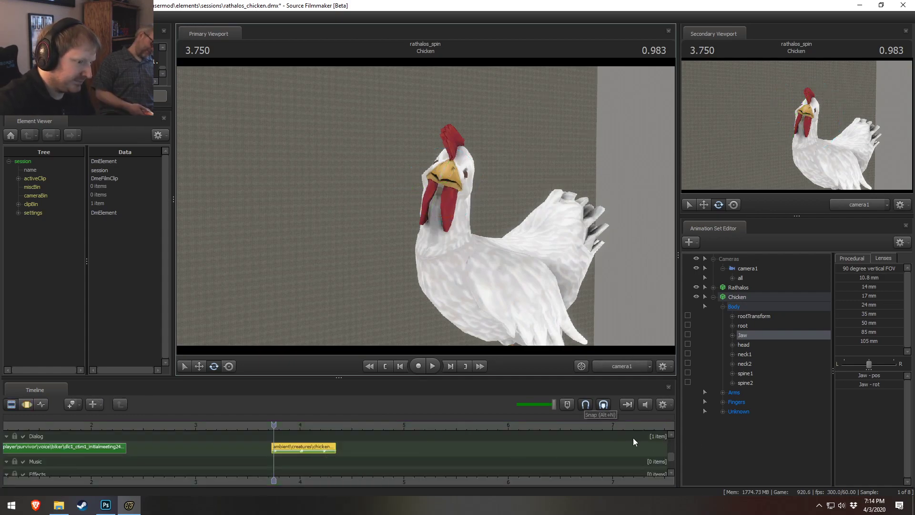
drag(674, 461, 669, 443)
drag(188, 424, 573, 487)
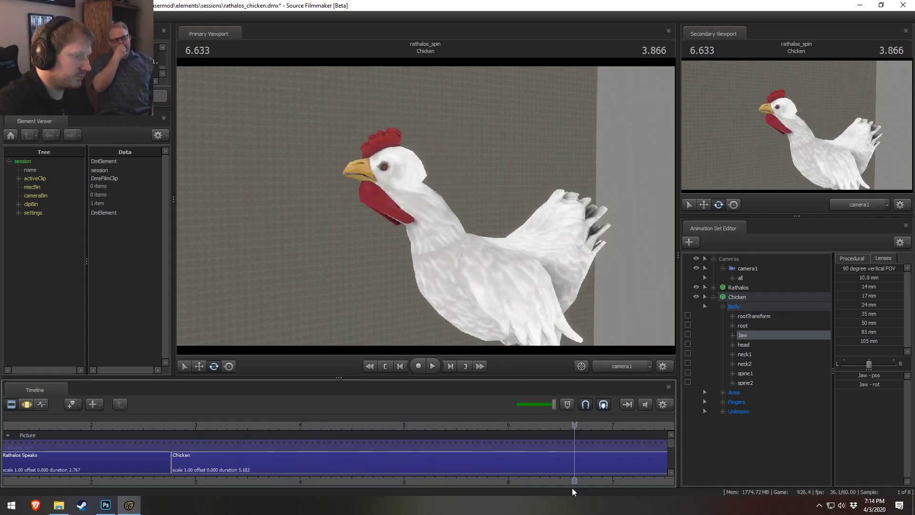
click(586, 426)
middle_drag(611, 481, 468, 472)
key(F3)
key(F2)
- Move the chicken sound clip earlier to start at about 3.2 s and play the Chicken shot with it
drag(353, 422, 86, 431)
drag(667, 447, 666, 456)
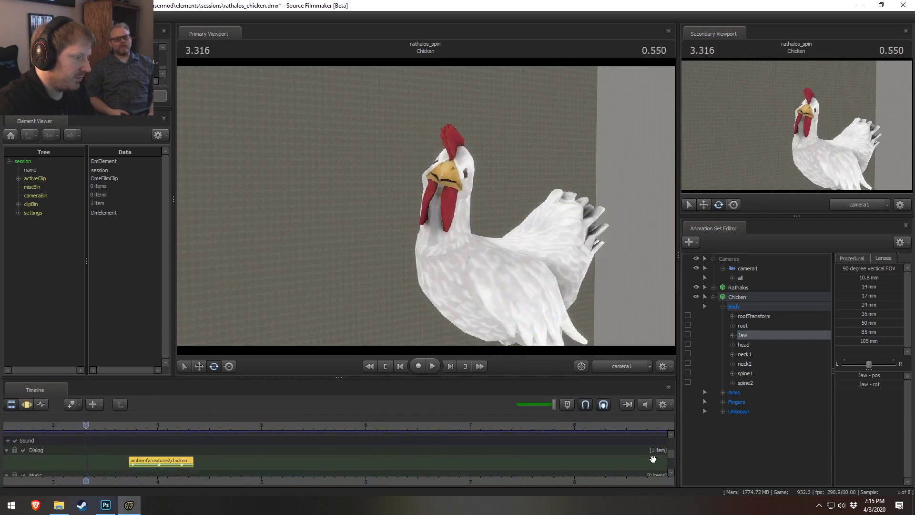
drag(132, 461, 83, 460)
click(56, 424)
key(space)
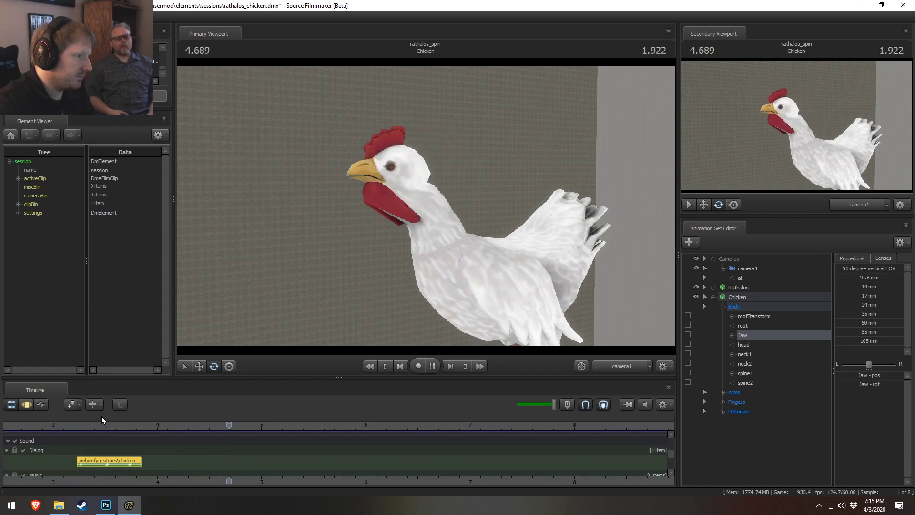
key(space)
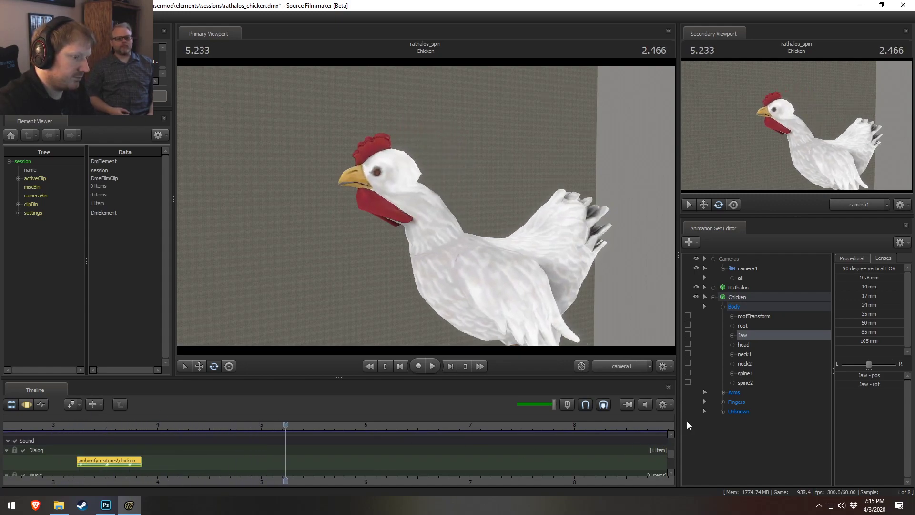
- Start adding another clip to the Dialog sound track and filter the WAV files by "demon"
mouse_move(672, 454)
mouse_down()
mouse_move(672, 440)
mouse_move(674, 450)
mouse_up()
key(F3)
key(F2)
right_click(305, 467)
click(333, 410)
text(d3en)
key(BackSpace)
key(BackSpace)
key(BackSpace)
text(emon)
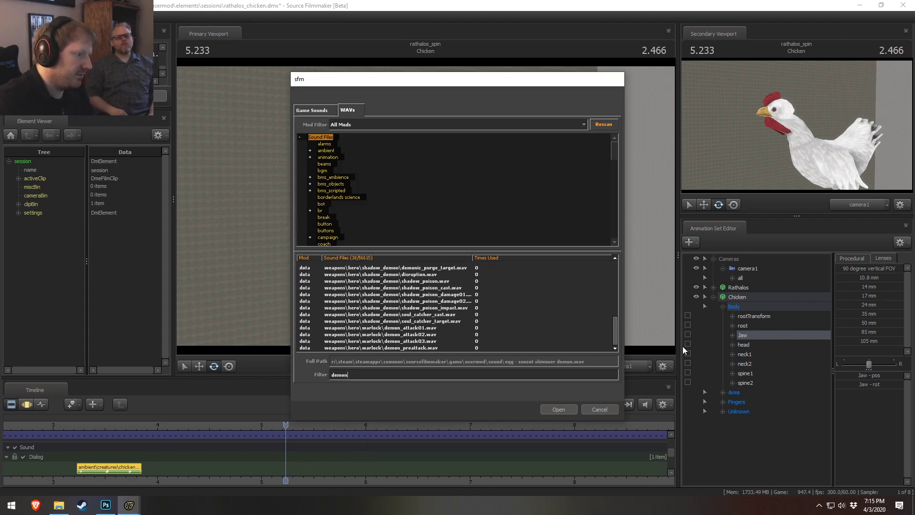
- Audition the shadow_demon poison sounds and the Soldier domination lines in the filtered list
click(435, 281)
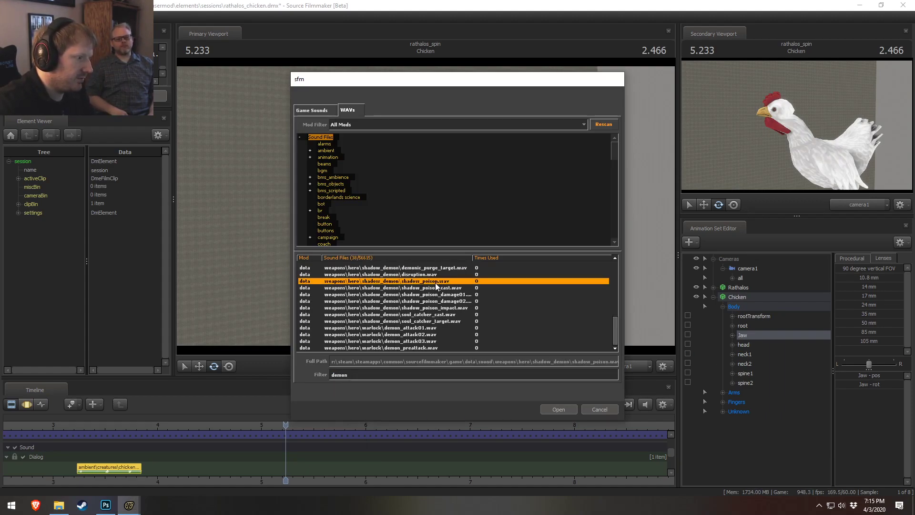
click(404, 295)
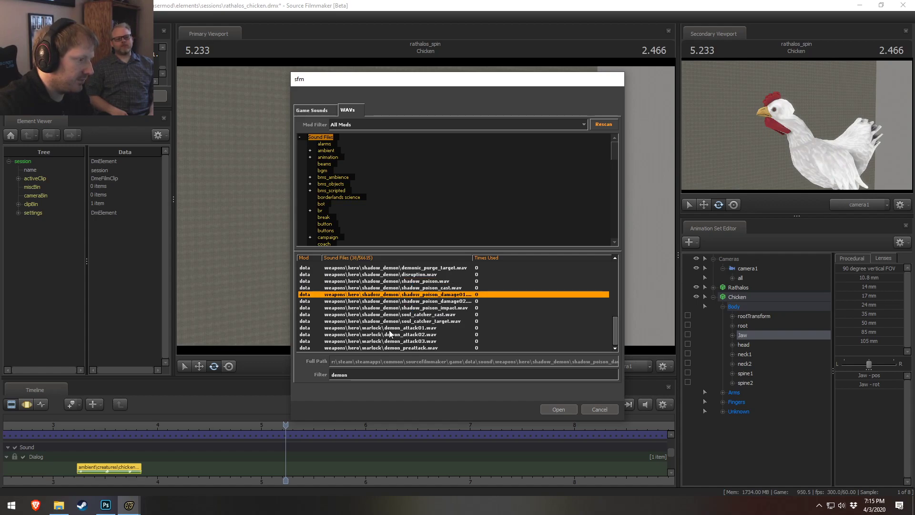
scroll(392, 336, up, 8)
scroll(381, 335, down, 1)
click(363, 329)
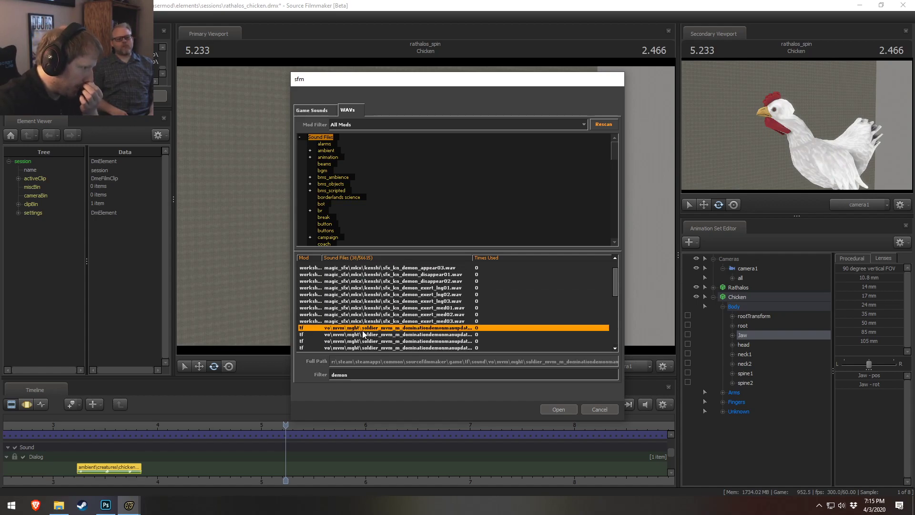
scroll(364, 333, down, 3)
click(369, 300)
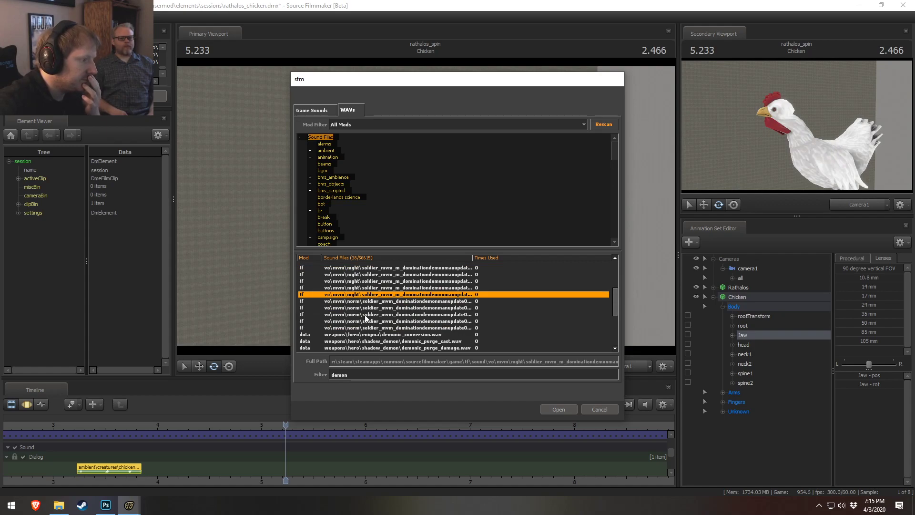
scroll(364, 310, up, 3)
scroll(362, 306, up, 1)
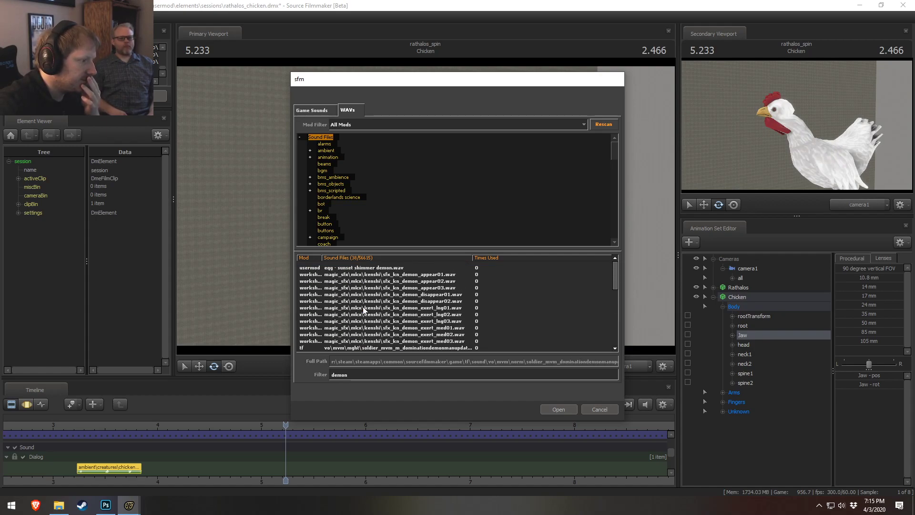
- Audition the Kenshi sounds sfx_kn_demon_appear01.wav and sfx_kn_demon_disappear01.wav, comparing the two
click(371, 275)
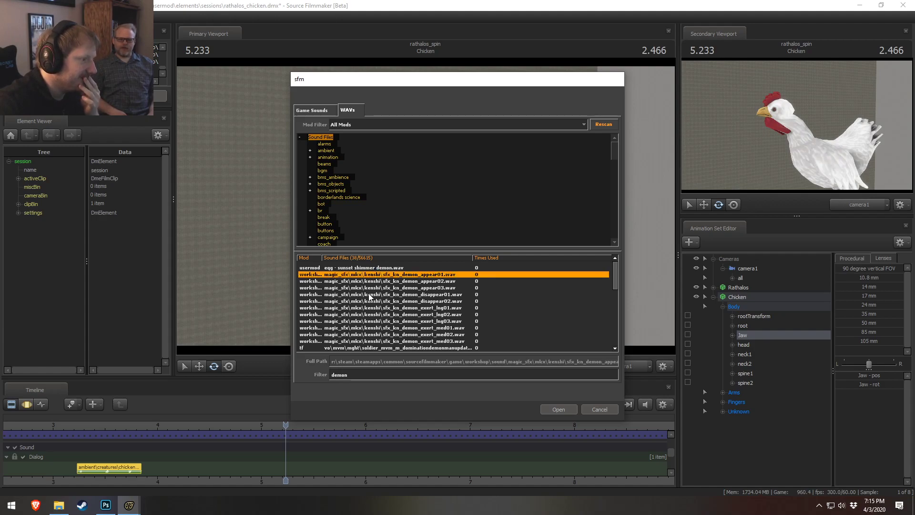
click(372, 294)
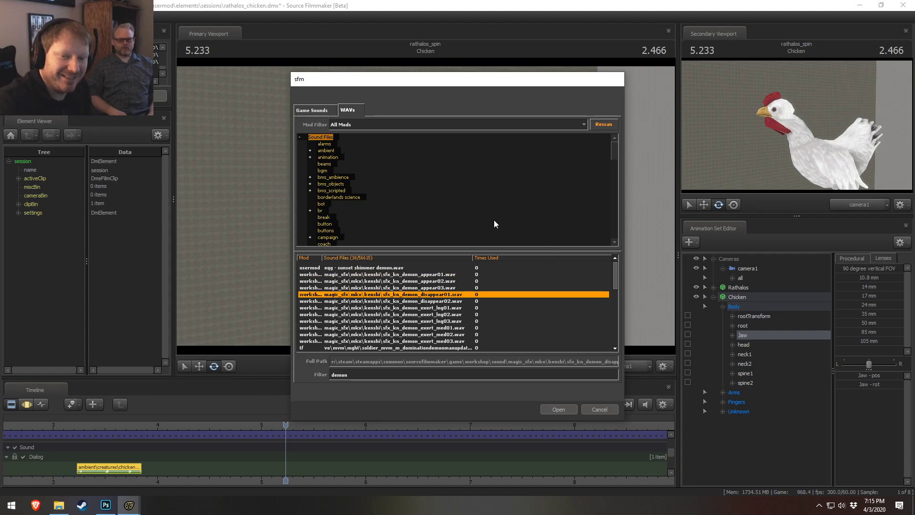
click(395, 276)
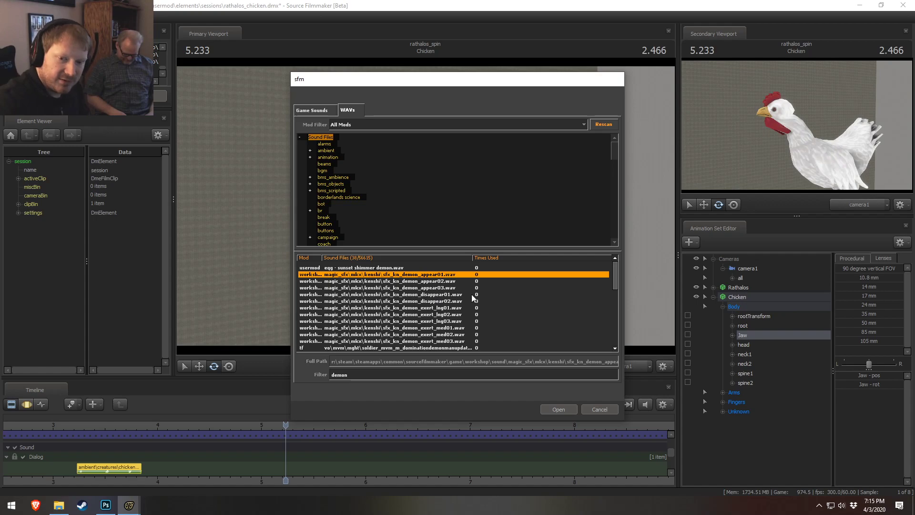
- Audition the warlock demon_attack02.wav, soul_catcher_cast.wav and shadow_poison_damage01.wav sounds
scroll(414, 323, down, 3)
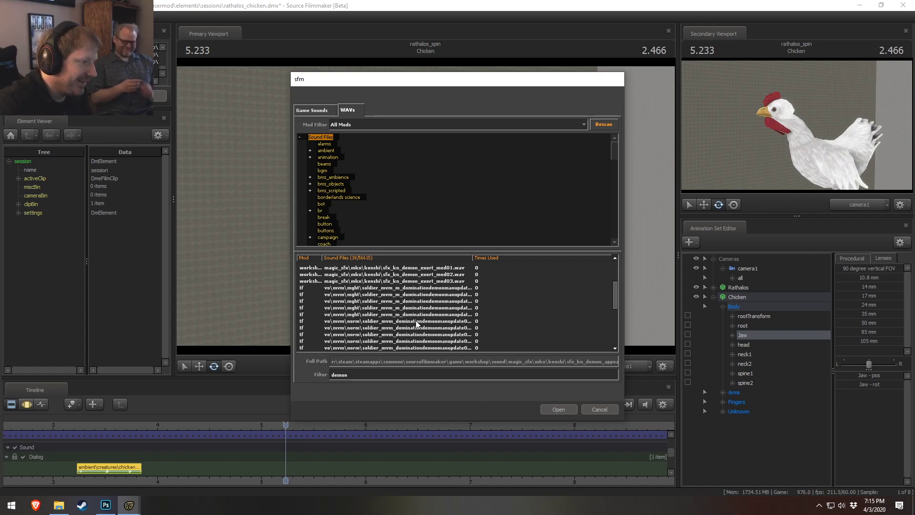
scroll(415, 324, down, 5)
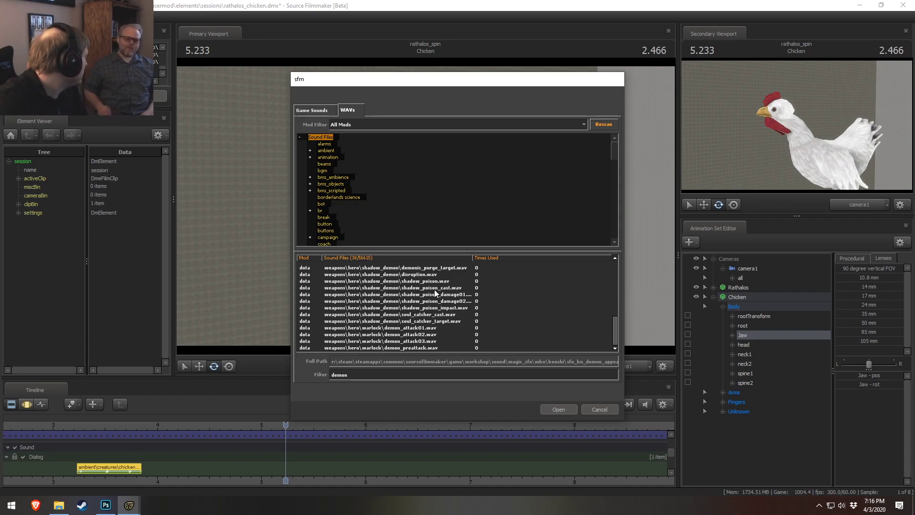
click(415, 334)
click(419, 314)
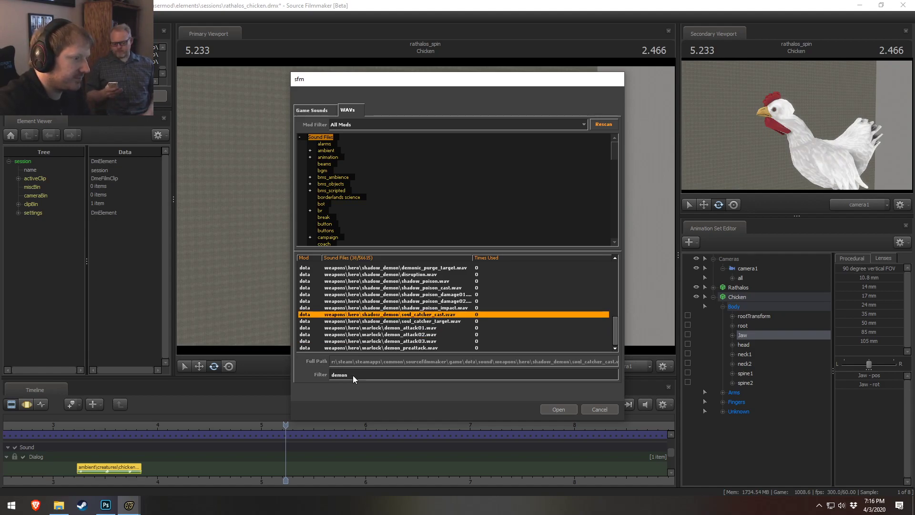
click(391, 296)
scroll(384, 328, up, 4)
- Filter the WAV files by "evil" and audition the greevil grunt, pant and greevil_point_enemy.wav sounds
drag(357, 374, 622, 372)
text(evil)
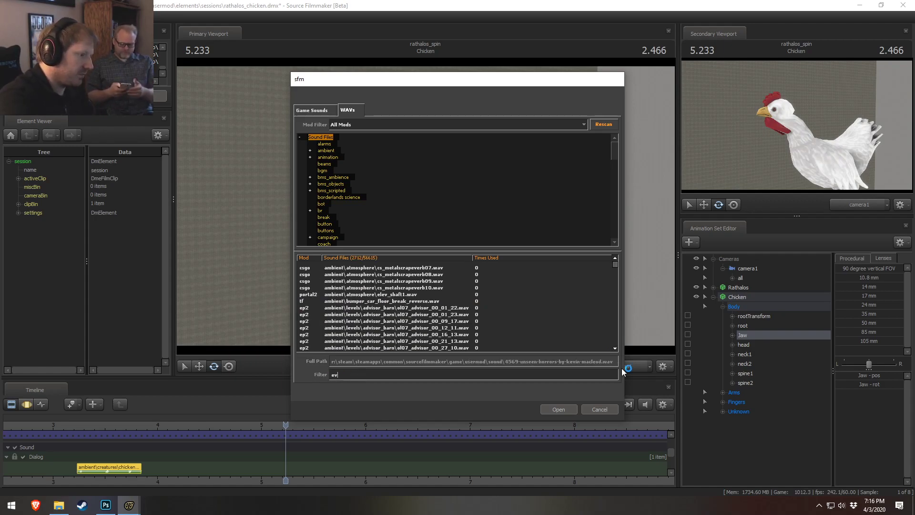
click(370, 314)
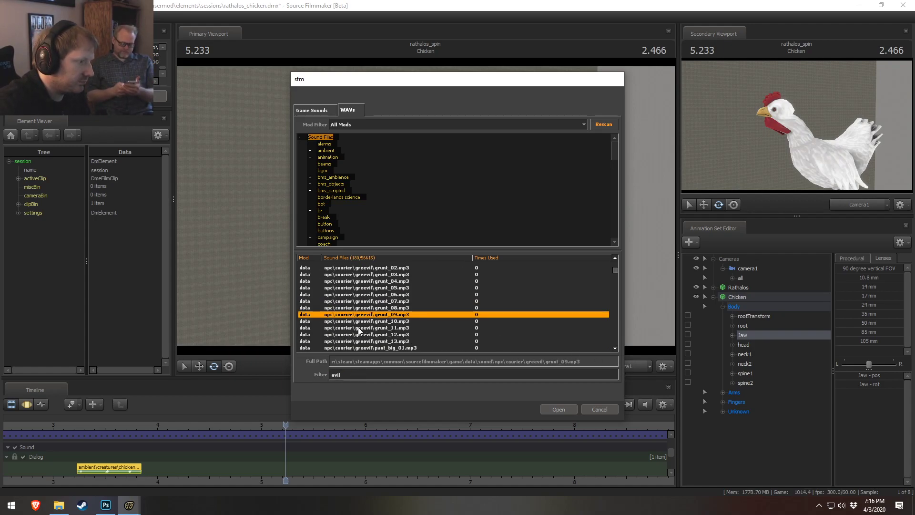
scroll(371, 314, down, 5)
scroll(371, 312, up, 7)
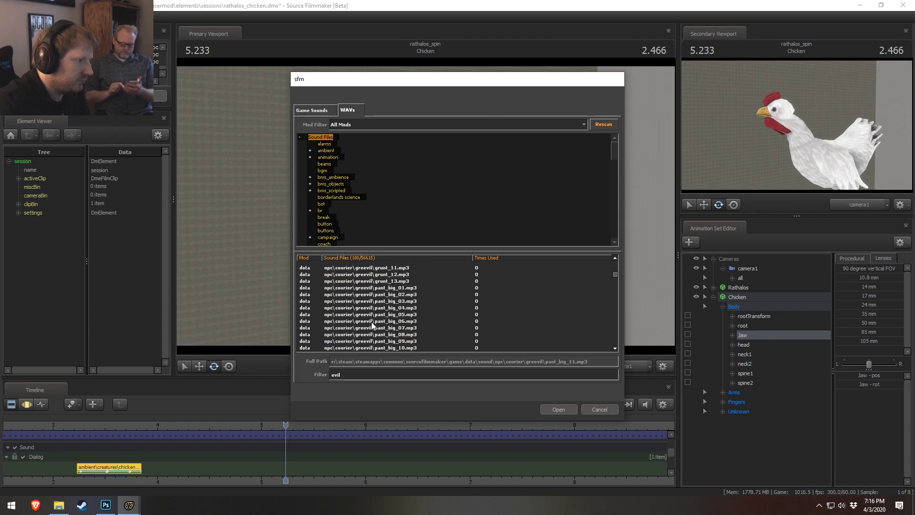
click(375, 303)
click(381, 287)
scroll(375, 304, up, 3)
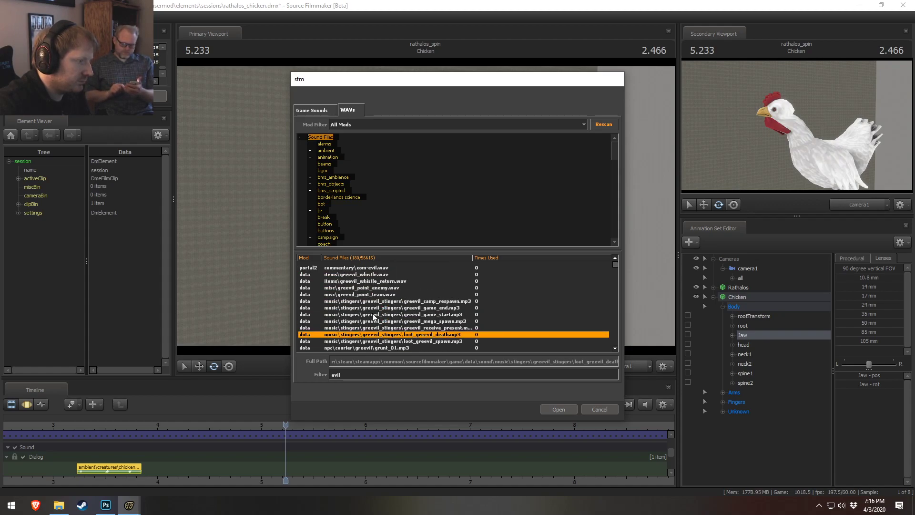
click(375, 287)
- Audition a greevil footstep hum and the Heavy, Medic and Demoman evil laugh sounds further down the list
scroll(375, 309, down, 5)
scroll(375, 312, down, 16)
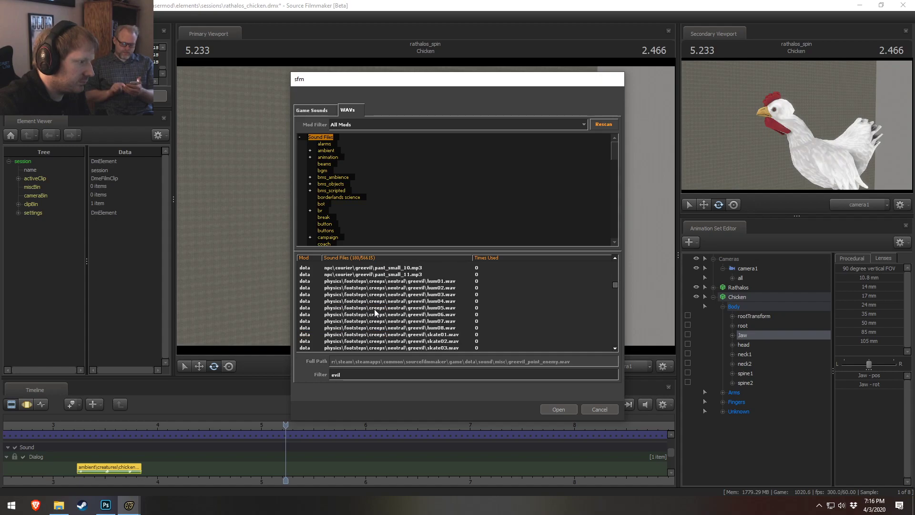
click(375, 313)
scroll(375, 320, down, 4)
click(375, 301)
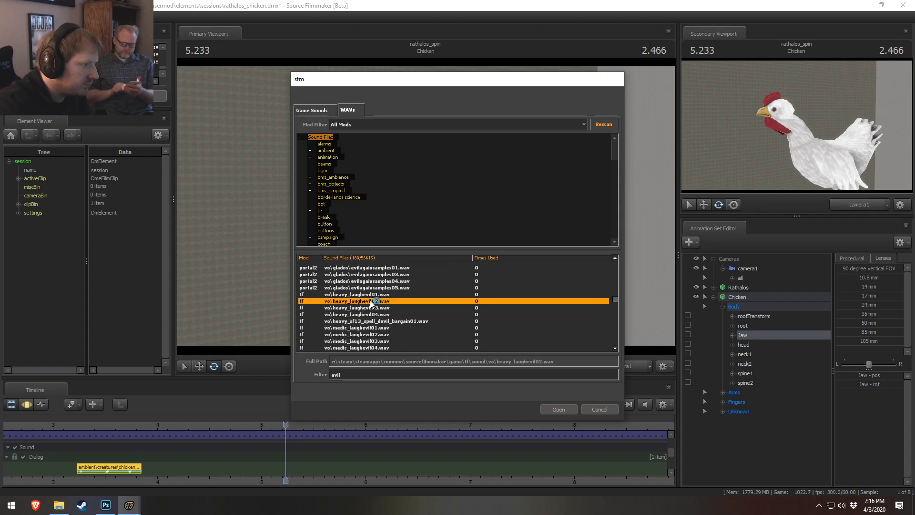
scroll(372, 305, down, 2)
click(371, 308)
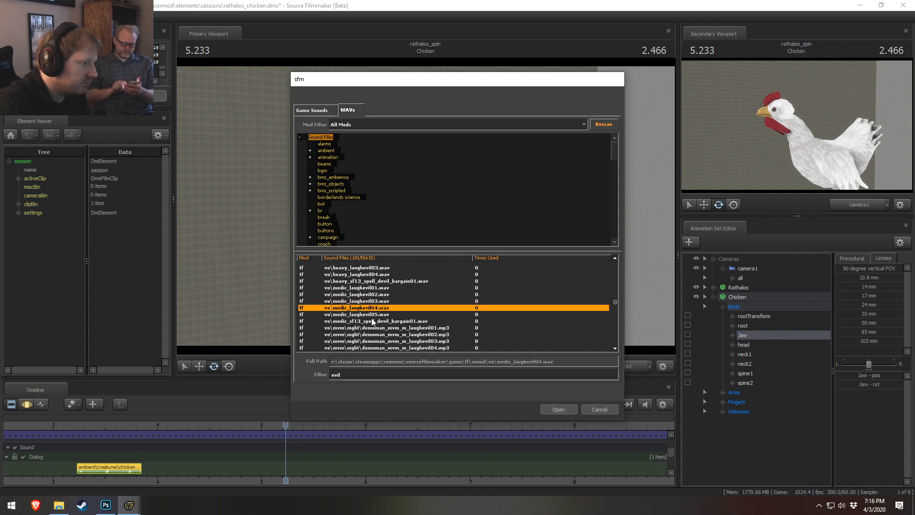
click(372, 321)
click(370, 327)
- Audition the Soldier and Spy evil laugh sounds and the greevil attack sounds further down the list, including attack04.wav
scroll(370, 326, down, 3)
scroll(369, 326, down, 18)
click(362, 309)
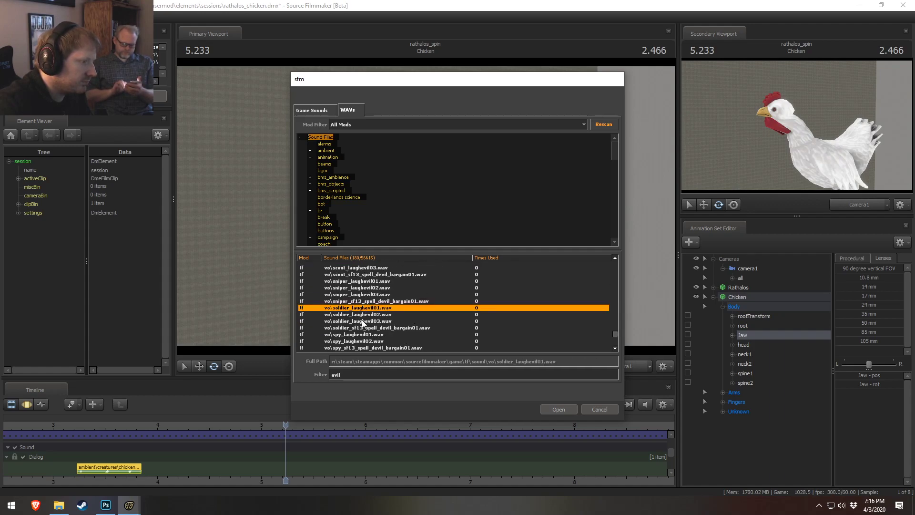
click(360, 334)
scroll(360, 335, down, 10)
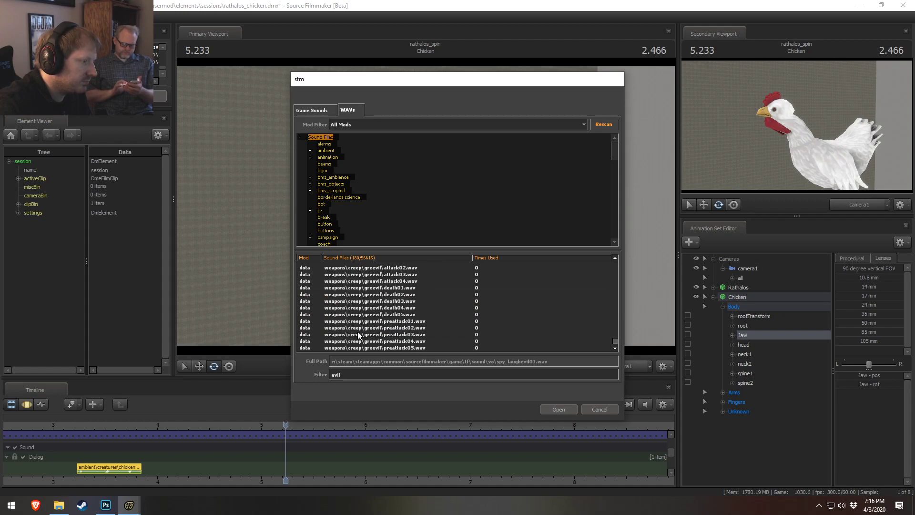
click(363, 315)
scroll(363, 314, down, 1)
click(357, 269)
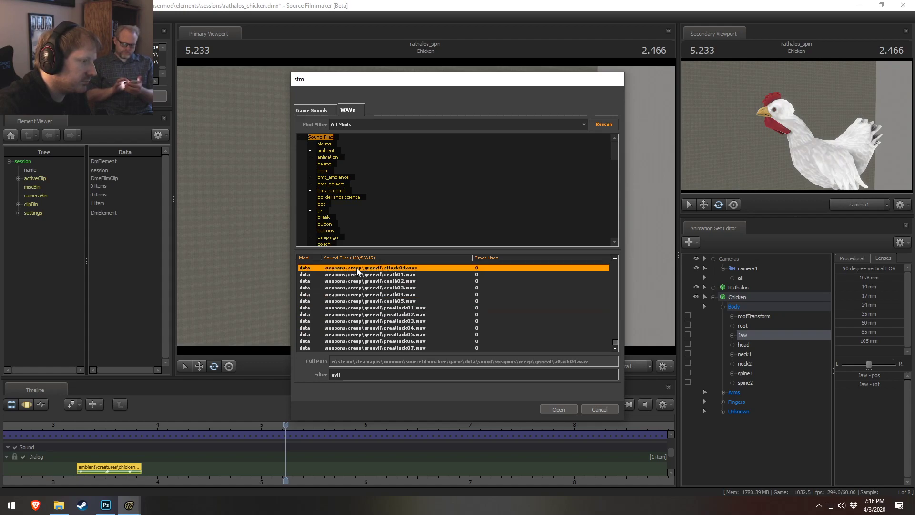
- Audition the Spy and Soldier devil bargain sounds, the Spy evil laughs and greevil attack02.wav, and start replacing the filter text
scroll(362, 329, up, 5)
click(370, 334)
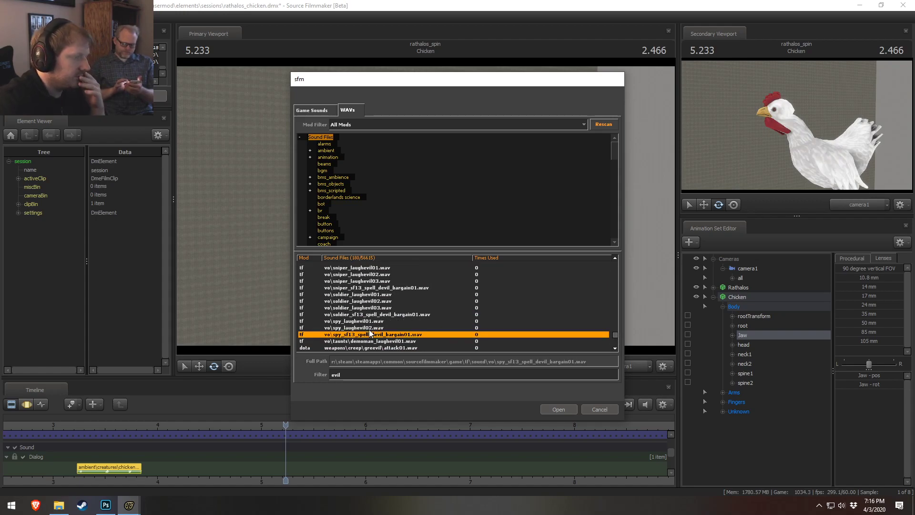
click(364, 328)
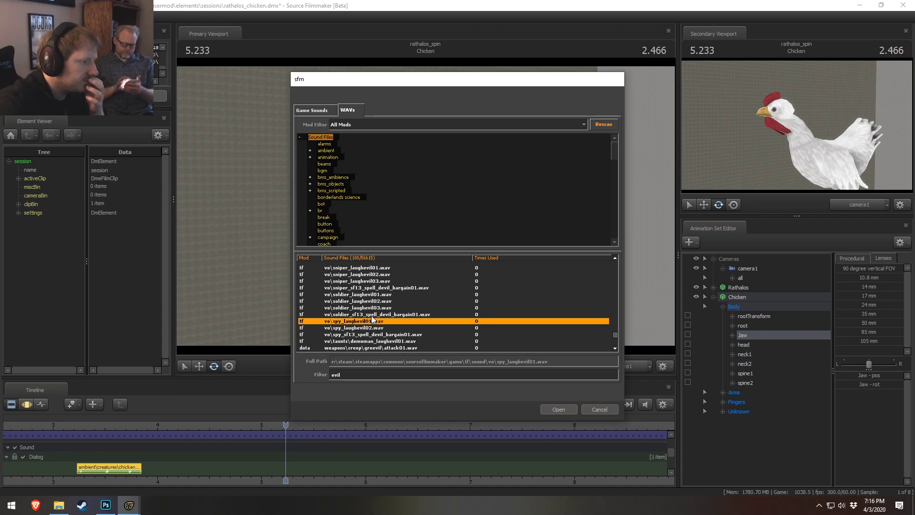
click(372, 315)
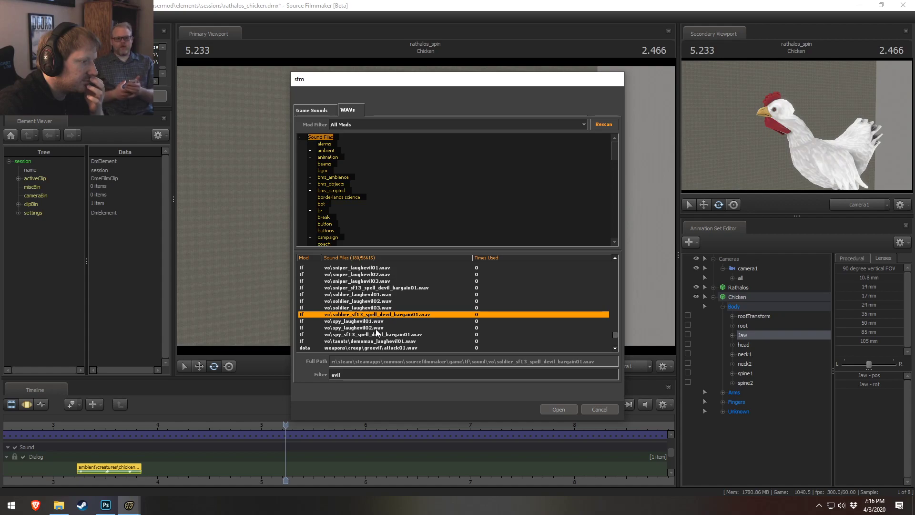
scroll(376, 331, down, 1)
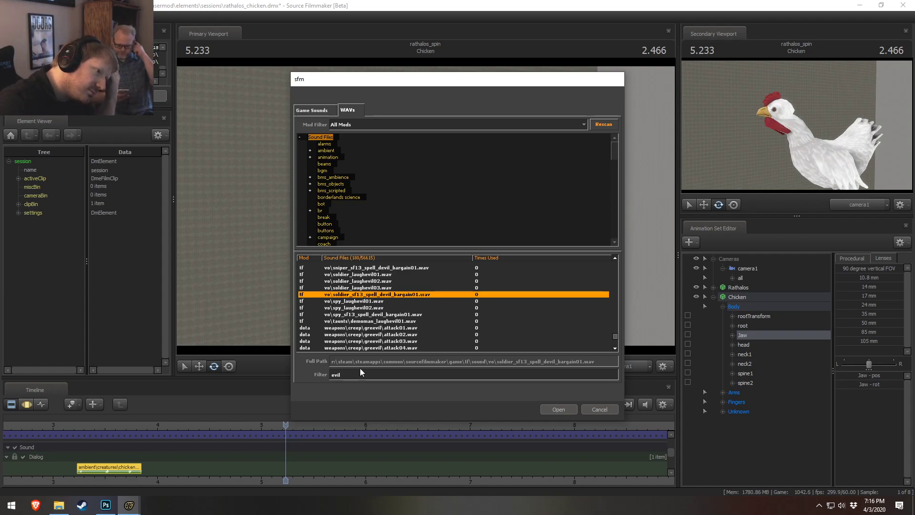
click(353, 335)
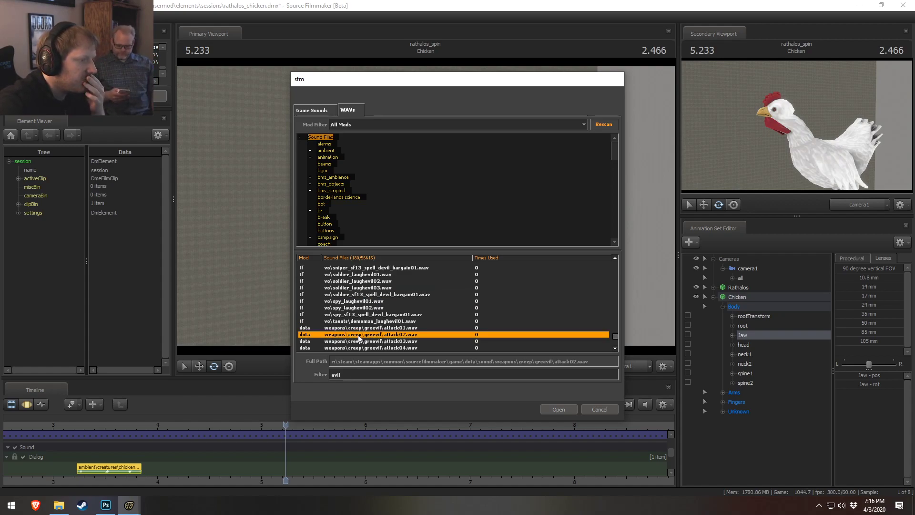
scroll(380, 341, up, 5)
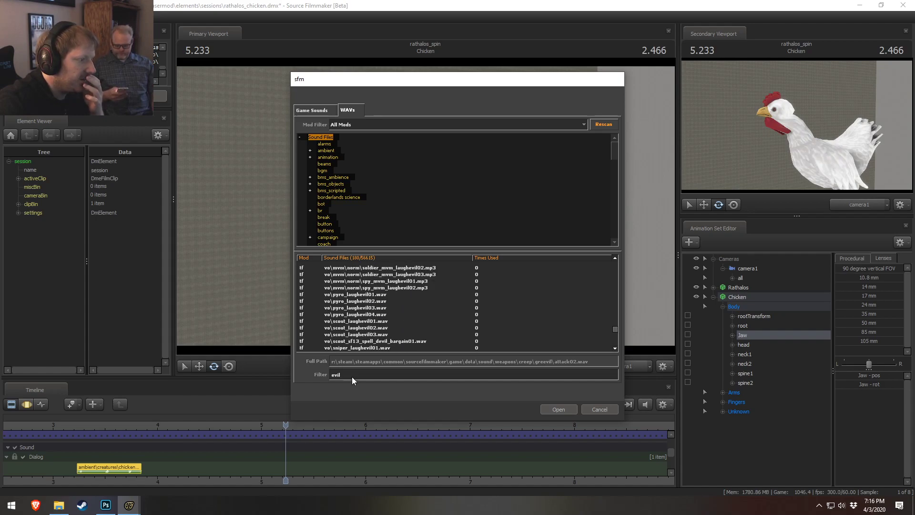
double_click(336, 374)
text(d)
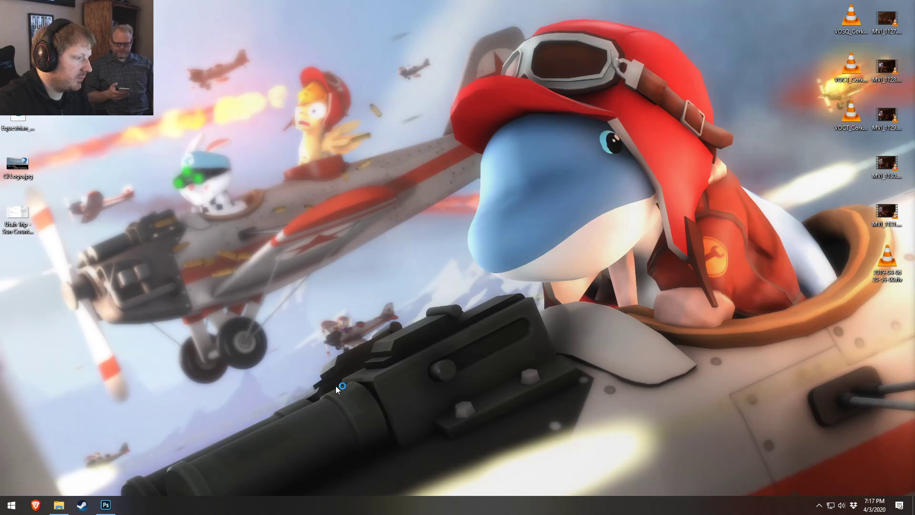
- Relaunch Source Filmmaker from Steam, decline loading the autosave, and reopen the recent rathalos_chicken.dmx session
right_click(82, 506)
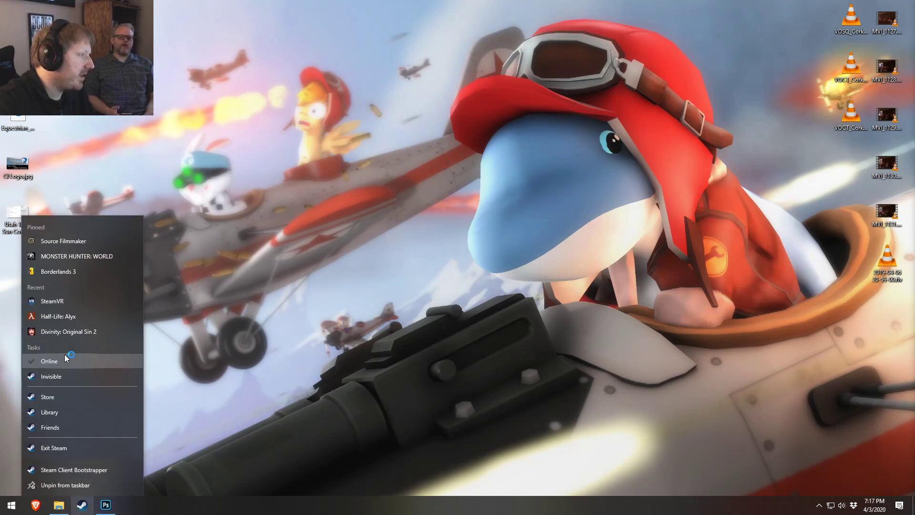
click(54, 241)
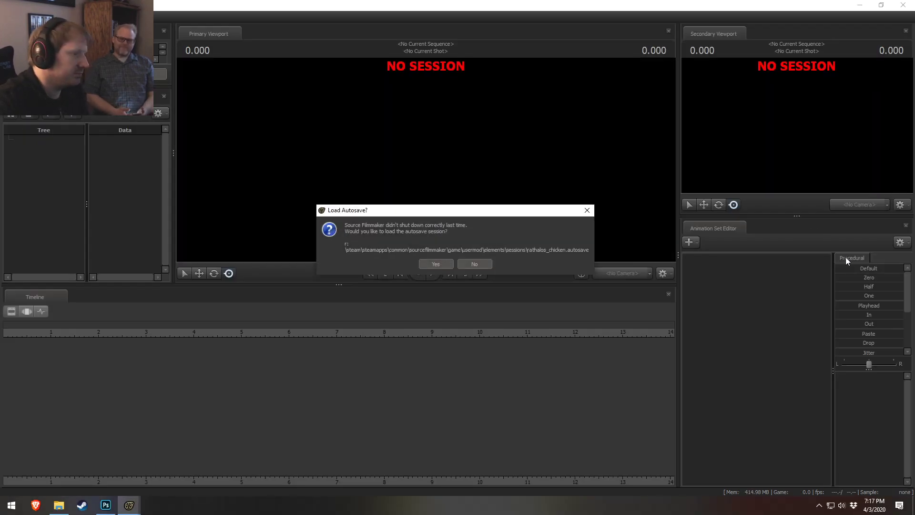
click(473, 264)
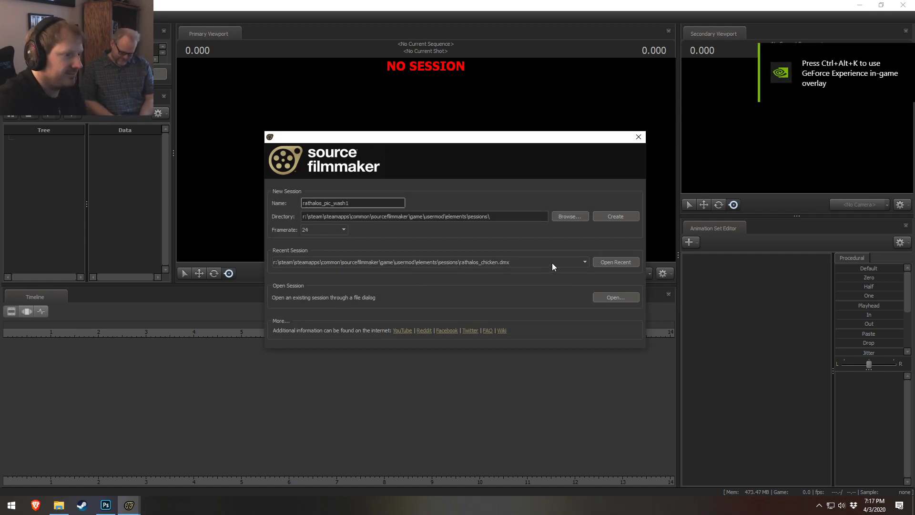
click(609, 262)
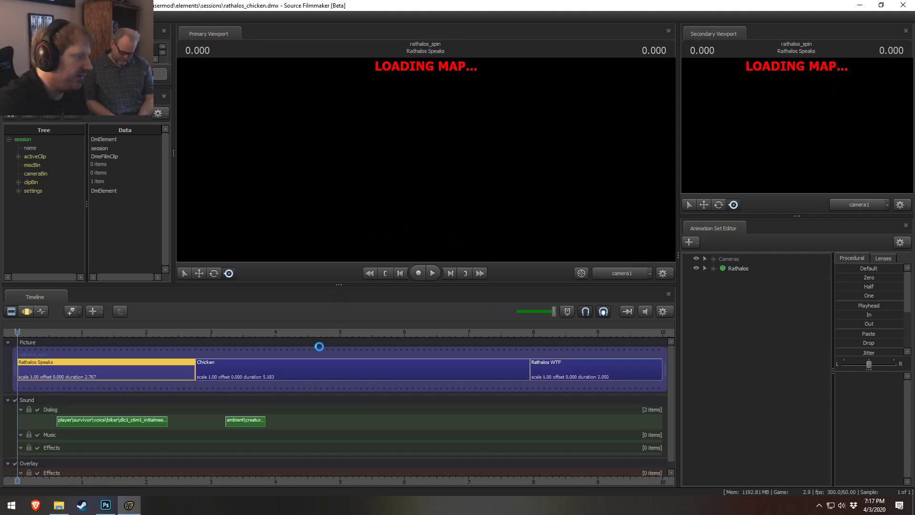
- Set the playhead to about 3.433 in the Chicken shot and disable lighting in the primary viewport
click(238, 335)
right_click(348, 212)
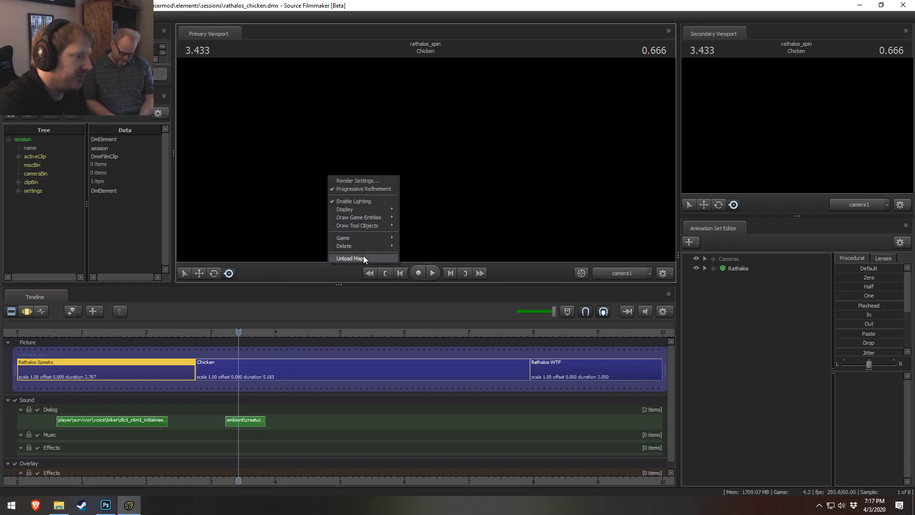
click(353, 201)
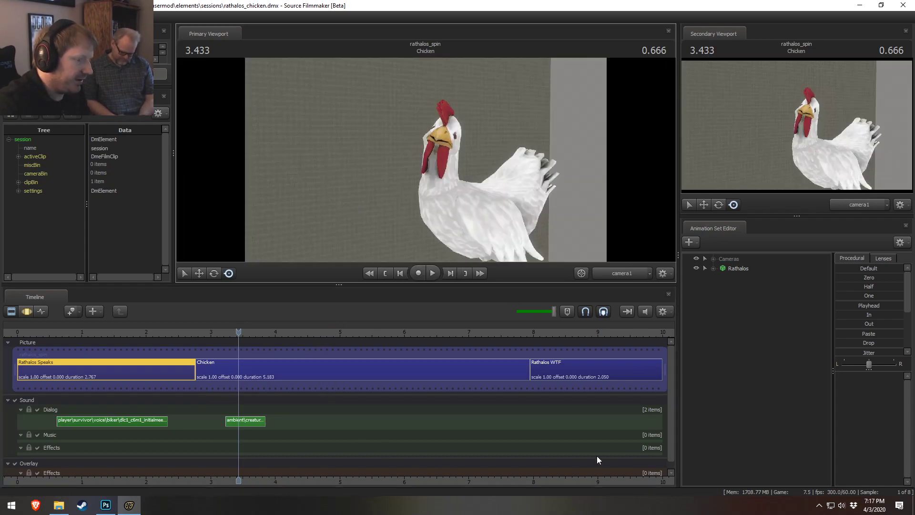
- Select the Chicken shot and open the sound browser to add a Dialog track clip at about 4.366
click(313, 376)
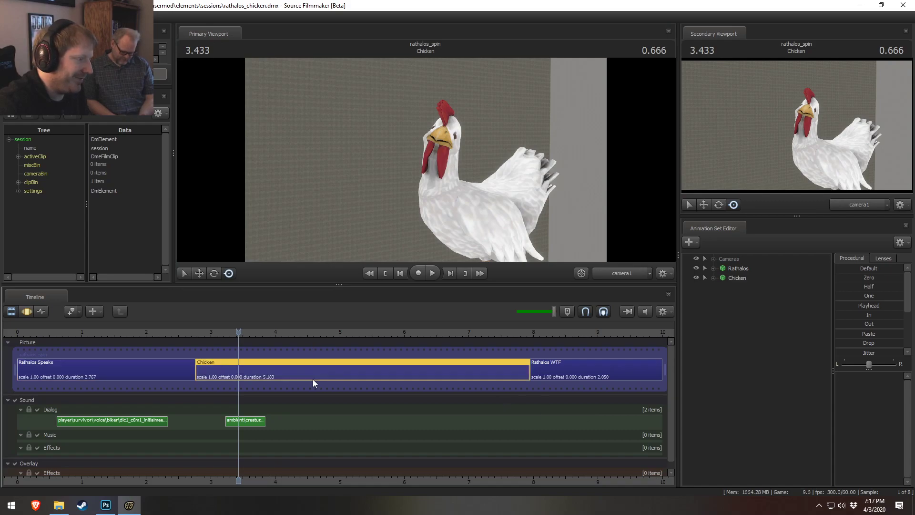
click(299, 332)
right_click(316, 399)
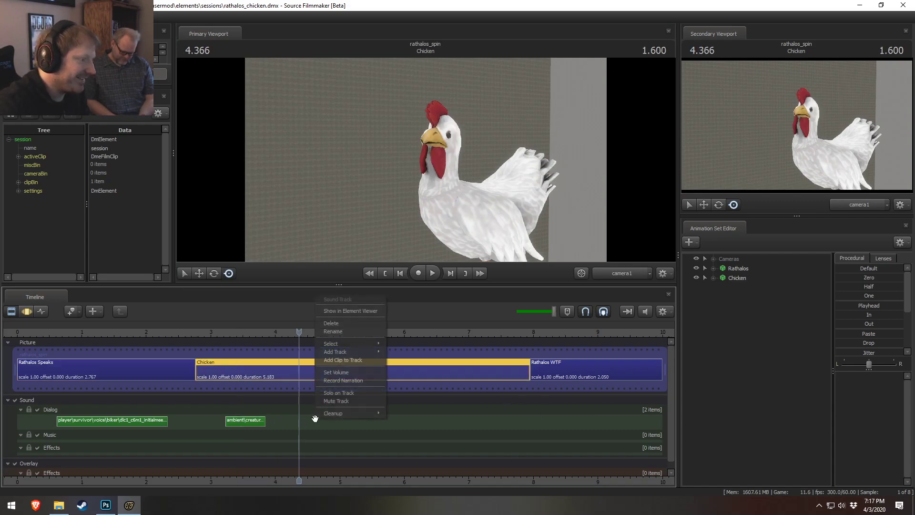
click(347, 361)
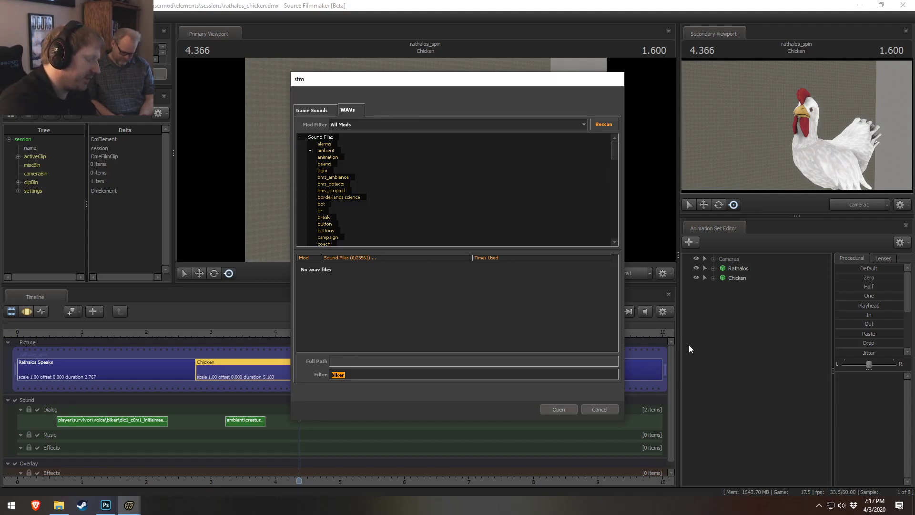
- Filter the WAV files by "demonic" and audition demonic_conversion.wav and the demonic_purge cast, damage and target sounds
text(demonic)
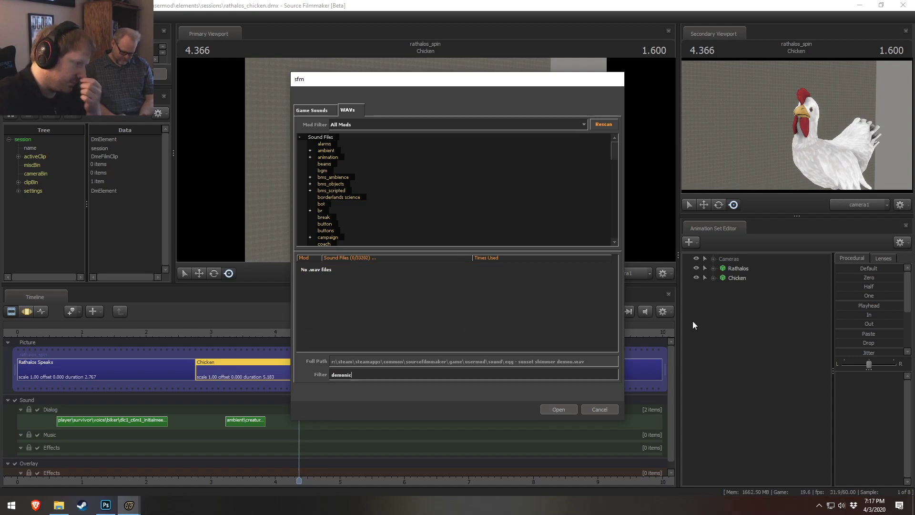
click(405, 268)
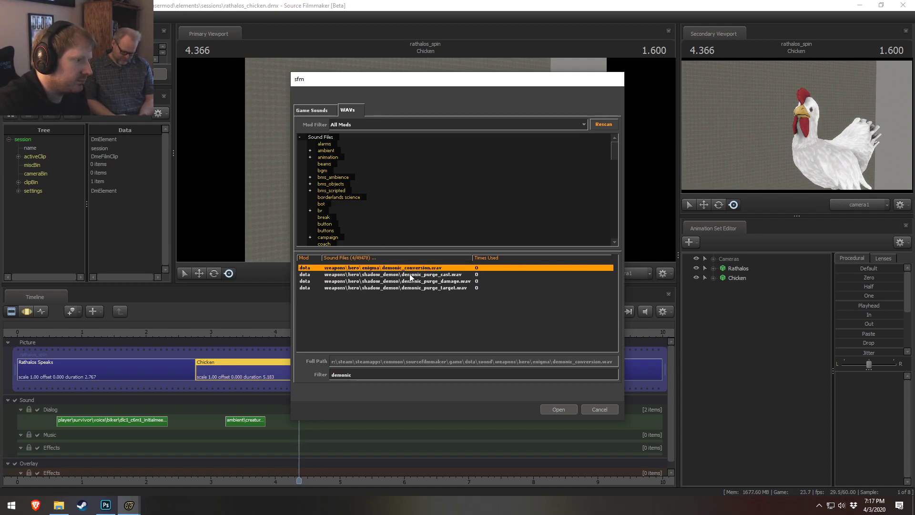
click(411, 275)
click(413, 281)
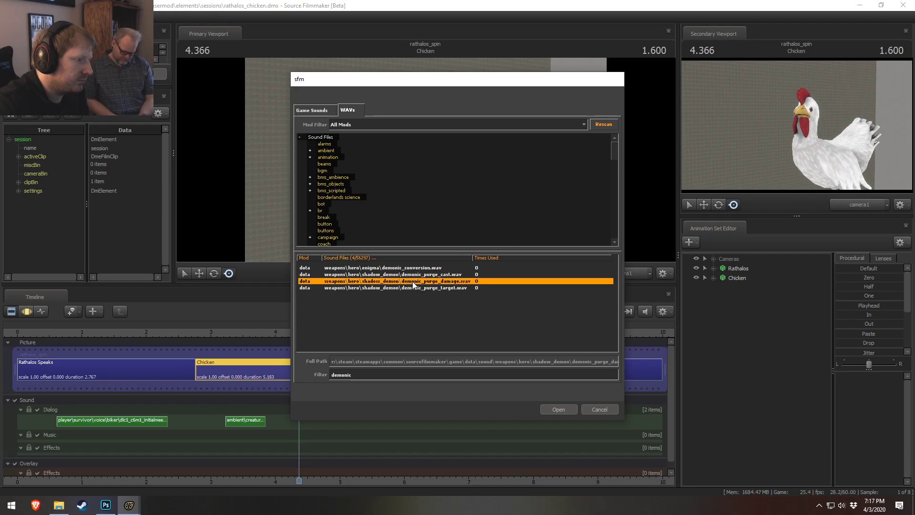
click(413, 288)
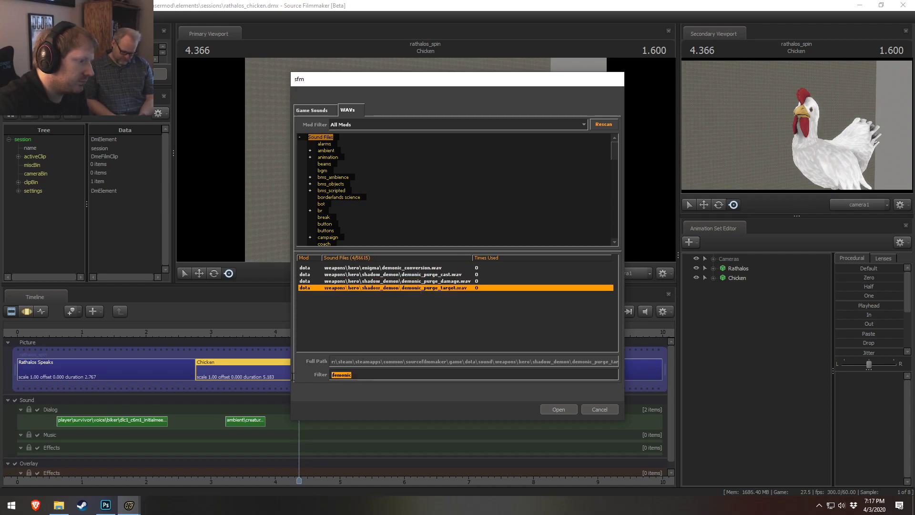
- Filter the WAV files by "chant" and audition city_chant1.wav, the vort chant sounds and the first two enchantress footsteps
text(chant)
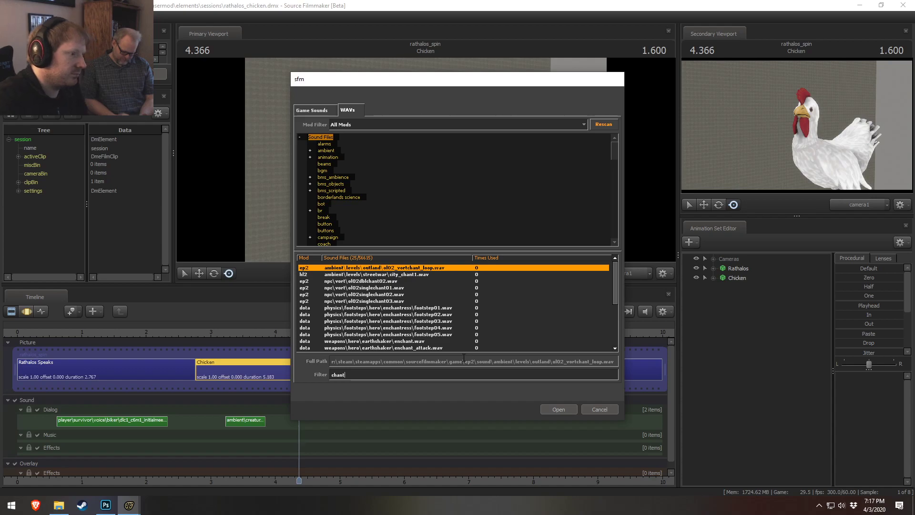
click(404, 274)
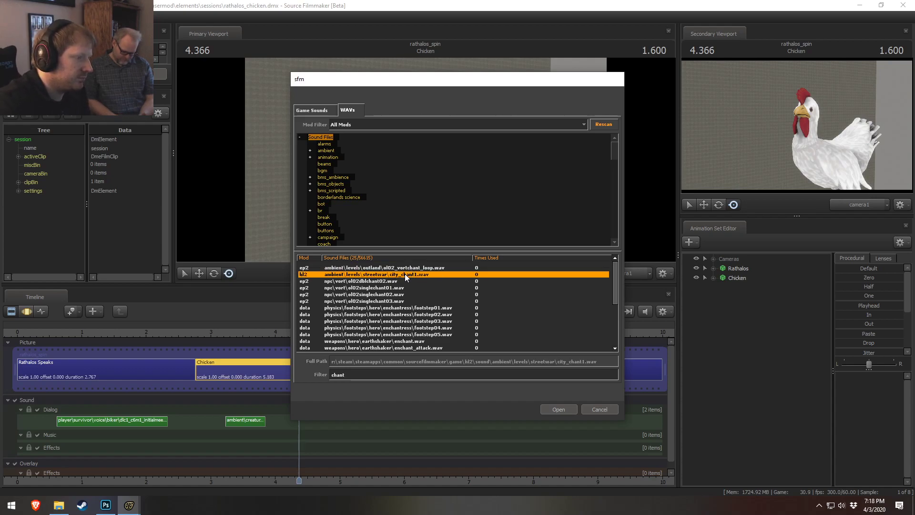
click(376, 281)
click(371, 294)
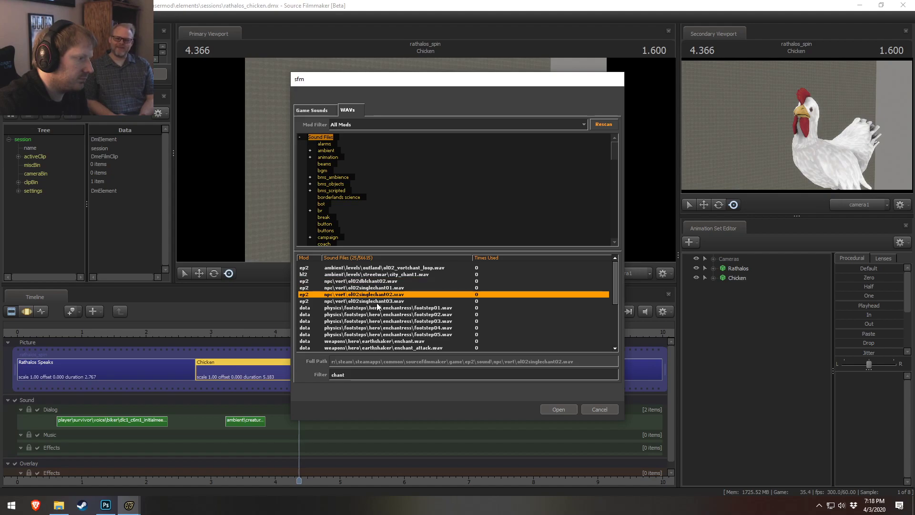
click(377, 301)
click(391, 314)
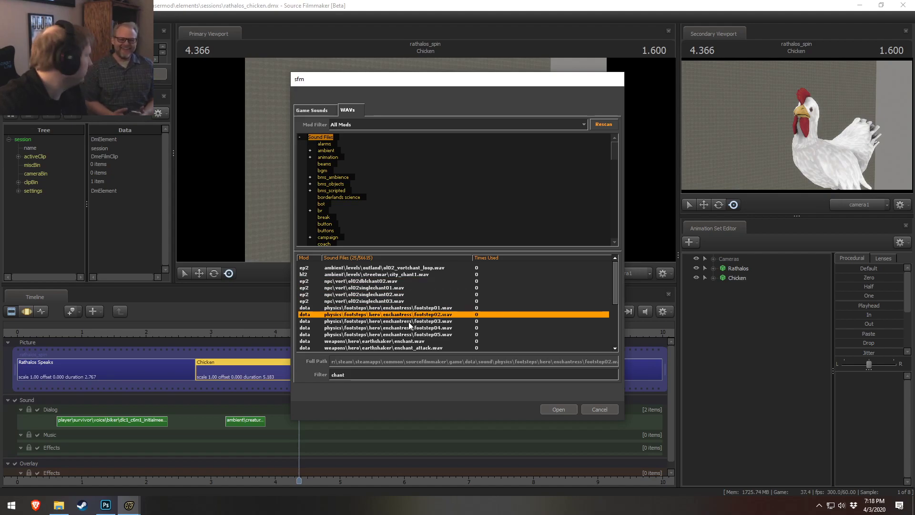
click(391, 309)
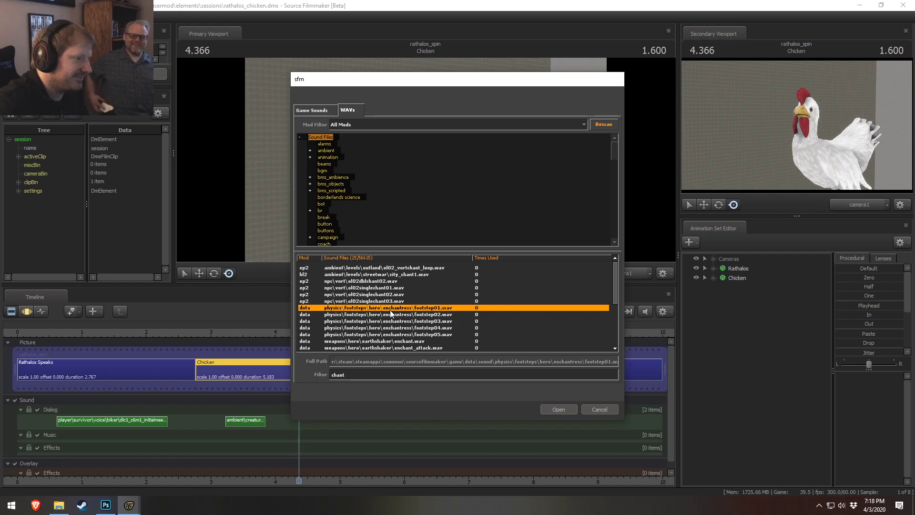
- Audition the enchantress attack01.wav and the earthshaker enchant_attack.wav and enchant.wav sounds
scroll(396, 315, down, 3)
click(400, 294)
scroll(402, 317, down, 1)
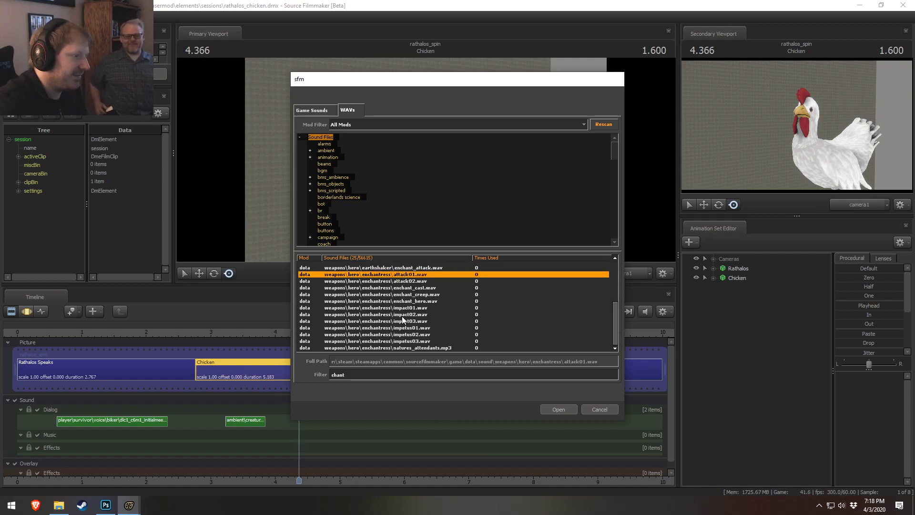
scroll(403, 319, up, 2)
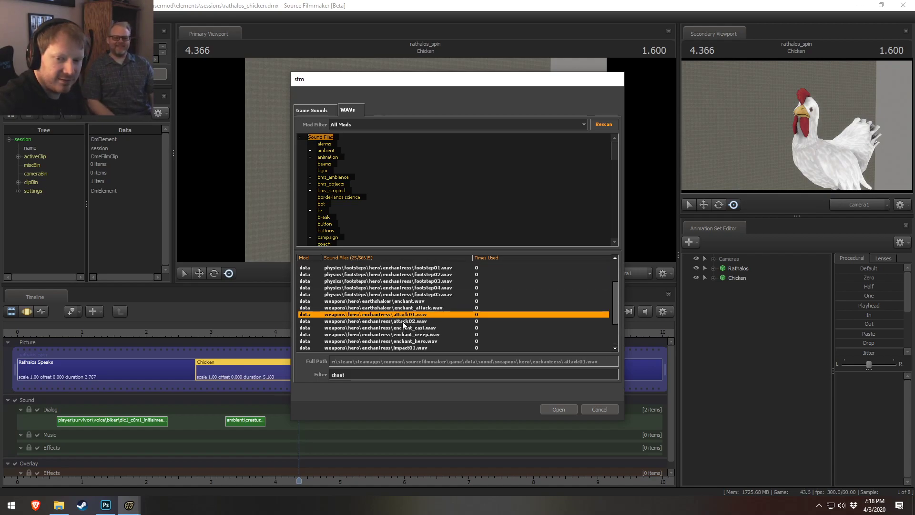
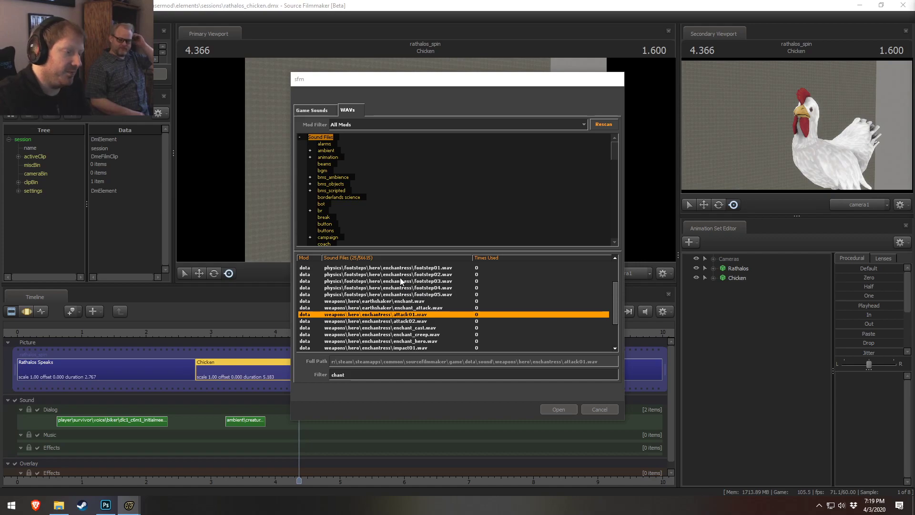
click(415, 308)
click(417, 302)
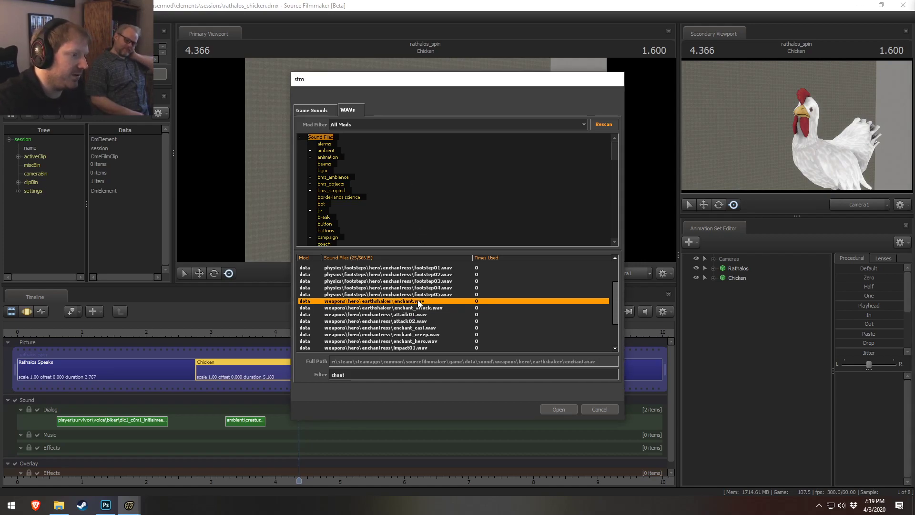
- Replay an enchantress footstep, the vort single and double chants, ol02_vortchant_loop.wav and city_chant1.wav, and select the filter text for replacement
scroll(414, 312, up, 2)
click(412, 321)
click(387, 301)
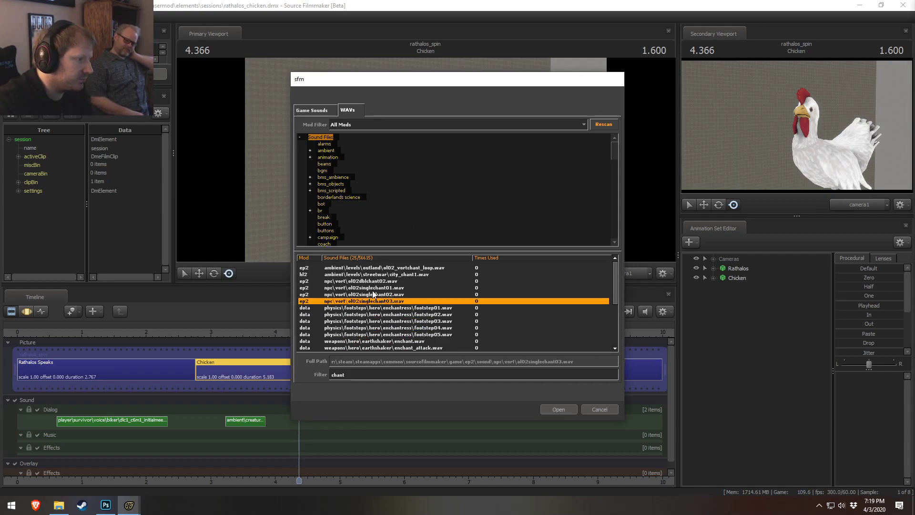
click(374, 288)
click(375, 281)
click(374, 275)
click(394, 268)
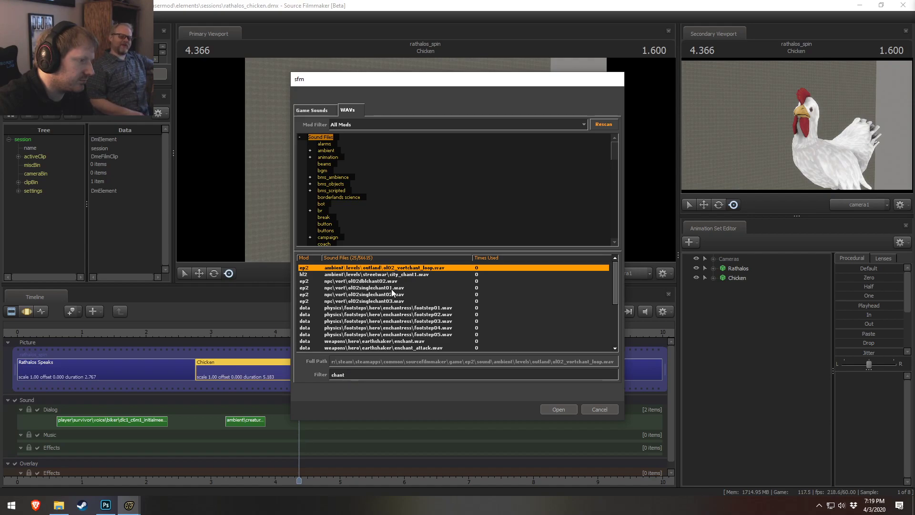
click(393, 275)
drag(356, 375, 299, 374)
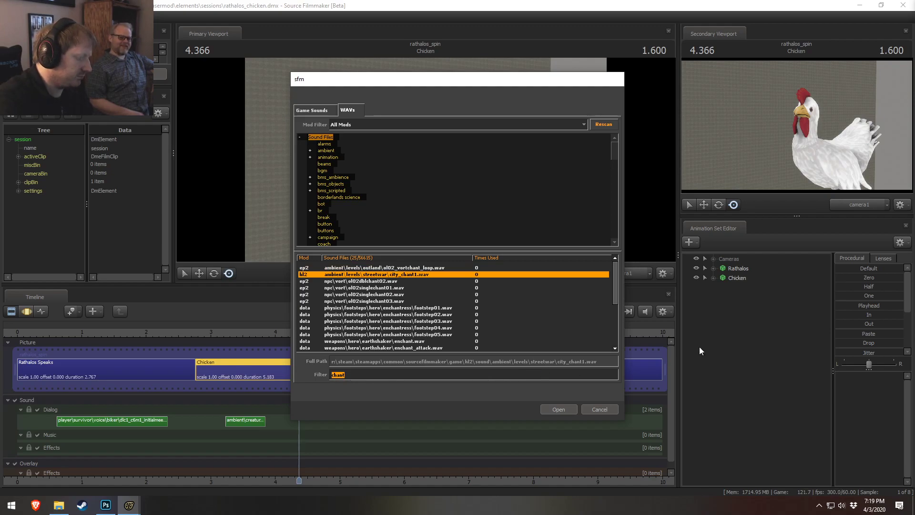
- Filter the WAV files by "summon" and audition the heavy, sniper, soldier and spy monoculous lines and the wildkin, lycan and visage summon sounds
text(summon)
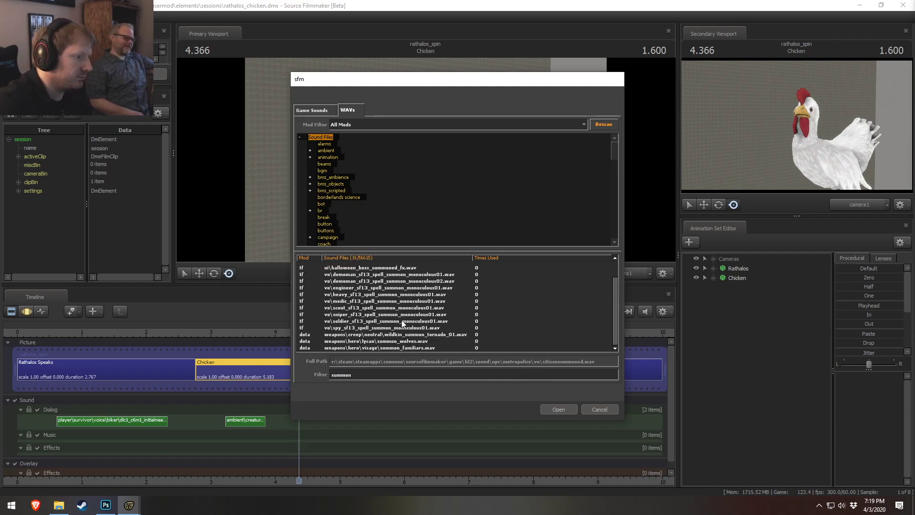
click(382, 295)
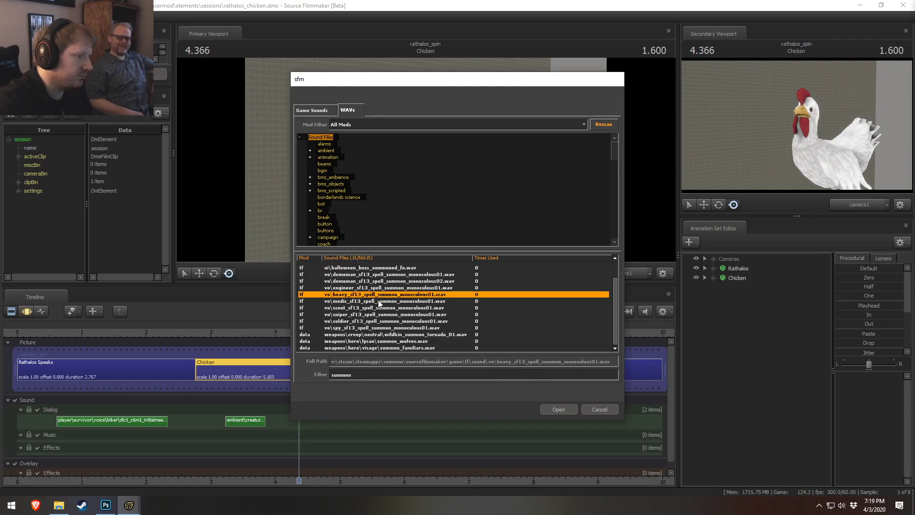
click(377, 340)
click(376, 335)
click(404, 315)
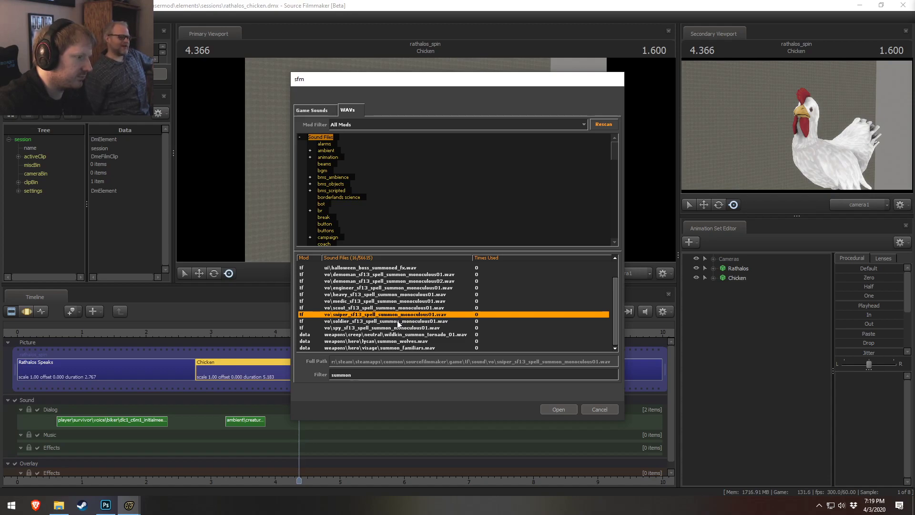
click(398, 322)
click(398, 328)
click(388, 347)
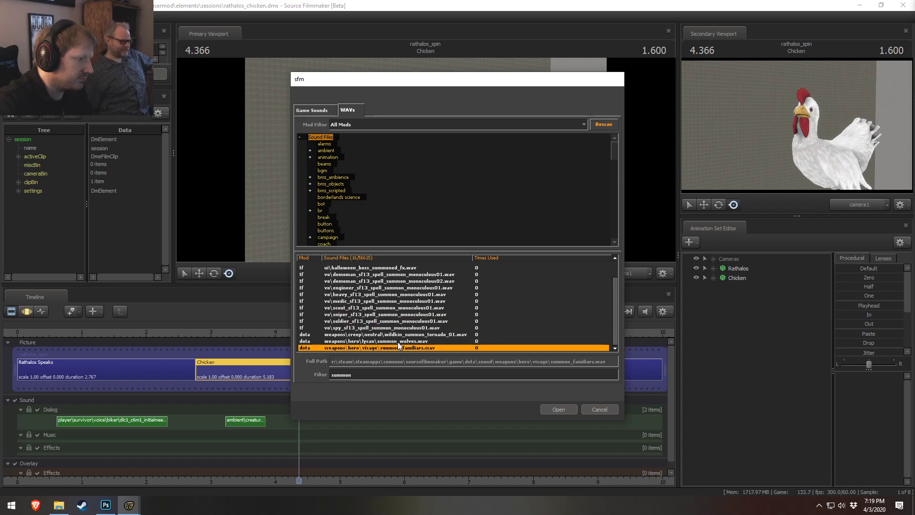
- Audition summon_wolves.wav, halloween_boss_summoned_fx.wav, halloween_boss_summon_rumble.wav and citizensummoned.wav, and select the filter text for replacement
click(400, 342)
click(391, 268)
scroll(392, 270, up, 1)
click(383, 275)
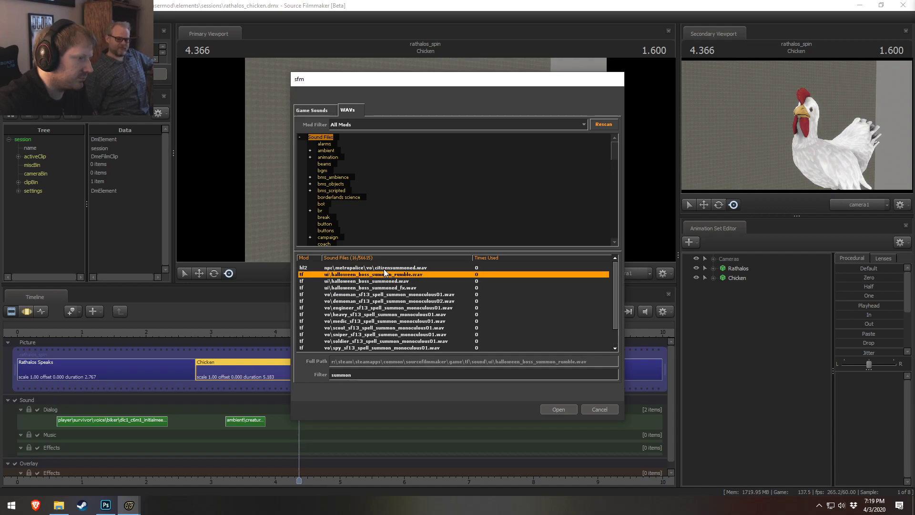
click(387, 268)
click(356, 371)
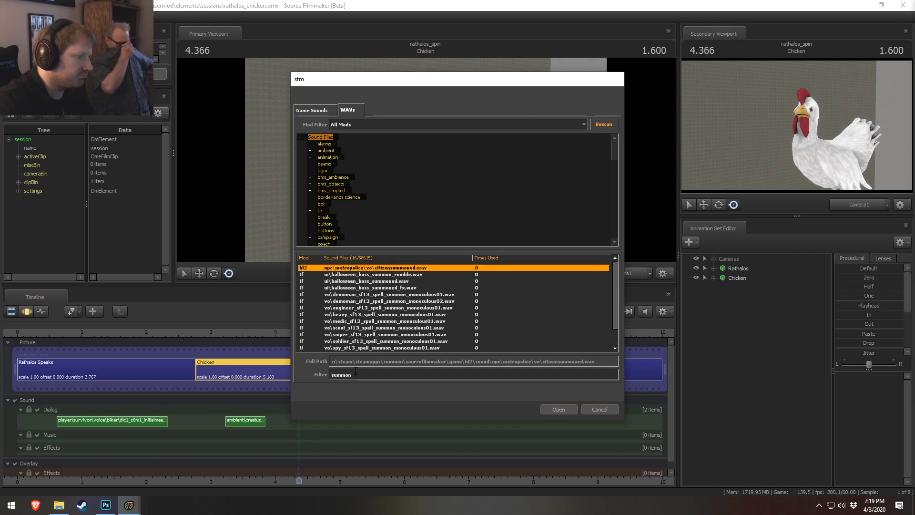
click(400, 274)
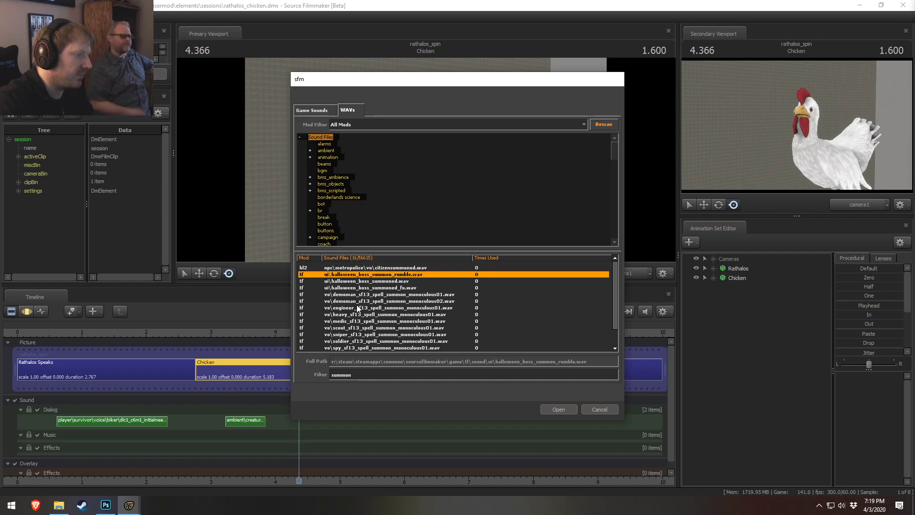
double_click(354, 373)
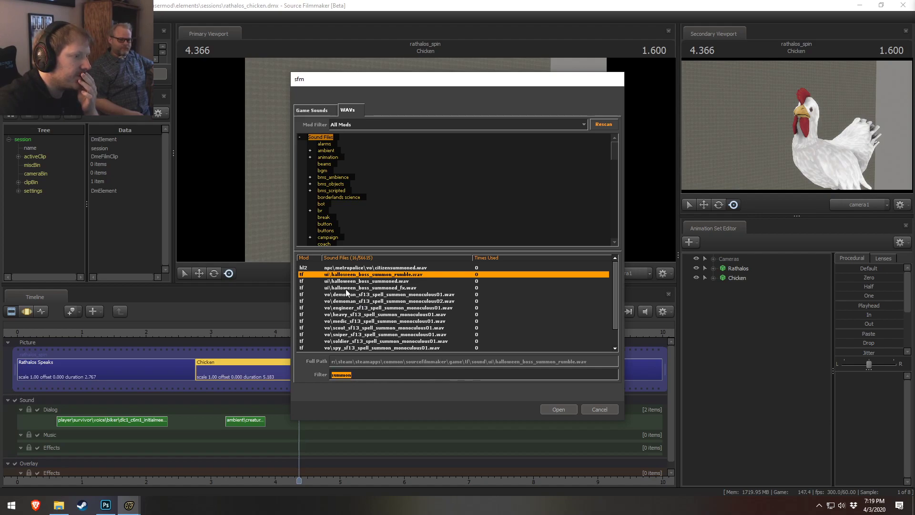
scroll(393, 310, down, 1)
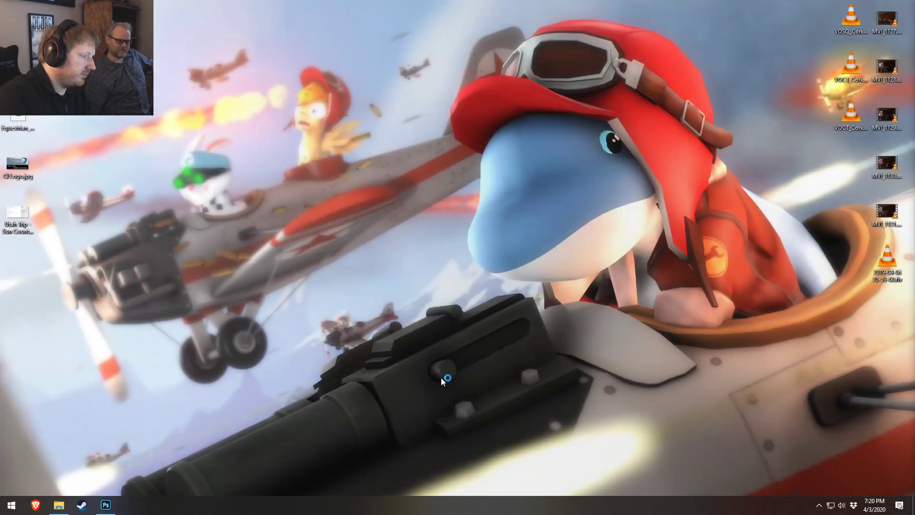
- Relaunch Source Filmmaker from Steam and reopen the recent session rathalos_chicken.dmx
right_click(82, 505)
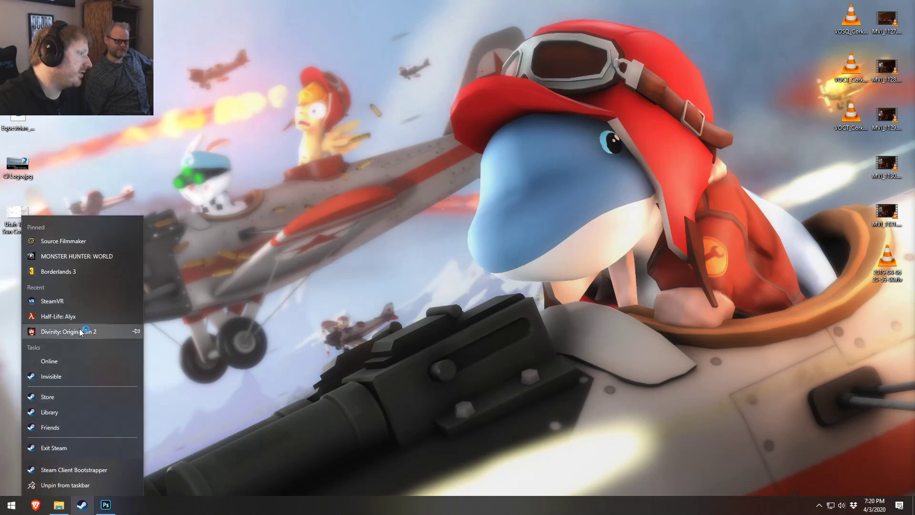
click(78, 241)
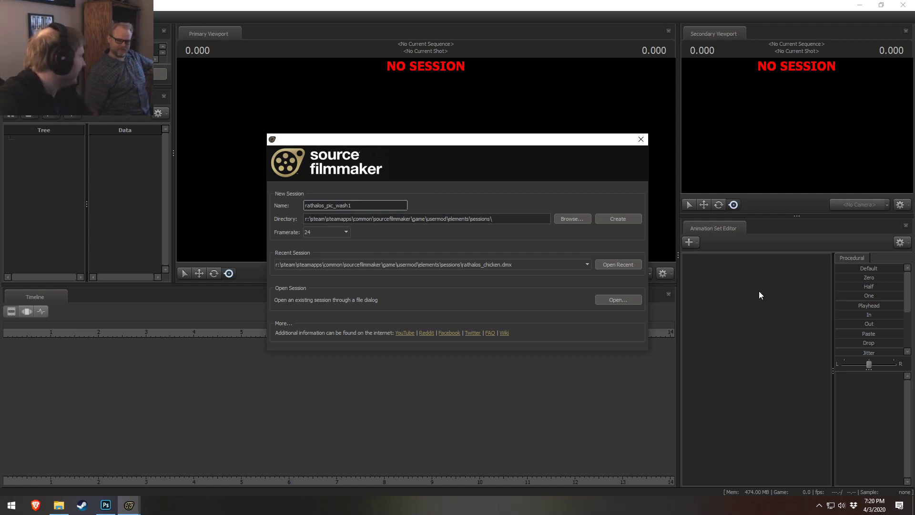
click(620, 263)
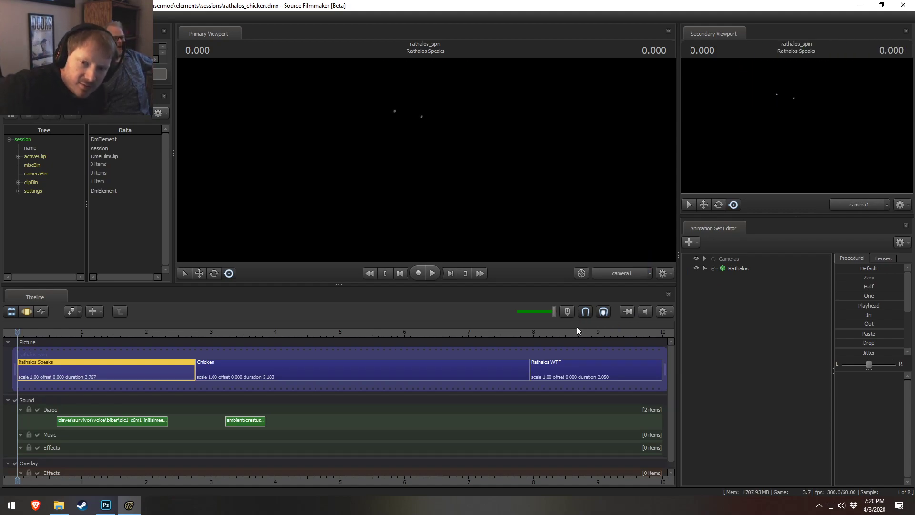
- Turn off the scene lighting in the primary viewport and make the viewport taller
click(663, 273)
click(628, 204)
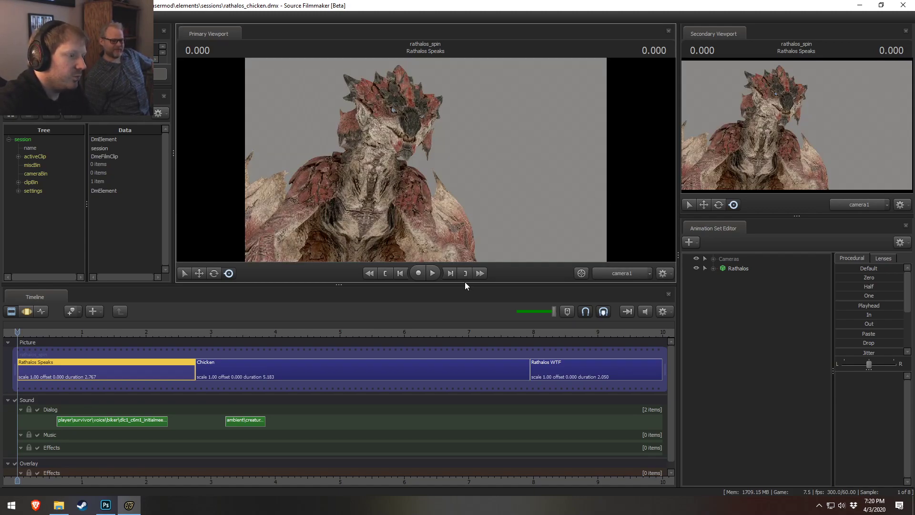
drag(465, 284, 464, 325)
- Select the Chicken shot and move the playhead to 4.450
drag(353, 370, 211, 372)
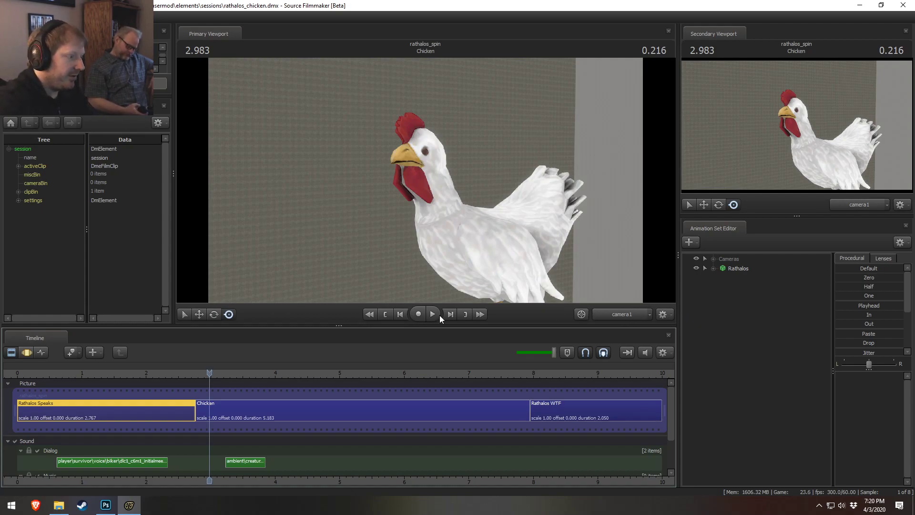
click(323, 409)
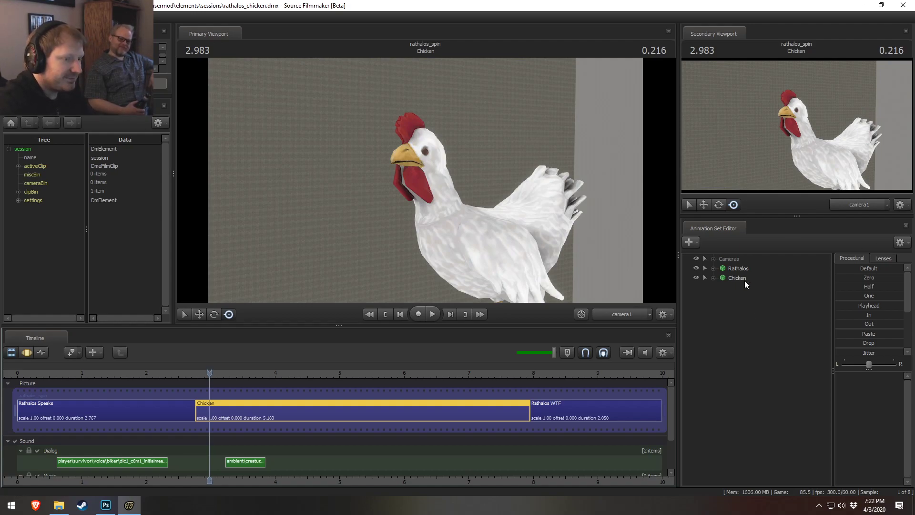
click(304, 374)
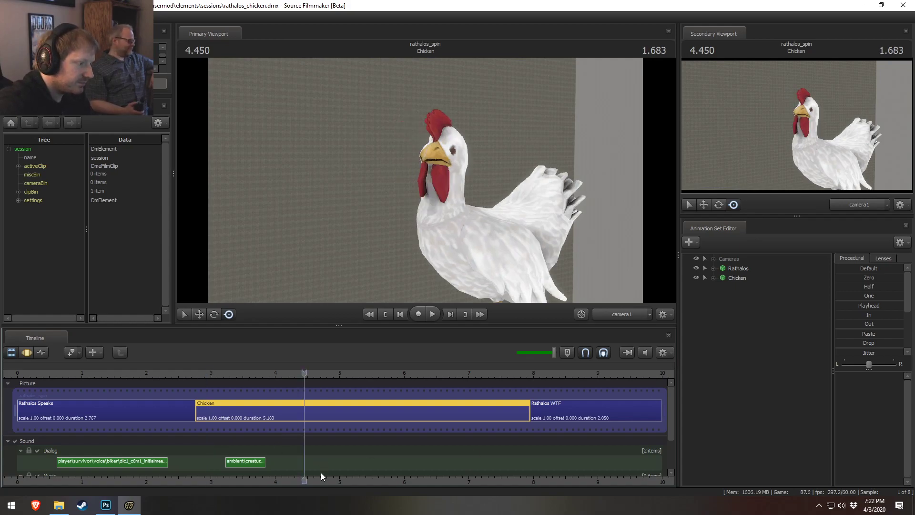
- Open the sound browser for the Dialog track and filter the WAV files by "dota vo"
right_click(321, 469)
click(354, 405)
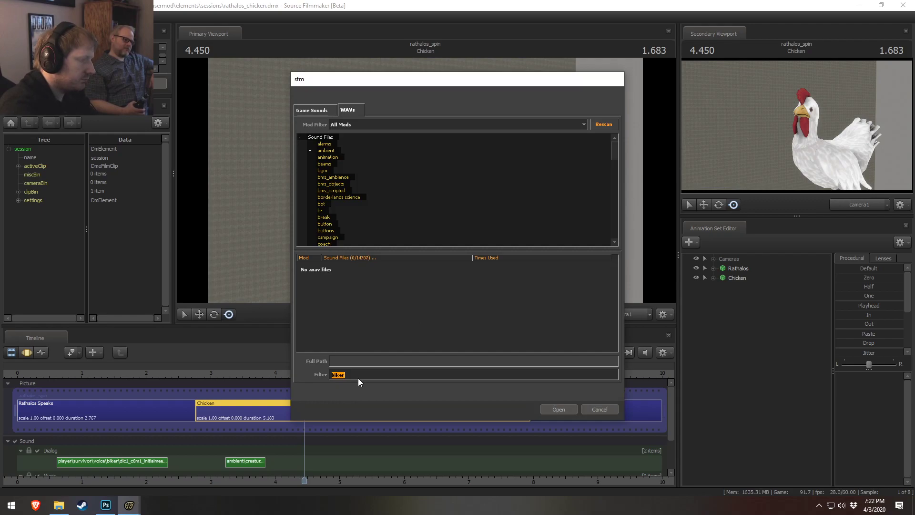
text(dota)
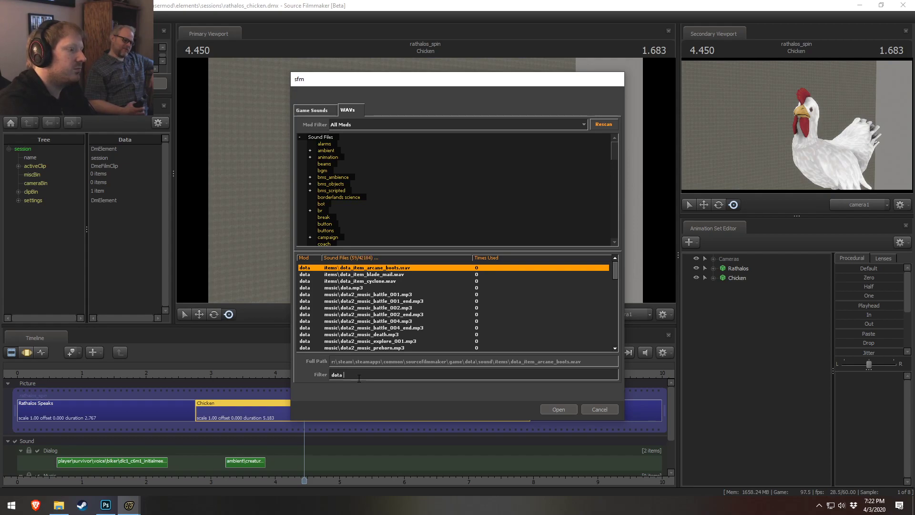
text(vo)
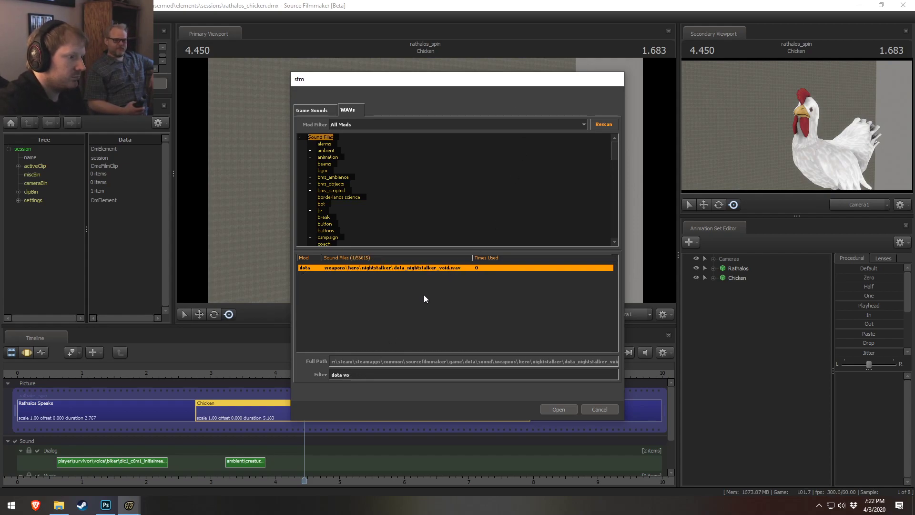
- Restrict the sound list to the dota mod
click(351, 125)
scroll(351, 149, down, 4)
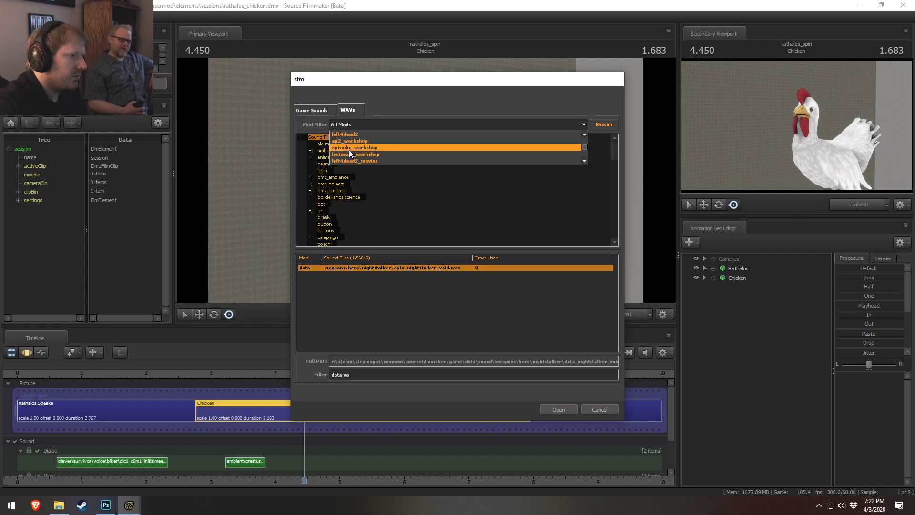
scroll(350, 154, down, 3)
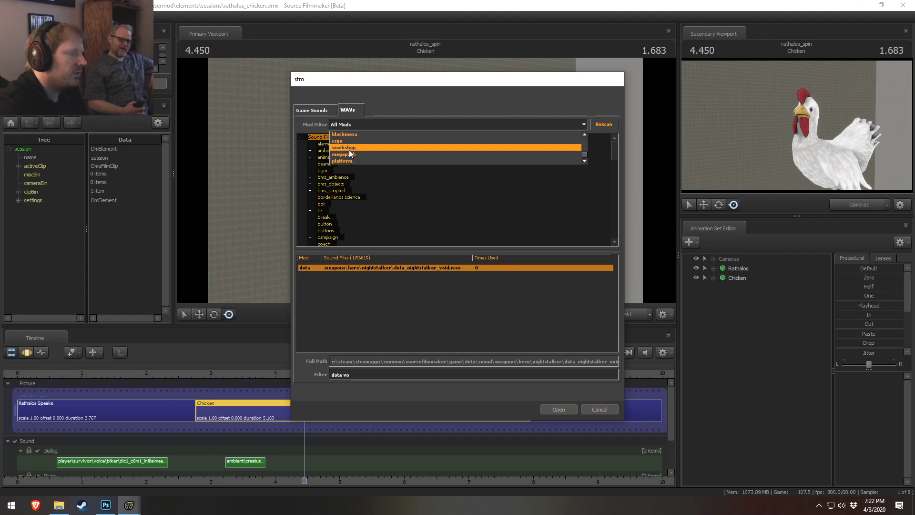
scroll(348, 158, down, 1)
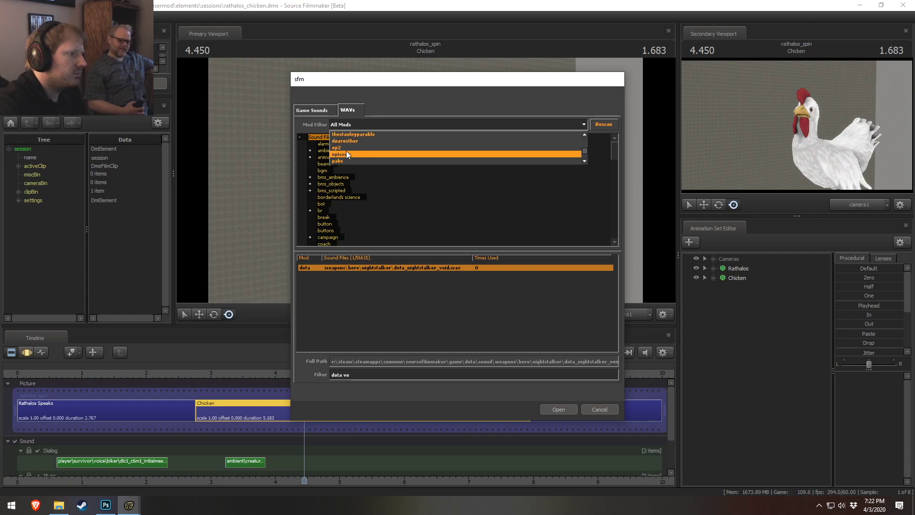
scroll(345, 154, up, 6)
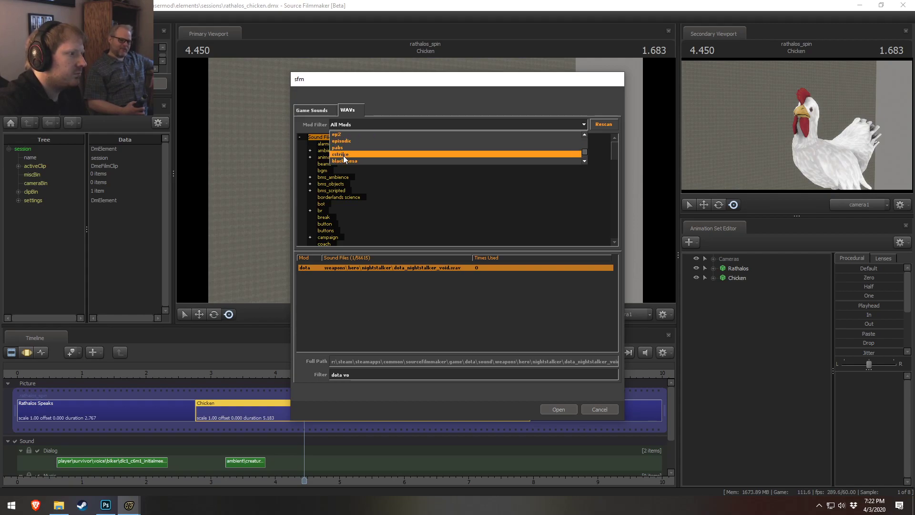
click(344, 150)
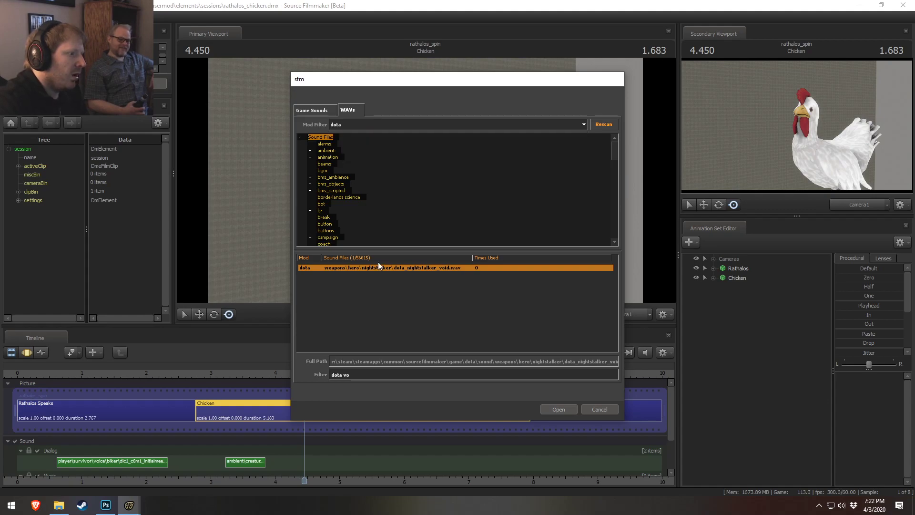
- Clear the filter text "dota vo" to list every dota sound file
click(361, 375)
key(BackSpace)
key(BackSpace)
key(BackSpace)
key(BackSpace)
key(BackSpace)
key(BackSpace)
key(BackSpace)
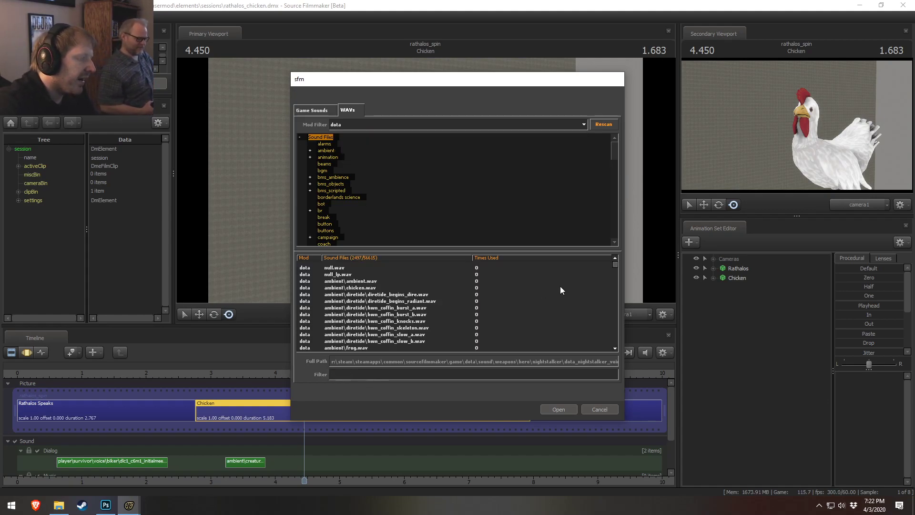
- Audition the dota interface sounds ui_msg_received_all.wav, ui_unit_select_01.wav and ui_upgrade_ability_01.wav
drag(614, 264, 613, 296)
click(518, 314)
scroll(398, 325, down, 4)
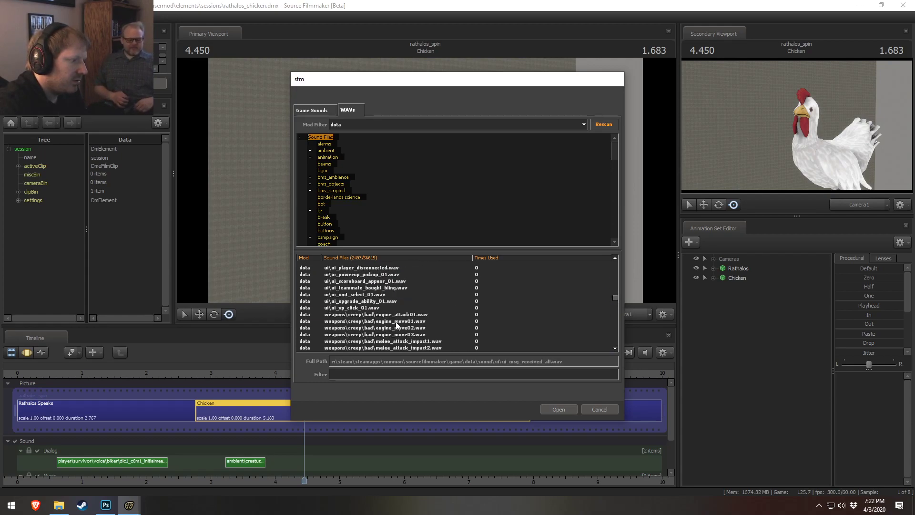
click(388, 295)
click(389, 301)
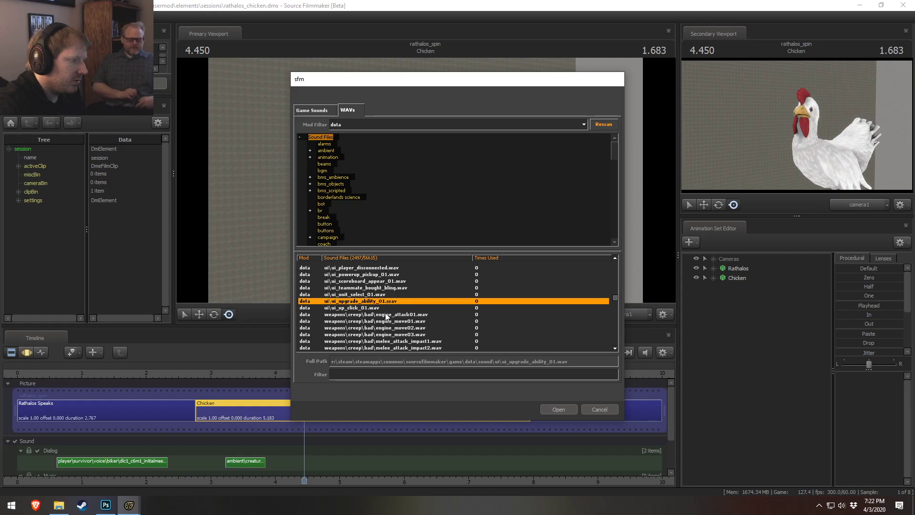
scroll(387, 318, down, 3)
- Audition the dota venomancer_attack3.wav and the venomancer plagueward impact and shoot sounds
drag(614, 298, 616, 339)
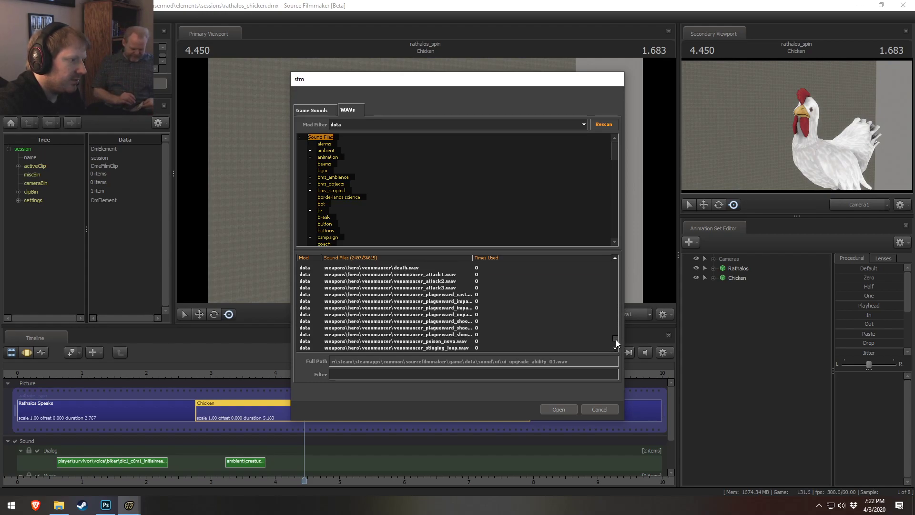
click(361, 301)
click(375, 287)
click(382, 322)
scroll(408, 340, down, 6)
scroll(409, 339, up, 1)
- Audition dota courier sounds, including the boar and courier footsteps and lockjaw_fs_03.wav, and the building damage02.wav
drag(616, 340, 609, 276)
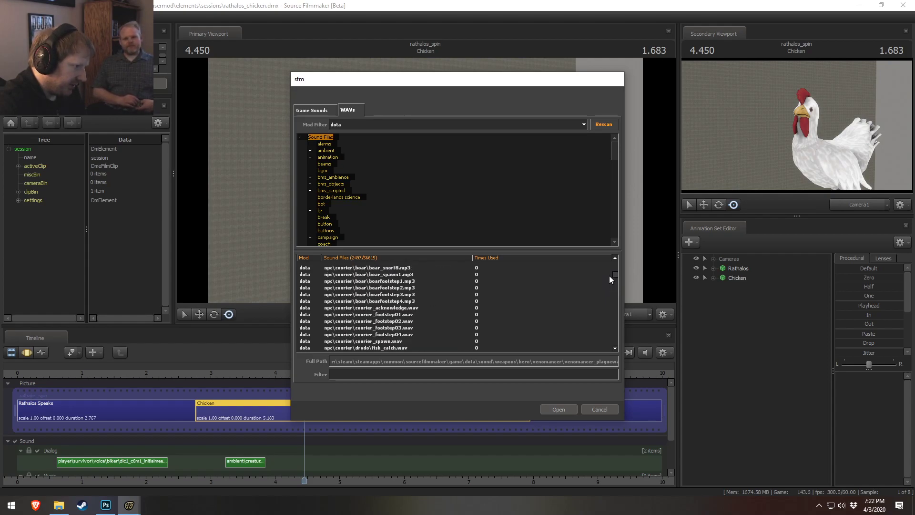
click(404, 288)
click(391, 322)
scroll(390, 325, down, 2)
click(385, 322)
scroll(384, 322, down, 4)
click(384, 322)
scroll(384, 321, down, 3)
click(385, 322)
scroll(386, 318, down, 3)
click(388, 316)
scroll(388, 315, down, 1)
scroll(381, 329, down, 10)
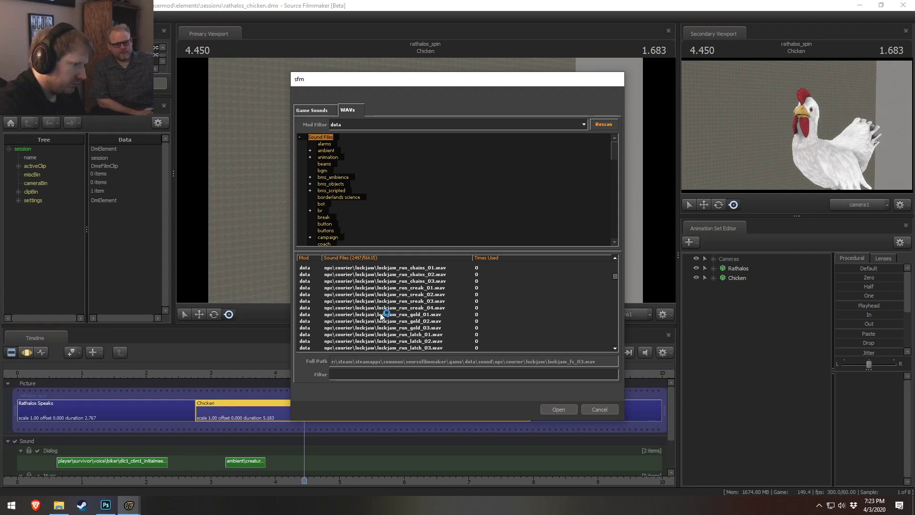
click(381, 328)
scroll(381, 329, up, 4)
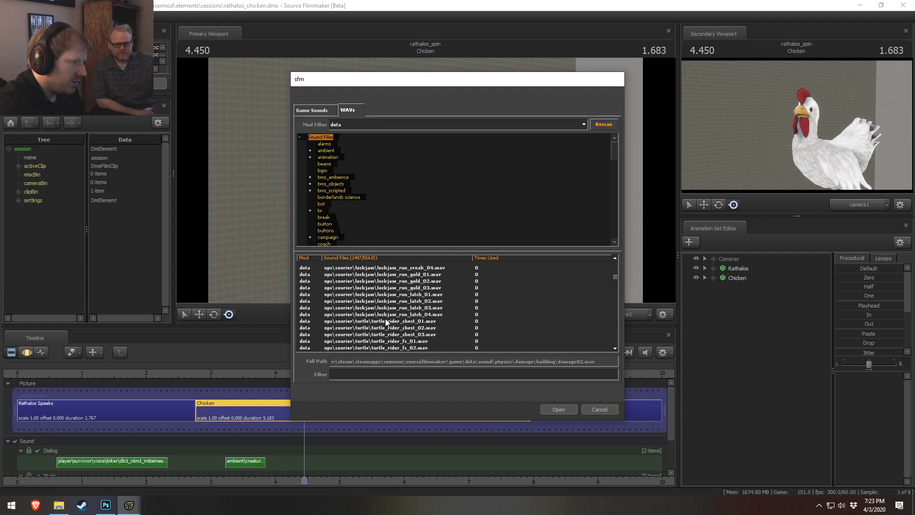
- Browse the dota mod's WAV files, previewing hero weapon sounds including rattletrap flare_fire.wav and puck waning_rift.wav
drag(614, 276, 609, 327)
click(441, 308)
click(428, 322)
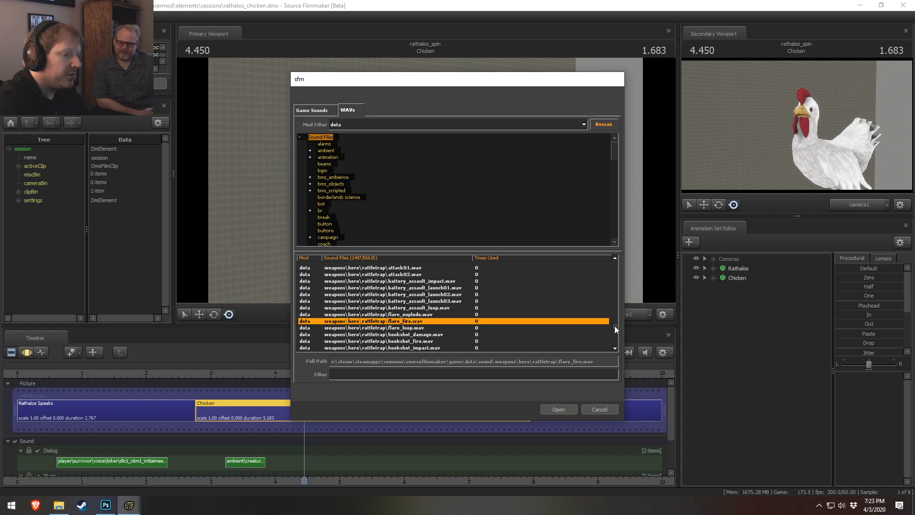
drag(614, 325, 613, 324)
click(422, 295)
click(408, 315)
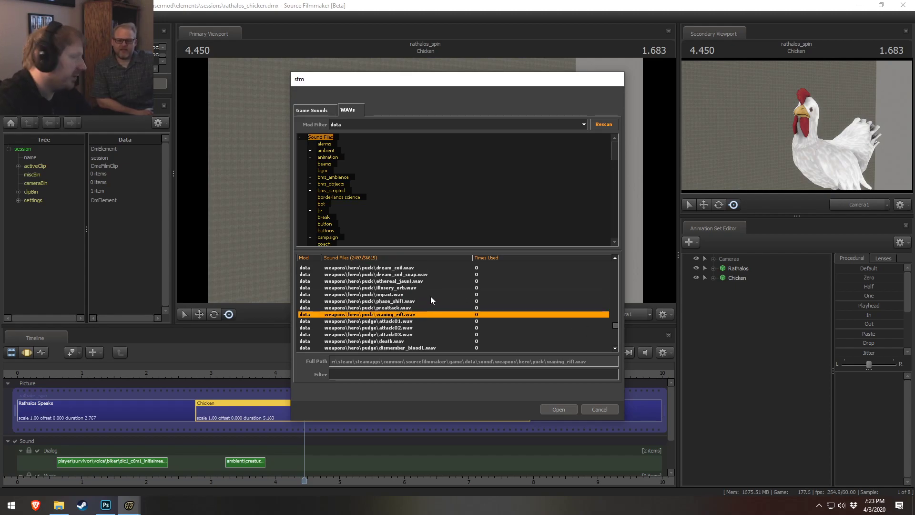
scroll(435, 310, up, 10)
scroll(427, 322, up, 10)
scroll(456, 349, up, 10)
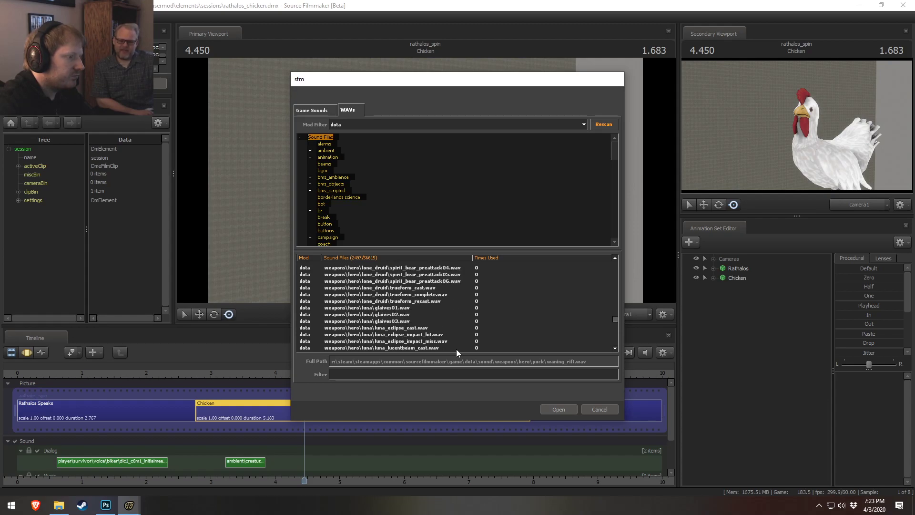
- Set the sound browser's mod filter to All Mods and look through the full WAV list
click(347, 125)
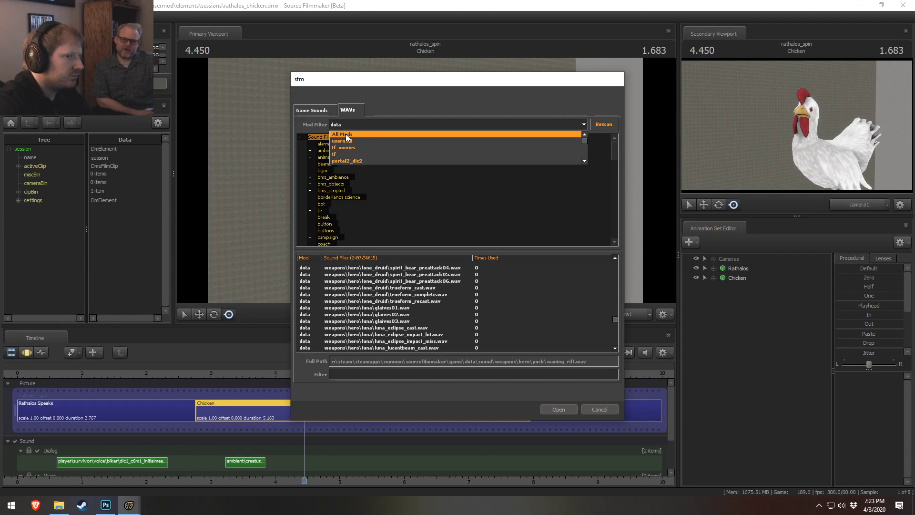
click(346, 136)
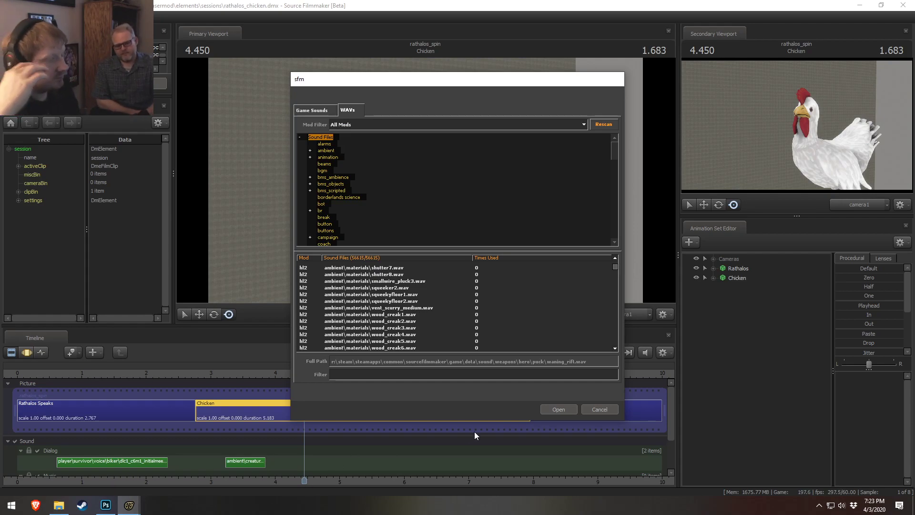
drag(615, 267, 622, 353)
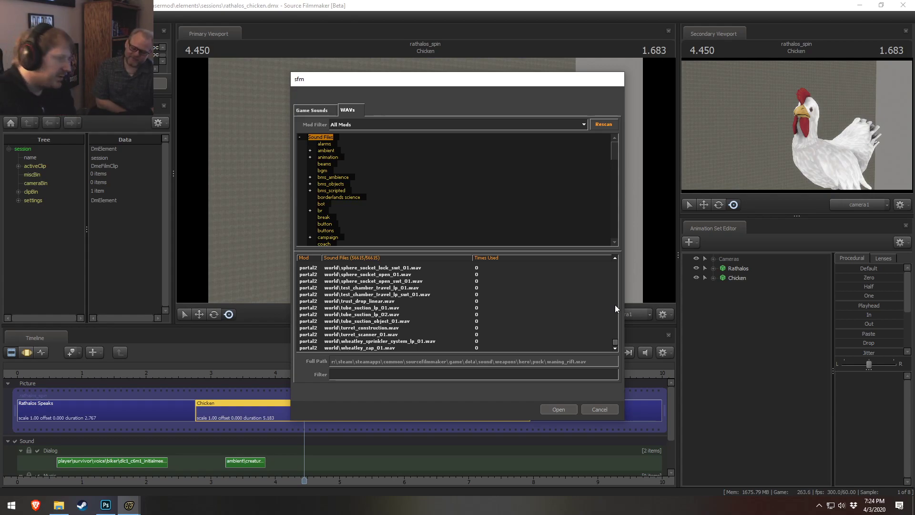
- Switch to File Explorer and open the Converted Audio BLPS folder within Pony SFM, Audio, Borderlands Exported Audio
click(54, 507)
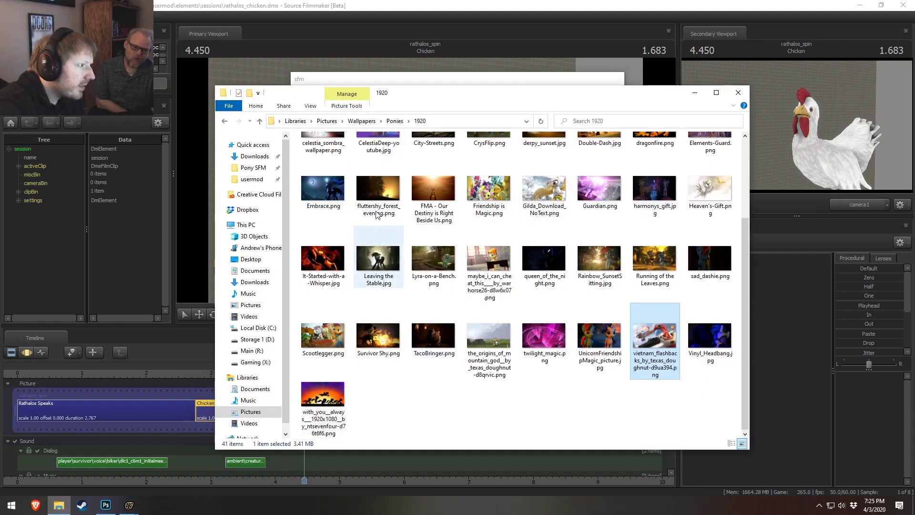
click(253, 168)
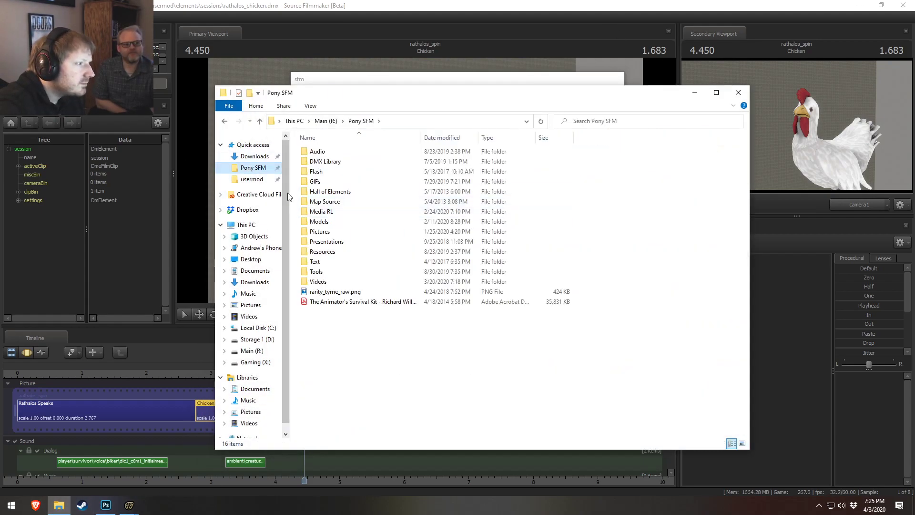
double_click(320, 151)
double_click(339, 151)
double_click(345, 153)
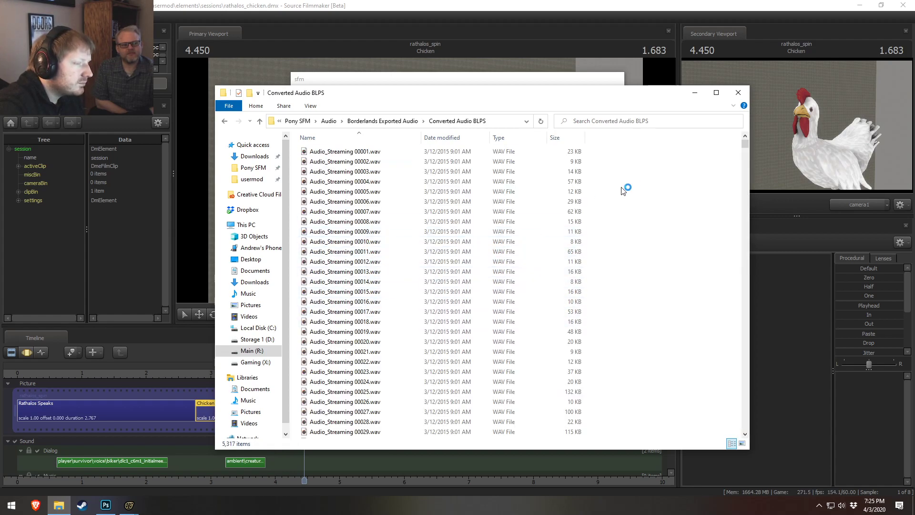
- Find the CrazyEarl store voice clips and play VOCT_Cork_CrazyEarl_Store_Bye_01_1.ogg in VLC media player
drag(743, 151, 734, 299)
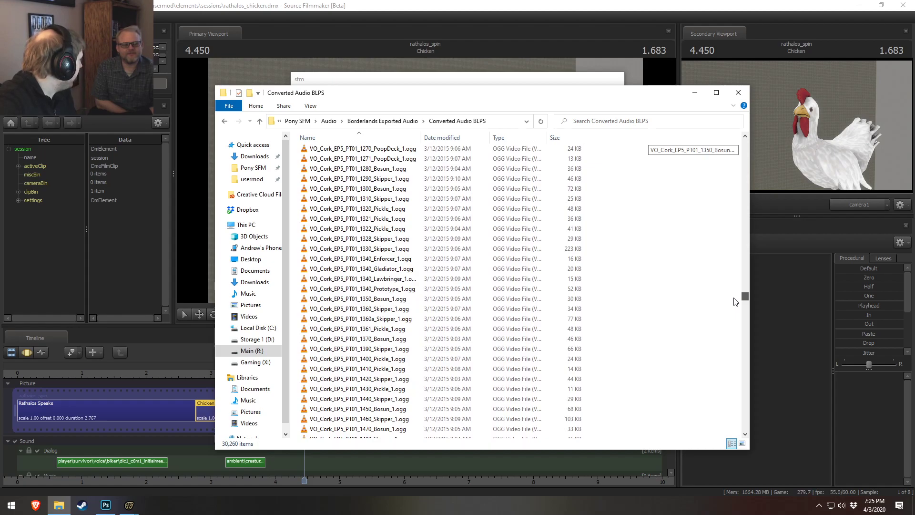
drag(735, 301, 727, 388)
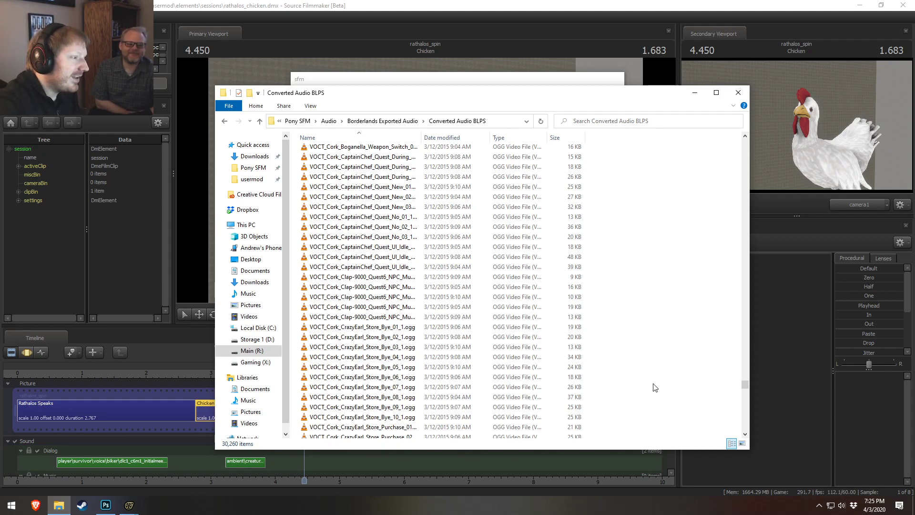
scroll(407, 340, down, 2)
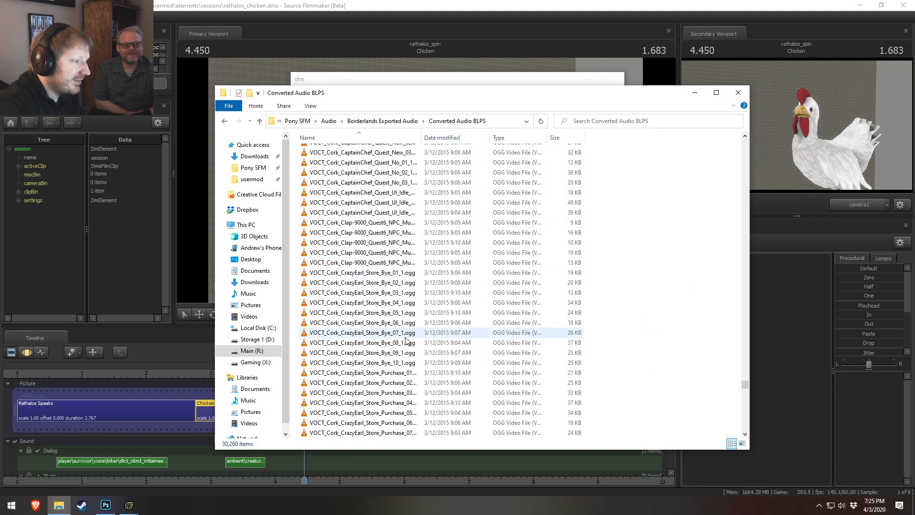
double_click(396, 274)
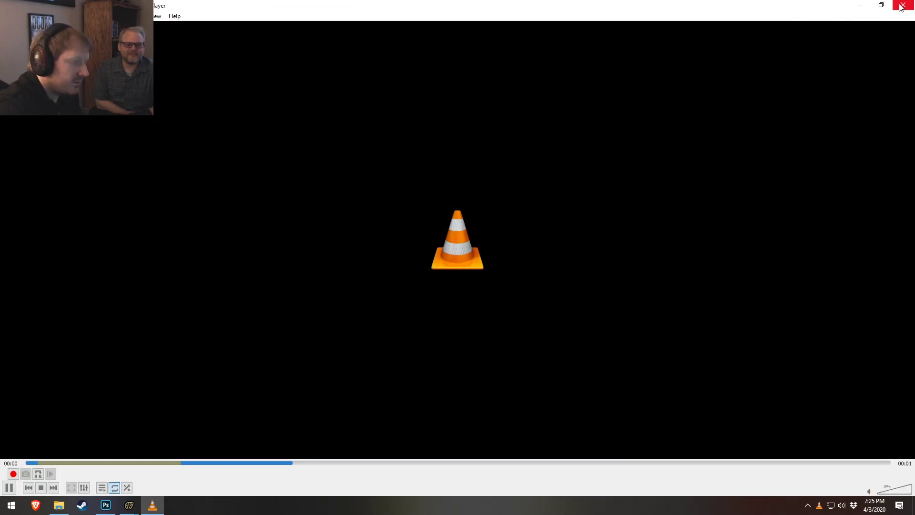
- Choose the audio output device for playback in VLC
click(64, 17)
mouse_move(79, 37)
click(240, 70)
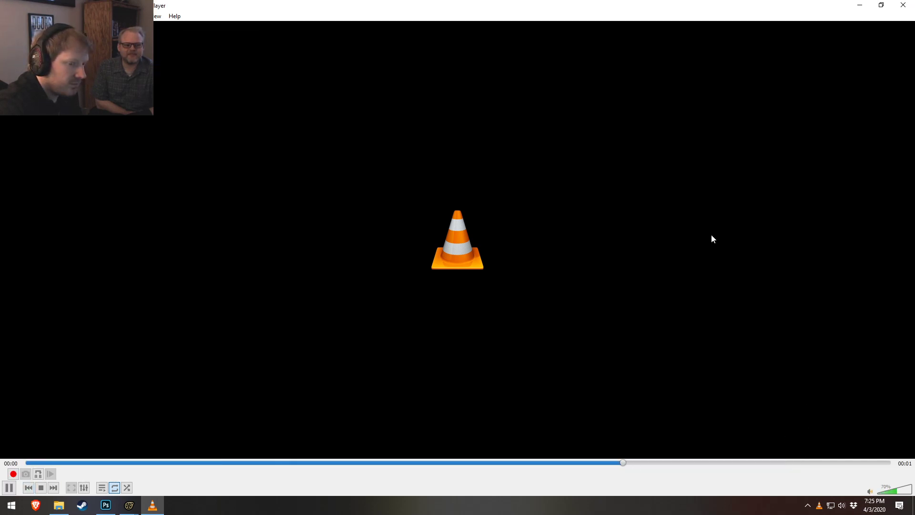
- Restore the VLC window from full size, shrink it, and place it beside the clip names in the file list
click(881, 5)
drag(619, 243, 737, 196)
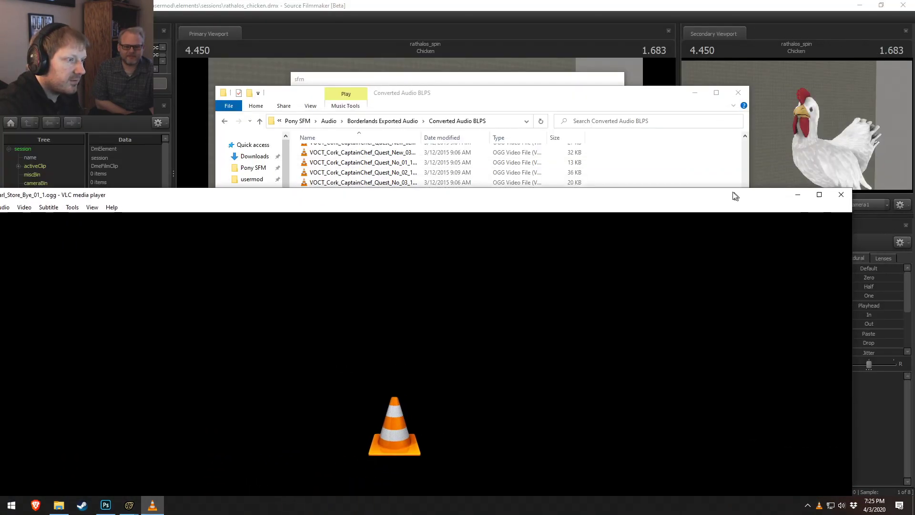
drag(837, 191, 282, 335)
drag(197, 344, 249, 161)
- Play the VOCT_Cork_CrazyEarl_Store_Bye clips 02, 03 and 04
double_click(376, 282)
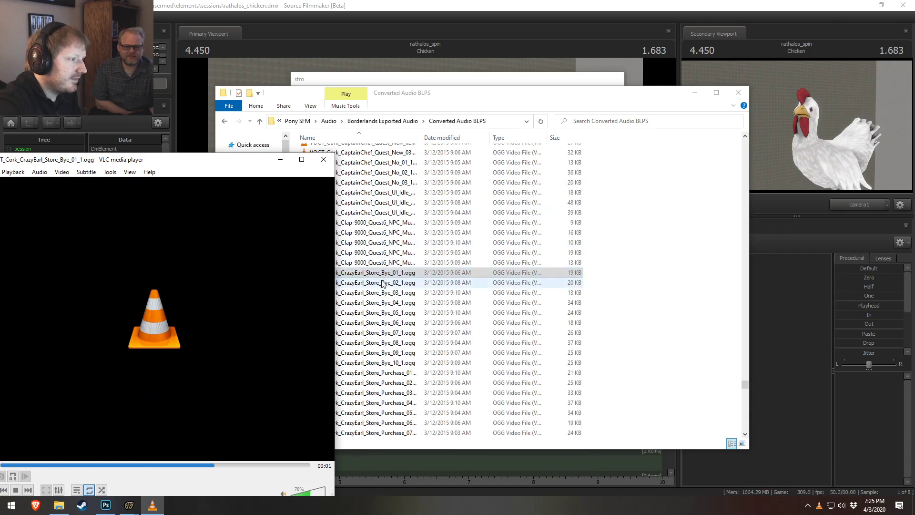
double_click(397, 293)
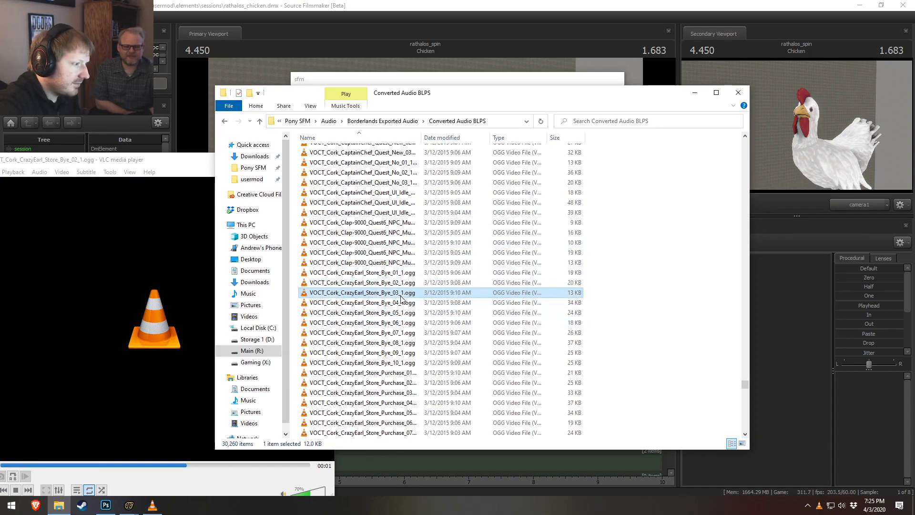
double_click(395, 303)
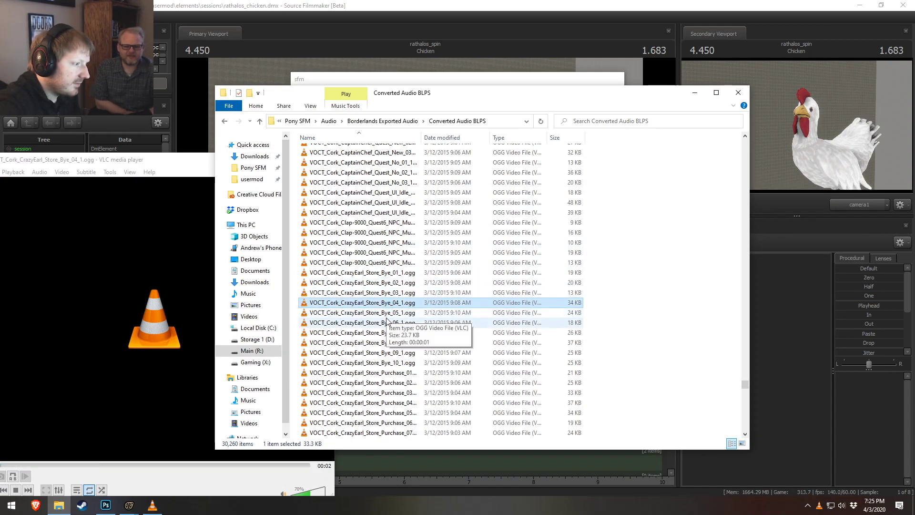
- Audition the VOCT_Cork_CrazyEarl_Store_Welcome clips through number 10, plus VOCT_Cork_CustomsClaptrap_01_1.ogg, and return to Welcome clip 02
scroll(394, 371, down, 1)
scroll(394, 371, down, 3)
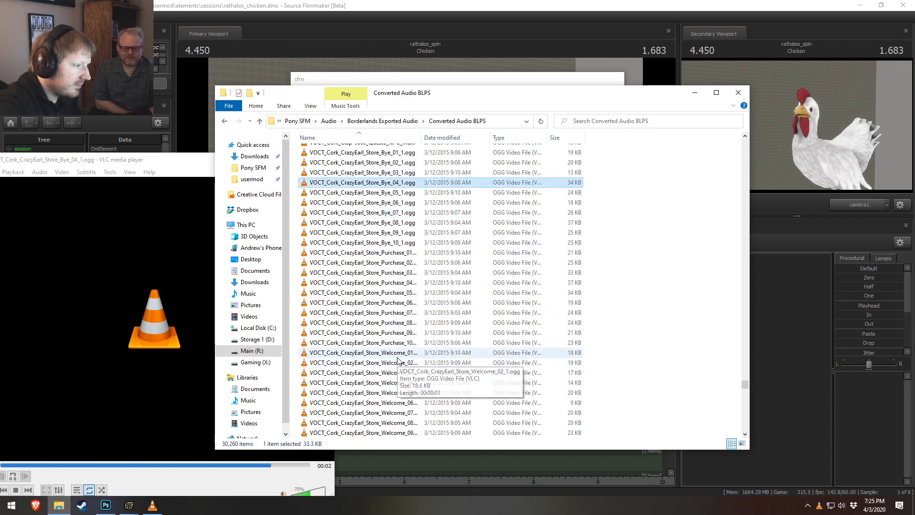
click(398, 357)
scroll(397, 359, down, 2)
click(385, 305)
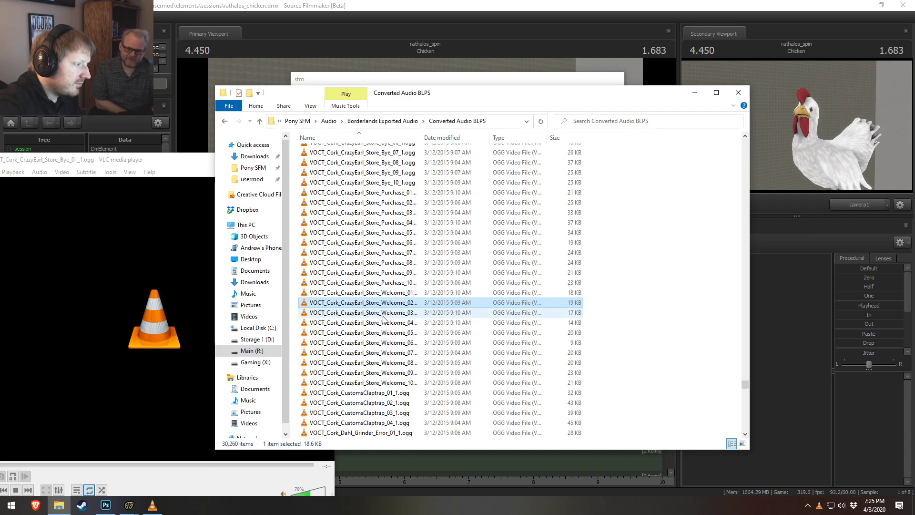
double_click(385, 313)
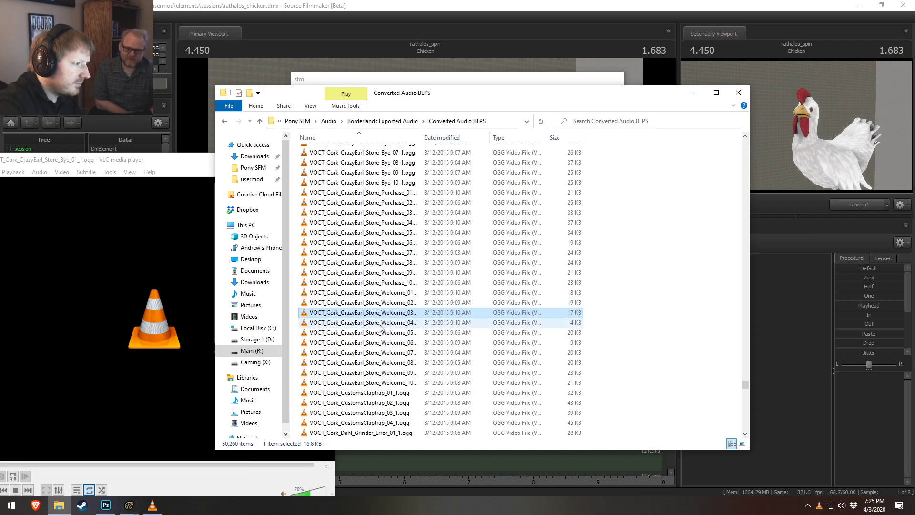
double_click(380, 324)
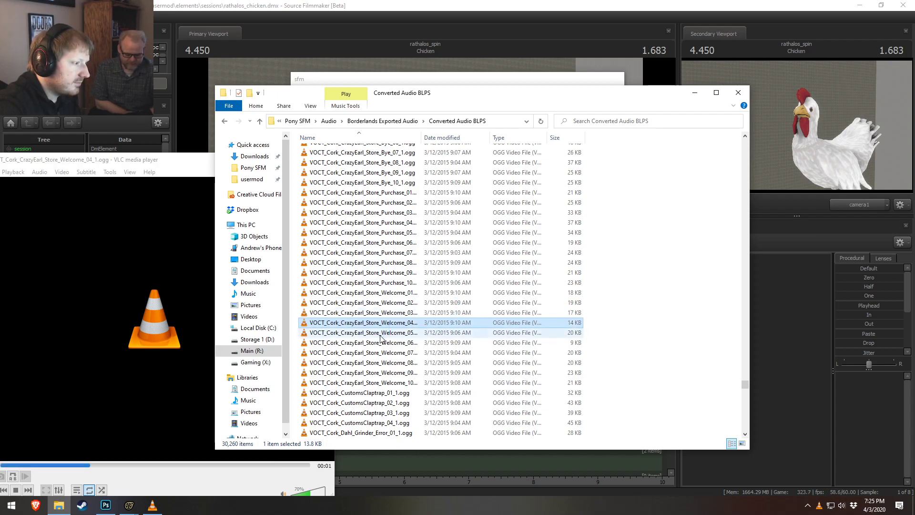
double_click(381, 334)
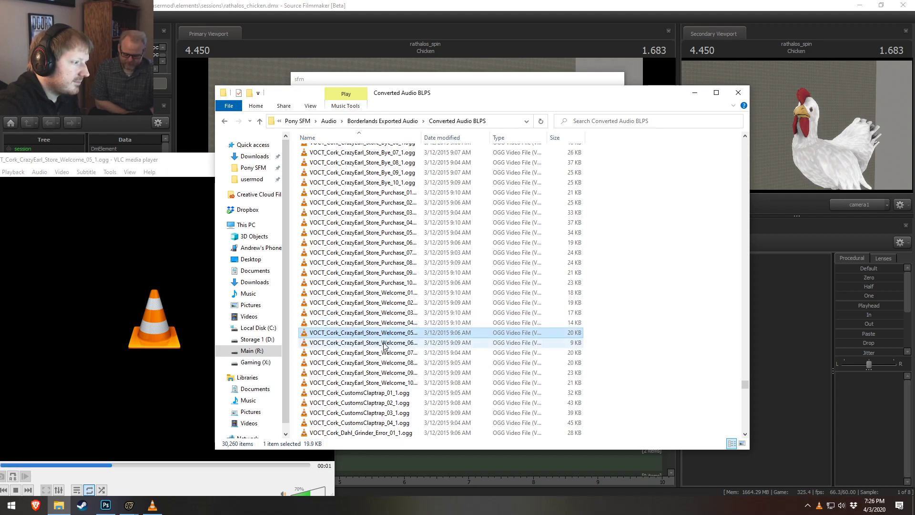
double_click(386, 342)
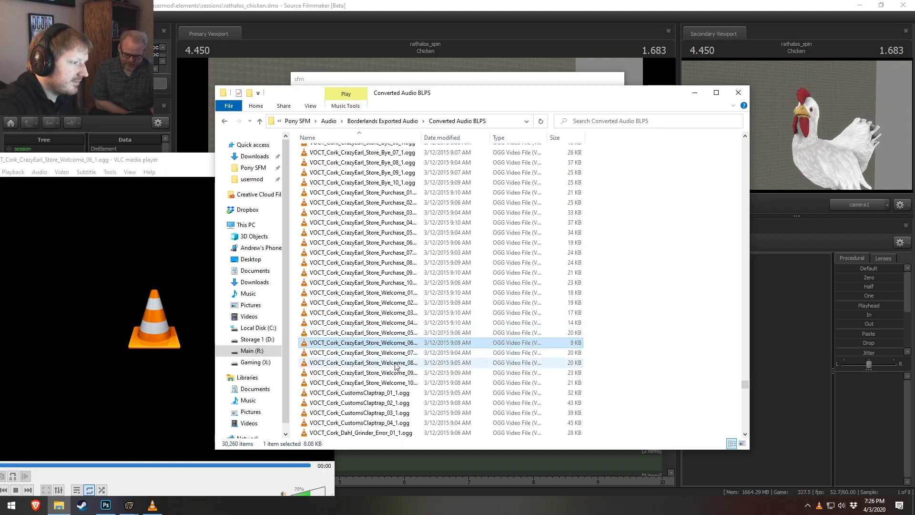
double_click(399, 355)
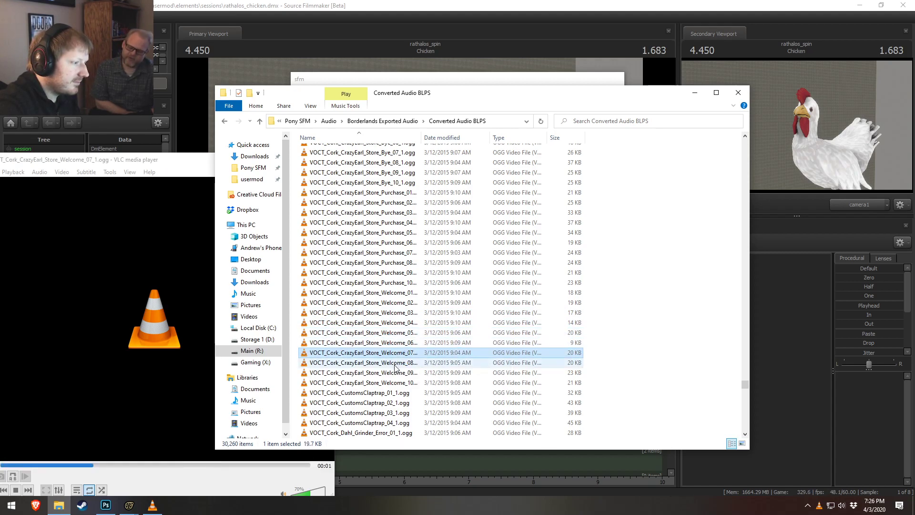
double_click(395, 364)
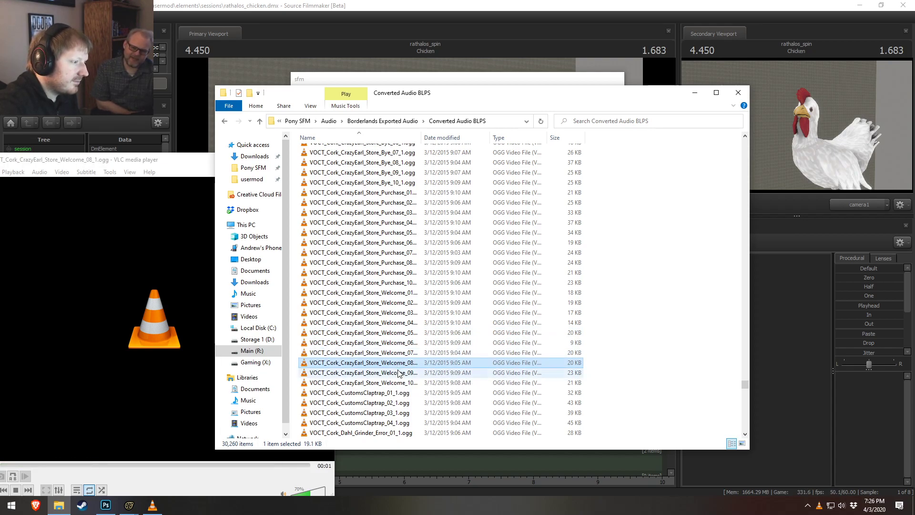
double_click(395, 374)
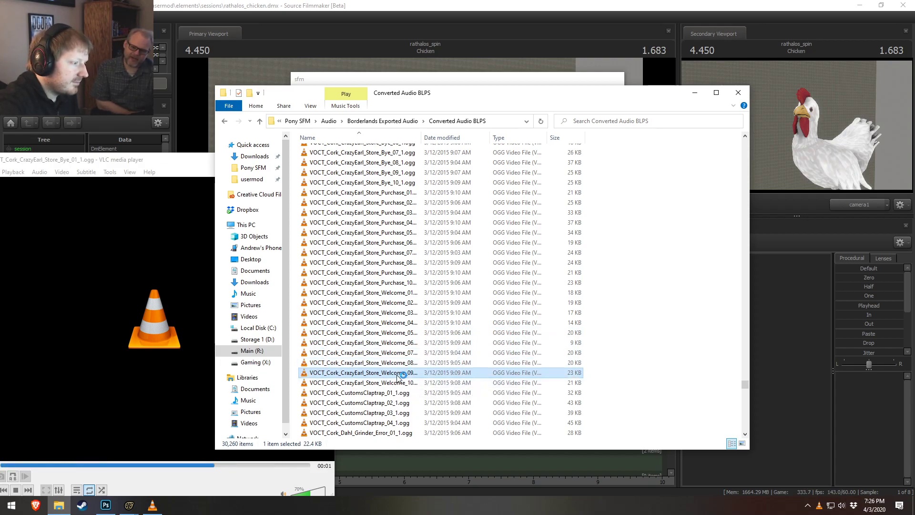
double_click(390, 381)
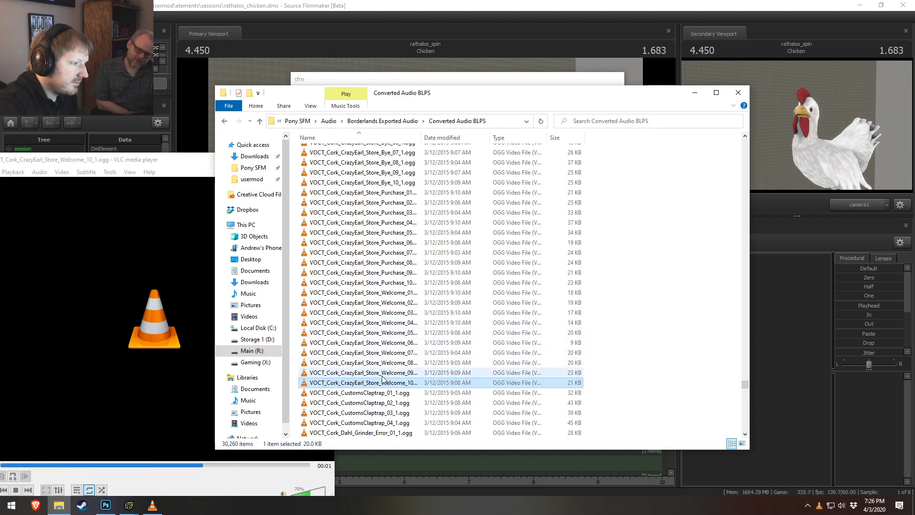
double_click(366, 394)
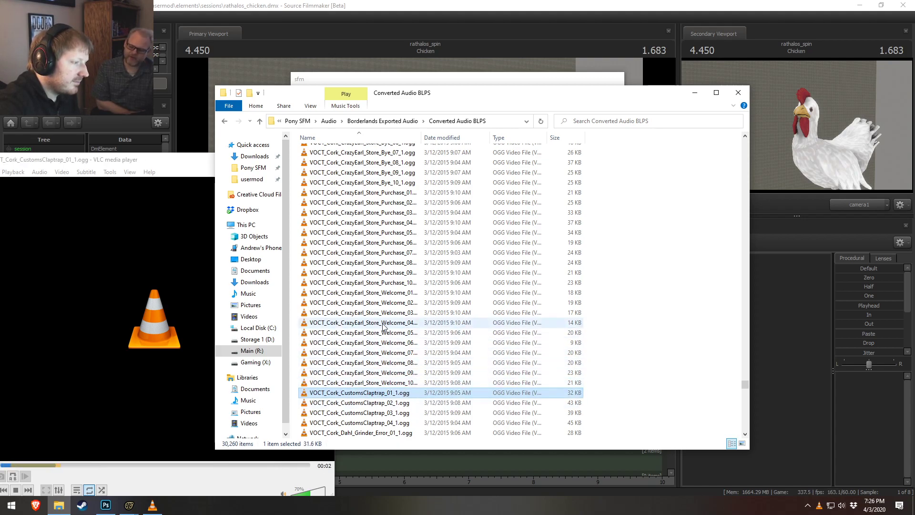
double_click(379, 305)
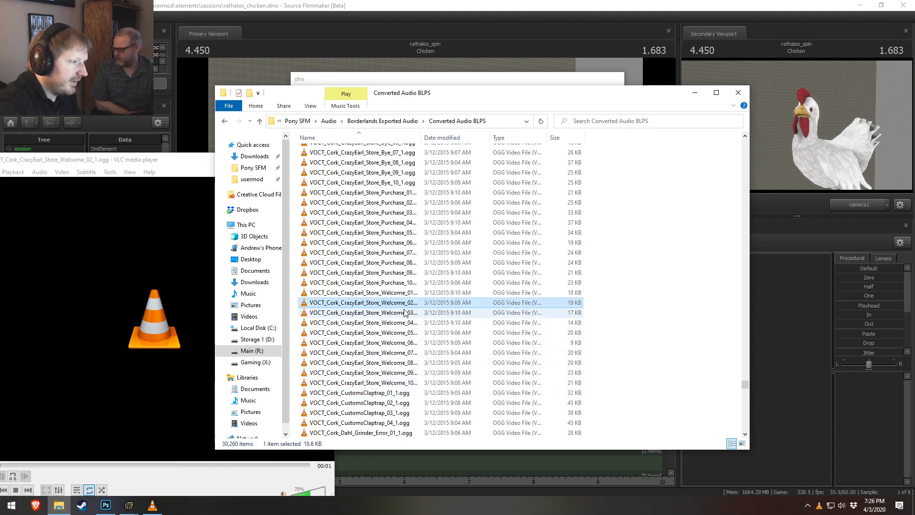
- Audition the VOCT_Cork_CrazyEarl_Store_Purchase clips 10, 08, 07, 06 and 05
double_click(389, 283)
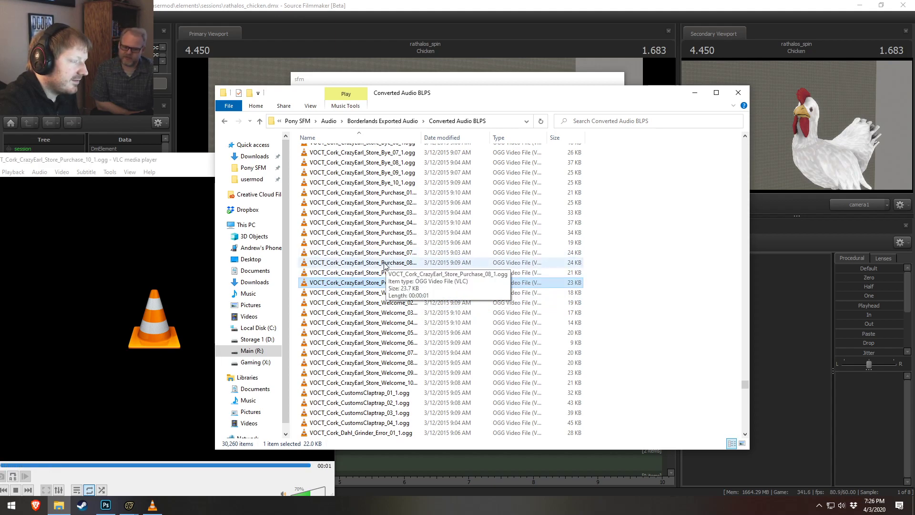
double_click(385, 263)
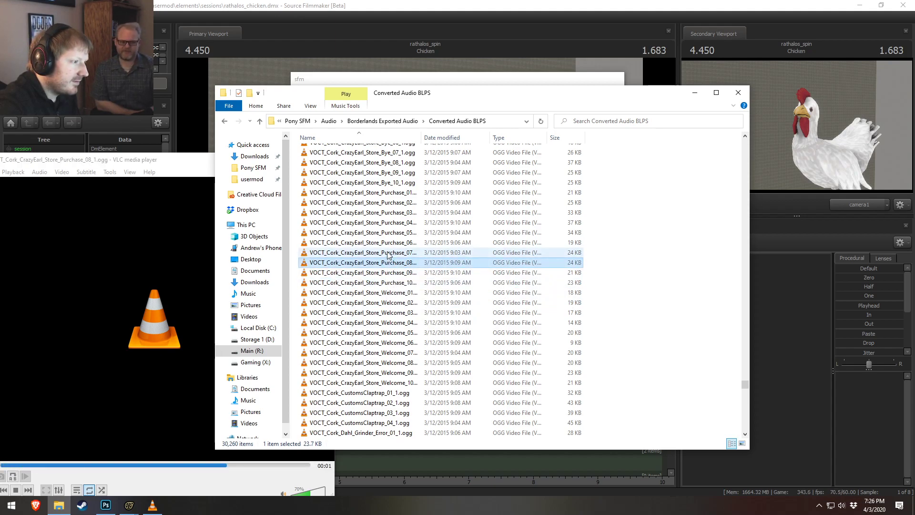
double_click(389, 253)
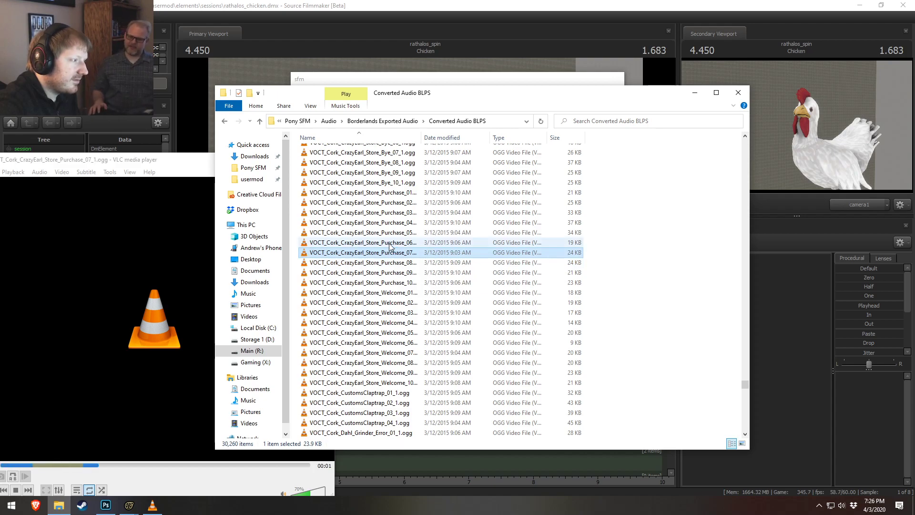
double_click(395, 243)
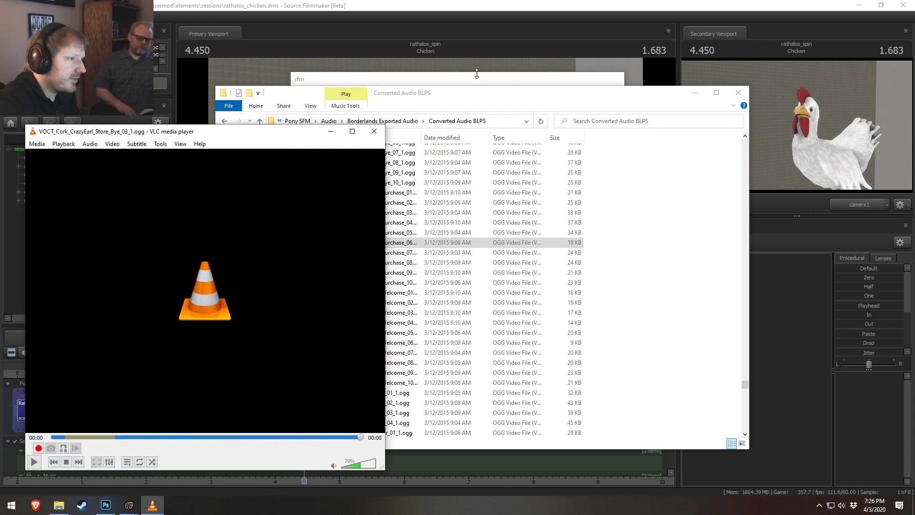
click(378, 232)
double_click(378, 232)
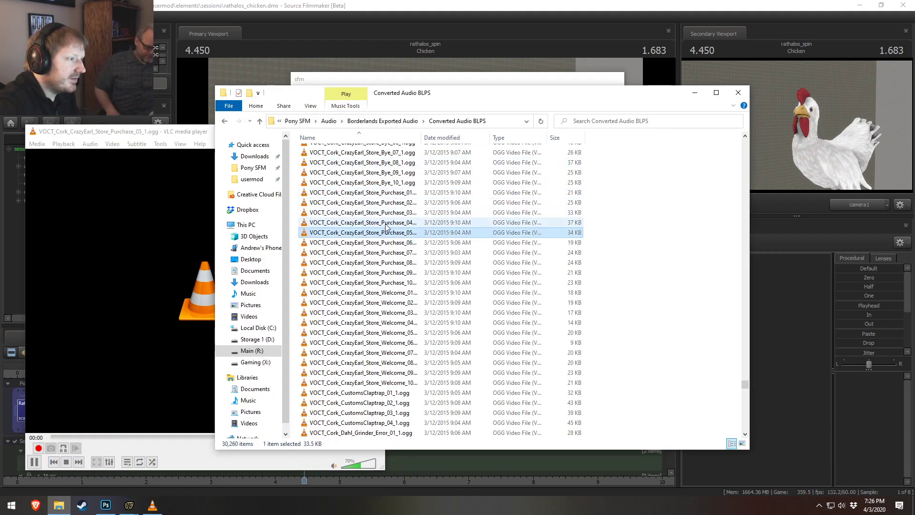
- Play the VOCT_Cork_CrazyEarl_Store_Purchase clips 04, 03, 02 and 01, pausing playback and returning to the file list
double_click(386, 224)
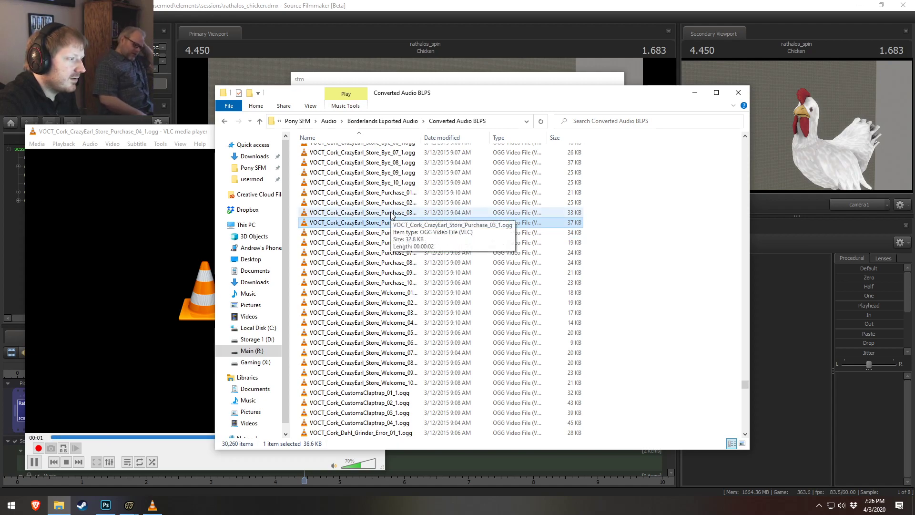
double_click(392, 212)
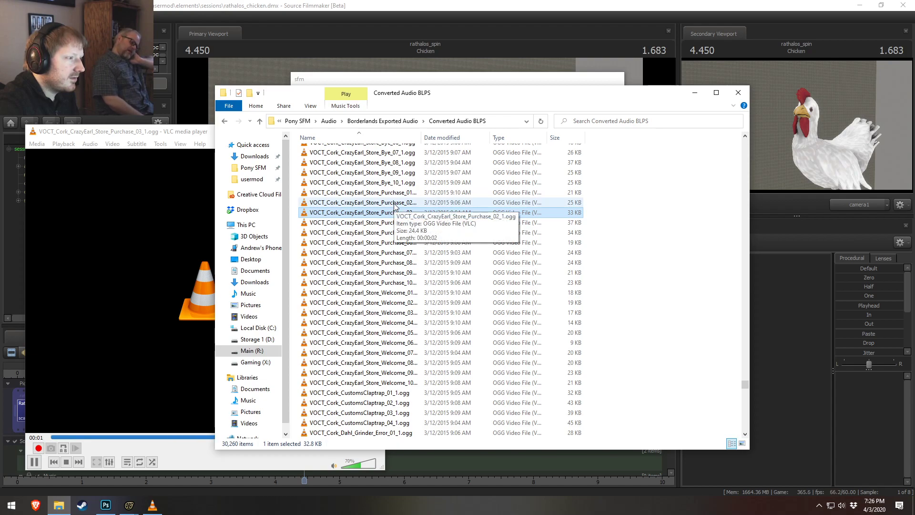
double_click(394, 204)
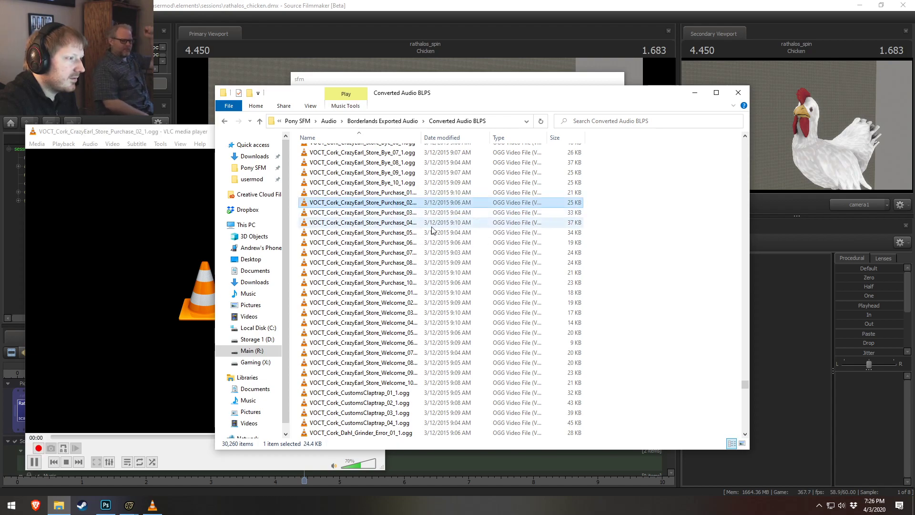
scroll(412, 269, up, 2)
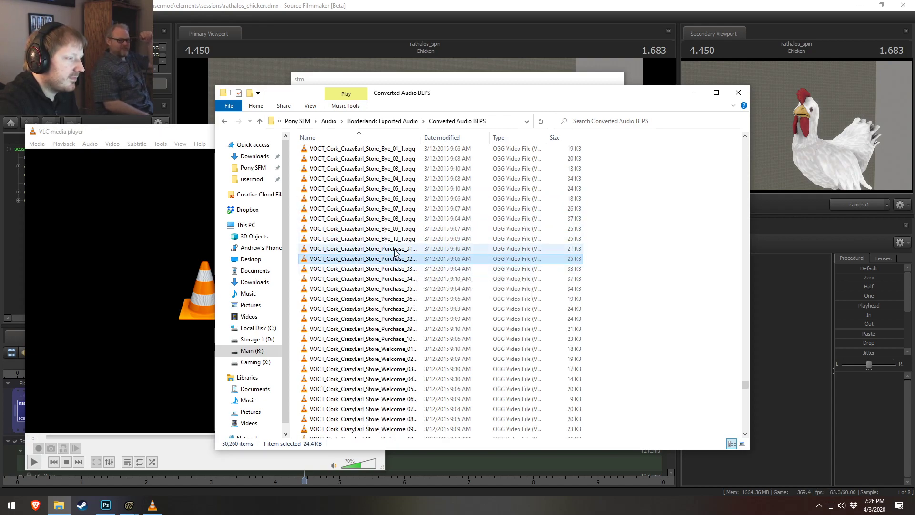
double_click(394, 249)
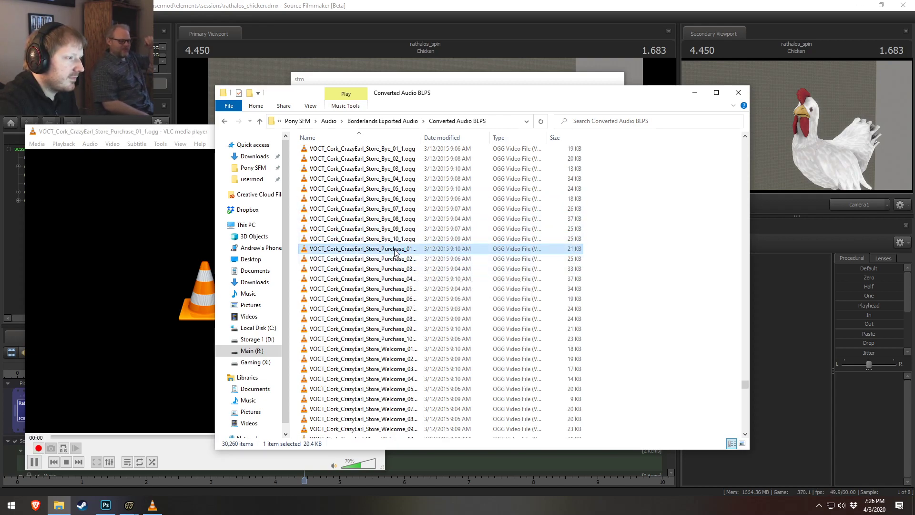
click(205, 134)
key(space)
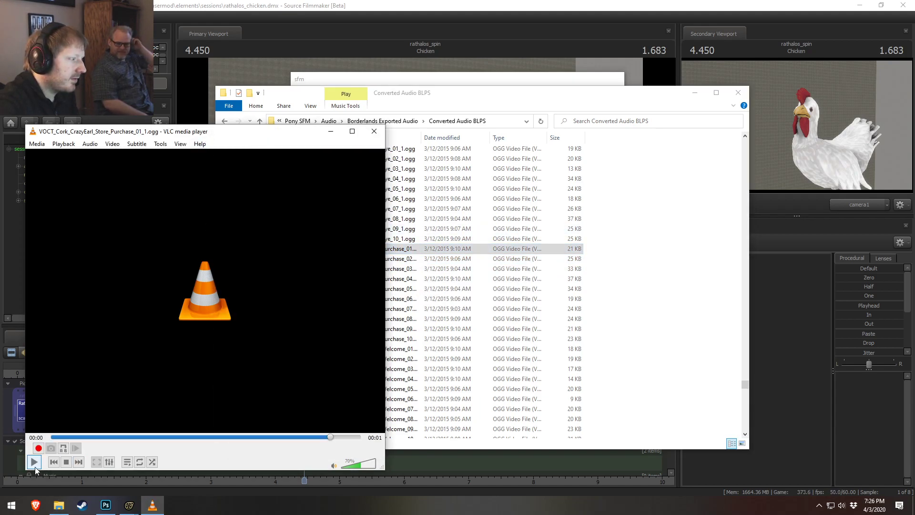
click(509, 93)
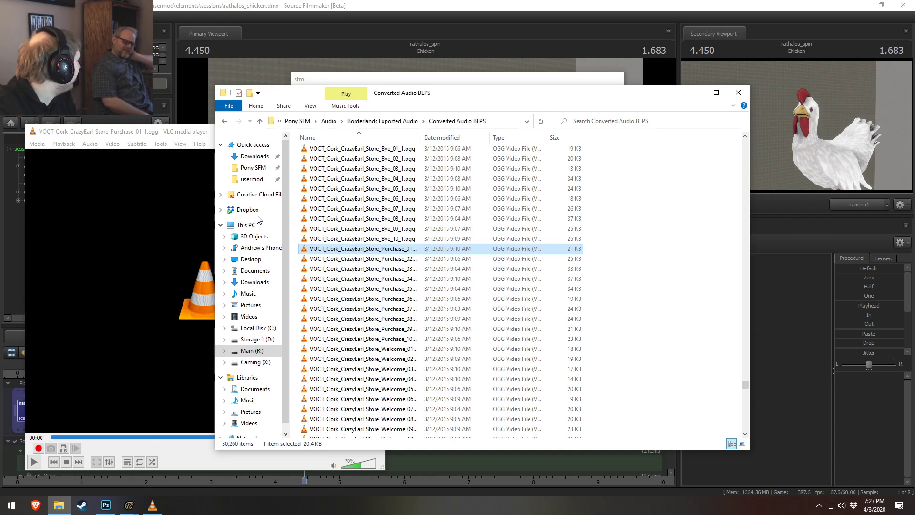
- Audition the VOCT_Cork_CaptainChef_Quest clips No_02, New_02, New_01, During_02 and During_01, raising the playback volume to 95%
scroll(465, 309, up, 4)
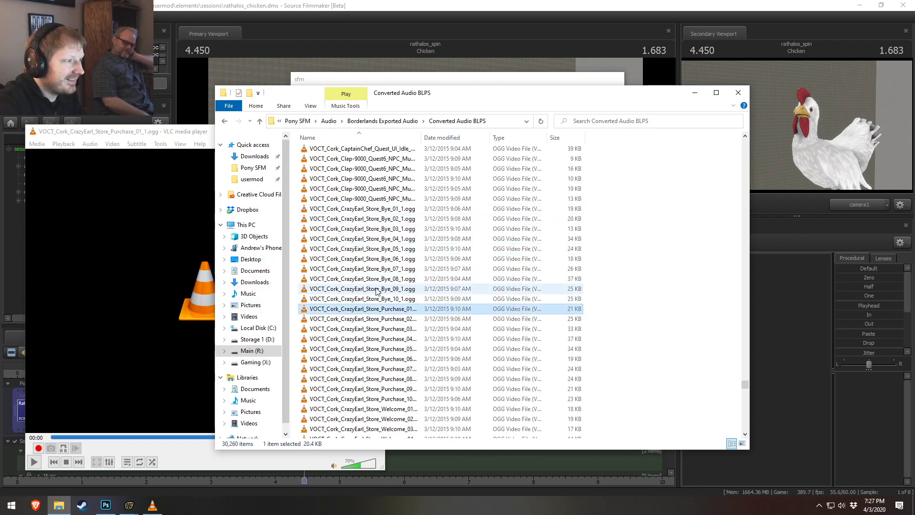
scroll(464, 310, down, 1)
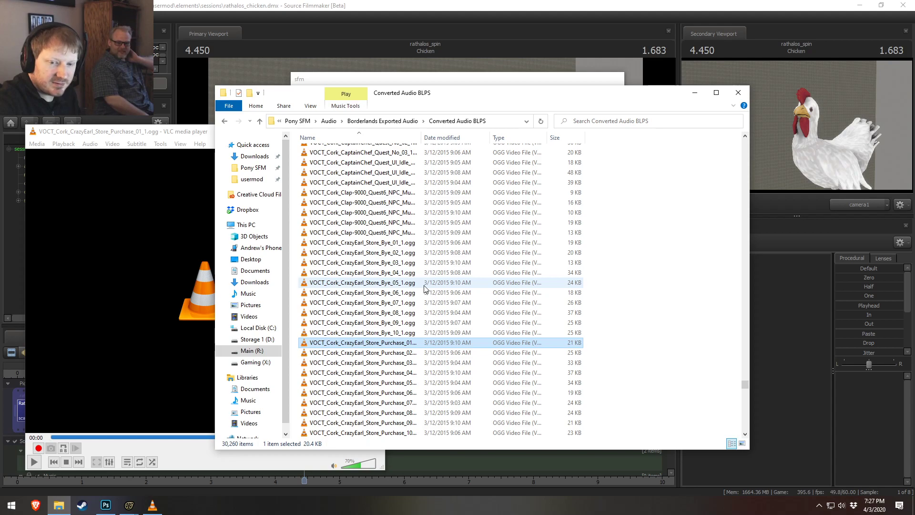
scroll(420, 271, up, 3)
double_click(398, 229)
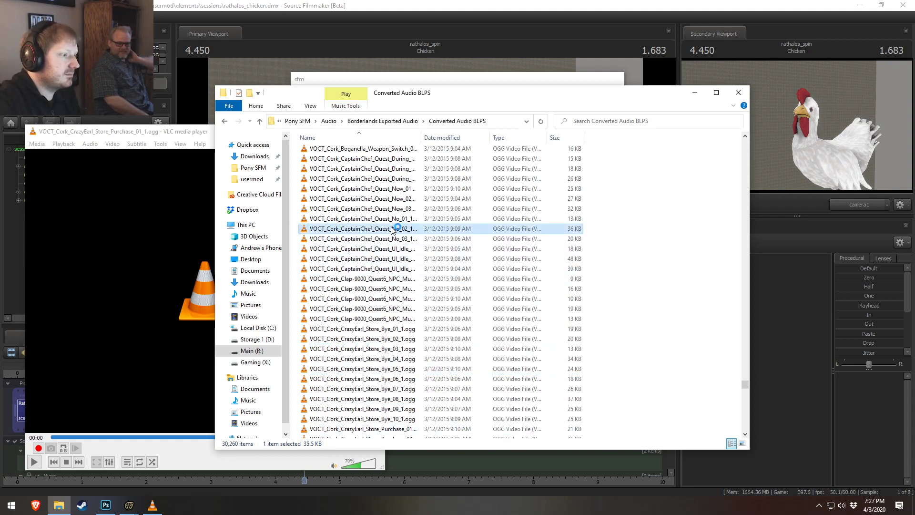
double_click(397, 199)
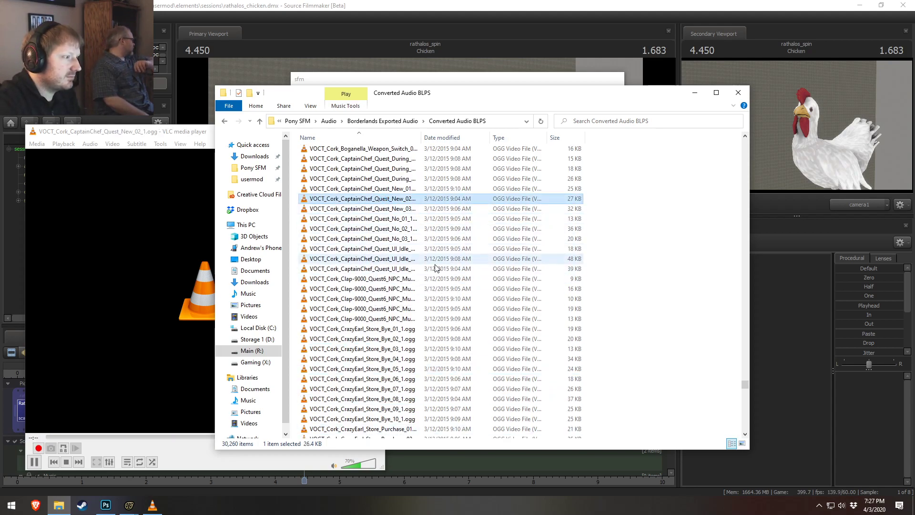
scroll(403, 252, up, 2)
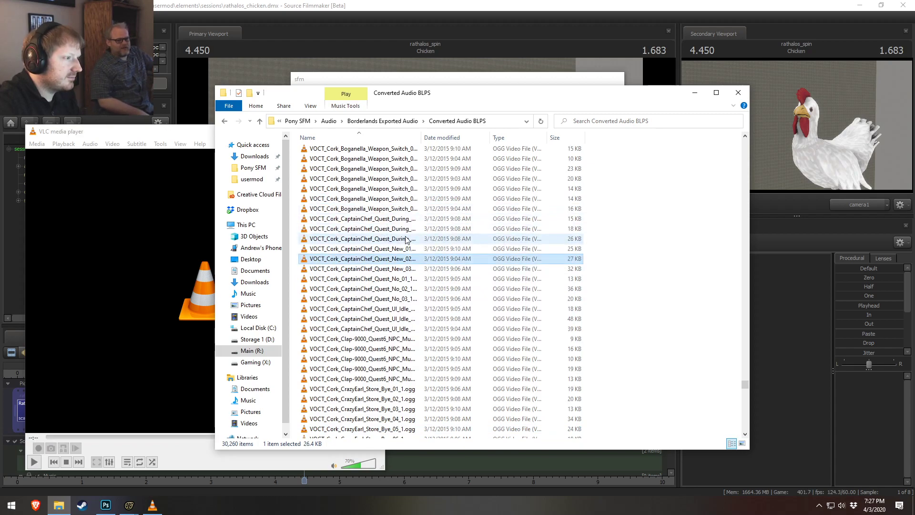
double_click(401, 248)
click(367, 464)
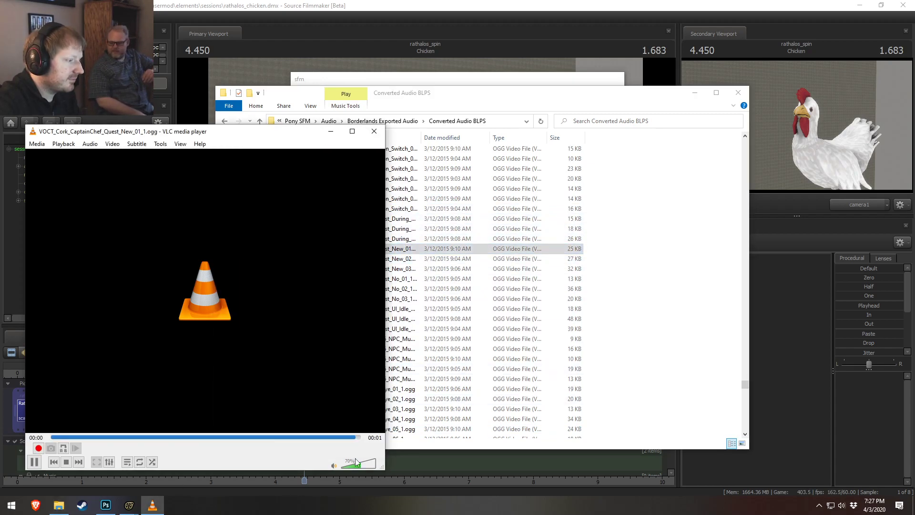
double_click(392, 229)
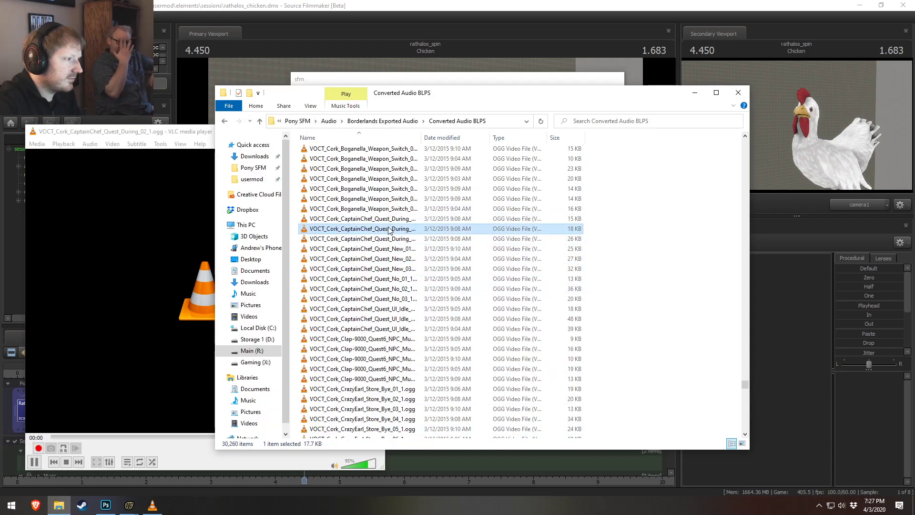
double_click(372, 219)
- Audition the VOCT_Cork_Boganella clips Reload_07, the first Weapon_Switch, Reload_05, Killed_Enemy_14 and Fire_02
scroll(385, 282, up, 5)
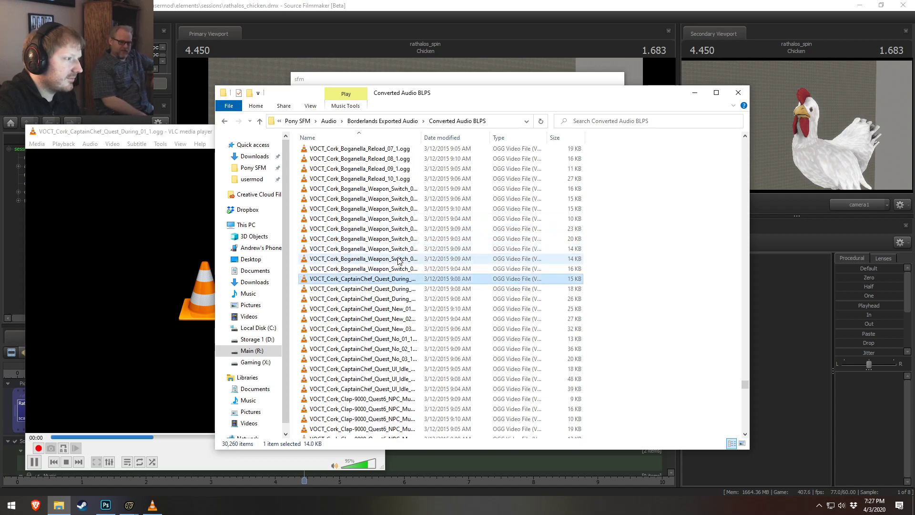
click(365, 239)
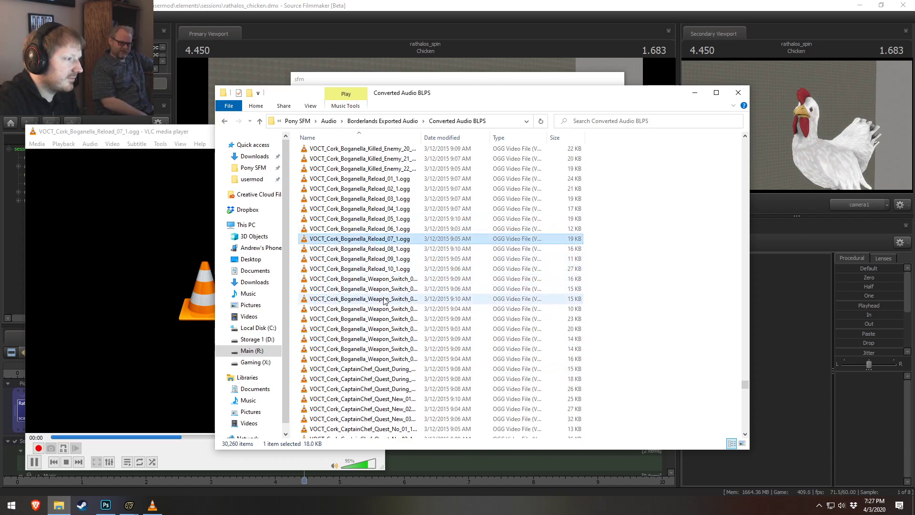
double_click(381, 279)
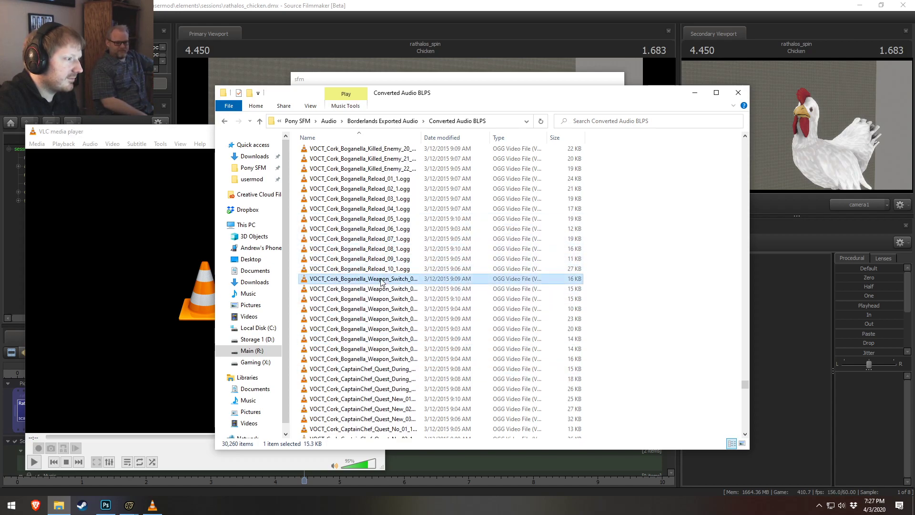
double_click(380, 216)
scroll(384, 218, up, 4)
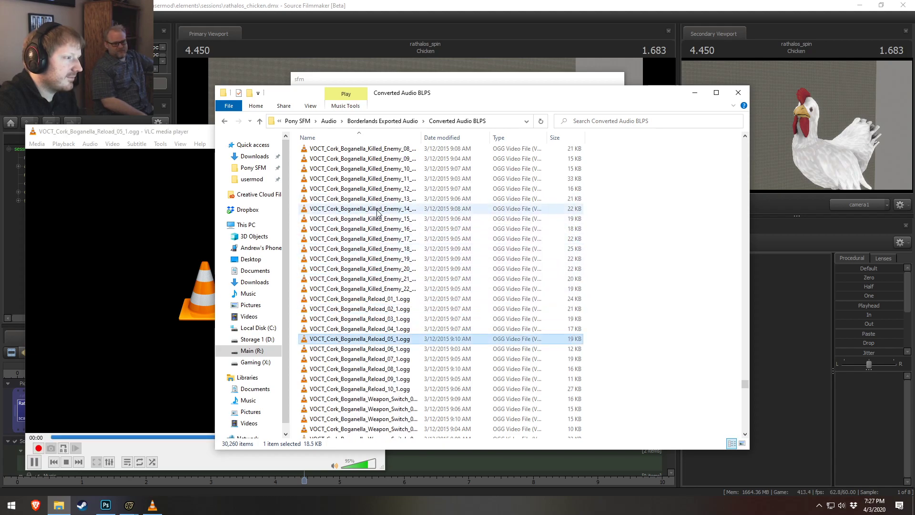
double_click(395, 209)
scroll(404, 224, up, 10)
double_click(396, 199)
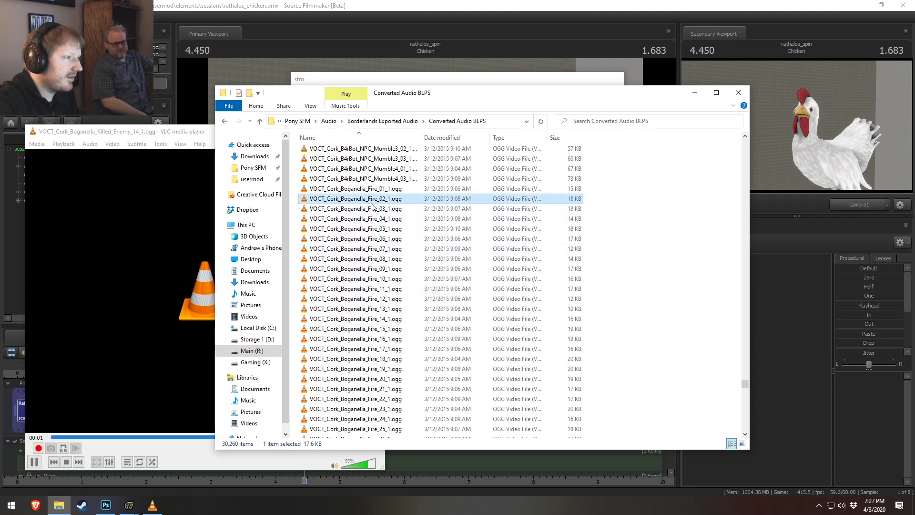
- Play VOCT_Cork_B4rBot_NPC_Mumble_03_1.ogg and VOCT_Conv_Tediore_Radio_07_TedioreCorp_1.ogg, pause playback, and select Tediore_Radio clip 05 in the file list
scroll(420, 229, up, 7)
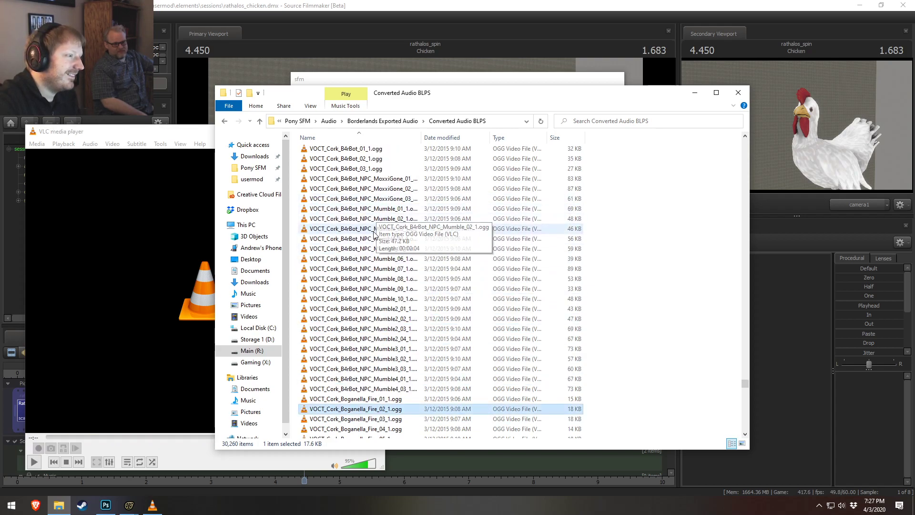
double_click(403, 229)
scroll(402, 241, up, 9)
double_click(387, 259)
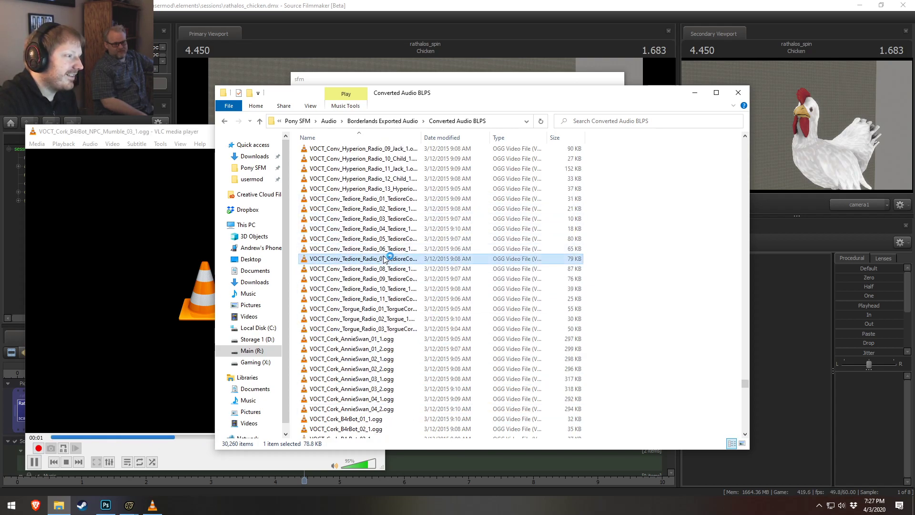
scroll(387, 258, up, 3)
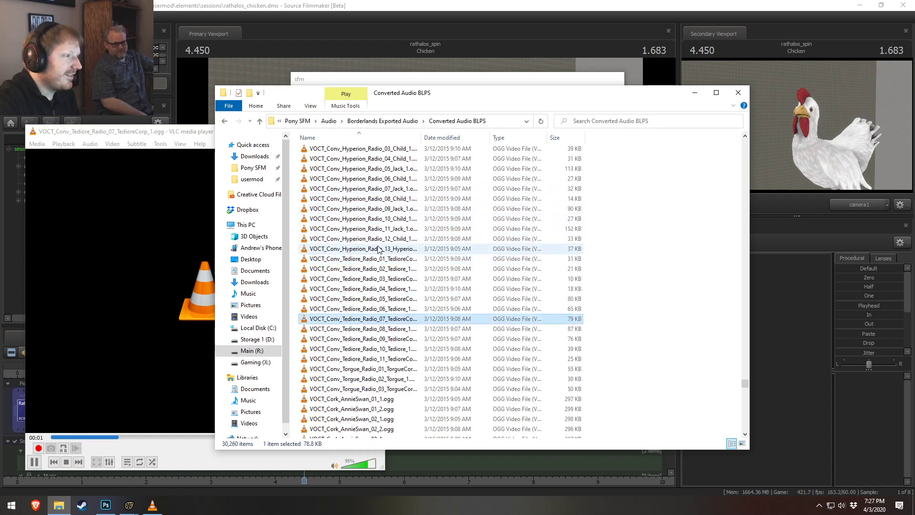
click(34, 462)
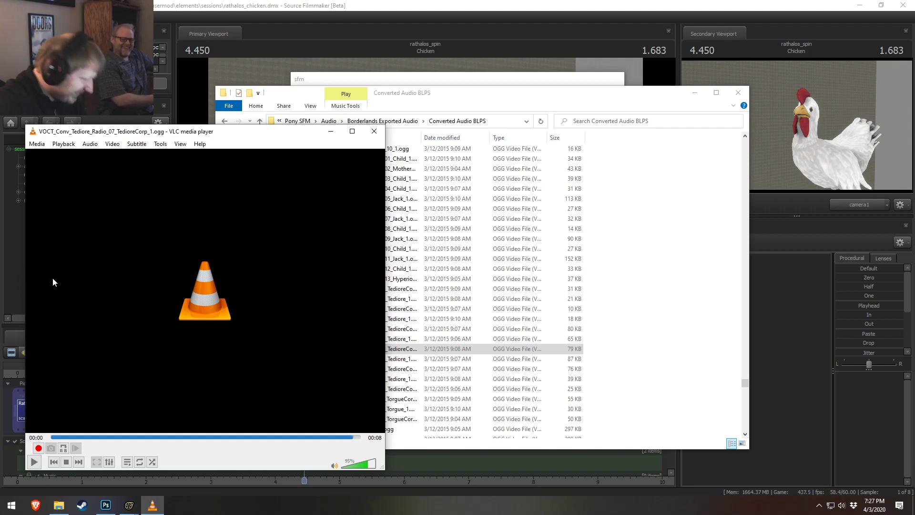
click(407, 329)
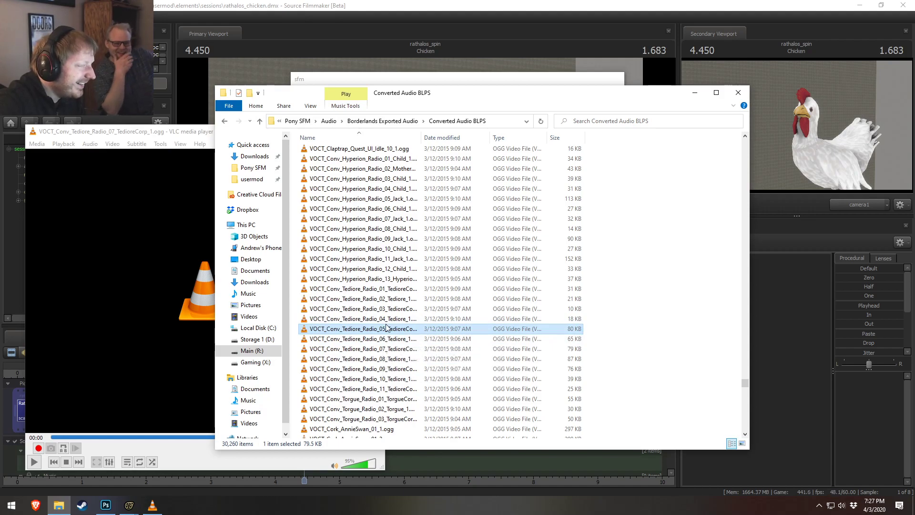
- Play the VOCT_Claptrap_Quest clips NPC_Mumble_04 and No_New_01
scroll(390, 283, up, 7)
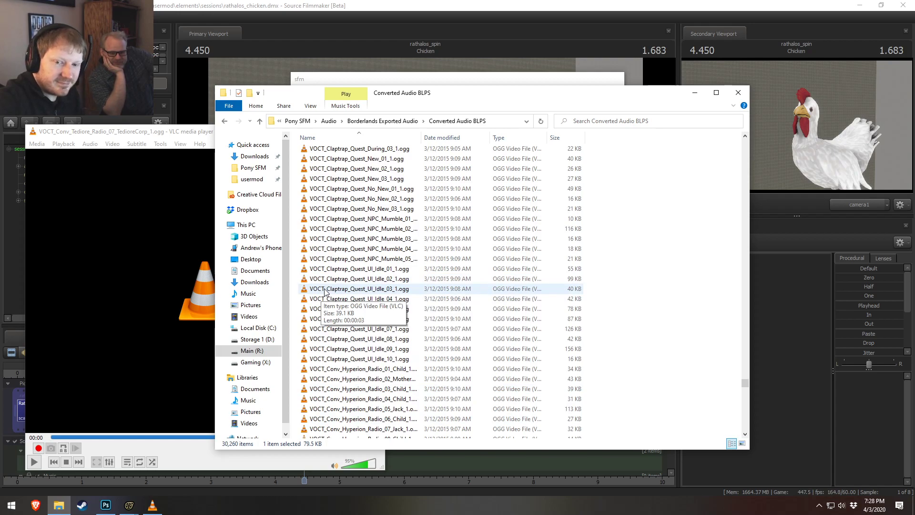
scroll(343, 300, up, 2)
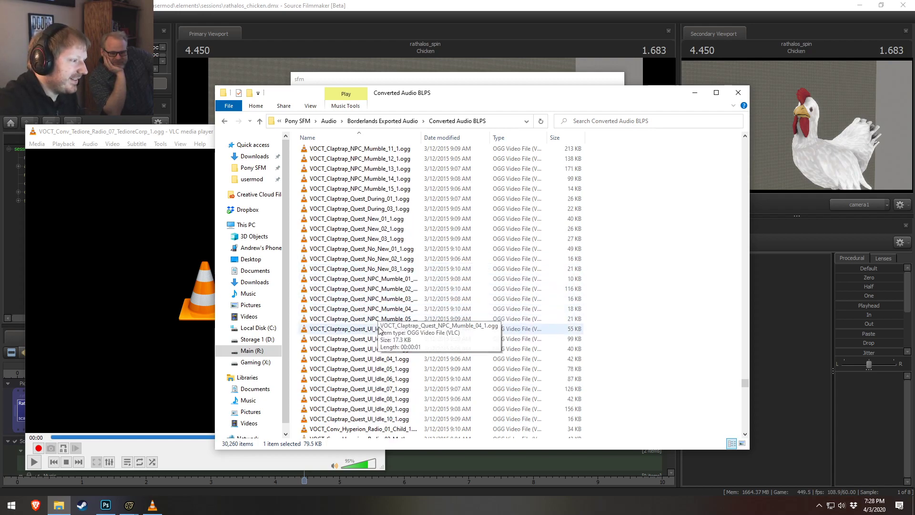
click(381, 309)
double_click(377, 249)
scroll(380, 278, up, 5)
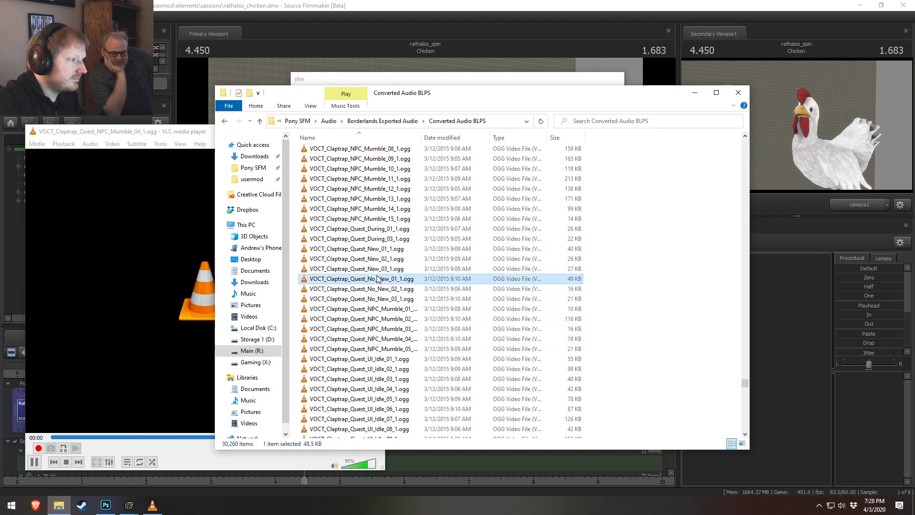
- Audition the VOCT_Bandit clips Vending_Purchase_08, Vending_Bye_05 and Vend_Machine_Idle_04
scroll(376, 266, up, 1)
double_click(364, 248)
scroll(365, 245, up, 4)
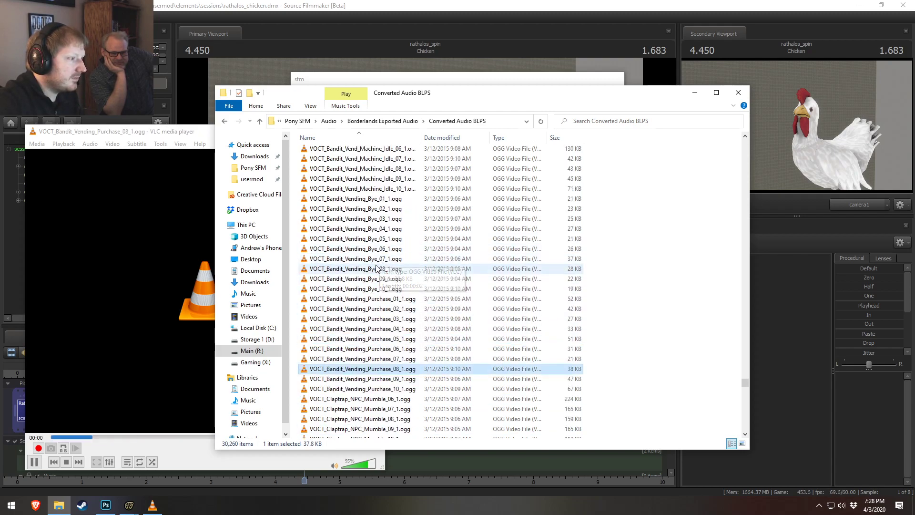
click(365, 239)
double_click(366, 239)
scroll(366, 243, up, 2)
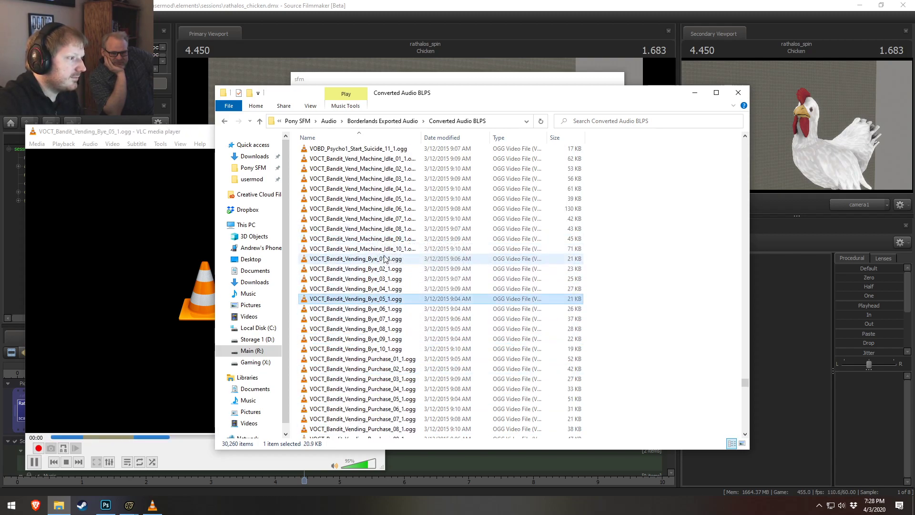
click(376, 189)
scroll(380, 214, up, 6)
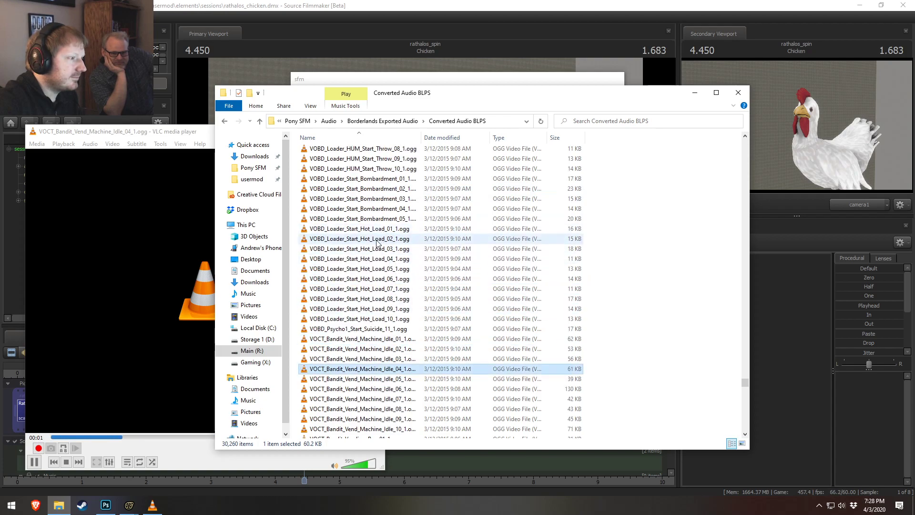
- Play VOBD_Loader_Start_Hot_Load_02_1.ogg and return to the file list
double_click(377, 240)
scroll(377, 241, up, 8)
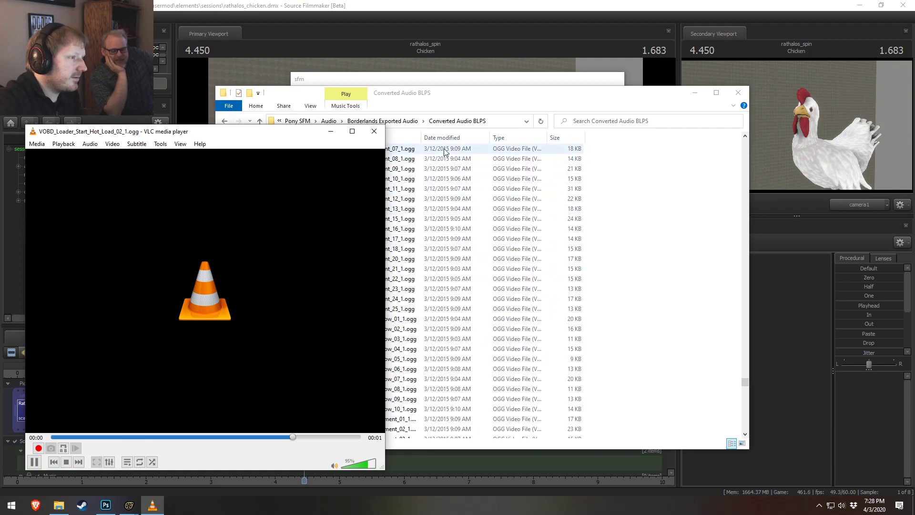
click(466, 106)
- Play VOBD_Jack_Start_Shield_Down_04_1.ogg and VOBD_Jack_React_Stop_Heal_04_1.ogg, and pause playback
scroll(443, 261, up, 20)
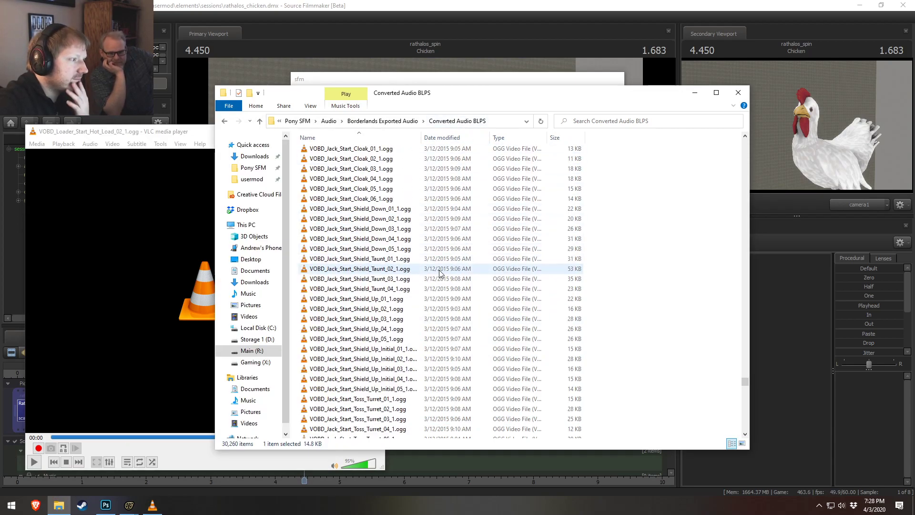
scroll(440, 272, down, 2)
double_click(377, 302)
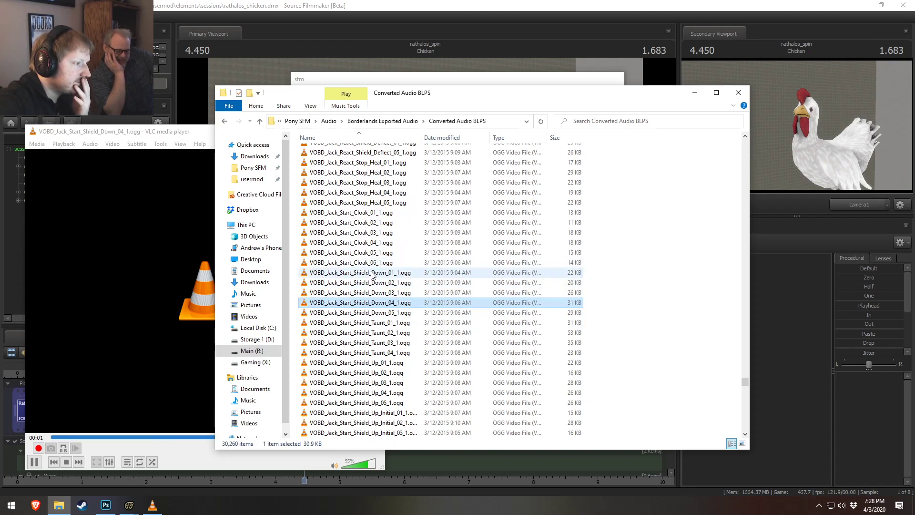
click(375, 193)
double_click(373, 192)
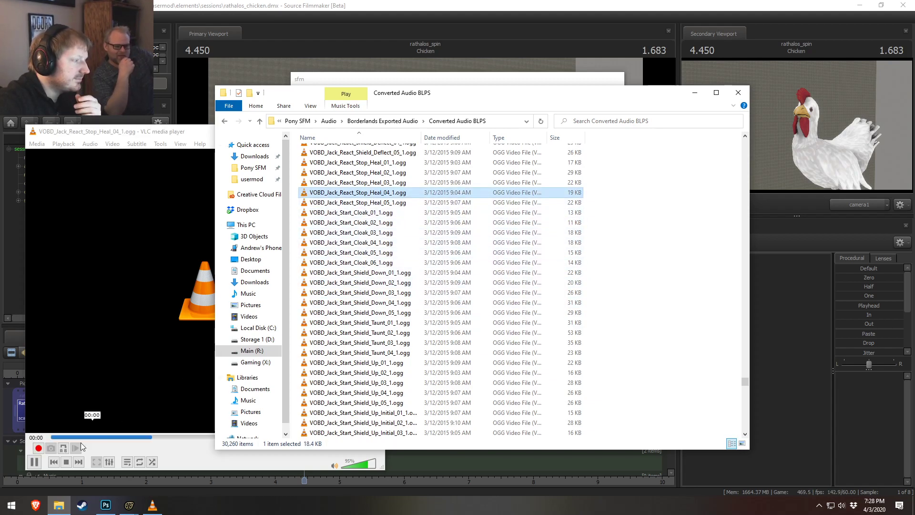
click(35, 461)
- Browse the Converted Audio BLPS file list back through the VOBD_Cork_Zarpedon clips and on to its end
scroll(545, 278, up, 3)
scroll(524, 282, up, 10)
click(478, 95)
scroll(455, 253, up, 20)
scroll(455, 256, up, 10)
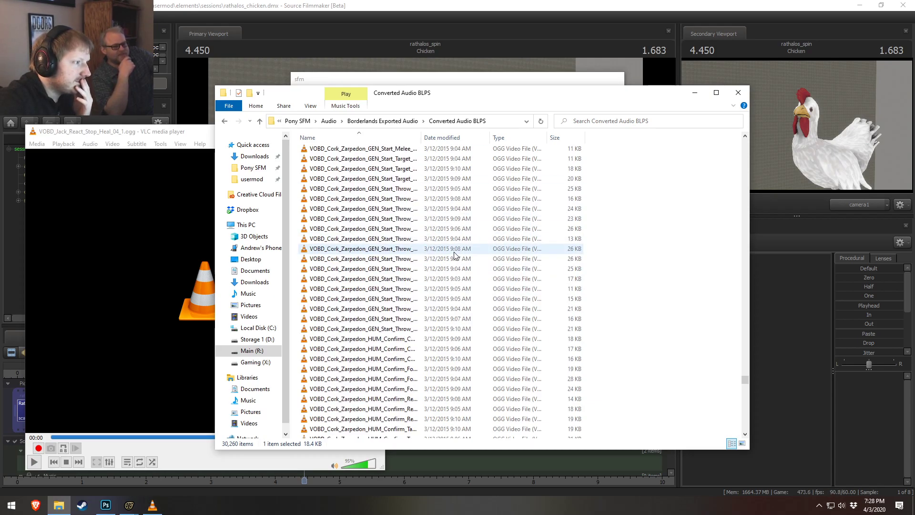
drag(745, 379, 742, 432)
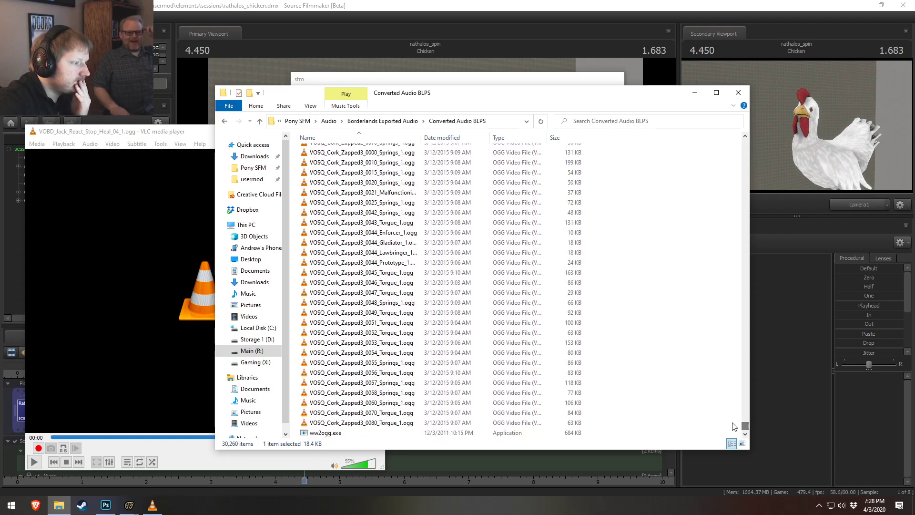
click(707, 294)
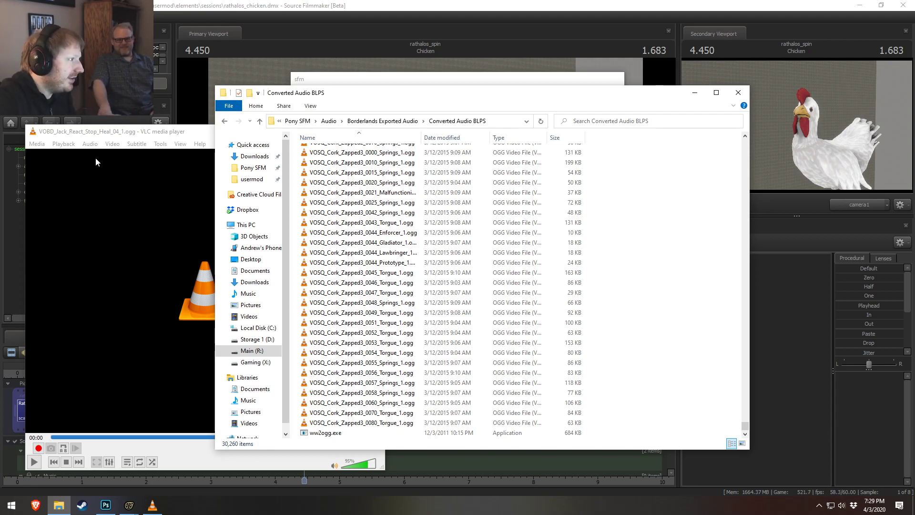
- Switch to the Brave browser, widen its window, and search for images of "donnie darko"
click(190, 136)
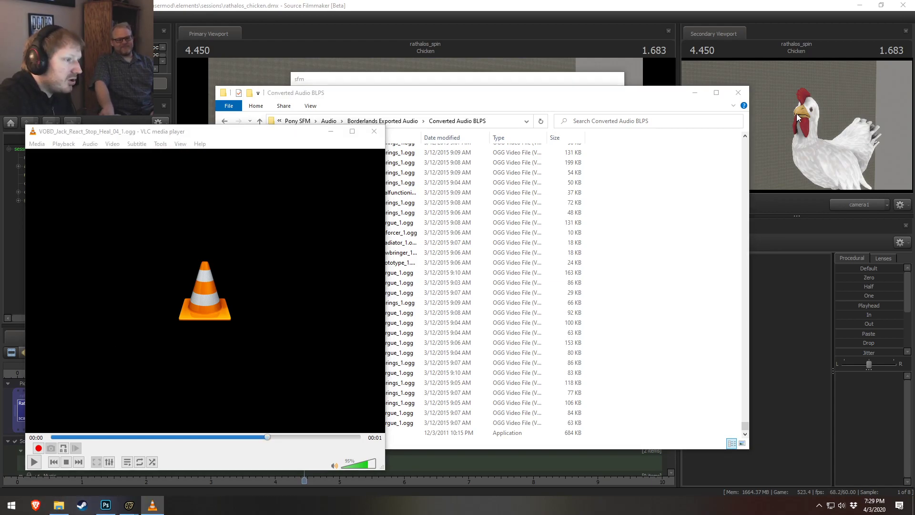
drag(914, 100, 480, 85)
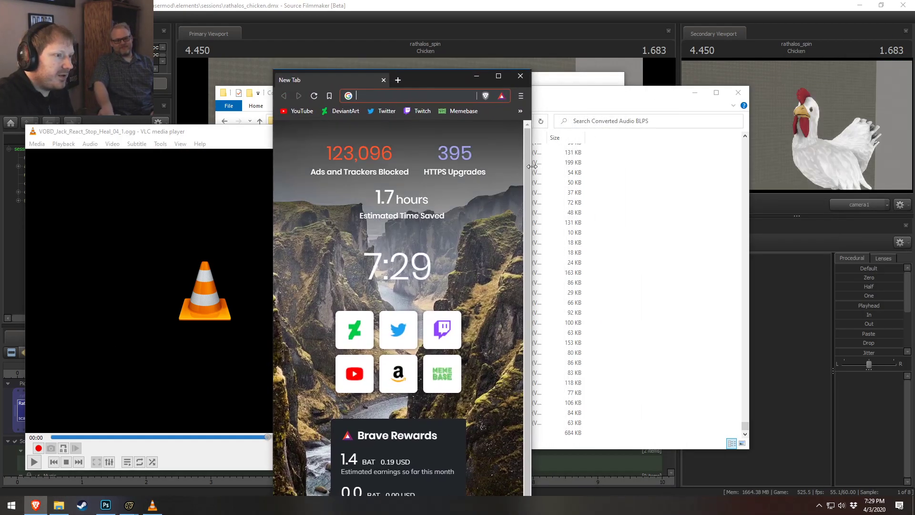
drag(536, 167, 831, 195)
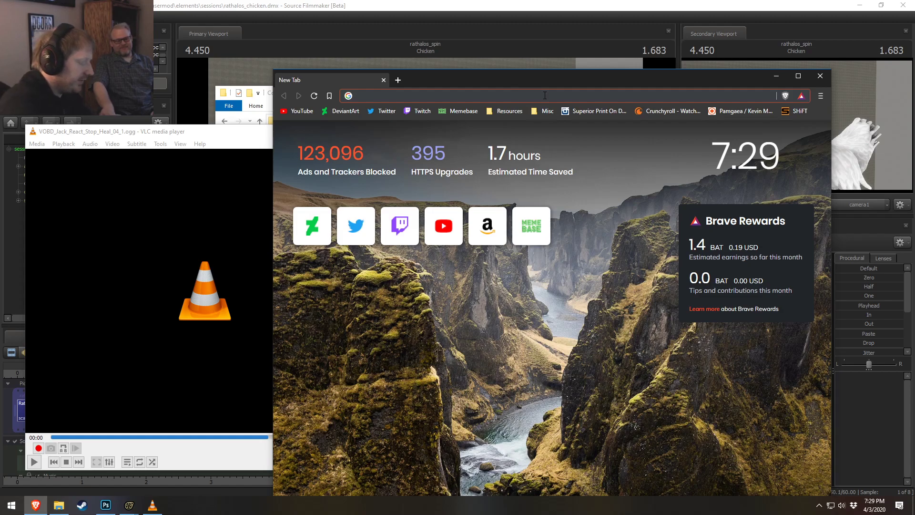
text(donnie darko)
key(Return)
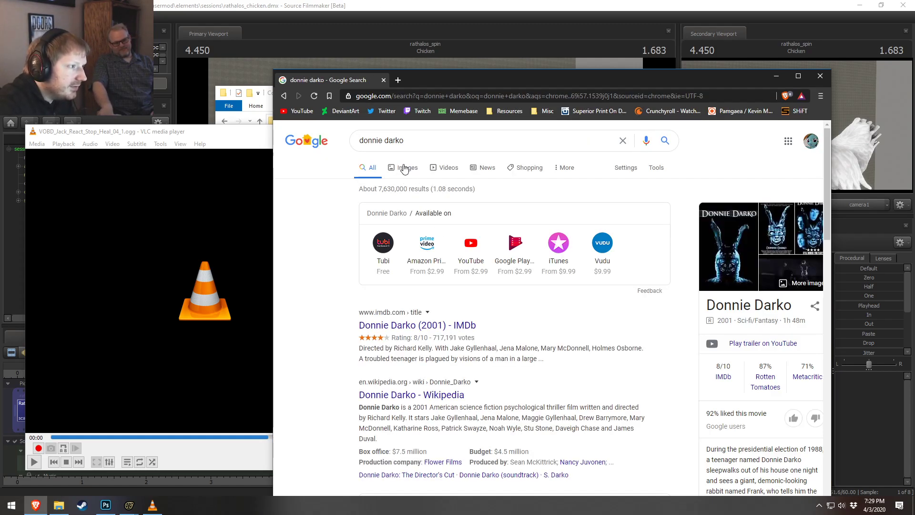
click(405, 169)
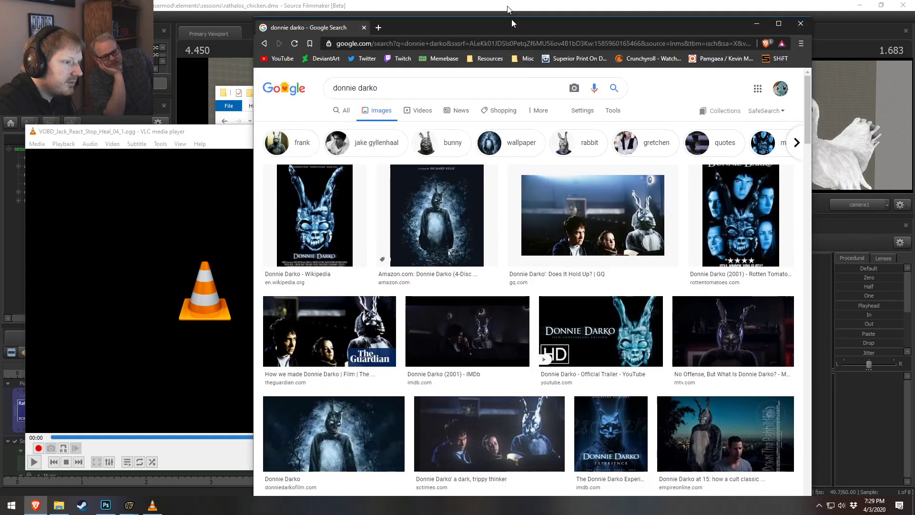
- Maximize the browser, examine the Donnie Darko image results, and return to the general search results
drag(532, 72, 510, 2)
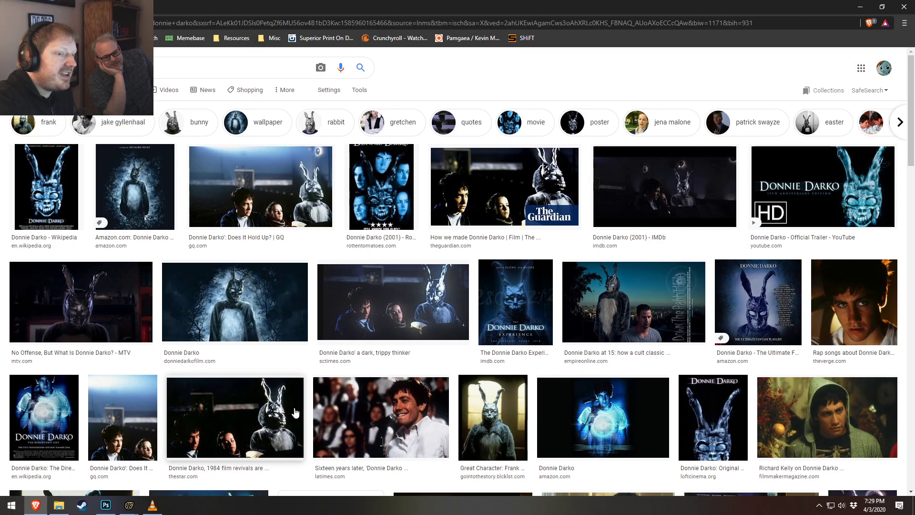
scroll(372, 484, down, 2)
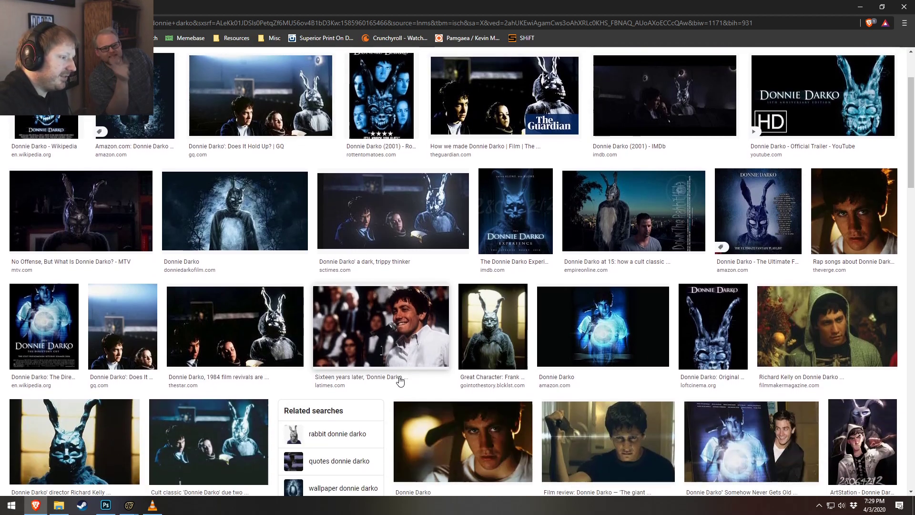
scroll(423, 388, down, 1)
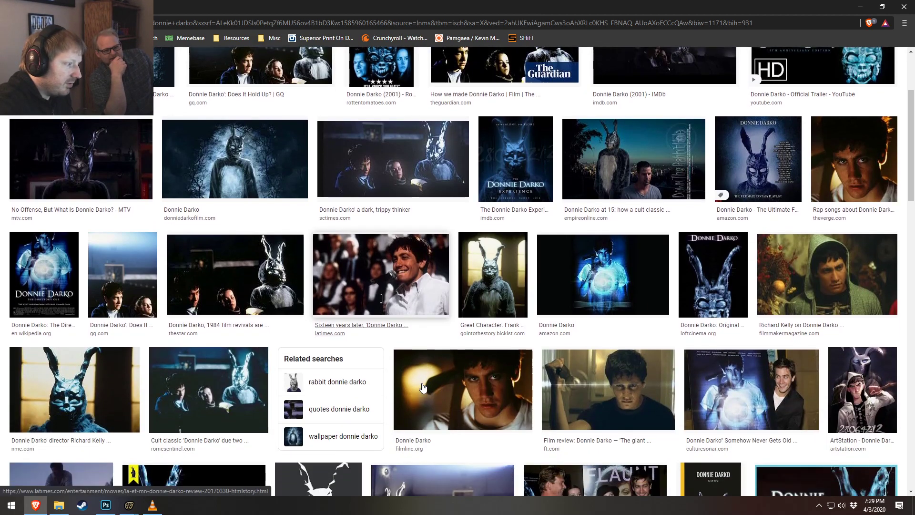
scroll(220, 418, up, 3)
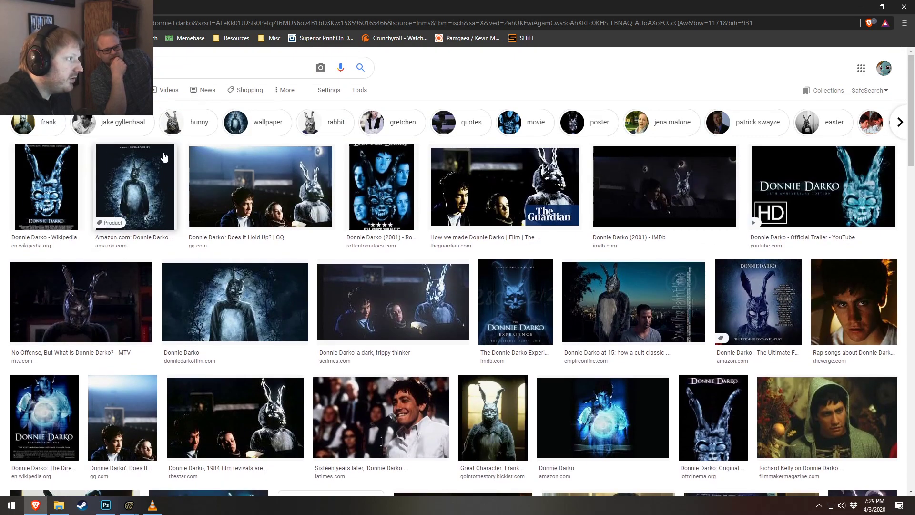
click(93, 90)
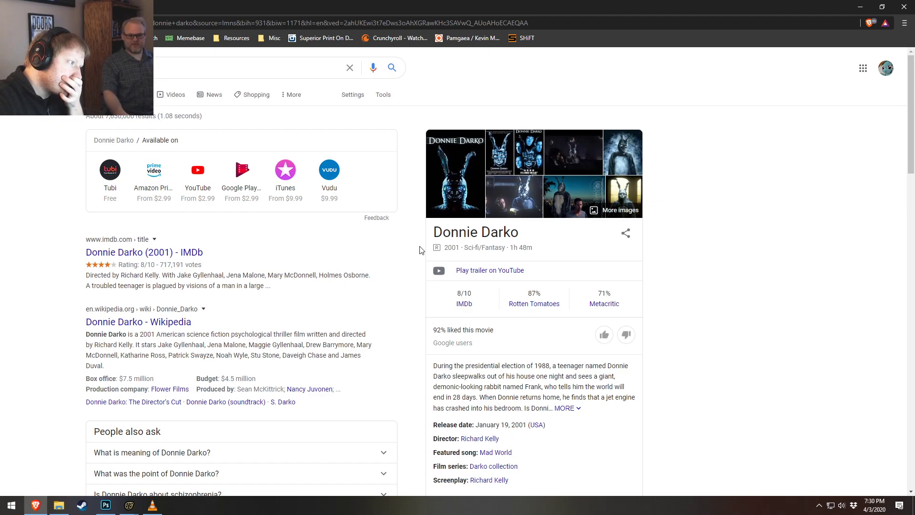
scroll(415, 253, down, 1)
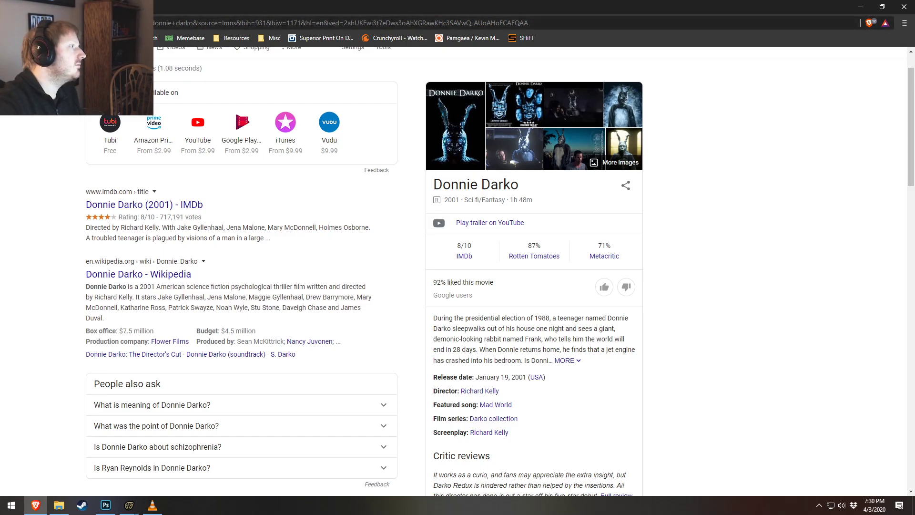
- Switch back to the Converted Audio BLPS folder, reposition the VLC window, and browse to the VOSQ_Cork_Rocketeering clips
key(alt+Tab)
drag(292, 134, 358, 85)
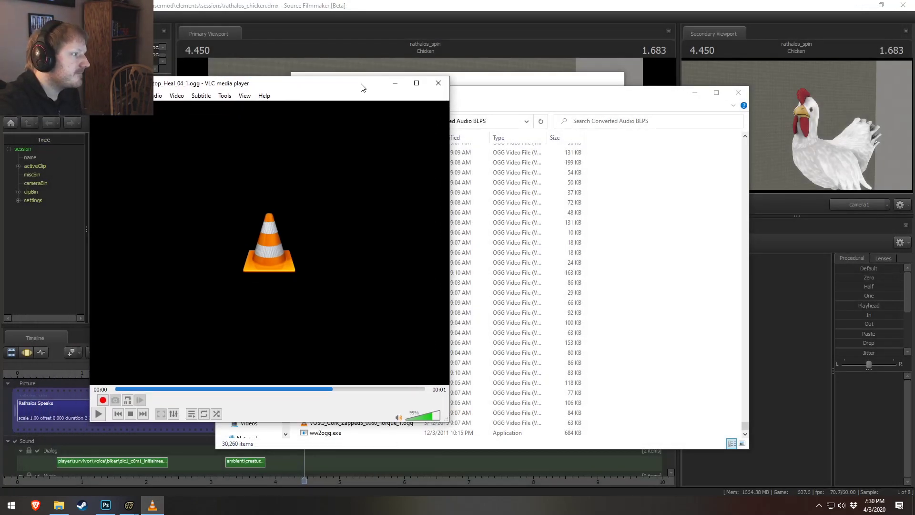
click(564, 223)
scroll(587, 286, up, 12)
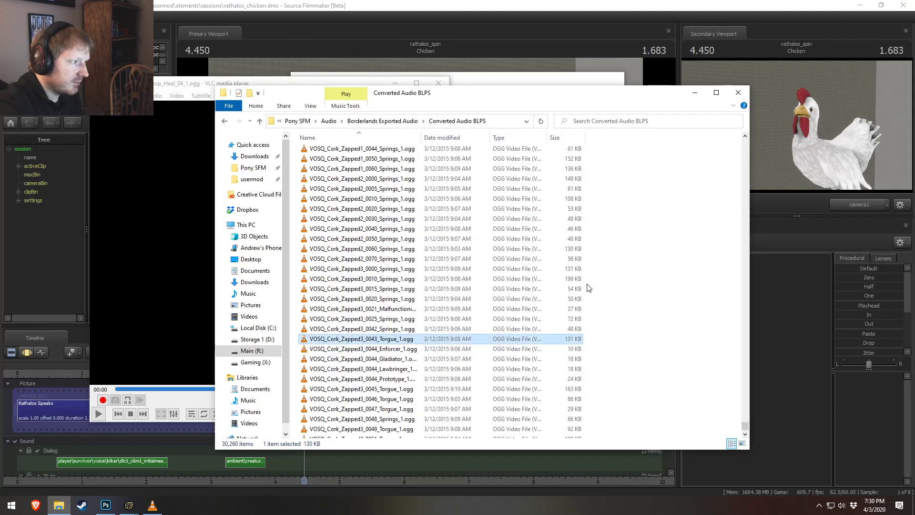
drag(745, 425, 736, 303)
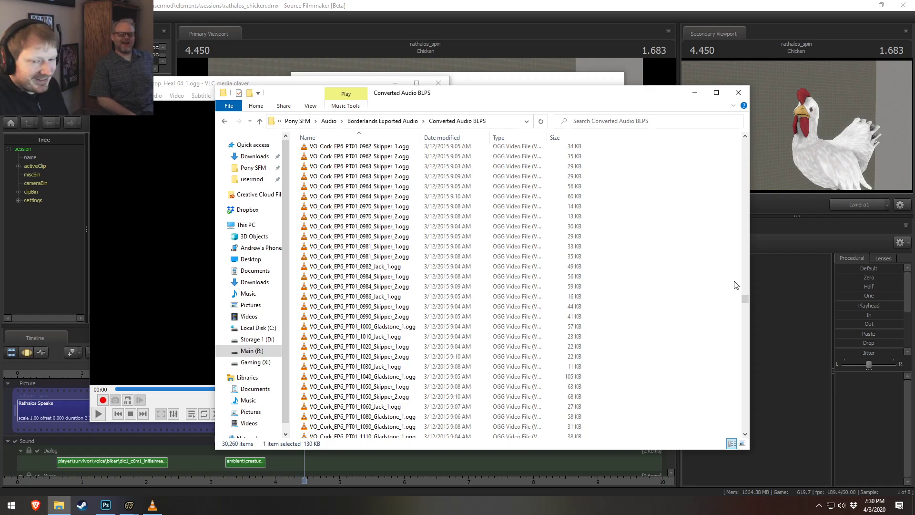
scroll(732, 305, down, 15)
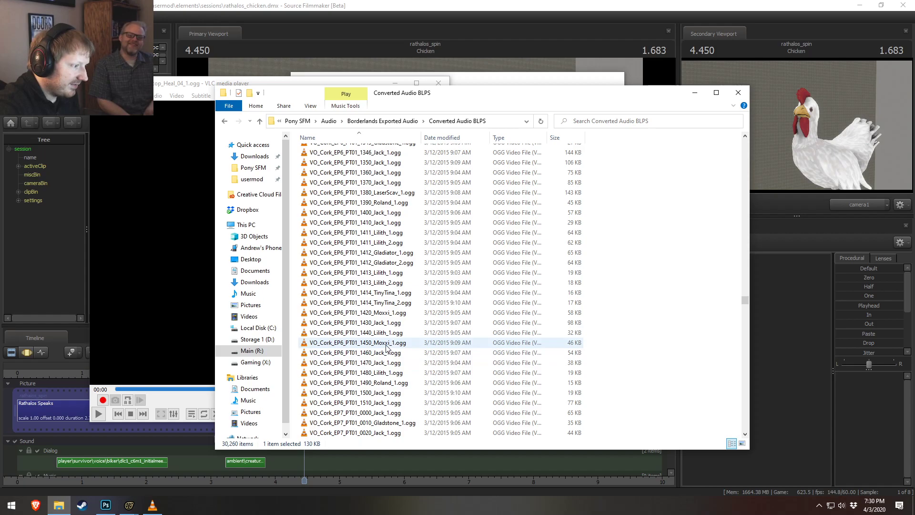
drag(744, 301, 737, 413)
- Audition the VOSQ_Cork_Rocketeering Cosmo clips 0020, 0015, 0010 and 0040
double_click(375, 277)
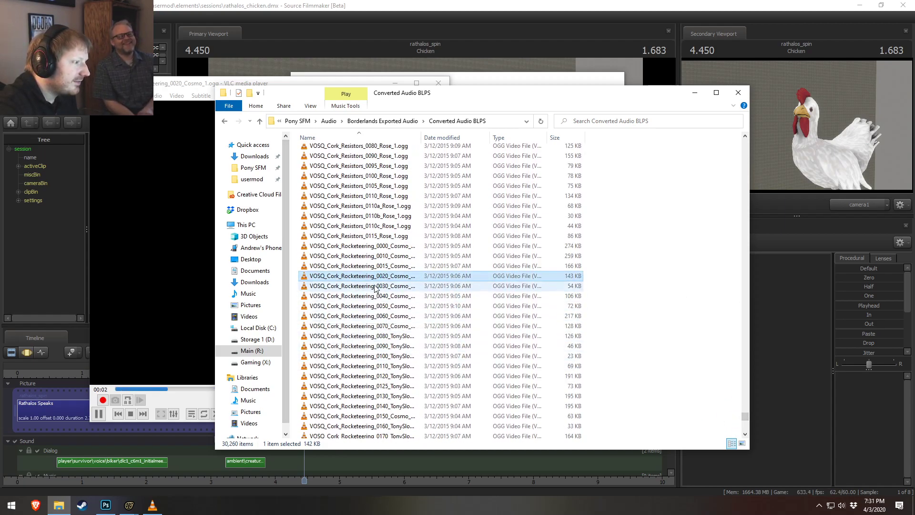
double_click(369, 267)
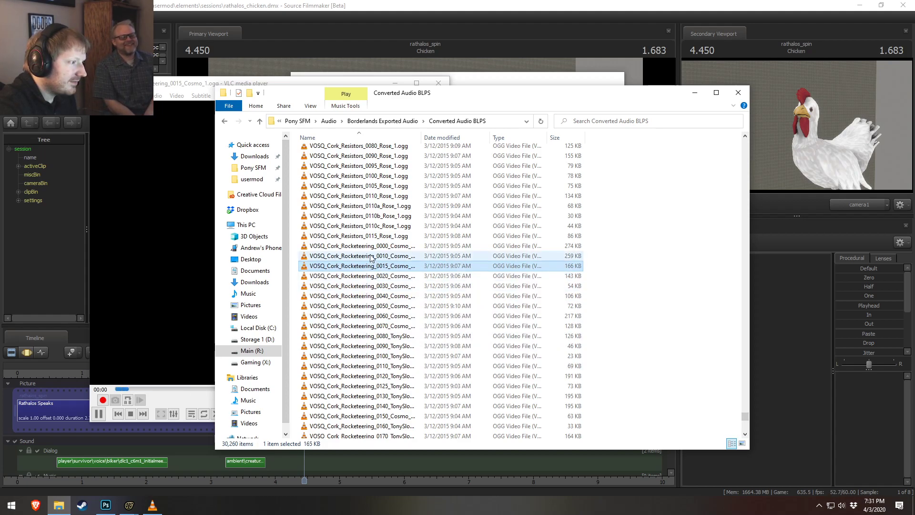
double_click(370, 256)
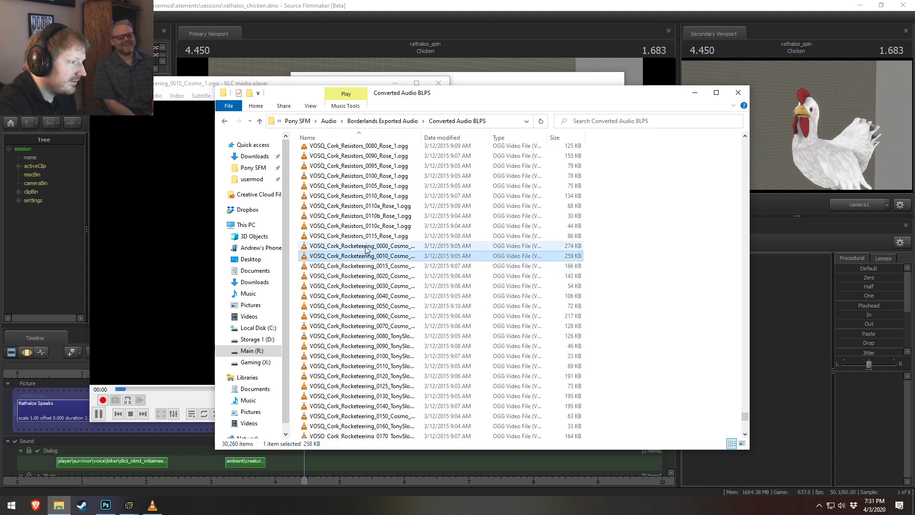
click(367, 297)
double_click(367, 298)
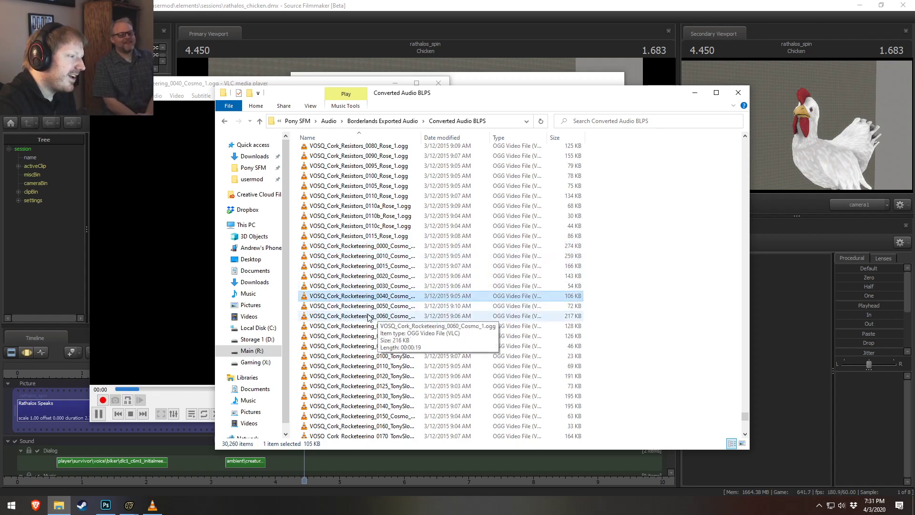
- Fit the Name column to the full file names, audition Rocketeering clips 0080_TonySlows, 0070_Cosmo and 0060_Cosmo, and pause playback
double_click(422, 137)
double_click(381, 336)
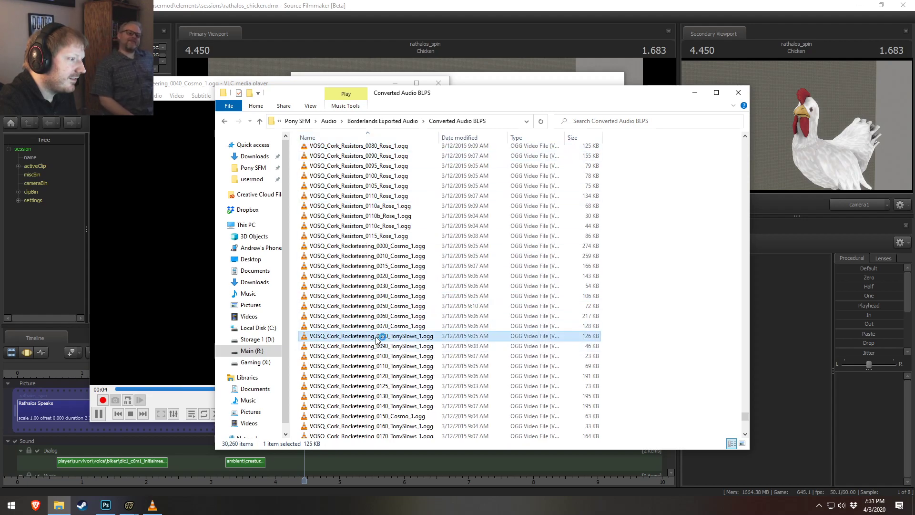
double_click(352, 326)
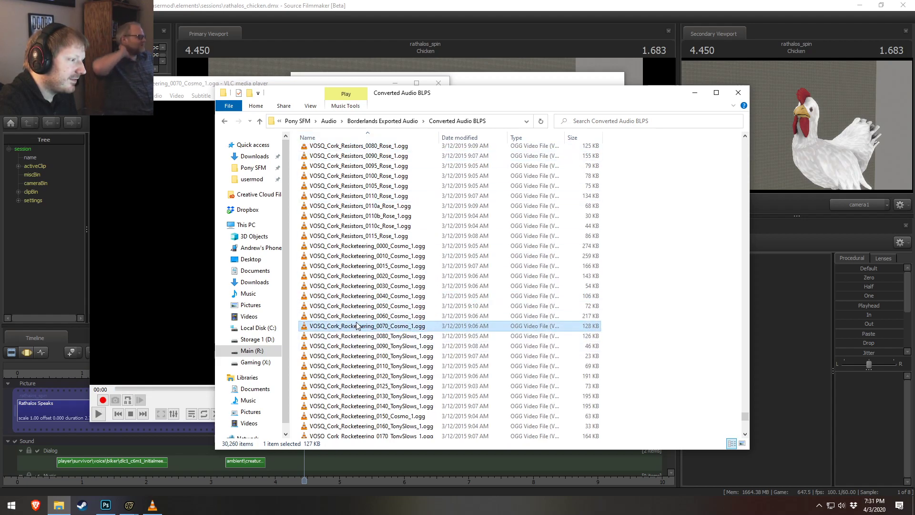
double_click(365, 315)
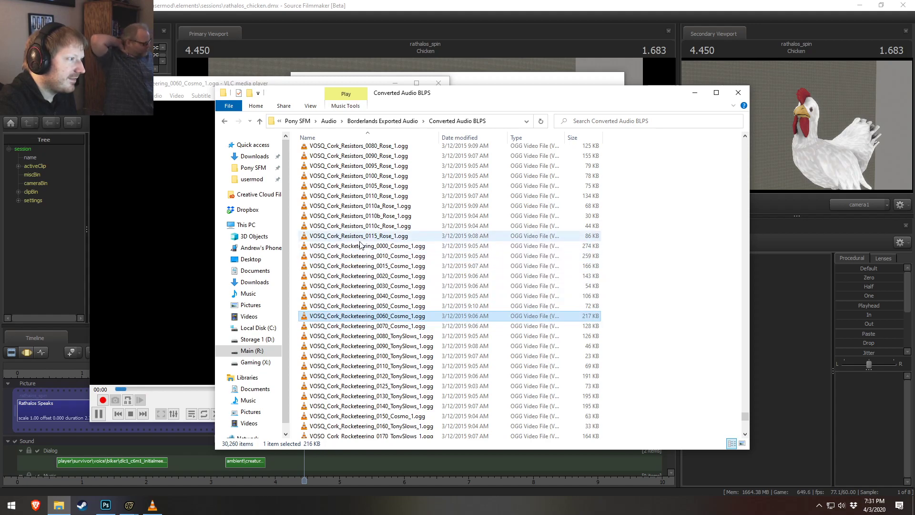
click(182, 87)
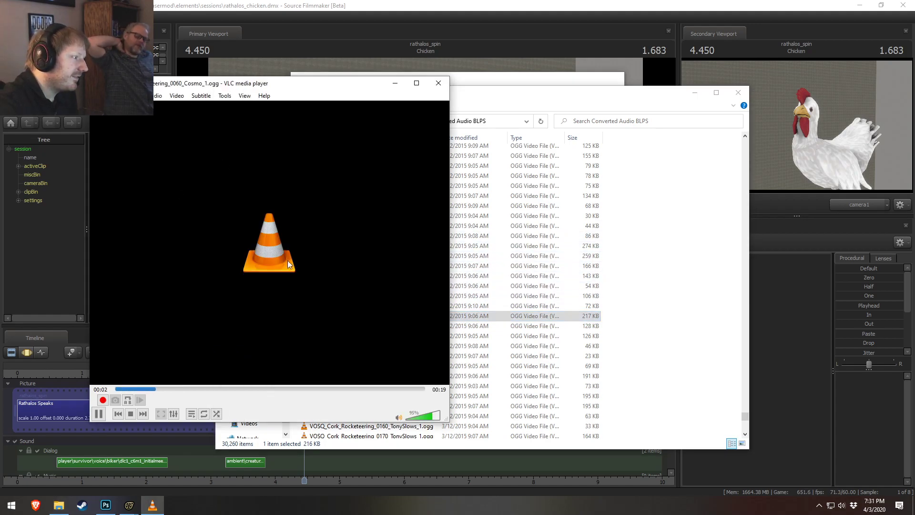
click(99, 414)
click(548, 101)
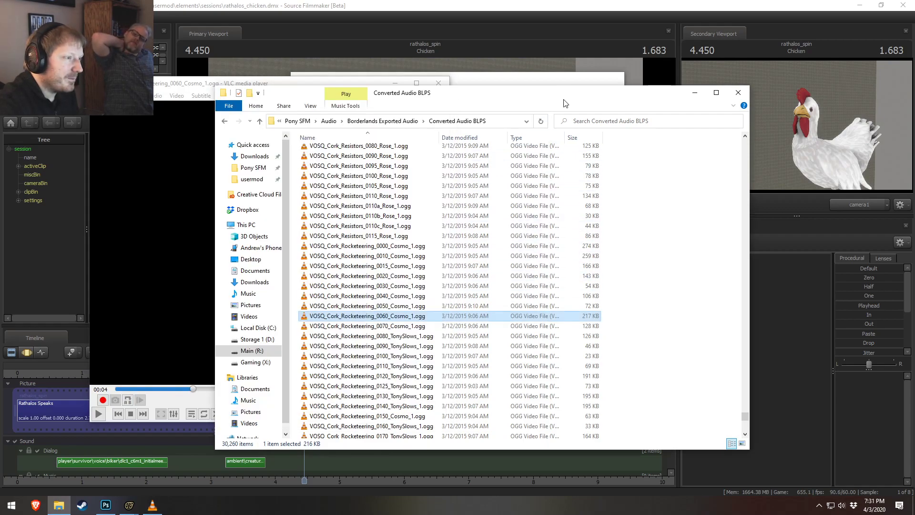
- Switch to Source Filmmaker's sound browser, filter the WAVs by "scream", and audition halloween_scream6, halloween_scream5 and halloween_scream8
click(547, 4)
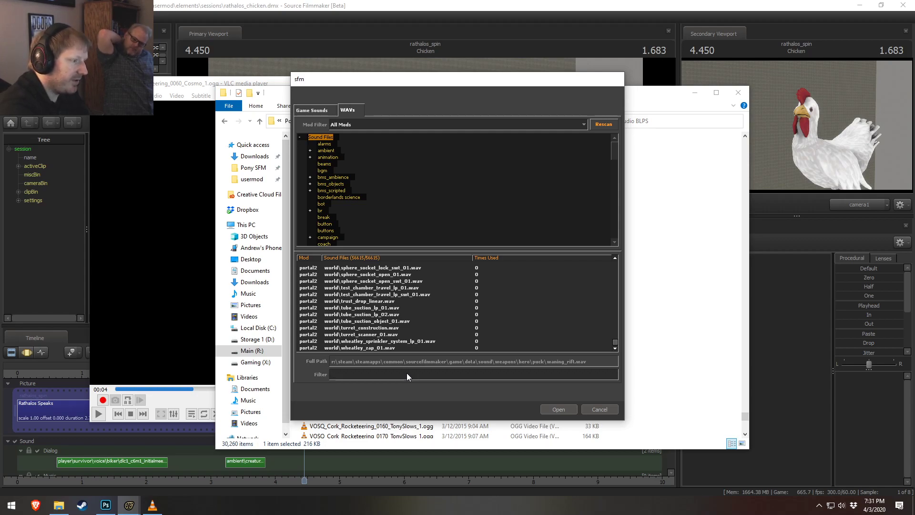
text(scream)
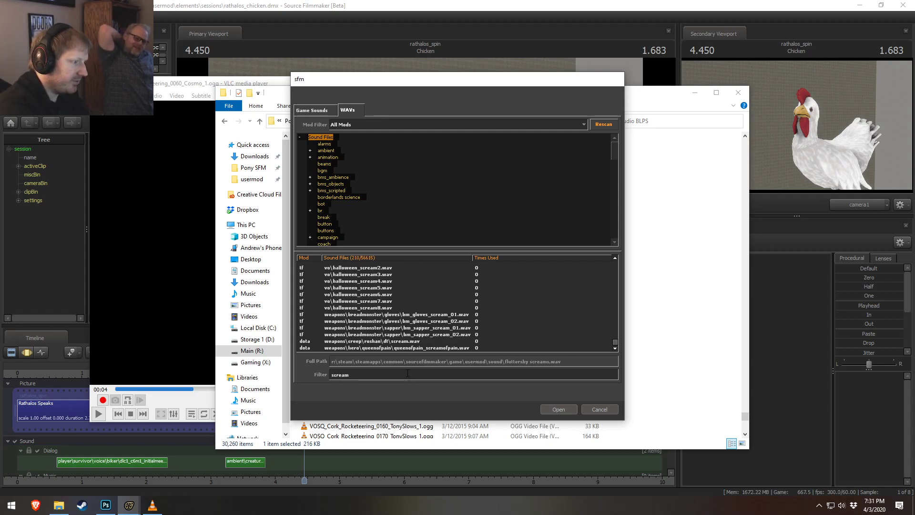
click(364, 295)
click(373, 287)
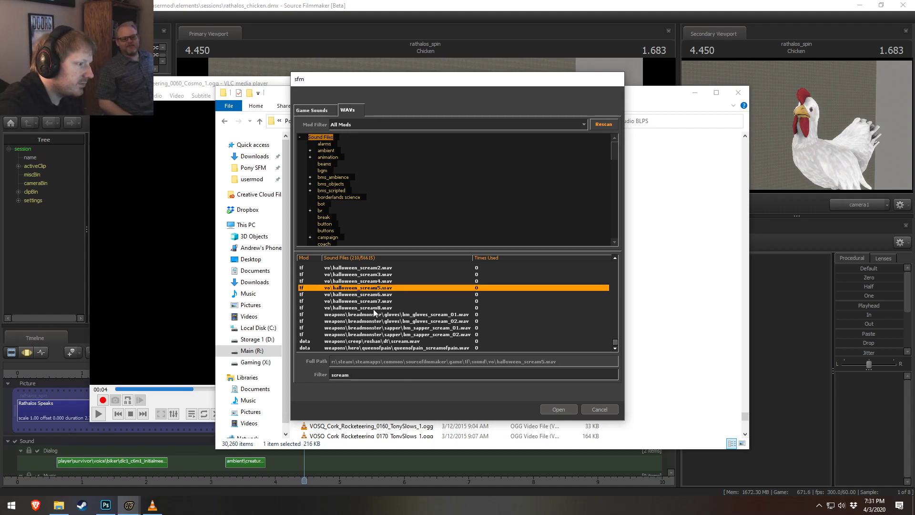
click(375, 308)
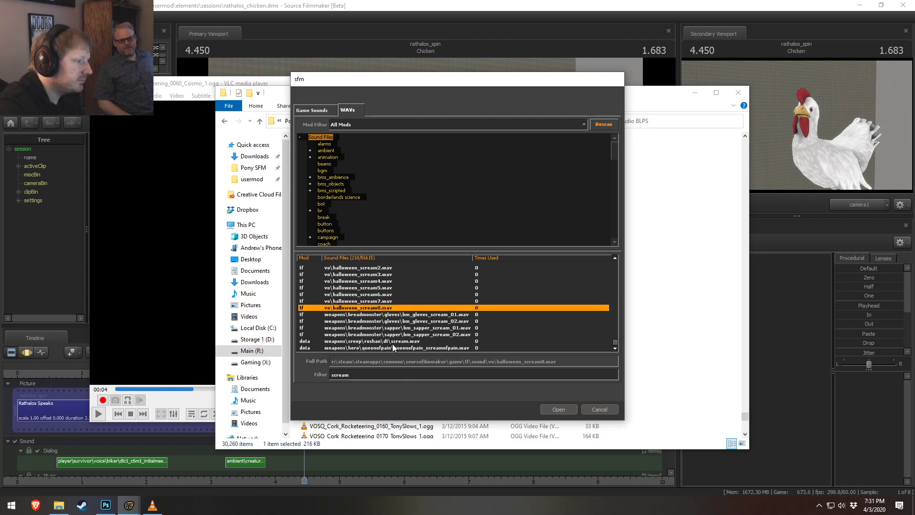
- Find the ambient\halloween male_scream sounds in the filtered list and audition male_scream_09 through male_scream_11
scroll(395, 340, up, 20)
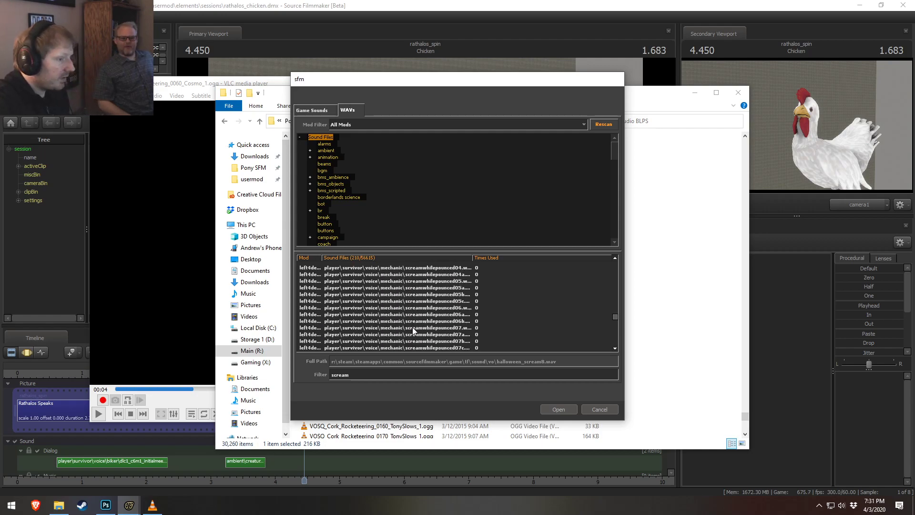
scroll(415, 324, up, 10)
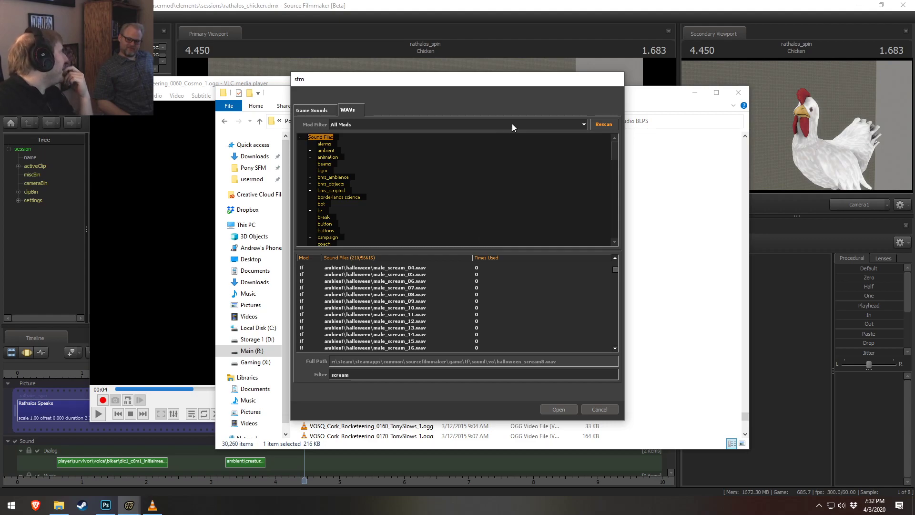
click(395, 302)
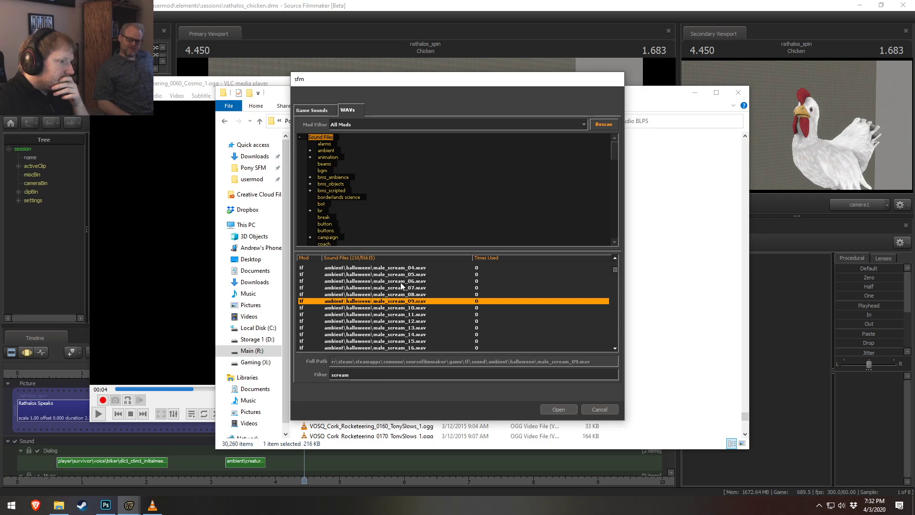
key(Down)
key(Down)
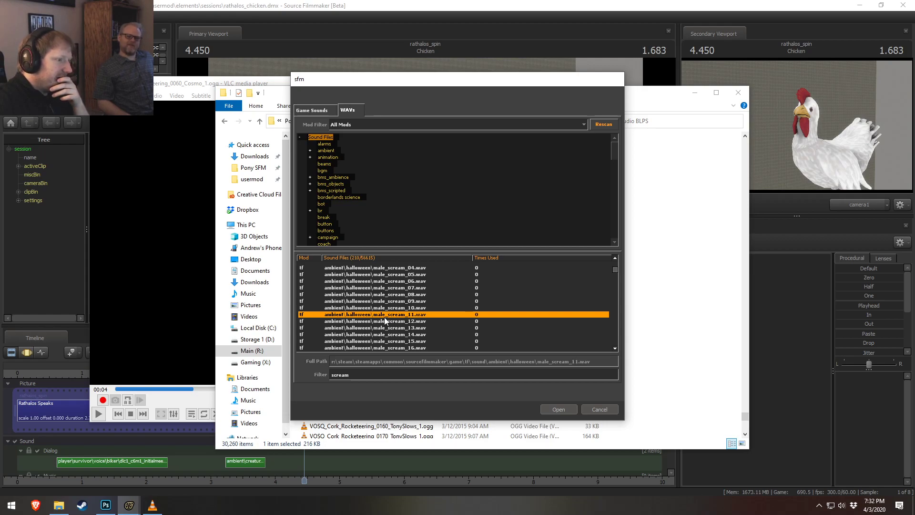
- Audition male_scream_05, ambient\fallscream and town_child_scream1 near the start of the filtered scream list
click(402, 275)
scroll(412, 310, up, 5)
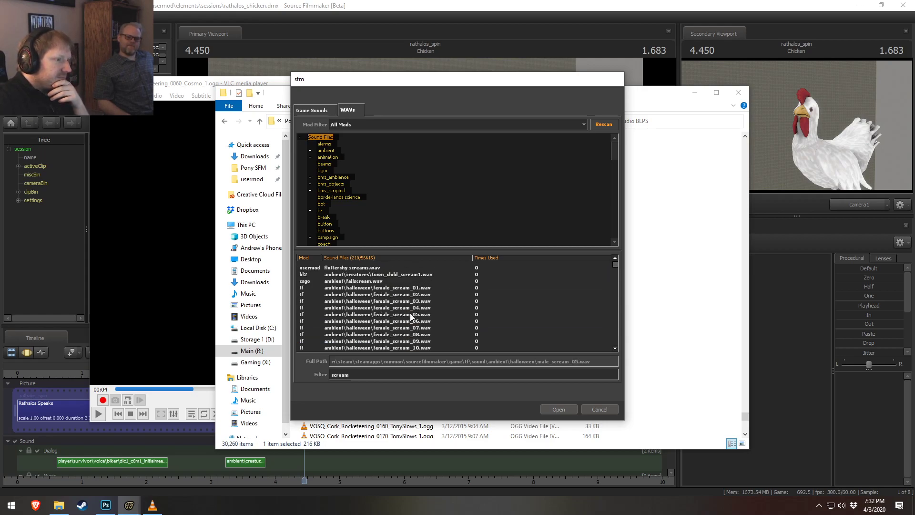
click(371, 282)
click(363, 276)
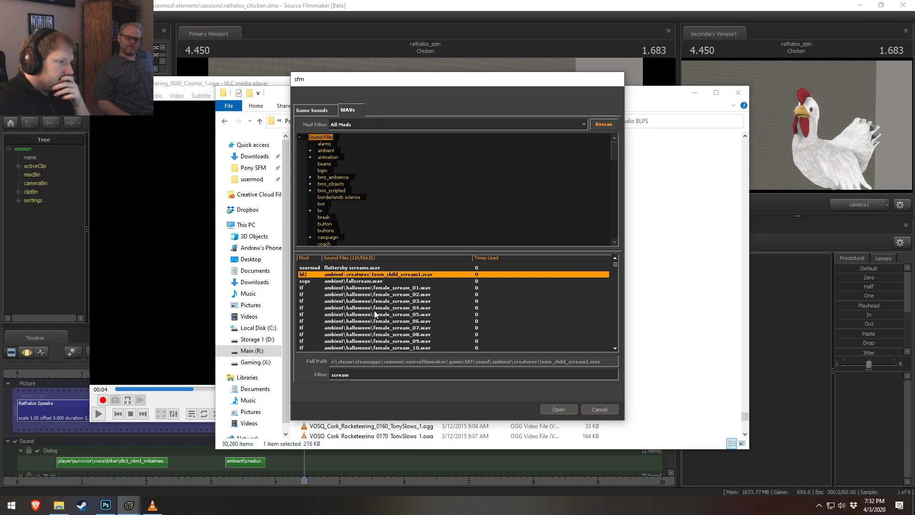
- Audition scream sounds further down the list, including npc\fast_zombie car_scream1 and fz_scream1
scroll(375, 313, down, 8)
click(388, 301)
click(385, 321)
scroll(382, 338, down, 3)
click(387, 295)
click(386, 315)
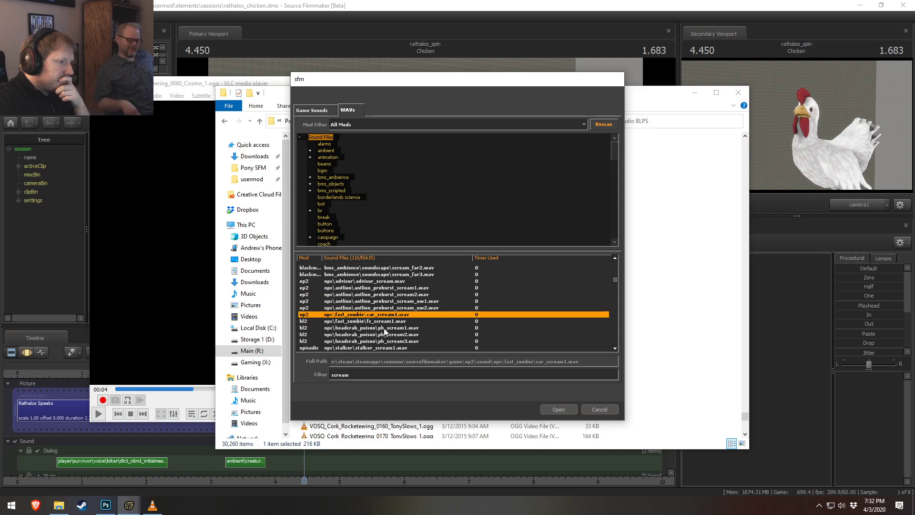
click(387, 320)
- Audition the headcrab_poison ph_scream2, stalker_scream2 and ballbot_crushed_scream_01 sounds
scroll(388, 338, down, 1)
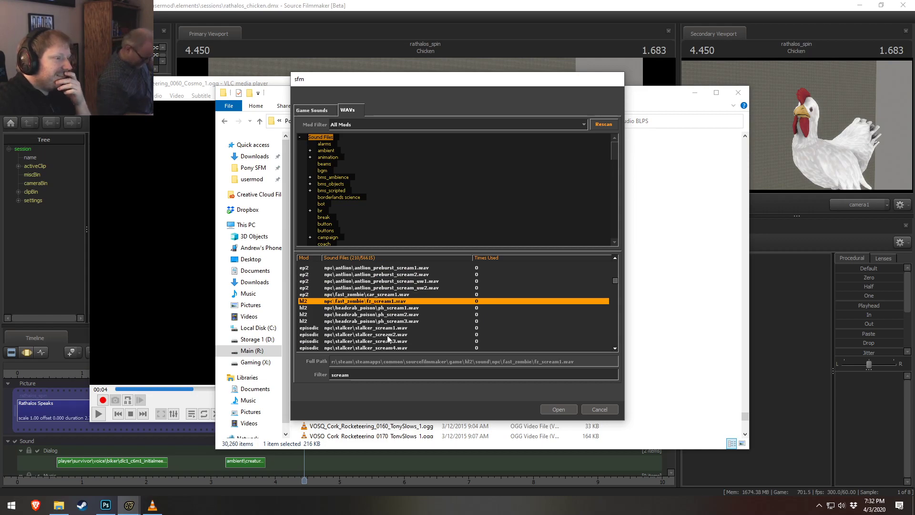
click(399, 314)
scroll(380, 322, down, 1)
click(379, 316)
click(383, 335)
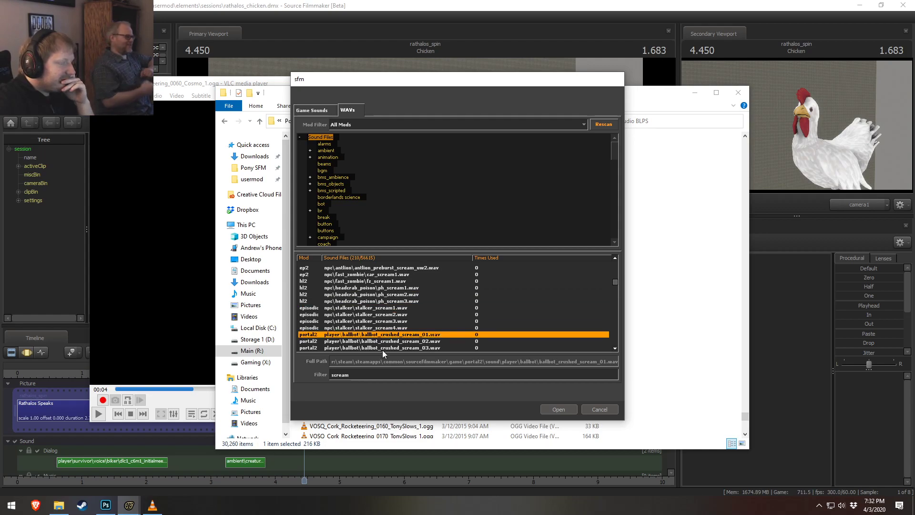
scroll(383, 351, down, 2)
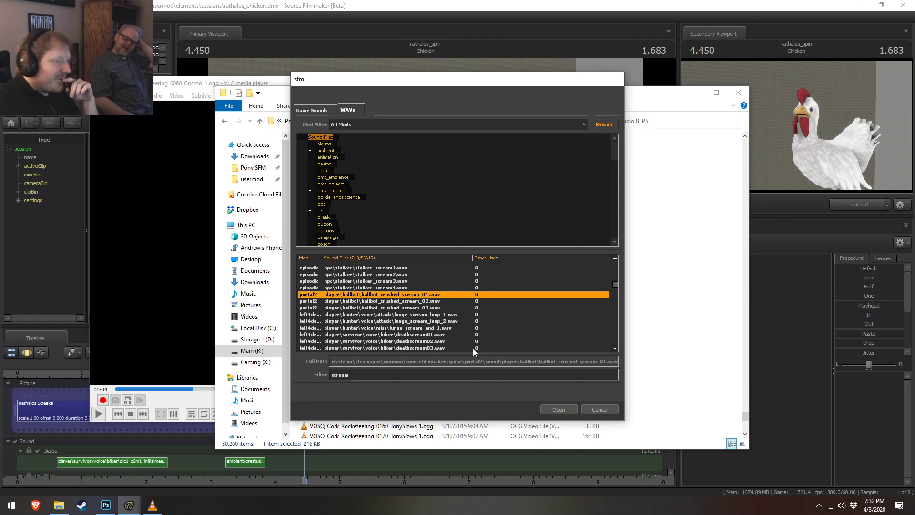
- Audition ballbot_crushed_scream_02, the hunter lunge_scream_loop_1 and lunge_scream_end_1, and the biker deathscream02 and screamwhilepounced01 sounds
click(417, 301)
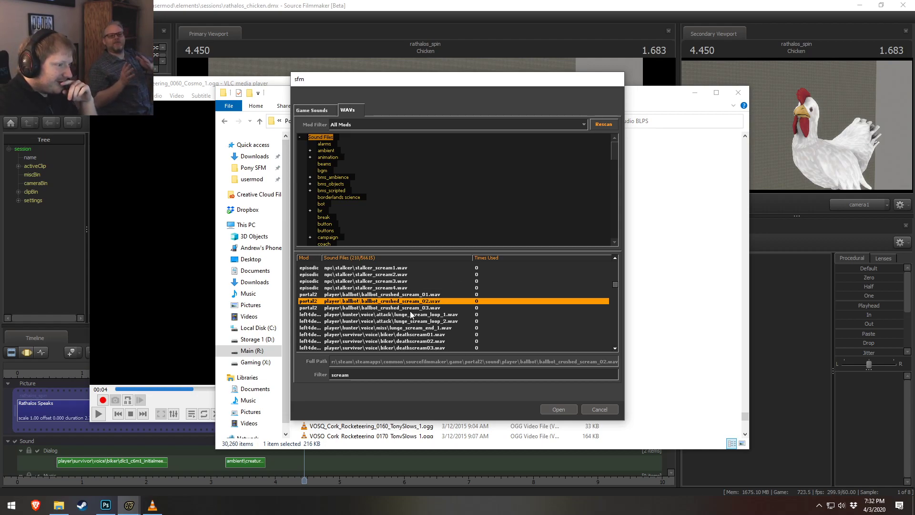
click(410, 314)
click(404, 328)
click(402, 341)
scroll(402, 339, down, 6)
click(400, 281)
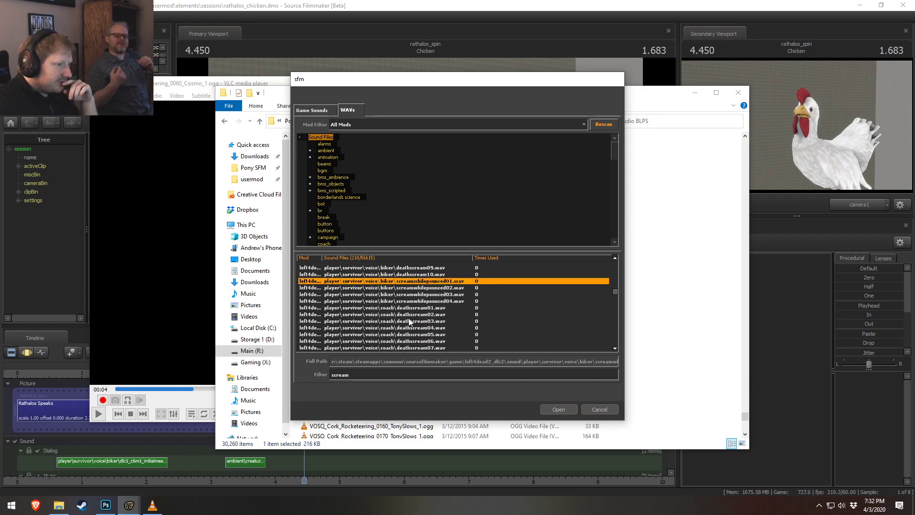
- Find the vo\episode_1\citadel sounds and audition al_stalk_pleasestopscreaming01 and al_stalk_pleasestopscreaming04
scroll(409, 320, down, 5)
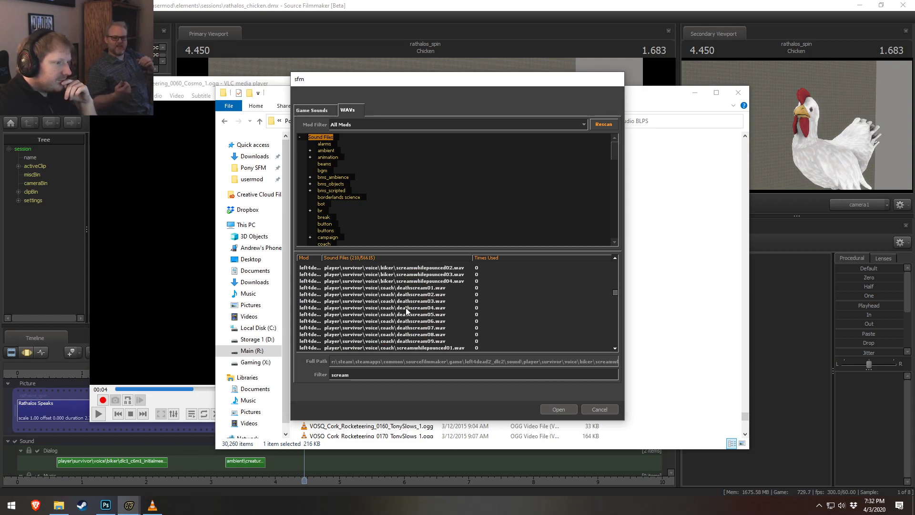
scroll(406, 311, down, 20)
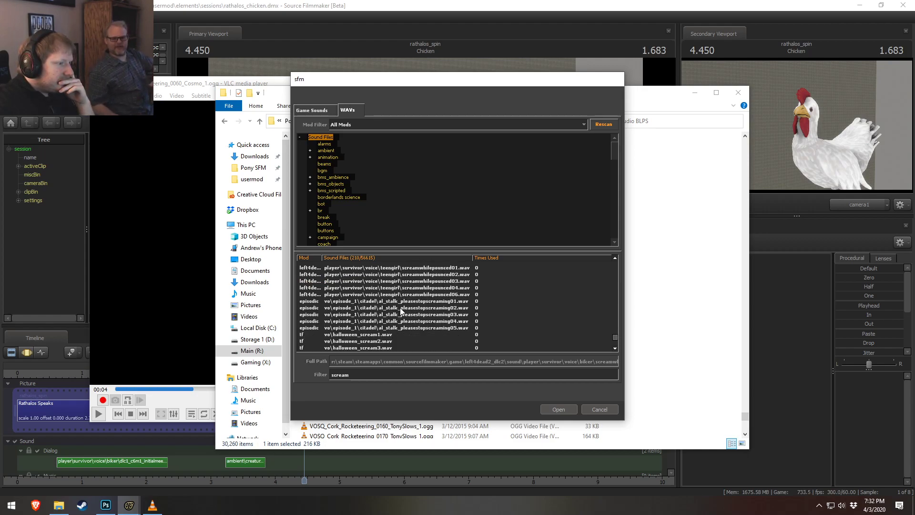
click(414, 302)
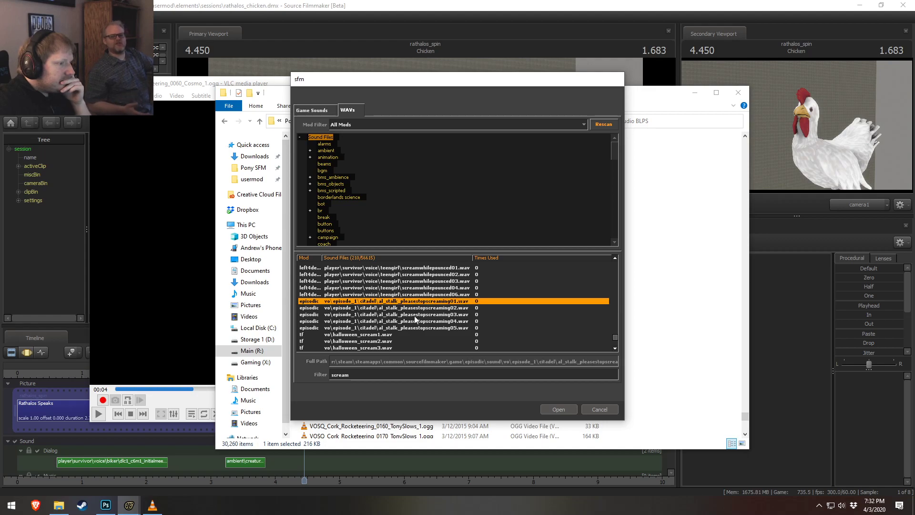
click(413, 321)
- Audition vo\halloween_scream2 and halloween_scream5 through halloween_scream8
scroll(367, 348, down, 3)
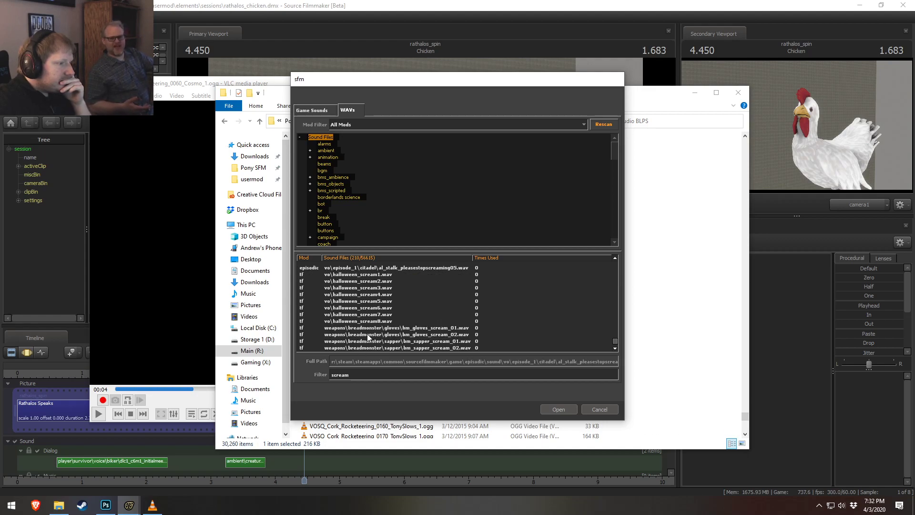
click(374, 281)
click(374, 301)
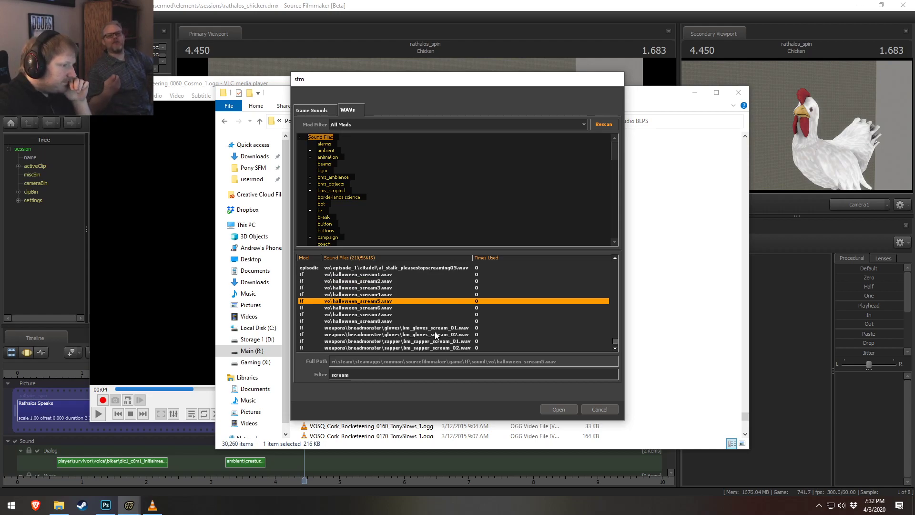
click(383, 308)
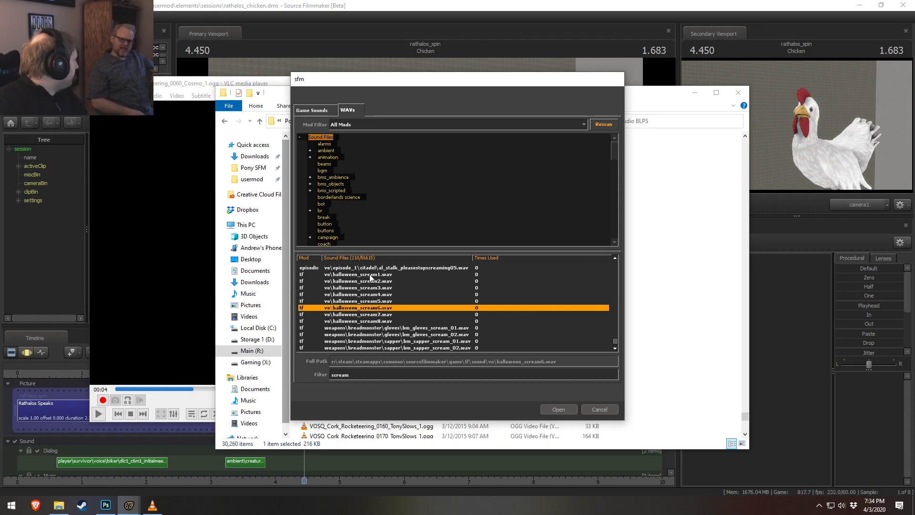
click(393, 314)
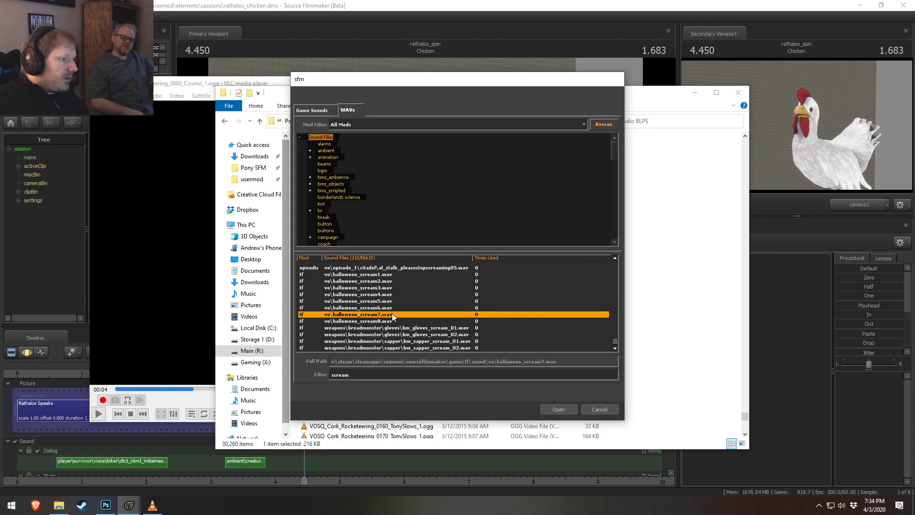
click(387, 321)
- Audition the breadmonster bm_gloves and bm_sapper screams, the roshan scream and queenofpain_screamofpain at the list's end
scroll(387, 322, down, 1)
click(390, 314)
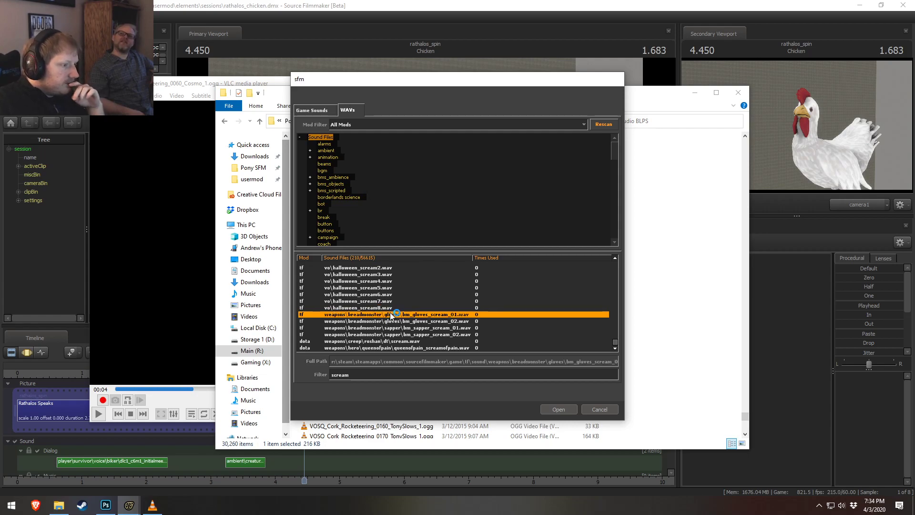
click(401, 328)
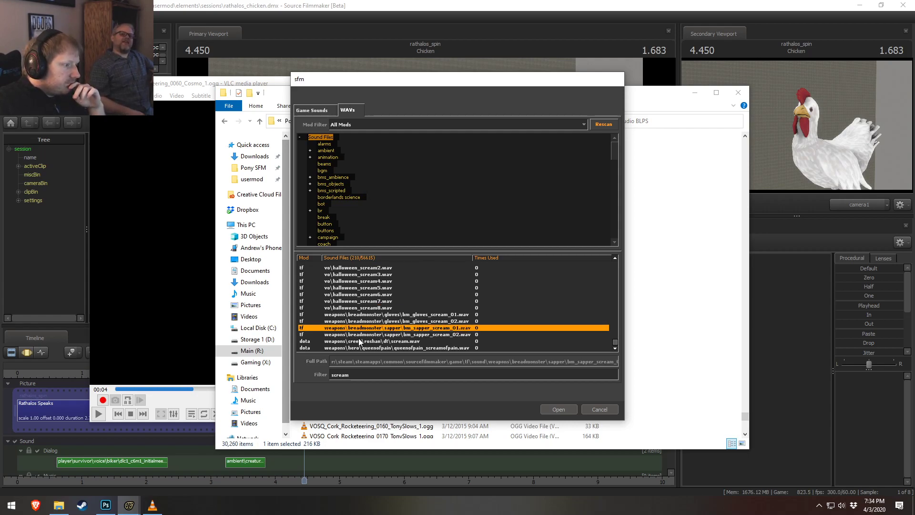
key(Down)
key(Down)
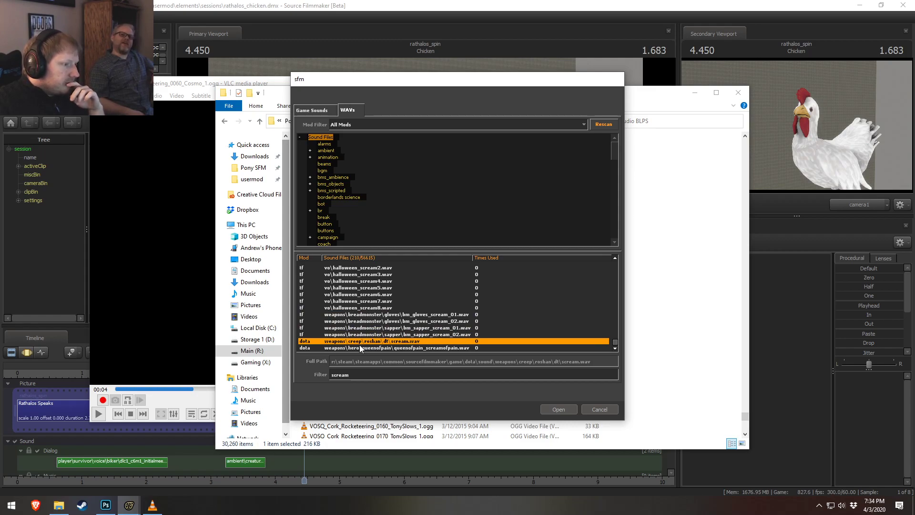
key(Down)
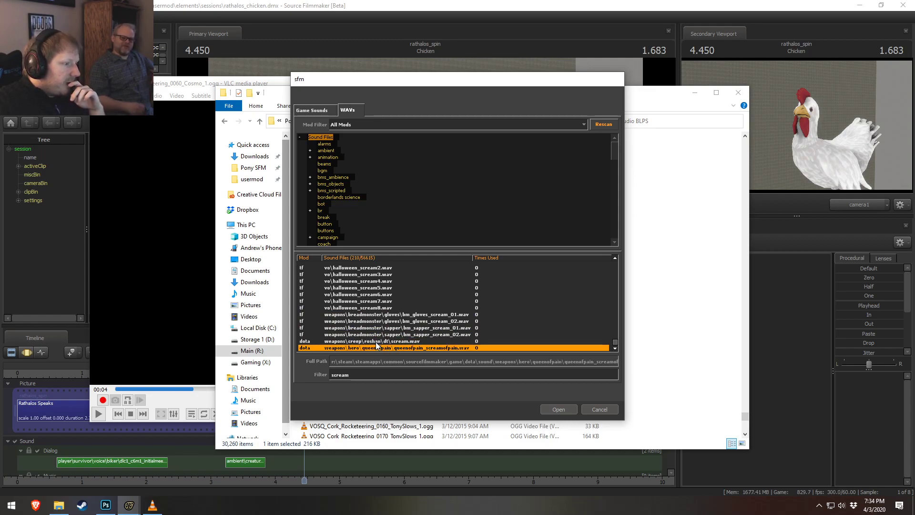
- Insert weapons\creep\roshan\dt\scream.wav into the Dialog track at the playhead and play it back with the Chicken shot
click(383, 341)
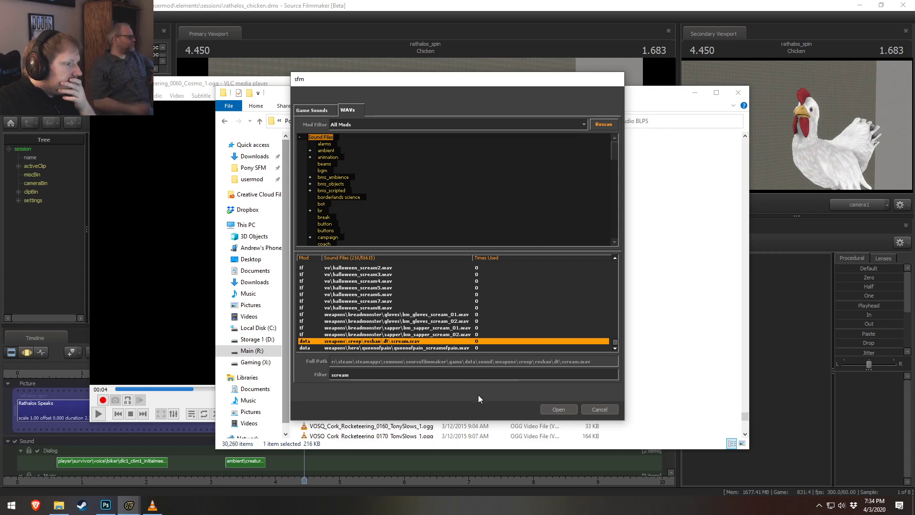
click(562, 408)
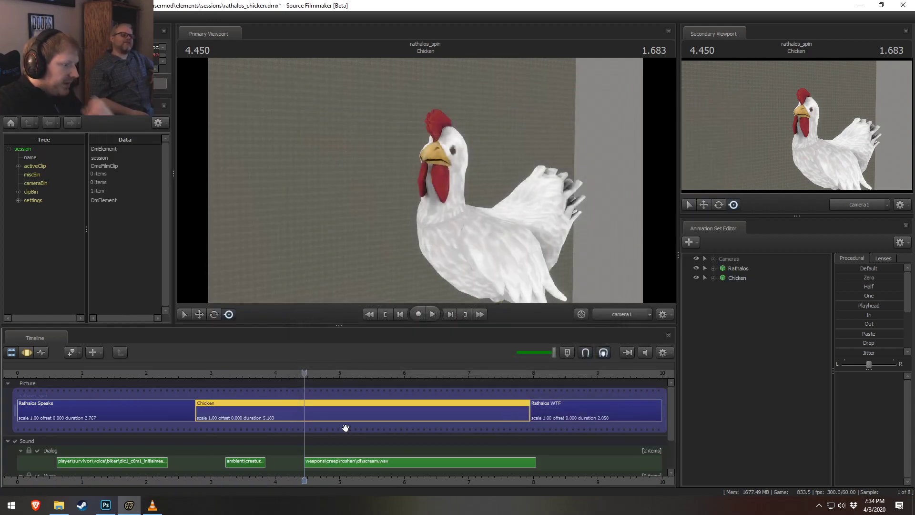
click(289, 374)
key(space)
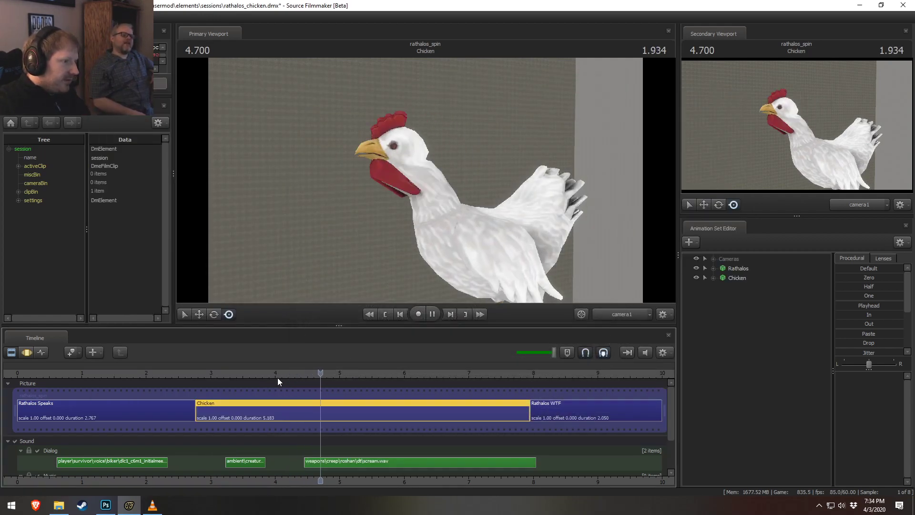
key(space)
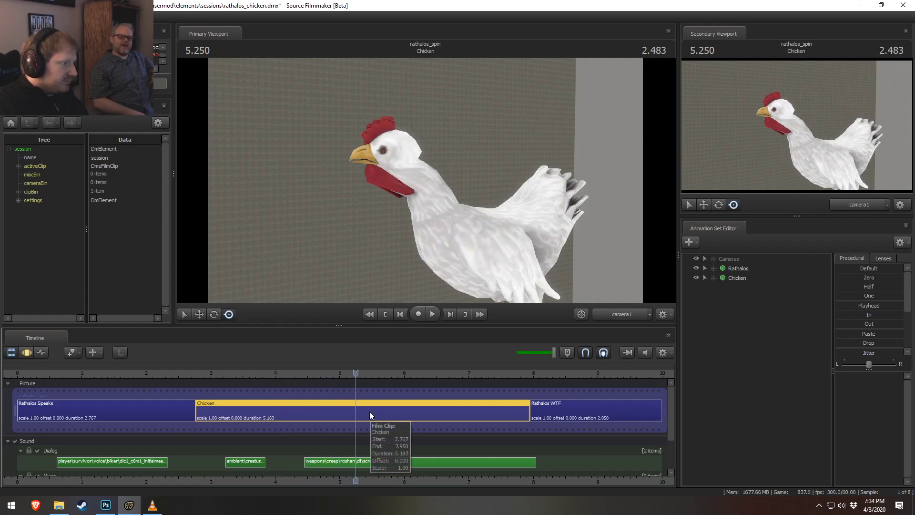
- Save the session and unload the current map
right_click(453, 246)
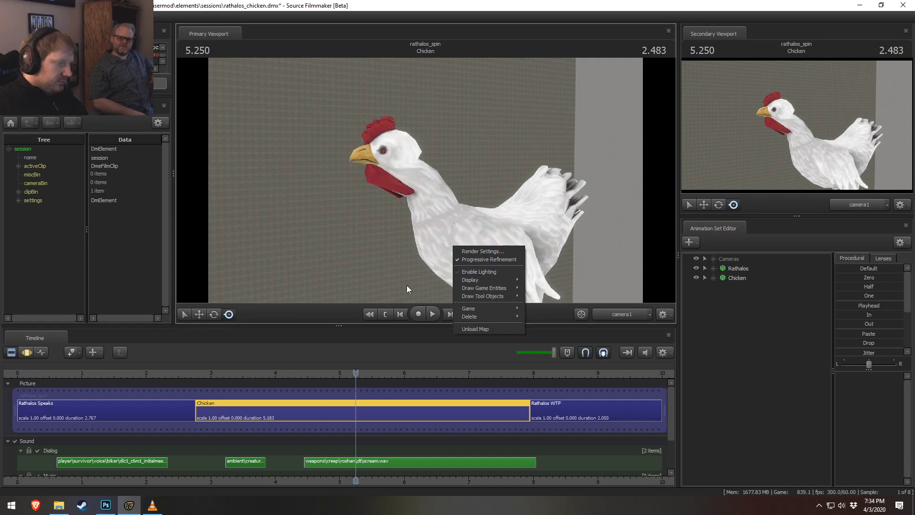
click(374, 241)
right_click(387, 232)
click(374, 223)
key(ctrl+s)
right_click(375, 222)
click(422, 305)
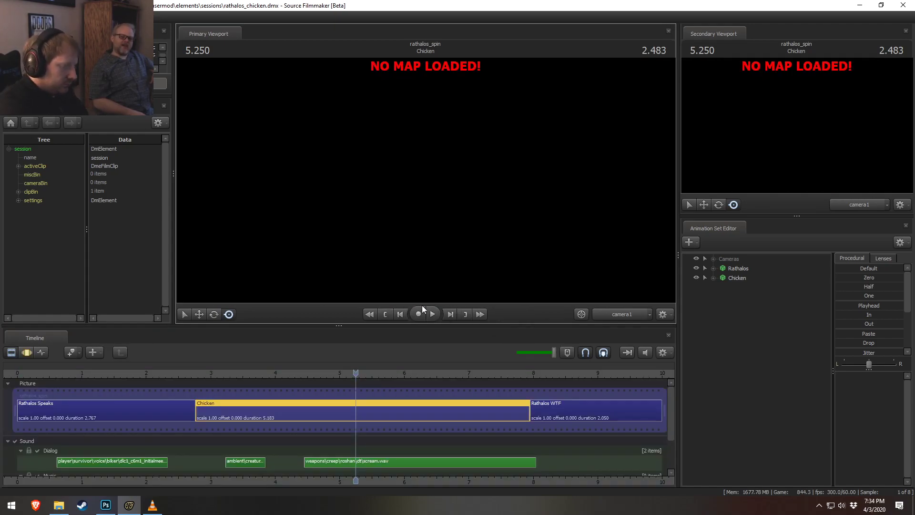
- Filter the BSP files by "forest" and load the map forest_dim_daytime.bsp
right_click(473, 271)
click(521, 351)
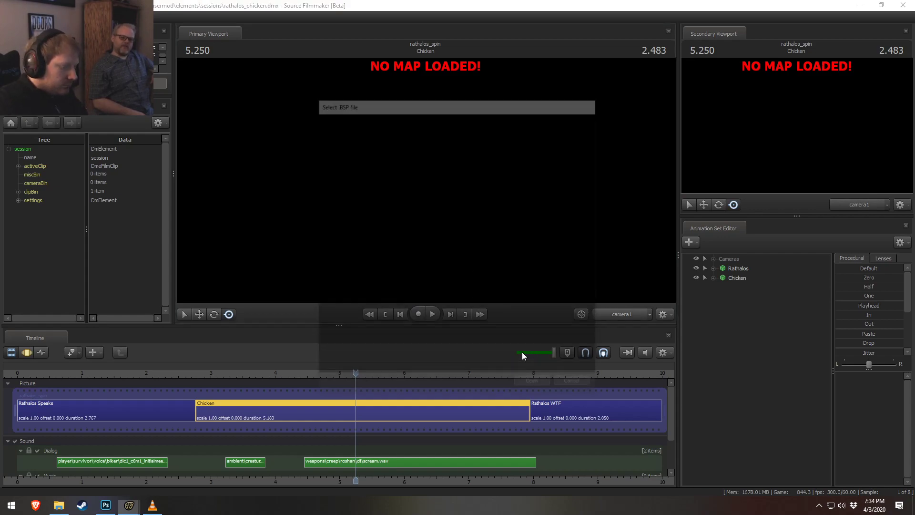
text(forest)
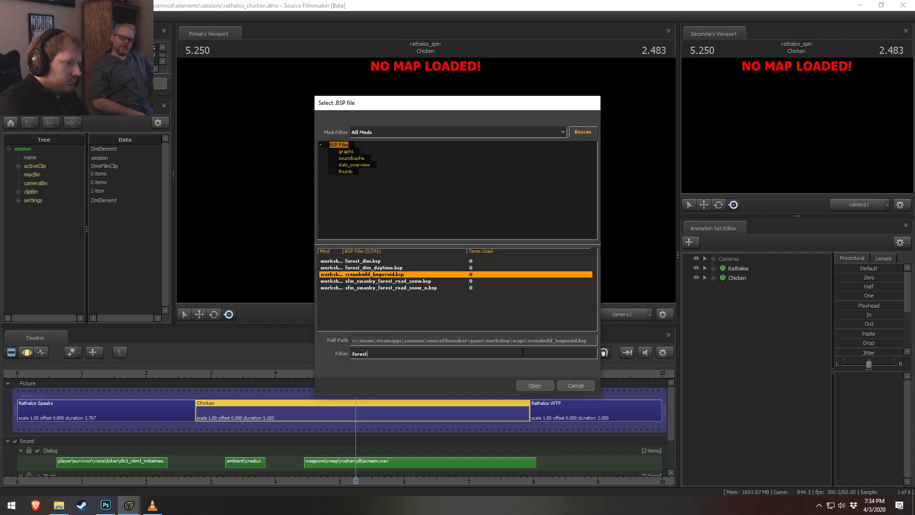
click(384, 267)
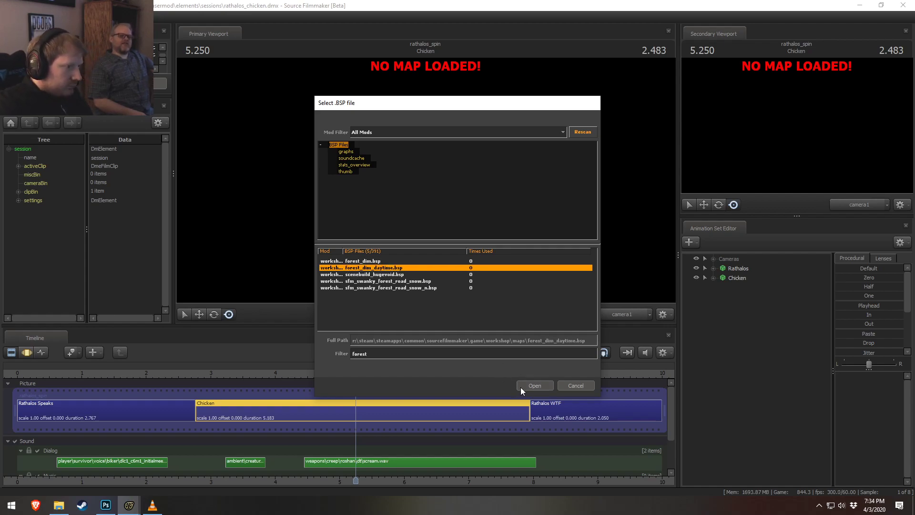
click(535, 385)
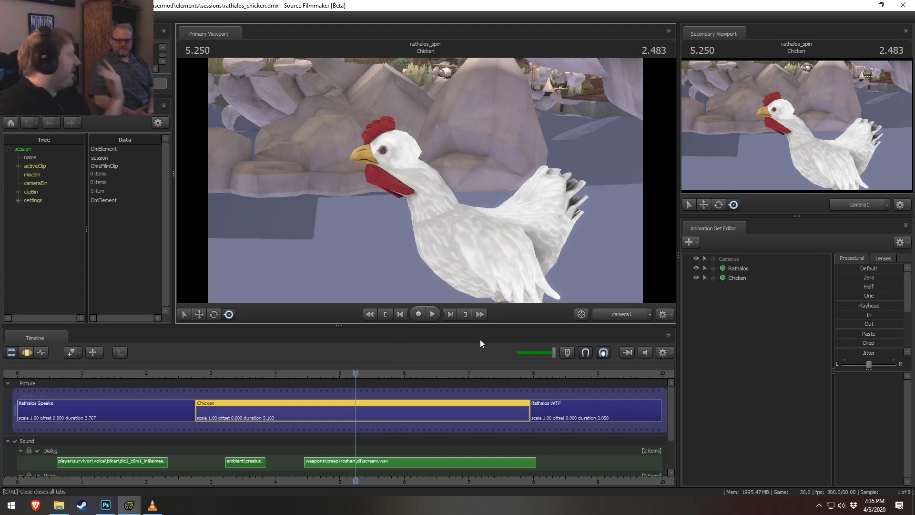
- View the scene through the Work Camera and select the Cameras, Rathalos and Chicken animation sets together
click(625, 313)
drag(422, 185, 445, 229)
key(s)
key(w)
drag(737, 258, 738, 277)
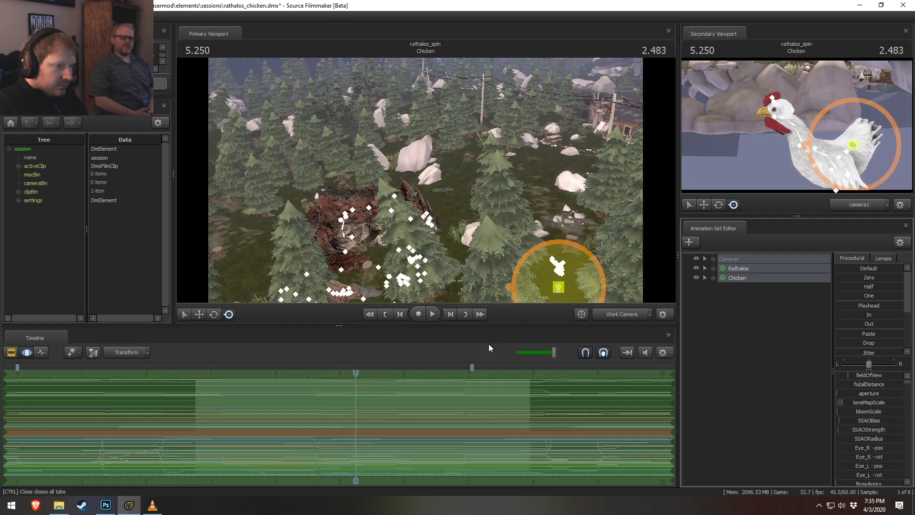
- Move the selected cameras, Rathalos and Chicken together down to the grassy forest clearing by the tree stump
drag(537, 281, 469, 238)
key(w)
drag(476, 205, 476, 201)
key(s)
- Rotate the combined cameras, Rathalos and Chicken selection horizontally to reorient the shot within the clearing
key(e)
right_click(479, 193)
click(506, 198)
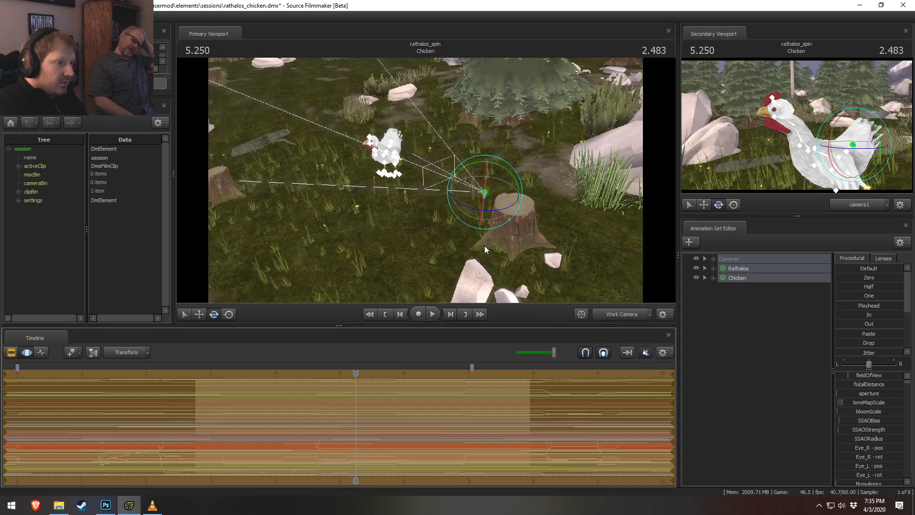
drag(495, 209, 506, 215)
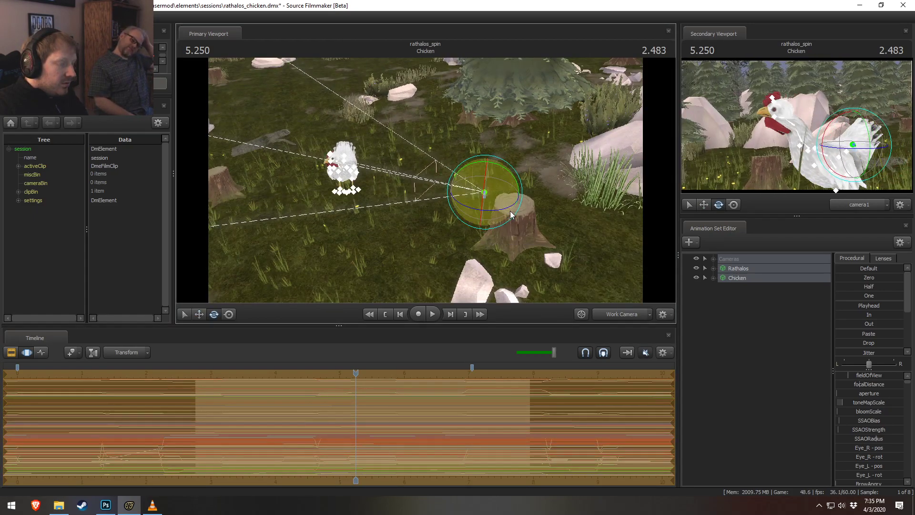
- Move the combined selection across the clearing and adjust its height to stand the chicken on the grass facing the cabin area
key(w)
drag(449, 195, 407, 170)
drag(350, 202, 322, 188)
drag(458, 186, 469, 203)
drag(619, 224, 624, 230)
drag(565, 209, 558, 98)
drag(437, 210, 441, 195)
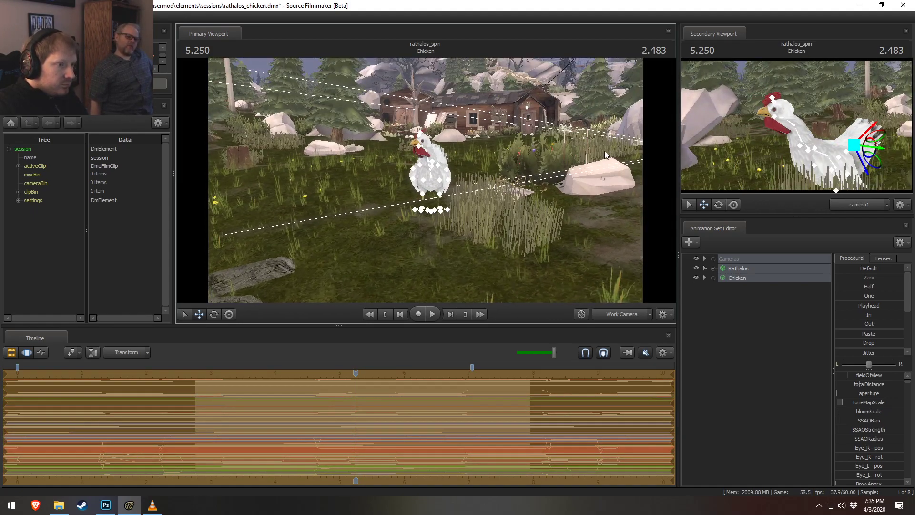
drag(607, 152, 625, 149)
drag(625, 115, 625, 97)
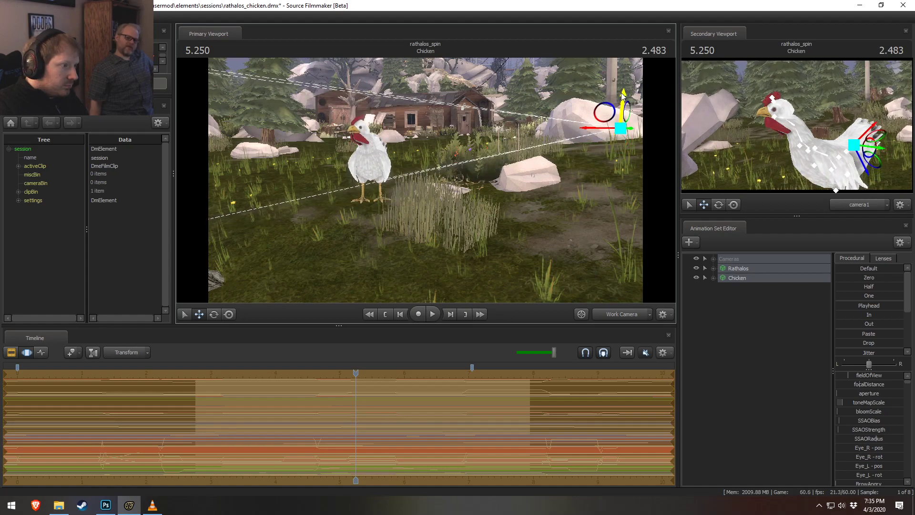
drag(556, 123, 421, 180)
- Preview the shot's playback in the Clip Editor and Motion Editor to check the new placement
key(F2)
key(space)
key(space)
key(F3)
key(space)
key(space)
key(F2)
- Place the playhead near the start of the Rathalos Speaks shot and select that shot
scroll(200, 385, down, 2)
click(144, 373)
click(178, 409)
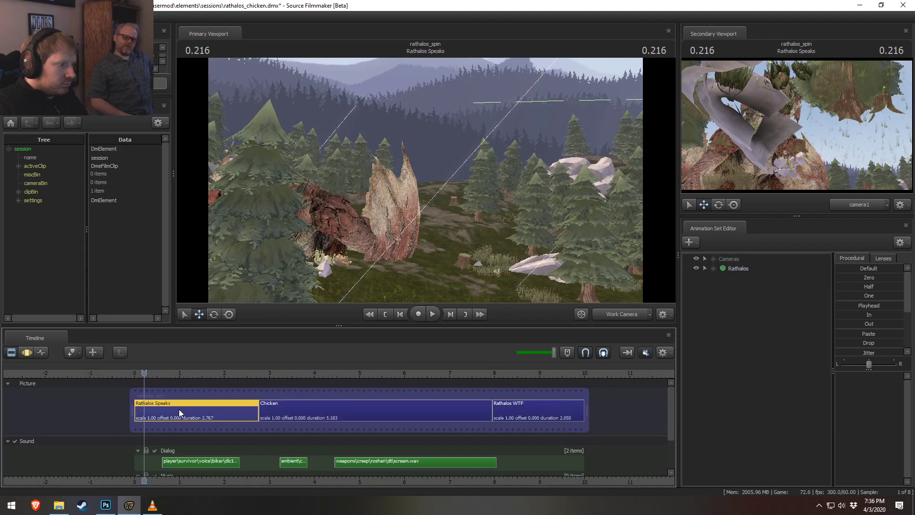
- Expand the Rathalos animation set and reveal its hidden control groups, such as Body, Arms, Fingers and Legs
click(713, 268)
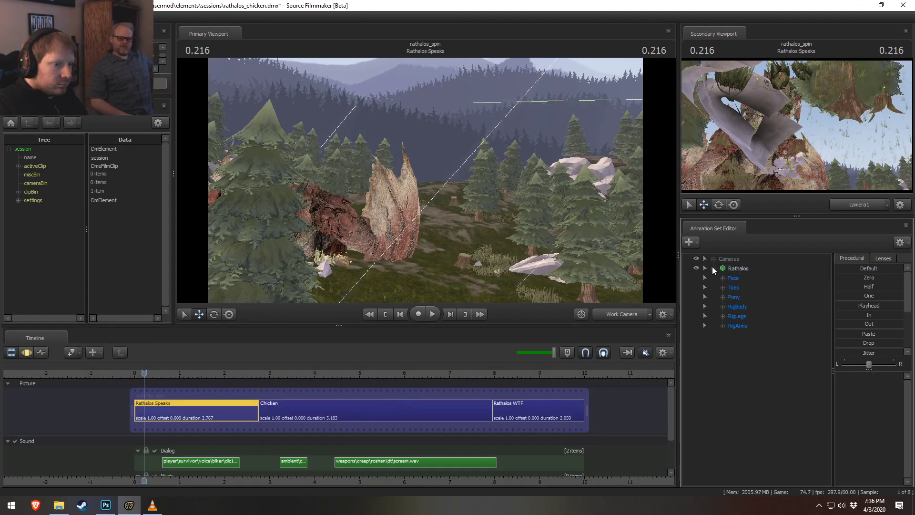
click(722, 296)
click(732, 306)
click(723, 297)
click(723, 307)
click(723, 306)
right_click(753, 373)
click(787, 437)
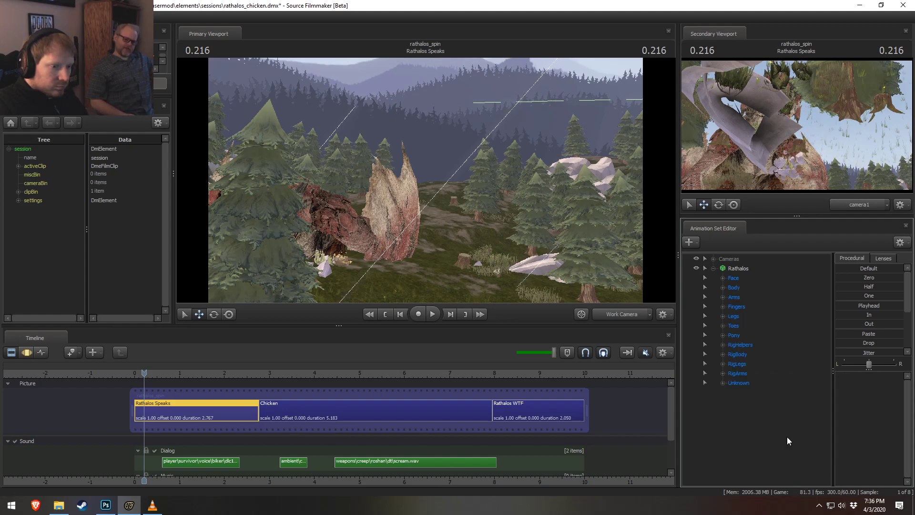
- Examine Rathalos's rootTransform control in the Motion Editor for the Rathalos Speaks shot and the neighbouring Chicken shot
click(722, 288)
click(753, 297)
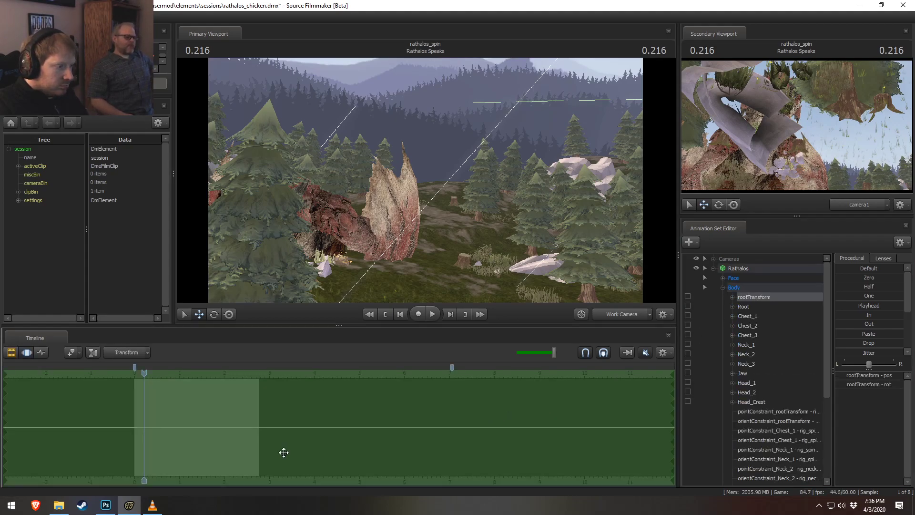
click(261, 417)
key(F3)
click(383, 427)
key(F2)
click(221, 415)
click(752, 296)
key(F3)
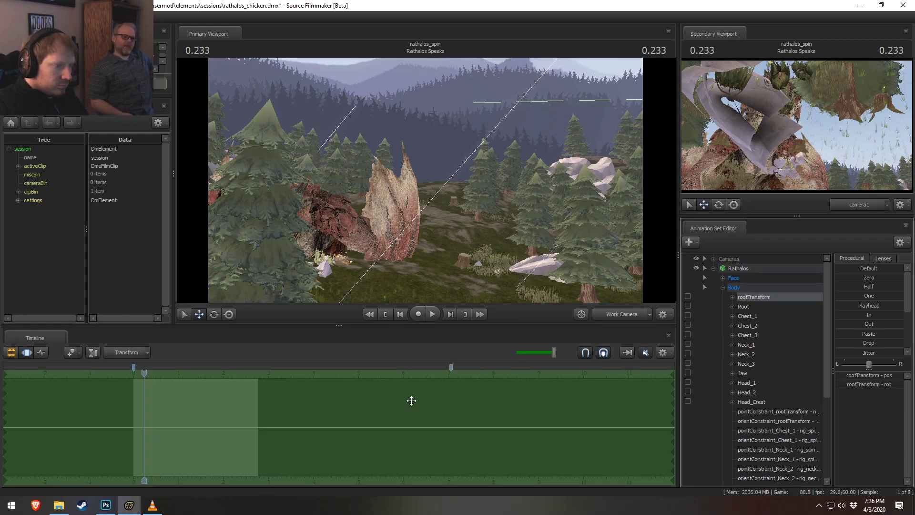
key(F2)
key(F3)
click(739, 287)
key(ctrl+z)
click(198, 421)
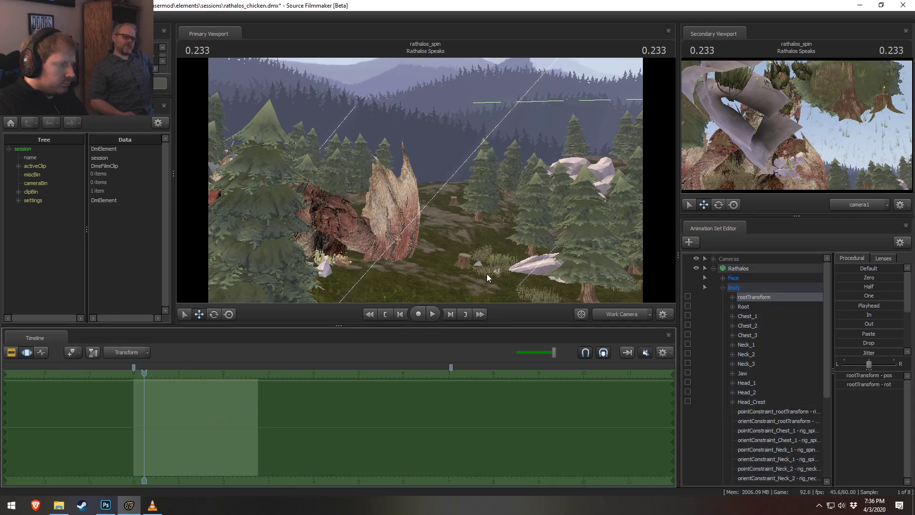
- Inspect Rathalos's Root control in the Motion Editor for the Chicken shot
key(F2)
click(323, 418)
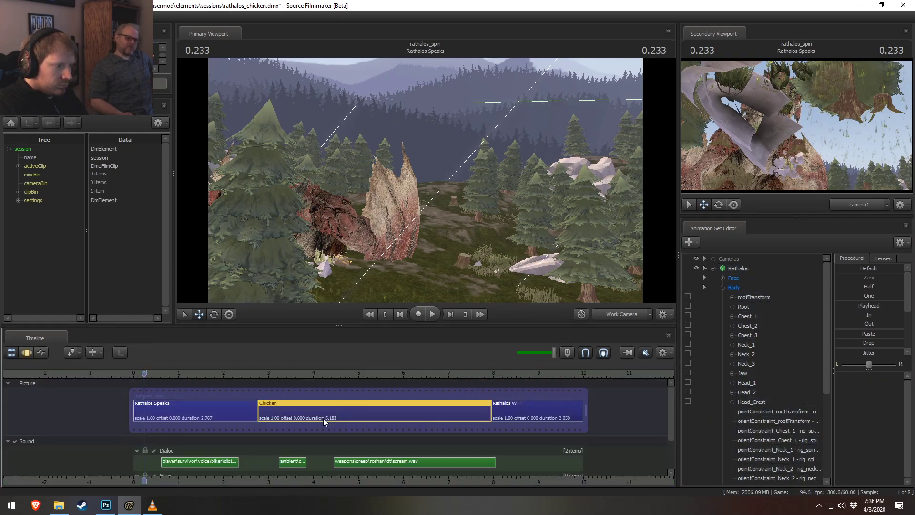
click(737, 307)
key(F3)
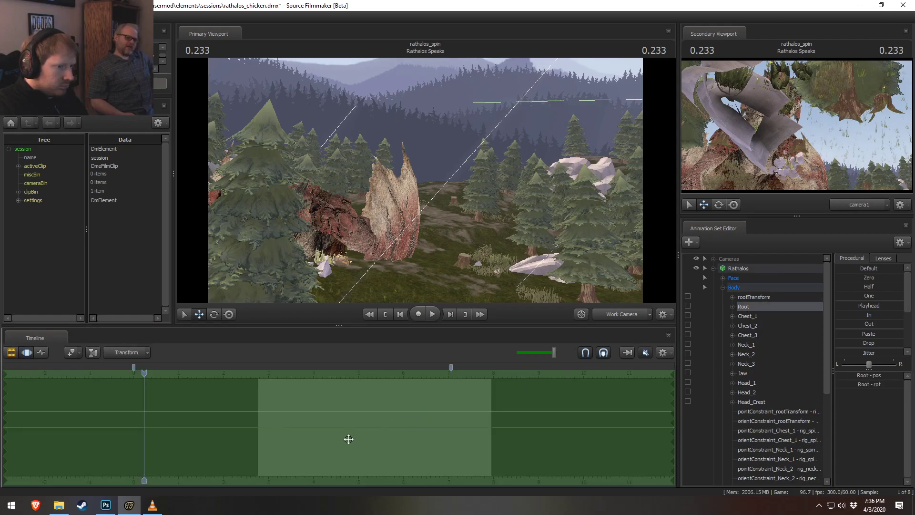
- Transfer Rathalos's rig_root placement from the Chicken shot to rig_root in the Rathalos Speaks shot over all time
key(F2)
click(723, 287)
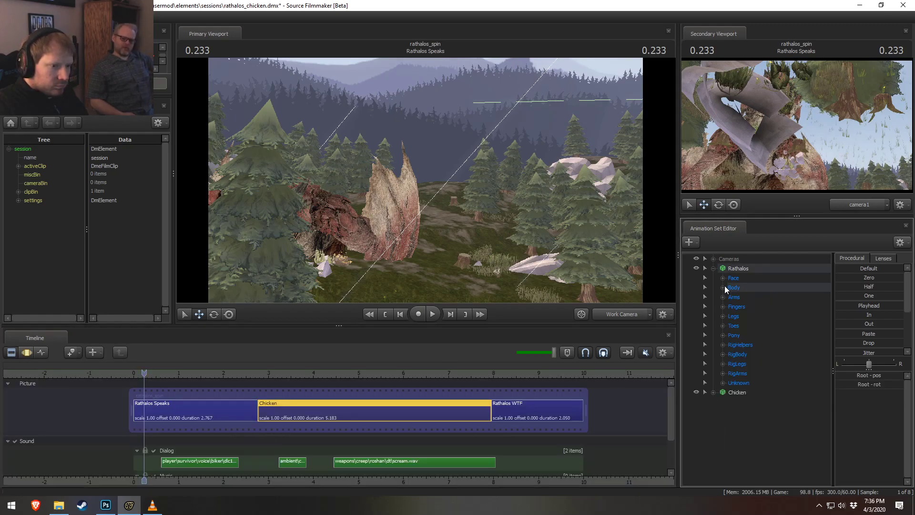
click(723, 354)
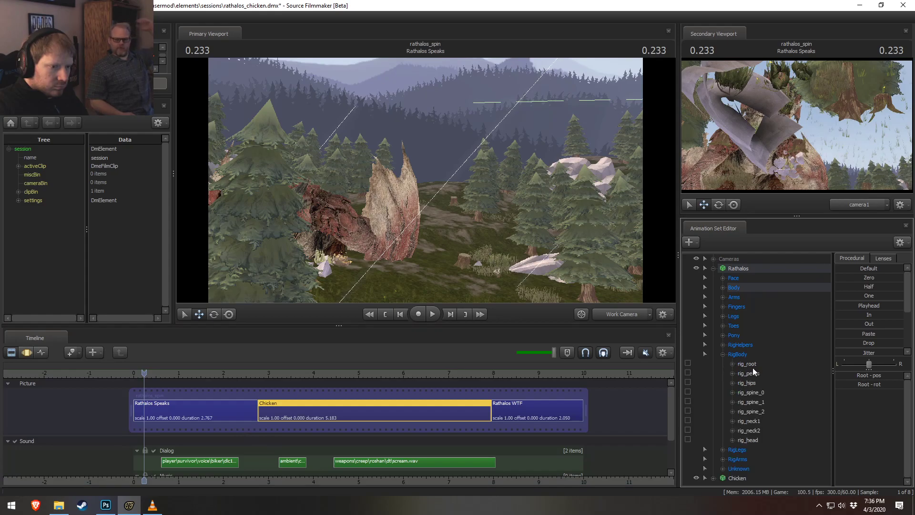
click(746, 364)
key(F3)
key(F2)
click(238, 429)
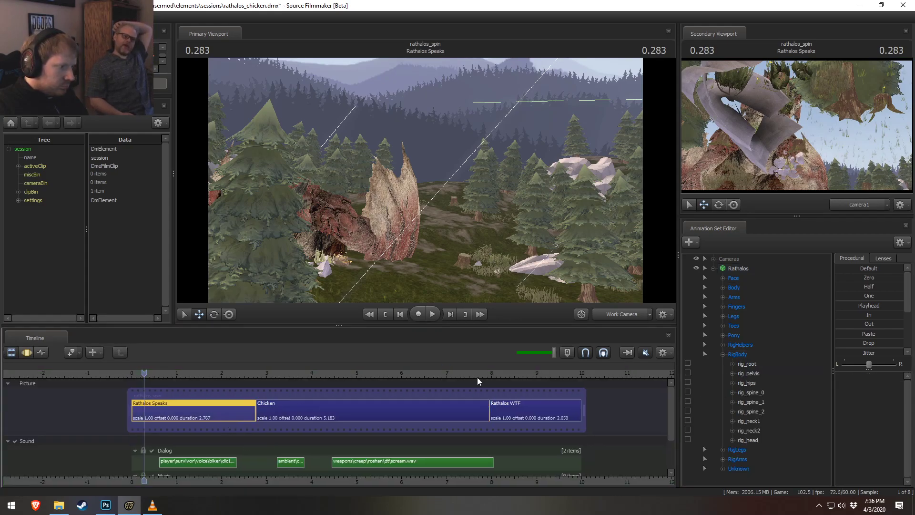
click(758, 364)
key(F3)
key(F4)
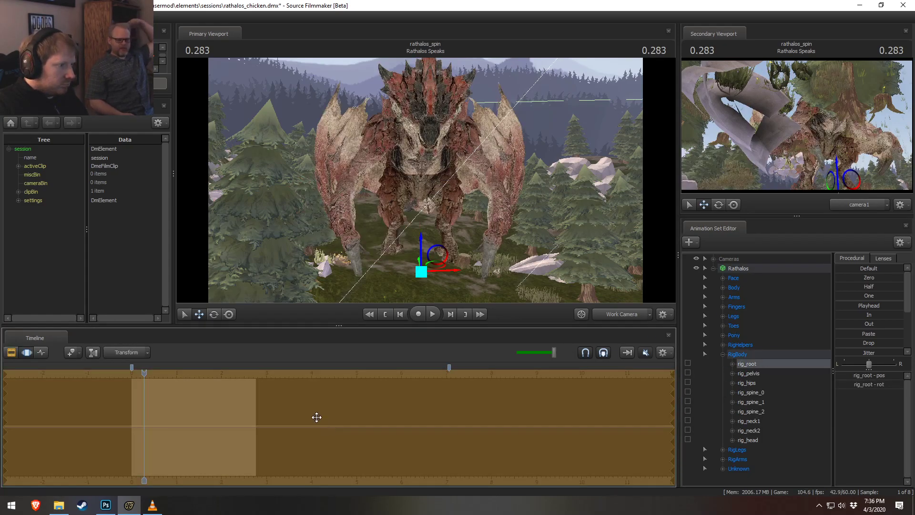
key(space)
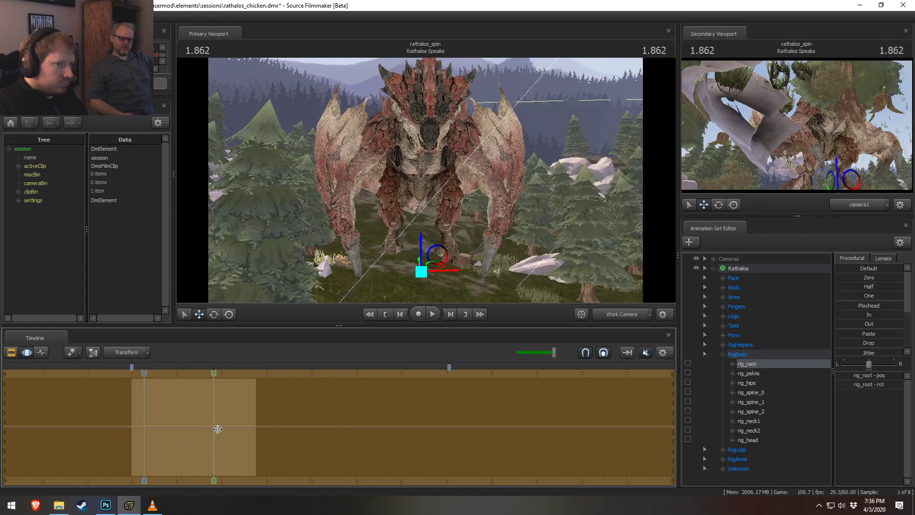
key(space)
- Fly camera1 into place to frame Rathalos's head and chest in the Rathalos Speaks shot, and return to the Work Camera
click(713, 268)
click(713, 259)
drag(751, 268, 481, 215)
key(w)
key(d)
key(d)
key(a)
ctrl+click(622, 314)
mouse_move(424, 193)
mouse_down()
mouse_move(423, 224)
mouse_move(424, 197)
mouse_up()
key(s)
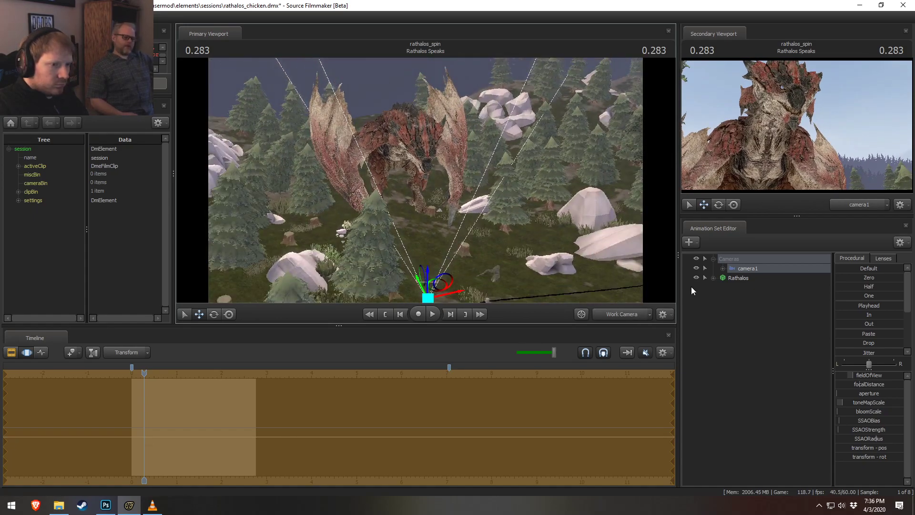
click(732, 281)
click(759, 269)
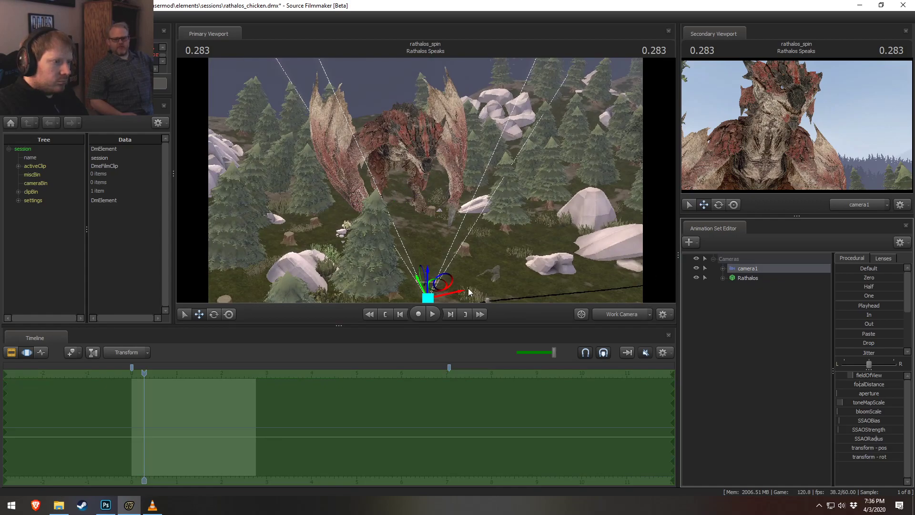
mouse_move(456, 296)
mouse_down()
mouse_move(470, 292)
mouse_move(452, 296)
mouse_up()
key(ctrl+z)
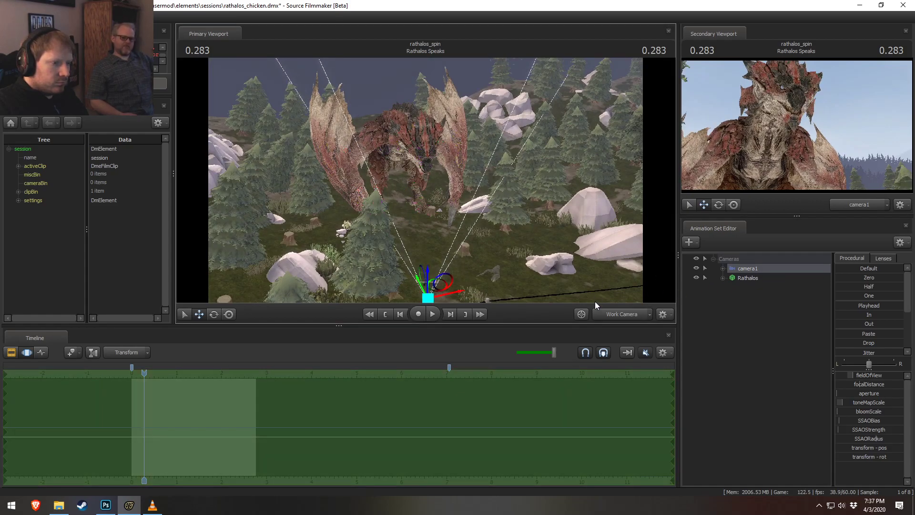
- Select camera1 and Rathalos together and shift both sideways along the ground in the Rathalos Speaks shot
drag(642, 244, 657, 302)
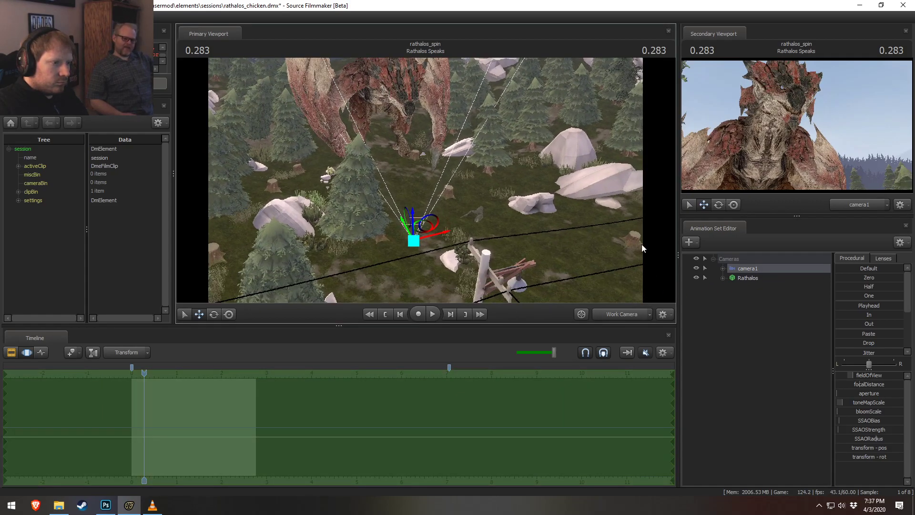
click(769, 279)
ctrl+click(754, 271)
drag(442, 234, 465, 237)
- Select the time from 4.75 s onward and fully apply the In preset to the camera1 and Rathalos controls
key(F2)
key(F3)
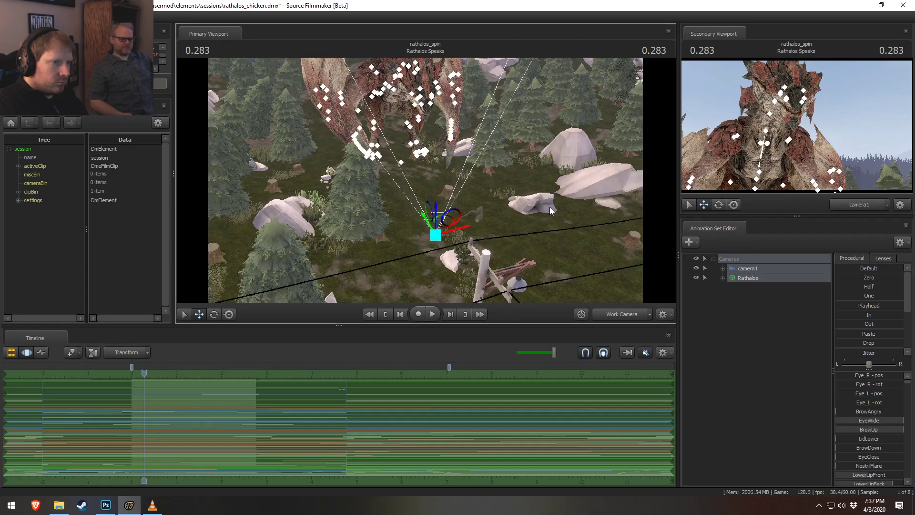
key(F2)
key(F3)
scroll(247, 410, down, 3)
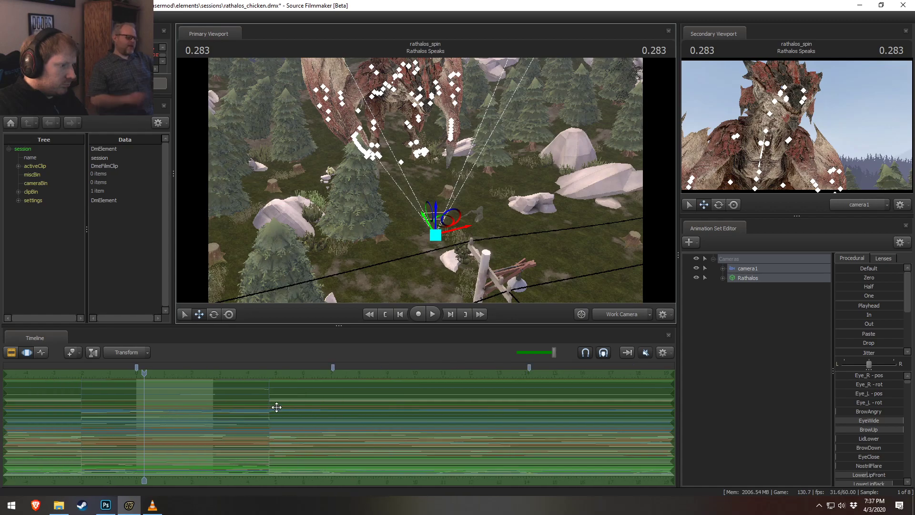
click(191, 403)
scroll(286, 425, up, 4)
key(shift)
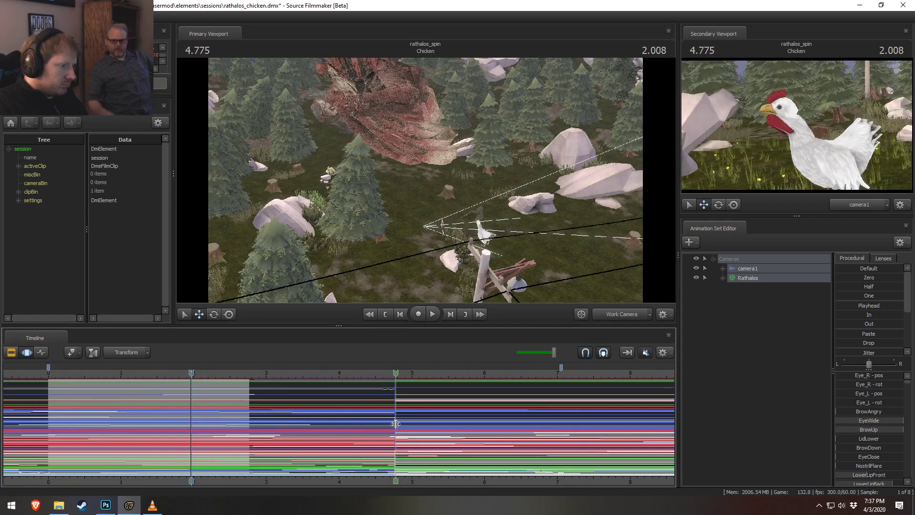
click(394, 426)
key(bracketright)
scroll(394, 426, up, 2)
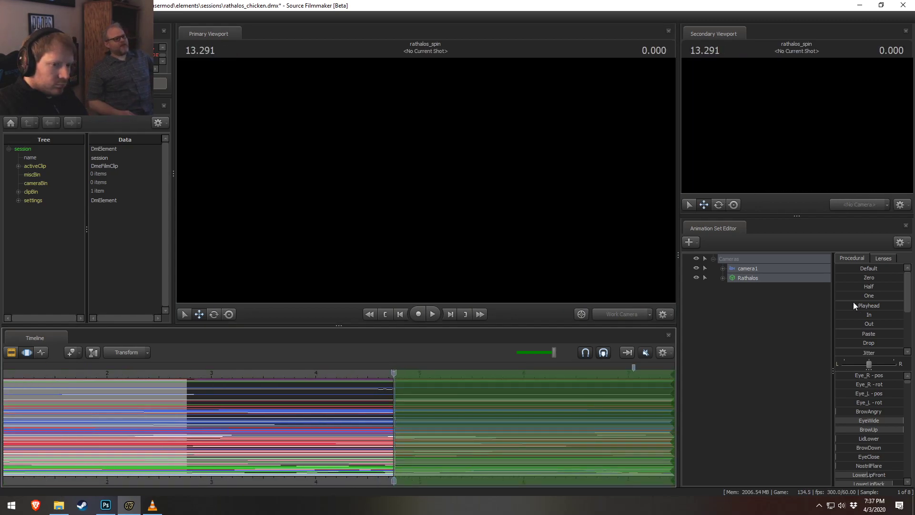
drag(836, 316, 903, 316)
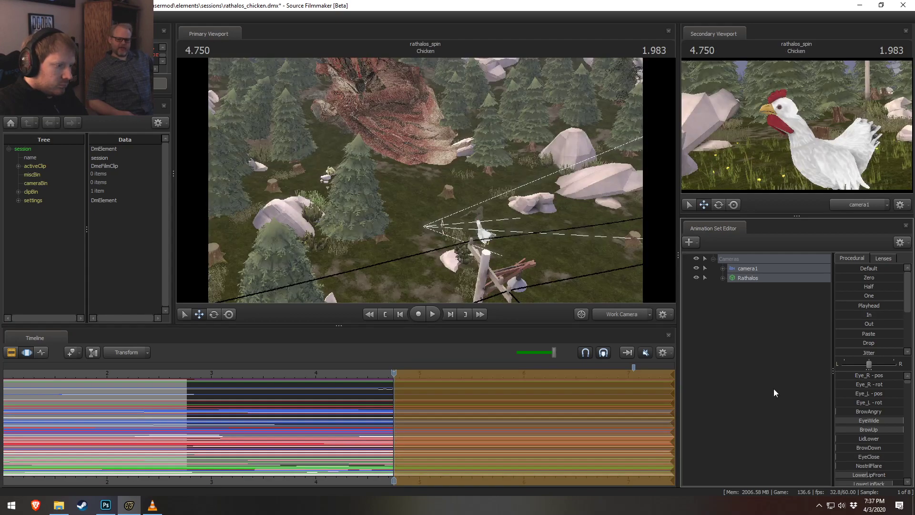
- Select all time before -1.983 s and fully apply the Out preset to the camera1 and Rathalos controls
key(F2)
key(F3)
click(195, 414)
scroll(196, 414, up, 3)
key(shift)
click(67, 414)
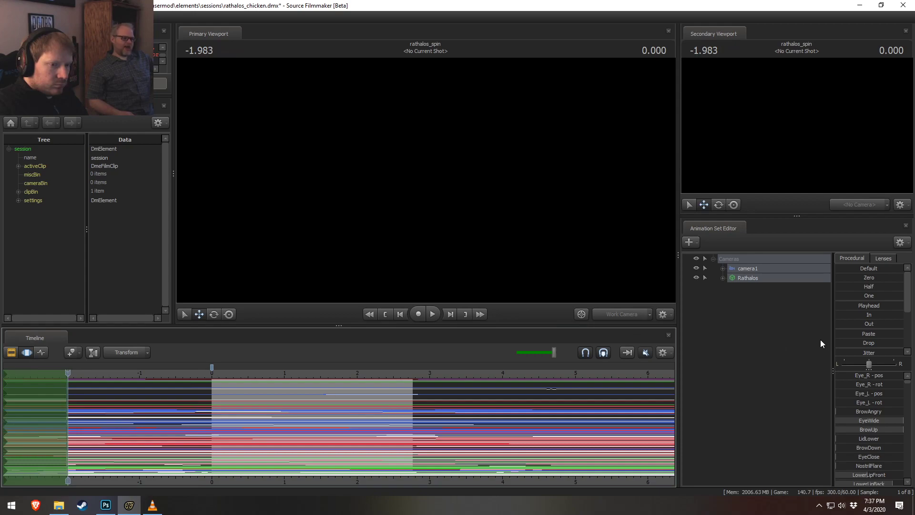
drag(844, 324, 903, 323)
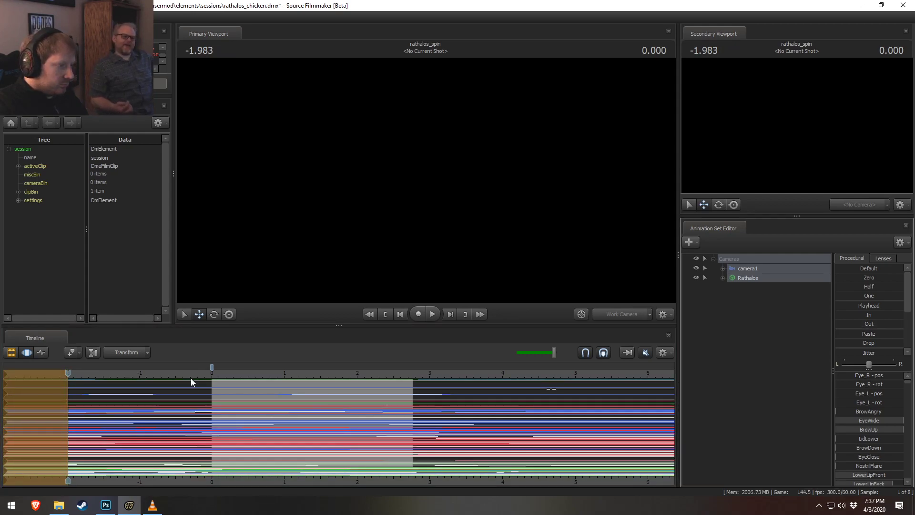
- Play back the beginning of the Rathalos Speaks shot to check the camera1 and Rathalos animation
key(F2)
key(F3)
click(214, 373)
scroll(265, 396, up, 5)
key(space)
key(space)
- Check the Rathalos Speaks framing through camera1 in the Primary Viewport, and return to the Work Camera to inspect the surroundings
click(739, 268)
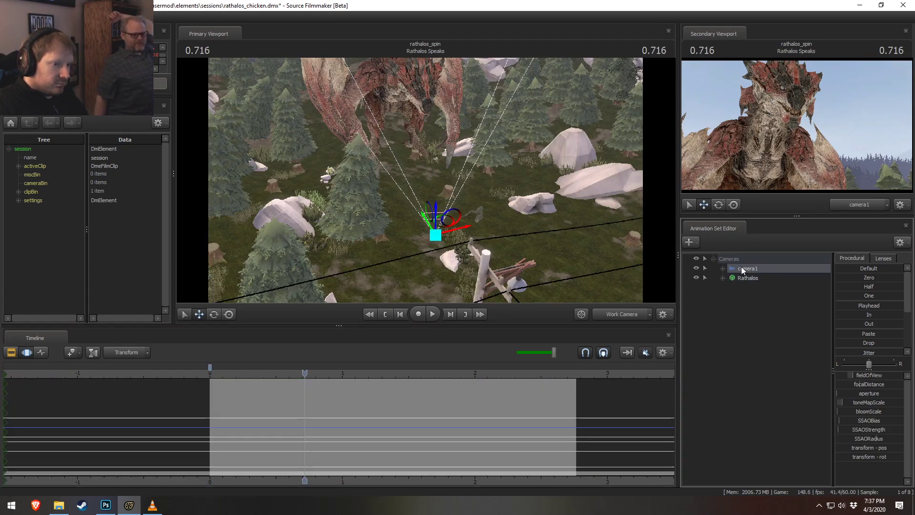
drag(742, 268, 382, 218)
click(369, 392)
key(ctrl+a)
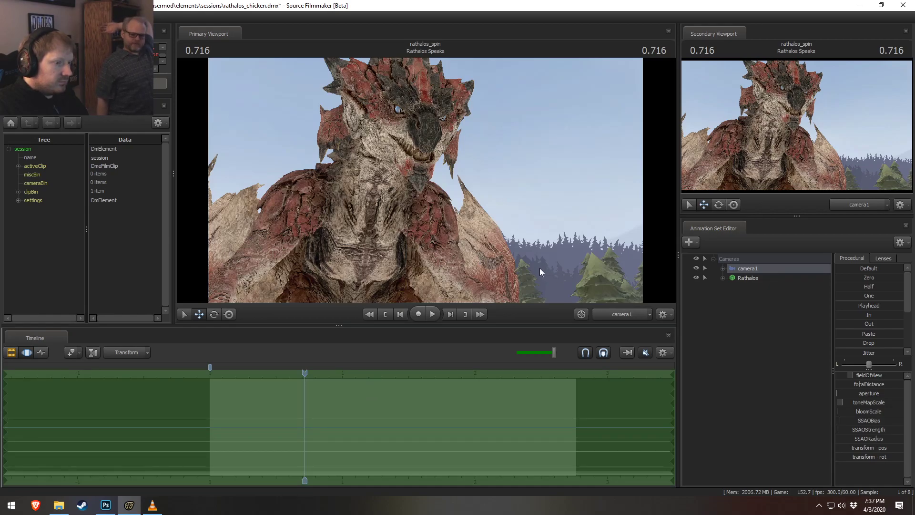
click(622, 313)
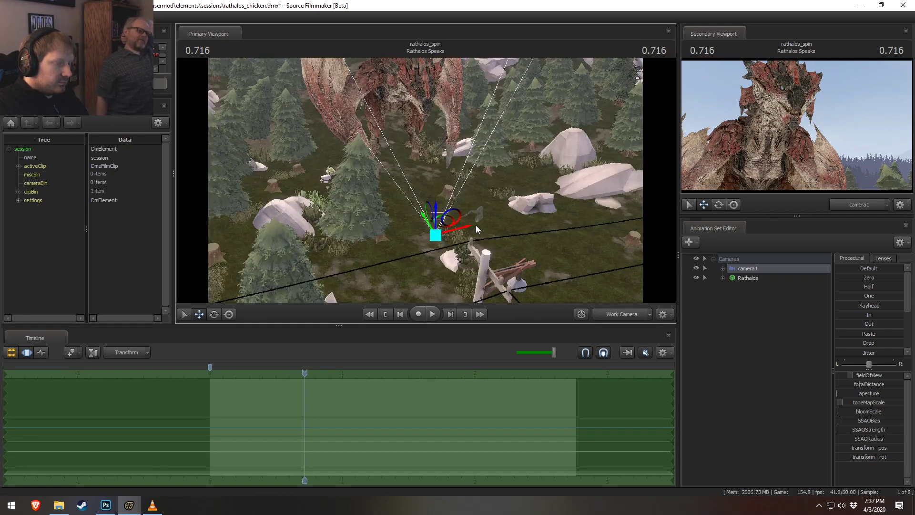
key(a)
drag(410, 171, 468, 185)
- Place the playhead at 8.1 s in the Rathalos WTF shot and rename that shot's camera1 animation set to Camera
key(F3)
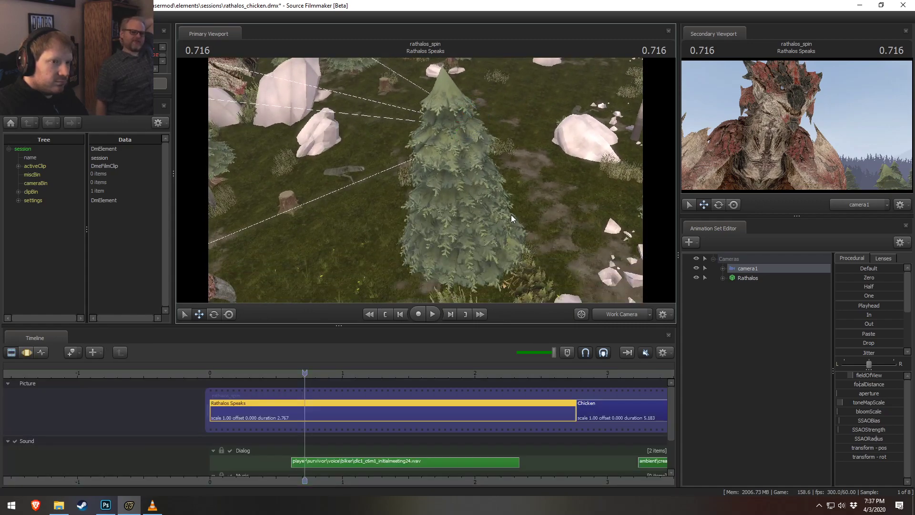
scroll(487, 449, down, 5)
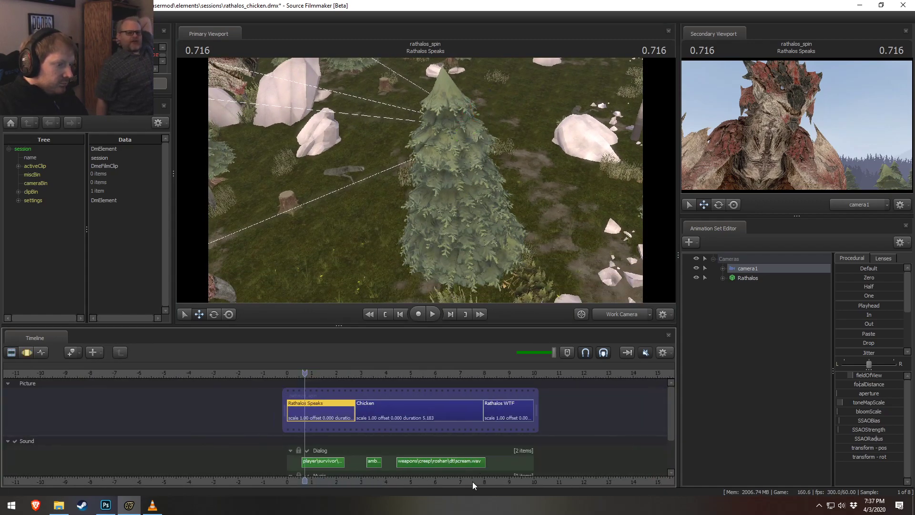
scroll(264, 453, up, 3)
click(234, 372)
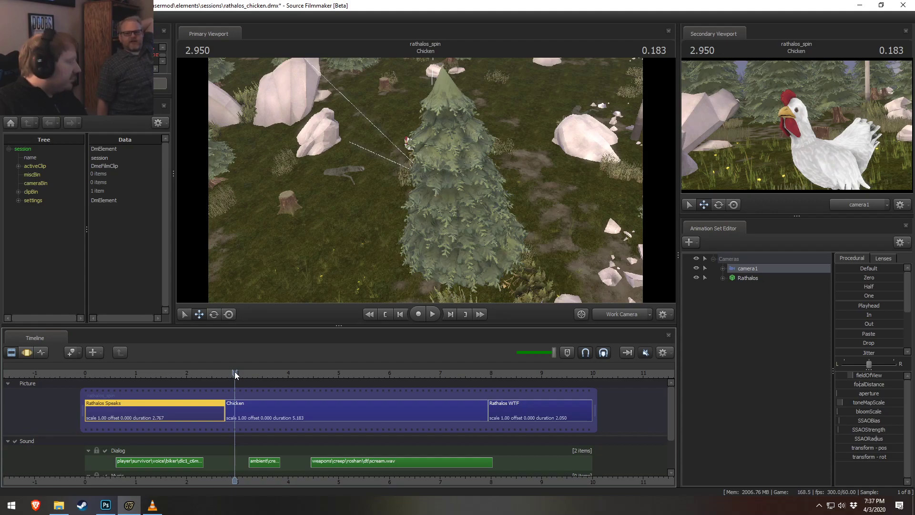
click(495, 374)
click(502, 404)
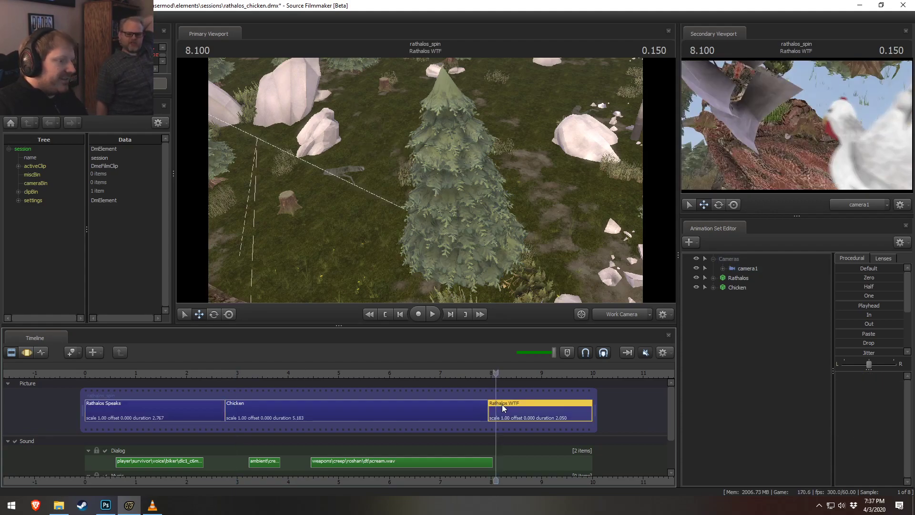
click(741, 268)
right_click(751, 268)
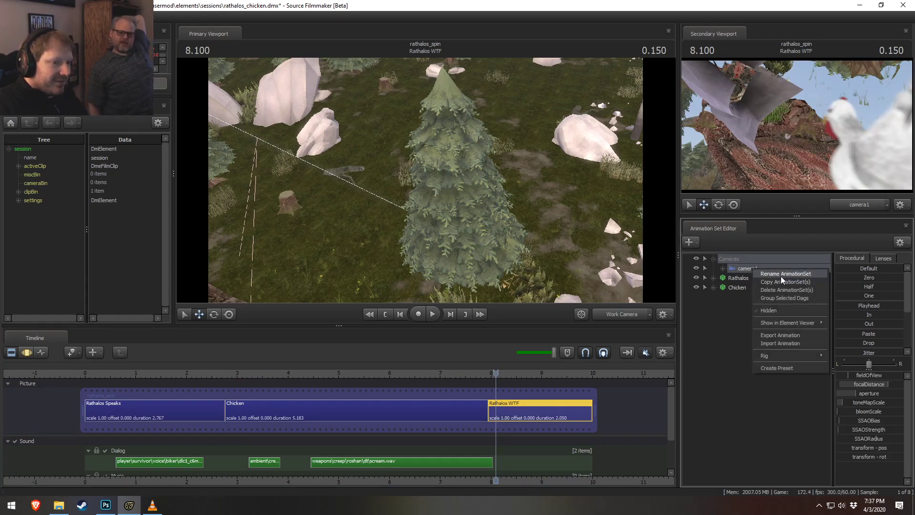
click(781, 276)
text(Camera)
key(Return)
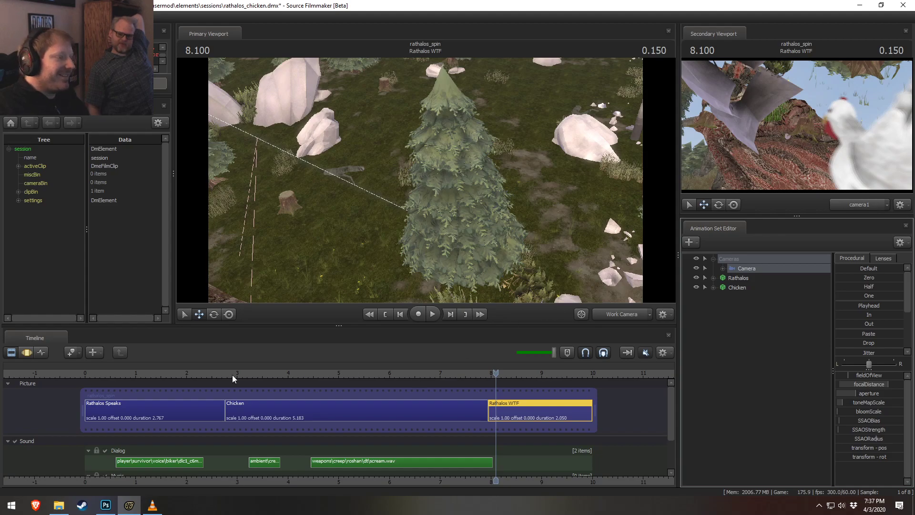
- Preview the playback of the Chicken shot from about 3 s
click(240, 374)
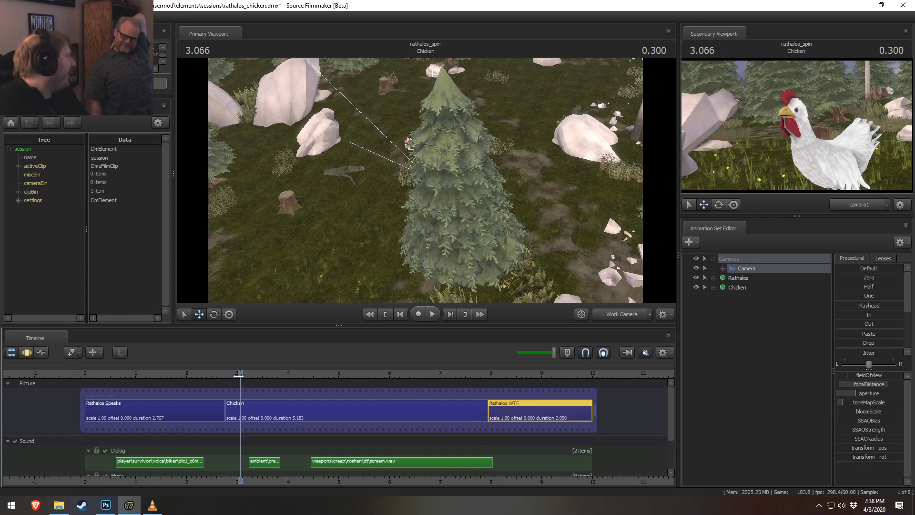
mouse_move(238, 375)
mouse_down()
mouse_move(222, 375)
mouse_move(234, 375)
mouse_up()
key(space)
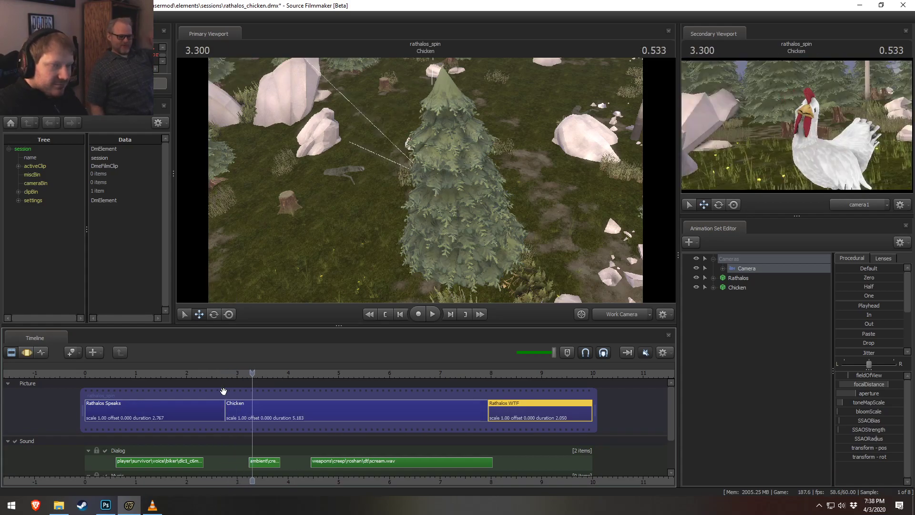
key(space)
- Unmute the timeline audio and play the sequence with sound
drag(324, 373, 196, 373)
click(647, 349)
key(space)
key(space)
key(space)
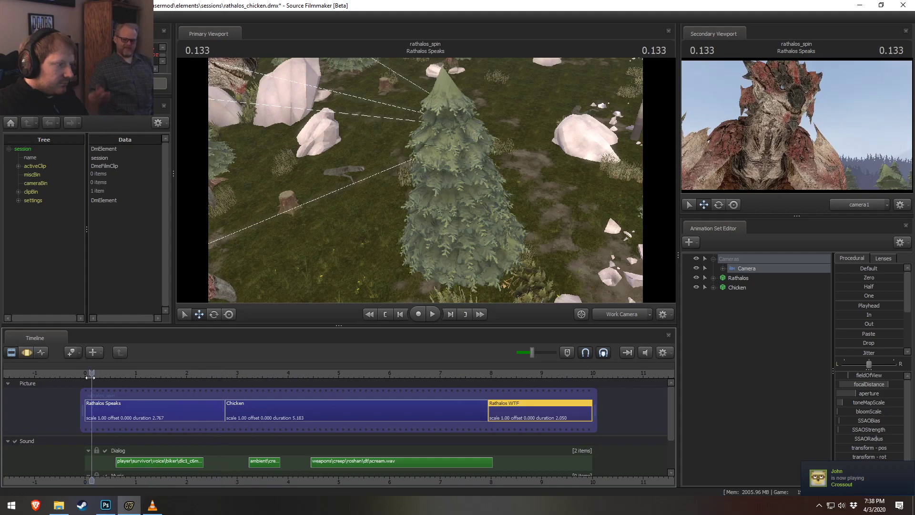
- Shift the survivor voice clip on the Dialog track to start at about 0.55 s and play the Rathalos Speaks shot
key(space)
drag(130, 464, 127, 463)
click(91, 372)
key(space)
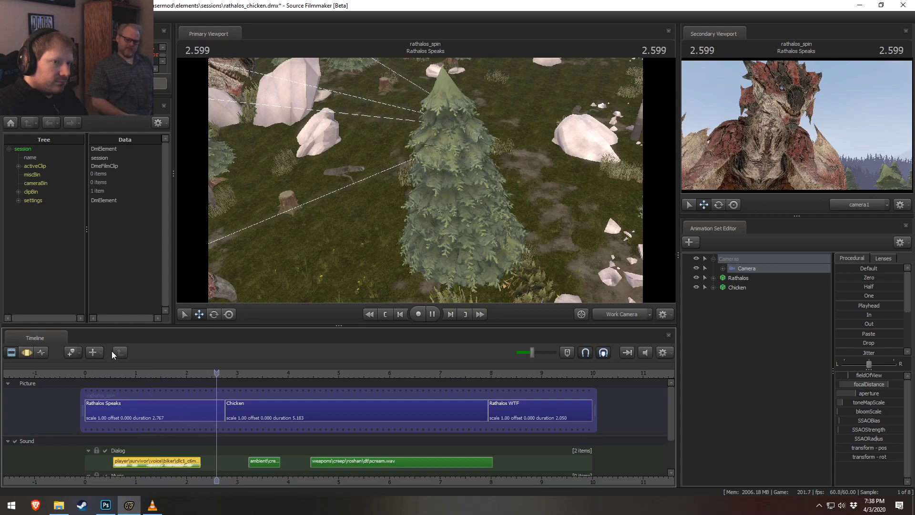
- Trim the Rathalos Speaks shot to a duration of 2.617 and pull the sequence's end in to the Rathalos WTF shot
drag(225, 410, 212, 404)
click(185, 373)
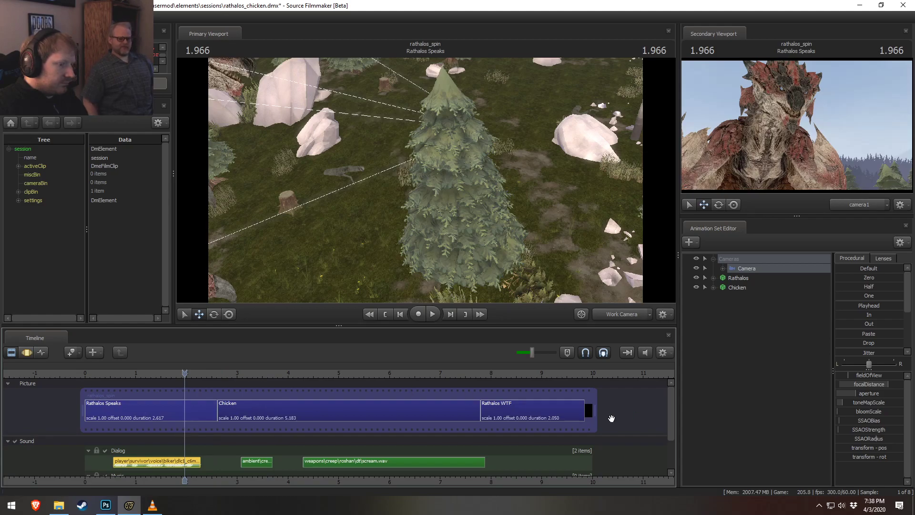
drag(596, 410, 588, 409)
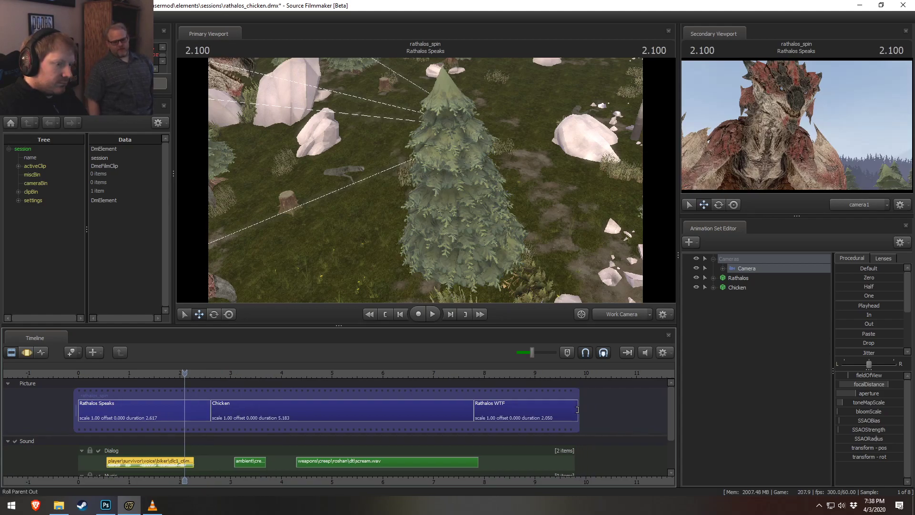
- Play the sequence from about 1.1 s to check the cut from Rathalos Speaks to Chicken
click(134, 373)
key(space)
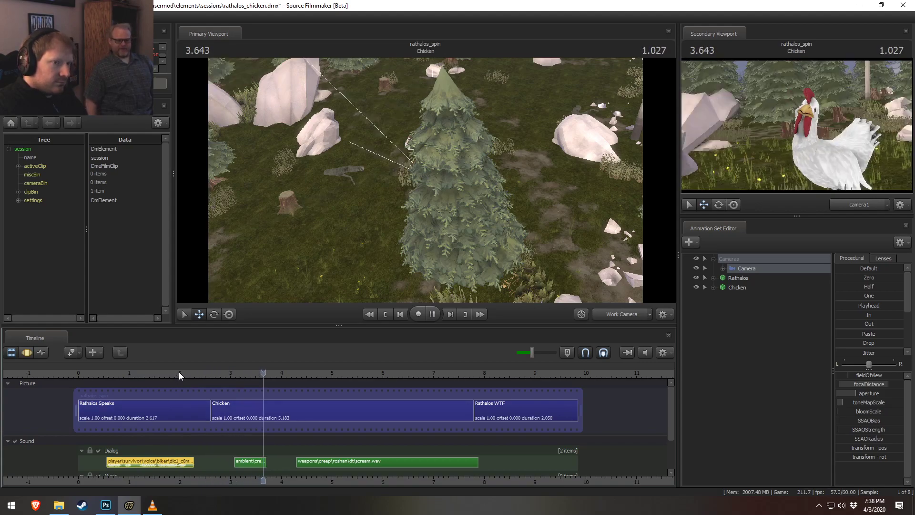
key(space)
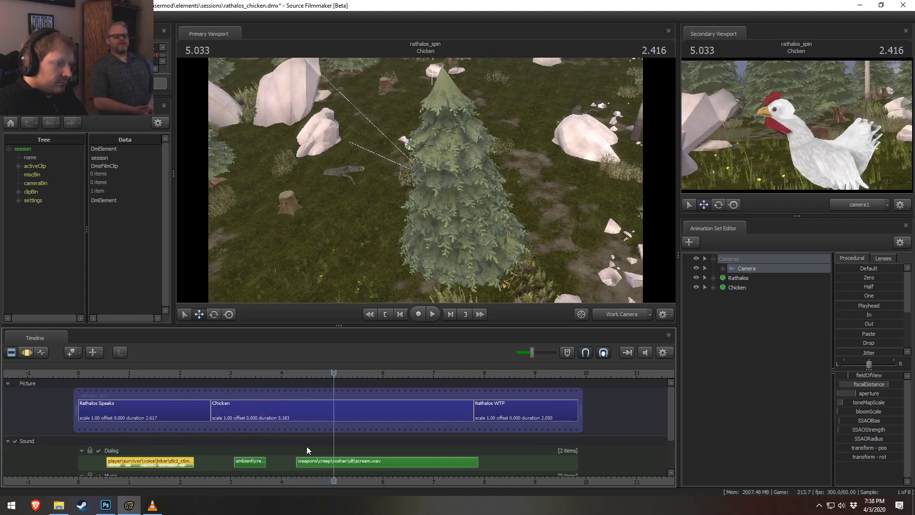
- Play the Chicken shot from about 2.7 s and shift the scream.wav clip to start at about 4.5 s
click(217, 380)
key(space)
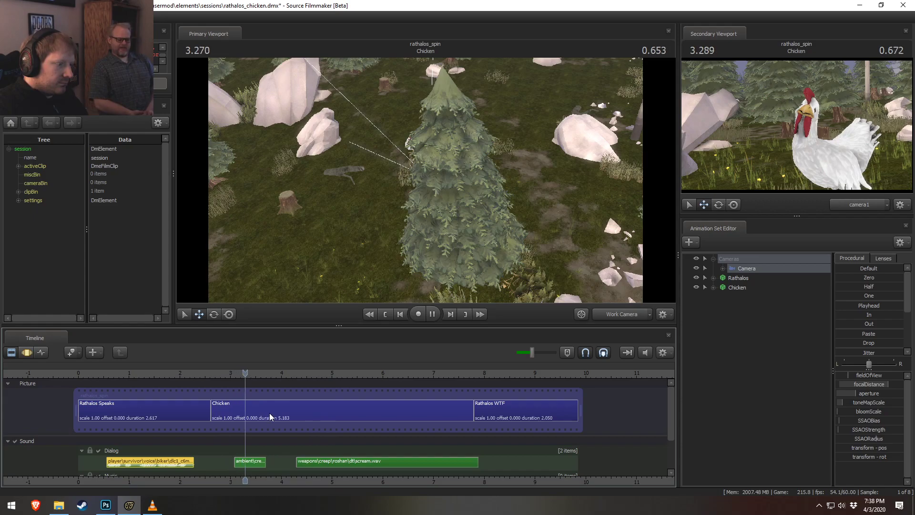
drag(347, 461, 358, 465)
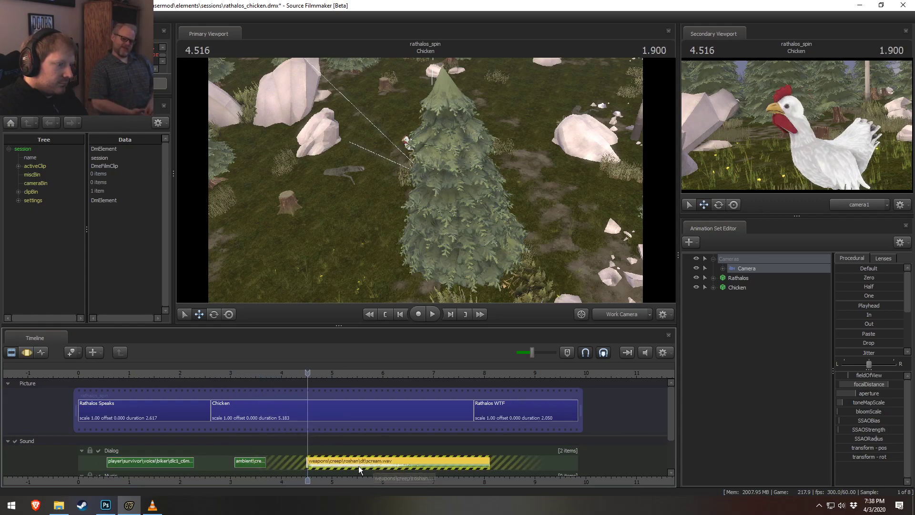
right_click(407, 462)
mouse_move(428, 362)
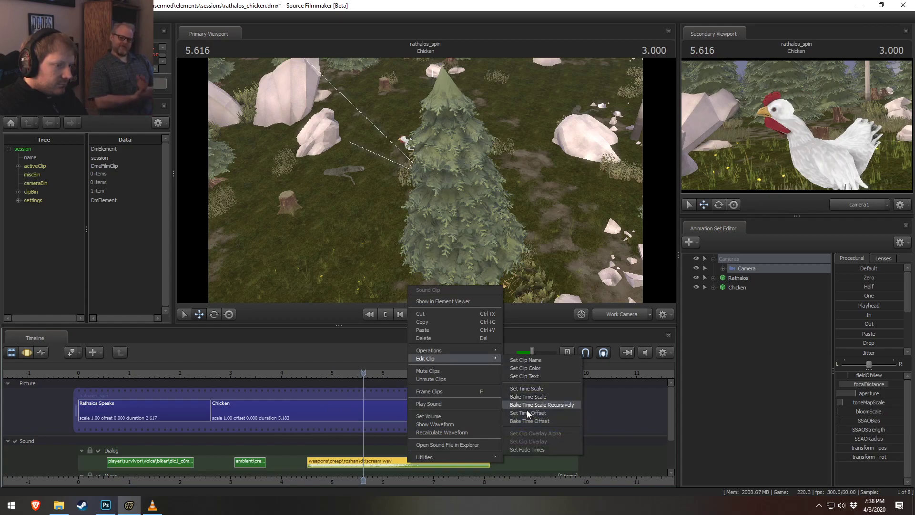
click(529, 450)
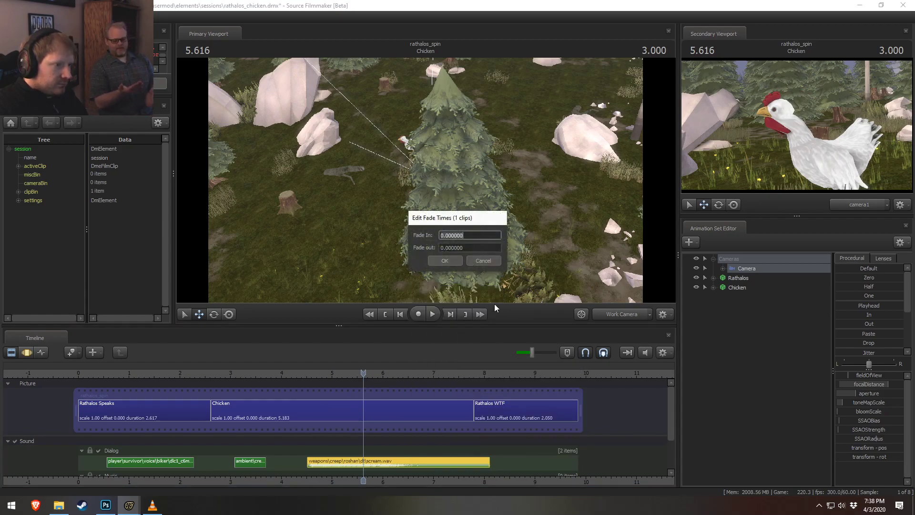
click(482, 260)
right_click(421, 460)
mouse_move(457, 356)
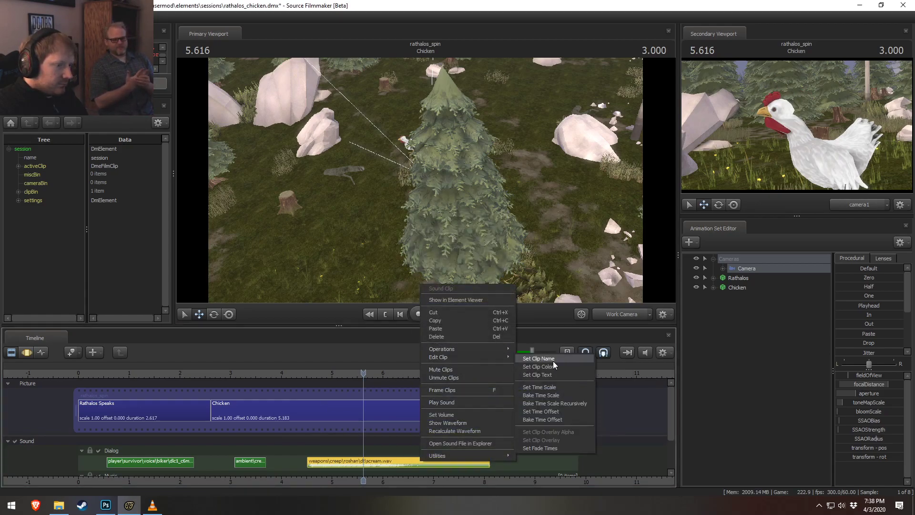
click(543, 387)
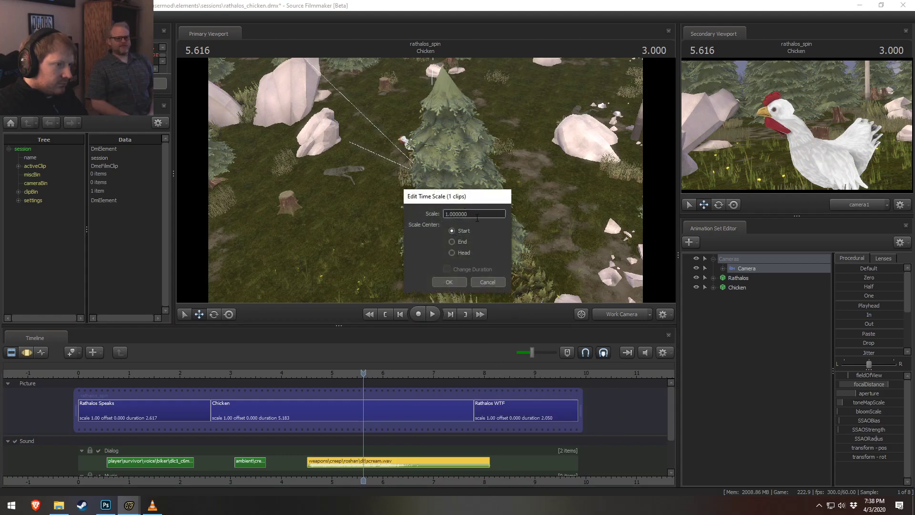
click(449, 282)
- Listen to the scream from about 4.35 s, move its clip to start at about 4.3 s, and replay it
click(300, 375)
key(space)
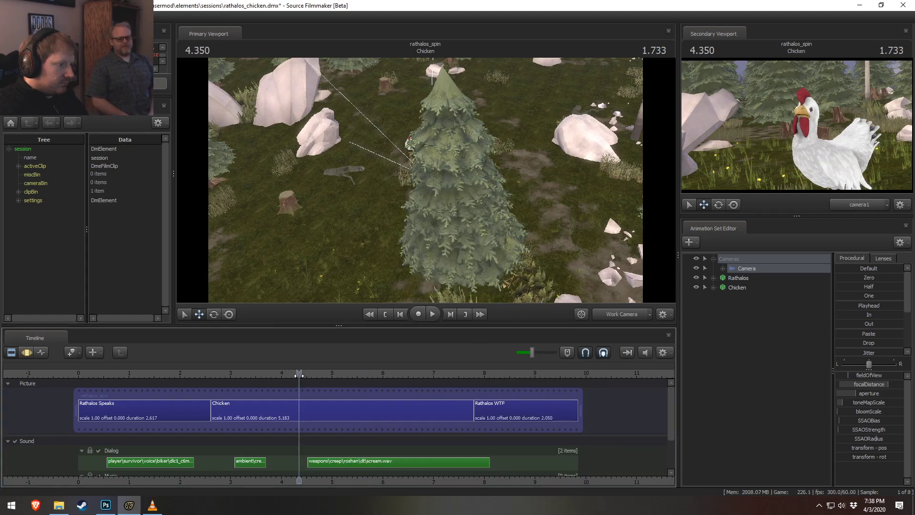
key(space)
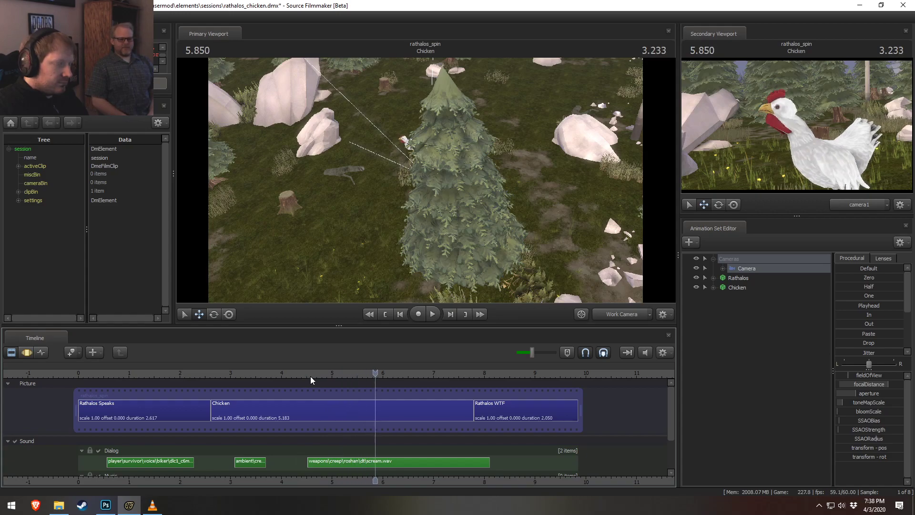
click(360, 462)
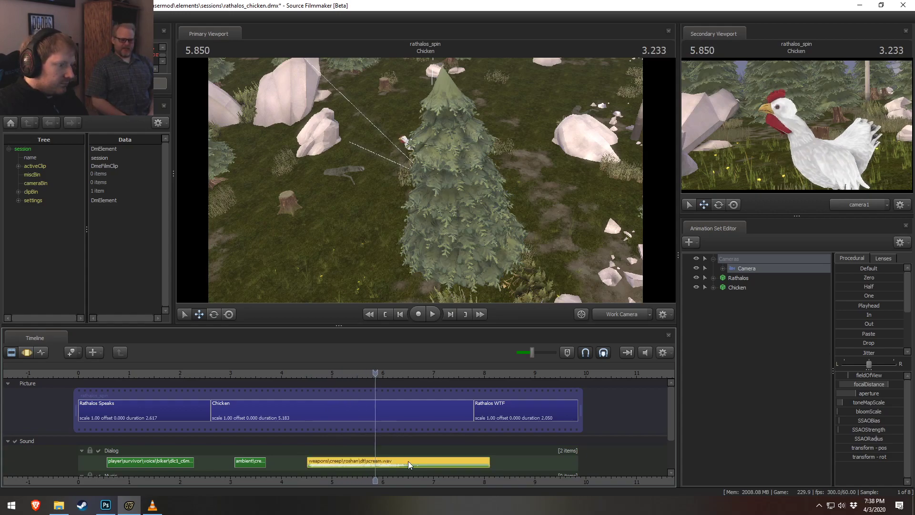
drag(406, 461, 394, 461)
click(288, 374)
key(space)
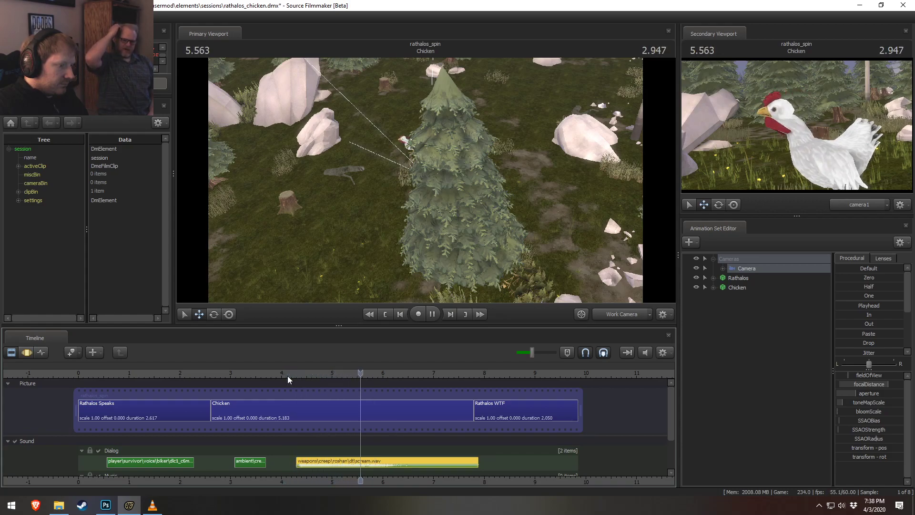
key(space)
- Move the scream.wav clip to start at about 4.9 s and play the sequence from about 2.45 s
click(330, 374)
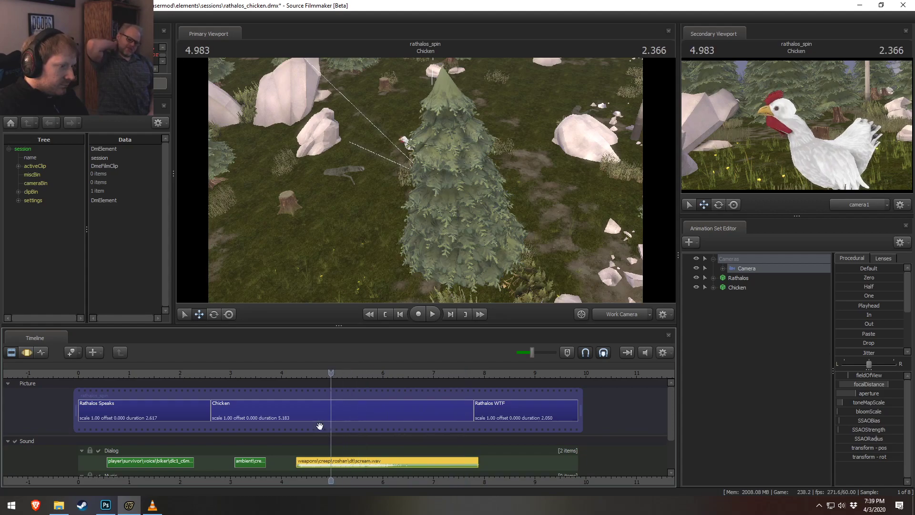
drag(341, 461, 356, 462)
click(202, 375)
key(space)
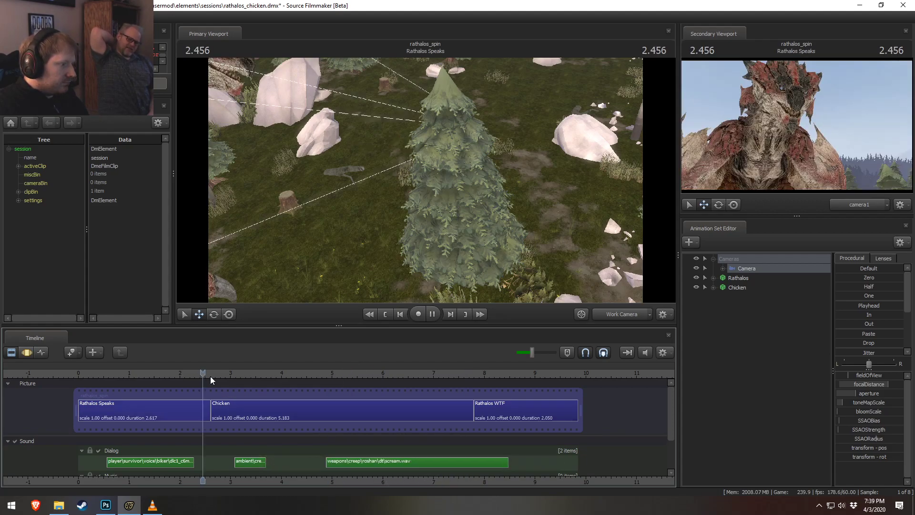
key(space)
- Move the scream.wav clip to start at about 4.55 s and play the Chicken shot from about 3.2 s
drag(359, 462, 339, 460)
click(242, 375)
key(space)
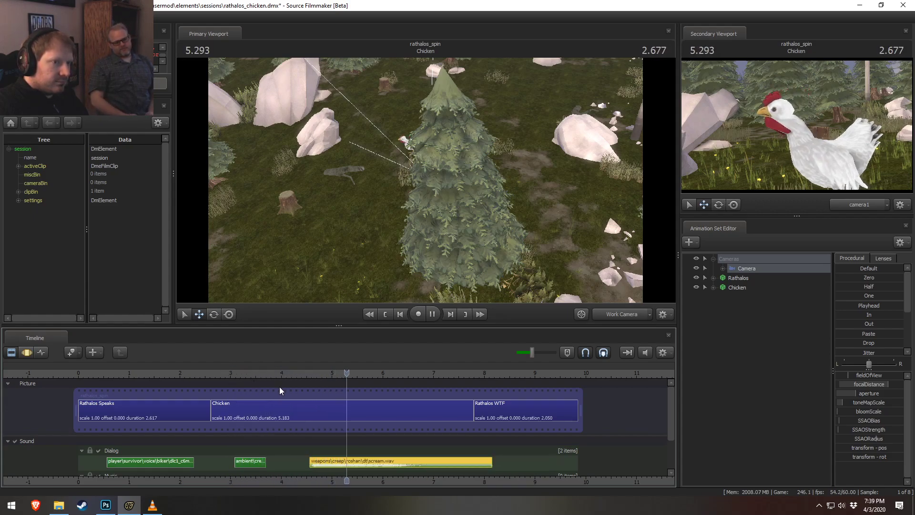
key(space)
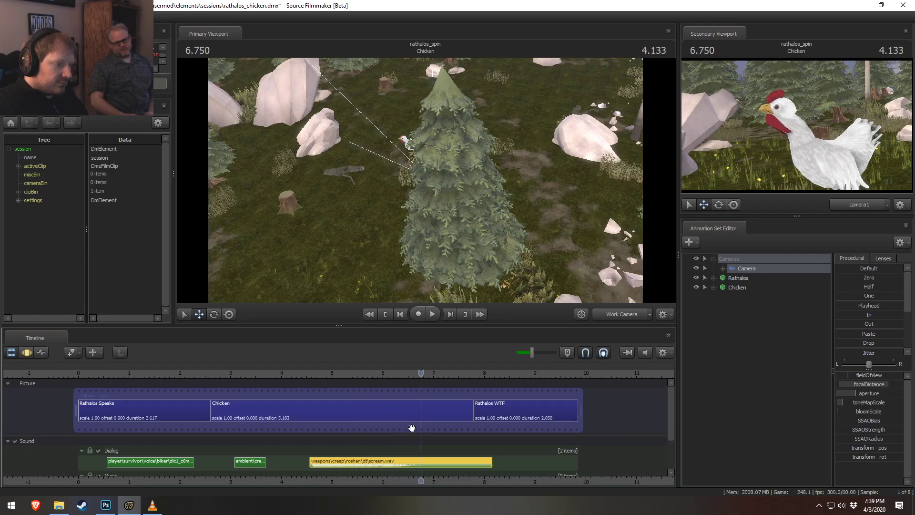
- Trim the end of the scream.wav clip to about 6.75 s and play back the shortened scream
drag(487, 462, 416, 458)
click(359, 374)
key(space)
key(space)
- Shorten the Chicken shot to a duration of 4.133 and pull the sequence's end in to the Rathalos WTF shot
drag(473, 407, 417, 410)
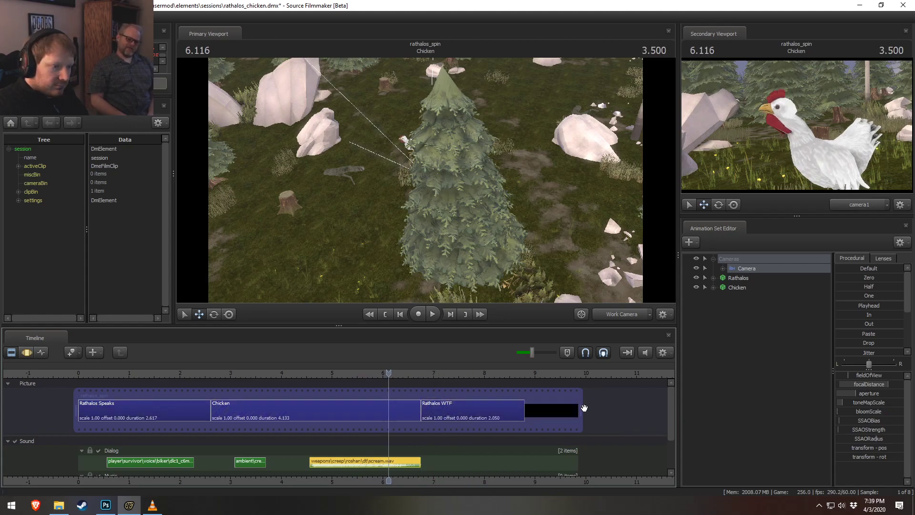
drag(579, 410, 526, 403)
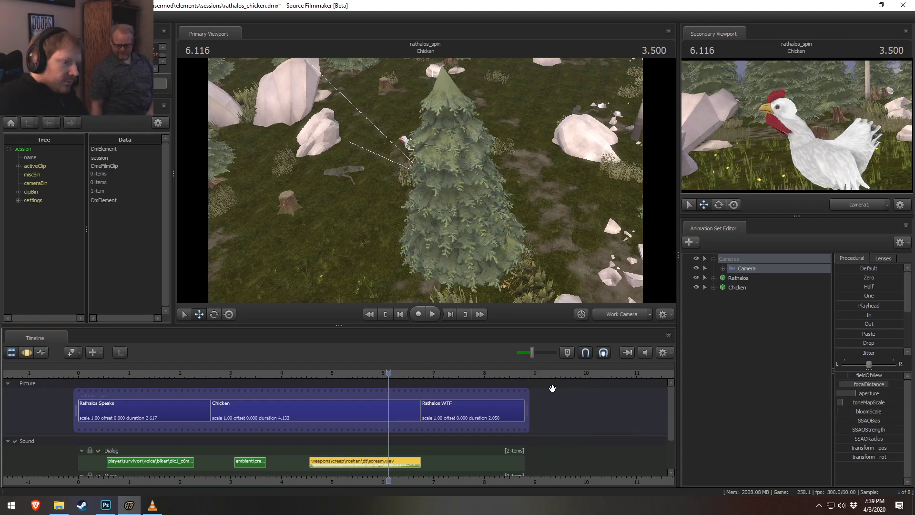
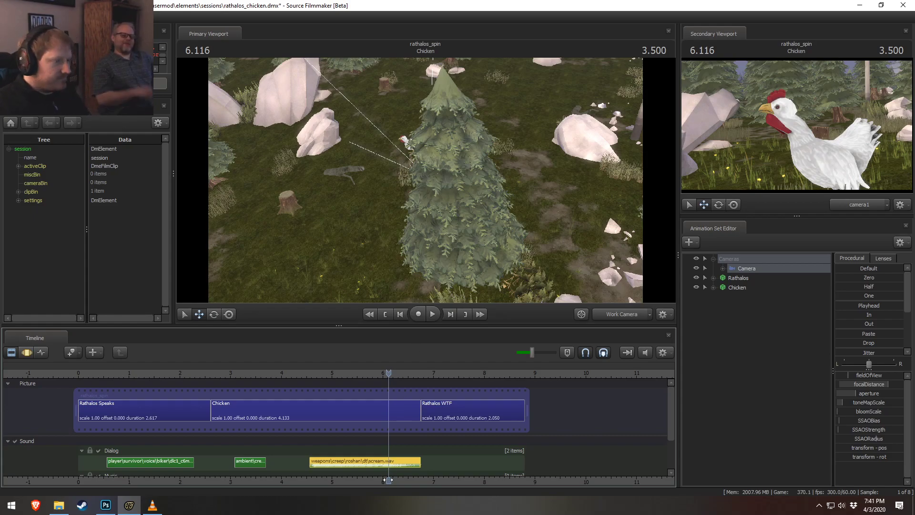
- Place the playhead at 2.783 s in the Chicken shot and examine the Chicken's animation curves in the Motion Editor
drag(300, 376, 219, 373)
key(space)
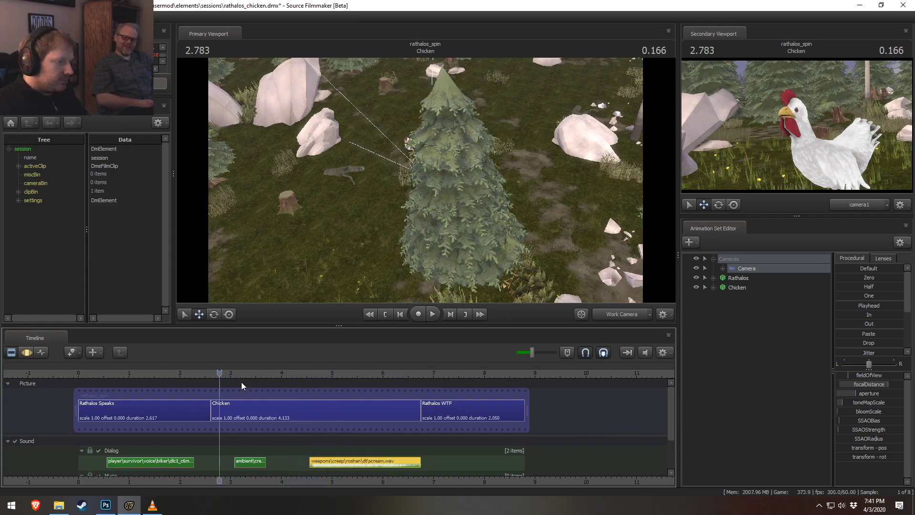
double_click(244, 409)
click(737, 287)
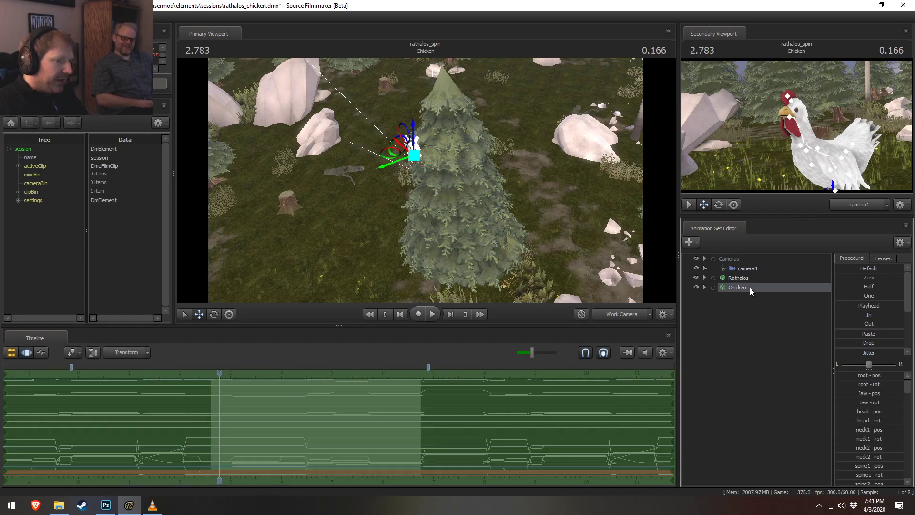
scroll(381, 429, up, 2)
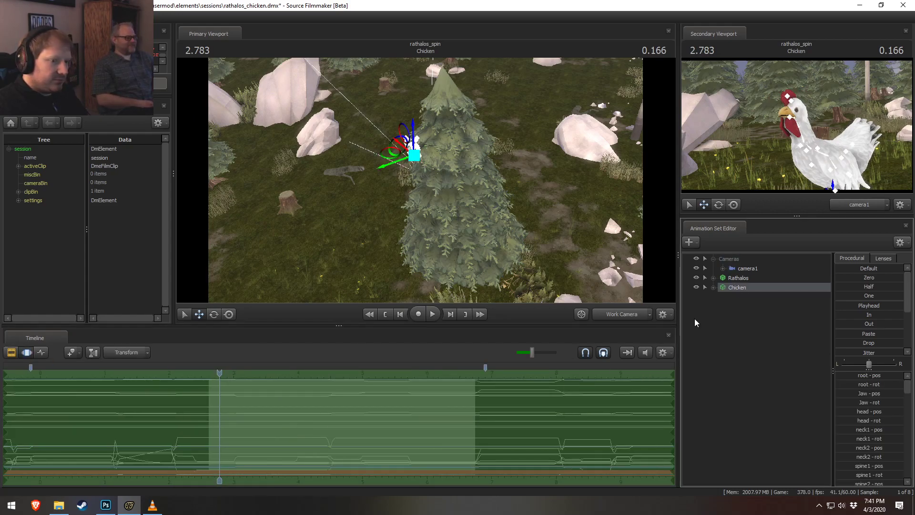
drag(207, 423, 509, 435)
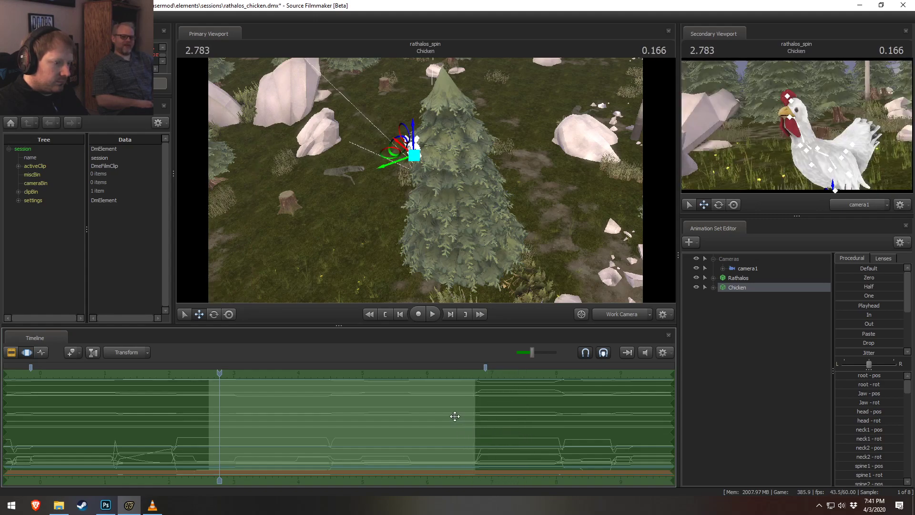
scroll(466, 429, up, 3)
- Compare the Chicken's motion curves in the Rathalos WTF shot with those in the Chicken shot
key(F2)
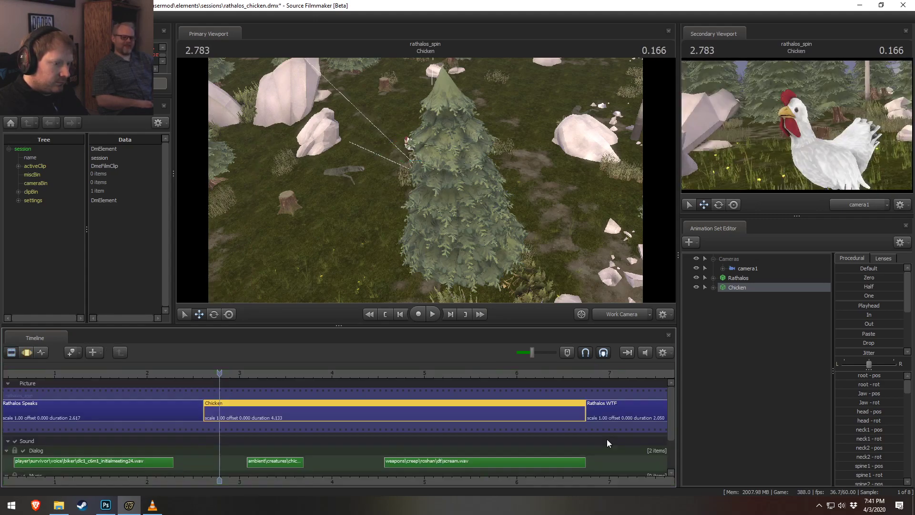
click(610, 410)
key(F3)
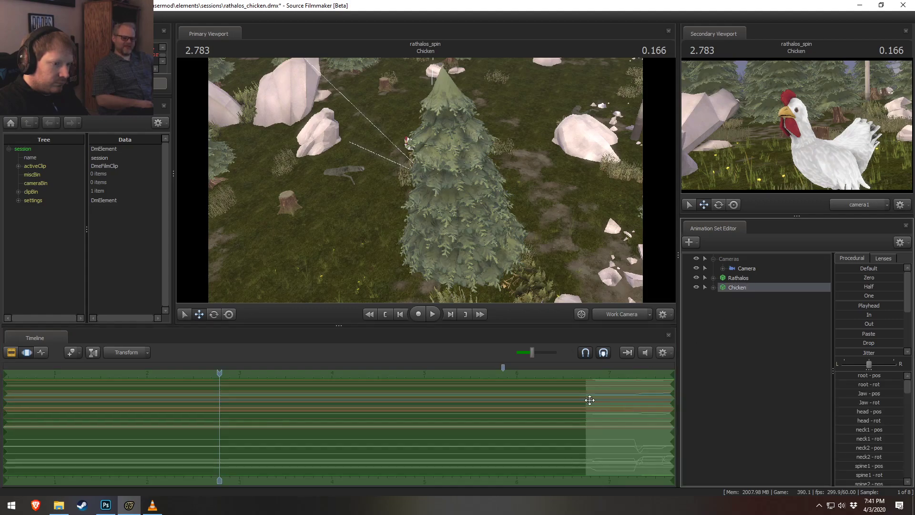
key(F2)
click(566, 420)
key(F3)
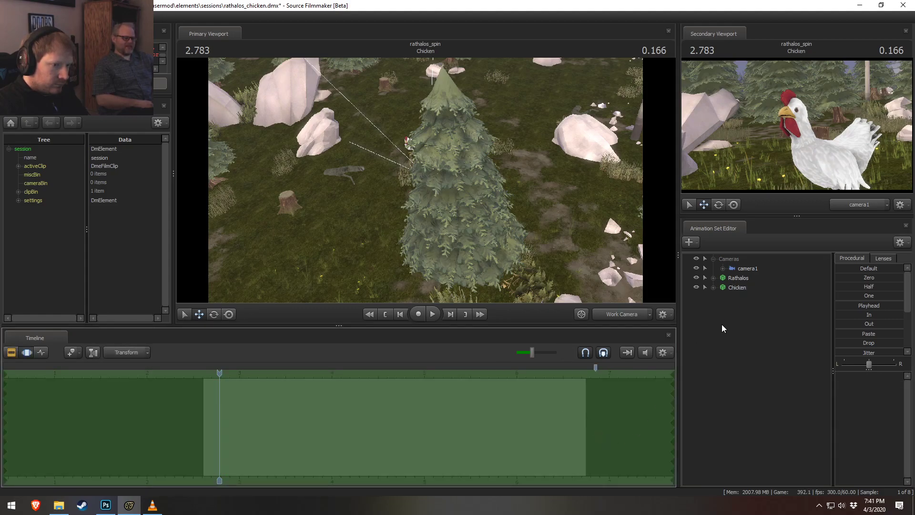
click(737, 286)
scroll(609, 441, down, 3)
scroll(608, 440, down, 1)
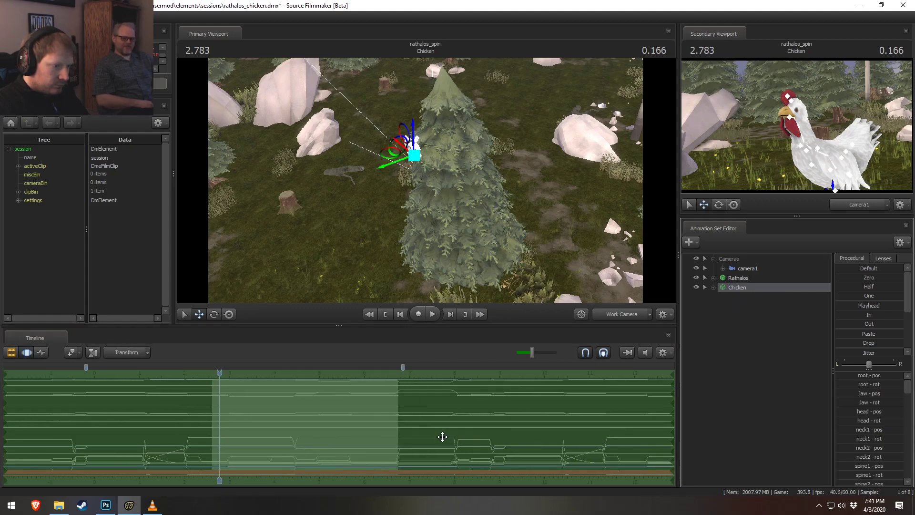
scroll(444, 437, up, 4)
key(shift)
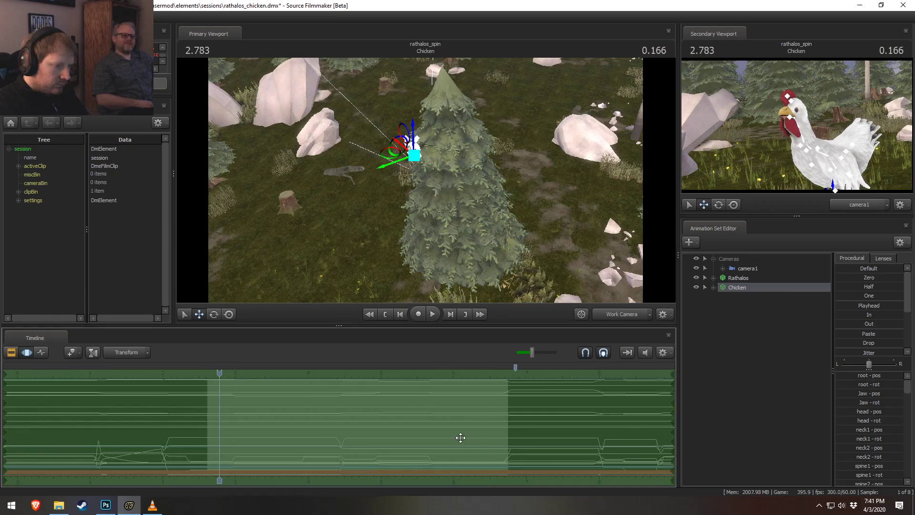
- Examine the Chicken's motion curves in the Rathalos WTF shot with the playhead at 7.2 s
key(F2)
click(556, 417)
key(F3)
click(742, 288)
scroll(609, 435, down, 1)
scroll(608, 435, up, 2)
scroll(606, 436, down, 1)
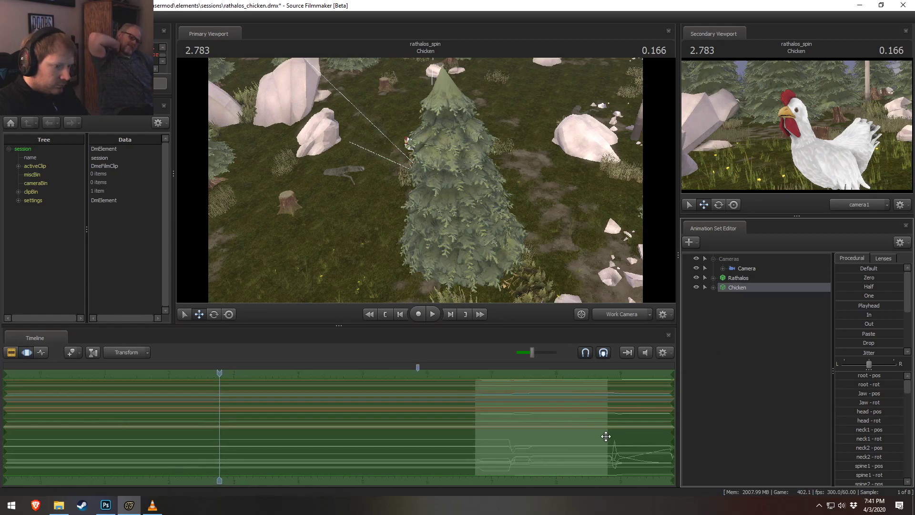
key(F2)
click(477, 376)
drag(477, 375, 504, 381)
key(F3)
key(F2)
key(F3)
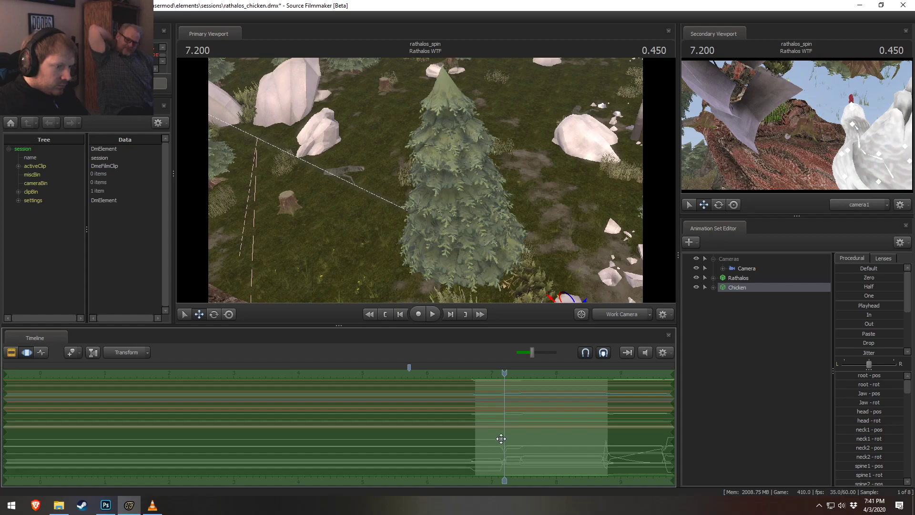
- Select the Chicken shot again and examine its Chicken animation set in the Motion Editor
key(F2)
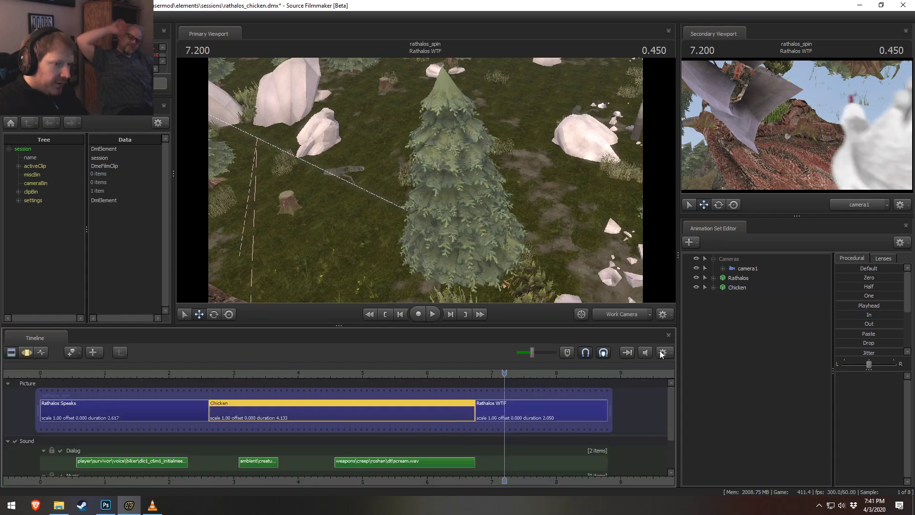
click(744, 288)
key(F3)
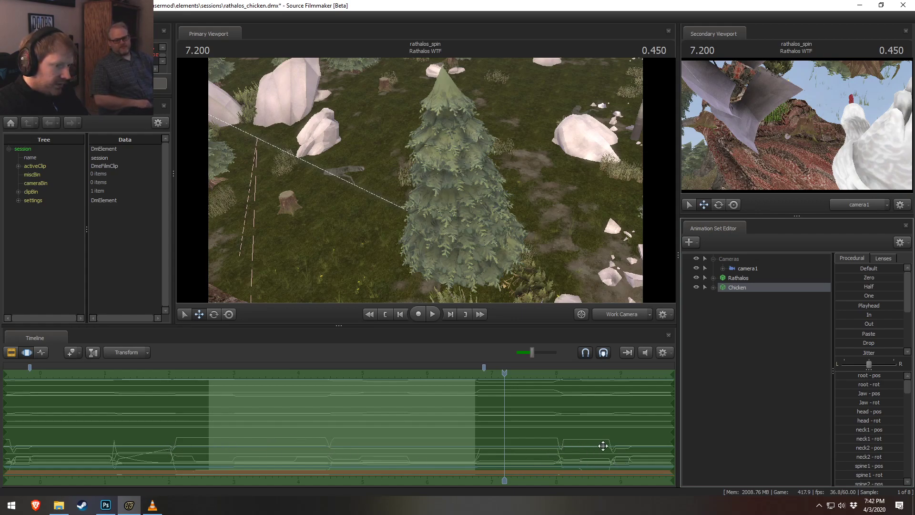
- Compare the Chicken's motion curves between the Rathalos WTF and Chicken shots, and scrub across the cut between them
key(F3)
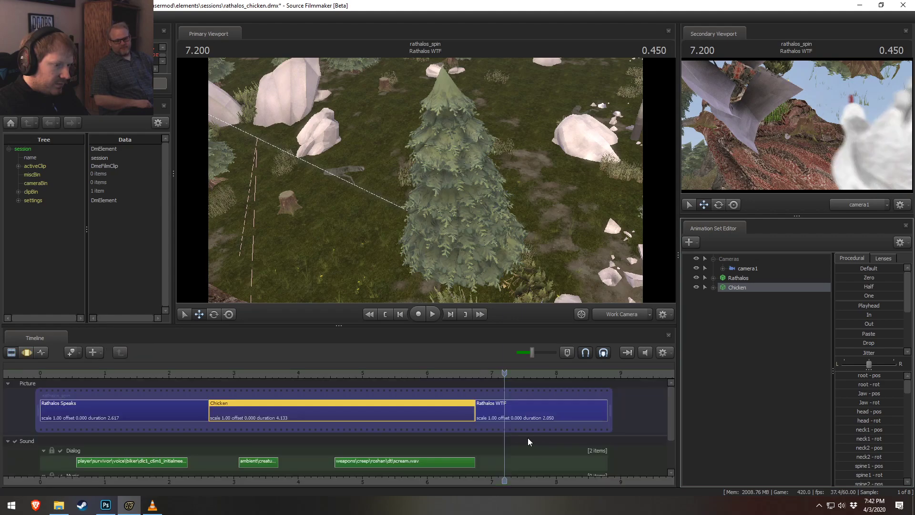
click(748, 289)
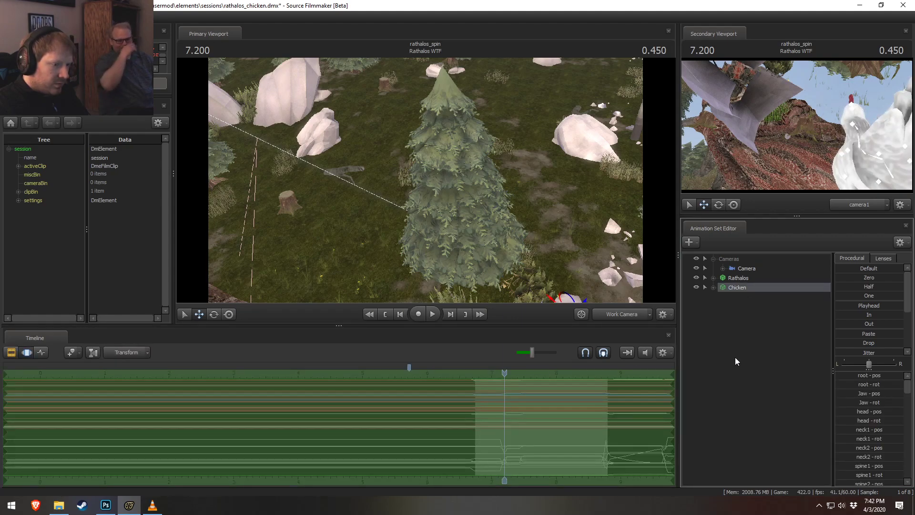
key(F2)
click(442, 413)
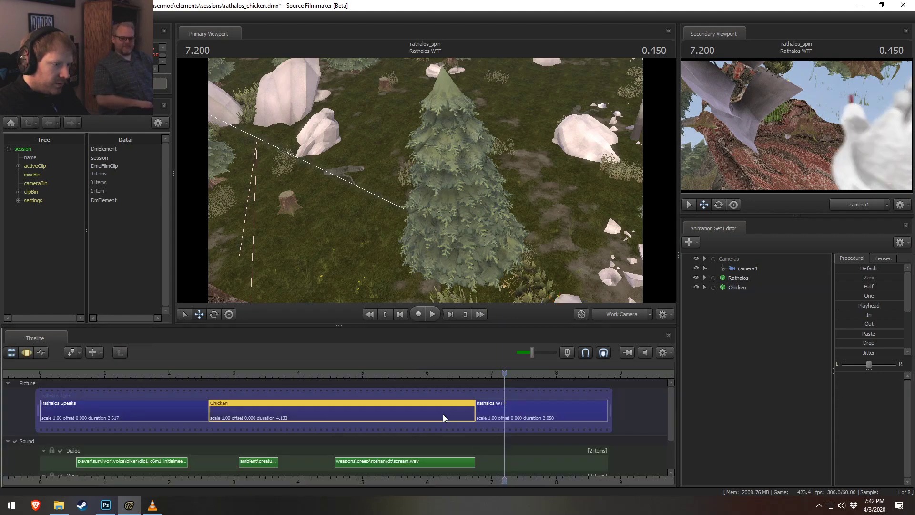
click(739, 288)
key(F3)
middle_drag(584, 433, 484, 429)
key(F2)
click(465, 371)
mouse_move(465, 371)
mouse_down()
mouse_move(490, 373)
mouse_move(436, 379)
mouse_move(475, 382)
mouse_up()
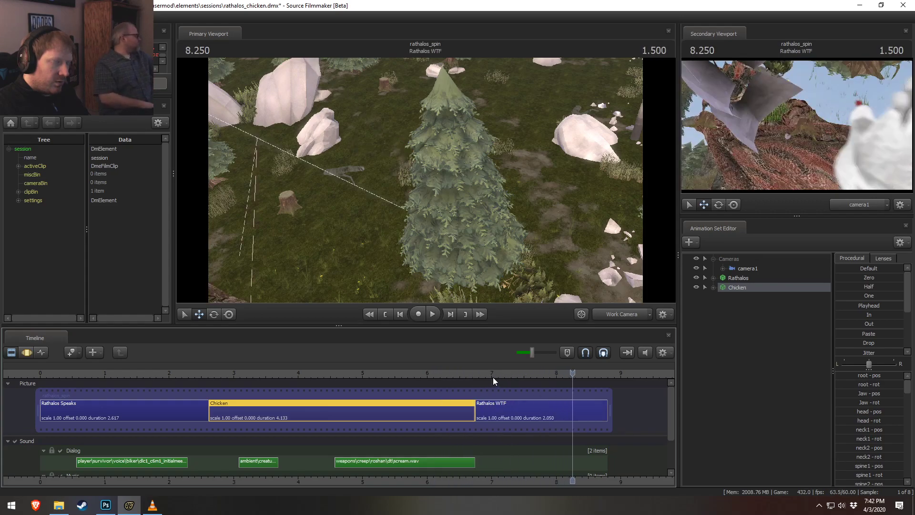
- Play the cut from the Chicken shot into Rathalos WTF, and extend the scream.wav dialog clip past the cut to about 8.15 s
click(336, 374)
key(space)
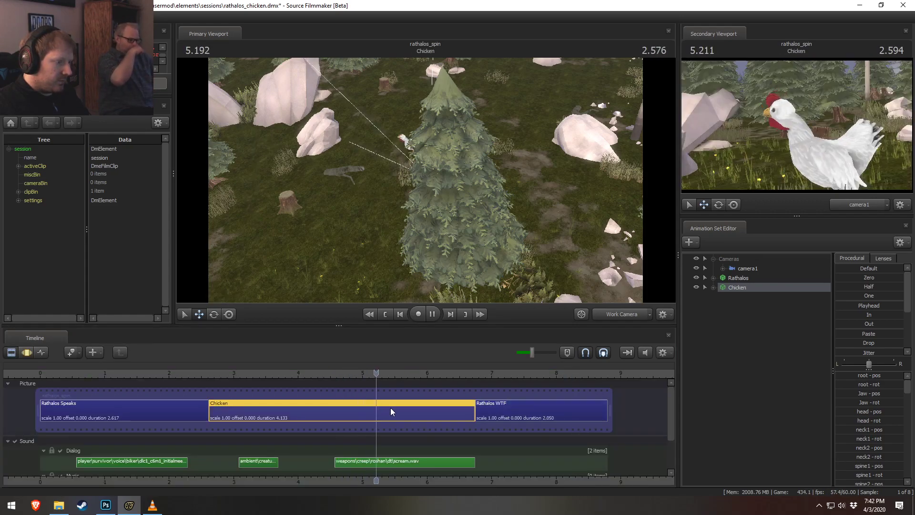
key(space)
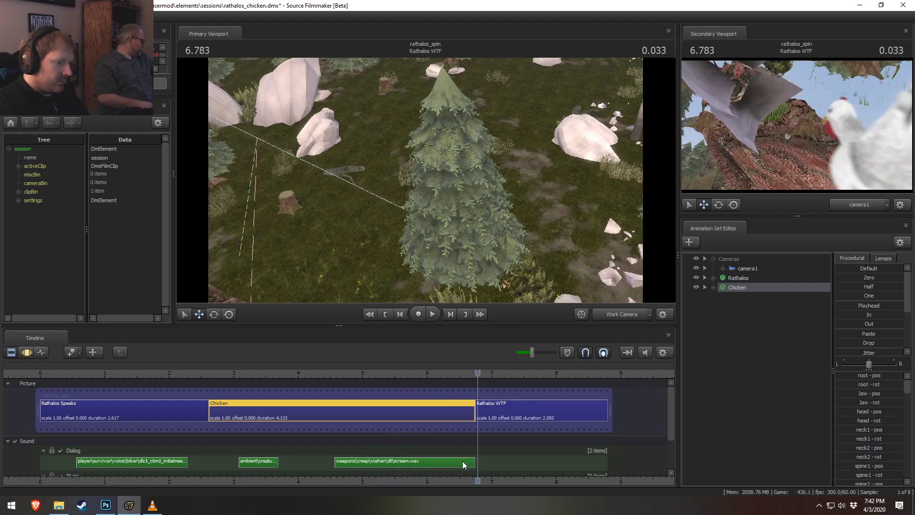
click(471, 459)
drag(474, 462, 566, 474)
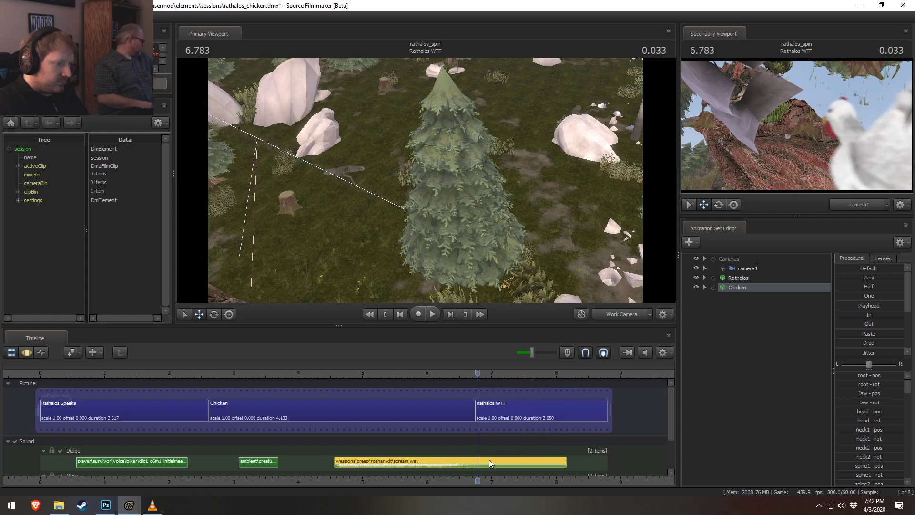
- Split the scream.wav clip at 6.750 s, the start of Rathalos WTF, and set the second part's volume to 0.5
drag(471, 381, 475, 380)
key(b)
click(492, 462)
right_click(492, 462)
mouse_move(576, 357)
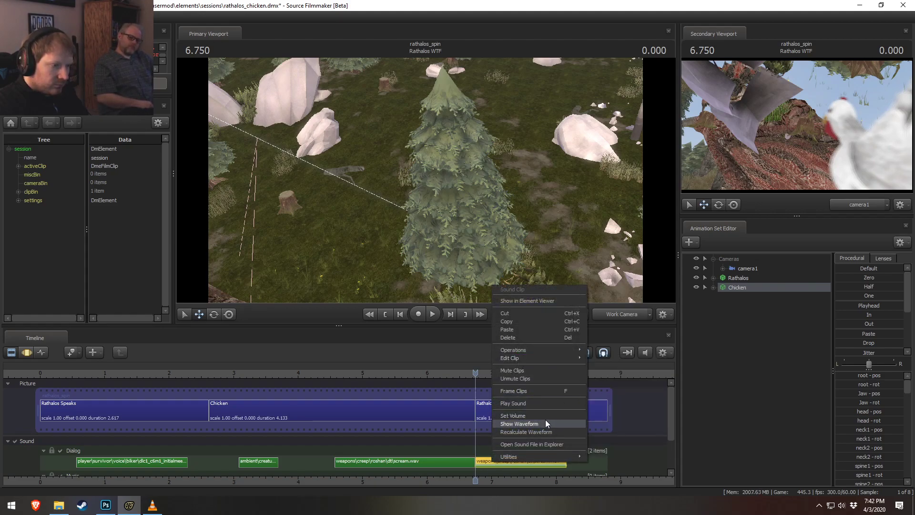
click(522, 415)
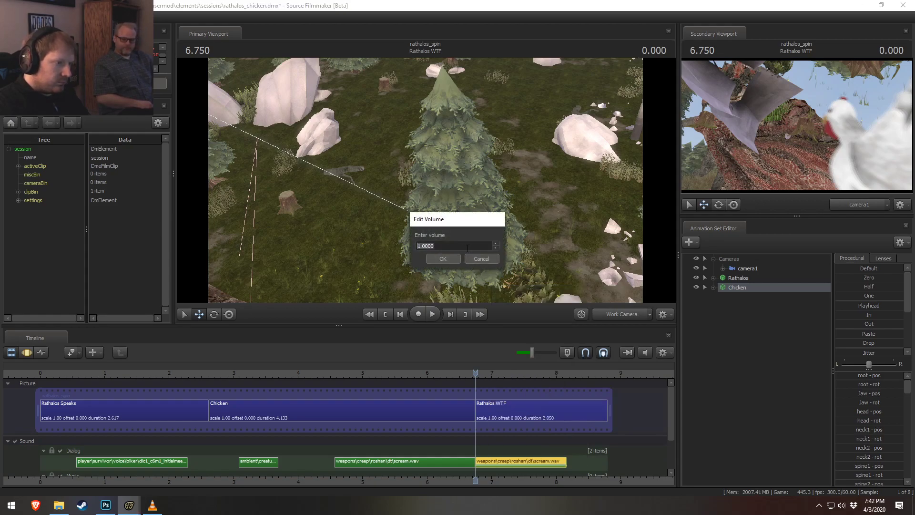
text(.5)
key(Return)
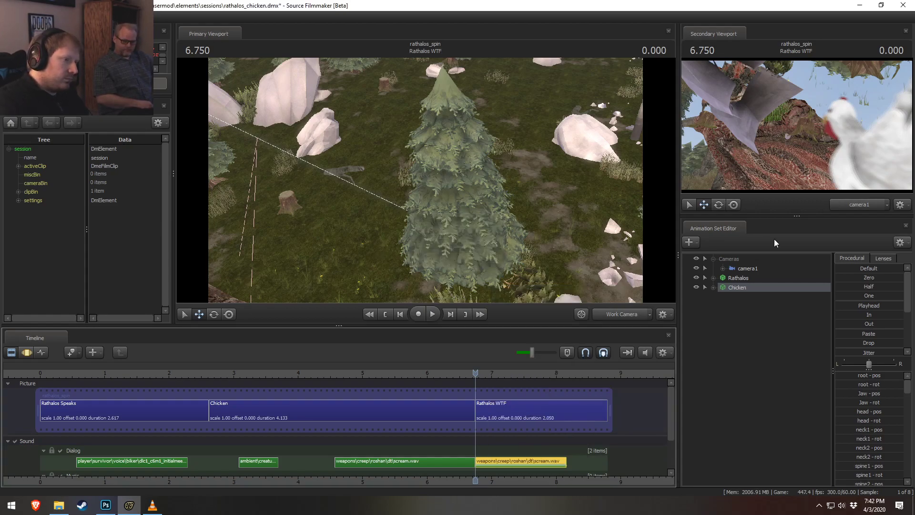
- Play the sequence from the Chicken shot into Rathalos WTF to check the split scream's volume
click(284, 372)
key(space)
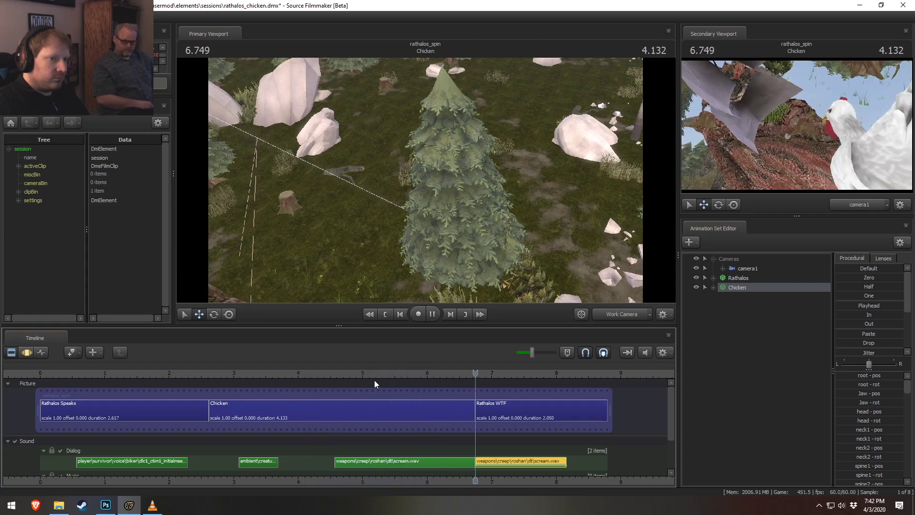
key(space)
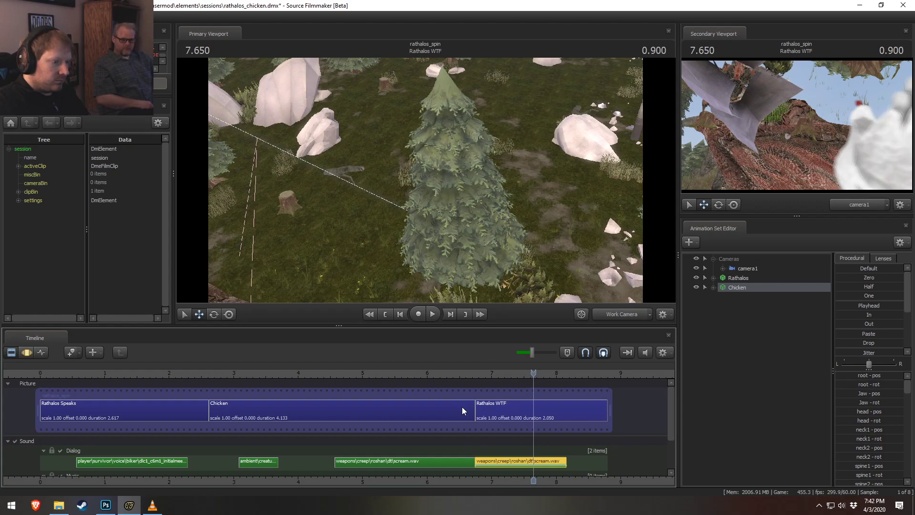
- Shorten the Chicken shot to a duration of 3.750 s and trim the parent sequence to the end of Rathalos WTF
drag(466, 418, 451, 410)
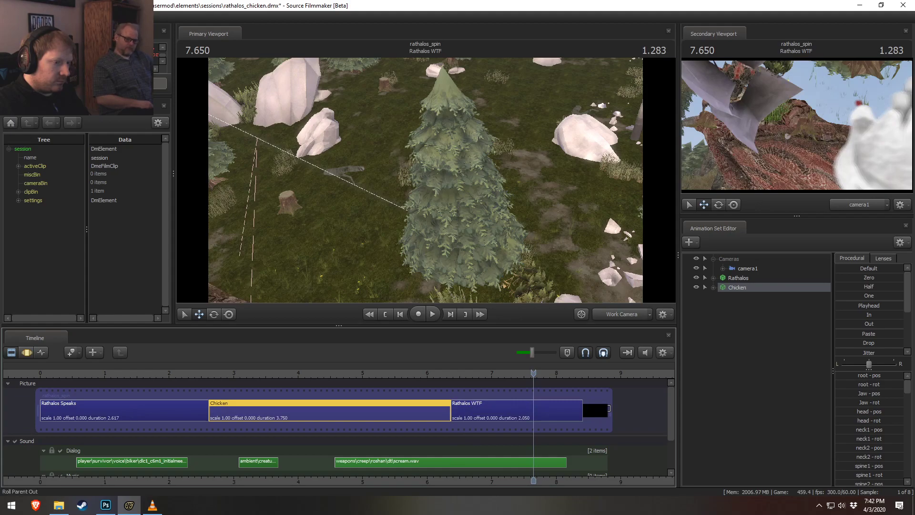
click(576, 418)
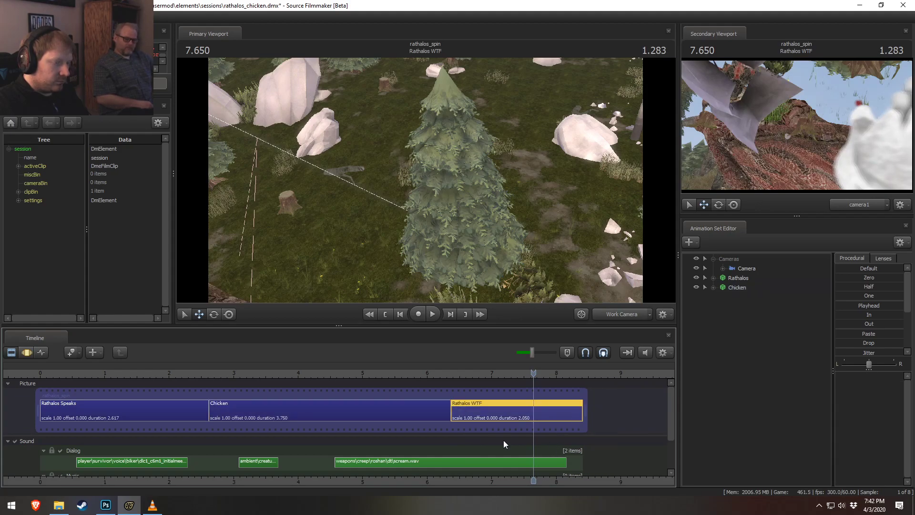
- Split the scream.wav clip at 6.366 s, the start of Rathalos WTF, and set the second part's volume to 2
drag(453, 373, 452, 373)
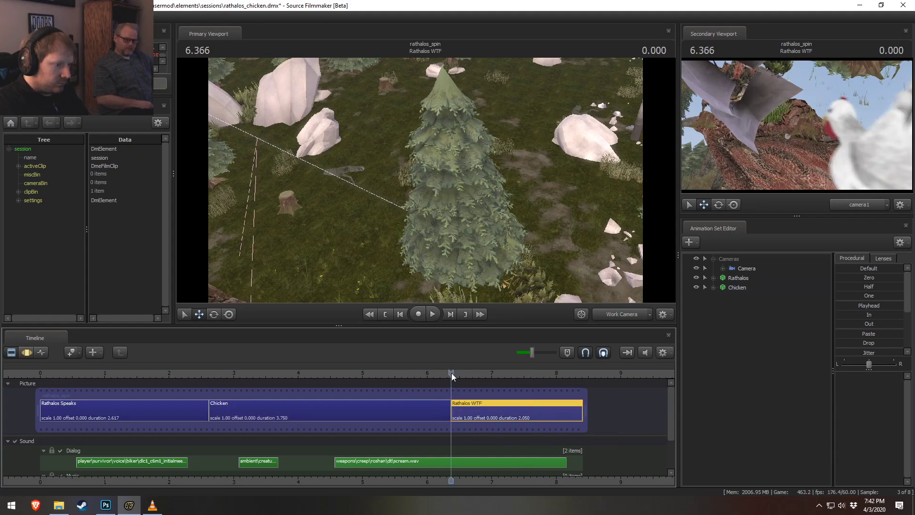
scroll(465, 466, up, 3)
click(467, 464)
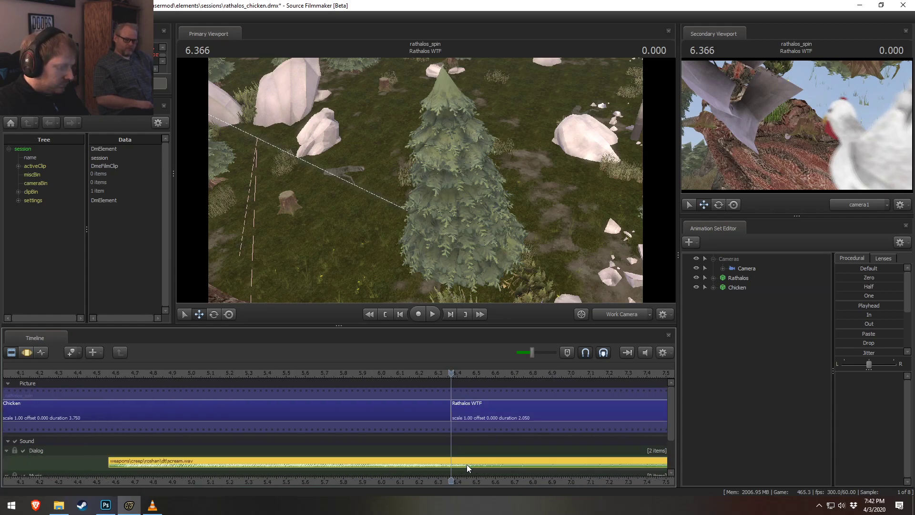
right_click(479, 460)
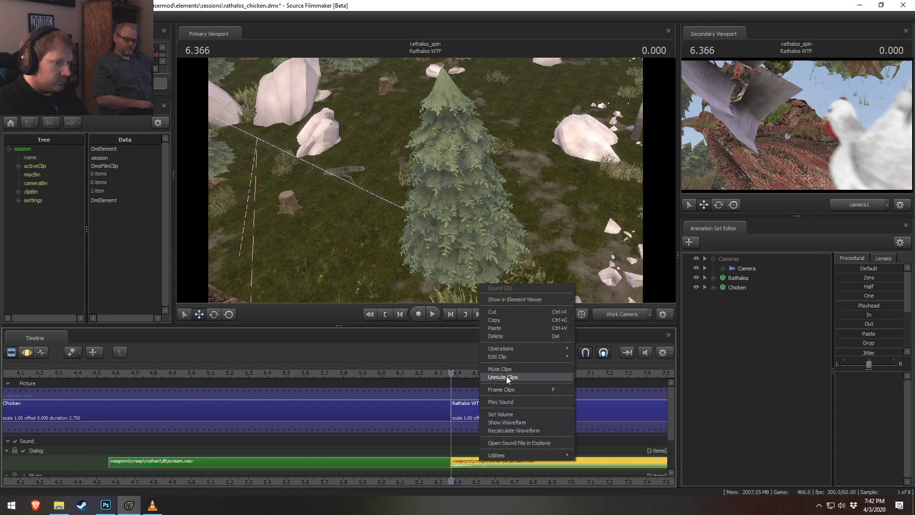
click(499, 409)
text(2)
key(Return)
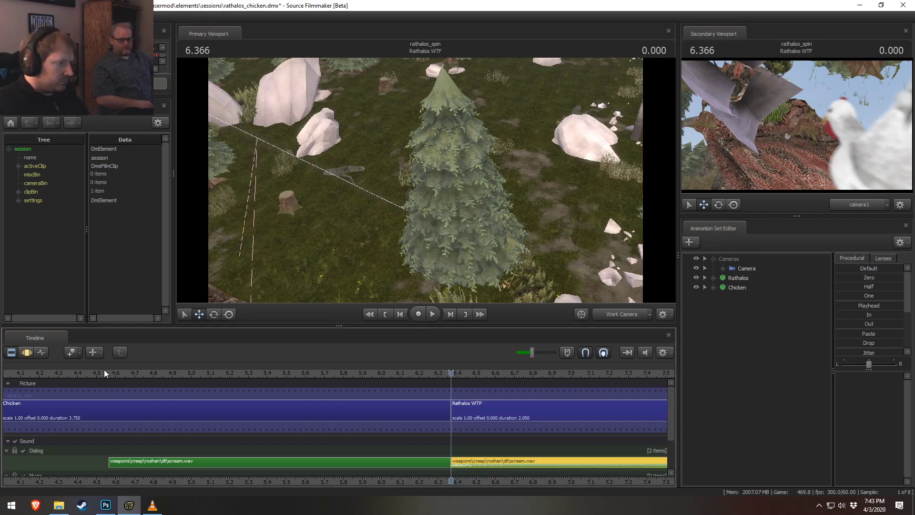
- Place the playhead at 6.383 s in the Rathalos WTF shot and inspect the whole scene from the work camera
click(79, 371)
click(457, 413)
click(453, 372)
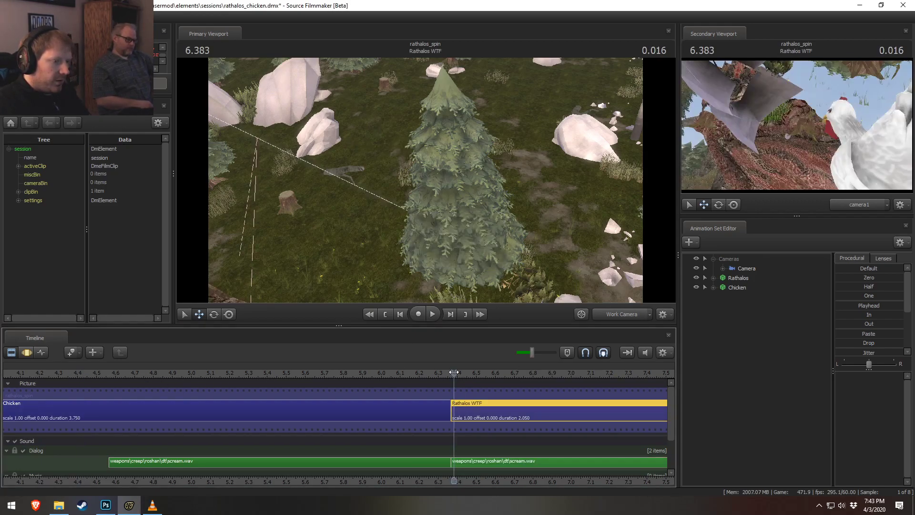
click(625, 313)
key(s)
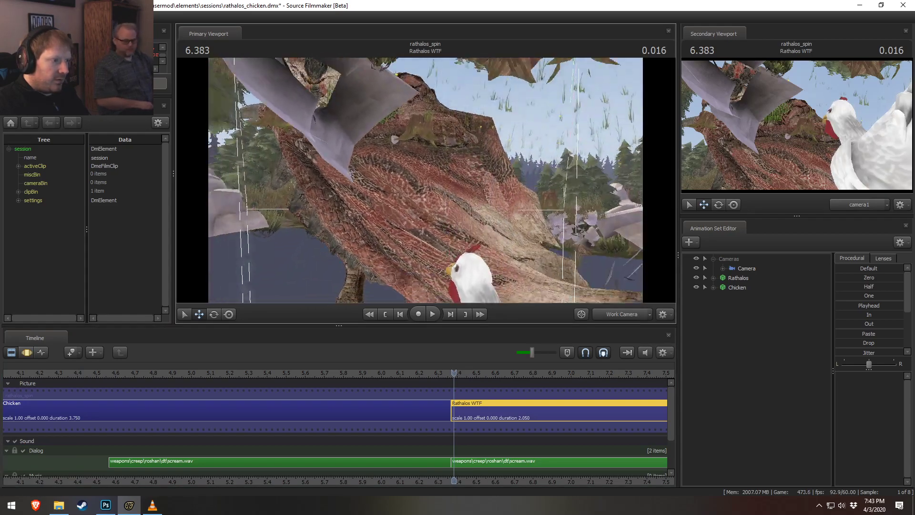
key(s)
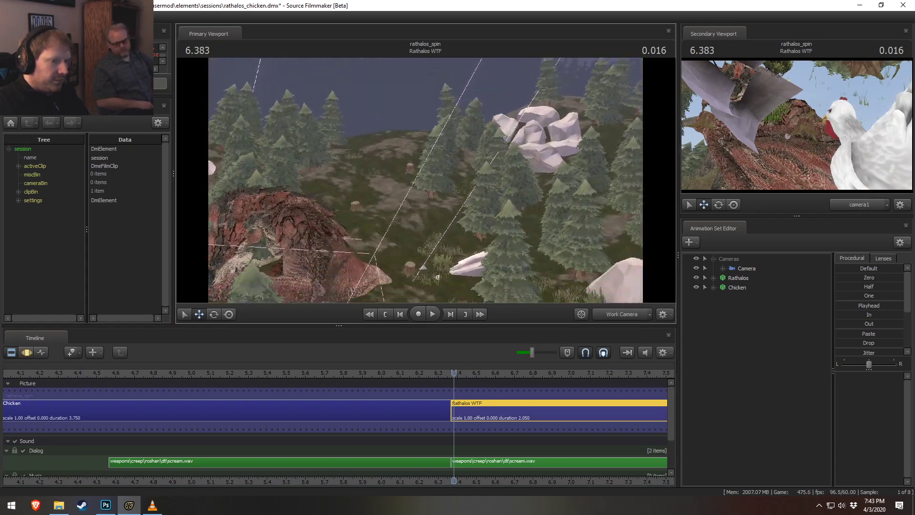
scroll(289, 393, down, 2)
scroll(289, 393, down, 3)
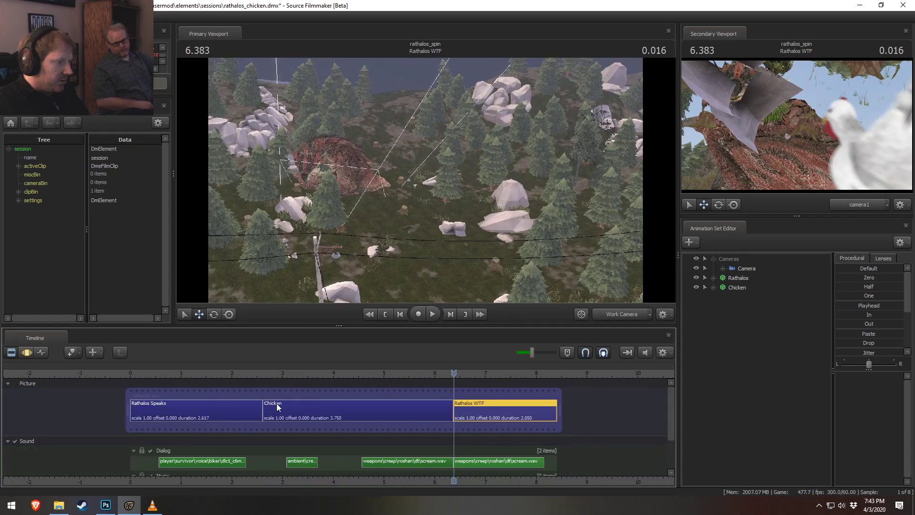
- Select the camera, Rathalos and Chicken animation sets of the Rathalos WTF shot together for motion editing
click(252, 414)
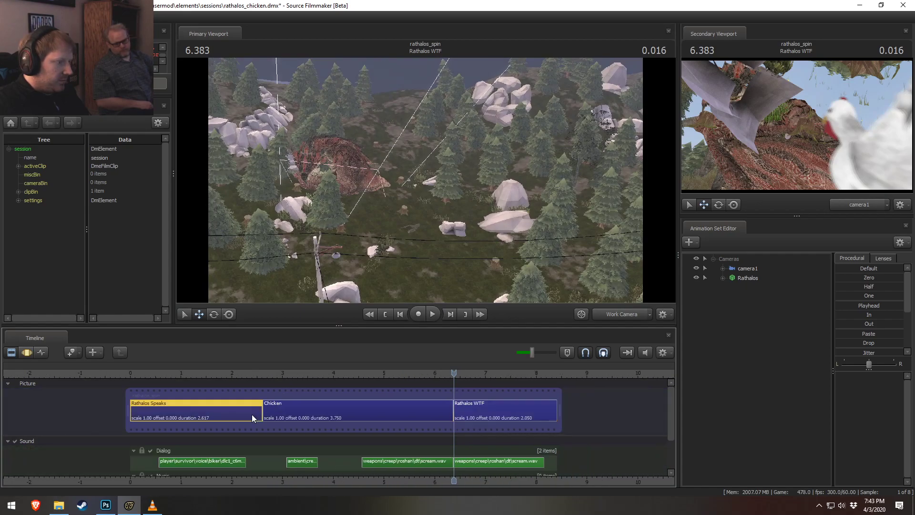
click(493, 408)
ctrl+click(758, 270)
ctrl+click(757, 270)
key(F3)
- Move the camera, Rathalos and Chicken together to a different spot in the forest
drag(410, 191, 413, 214)
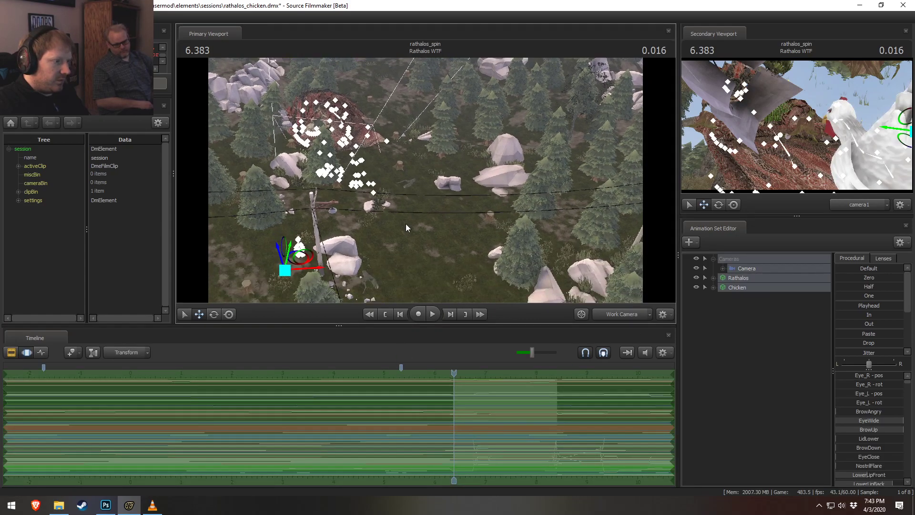
drag(299, 266, 215, 238)
drag(448, 244, 490, 237)
- Rotate the camera, Rathalos and Chicken together around the camera to change the direction the shot faces
key(e)
right_click(518, 214)
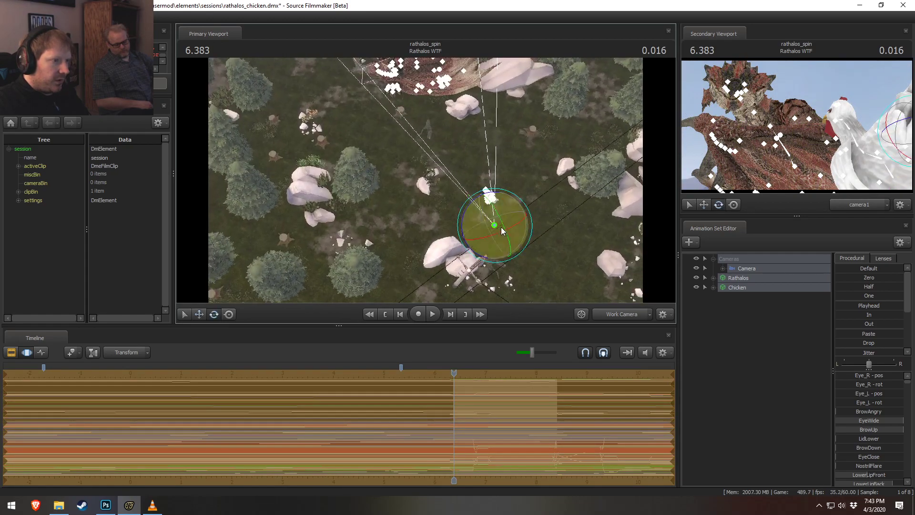
click(473, 229)
right_click(477, 216)
click(483, 221)
drag(462, 217, 498, 259)
- Nudge the camera, Rathalos and Chicken group into its final position and commit the transform for the whole shot
key(w)
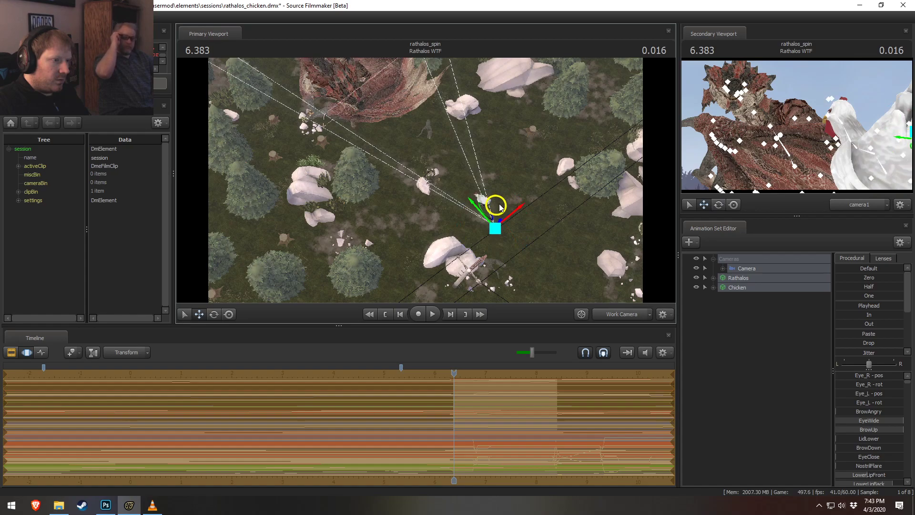
drag(501, 218, 490, 214)
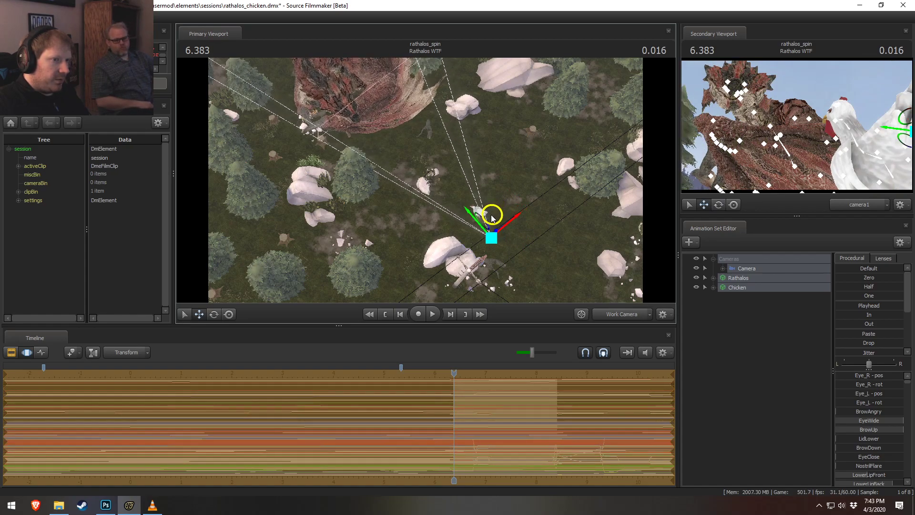
key(F2)
key(F3)
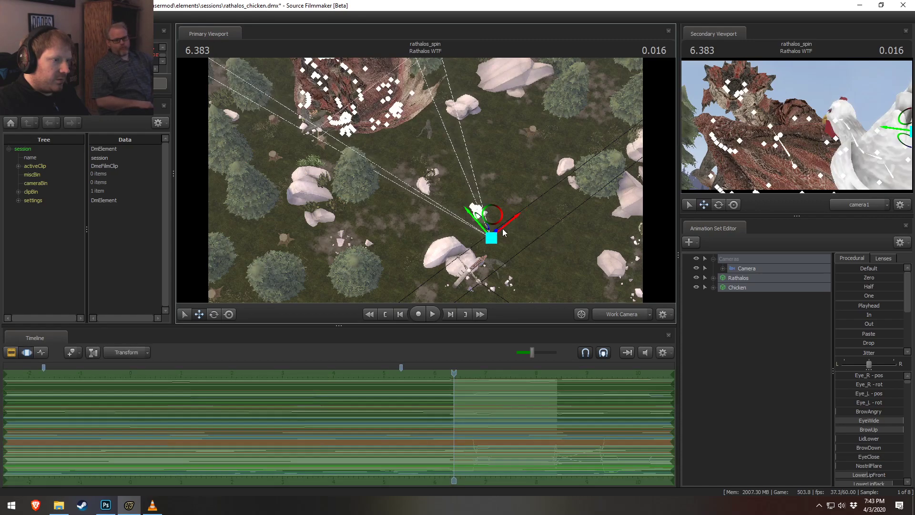
key(F2)
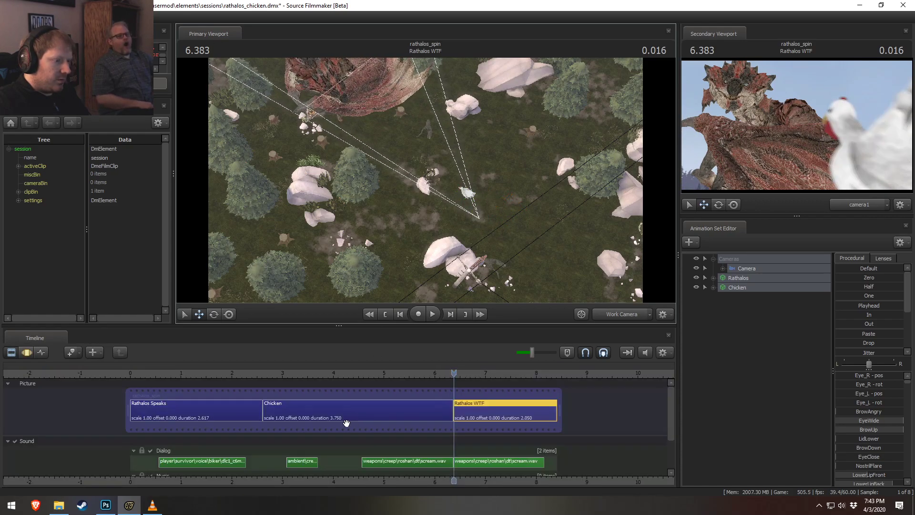
- Show camera1 in the primary viewport and play the cut from the Chicken shot into Rathalos WTF repeatedly
drag(219, 375, 512, 383)
key(space)
click(428, 373)
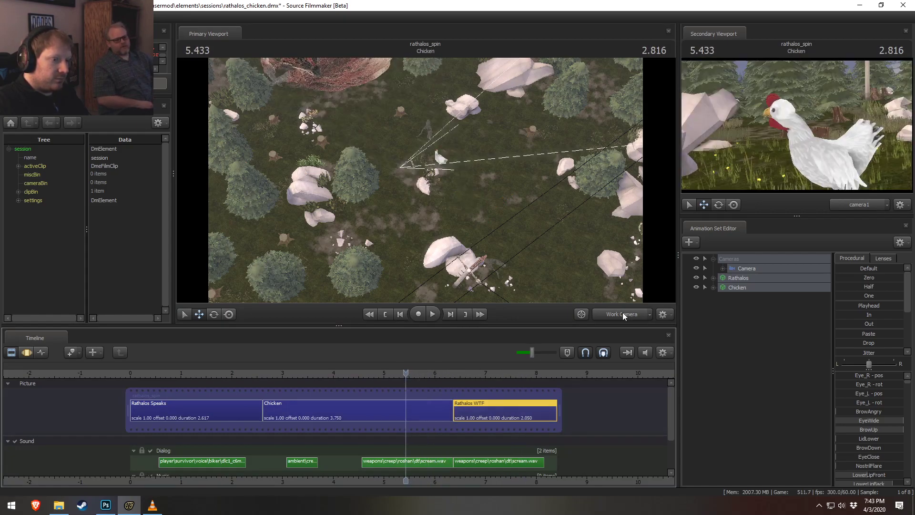
click(622, 314)
key(space)
key(space)
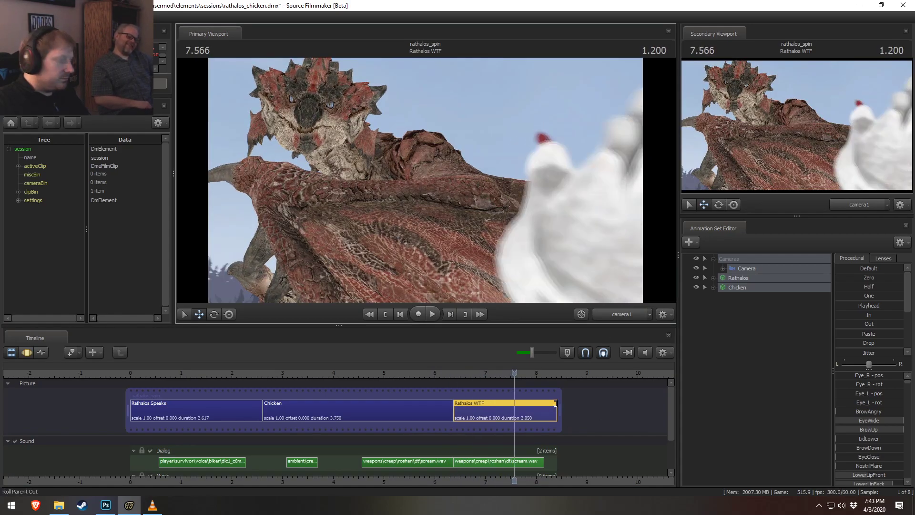
click(358, 376)
key(space)
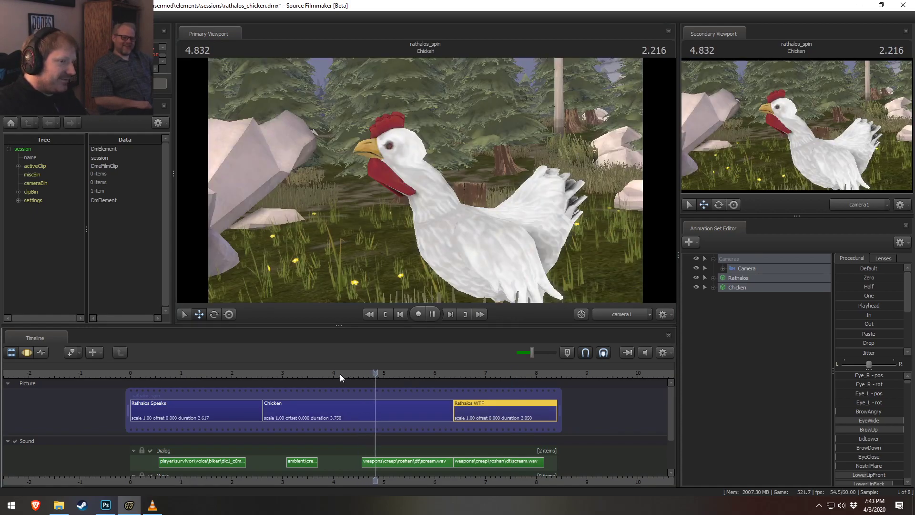
key(space)
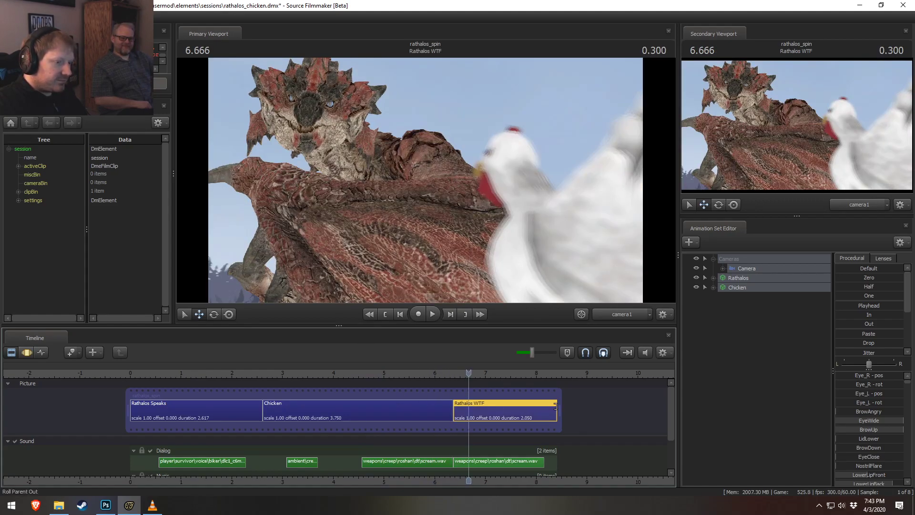
- Trim the end of the Rathalos WTF shot to 7.800 s and play back the shortened ending
click(526, 374)
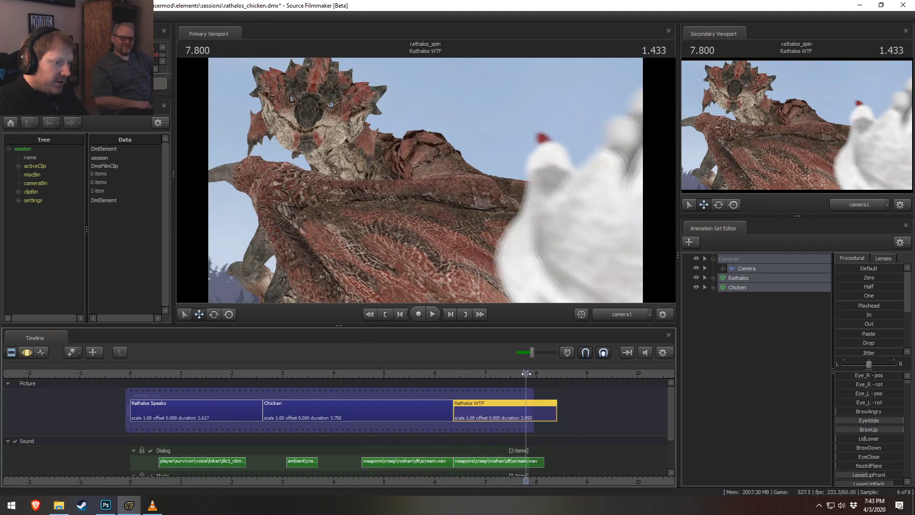
drag(557, 402, 526, 407)
click(407, 371)
key(space)
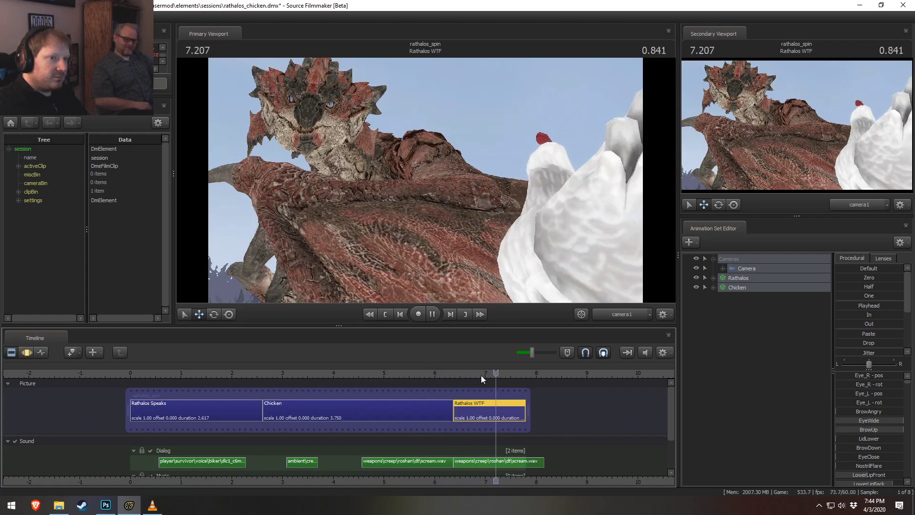
- Play the end of the Chicken shot and extend the shot to a duration of 4.150 s, rippling Rathalos WTF later
click(346, 375)
key(space)
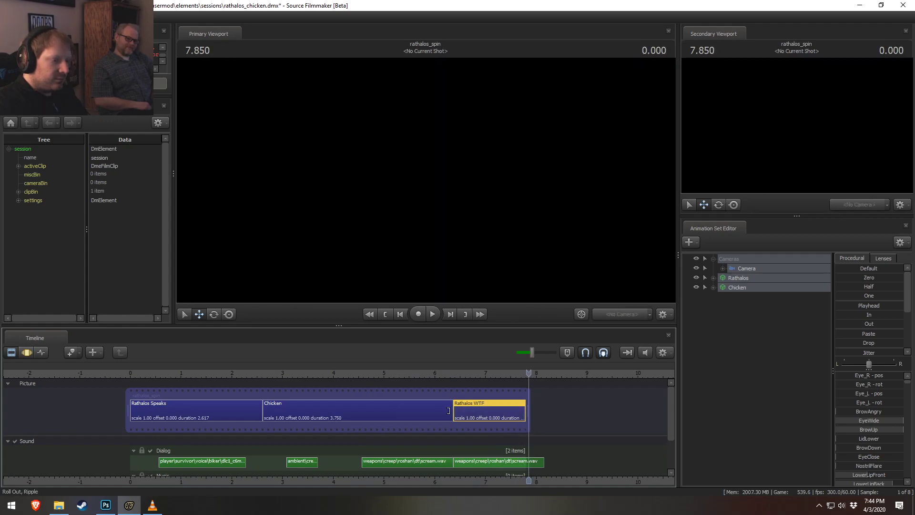
drag(449, 410, 474, 410)
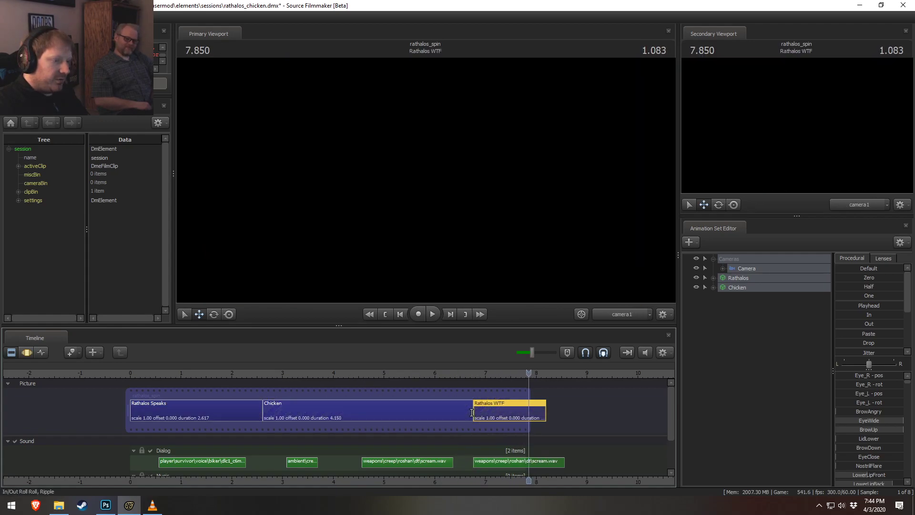
- Delete the second scream.wav clip and extend the first one across the cut to about 7.3 s
key(Delete)
click(453, 463)
click(453, 464)
click(453, 463)
click(453, 463)
drag(453, 462, 502, 462)
- Play the new cut and trim the end of the Rathalos WTF shot back to about 7.8 s
click(458, 368)
key(space)
drag(543, 409, 524, 409)
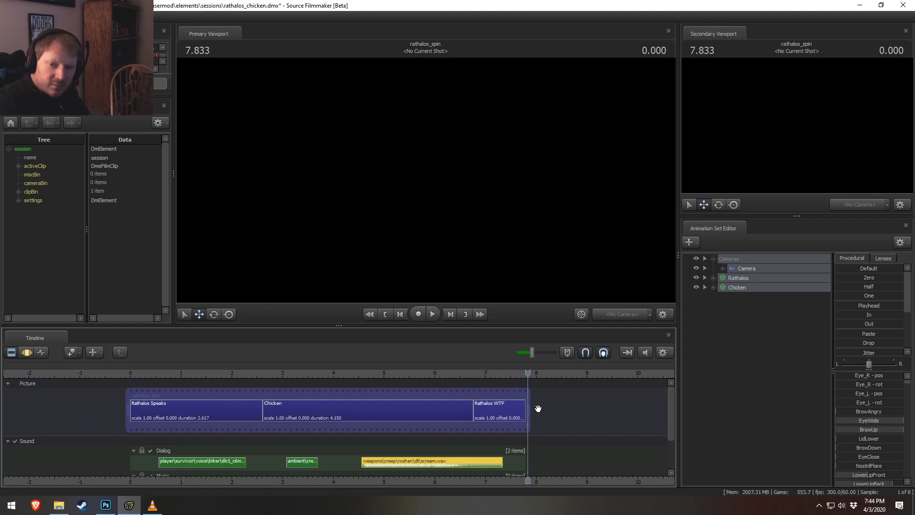
- Play the Chicken shot repeatedly from about 4.2 s to check the Chicken's motion against the scream sound
click(438, 373)
click(343, 373)
key(space)
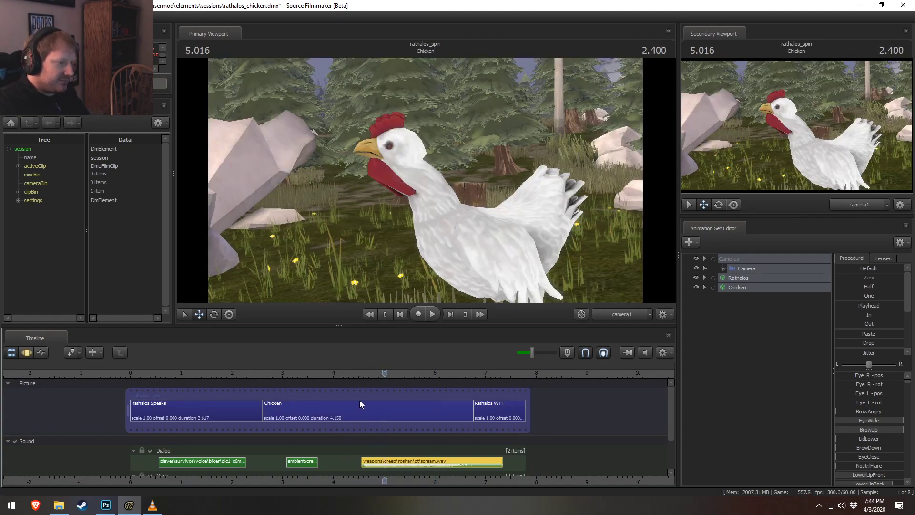
click(349, 370)
key(space)
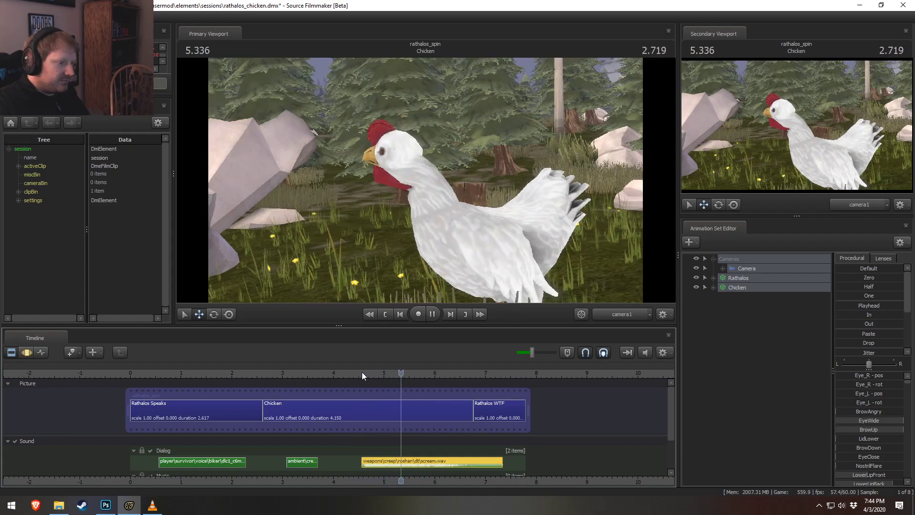
click(357, 403)
drag(349, 373, 344, 376)
key(space)
- In the Motion Editor, select the time from 4.750 s onward and view the Chicken from the front through the Work Camera
key(F3)
scroll(359, 417, up, 4)
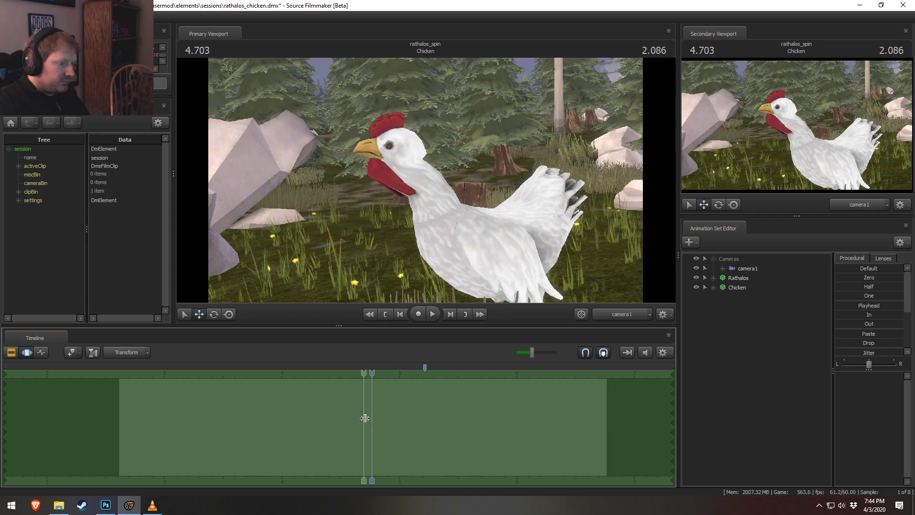
click(370, 418)
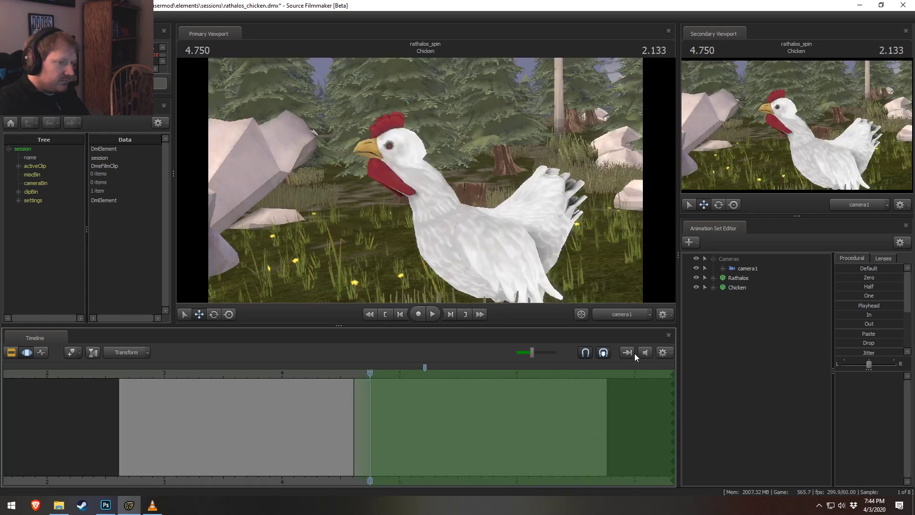
ctrl+click(623, 311)
drag(426, 180, 425, 180)
key(w)
key(s)
- Rotate the Chicken's neck1 and neck2 bones in Local rotation mode until the head faces straight ahead, and play the turn
ctrl+click(428, 198)
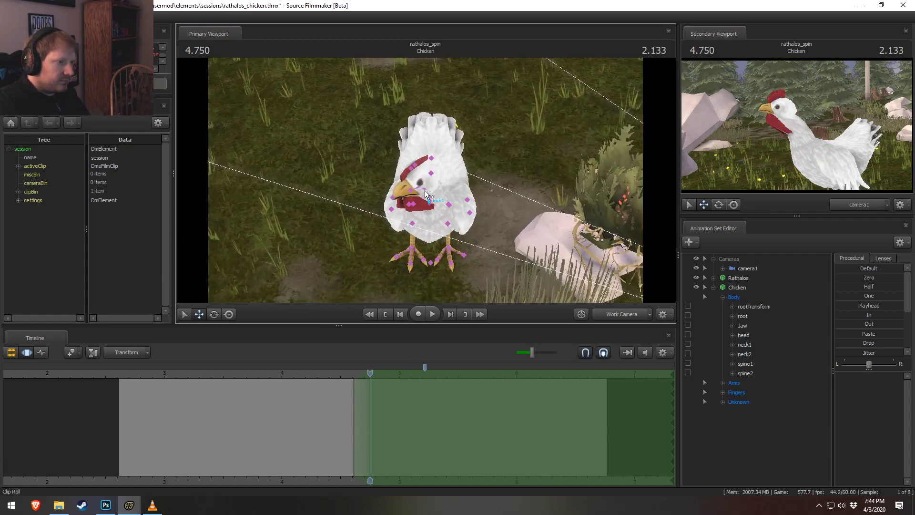
ctrl+click(425, 190)
ctrl+shift+click(429, 199)
key(e)
right_click(434, 204)
mouse_move(453, 227)
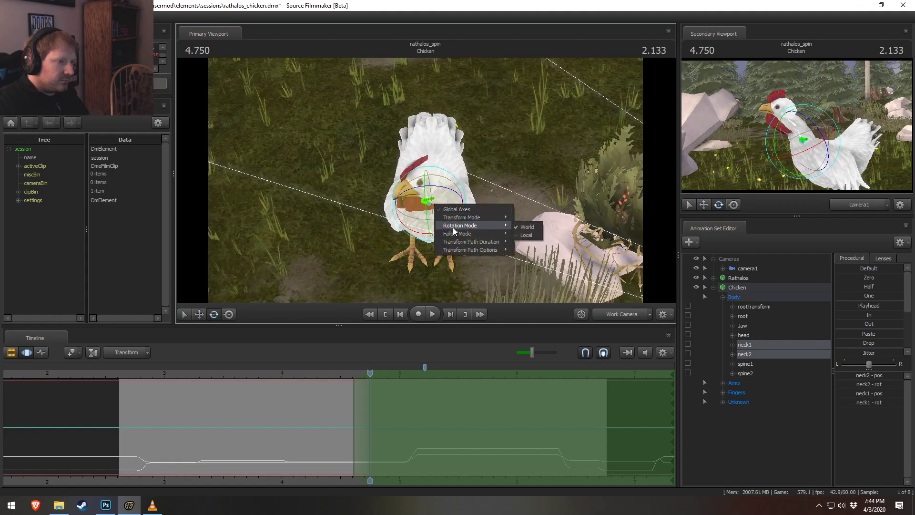
click(532, 236)
drag(444, 212, 465, 205)
ctrl+click(430, 187)
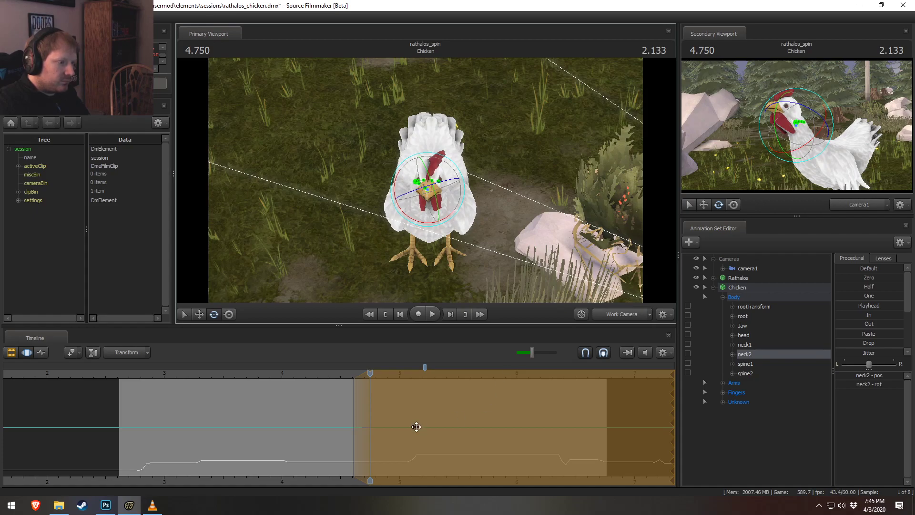
click(329, 376)
key(space)
key(space)
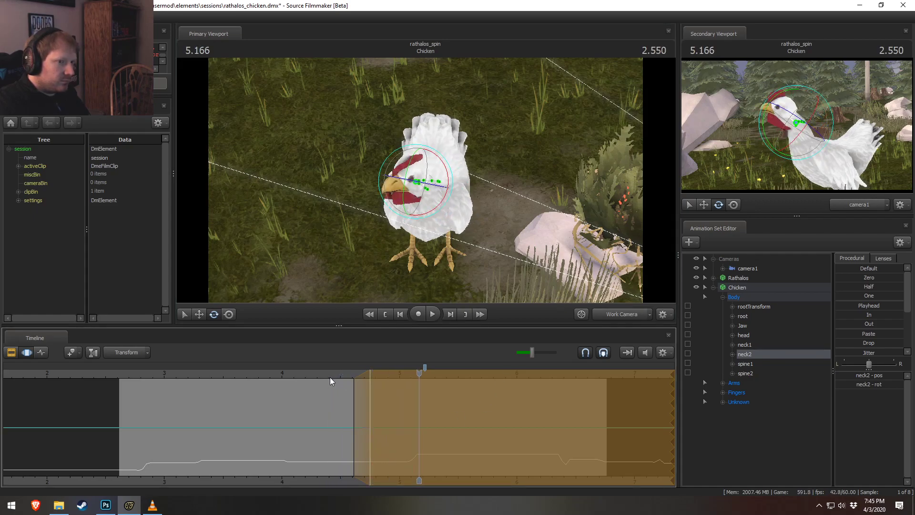
- Hold the whole Chicken's 4.800 s pose for the rest of the shot and play back the head turn
drag(339, 376, 748, 462)
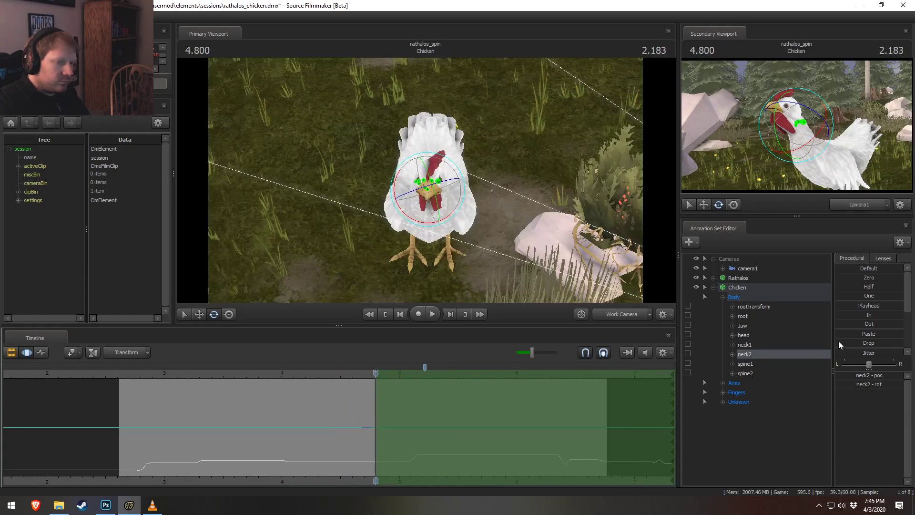
click(734, 288)
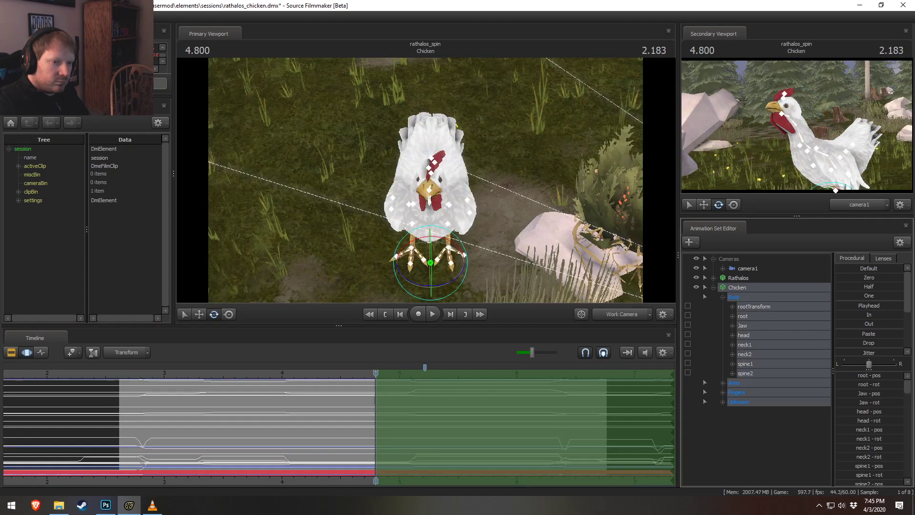
key(space)
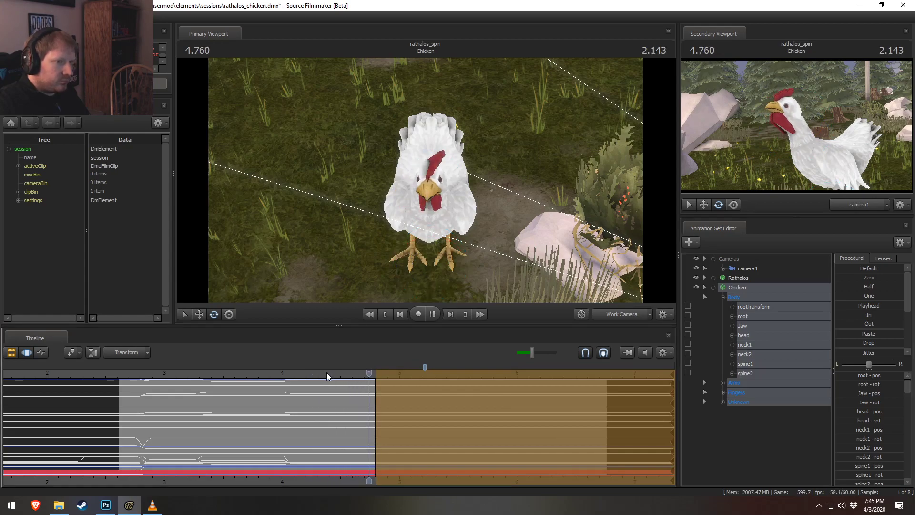
key(space)
click(221, 375)
key(space)
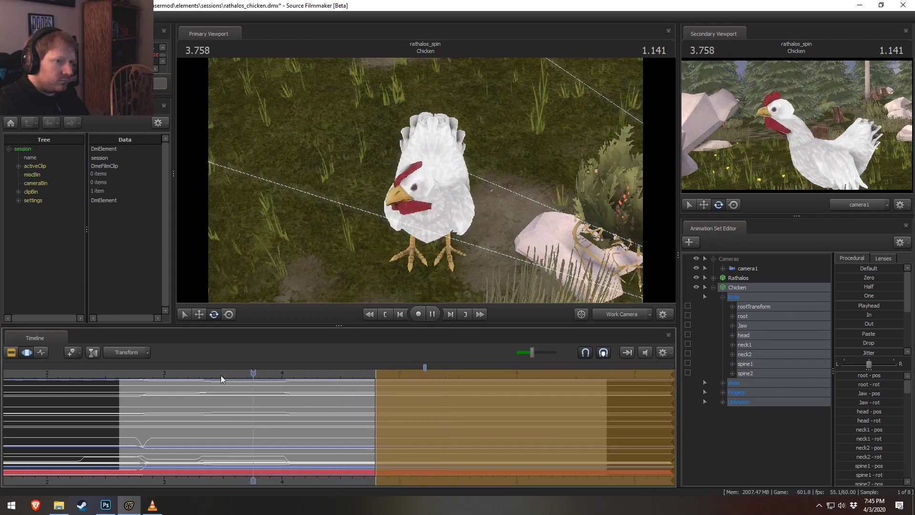
key(space)
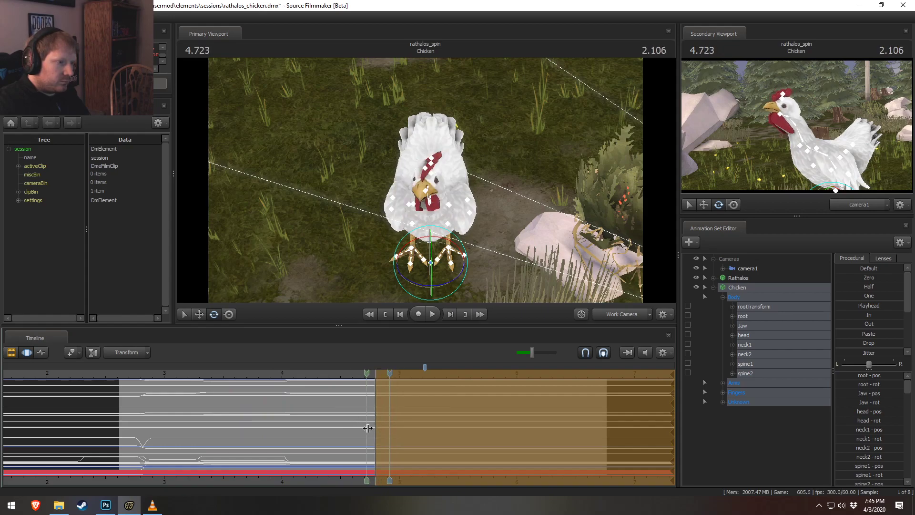
- Move the Work Camera to a side close-up of the Chicken's face and play the shot from its start
shift+drag(372, 430, 860, 439)
drag(363, 426, 355, 437)
drag(507, 292, 415, 186)
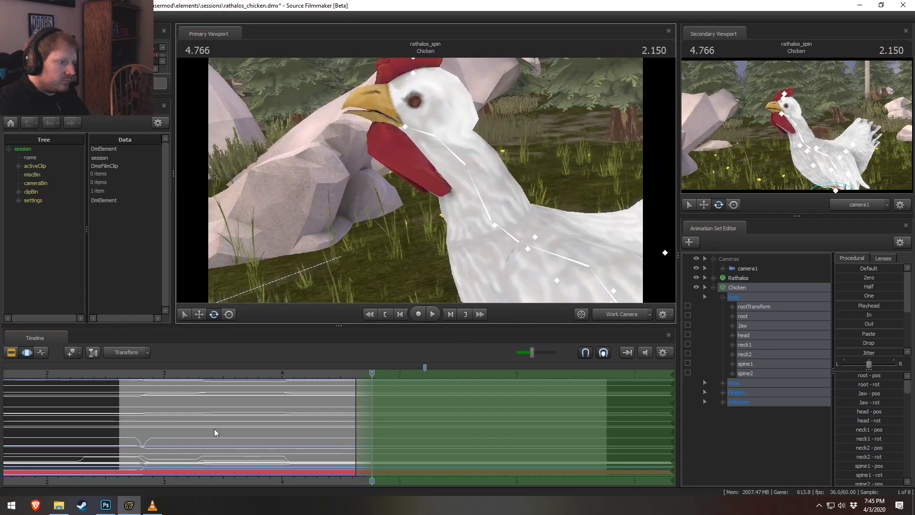
click(117, 375)
key(space)
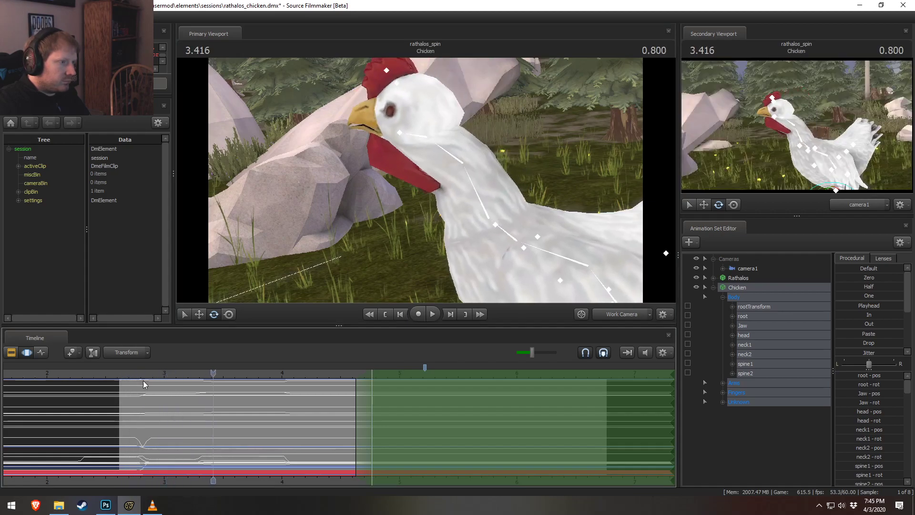
- Select the Chicken's Jaw bone, rotate it slightly open in a short time selection around 3.116 s, and play it back
scroll(164, 434, up, 1)
key(ctrl+a)
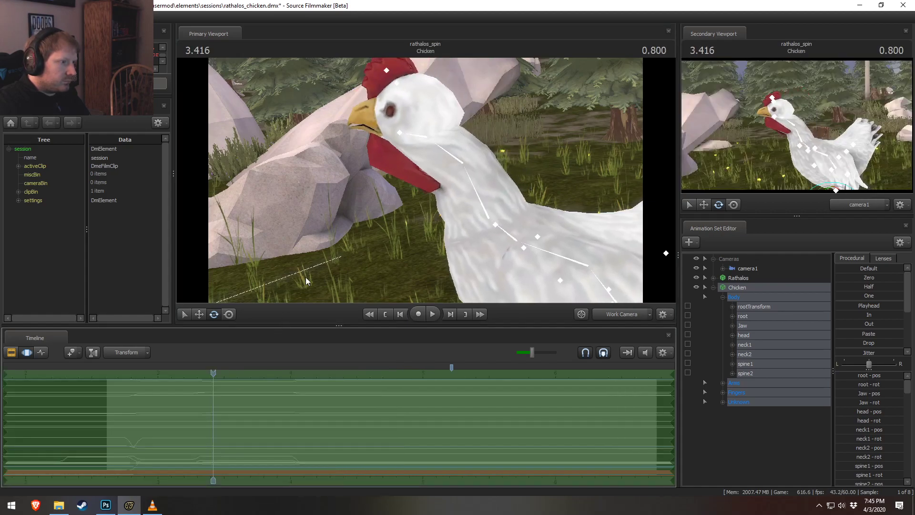
click(398, 133)
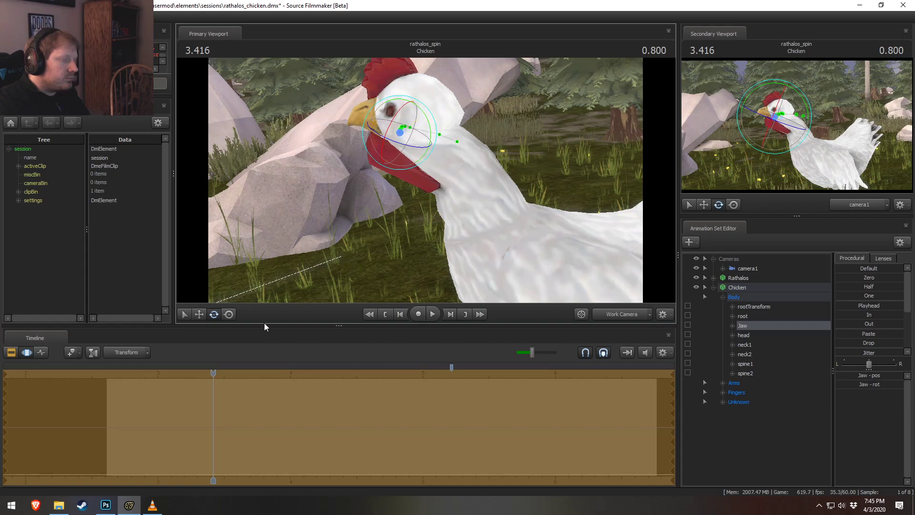
key(shift)
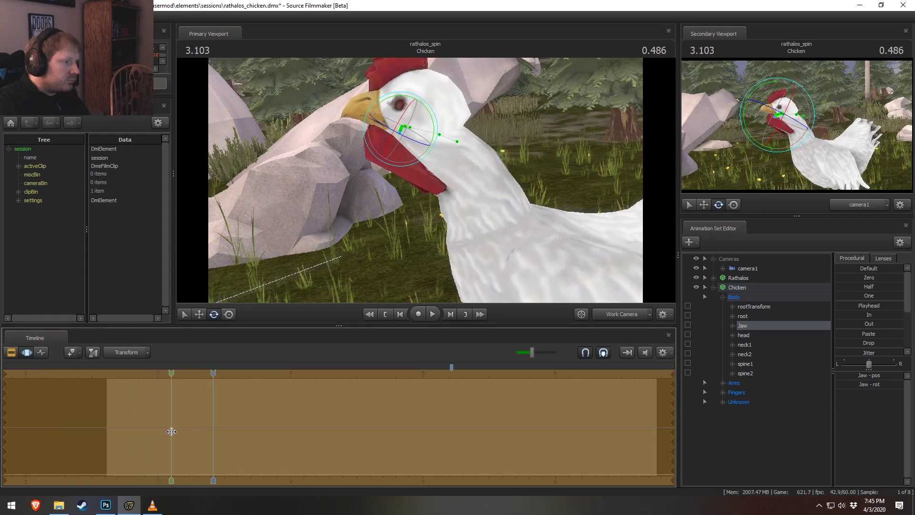
shift+click(173, 432)
shift+scroll(173, 433, up, 3)
scroll(173, 433, up, 2)
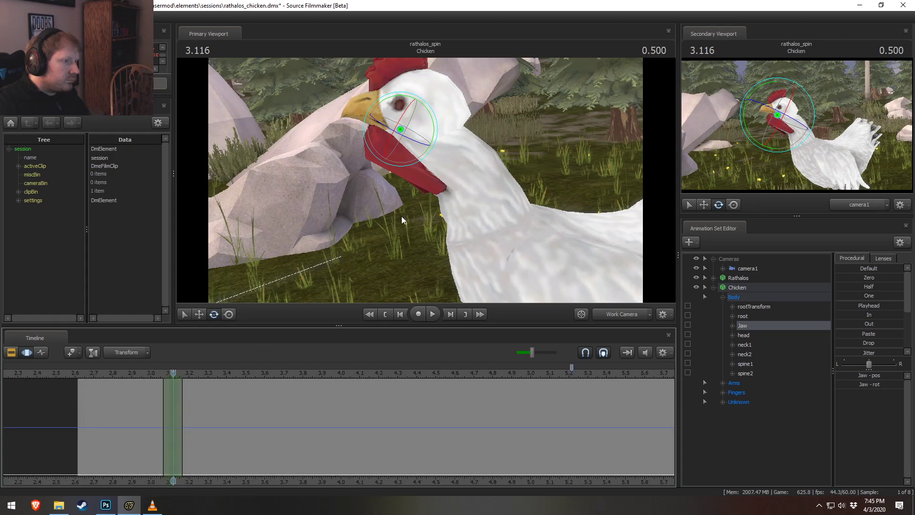
drag(433, 122, 430, 113)
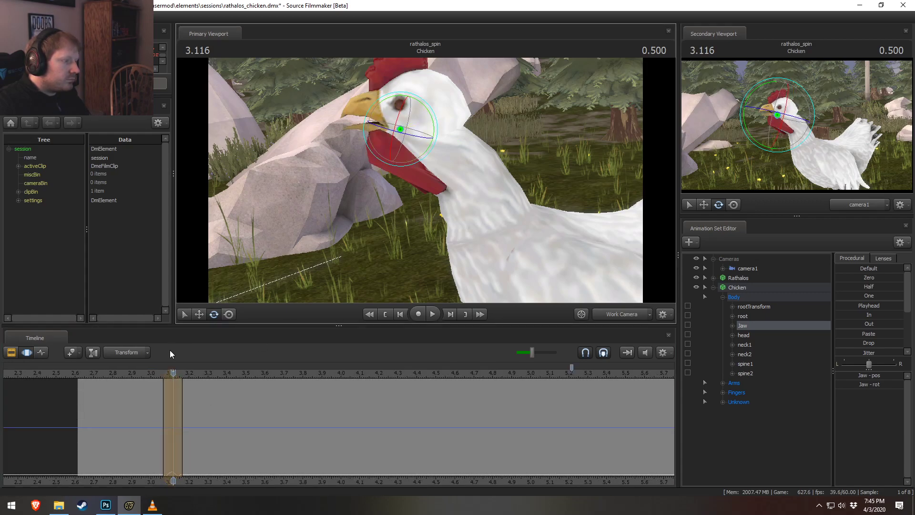
click(136, 376)
key(space)
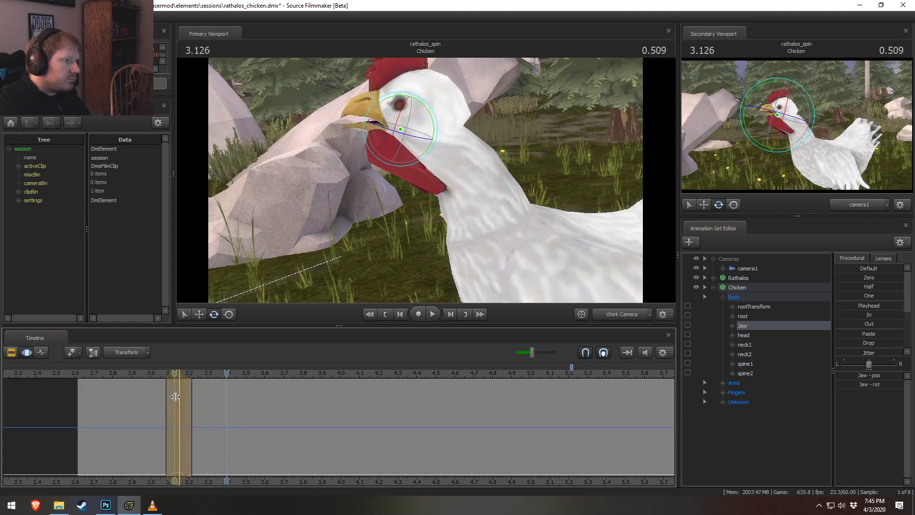
- Copy the short jaw opening and paste it at about 3.4 s and 3.6 s to match the chicken_idle_01.wav sound
drag(189, 398, 165, 392)
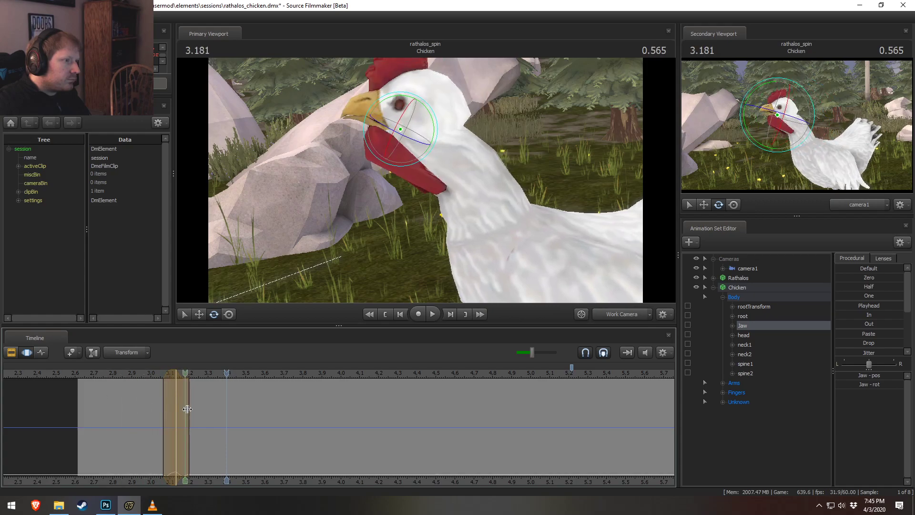
click(254, 414)
key(F2)
key(F3)
shift+drag(153, 436, 267, 446)
click(182, 416)
key(F2)
key(F3)
key(ctrl+v)
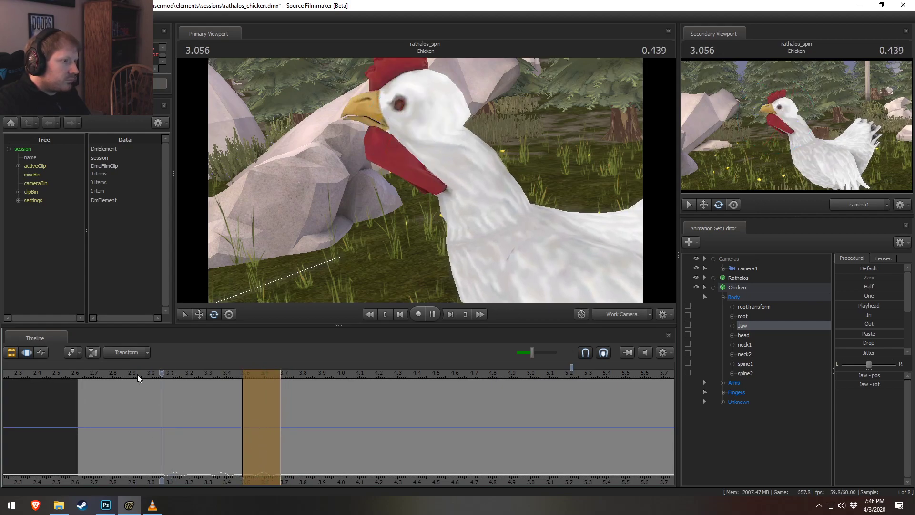
- Play the jaw movements repeatedly from about 2.9 s and compare them with the chicken_idle_01.wav clip
key(space)
click(123, 376)
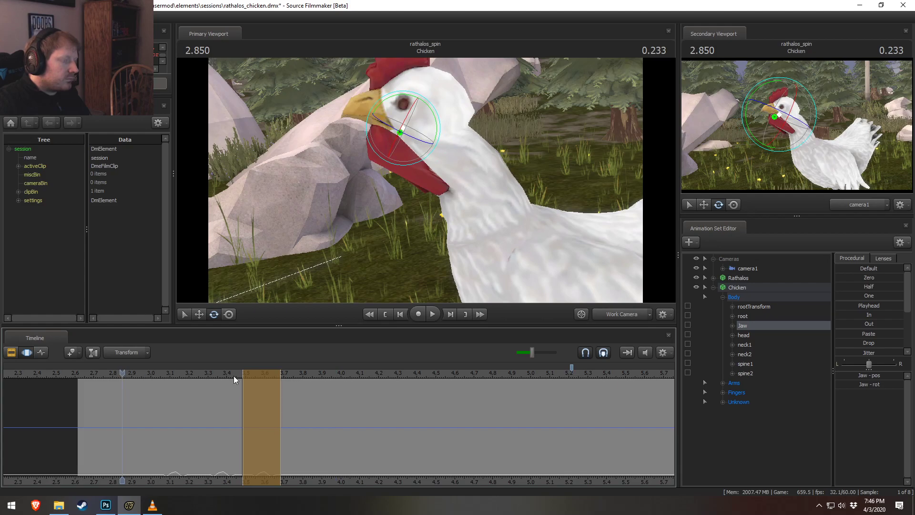
key(space)
key(space)
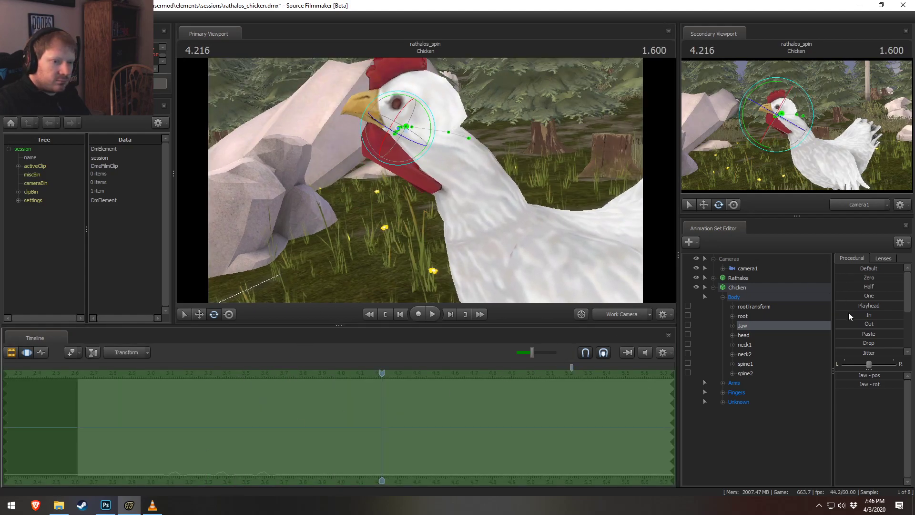
key(F2)
click(126, 377)
key(space)
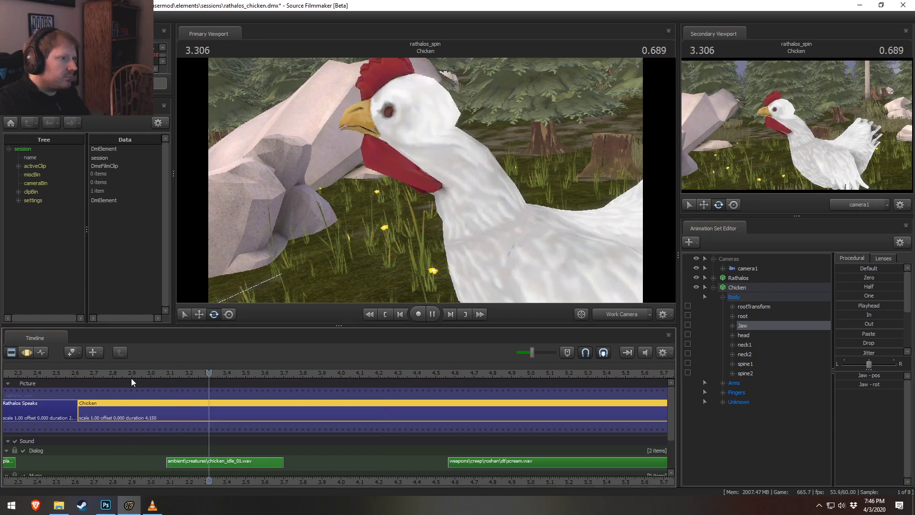
click(142, 379)
key(space)
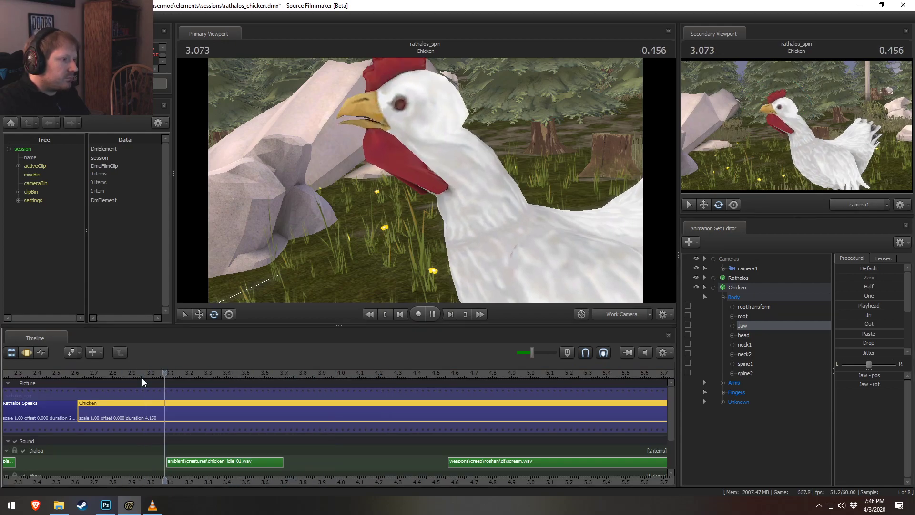
- Rotate the Jaw wide open at 4.733 s for the scream, using a time selection that extends to about 6.5 s, and play it
key(F3)
key(space)
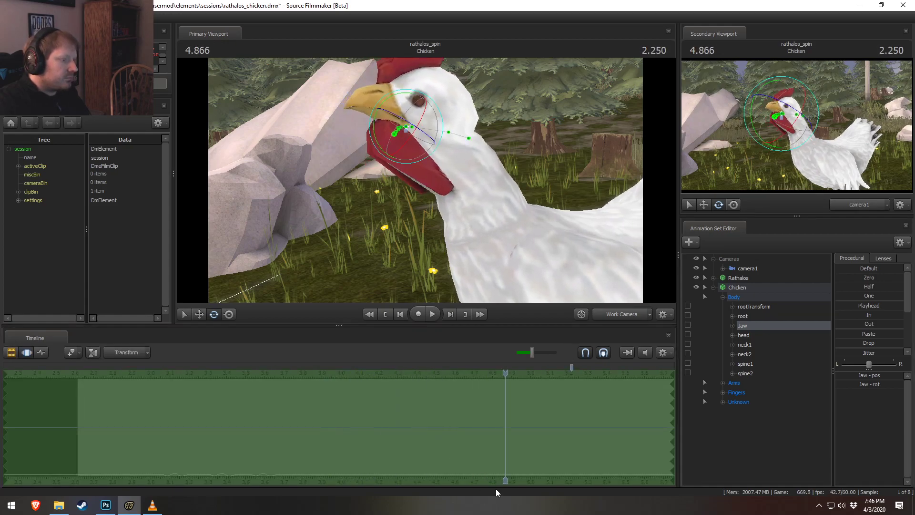
key(F2)
key(F3)
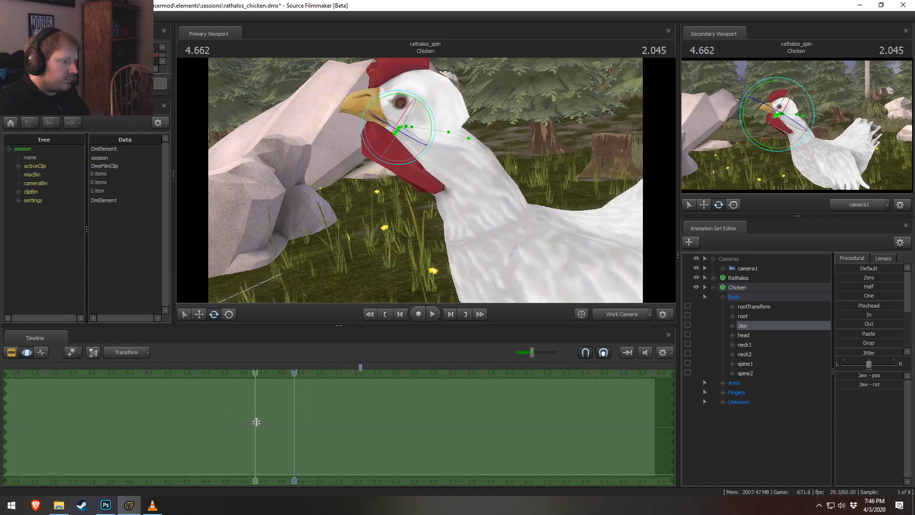
shift+click(269, 424)
shift+scroll(269, 424, up, 1)
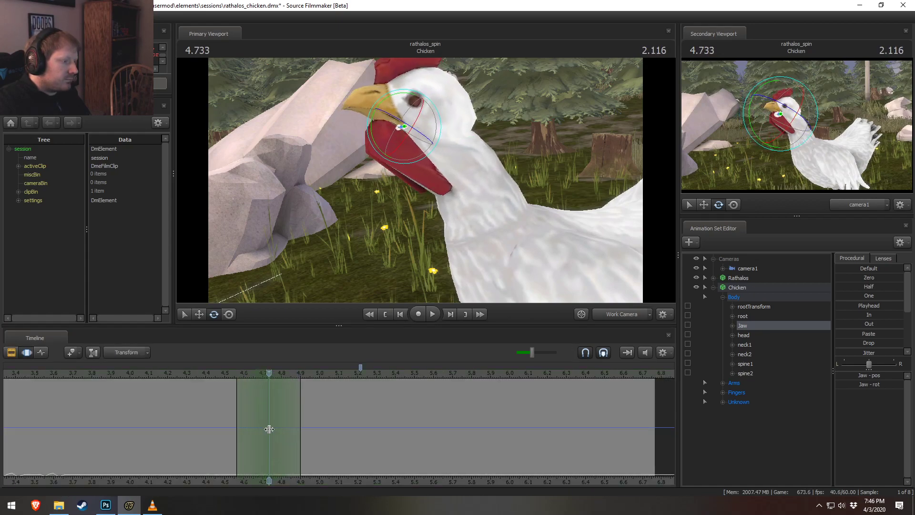
drag(238, 417, 610, 427)
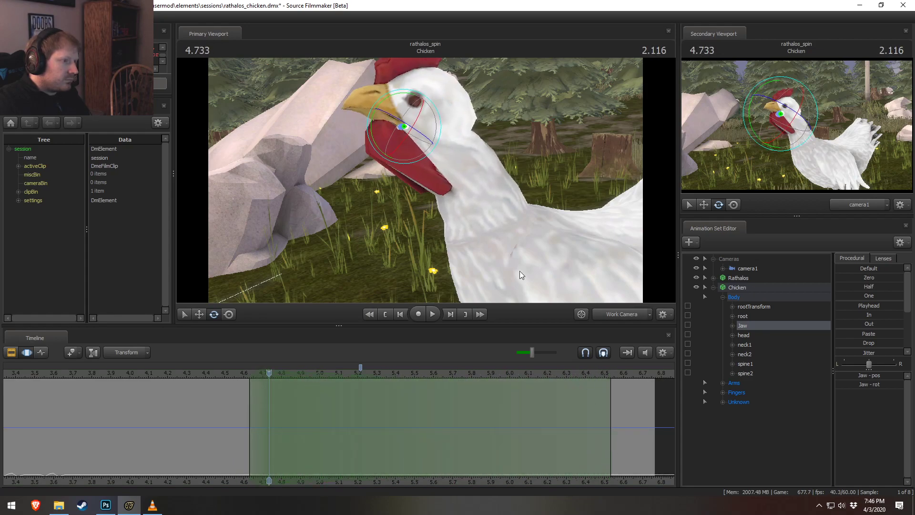
drag(409, 111, 381, 152)
click(224, 372)
key(space)
- Open the Jaw wider at 4.933 s within a time selection from about 4.7 to 5.8 s, and play it
click(298, 372)
click(306, 436)
drag(306, 436, 475, 447)
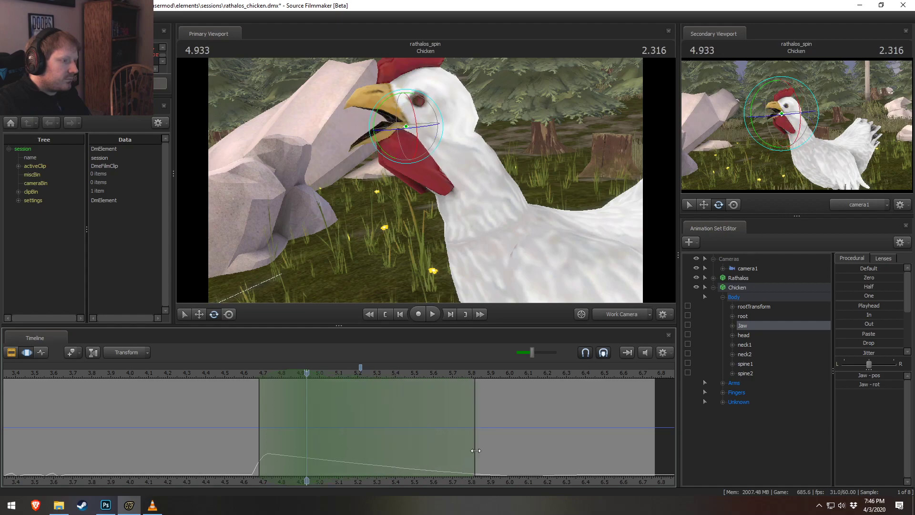
key(w)
drag(420, 101, 409, 131)
key(space)
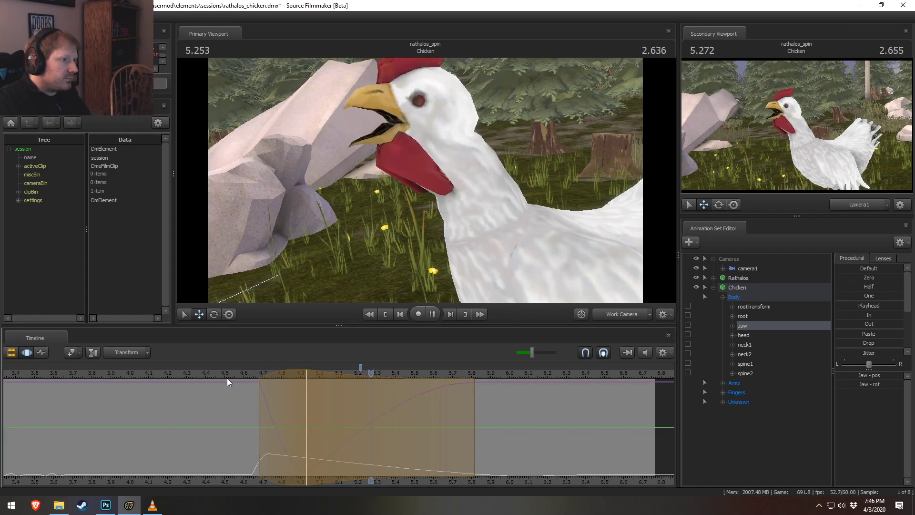
key(space)
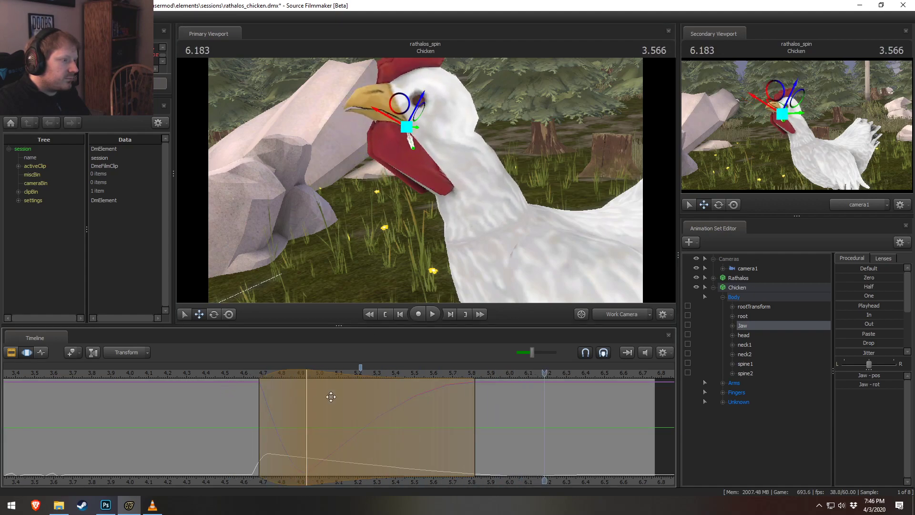
- Extend the end of the Jaw's time selection to about 6.2 s and play the scream
drag(489, 430, 569, 430)
click(247, 372)
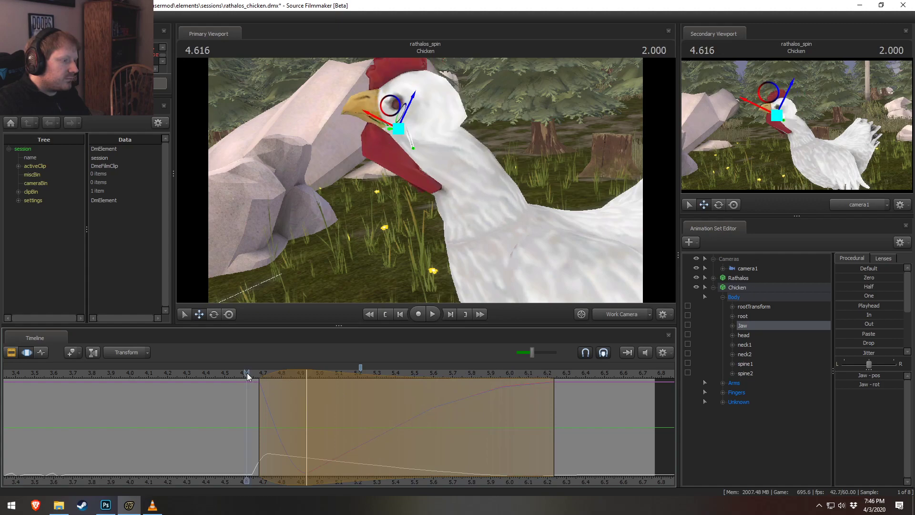
key(space)
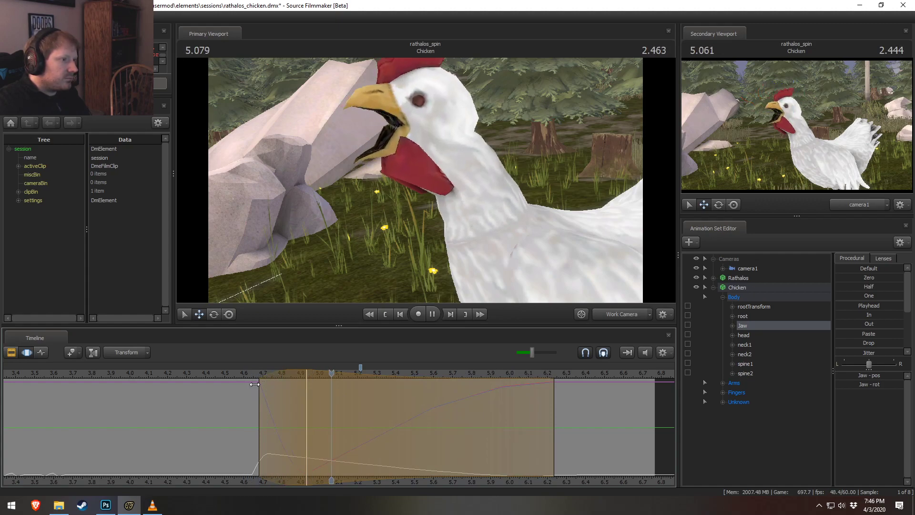
key(space)
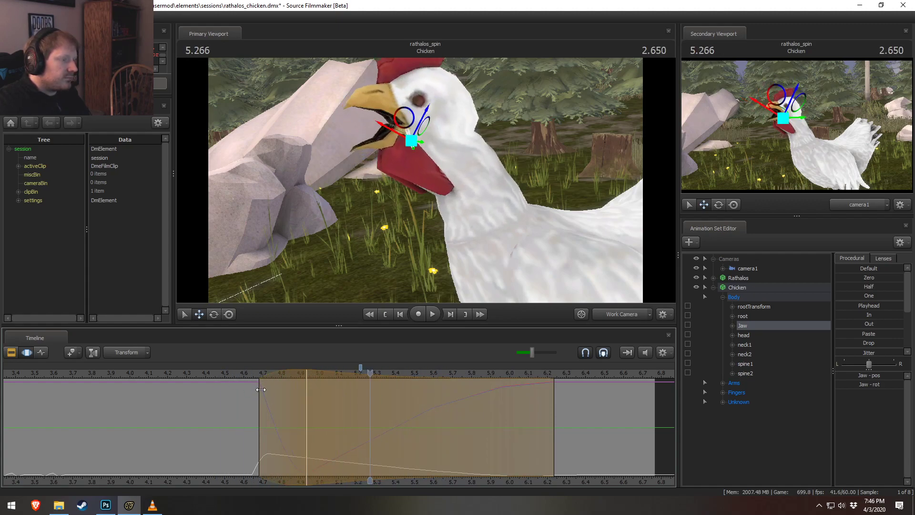
- Shift the Jaw's scream movement slightly later in time and play it against the sound
drag(293, 388, 319, 408)
key(space)
key(space)
key(space)
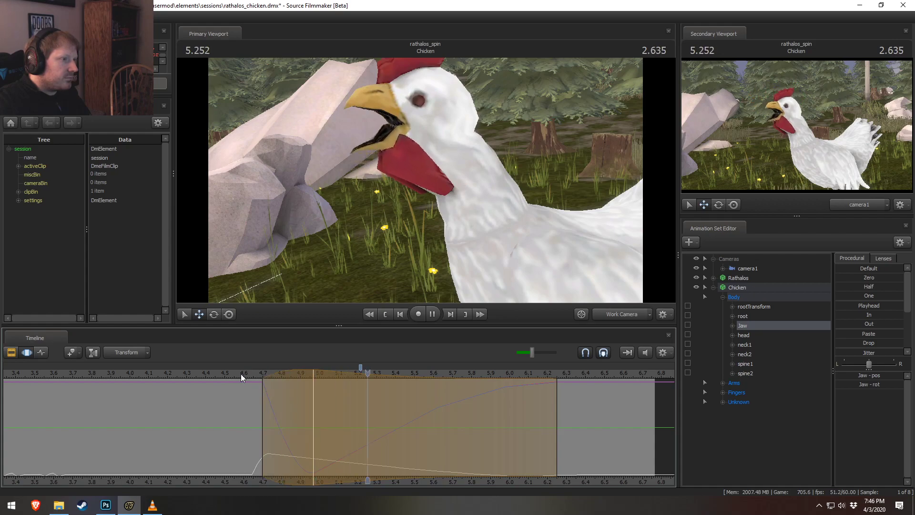
key(space)
- Open the Jaw further at 5.6 s with the time selection extended to about 6.4 s, commit it and play the scream
drag(362, 452, 432, 460)
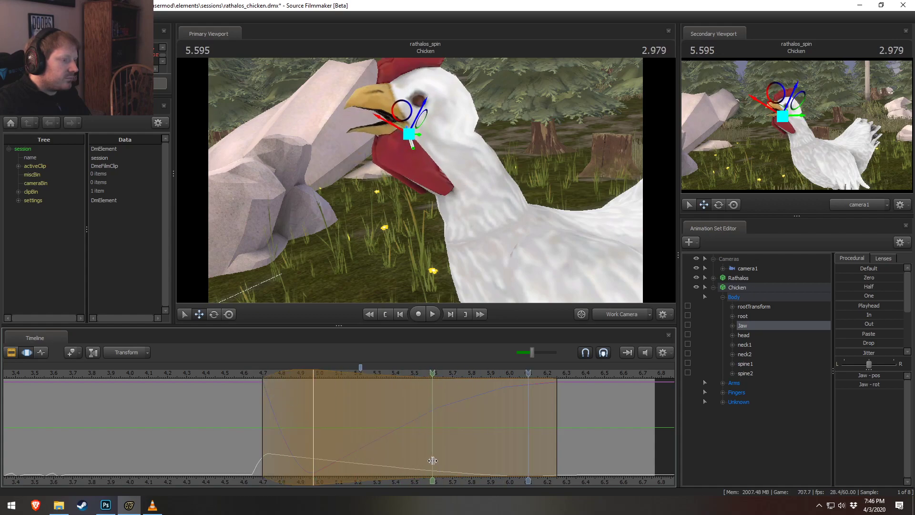
shift+click(433, 460)
shift+scroll(433, 460, up, 10)
drag(303, 422, 277, 422)
key(e)
drag(398, 103, 405, 124)
key(w)
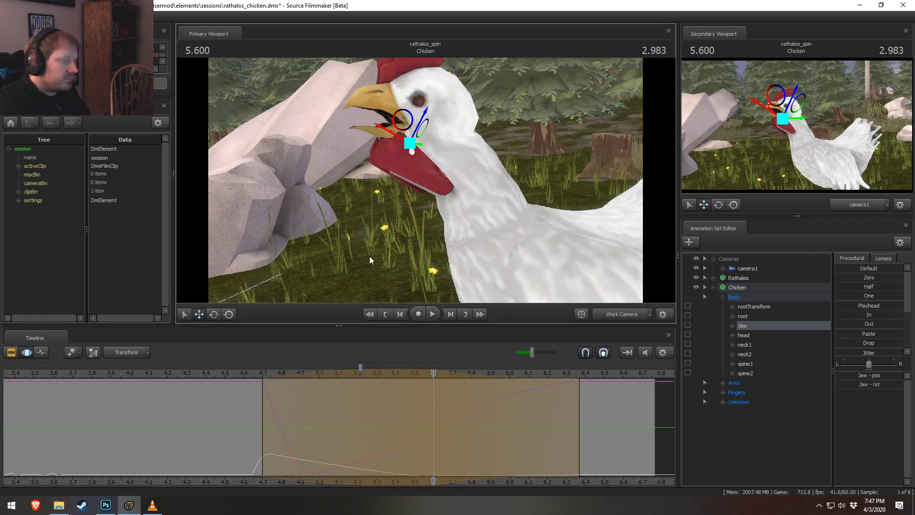
key(space)
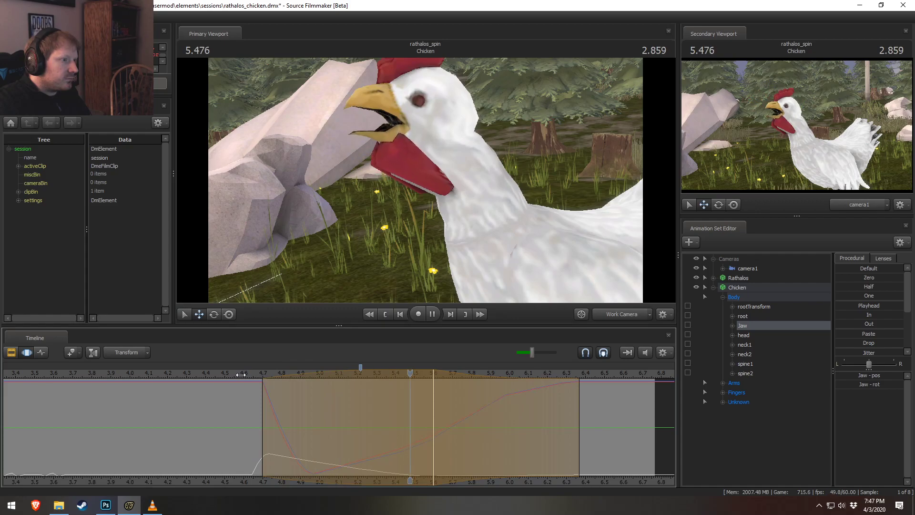
key(space)
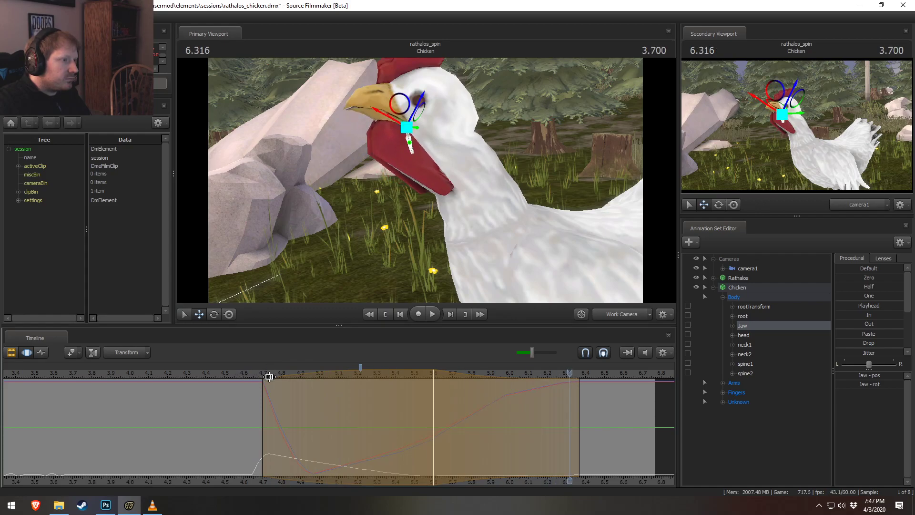
key(Return)
click(227, 373)
key(space)
key(space)
- Show the shot and sound clips in the timeline and enable lighting in the primary viewport
key(F2)
key(F3)
key(F2)
right_click(529, 169)
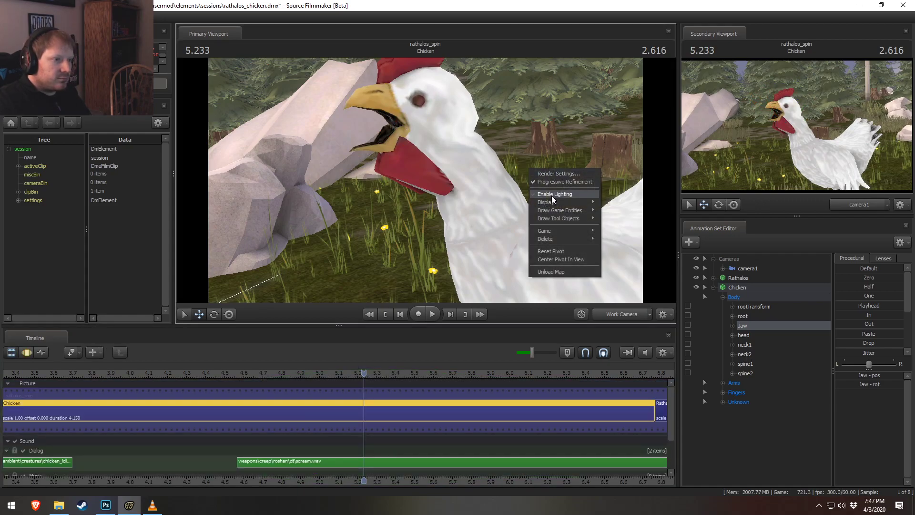
click(552, 194)
key(F3)
key(F2)
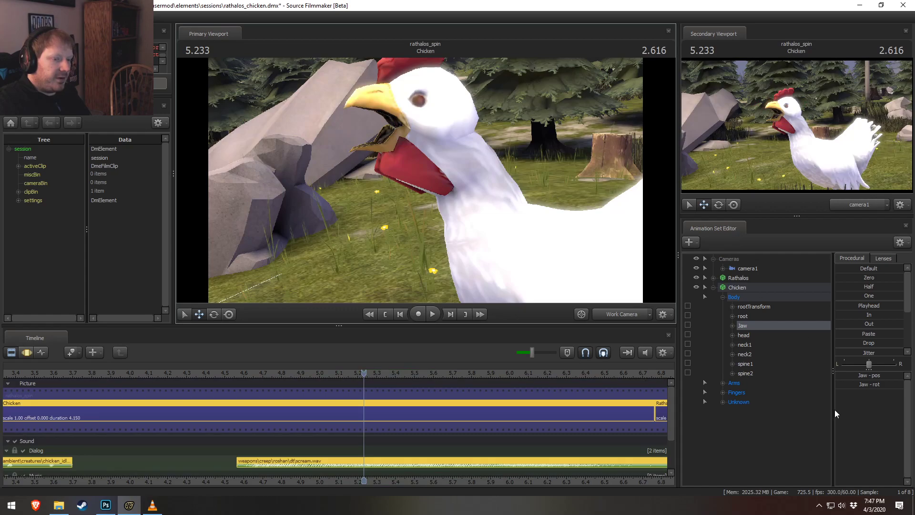
- Deselect the Jaw, collapse the Chicken's controls in the animation set list, and save the session
click(738, 433)
key(F3)
key(F2)
key(F3)
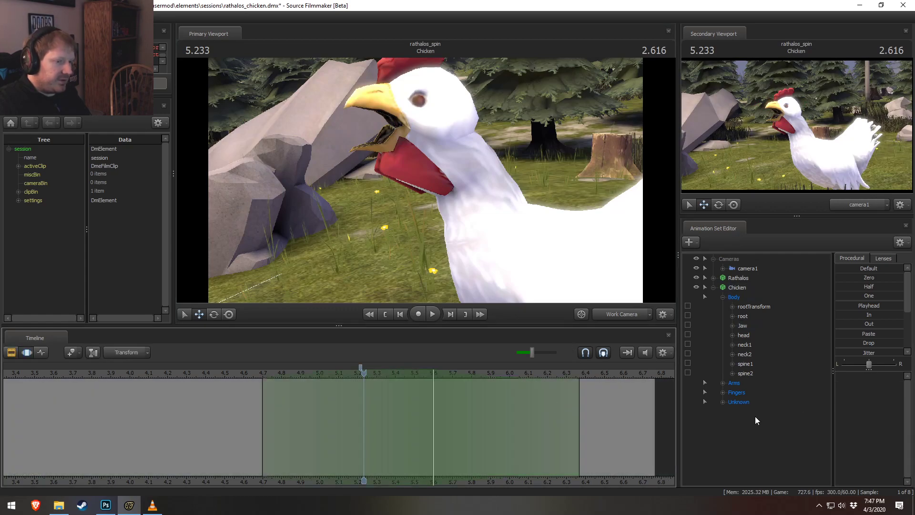
click(714, 288)
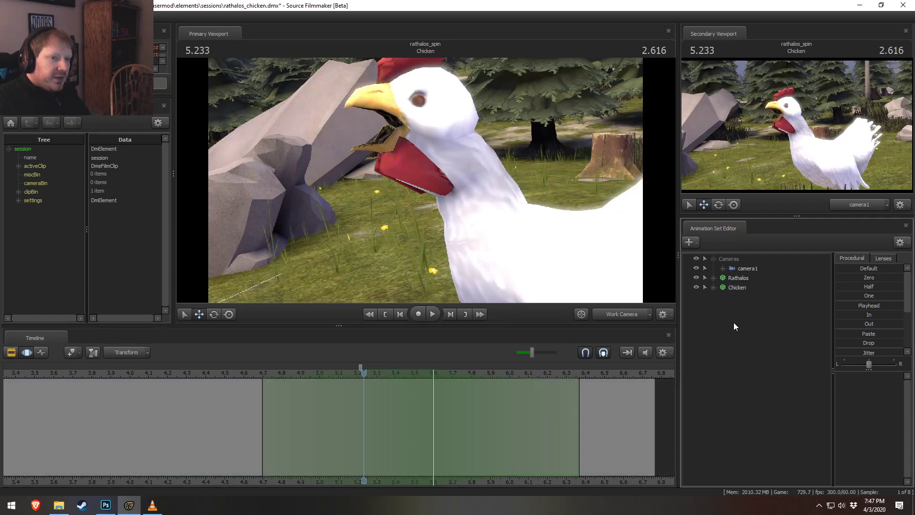
key(ctrl+s)
- Unload the current map, load forest_dim_daytime.bsp again, and play the Chicken's scream from about 4.5 s with lighting
right_click(407, 205)
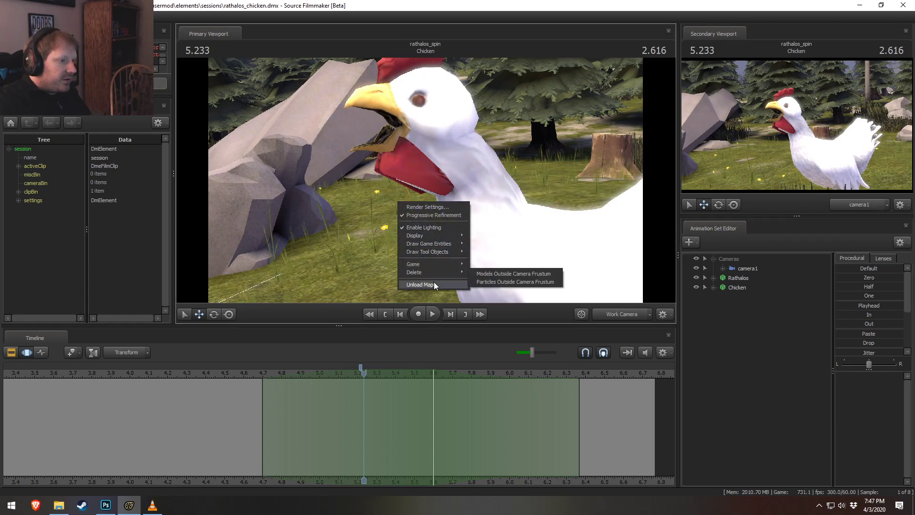
click(416, 284)
right_click(391, 237)
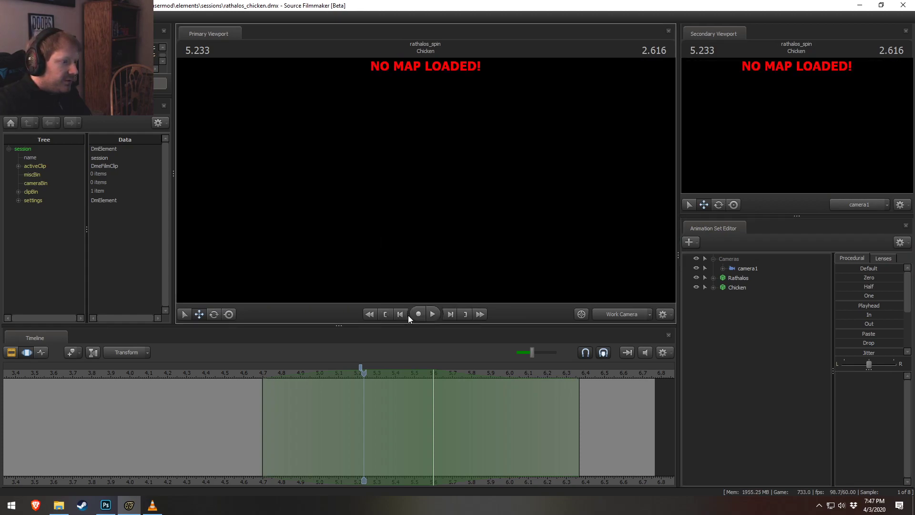
click(408, 314)
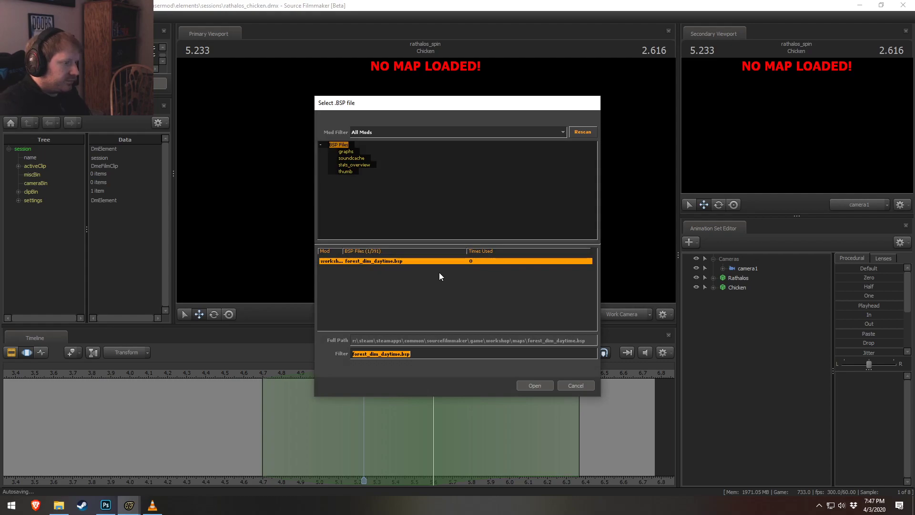
text(forest)
double_click(369, 261)
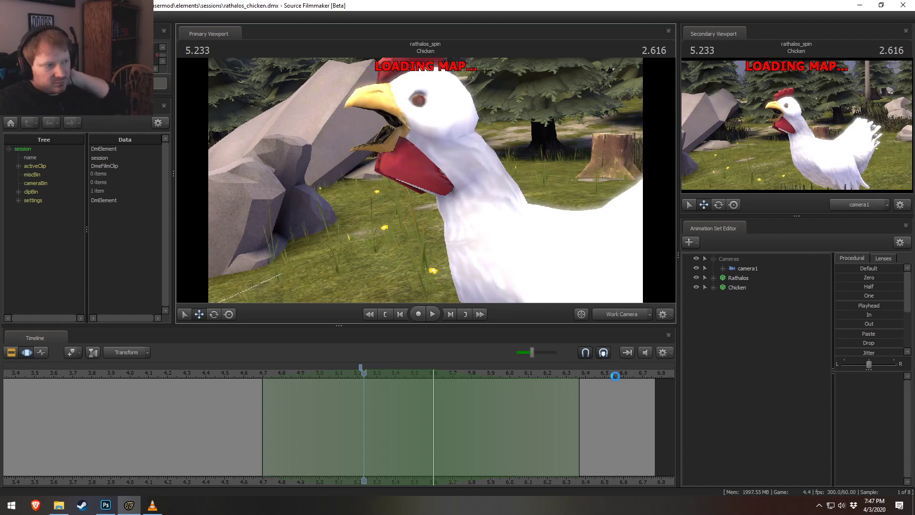
mouse_move(231, 374)
mouse_down()
mouse_move(241, 373)
mouse_move(233, 373)
mouse_up()
key(space)
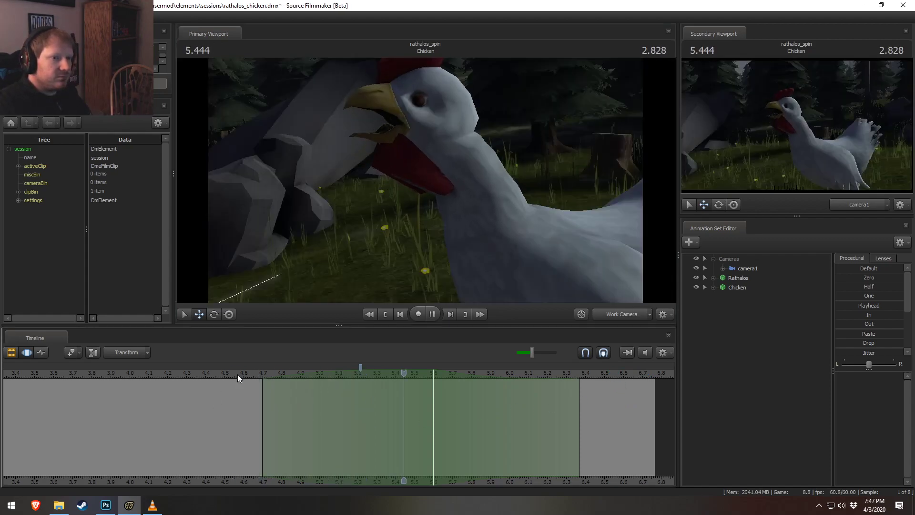
key(space)
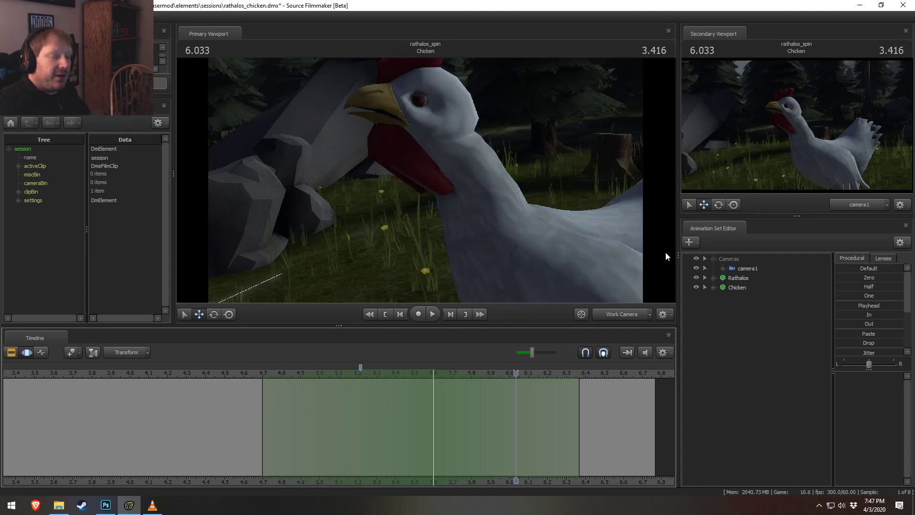
- Select the entire time range, create an animation set for a new light, and view through it in the primary viewport
click(724, 331)
click(547, 394)
key(ctrl+a)
right_click(758, 340)
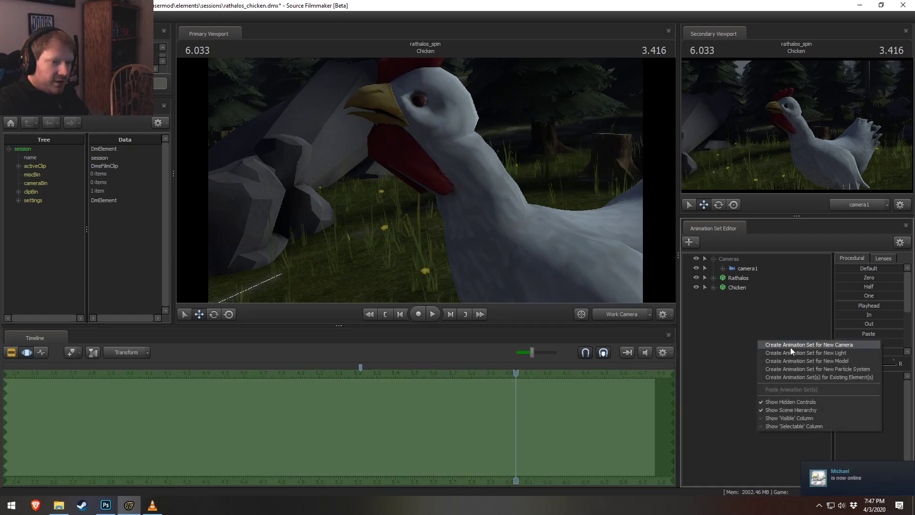
click(800, 354)
drag(722, 297, 454, 184)
click(713, 268)
- Aim light1 at the Chicken's head and move it in close to the eye
key(w)
key(w)
key(s)
key(z)
key(w)
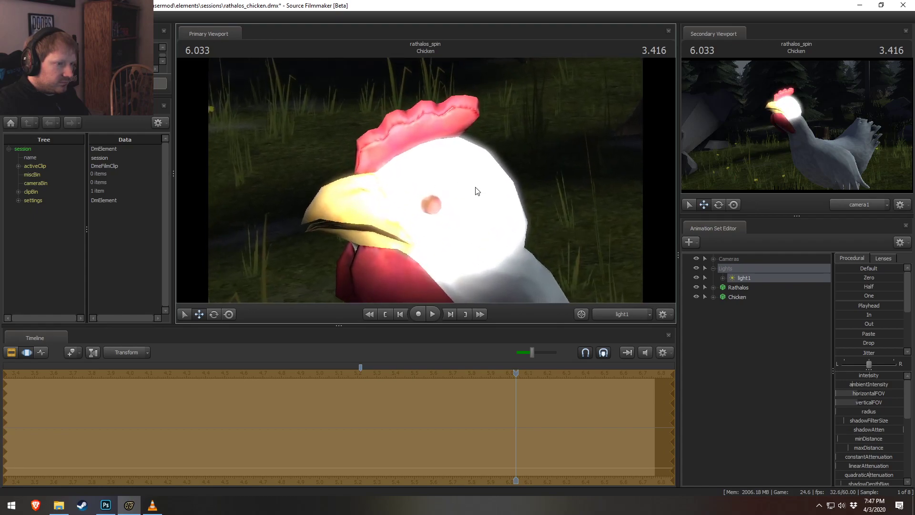
right_click(760, 279)
click(787, 401)
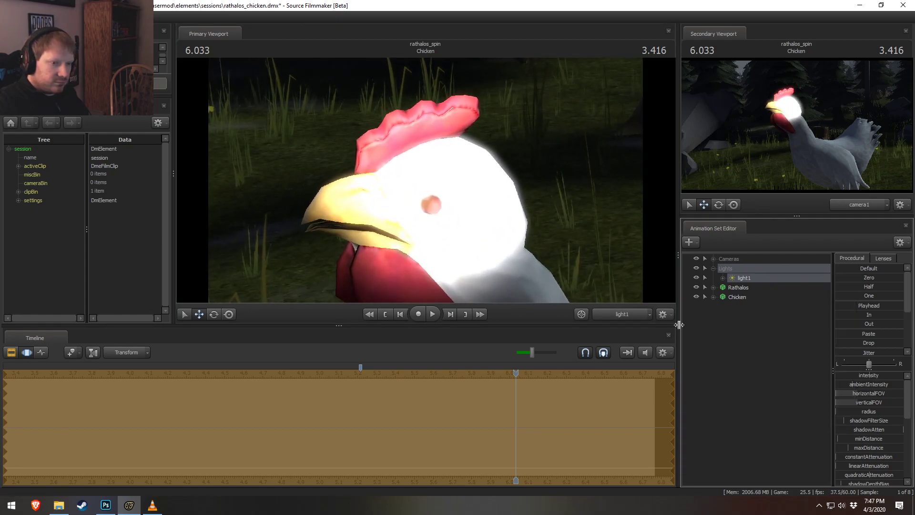
key(w)
mouse_move(428, 179)
mouse_down()
mouse_move(431, 193)
mouse_move(428, 179)
mouse_up()
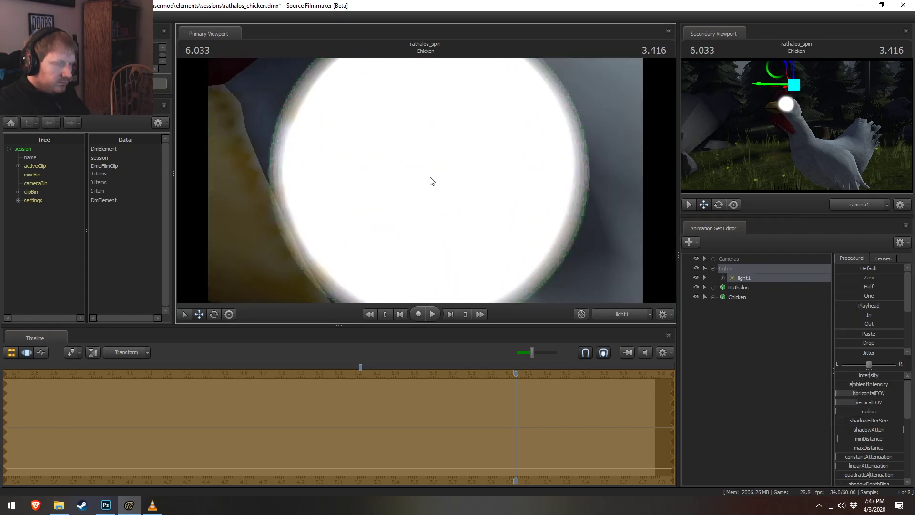
- Accept the 0 to 1000 range for light1's intensity and lower the intensity to near its minimum
drag(859, 370, 848, 370)
right_click(859, 375)
click(865, 387)
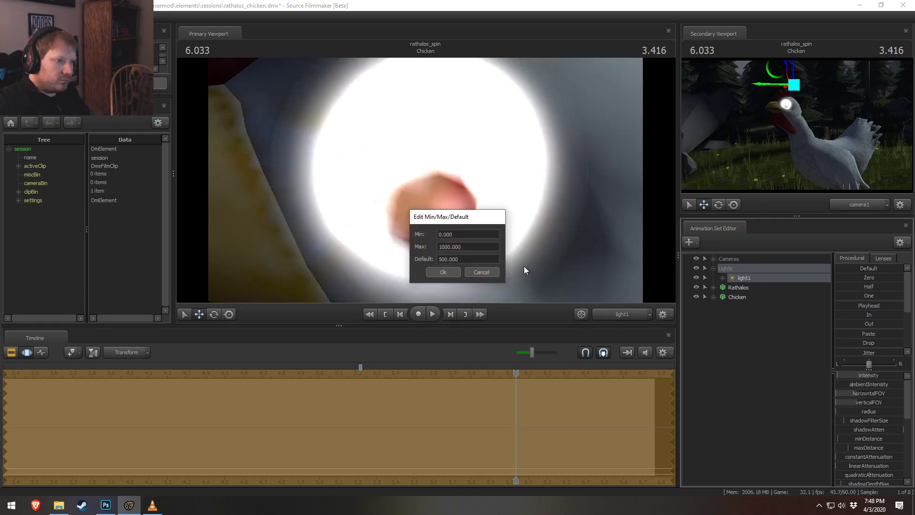
click(443, 272)
drag(862, 379, 847, 379)
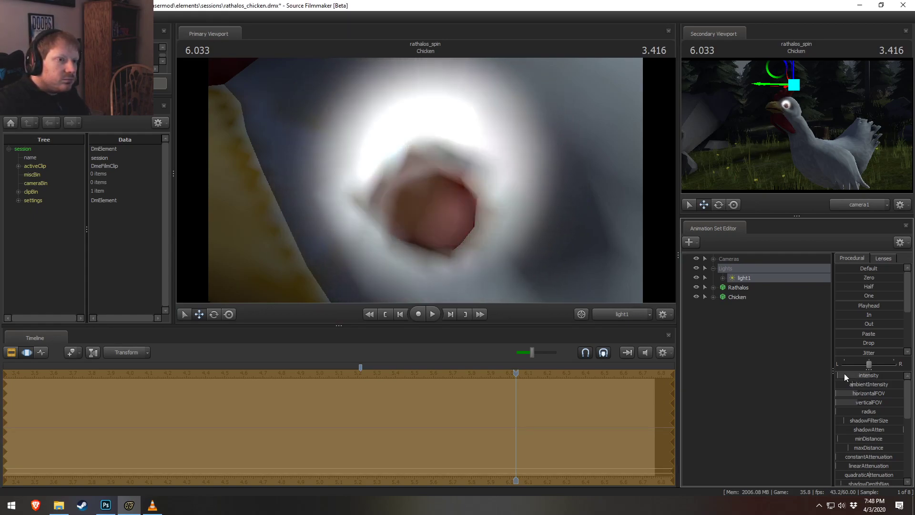
- Fine-tune light1's distance and position so its beam covers the Chicken's eye
key(w)
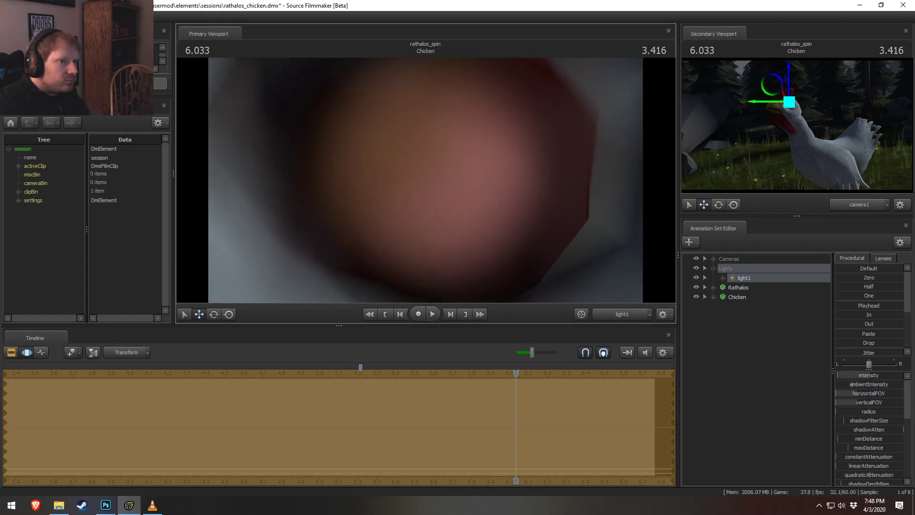
key(s)
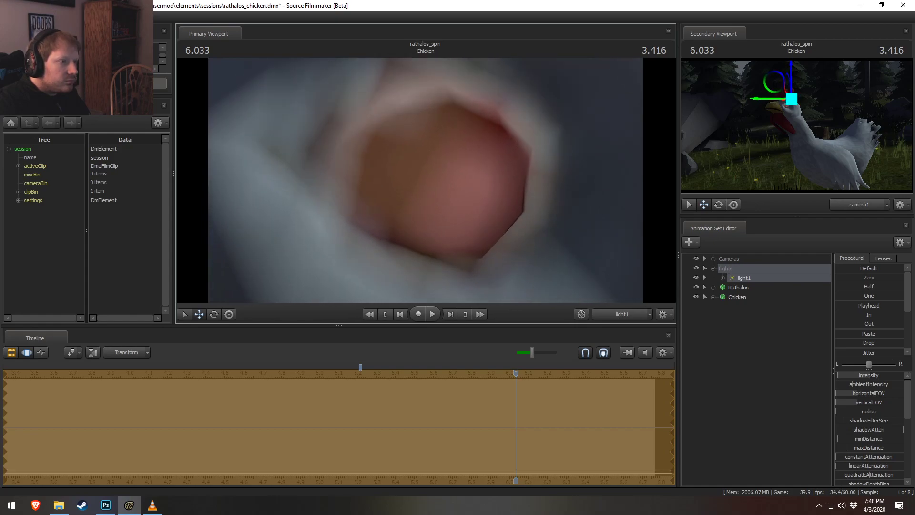
key(F2)
key(F3)
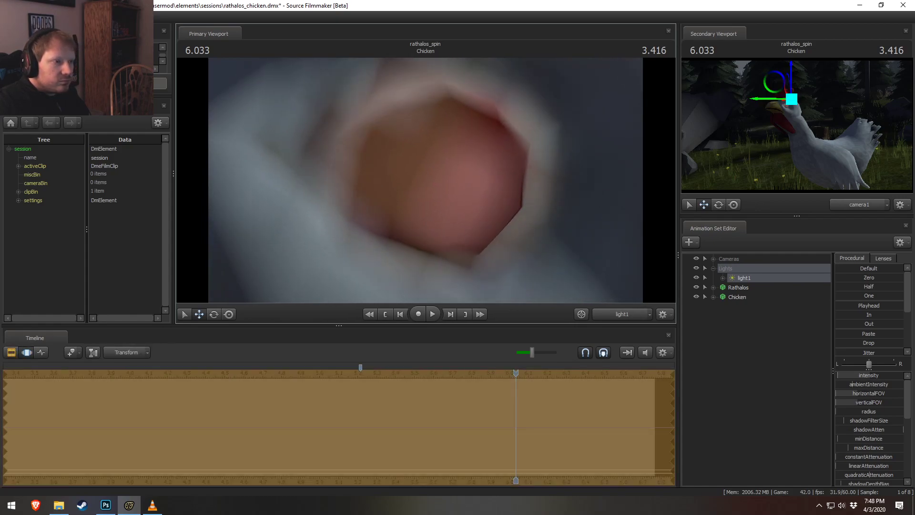
key(w)
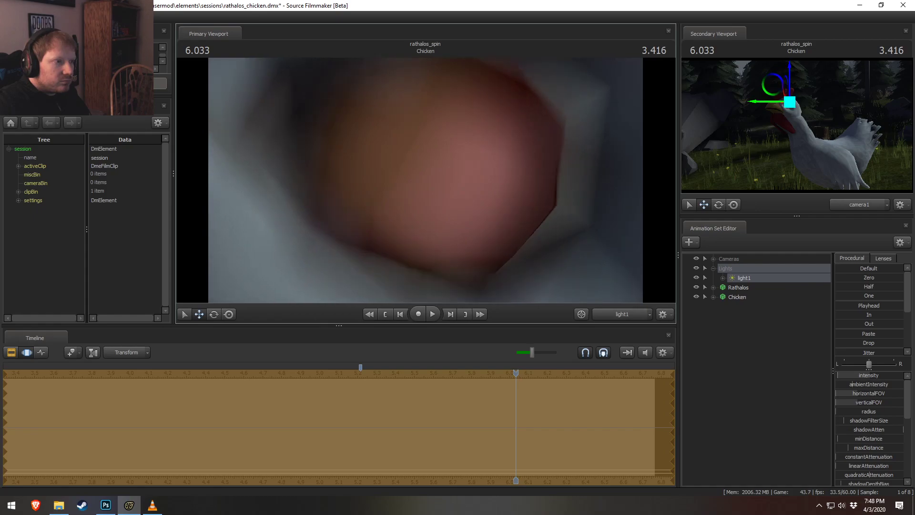
- Rename the light1 animation set as Chicken Eye
click(729, 278)
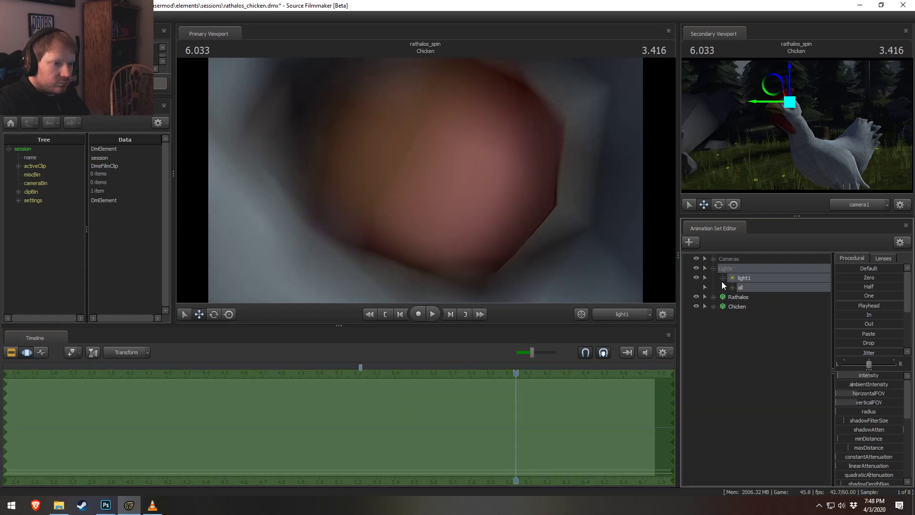
right_click(752, 277)
click(778, 283)
text(Chi)
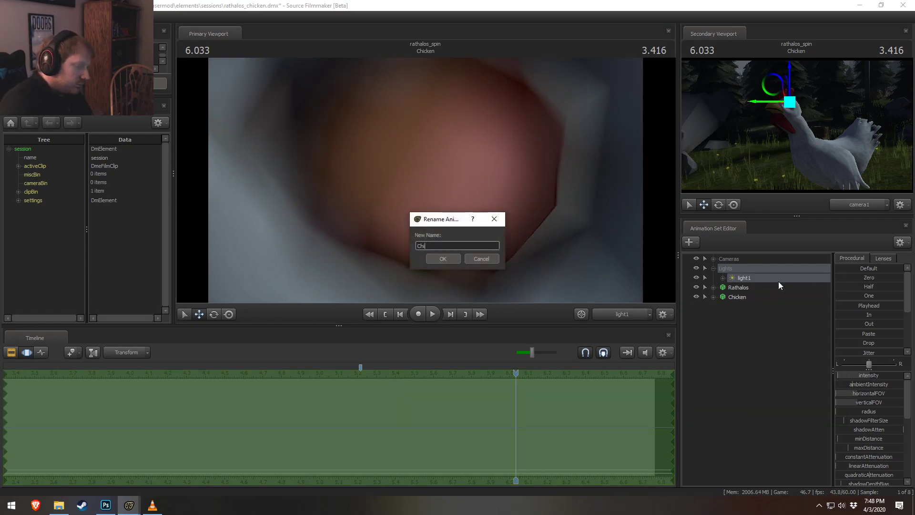
text(cken Eye)
key(Return)
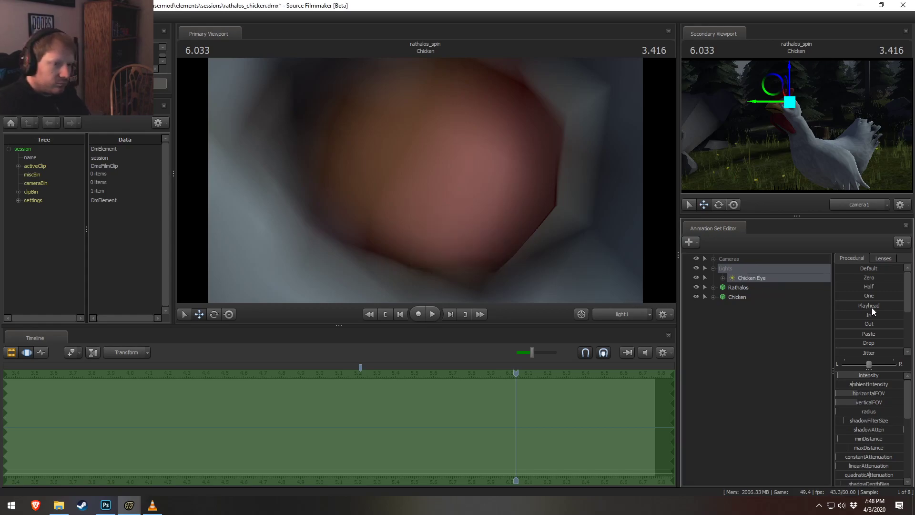
- Lock the Chicken Eye light's transform to the Chicken's head bone and apply the Playhead preset so it follows the head
click(722, 278)
click(713, 306)
click(723, 316)
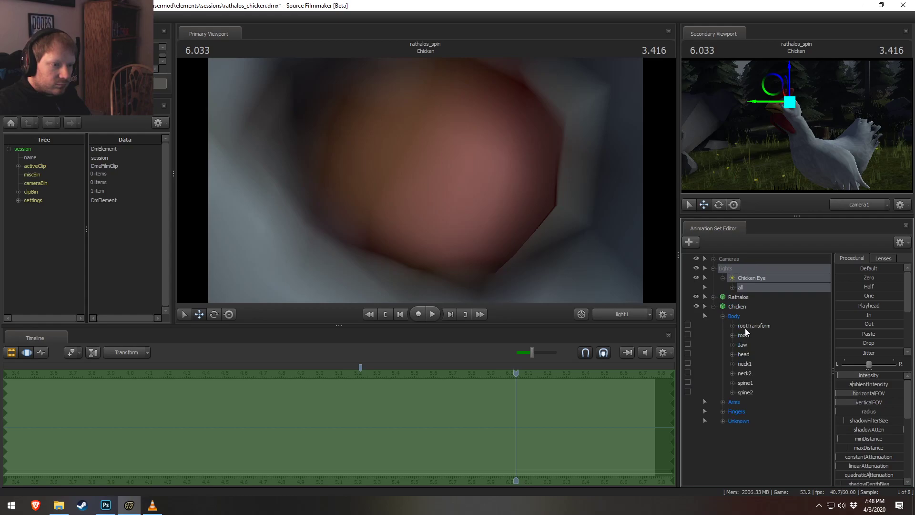
click(733, 290)
scroll(771, 362, down, 7)
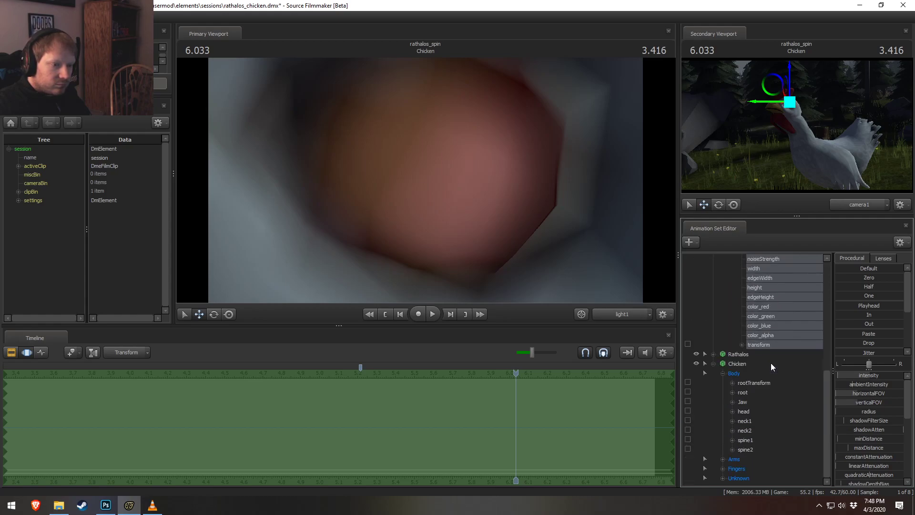
click(765, 343)
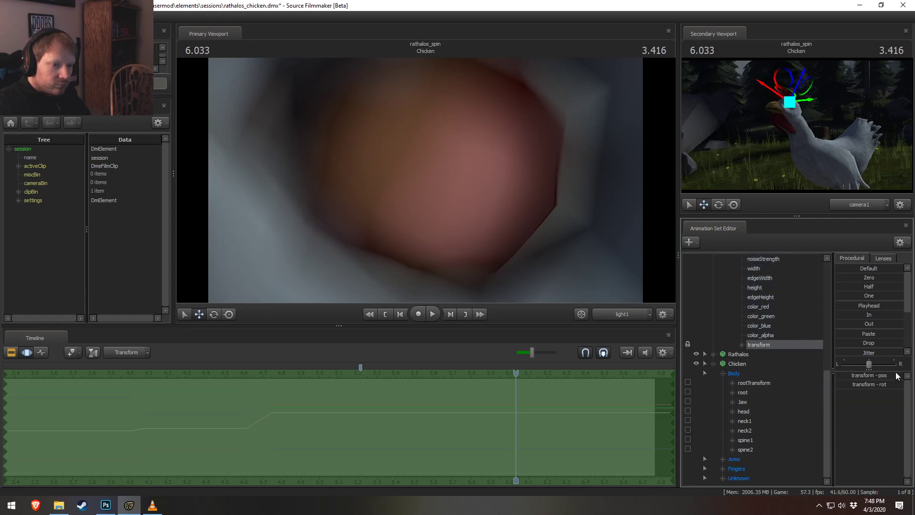
drag(841, 305, 900, 305)
key(F2)
drag(247, 390, 373, 390)
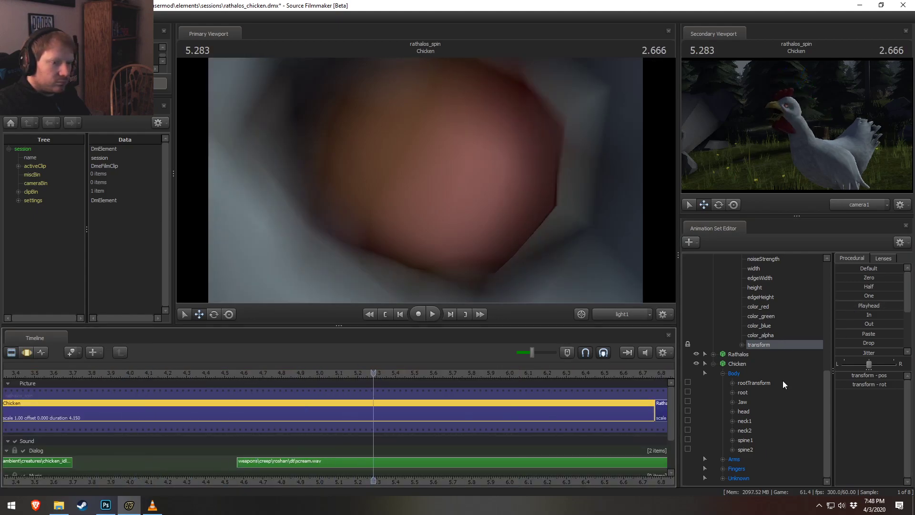
- Lower the Chicken Eye light's intensity to its minimum across the whole shot
scroll(776, 384, up, 7)
click(732, 288)
click(749, 281)
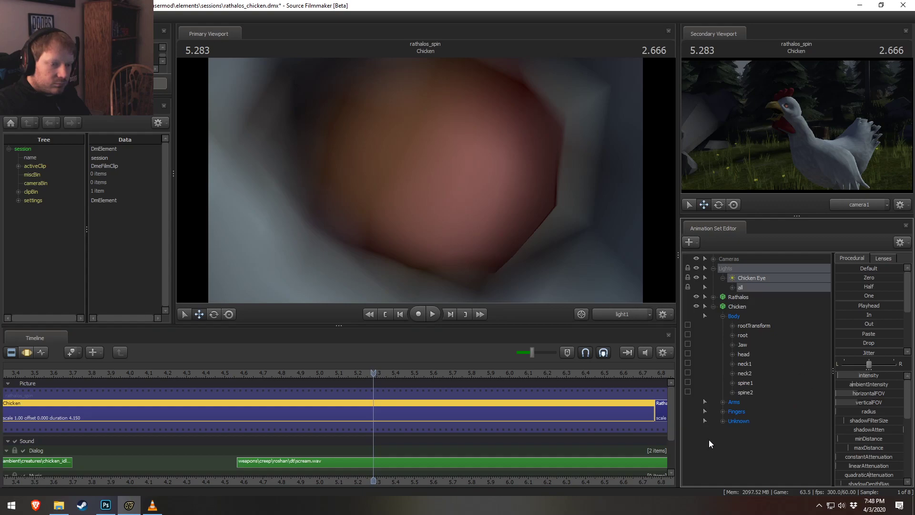
key(F3)
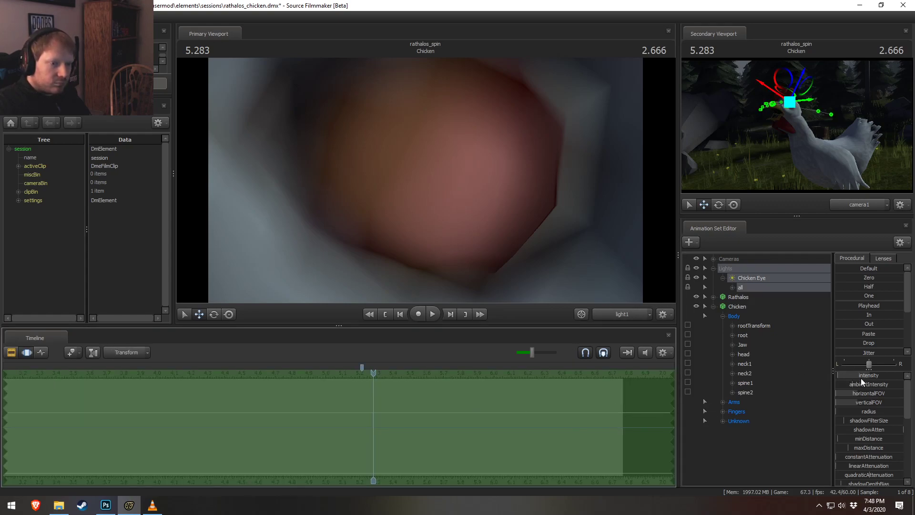
drag(860, 378, 848, 379)
- Raise the Chicken Eye light's intensity from about 4.7 seconds onward, with the ramp-up starting at about 4.6 seconds
drag(352, 418, 667, 441)
drag(453, 445, 257, 420)
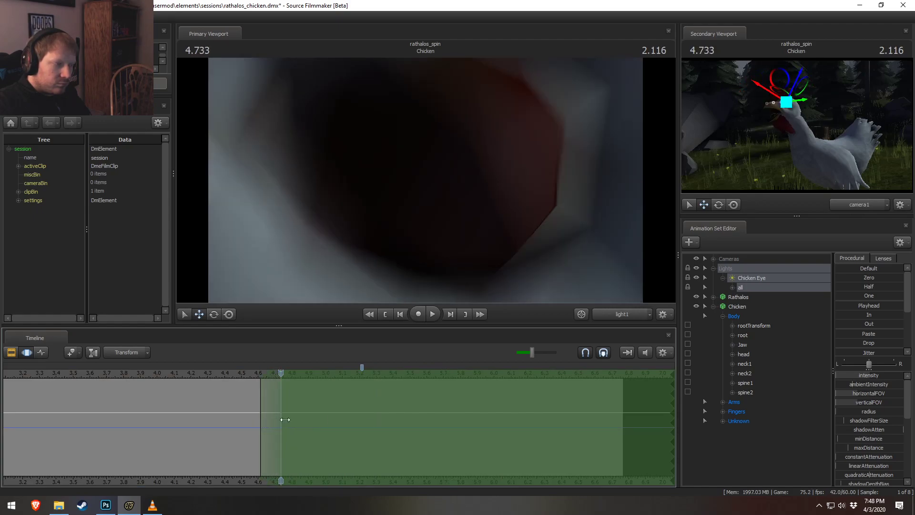
drag(857, 376, 908, 390)
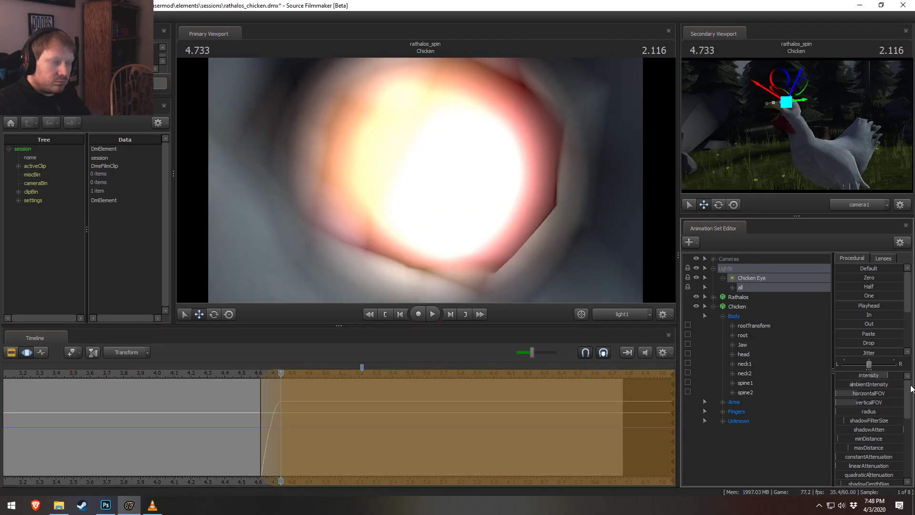
key(F3)
- Tint the Chicken Eye light orange-red over the whole shot by lowering its color_green and color_blue
scroll(850, 470, down, 6)
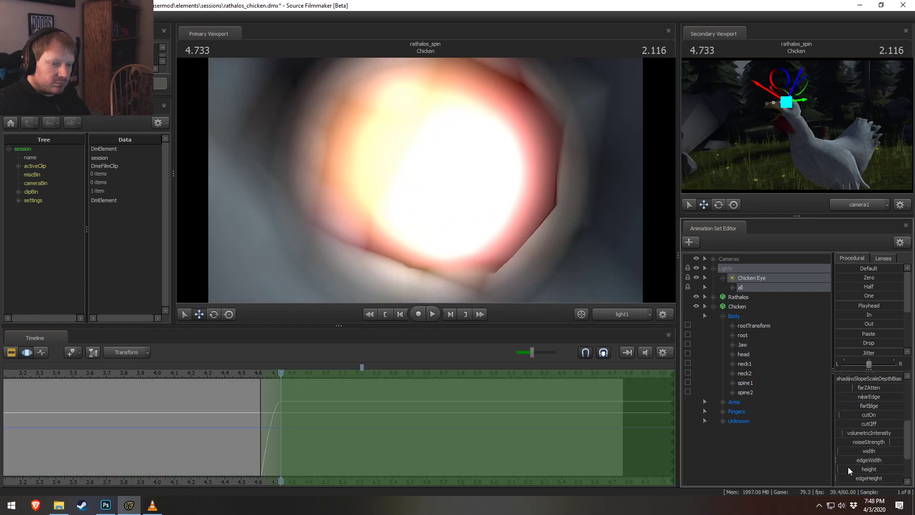
click(477, 436)
key(ctrl+a)
drag(875, 444, 835, 453)
key(F2)
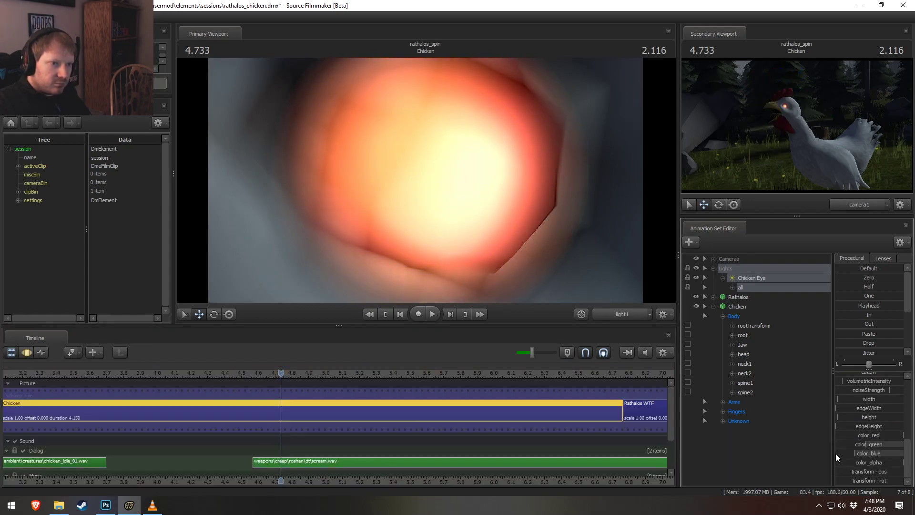
- Play back the Chicken's scream and switch the primary viewport to camera1 to review the eye glow
click(216, 374)
key(space)
key(space)
scroll(852, 372, up, 4)
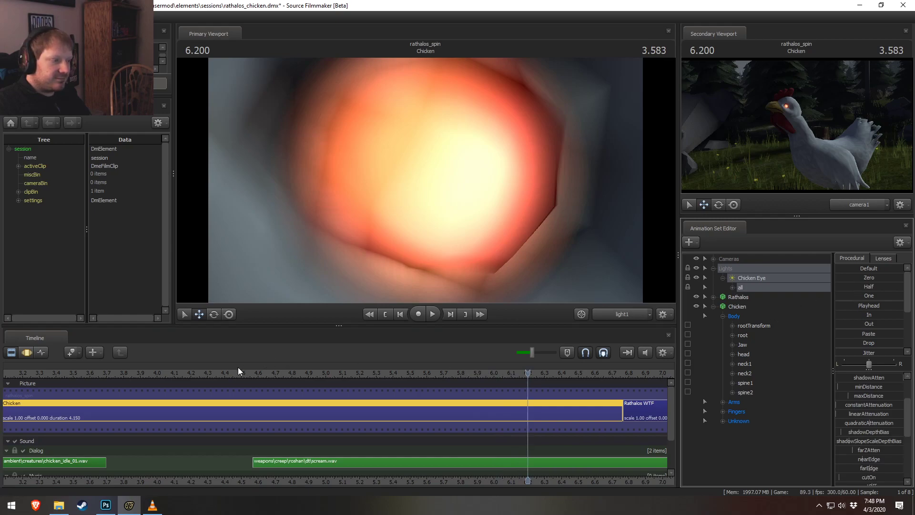
click(188, 374)
click(627, 312)
click(619, 314)
key(space)
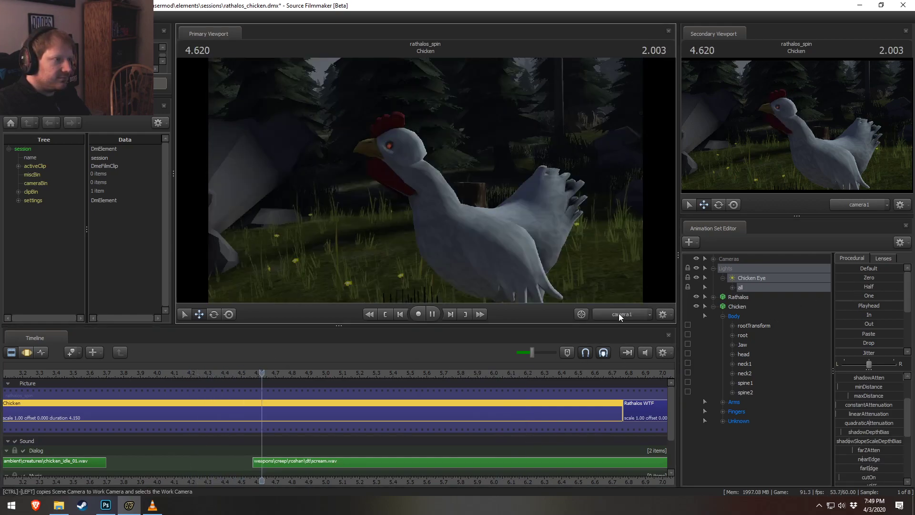
key(space)
- Deepen the Chicken Eye light's colour to a strong red by further lowering color_green and color_blue to near their minimum
key(F3)
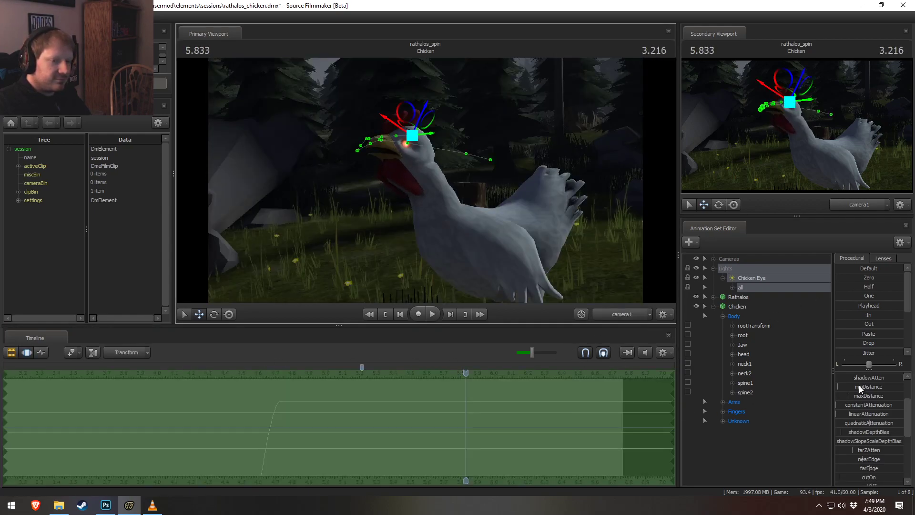
scroll(861, 386, up, 2)
key(F2)
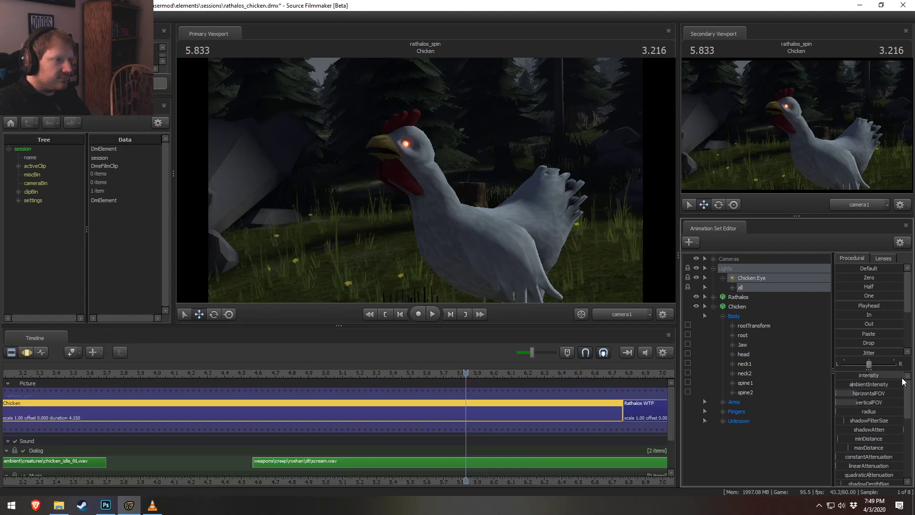
scroll(866, 428, down, 5)
key(F3)
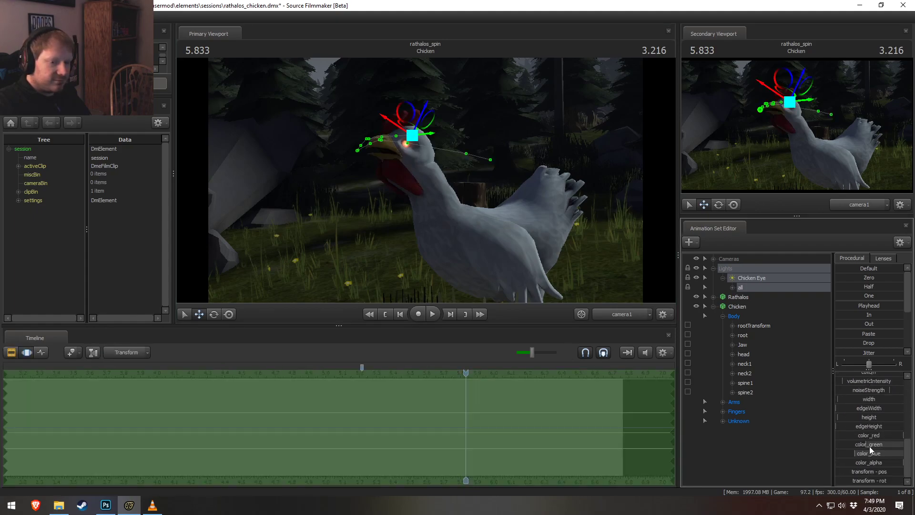
key(F2)
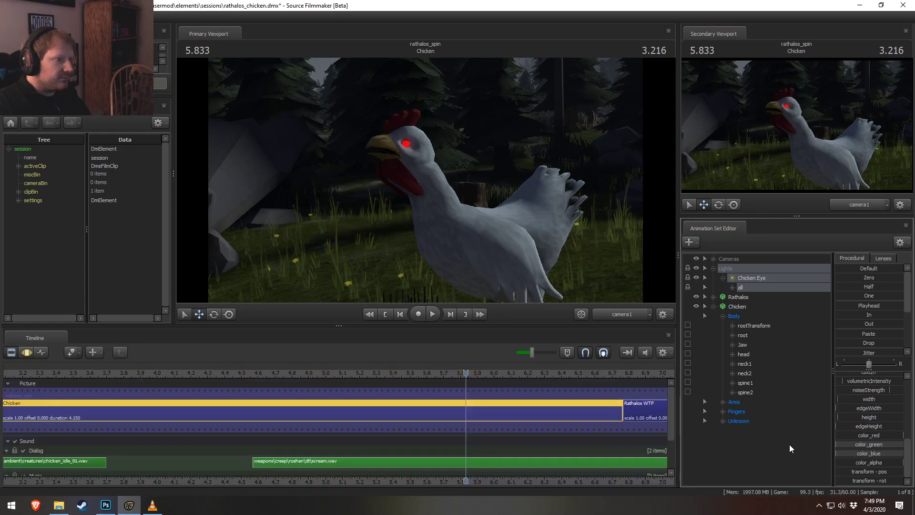
key(F3)
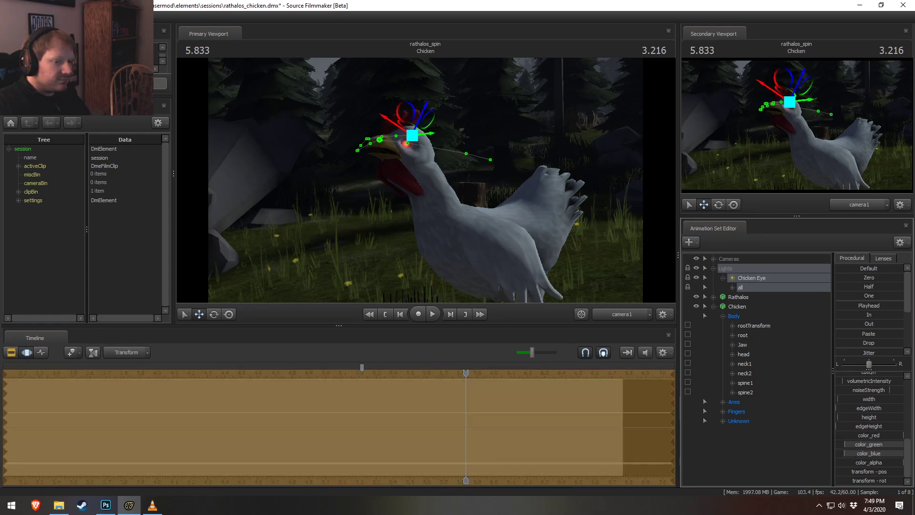
key(F2)
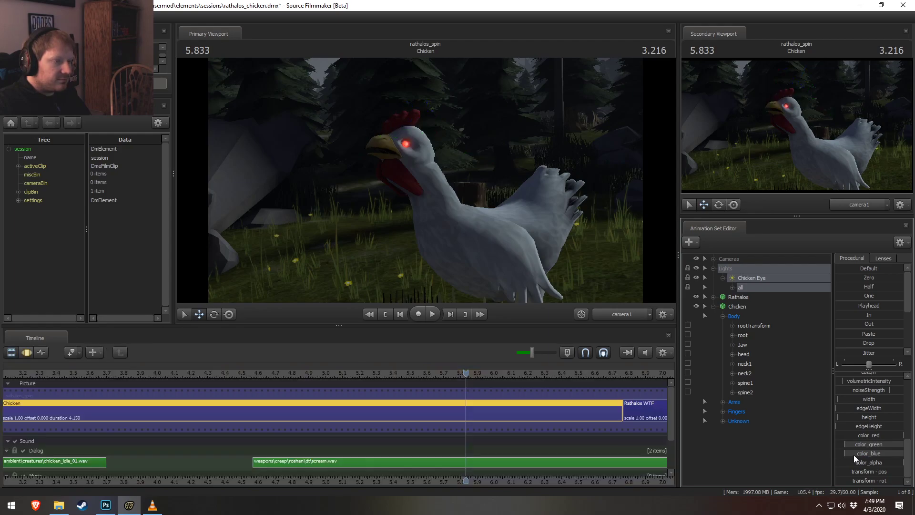
- Rename the Chicken Eye animation set as Chicken Eye (Center)
right_click(767, 279)
click(774, 288)
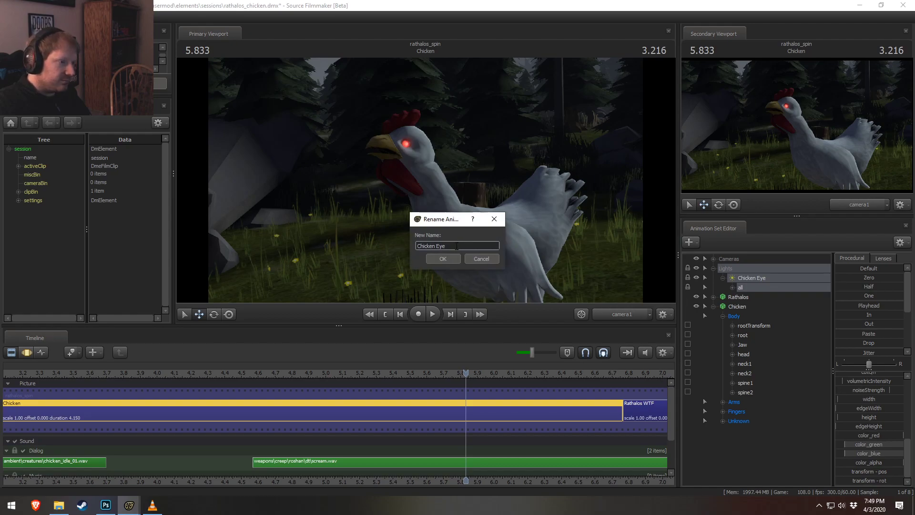
text((Center))
key(Return)
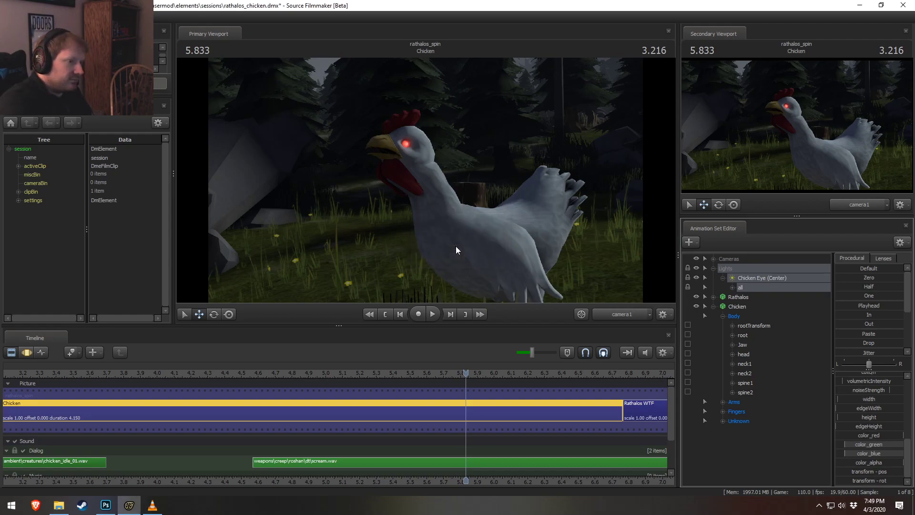
- Duplicate the Chicken Eye (Center) animation set by copying and pasting it, accepting the locked controls warning
right_click(729, 269)
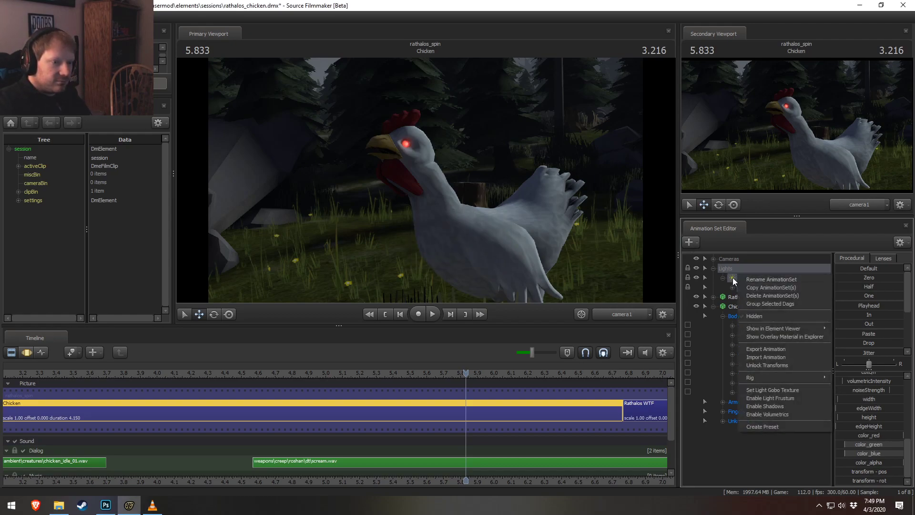
click(752, 291)
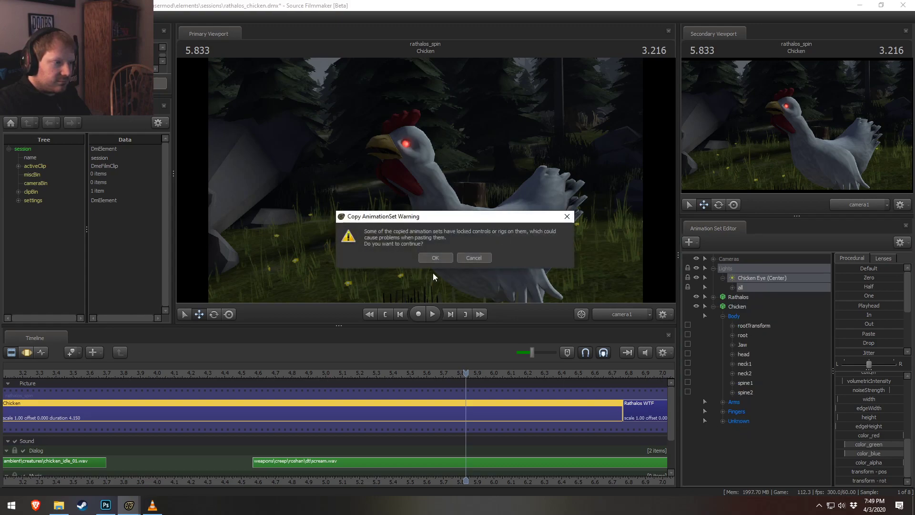
click(435, 257)
right_click(747, 450)
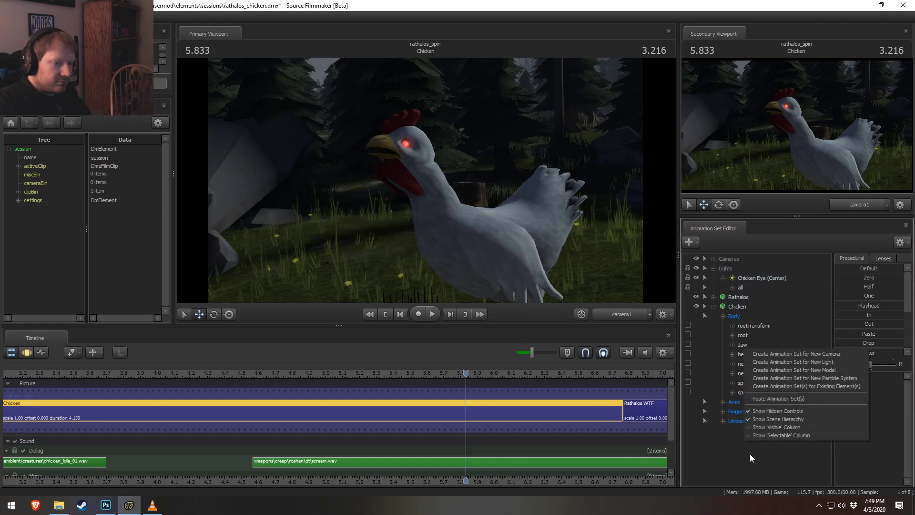
click(770, 400)
drag(747, 408, 741, 292)
click(723, 278)
- Rename the pasted light as Chicken Eye (Expand) and move it into the Lights group
right_click(758, 287)
click(769, 292)
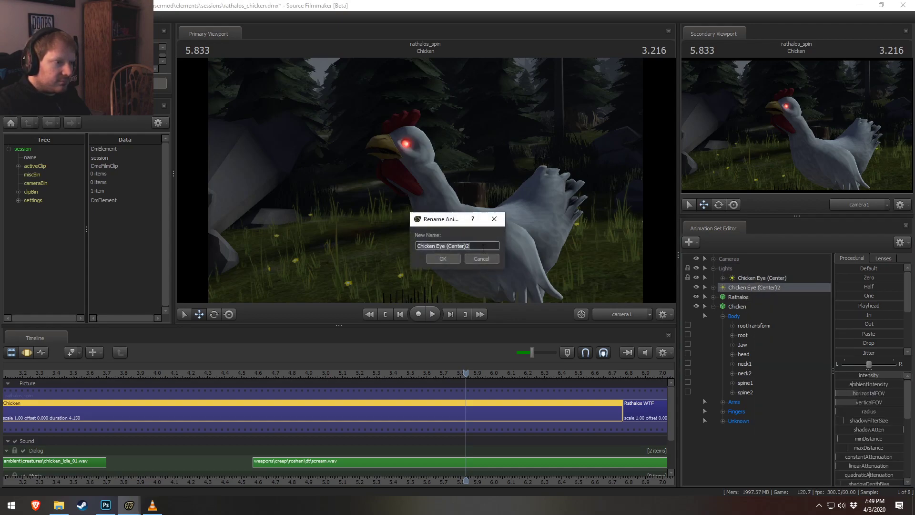
click(474, 245)
key(BackSpace)
key(Left)
key(ctrl+shift+Left)
text(Expand)
key(Return)
drag(743, 288, 735, 268)
- Lock the Chicken Eye (Expand) light's transform to the Chicken's head bone and apply the Playhead preset to it
click(722, 288)
scroll(746, 362, down, 5)
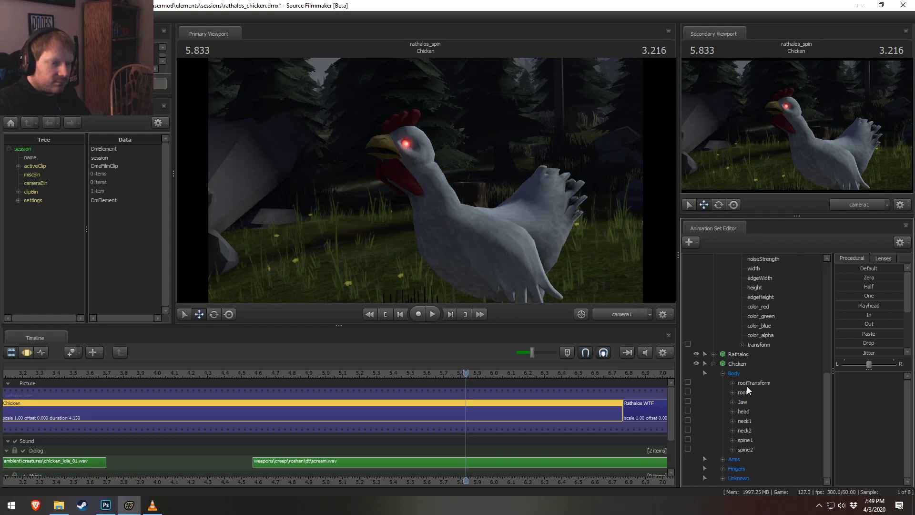
click(750, 411)
key(F3)
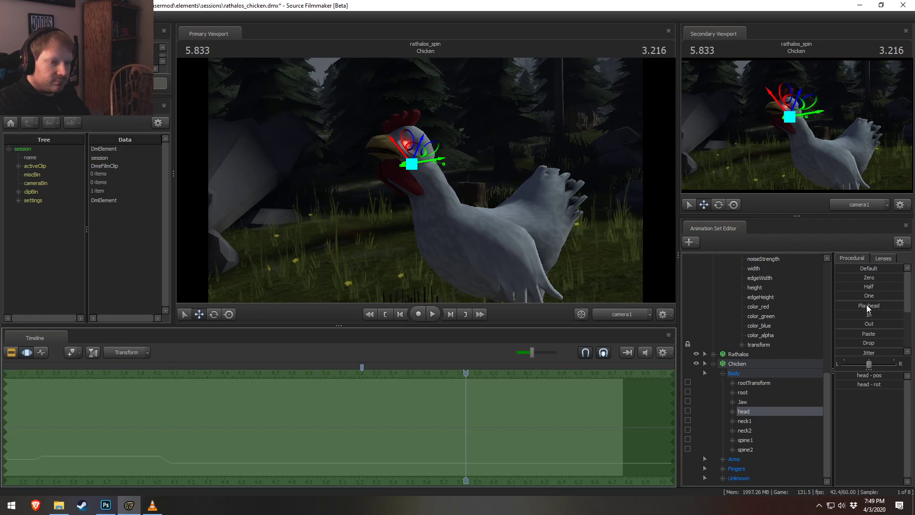
click(760, 345)
click(851, 305)
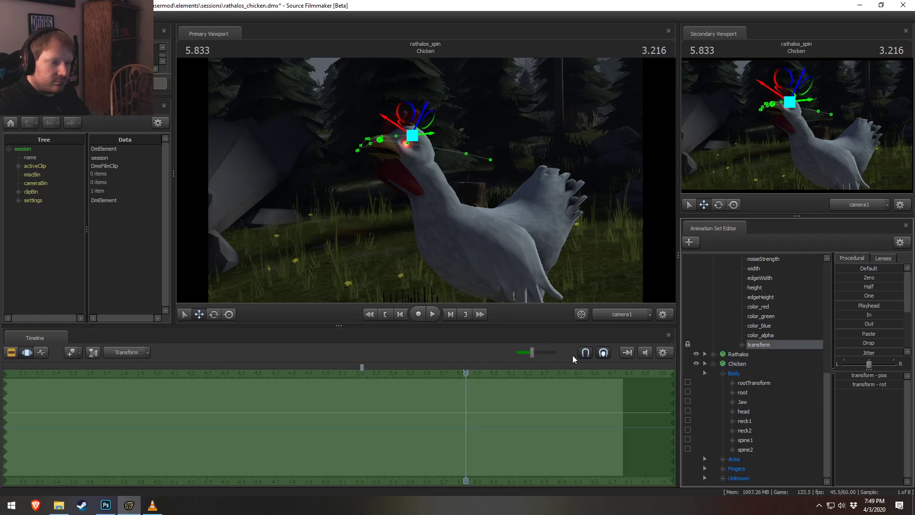
scroll(758, 334, up, 8)
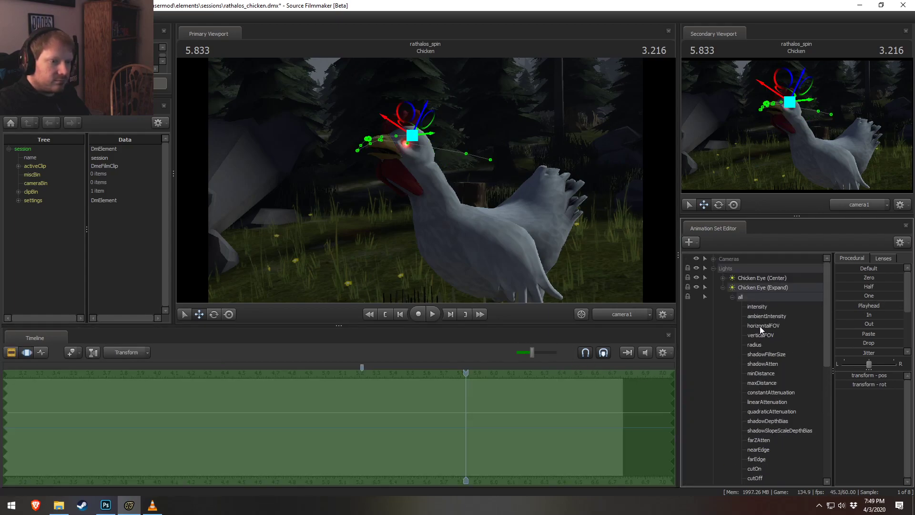
- Lower the intensity of the Chicken Eye (Expand) light and pull the light slightly back from the eye
click(765, 286)
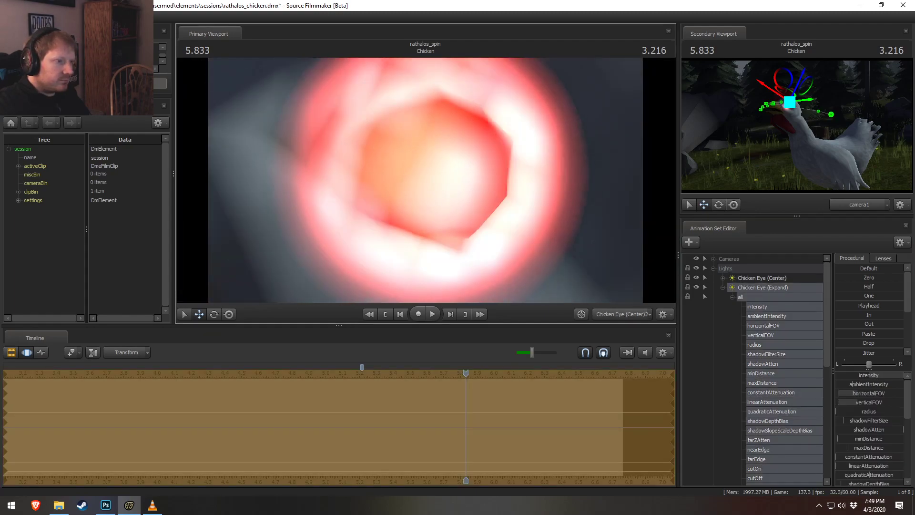
drag(868, 377, 865, 374)
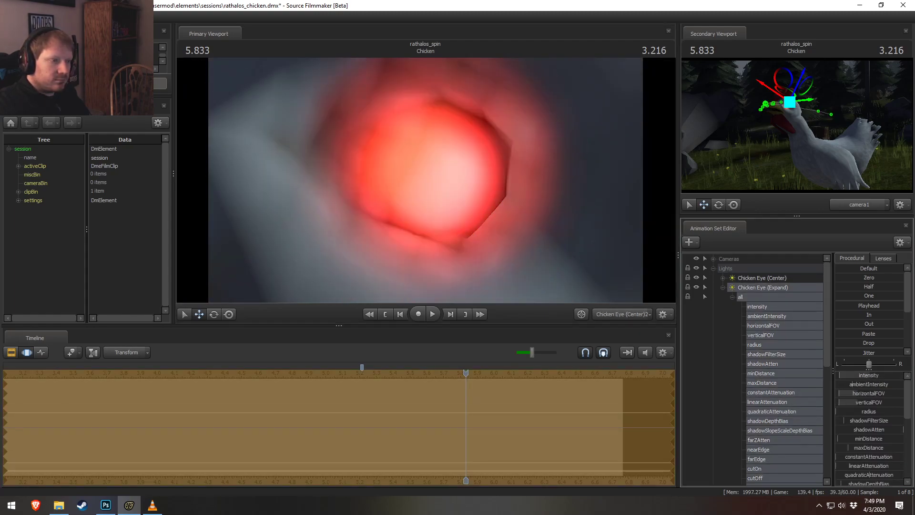
key(F2)
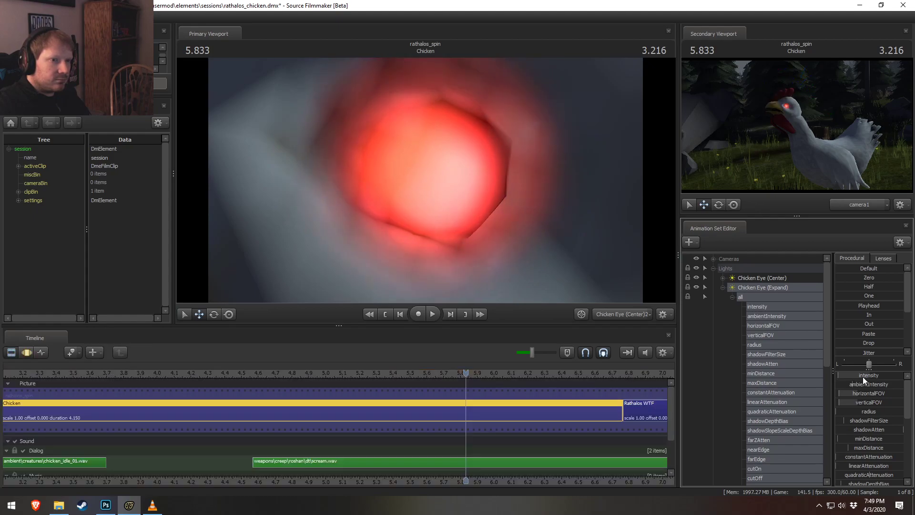
key(F3)
key(F3)
key(F2)
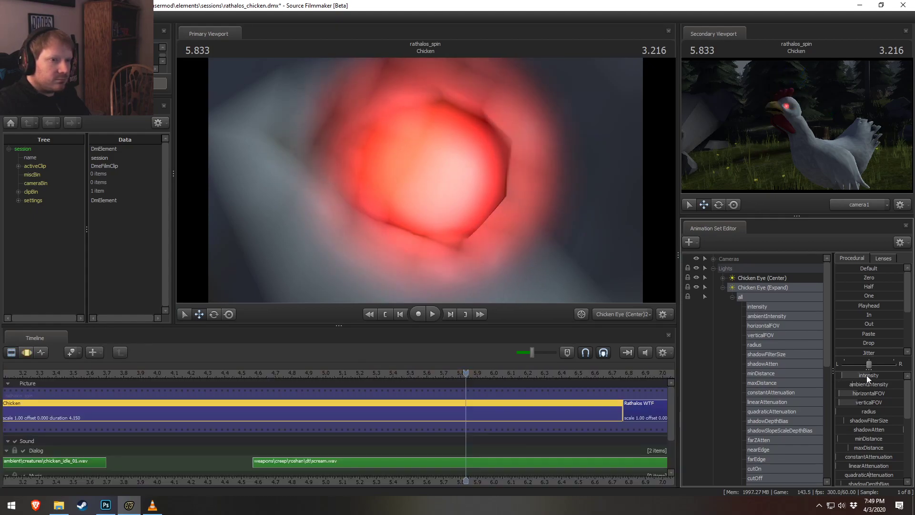
key(F3)
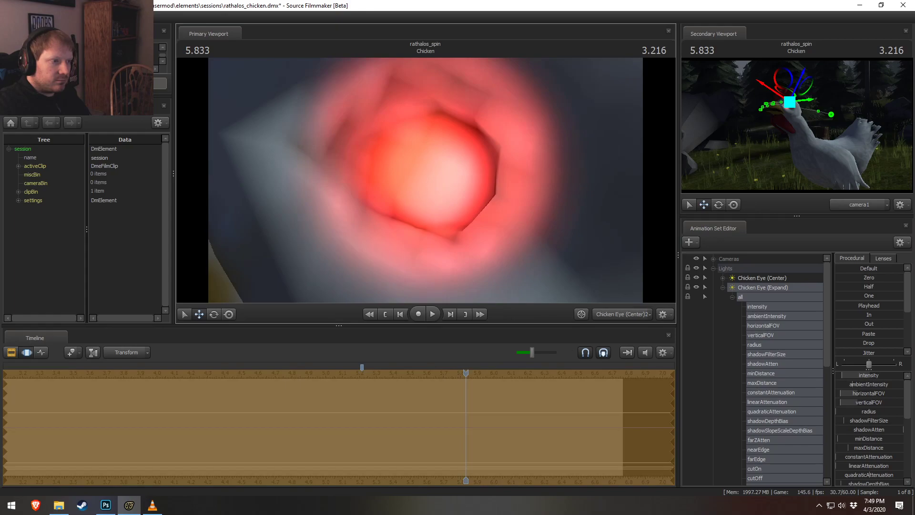
key(F2)
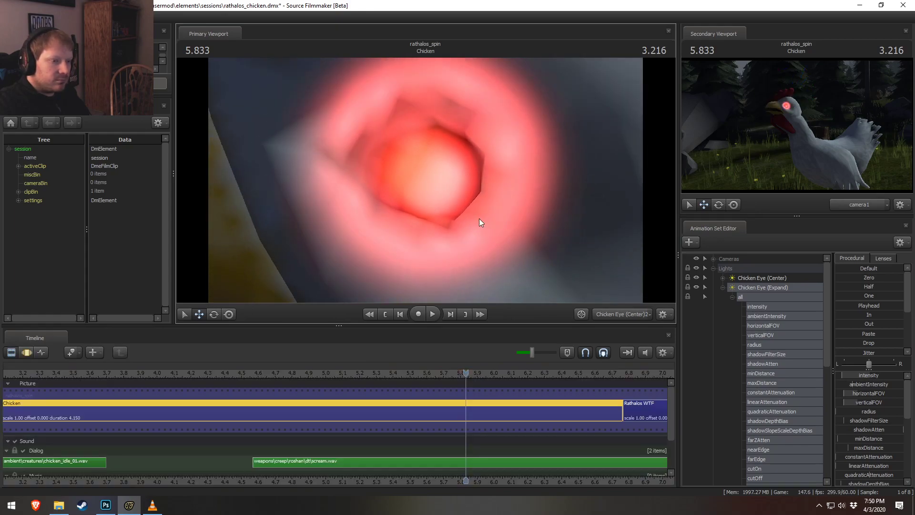
- Switch the primary viewport to camera1 and readjust the Chicken Eye (Expand) light's intensity
click(627, 313)
key(F3)
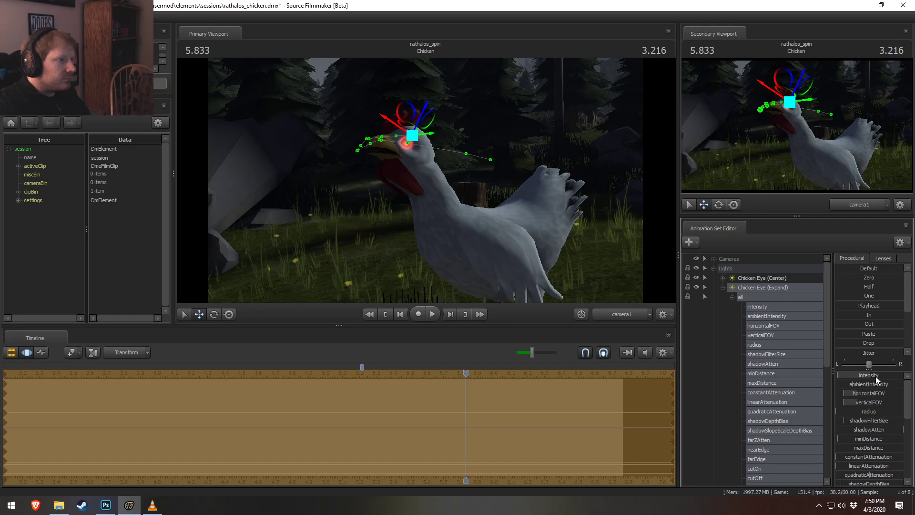
key(F2)
key(F3)
- Isolate the intensity control of the Chicken Eye (Center) light
click(723, 278)
click(733, 287)
click(754, 296)
key(F2)
key(F3)
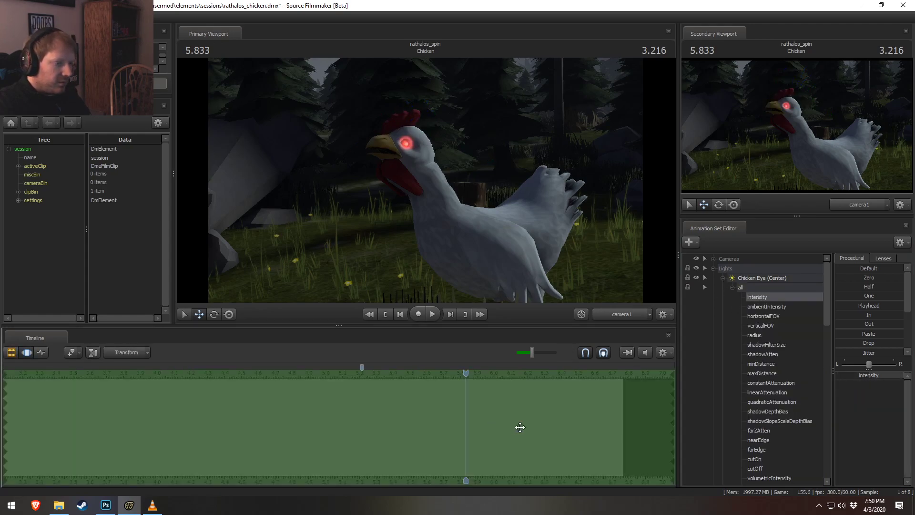
- Scale the Chicken Eye (Expand) light's intensity toward zero across the whole shot to soften the glow around the eye
click(732, 288)
click(723, 278)
click(748, 289)
click(553, 427)
key(ctrl+v)
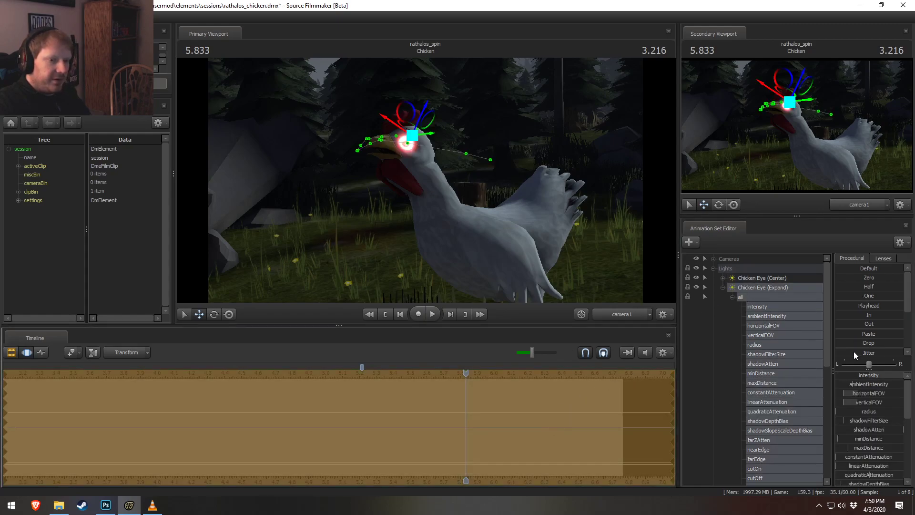
click(765, 307)
click(857, 279)
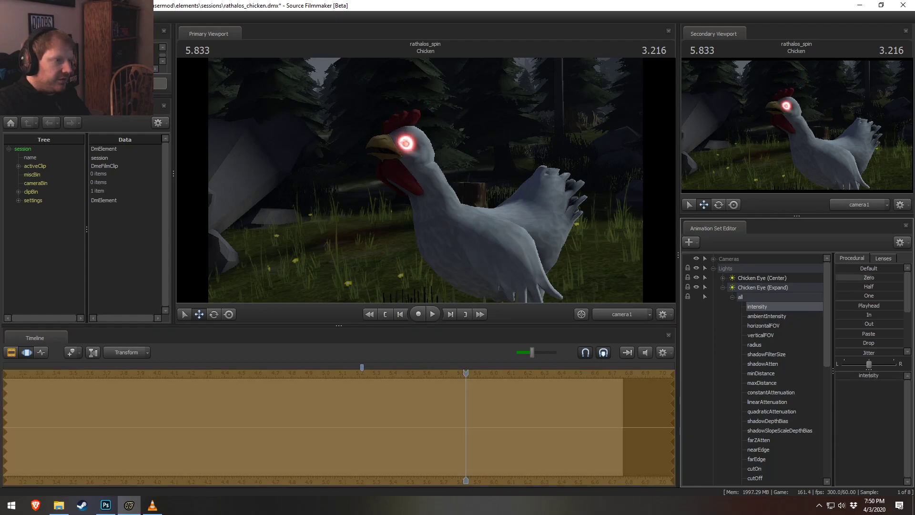
drag(857, 279, 907, 279)
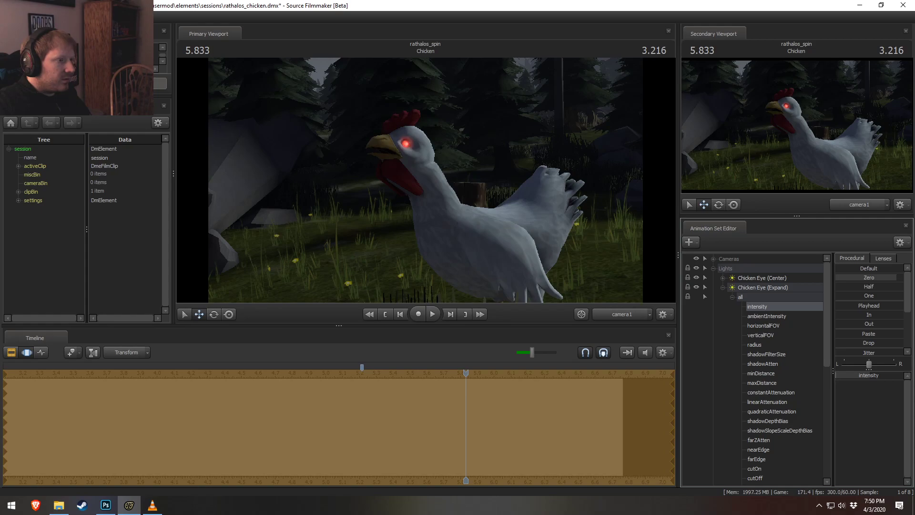
key(F2)
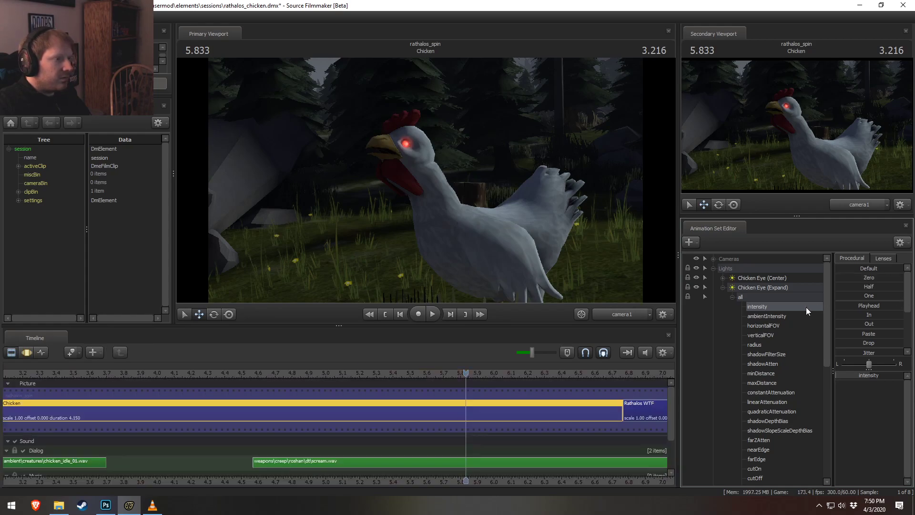
key(F3)
- Clear the time selection at about 3.5 s and select both the Chicken Eye (Center) and Chicken Eye (Expand) lights
drag(258, 397, 76, 398)
key(Escape)
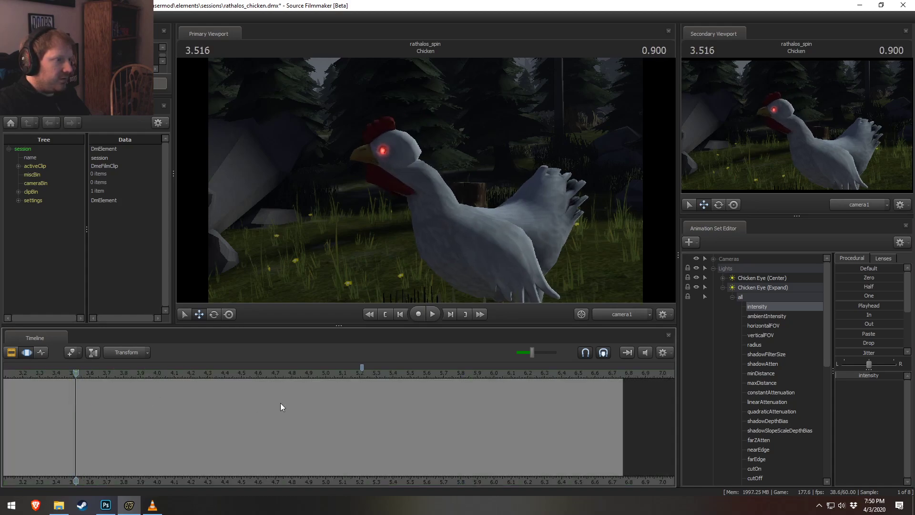
click(723, 288)
click(742, 288)
ctrl+click(750, 280)
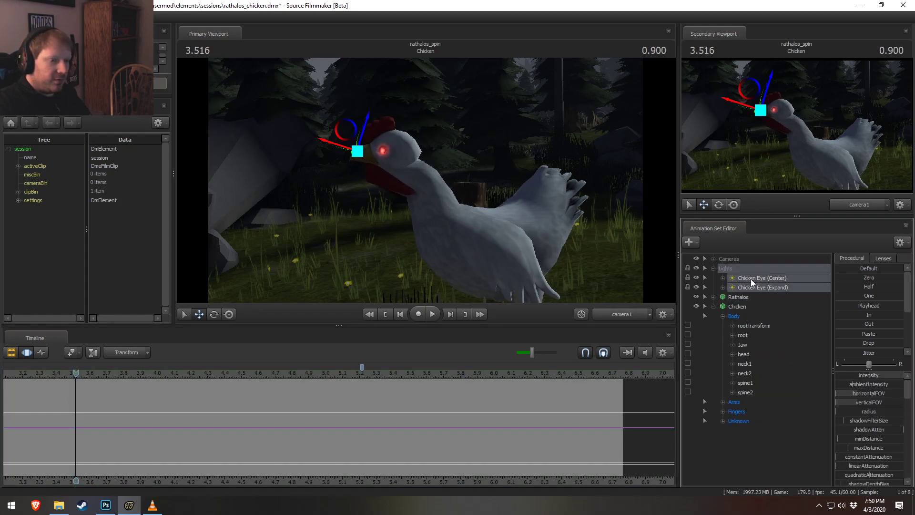
- Set a time selection from the shot's start to 4.65 s, where the scream sound begins, with a short falloff
key(F2)
key(F3)
drag(331, 436, 253, 449)
key([)
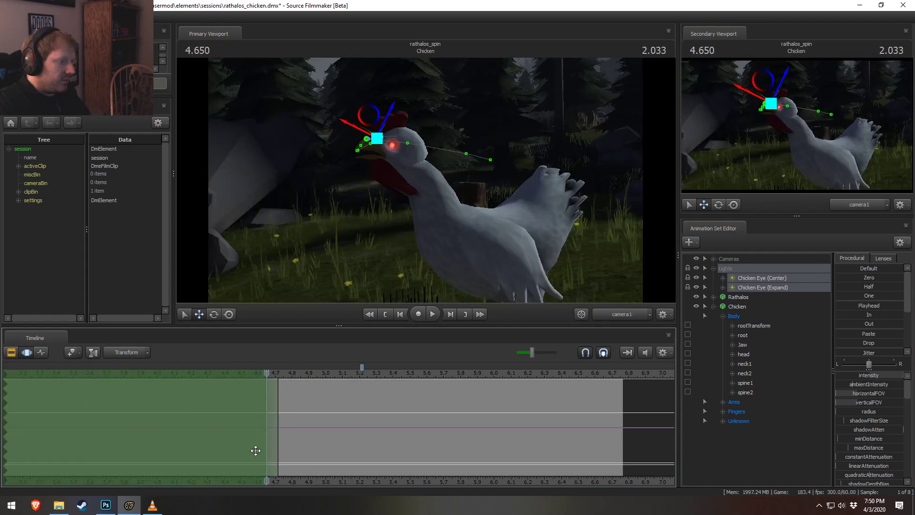
- Zero the intensity of both chicken eye lights within the time selection
click(722, 278)
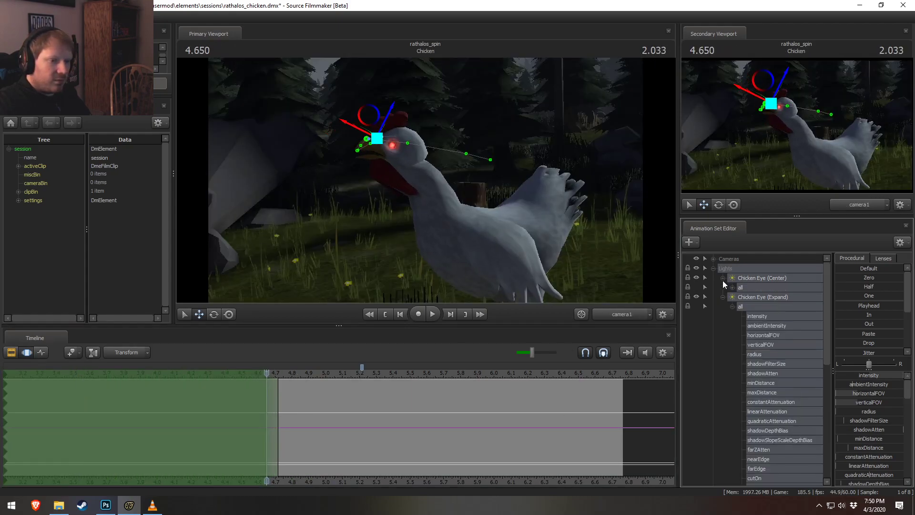
click(762, 315)
click(723, 297)
click(732, 287)
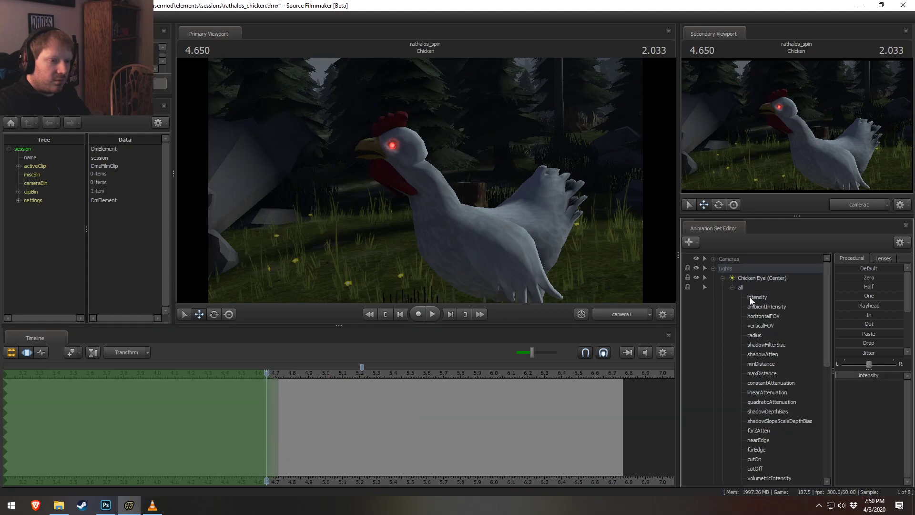
ctrl+click(781, 298)
drag(848, 277, 904, 277)
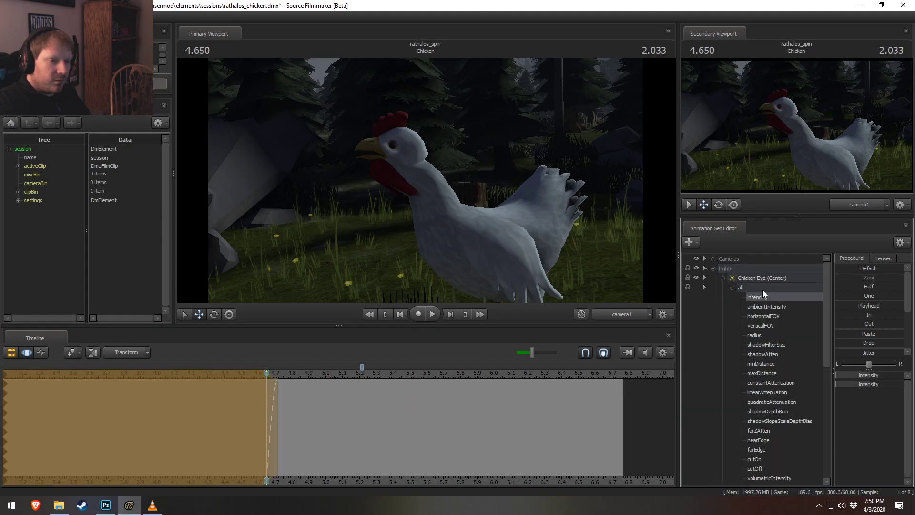
- Collapse the Lights group and play back the shot from before the scream to check when the eye glow starts
click(718, 269)
key(F2)
click(714, 268)
click(188, 375)
key(space)
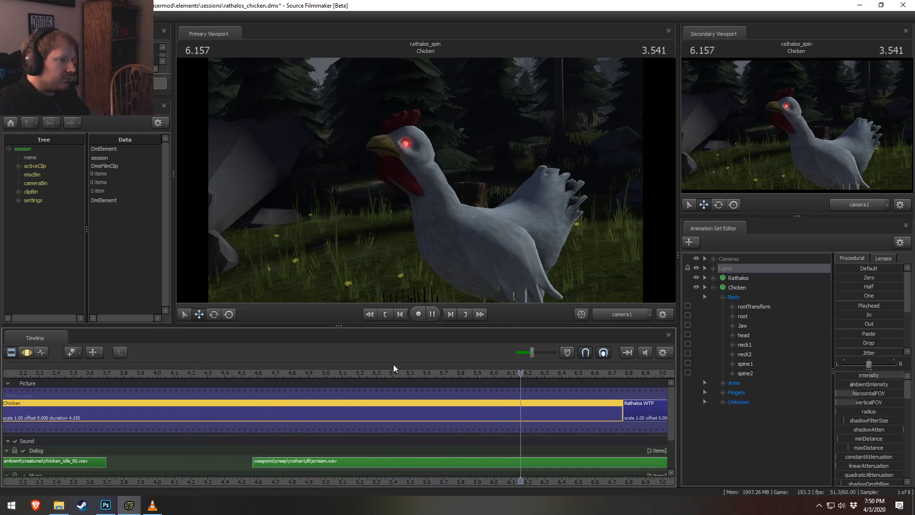
key(space)
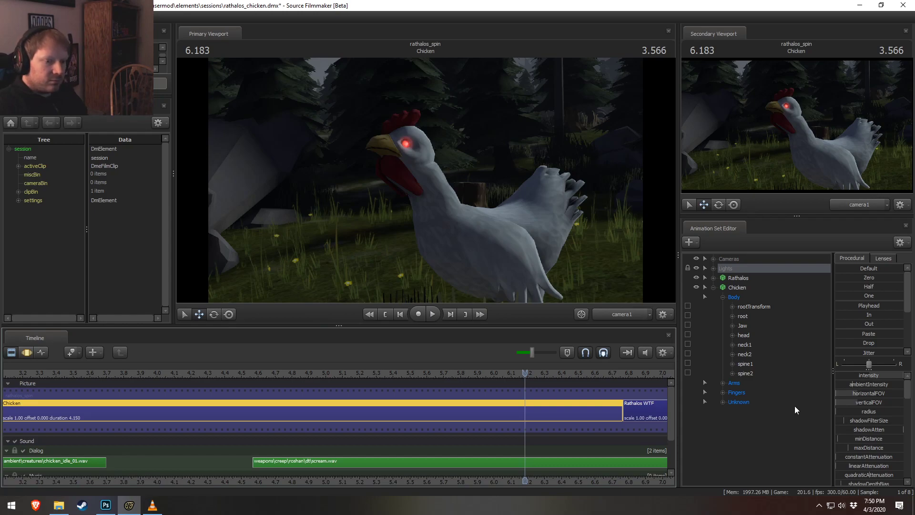
- Collapse the Lights and Chicken groups and create an animation set for a new light
key(F3)
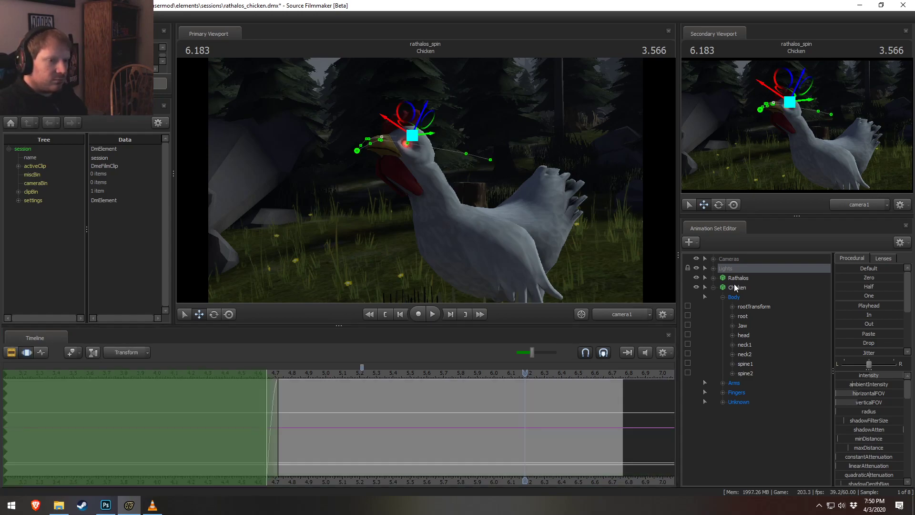
click(713, 269)
click(712, 268)
click(713, 288)
right_click(755, 362)
click(805, 380)
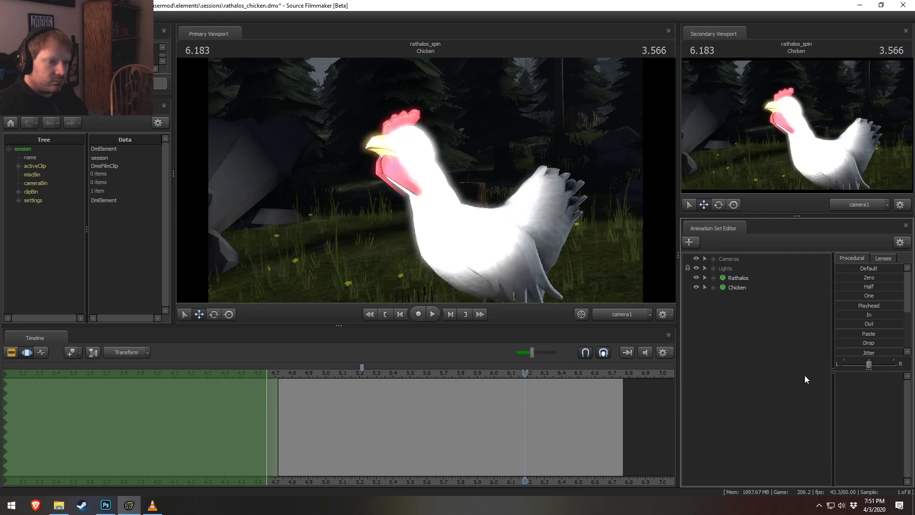
- Look through light2 in the primary viewport and rename it Chicken Under Light
click(713, 268)
click(756, 288)
drag(749, 297, 515, 165)
right_click(746, 299)
click(765, 304)
text(Chick)
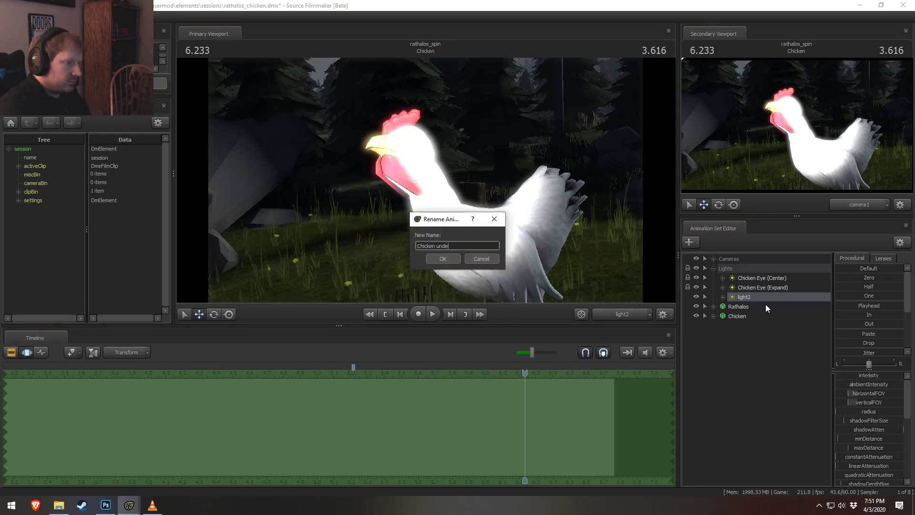
text(en Under Light)
key(Return)
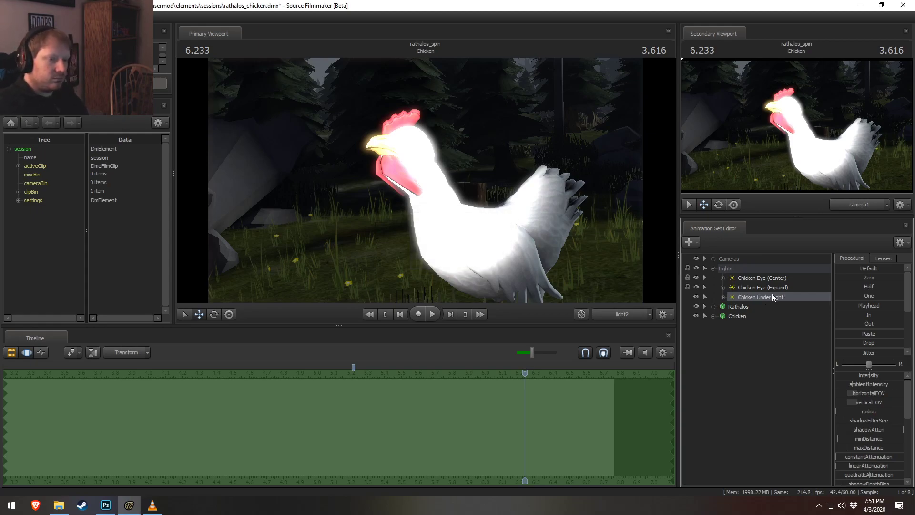
- Lower color_green and color_blue of Chicken Under Light to zero to make the light pure red
key(F2)
scroll(856, 435, down, 6)
key(F3)
drag(877, 445, 836, 453)
- Position and aim Chicken Under Light low in front of the chicken so it lights the throat and chest from below
drag(429, 229, 391, 100)
key(w)
mouse_move(424, 180)
mouse_down()
mouse_move(433, 198)
mouse_move(441, 177)
mouse_move(436, 241)
mouse_move(451, 253)
mouse_move(441, 148)
mouse_move(436, 193)
mouse_move(439, 169)
mouse_move(448, 174)
mouse_move(423, 172)
mouse_move(433, 173)
mouse_move(425, 183)
mouse_up()
key(w)
key(s)
key(z)
key(w)
key(s)
key(s)
key(z)
key(w)
key(s)
key(w)
key(s)
key(w)
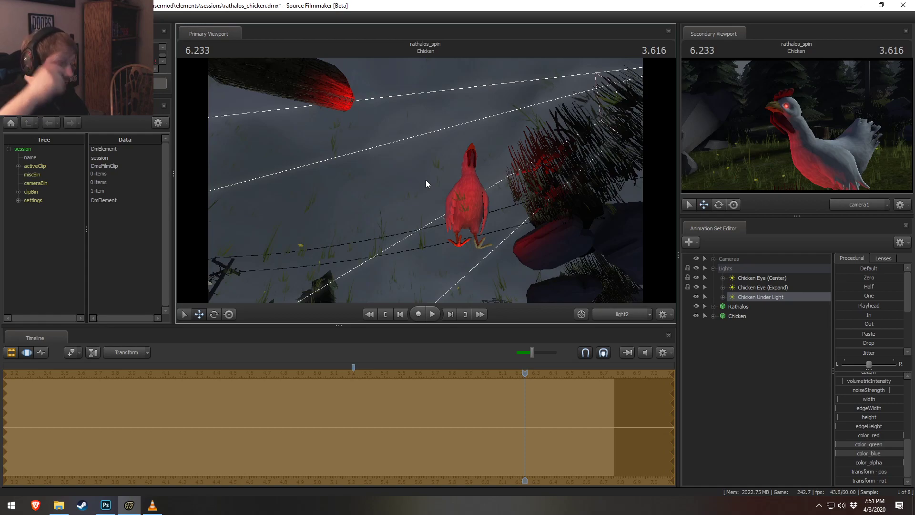
- Zero Chicken Under Light's intensity from the shot's start to 4.65 s, with the time selection's falloff ending at 4.733 s
drag(340, 417, 52, 435)
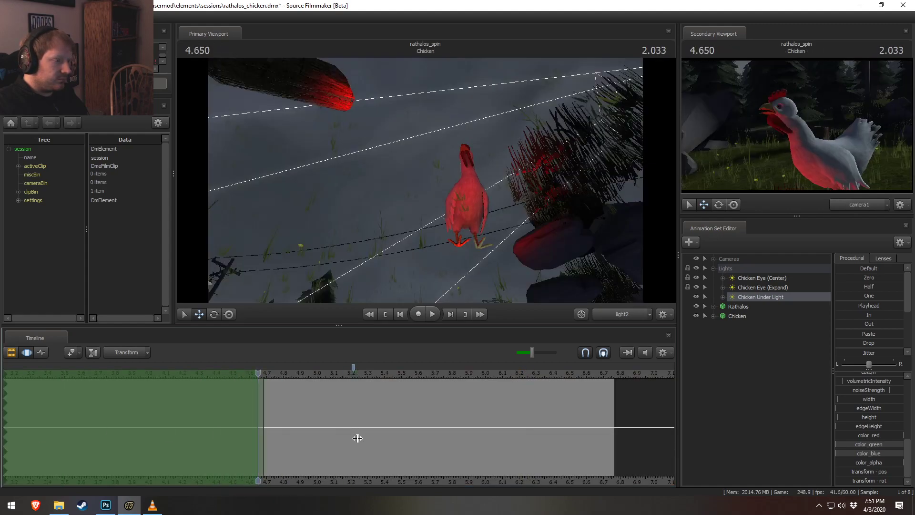
shift+scroll(357, 438, up, 3)
mouse_move(353, 368)
mouse_down()
mouse_move(260, 369)
mouse_move(254, 391)
mouse_move(272, 376)
mouse_up()
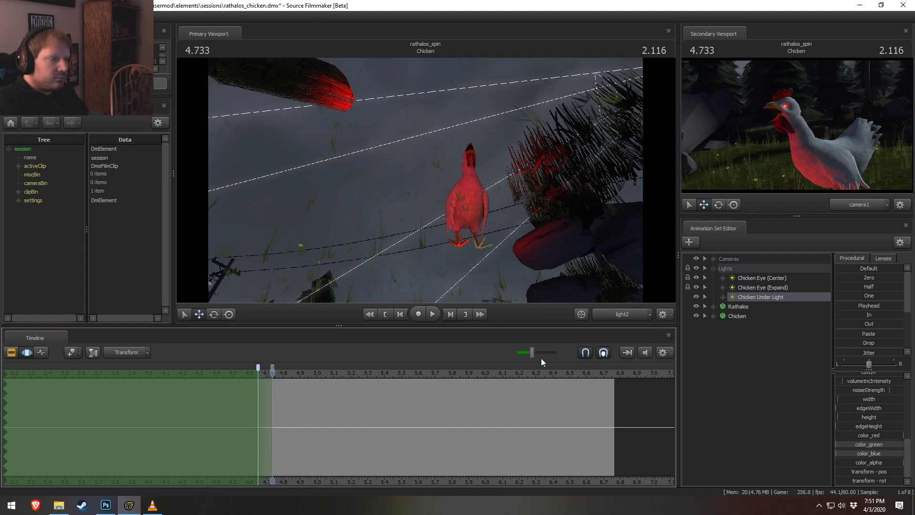
click(723, 297)
click(778, 316)
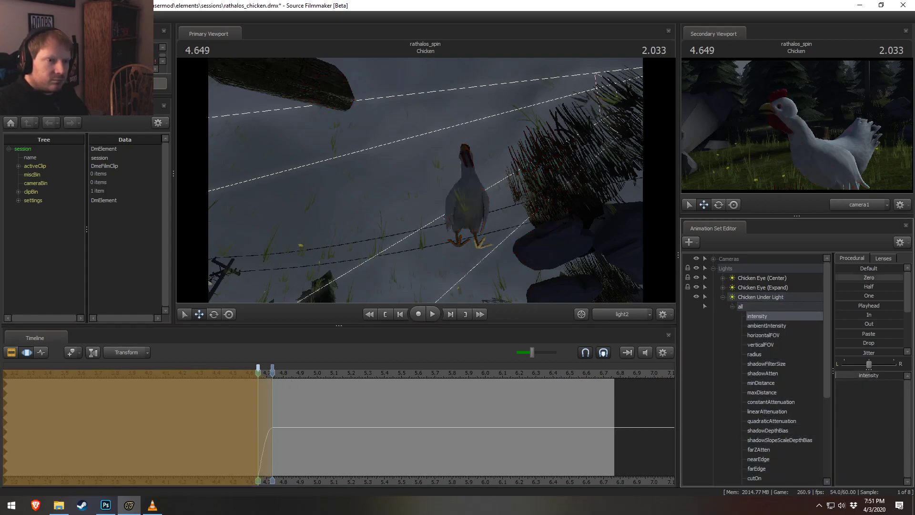
- Play back the moments around the scream to check the red under light's fade-in
key(F2)
key(F3)
click(190, 376)
key(space)
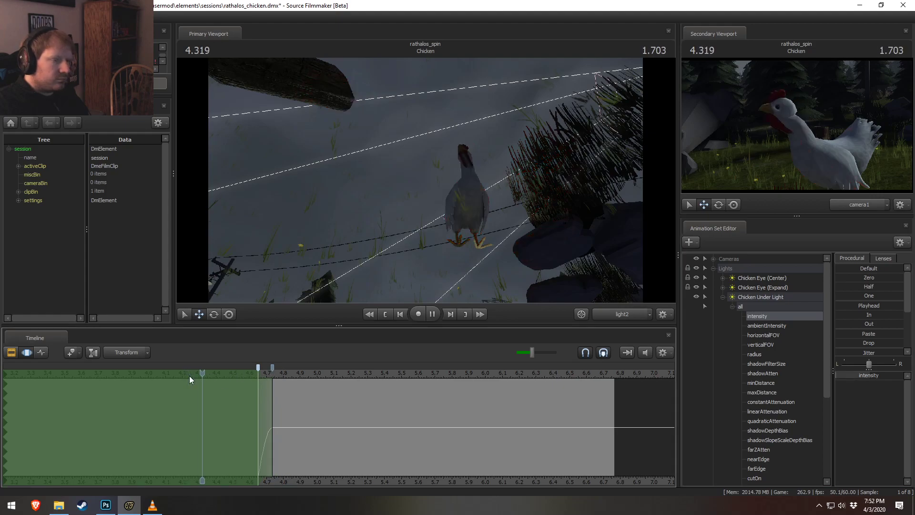
key(space)
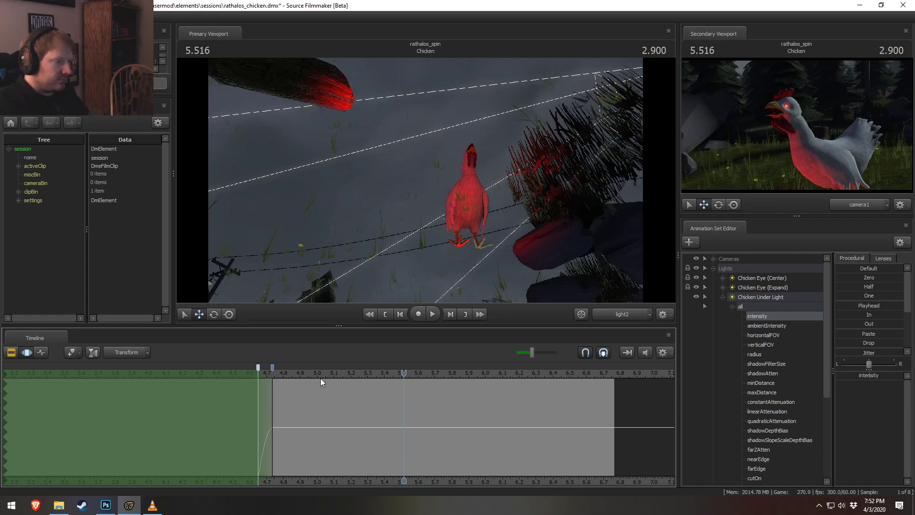
- Collapse and deselect Chicken Under Light's controls, and set the primary viewport back to camera1
click(169, 385)
click(722, 296)
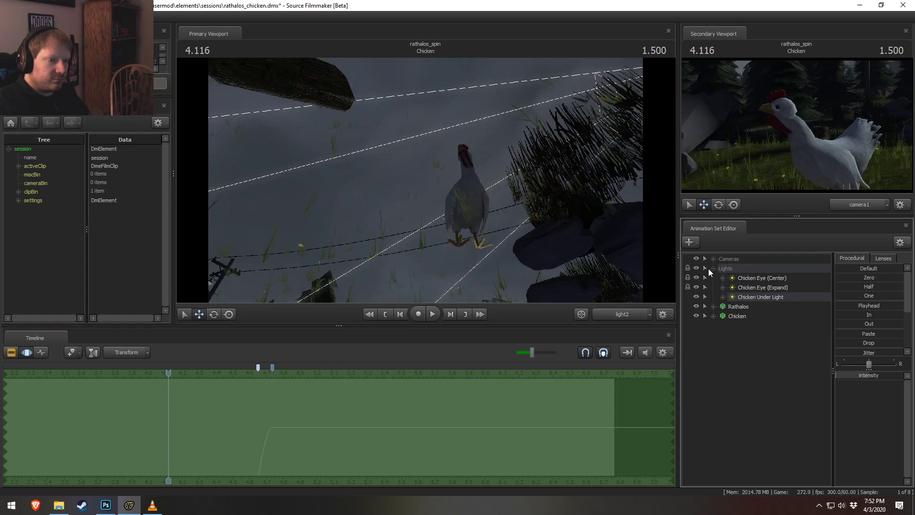
click(736, 385)
click(628, 315)
click(627, 315)
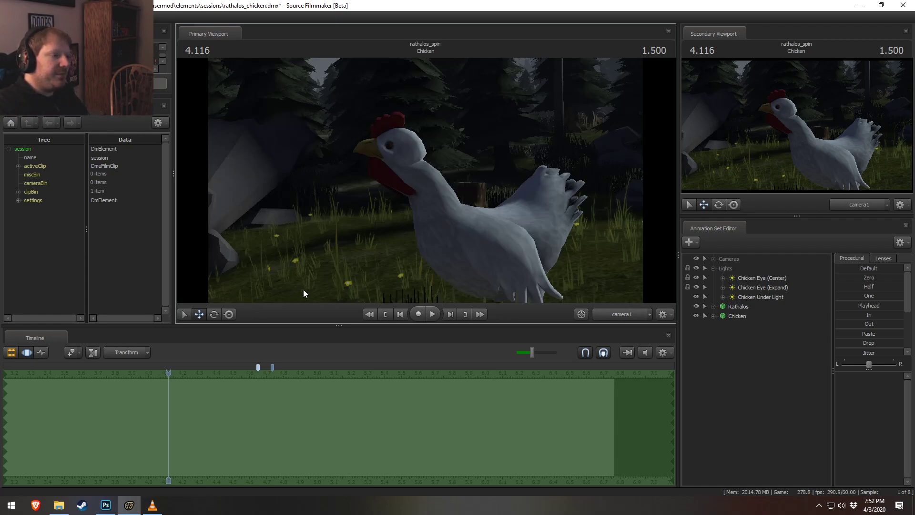
- Play back the scream through camera1 to review the eye glow and under light together, and return to the Motion Editor
key(F2)
key(space)
key(space)
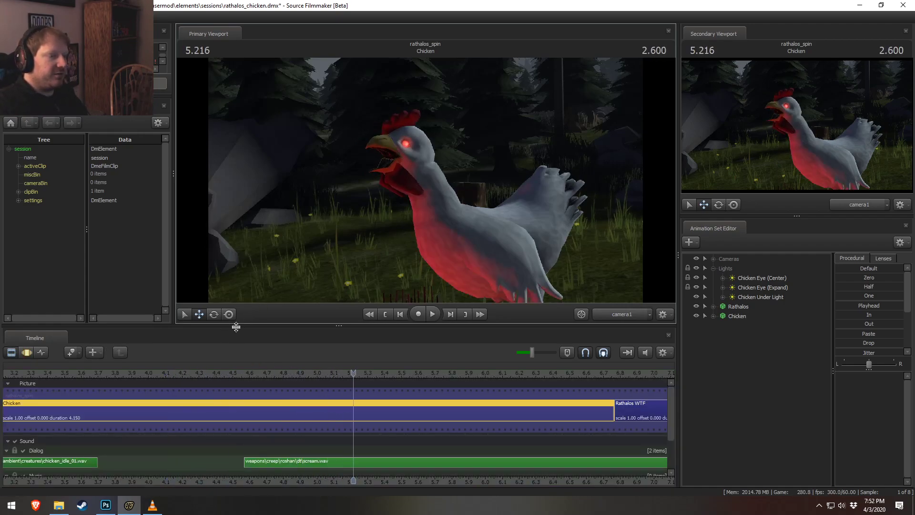
key(space)
key(space)
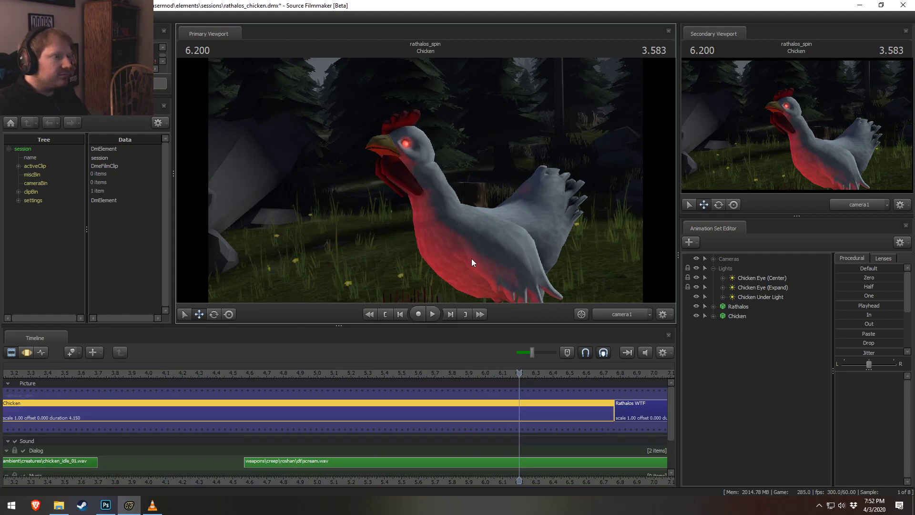
key(F3)
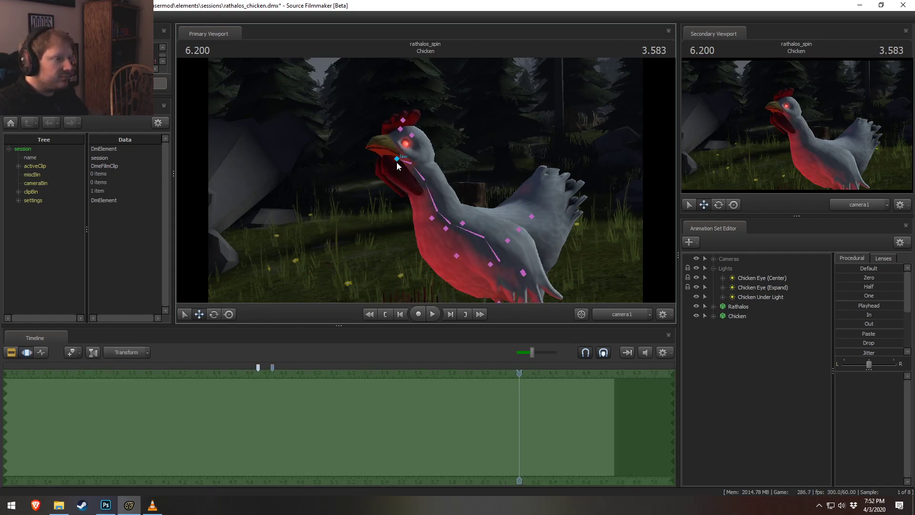
- Select the chicken's crown1_1 control and play back the end of the scream in the Clip Editor
click(403, 123)
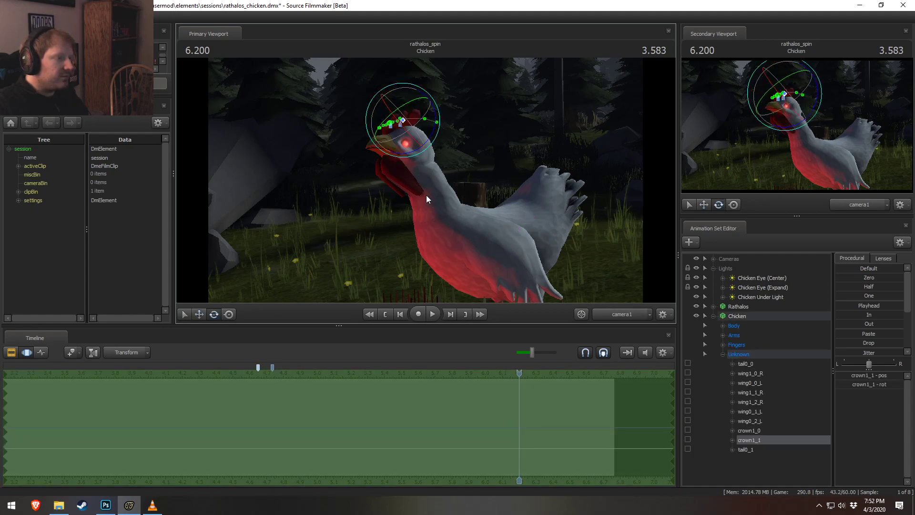
key(F1)
scroll(387, 380, down, 4)
click(316, 369)
key(space)
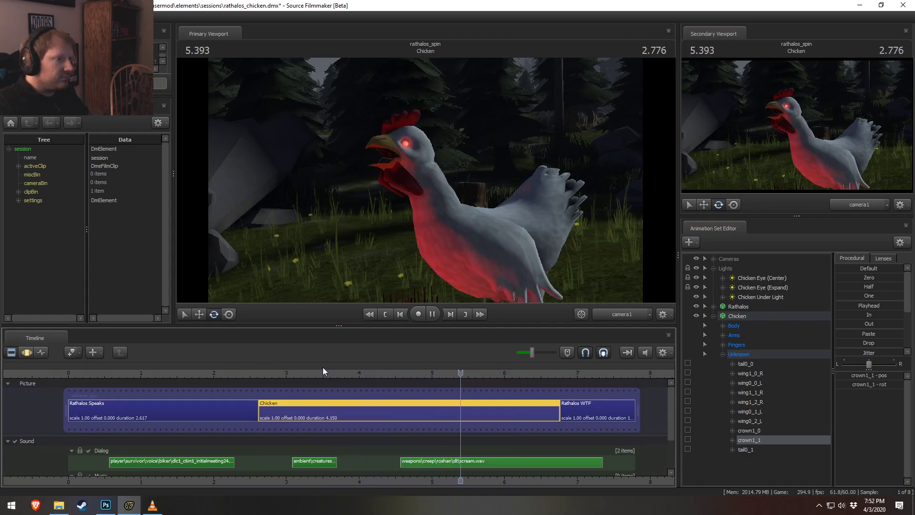
key(space)
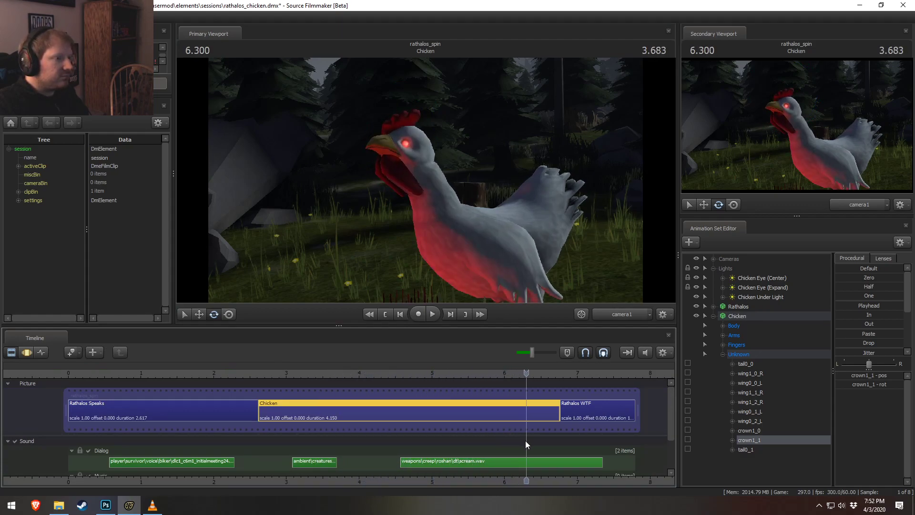
- In the Motion Editor, set a time selection that ramps in from 4.75 s to 6.366 s and holds past the shot's end
key(F3)
key(F2)
key(F3)
drag(511, 476, 632, 477)
drag(833, 424, 845, 424)
drag(531, 417, 414, 417)
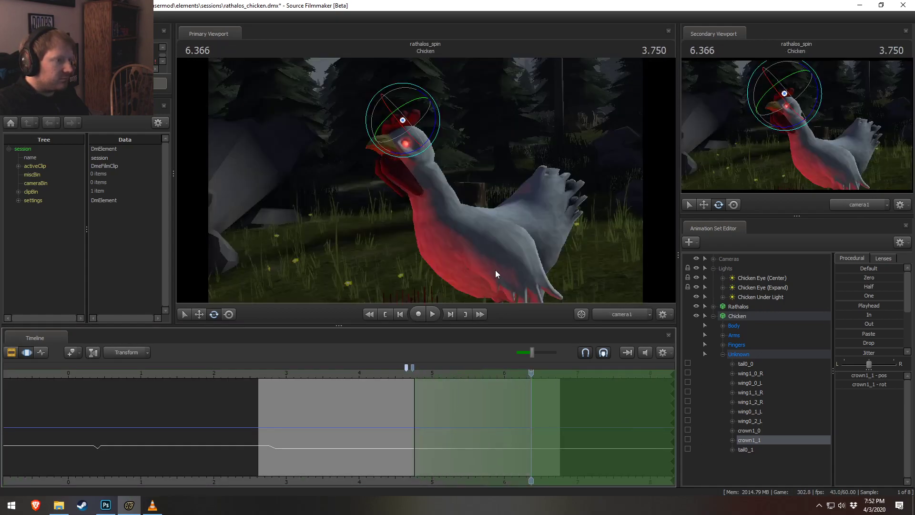
key(shift)
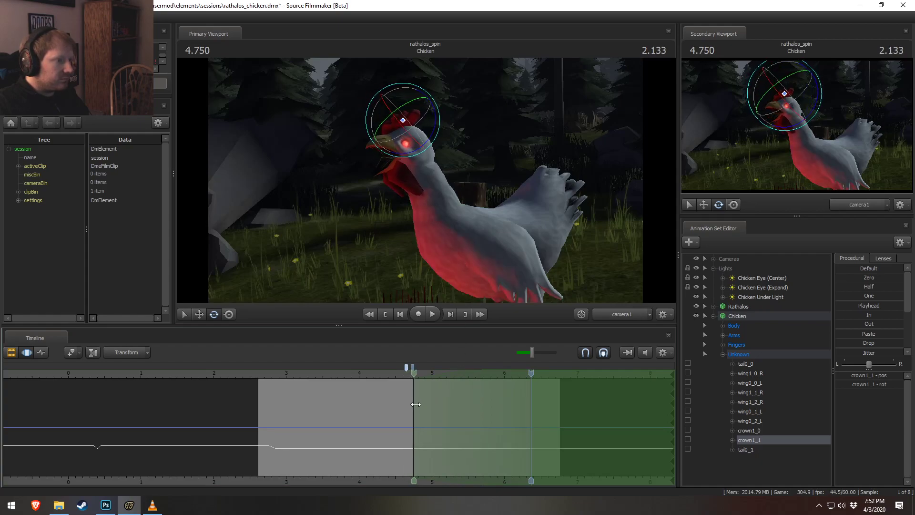
- Switch the primary viewport to the Work Camera and frame the chicken's body for posing
key(w)
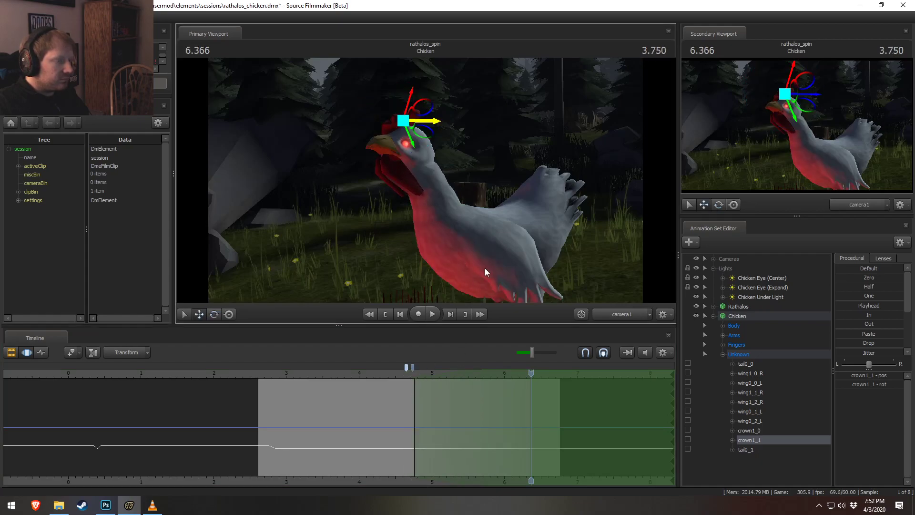
click(622, 312)
key(d)
mouse_move(426, 181)
mouse_down()
mouse_move(441, 183)
mouse_move(419, 180)
mouse_move(409, 191)
mouse_move(416, 175)
mouse_up()
- Try to tilt the chicken's body back by rotating its root bone
ctrl+click(442, 180)
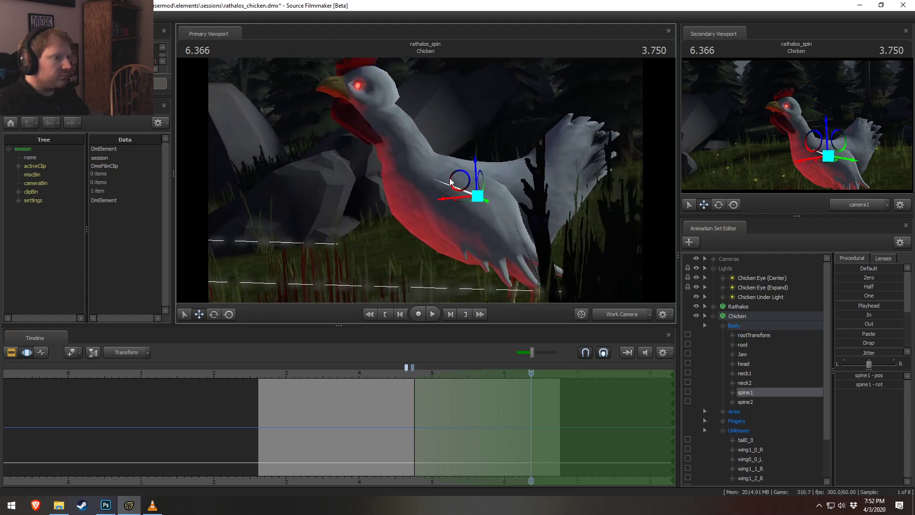
ctrl+click(495, 216)
key(e)
drag(491, 195, 494, 194)
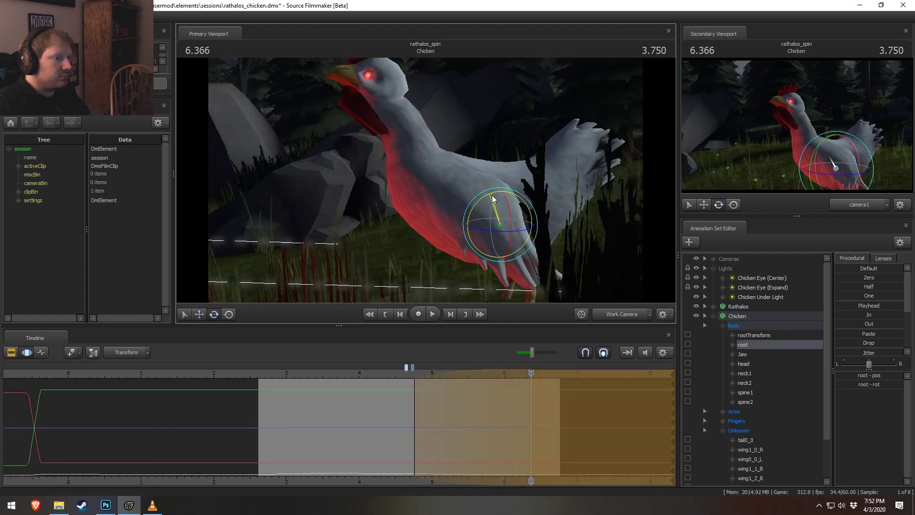
key(ctrl+z)
- Try to rear the chicken up at 6.366 s by rotating its spine, neck and head bones
click(501, 230)
ctrl+click(470, 194)
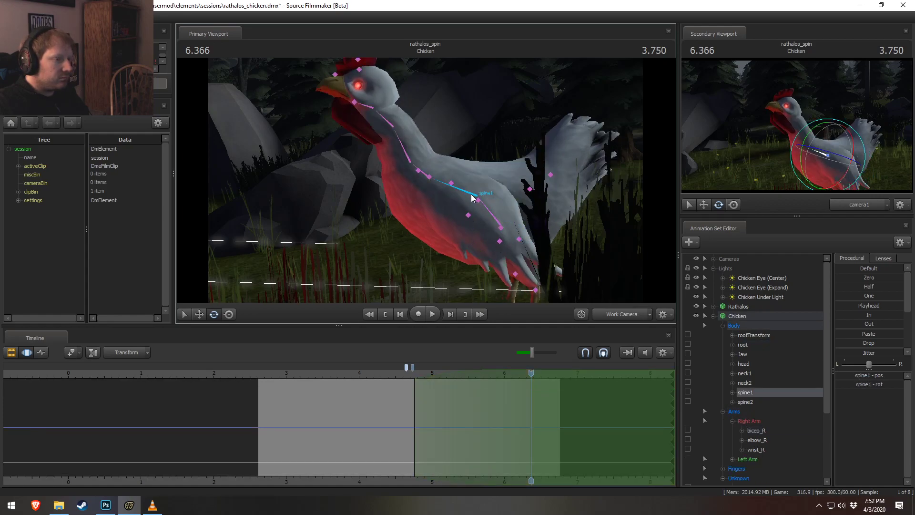
drag(454, 165, 428, 155)
key(ctrl)
ctrl+click(429, 172)
ctrl+click(417, 151)
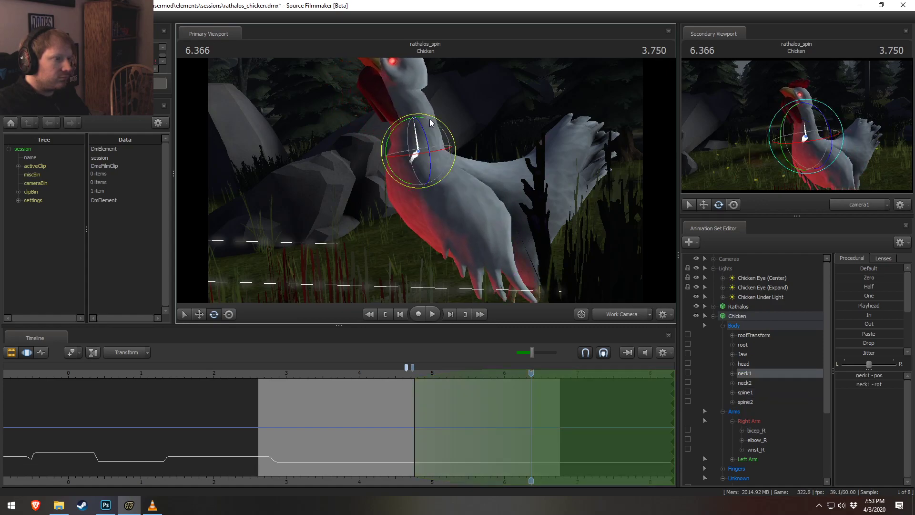
drag(431, 123, 425, 122)
ctrl+click(417, 111)
drag(406, 85, 398, 87)
drag(396, 90, 379, 113)
click(399, 88)
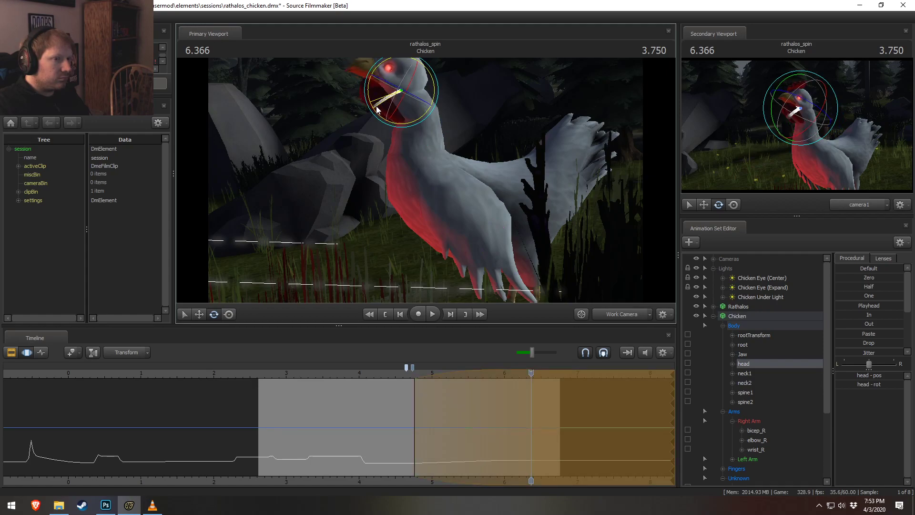
- Play back the chicken's rearing pose and undo the spine, neck and head rotations
click(387, 370)
key(space)
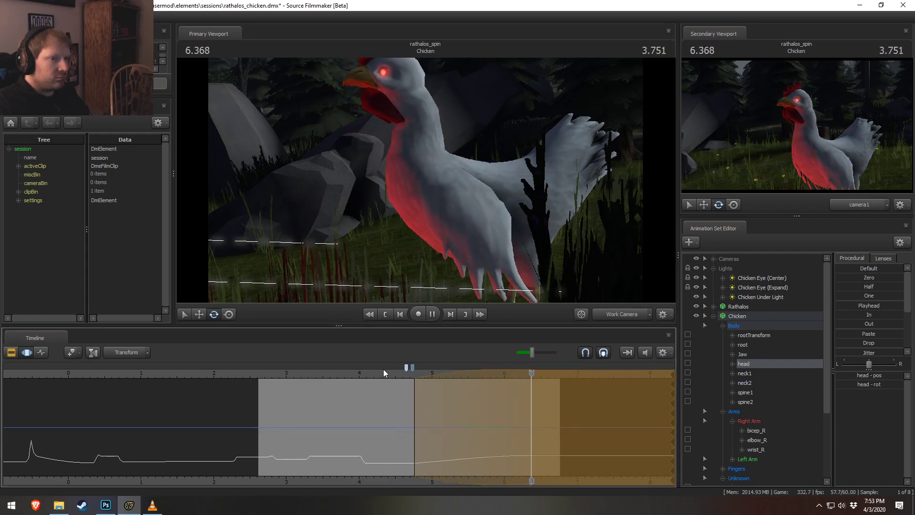
key(space)
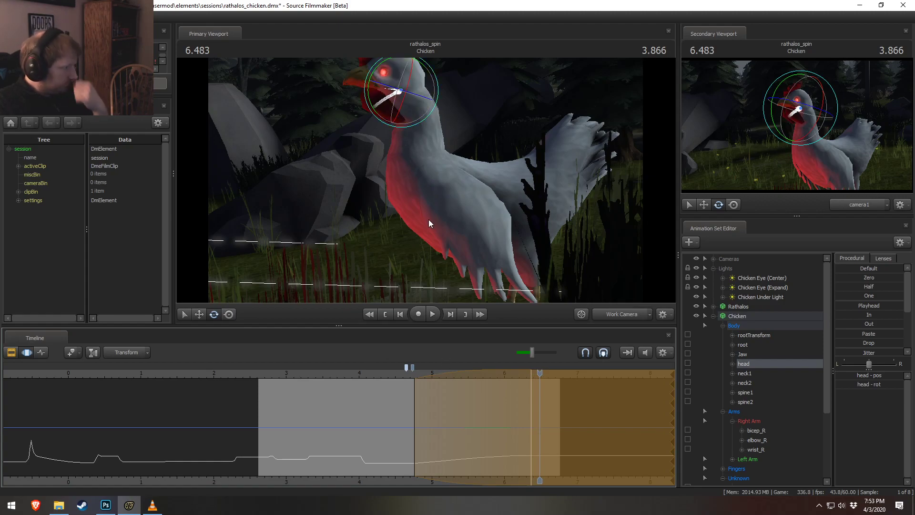
key(ctrl+z)
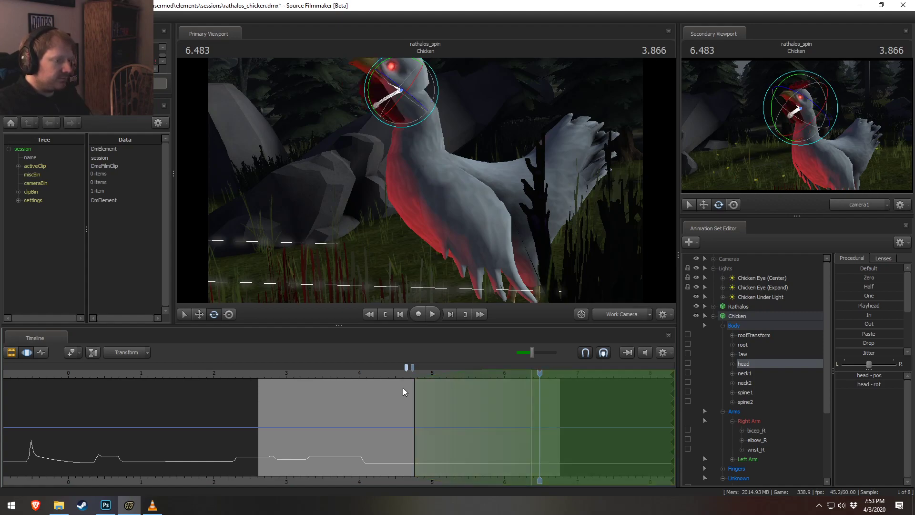
key(ctrl+y)
key(ctrl+z)
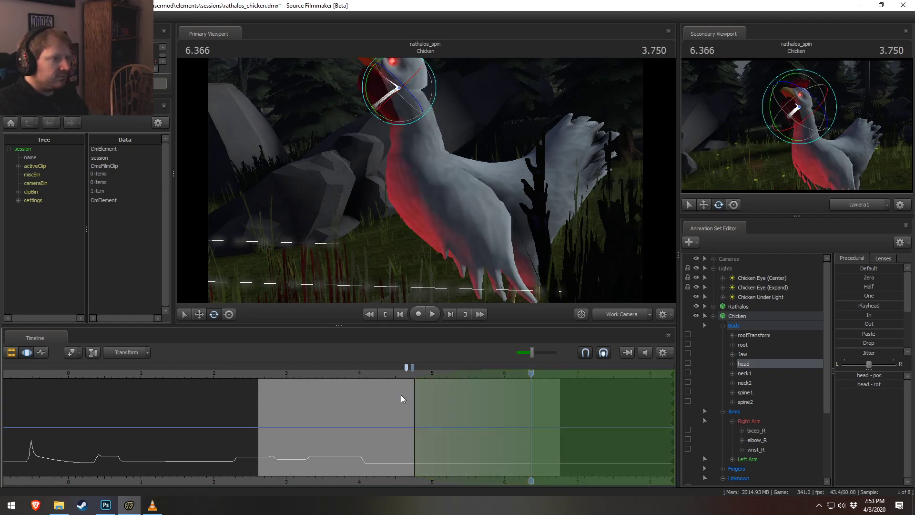
key(ctrl+y)
- Tilt the chicken's root forward and slightly down at 4.75 s, within a time selection falling off from about 4.61 s to 4.93 s
key(shift)
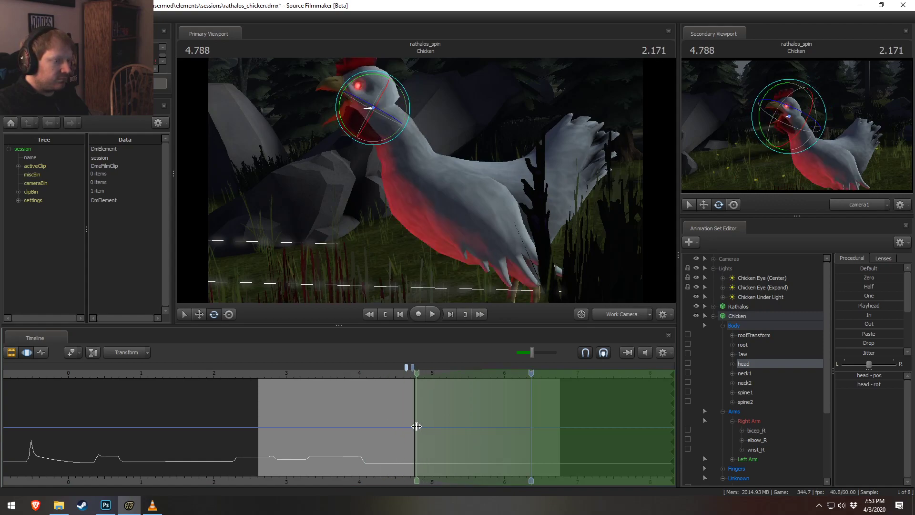
click(422, 428)
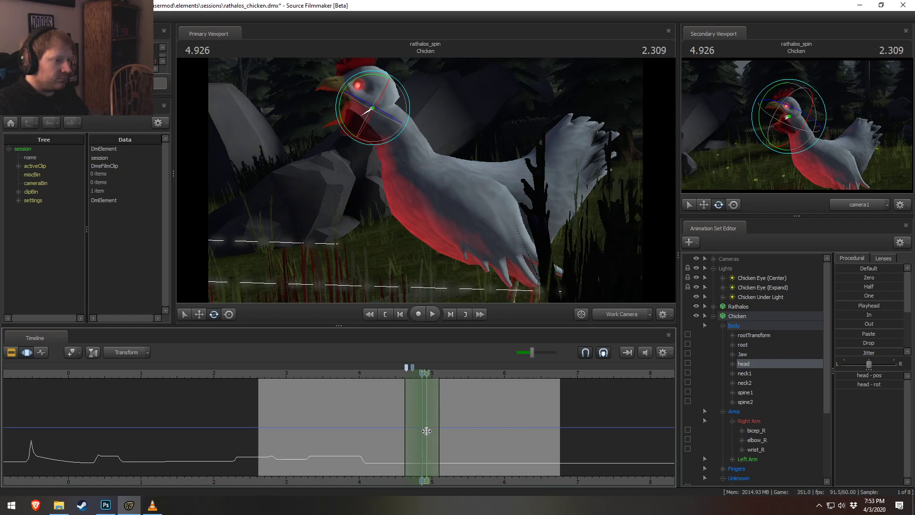
scroll(415, 432, up, 5)
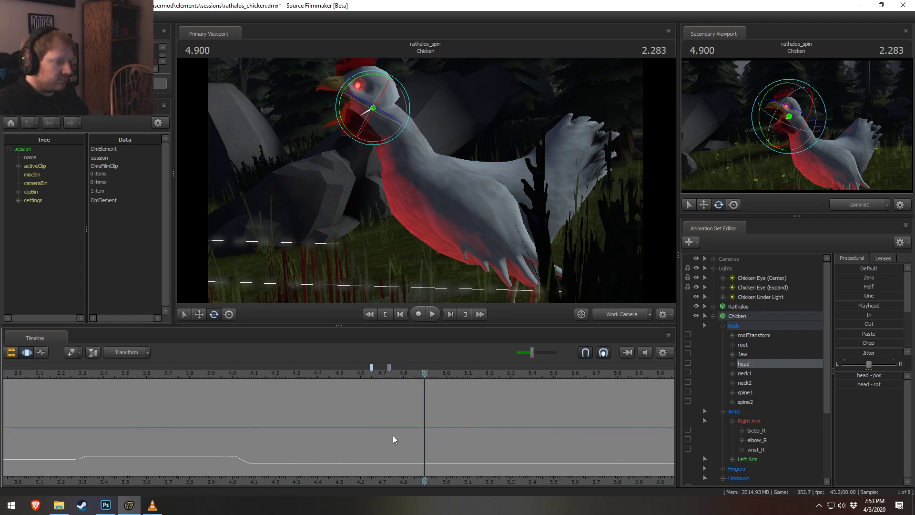
shift+click(384, 433)
shift+scroll(384, 433, up, 5)
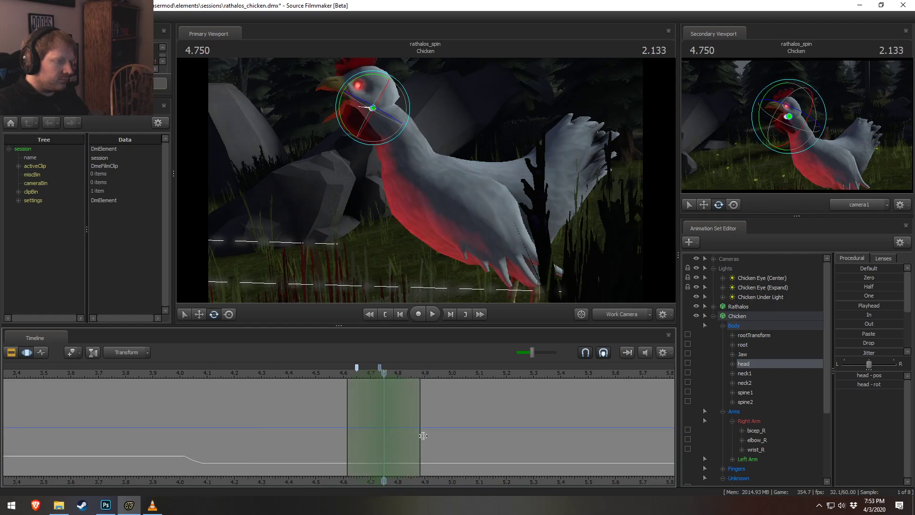
drag(424, 435, 439, 438)
click(491, 220)
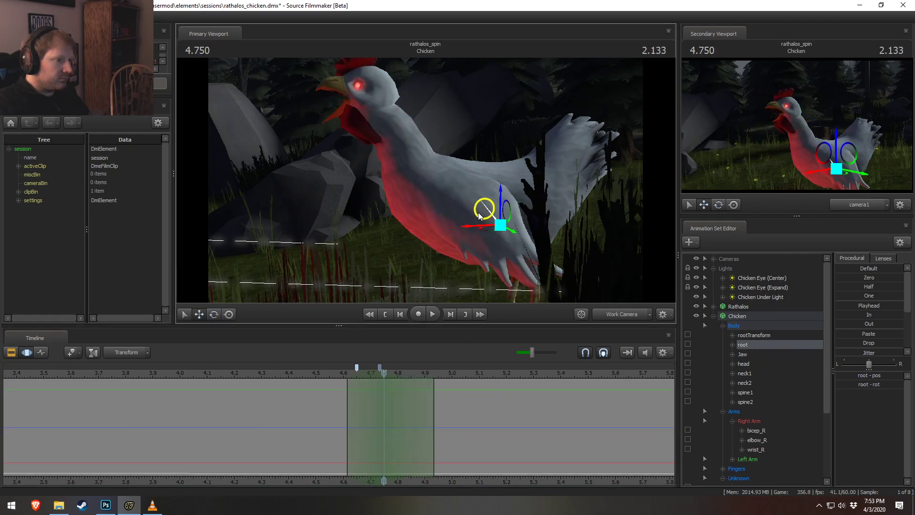
drag(469, 218, 485, 214)
key(w)
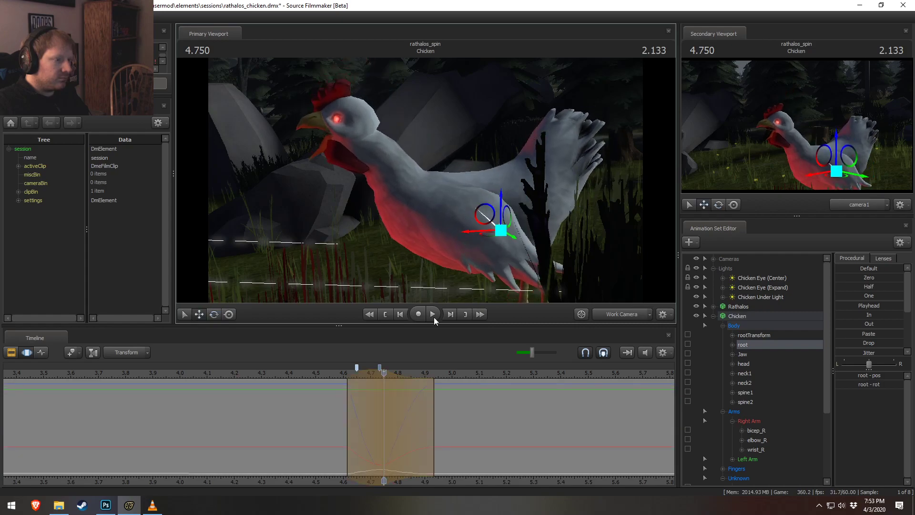
- Extend the end of the root dip's falloff to about 5.12 s and play back the scream to check it
click(334, 375)
key(space)
key(space)
drag(438, 403, 483, 402)
click(341, 373)
key(space)
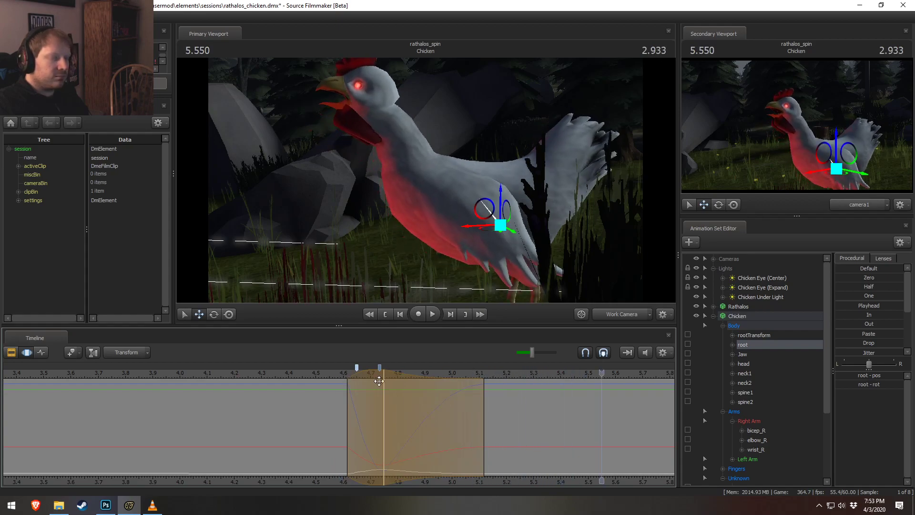
click(335, 374)
key(space)
key(space)
- Bend neck1 and neck2 downward at 4.7 s, within a time selection from 4.6 s to 4.9 s, and play back the move
key(shift)
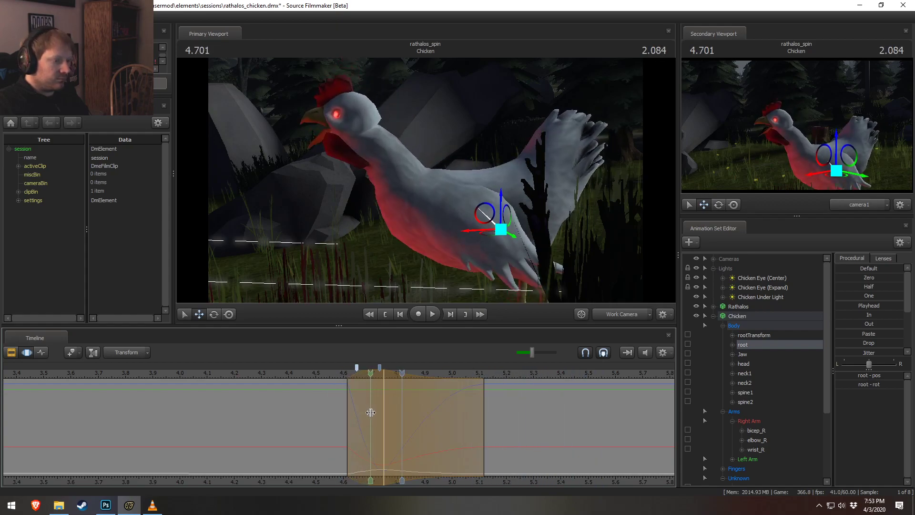
shift+click(371, 413)
drag(405, 415, 432, 415)
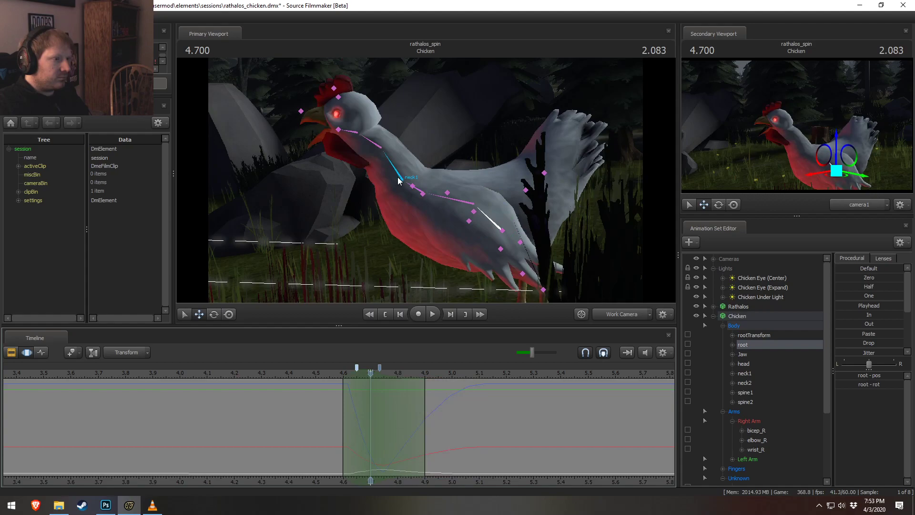
click(399, 179)
ctrl+click(371, 152)
key(e)
right_click(378, 154)
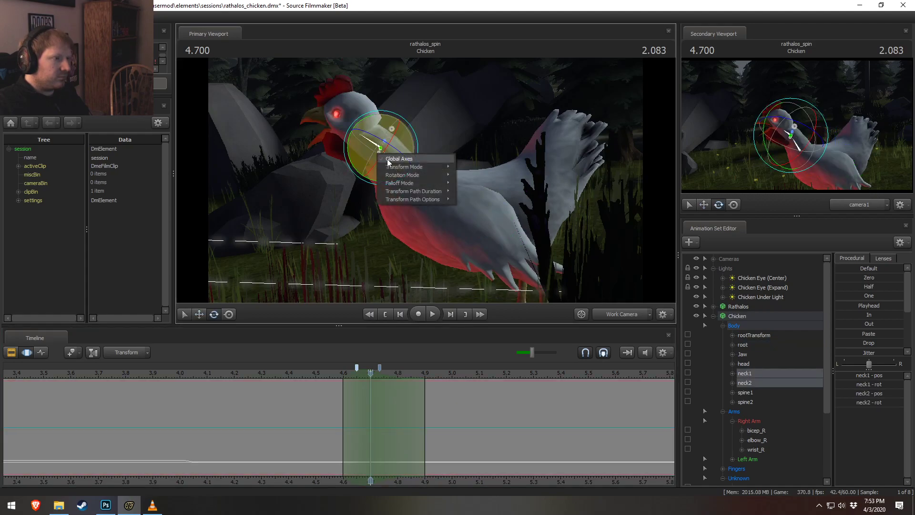
mouse_move(405, 175)
click(348, 148)
drag(347, 148, 353, 163)
key(ctrl+z)
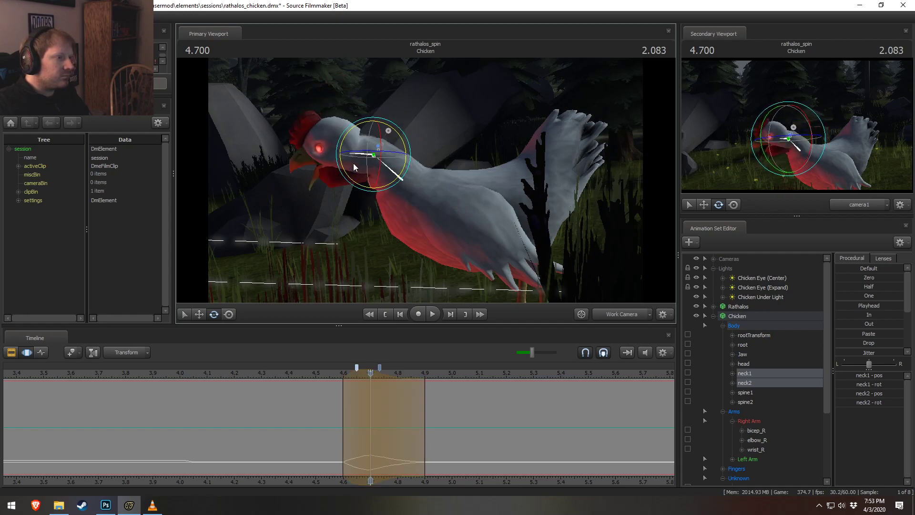
key(space)
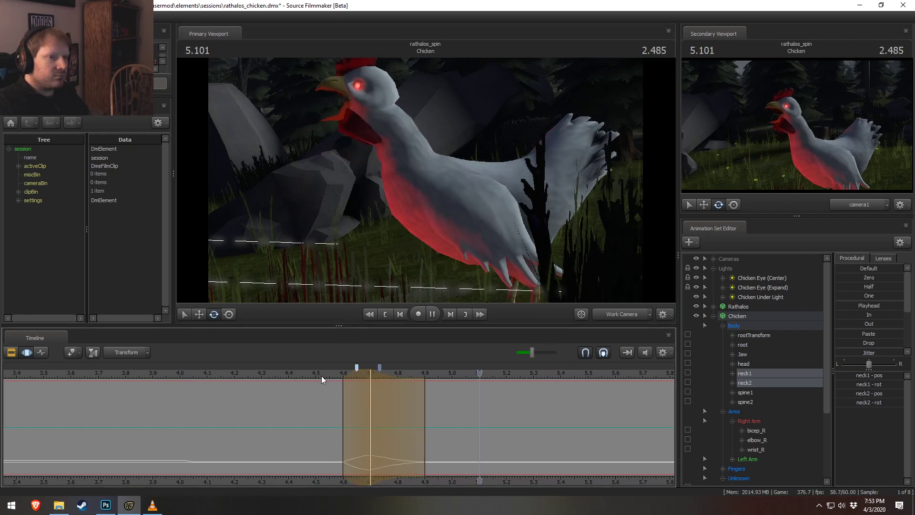
key(space)
- Pitch spine2 forward and adjust the neck and head at 4.9 s, with falloff from about 4.63 s to 5.73 s
click(389, 430)
drag(391, 429, 424, 433)
shift+right_drag(424, 433, 481, 475)
drag(502, 456, 652, 457)
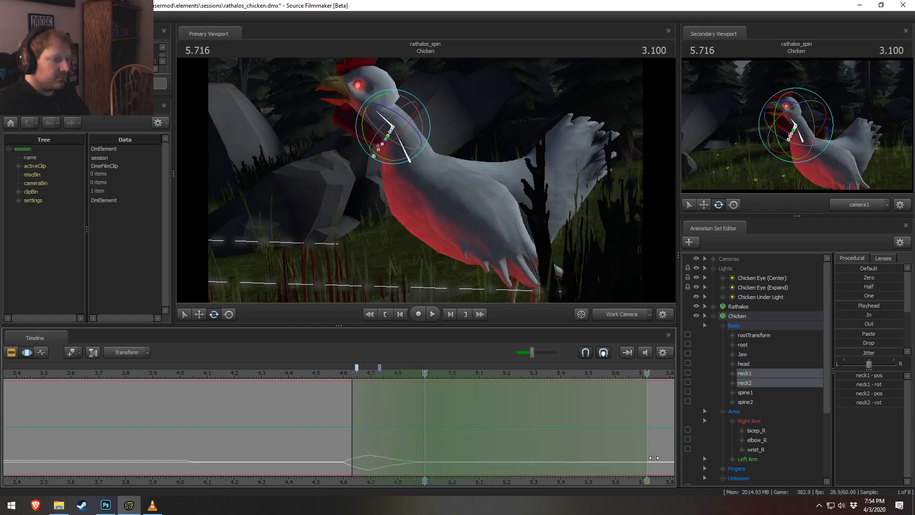
ctrl+click(419, 180)
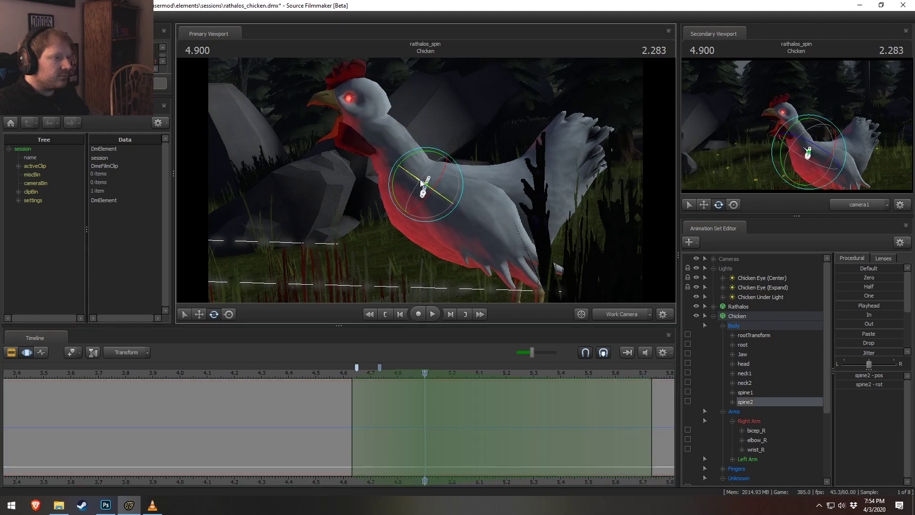
drag(433, 155, 395, 143)
ctrl+click(399, 169)
ctrl+click(372, 143)
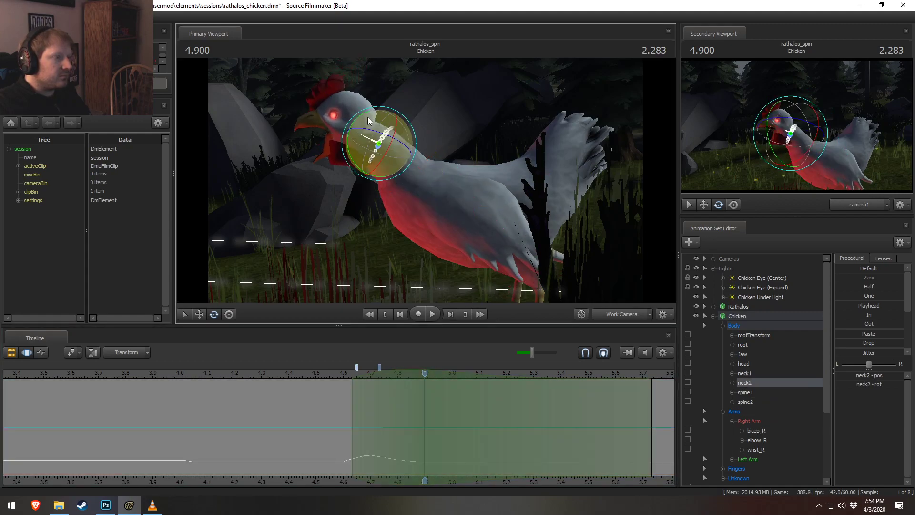
drag(364, 112, 349, 100)
ctrl+click(349, 113)
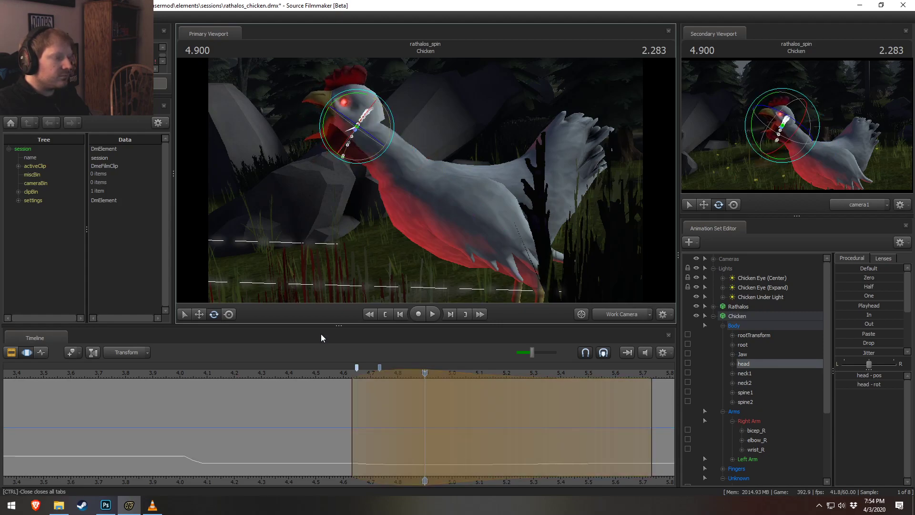
- Play back the scream to review the combined spine, neck and head motion
key(space)
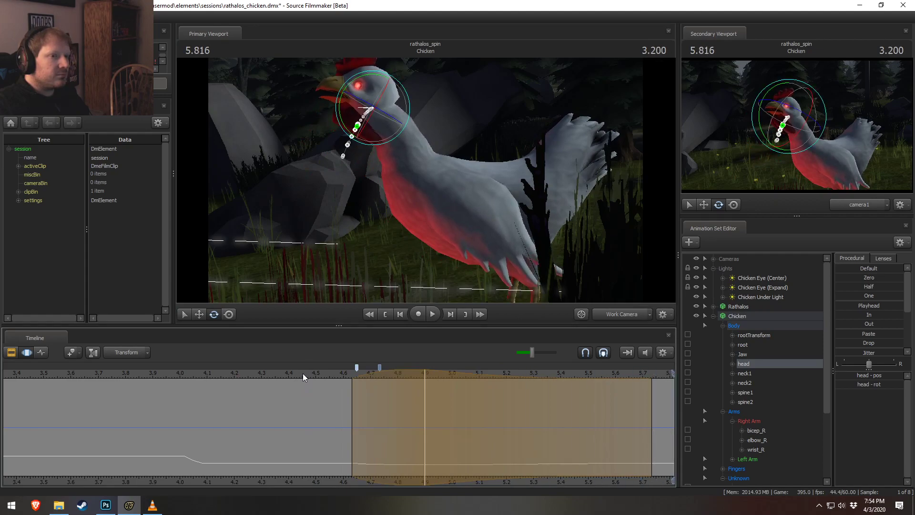
scroll(653, 484, down, 1)
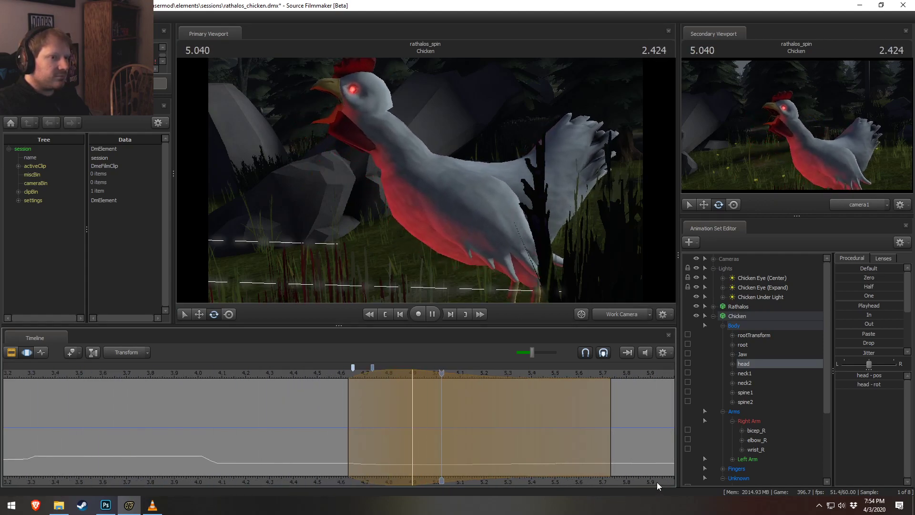
key(space)
- Tilt the chicken's root back at 6.55 s, with the time selection ramping in from about 4.87 s and holding past the shot's end
middle_drag(650, 479, 389, 466)
scroll(388, 465, down, 1)
drag(286, 430, 538, 448)
drag(430, 434, 160, 435)
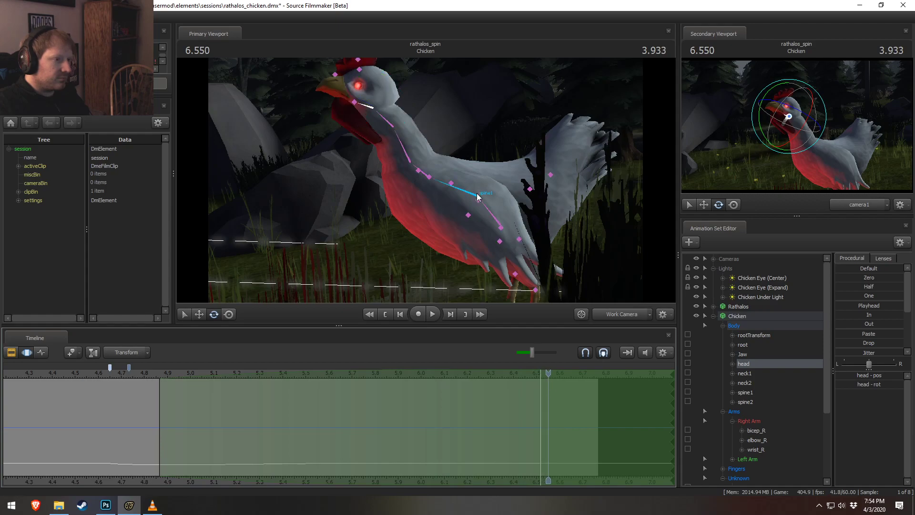
click(489, 213)
drag(482, 210, 497, 210)
key(e)
drag(486, 245, 484, 242)
- Rotate the bicep and elbow joints of both legs at 6.55 s to settle the feet under the tilted body, and scrub through the move
ctrl+click(515, 238)
ctrl+click(529, 239)
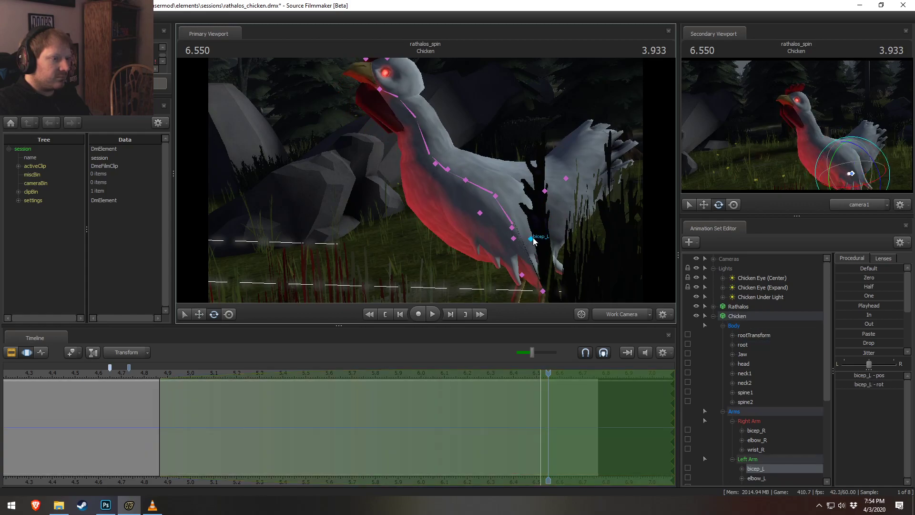
ctrl+shift+click(512, 227)
drag(484, 213, 482, 218)
ctrl+click(548, 288)
ctrl+shift+click(527, 273)
drag(501, 262, 498, 274)
drag(209, 425, 542, 429)
- Readjust bicep_L and bicep_R together, followed by elbow_L and elbow_R, at 6.55 s to correct the leg pose
click(515, 241)
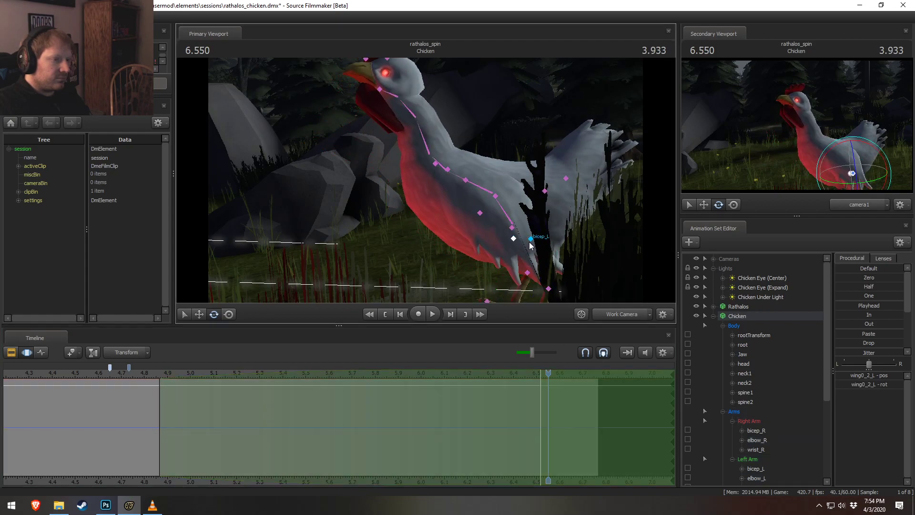
click(514, 234)
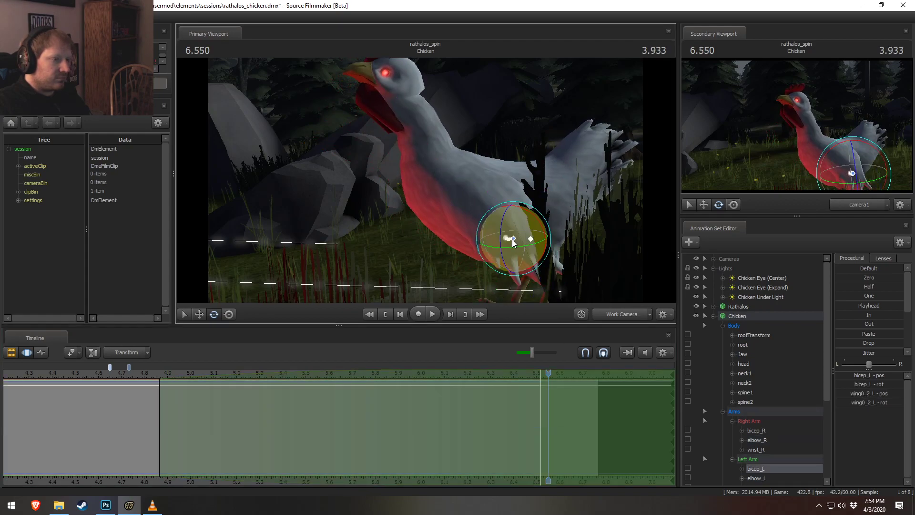
ctrl+shift+click(529, 238)
drag(503, 227, 506, 223)
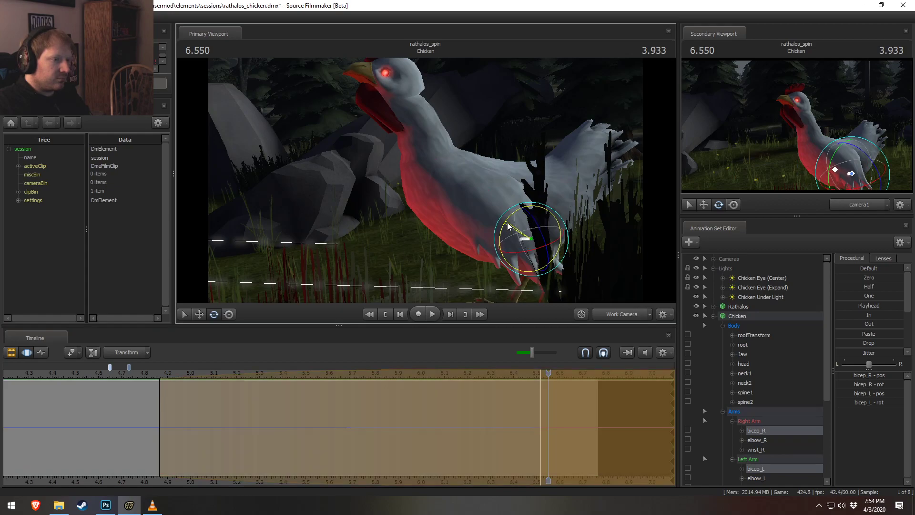
key(Down)
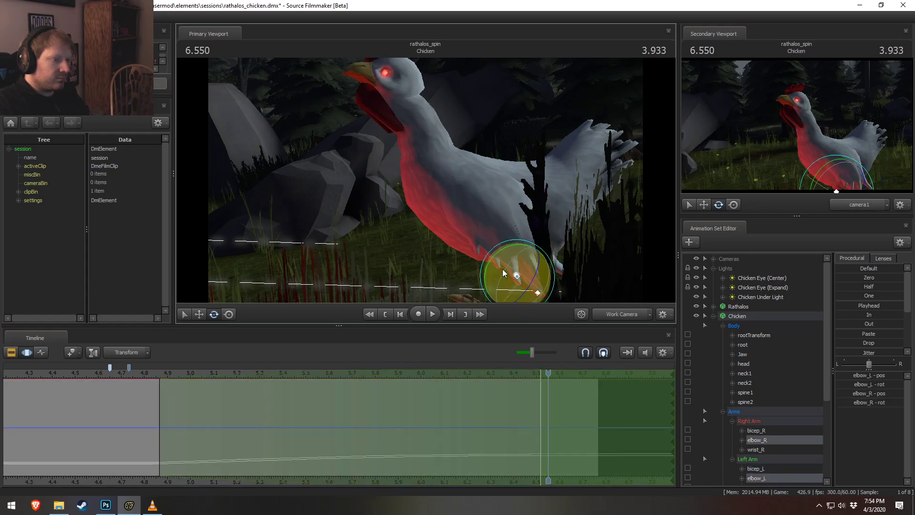
drag(500, 255, 493, 268)
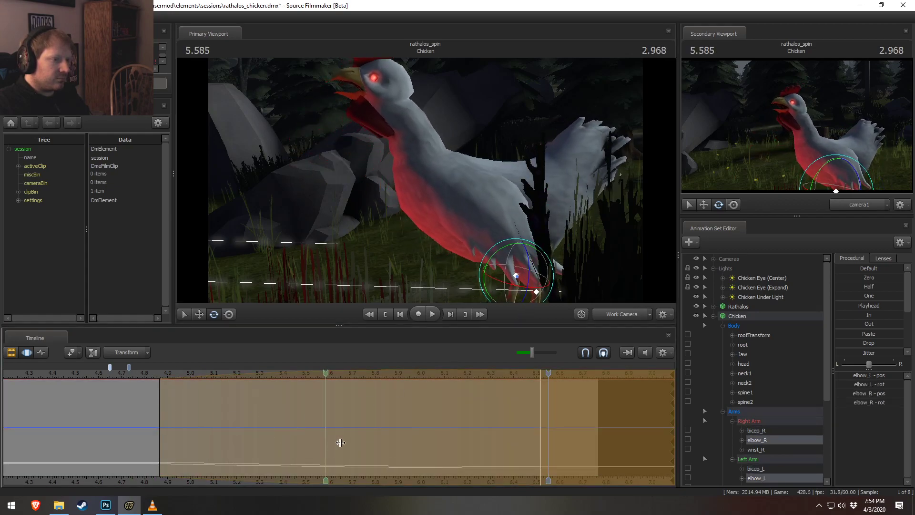
- Pitch spine1 and spine2 upward at 6.55 s so the chicken's chest rises at the end of the scream
click(478, 191)
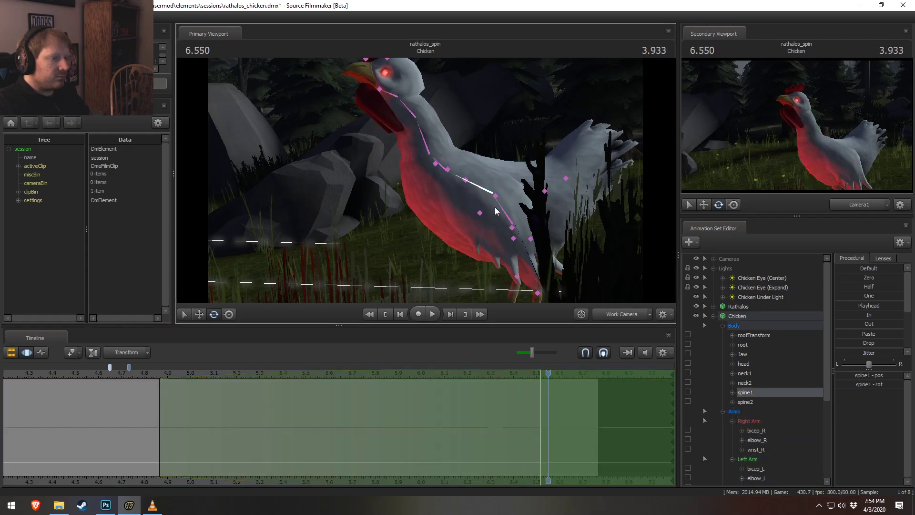
drag(489, 206, 487, 172)
key(ctrl+z)
ctrl+click(467, 175)
key(w)
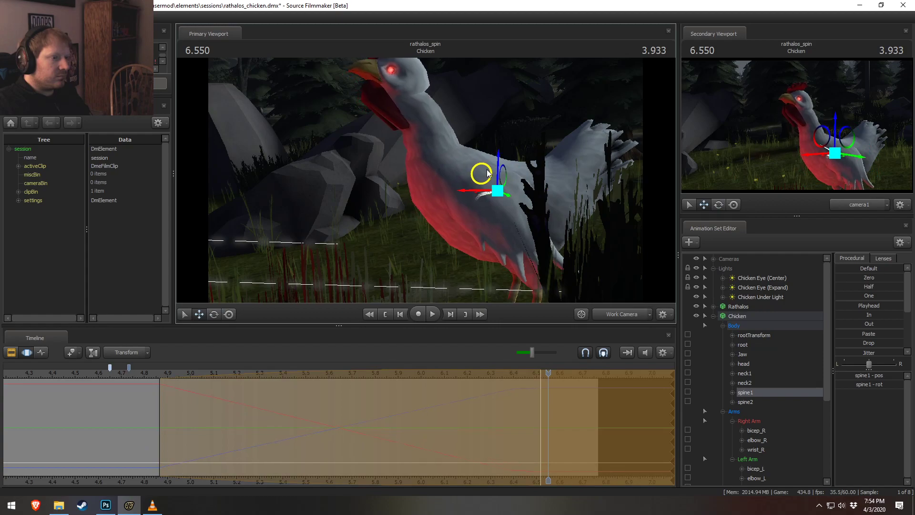
key(e)
ctrl+click(453, 148)
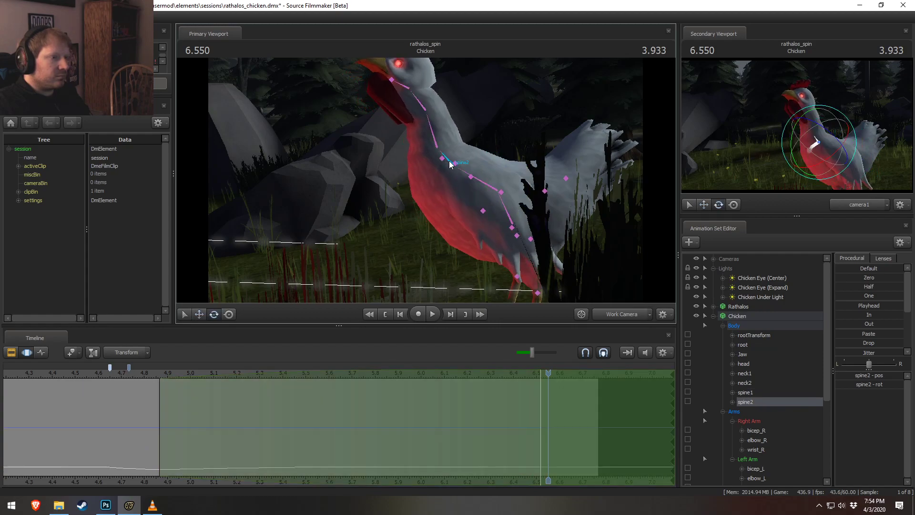
drag(453, 147, 450, 142)
key(w)
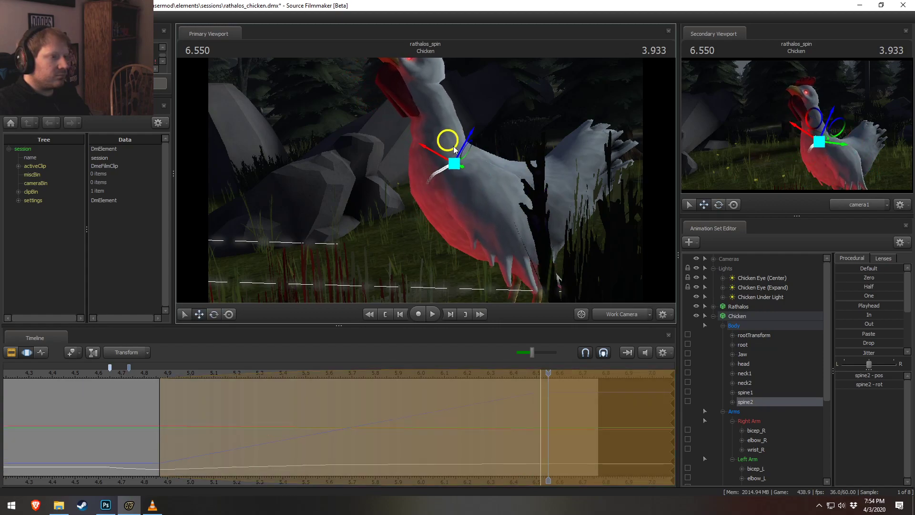
- Rotate the neck and head at 6.55 s to balance the raised spine, and play back the scream
ctrl+click(440, 128)
key(e)
drag(444, 113, 386, 100)
ctrl+click(426, 95)
ctrl+click(418, 84)
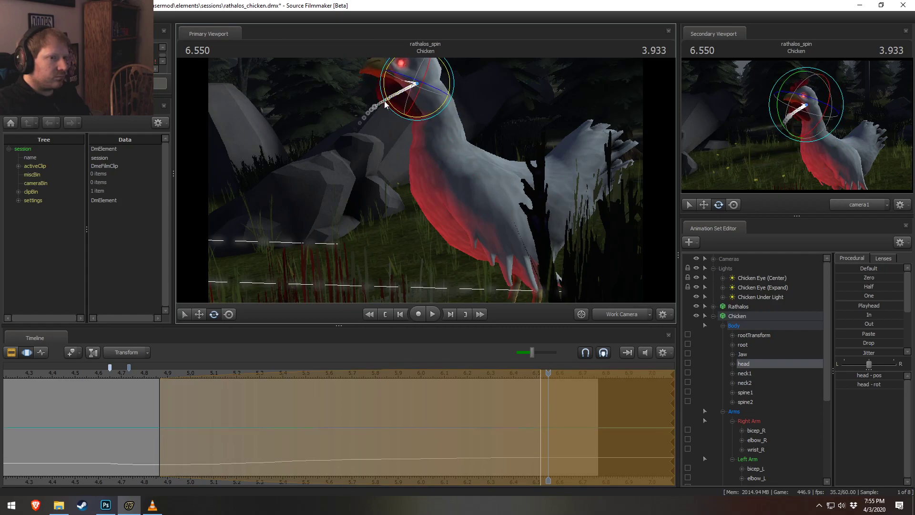
key(space)
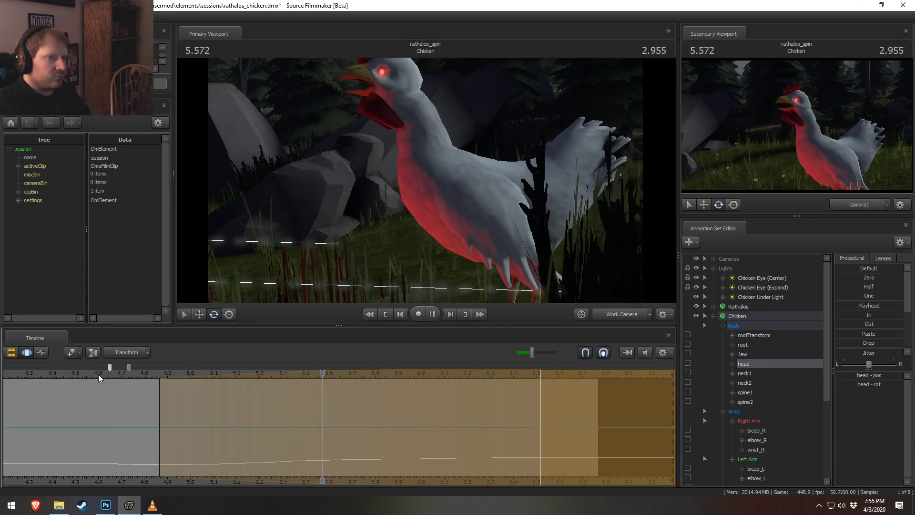
key(space)
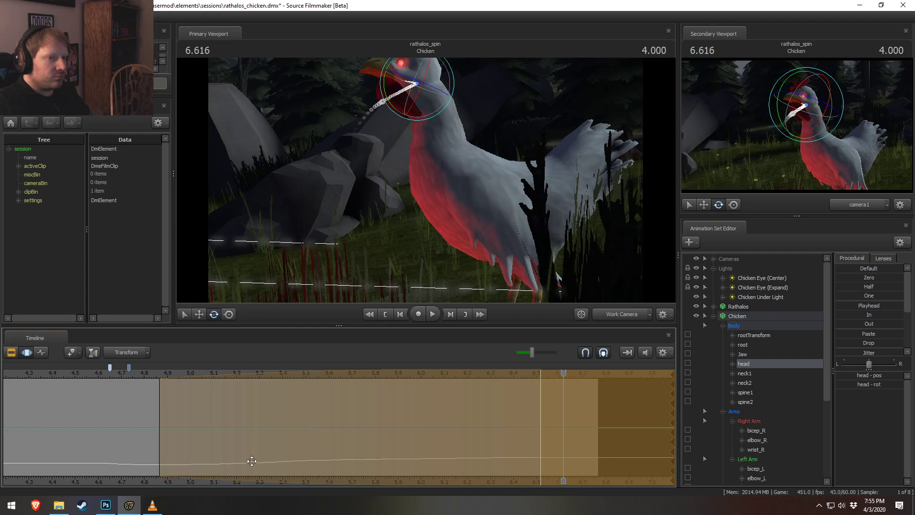
- Flare the three left wing joints outward at 4.9 s, within a time selection from about 4.75 s to 5.05 s
drag(59, 399, 171, 411)
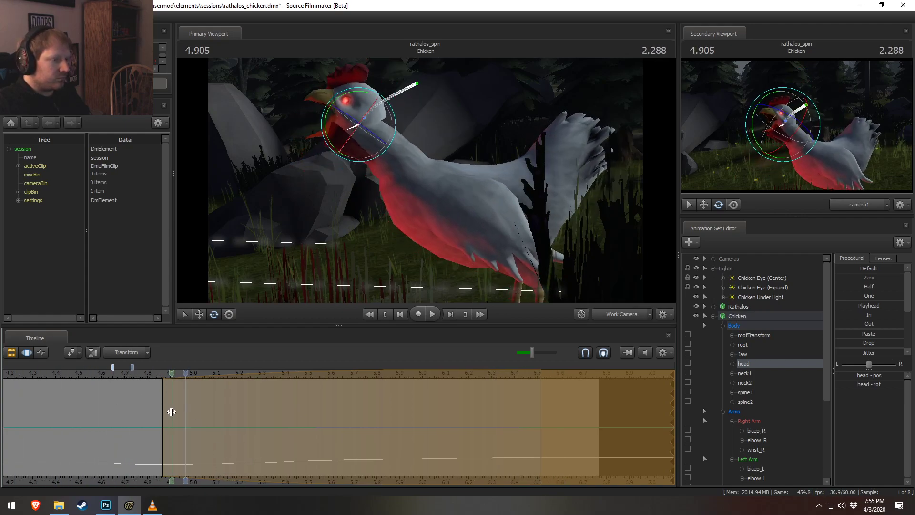
shift+click(169, 415)
shift+scroll(169, 417, up, 9)
alt+drag(359, 258, 347, 274)
ctrl+click(468, 202)
ctrl+shift+click(478, 240)
ctrl+shift+click(434, 183)
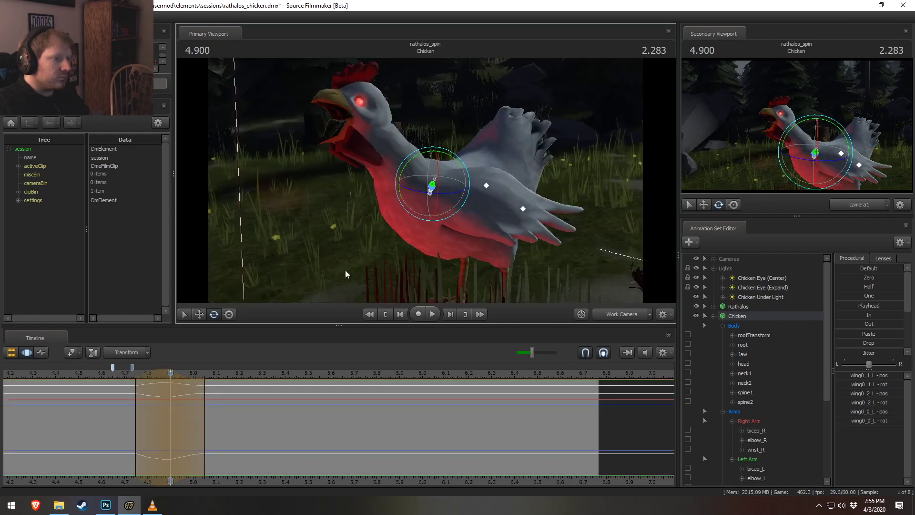
- Shift the left wing flare earlier to span about 4.62 s to 4.92 s, and play back its timing
click(114, 375)
key(space)
key(space)
drag(145, 379, 107, 376)
key(space)
key(space)
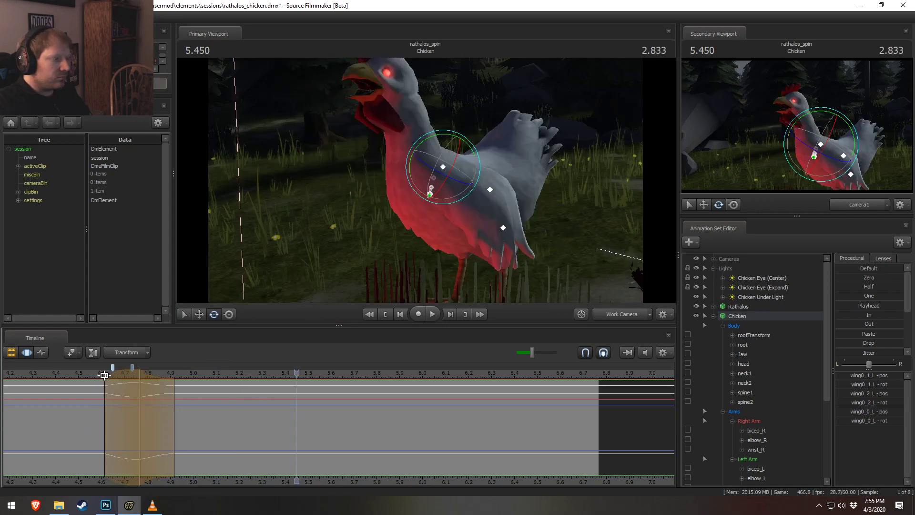
key(space)
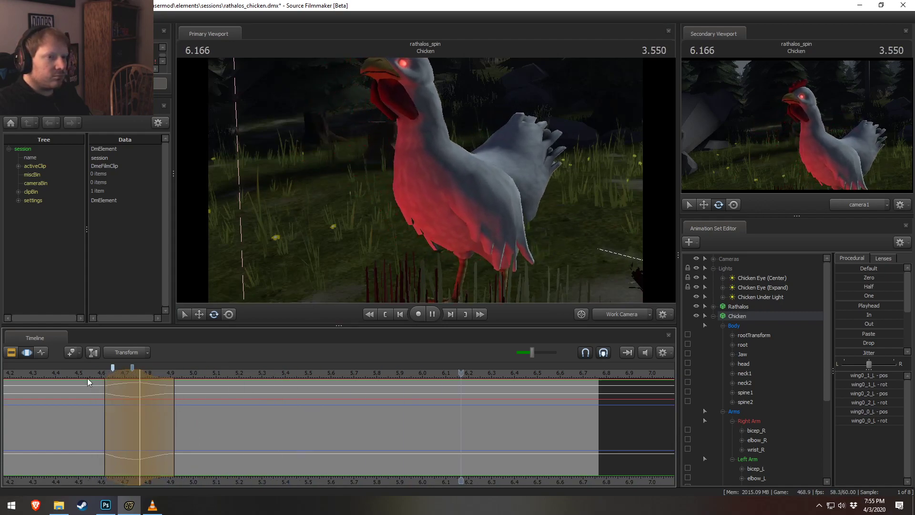
key(space)
key(space)
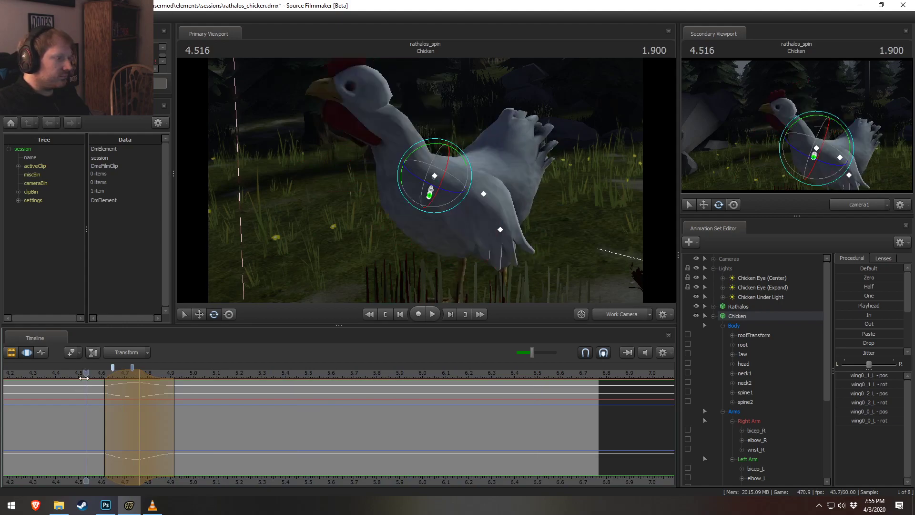
key(space)
- Rotate the three right wing joints outward at 4.766 s to match the left wing's flare
drag(136, 384, 140, 377)
alt+drag(424, 185, 425, 185)
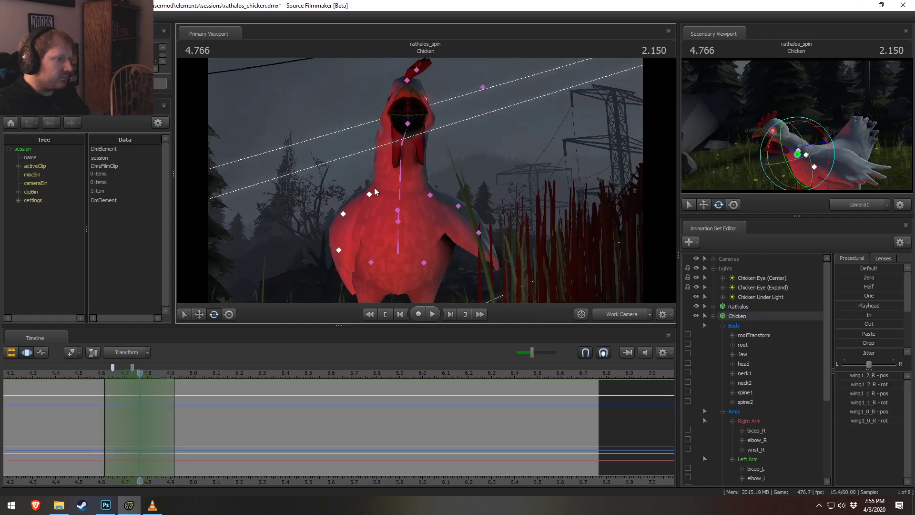
click(369, 194)
drag(392, 176, 396, 181)
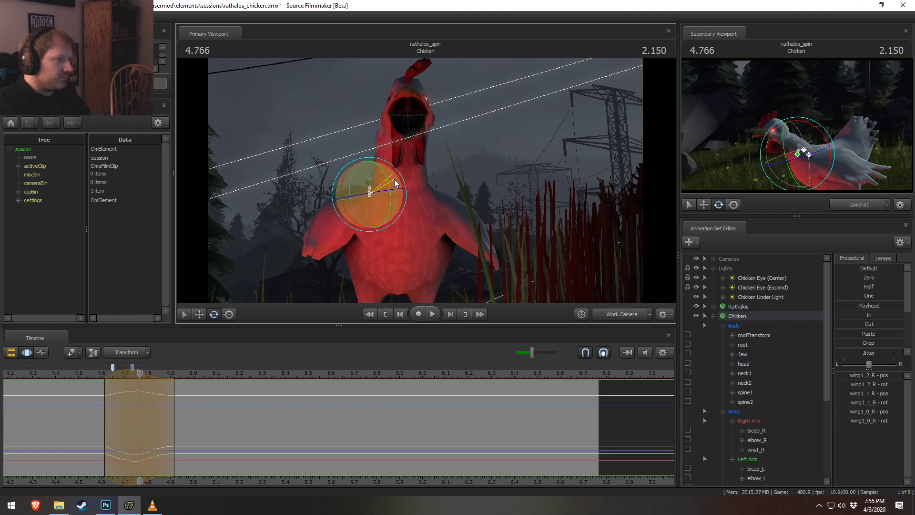
- Spread the middle and outer joints of both wings, ramping in from about 4.53 s to 4.65 s and holding past the shot's end
ctrl+click(338, 202)
ctrl+drag(331, 203, 334, 198)
mouse_move(472, 193)
ctrl+mouse_down()
mouse_move(435, 213)
mouse_move(433, 204)
ctrl+mouse_up()
mouse_move(357, 193)
ctrl+shift+mouse_down()
mouse_move(302, 216)
mouse_move(356, 196)
ctrl+shift+mouse_up()
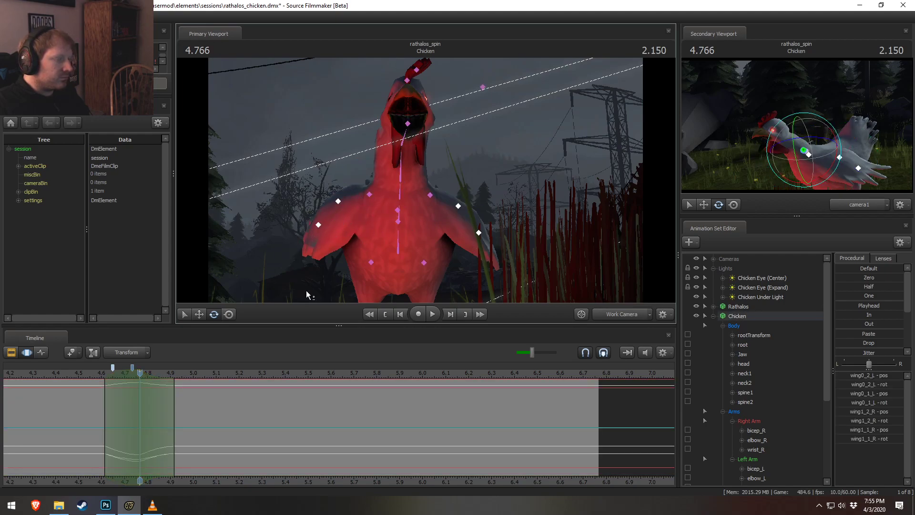
key(ctrl+a)
shift+drag(106, 439, 296, 439)
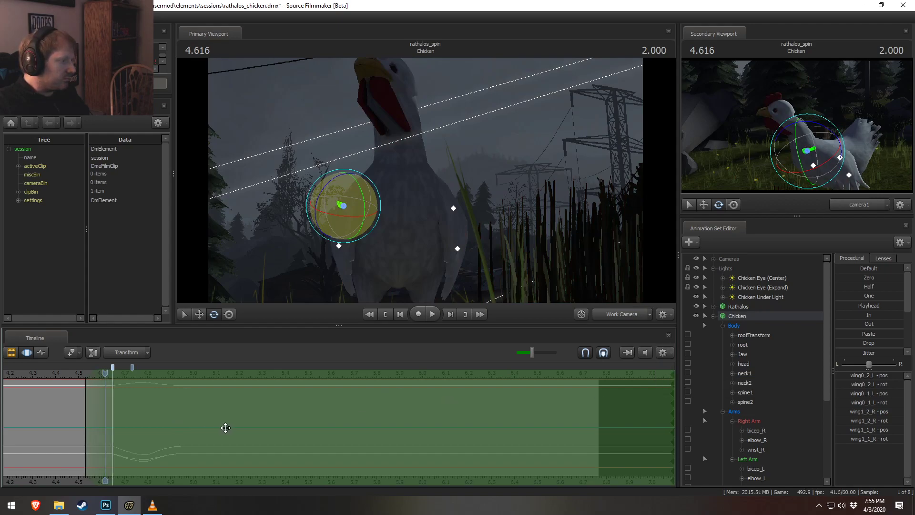
mouse_move(461, 241)
ctrl+mouse_down()
mouse_move(469, 249)
mouse_move(462, 242)
ctrl+mouse_up()
ctrl+shift+drag(342, 254, 345, 252)
drag(196, 409, 199, 410)
key(space)
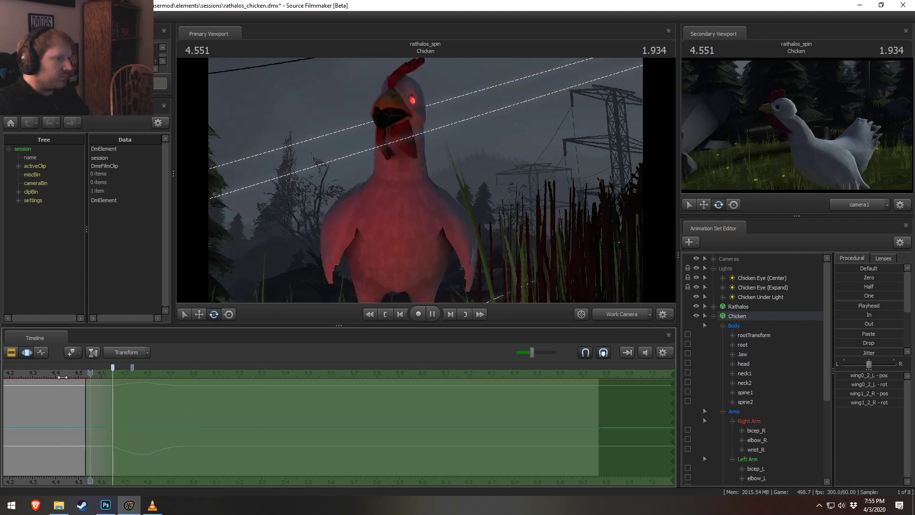
key(space)
- Play back the chicken's scream through camera1 in the Clip Editor to review the wing and body motion
key(F2)
click(58, 374)
key(space)
key(space)
click(620, 314)
key(space)
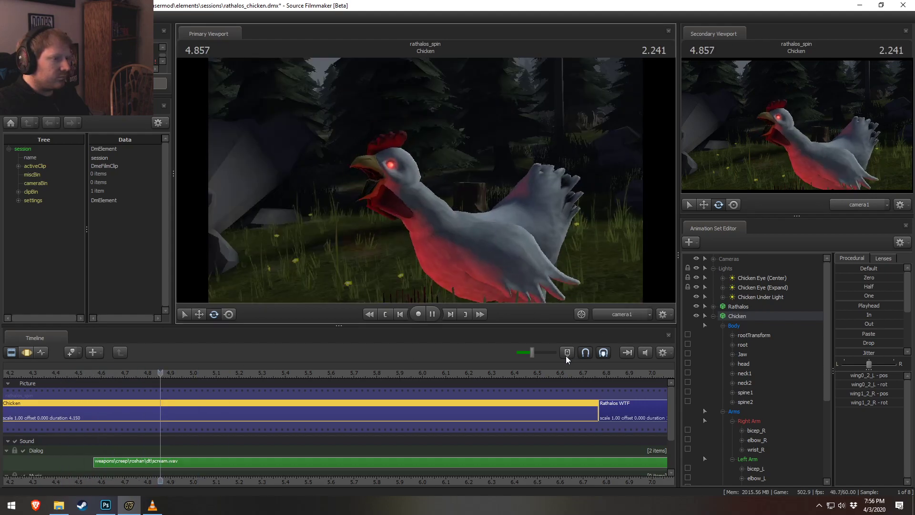
key(space)
click(62, 373)
key(space)
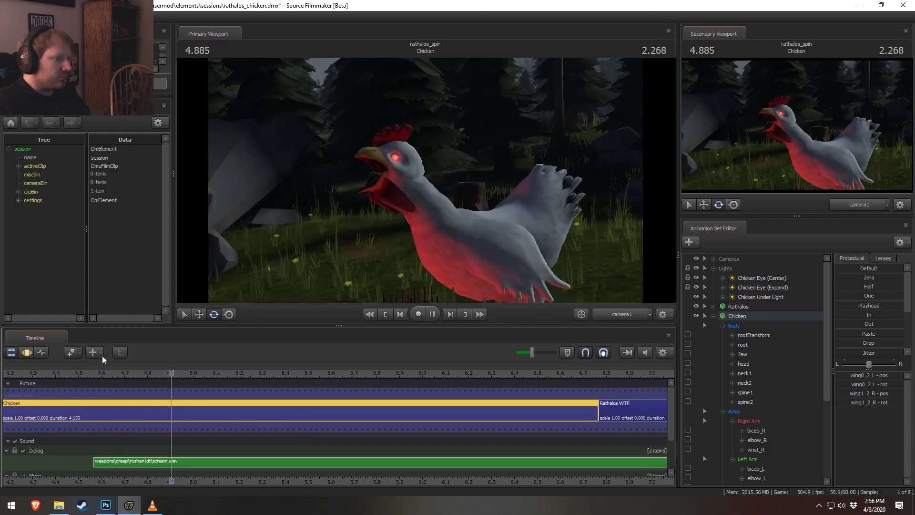
key(space)
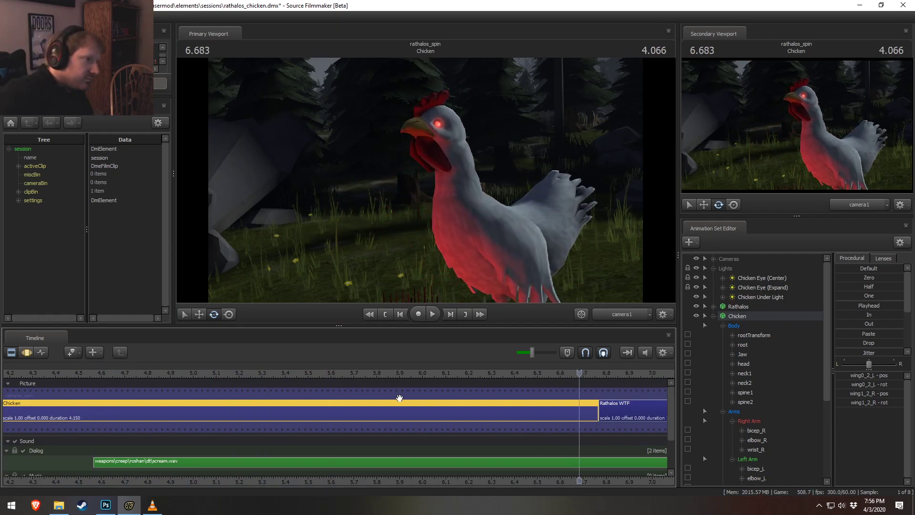
- Play back the cut from the Chicken shot into the Rathalos WTF shot to review the transition
key(space)
key(space)
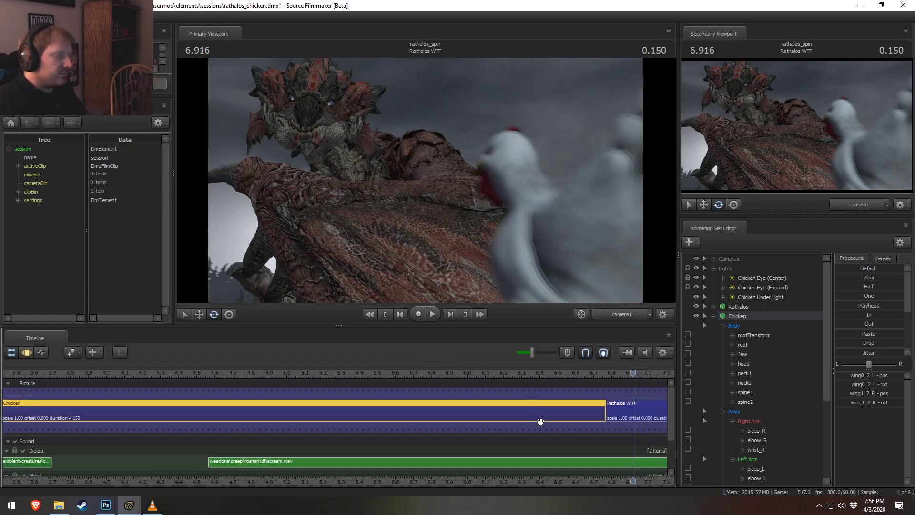
scroll(573, 481, down, 4)
drag(291, 372, 251, 372)
click(315, 411)
key(space)
key(space)
- Trim the end of the scream.wav clip on the Dialog track to about 6.95 s, just past the shot change
drag(672, 417, 676, 432)
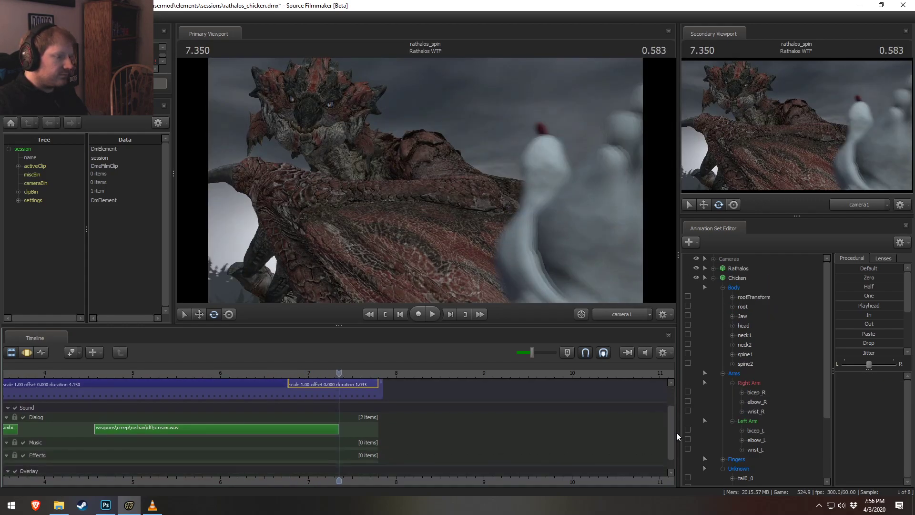
click(327, 373)
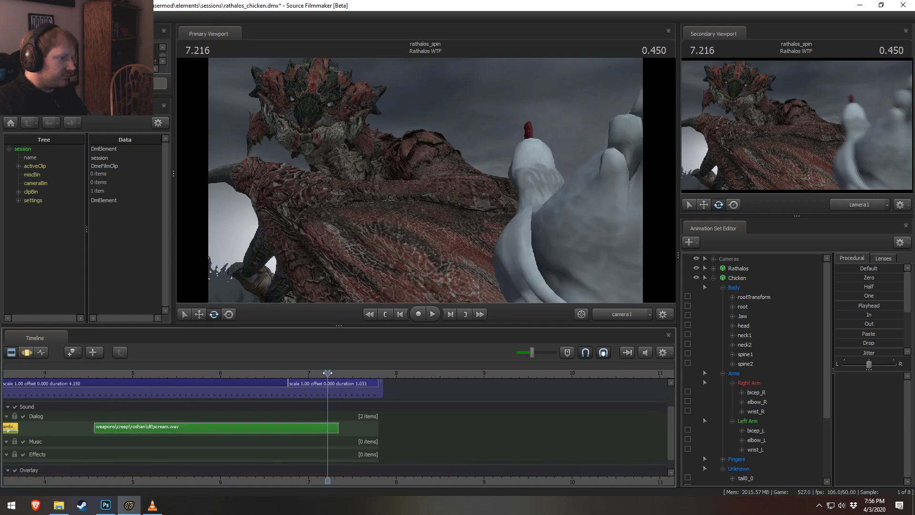
click(283, 372)
drag(336, 433, 296, 428)
right_click(296, 427)
mouse_move(327, 325)
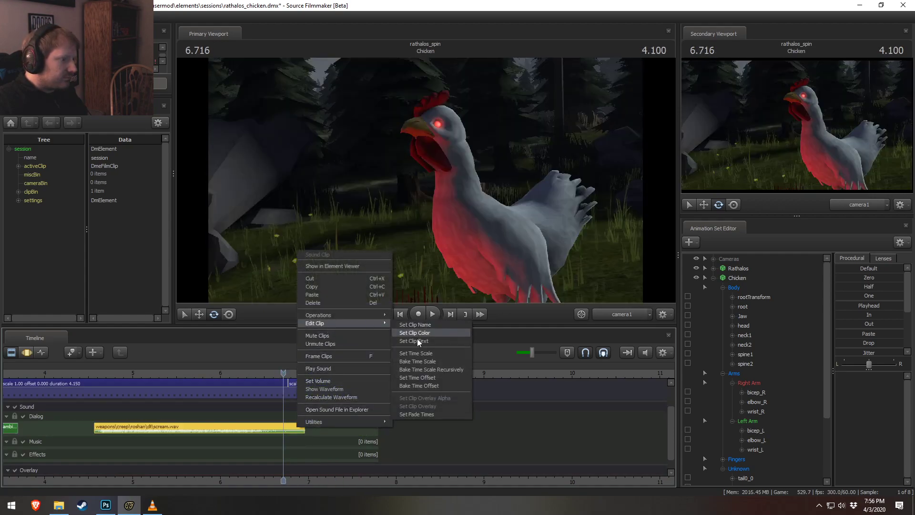
click(416, 353)
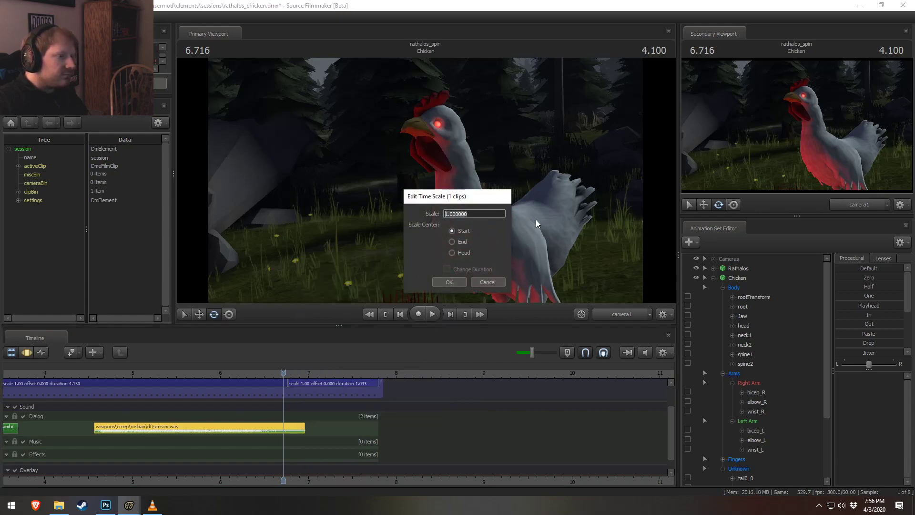
click(484, 279)
- Set the scream.wav clip's fade-out time to 0.5 s
right_click(289, 428)
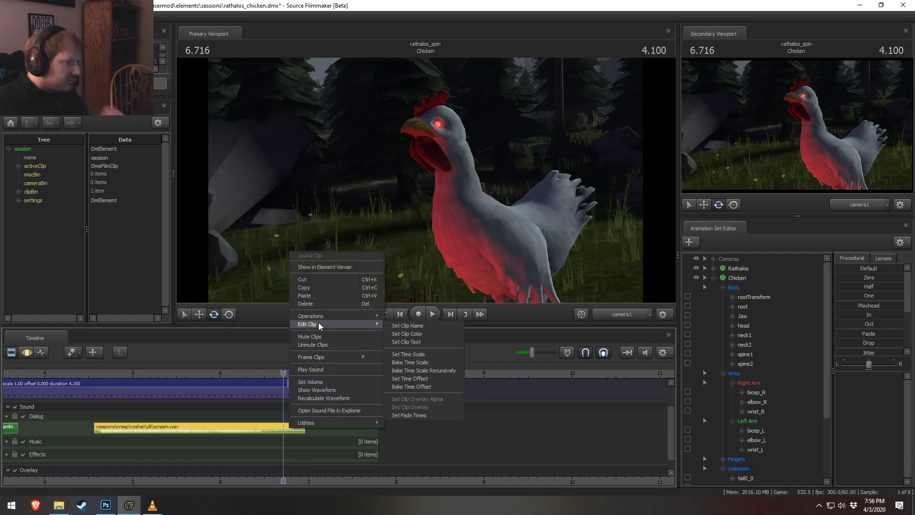
mouse_move(318, 323)
click(422, 413)
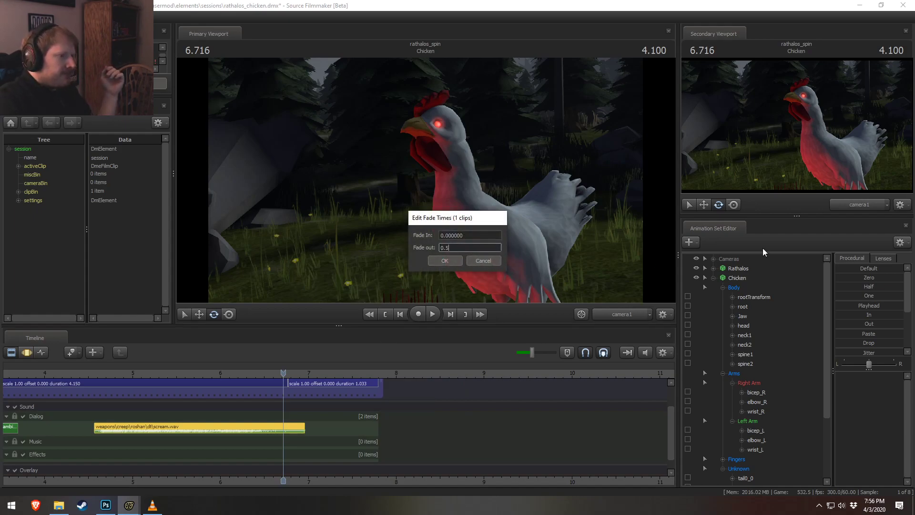
key(Return)
- Paste the ambient creature sound after the scream, place it at about 7.1 s to 7.6 s on the Dialog track, and play it back
drag(230, 371, 301, 385)
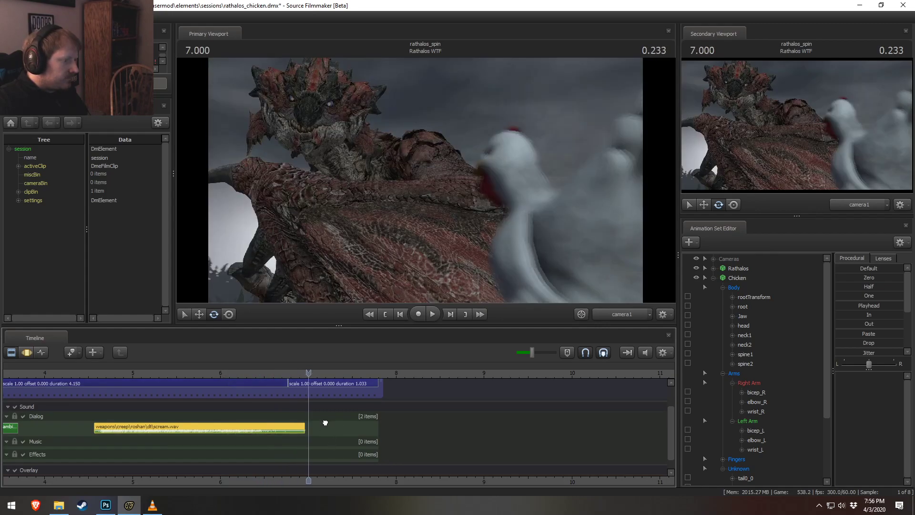
key(ctrl+v)
drag(357, 425, 375, 431)
drag(312, 431, 343, 432)
drag(357, 434, 338, 433)
key(space)
click(212, 371)
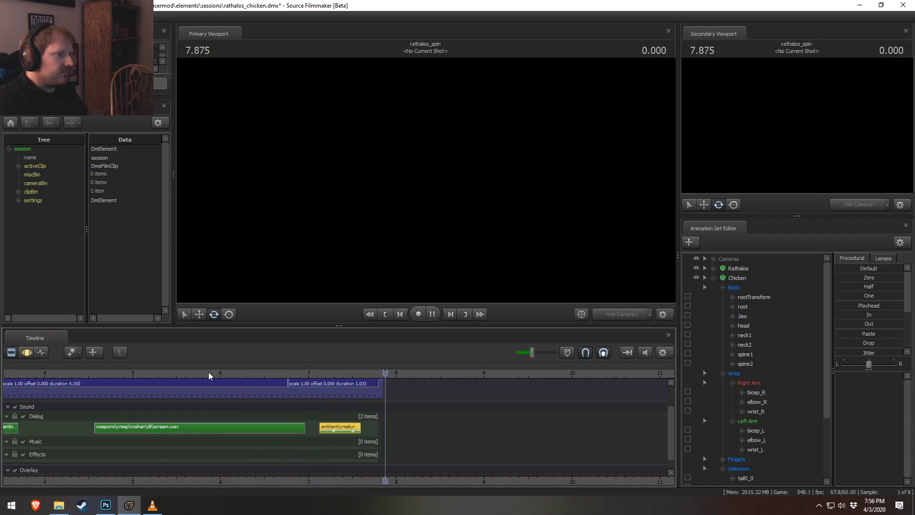
- Play back the end of the Chicken shot into the Rathalos WTF shot to check the sound timing
scroll(208, 372, down, 3)
click(153, 374)
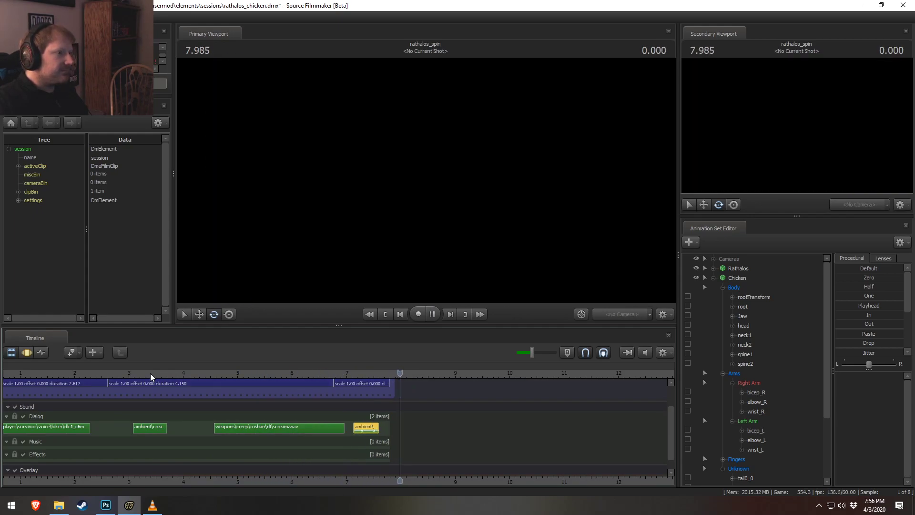
click(275, 376)
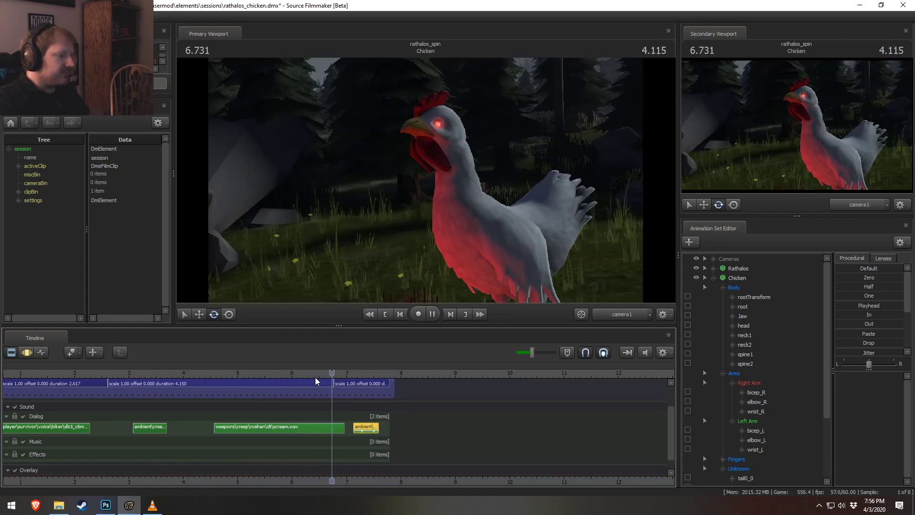
click(338, 375)
key(space)
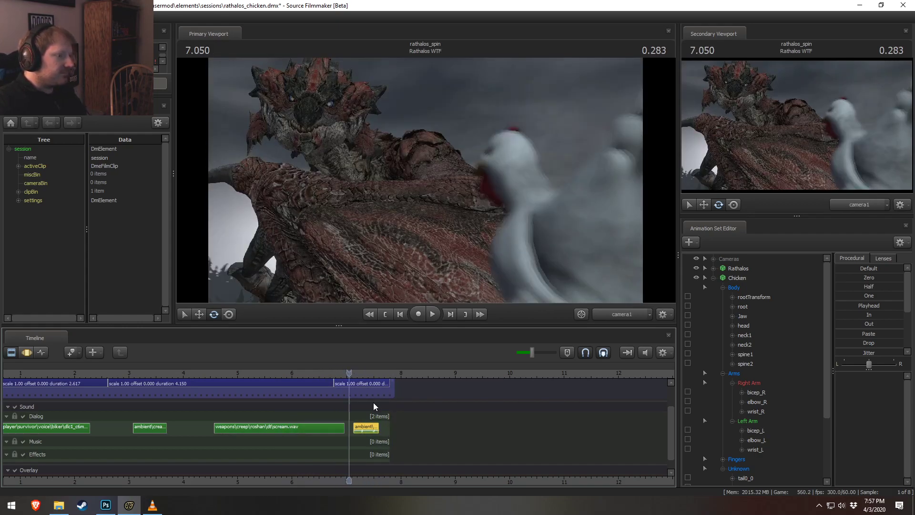
- Extend the Rathalos WTF shot to a duration of 1.733 s and shift the ambient creature sound after the scream to about 7.4 s
drag(389, 378, 428, 387)
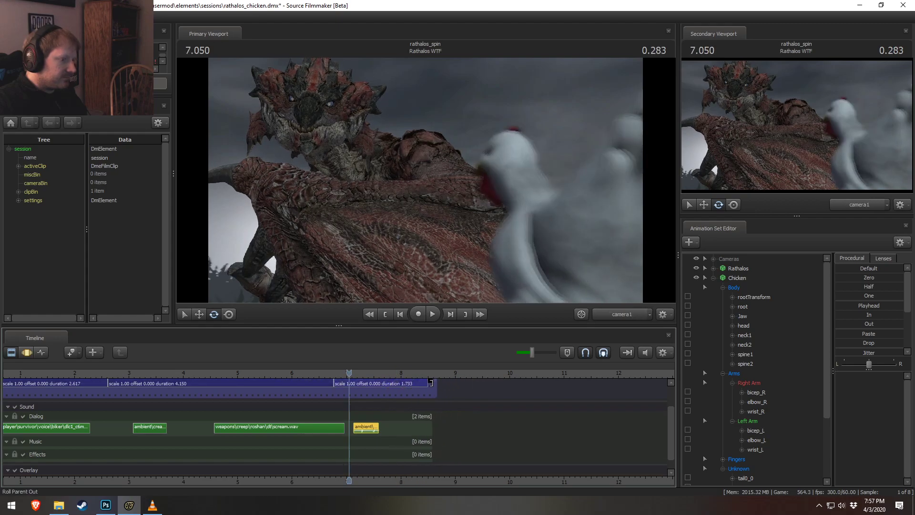
mouse_move(372, 421)
mouse_down()
mouse_move(389, 427)
mouse_move(379, 427)
mouse_up()
key(space)
key(space)
drag(343, 375, 351, 376)
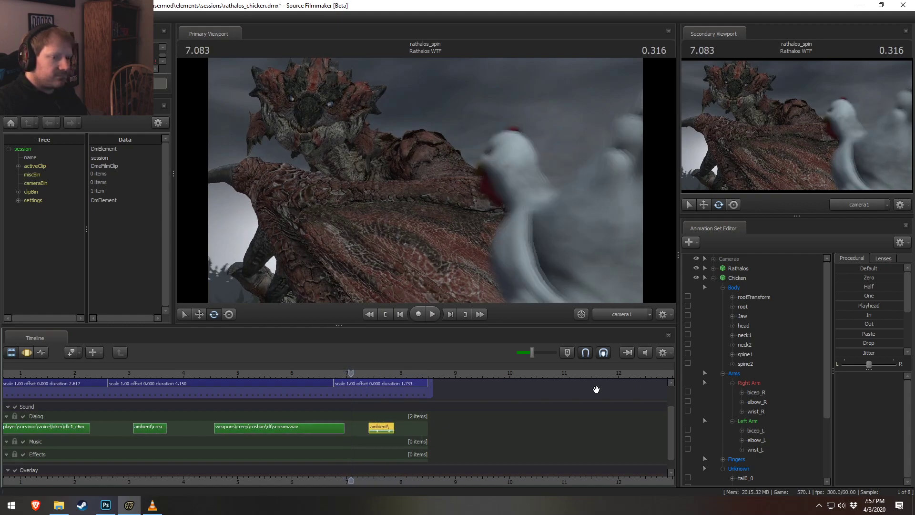
- Show the Chicken's motion curves in the Rathalos WTF shot and play the shot through to its end
double_click(388, 385)
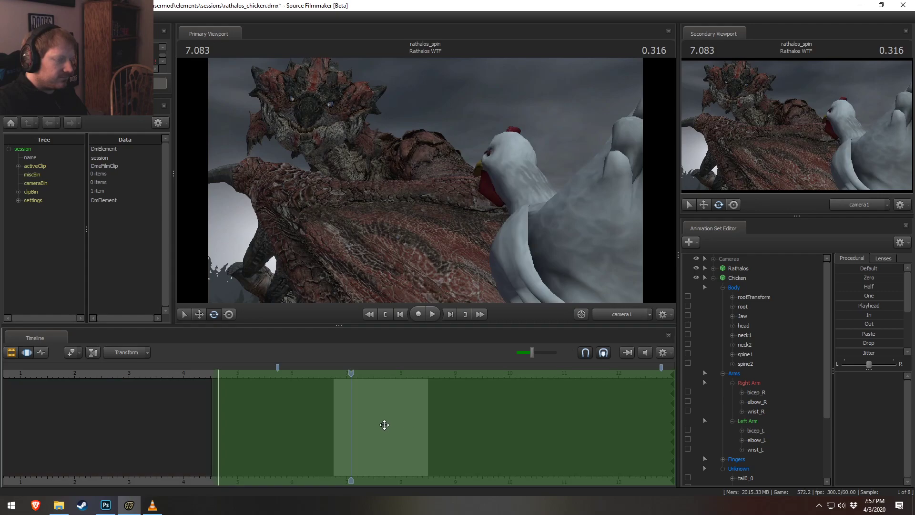
click(737, 279)
scroll(390, 423, up, 5)
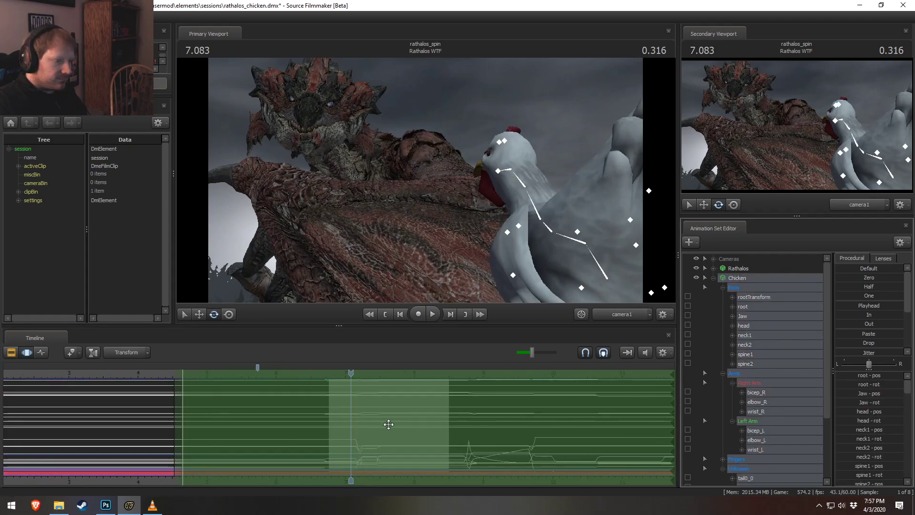
drag(379, 449, 419, 446)
key(space)
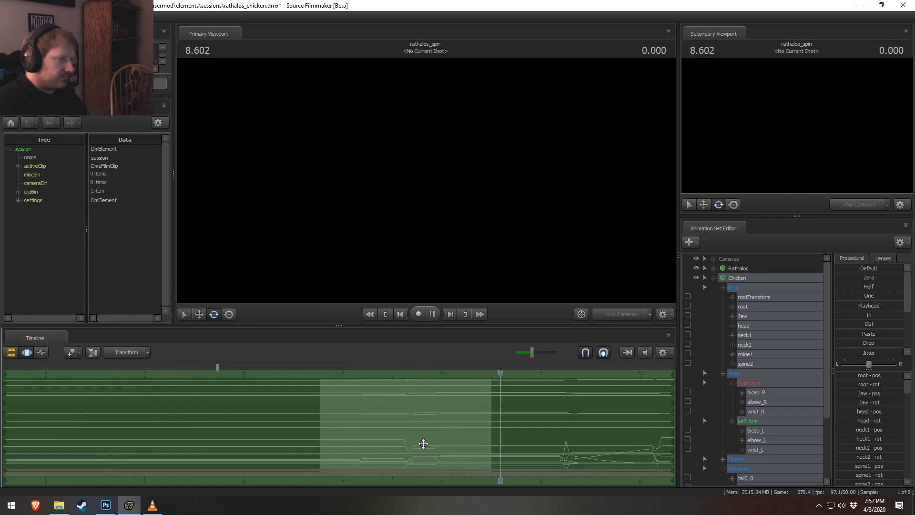
- Select the whole Chicken in the Chicken shot and start the time selection at the shot's end, about 6.77 s
key(F2)
click(300, 386)
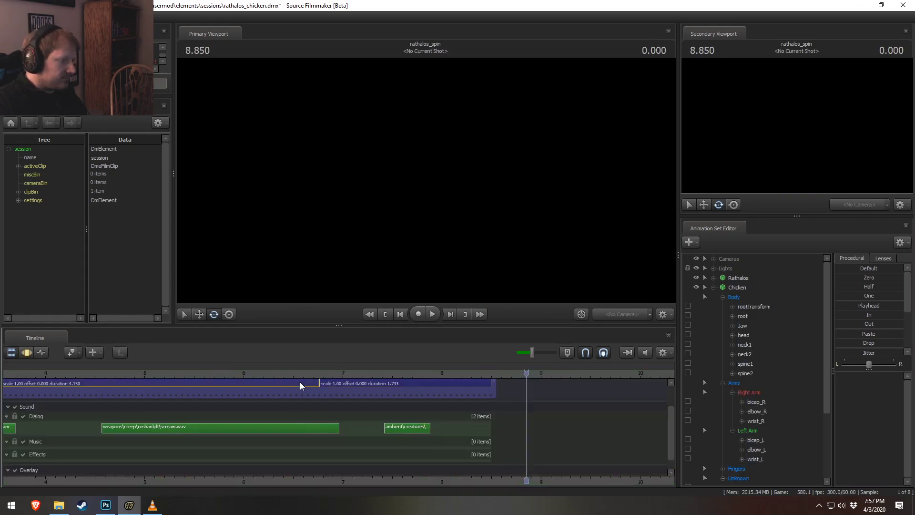
click(739, 289)
key(F3)
shift+click(319, 408)
key(bracketright)
key(F3)
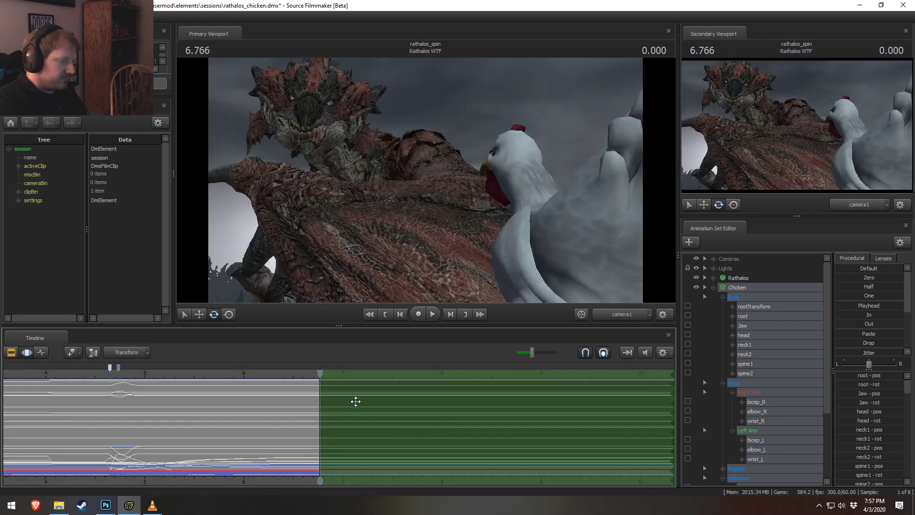
- Select the Chicken in the Rathalos WTF shot and end the time selection at about 7.1 s with a short falloff
key(F2)
click(366, 385)
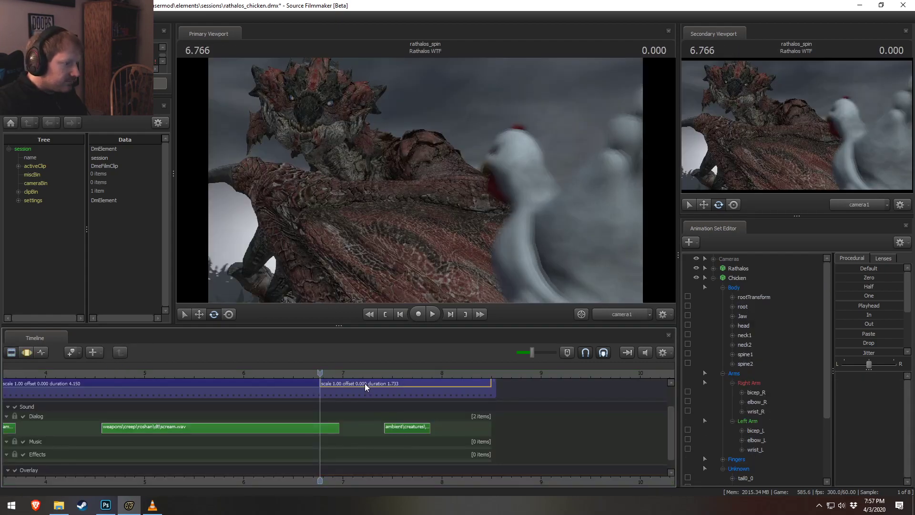
click(736, 278)
key(F3)
shift+drag(319, 421, 210, 439)
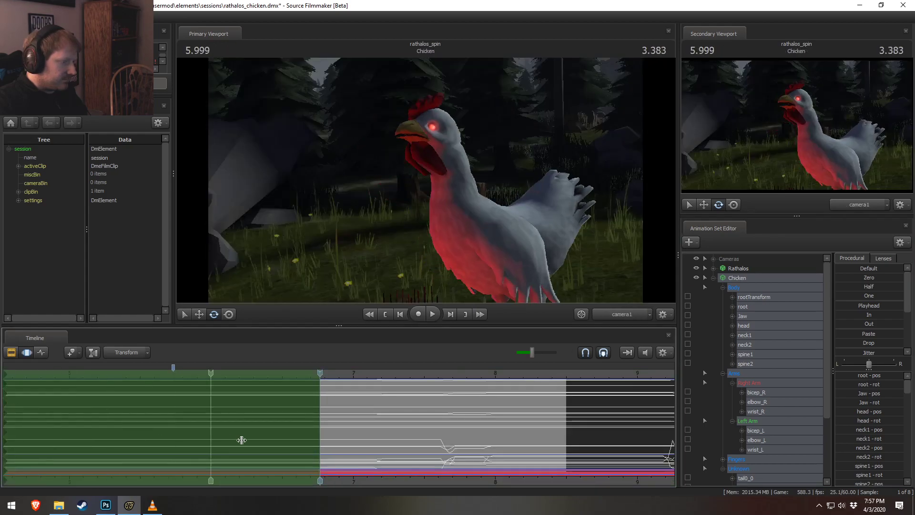
drag(324, 424, 371, 419)
drag(390, 375, 351, 377)
- Paste the copied chicken pose over the start of the Rathalos WTF shot, leaving rootTransform out of the selection
key(ctrl+v)
key(ctrl+z)
ctrl+click(748, 306)
ctrl+click(748, 306)
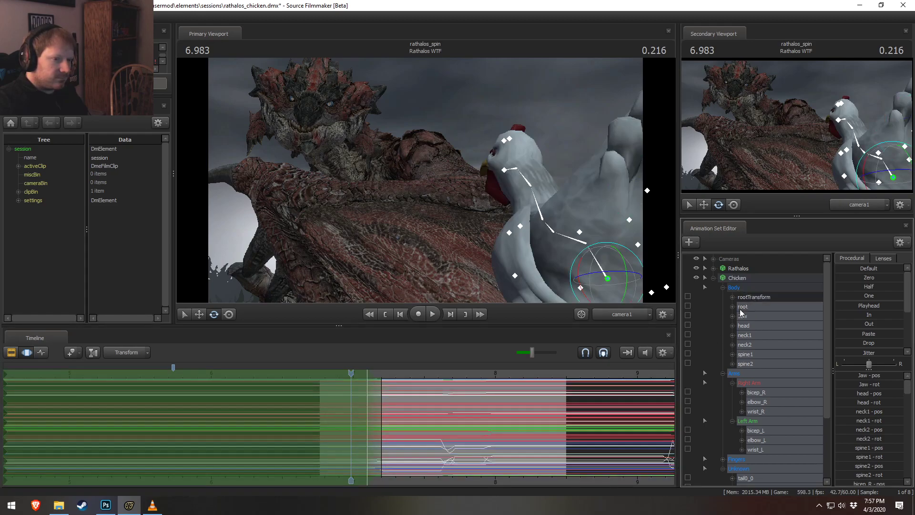
key(ctrl+v)
- Play back the pasted chicken pose in the Rathalos WTF shot, inspect the head bone's motion, and close the pending edit
click(292, 371)
key(space)
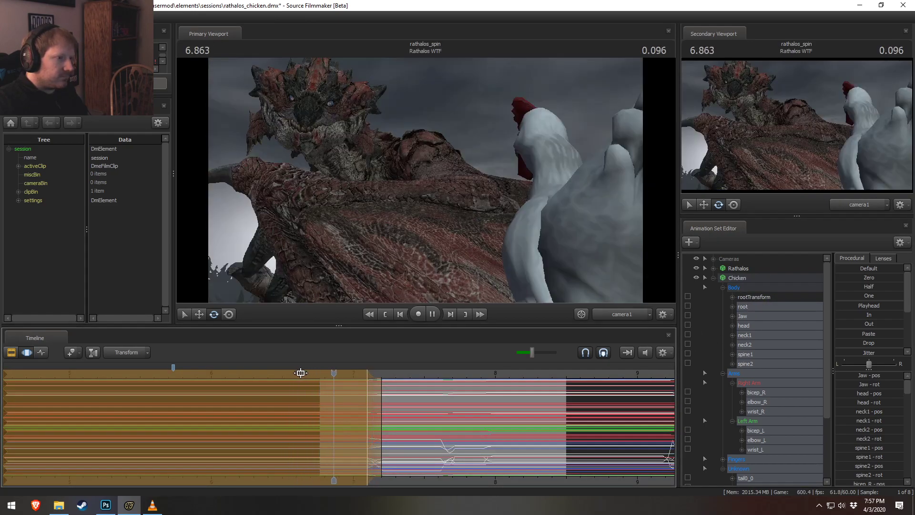
key(space)
drag(371, 376, 363, 379)
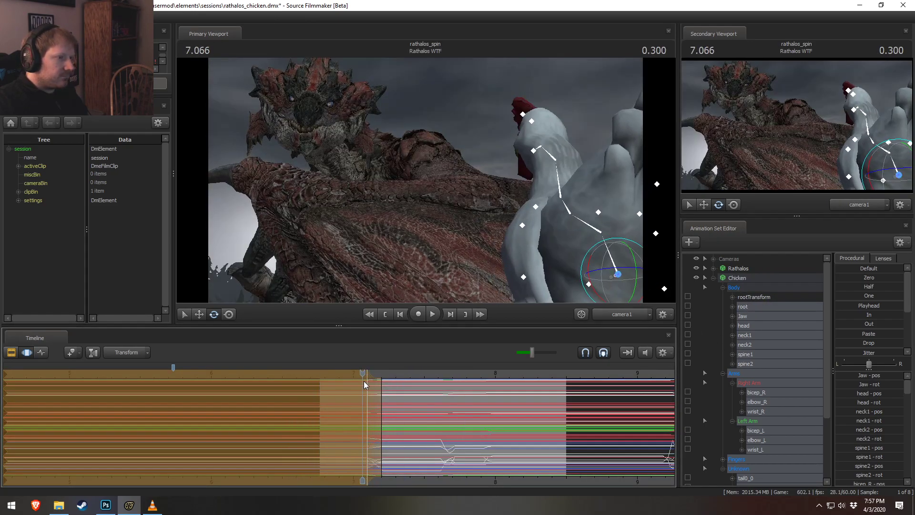
click(539, 150)
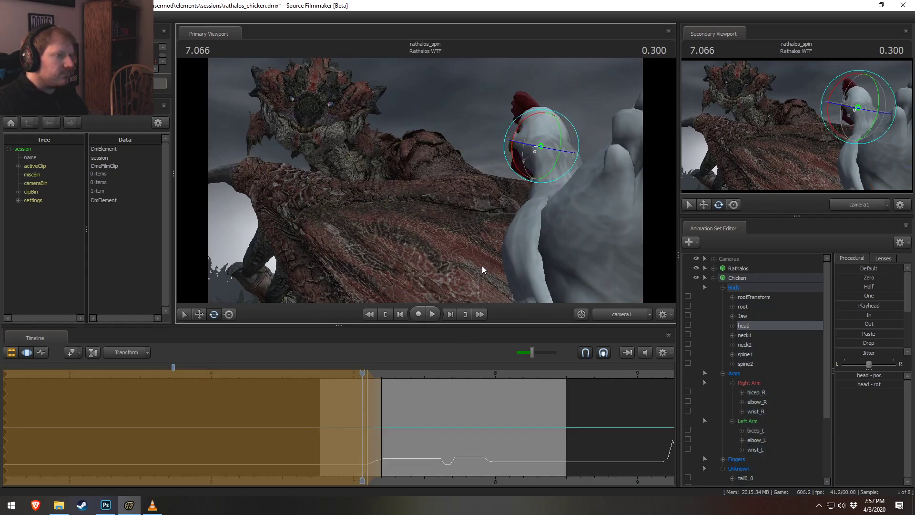
click(322, 371)
key(space)
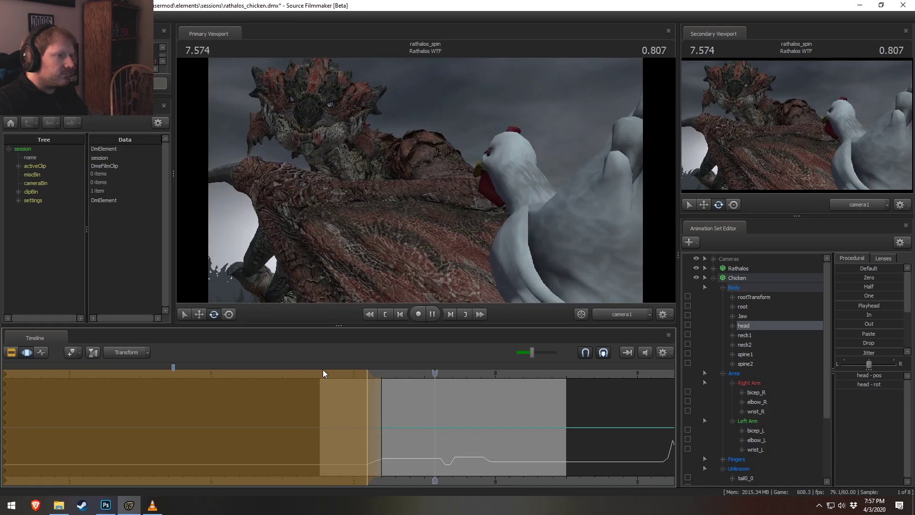
key(space)
key(Escape)
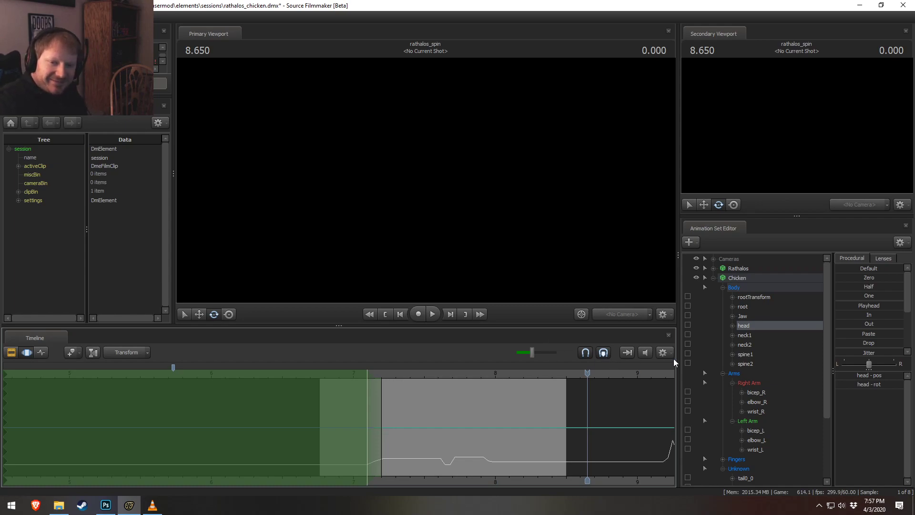
- Play back the chicken's scream with its sound in the Chicken shot
key(F2)
drag(376, 373, 226, 360)
key(space)
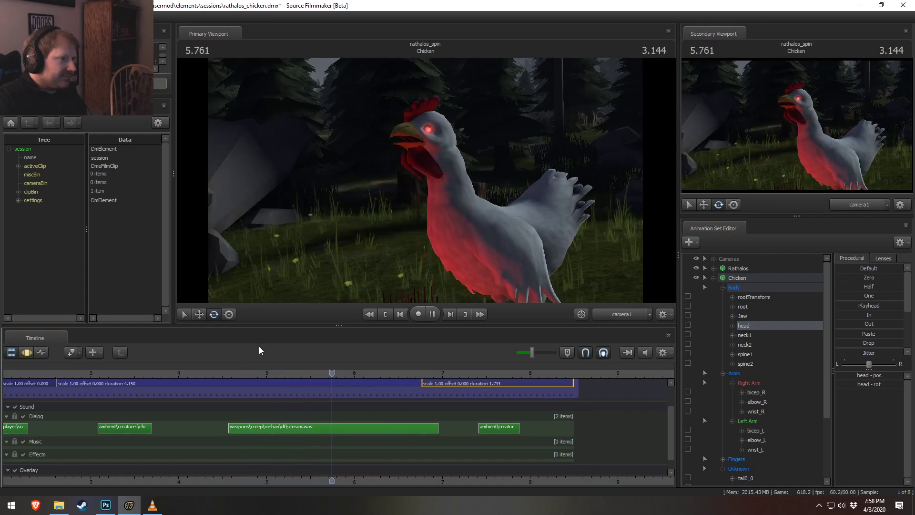
key(space)
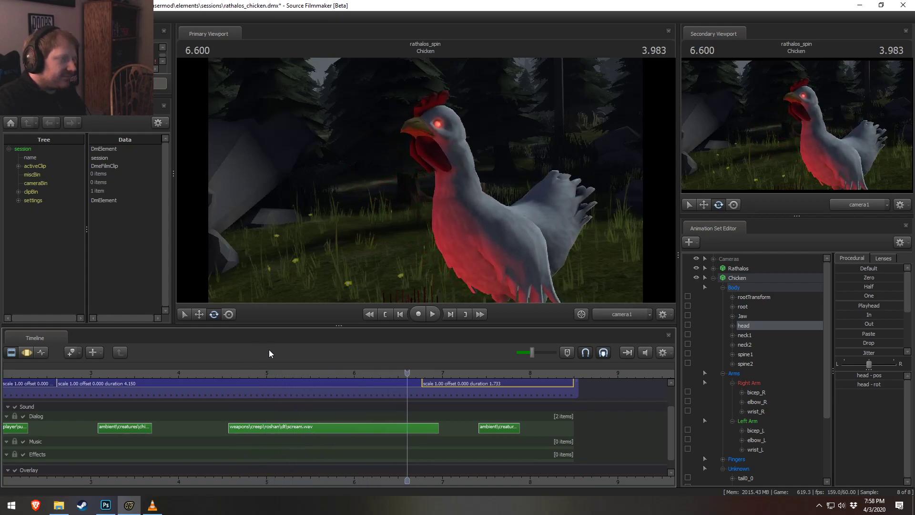
click(222, 369)
key(space)
key(space)
scroll(668, 426, up, 3)
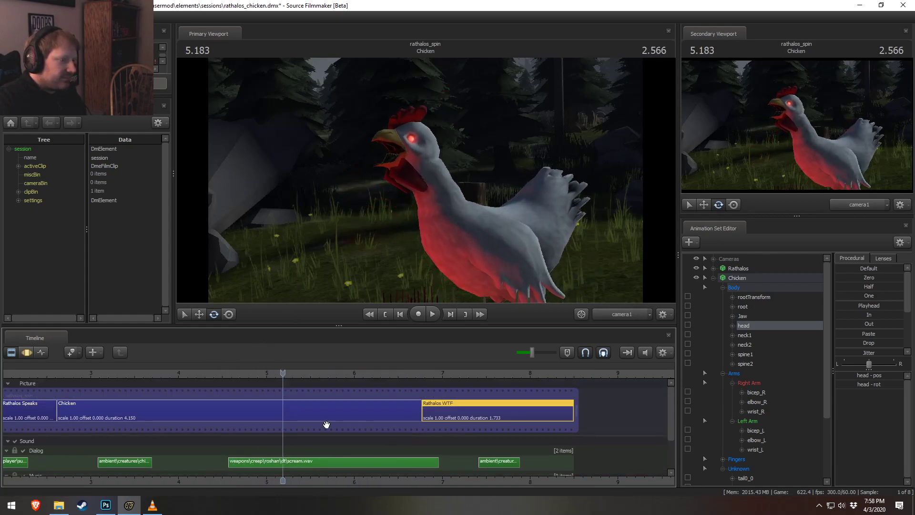
- Isolate the x rotation of the Chicken's Jaw in the Chicken shot, undoing a trial rotation of the jaw
click(333, 415)
click(741, 326)
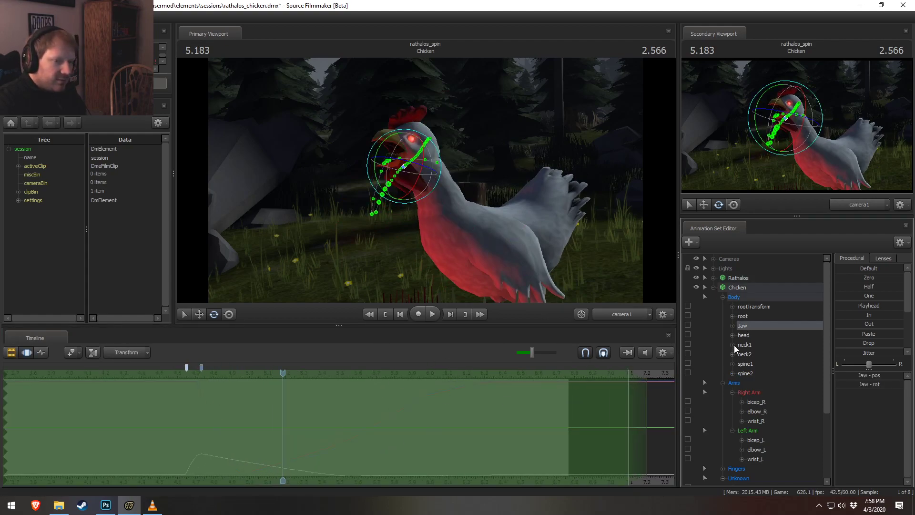
click(732, 326)
double_click(751, 345)
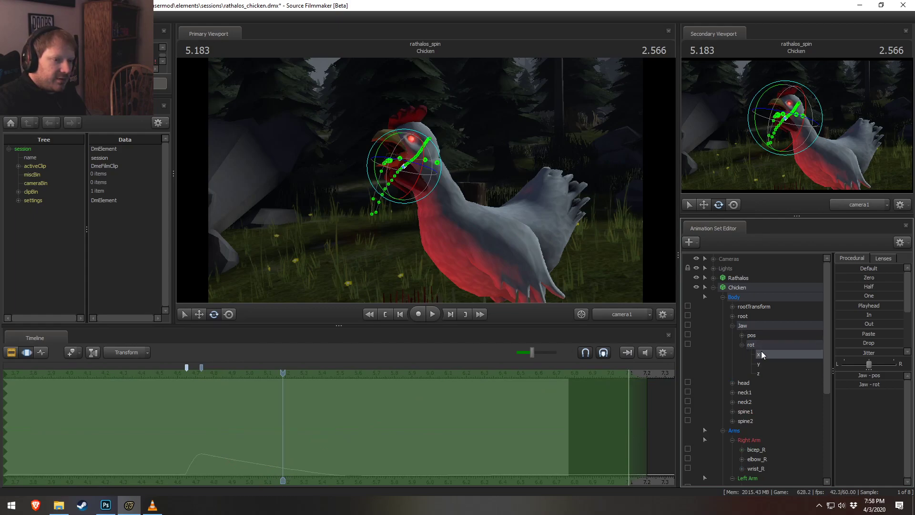
drag(410, 198, 403, 188)
key(ctrl+z)
- Set the time selection to about 4.6 s to 5.6 s with long falloffs and apply Jitter to the jaw's x rotation
scroll(262, 447, up, 2)
drag(262, 446, 224, 446)
shift+scroll(224, 448, up, 4)
drag(306, 428, 395, 428)
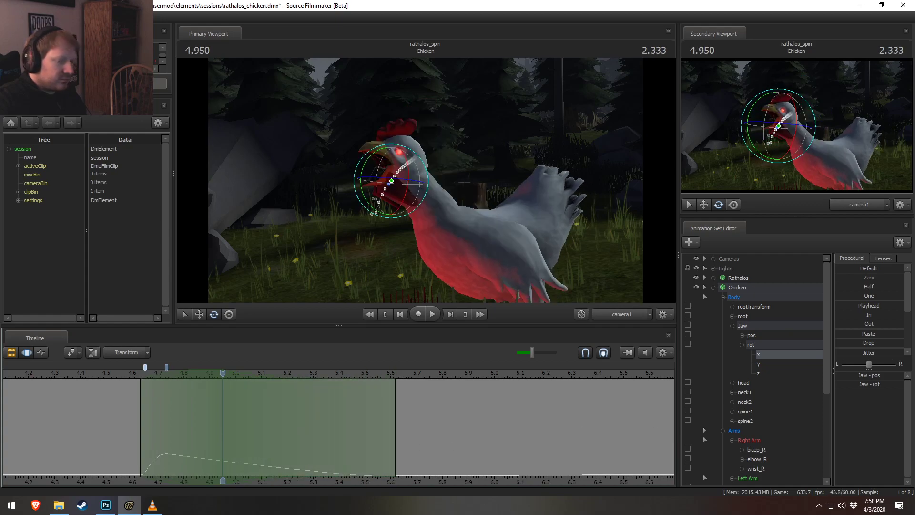
click(867, 353)
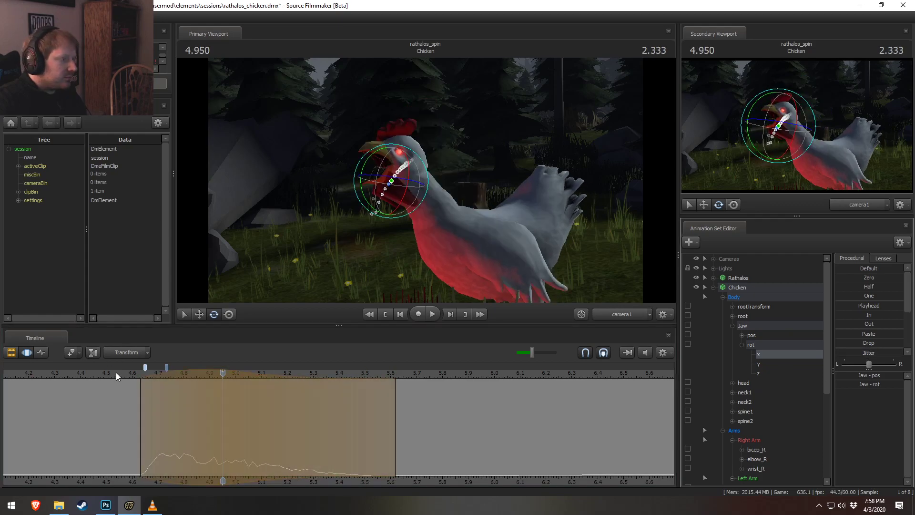
- Play back the scream to review the jaw jitter
key(space)
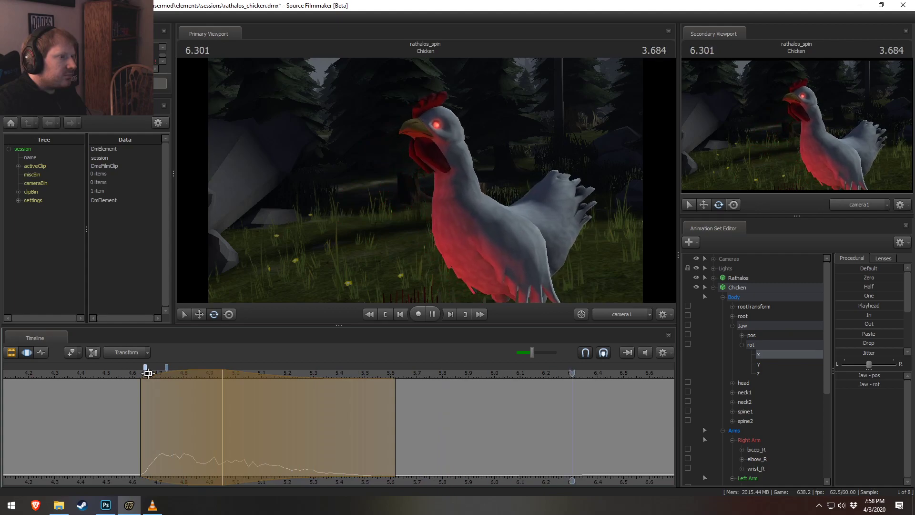
key(space)
scroll(319, 391, down, 2)
click(234, 373)
key(space)
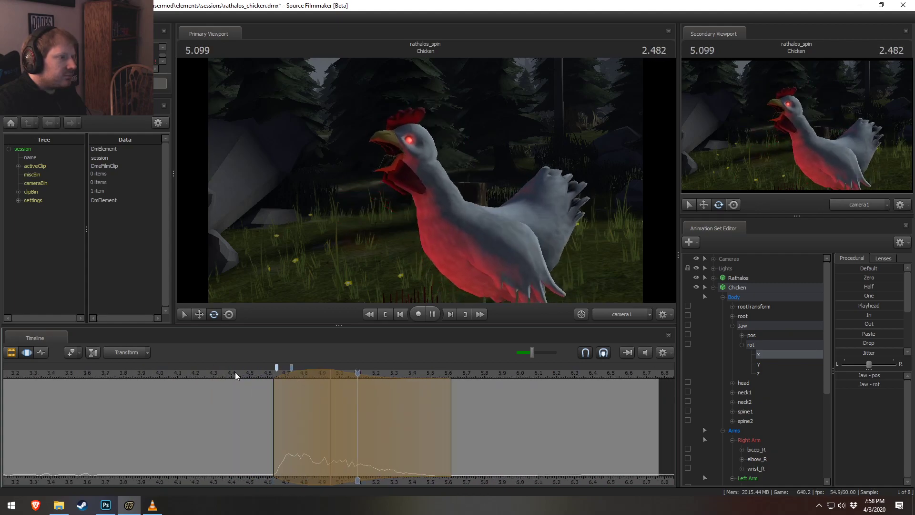
key(space)
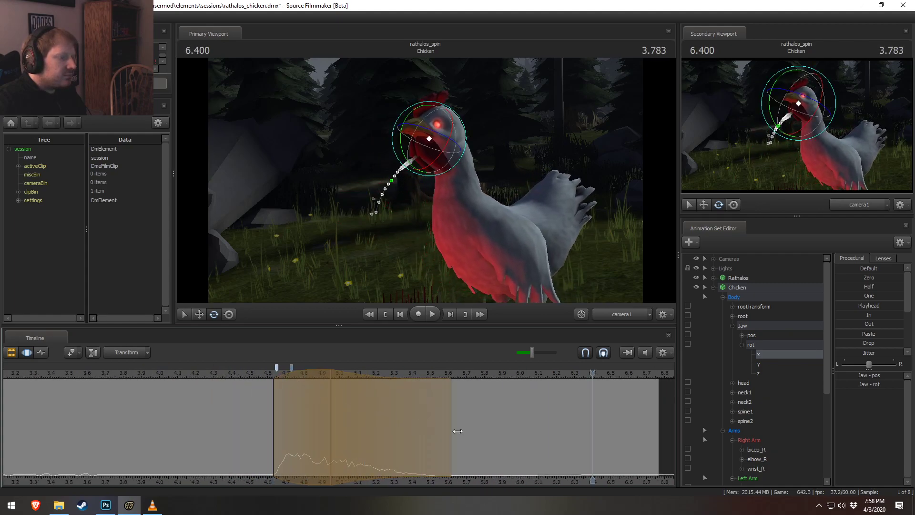
- Apply more Jitter to the jaw's x rotation around 4.95 s and extend the affected range to about 5.9 s
click(331, 372)
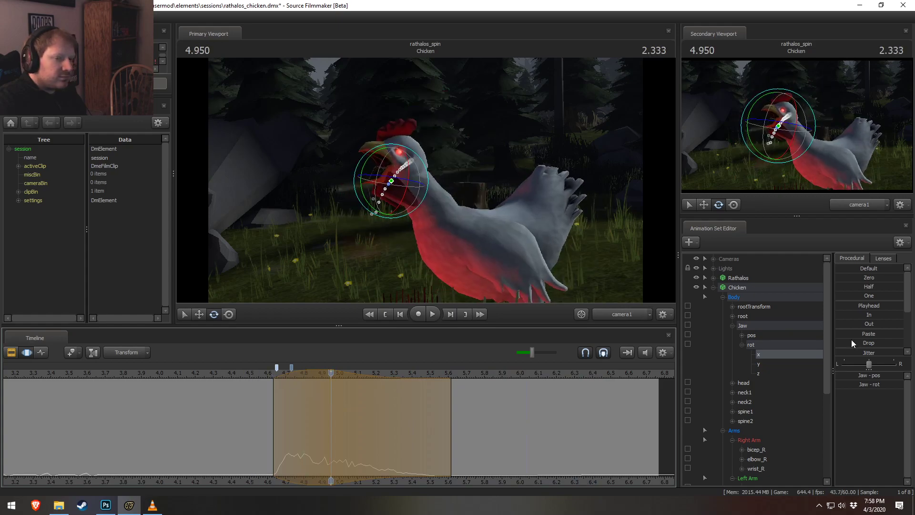
click(864, 357)
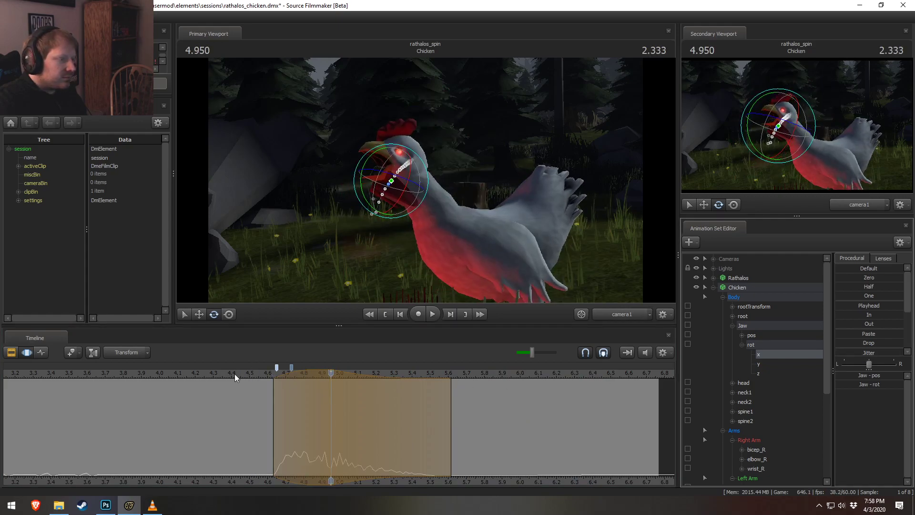
key(space)
key(space)
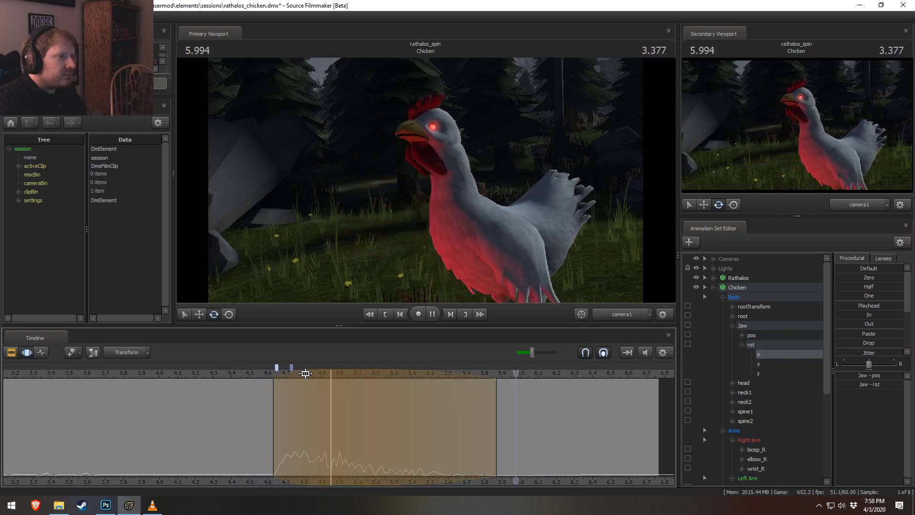
- Play back the jittered scream again and continue through the cut to the end of the Rathalos WTF shot
key(space)
click(256, 375)
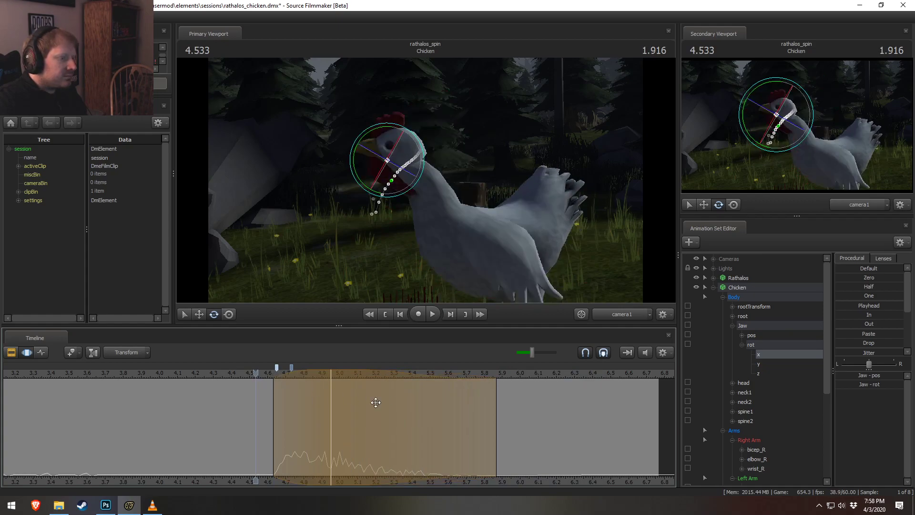
key(space)
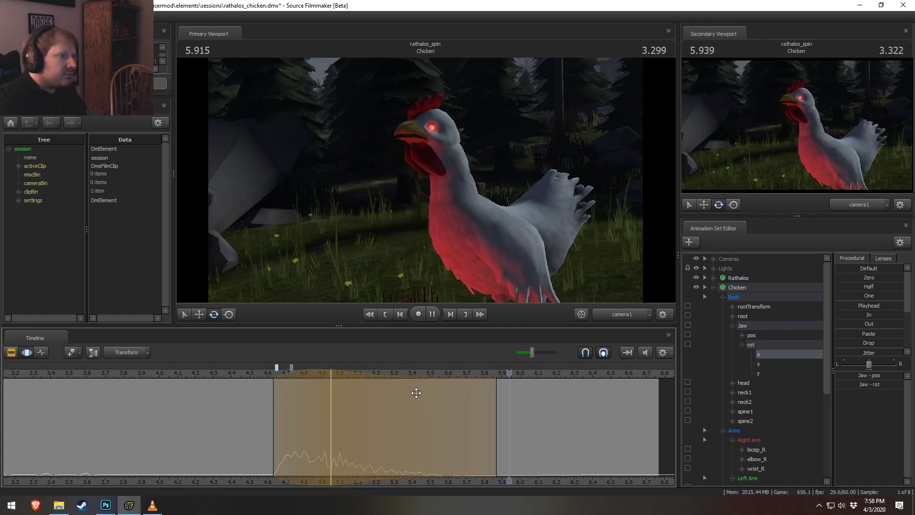
key(space)
key(space)
click(225, 375)
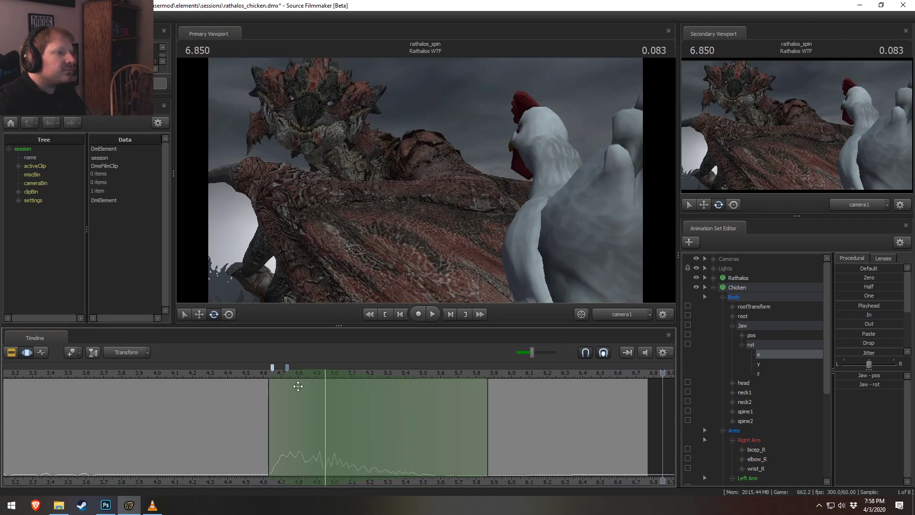
key(space)
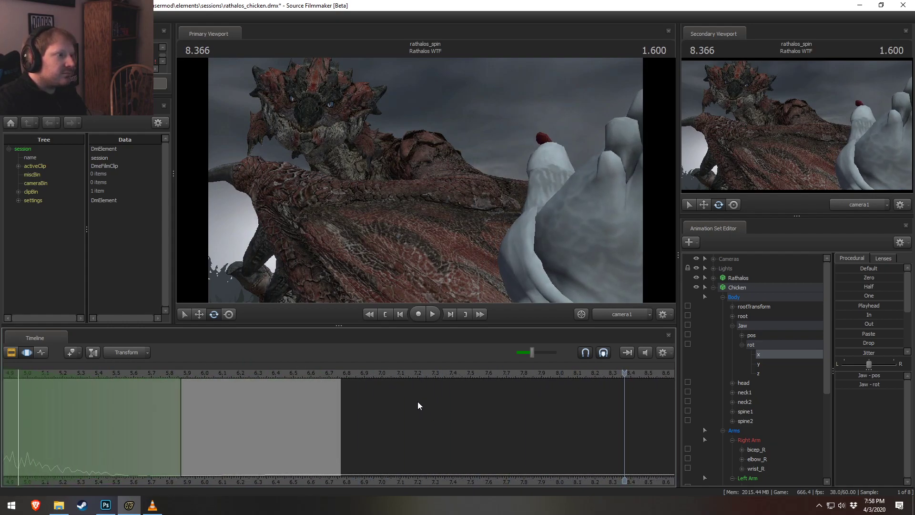
- Play back the Chicken shot from before the first cluck to the start of the scream to review it
scroll(315, 437, down, 3)
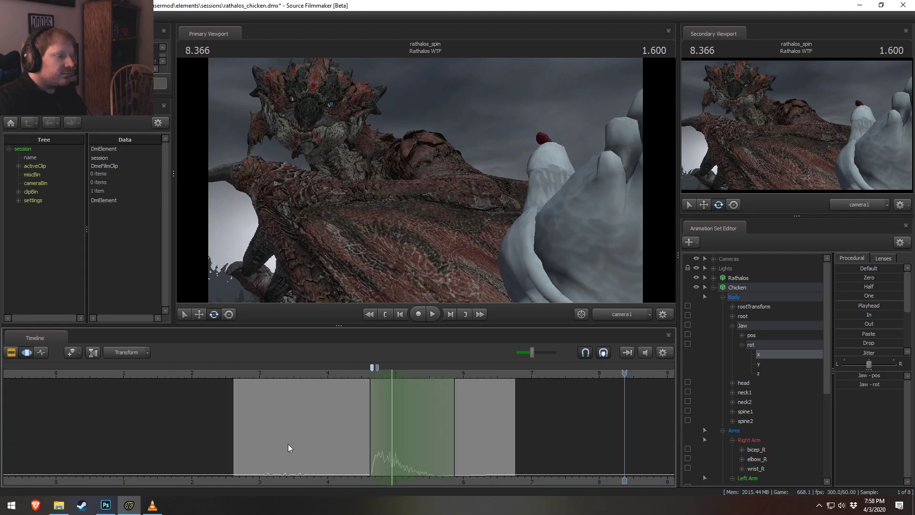
click(243, 373)
key(space)
key(space)
key(F2)
click(106, 372)
click(237, 373)
key(space)
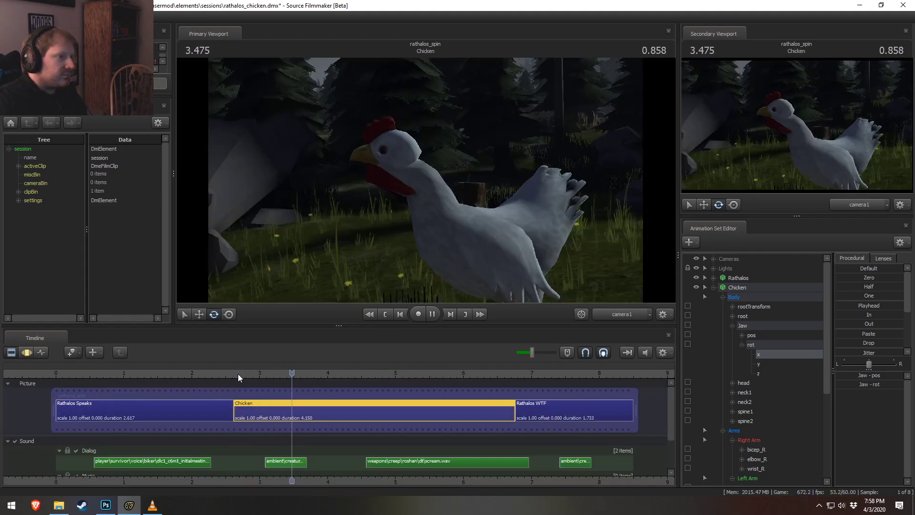
key(space)
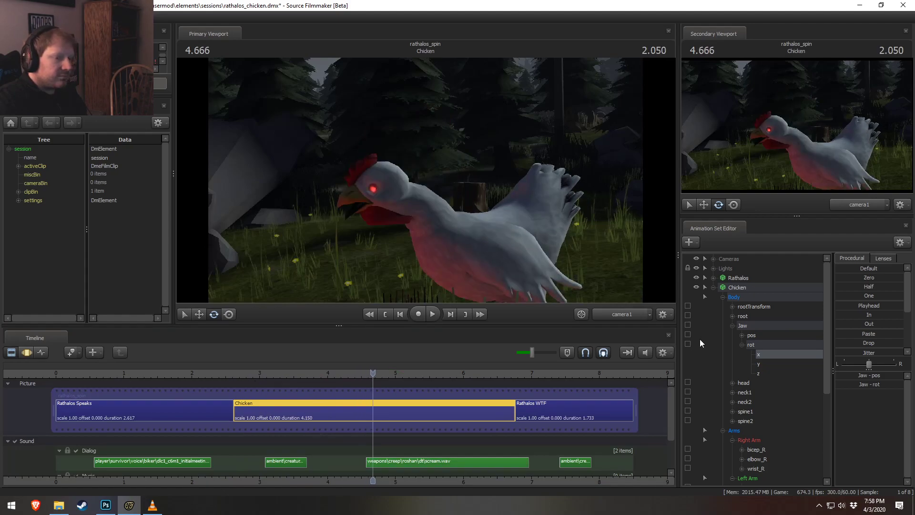
- Select the chicken's jaw in the Chicken shot and mark its motion around the first cluck for copying
click(741, 327)
key(F3)
shift+drag(270, 454, 244, 453)
key(F2)
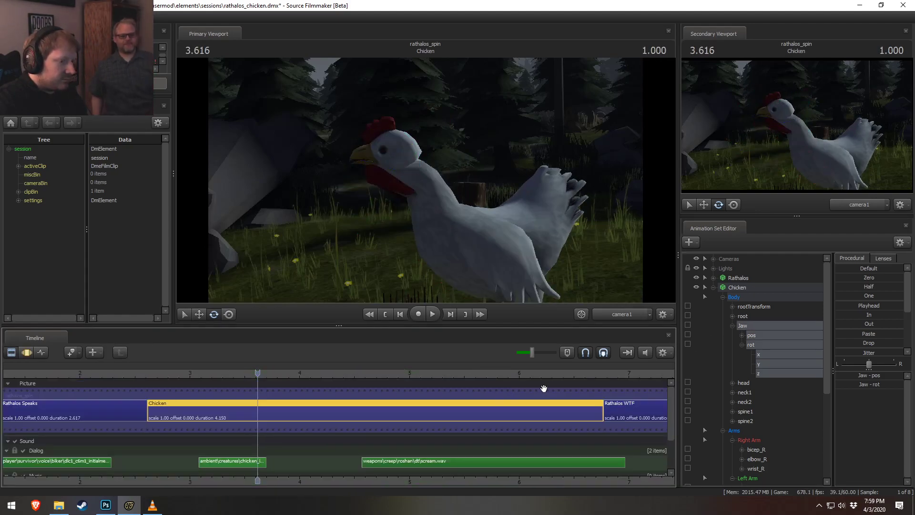
- Switch to the Rathalos WTF shot, turn off viewport lighting and select the chicken's jaw for motion editing
click(621, 408)
click(621, 448)
middle_drag(636, 467, 291, 455)
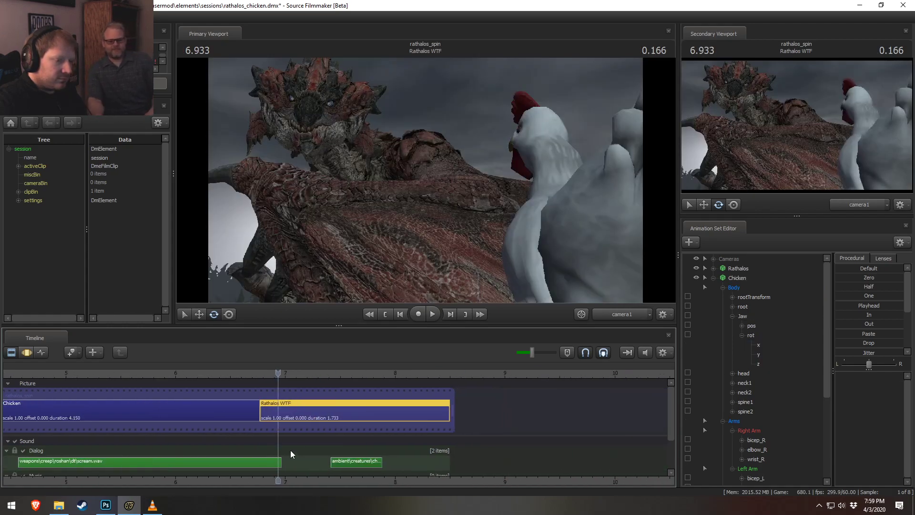
scroll(292, 453, up, 4)
right_click(413, 290)
click(443, 236)
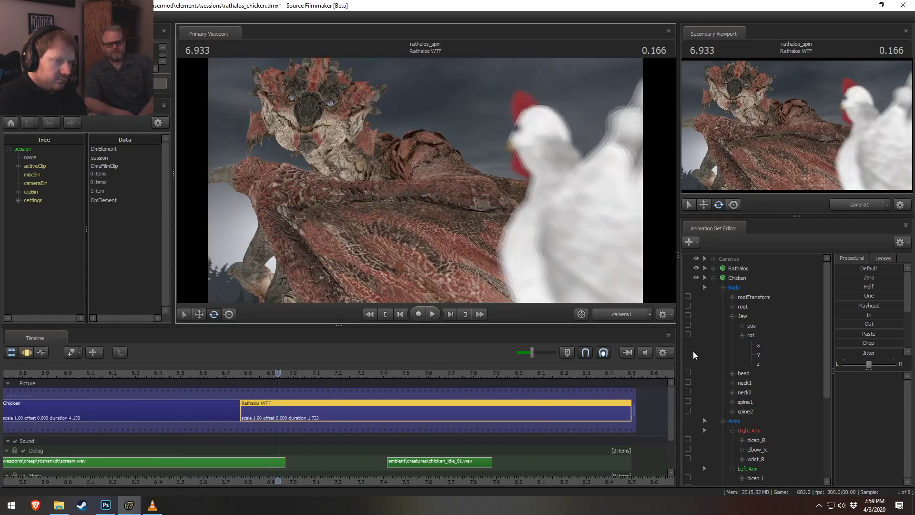
click(733, 278)
key(F3)
scroll(344, 427, up, 2)
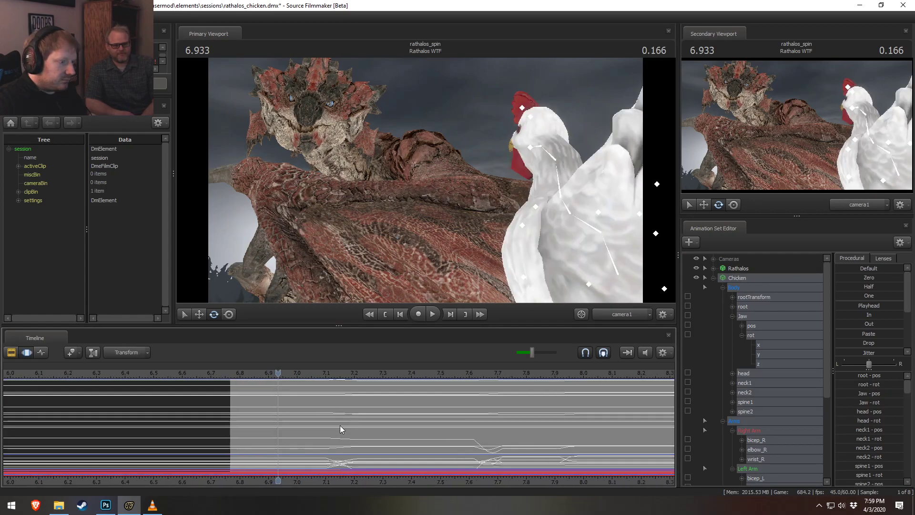
key(shift)
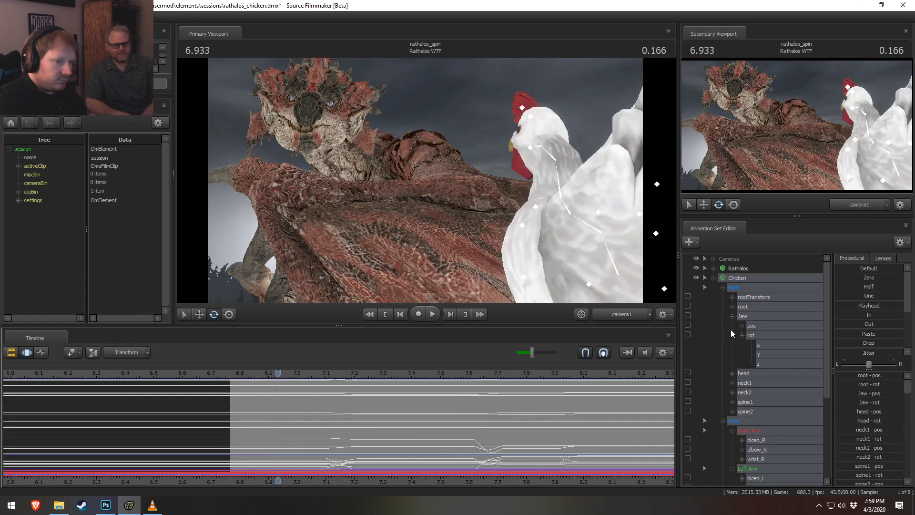
click(753, 317)
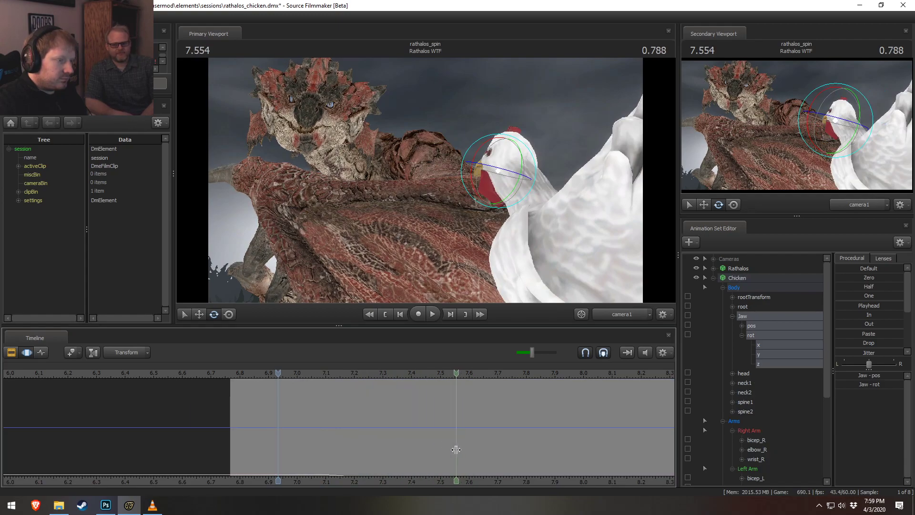
- Paste the cluck's jaw motion into the Rathalos WTF shot at about 7.52 s and again at about 7.75 s
drag(446, 449, 465, 444)
key(ctrl+z)
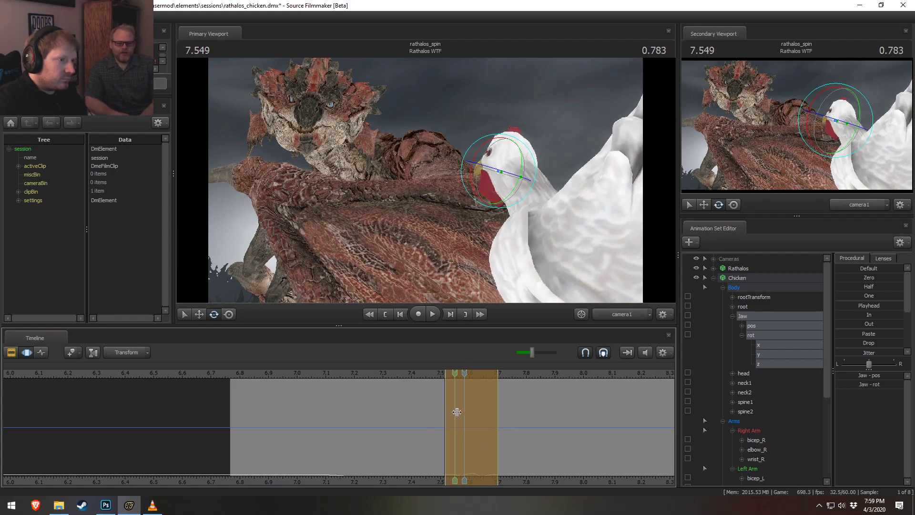
click(427, 375)
key(space)
click(373, 375)
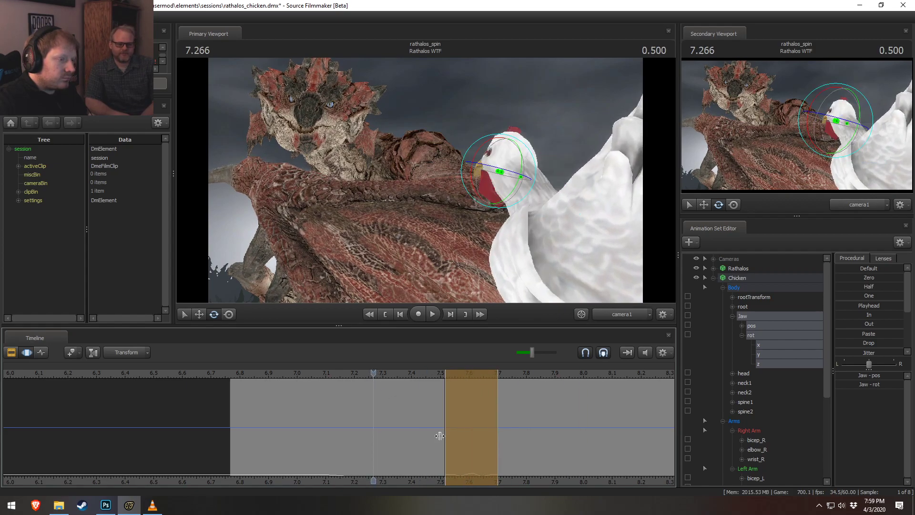
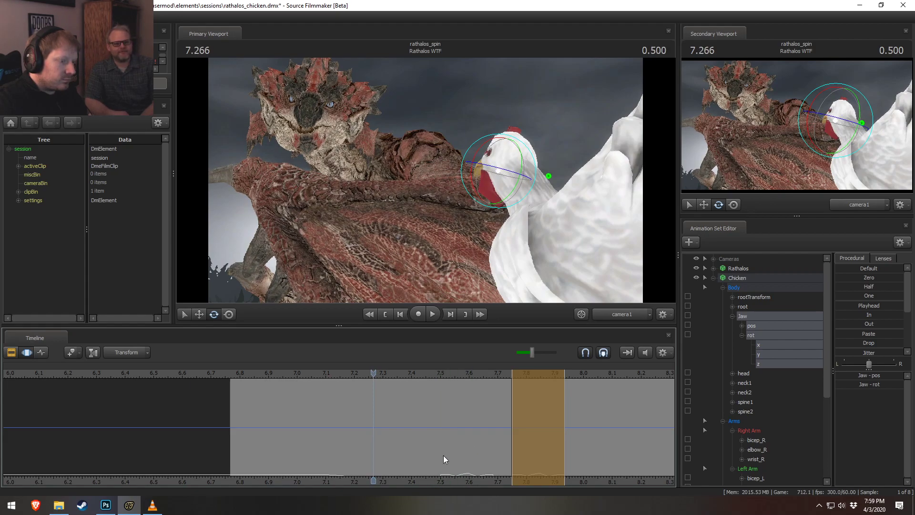
- Apply the In preset to level the jaw's motion from about 7.08 s to 7.5 s and from about 7.93 s onward
drag(442, 456, 320, 455)
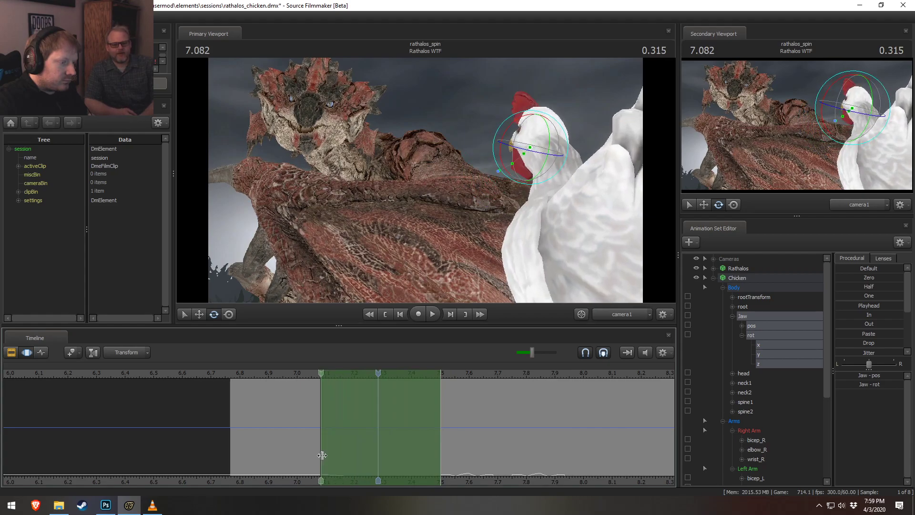
click(854, 315)
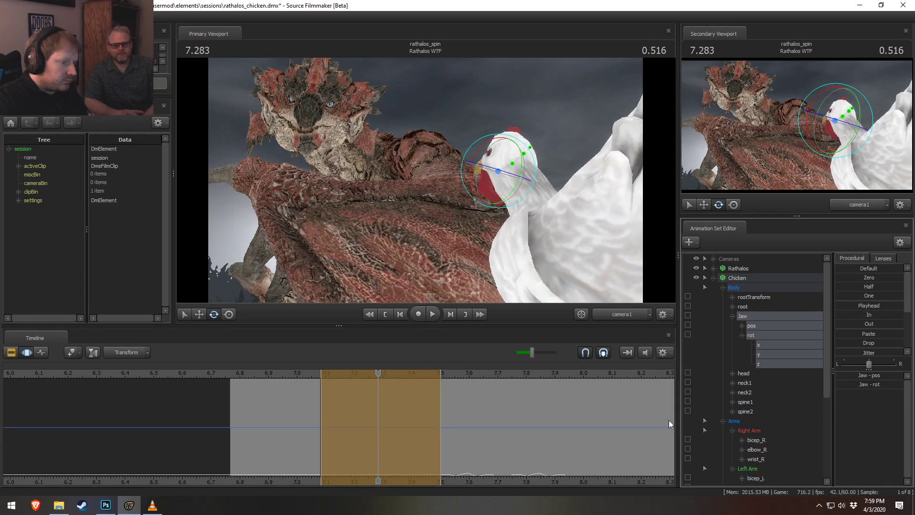
key(Return)
shift+drag(565, 458, 565, 459)
click(564, 458)
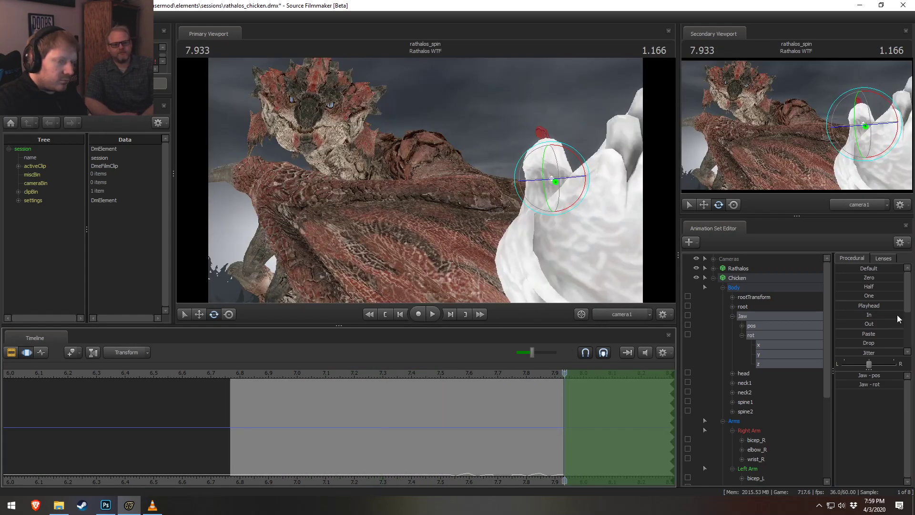
click(867, 333)
- Try a procedural preset on the jaw between the two pasted clucks, from about 7.68 s to 7.75 s
drag(527, 469, 491, 465)
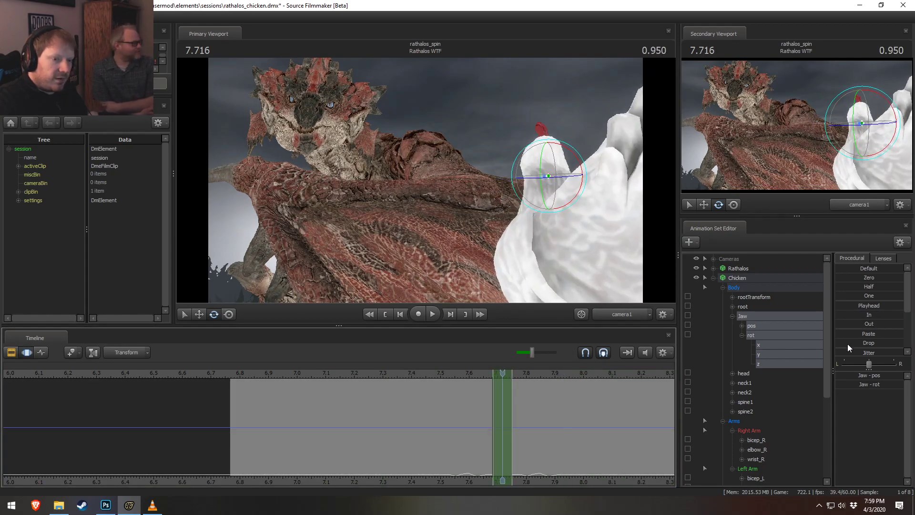
scroll(848, 344, down, 3)
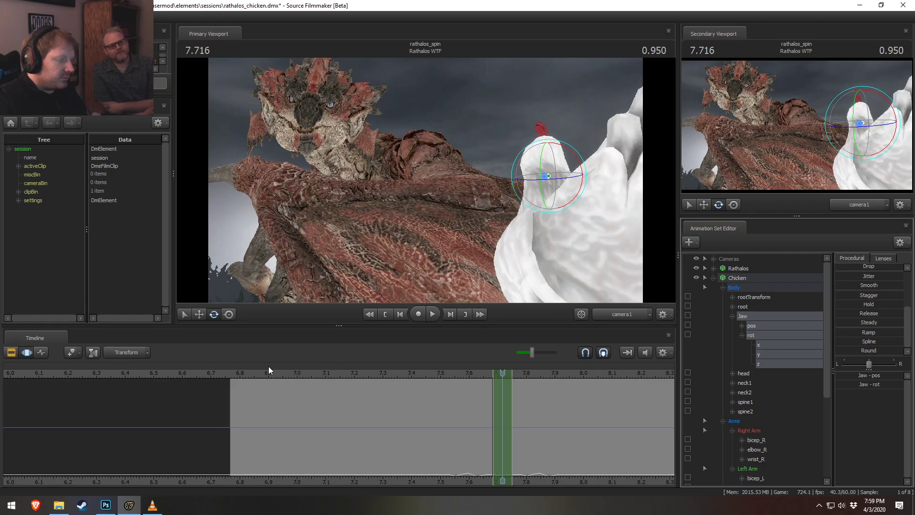
drag(841, 351, 903, 350)
key(ctrl+z)
- Play back the Rathalos WTF shot to its end to review the pasted jaw motion
click(287, 373)
key(space)
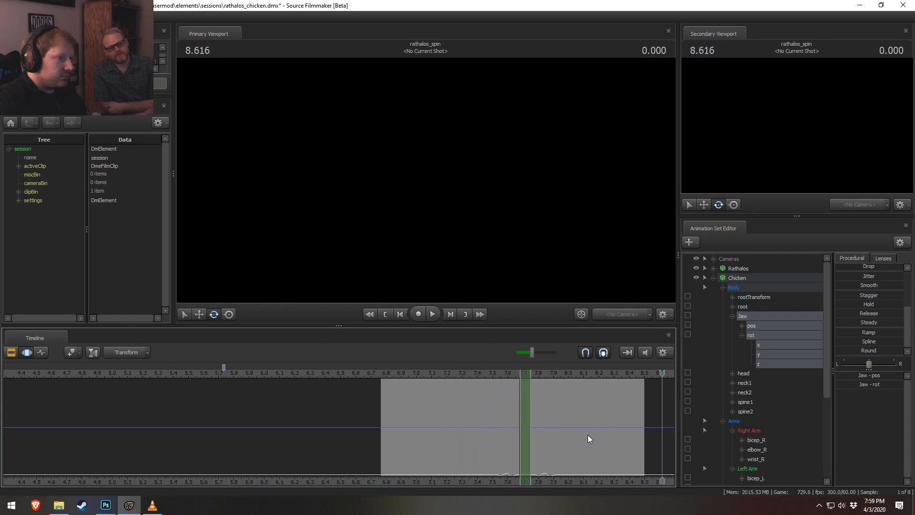
scroll(587, 434, down, 3)
- Turn viewport lighting back on and play back the scream through the cut to the Rathalos WTF shot
key(F2)
drag(413, 371, 284, 358)
right_click(365, 233)
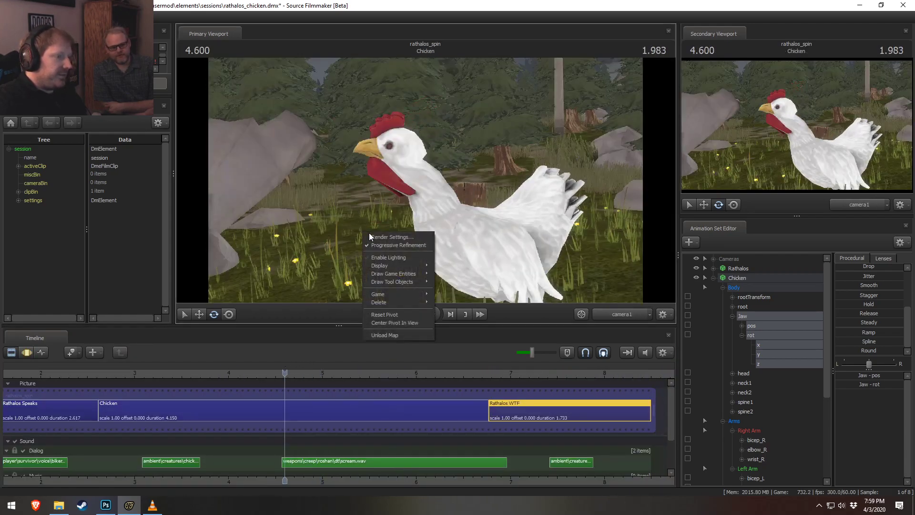
click(388, 257)
key(space)
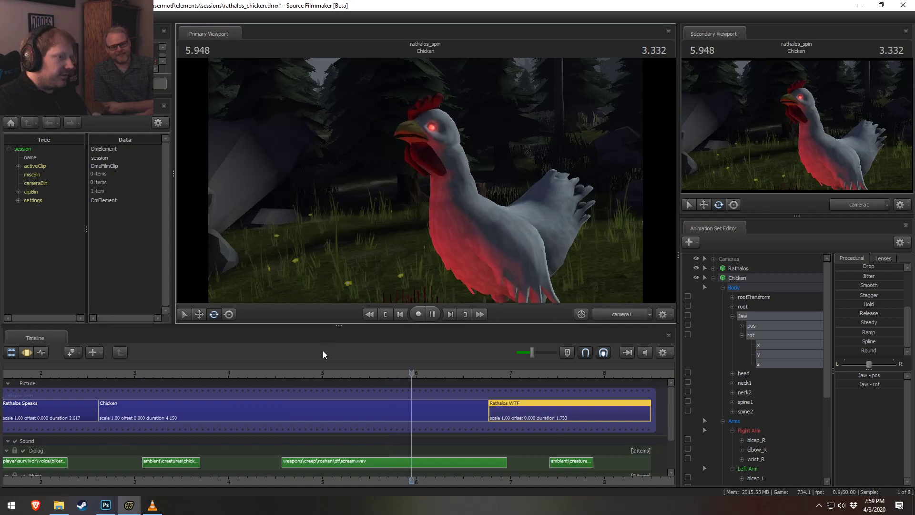
click(257, 374)
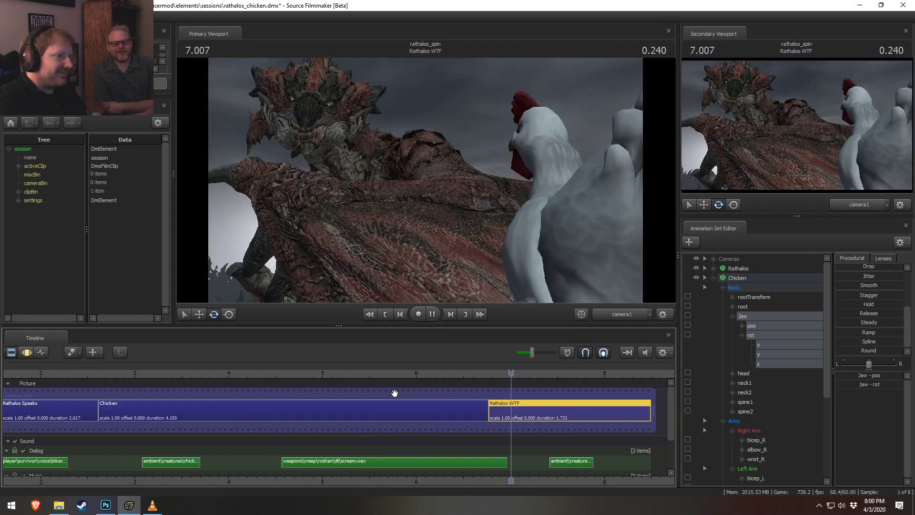
key(space)
click(272, 375)
key(space)
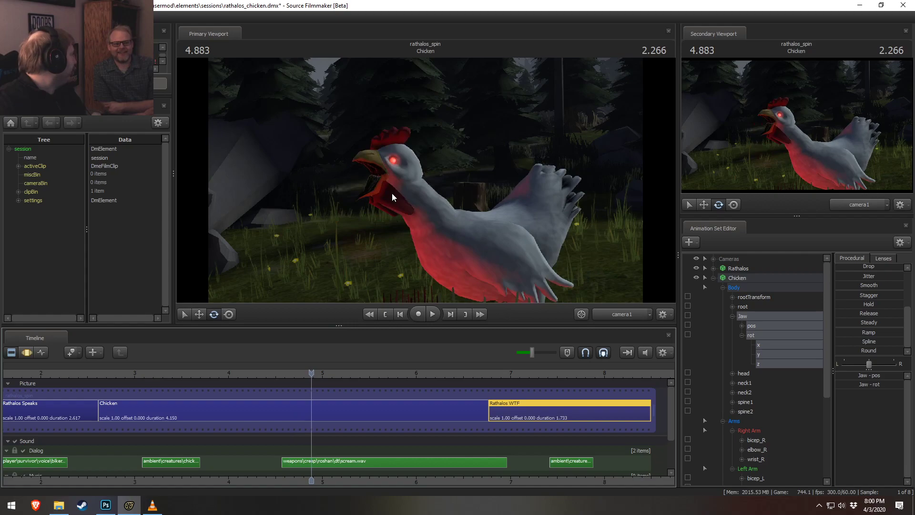
- Select the Chicken shot and target the chicken's jaw with the time selection covering the entire timeline
key(F3)
key(ctrl+a)
key(F2)
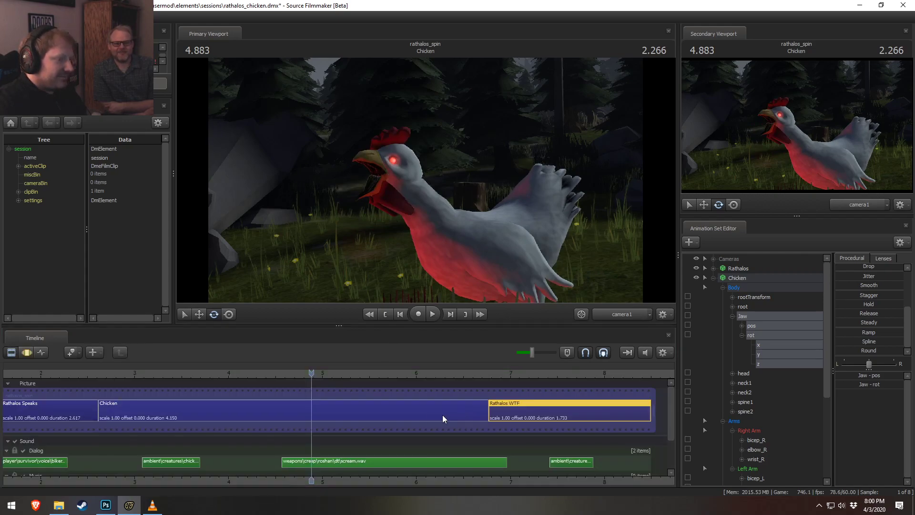
click(445, 414)
key(F3)
click(742, 326)
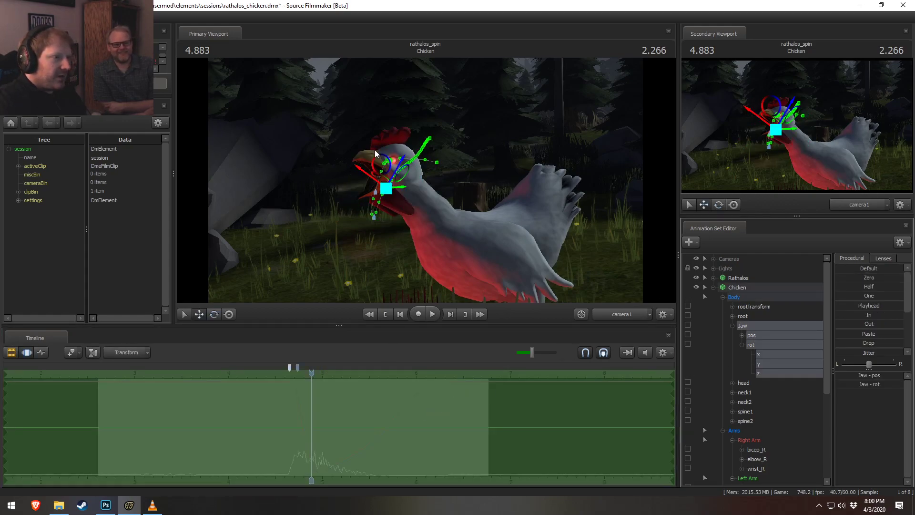
- Try moving the jaw far down below the head across the entire Chicken shot
drag(384, 190, 358, 296)
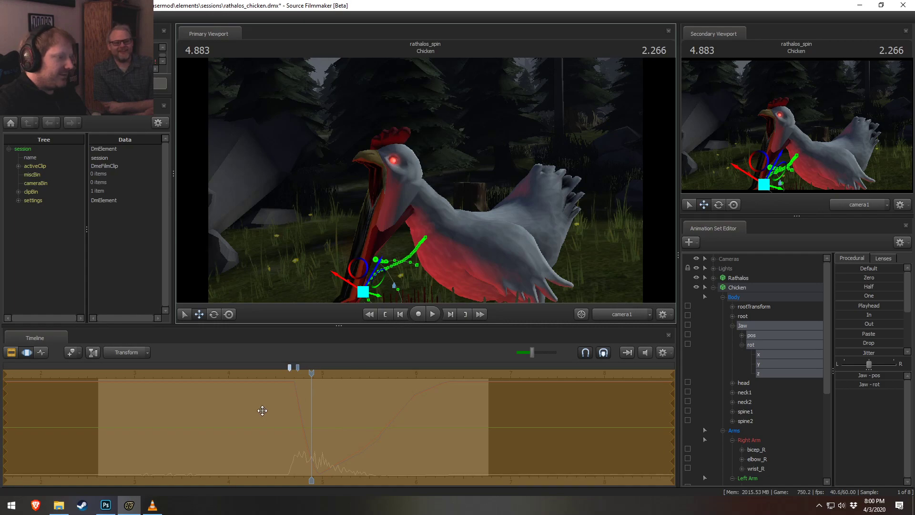
key(F2)
key(F3)
key(ctrl+z)
- Set the time selection to about 4.63 s to 5.22 s with falloffs around 4.75 s
scroll(294, 425, up, 3)
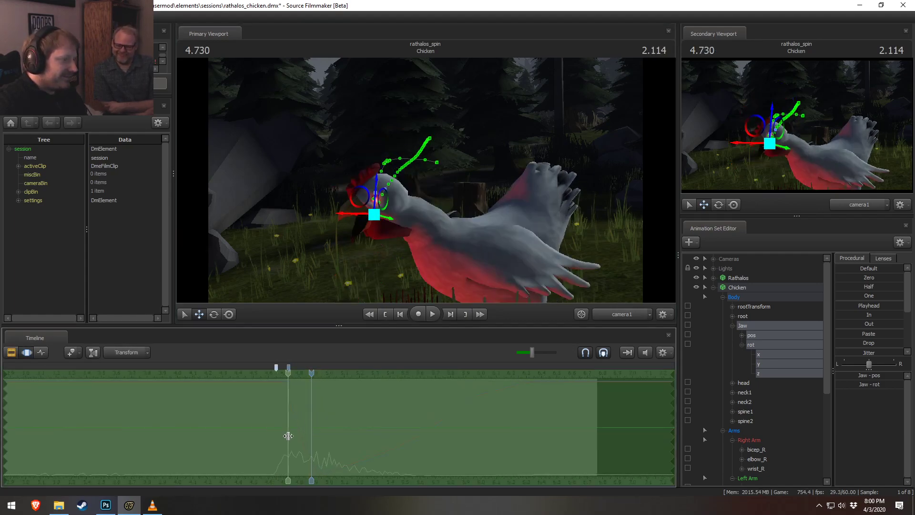
shift+click(290, 437)
shift+scroll(291, 436, up, 4)
drag(310, 434, 362, 415)
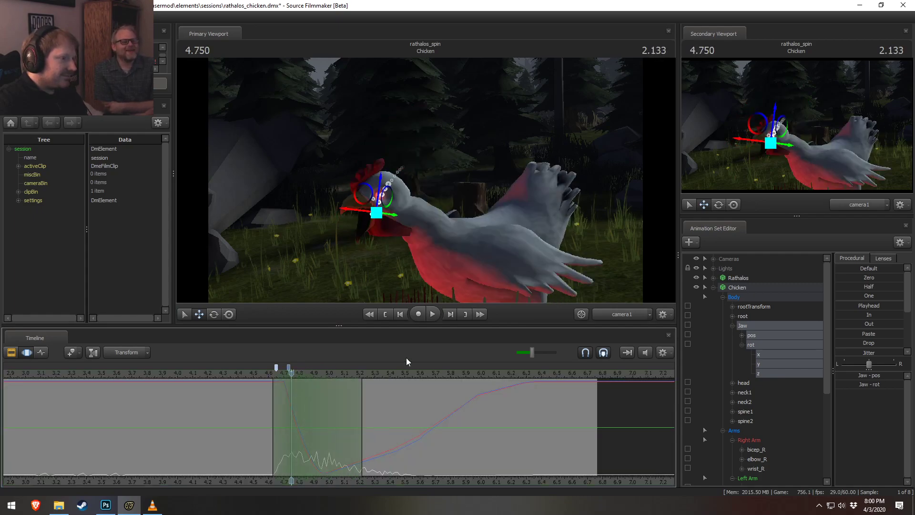
- Try lowering the jaw around 4.75 s and play back the scream with it
drag(380, 190, 381, 215)
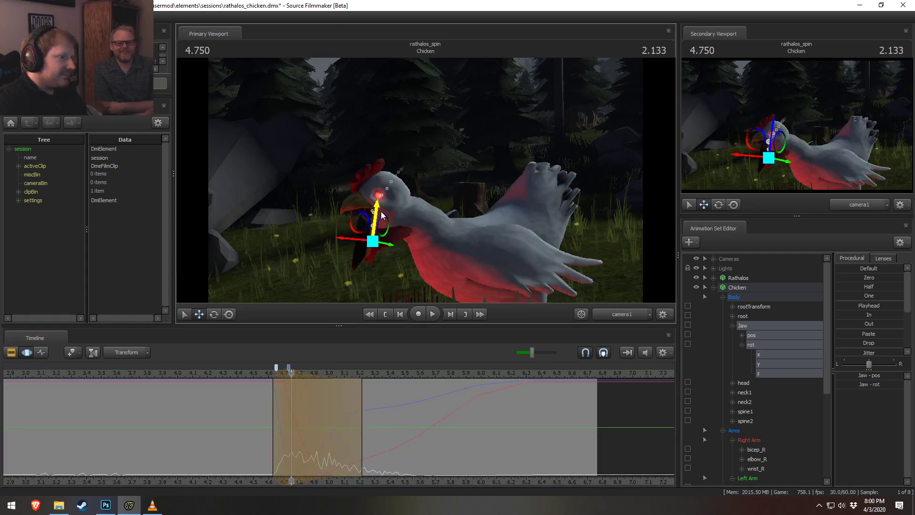
click(239, 373)
key(space)
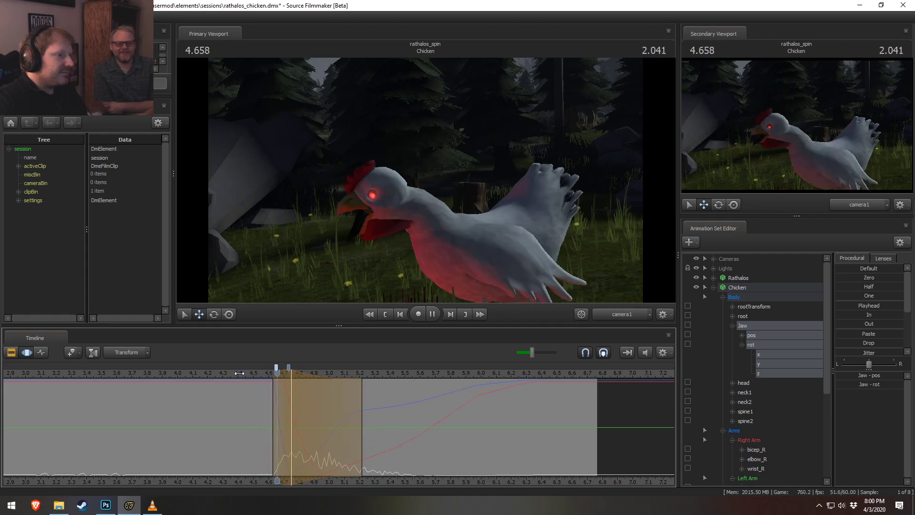
click(290, 427)
drag(291, 428, 353, 422)
key(ctrl+z)
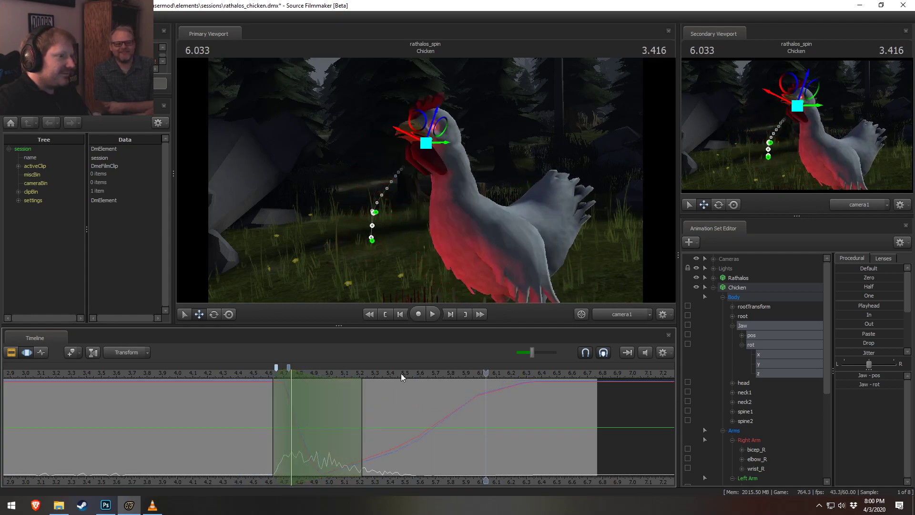
- Try moving the jaw far below the head around 4.75 s and play back the stretched scream
click(432, 146)
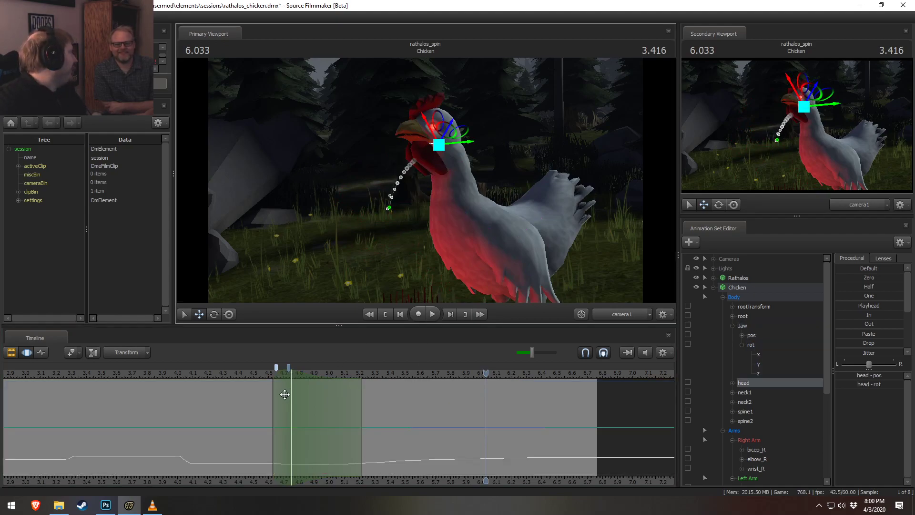
drag(259, 375, 290, 382)
key(e)
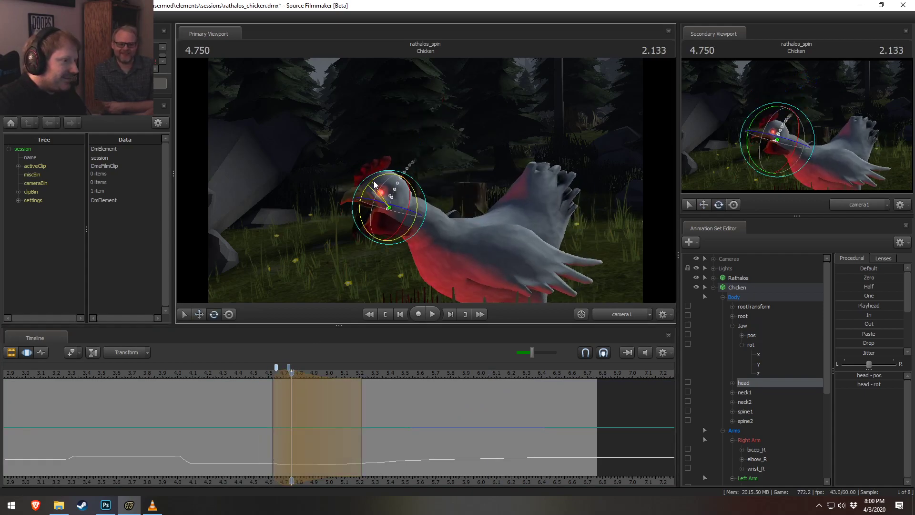
click(376, 212)
drag(367, 184, 381, 261)
key(w)
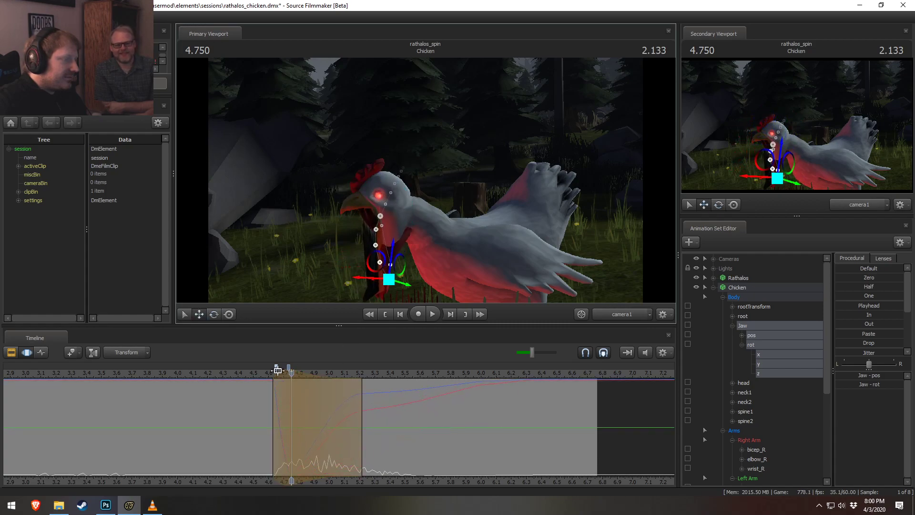
key(space)
key(space)
- Extend the time selection's end falloff to about 6.05 s and play back the jaw's slower return
drag(363, 421, 489, 422)
key(space)
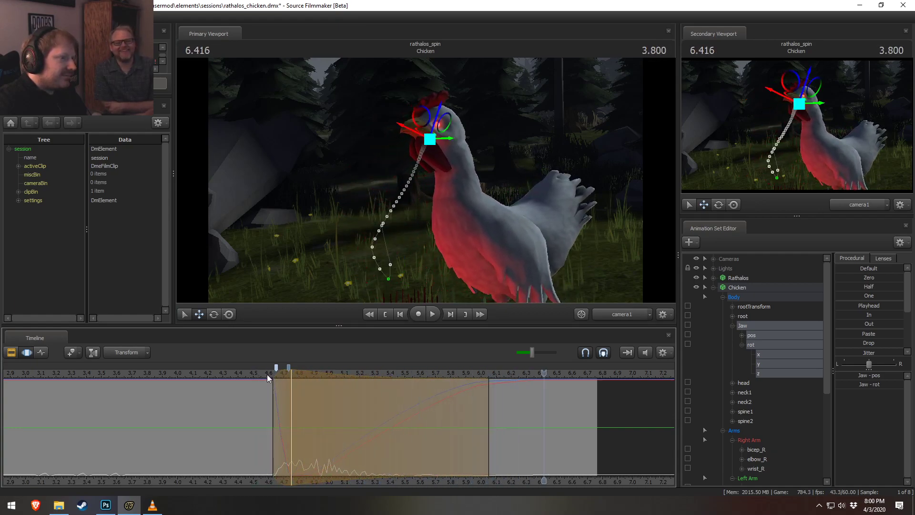
key(space)
click(261, 375)
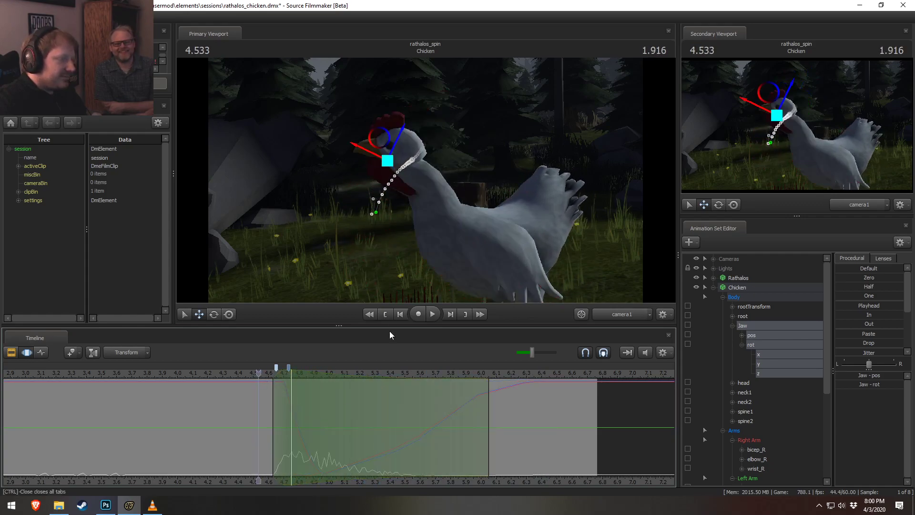
- Add a scale control to the chicken's head, try enlarging the head around 4.75 s and play back the scream
right_click(748, 385)
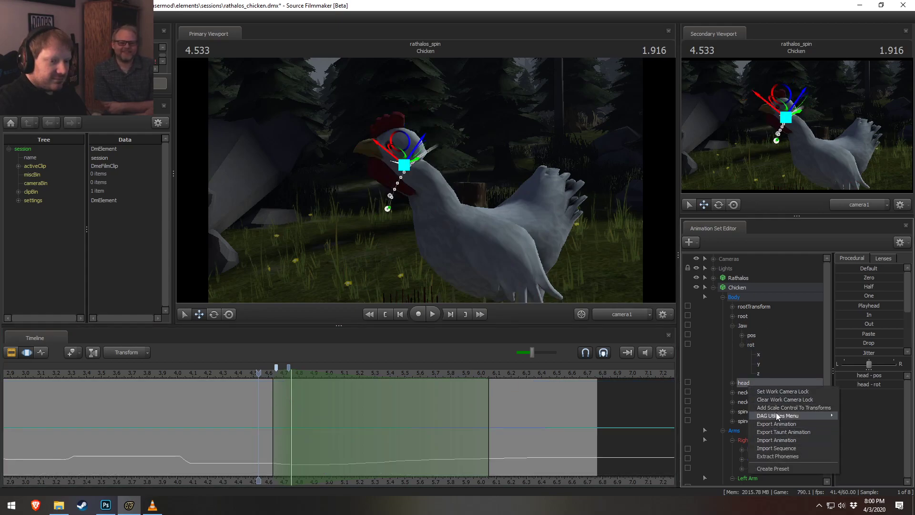
click(778, 407)
drag(259, 373, 167, 372)
click(763, 432)
drag(863, 375, 872, 375)
click(235, 373)
key(space)
key(space)
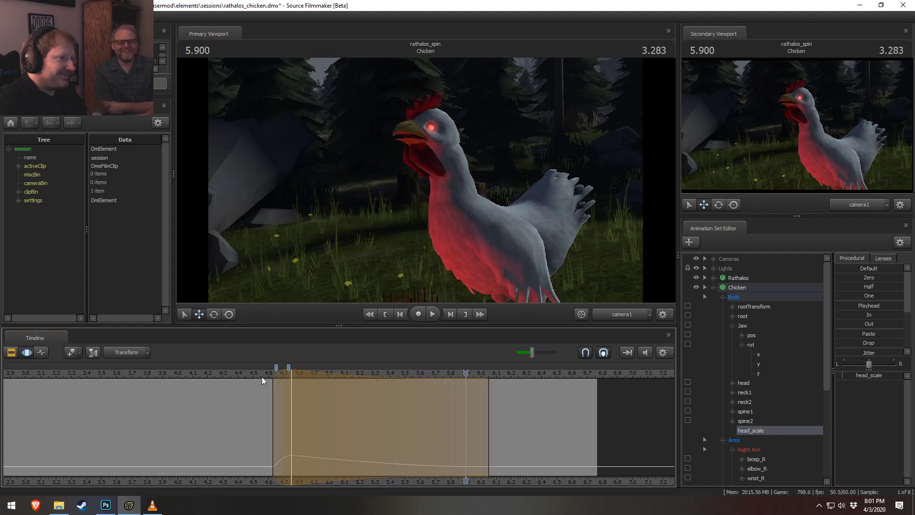
key(space)
click(236, 371)
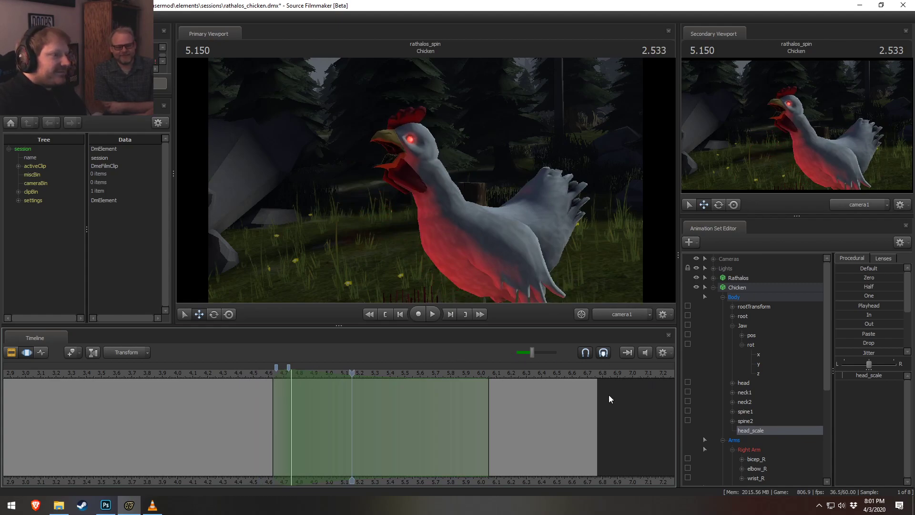
- Collapse the Chicken's controls, switch the primary viewport to the Work Camera and play back the scream
click(714, 288)
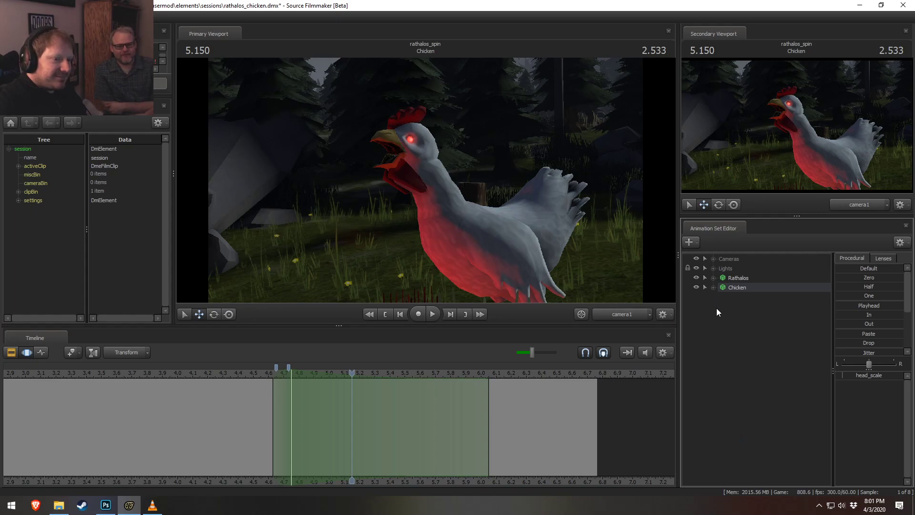
right_click(737, 322)
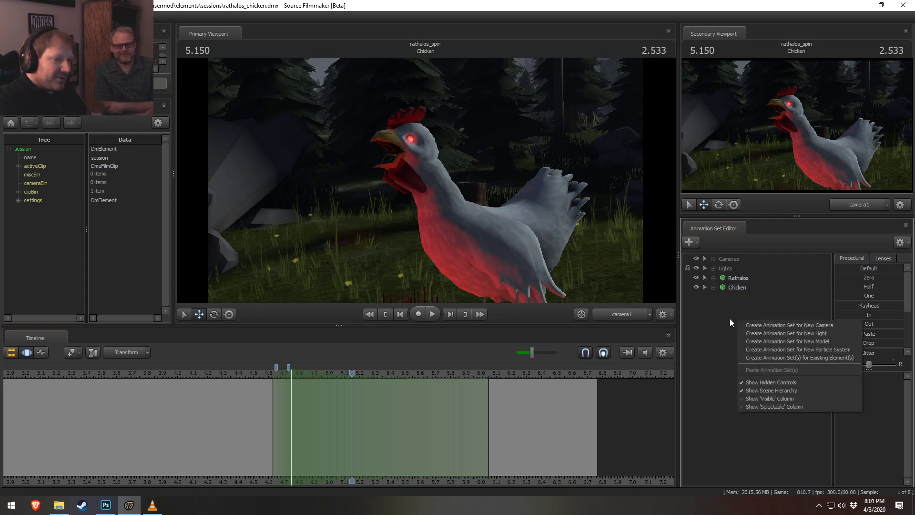
click(750, 315)
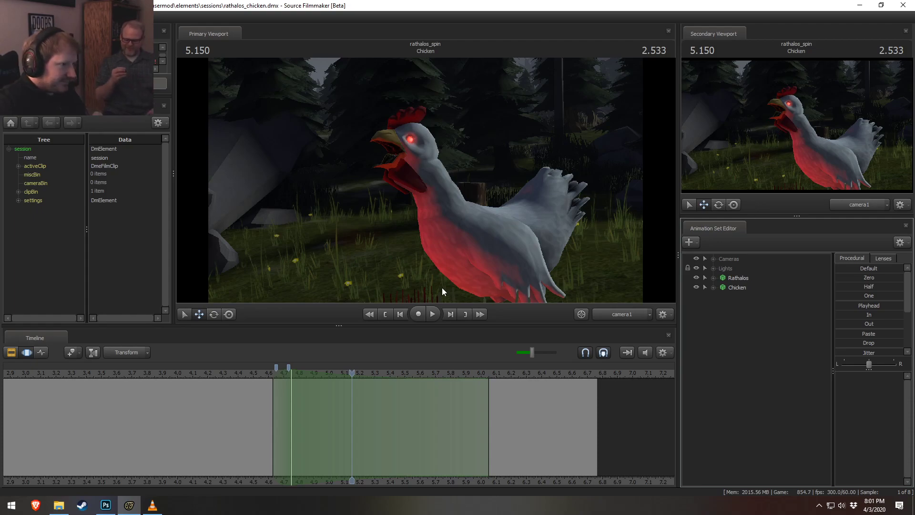
click(622, 314)
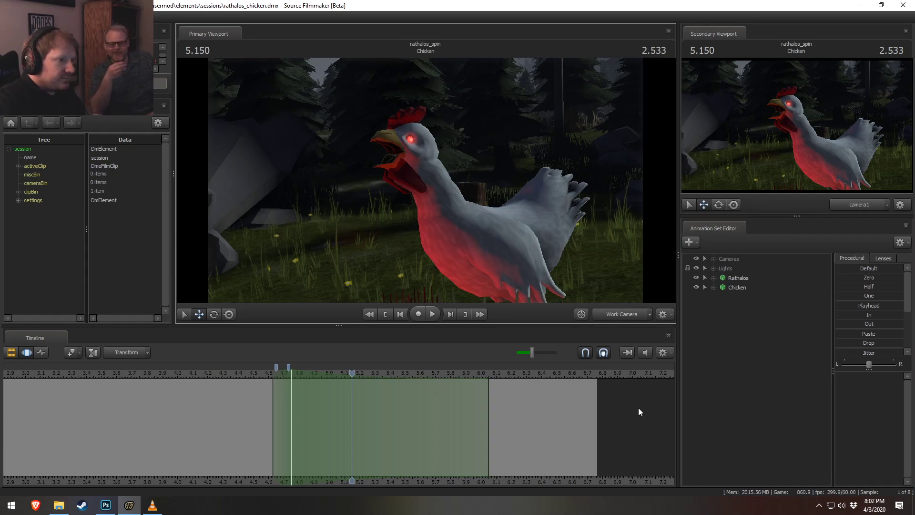
click(182, 376)
key(space)
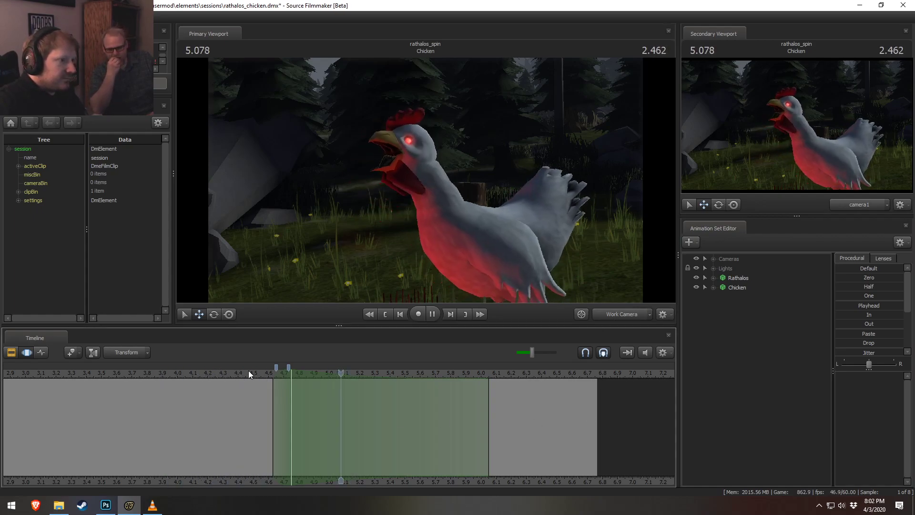
key(space)
right_click(730, 327)
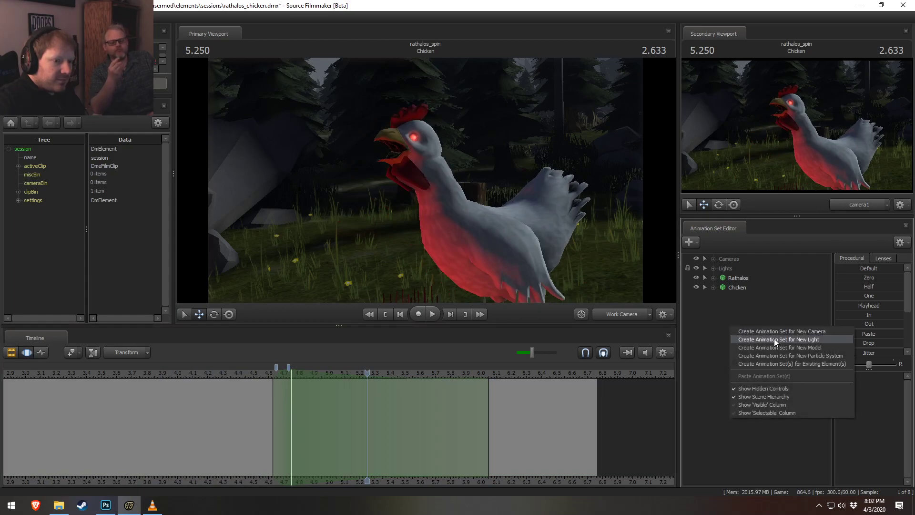
click(777, 347)
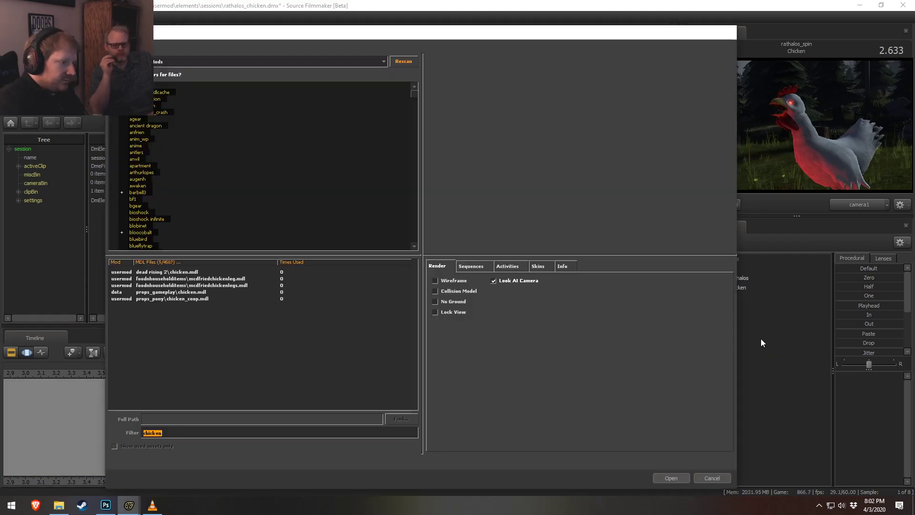
key(Escape)
right_click(760, 338)
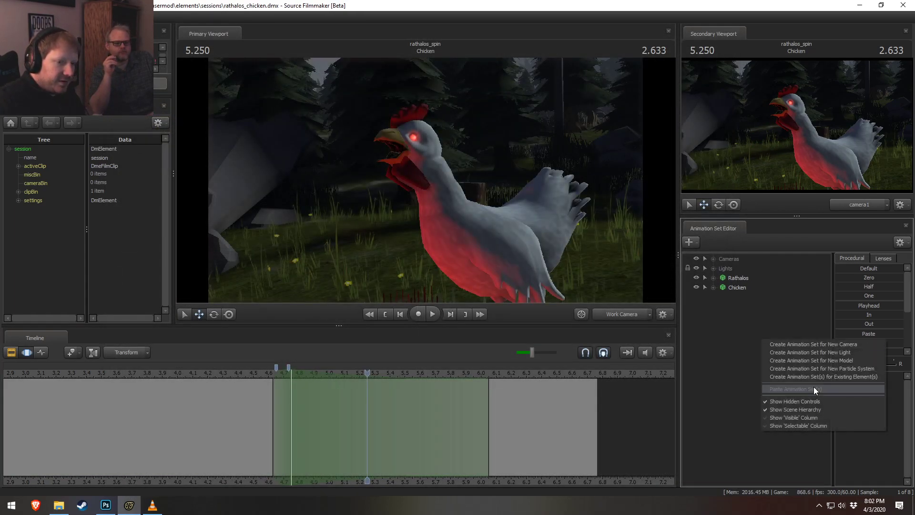
click(822, 365)
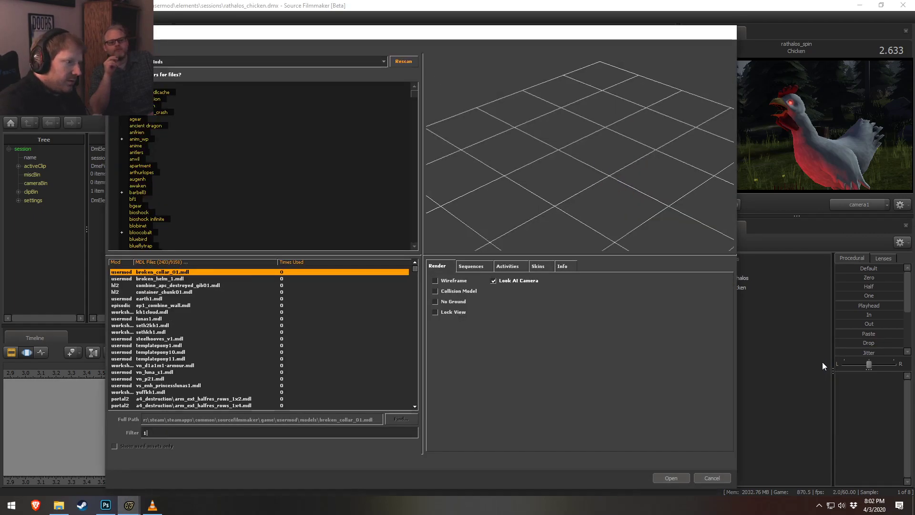
double_click(177, 352)
scroll(302, 380, down, 3)
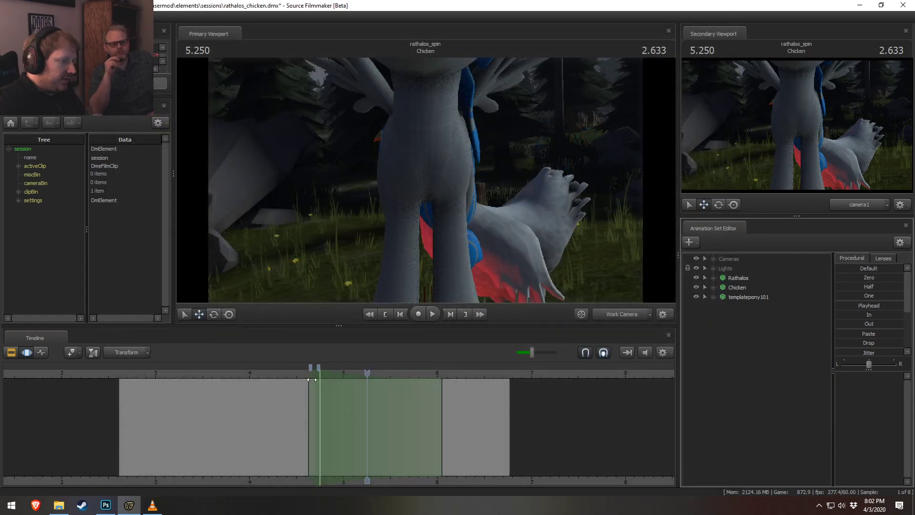
right_click(765, 298)
click(779, 311)
- Add the dasmatze\greenscreenpanels\1024.mdl model to the Chicken shot as a new animation set
right_click(736, 317)
click(764, 335)
text(1024)
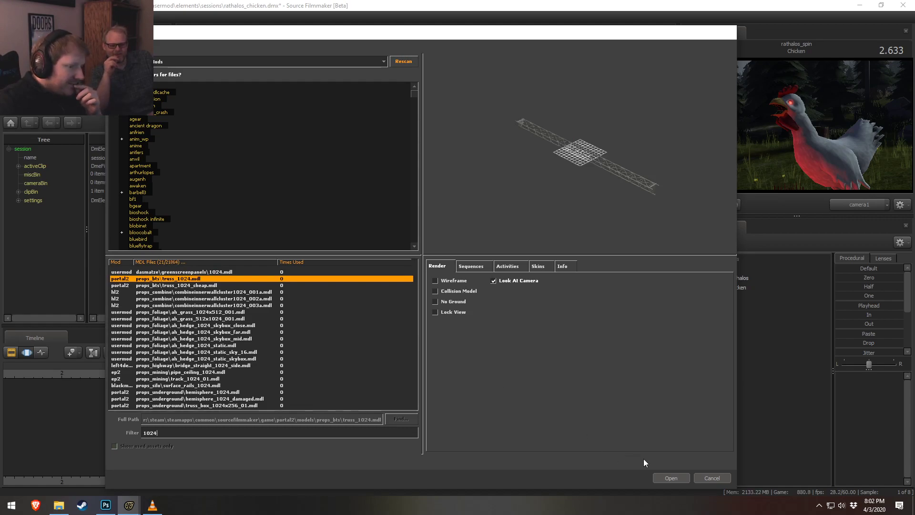
double_click(205, 277)
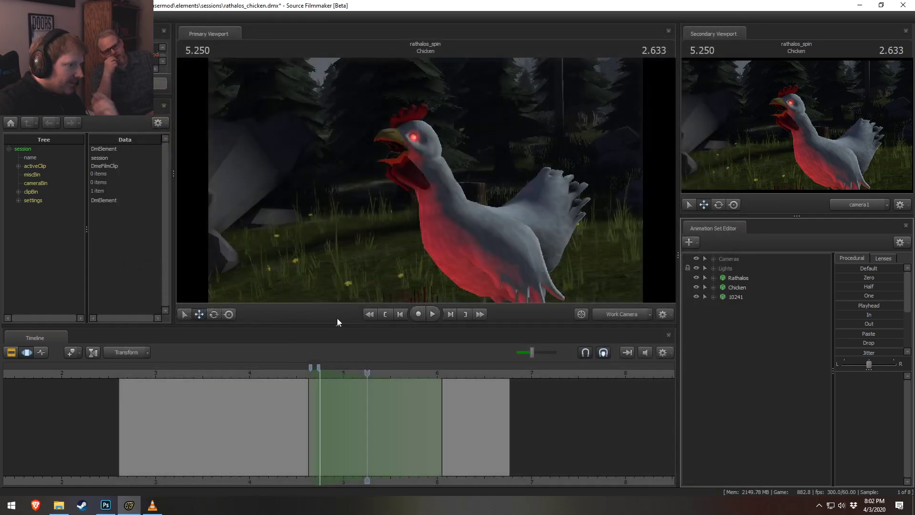
- Move the green screen panel back behind the chicken and rotate it to face the camera
click(746, 296)
click(614, 313)
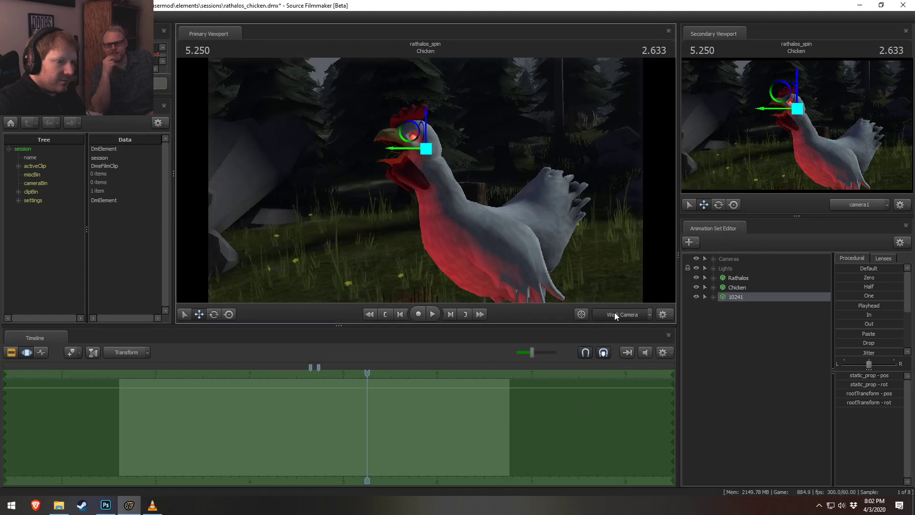
key(s)
drag(570, 199, 425, 179)
key(e)
drag(430, 122, 430, 138)
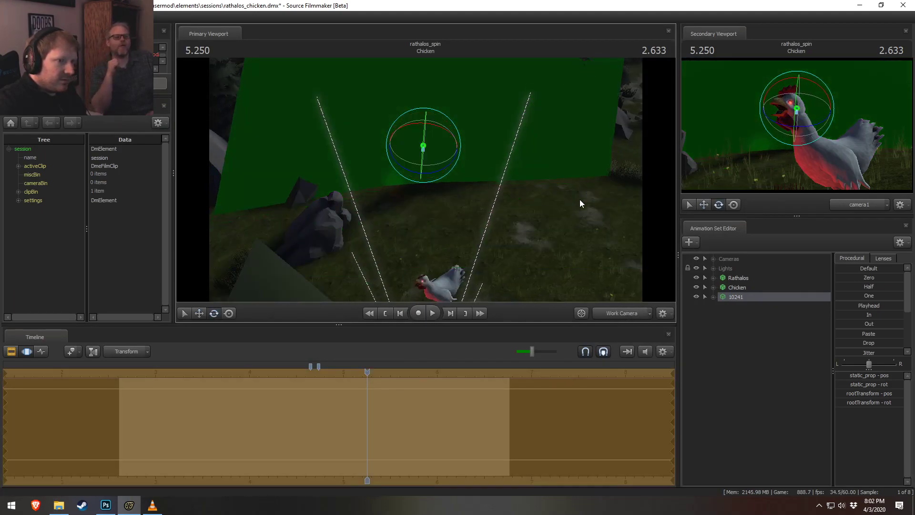
- Set the green screen panel's skin to 5 to turn it black
right_click(749, 296)
mouse_move(777, 420)
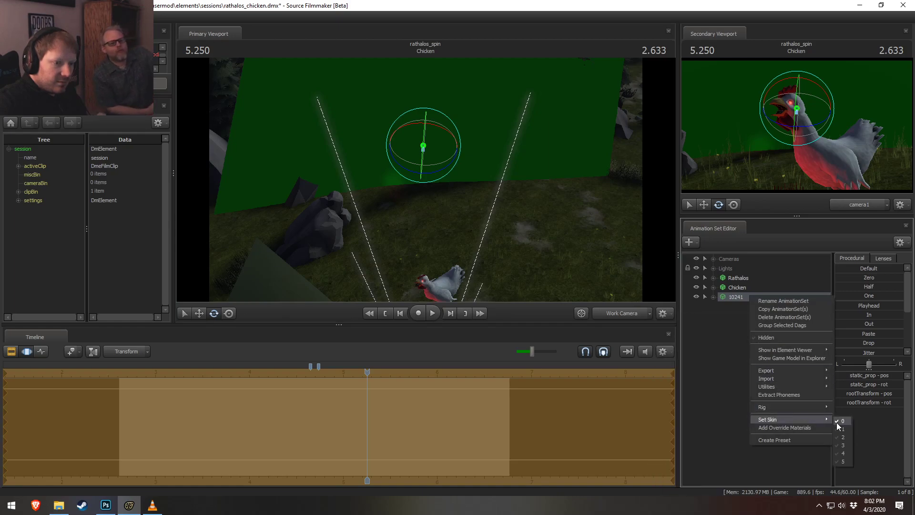
click(843, 460)
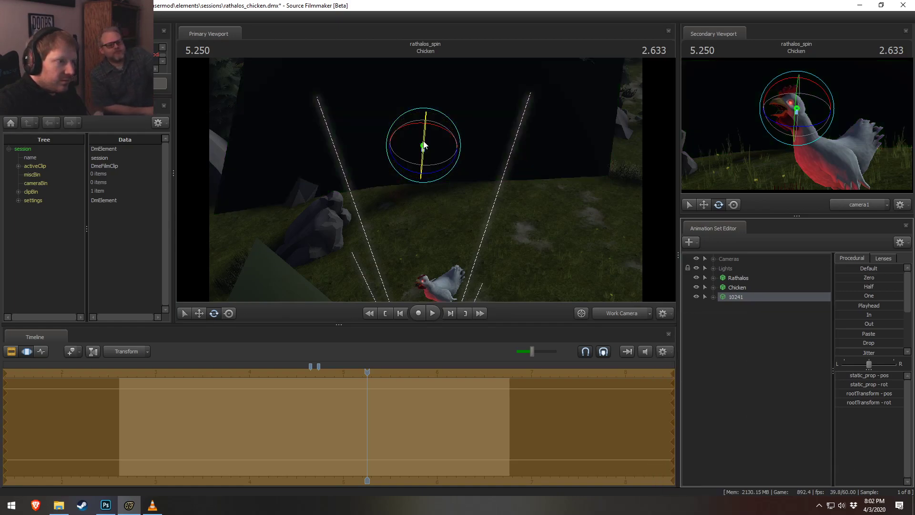
- Reposition and rotate the black panel so it covers the background behind the chicken
drag(411, 142, 421, 237)
key(w)
key(e)
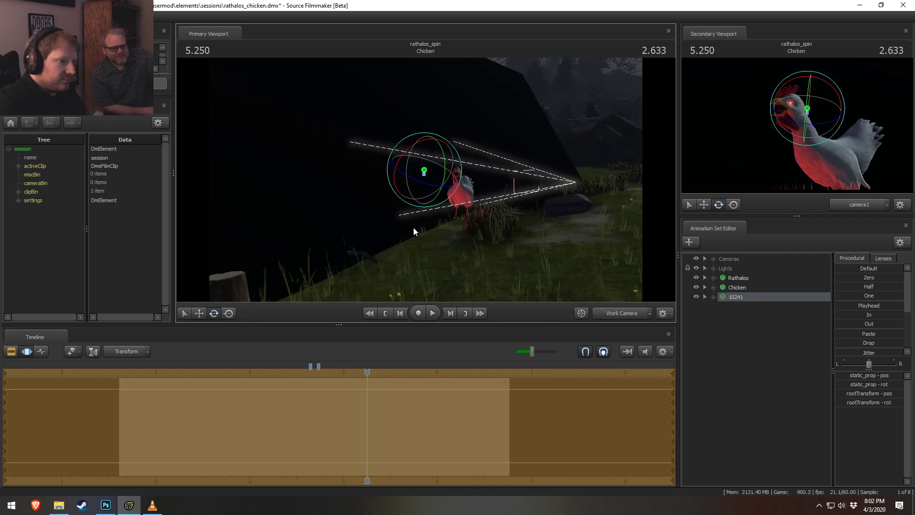
drag(418, 188, 437, 205)
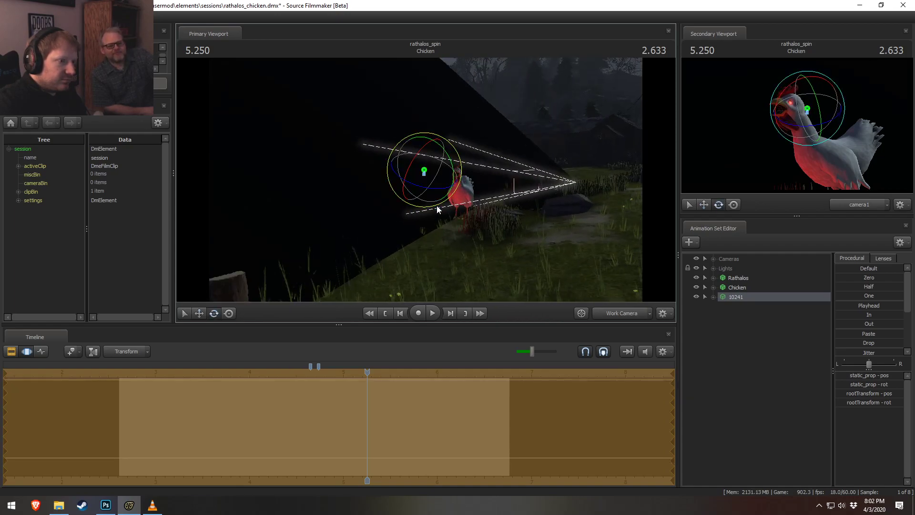
- Shift the black panel sideways across the camera's view, placing its center in front of the chicken's beak
drag(418, 168, 333, 168)
key(w)
key(e)
alt+drag(391, 190, 333, 147)
key(w)
alt+right_drag(334, 148, 405, 147)
alt+drag(405, 148, 449, 155)
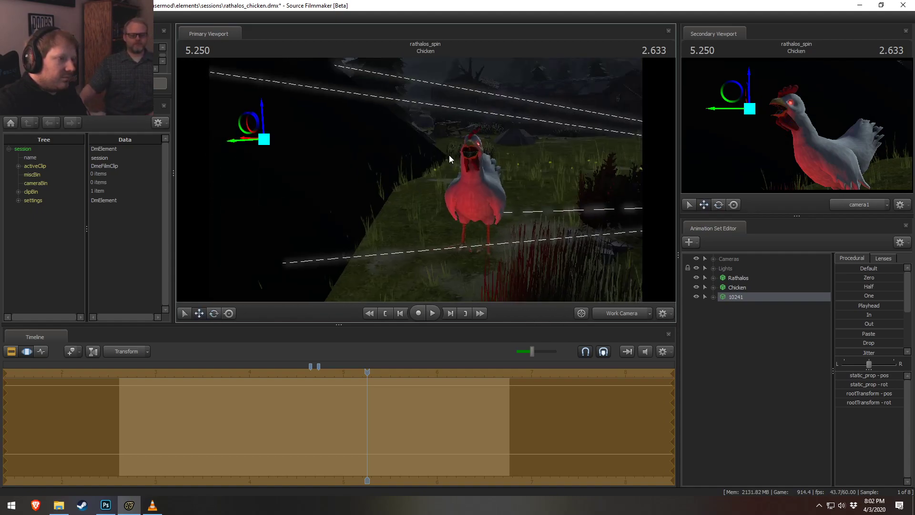
- Tilt the black panel and move its center farther outside the camera's view
scroll(332, 392, up, 2)
key(e)
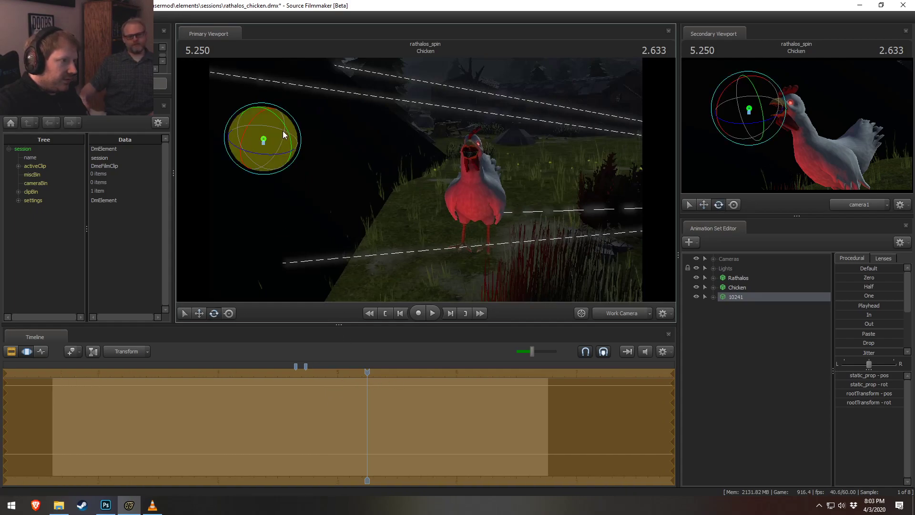
drag(288, 130, 300, 156)
drag(405, 179, 386, 173)
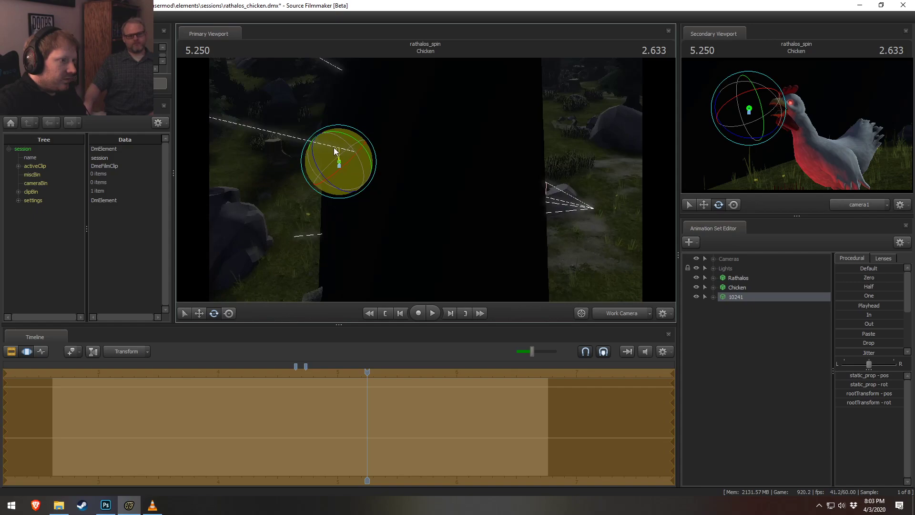
key(w)
drag(317, 165, 353, 185)
- Go to about 4.68 s, undo the panel's last rotation and move the panel farther away from the chicken
key(F2)
key(F3)
scroll(373, 427, up, 3)
drag(335, 413, 367, 431)
key(e)
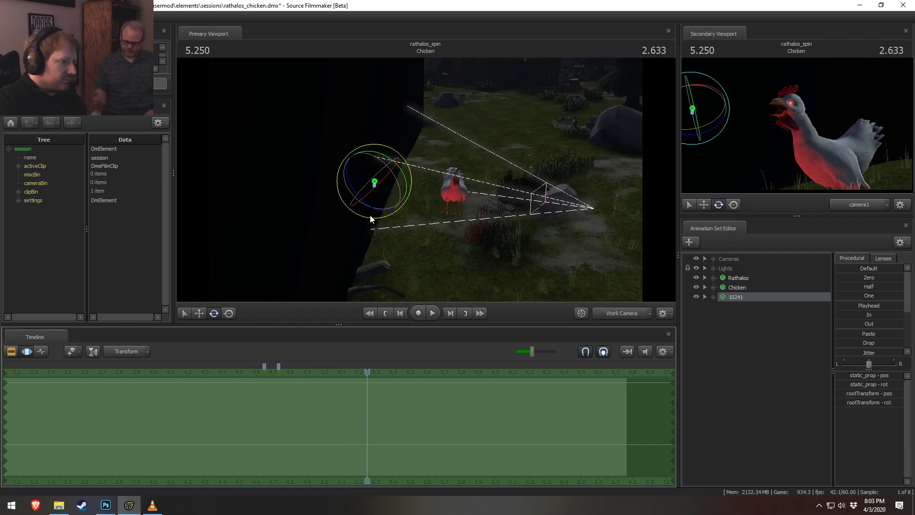
drag(367, 376, 269, 383)
drag(382, 160, 384, 161)
key(ctrl+z)
key(w)
drag(350, 185, 303, 189)
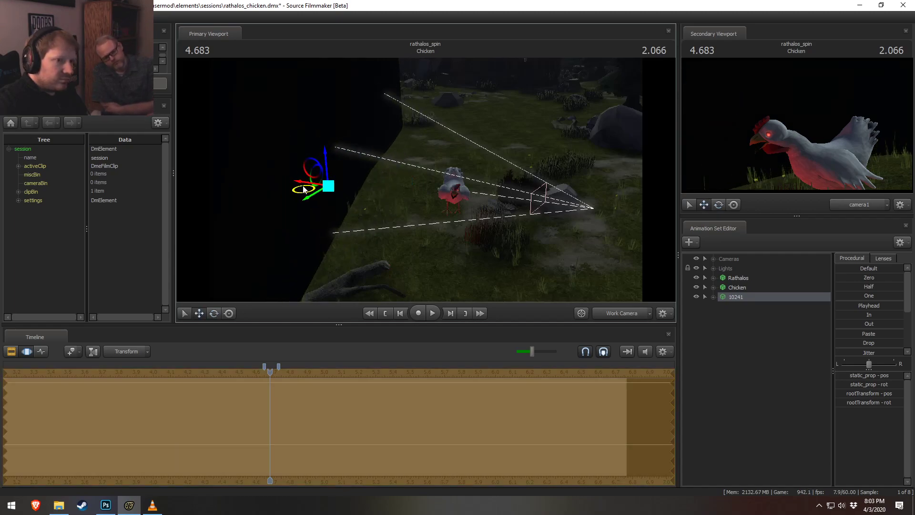
- Inspect the black backdrop behind the chicken from the other side, leaving all animation sets deselected
click(738, 287)
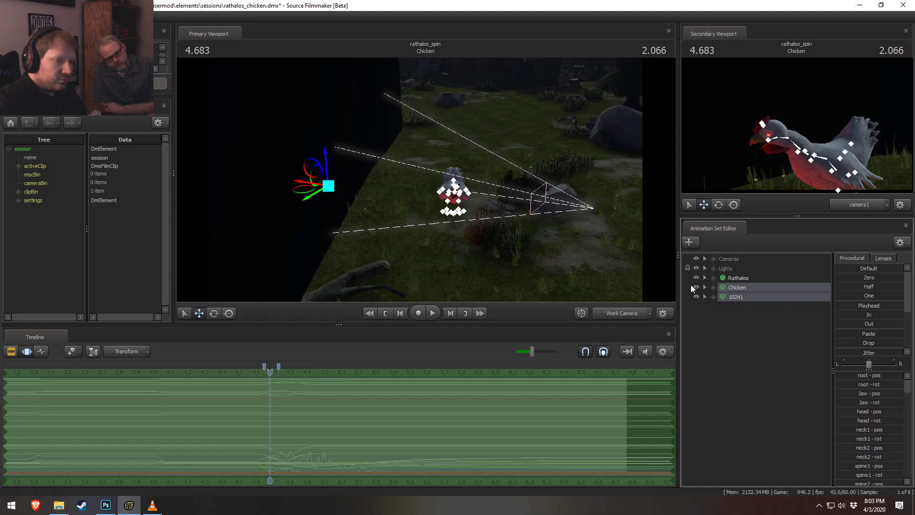
key(F2)
key(F3)
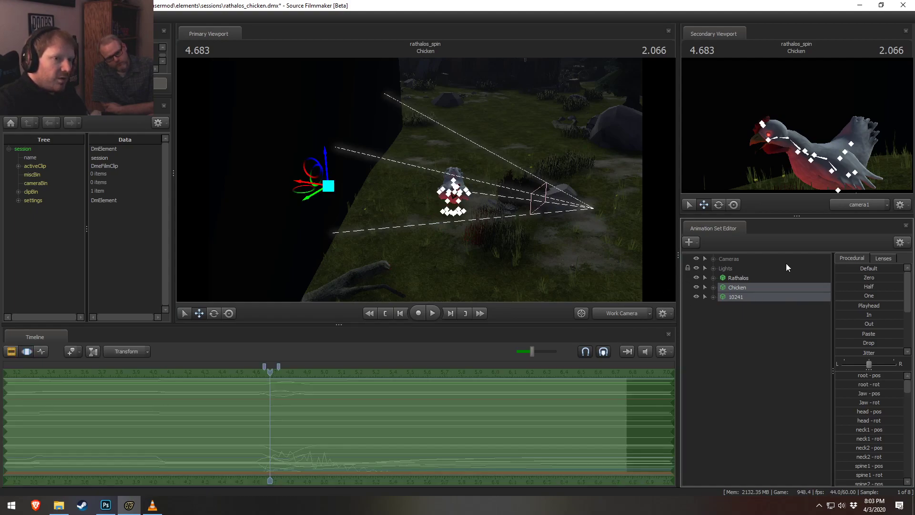
drag(408, 253, 565, 234)
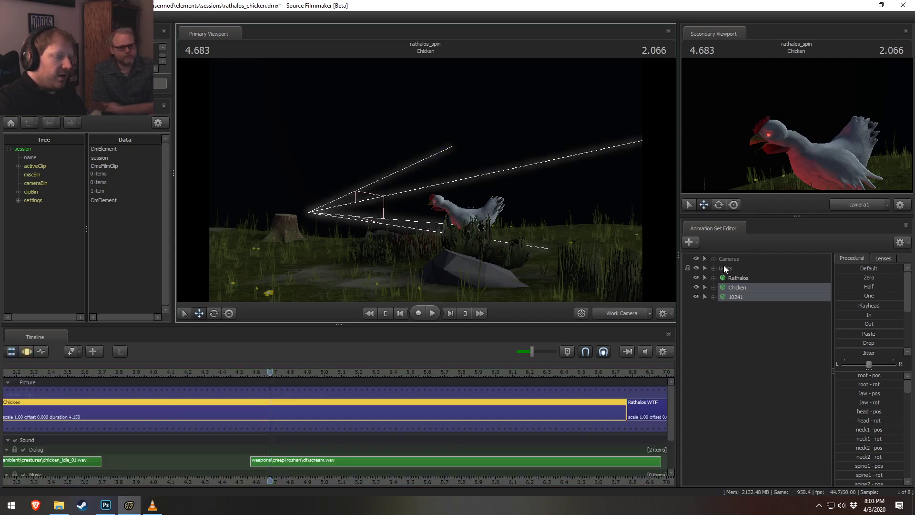
right_click(730, 324)
click(720, 311)
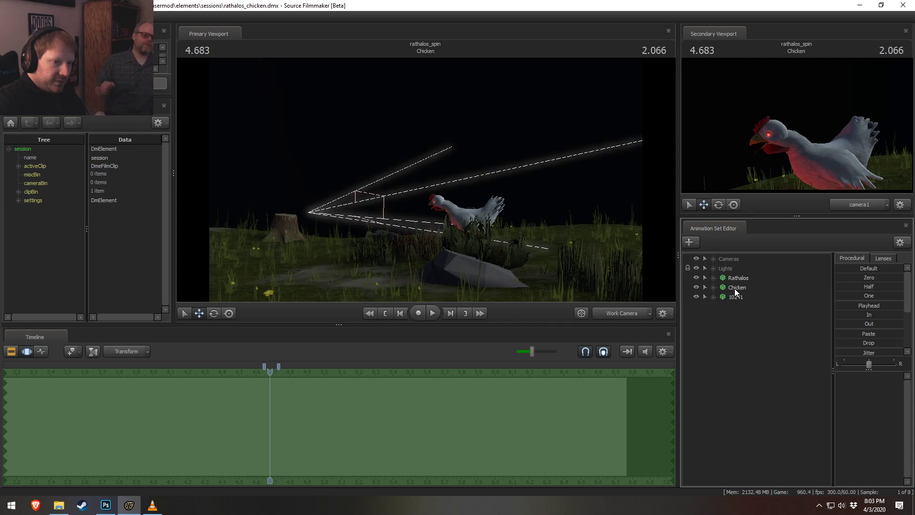
- Delete the Rathalos animation set from the Chicken shot
click(736, 285)
ctrl+click(740, 279)
right_click(739, 278)
click(735, 280)
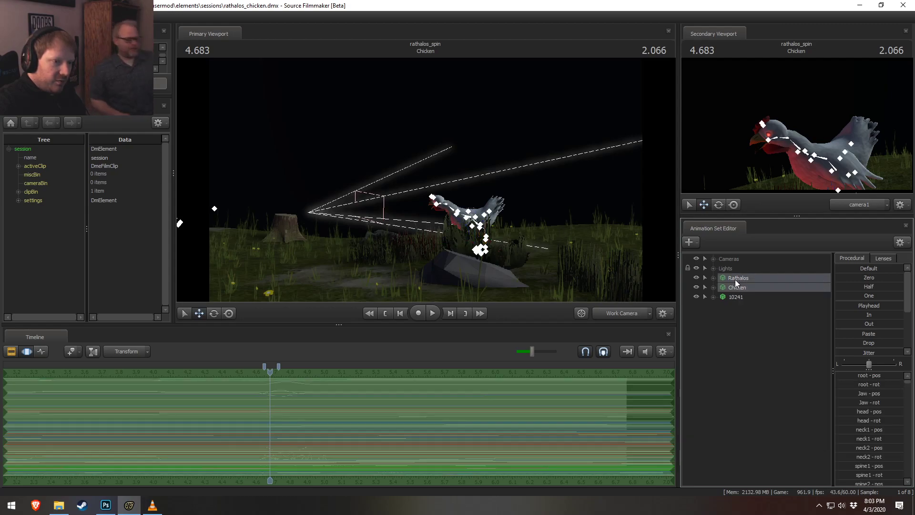
key(F2)
key(F3)
right_click(739, 279)
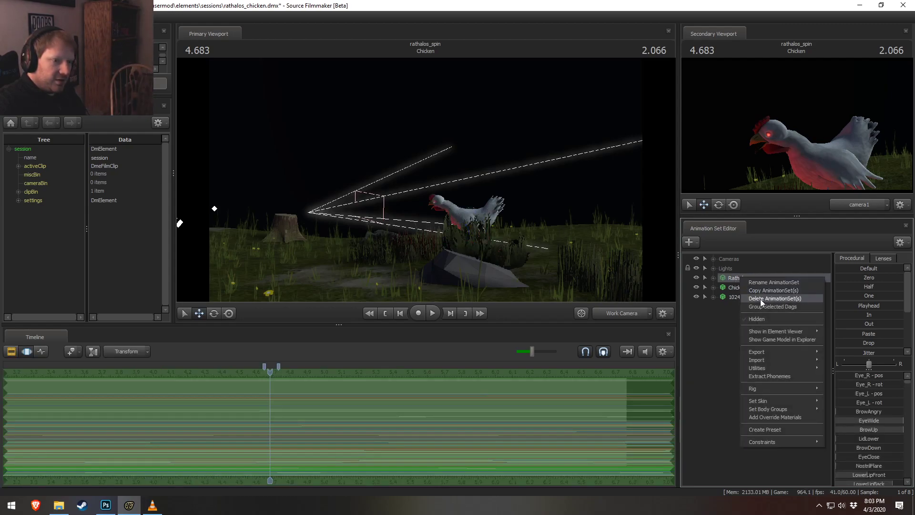
click(760, 299)
- Group the Chicken animation set and name the group Actors
click(736, 278)
right_click(744, 279)
click(758, 308)
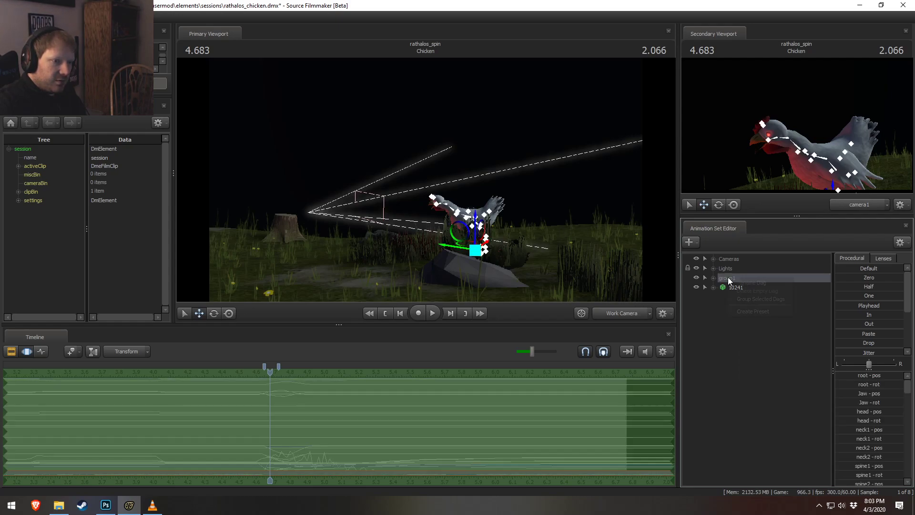
double_click(747, 282)
text(Actors)
key(Return)
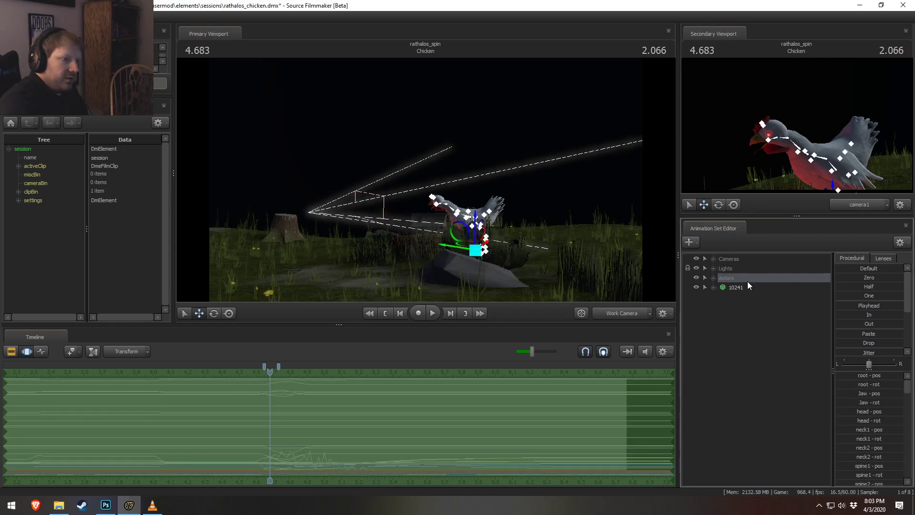
- Rename the 10241 animation set as Black Screen
click(741, 287)
right_click(741, 287)
click(755, 292)
text(B)
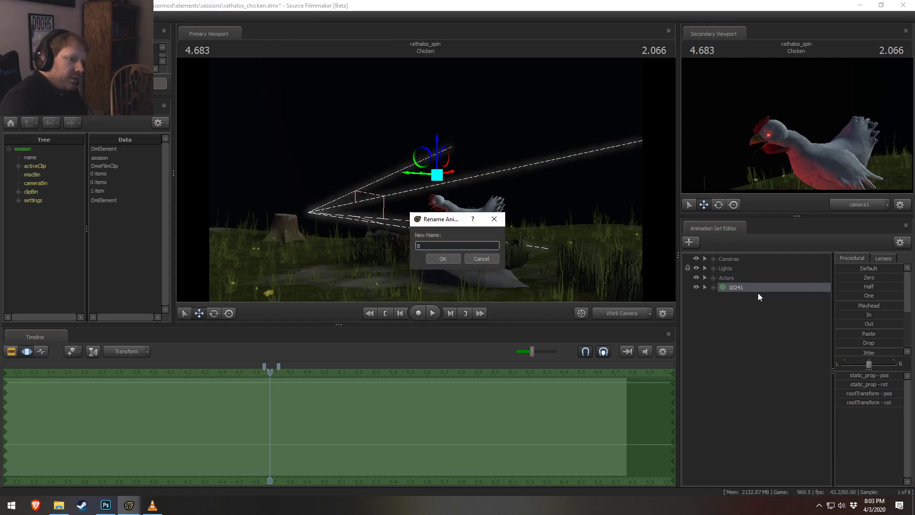
text(aack Screen)
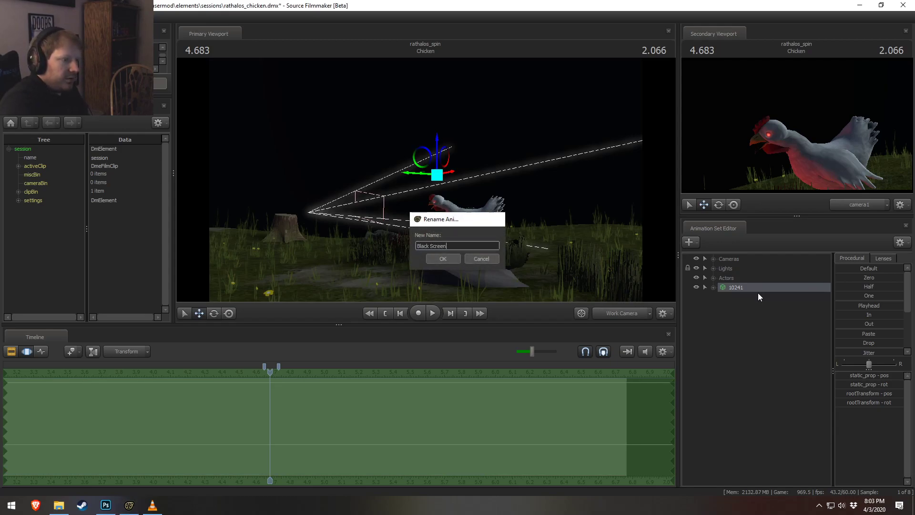
key(Return)
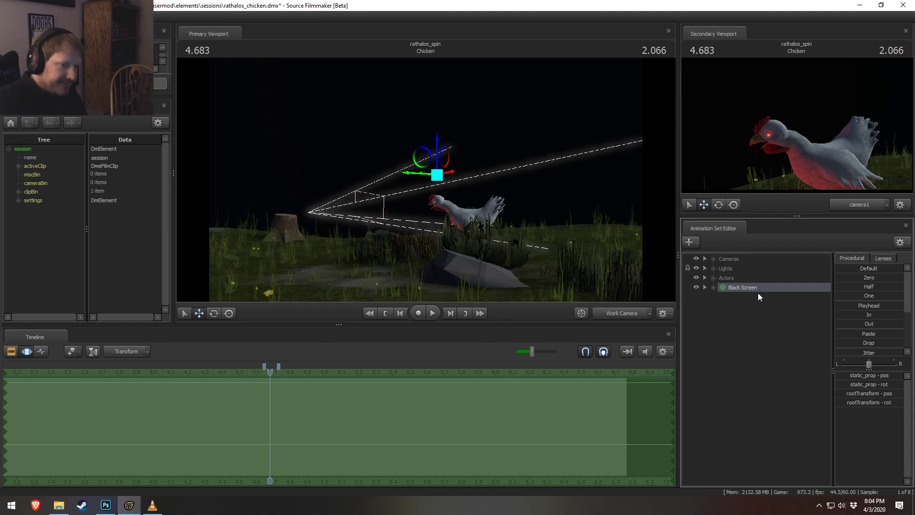
click(750, 304)
right_click(752, 305)
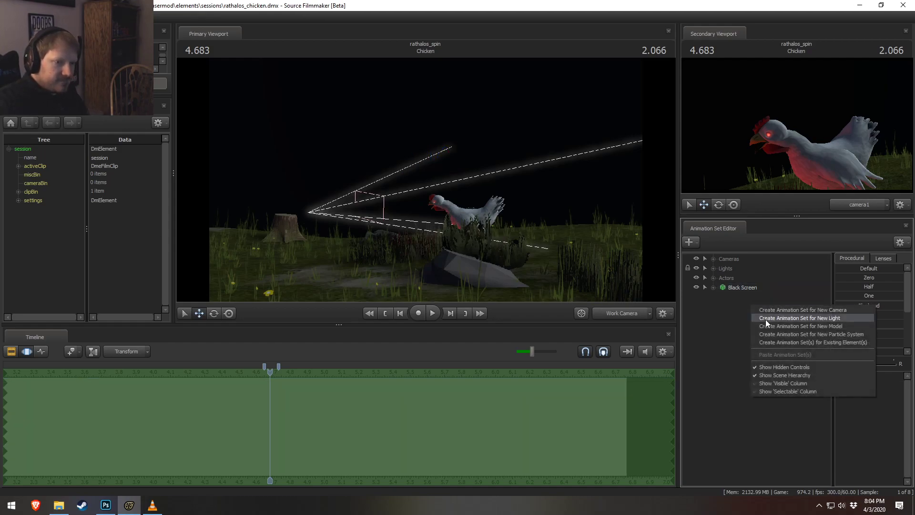
click(795, 334)
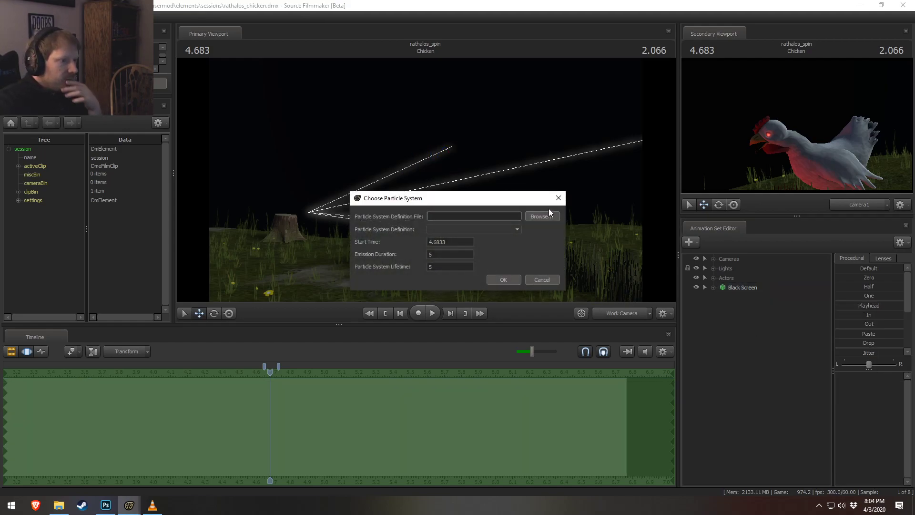
click(547, 278)
- Open the Particle Editor Tool and browse to the game's dota\particles\units\heroes folder for a particle configuration file
click(51, 17)
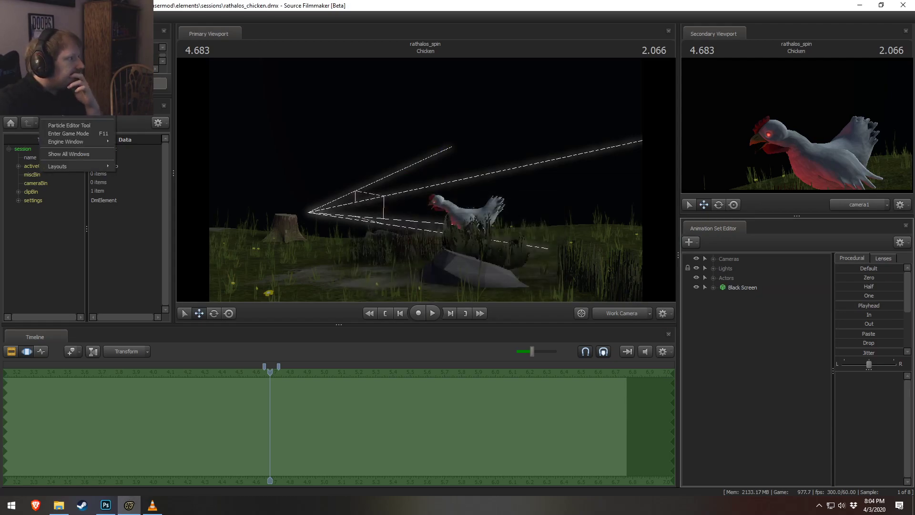
click(82, 125)
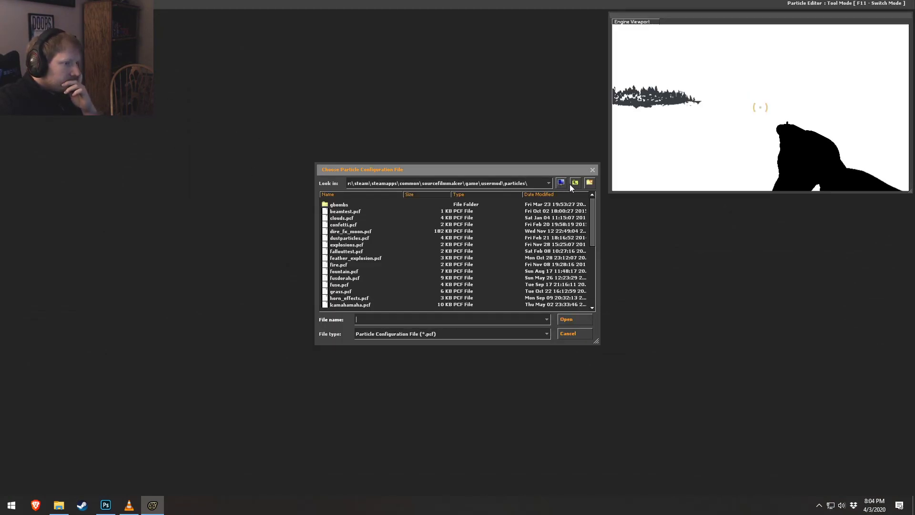
click(574, 183)
click(574, 183)
scroll(357, 252, down, 1)
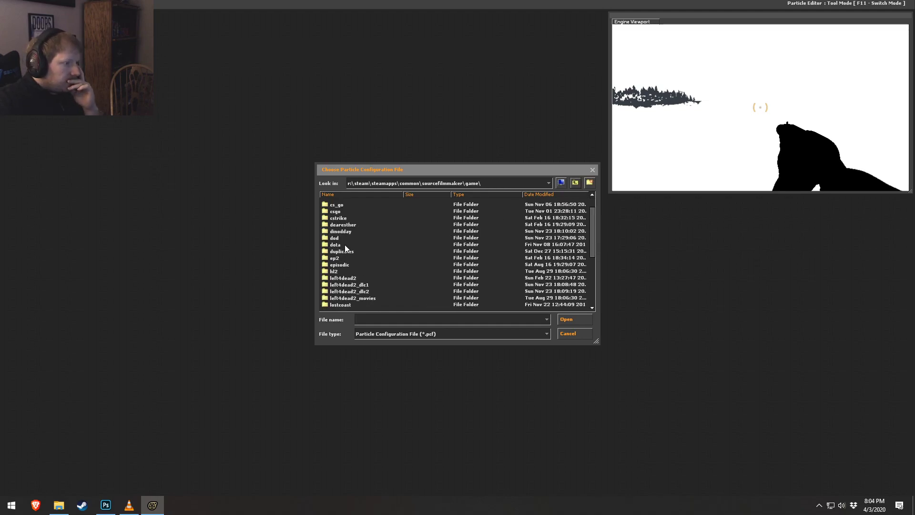
double_click(345, 245)
double_click(345, 245)
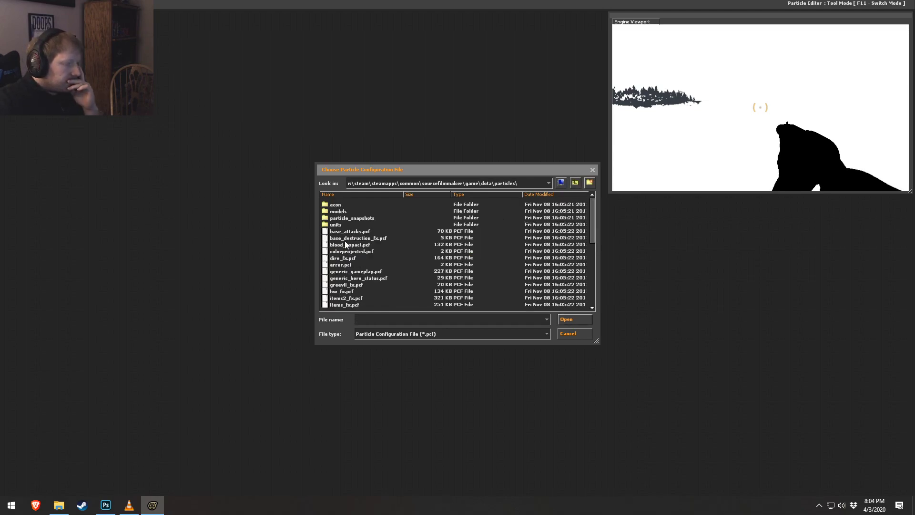
double_click(340, 224)
double_click(340, 204)
- Find hero_dragon_knight.pcf among the hero particle files and load it into the Particle Editor
scroll(395, 248, down, 8)
scroll(399, 243, down, 3)
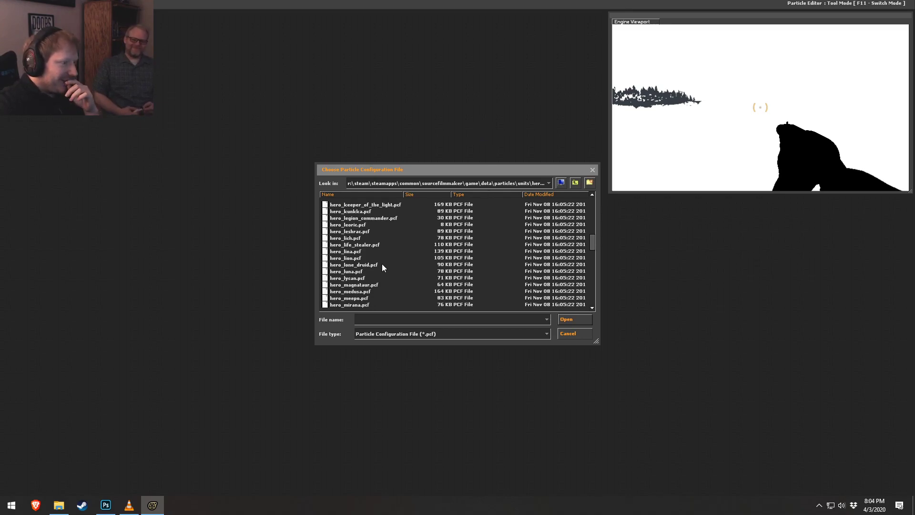
scroll(382, 264, up, 4)
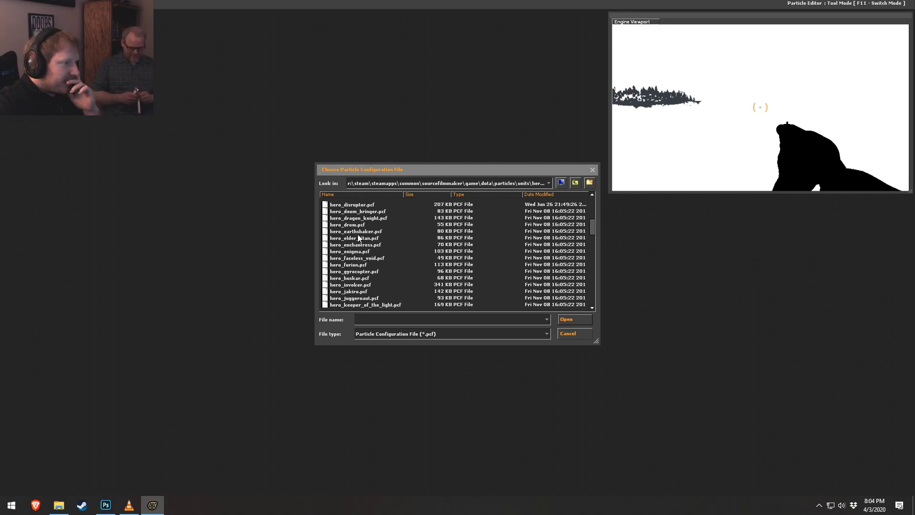
click(364, 219)
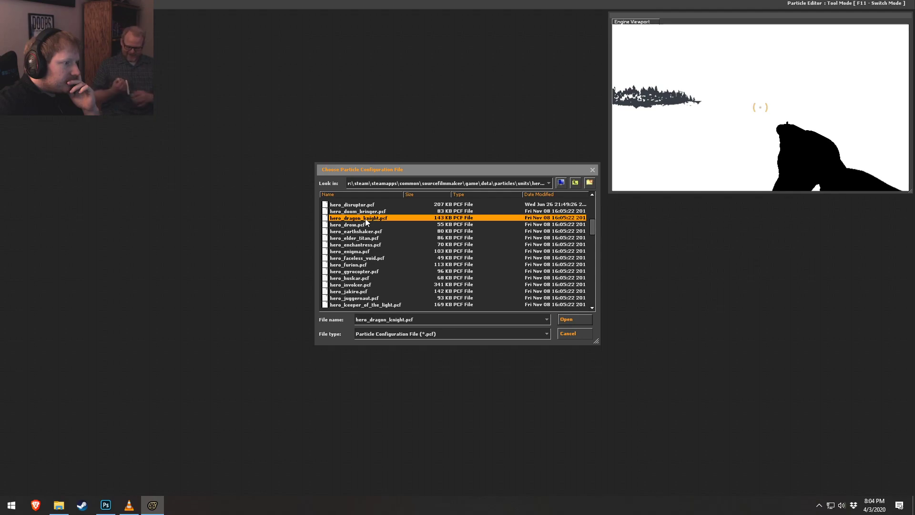
double_click(374, 217)
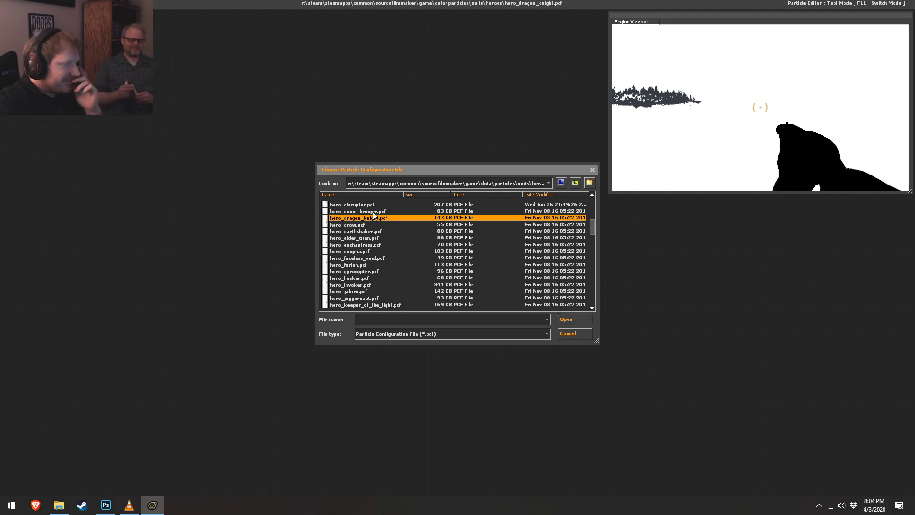
- Preview dragon_knight_breathe_fire_b and look through the other dragon knight particle systems for a suitable fire effect
click(314, 122)
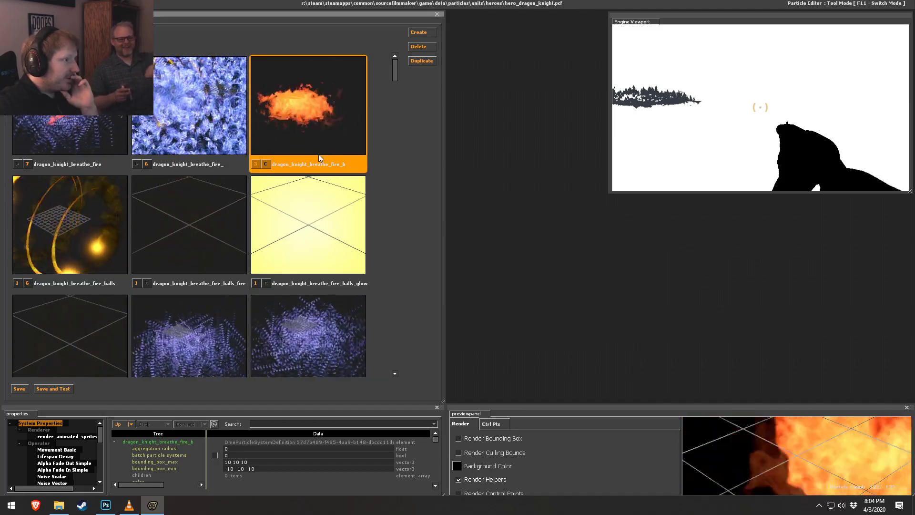
scroll(314, 229, down, 3)
scroll(314, 237, down, 5)
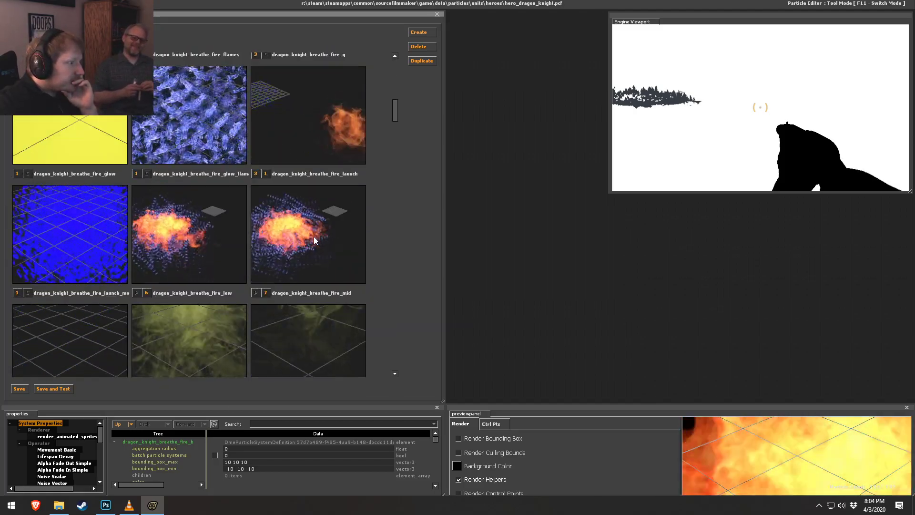
scroll(314, 236, down, 5)
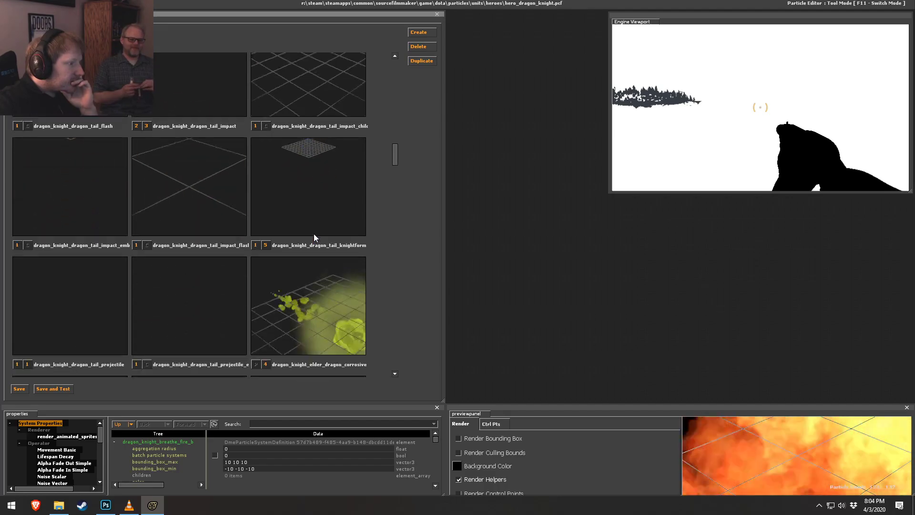
scroll(314, 233, down, 4)
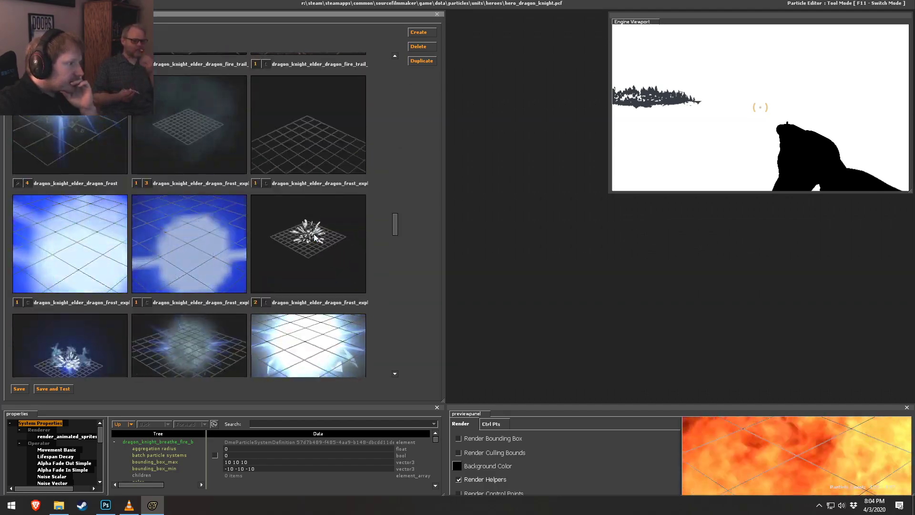
drag(394, 241, 423, 37)
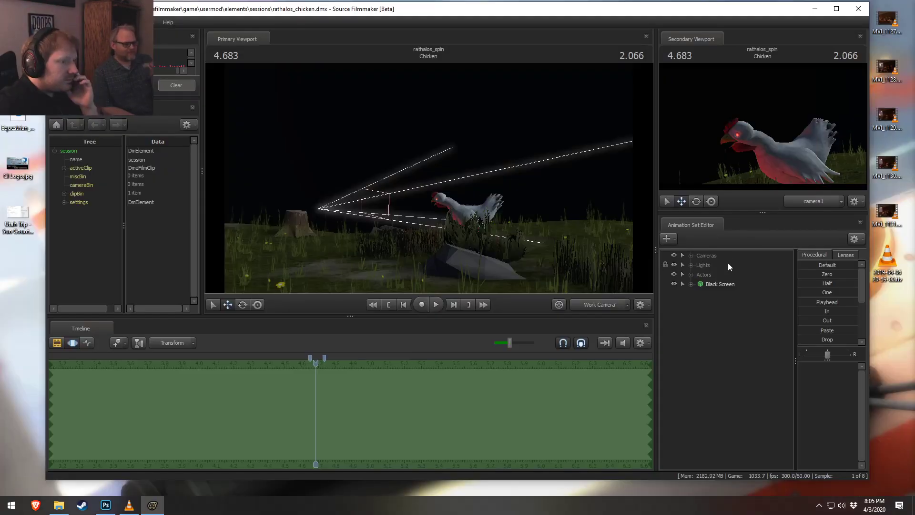
- Start an animation set for a new particle system in the Chicken shot, using hero_dragon_knight.pcf as the definition file
right_click(728, 349)
click(783, 376)
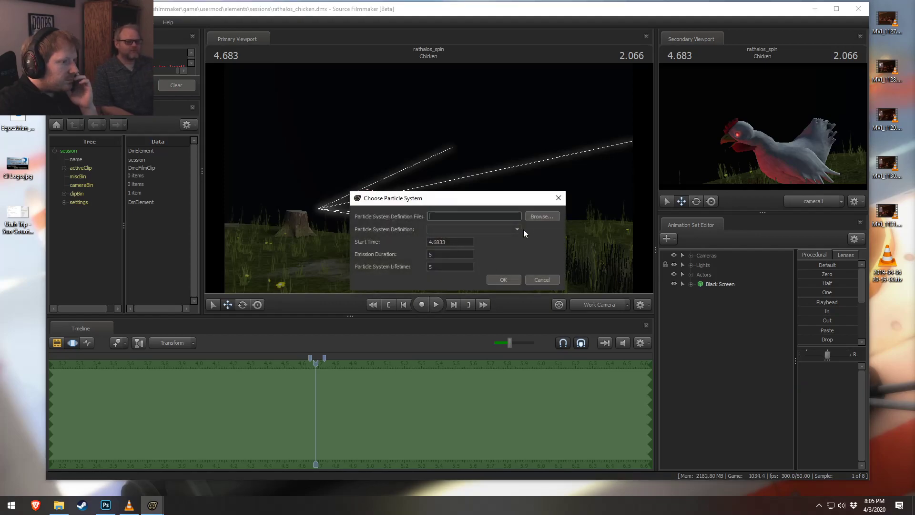
click(537, 214)
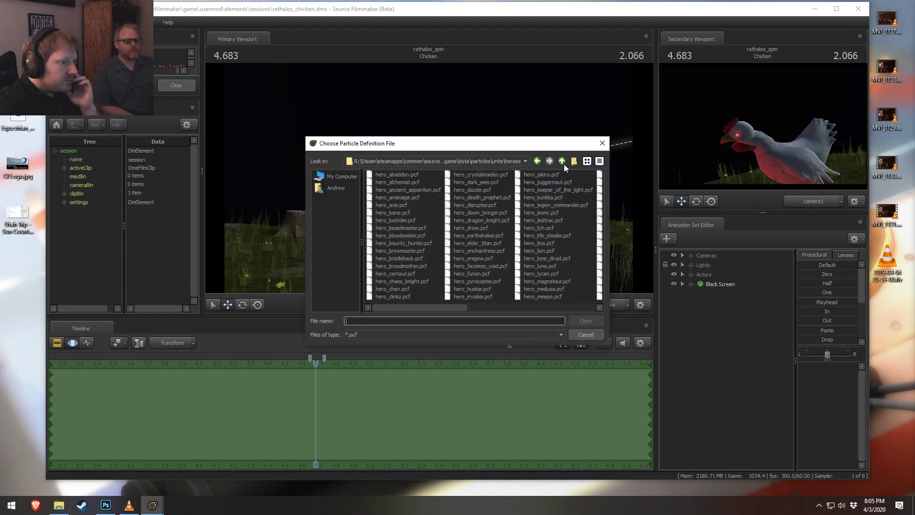
double_click(479, 219)
- Create the particle system from the dragon_knight_breathe_fire_b definition with a start time of 4.6
click(510, 229)
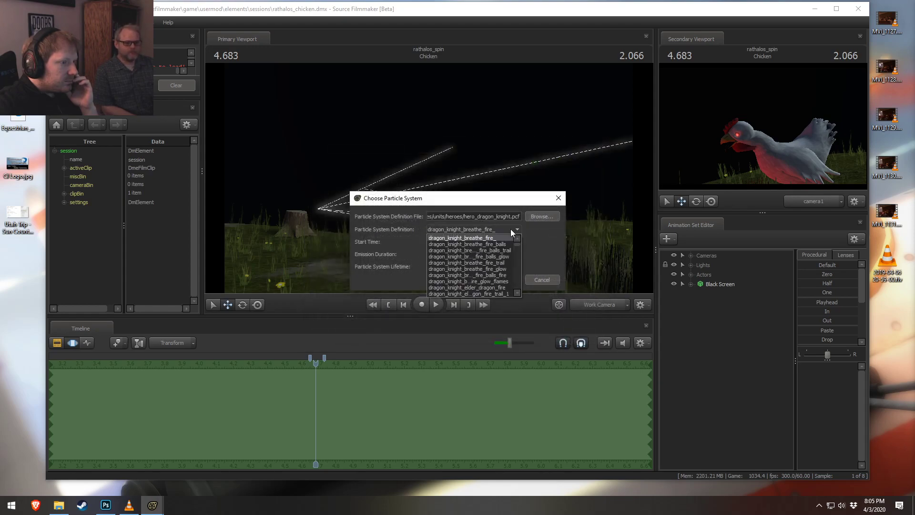
drag(516, 244, 528, 259)
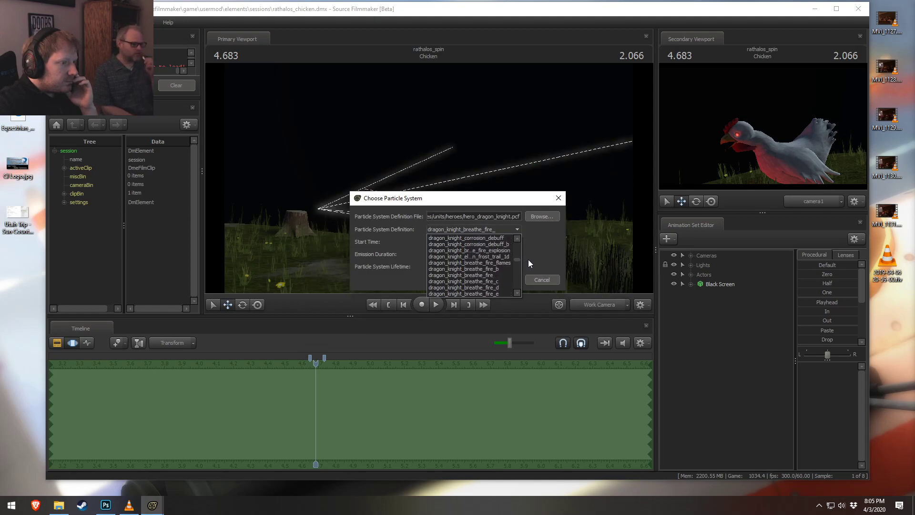
click(495, 269)
key(Tab)
text(4.6)
key(Tab)
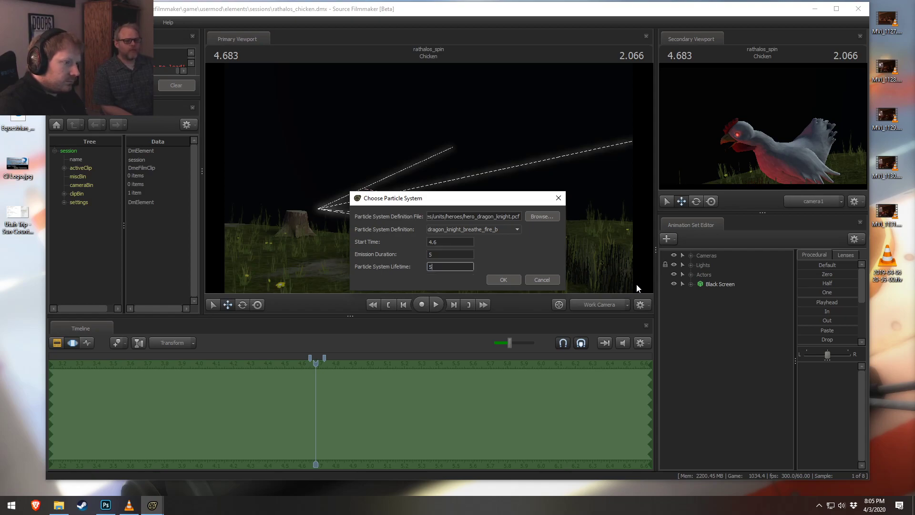
key(Return)
- Play the shot from about the fire's start time to preview the new fire effect
scroll(468, 421, down, 5)
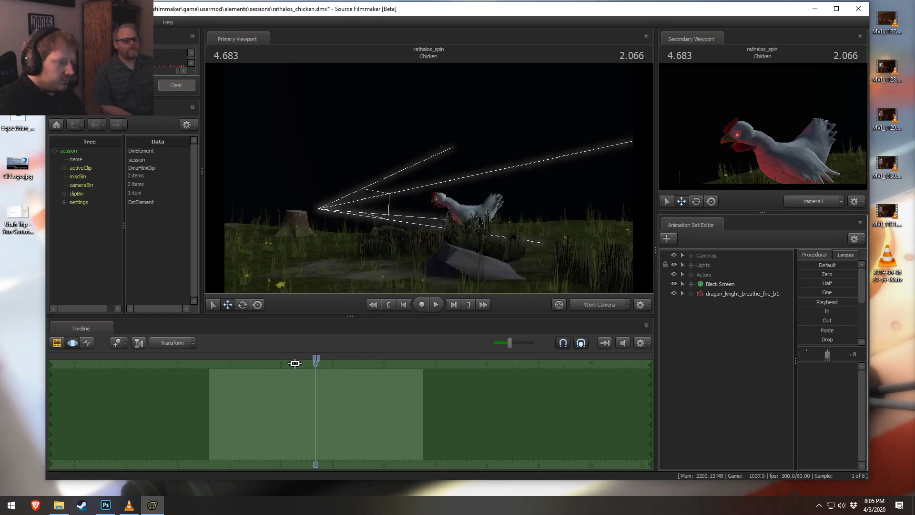
drag(313, 363, 307, 401)
key(space)
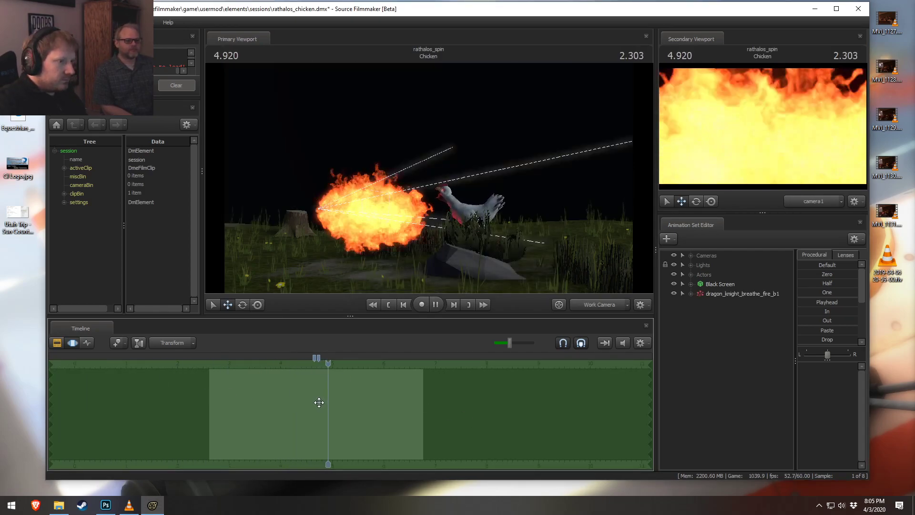
key(space)
- Move the fire particle system behind the chicken and rotate it
click(739, 295)
alt+drag(386, 201, 349, 133)
key(e)
key(w)
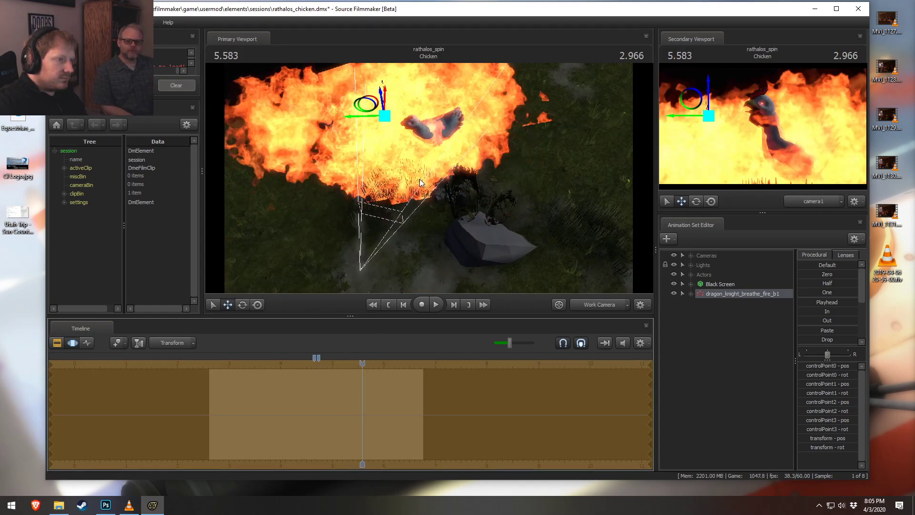
drag(373, 105, 377, 64)
drag(365, 363, 385, 363)
key(e)
drag(402, 96, 396, 65)
- Play and scrub through the shot, examining the fire behind the chicken from another angle
key(space)
drag(415, 195, 442, 185)
key(space)
key(F2)
key(F3)
alt+drag(343, 157, 457, 143)
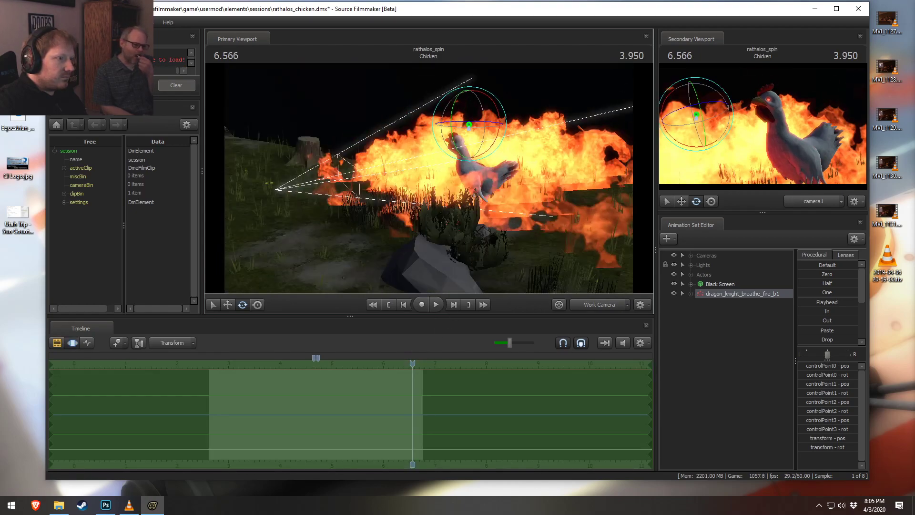
drag(433, 365, 361, 365)
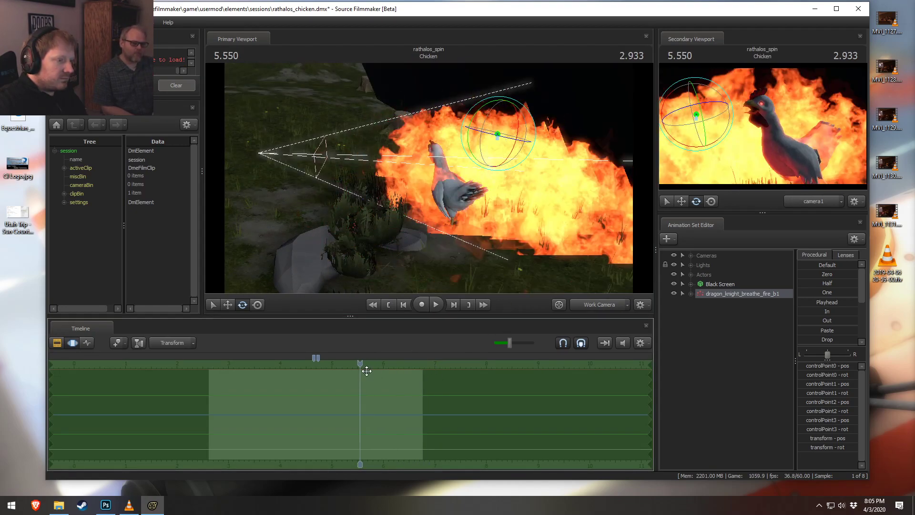
- Instance the fire particle system and set its time scale to 0.3
right_click(737, 289)
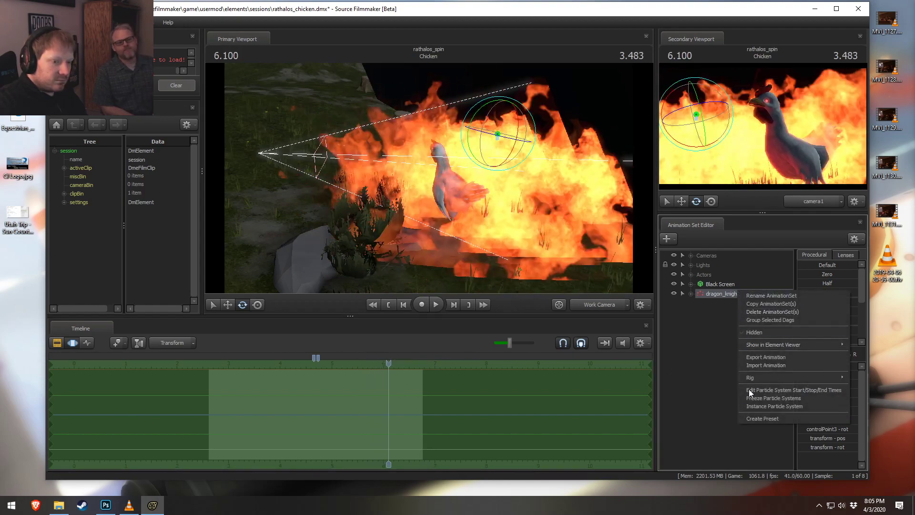
click(755, 403)
right_click(728, 294)
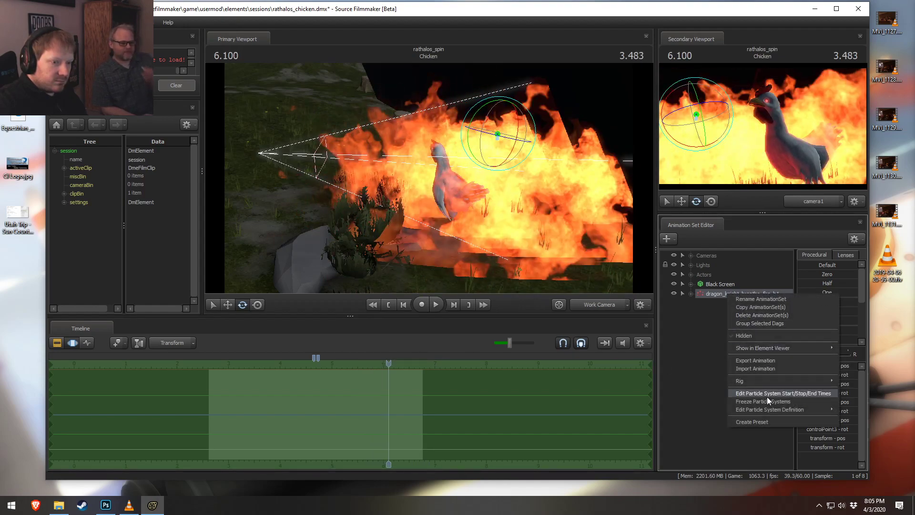
click(767, 395)
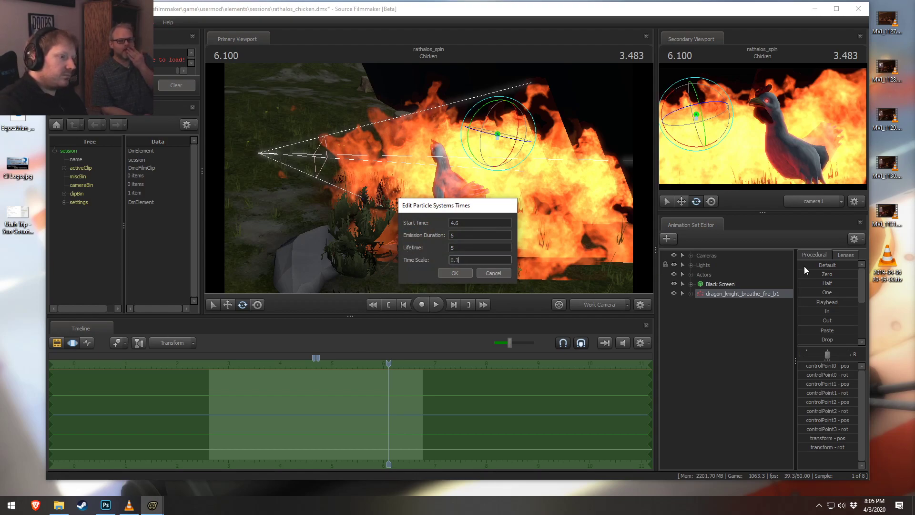
key(Return)
- Play the Chicken shot from around 4.6 s to review the slowed fire with the scream
key(F3)
click(302, 365)
key(space)
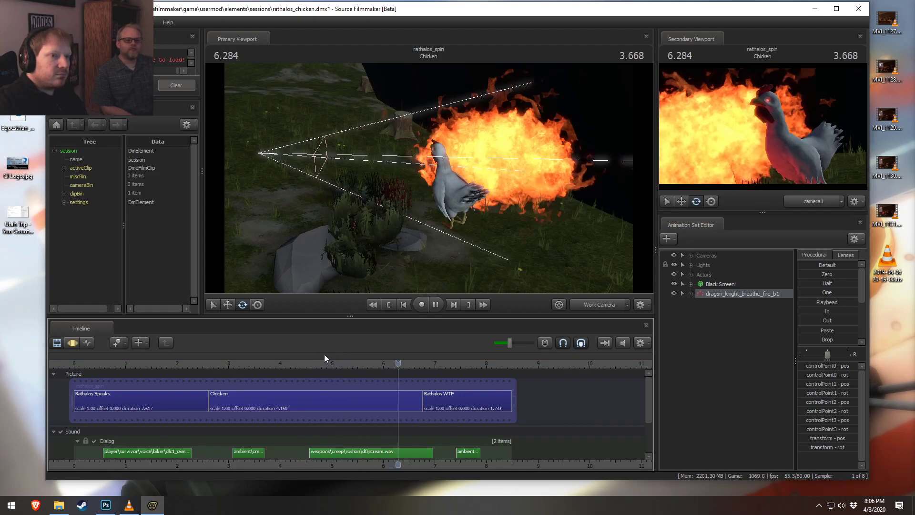
key(space)
key(space)
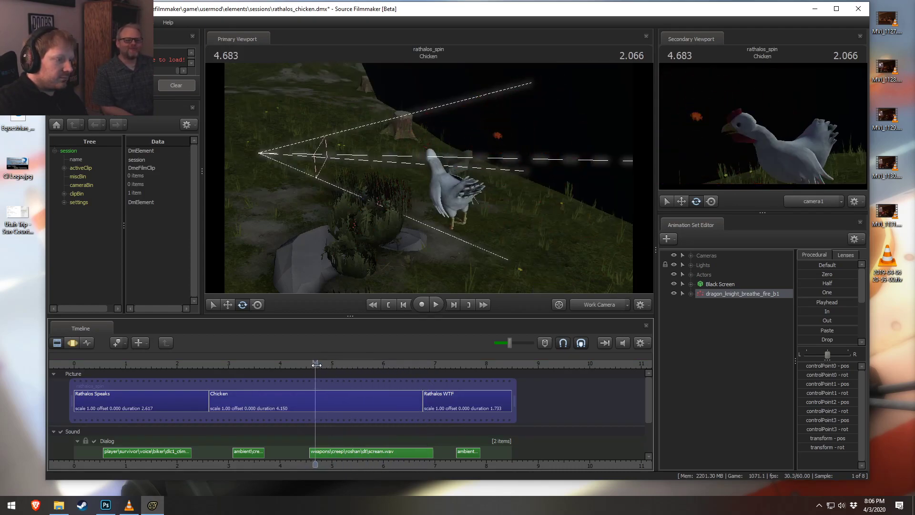
- Lower the fire particle system to the ground behind the chicken and play the shot through the scream
key(F3)
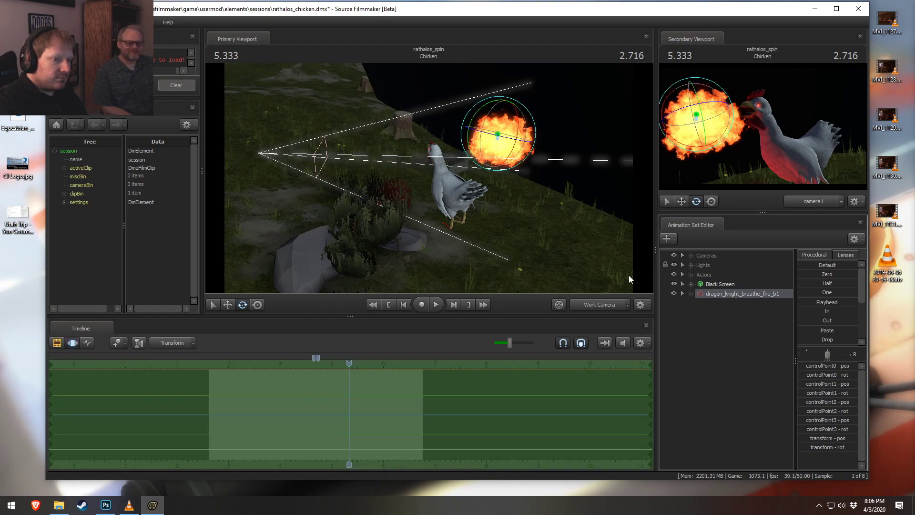
drag(501, 105, 498, 153)
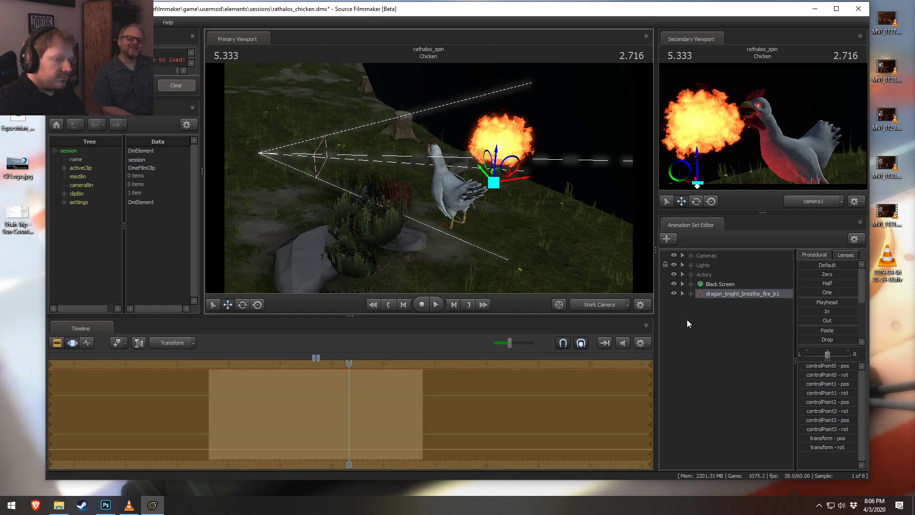
key(space)
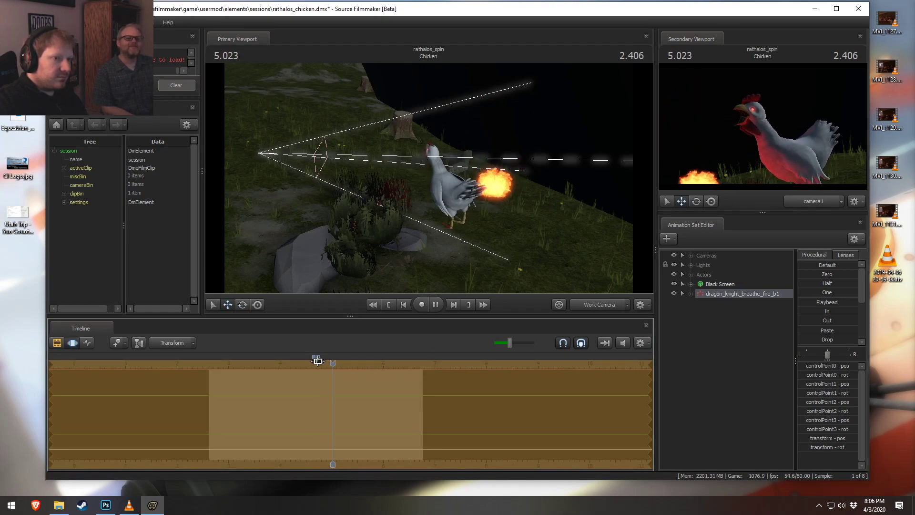
key(space)
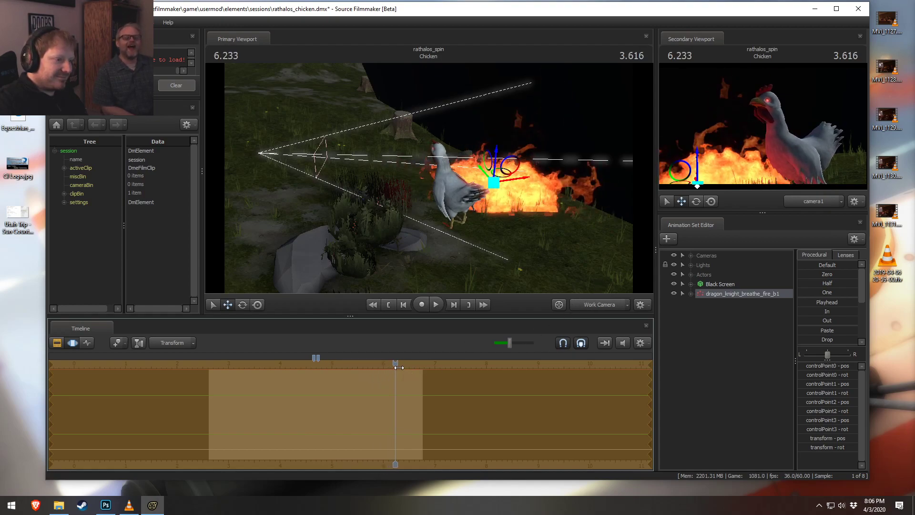
- Scrub back to before the scream and check the fire particle system's start, emission, lifetime and time scale settings
drag(392, 372, 280, 372)
key(shift)
right_click(725, 296)
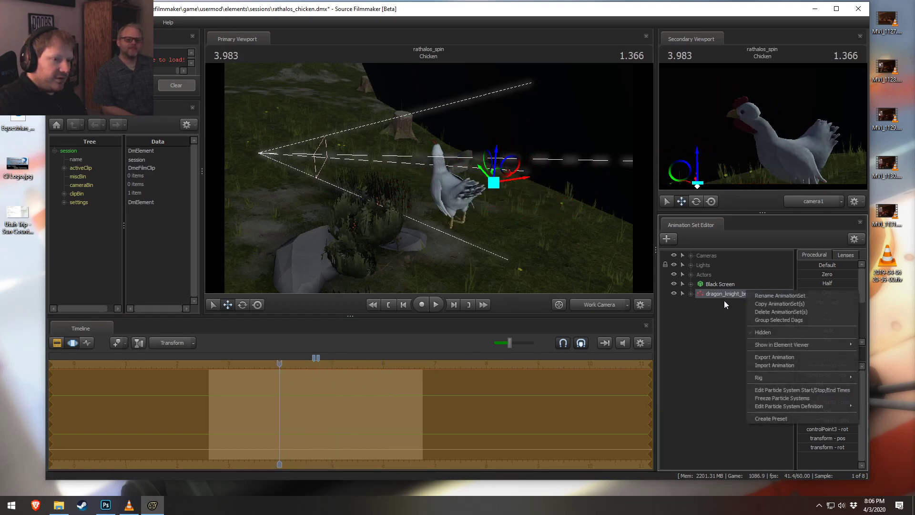
click(768, 386)
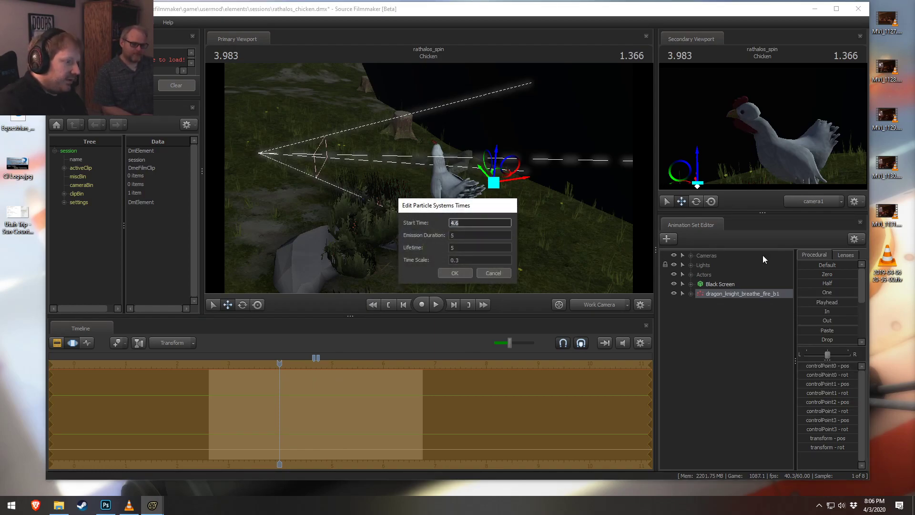
key(Return)
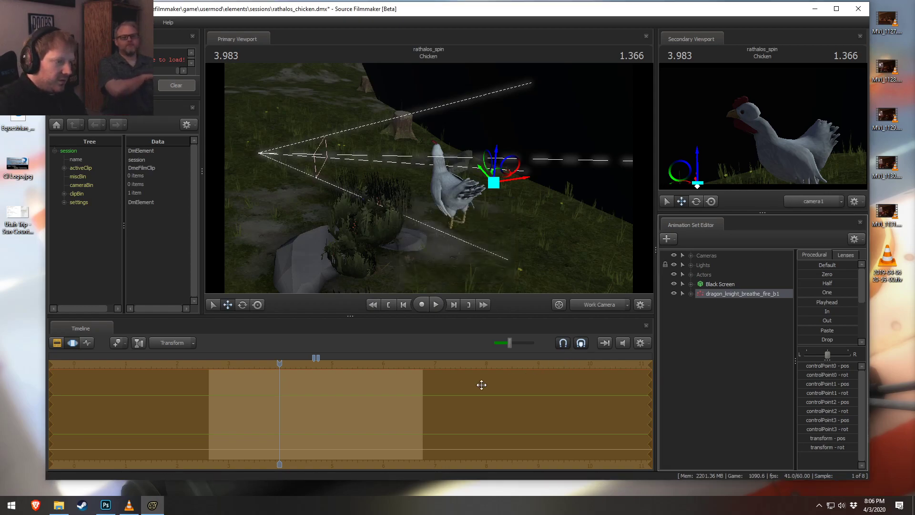
- Lower the fire particle system below the ground for the entire shot
key(shift)
drag(498, 156, 376, 353)
drag(276, 371, 373, 368)
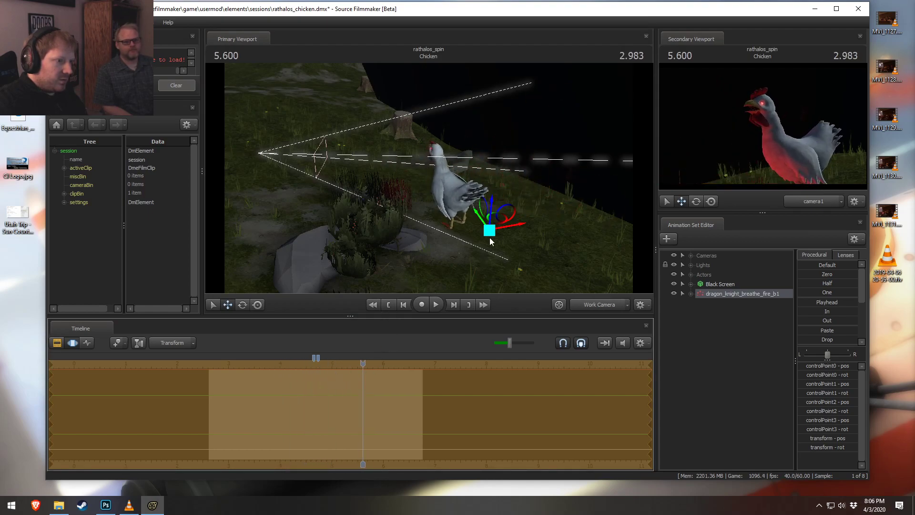
drag(492, 201, 491, 219)
key(shift)
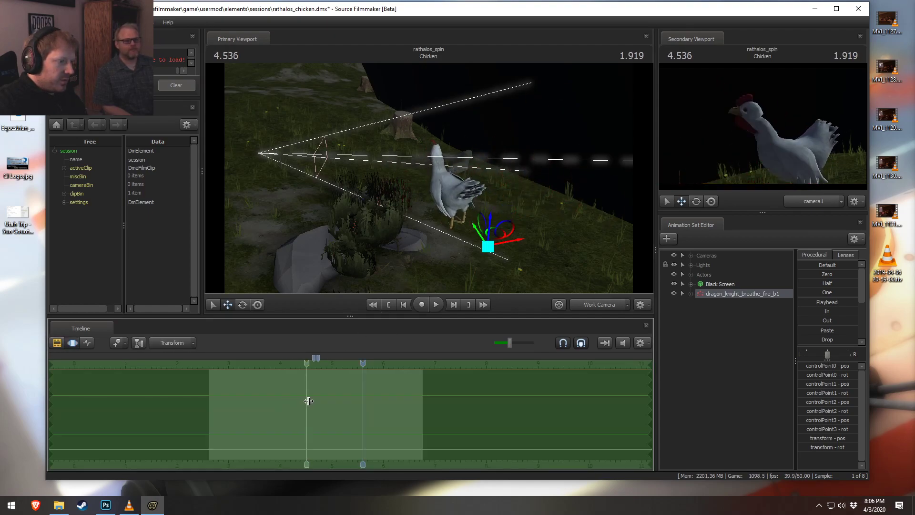
- Raise the fire back up from about 4.7 s onward, using a short falloff before it, and fine-tune its height after playback
shift+drag(319, 400, 299, 385)
scroll(322, 405, up, 5)
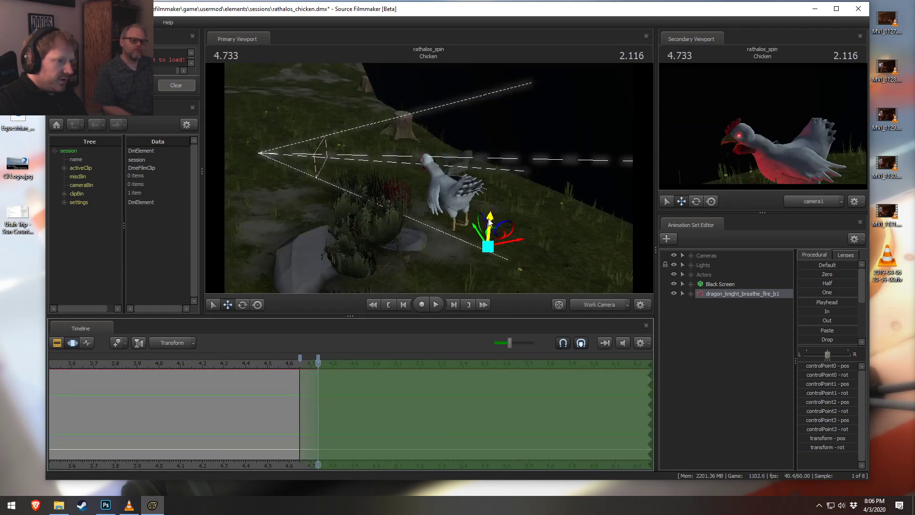
key(space)
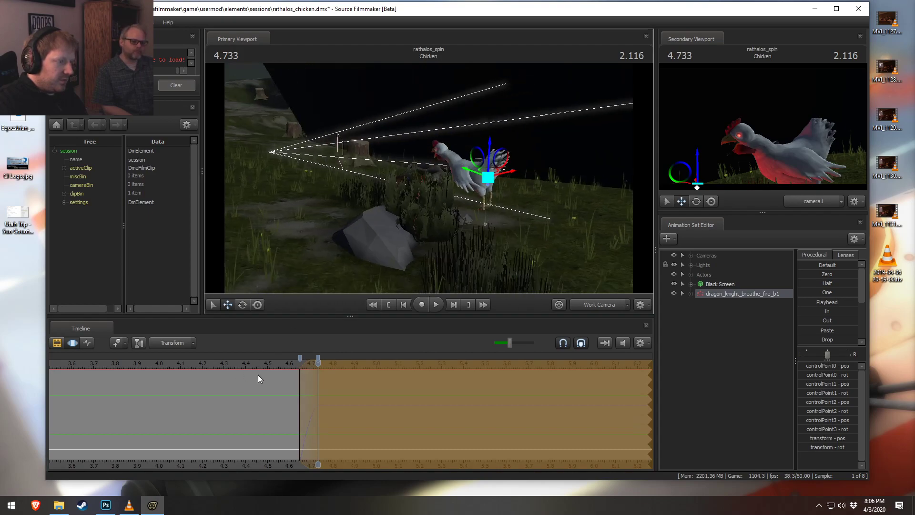
key(space)
key(space)
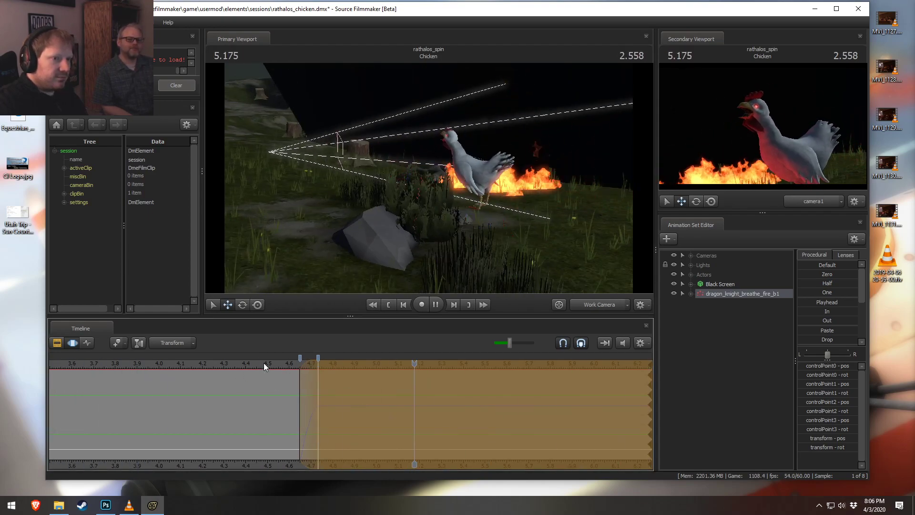
key(space)
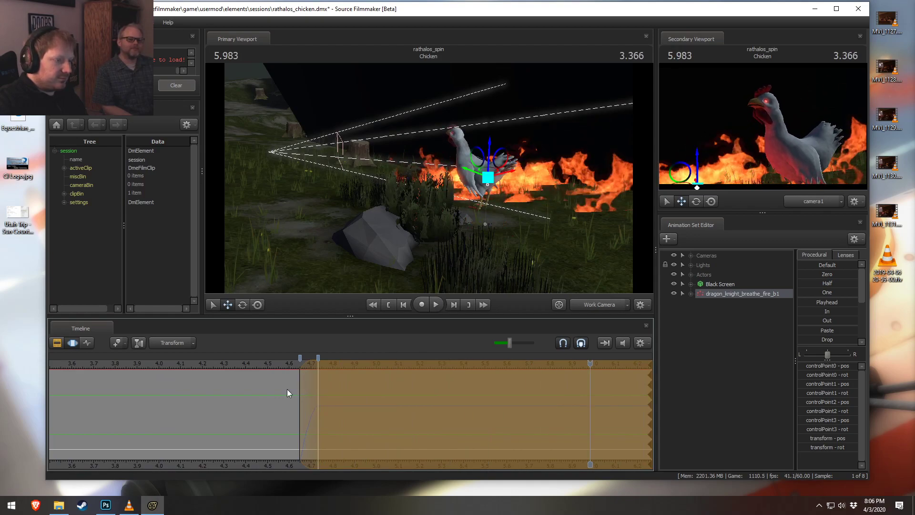
click(487, 170)
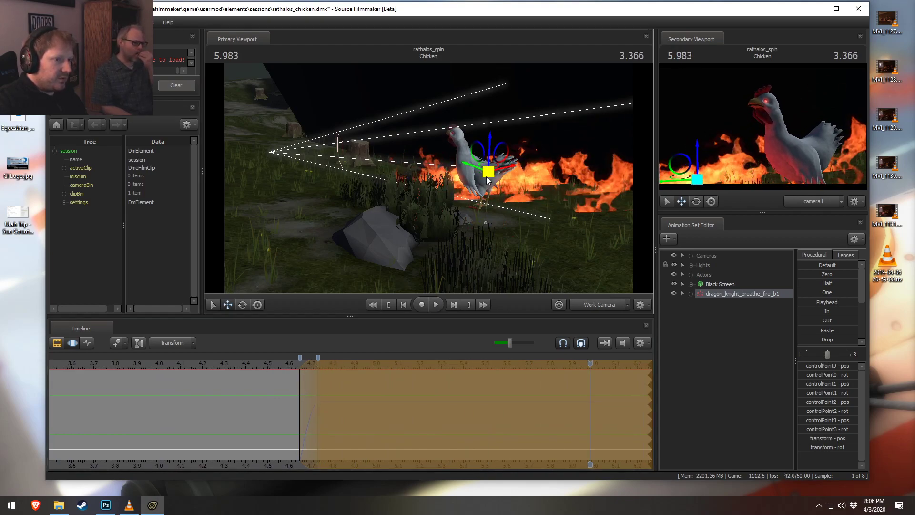
- Rename the dragon_knight_breathe_fire_b1 animation set to Fire Particle 1
right_click(724, 294)
click(748, 299)
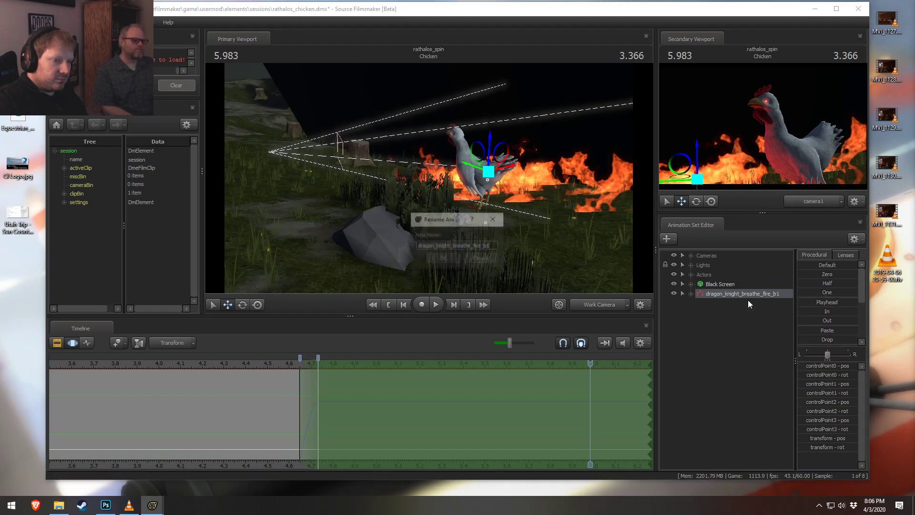
text(Fire Particle)
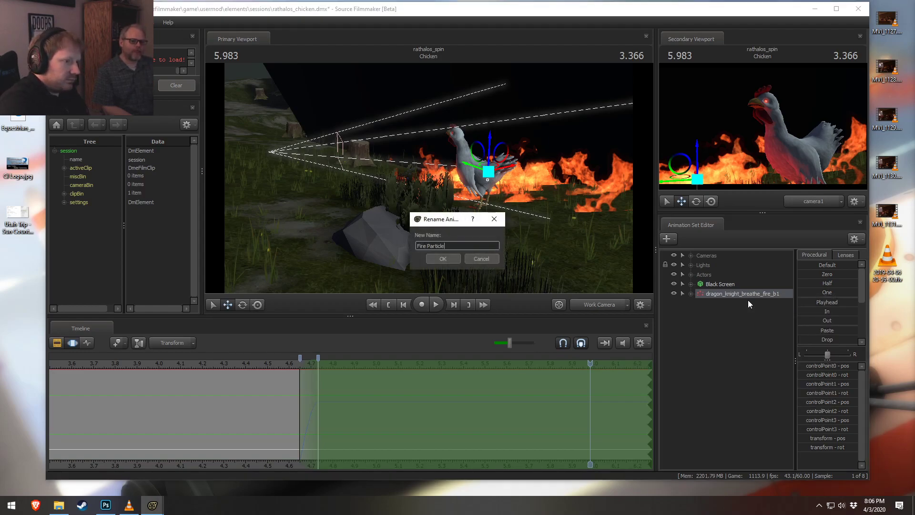
text( 1)
key(Return)
- Duplicate the Fire Particle 1 animation set by copying and pasting it
right_click(740, 292)
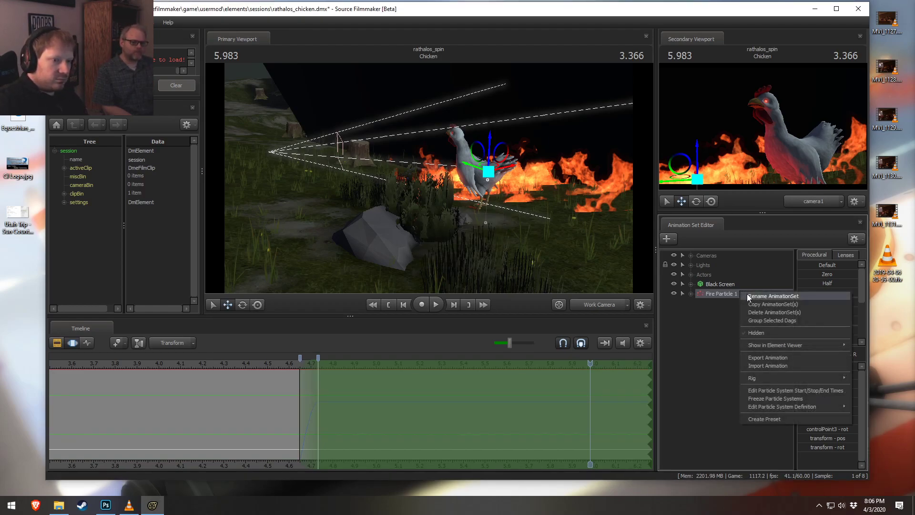
click(746, 296)
click(482, 260)
right_click(717, 293)
click(744, 303)
right_click(730, 313)
click(755, 364)
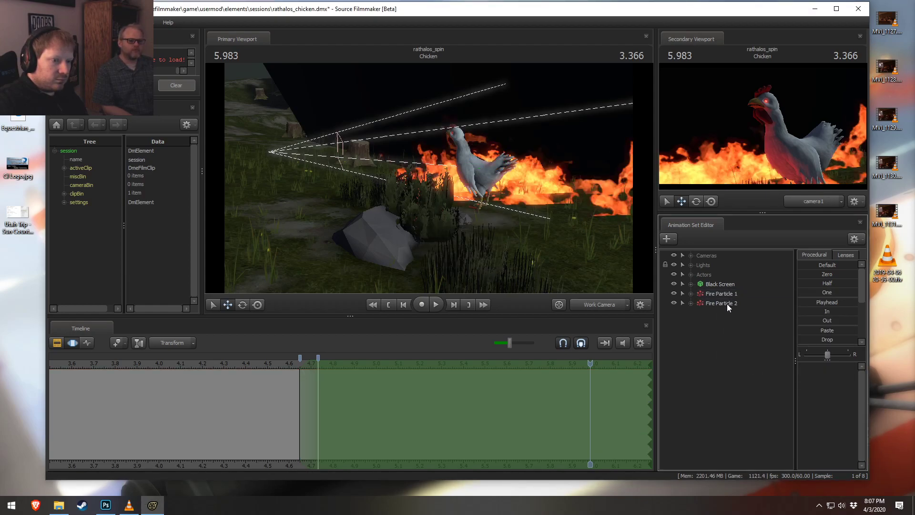
- Show Fire Particle 2's particle system in the Element Viewer and set its randomSeed to -28442597
click(726, 303)
right_click(726, 304)
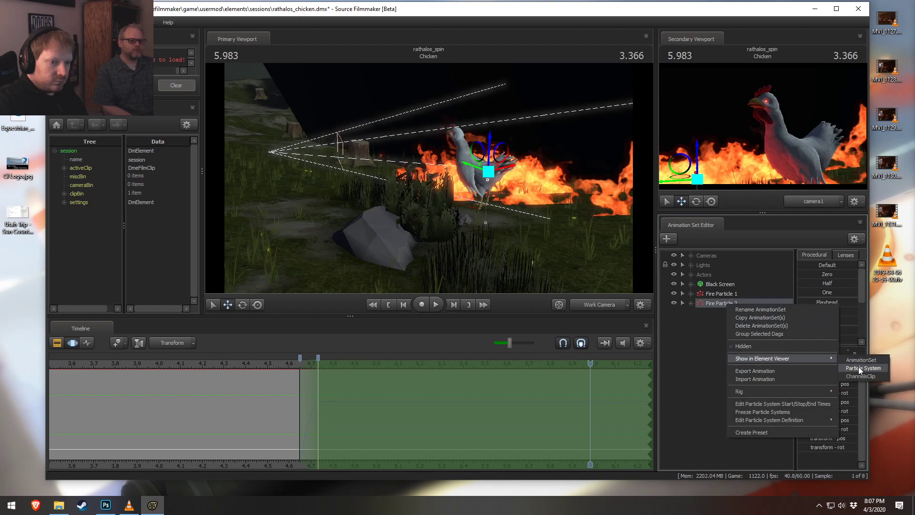
click(847, 369)
click(158, 245)
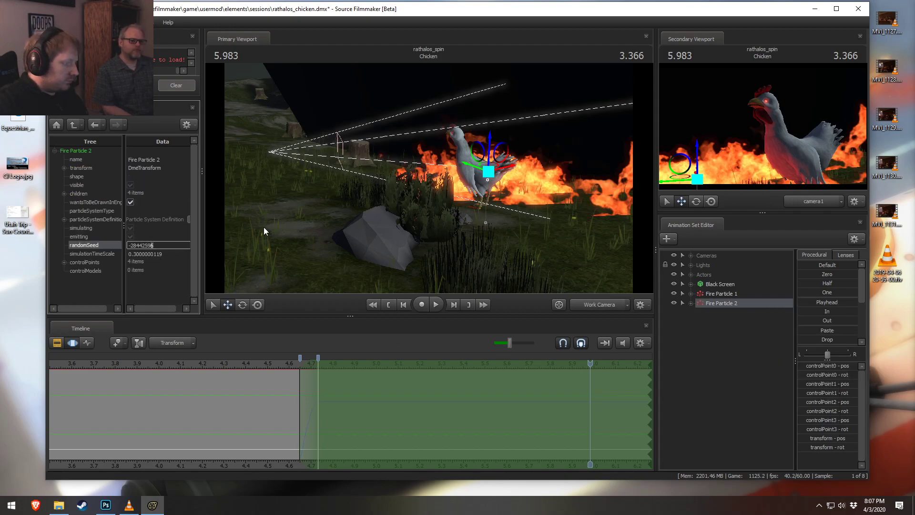
click(701, 353)
- Select Fire Particle 2's entire time range and move it to a separate spot near the chicken
click(725, 305)
click(551, 399)
key(ctrl+a)
drag(505, 229, 565, 258)
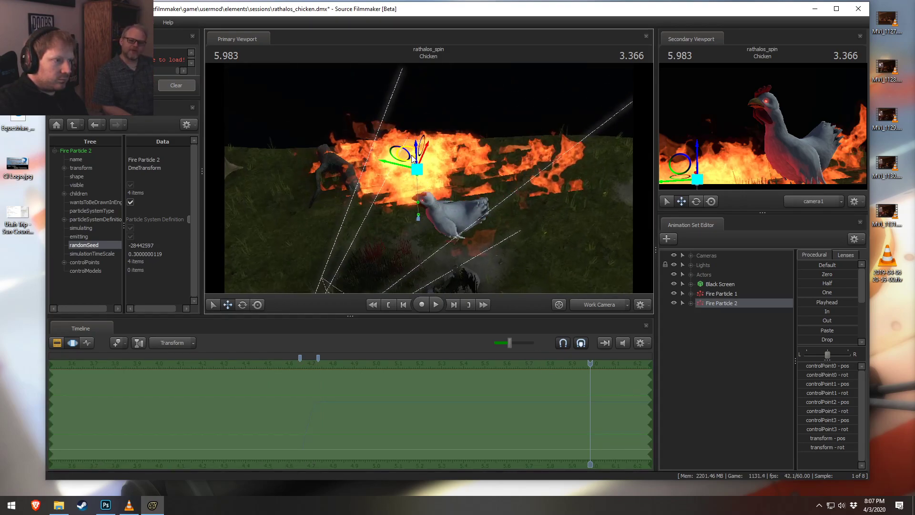
- Play the Chicken shot from about 4.5 s into the Rathalos WTF shot, examining both fires from another angle
key(F2)
key(F3)
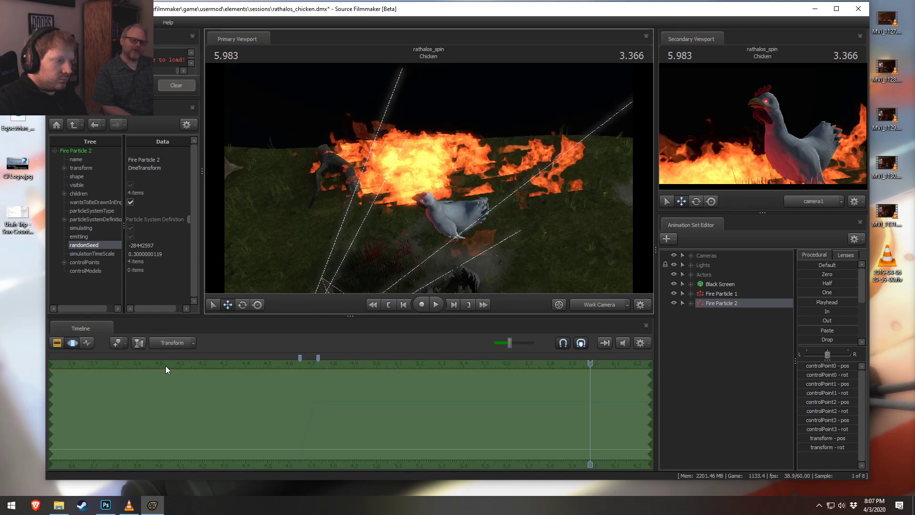
key(F2)
click(263, 364)
key(space)
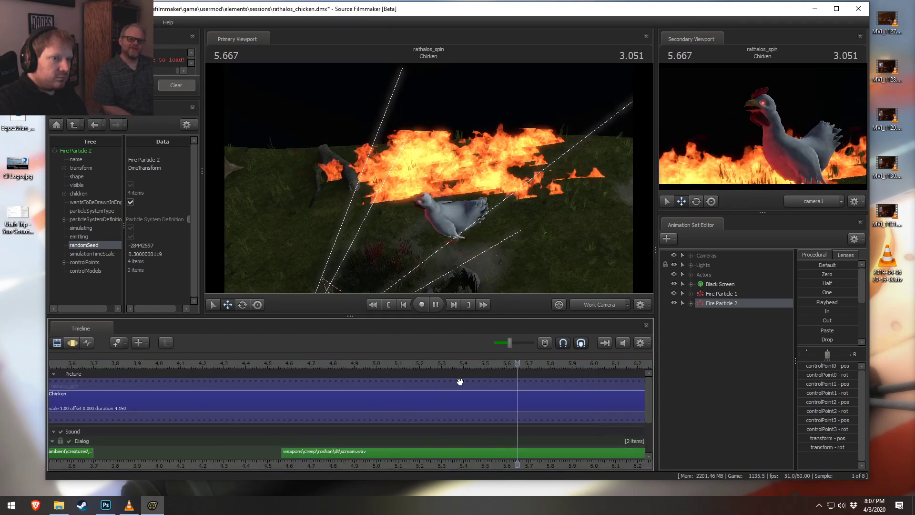
key(space)
alt+drag(520, 238, 505, 186)
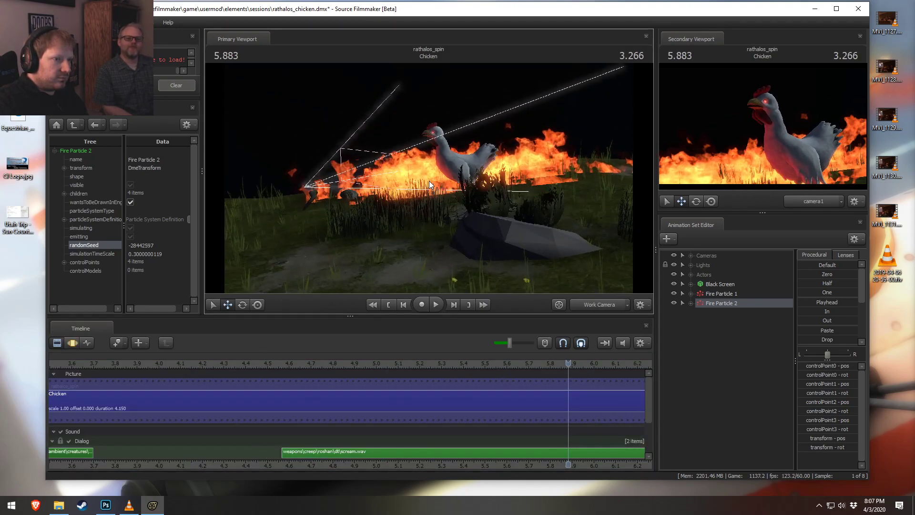
key(space)
scroll(464, 427, down, 5)
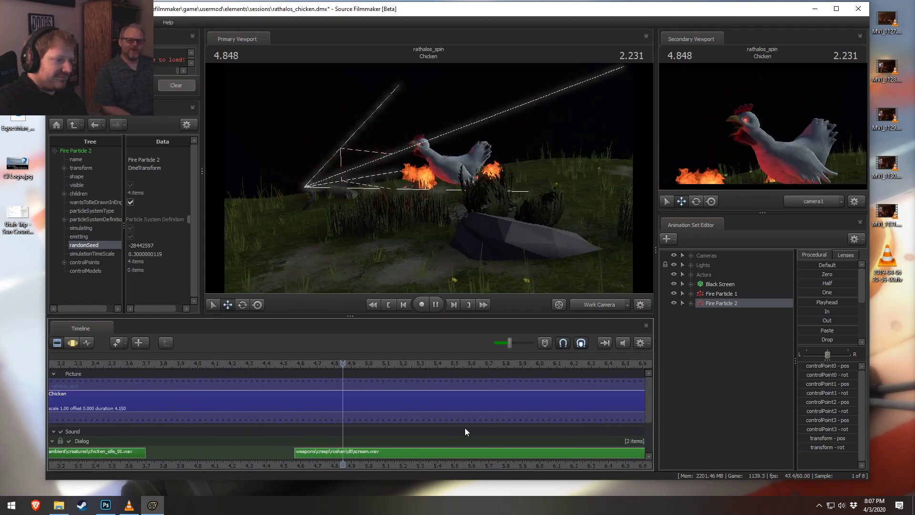
middle_drag(503, 461, 375, 446)
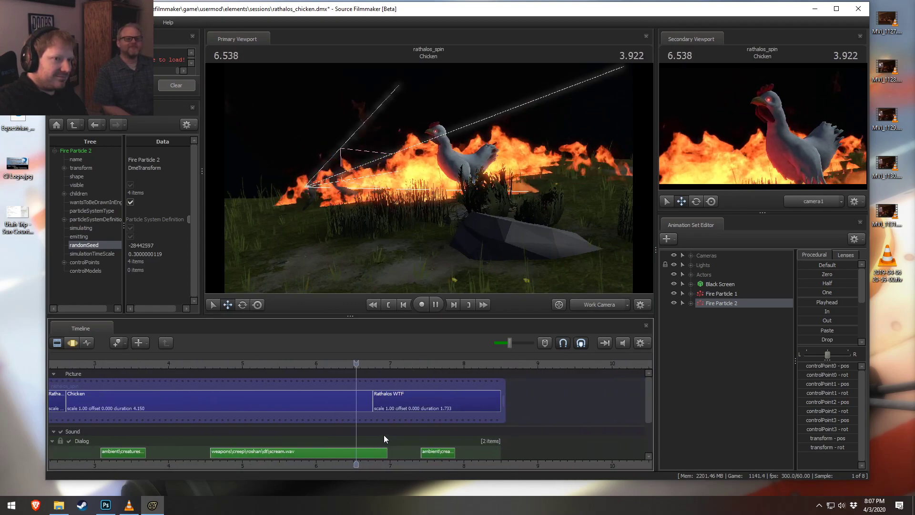
key(space)
key(F3)
key(F2)
key(F3)
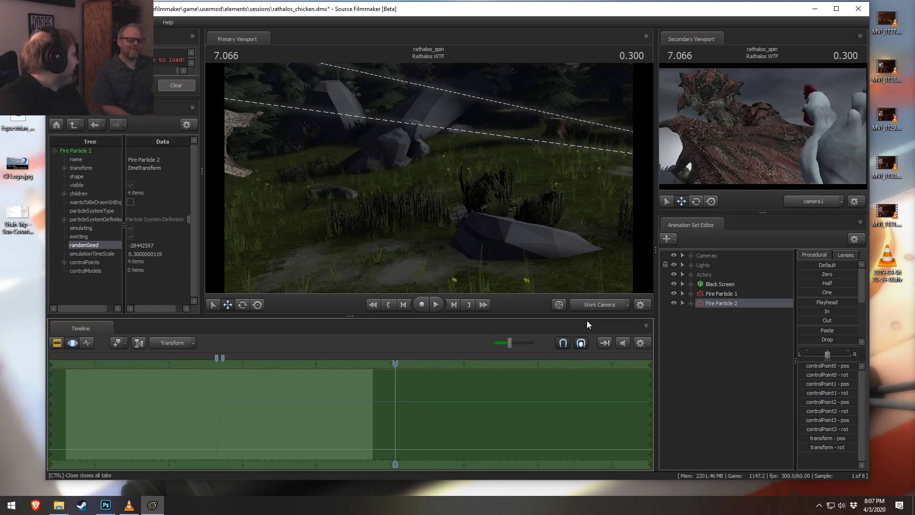
- Switch to File Explorer and open the Music library to look for a song
click(59, 505)
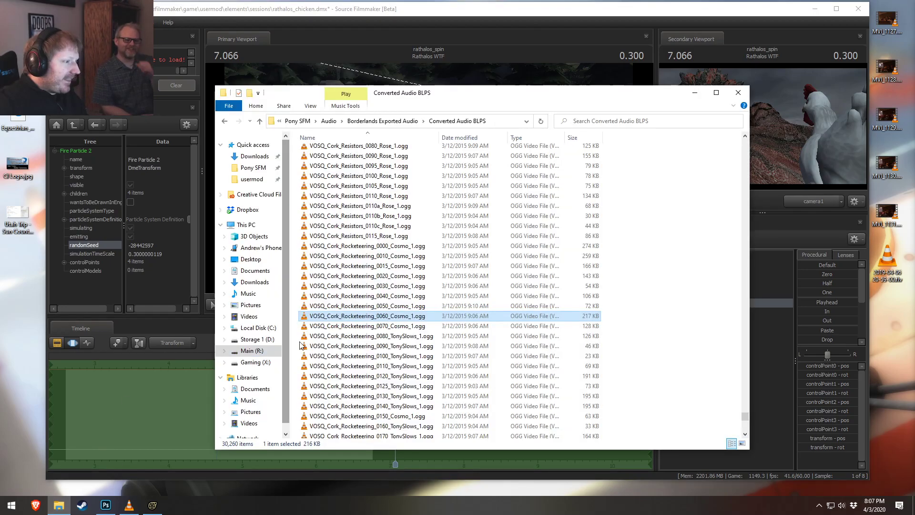
click(253, 167)
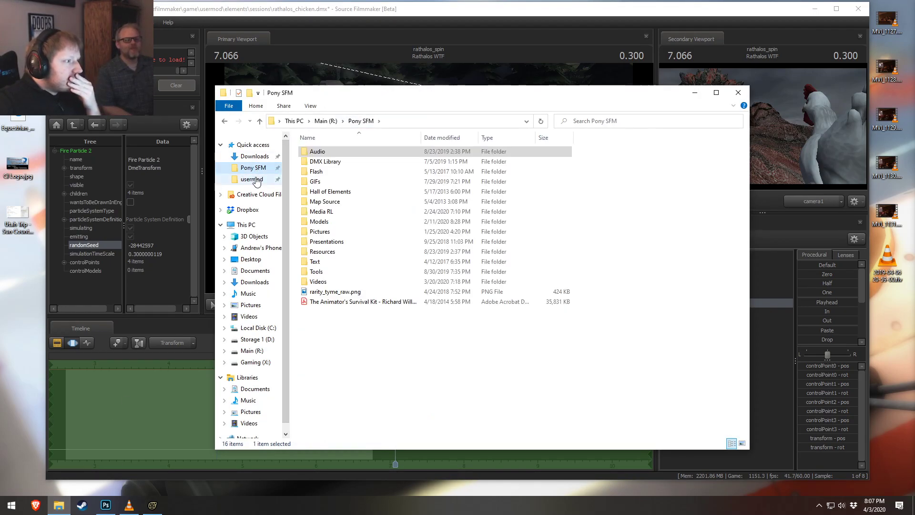
scroll(265, 261, down, 1)
click(248, 275)
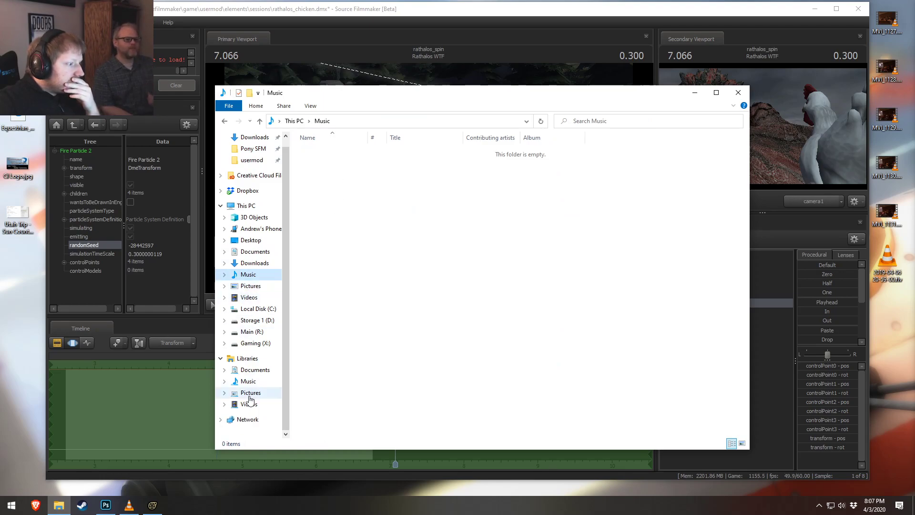
click(248, 382)
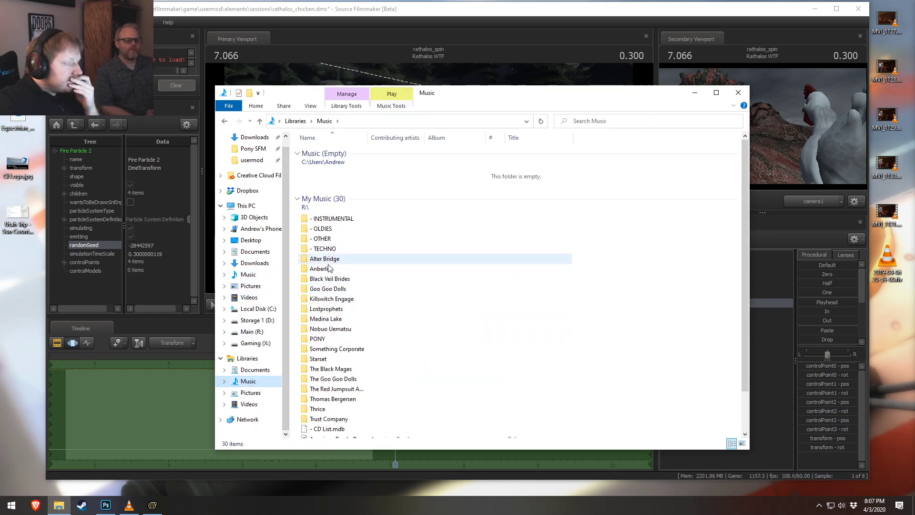
scroll(350, 286, down, 1)
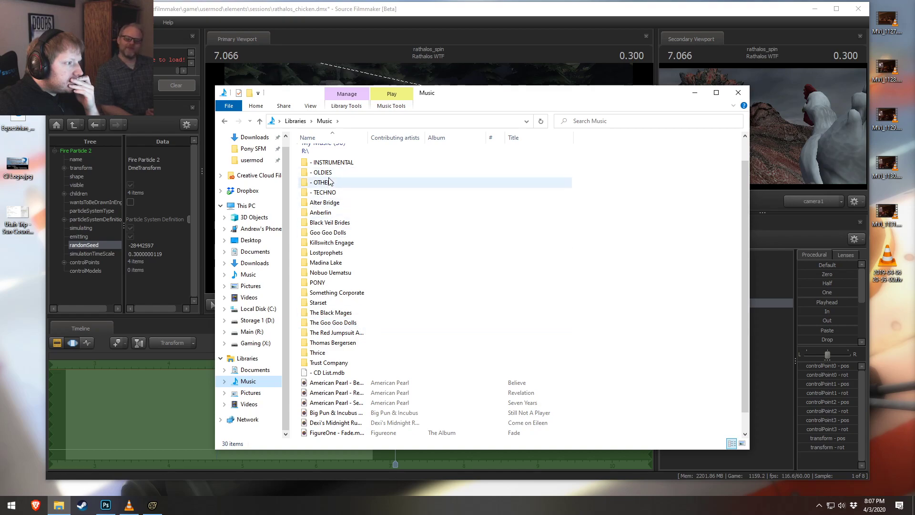
- Browse to Final Fantasy > Black Mages > Collection 1 in the - INSTRUMENTAL folder and examine the full track names
double_click(331, 162)
click(332, 161)
double_click(332, 162)
double_click(332, 154)
click(332, 155)
double_click(332, 152)
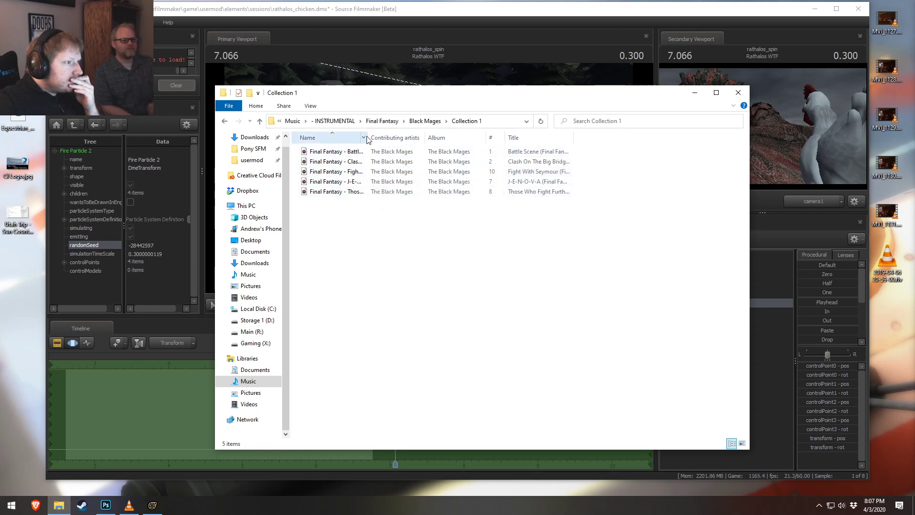
double_click(372, 137)
click(374, 181)
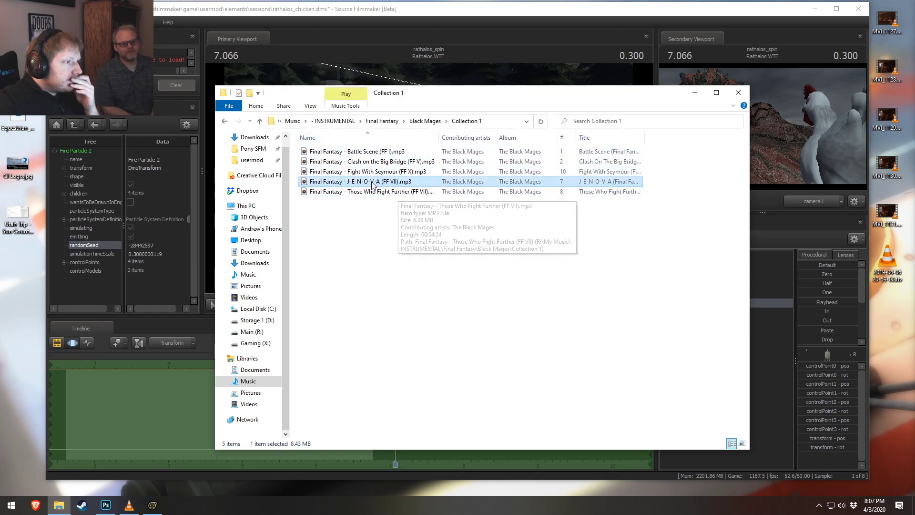
- Open the Black Mages Collection 2 folder and widen the name column to read its track names
click(424, 121)
double_click(341, 162)
double_click(369, 138)
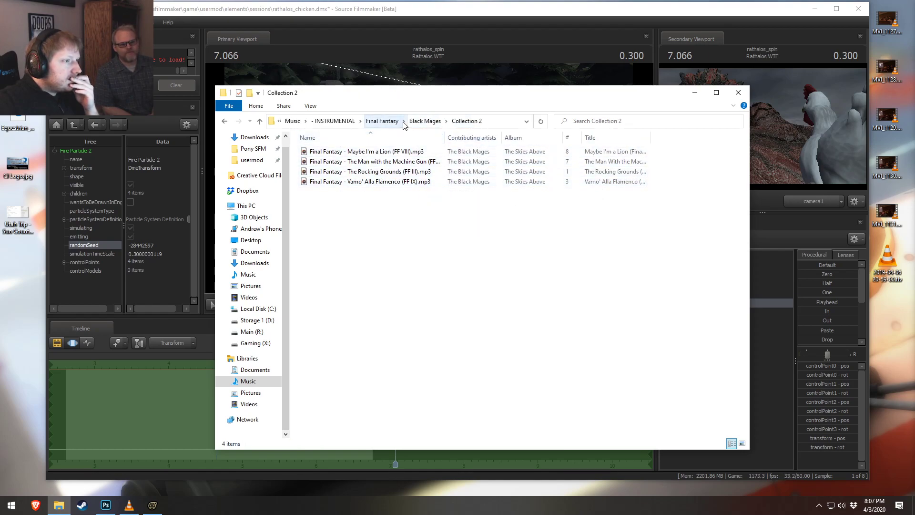
- Go back to Black Mages > Collection 1 and play Final Fantasy - J-E-N-O-V-A (FF VII).mp3
click(425, 120)
click(339, 152)
double_click(339, 152)
double_click(334, 181)
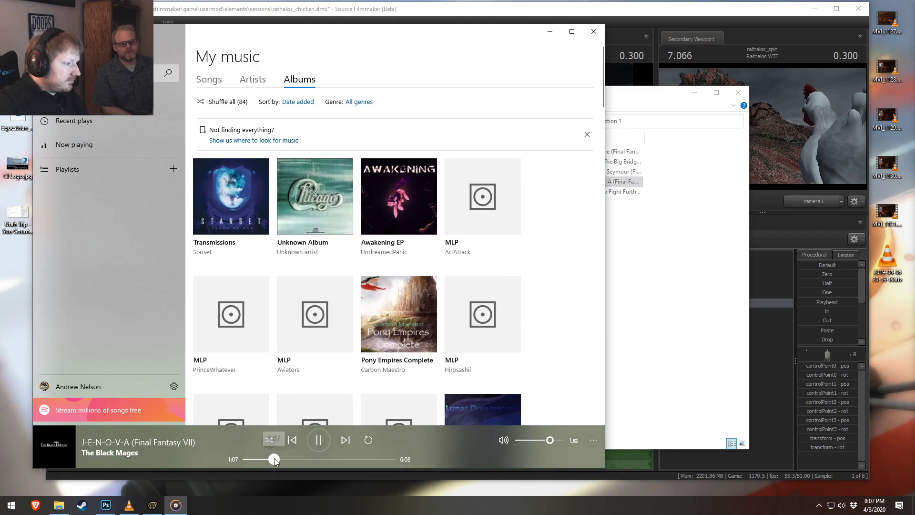
- Lower the Groove Music volume to about 14 and preview the J-E-N-O-V-A track from about 3:42, pausing it at the end
click(319, 440)
drag(549, 440, 529, 440)
click(319, 440)
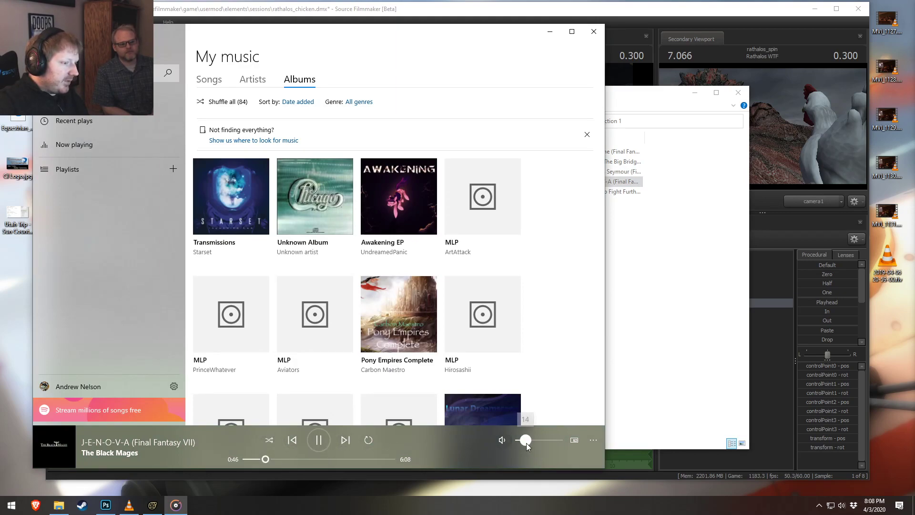
click(334, 459)
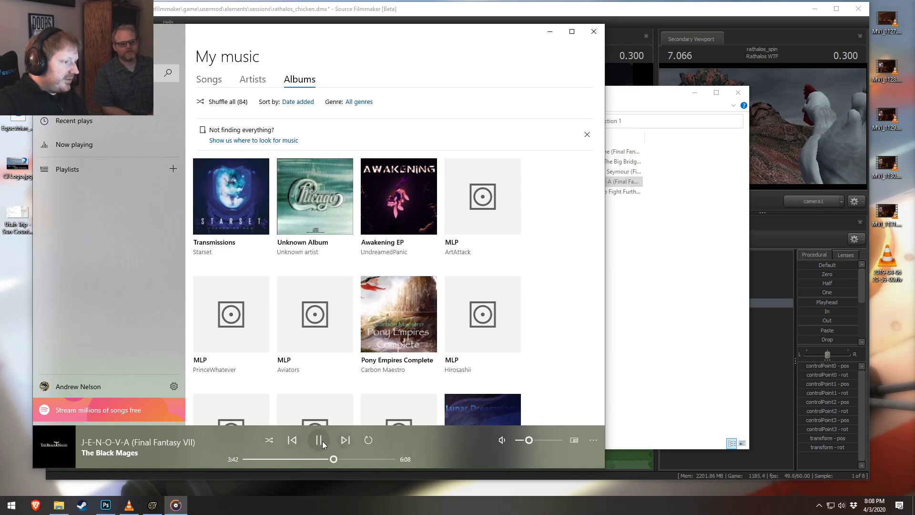
click(318, 441)
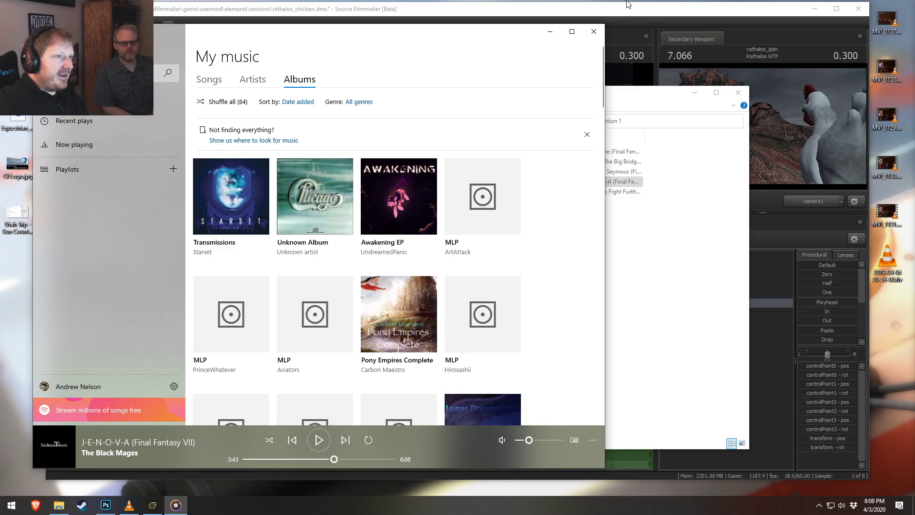
- Return to File Explorer, browse to Final Fantasy 7 > Piano Collections, and widen the name column to read the full track names
click(644, 93)
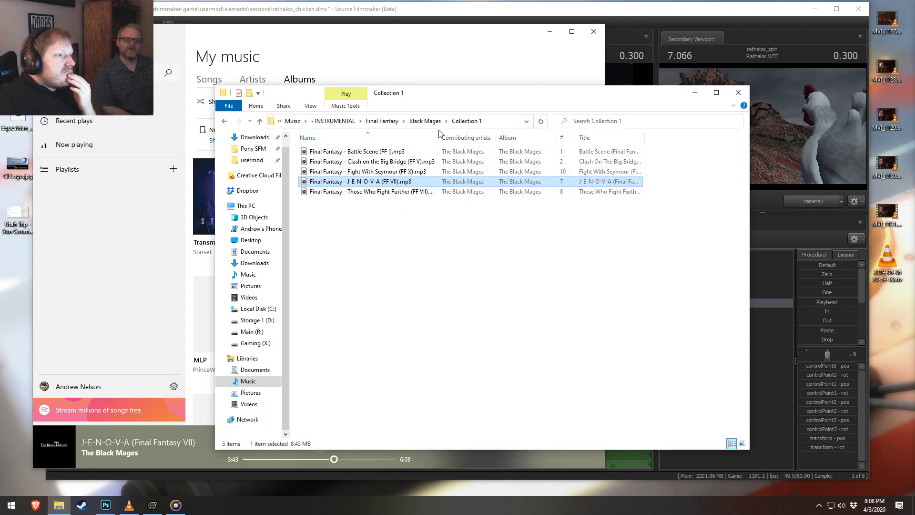
click(426, 121)
click(413, 121)
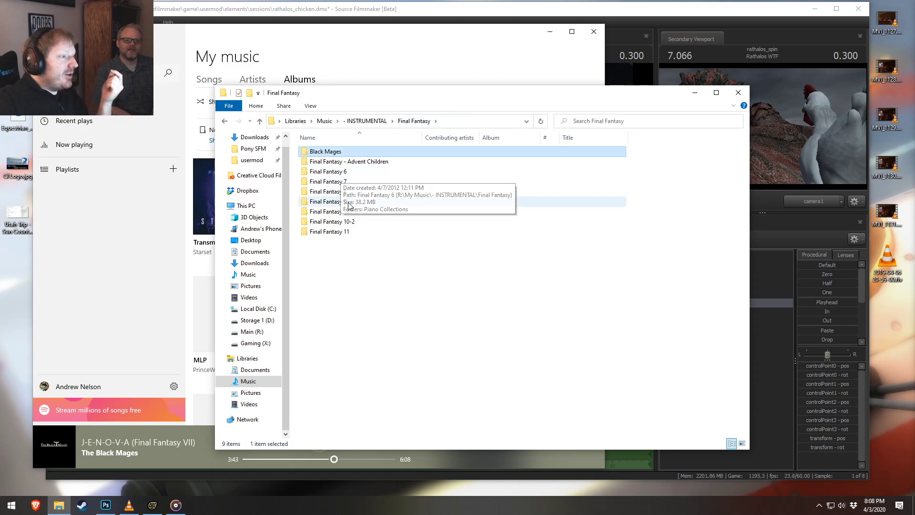
double_click(343, 182)
double_click(334, 151)
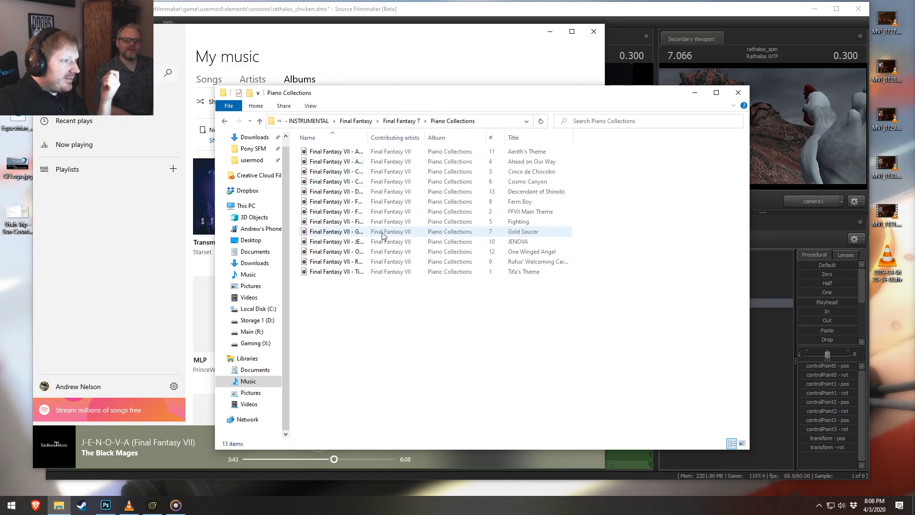
drag(370, 138, 505, 166)
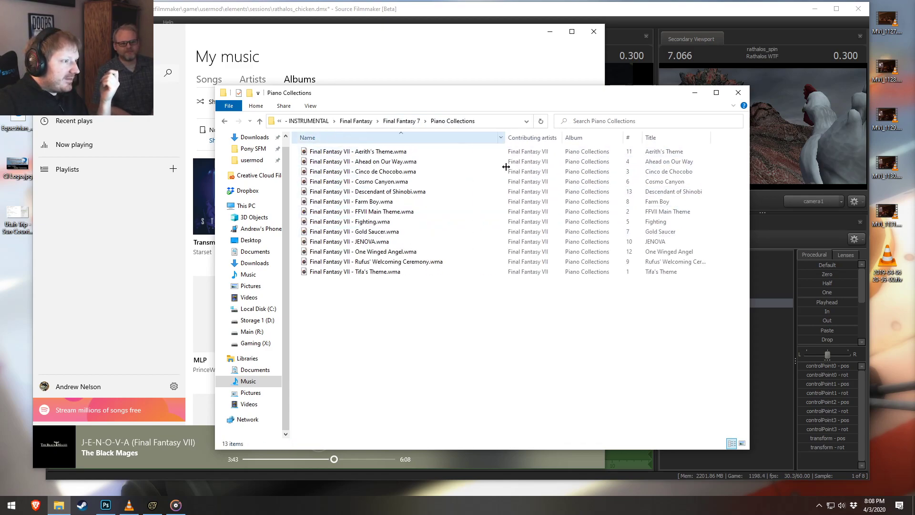
- Open Final Fantasy VII - One Winged Angel.wma with VLC media player for this time only
click(386, 251)
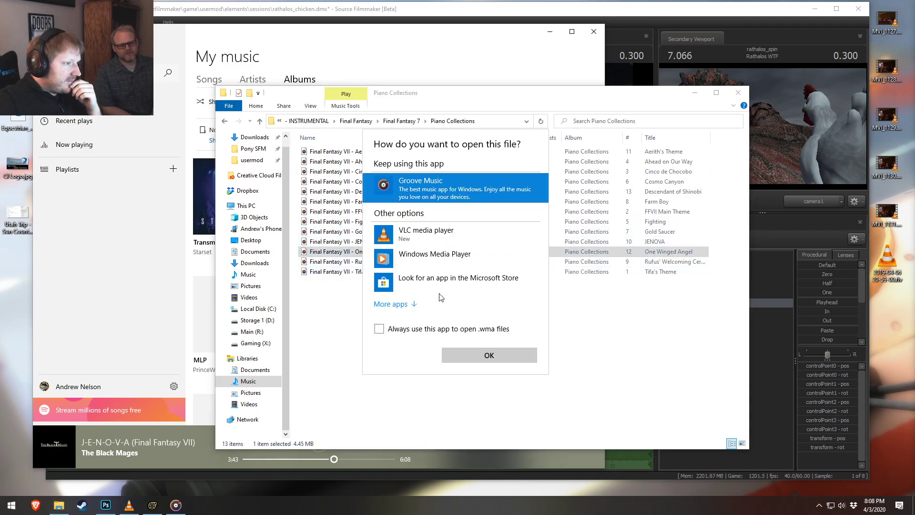
click(418, 236)
click(461, 358)
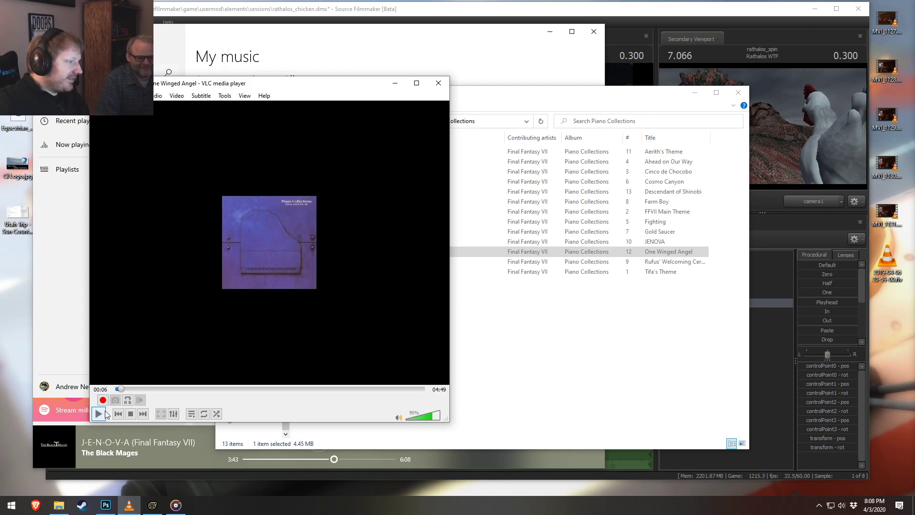
- Sample One Winged Angel at about 0:45 and 1:41, and lower the VLC volume to 73%
click(163, 390)
key(space)
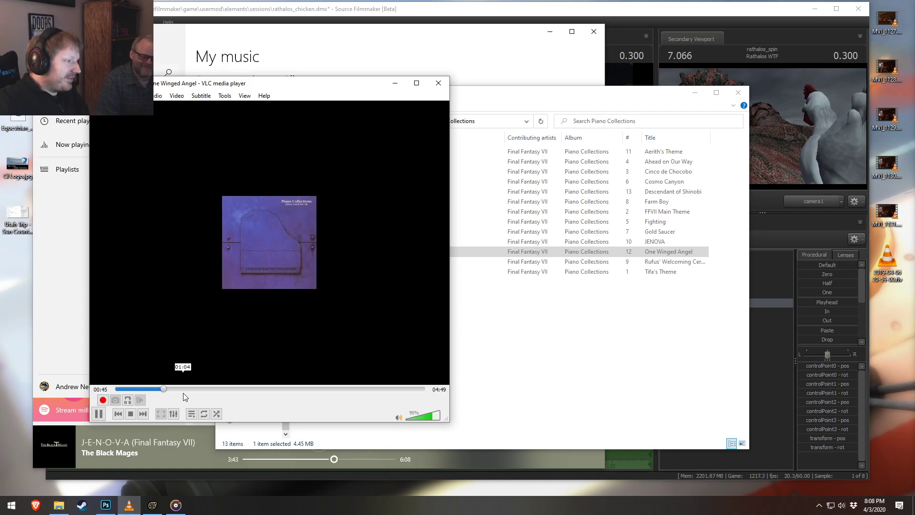
click(222, 390)
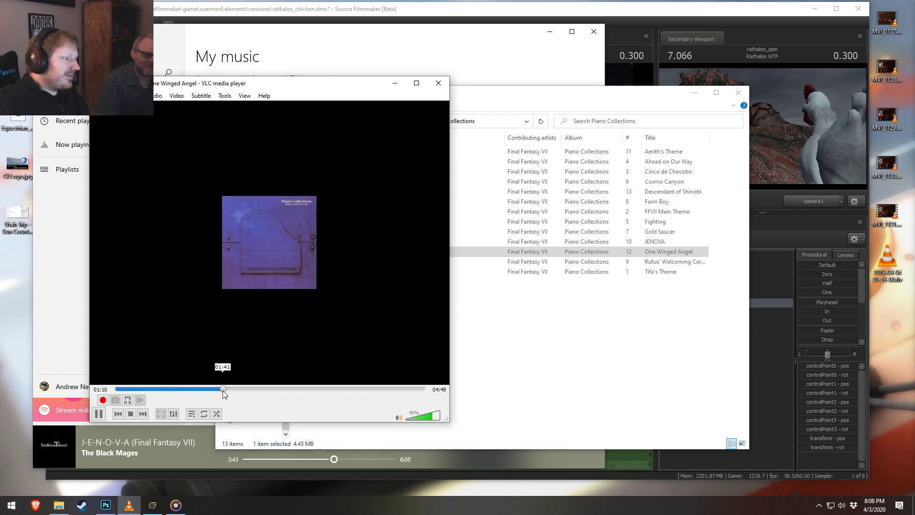
click(425, 420)
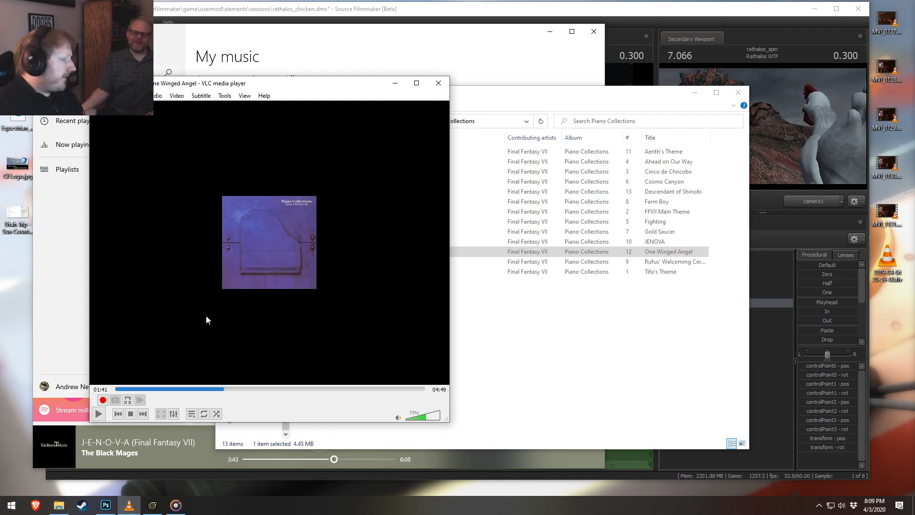
- Replay One Winged Angel from around 1:41 and again from about 1:30, pausing the playback after listening
click(220, 390)
key(space)
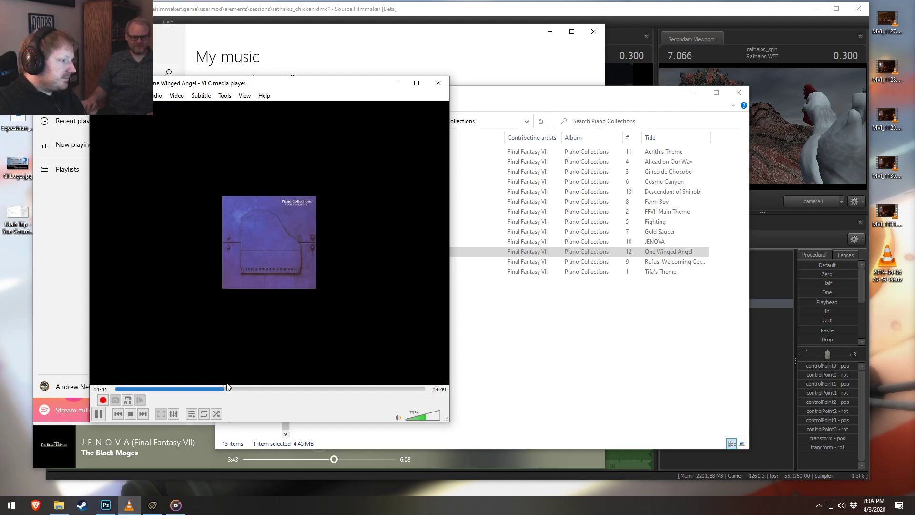
key(space)
key(space)
key(space)
click(210, 389)
key(space)
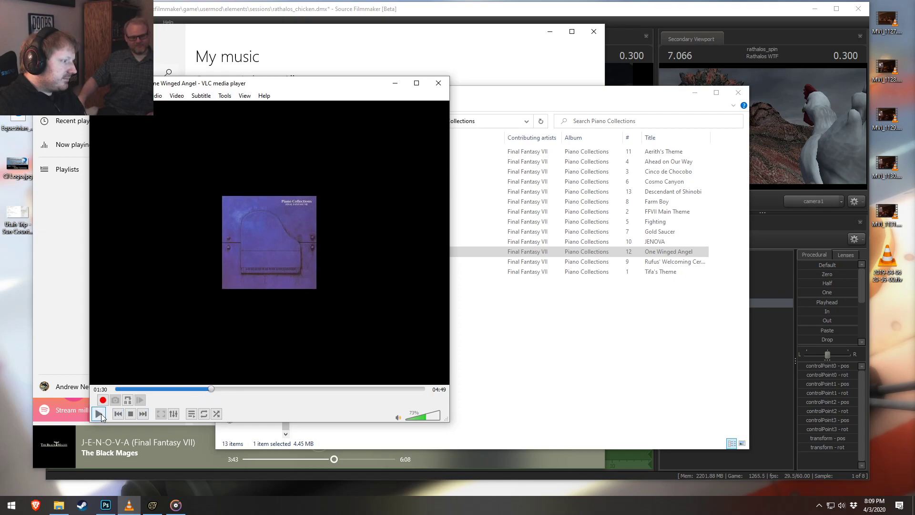
click(473, 334)
click(99, 415)
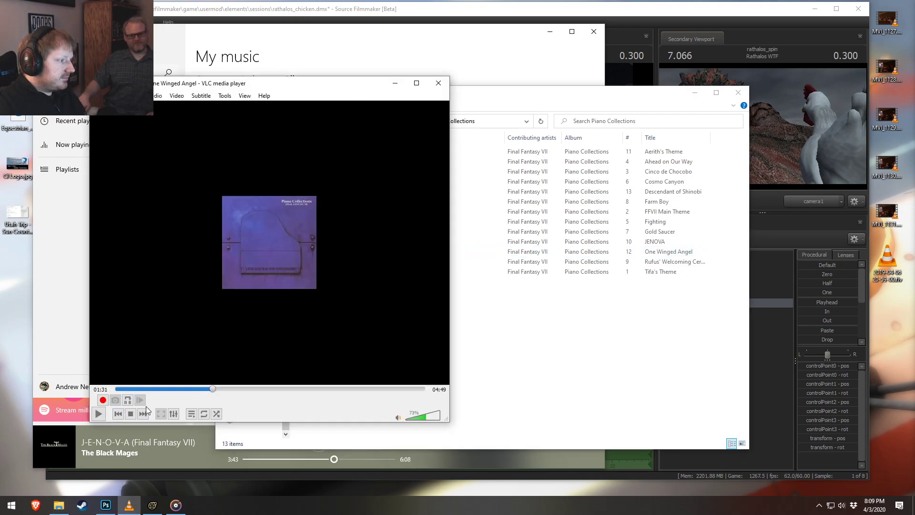
- Switch to the Brave browser, load YouTube, and widen the browser window
click(11, 505)
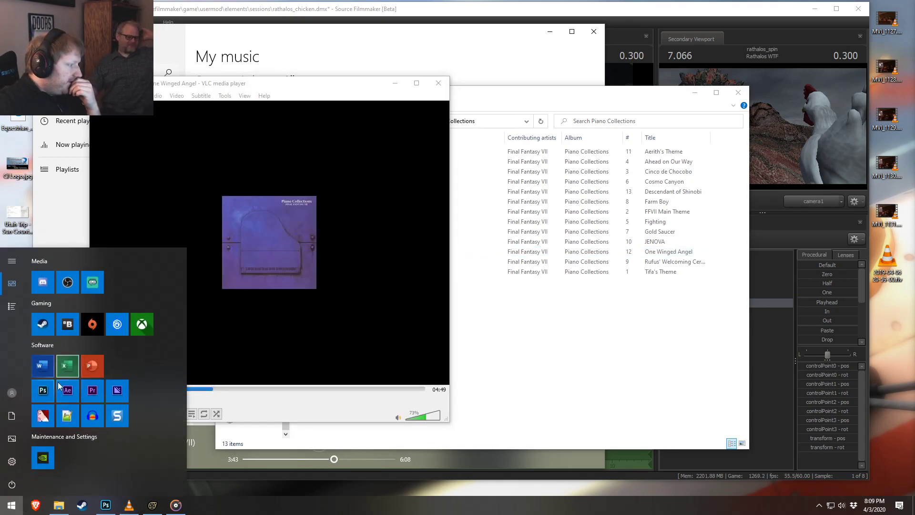
click(546, 307)
click(34, 504)
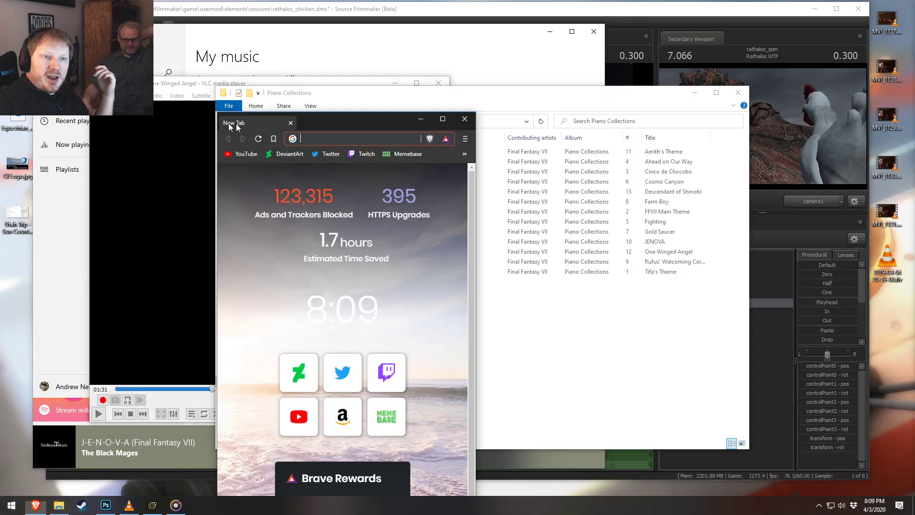
click(276, 118)
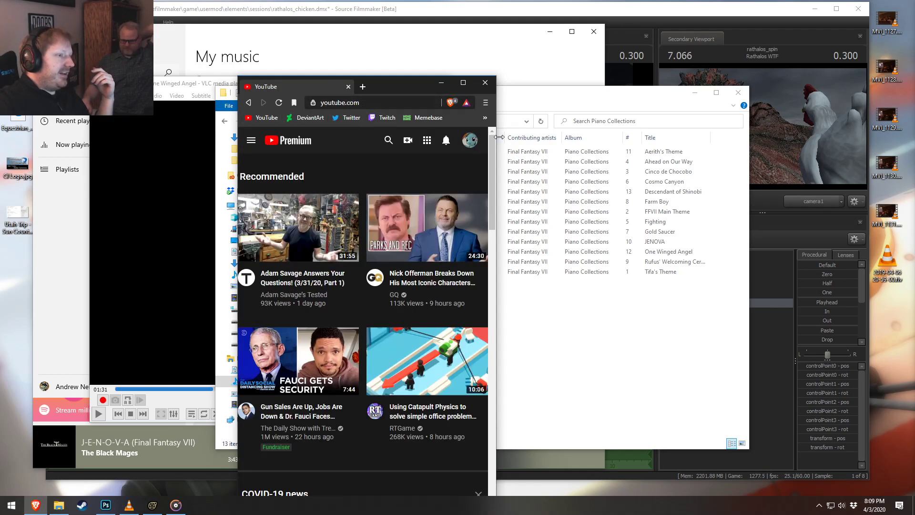
drag(497, 138, 652, 138)
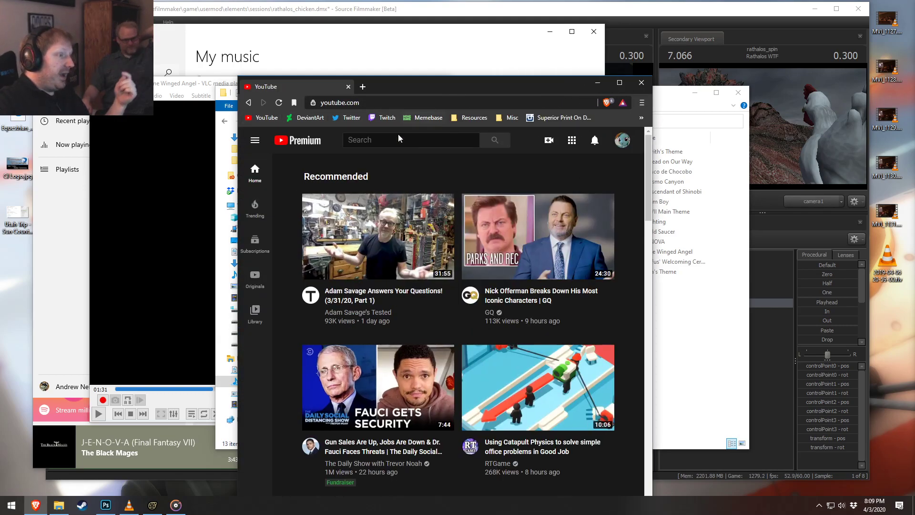
- Return to File Explorer and look through the Final Fantasy folder, checking its Advent Children and Final Fantasy 7 subfolders
click(712, 159)
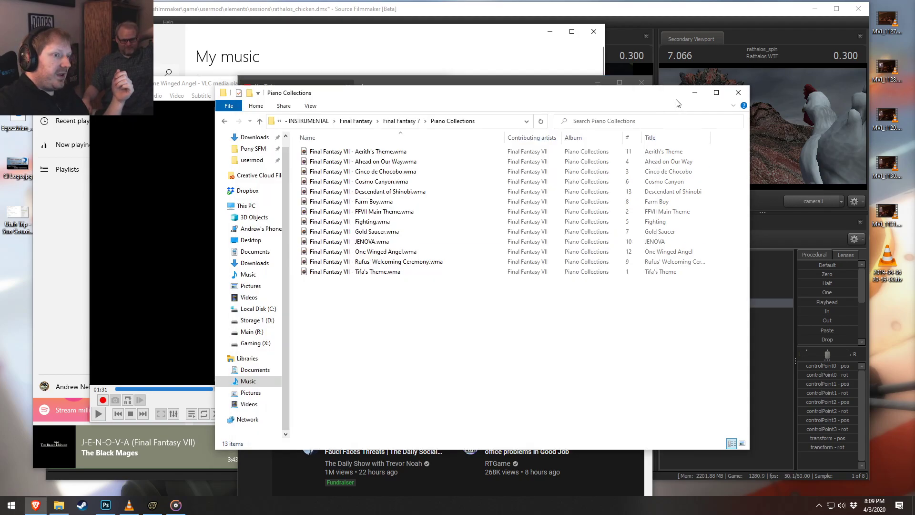
click(398, 125)
click(414, 121)
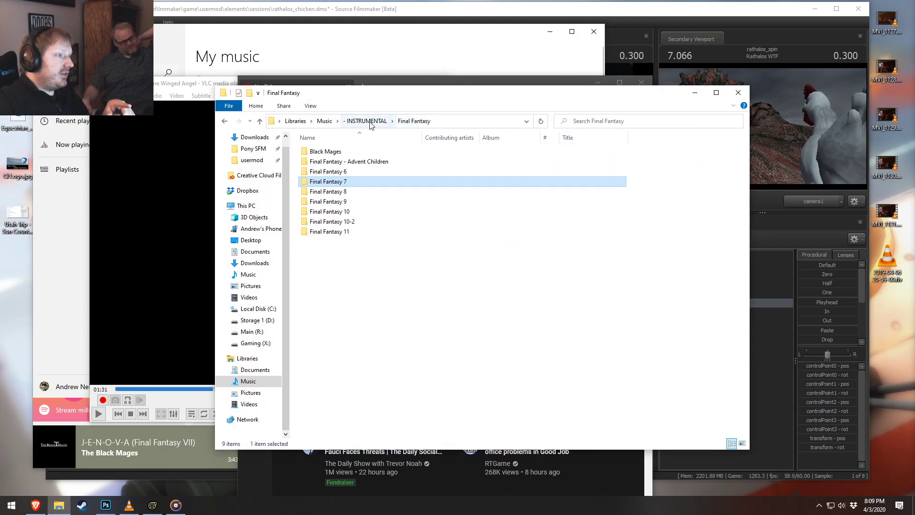
drag(344, 182, 341, 154)
click(344, 171)
click(345, 163)
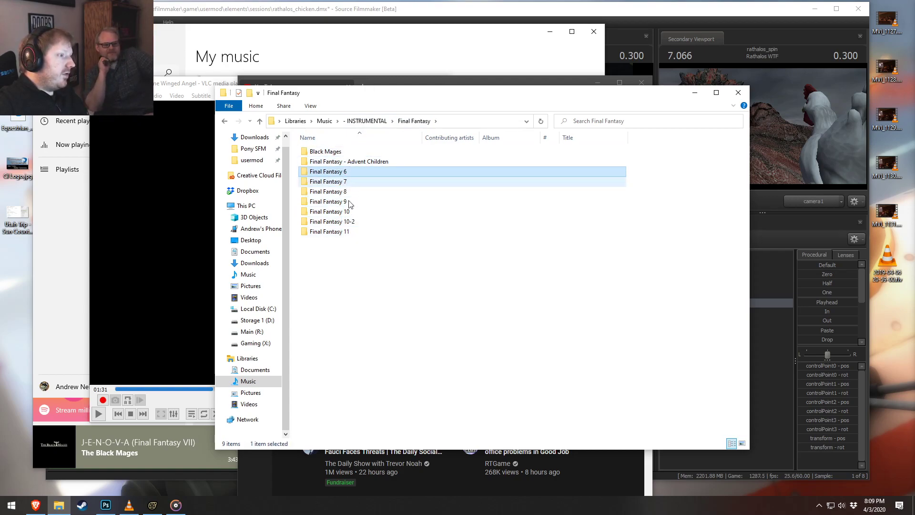
double_click(351, 162)
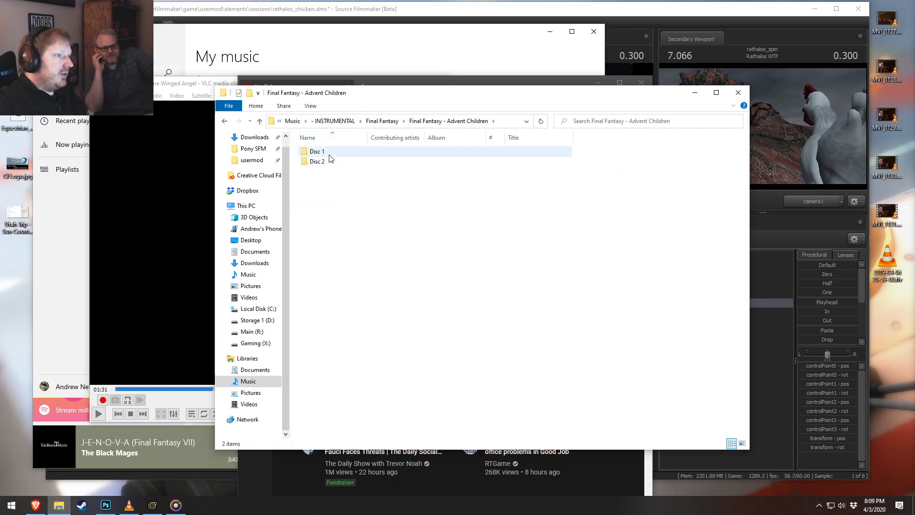
click(382, 120)
double_click(347, 182)
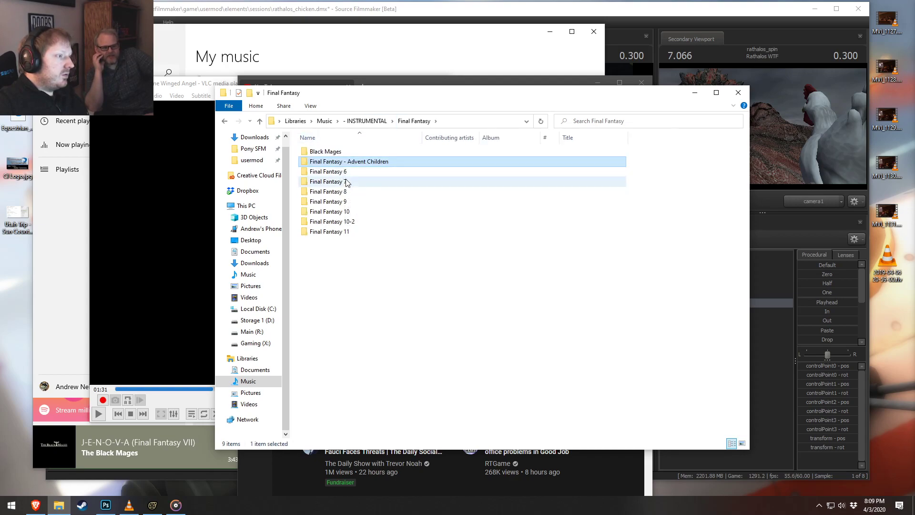
click(412, 120)
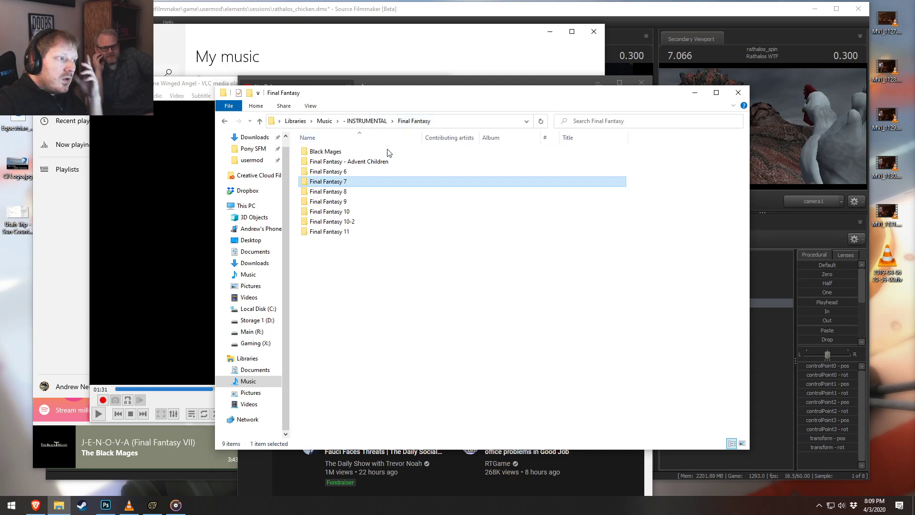
- Open Disc 1 of the Final Fantasy - Advent Children folder and widen the name column to read its track names
double_click(343, 162)
double_click(337, 151)
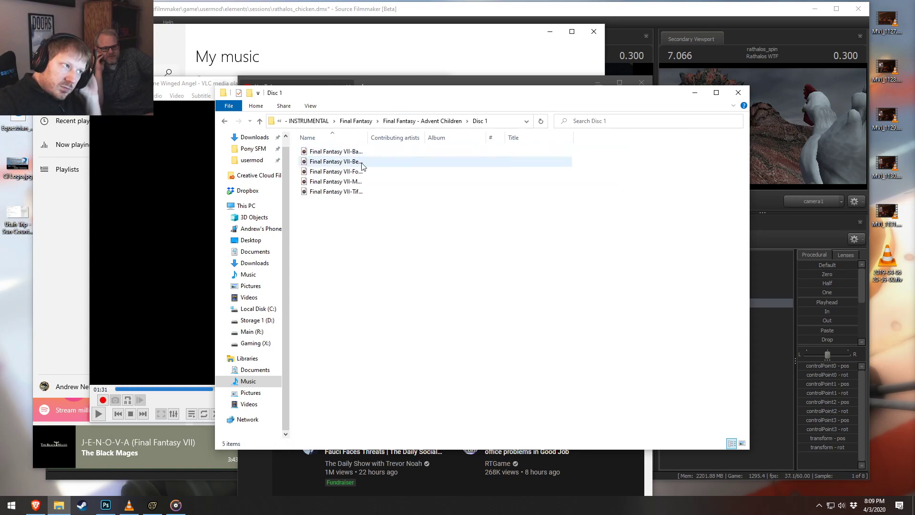
drag(370, 138, 462, 139)
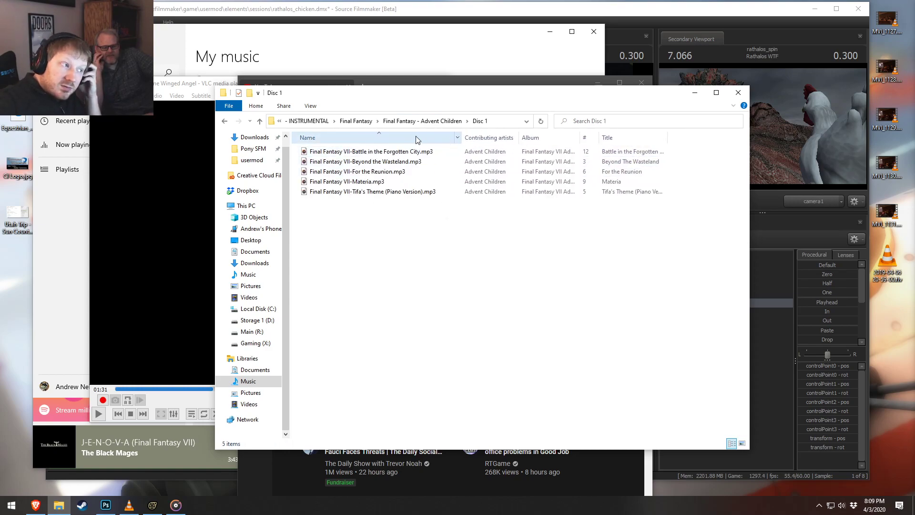
- Open Disc 2 of Advent Children, widen the name column to show full track names, and select the Those Who Fight track
click(422, 120)
double_click(364, 161)
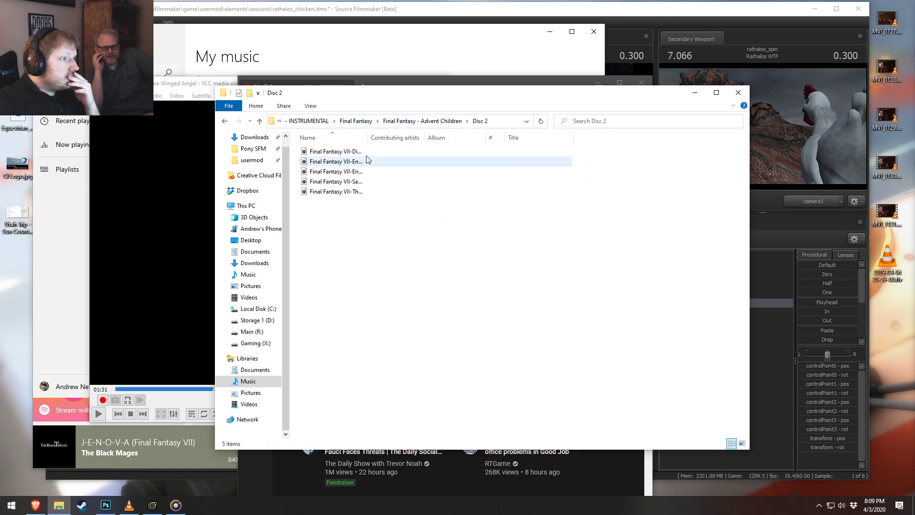
drag(367, 138, 436, 140)
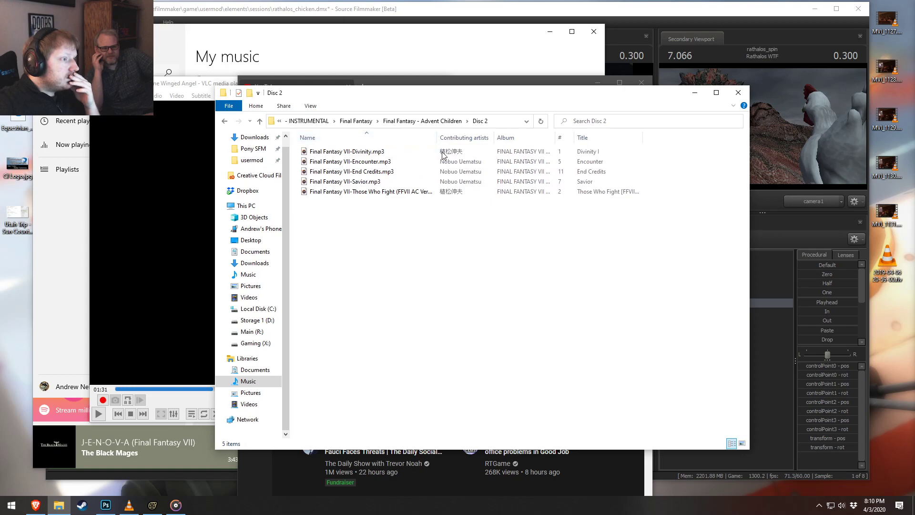
drag(436, 136, 469, 147)
click(384, 193)
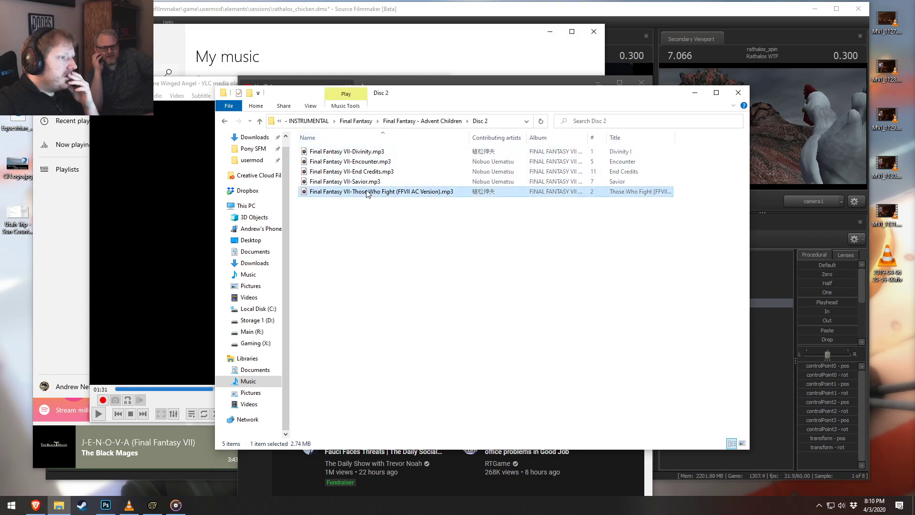
- Preview Final Fantasy VII-Encounter.mp3 from about 0:18, close Groove Music, and return to the Advent Children folder
double_click(363, 163)
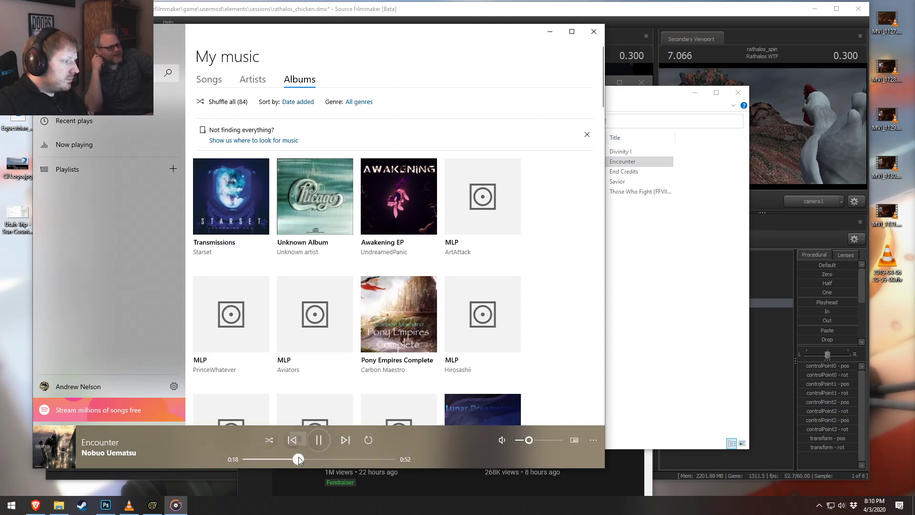
click(320, 441)
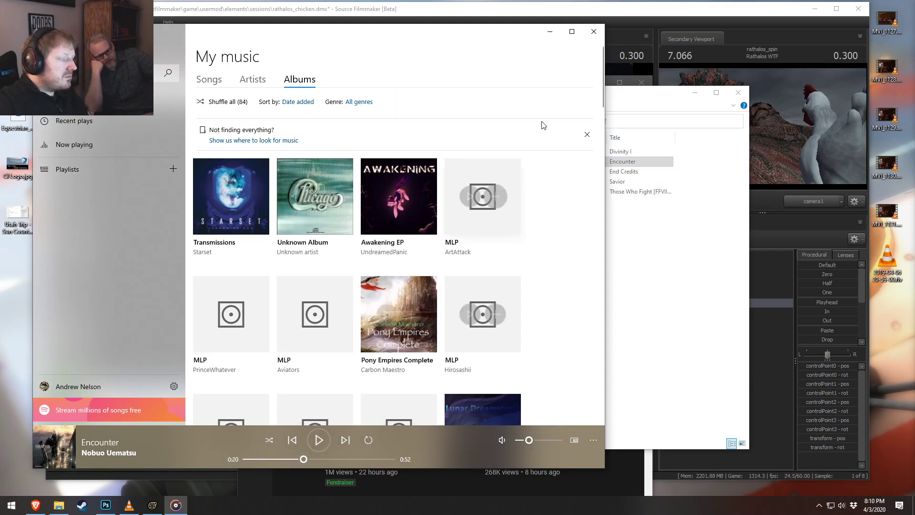
click(599, 34)
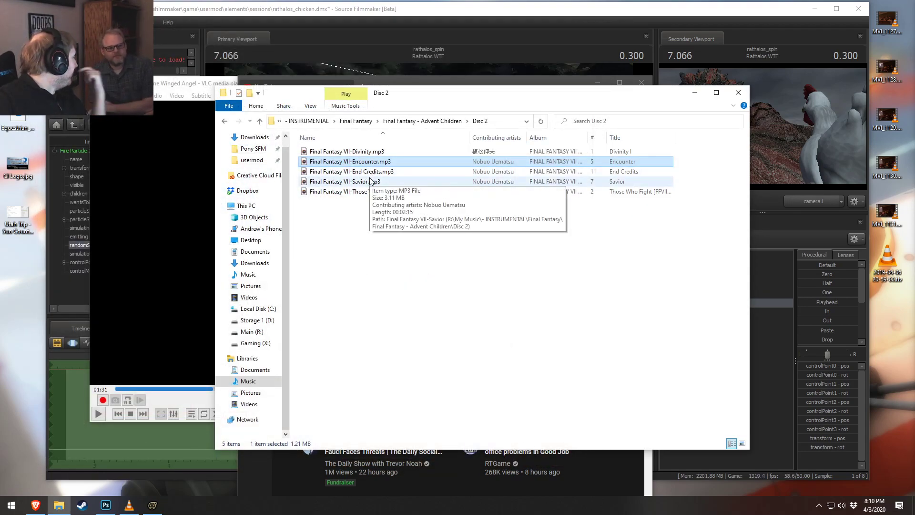
click(438, 124)
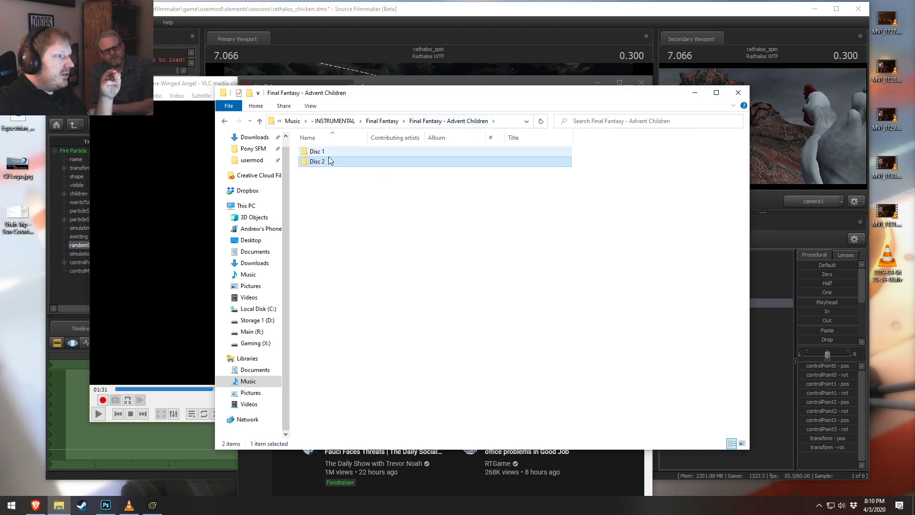
- Check Disc 1 of the Advent Children folder, return to the - INSTRUMENTAL folder, and minimize File Explorer
double_click(329, 152)
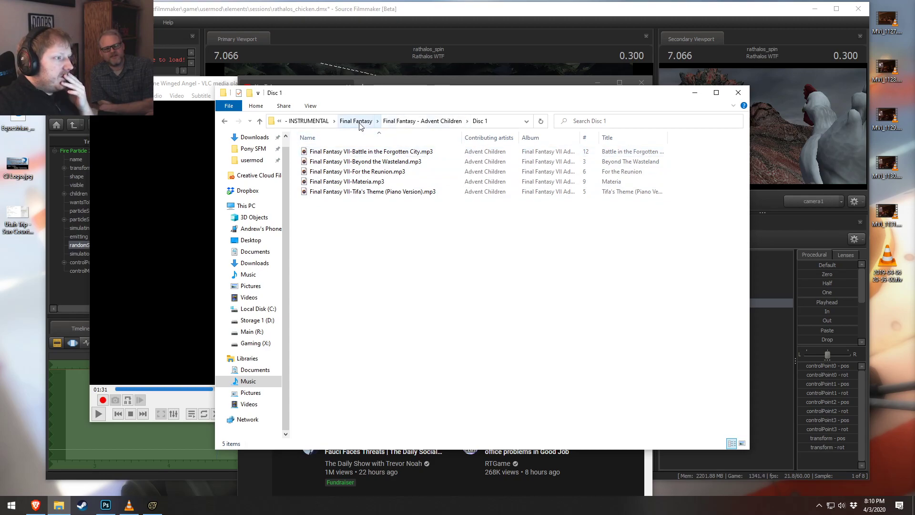
click(314, 121)
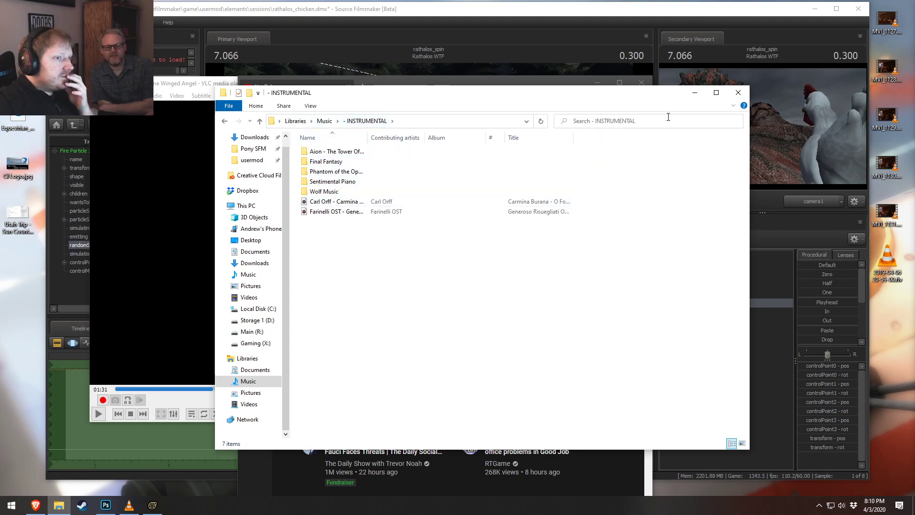
click(694, 92)
- Reposition the browser window and search YouTube for "one winged angel"
drag(457, 94, 528, 83)
click(422, 126)
text(one winged angel)
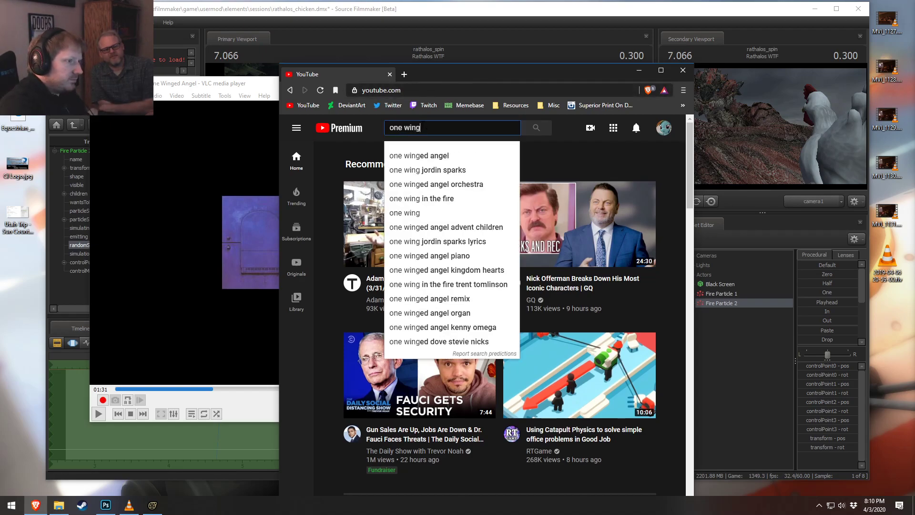
key(Return)
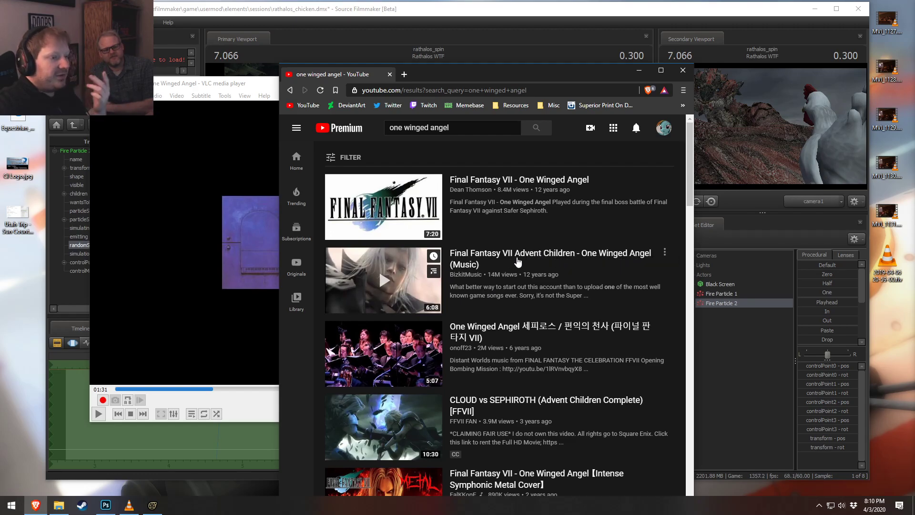
- Open the Final Fantasy VII - One Winged Angel video, preview it around 0:54, and pause it
click(387, 210)
click(298, 370)
click(303, 356)
click(295, 370)
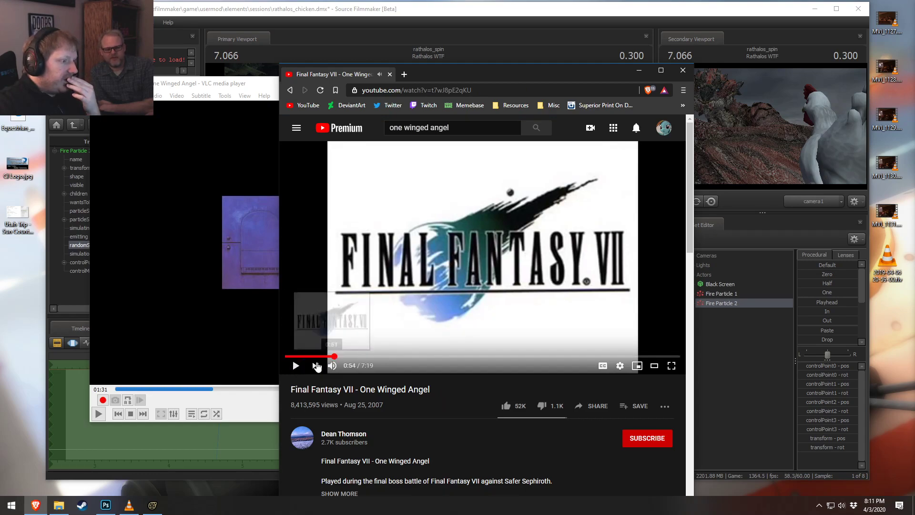
click(334, 357)
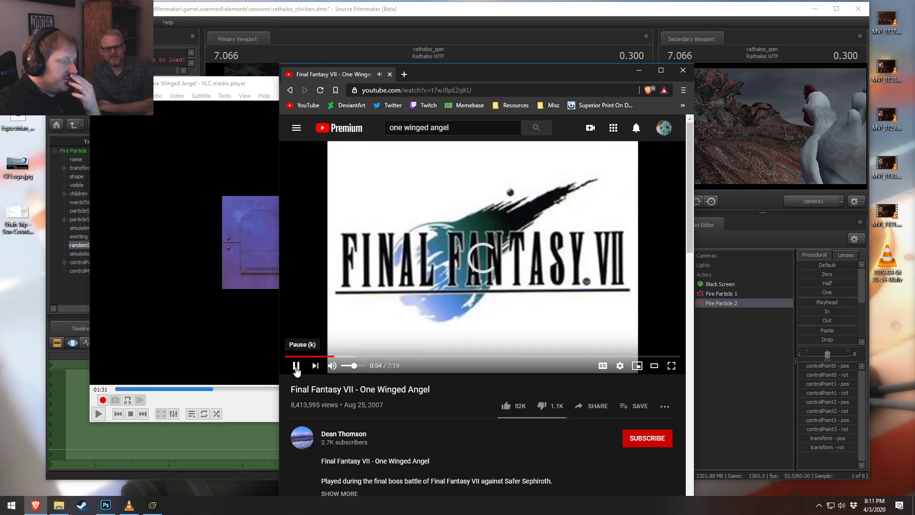
click(295, 367)
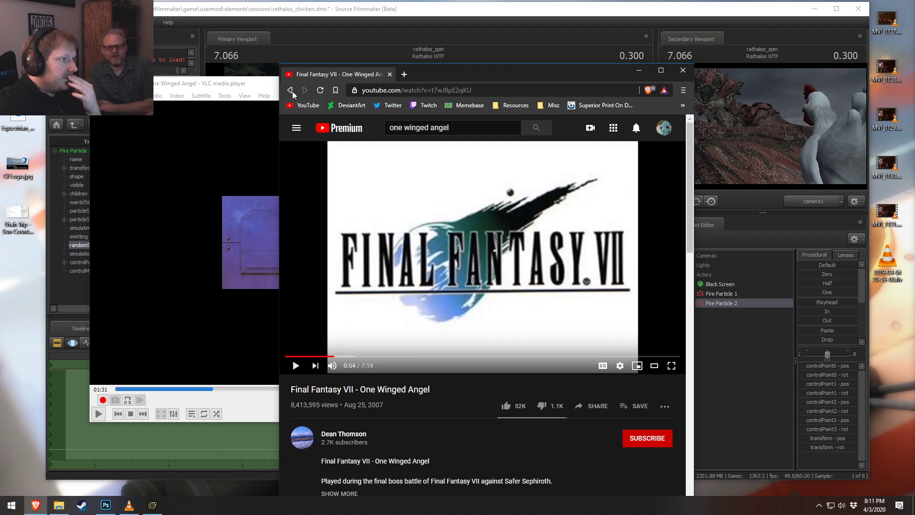
- Return to the search results, open the "Advent: One-Winged Angel" video, and preview it up to about 0:47
click(290, 90)
scroll(534, 297, down, 2)
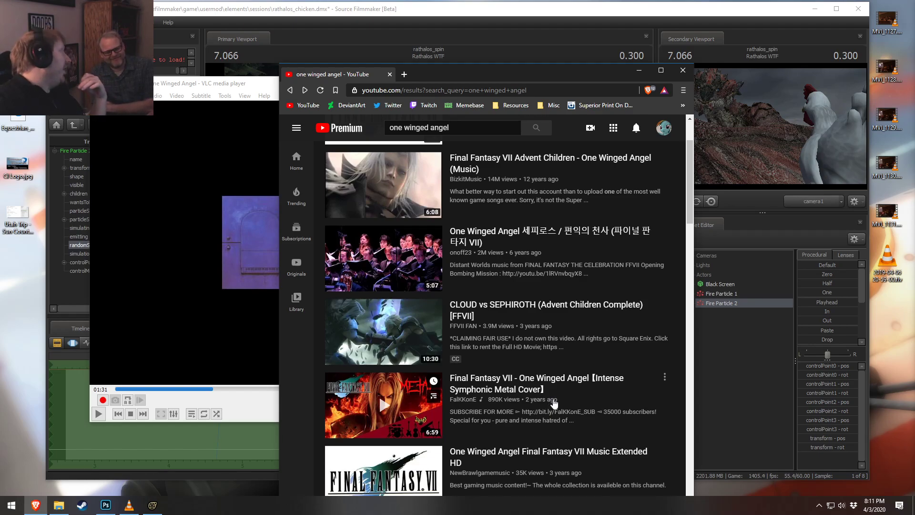
scroll(554, 405, down, 5)
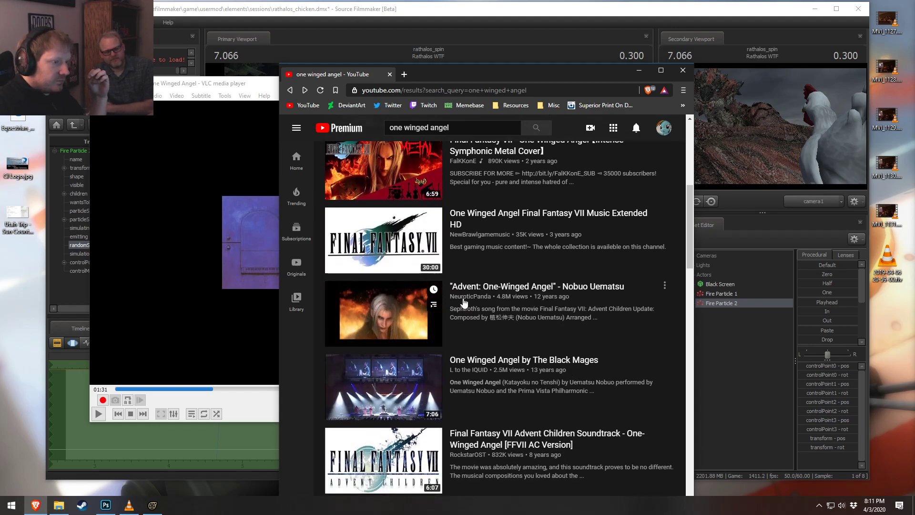
click(374, 302)
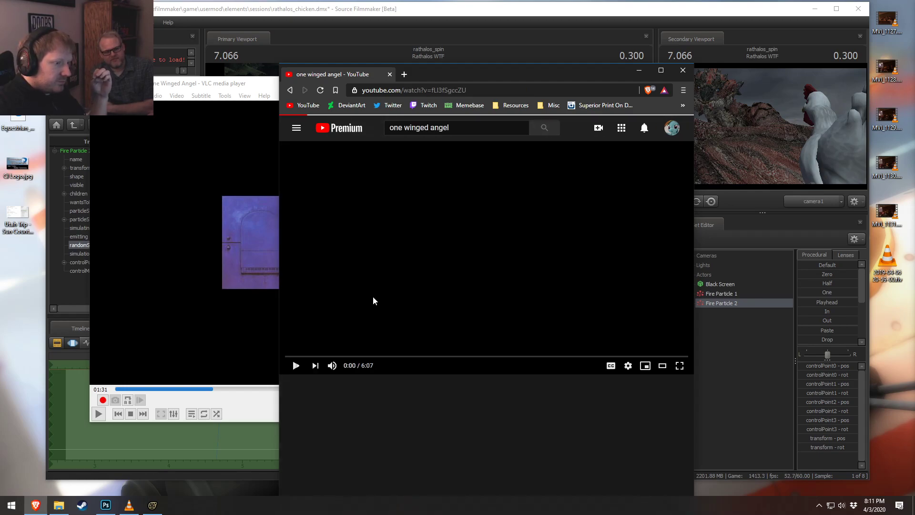
click(336, 356)
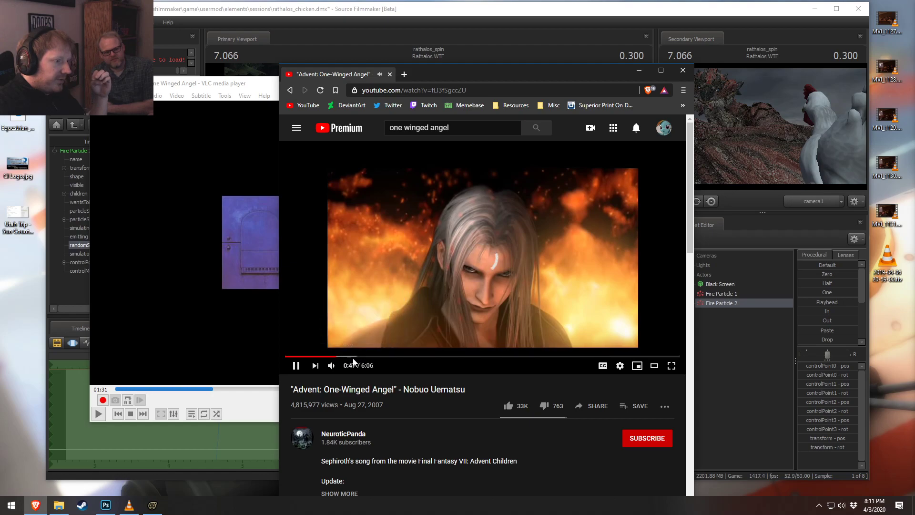
click(296, 366)
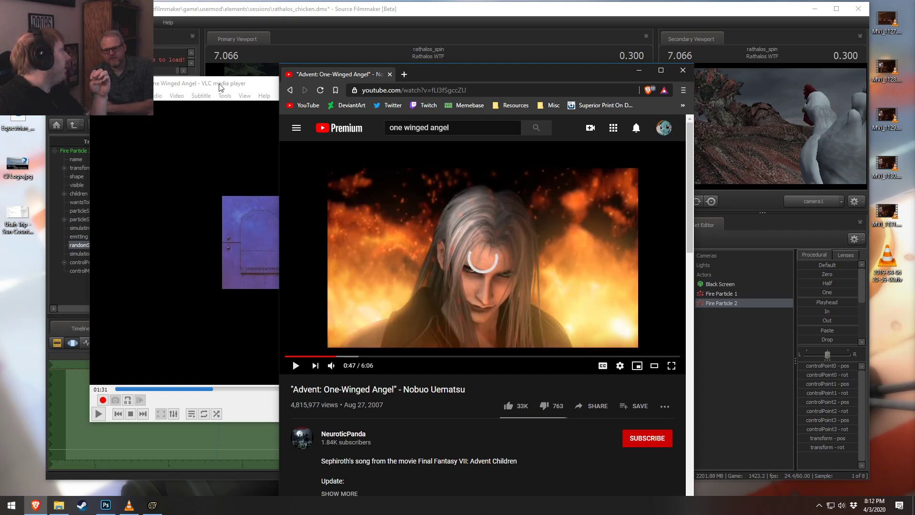
- Switch to Source Filmmaker, maximize it, and play the end of the Chicken shot into Rathalos WTF in the Clip Editor
click(227, 91)
click(436, 9)
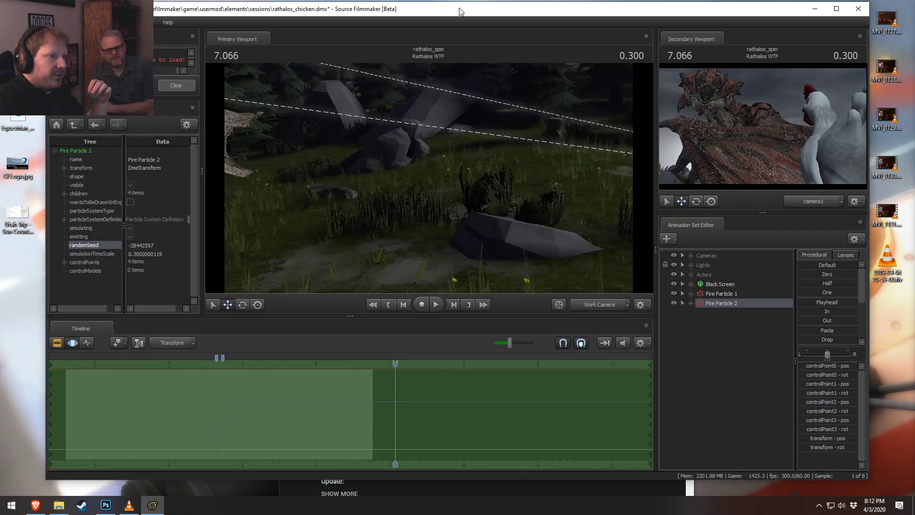
double_click(458, 9)
key(F2)
drag(348, 372, 296, 375)
key(space)
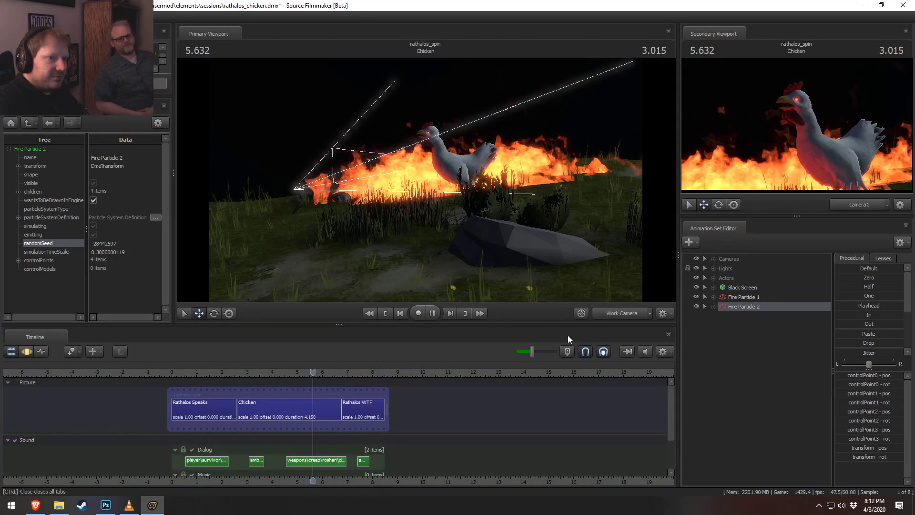
key(space)
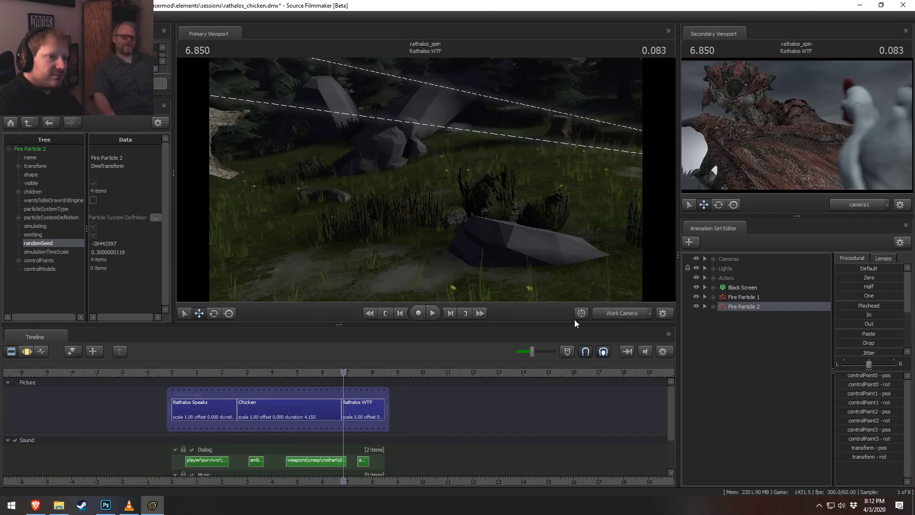
- Replay the Chicken shot twice from earlier points to review how the fire starts and the moments before it
click(287, 375)
key(space)
key(space)
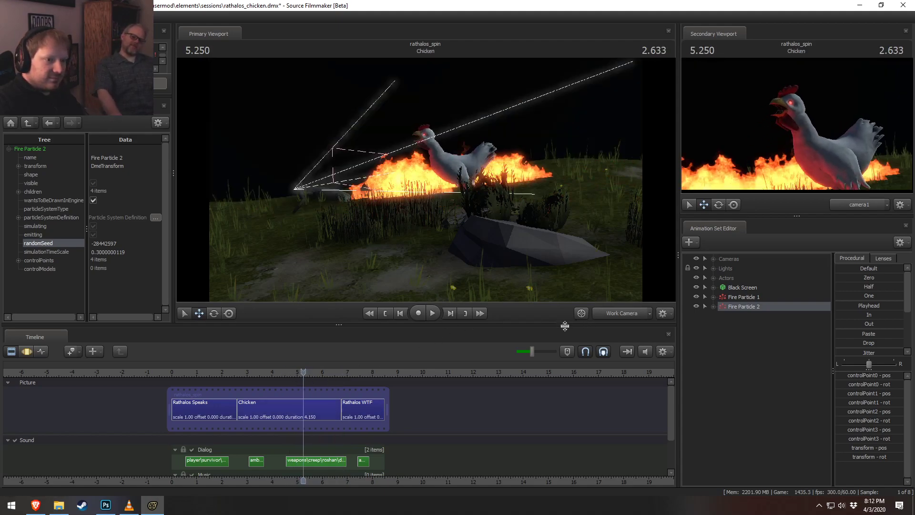
click(254, 371)
key(space)
key(space)
- Select Black Screen and set a Motion Editor time selection covering everything before 4.65 s, with a falloff to about 4.73 s
scroll(572, 386, up, 1)
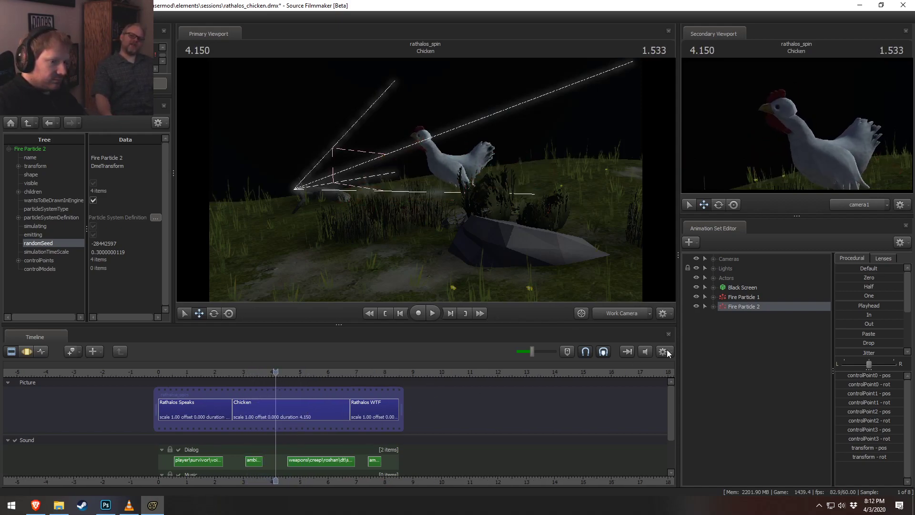
click(739, 287)
key(F3)
drag(278, 425, 22, 408)
scroll(311, 419, up, 3)
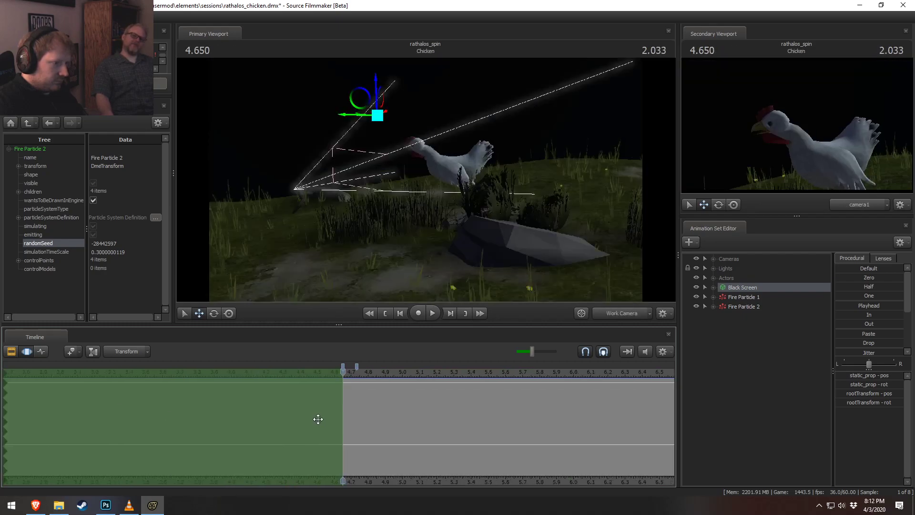
drag(344, 410, 363, 413)
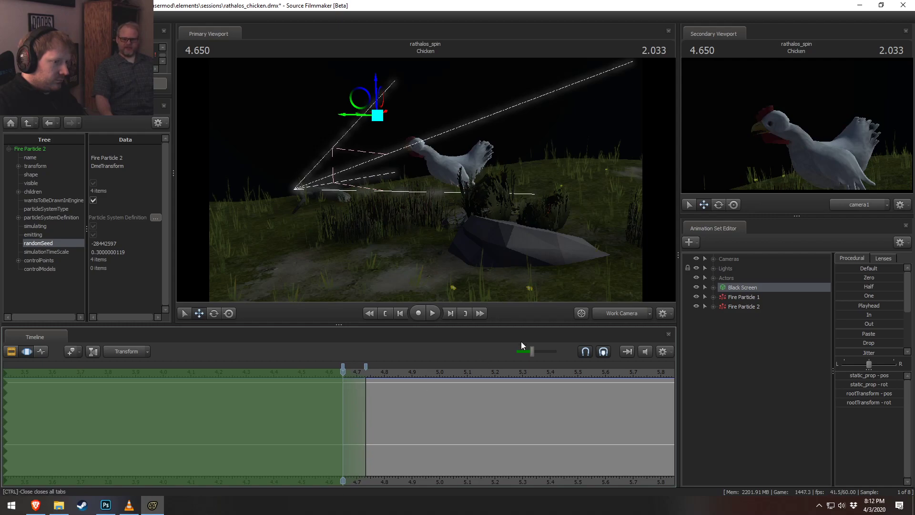
- Lower Black Screen vertically over the selected time range and scrub the Chicken shot to 4.983 s to check it
drag(409, 179, 407, 485)
key(s)
click(328, 373)
drag(328, 374, 439, 374)
drag(311, 374, 435, 374)
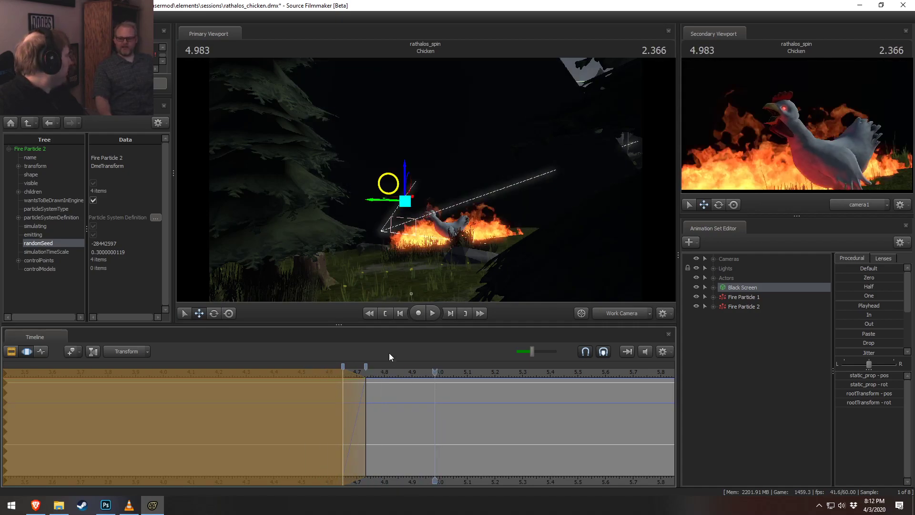
key(F2)
key(F3)
key(F2)
key(F3)
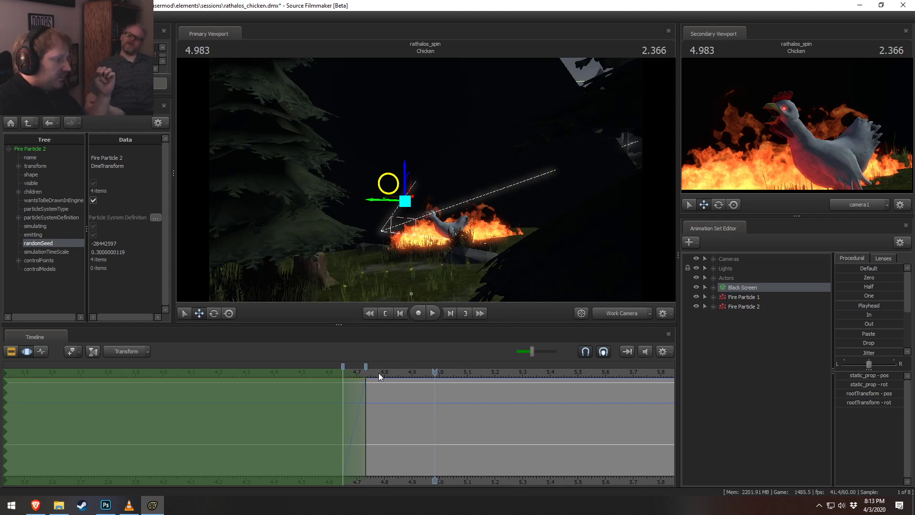
- Switch to File Explorer, open Disc 1 of the Final Fantasy 10 Soundtrack folder, and widen the name column to read its tracks
click(59, 504)
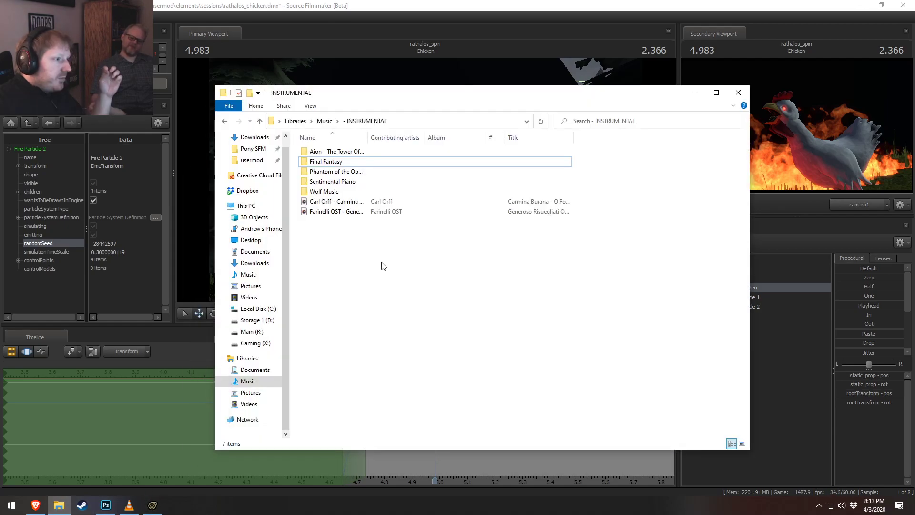
drag(367, 137, 425, 137)
double_click(344, 162)
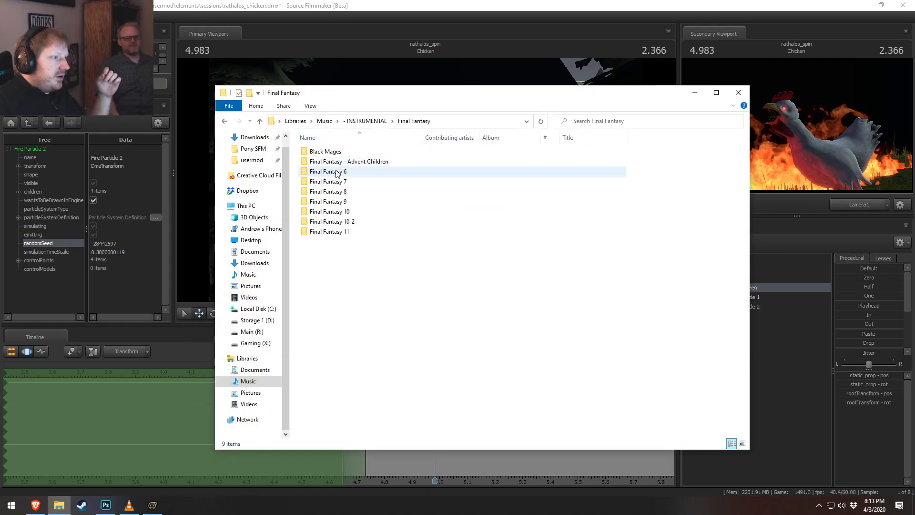
double_click(337, 212)
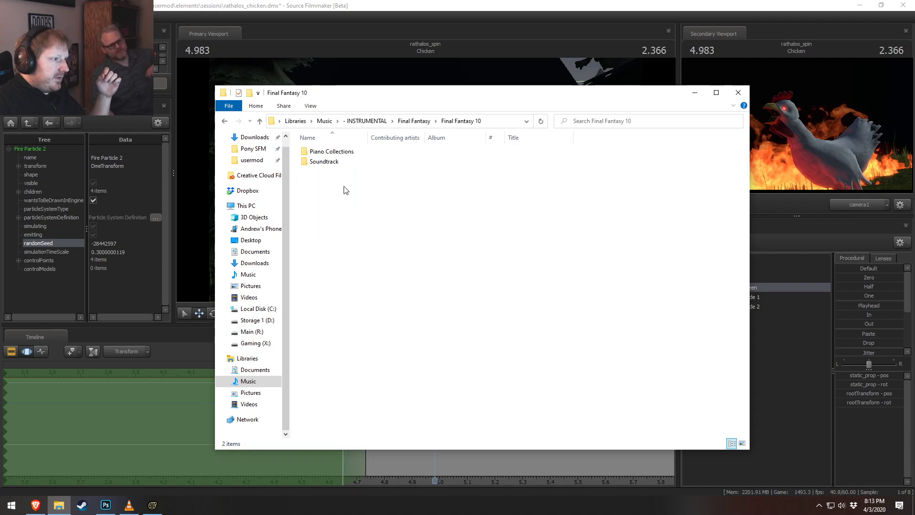
double_click(337, 162)
double_click(335, 152)
drag(367, 137, 500, 139)
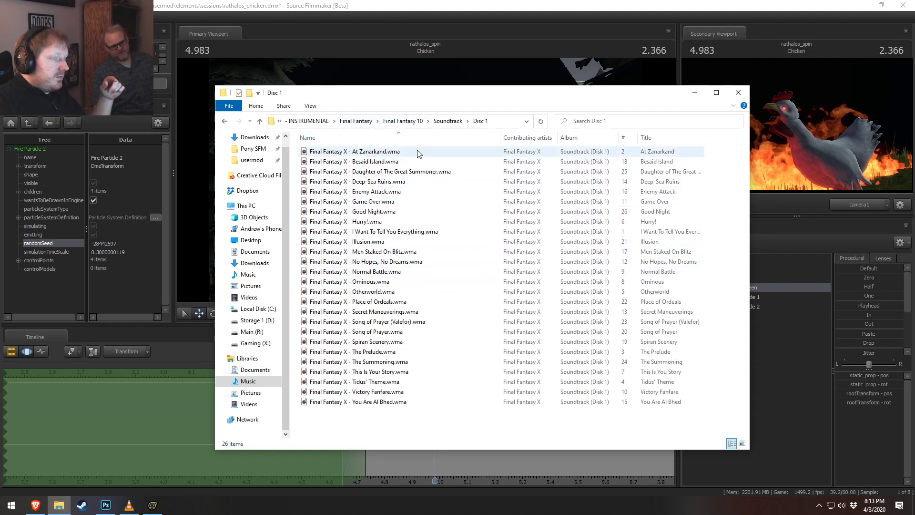
- Open Disc 2 of the Final Fantasy 10 soundtrack and fit the name column to its full track names
click(448, 121)
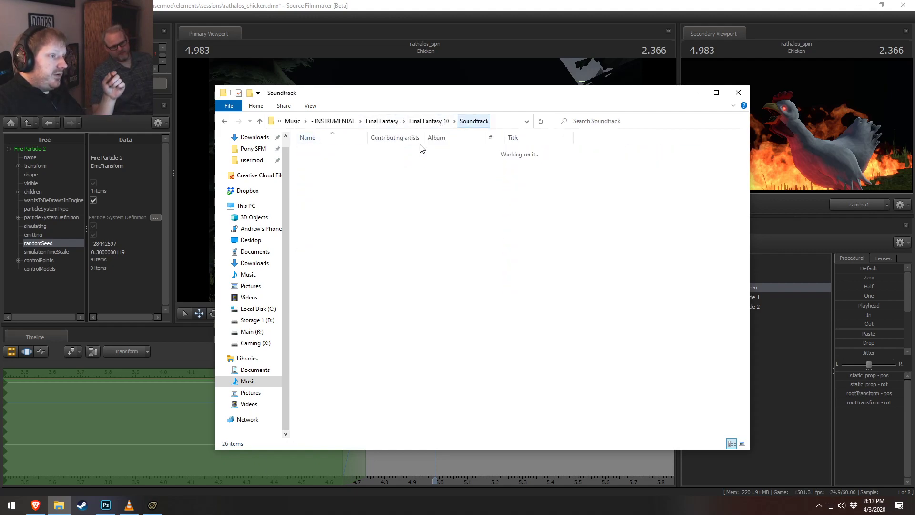
double_click(327, 159)
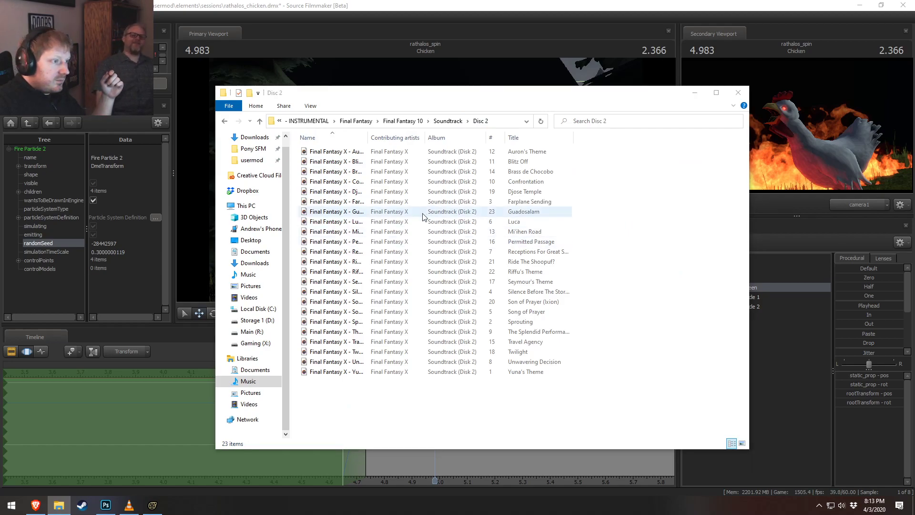
double_click(368, 135)
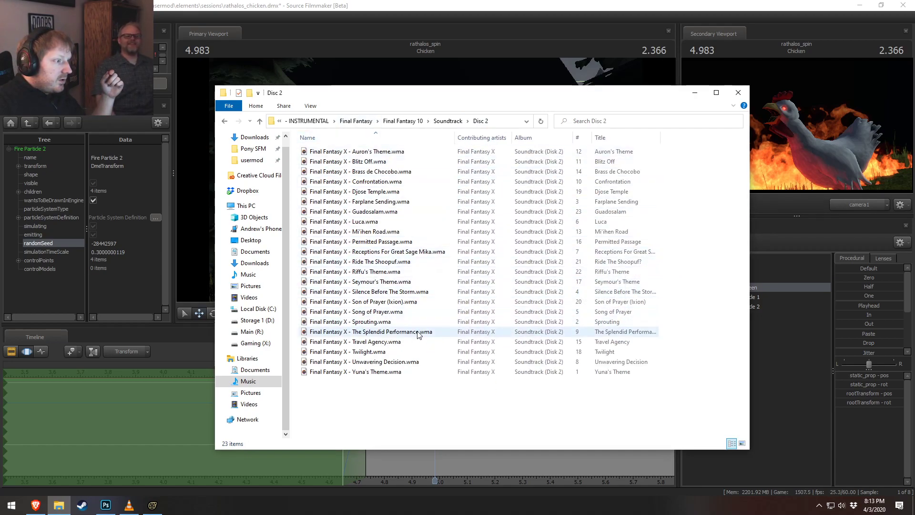
- Open Disc 3 of the Final Fantasy 10 soundtrack and fit the name column to read its track names
click(443, 123)
click(339, 175)
double_click(338, 174)
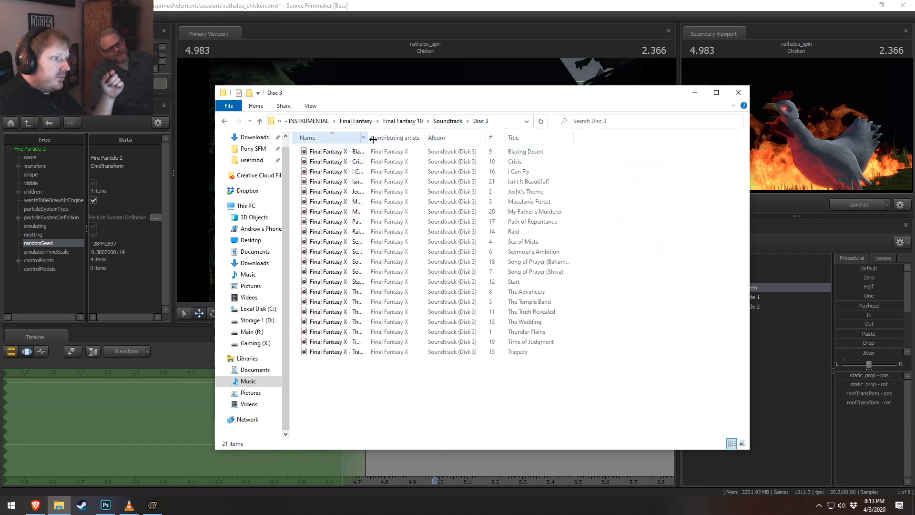
double_click(369, 138)
- Return to the Soundtrack folder and open Disc 4 to look through its tracks
click(447, 121)
click(338, 185)
double_click(338, 185)
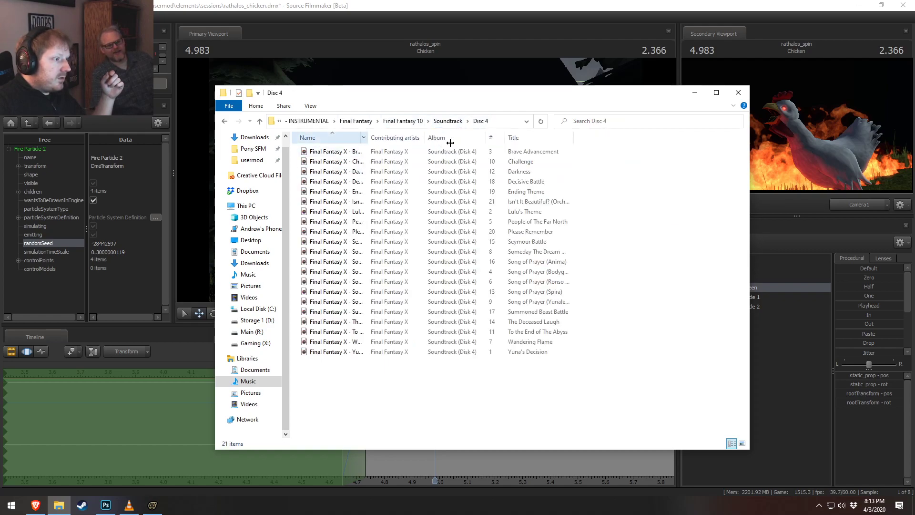
- Browse the track lists in the four disc folders of the Final Fantasy 10 soundtrack
double_click(368, 138)
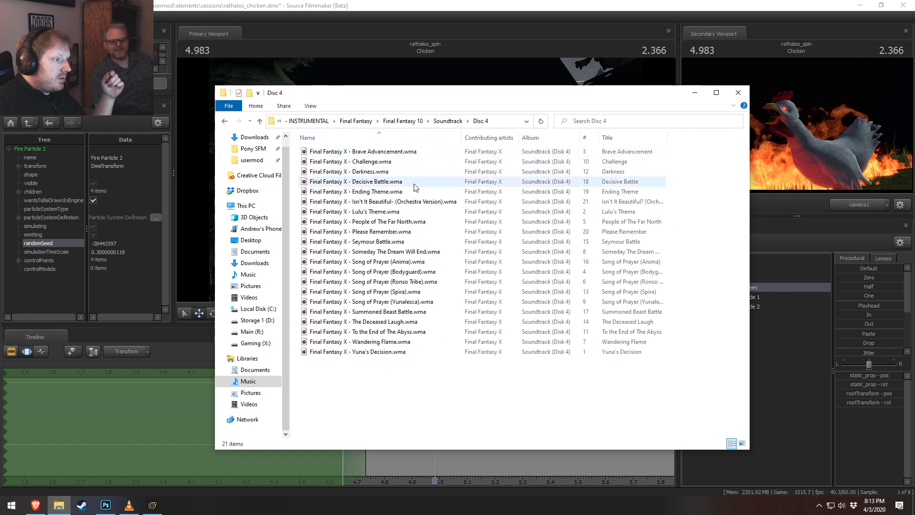
click(448, 121)
click(327, 160)
double_click(327, 160)
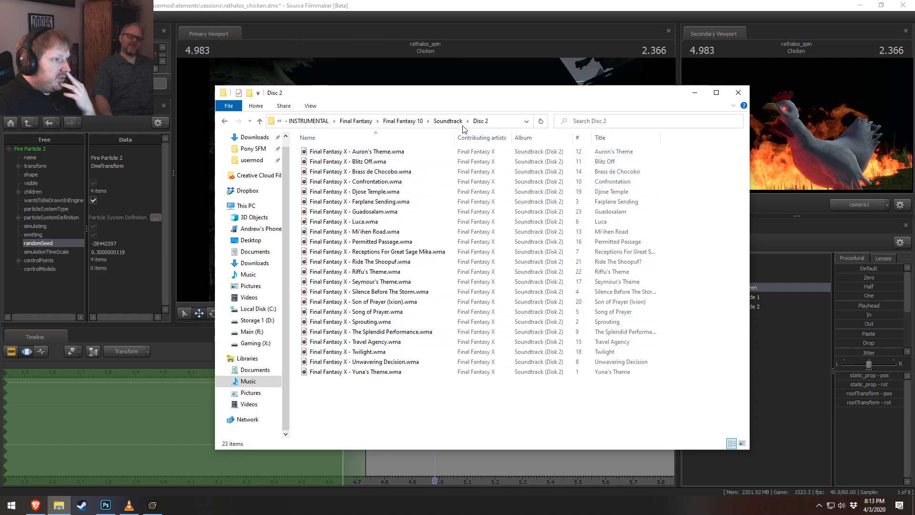
click(448, 121)
double_click(333, 151)
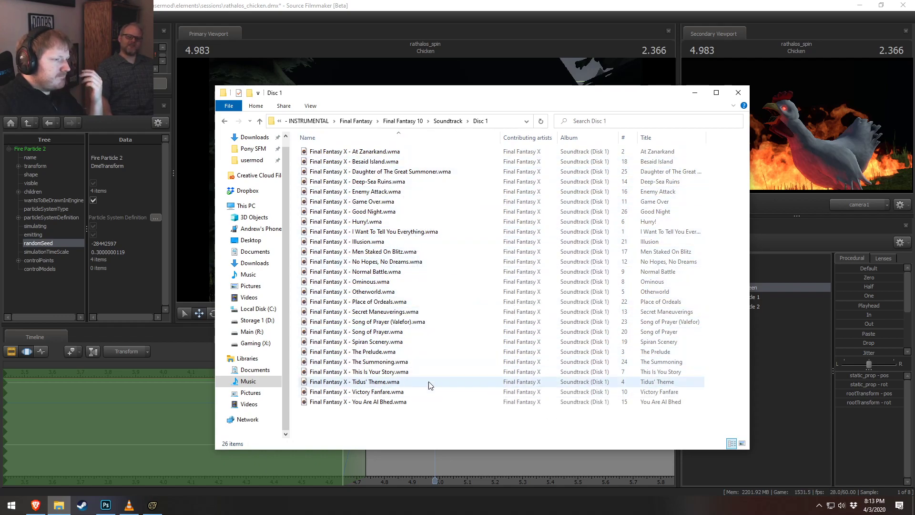
click(448, 121)
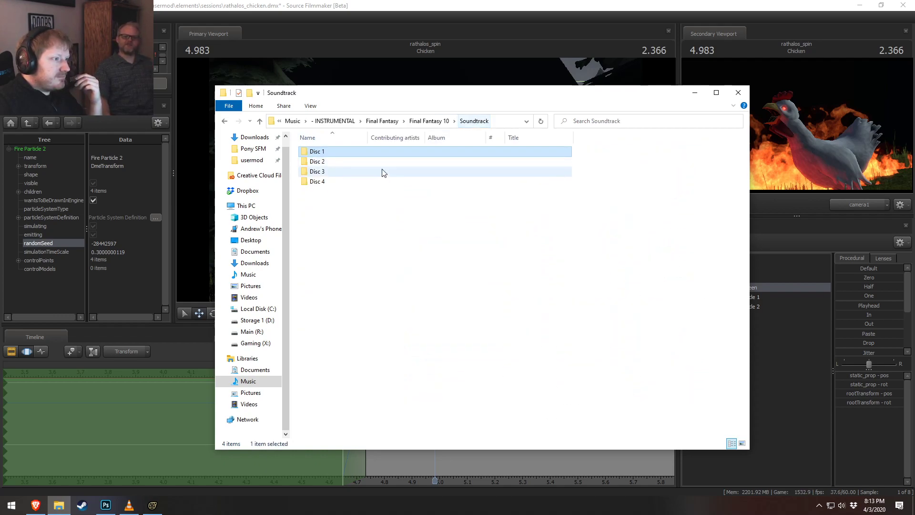
double_click(331, 172)
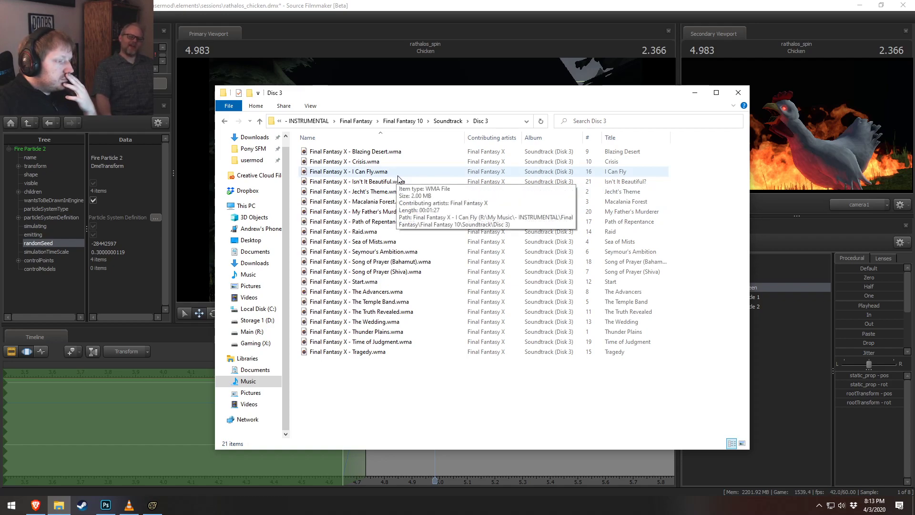
click(448, 120)
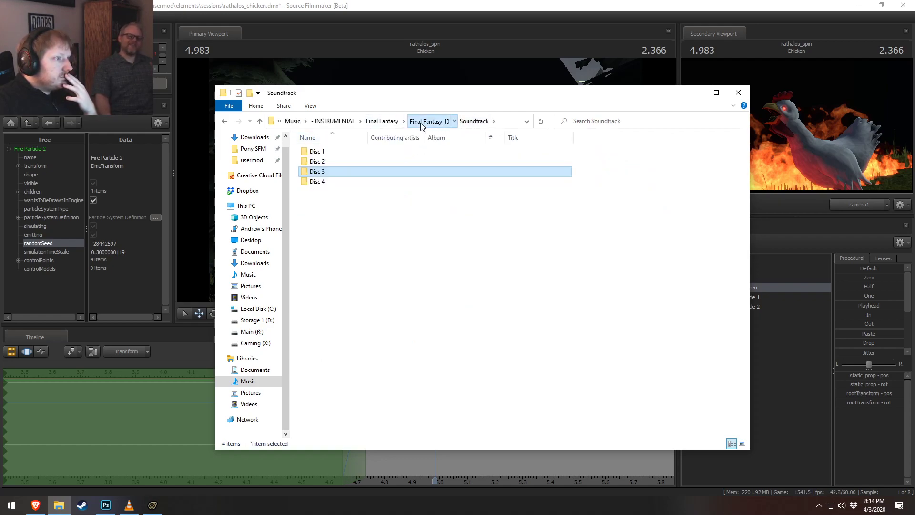
- Look through the tracks in the Final Fantasy 8 Piano Collections folder, including Eyes On Me
click(429, 121)
click(413, 120)
double_click(355, 183)
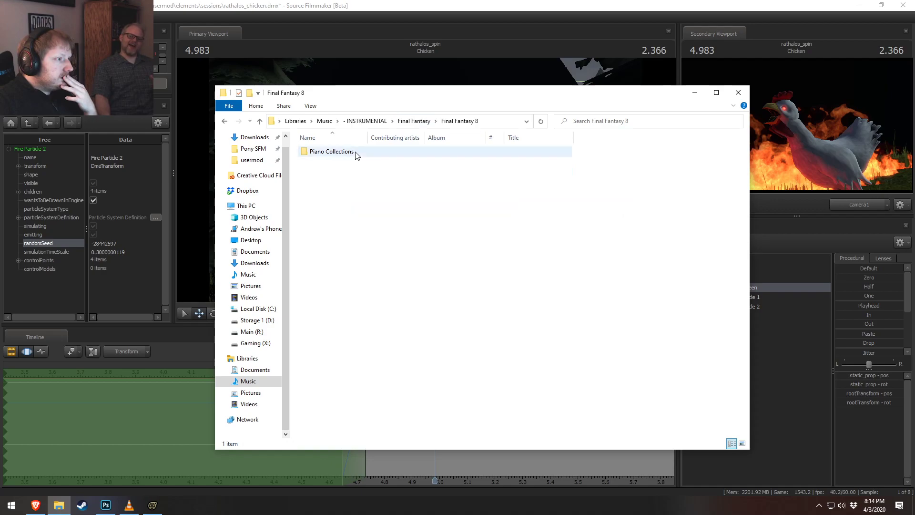
double_click(355, 153)
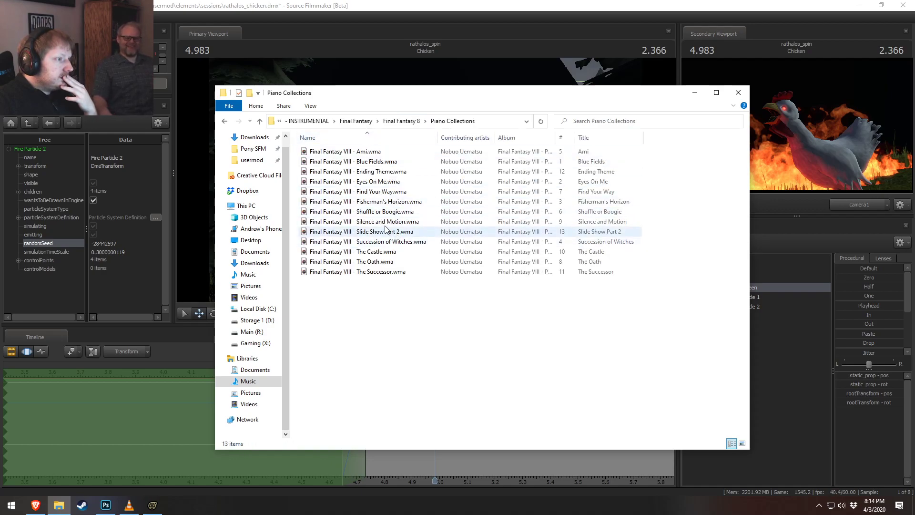
click(377, 183)
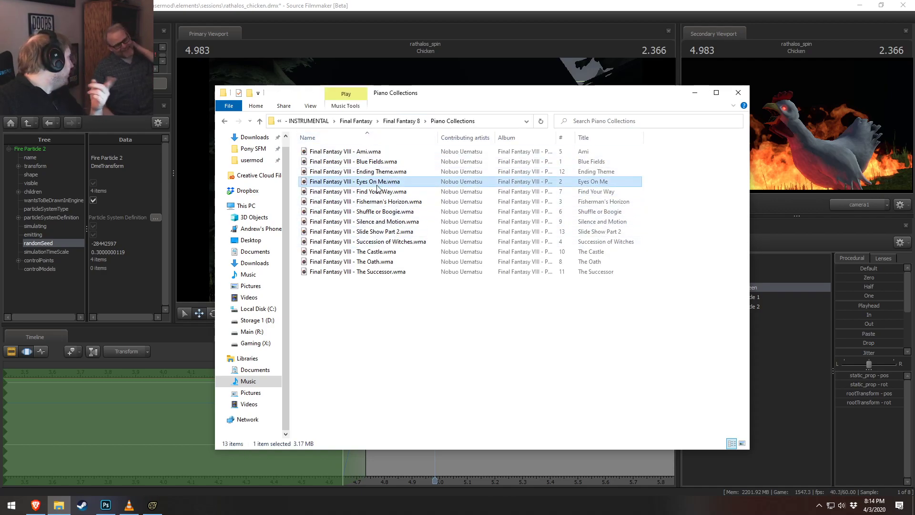
click(435, 317)
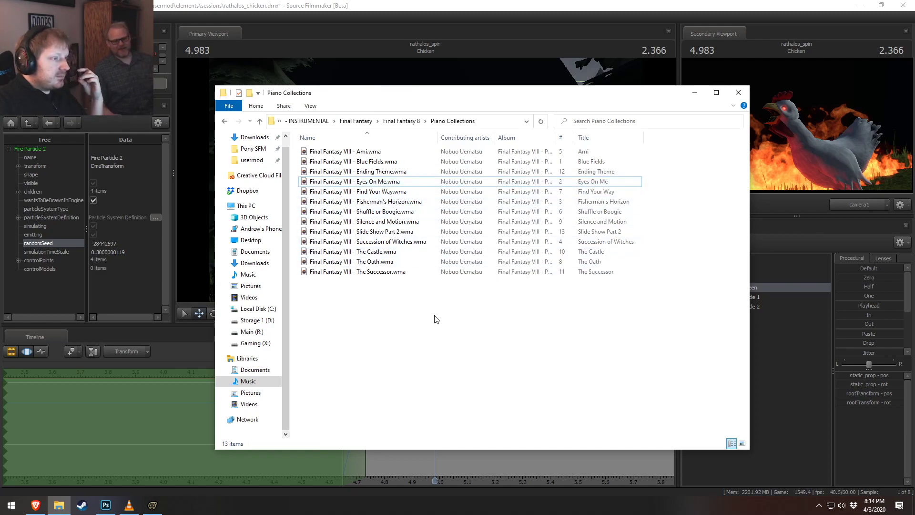
- Look through the Vocal Collection and Piano Collections tracks in the Final Fantasy 10-2 folder
click(401, 121)
click(414, 121)
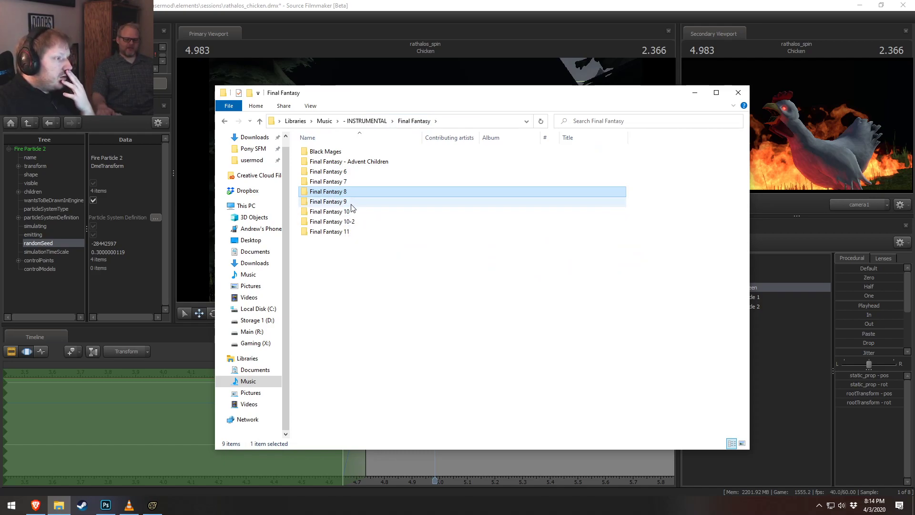
double_click(351, 221)
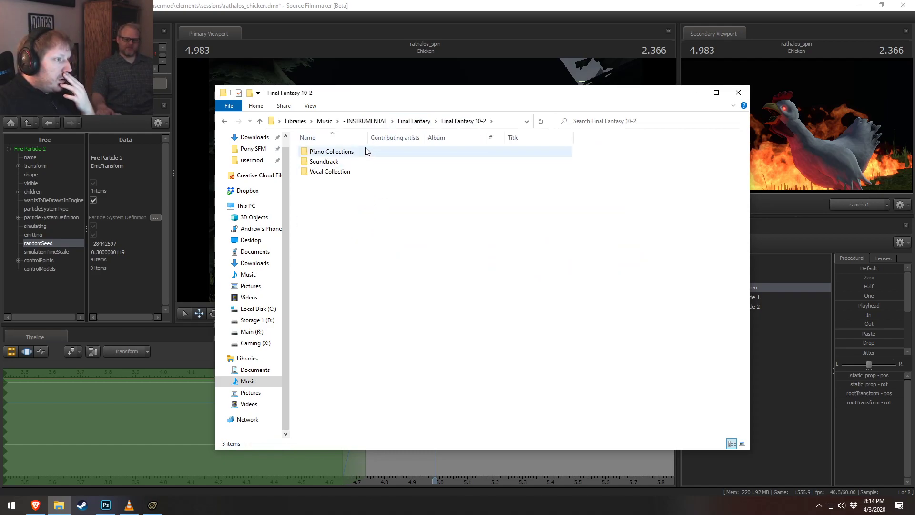
double_click(334, 172)
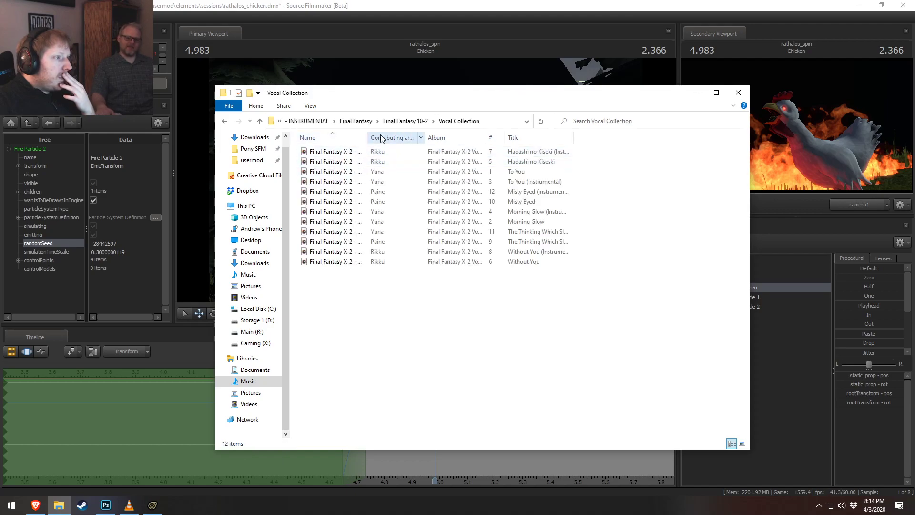
click(405, 121)
double_click(347, 153)
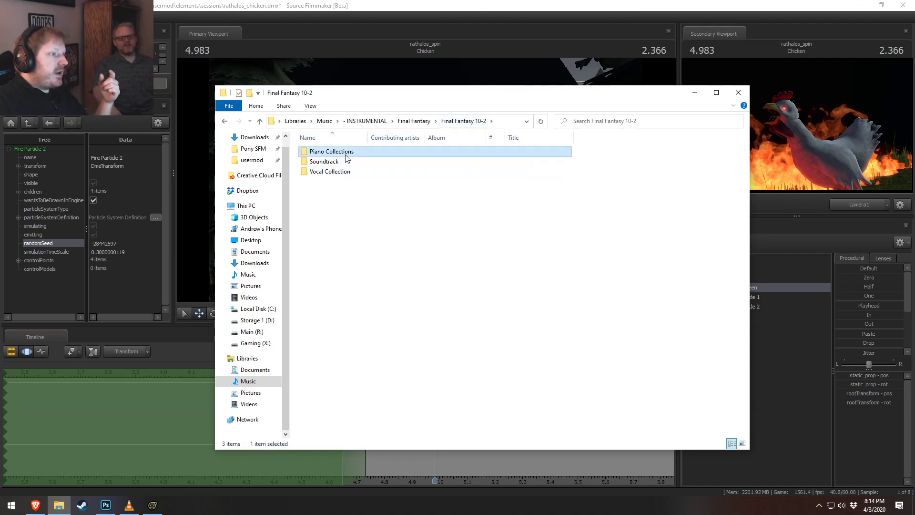
drag(367, 147, 500, 202)
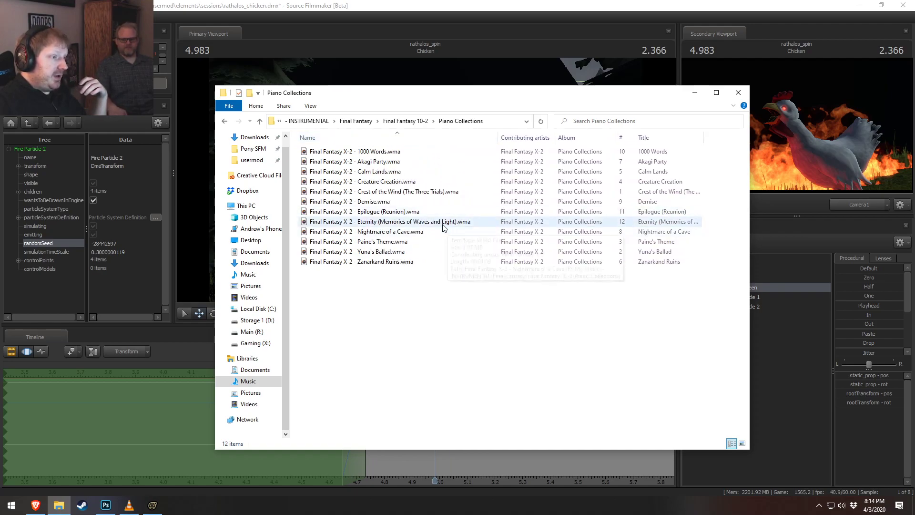
click(422, 222)
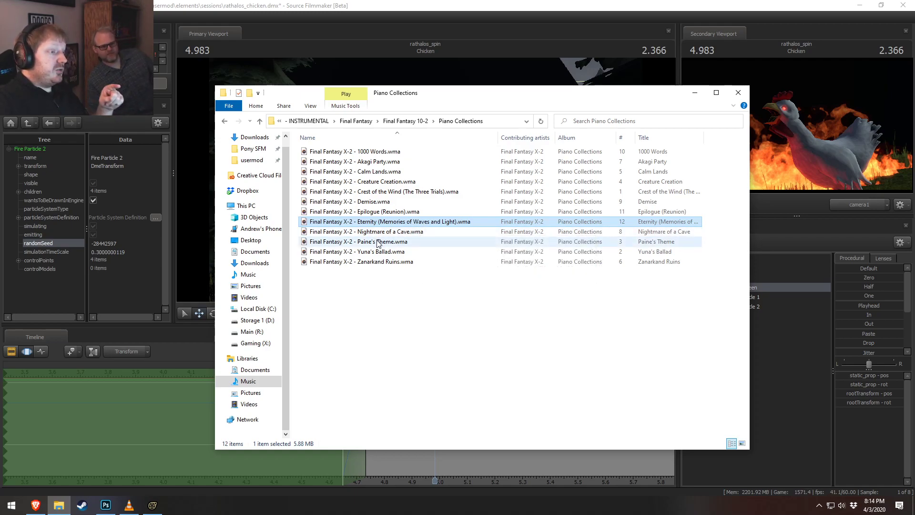
click(374, 152)
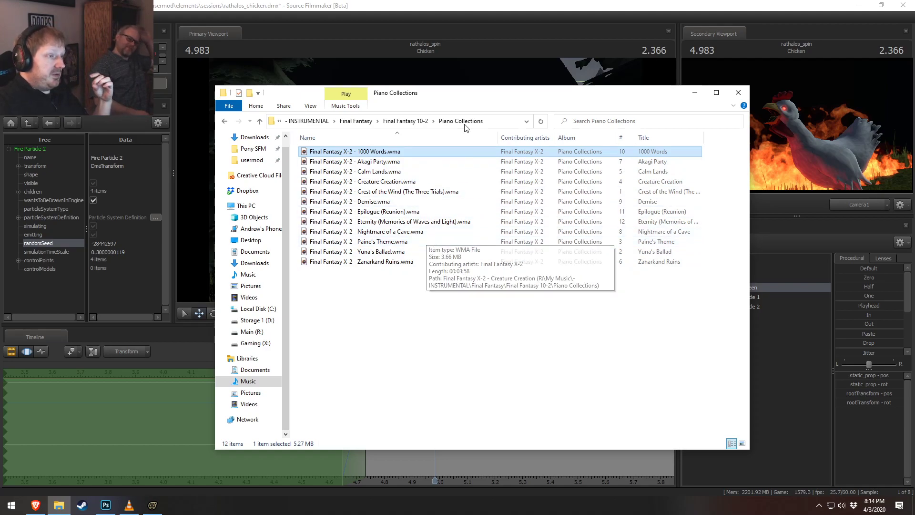
click(389, 121)
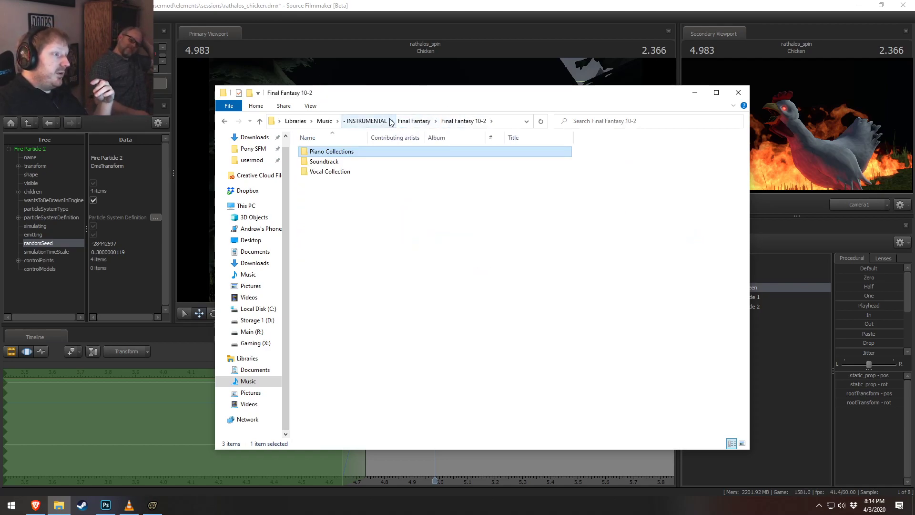
- Close the "Advent: One-Winged Angel" video in the browser and play the chicken shot in Source Filmmaker
click(416, 4)
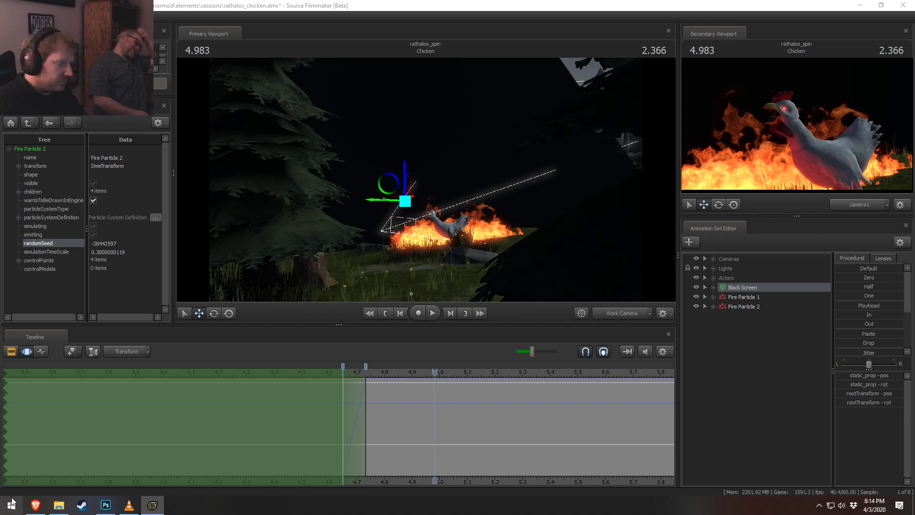
click(36, 505)
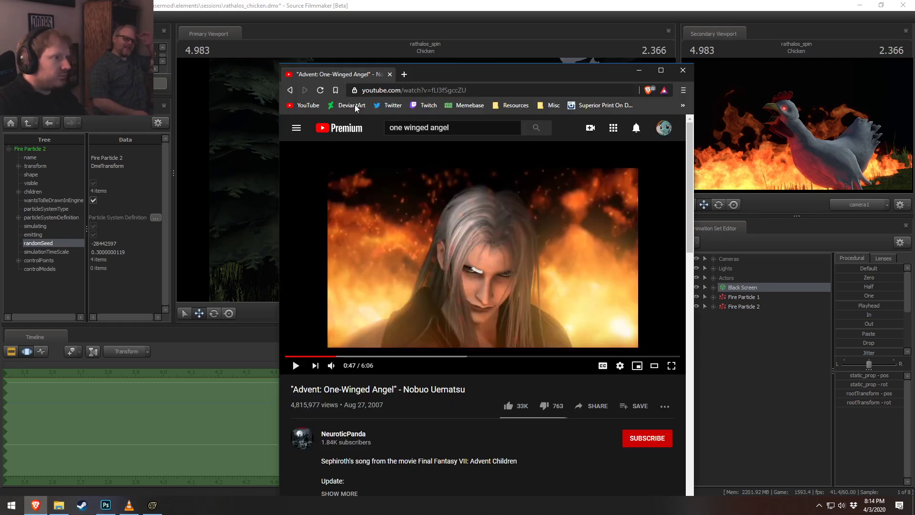
click(389, 74)
key(space)
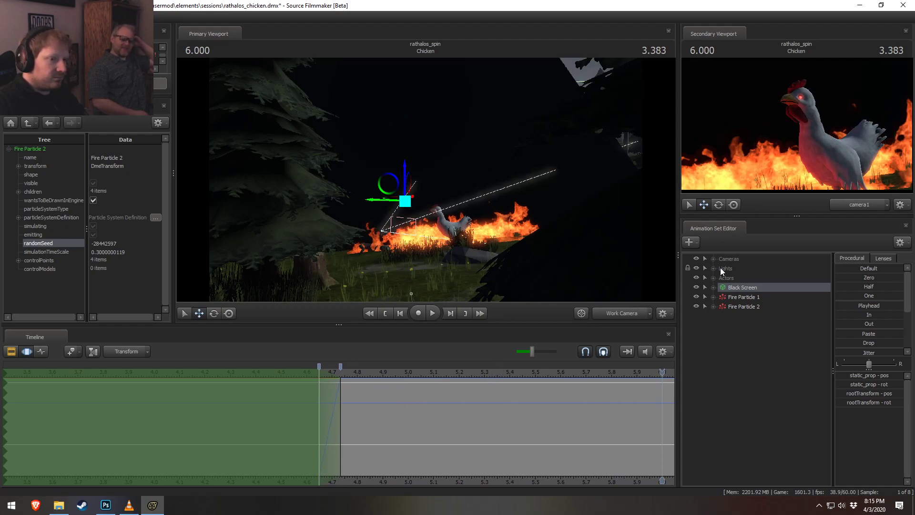
- Select camera1 in the Cameras group and load its view into the primary viewport with the playhead at 4.633
click(708, 258)
click(756, 267)
scroll(329, 404, up, 1)
scroll(258, 415, down, 2)
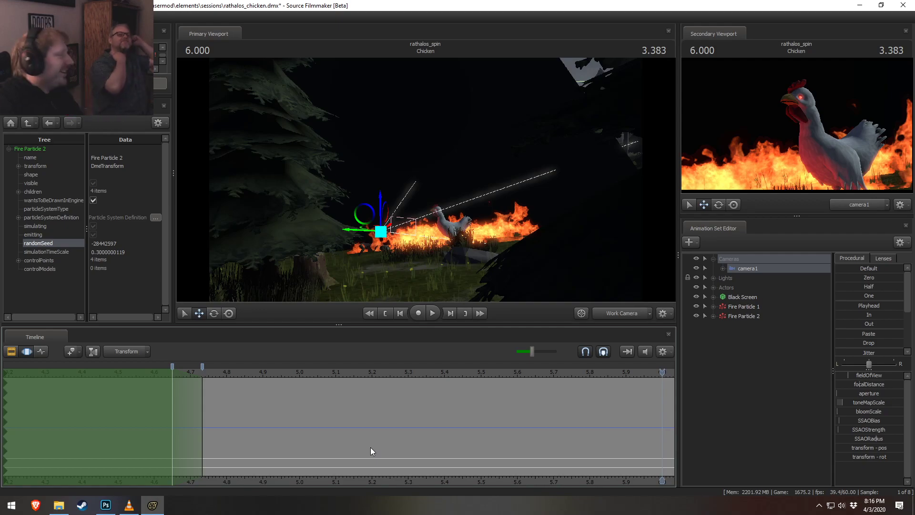
drag(233, 377, 166, 377)
drag(468, 251, 475, 254)
key(w)
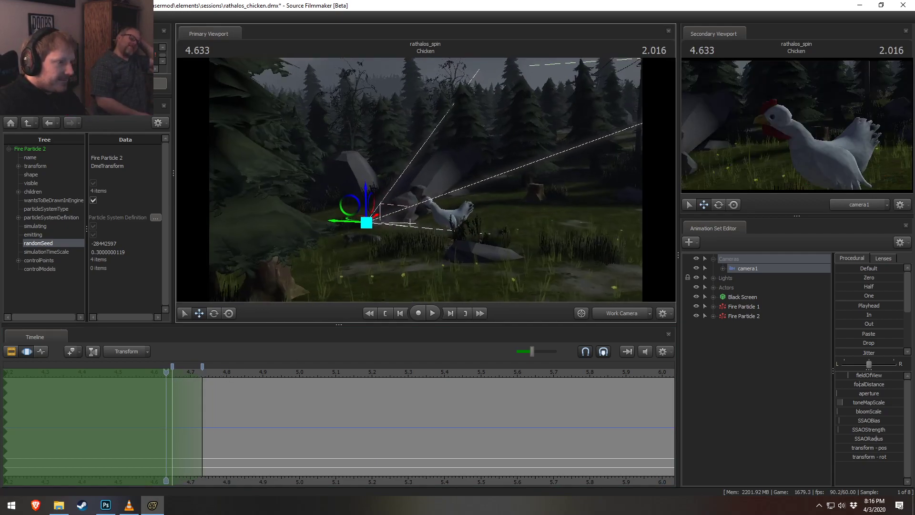
drag(749, 268, 570, 234)
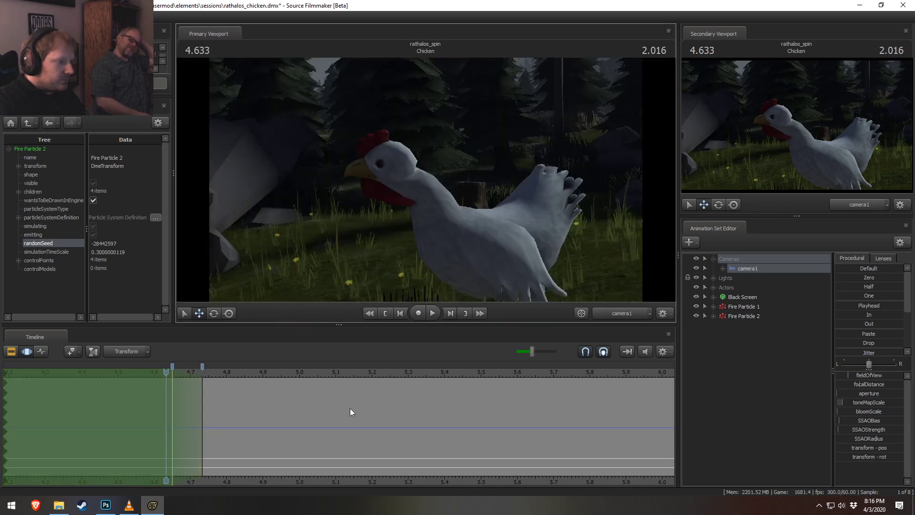
- Set a time selection for camera1 that ramps in from about 4.7 s to 6.5 s and extends onward indefinitely
drag(220, 388, 257, 390)
click(203, 394)
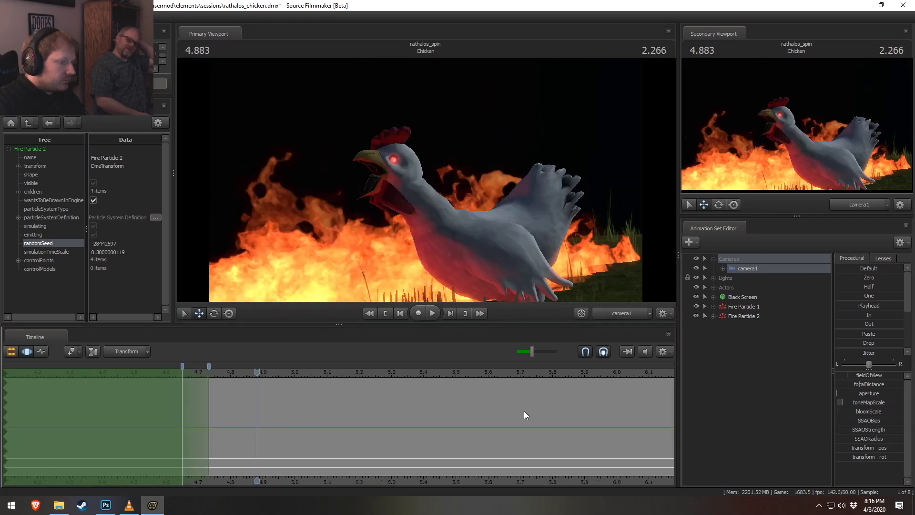
scroll(525, 411, down, 5)
key(shift)
drag(442, 422, 259, 437)
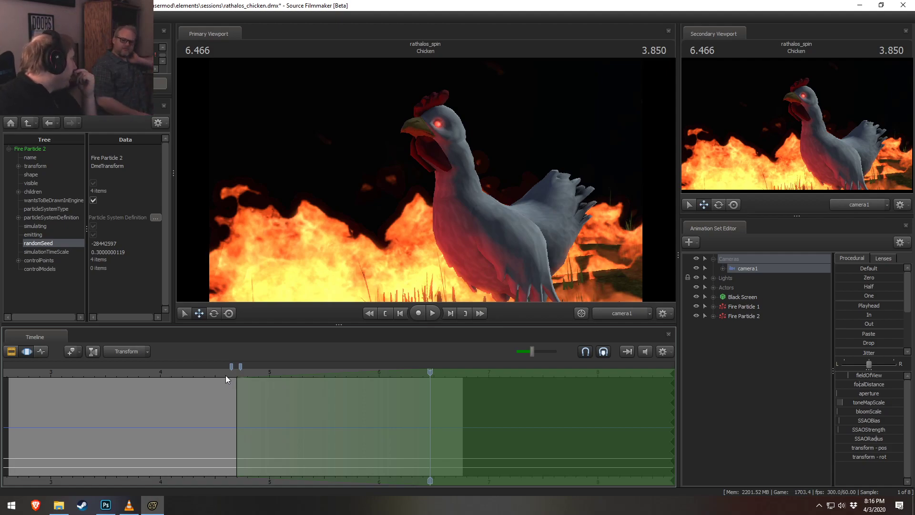
- Reposition camera1 on the chicken at about 6.5 s and play back the resulting camera move
drag(232, 374, 434, 407)
drag(474, 254, 358, 261)
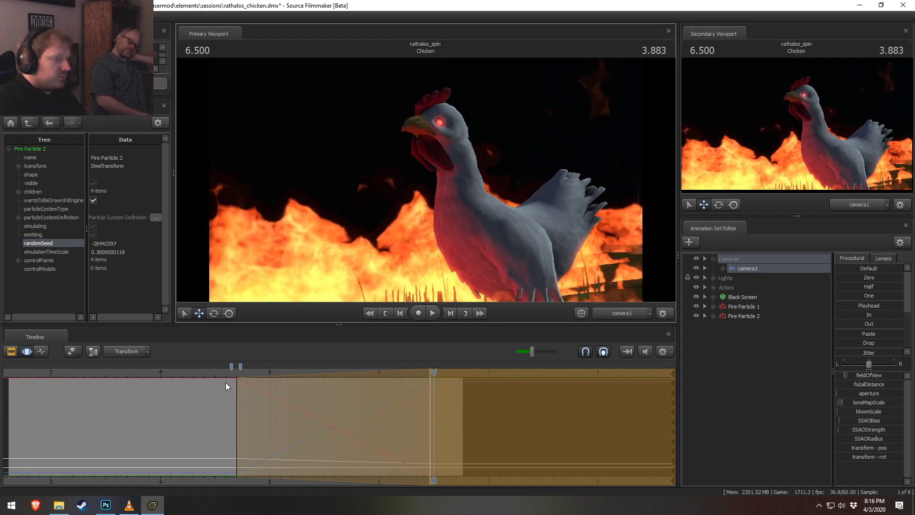
key(space)
click(236, 373)
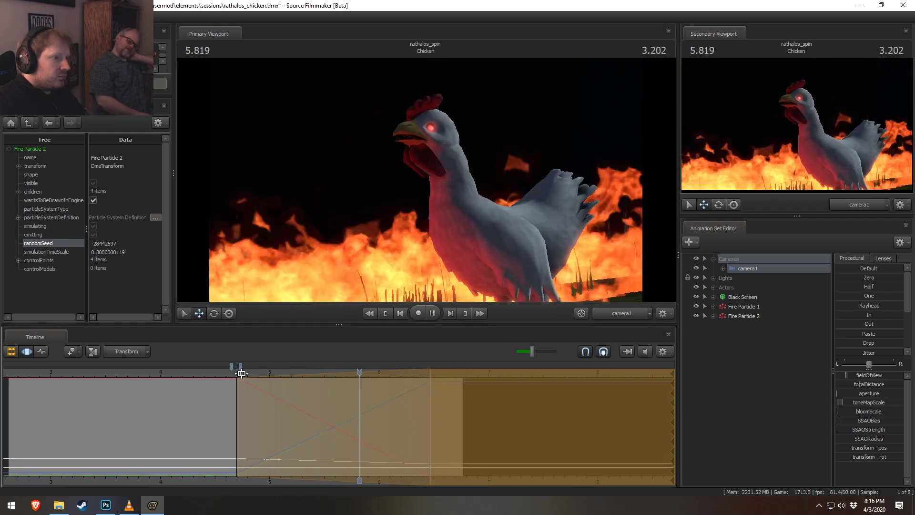
key(space)
- Move camera1 closer to the chicken at about 6.48 s and play back the push-in
click(432, 404)
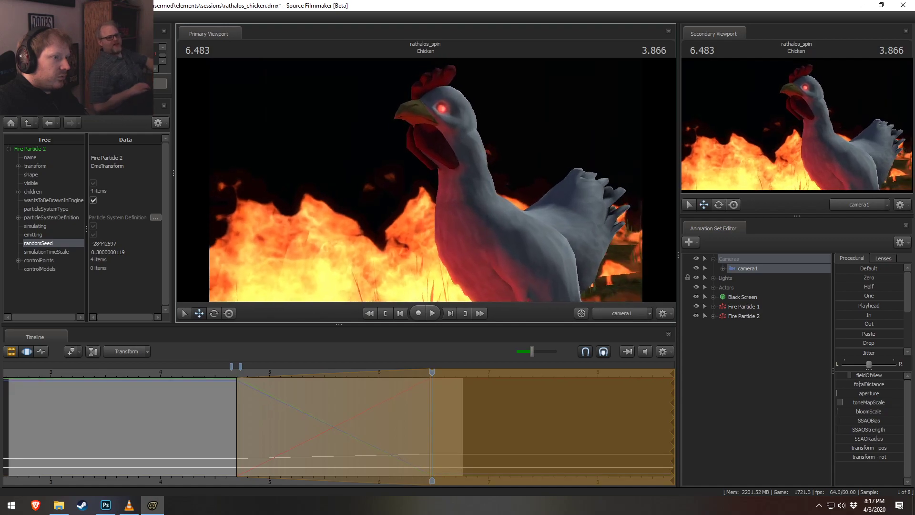
click(228, 371)
key(space)
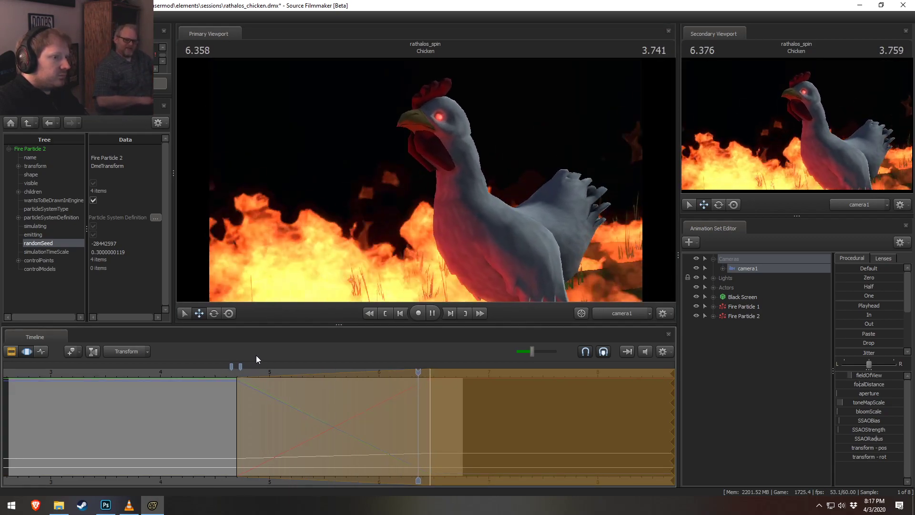
key(space)
- Select camera1's motion from about 5.9 s to 6.65 s with wide falloffs and apply a procedural preset to smooth it
shift+drag(368, 414, 448, 429)
scroll(451, 431, up, 10)
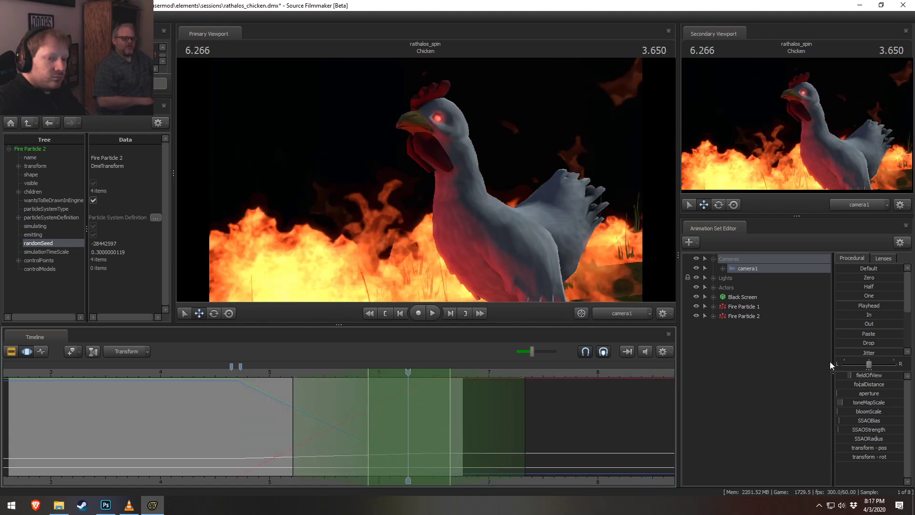
scroll(857, 353, down, 3)
click(858, 353)
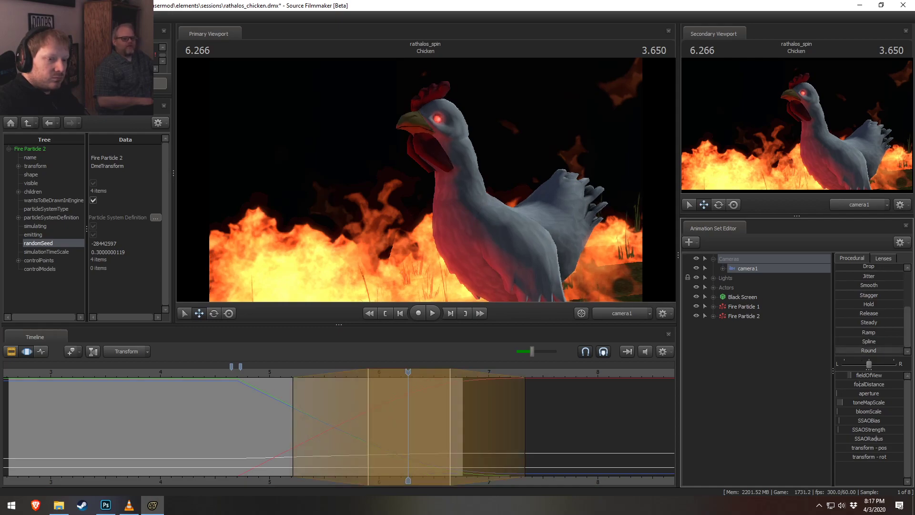
- Widen camera1's time selection to hold from about 5.6 s to 6.9 s, ramping in from about 5.1 s
drag(451, 406, 468, 406)
drag(368, 414, 346, 415)
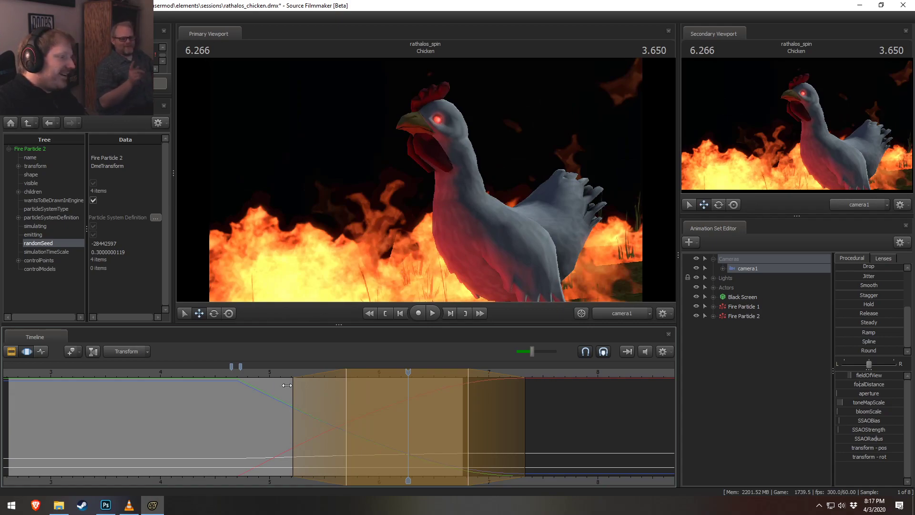
drag(332, 404, 319, 400)
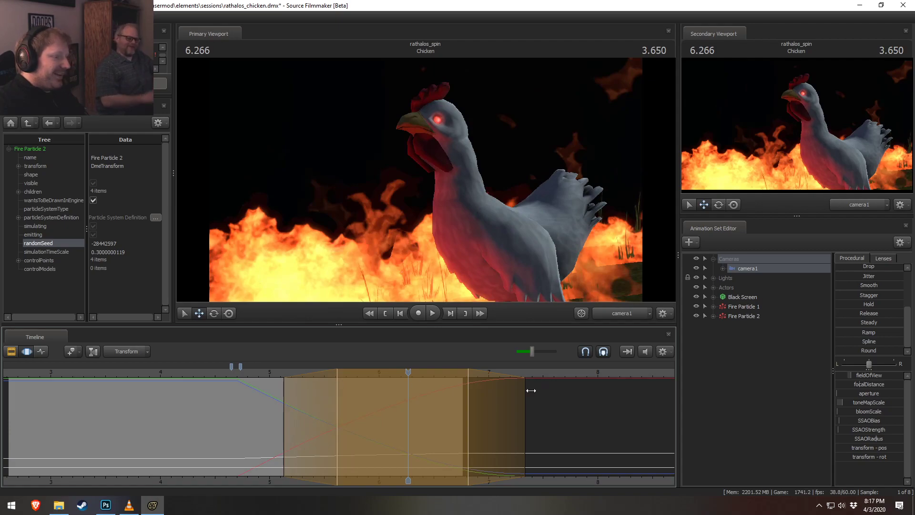
drag(469, 406, 475, 408)
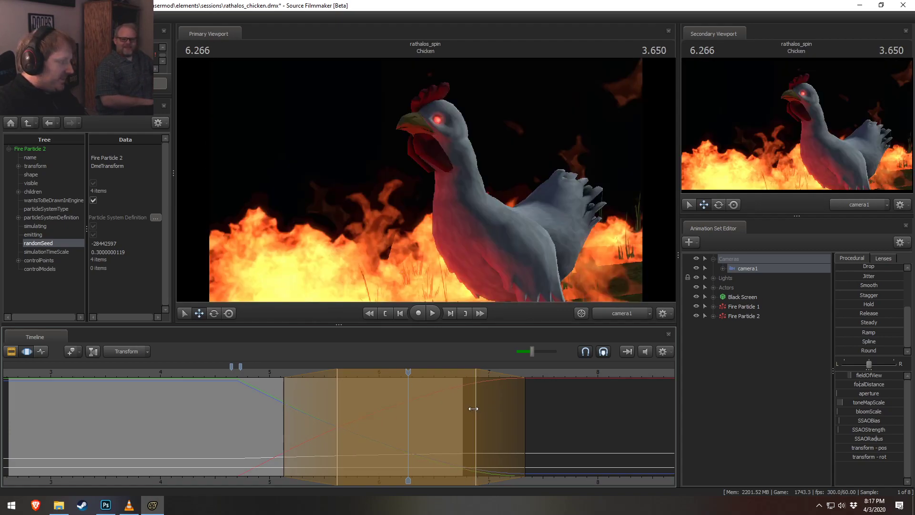
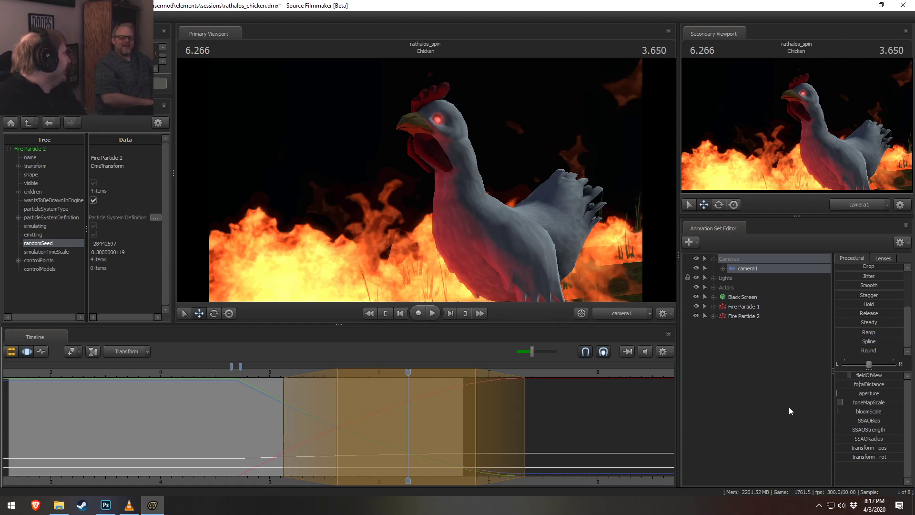
- Play back camera1's push-in repeatedly from about 4.7–5 s to check its smoothness
click(262, 373)
key(space)
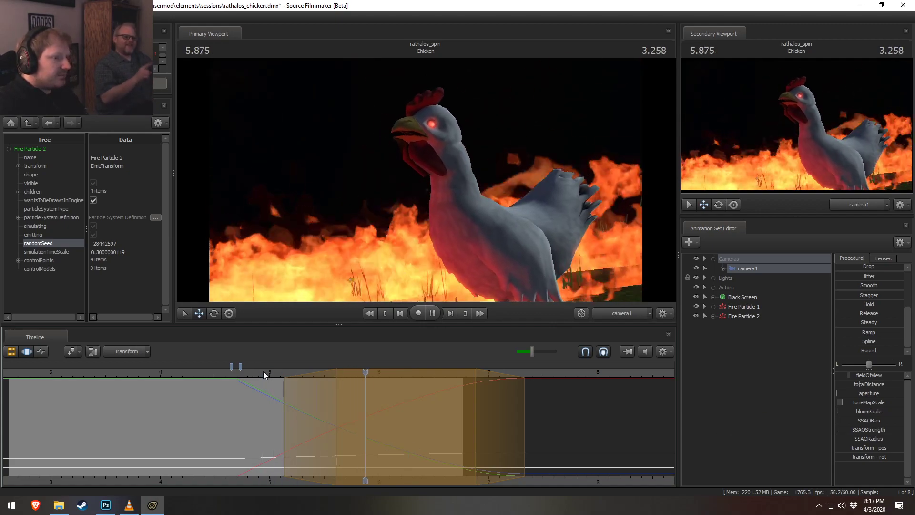
key(space)
drag(245, 374, 265, 374)
key(space)
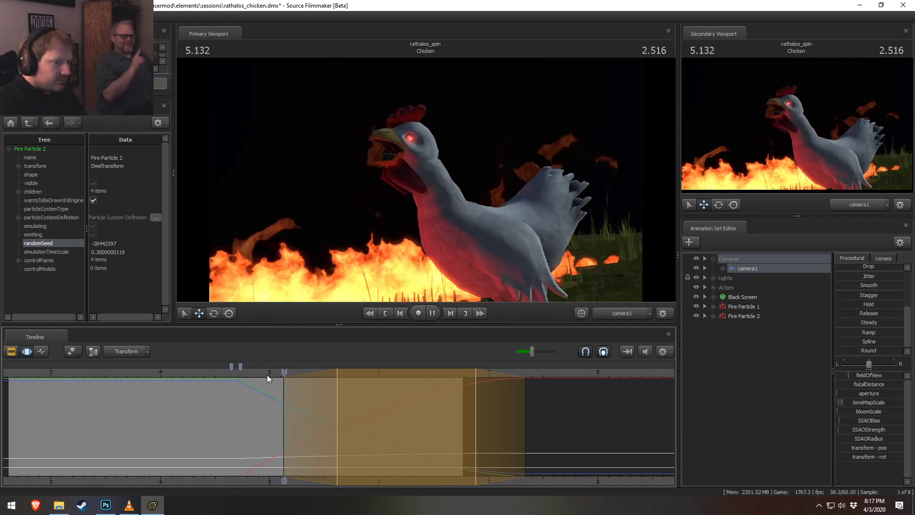
key(space)
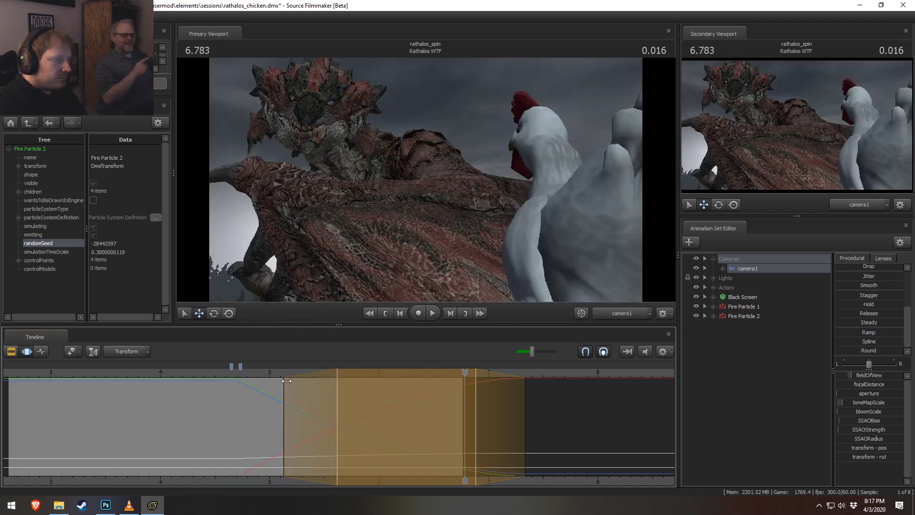
click(238, 375)
key(space)
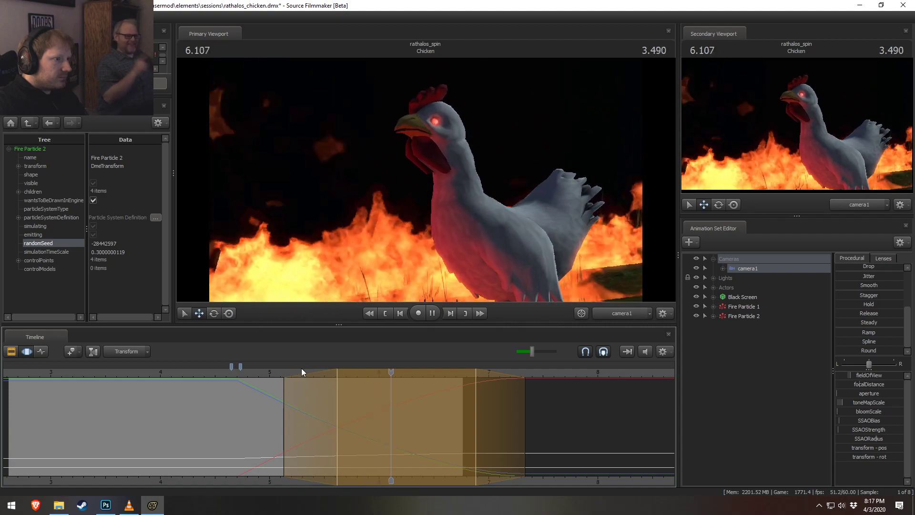
key(space)
- Extend the end of camera1's time selection hold to about 7.0 s and play back the shot
drag(500, 412, 513, 420)
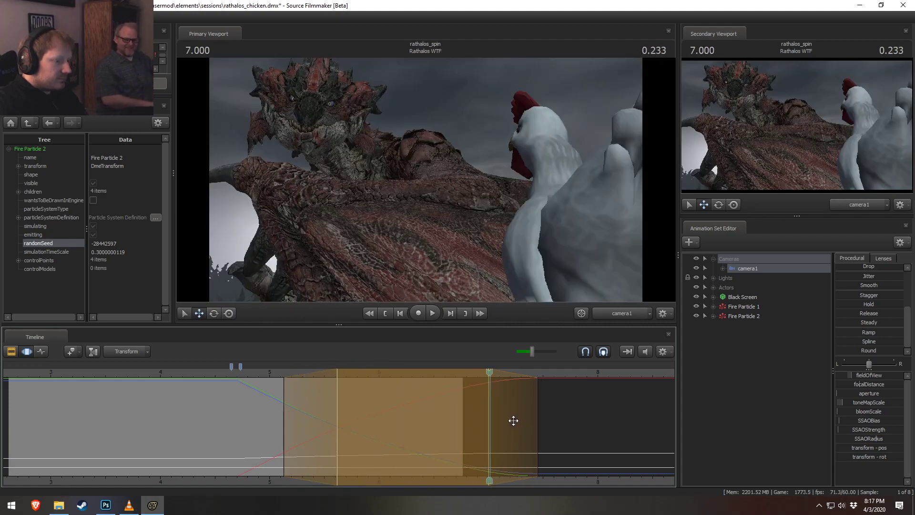
click(317, 387)
key(space)
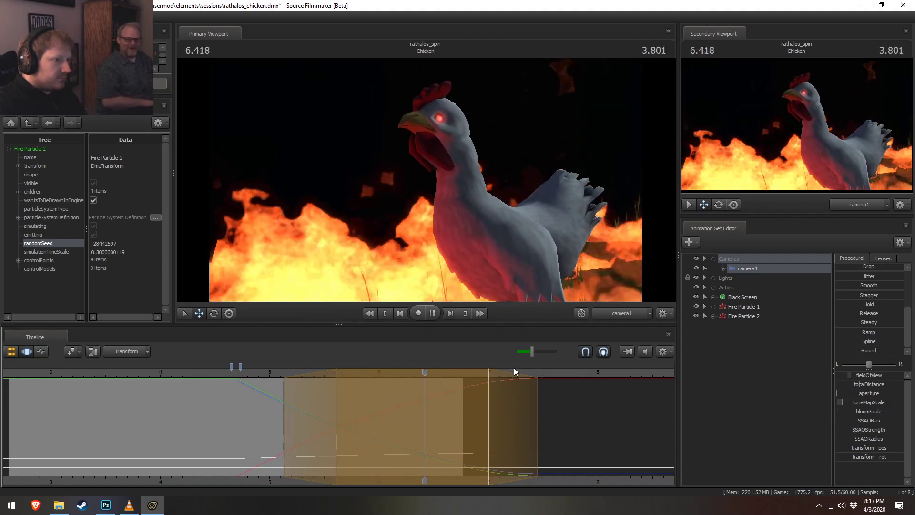
key(space)
- Expand the Chicken actor's Body group and select all of the Chicken's controls except Jaw
click(714, 288)
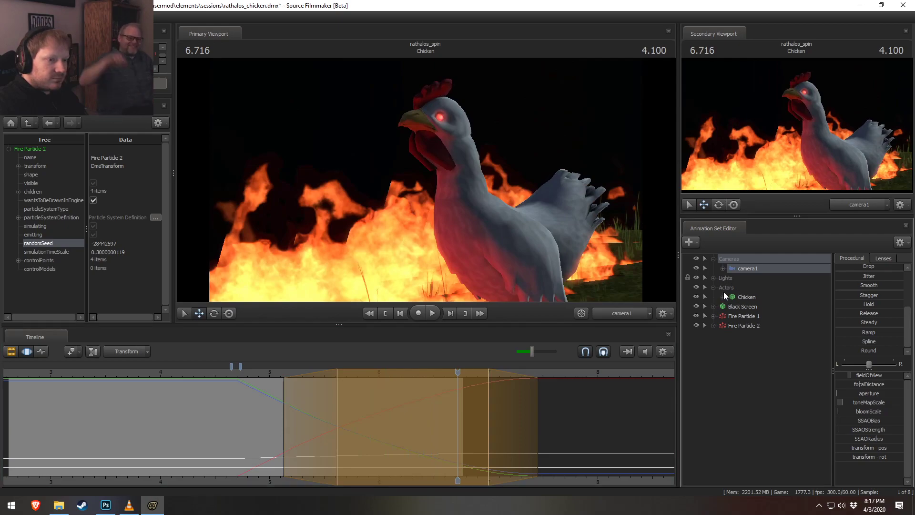
click(723, 291)
click(723, 296)
click(732, 307)
ctrl+click(756, 334)
- Select the chicken's motion from about 6.2 s to 6.75 s with wide falloffs and apply the Round procedural preset
scroll(427, 431, up, 3)
drag(427, 431, 463, 456)
shift+scroll(464, 456, up, 5)
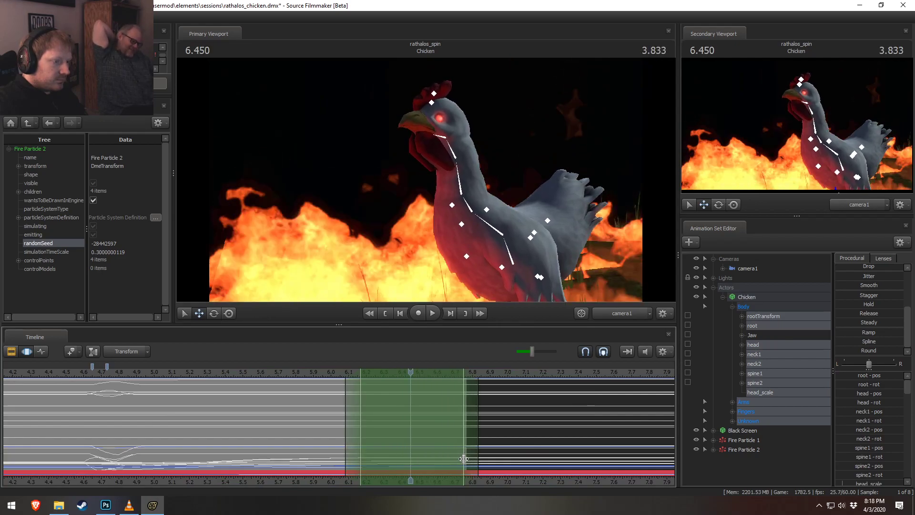
double_click(848, 351)
- Play back the chicken's motion from about 5.8 s and 5.3 s, and park the playhead at about 4.93 s
click(301, 371)
key(space)
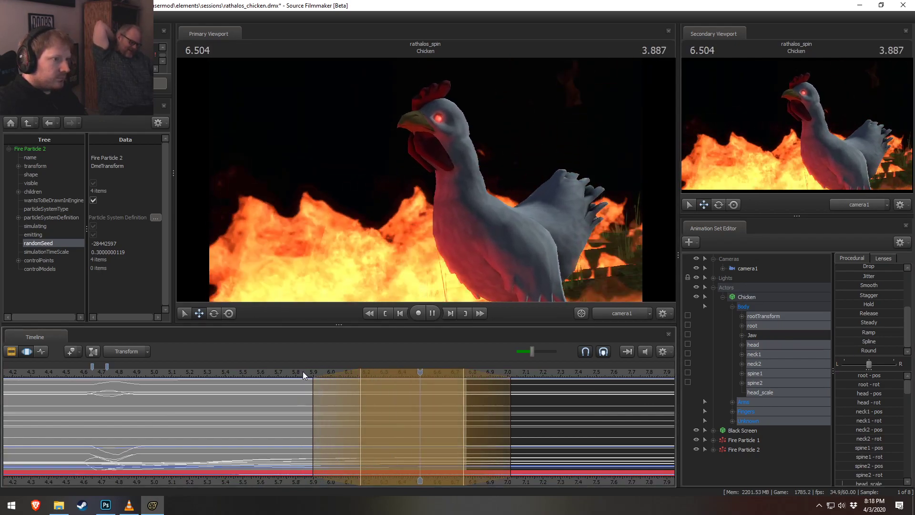
key(space)
click(213, 372)
key(space)
key(space)
click(142, 372)
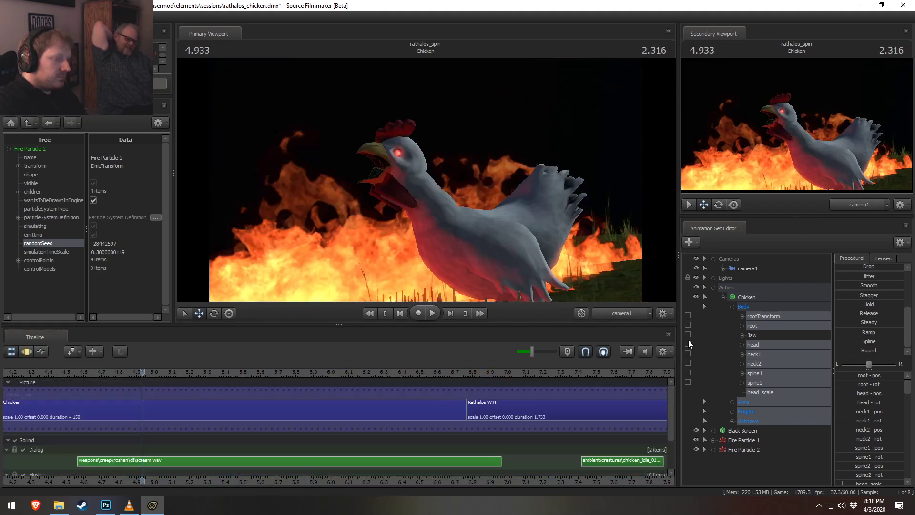
- Duplicate the Fire Particle 1 animation set by copying and pasting it in the Animation Set Editor
click(713, 288)
right_click(739, 307)
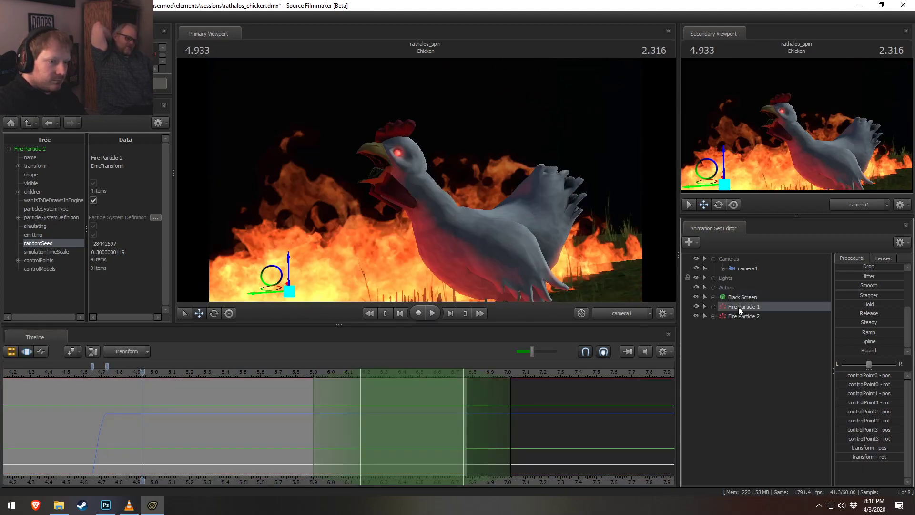
click(751, 327)
right_click(727, 354)
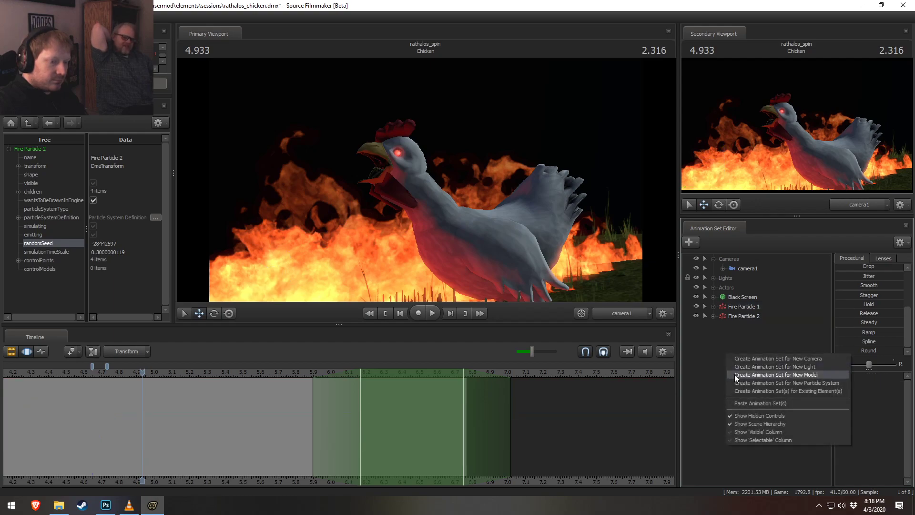
click(745, 403)
- Show Fire Particle 3 in the Element Viewer and instance its particle system
right_click(745, 327)
mouse_move(770, 443)
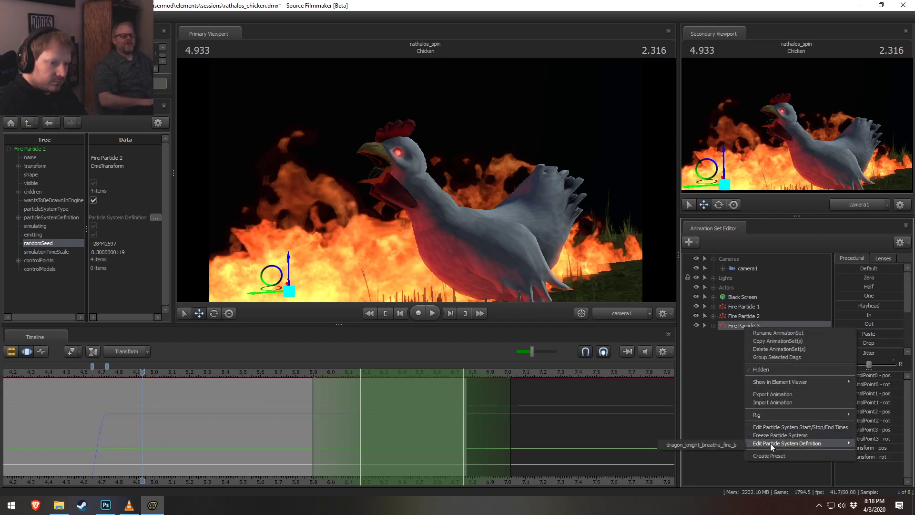
mouse_move(829, 378)
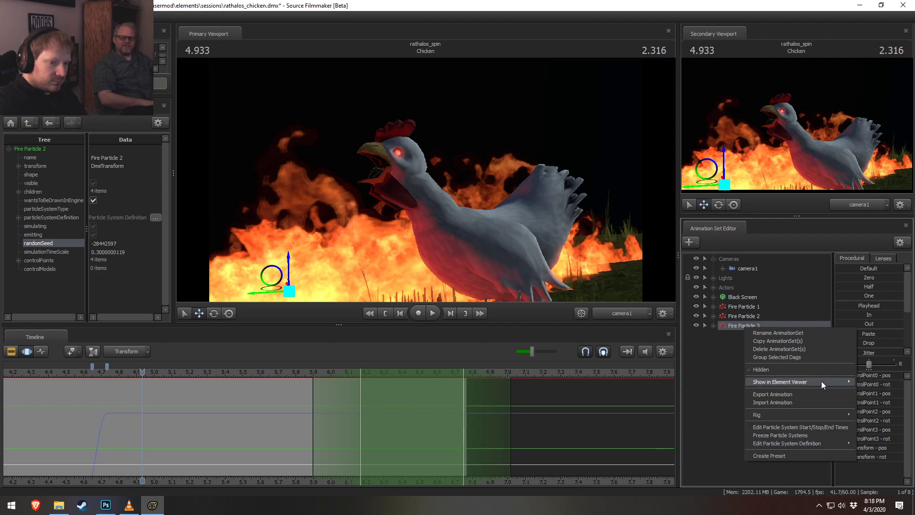
click(882, 391)
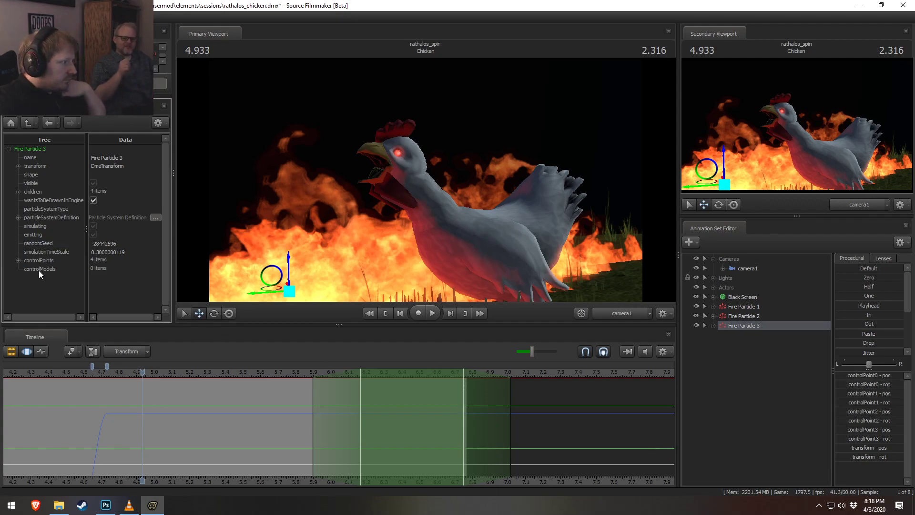
right_click(35, 149)
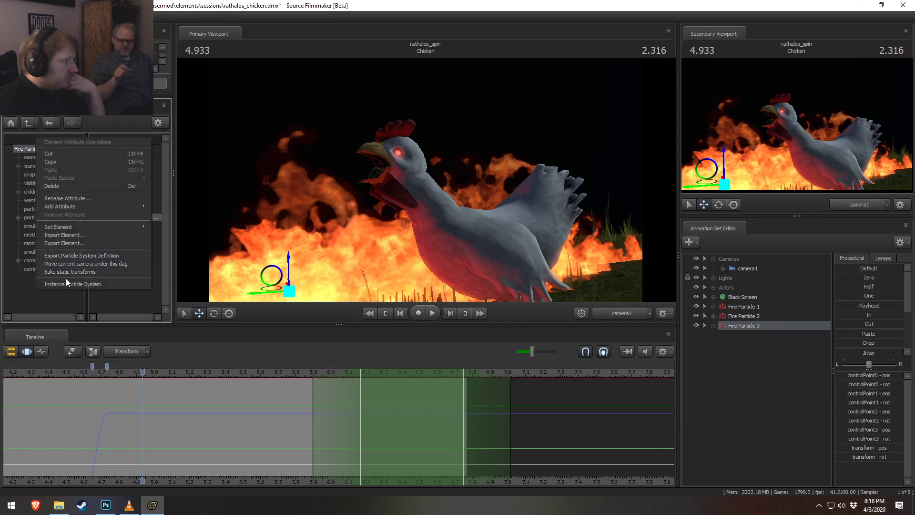
click(89, 296)
- Select all time for Fire Particle 3 and open its dragon_knight_breathe_fire_b particle system definition for editing
click(743, 327)
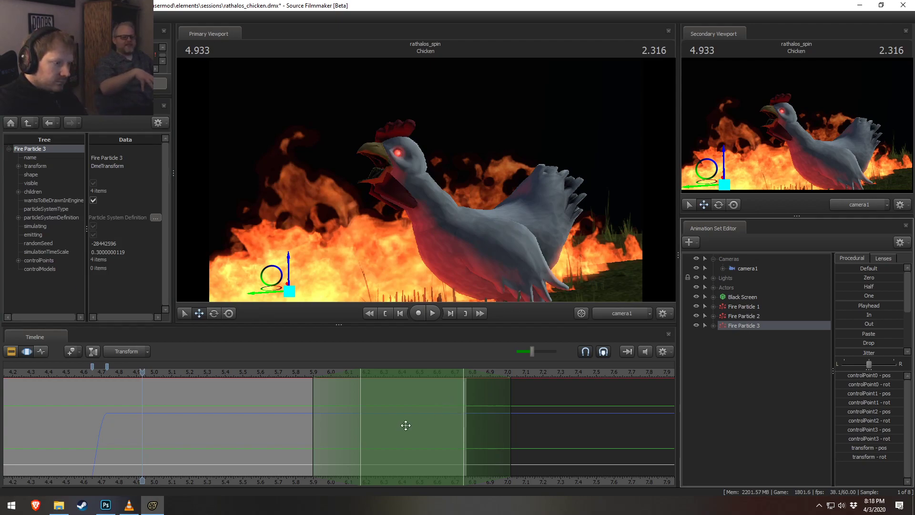
click(411, 423)
key(ctrl+a)
click(748, 328)
right_click(747, 328)
mouse_move(778, 442)
click(719, 445)
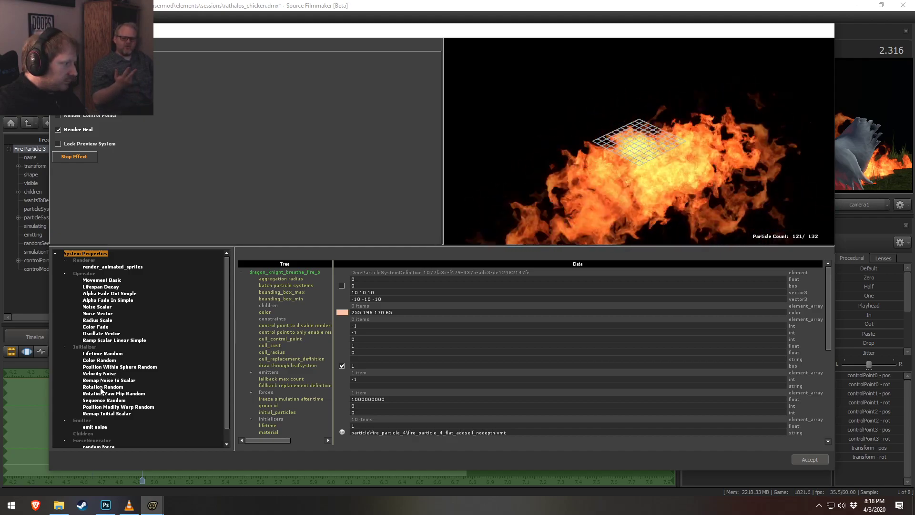
- Remove the random force generator from the dragon_knight_breathe_fire_b particle definition
scroll(113, 431, down, 1)
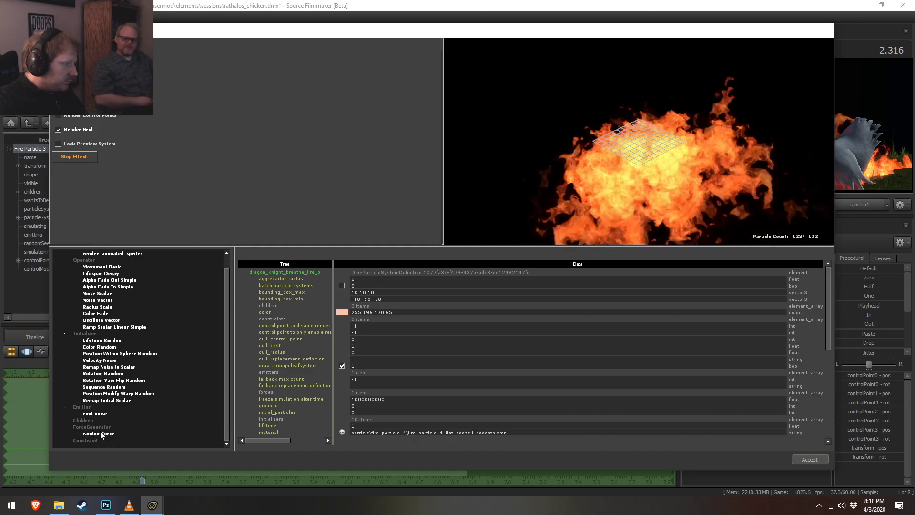
click(100, 433)
right_click(100, 433)
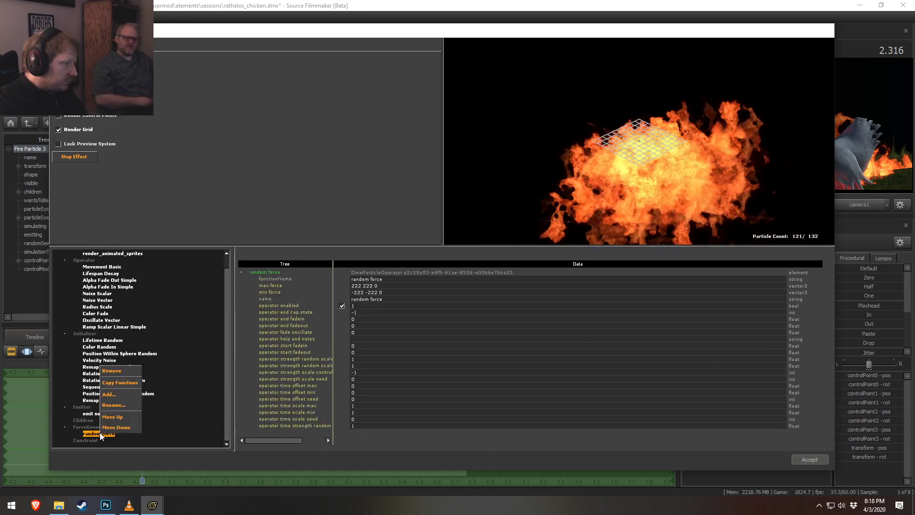
click(116, 372)
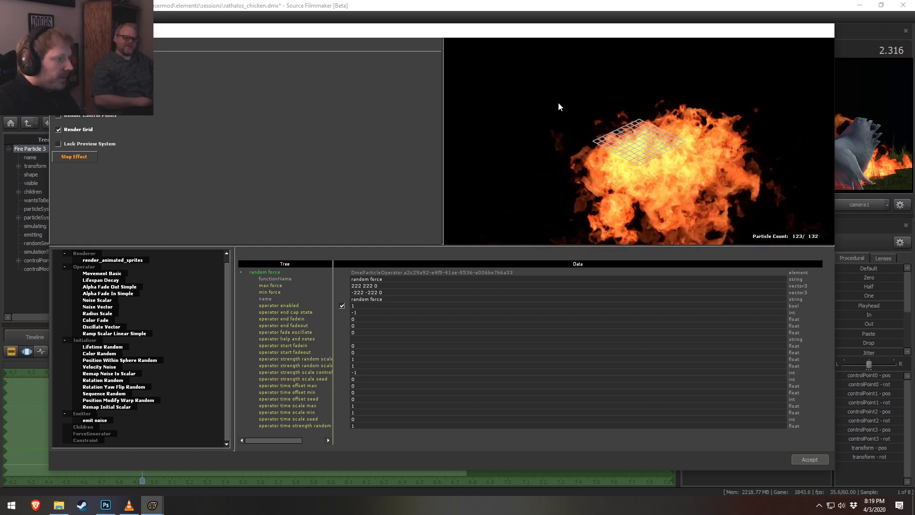
- Inspect the Lifetime Random and Position Modify Warp Random initializers, and remove Position Modify Warp Random
right_click(89, 349)
click(89, 350)
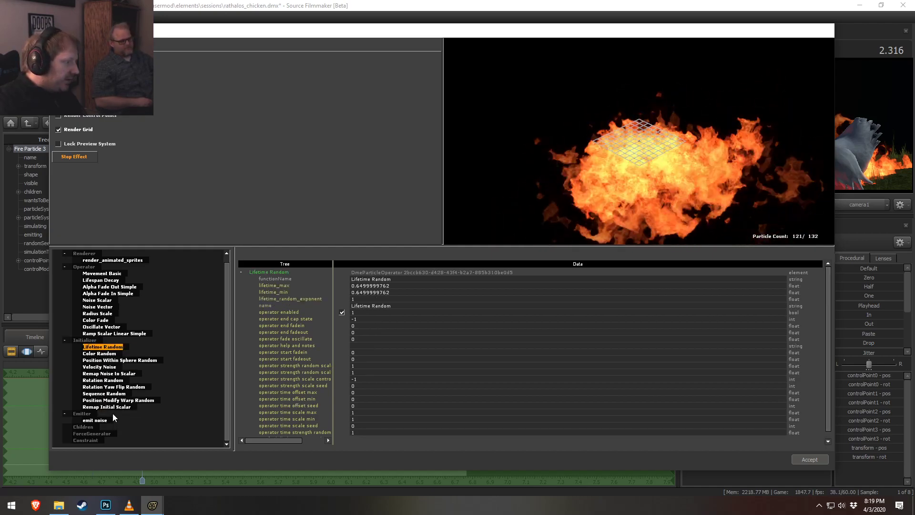
click(114, 400)
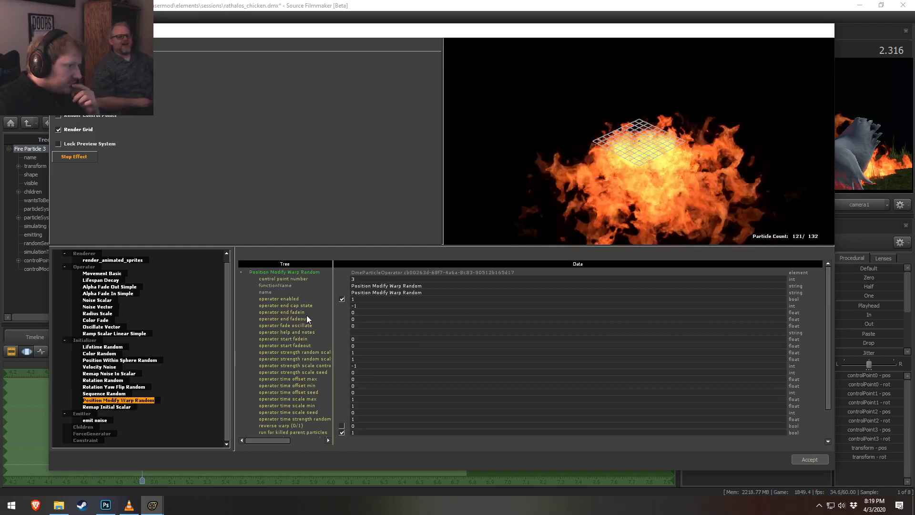
scroll(376, 415, down, 3)
scroll(365, 418, up, 2)
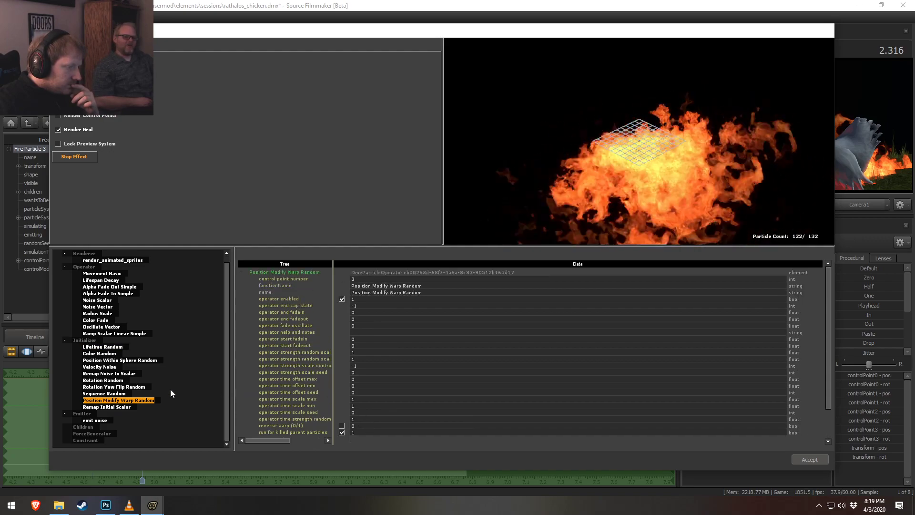
right_click(119, 405)
click(120, 407)
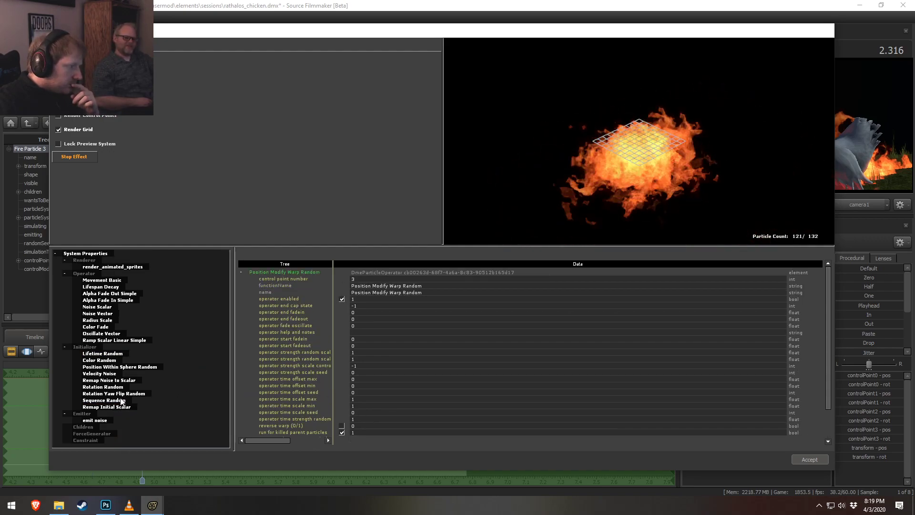
- Set distance_max of the Position Within Sphere Random initializer to 0
click(101, 381)
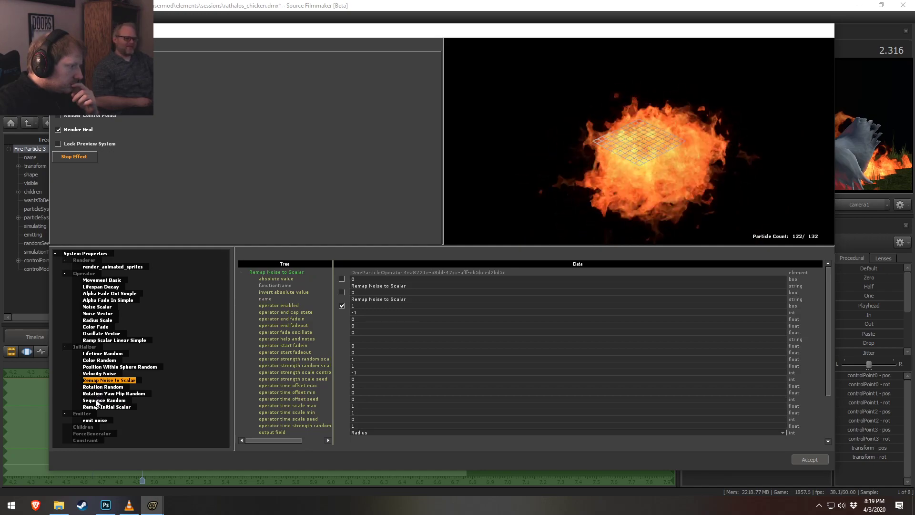
click(119, 367)
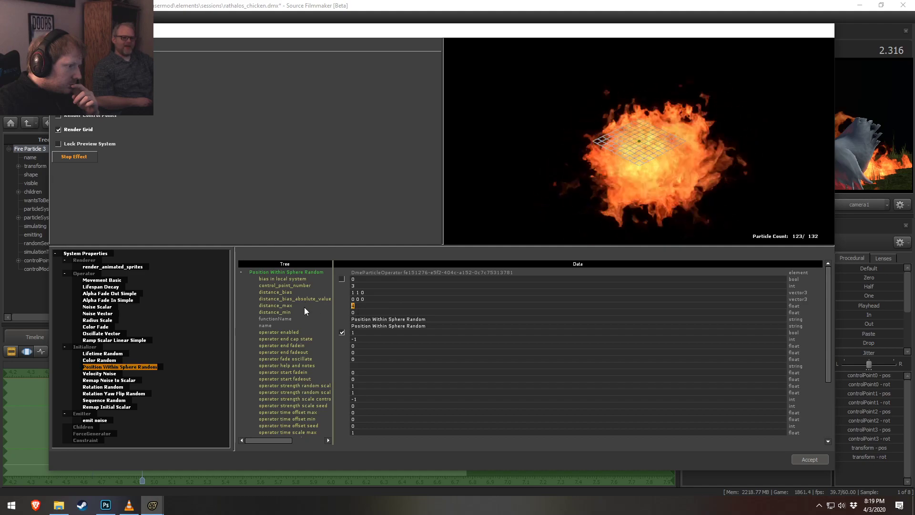
text(0)
key(Return)
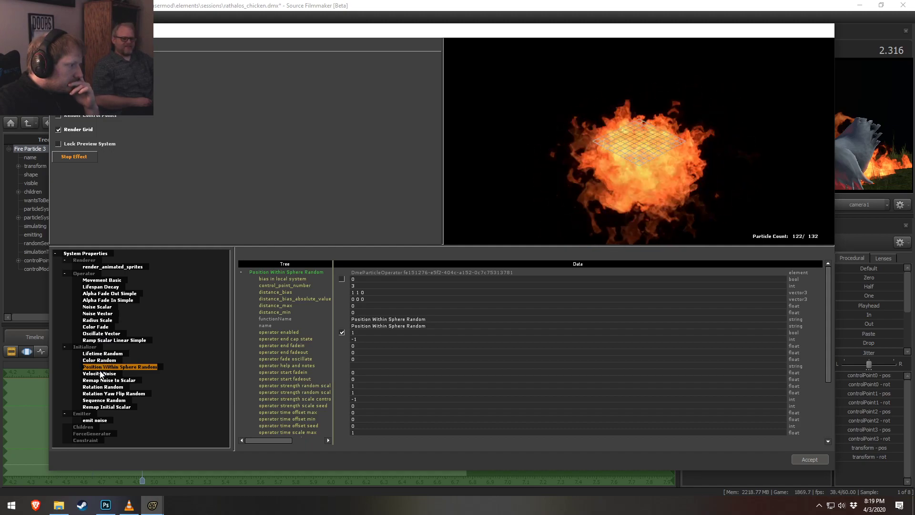
- Set the Z component of both local coordinate speed vectors in Position Within Sphere Random to -2
scroll(367, 362, down, 4)
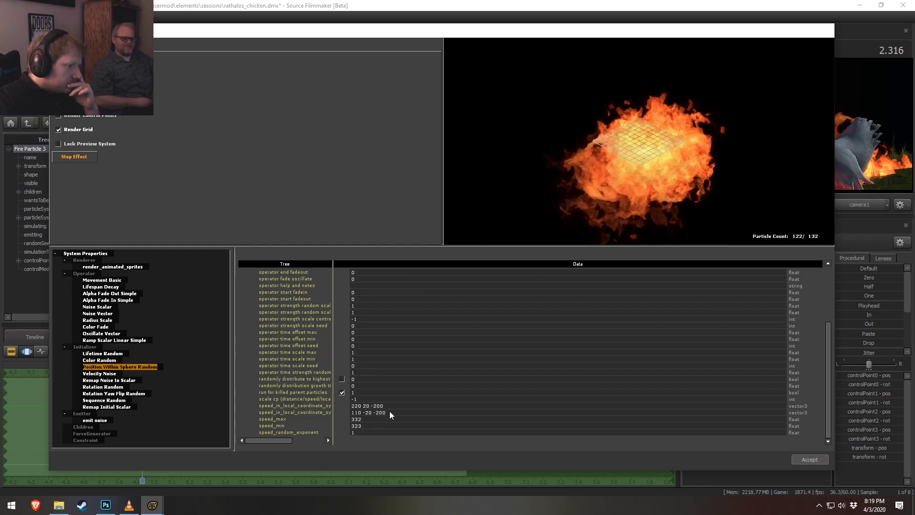
click(388, 407)
key(BackSpace)
key(BackSpace)
click(393, 412)
key(BackSpace)
key(BackSpace)
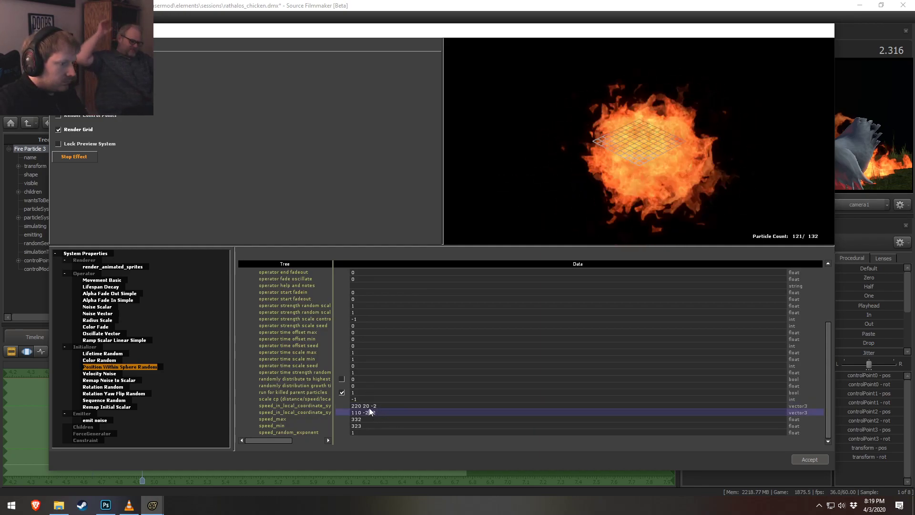
- Set both local coordinate speed vectors of Position Within Sphere Random to 0 0 0
click(368, 406)
key(BackSpace)
key(BackSpace)
key(BackSpace)
click(358, 413)
key(BackSpace)
key(BackSpace)
click(333, 405)
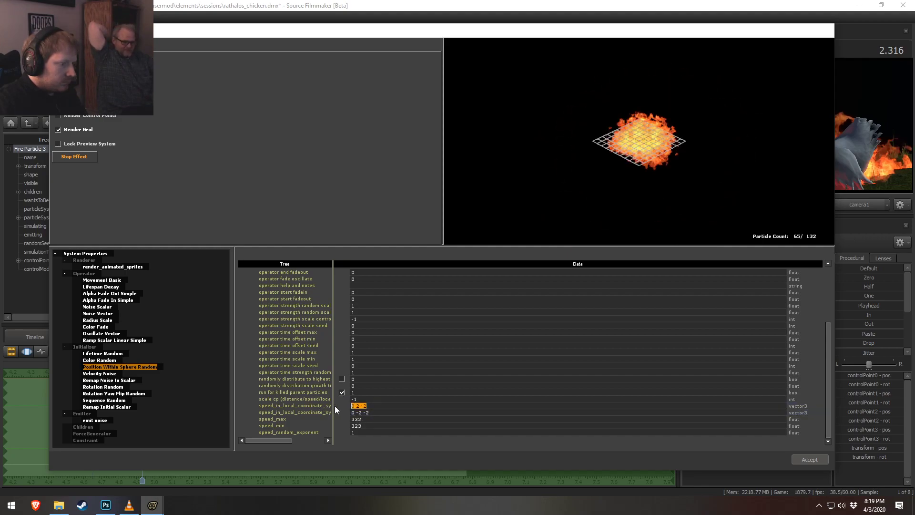
text(0)
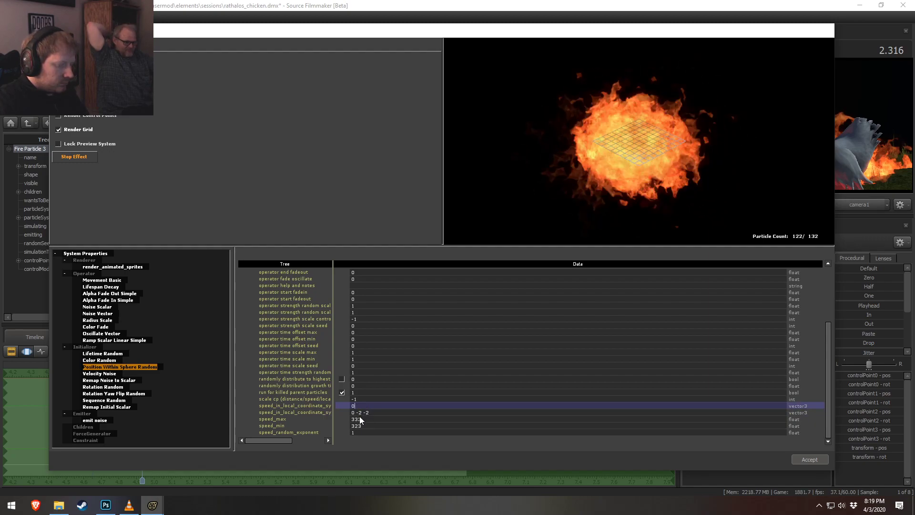
double_click(360, 413)
text(0 0 0)
key(Return)
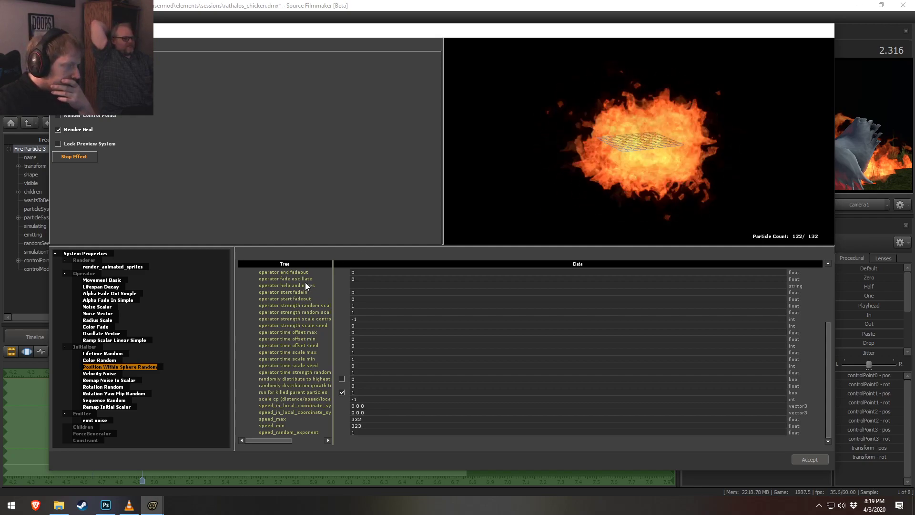
- Disable the Velocity Noise and Remap Noise to Scalar initializers
click(99, 373)
scroll(379, 293, up, 3)
click(342, 318)
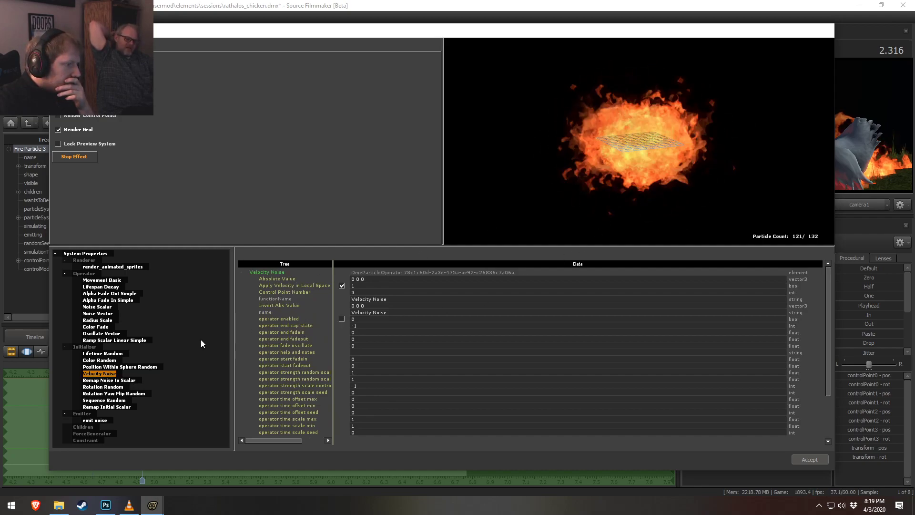
click(106, 380)
click(341, 305)
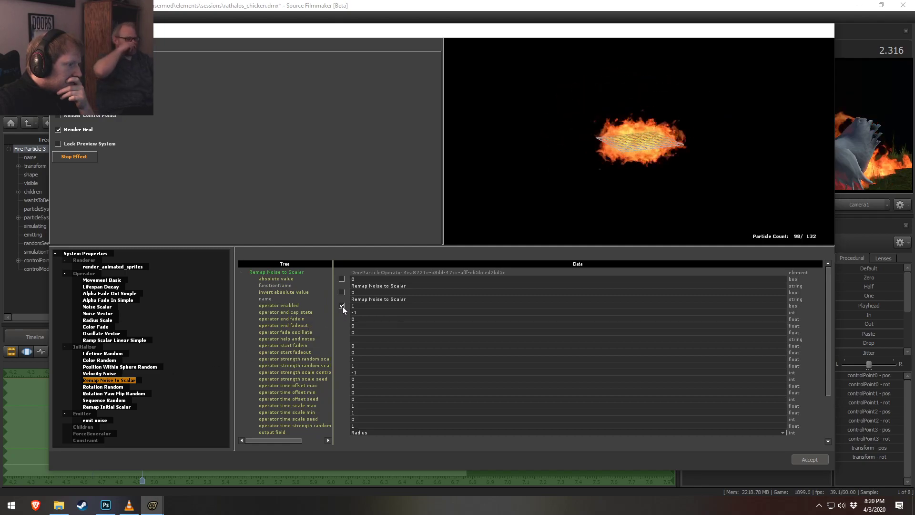
- Disable the Noise Scalar, Noise Vector and Oscillate Vector operators and the Remap Initial Scalar initializer
click(105, 307)
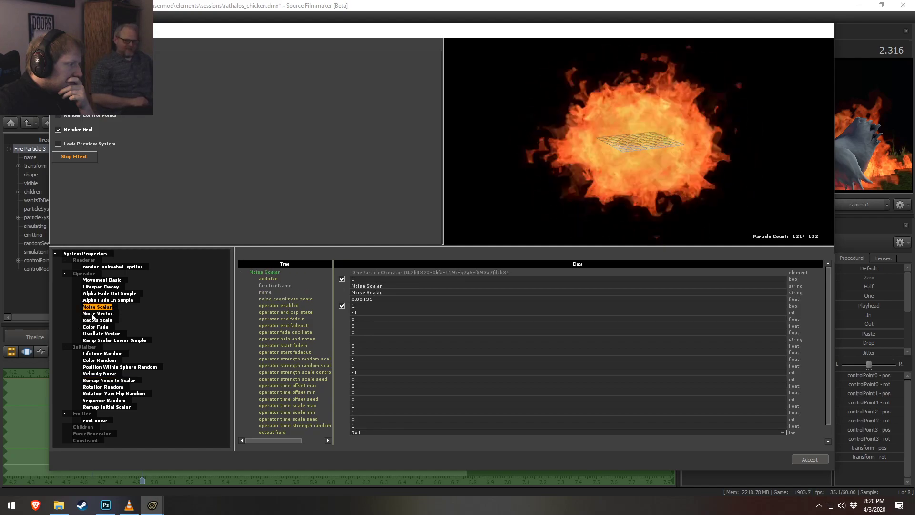
click(342, 306)
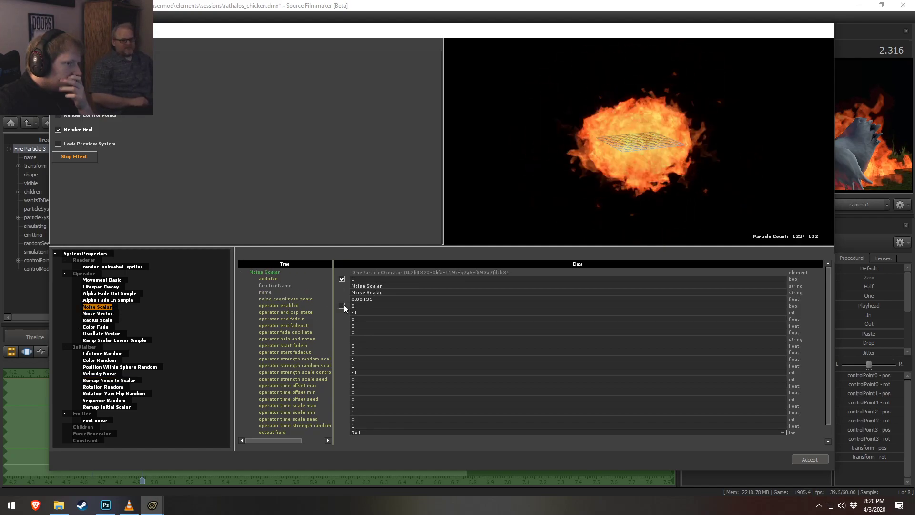
click(100, 314)
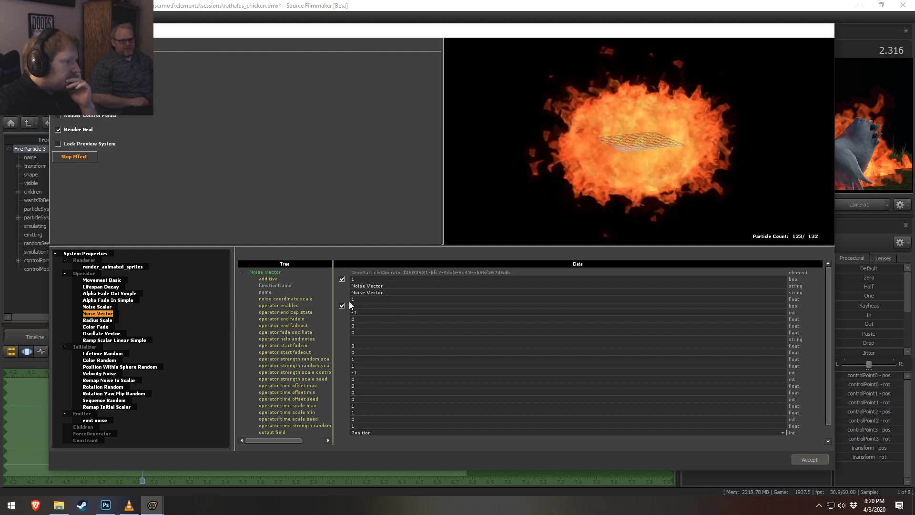
click(342, 305)
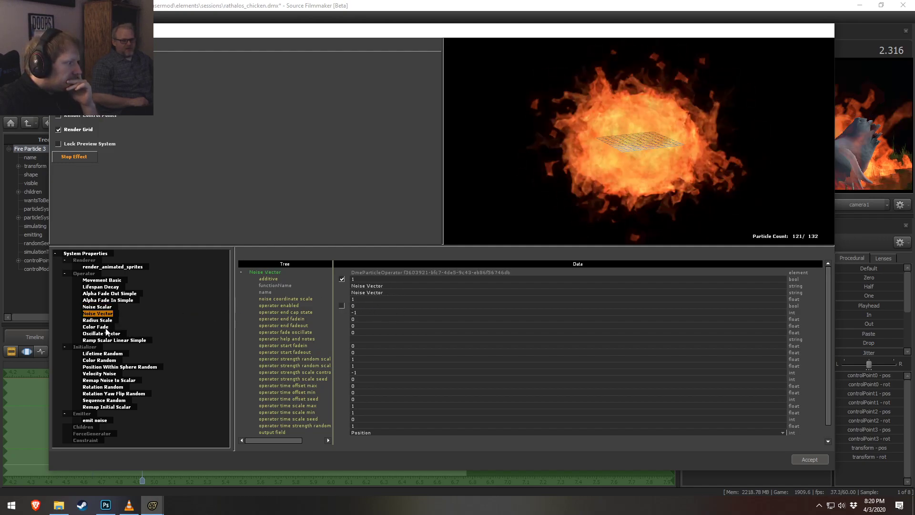
click(100, 333)
click(342, 312)
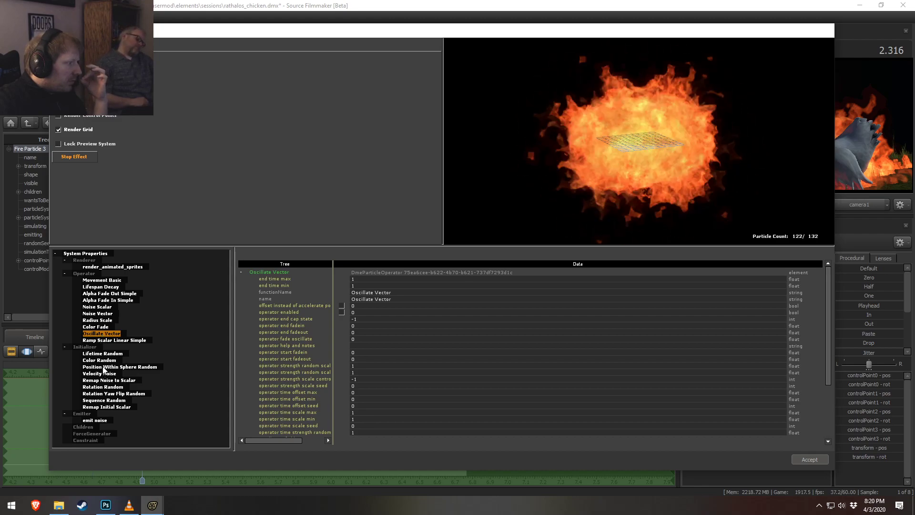
click(108, 407)
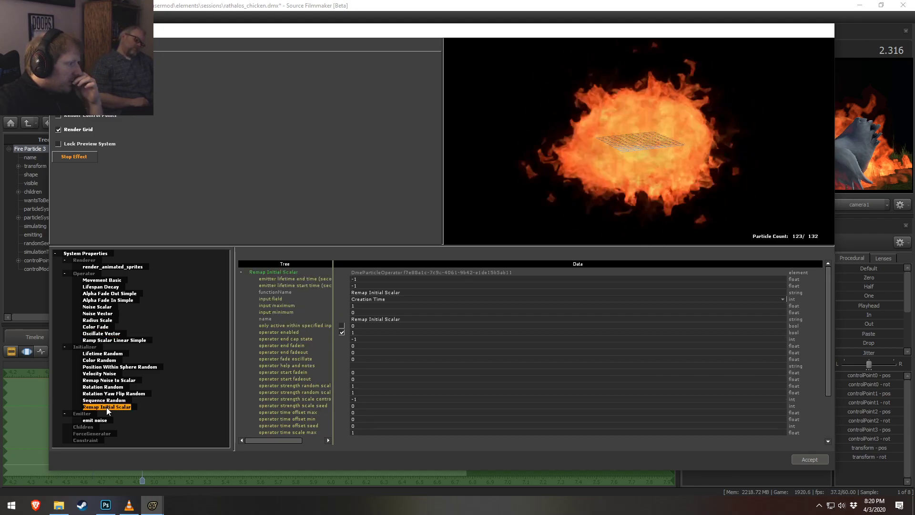
click(341, 332)
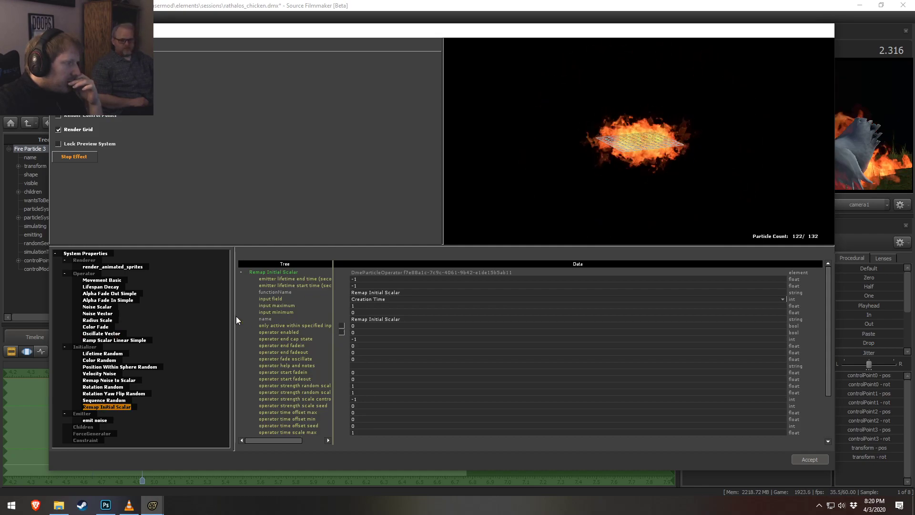
- Set the particle radius in the system properties to 1
click(84, 253)
scroll(373, 329, down, 6)
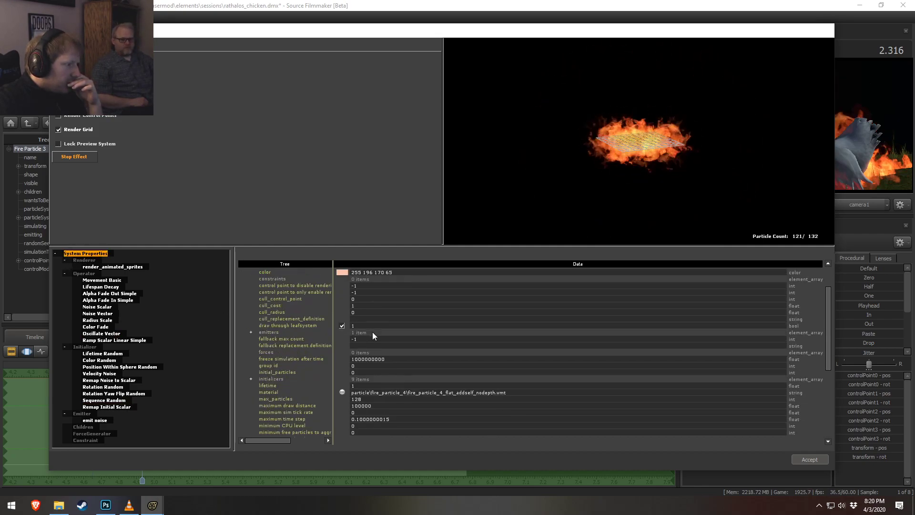
scroll(371, 345, down, 1)
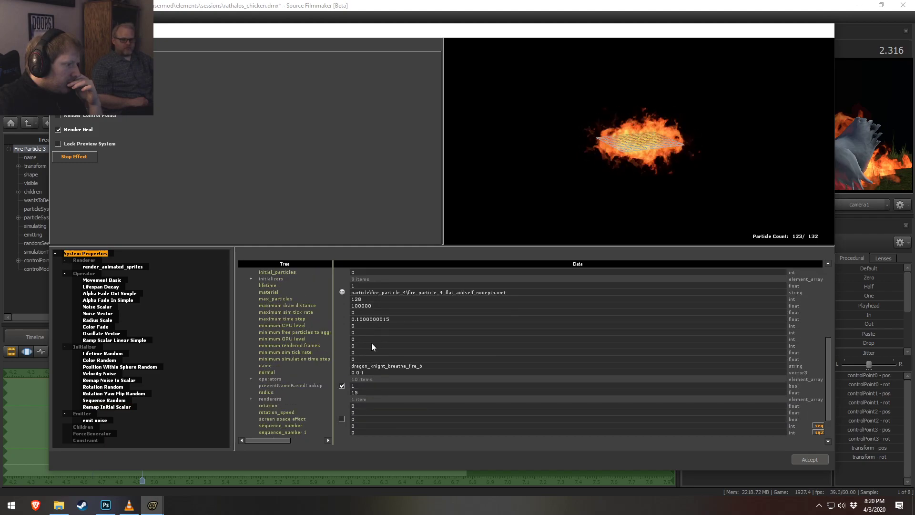
drag(362, 394, 335, 396)
text(1)
click(373, 386)
right_drag(638, 141, 638, 71)
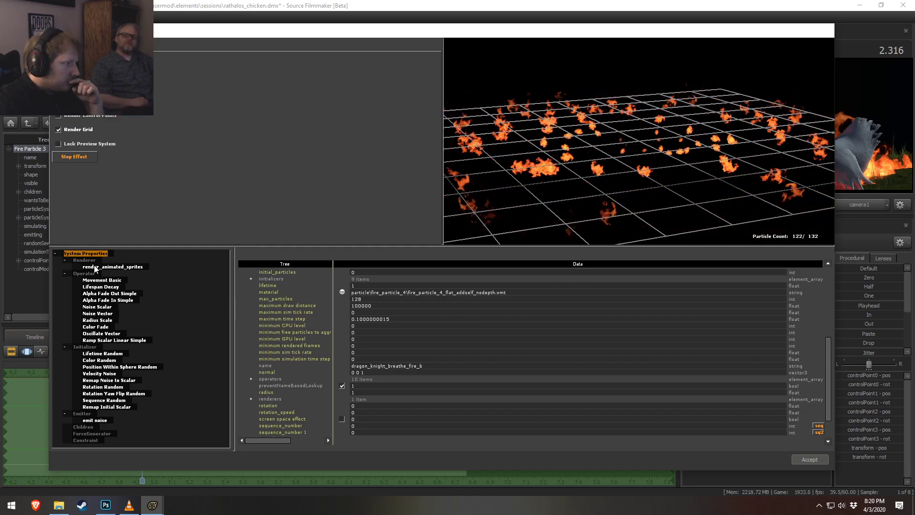
- Set speed_max and speed_min of the Position Within Sphere Random initializer to 0
click(103, 420)
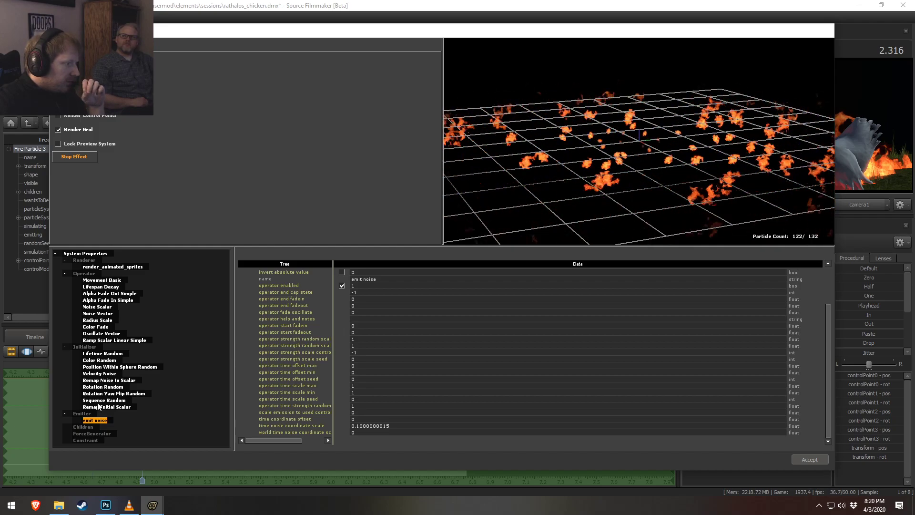
click(114, 367)
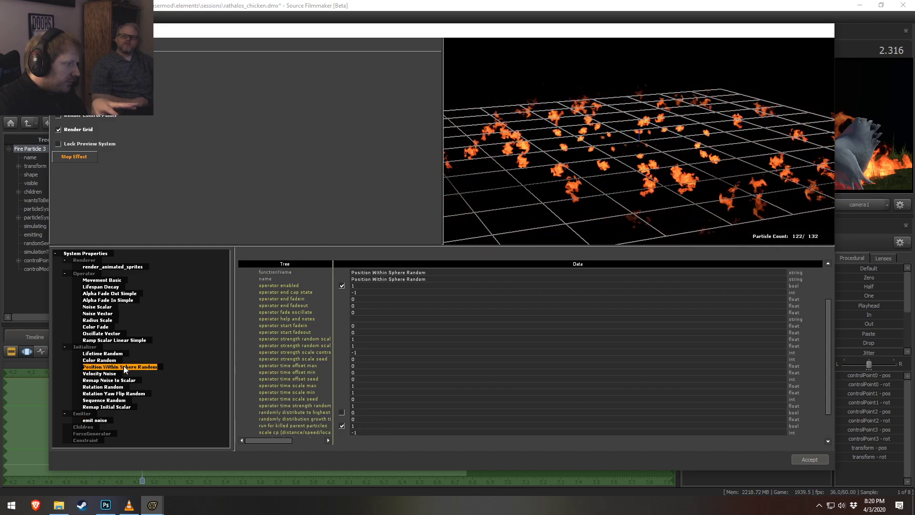
scroll(443, 379, down, 2)
click(360, 425)
drag(361, 425, 339, 417)
text(0)
key(Return)
text(0)
key(Return)
mouse_move(615, 191)
mouse_down()
mouse_move(599, 168)
mouse_move(620, 174)
mouse_up()
right_drag(621, 174, 624, 143)
drag(624, 143, 626, 186)
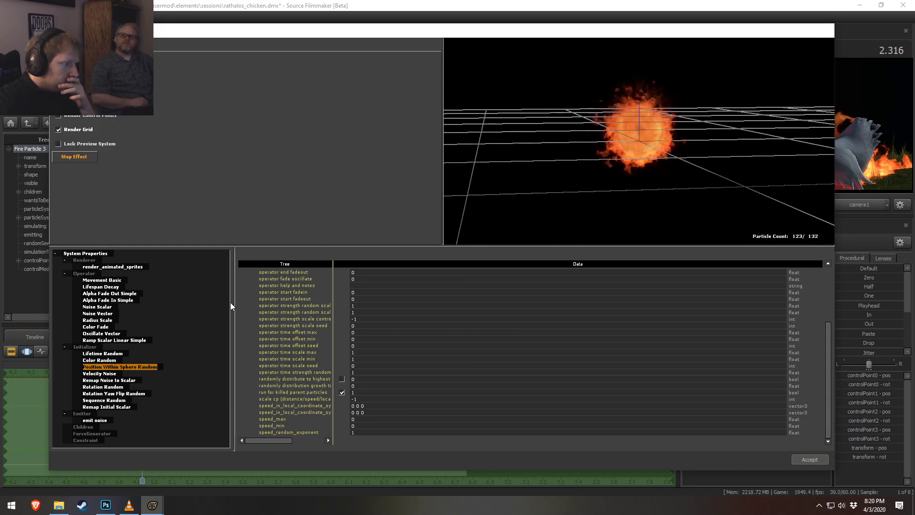
- Set the emit noise emitter's emission minimum to 18 and emission maximum to 22, and accept the particle definition
click(101, 420)
scroll(336, 321, up, 3)
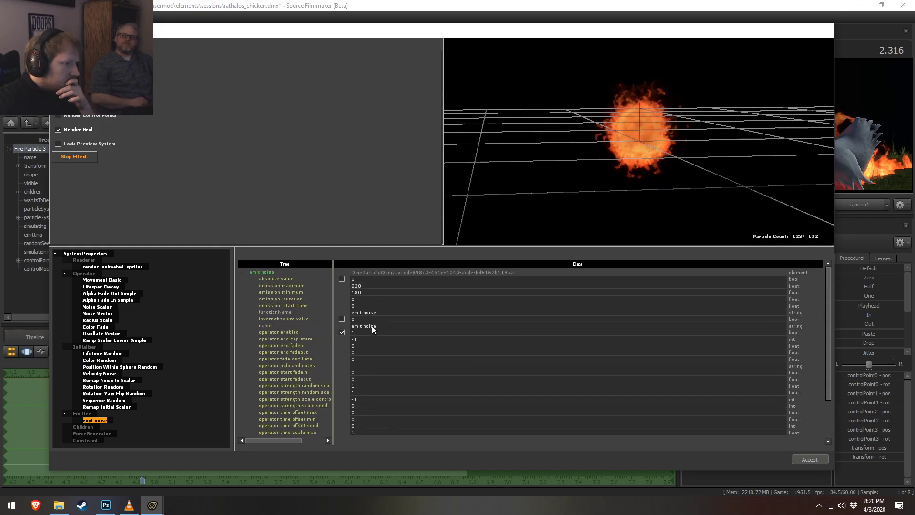
click(369, 291)
key(BackSpace)
key(Return)
click(370, 286)
key(BackSpace)
key(Return)
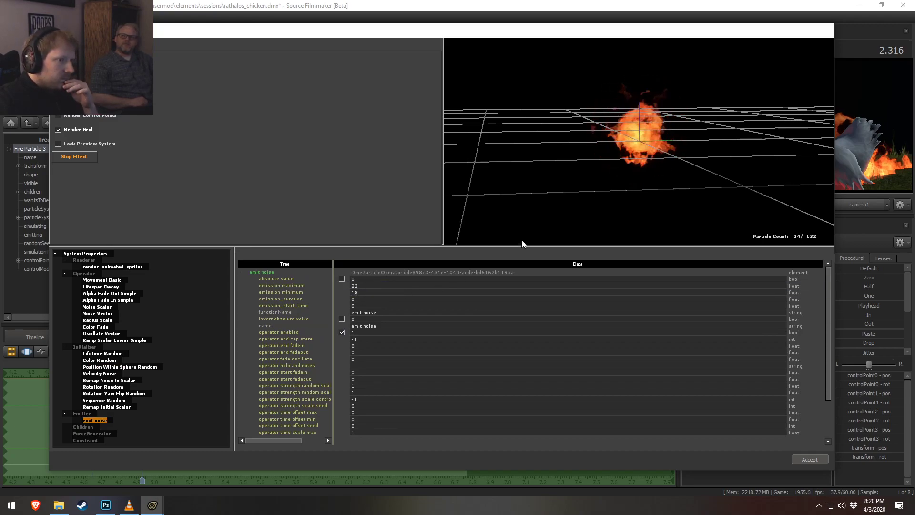
click(809, 458)
- Lock Fire Particle 3's transform to the chicken's head bone and apply the Playhead preset to it
drag(289, 292, 397, 152)
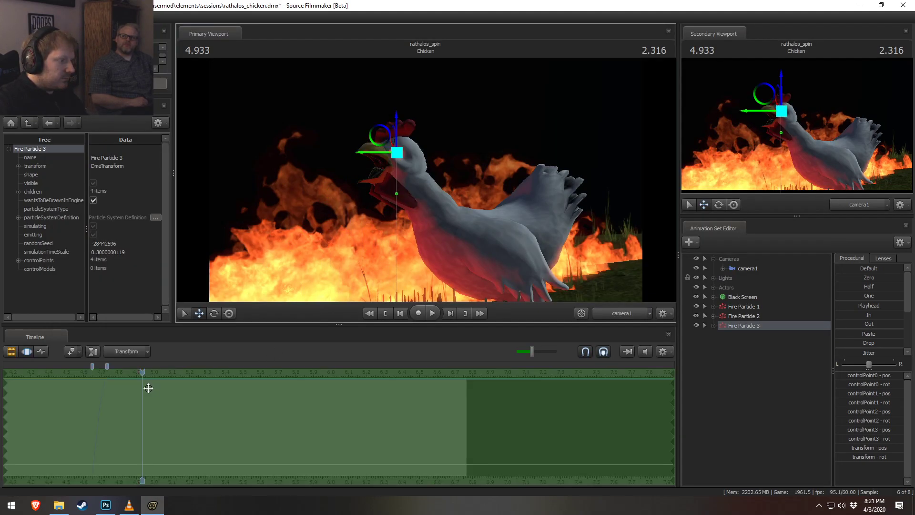
click(713, 325)
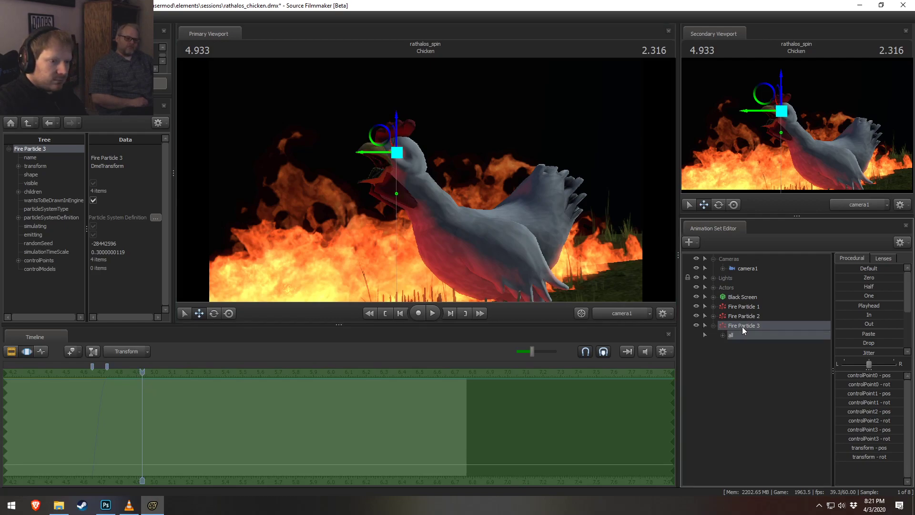
click(723, 335)
click(713, 287)
click(723, 297)
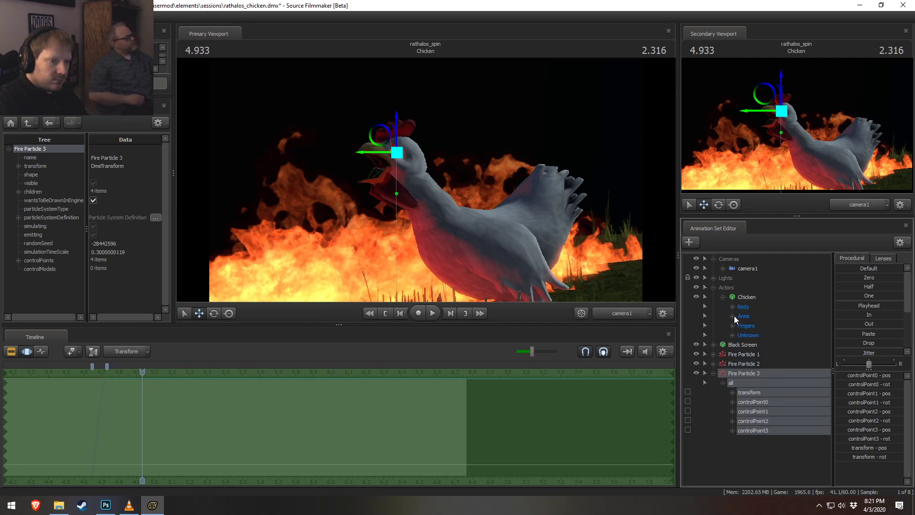
click(733, 307)
scroll(751, 308, down, 2)
drag(767, 304, 764, 353)
drag(766, 473, 770, 436)
double_click(846, 308)
key(F2)
key(F3)
- Play back the Chicken shot several times to check how the third fire particle follows the chicken's head
key(space)
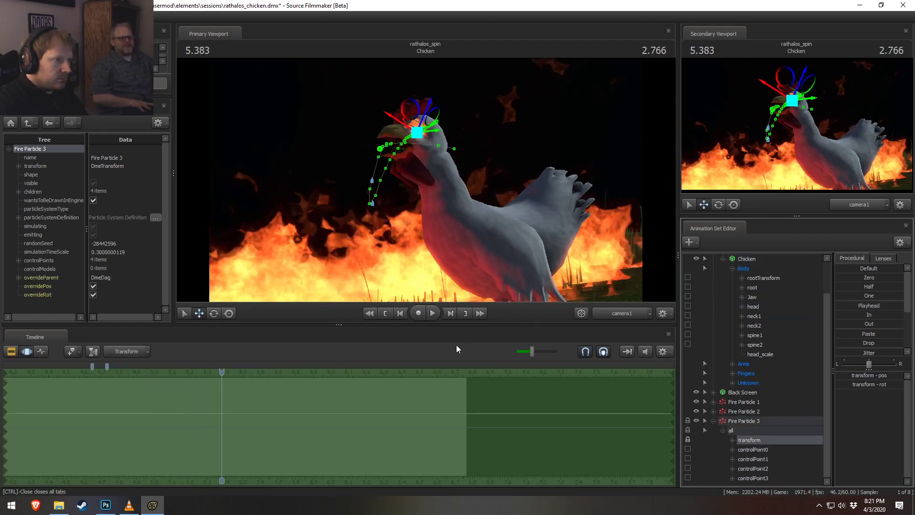
drag(221, 372, 106, 372)
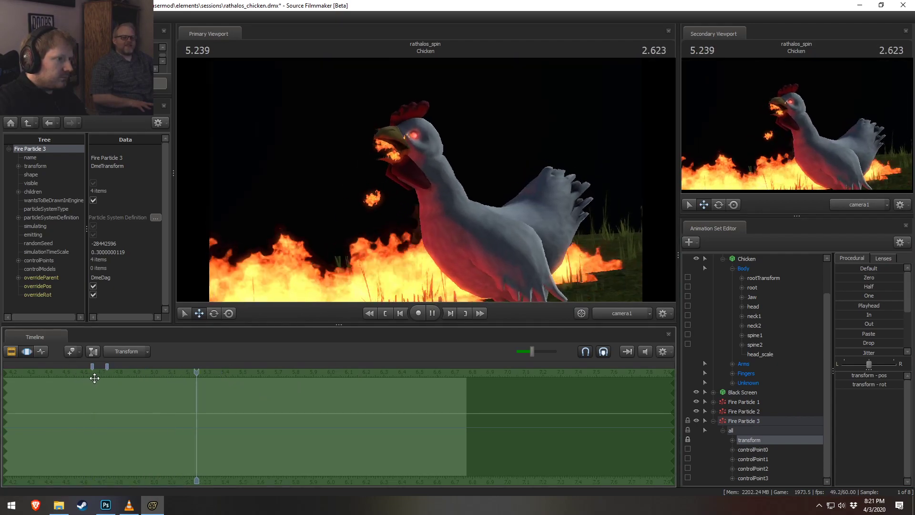
key(space)
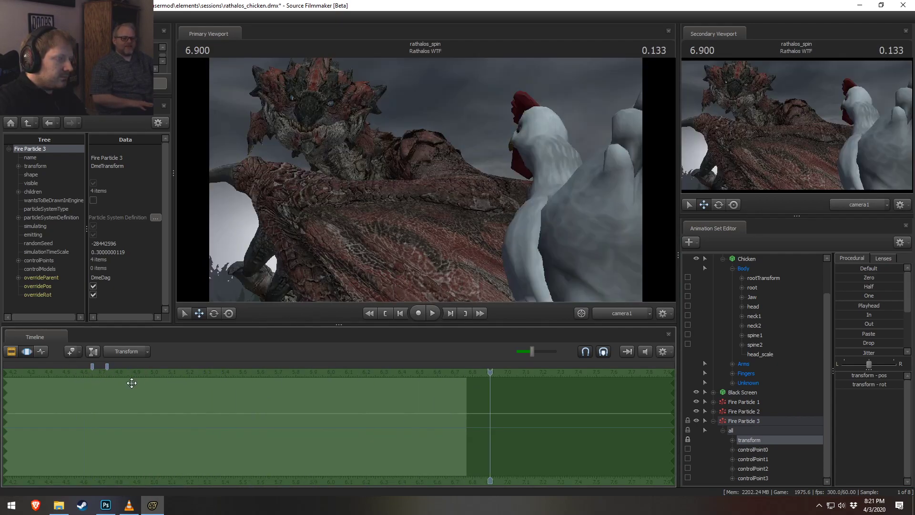
drag(491, 374, 132, 376)
key(space)
key(space)
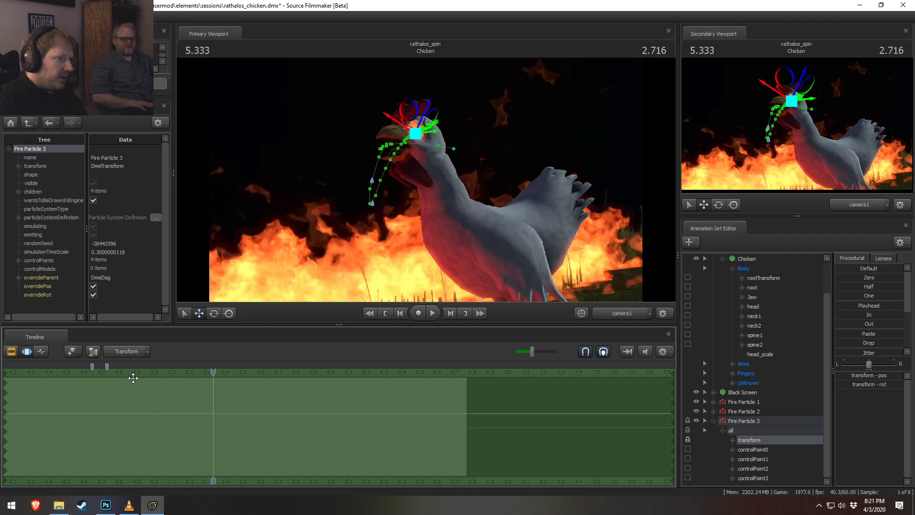
key(F2)
key(F3)
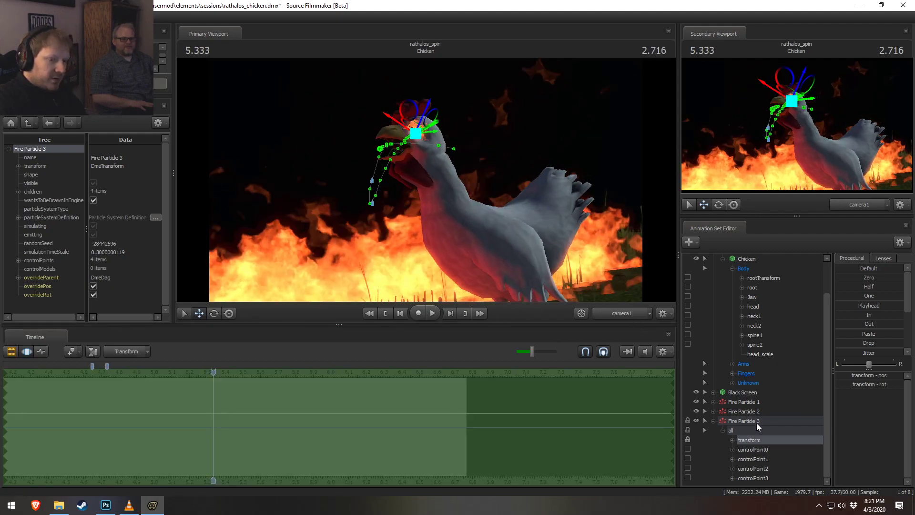
- Reopen Fire Particle 3's particle definition and remove the Oscillate Vector, Noise Vector and Noise Scalar operators
right_click(756, 423)
click(791, 402)
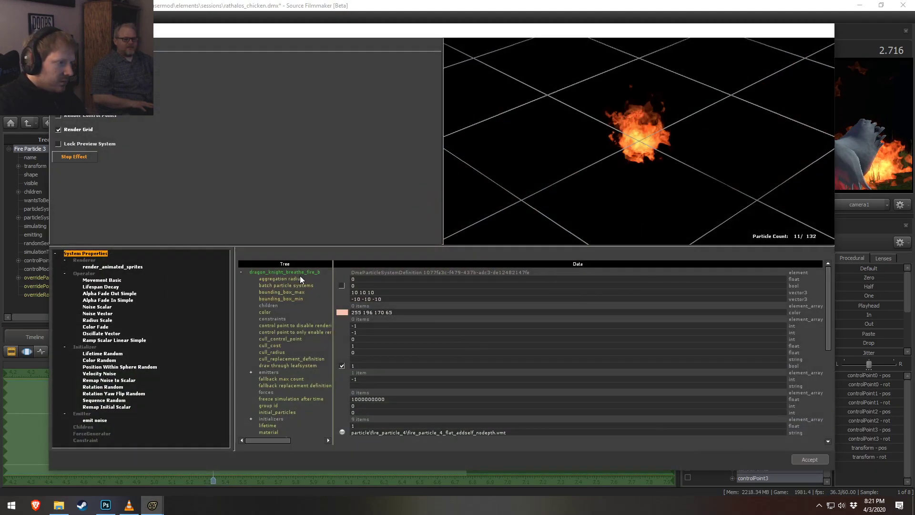
click(102, 333)
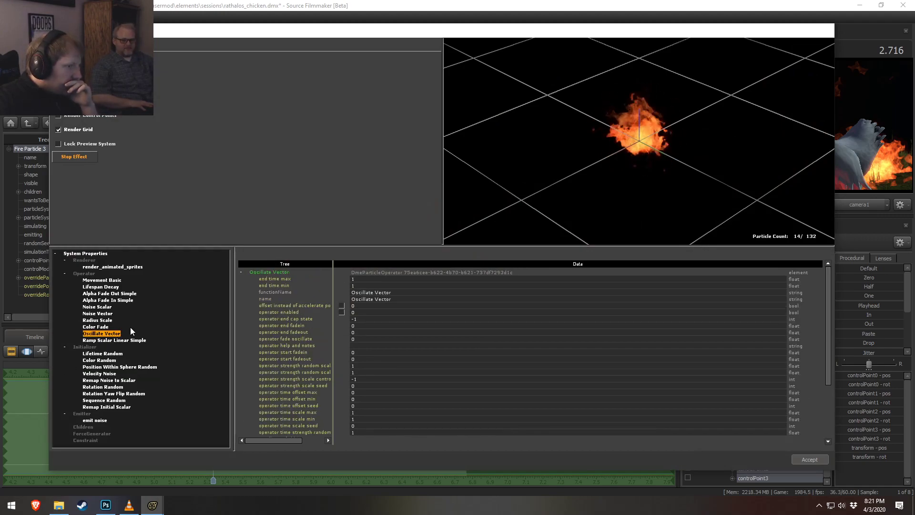
right_click(97, 336)
click(108, 343)
click(100, 327)
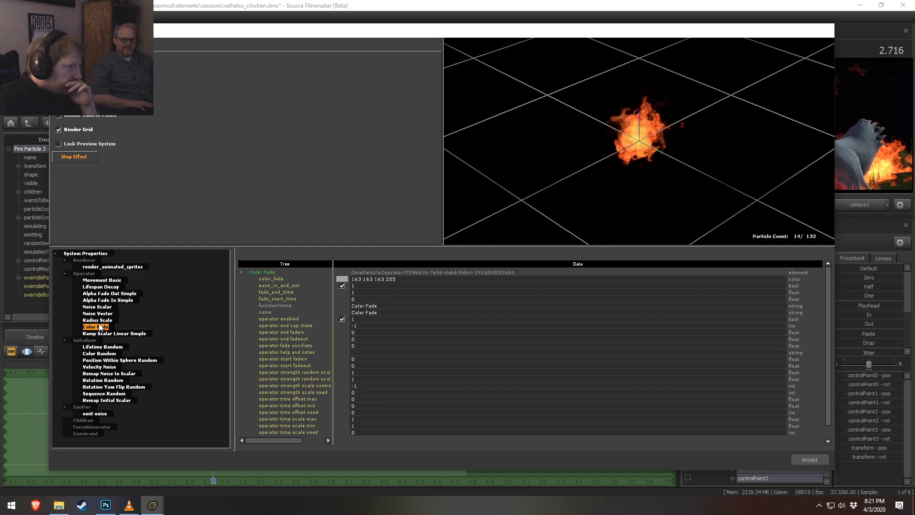
click(102, 314)
right_click(101, 315)
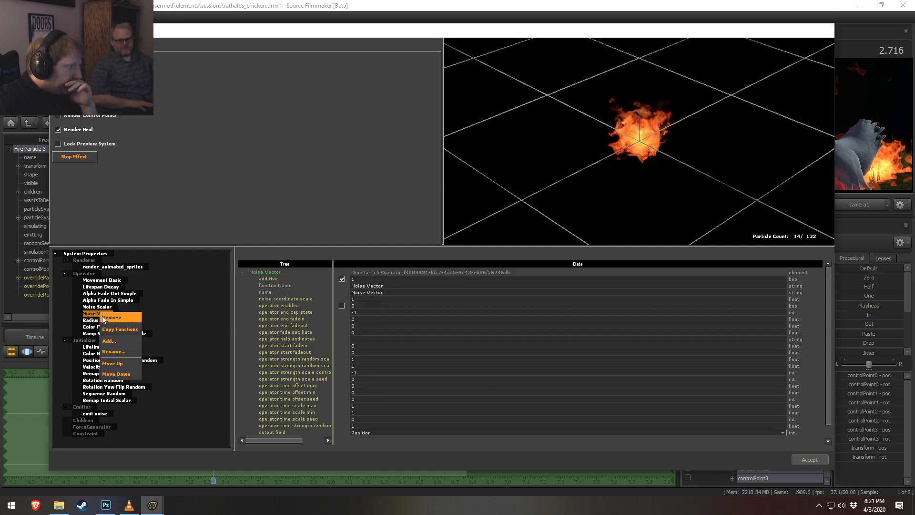
click(114, 321)
right_click(104, 307)
click(116, 316)
- Inspect the remaining operators and initializers, and remove the Velocity Noise and Remap Noise to Scalar initializers
click(108, 294)
click(106, 287)
click(104, 280)
click(96, 333)
click(97, 340)
click(98, 348)
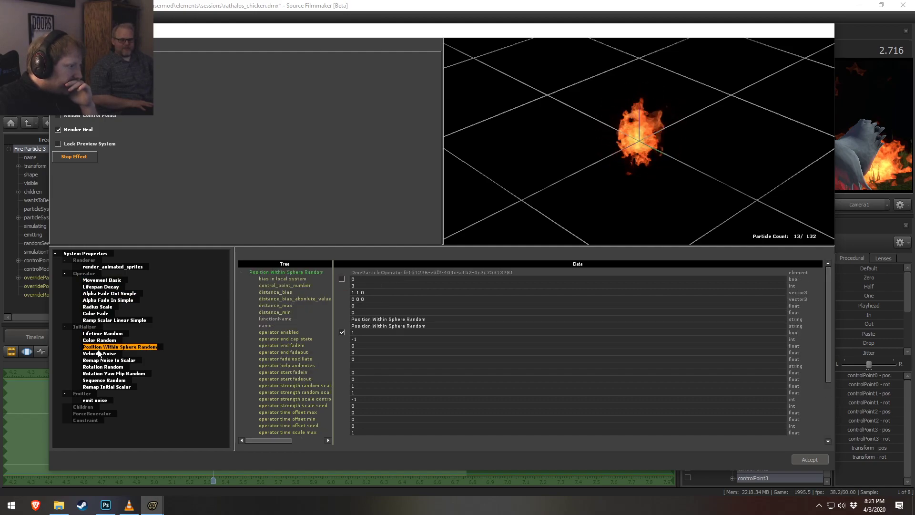
click(98, 354)
right_click(101, 355)
click(106, 359)
right_click(104, 356)
click(107, 361)
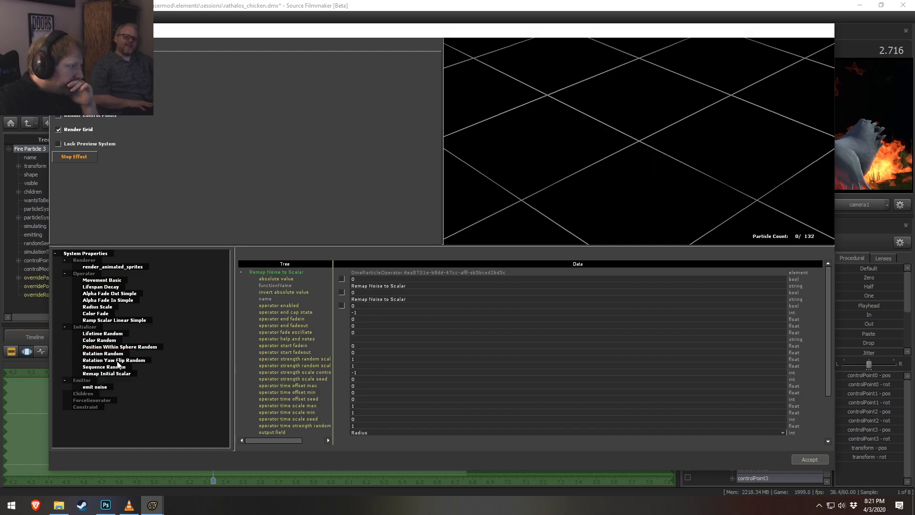
click(109, 361)
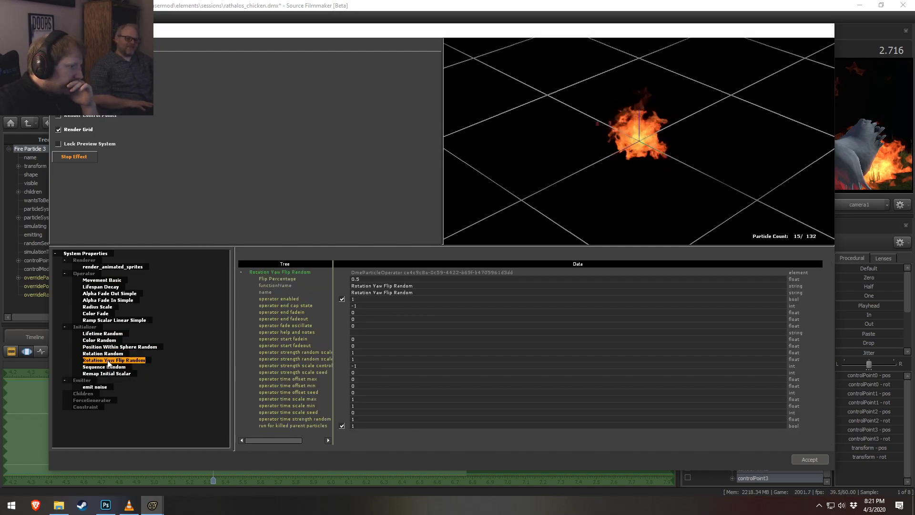
- Remove the Remap Initial Scalar initializer and review the settings of the remaining fade, radius and color operators
click(105, 373)
right_click(105, 376)
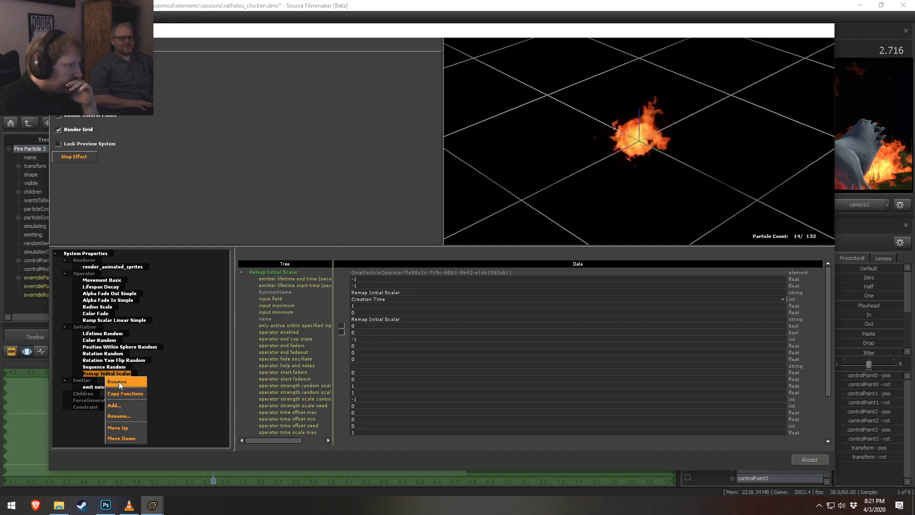
click(119, 382)
click(105, 289)
click(105, 294)
click(105, 300)
click(106, 307)
click(106, 314)
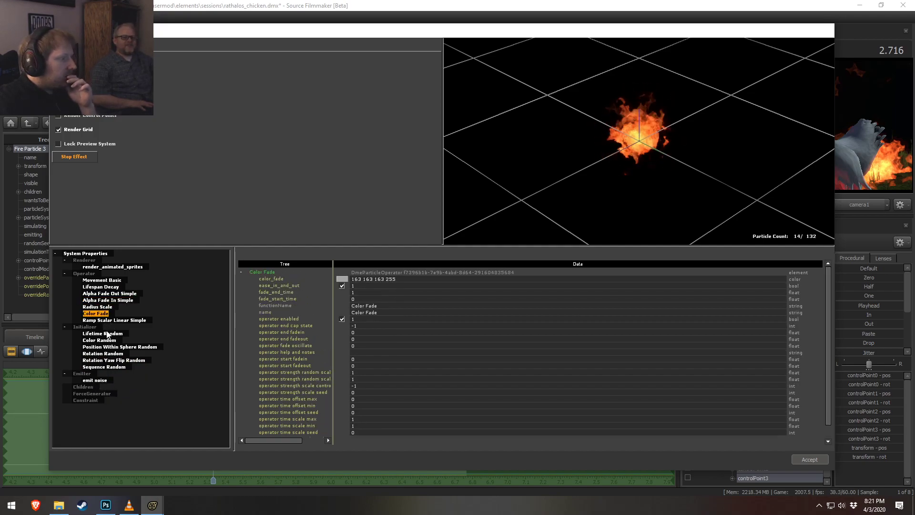
right_click(83, 328)
click(93, 356)
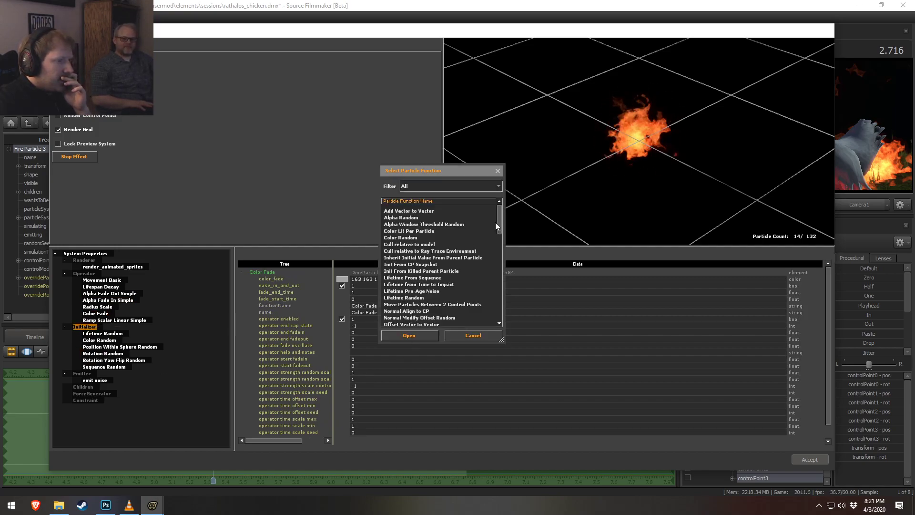
mouse_move(499, 220)
mouse_down()
mouse_move(500, 243)
mouse_move(501, 233)
mouse_up()
scroll(501, 236, down, 6)
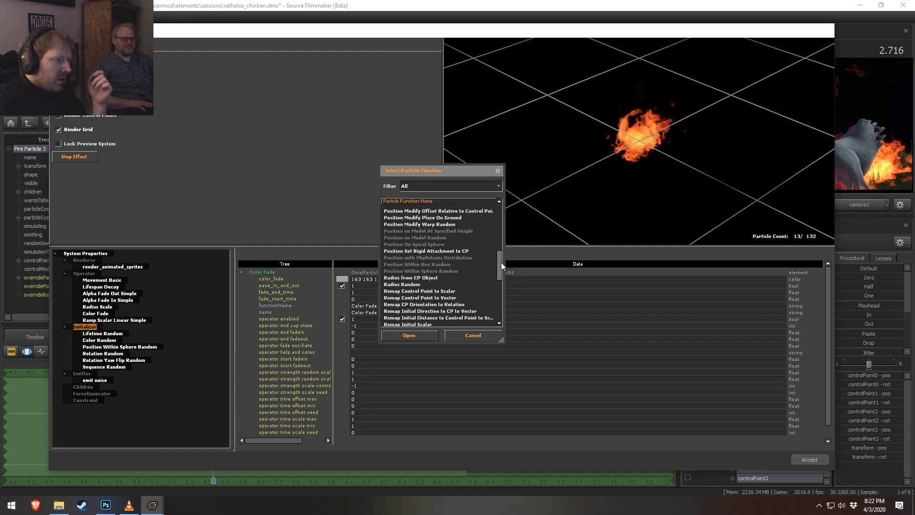
click(473, 335)
- Add the Movement Lock to Control Point operator to Fire Particle 3's definition and accept the changes
right_click(89, 274)
click(124, 300)
drag(501, 214, 500, 245)
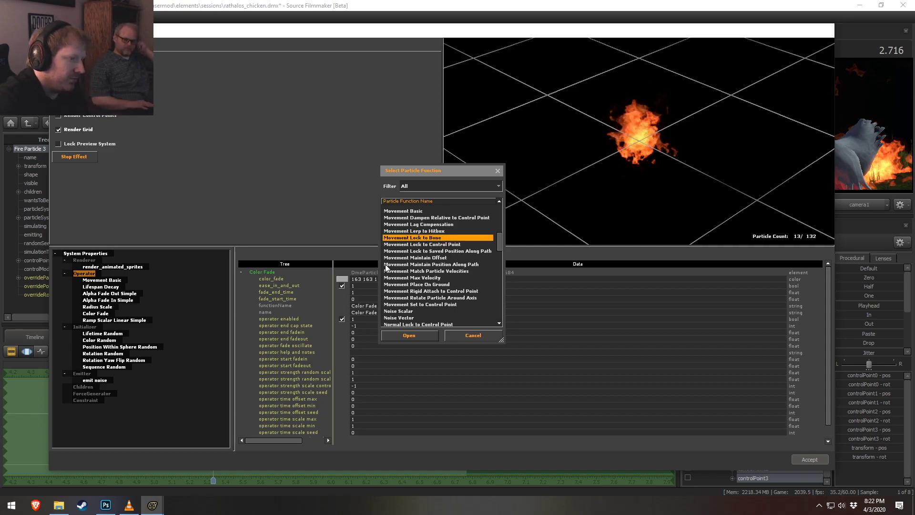
click(443, 245)
click(409, 337)
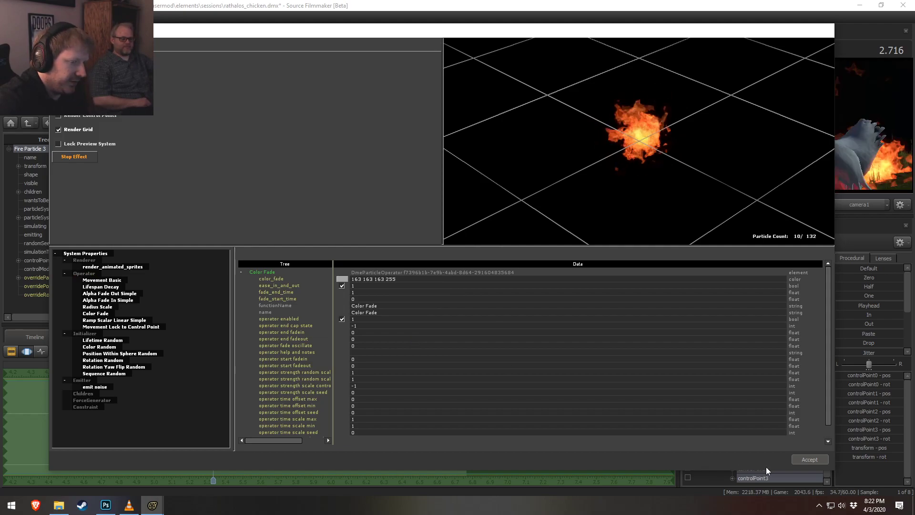
click(808, 460)
- Play back the Chicken shot to check how the flame follows the head, and return the playhead to about 4.5 s
drag(214, 375, 54, 371)
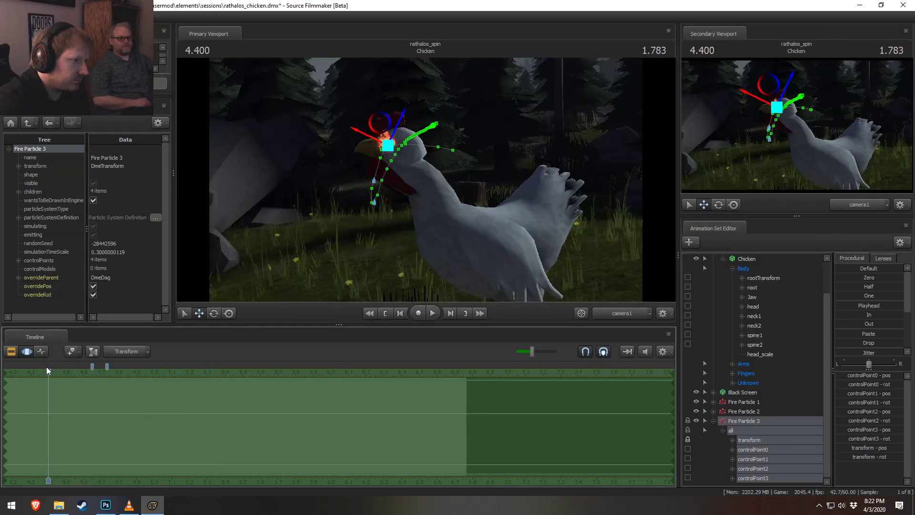
key(space)
key(space)
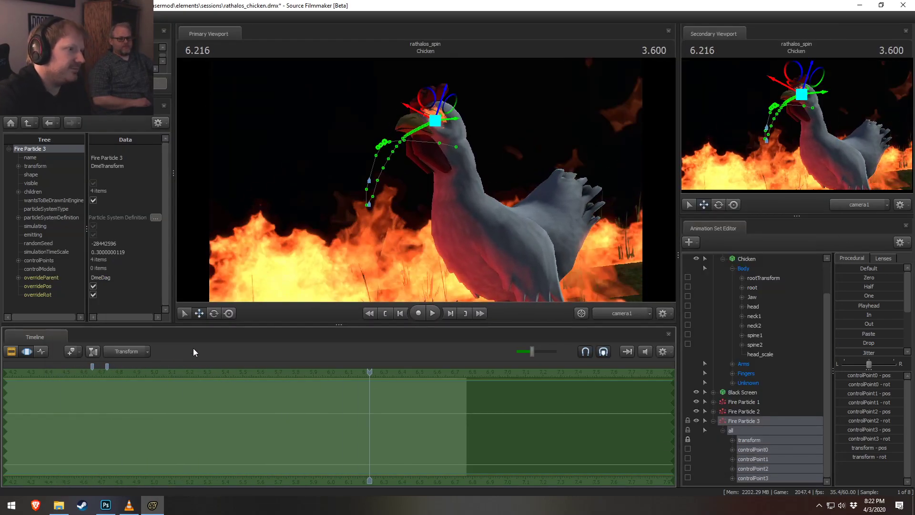
key(F3)
key(F3)
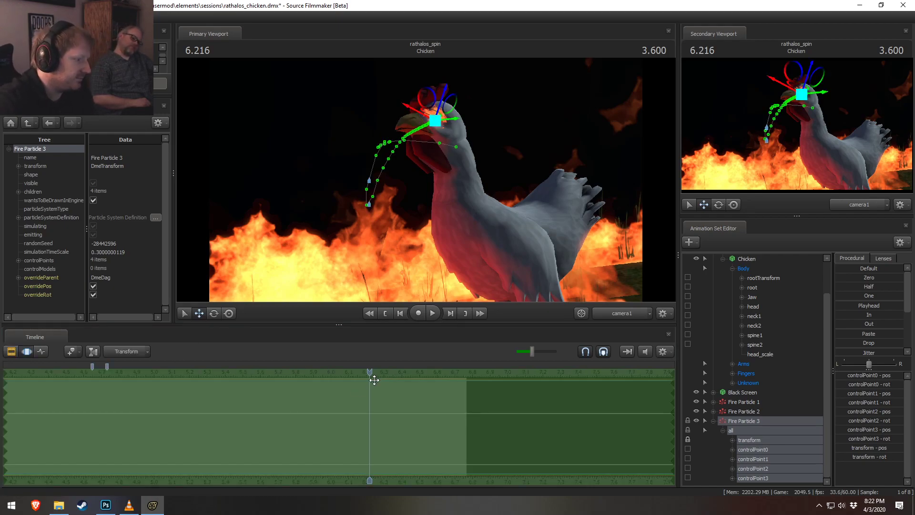
drag(323, 373, 72, 373)
key(F3)
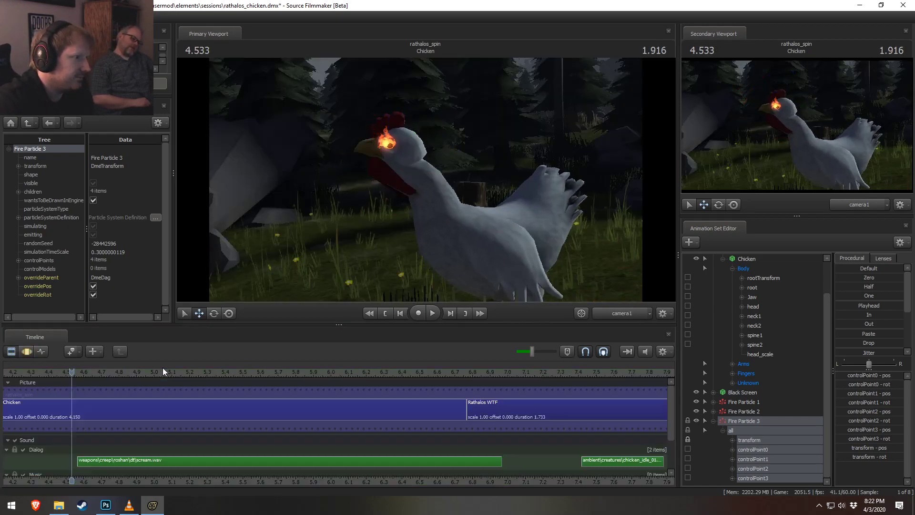
- Reposition Fire Particle 3 at the chicken's eye from the work camera, and play the shot through camera1
click(621, 313)
drag(515, 229, 586, 252)
key(w)
alt+drag(431, 157, 421, 210)
key(F3)
drag(414, 175, 420, 170)
click(624, 313)
key(F2)
key(space)
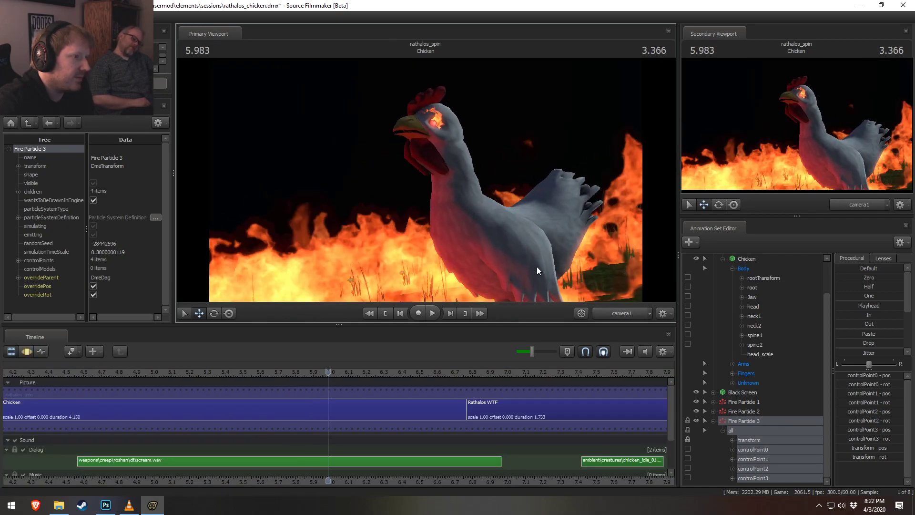
- Nudge Fire Particle 3 slightly toward the back of the chicken's head and replay the shot
key(F3)
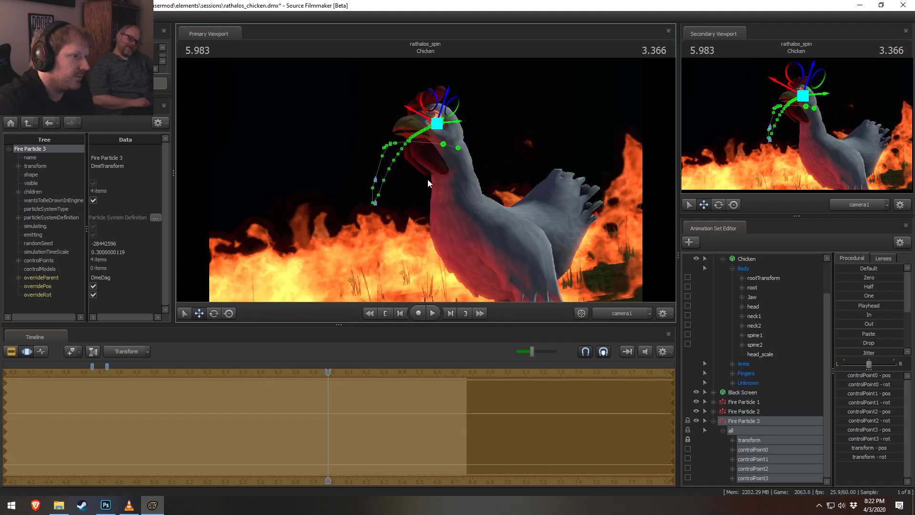
drag(448, 124, 450, 124)
key(F2)
key(space)
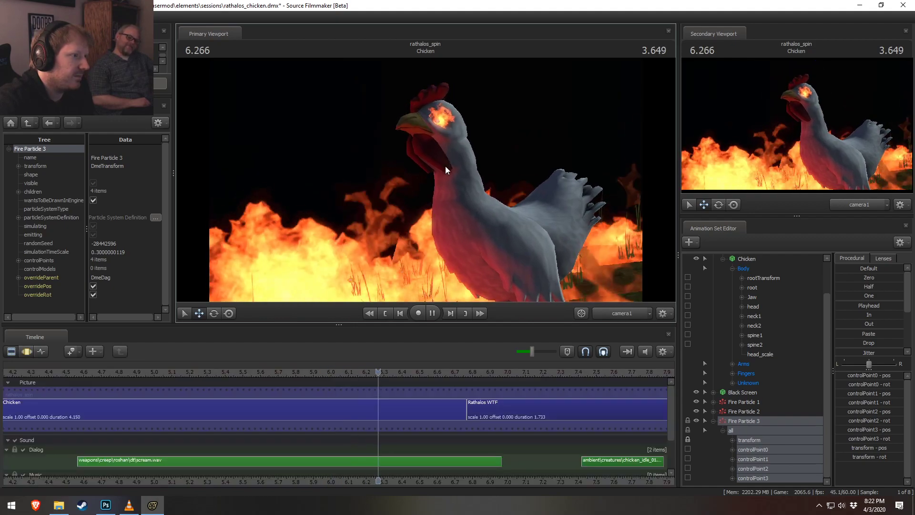
key(space)
- Replay the Chicken shot in sections to check how the flame sits on the eye as the head moves
key(F3)
key(F2)
key(space)
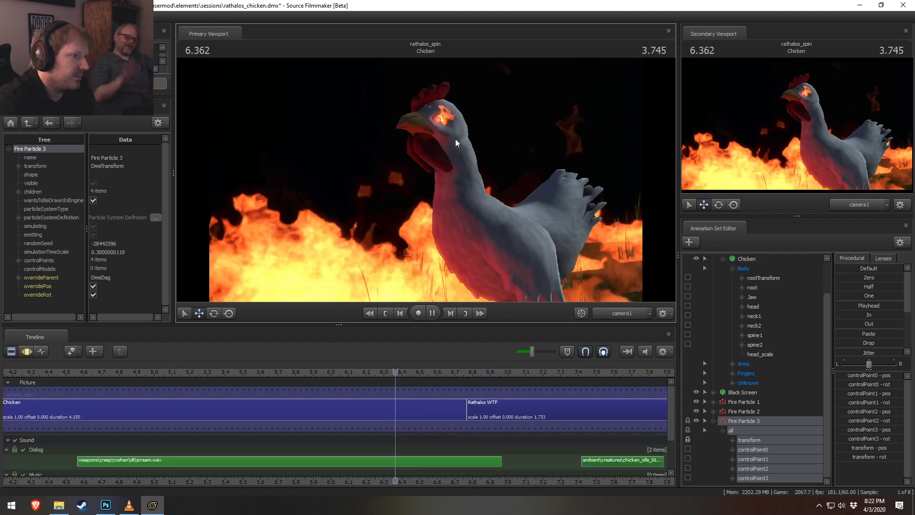
key(space)
key(e)
key(F3)
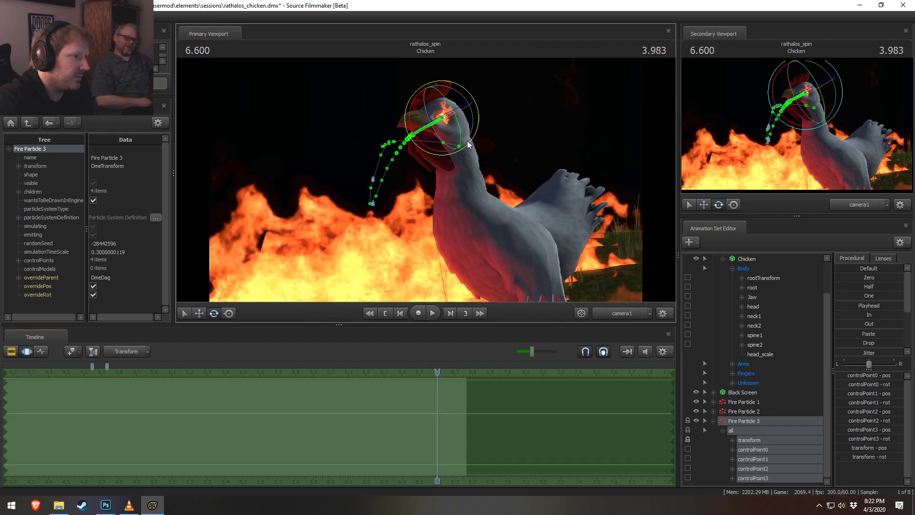
key(F2)
drag(437, 372, 159, 360)
key(space)
key(space)
key(F3)
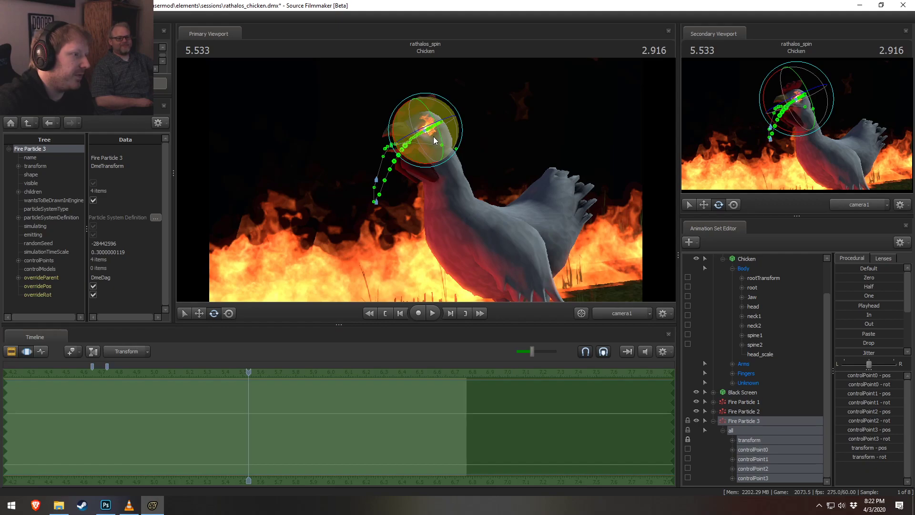
- Adjust Fire Particle 3's sideways position on the chicken's head from the work camera, and play the result through camera1
click(622, 312)
alt+drag(414, 138, 450, 183)
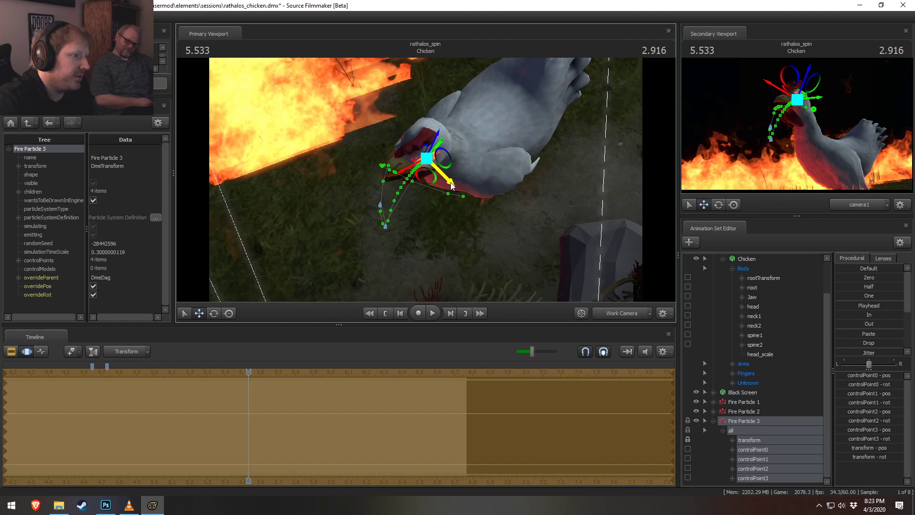
click(627, 316)
key(F2)
key(space)
key(F3)
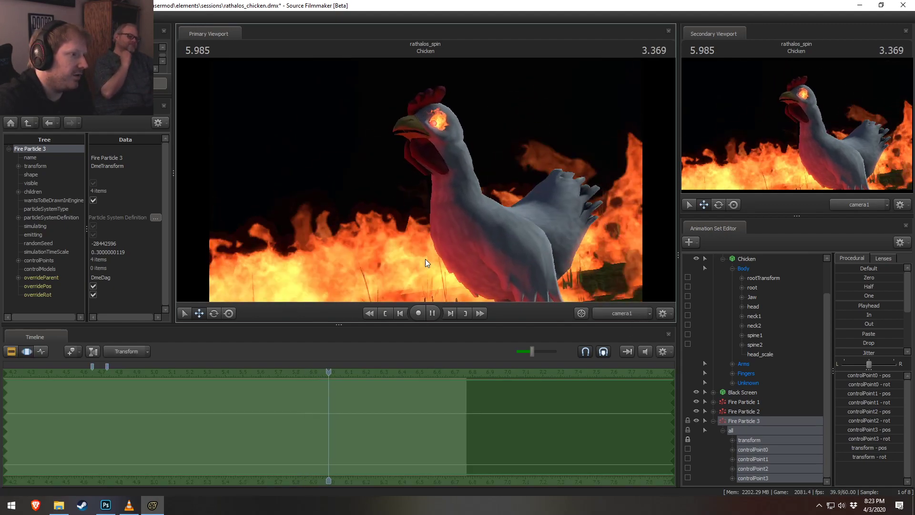
key(space)
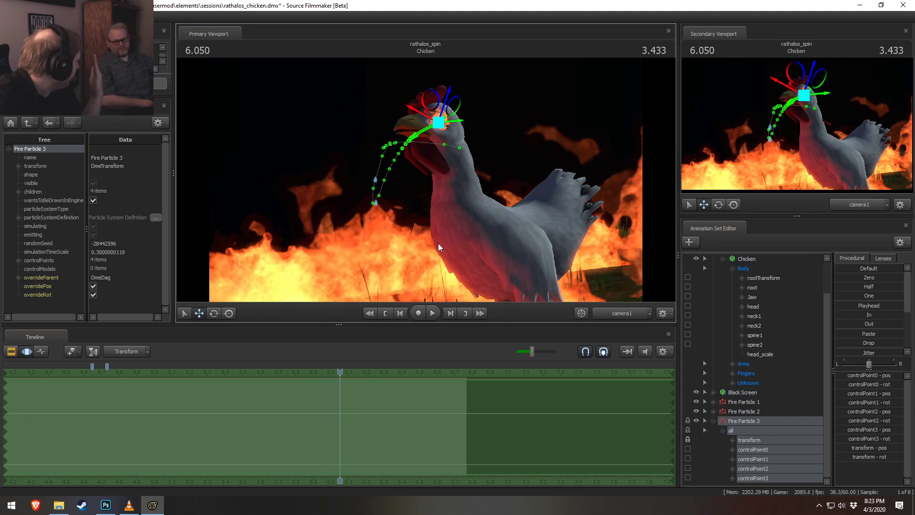
- Set the radius in Fire Particle 3's system properties to 0.5, review the Radius Scale operator, and close the particle editor
right_click(777, 422)
mouse_move(808, 404)
click(737, 406)
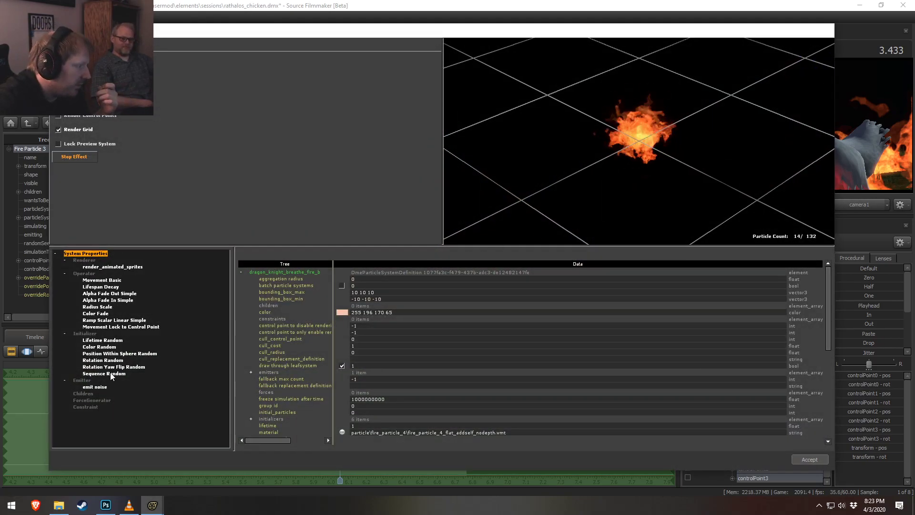
scroll(391, 366, down, 4)
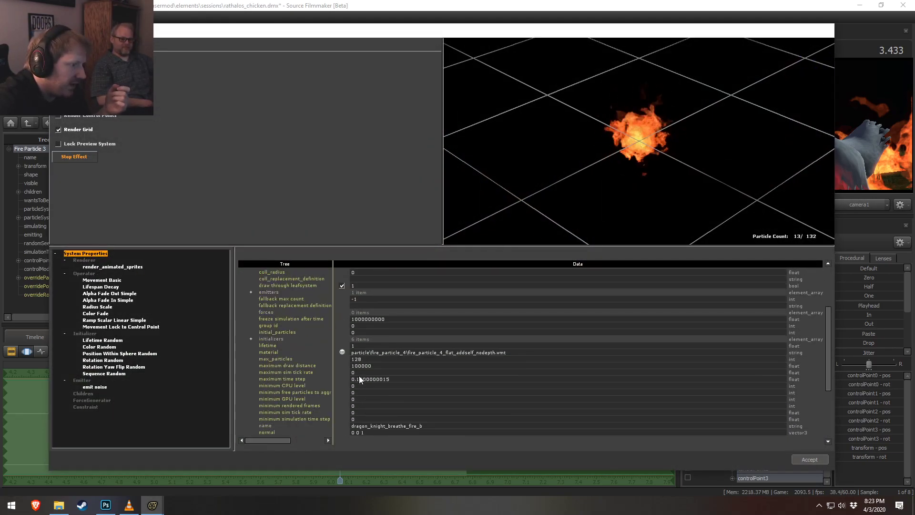
scroll(348, 357, down, 1)
scroll(338, 419, down, 3)
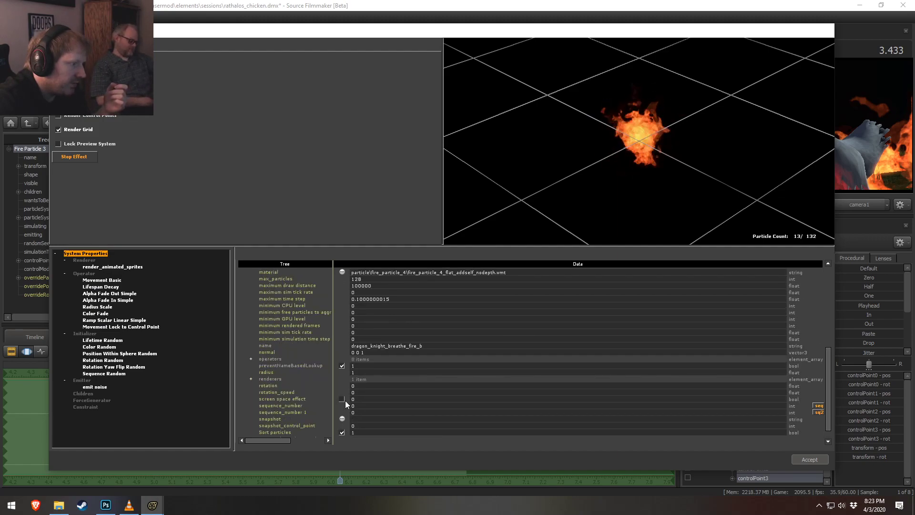
click(361, 372)
text(0.5)
key(Return)
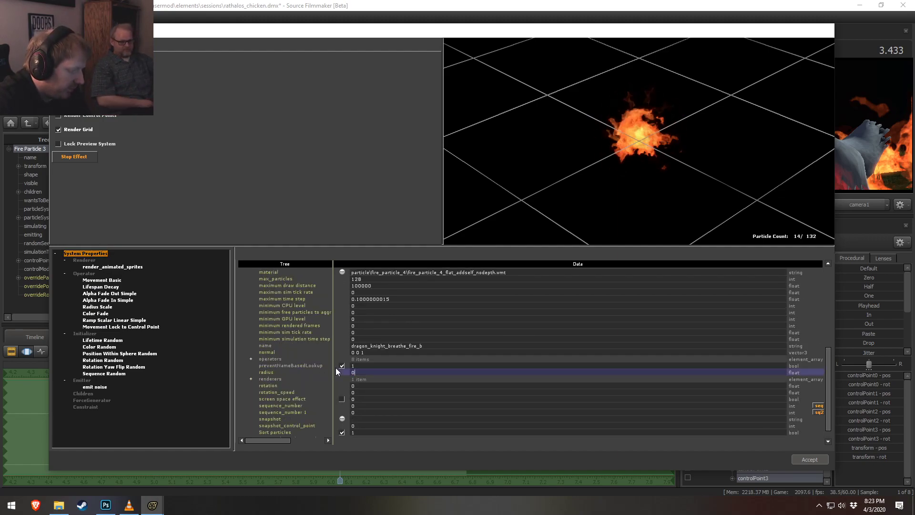
click(365, 365)
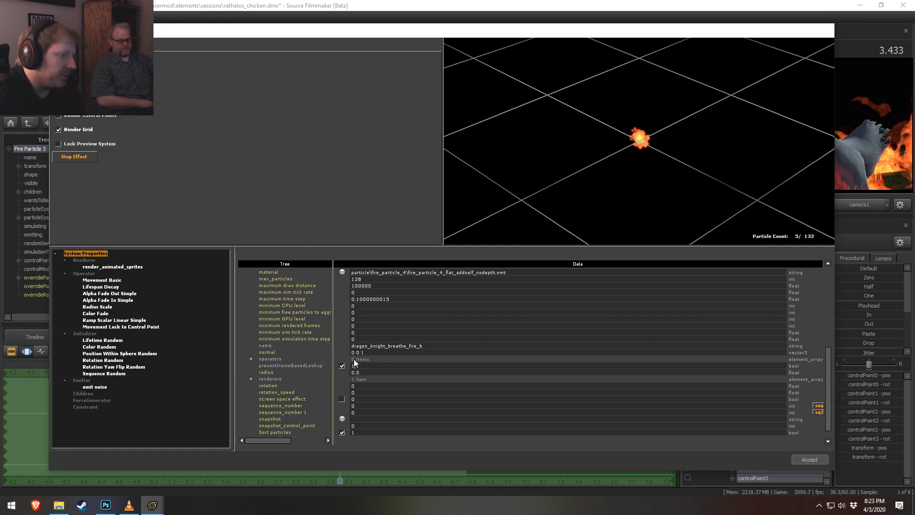
click(114, 308)
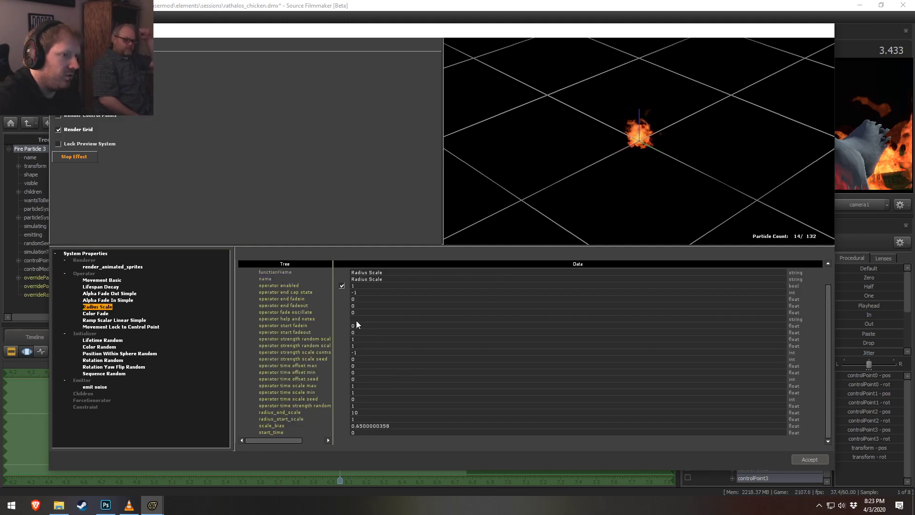
click(539, 2)
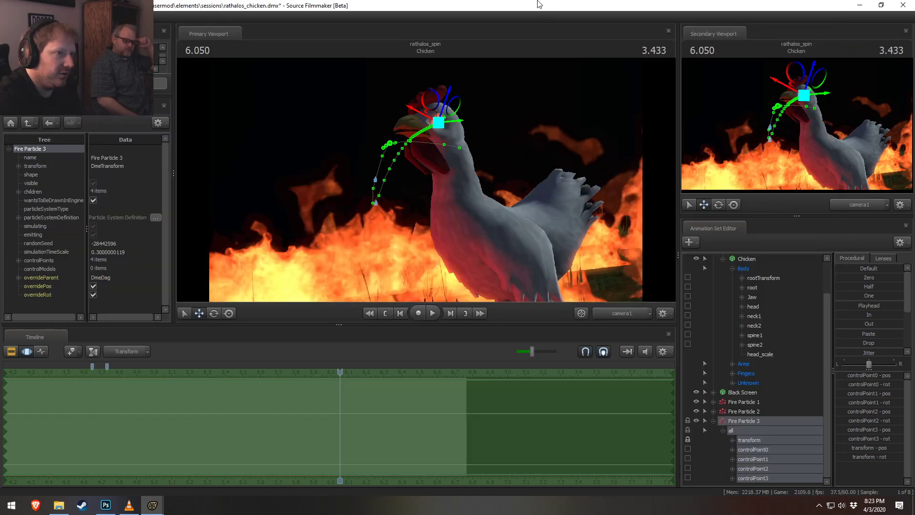
- Play back the Chicken shot to check the smaller flame on the chicken's eye
click(318, 373)
drag(319, 373, 192, 381)
key(space)
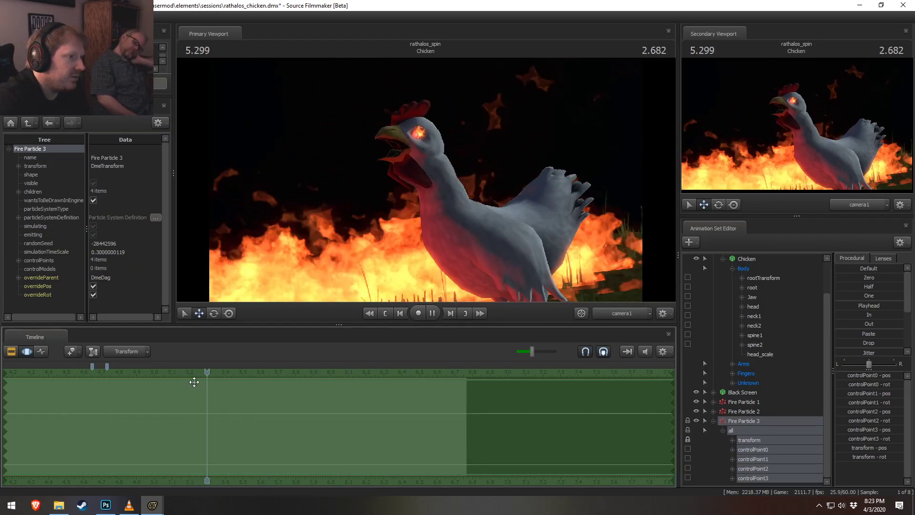
key(F2)
key(space)
key(F3)
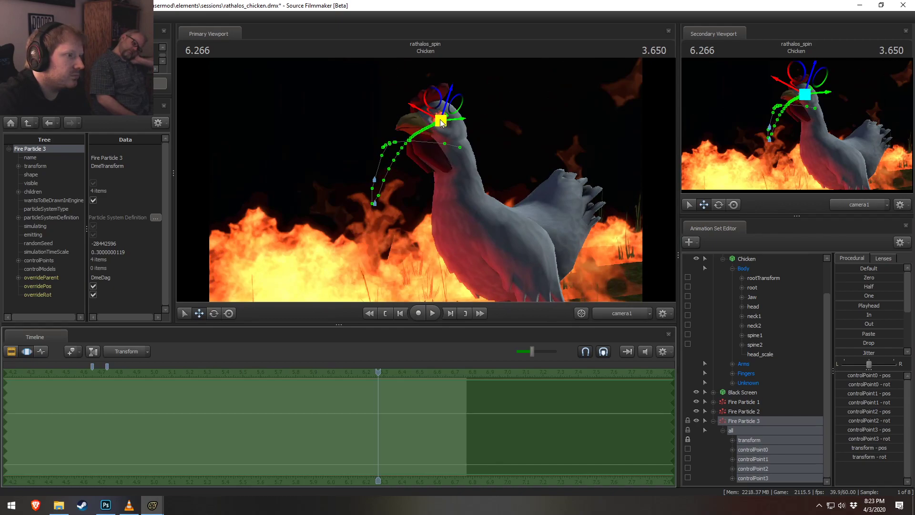
- Nudge Fire Particle 3 slightly forward and up on the chicken's eye, and replay the shot from about 4.8 s
drag(441, 121, 439, 119)
key(F2)
click(117, 371)
key(space)
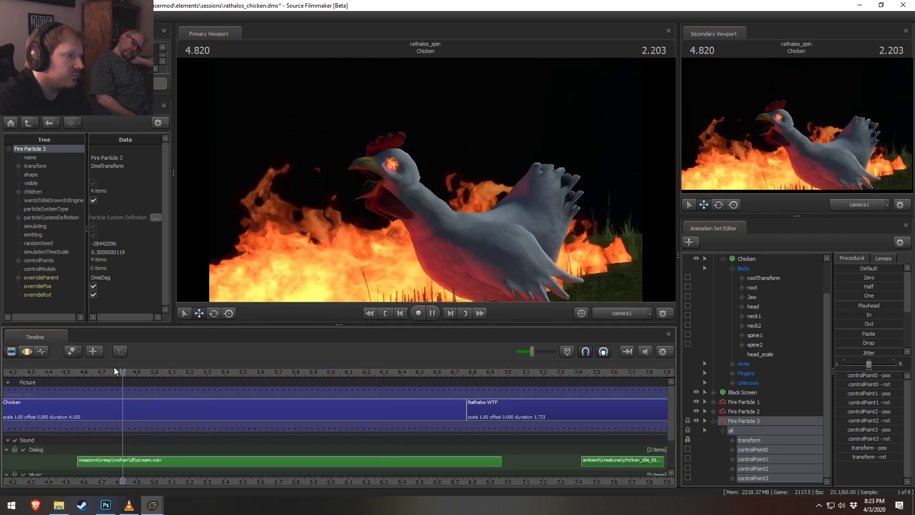
key(space)
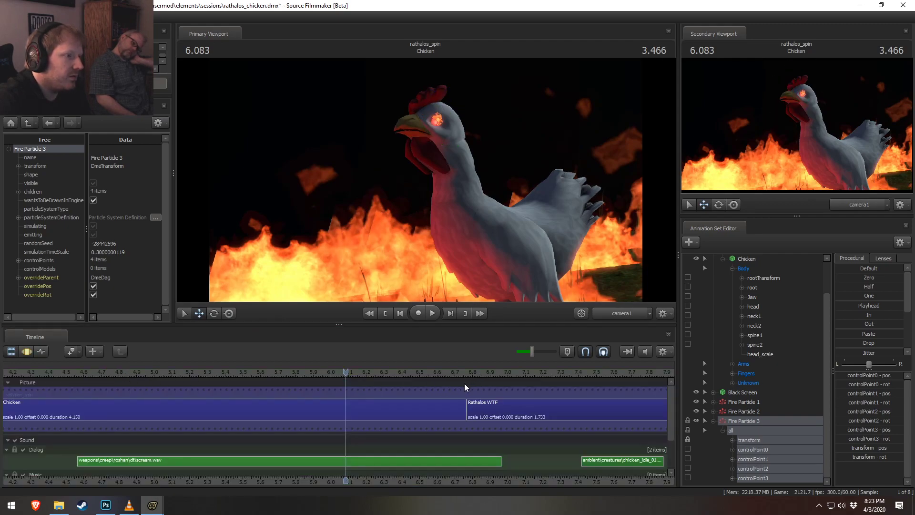
- Replay the Chicken shot from several earlier points to check the eye flame's placement and when it starts
key(F3)
key(space)
key(space)
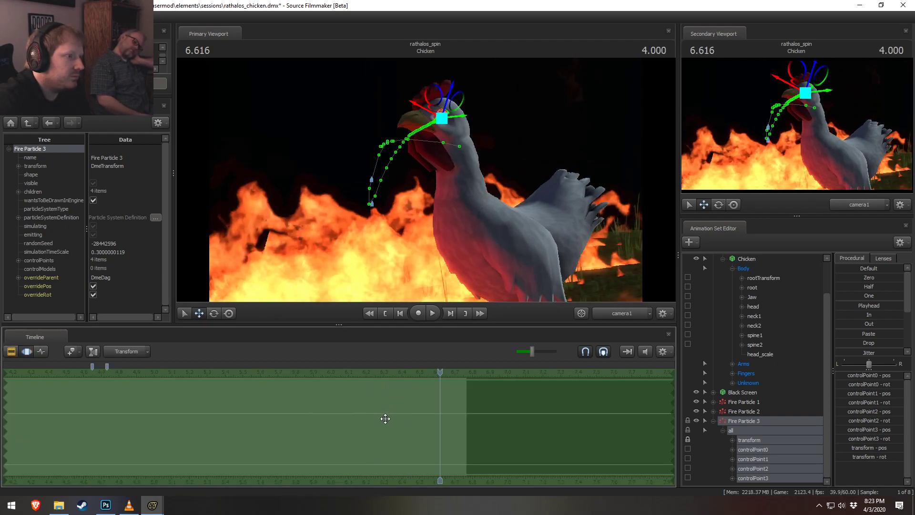
key(F2)
click(50, 371)
key(space)
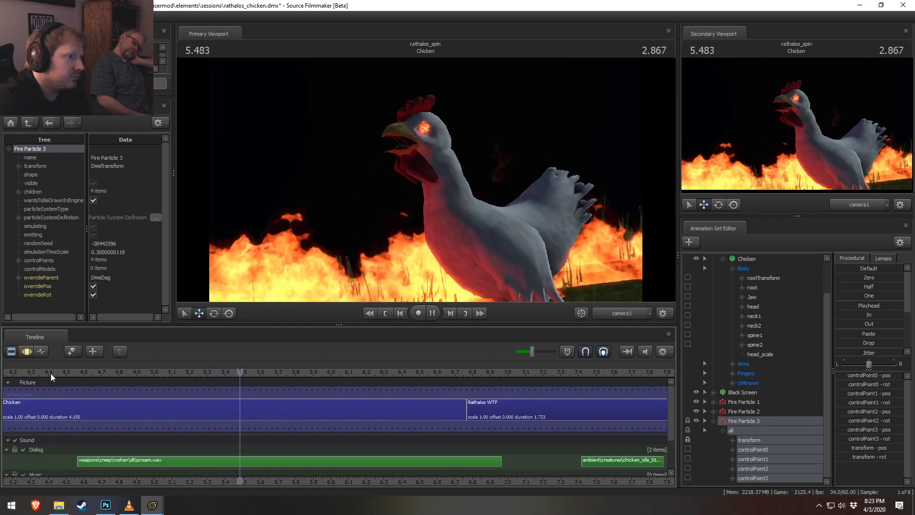
key(space)
key(F3)
key(F2)
drag(80, 373, 101, 383)
key(space)
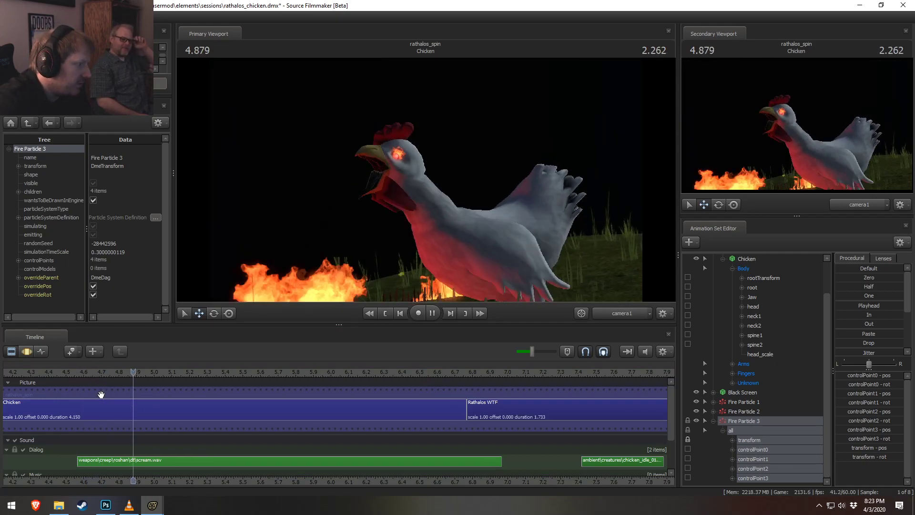
- Set Fire Particle 3's start time to 4.8 and replay the Chicken shot from about 4.4 s
right_click(755, 421)
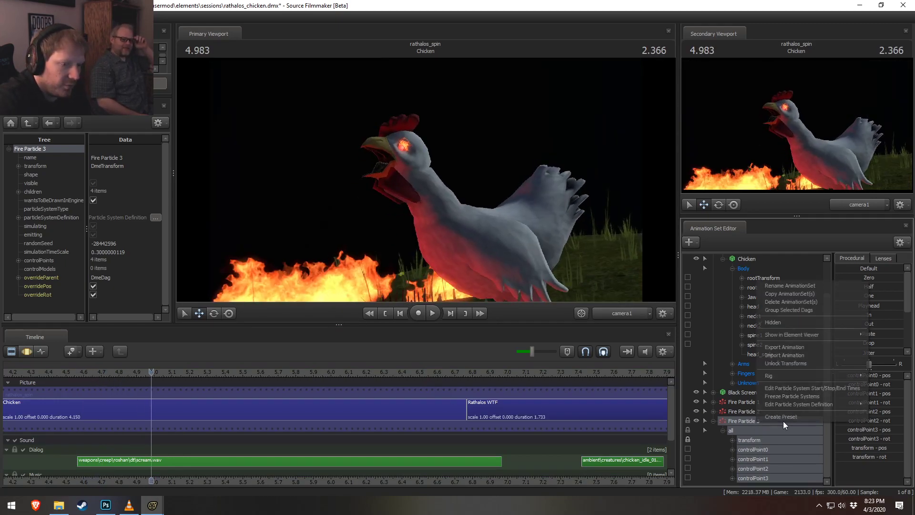
click(794, 387)
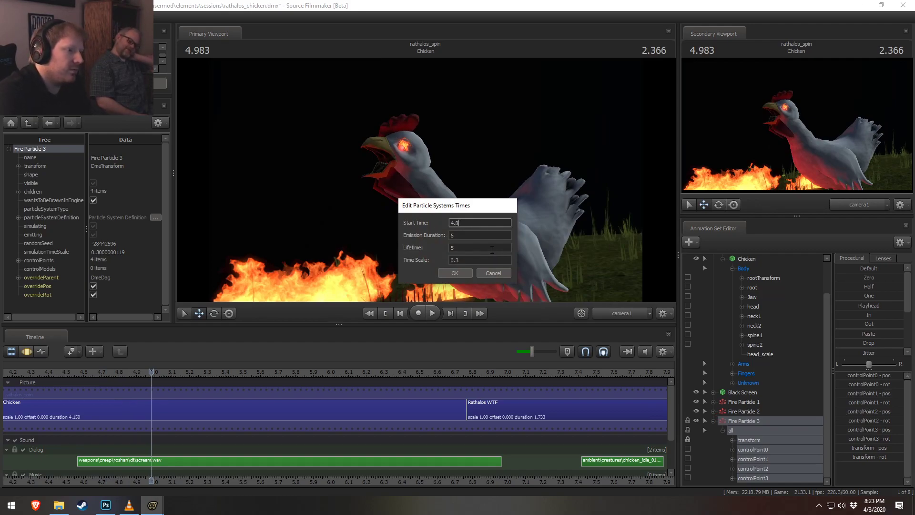
key(Return)
click(53, 373)
key(space)
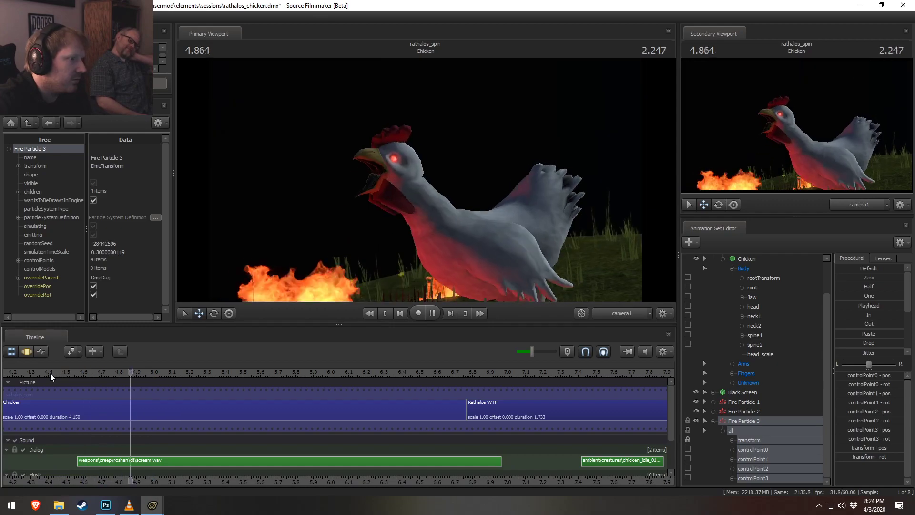
key(space)
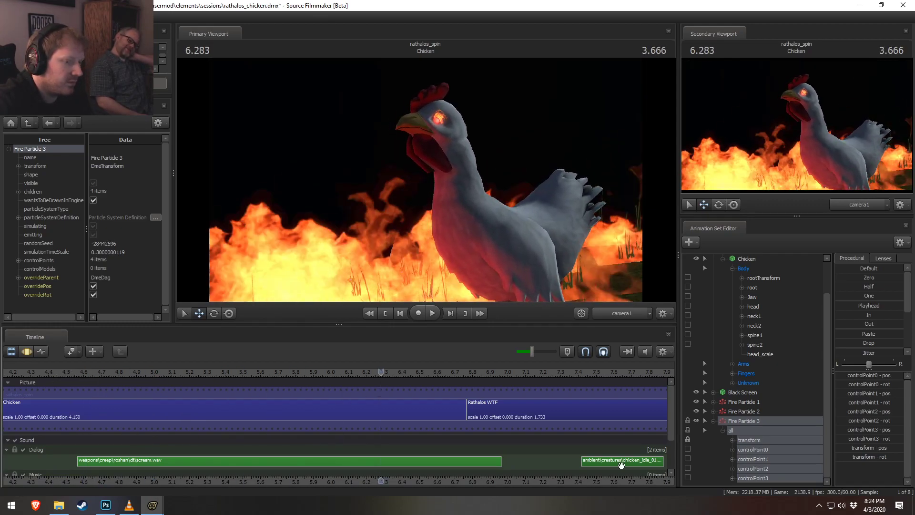
- Change Fire Particle 3's start time to 4.7 and replay the Chicken shot to check when the eye flame appears
right_click(745, 420)
click(782, 384)
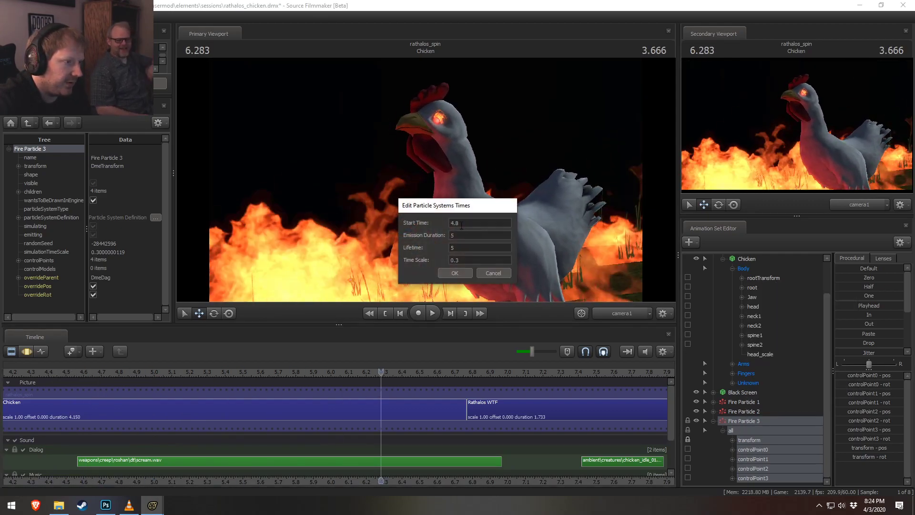
key(Return)
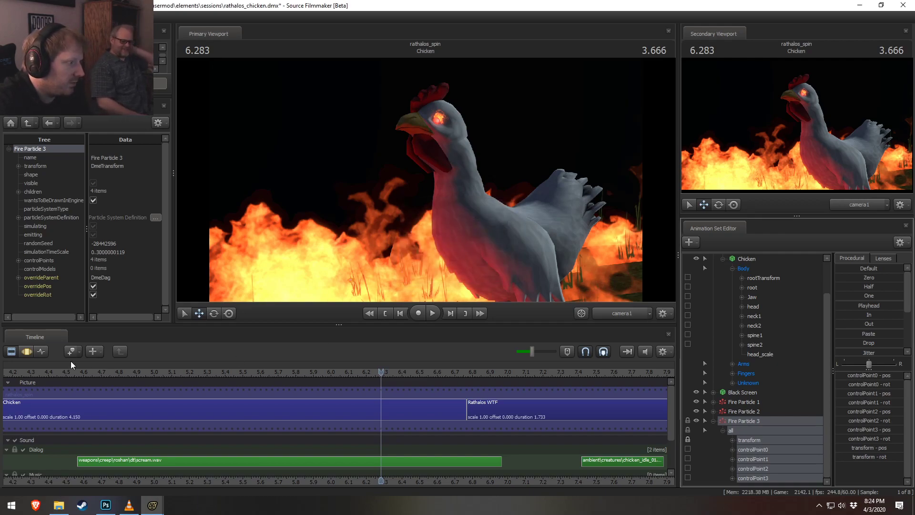
click(47, 371)
key(space)
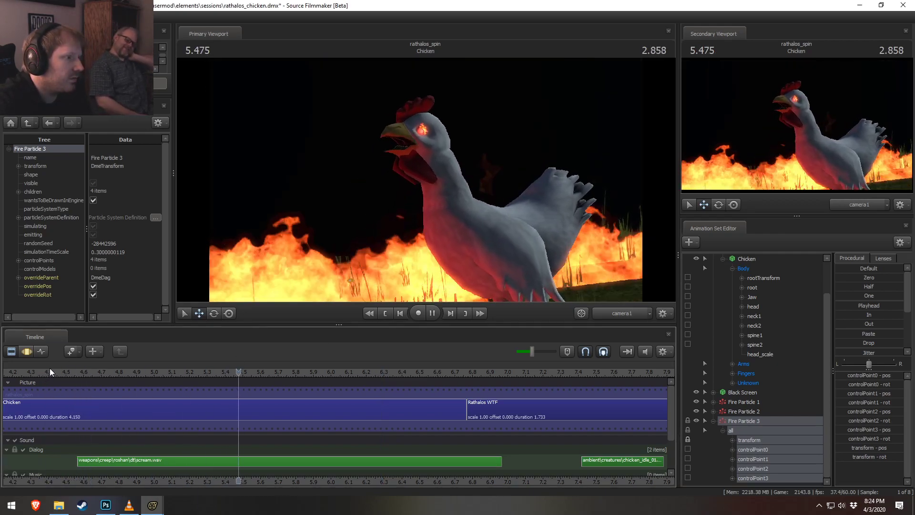
- Check the frame at about 4.65 s, review Fire Particle 3's start time again, and replay the Chicken shot
drag(48, 371, 92, 376)
right_click(765, 419)
click(774, 377)
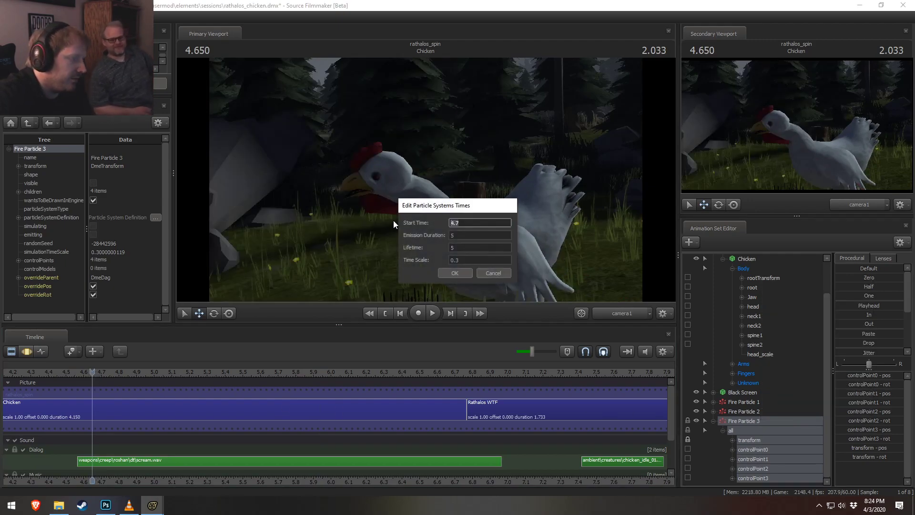
key(Return)
drag(92, 376, 52, 371)
key(space)
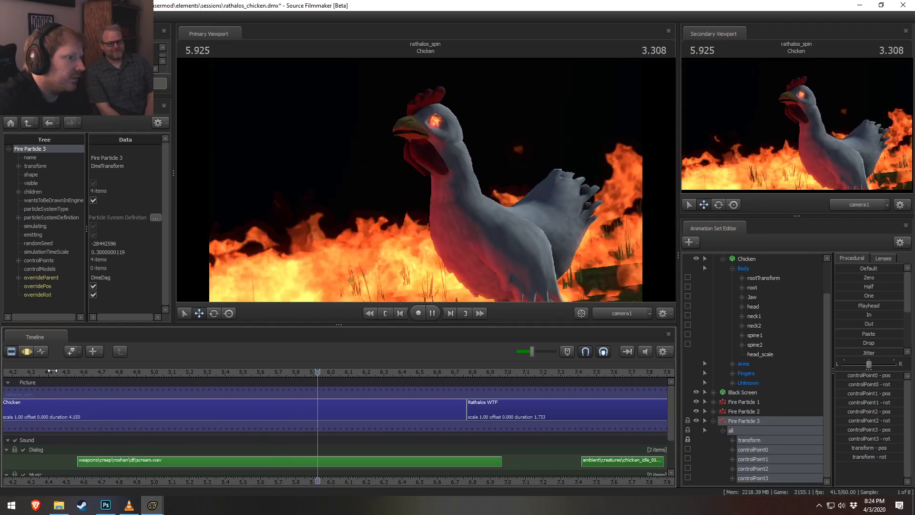
key(space)
- Replay the sequence from about 2.4 s, and again from about 0.5 s in the Rathalos Speaks shot
scroll(49, 394, down, 3)
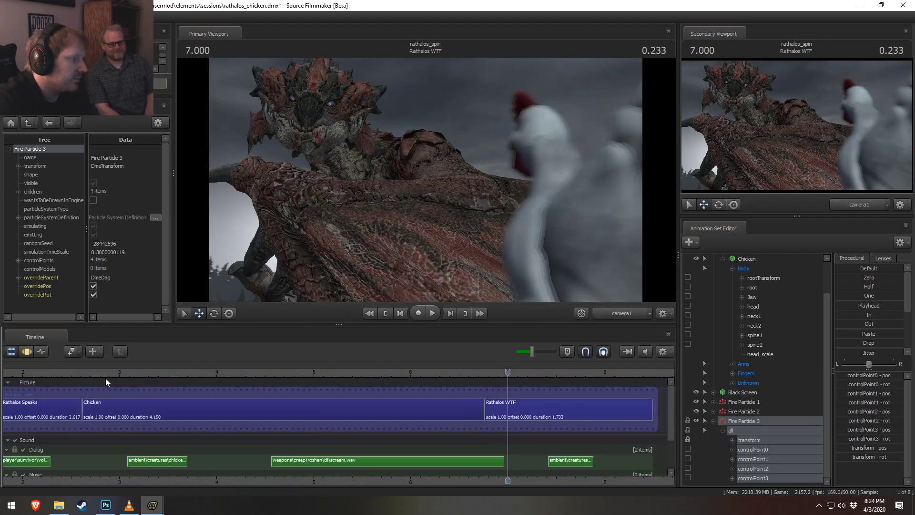
click(61, 376)
key(space)
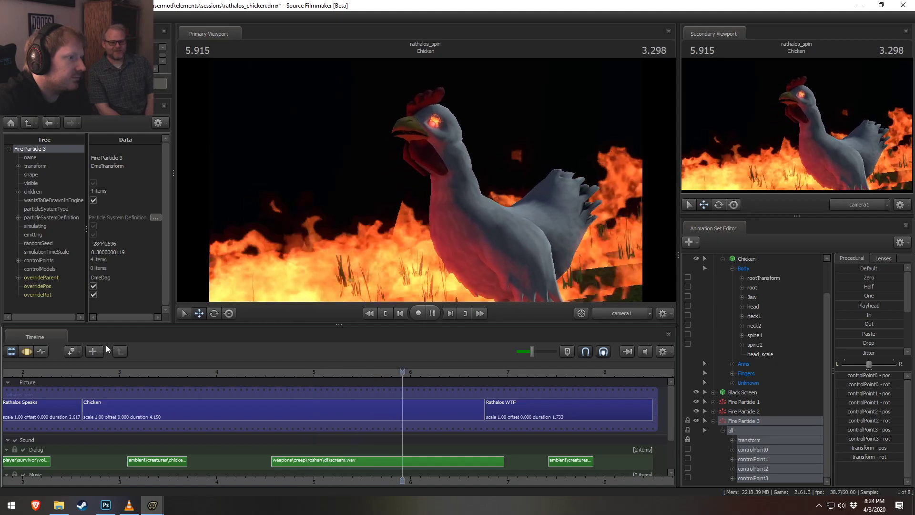
key(space)
scroll(164, 391, down, 3)
click(142, 376)
key(space)
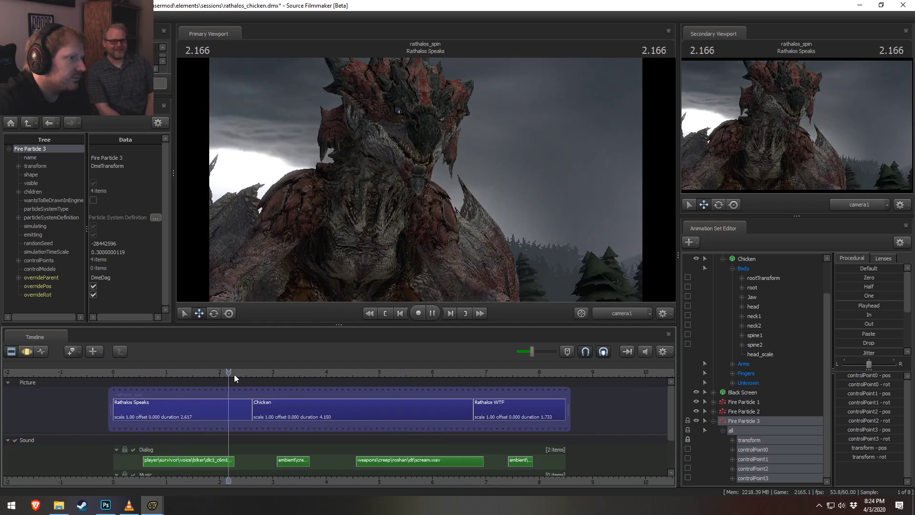
key(space)
- At about 7.28 s in the Rathalos WTF shot, examine Rathalos's eye up close with the work camera and return to camera1
click(248, 369)
drag(248, 369, 500, 370)
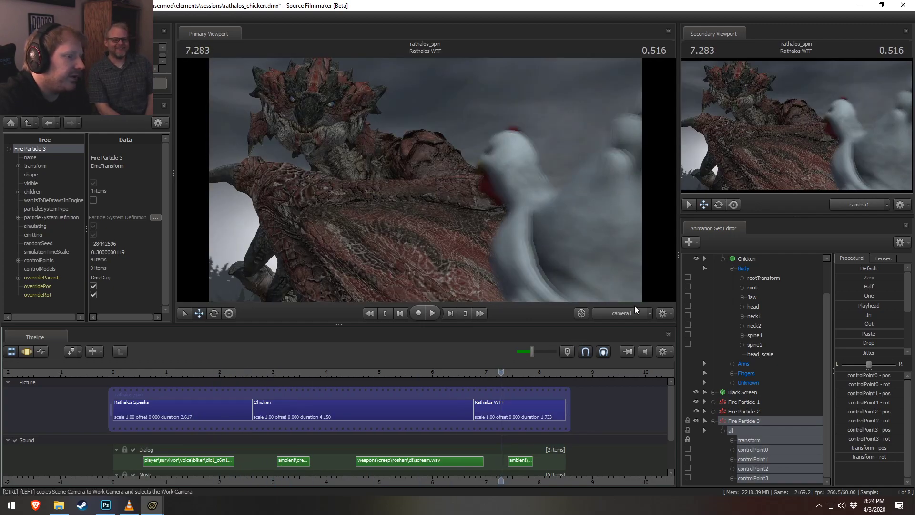
ctrl+click(624, 297)
click(497, 206)
key(w)
drag(537, 238, 543, 165)
key(w)
key(s)
drag(431, 164, 429, 191)
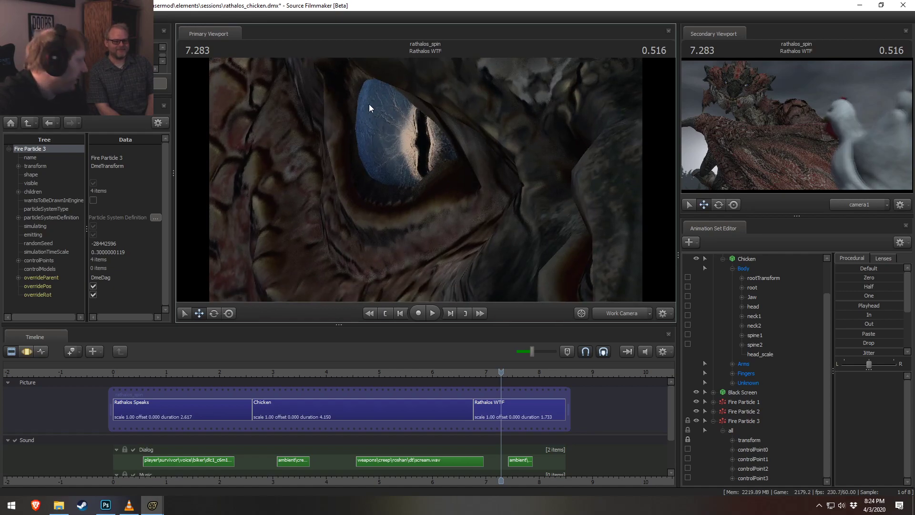
drag(327, 104, 328, 115)
key(s)
click(622, 312)
click(621, 288)
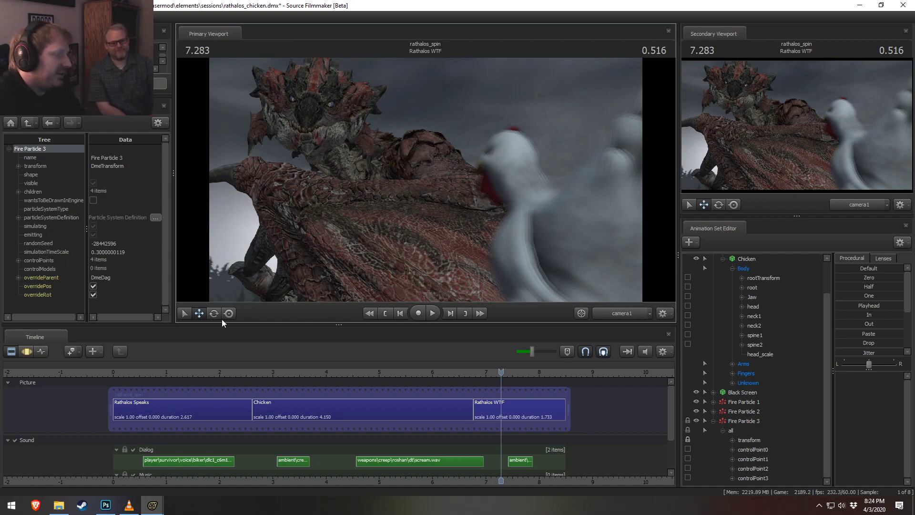
- Replay the Chicken shot from about 3 s, scrub its fire section, and play from about 4.3 s into Rathalos WTF
click(272, 372)
key(space)
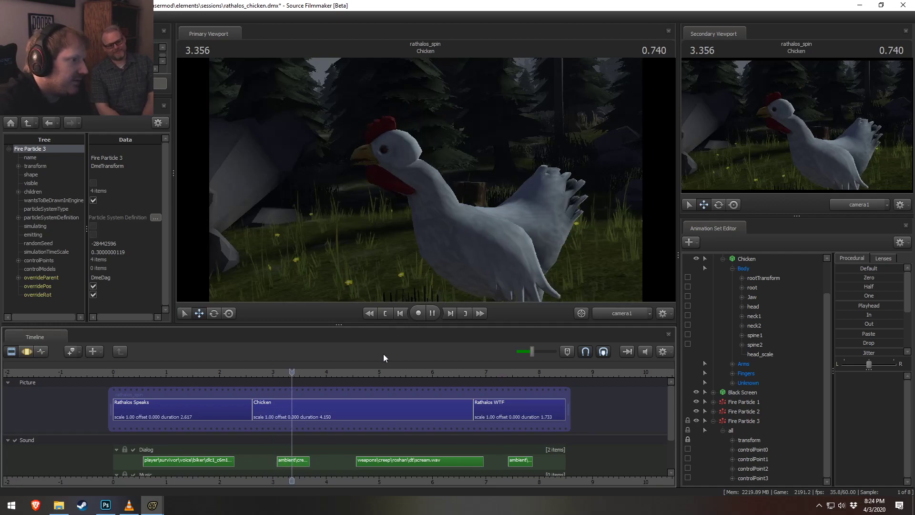
key(space)
drag(319, 374, 227, 386)
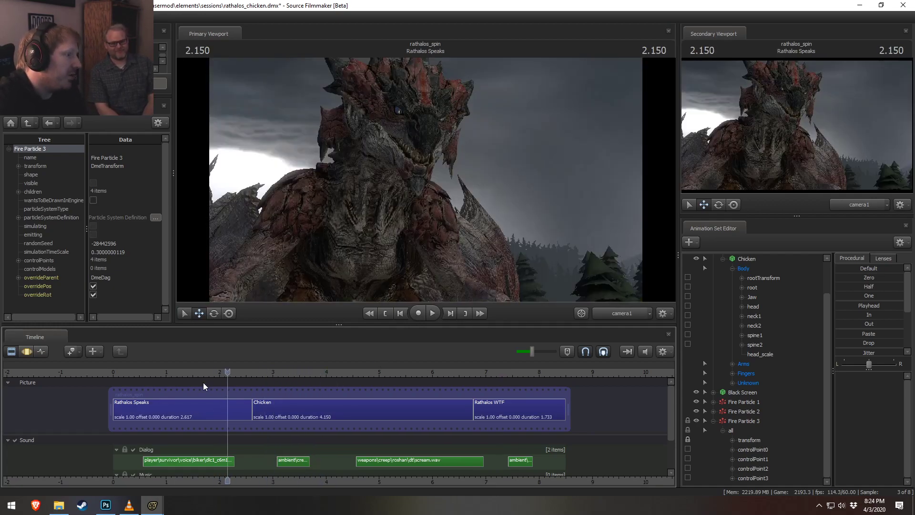
drag(362, 375, 383, 380)
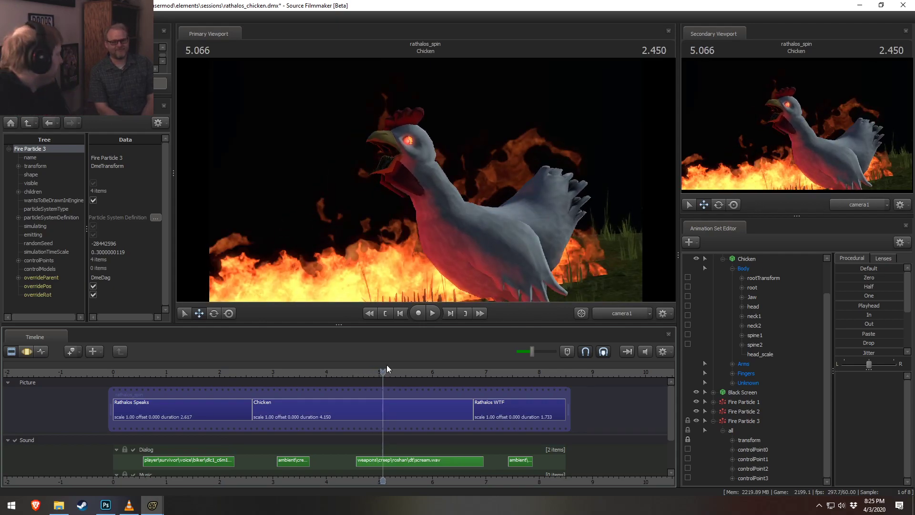
click(342, 374)
key(space)
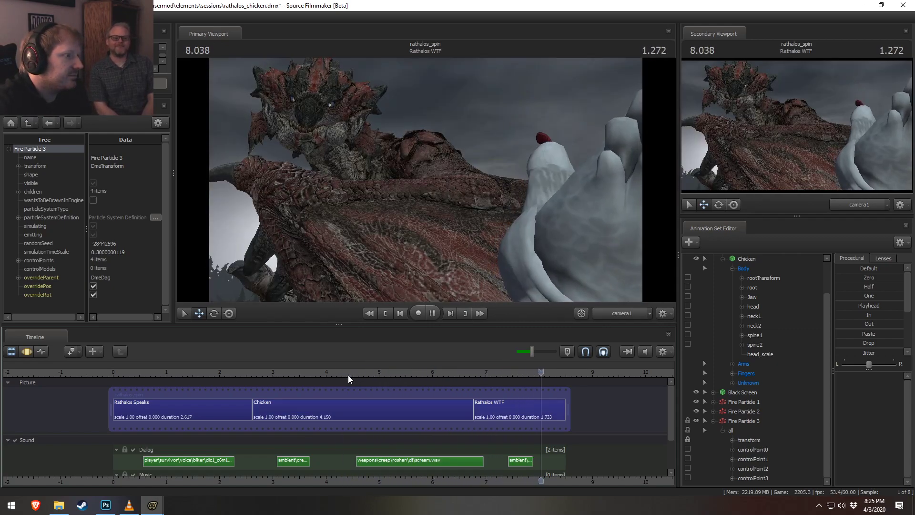
- Check the cut into Rathalos WTF, replay the sequence from near its start, and review the beginning of the Chicken shot
click(481, 396)
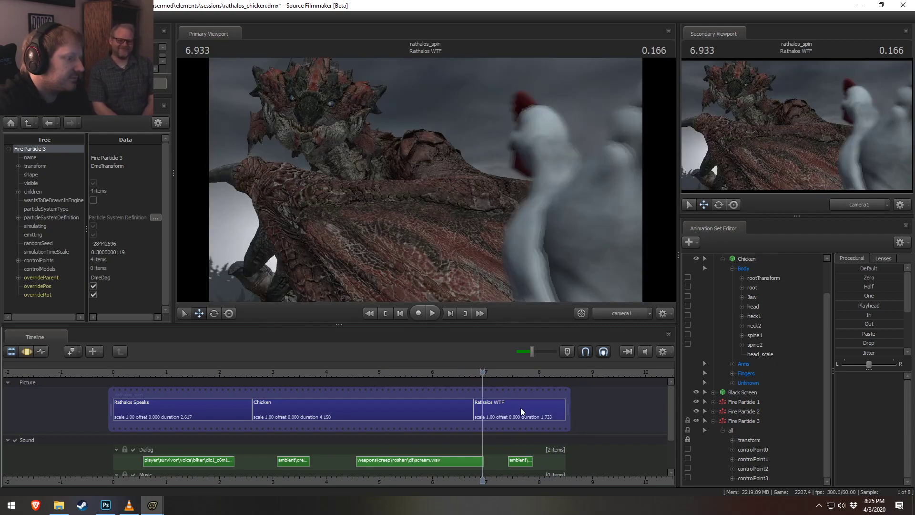
click(479, 370)
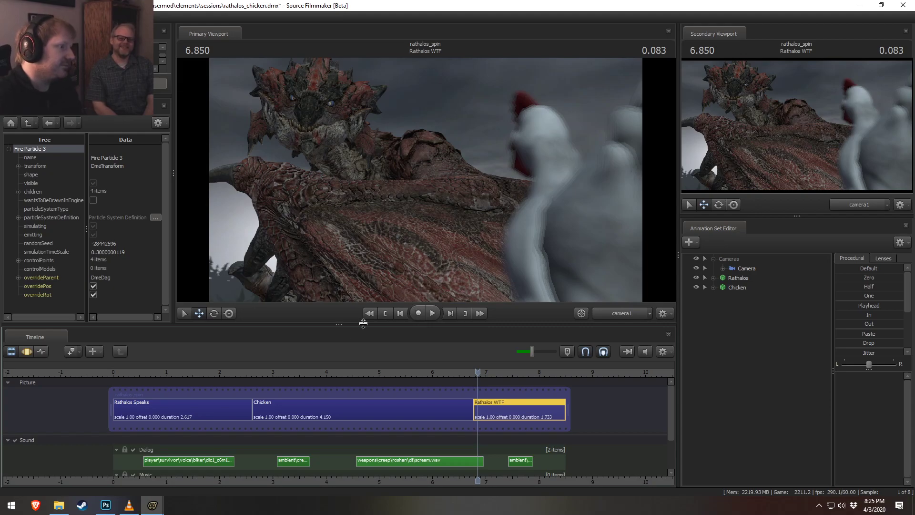
click(127, 372)
key(space)
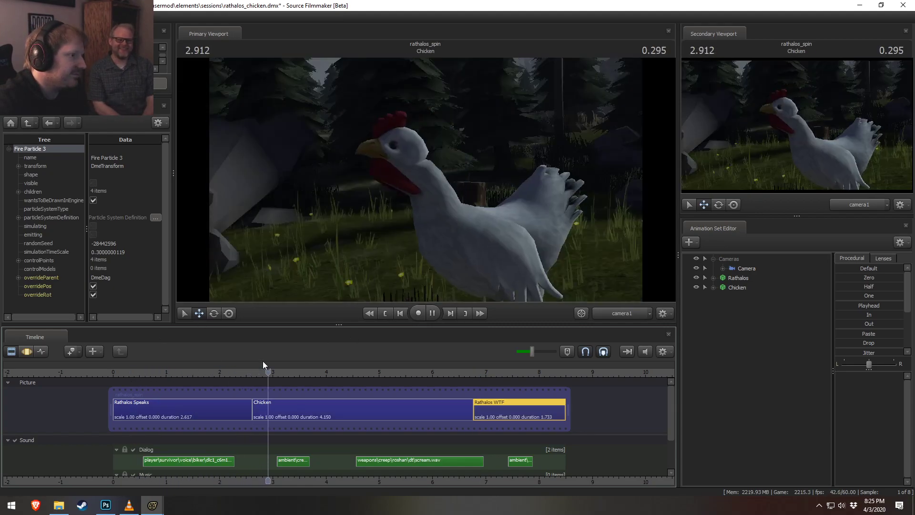
key(space)
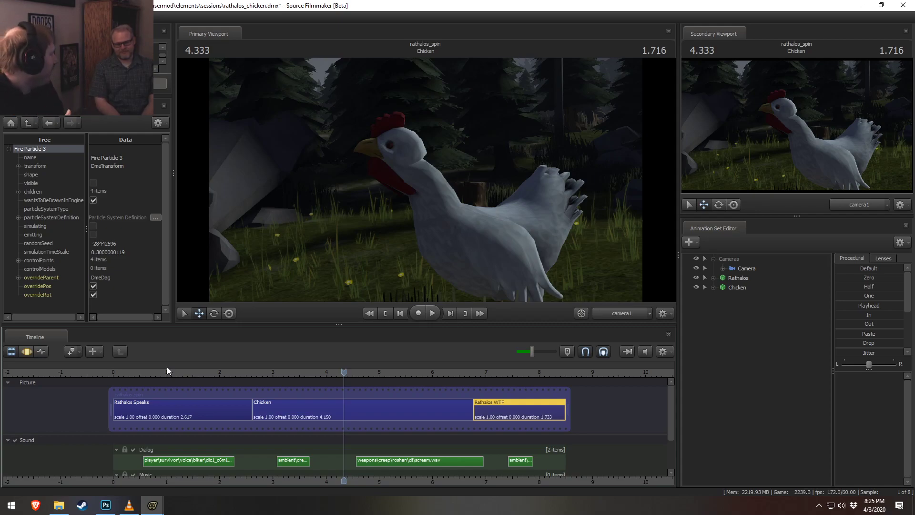
click(248, 369)
key(space)
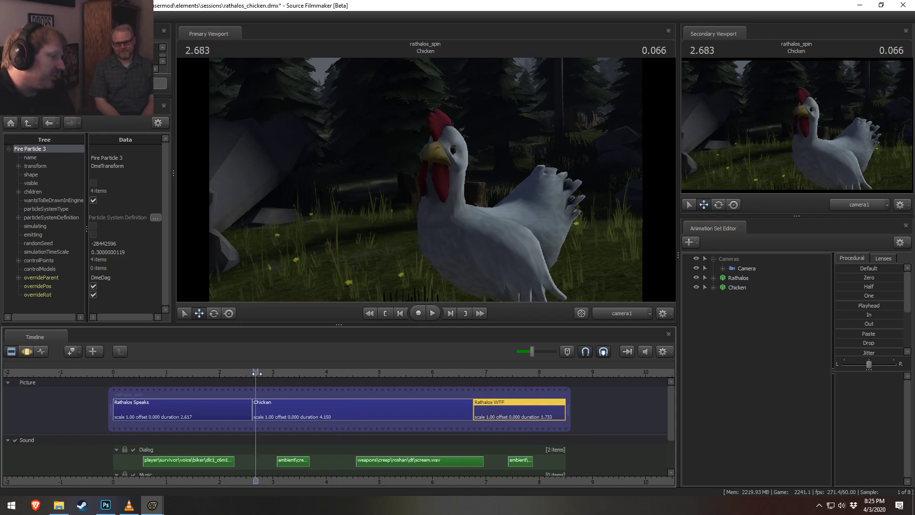
key(space)
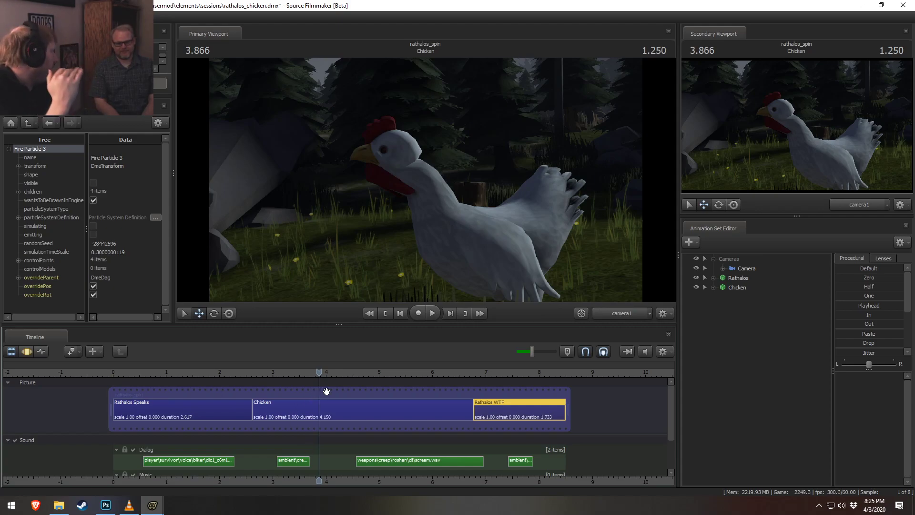
drag(274, 371, 258, 372)
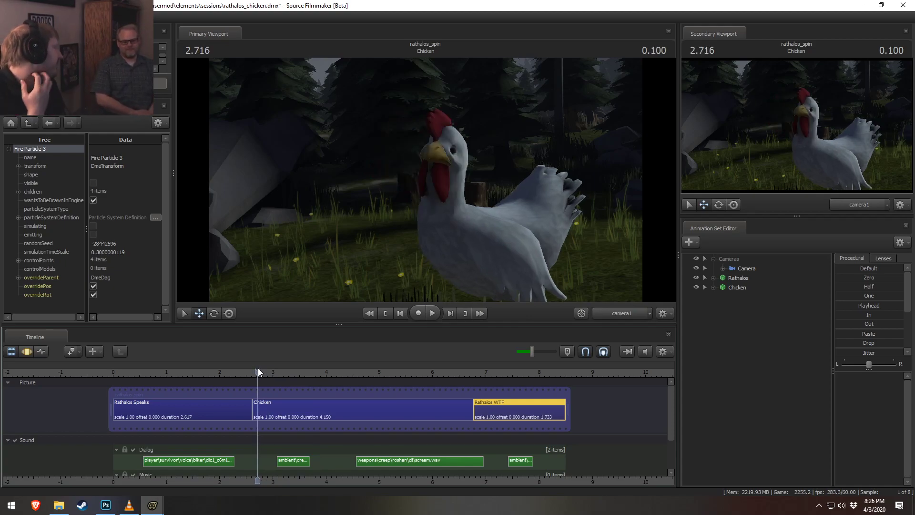
- Copy the Chicken shot and paste the duplicate at the start of the sequence, before Rathalos Speaks
click(290, 407)
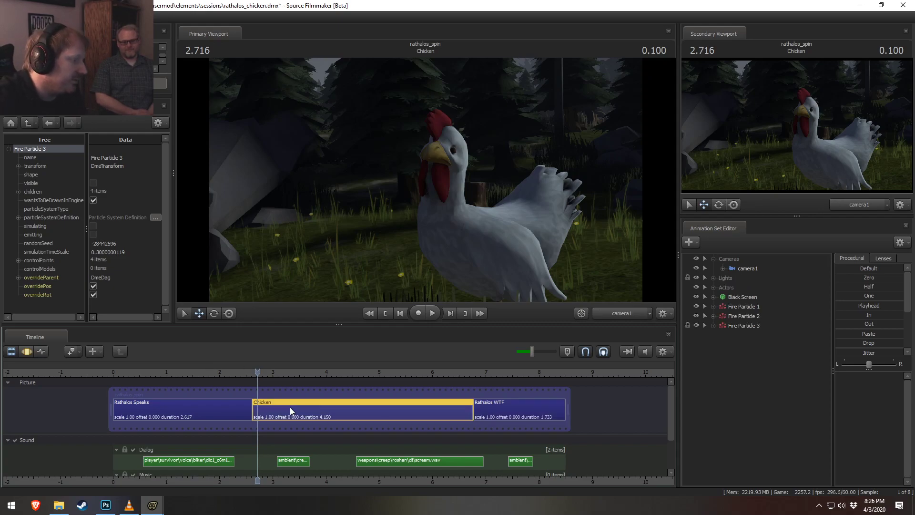
click(198, 407)
click(119, 373)
key(ctrl+v)
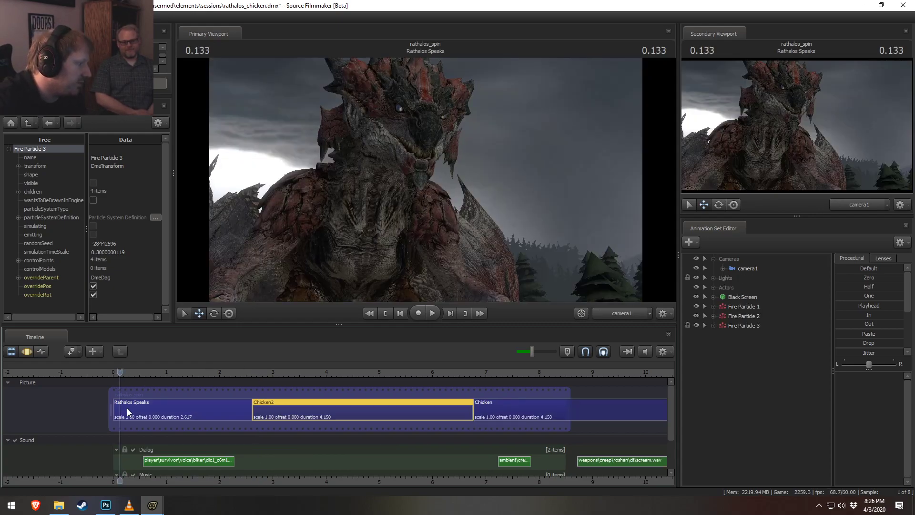
click(208, 409)
key(ctrl+z)
drag(120, 372, 107, 373)
key(ctrl+v)
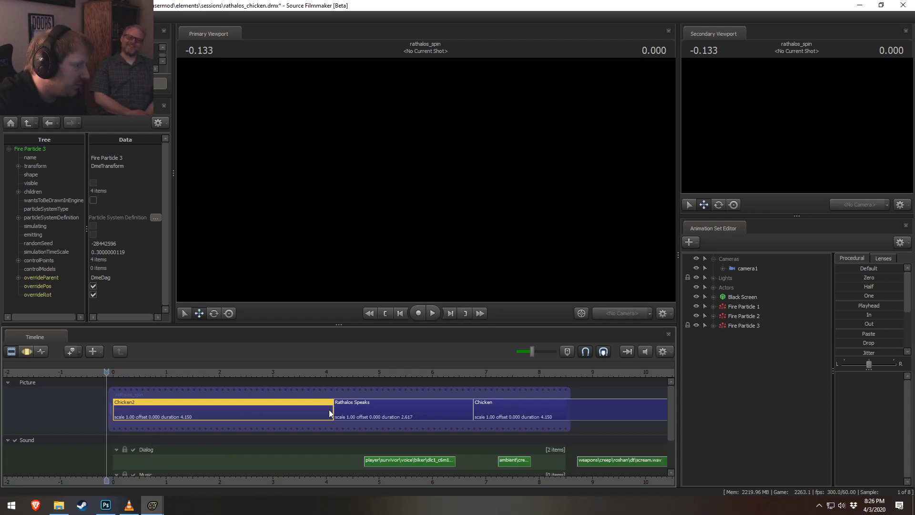
- Shorten the copied opening chicken shot to a duration of 1.600 s, playing it back to judge the cut into Rathalos Speaks
click(330, 371)
key(space)
key(space)
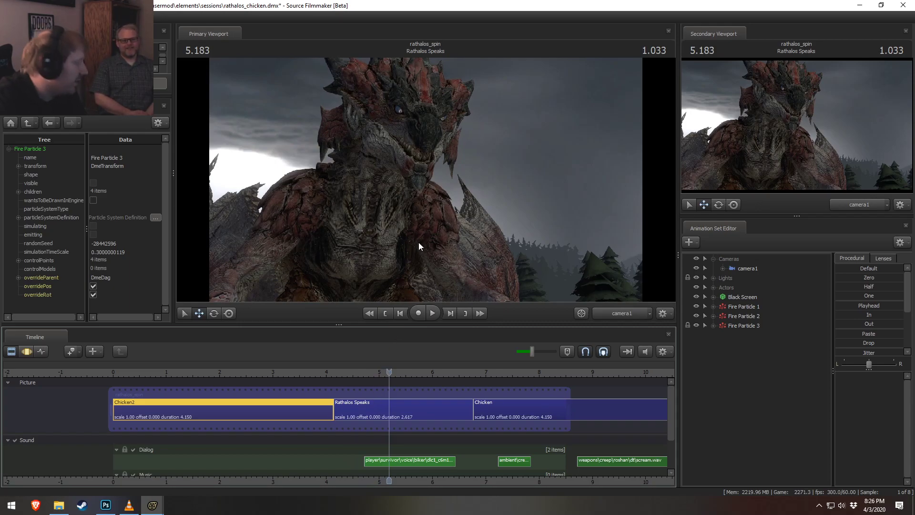
drag(329, 408, 214, 416)
click(96, 371)
key(space)
key(space)
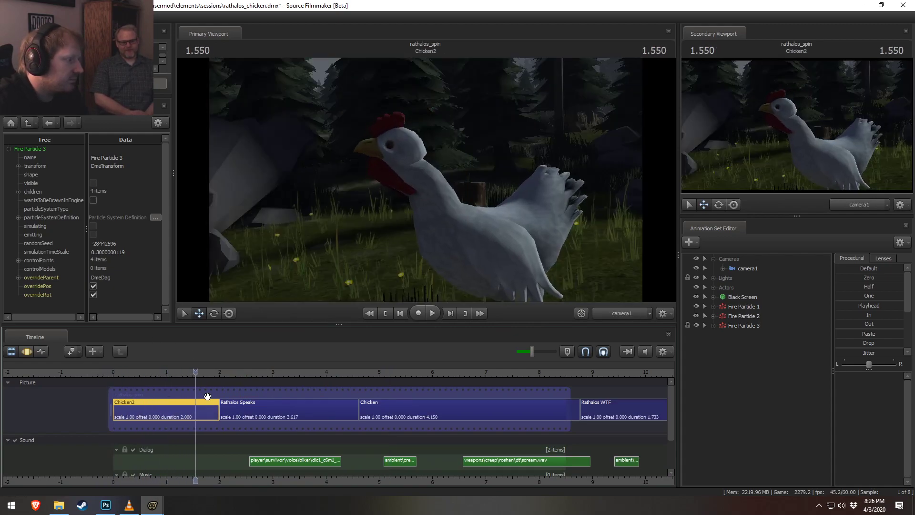
key(space)
key(space)
drag(215, 408, 192, 410)
- Copy the chicken sound clip into the opening shot at about 0.47 s, adjust its end and start, and play it back
click(378, 460)
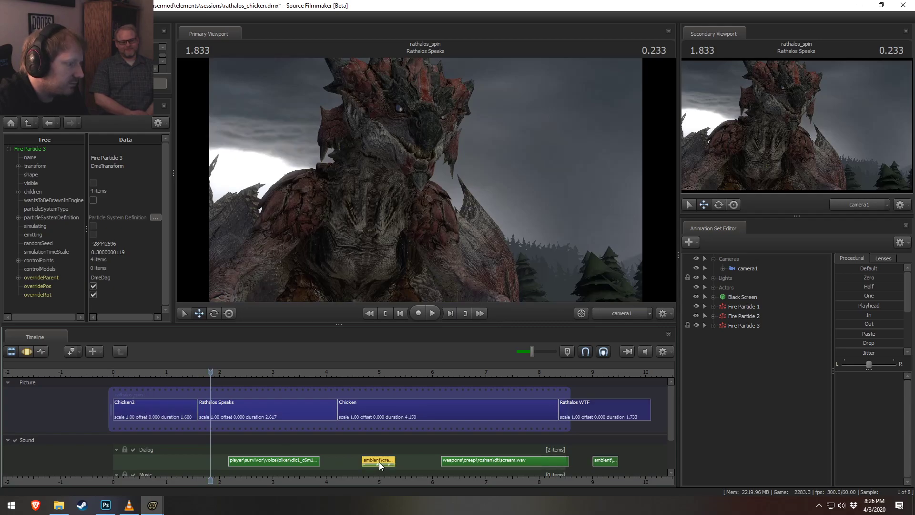
click(138, 373)
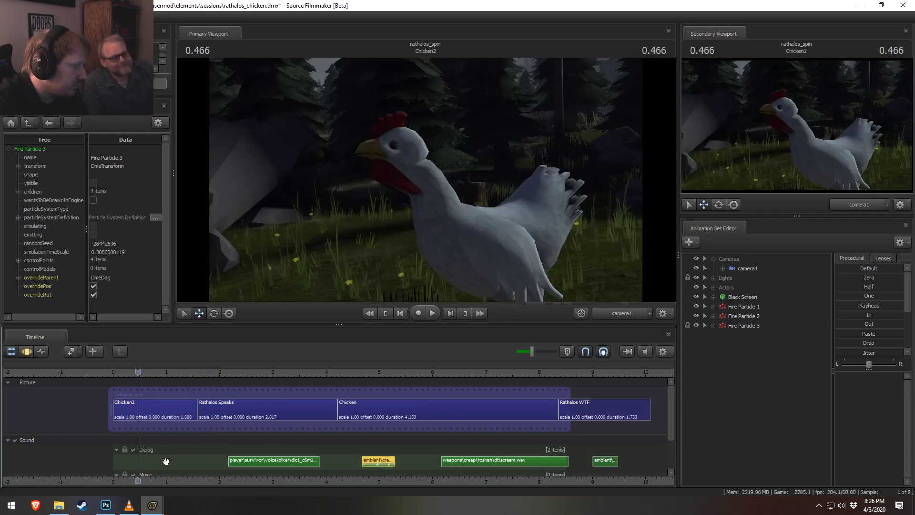
key(ctrl+v)
drag(171, 471, 199, 472)
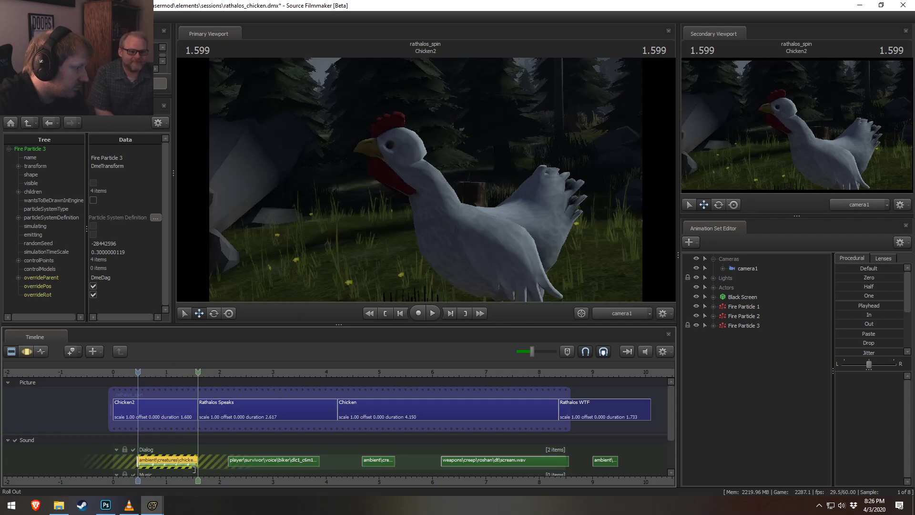
mouse_move(138, 462)
mouse_down()
mouse_move(171, 467)
mouse_move(141, 461)
mouse_up()
key(space)
key(space)
- Place a second chicken sound clip at about 1.2 s in the opening shot and replay the shot from its start
drag(150, 462, 185, 461)
click(148, 375)
key(ctrl+v)
click(117, 373)
key(space)
key(space)
click(185, 462)
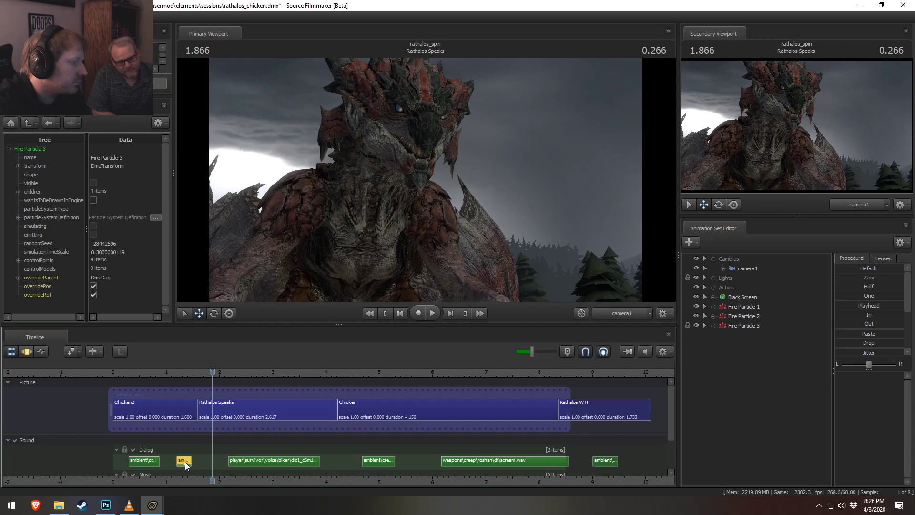
- Select the Chicken2 opening shot and bring up the motion of the Chicken's Jaw control for editing
click(123, 373)
click(140, 401)
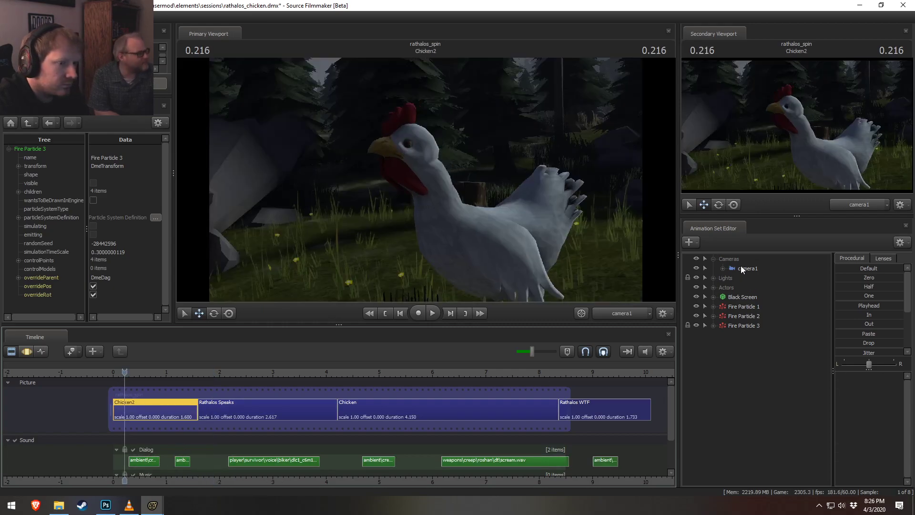
click(742, 266)
click(713, 287)
click(722, 296)
click(734, 307)
click(742, 335)
click(751, 335)
key(F3)
scroll(135, 436, up, 6)
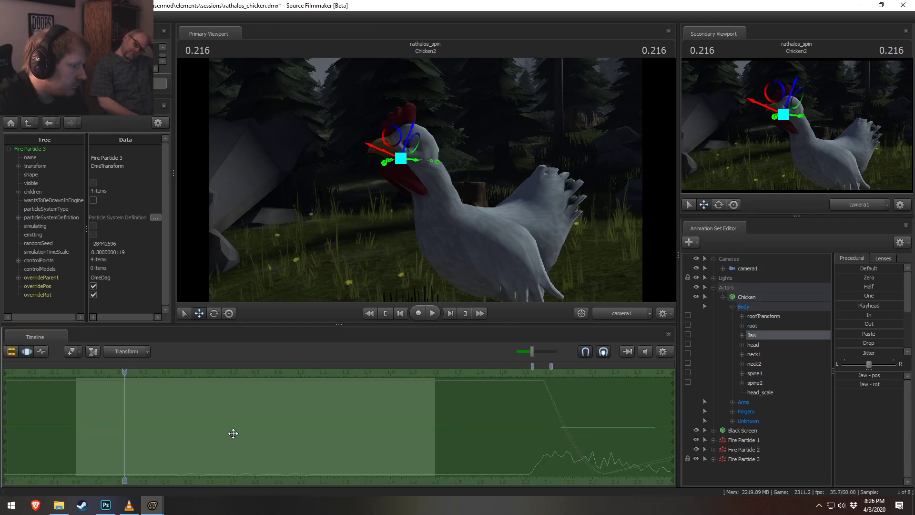
- Flatten the leftover Jaw motion after about 1.73 s, past the end of the opening chicken shot
shift+click(465, 429)
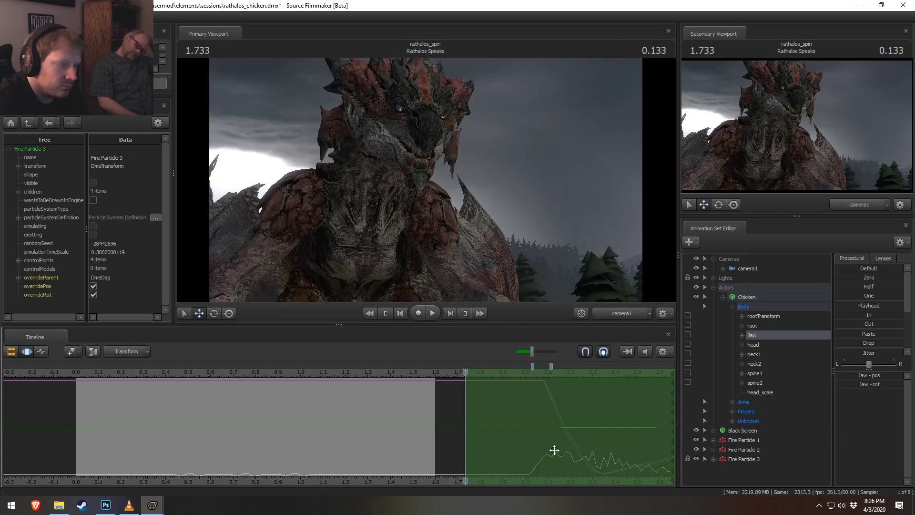
key(Escape)
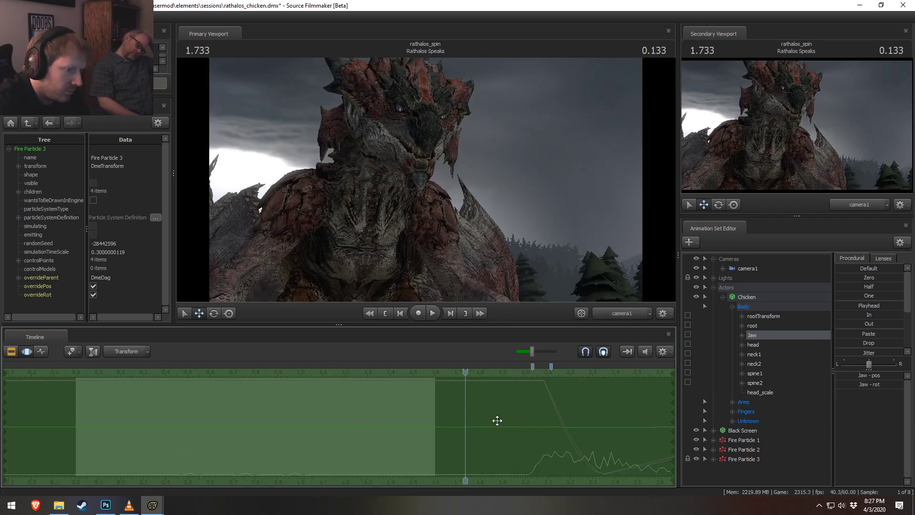
shift+drag(514, 416, 859, 393)
double_click(857, 315)
key(F2)
key(F3)
- Move the Jaw's last opening movement to about 1.3 s to match the second chicken sound and play it back
shift+drag(173, 459, 186, 427)
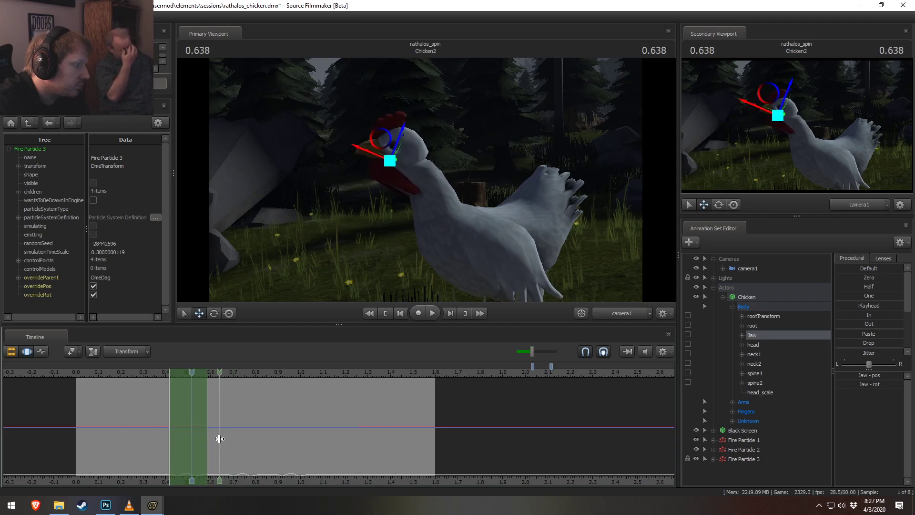
click(215, 440)
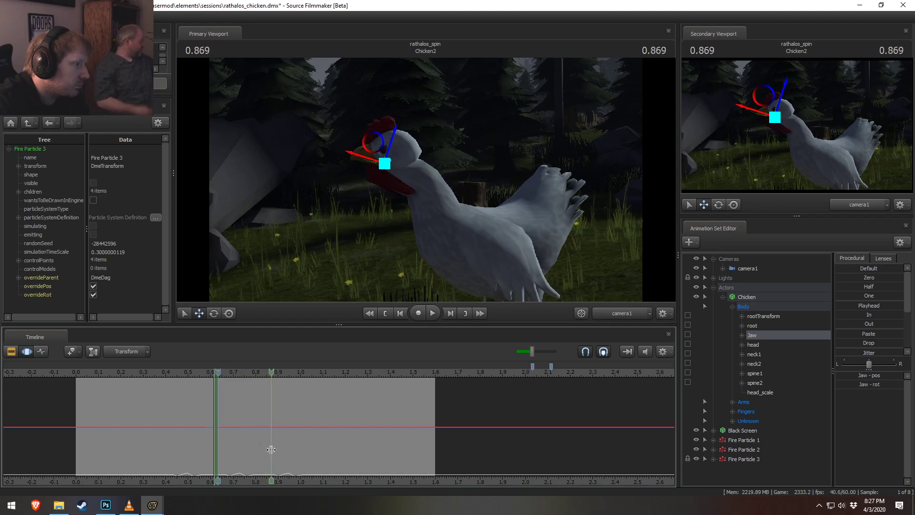
drag(260, 448, 298, 451)
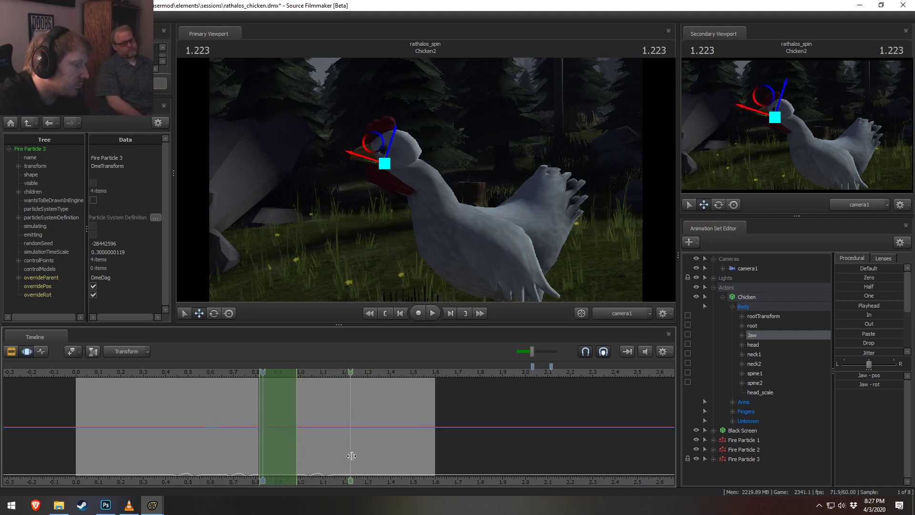
drag(294, 456, 349, 454)
key(space)
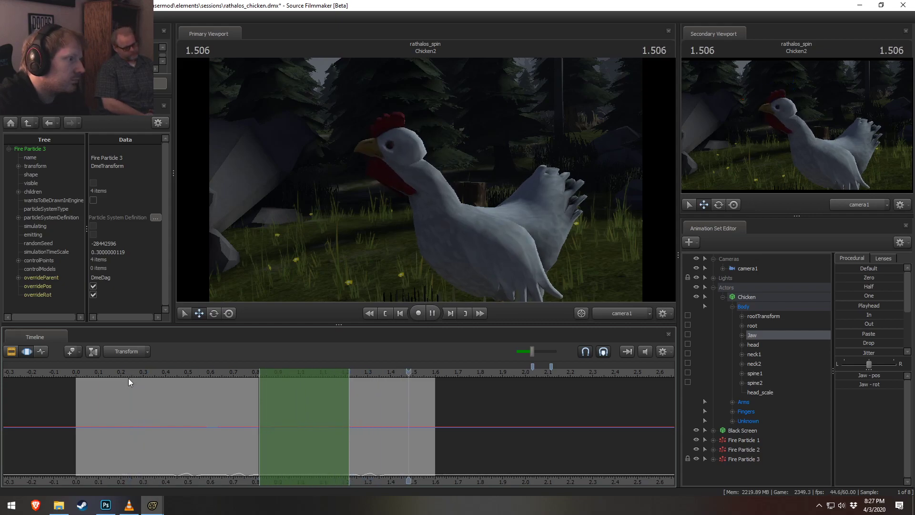
key(space)
- Select all the Chicken's controls except Jaw and rootTransform, and extend the time selection over the entire range
key(F2)
scroll(238, 413, down, 3)
key(F3)
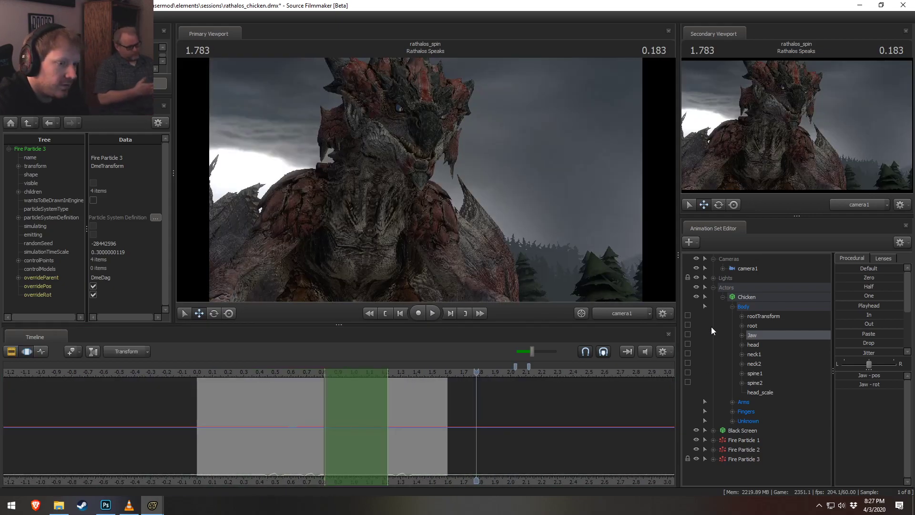
click(761, 300)
ctrl+click(758, 334)
scroll(343, 450, up, 3)
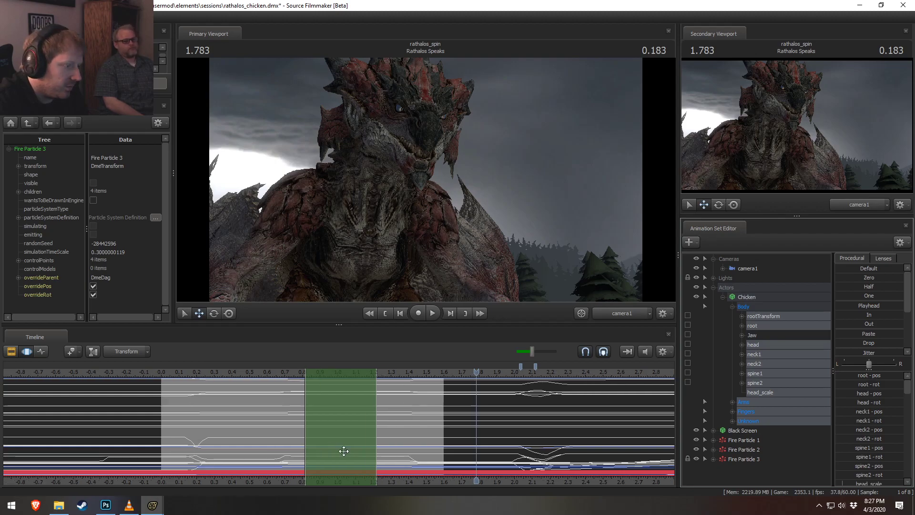
shift+click(282, 452)
key(ctrl+a)
drag(396, 442, 377, 433)
scroll(668, 372, down, 1)
click(761, 316)
right_click(758, 327)
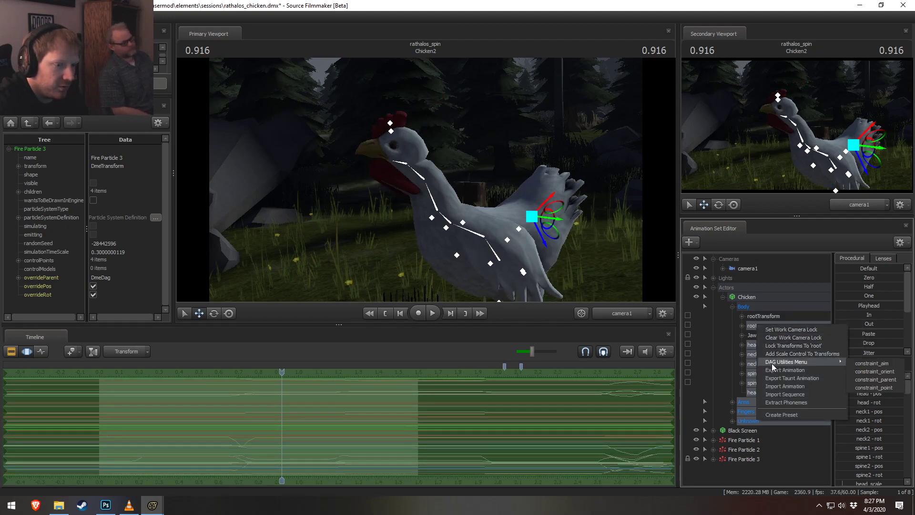
click(776, 379)
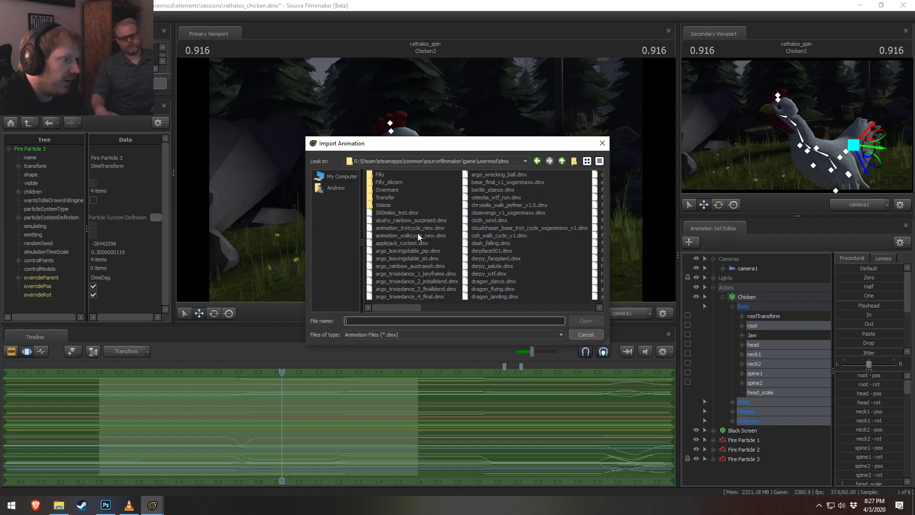
click(598, 335)
- Import the chicken_idle sequence onto the selected Chicken controls
right_click(770, 356)
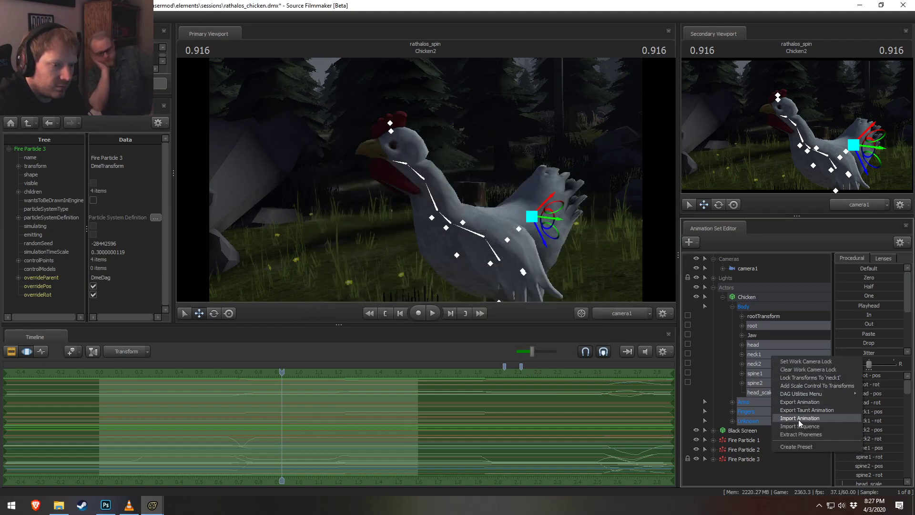
click(796, 426)
click(381, 276)
click(368, 287)
click(388, 273)
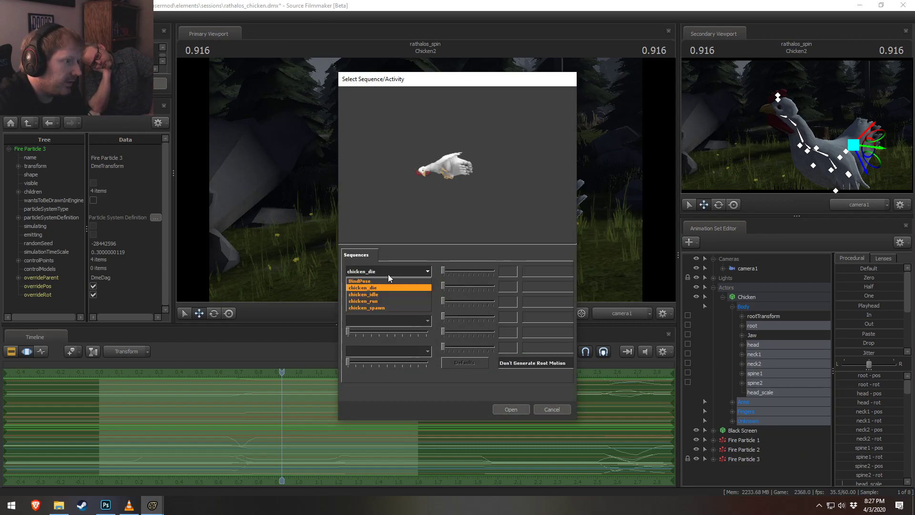
click(366, 288)
click(380, 269)
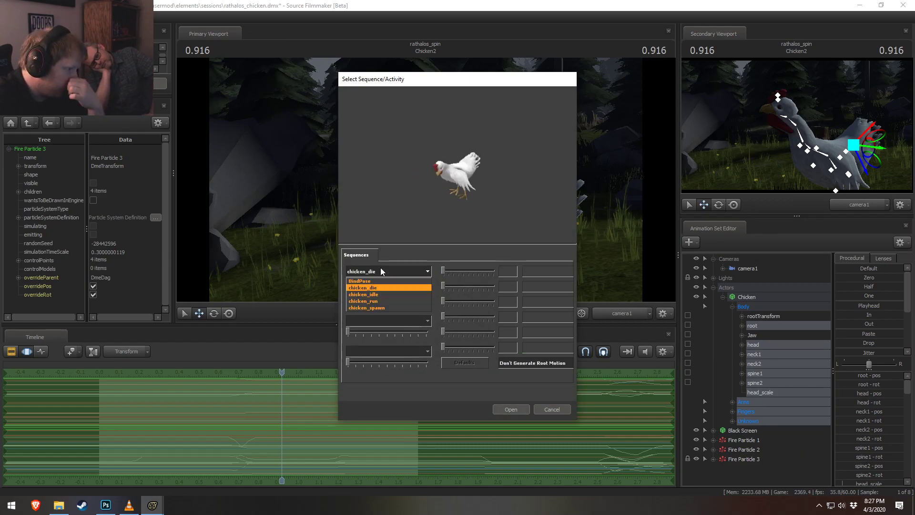
click(374, 295)
click(510, 409)
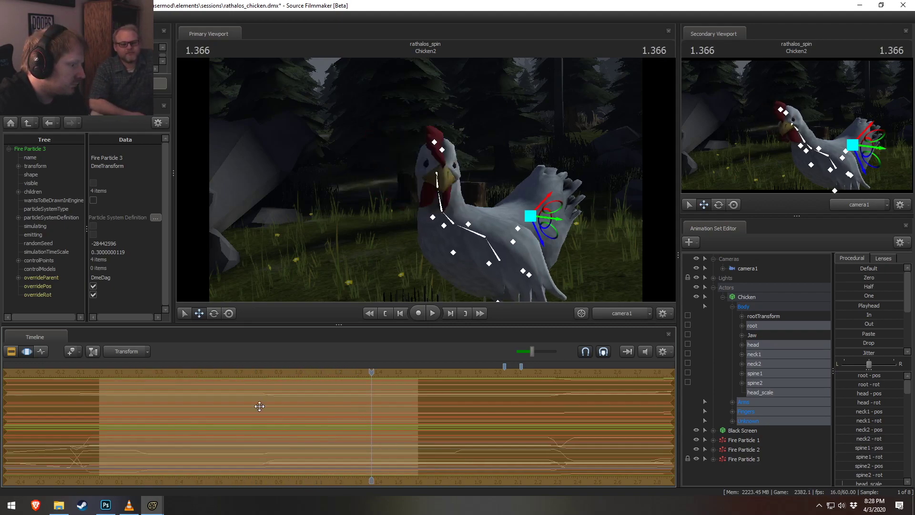
- Shift the imported idle motion earlier in time and play back the opening chicken shot to check the head movement
key(space)
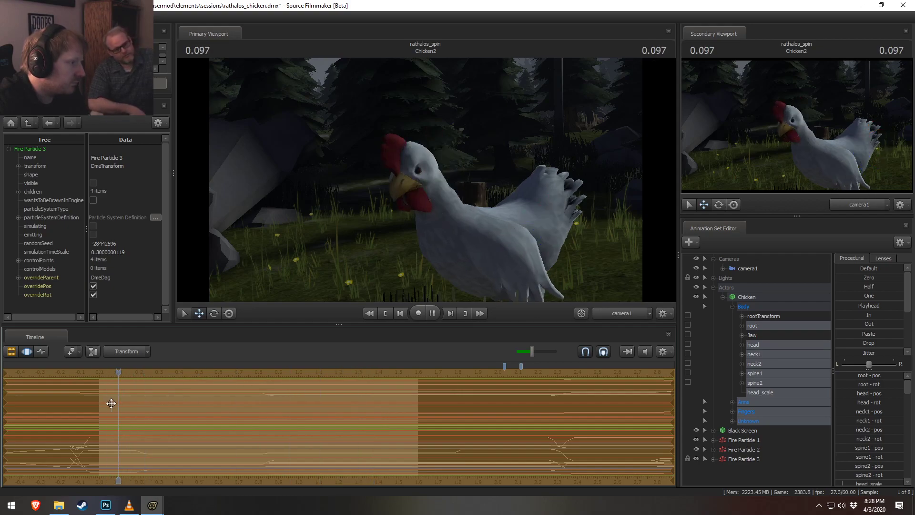
key(space)
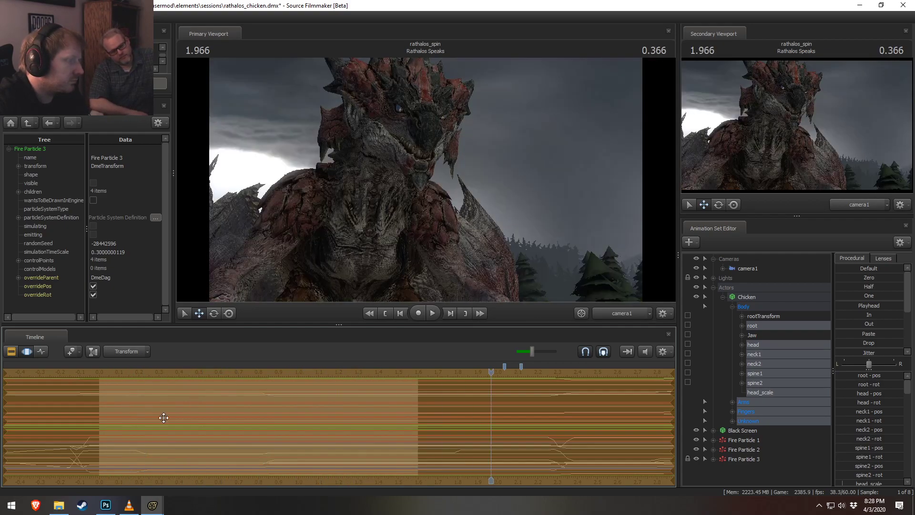
drag(407, 408, 217, 416)
drag(499, 368, 130, 386)
drag(94, 422, 90, 422)
drag(128, 371, 282, 398)
drag(247, 428, 149, 435)
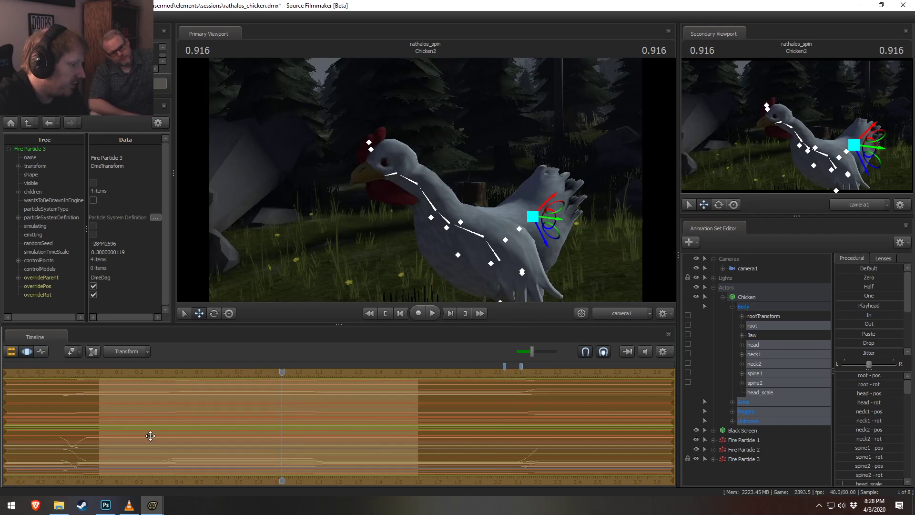
drag(282, 372, 112, 388)
key(space)
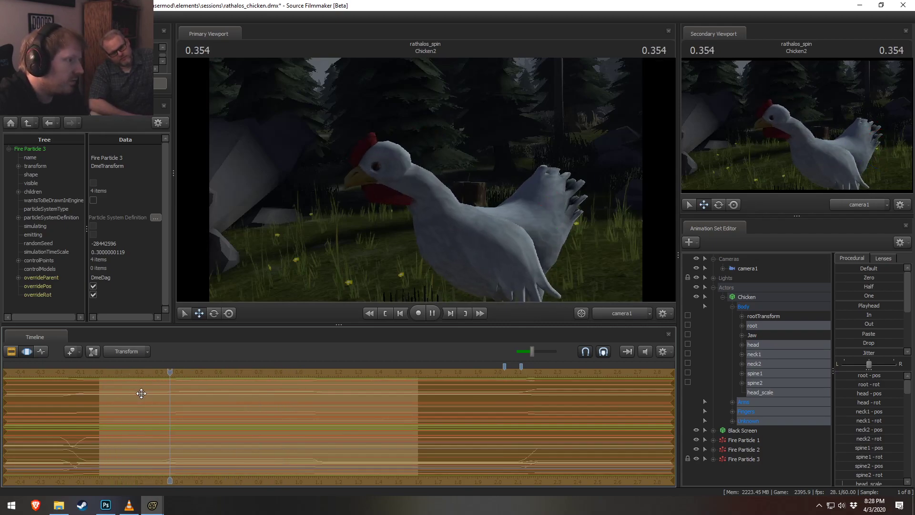
key(space)
- Play the sequence through the Chicken shot and into Rathalos WTF to review the cuts and sound timing
key(F2)
scroll(579, 484, down, 5)
middle_drag(579, 485, 121, 439)
key(space)
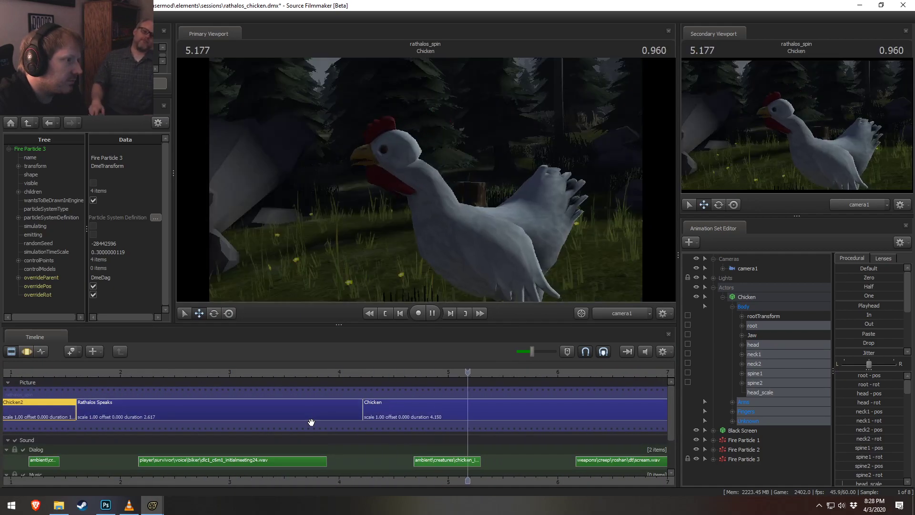
scroll(550, 450, down, 4)
scroll(553, 450, down, 2)
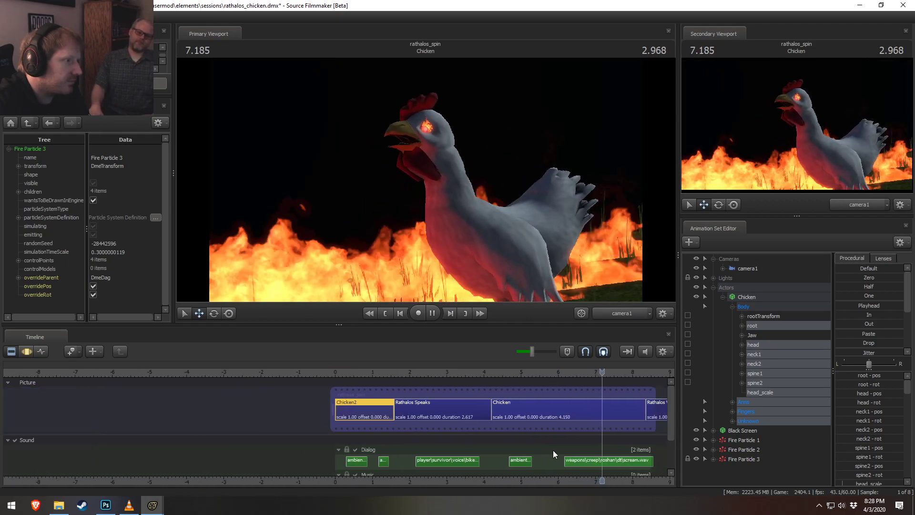
key(space)
middle_drag(536, 468, 195, 468)
key(space)
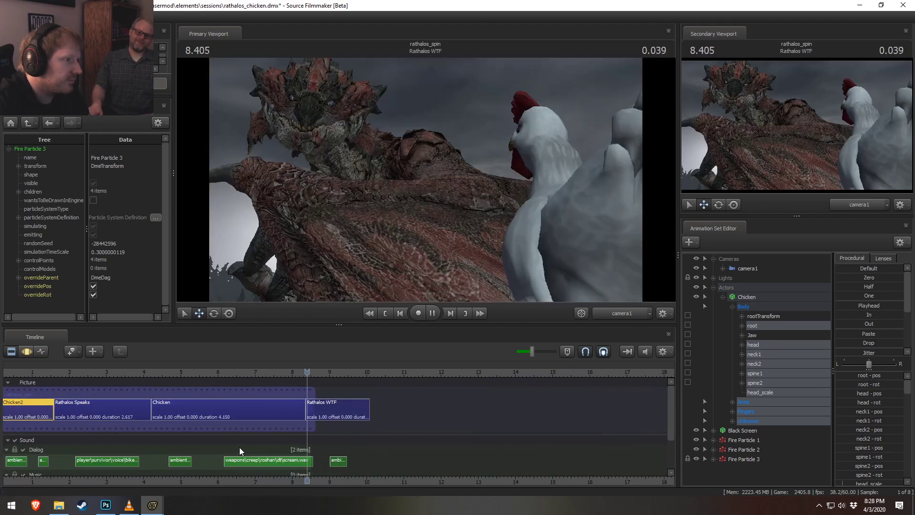
key(space)
- Extend the end of the parent rathalos_spin sequence past the Rathalos WTF shot and replay the ending
drag(314, 392, 374, 393)
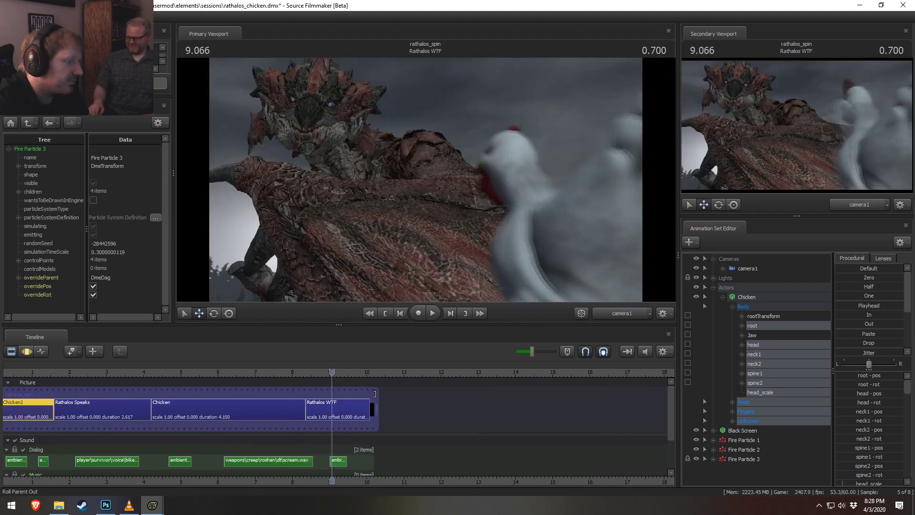
click(280, 371)
key(space)
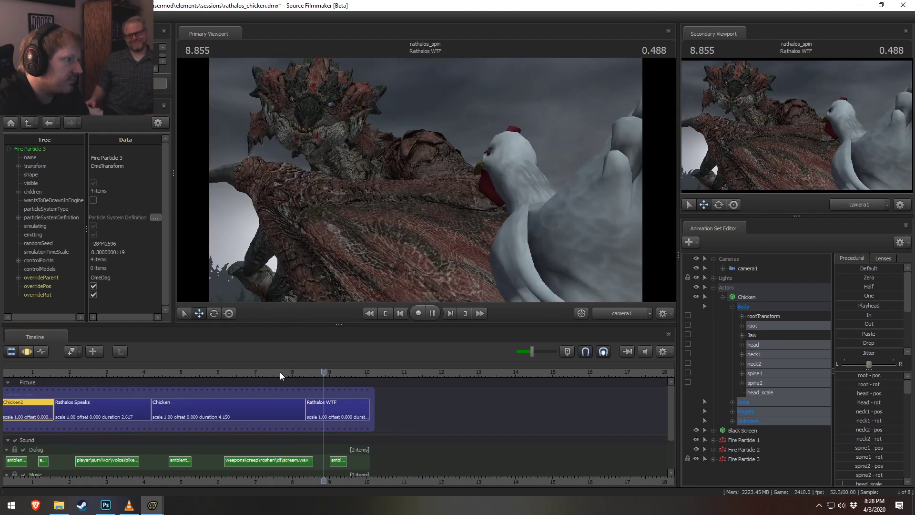
key(space)
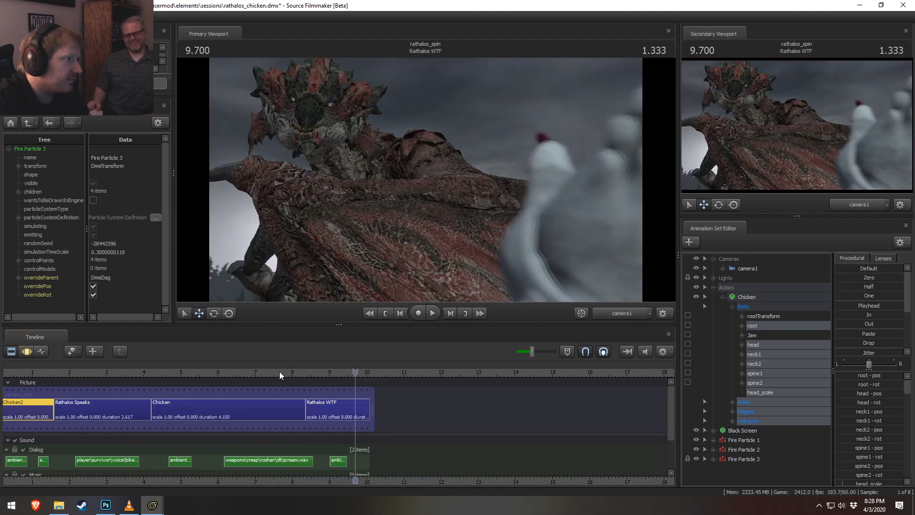
- Place the playhead at 8.850 s, select the Rathalos WTF shot, and save the session
scroll(281, 372, down, 3)
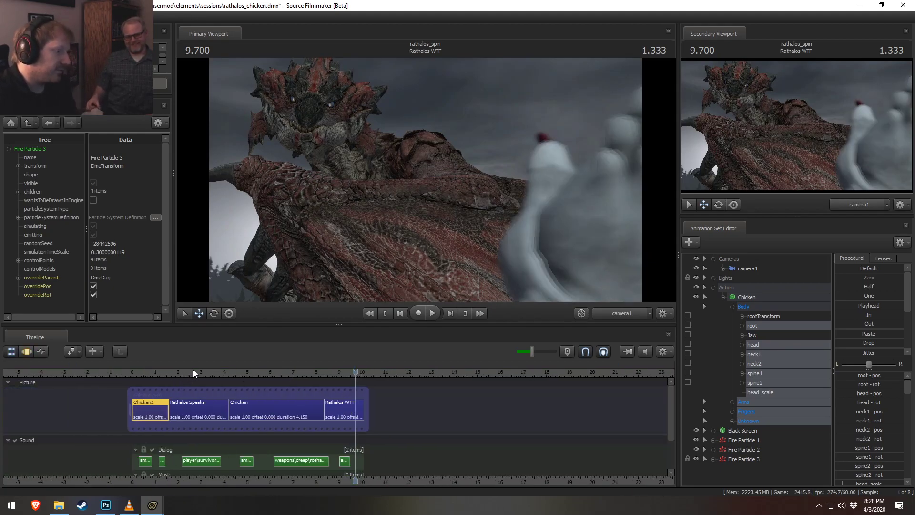
click(336, 371)
click(343, 404)
scroll(375, 413, up, 3)
scroll(376, 413, up, 5)
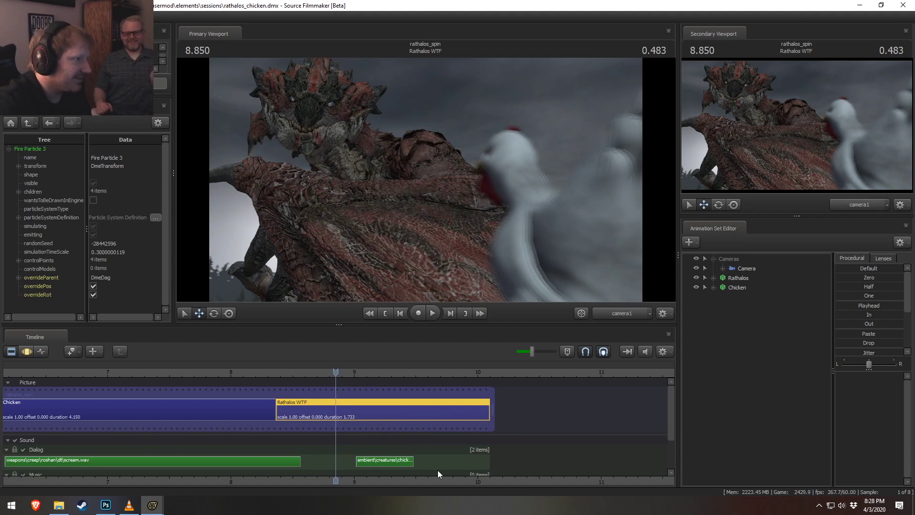
scroll(428, 467, down, 2)
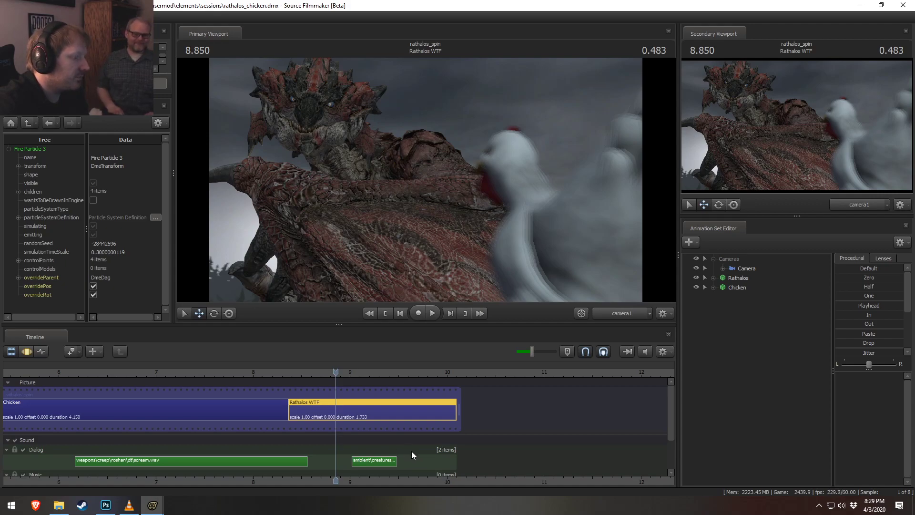
right_click(424, 459)
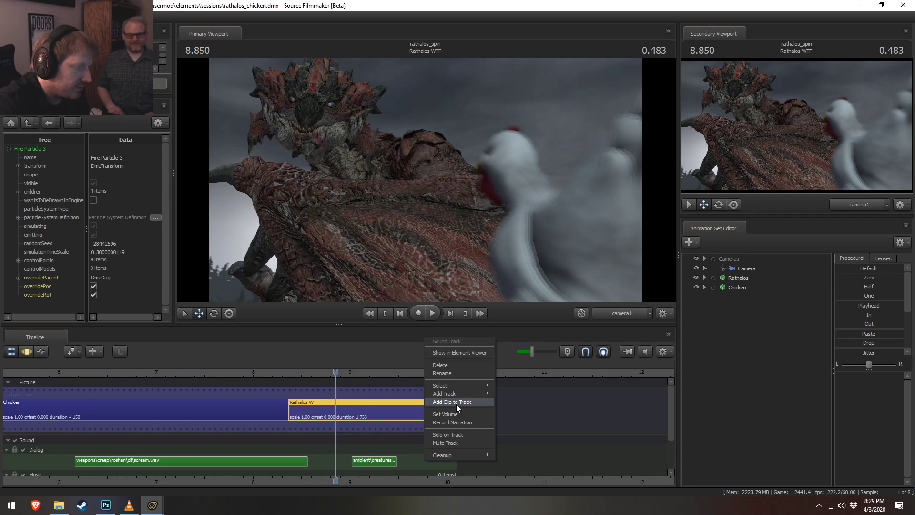
click(413, 456)
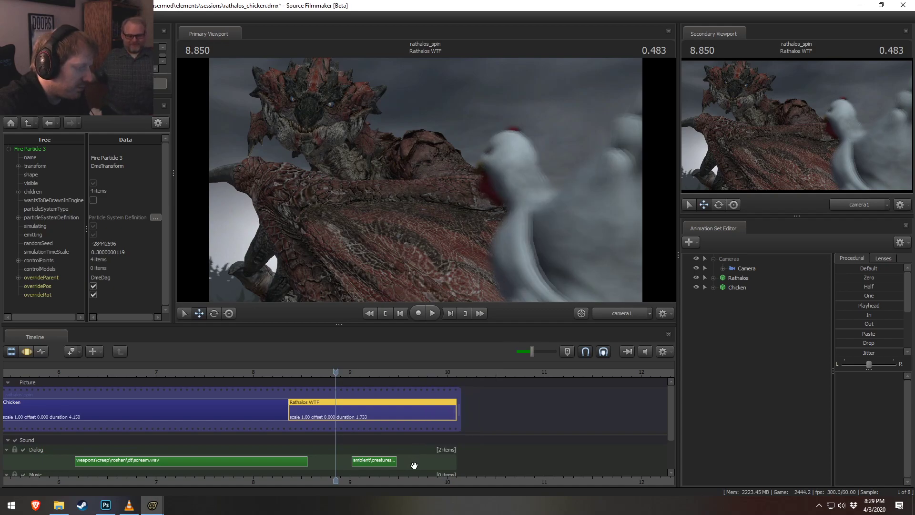
key(ctrl+s)
- Start importing a WAV onto the Dialog track near the end of Rathalos WTF and preview the biker no01.wav line
right_click(421, 464)
click(460, 408)
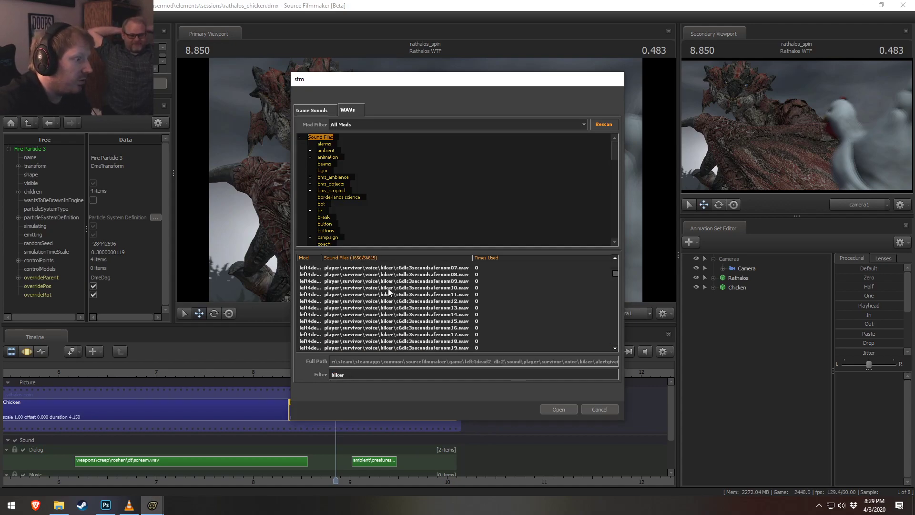
drag(613, 275, 422, 318)
scroll(415, 300, down, 4)
click(406, 275)
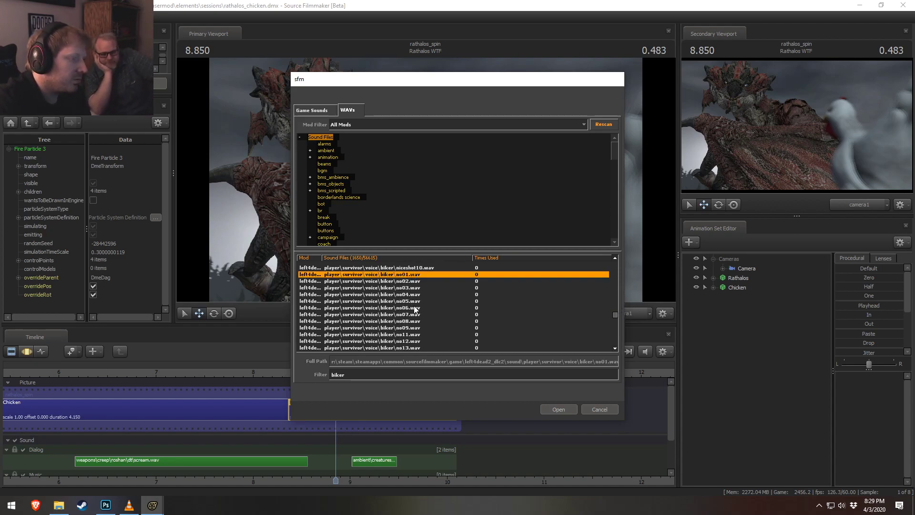
- Audition the biker voice lines no02.wav through no09.wav one after another
key(Down)
key(Down)
key(Down)
key(Down)
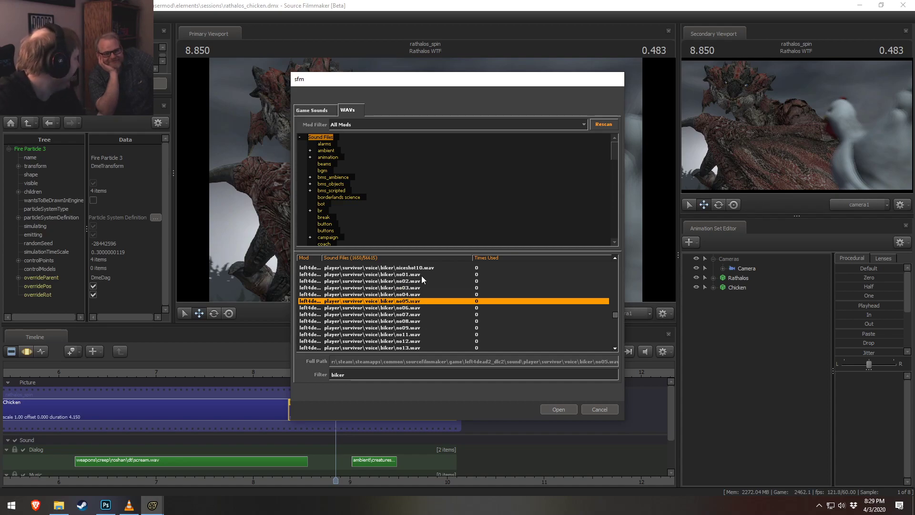
key(Down)
key(Down)
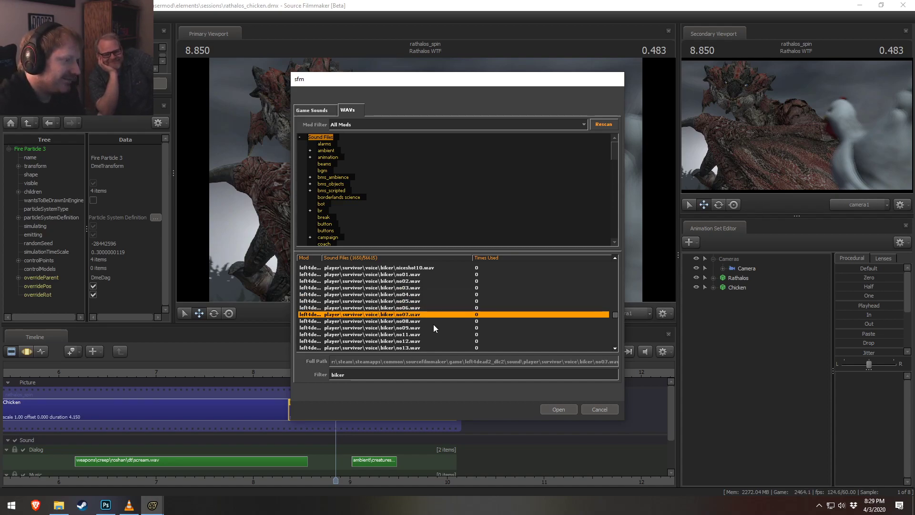
key(Down)
key(Down)
scroll(434, 322, down, 3)
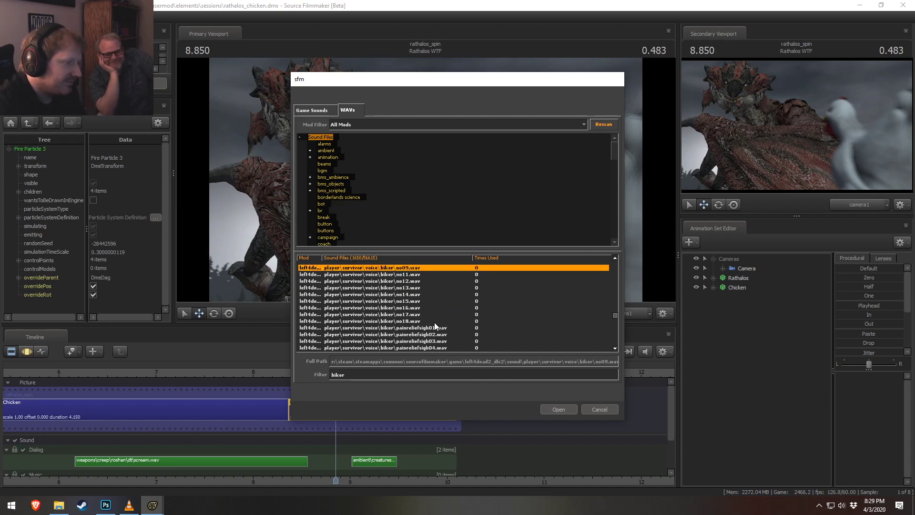
- Continue auditioning the biker refusal lines from no11.wav through no17.wav
key(Down)
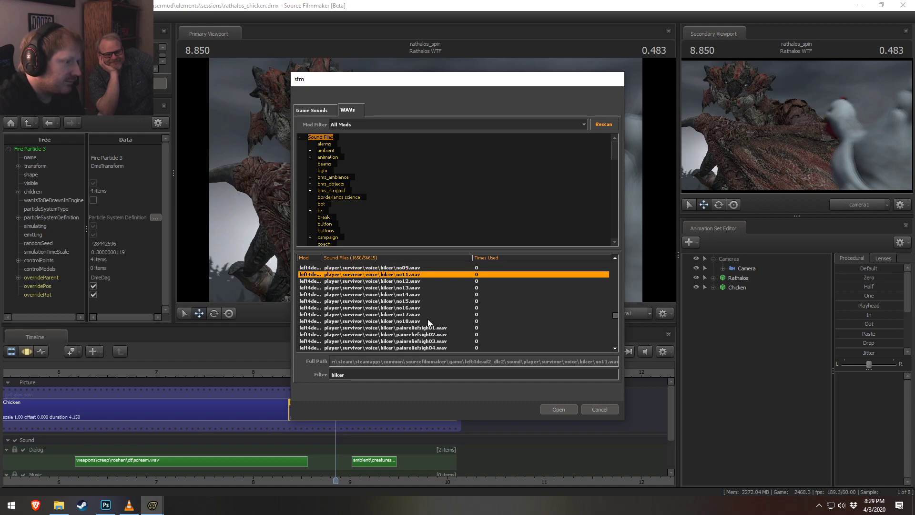
key(Down)
key(Down)
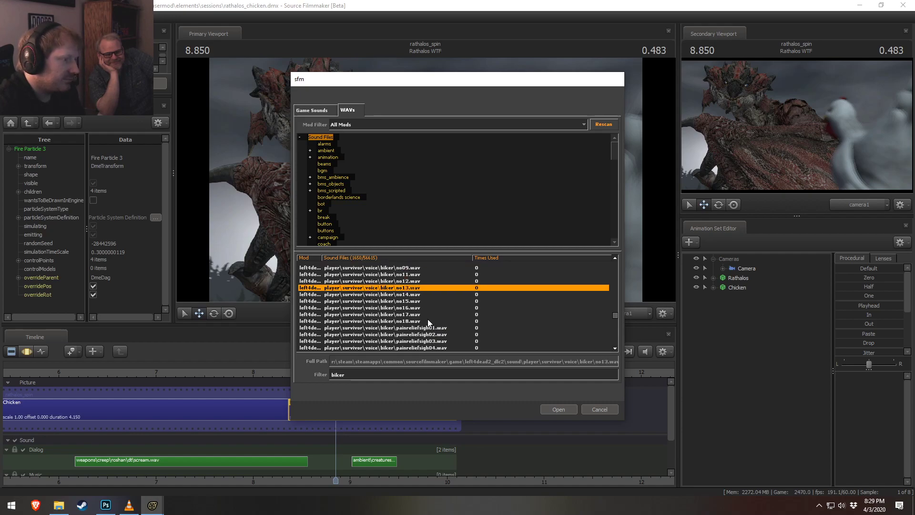
key(Down)
key(Down)
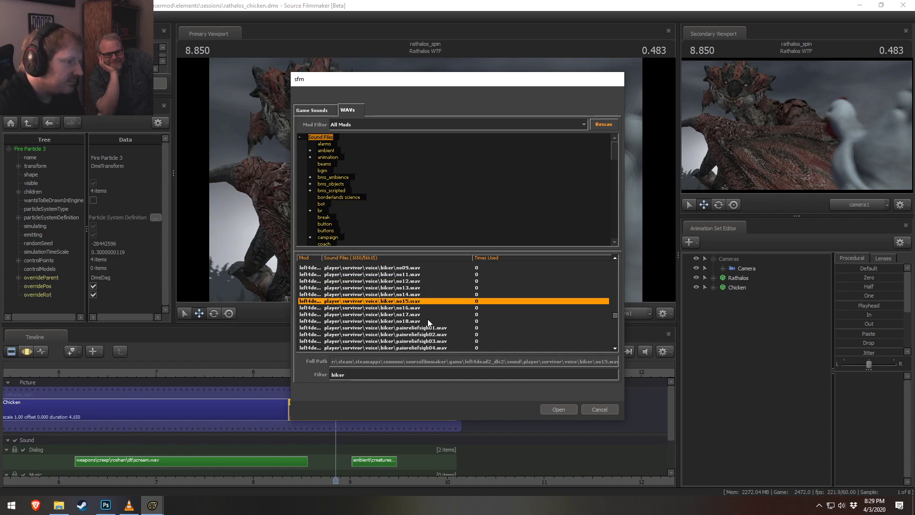
key(Down)
key(Down)
key(Down)
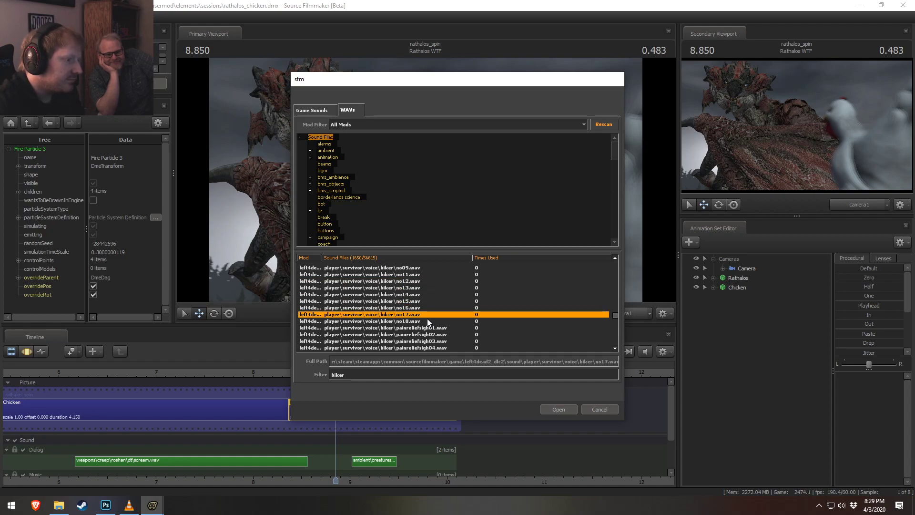
- Go back to the biker negativenoise clips and listen through them up to negativenoise08.wav
drag(616, 313, 615, 310)
click(471, 299)
scroll(441, 322, down, 1)
click(437, 289)
key(Down)
key(Down)
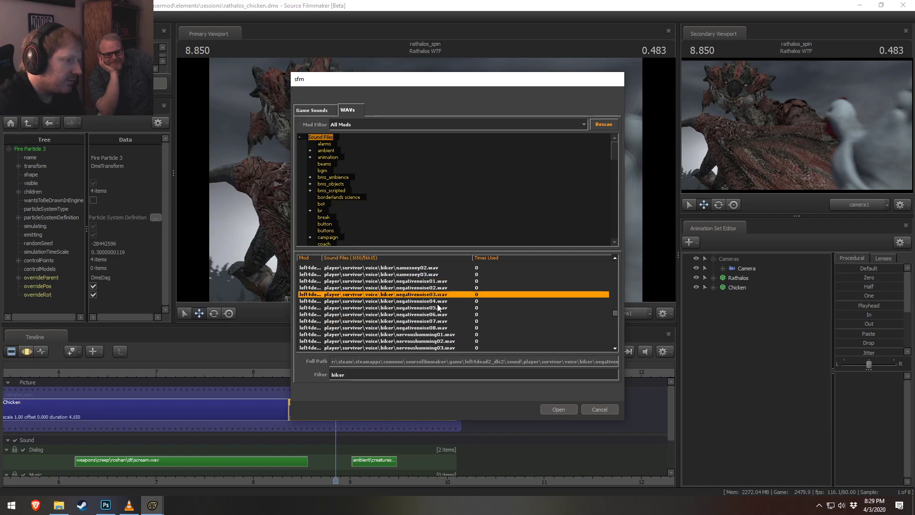
key(Down)
key(Down)
key(Down)
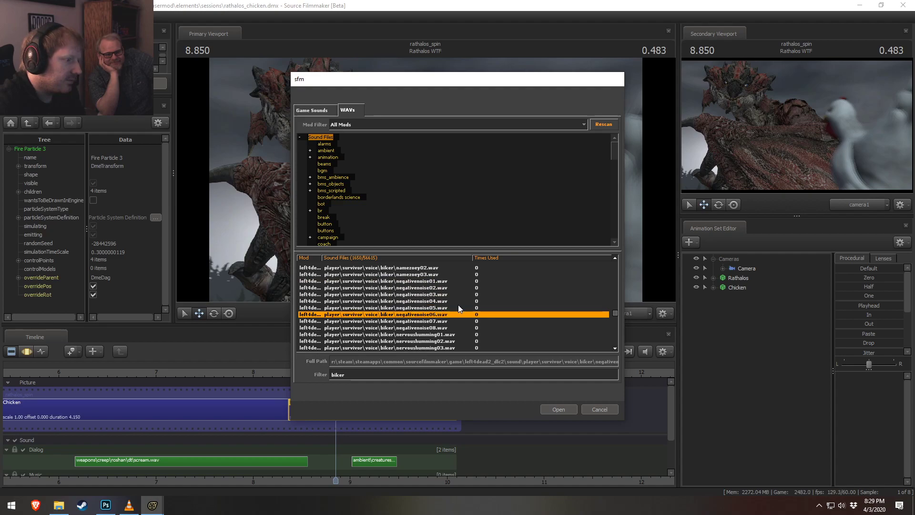
scroll(456, 319, down, 2)
key(Down)
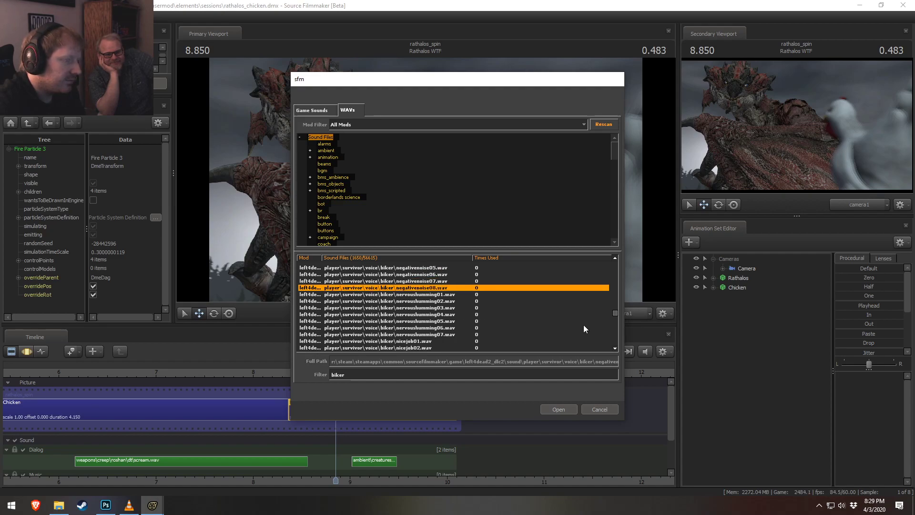
- Sample the biker shoved, scenariojoin and screamwhilepounced clips, up to screamwhilepounced04.wav
drag(615, 314, 618, 323)
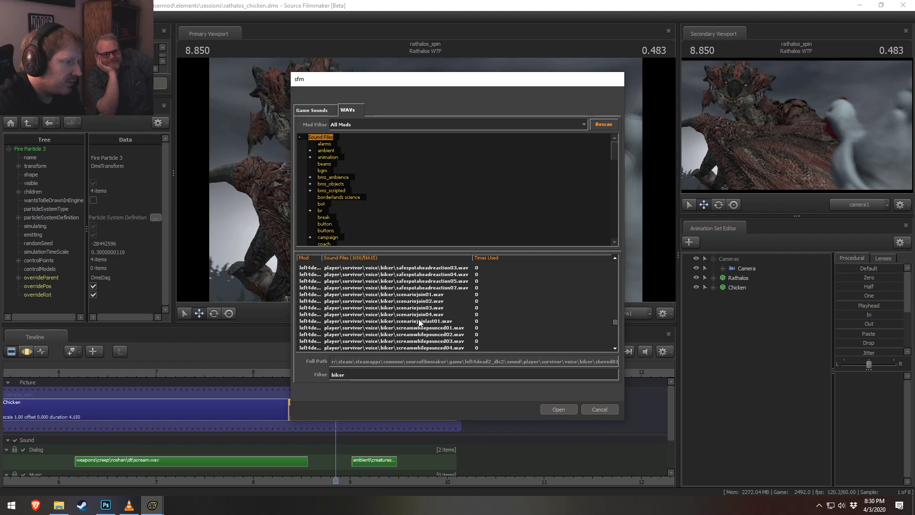
scroll(422, 314, up, 4)
scroll(424, 309, up, 3)
scroll(425, 310, down, 8)
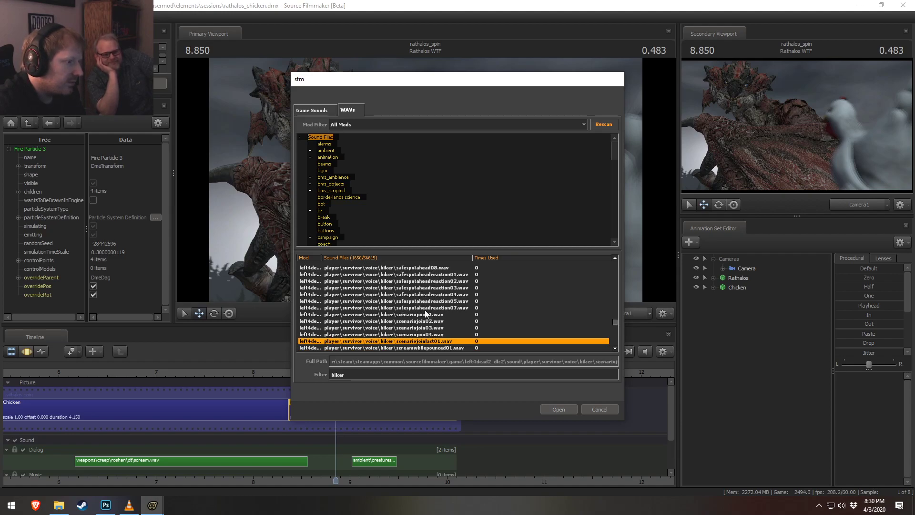
scroll(423, 303, up, 1)
click(423, 301)
key(Up)
key(Up)
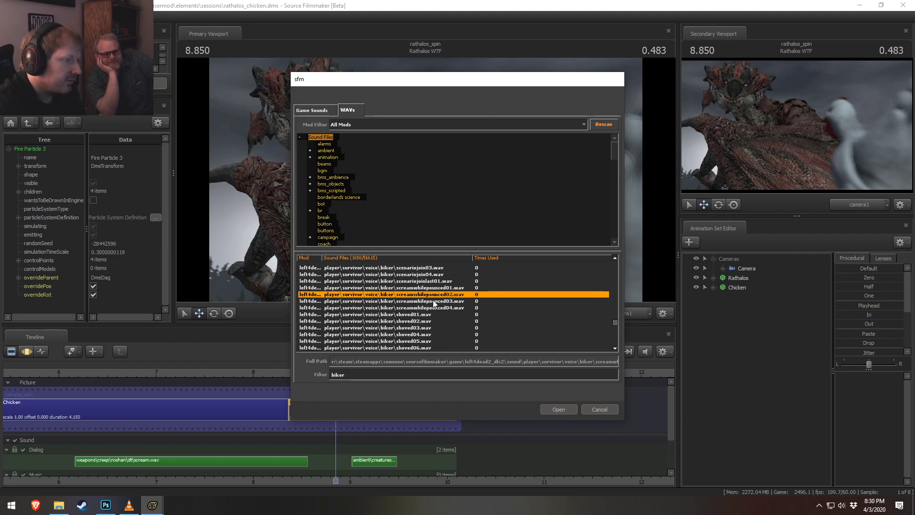
click(438, 308)
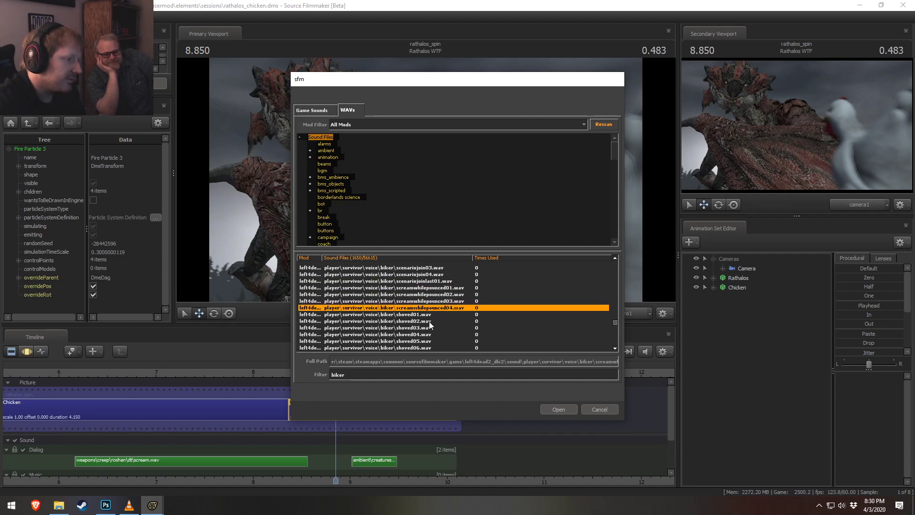
- Browse past the biker spotting lines and sample spotweapons05.wav and the staytogether clips up to staytogether12.wav
scroll(426, 322, down, 5)
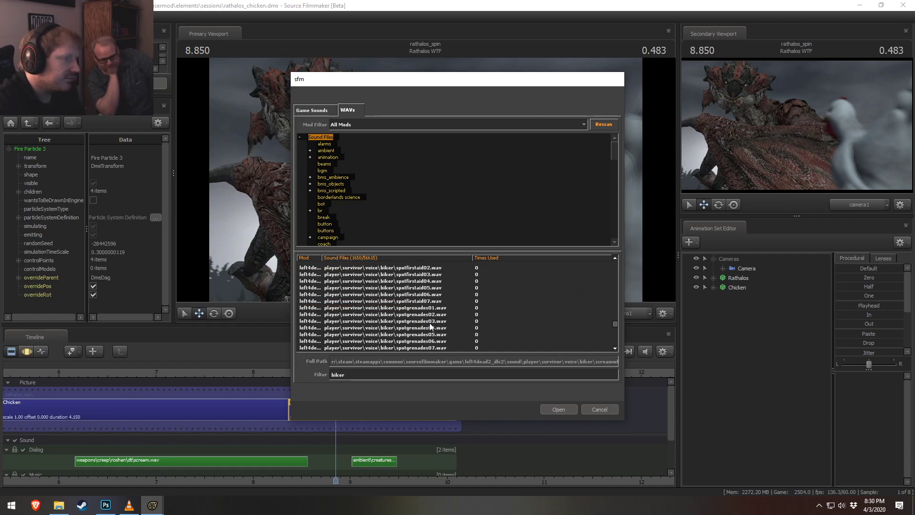
scroll(417, 315, down, 3)
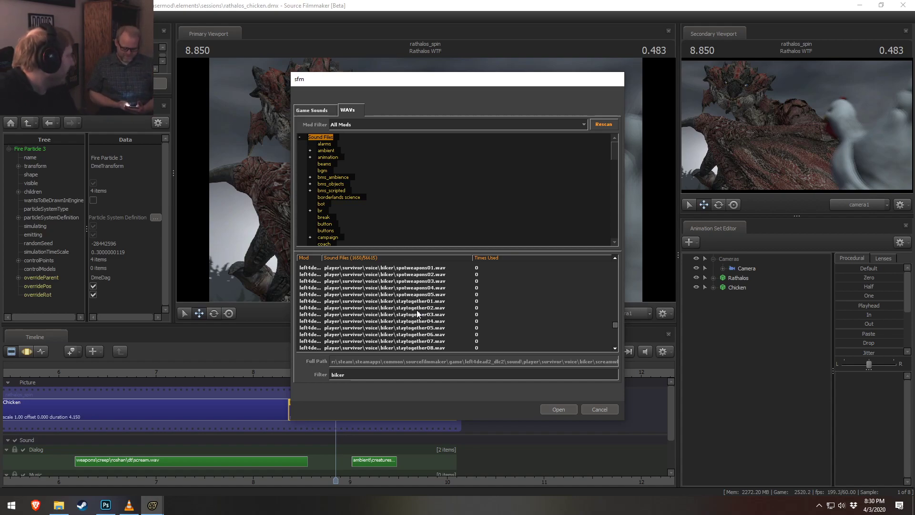
click(414, 294)
scroll(406, 313, down, 1)
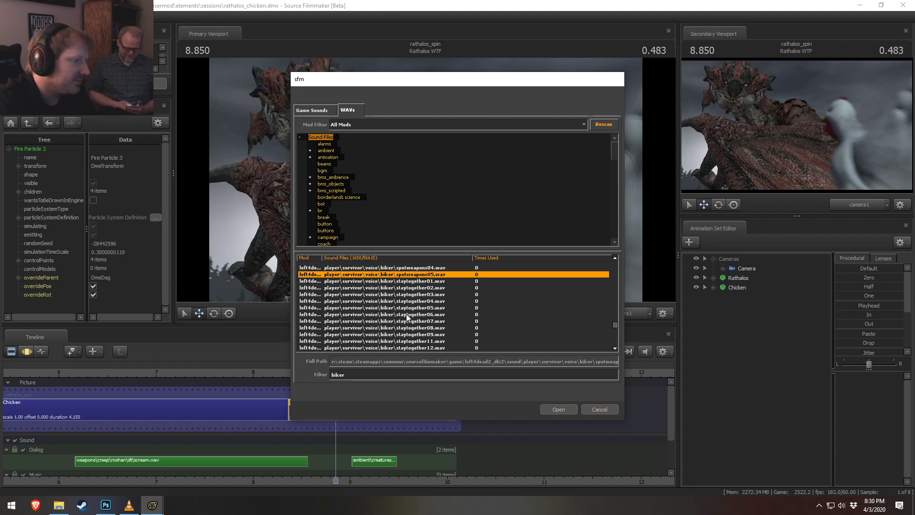
click(404, 320)
scroll(404, 324, down, 1)
click(405, 327)
- Find the biker swear lines and audition swear01.wav through swear08.wav
scroll(414, 343, down, 9)
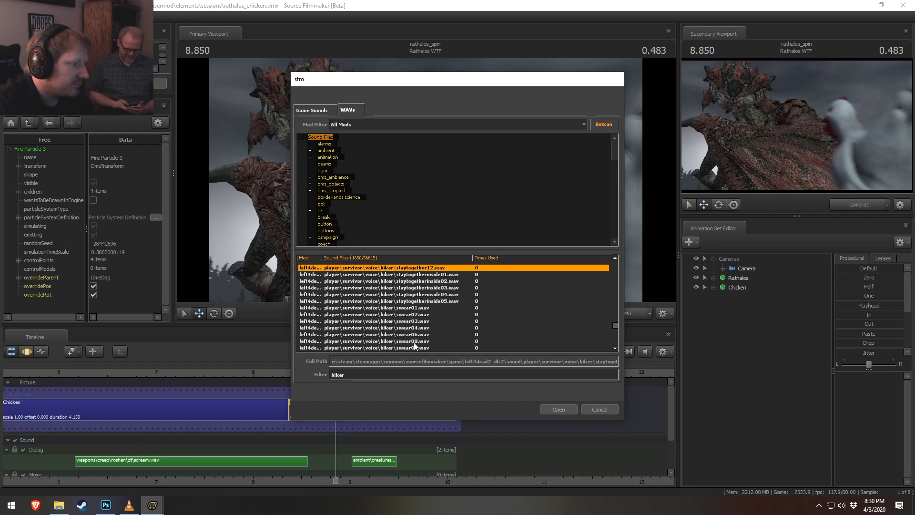
scroll(416, 334, up, 5)
click(414, 301)
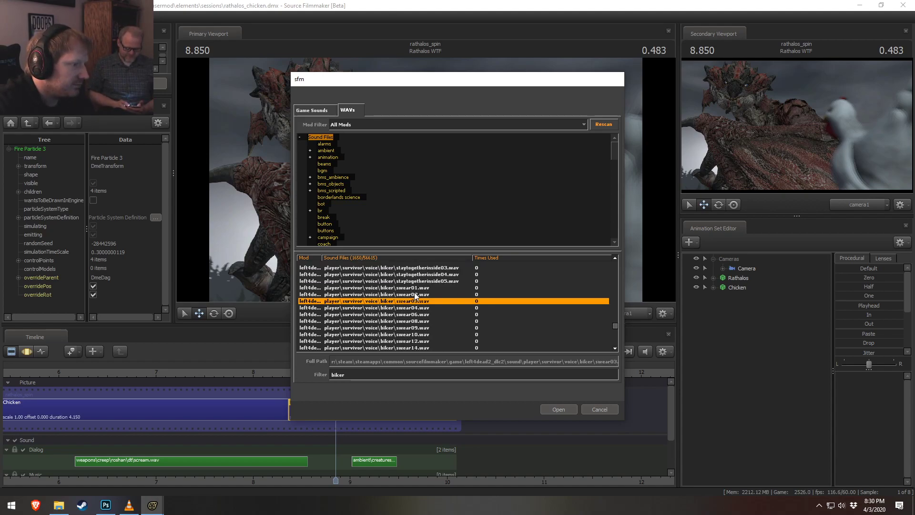
key(Up)
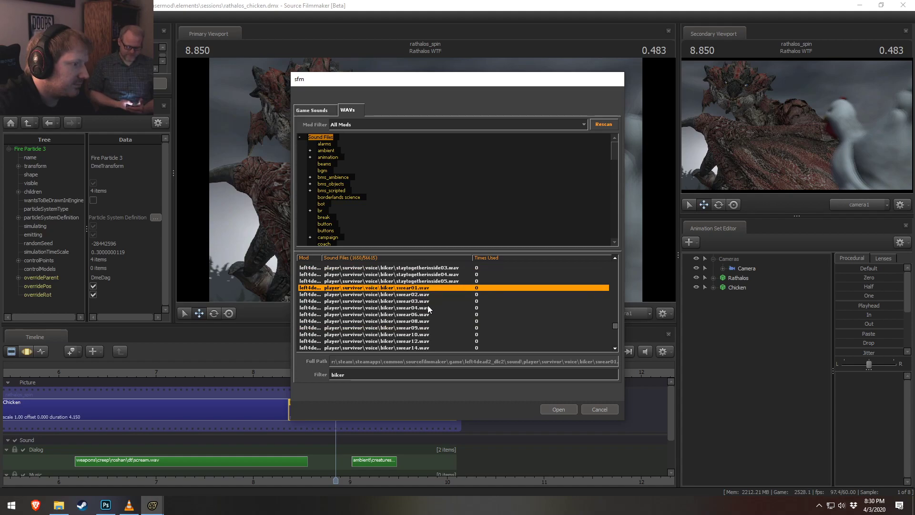
key(Down)
key(Down)
key(Down)
key(Down)
key(Down)
scroll(424, 334, down, 2)
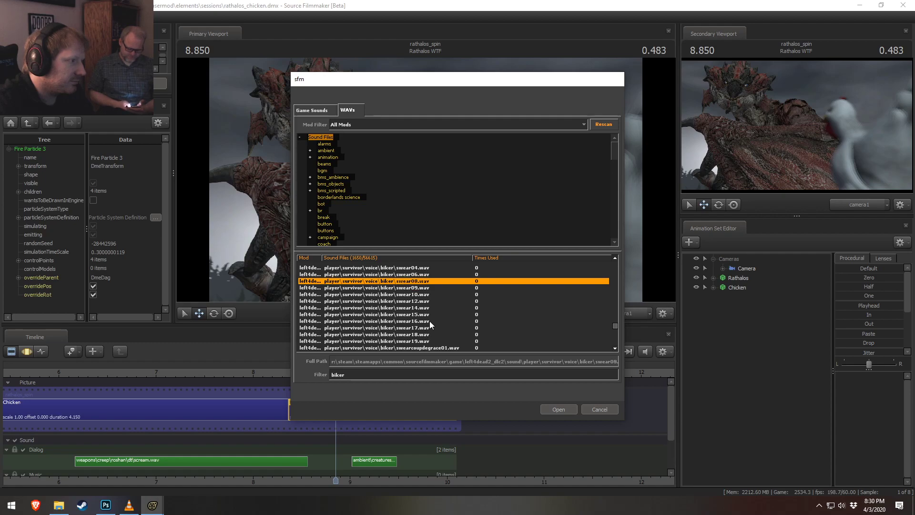
- Audition the remaining biker swear lines from swear09.wav through swear19.wav
key(Down)
key(Down)
key(Down)
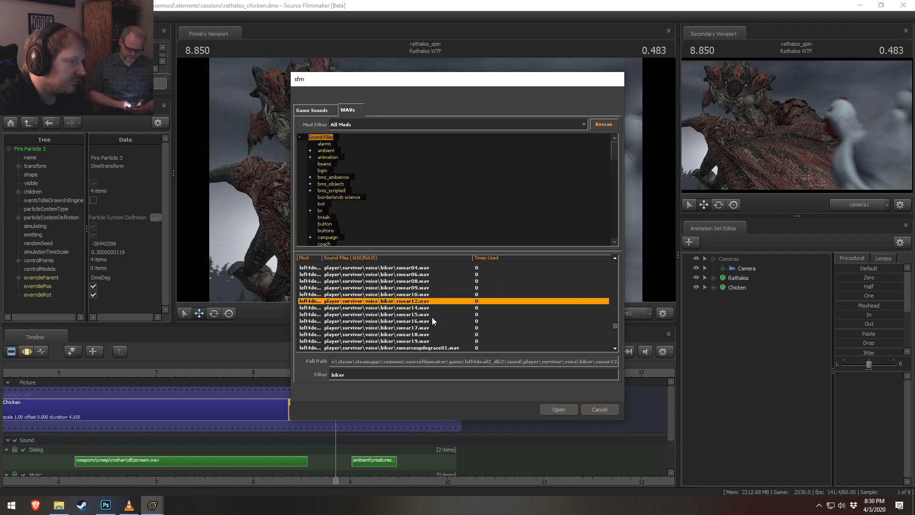
key(Down)
key(Down)
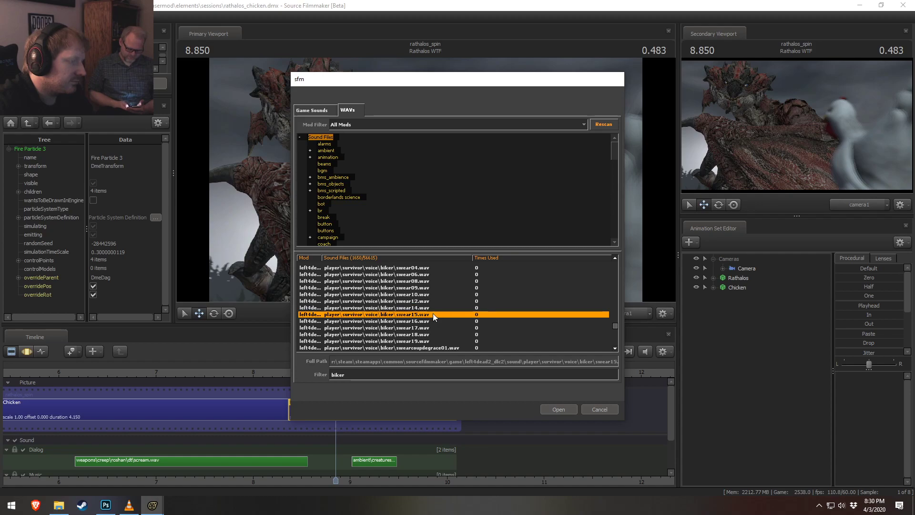
key(Down)
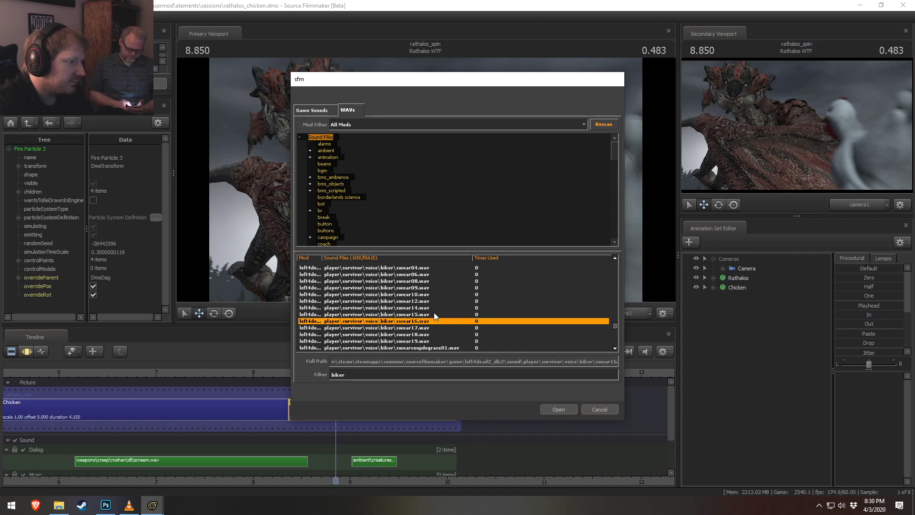
key(Down)
key(Down)
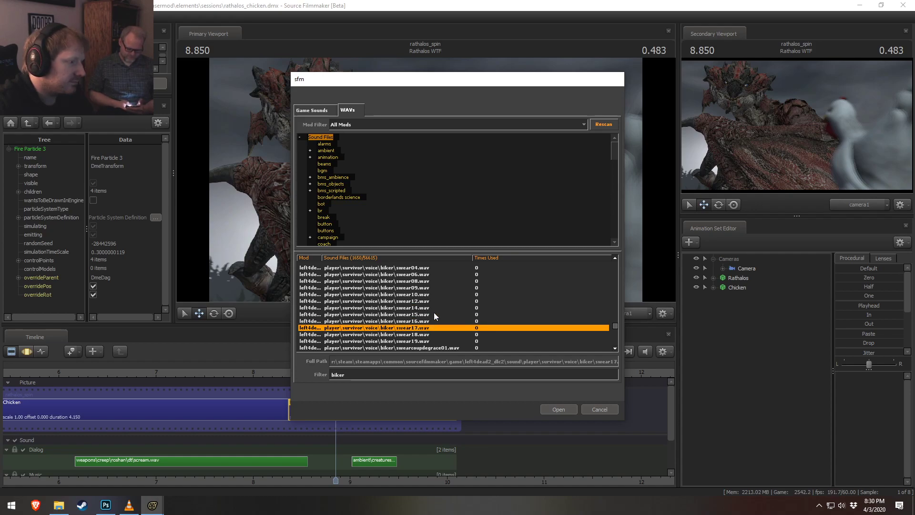
key(Down)
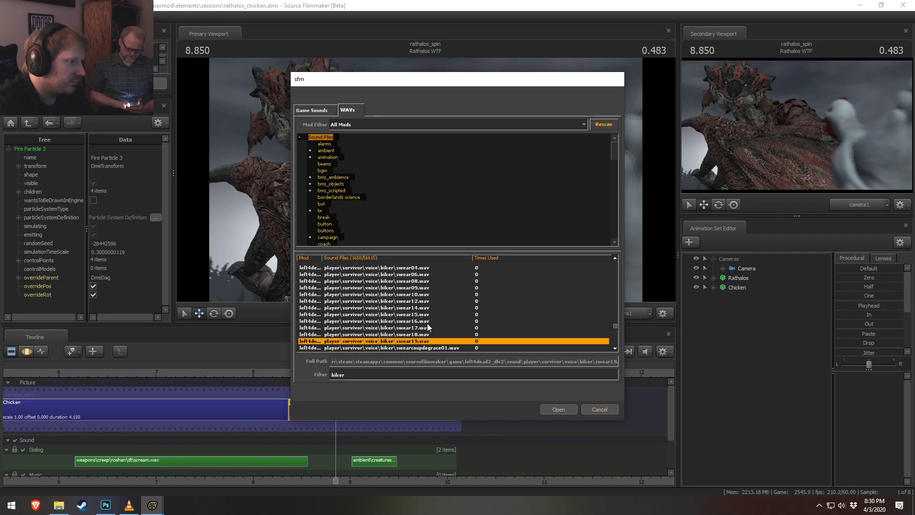
- Replay the biker lines swear18.wav and swear19.wav alternately to compare them
click(407, 336)
click(407, 346)
click(407, 341)
click(407, 336)
click(407, 340)
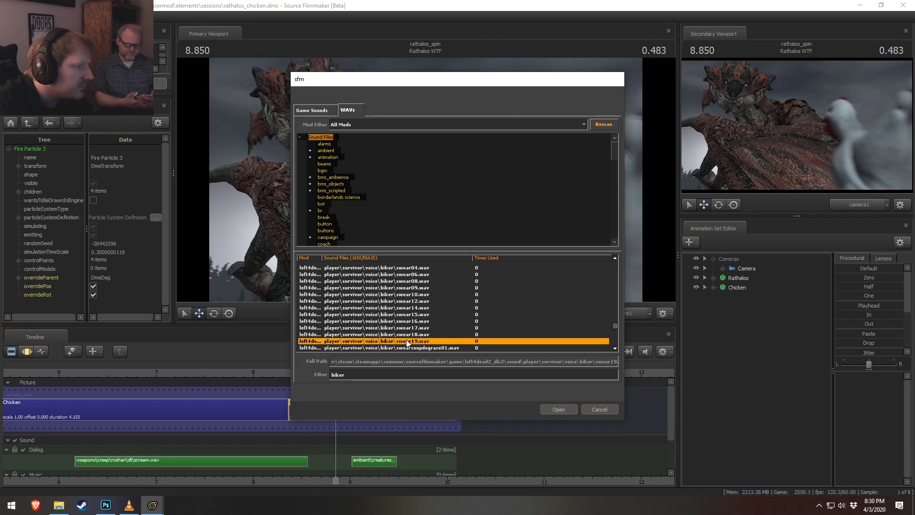
click(407, 336)
click(406, 339)
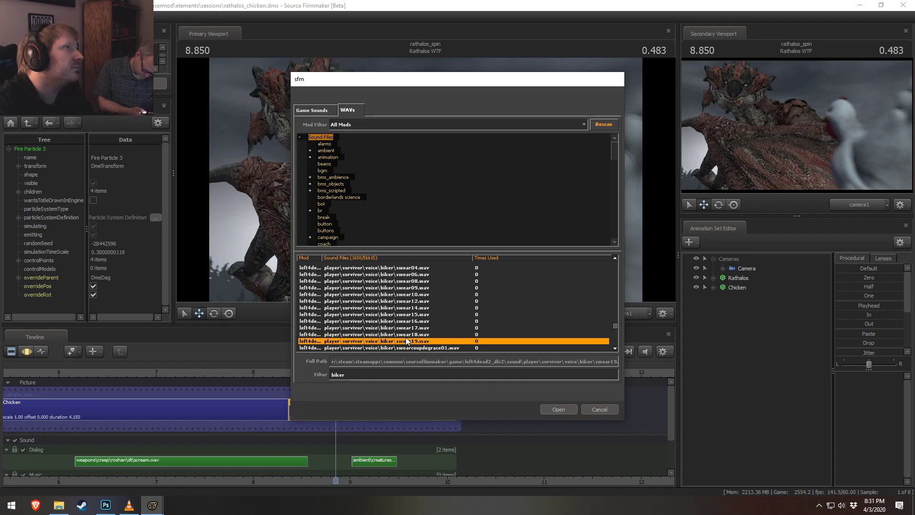
- Browse past the biker take-weapon and thanks lines, sampling taunt02.wav, violenceawe04.wav and violenceawe05.wav
scroll(405, 335, down, 6)
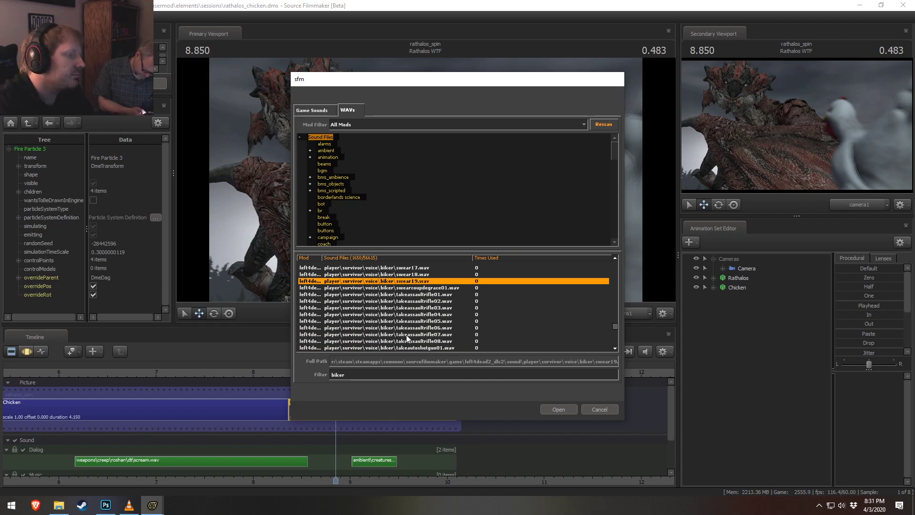
scroll(405, 320, down, 5)
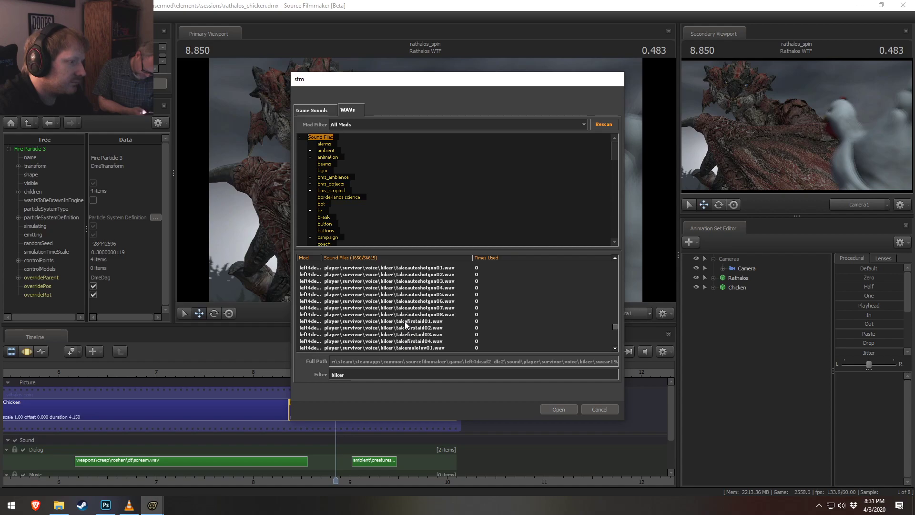
scroll(408, 316, down, 5)
click(409, 302)
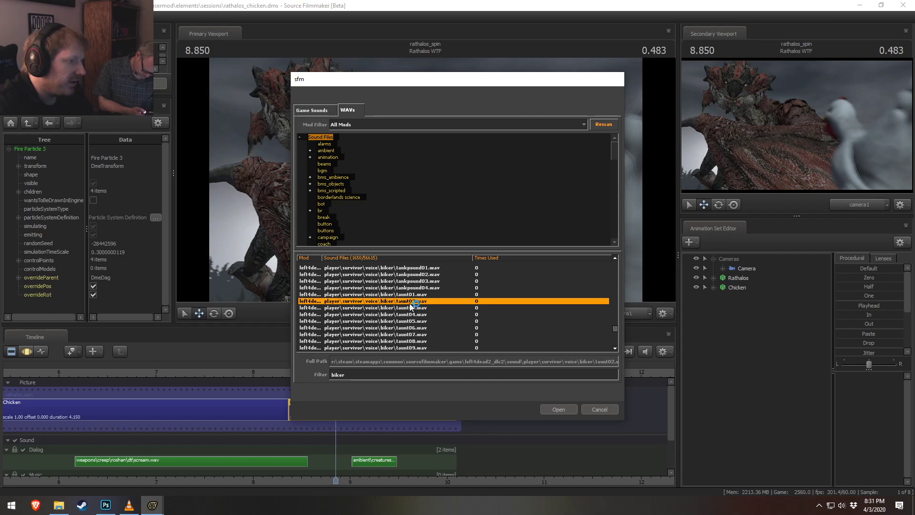
scroll(420, 309, down, 8)
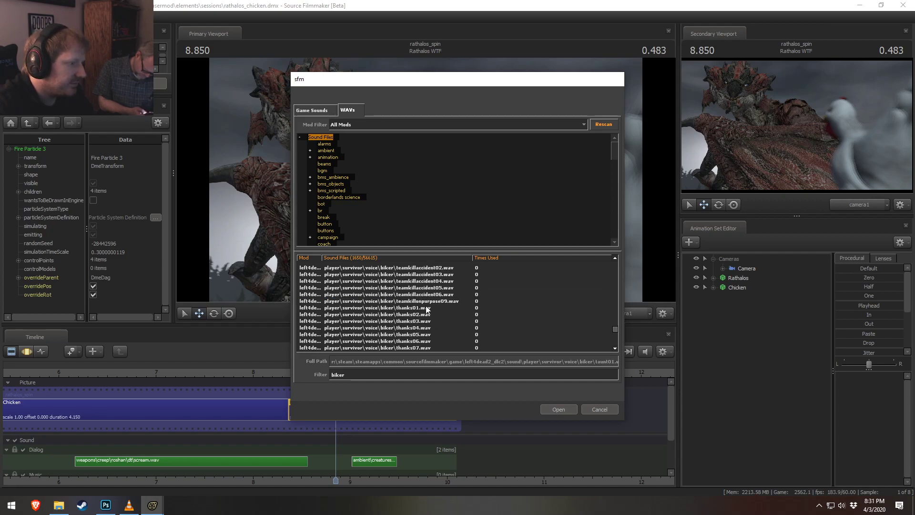
scroll(426, 307, down, 8)
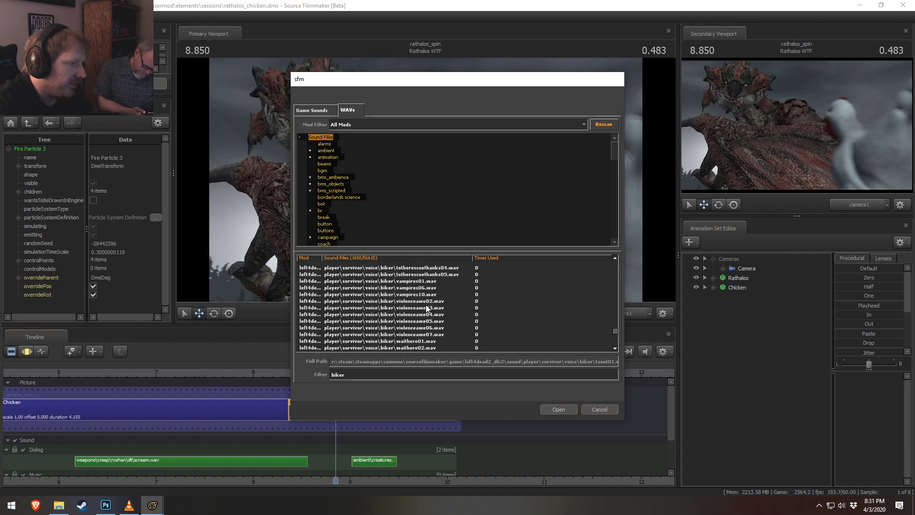
click(423, 315)
click(422, 322)
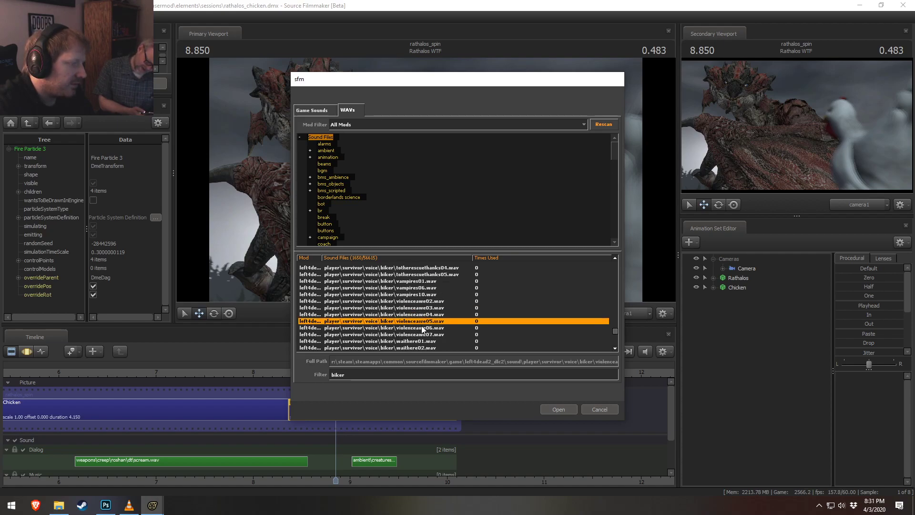
- Browse the remaining biker wait, warning, witch and world location lines through to the youarewelcome clips
scroll(424, 327, down, 2)
scroll(424, 326, down, 3)
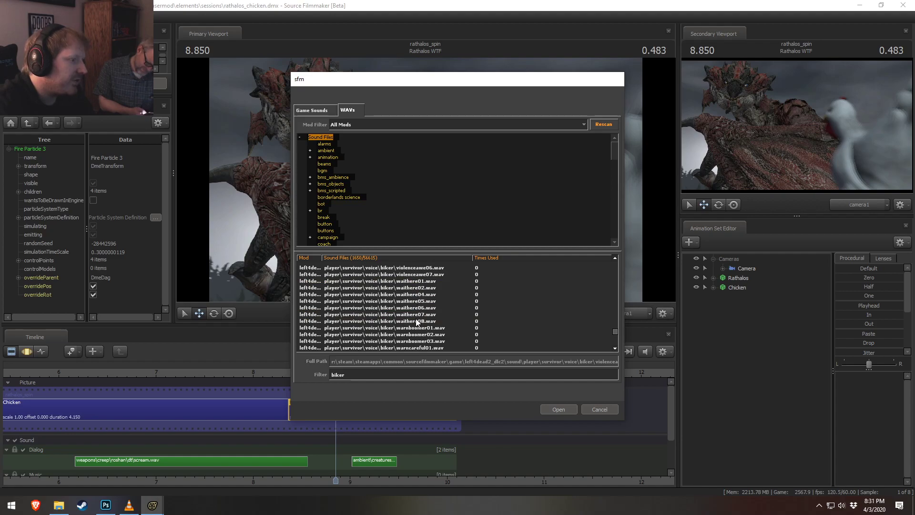
scroll(415, 315, down, 1)
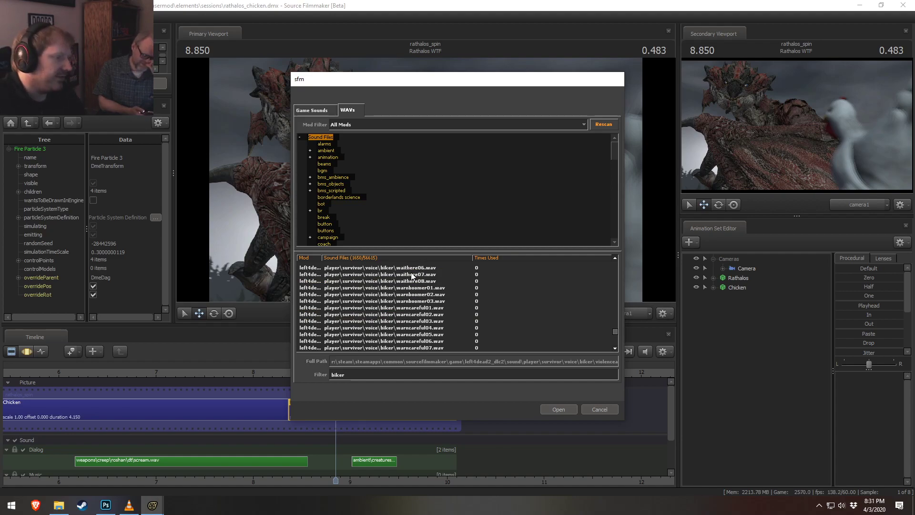
scroll(416, 312, up, 2)
scroll(416, 310, down, 8)
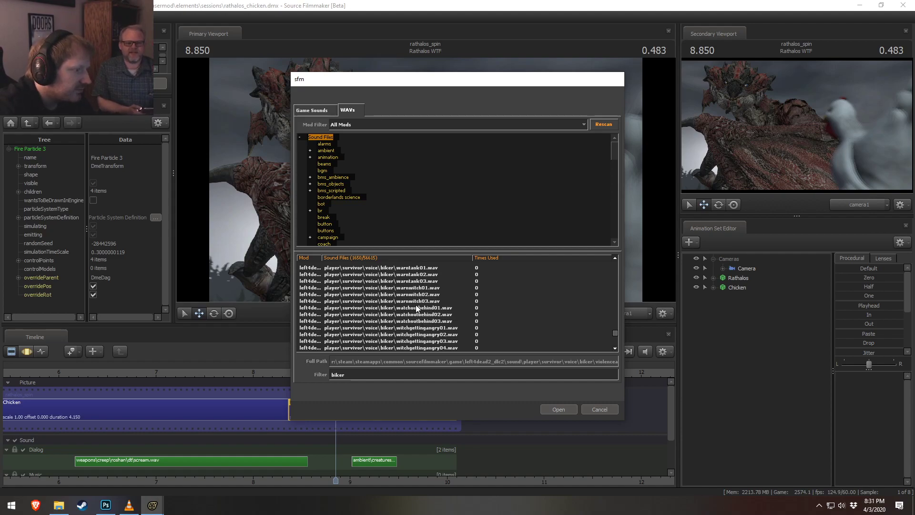
scroll(413, 305, down, 8)
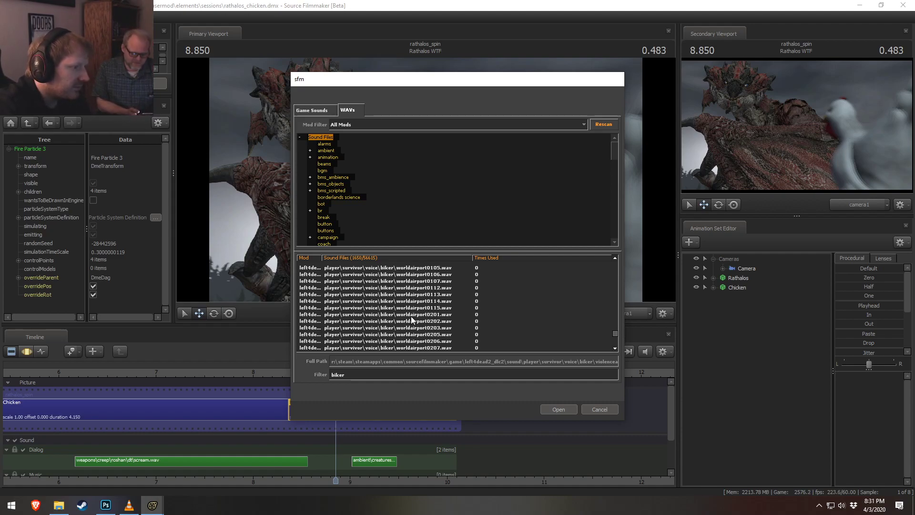
scroll(415, 317, down, 10)
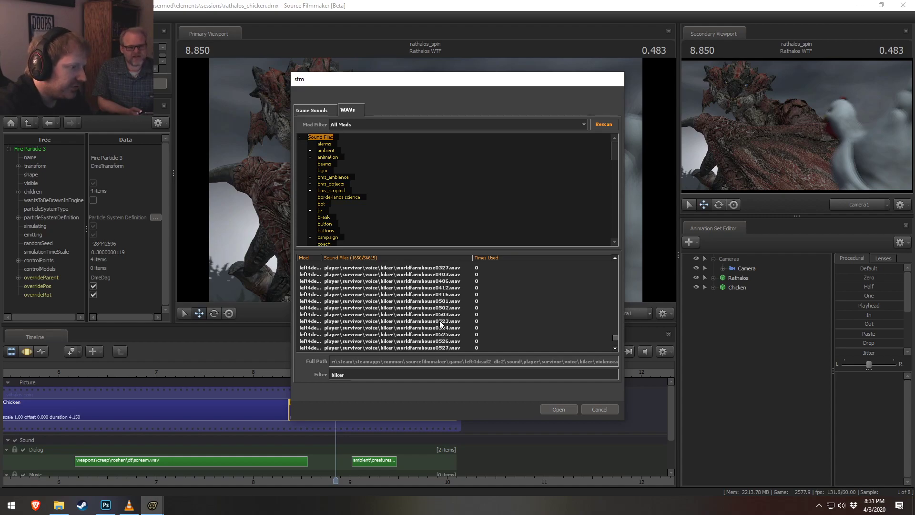
scroll(429, 324, down, 10)
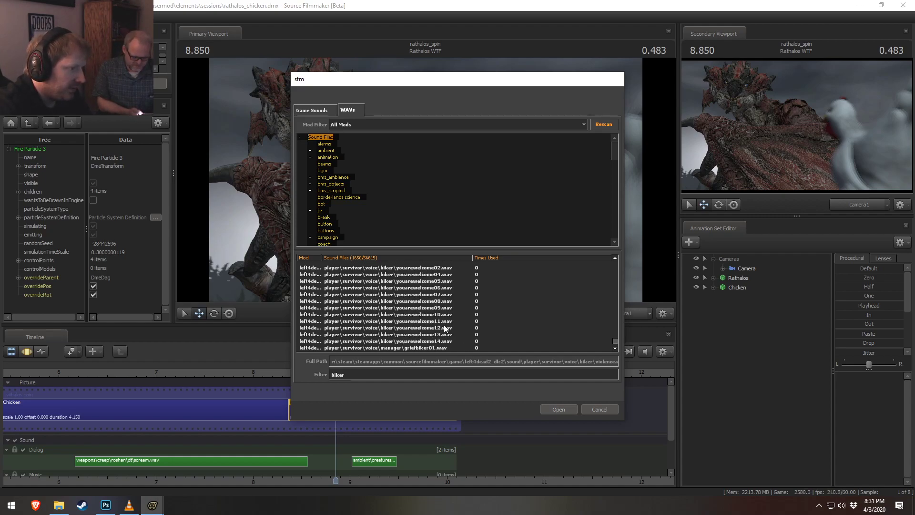
- Sample a biker youarewelcome line, a manager griefbiker line and namvet griefbiker02.wav near the end of the list
scroll(413, 302, down, 1)
click(417, 306)
scroll(423, 316, down, 3)
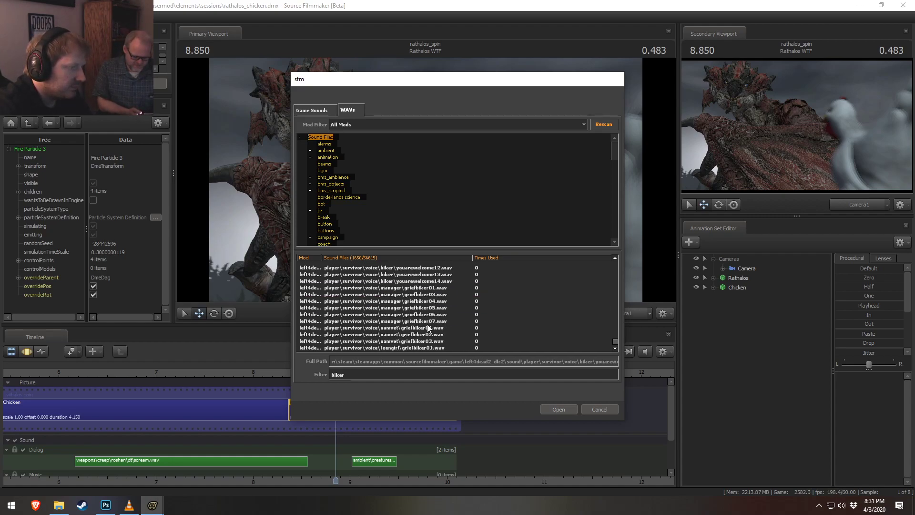
click(427, 309)
scroll(430, 322, down, 1)
scroll(431, 324, down, 1)
click(429, 307)
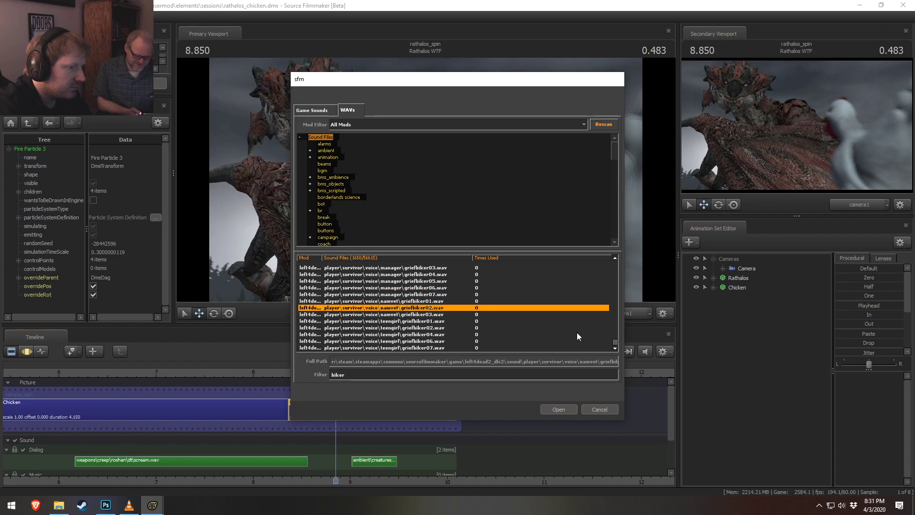
- Return to the earlier biker lines and audition choke01.wav through choke03.wav
drag(616, 341, 616, 276)
click(451, 268)
scroll(413, 310, up, 3)
click(417, 295)
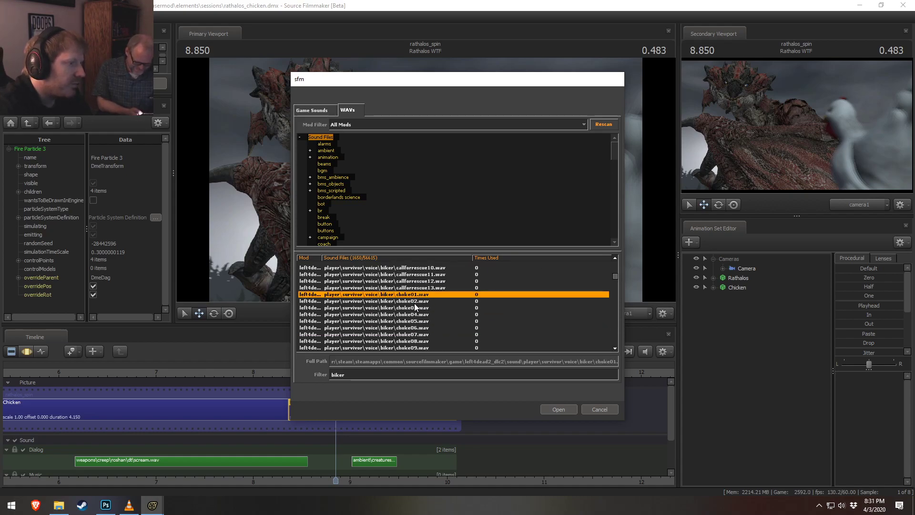
click(413, 304)
click(414, 307)
scroll(470, 322, up, 1)
scroll(418, 329, up, 5)
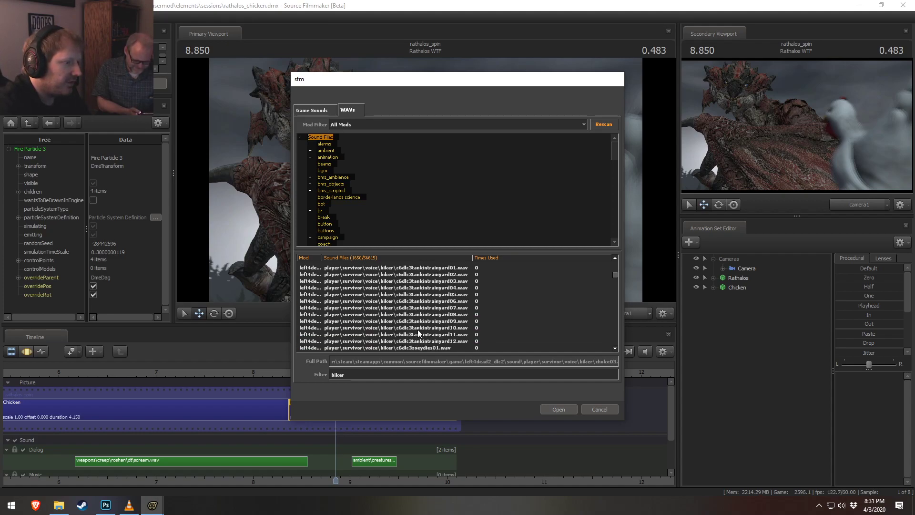
- Find the biker death scream lines and sample deathscream03.wav, deathscream08.wav and deathscream09.wav
scroll(420, 334, down, 8)
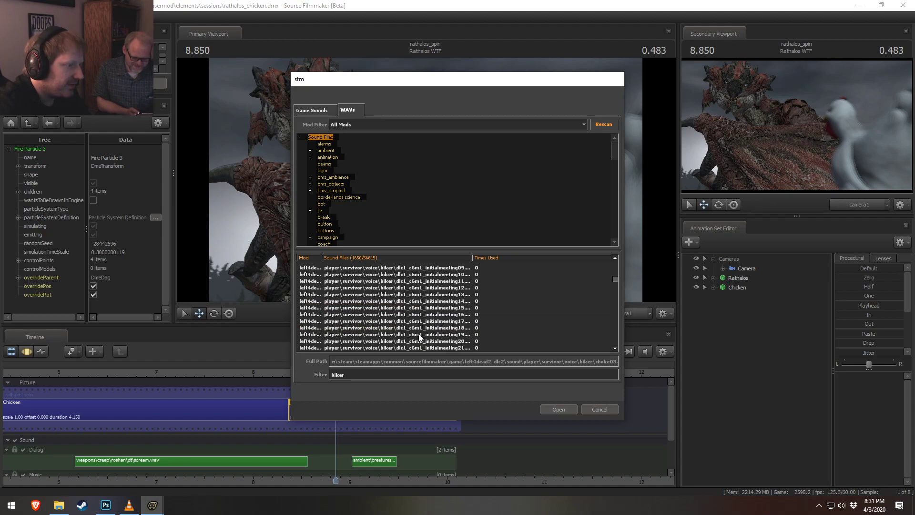
click(424, 323)
scroll(423, 330, down, 2)
click(424, 322)
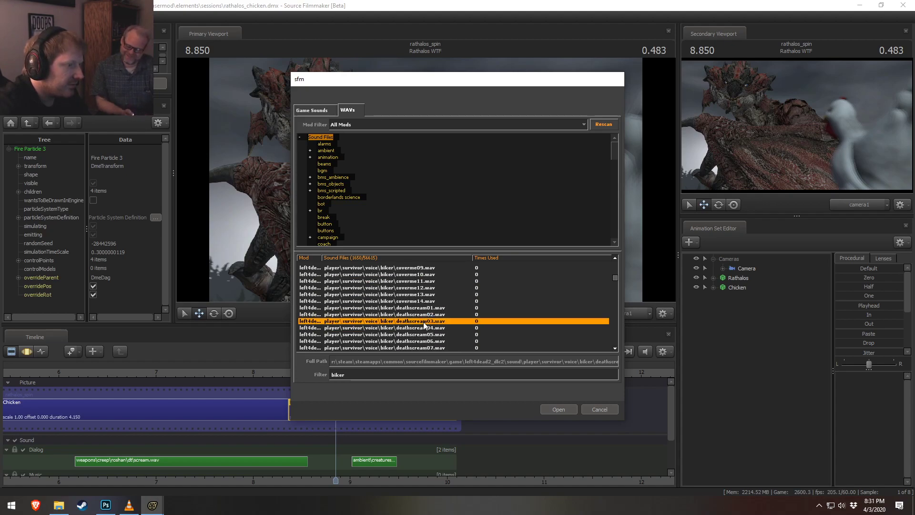
scroll(425, 325, down, 3)
click(425, 296)
scroll(426, 307, down, 3)
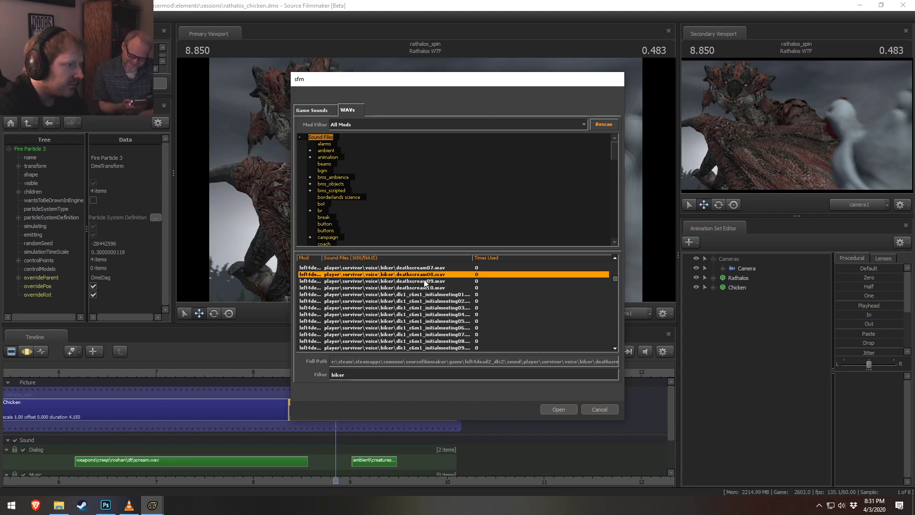
click(424, 281)
- Audition biker deathscream04.wav through deathscream08.wav and add deathscream08.wav to the Dialog track at 8.850
scroll(424, 288, up, 6)
click(423, 287)
click(422, 295)
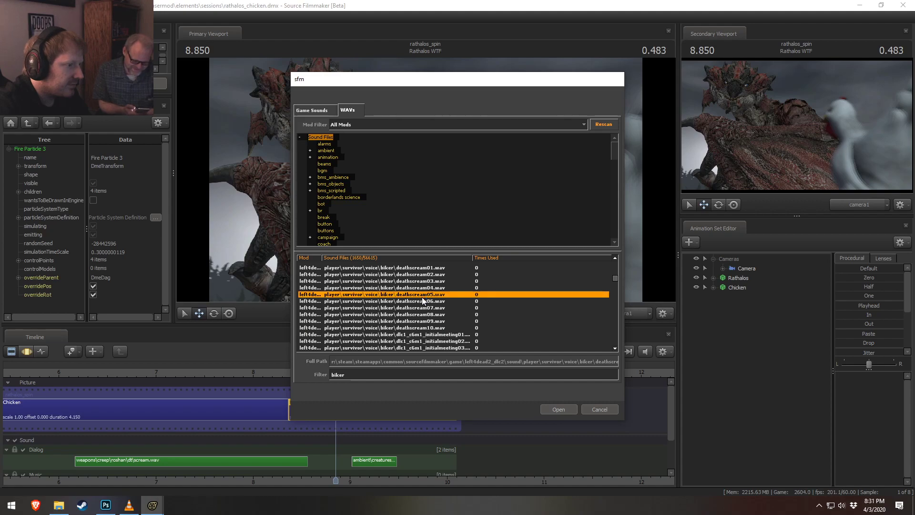
click(422, 301)
click(424, 308)
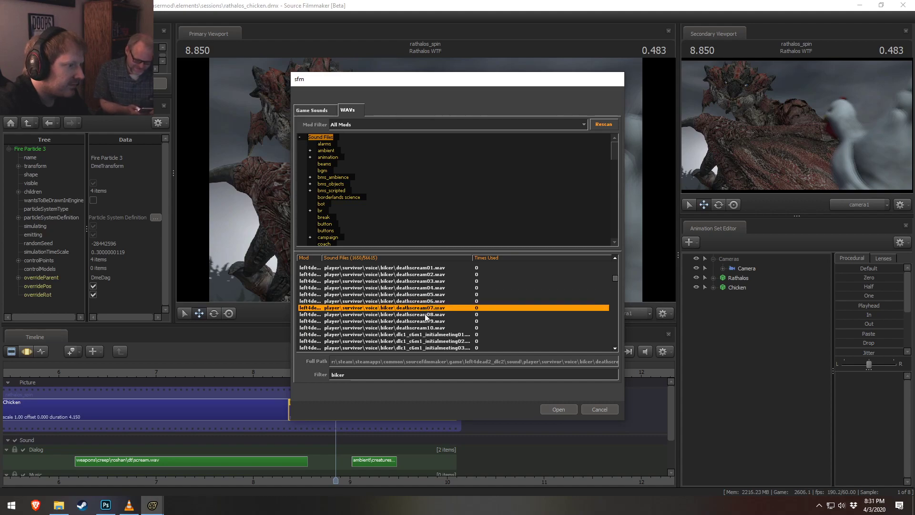
click(426, 315)
click(555, 409)
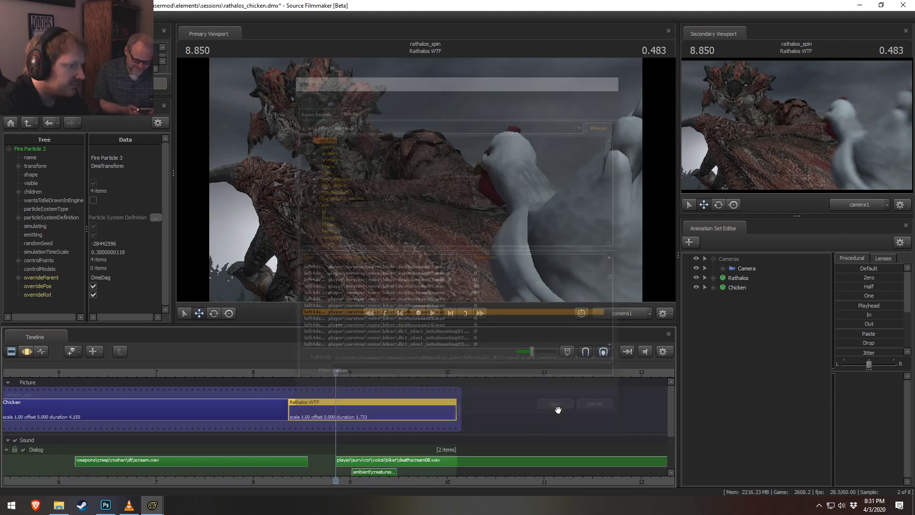
- Play the new death scream, split its clip at 9.366 and delete the part after the cut
key(space)
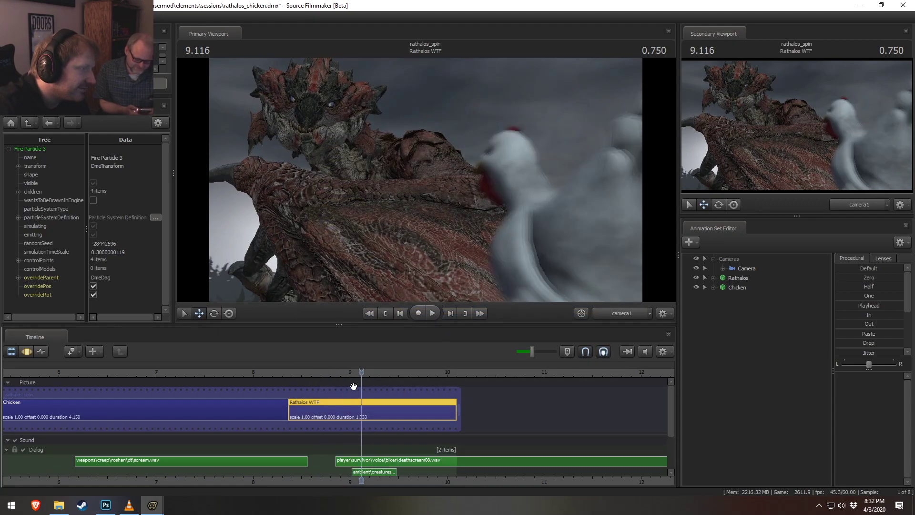
click(389, 371)
mouse_move(389, 371)
mouse_down()
mouse_move(377, 383)
mouse_move(386, 388)
mouse_up()
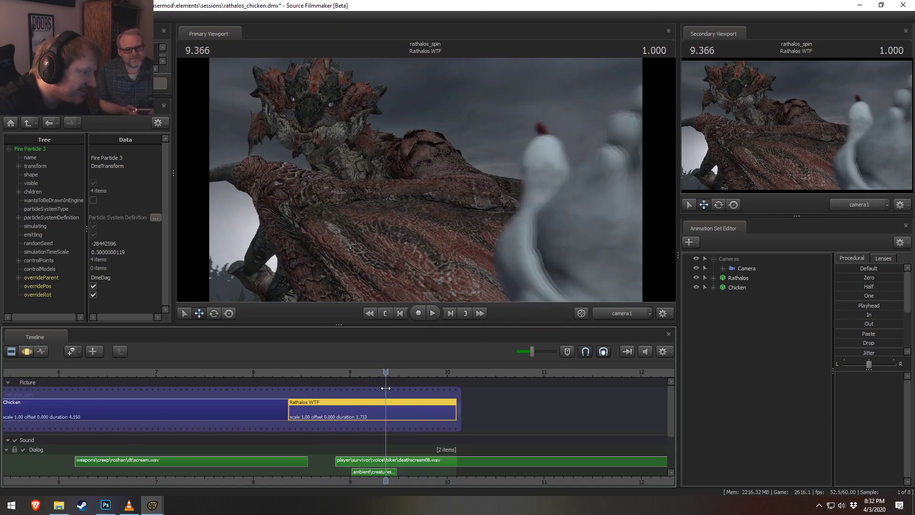
click(397, 460)
key(ctrl+b)
click(408, 462)
key(Delete)
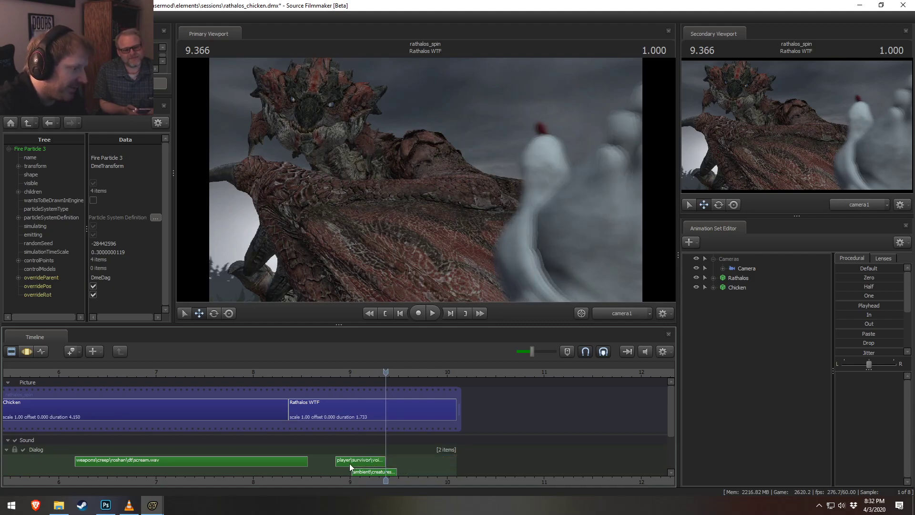
- Shift the trimmed death scream to end with the ambient creatures clip and play back the Rathalos WTF shot
mouse_move(361, 462)
mouse_down()
mouse_move(425, 457)
mouse_move(366, 448)
mouse_up()
key(space)
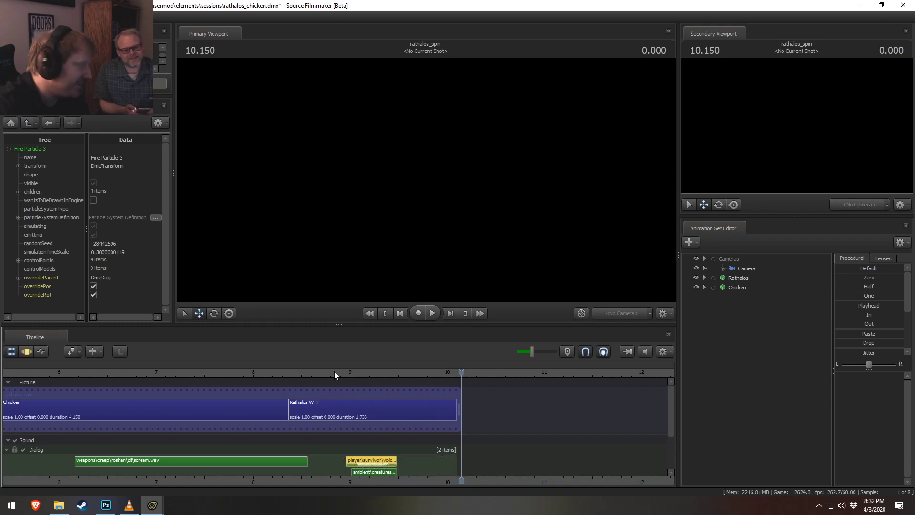
drag(325, 372, 276, 369)
key(space)
key(space)
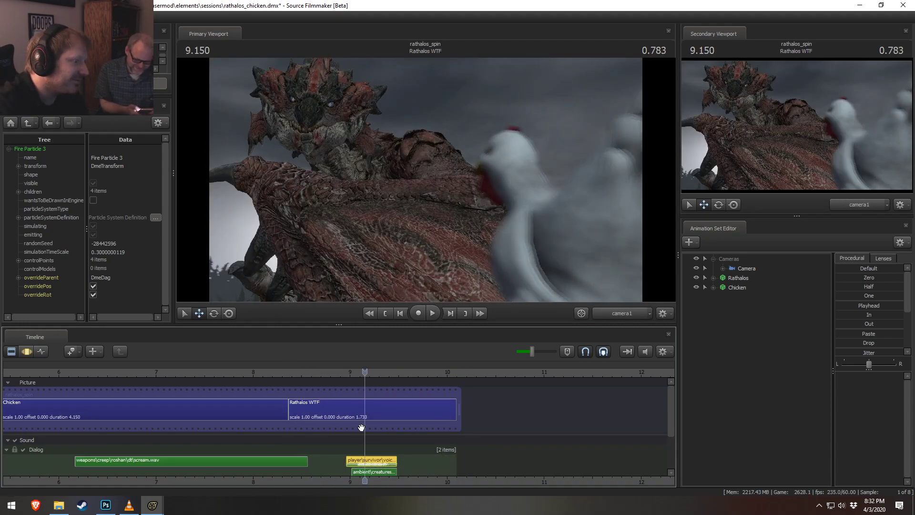
- Move the trimmed death scream earlier to start at about 8.3, just before the Rathalos WTF shot, and play it back
drag(362, 460, 311, 472)
click(248, 371)
key(space)
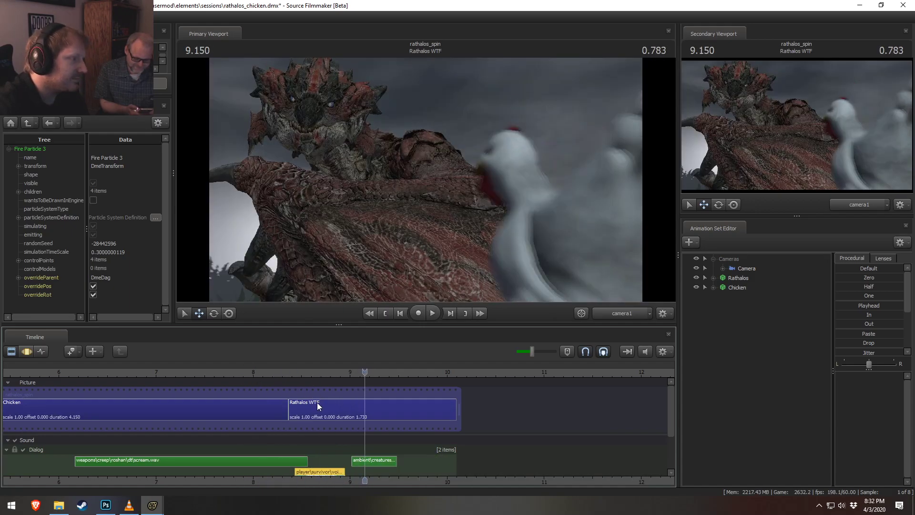
drag(322, 474, 295, 466)
click(251, 373)
key(space)
key(space)
click(227, 374)
key(space)
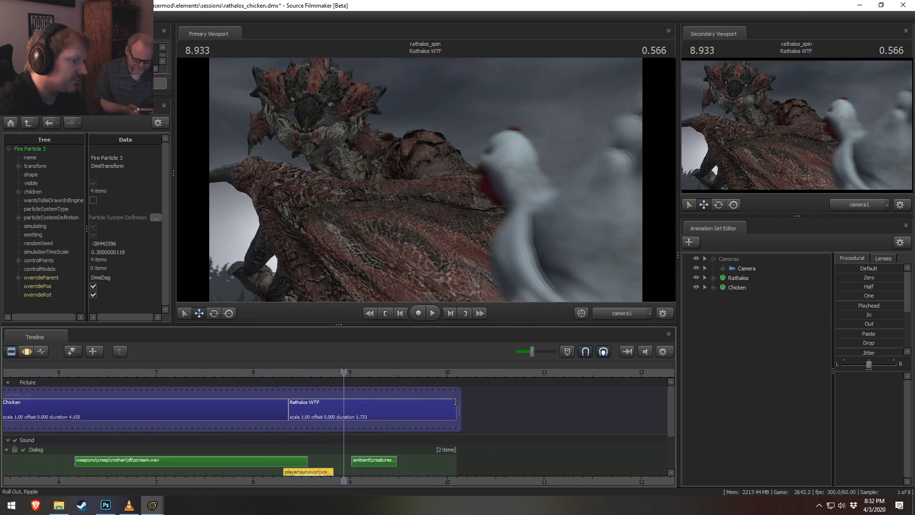
- Replay the cut from the Chicken shot into Rathalos WTF to check the death scream's timing against the other sounds
click(151, 372)
key(space)
key(space)
click(139, 372)
key(space)
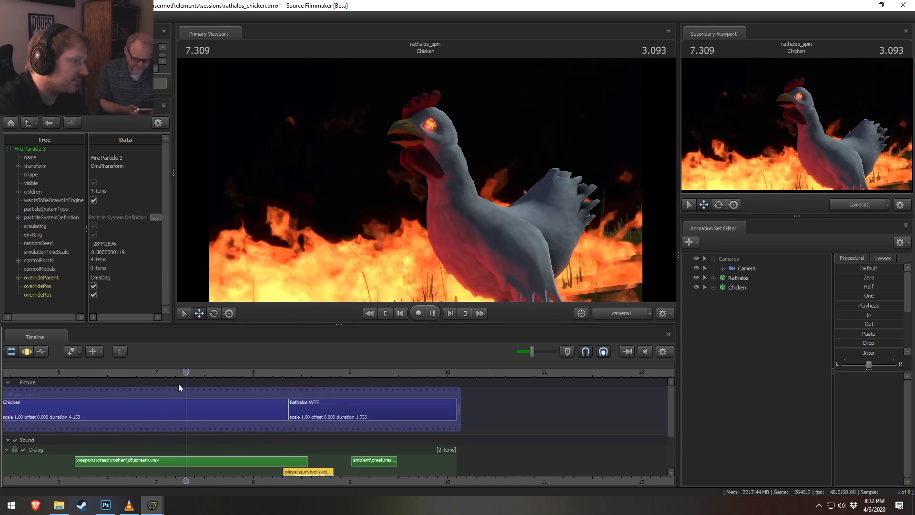
key(space)
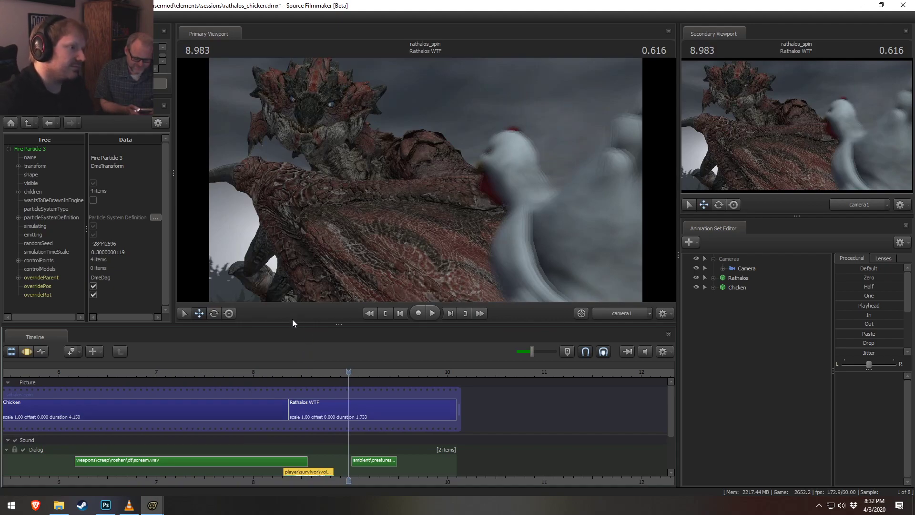
click(278, 371)
key(space)
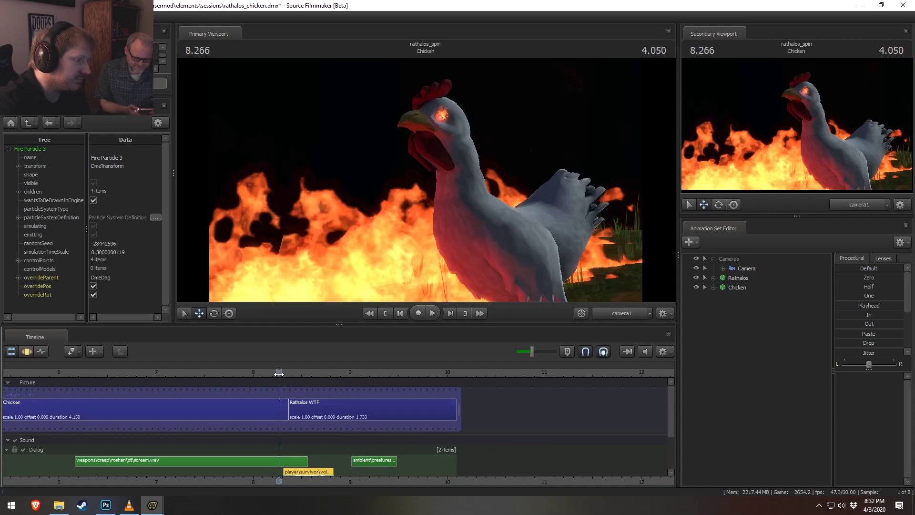
key(space)
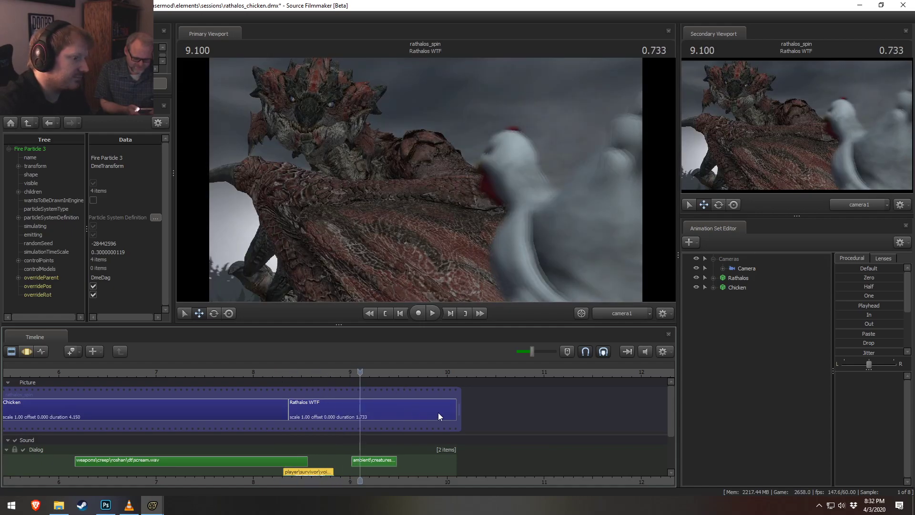
- Start a WAV import for the Dialog track and browse the biker voice files from the death screams down to the dying clips
right_click(393, 470)
click(449, 406)
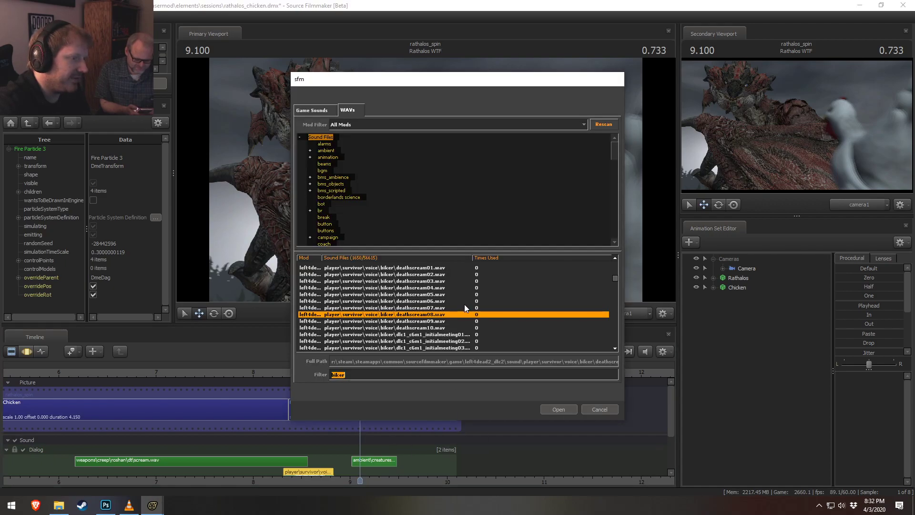
scroll(379, 308, up, 1)
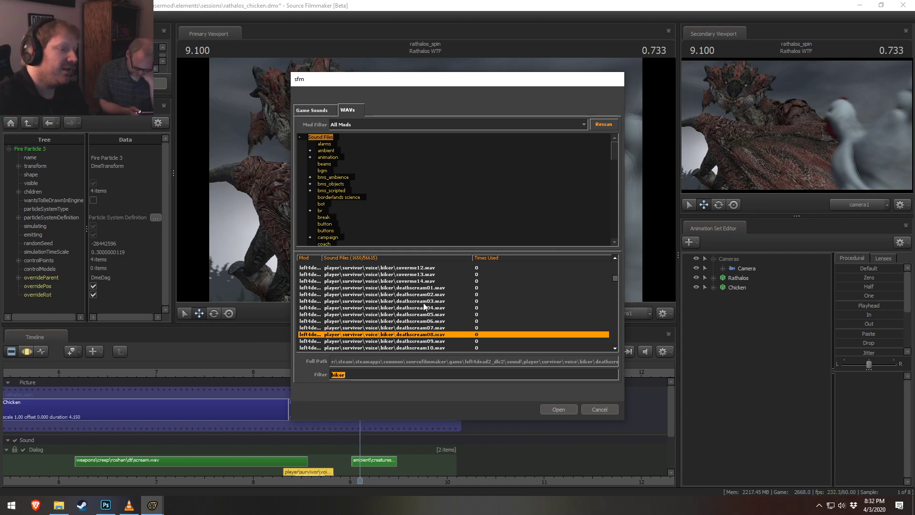
scroll(423, 302, up, 8)
scroll(423, 312, down, 10)
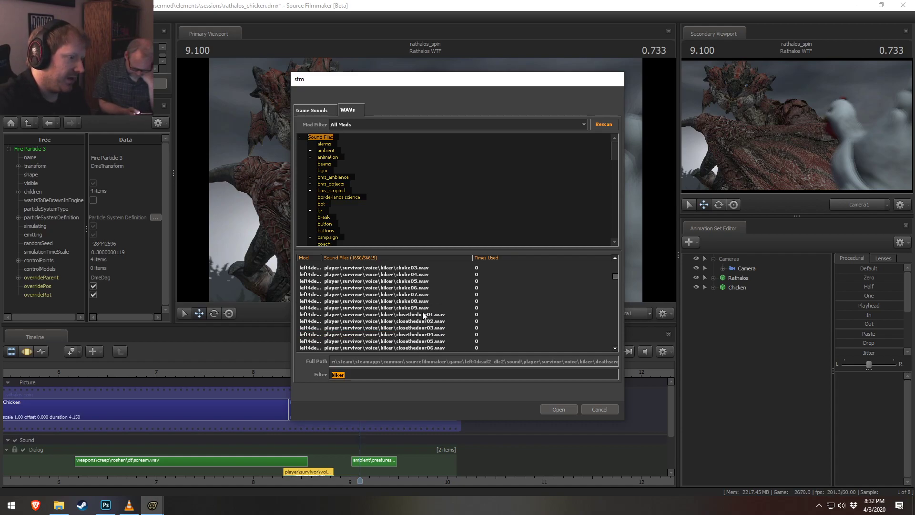
scroll(429, 301, down, 6)
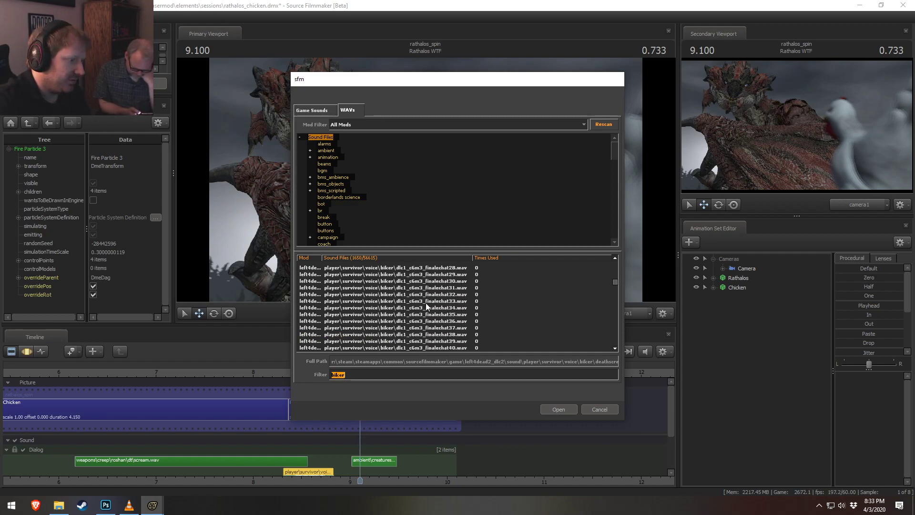
scroll(425, 299, up, 3)
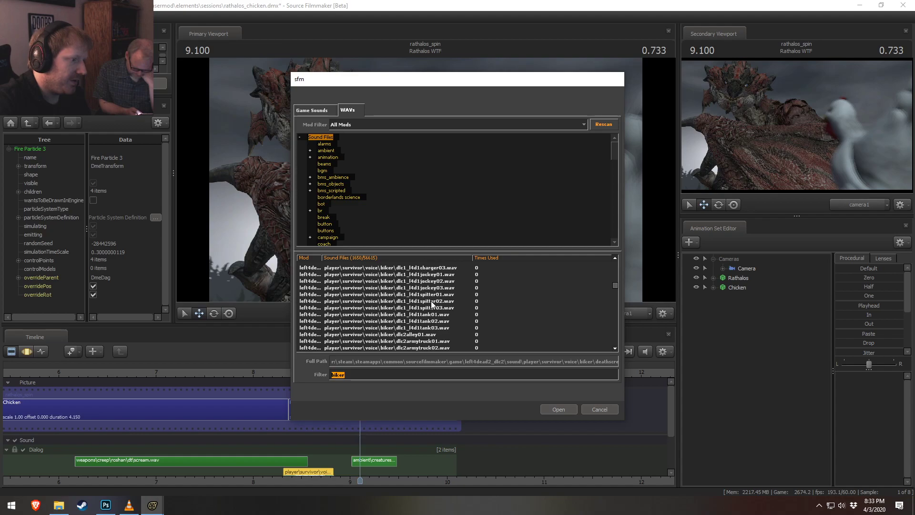
scroll(436, 304, down, 10)
scroll(431, 298, down, 10)
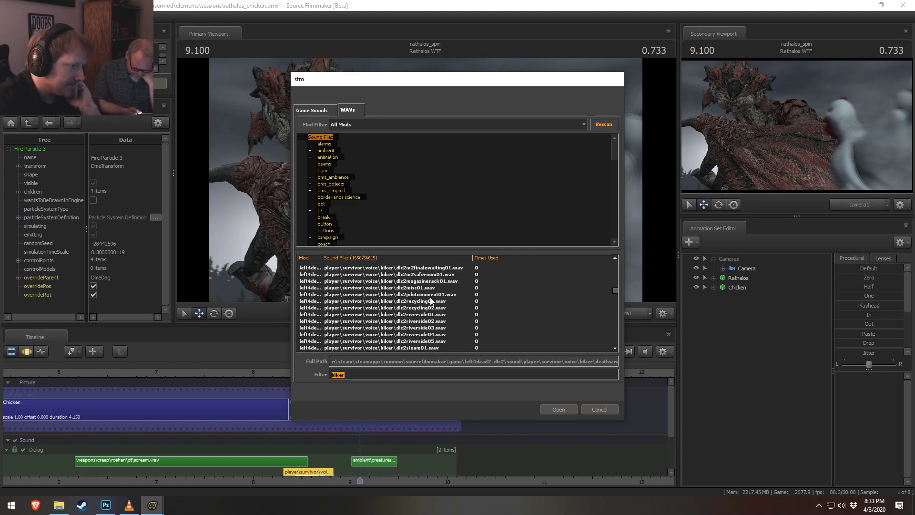
- Preview the biker dying, emphaticgo and emphaticrun voice clips as candidates for Rathalos
click(423, 302)
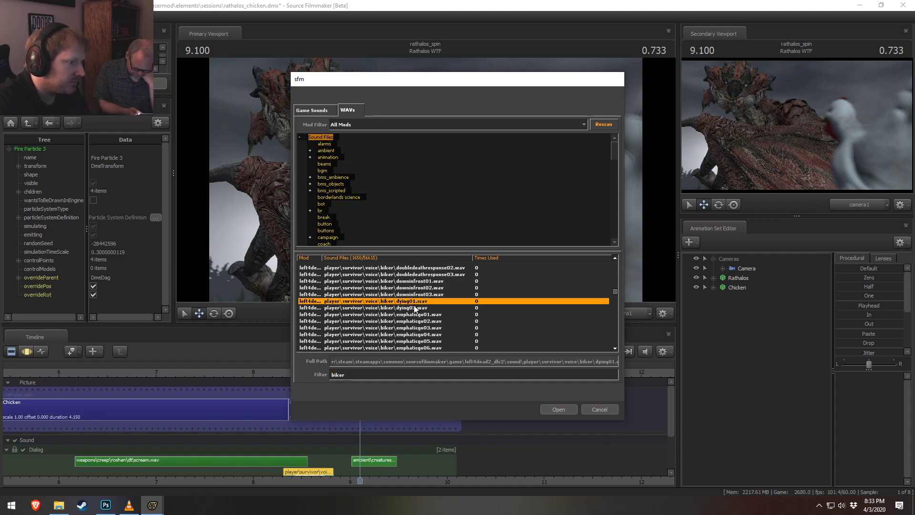
click(411, 308)
click(424, 281)
scroll(425, 311, down, 2)
click(425, 302)
scroll(427, 313, down, 2)
click(427, 294)
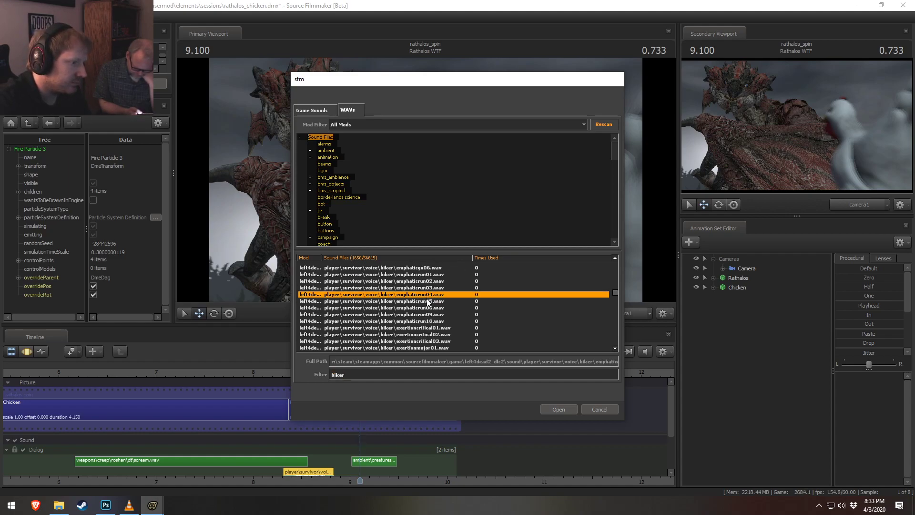
click(428, 327)
click(426, 320)
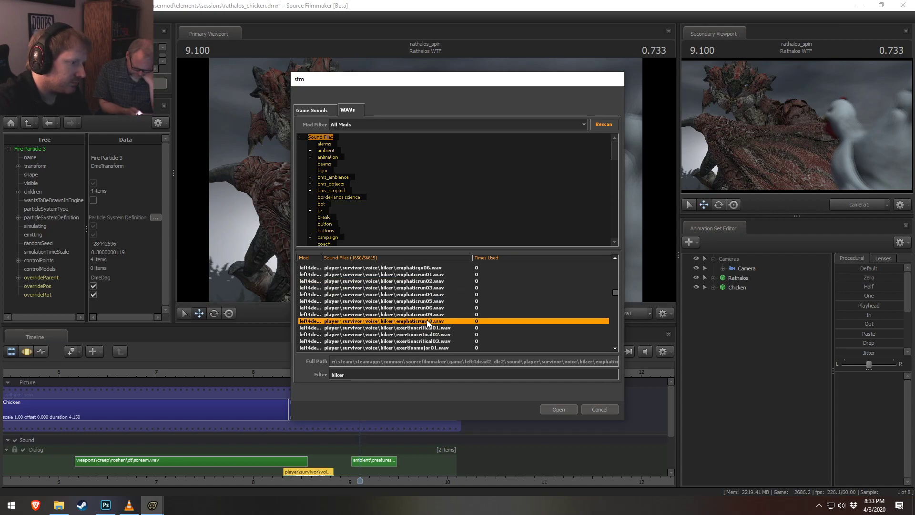
click(428, 314)
- Preview several biker exertion clips across the critical, major and minor variants
scroll(424, 323, down, 3)
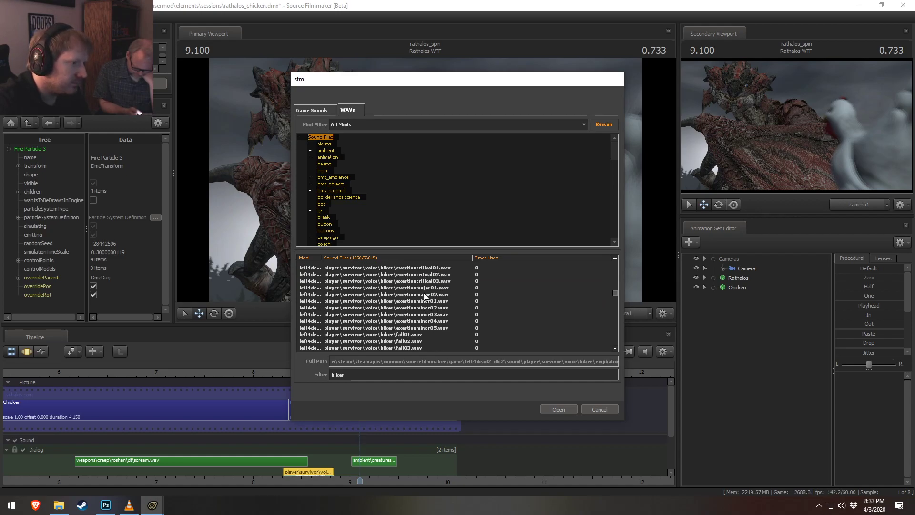
click(425, 275)
scroll(432, 300, down, 1)
scroll(430, 300, up, 1)
click(430, 296)
click(430, 315)
- Preview the biker fall clips, including fall01 and fall03
scroll(428, 329, down, 2)
click(420, 308)
scroll(425, 323, down, 1)
click(420, 281)
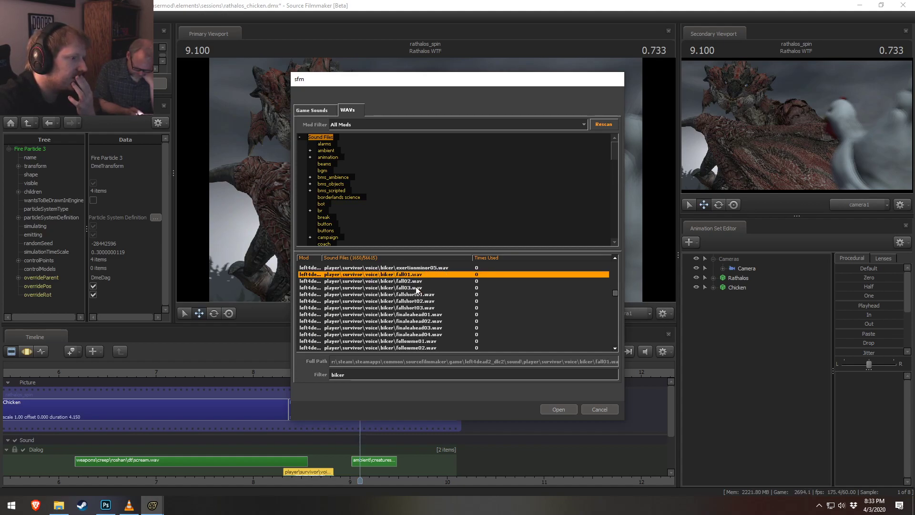
click(419, 288)
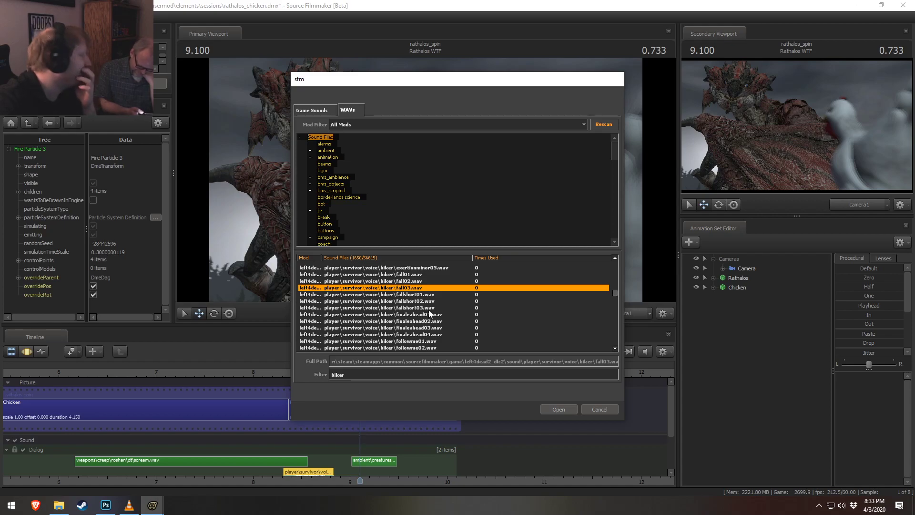
- Preview the three biker fallshort clips and a few finaleahead clips
scroll(401, 290, down, 1)
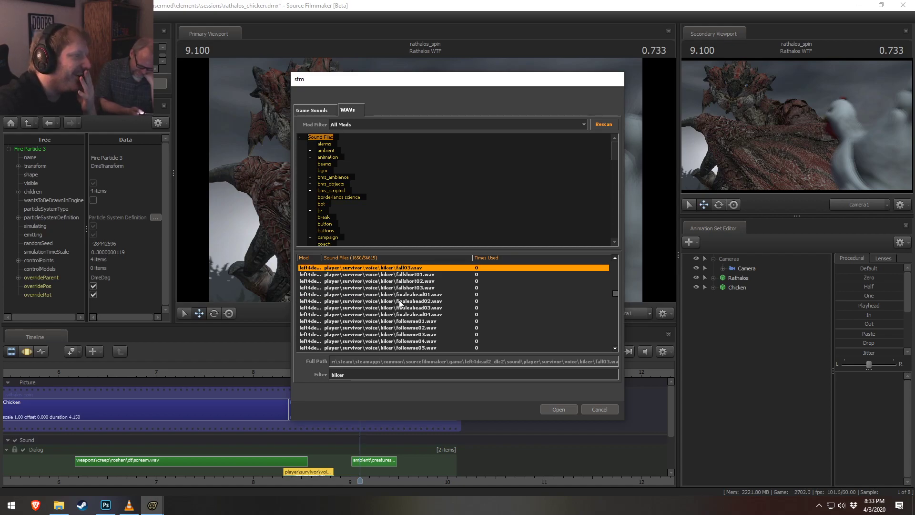
click(421, 282)
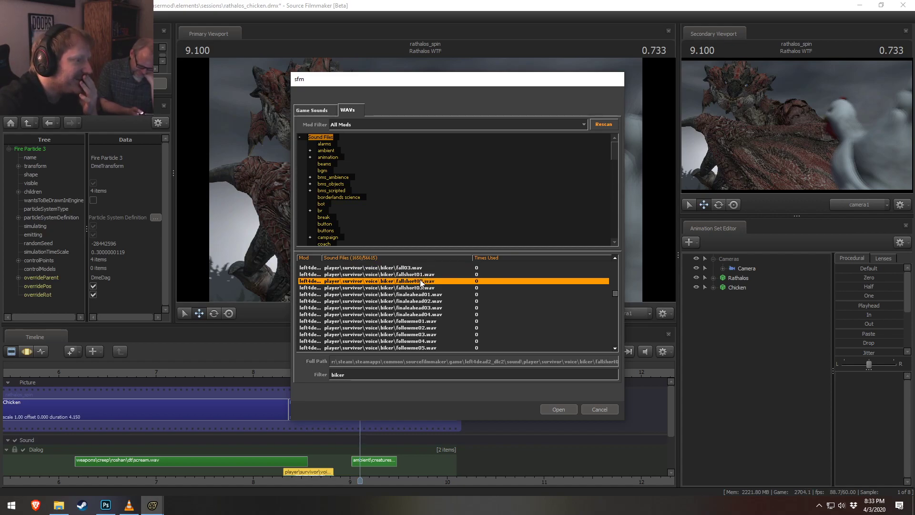
click(422, 301)
click(421, 287)
click(419, 274)
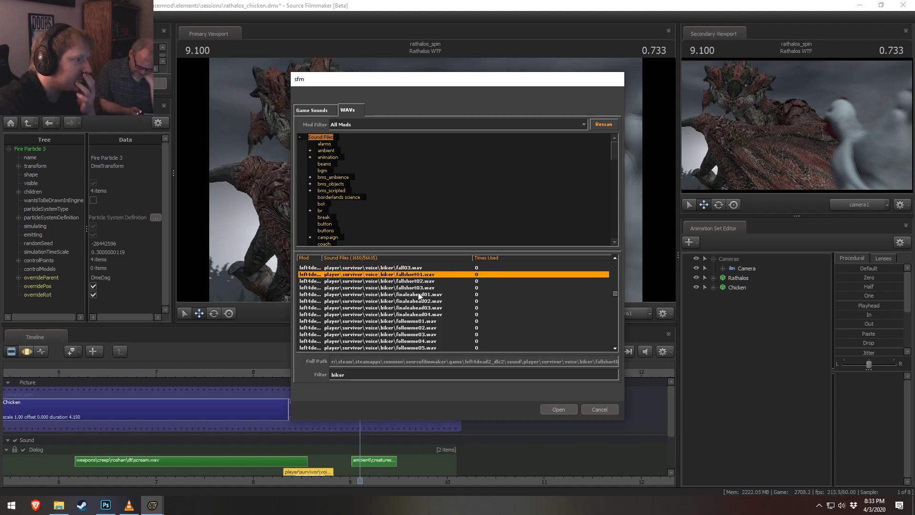
click(419, 294)
click(419, 307)
- Sample biker voice clips in the part of the list between finaleahead and genericdirections
scroll(418, 310, down, 5)
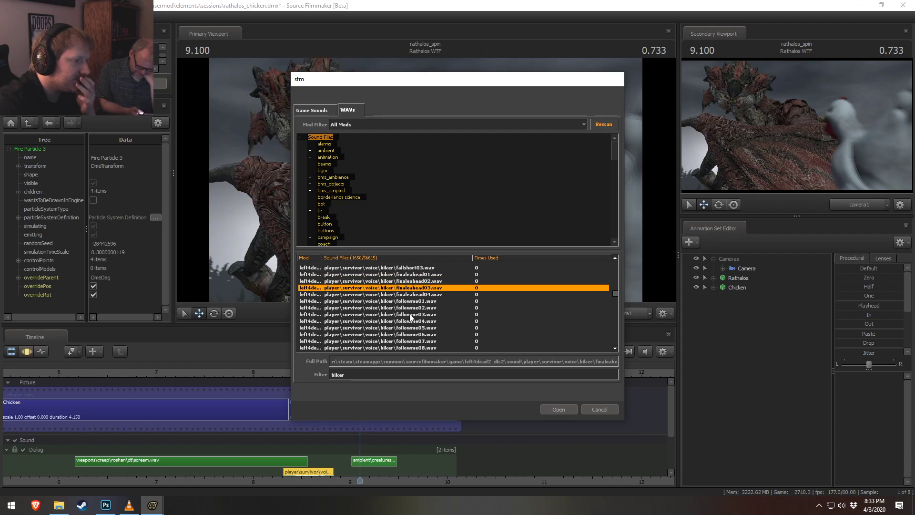
scroll(418, 309, down, 5)
click(416, 300)
click(420, 322)
scroll(418, 324, down, 2)
click(413, 302)
scroll(419, 309, down, 1)
click(419, 301)
click(422, 321)
- Preview the biker genericresponses clips, including genericresponses02, 04 and 09
scroll(422, 319, down, 4)
click(419, 287)
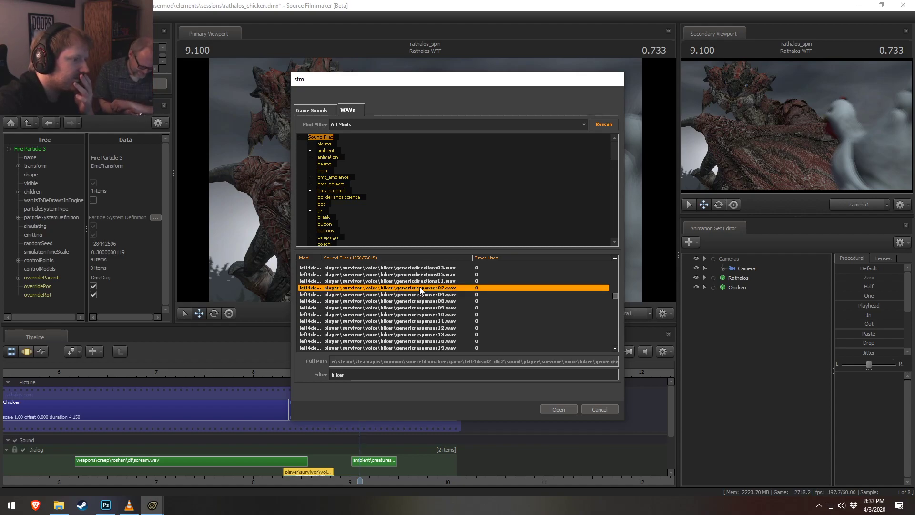
click(418, 294)
click(416, 308)
scroll(416, 310, down, 2)
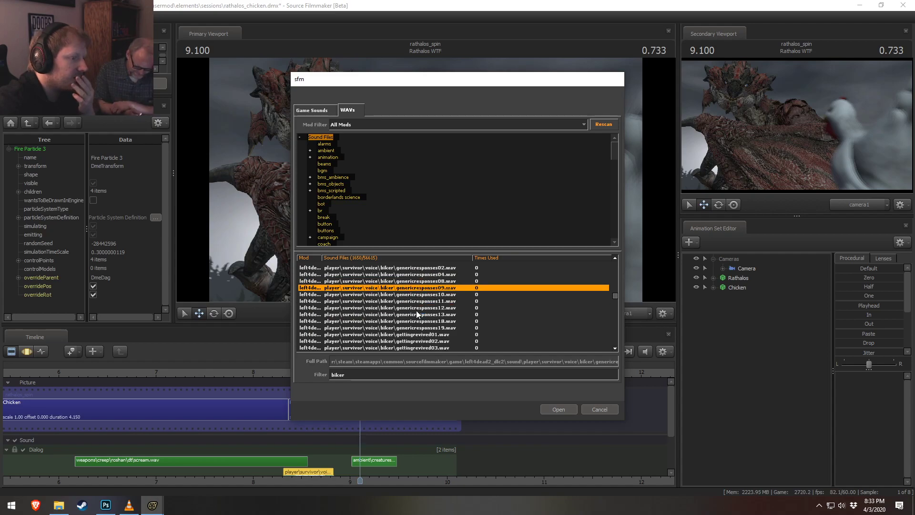
click(425, 289)
click(425, 296)
click(427, 314)
- Continue past the gettingrevived clips and sample the goingtodie and goingtodieaskforheal voice lines
scroll(418, 316, down, 3)
scroll(418, 303, down, 3)
click(423, 294)
click(431, 314)
scroll(422, 307, down, 8)
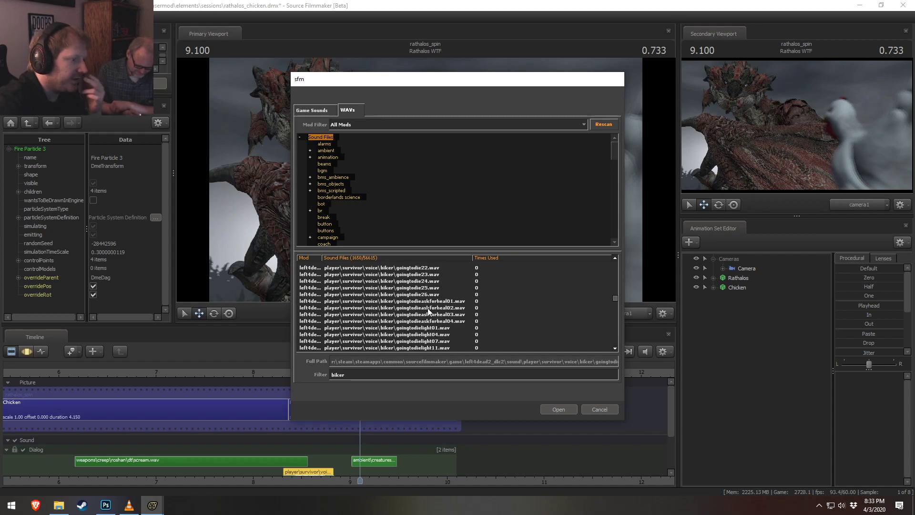
click(428, 308)
- Sample biker clips from goingtodielight onward through the grabbedbysmoker and grenade part of the list
scroll(428, 310, down, 4)
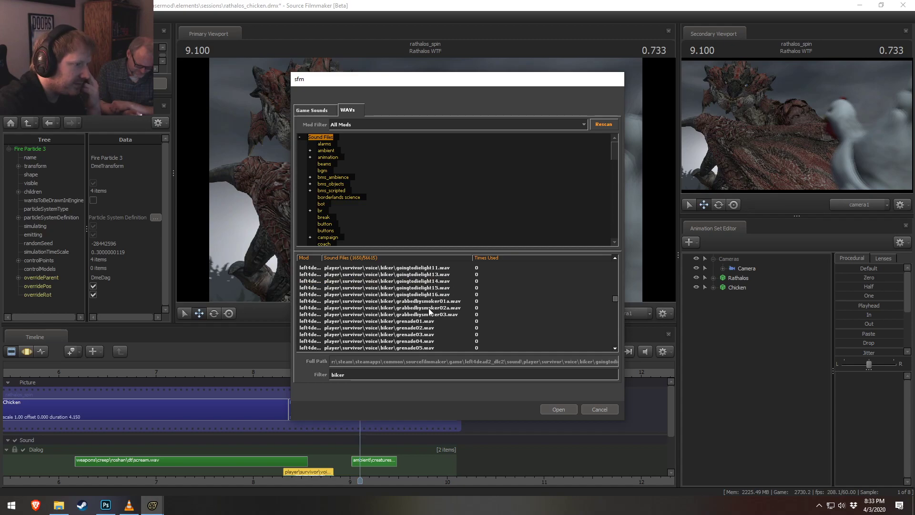
click(426, 291)
scroll(426, 295, down, 2)
click(422, 291)
scroll(424, 295, down, 2)
click(427, 301)
scroll(428, 305, down, 2)
click(429, 307)
- Preview the biker help clips, including help02, help03 and help05, and continue to the hurrah clips
scroll(427, 305, down, 4)
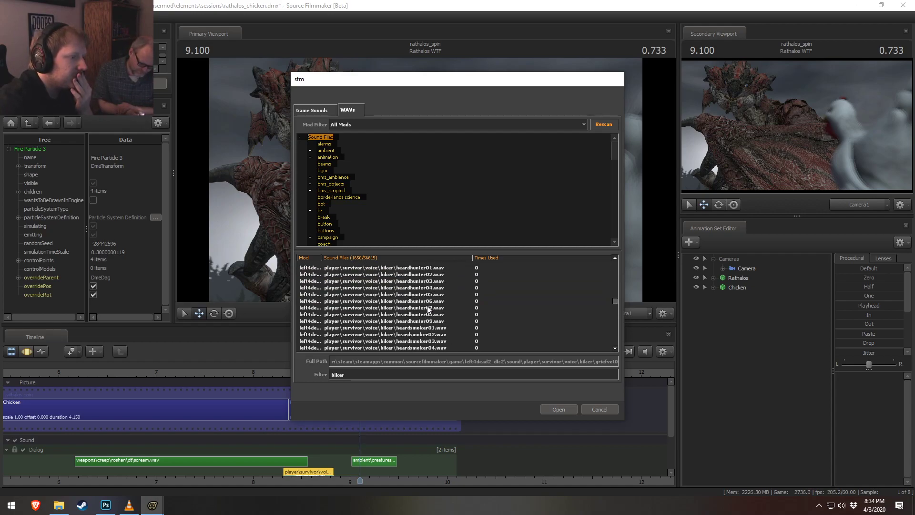
scroll(427, 306, down, 5)
click(409, 294)
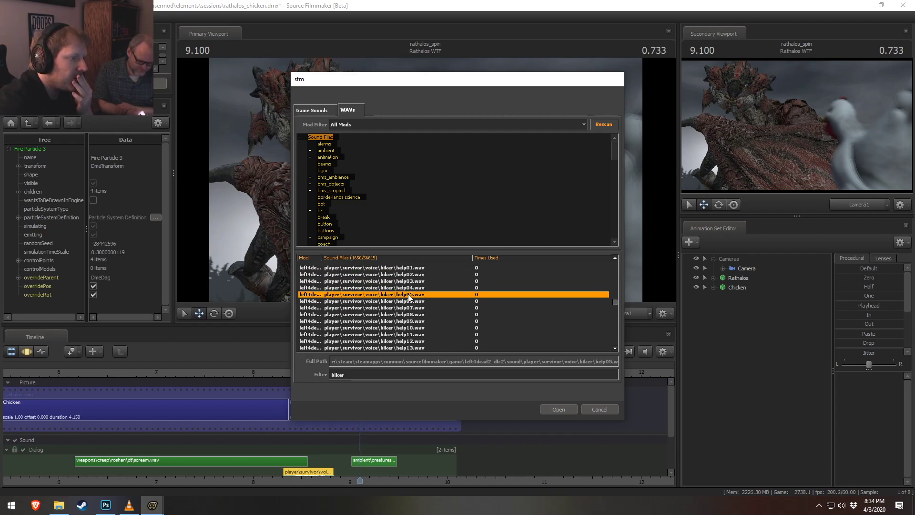
click(414, 281)
click(413, 274)
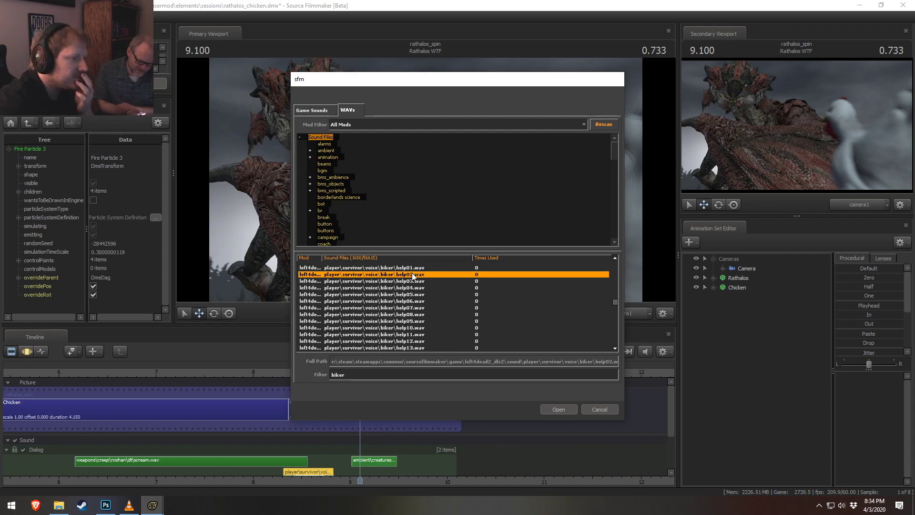
click(414, 301)
click(417, 308)
click(415, 315)
click(416, 322)
scroll(417, 325, down, 2)
click(417, 327)
scroll(418, 326, down, 3)
click(417, 315)
- Browse down to the biker incapacitated clips and preview one of them
scroll(418, 325, down, 3)
scroll(419, 325, down, 5)
scroll(422, 309, down, 5)
scroll(419, 305, down, 5)
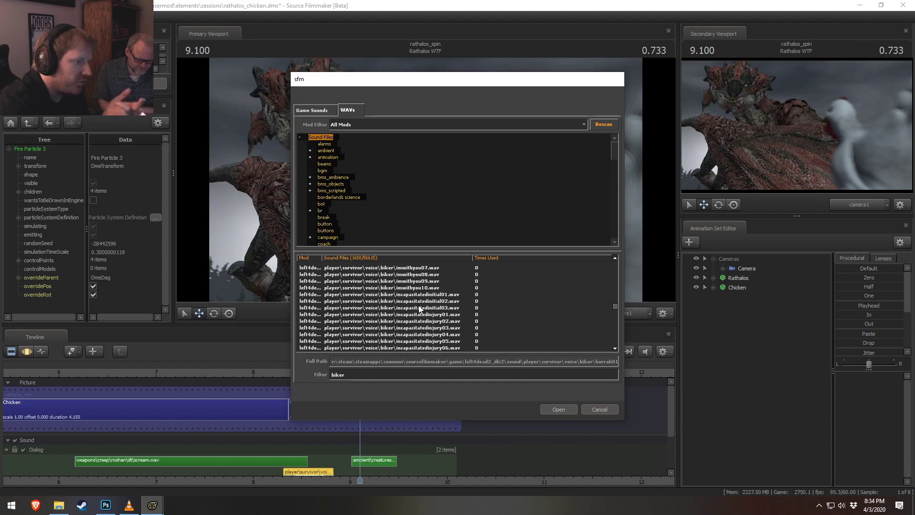
scroll(418, 302, up, 3)
click(419, 302)
- Browse past the killconfirmation files and preview biker laughter and leadon clips
scroll(420, 304, down, 6)
scroll(419, 302, down, 3)
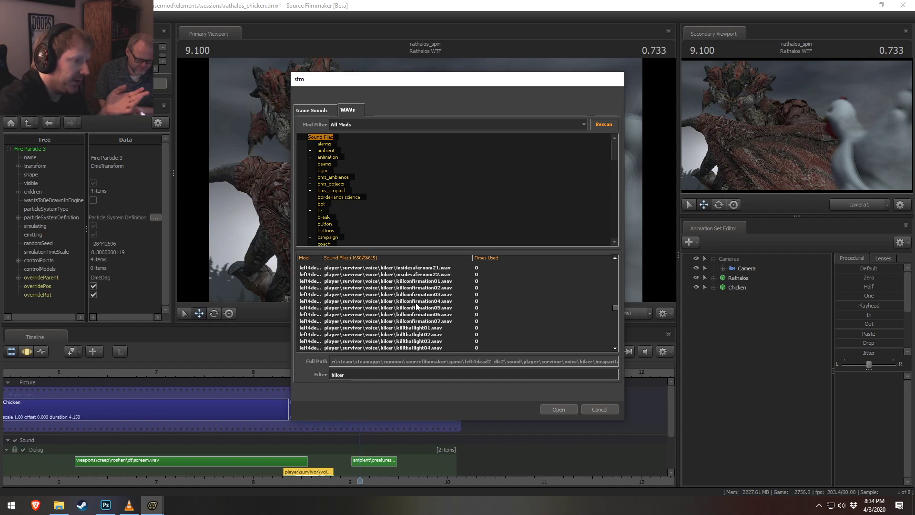
scroll(415, 302, down, 4)
scroll(415, 301, down, 3)
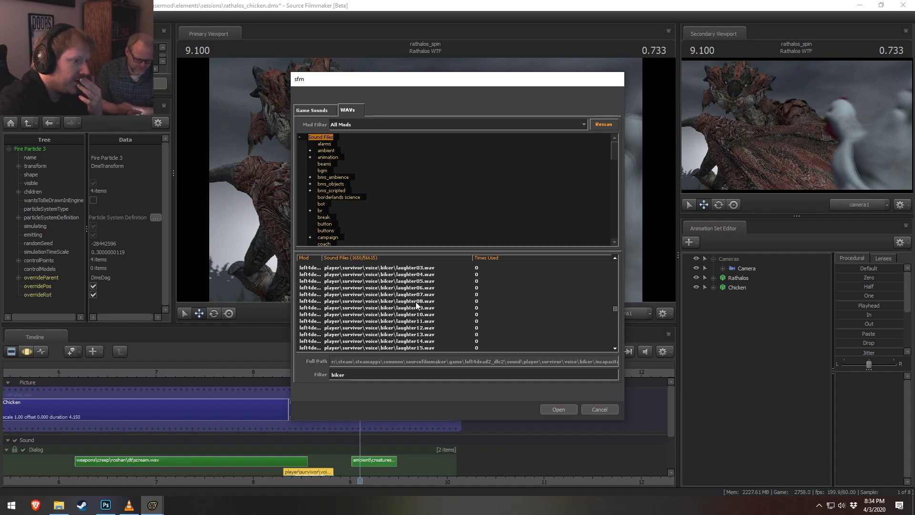
scroll(416, 301, down, 1)
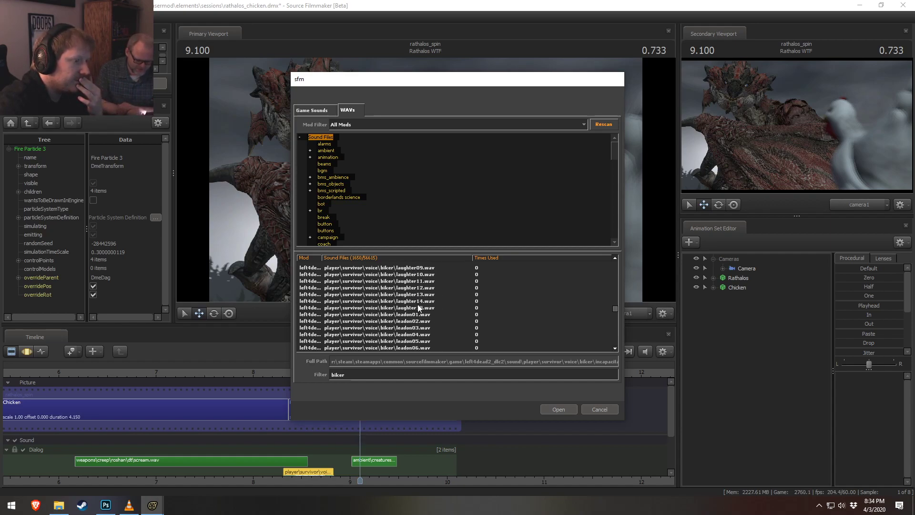
click(417, 303)
click(415, 314)
scroll(414, 315, down, 2)
click(415, 309)
- Sample further biker clips below leadon, down to the lookhere clips
scroll(415, 310, down, 2)
click(421, 309)
scroll(422, 313, down, 4)
click(421, 313)
scroll(422, 313, down, 2)
click(421, 309)
scroll(429, 315, down, 2)
click(424, 315)
scroll(423, 318, down, 2)
click(422, 314)
- Browse down to the biker negativenoise clips and preview negativenoise01, 03, 04, 06 and 08
scroll(422, 314, down, 2)
scroll(419, 312, down, 2)
scroll(418, 304, down, 6)
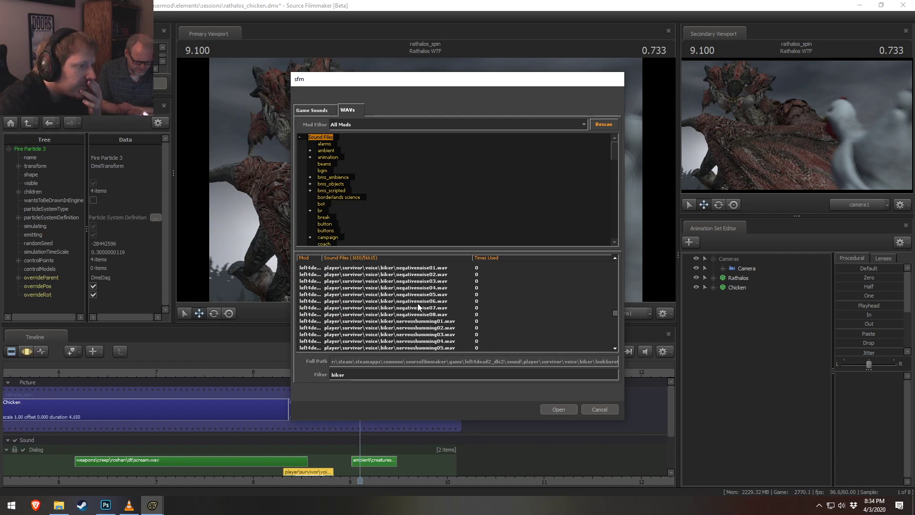
click(418, 302)
click(413, 288)
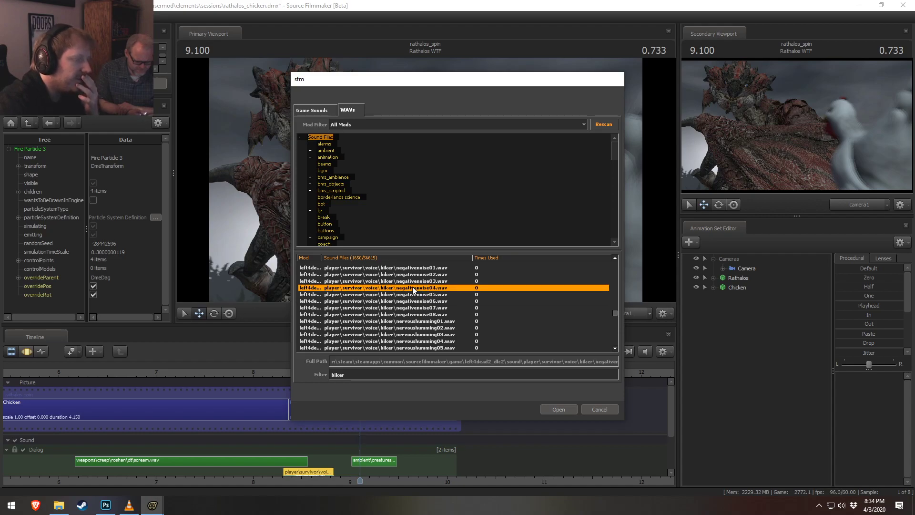
click(420, 281)
scroll(425, 292, up, 1)
click(422, 288)
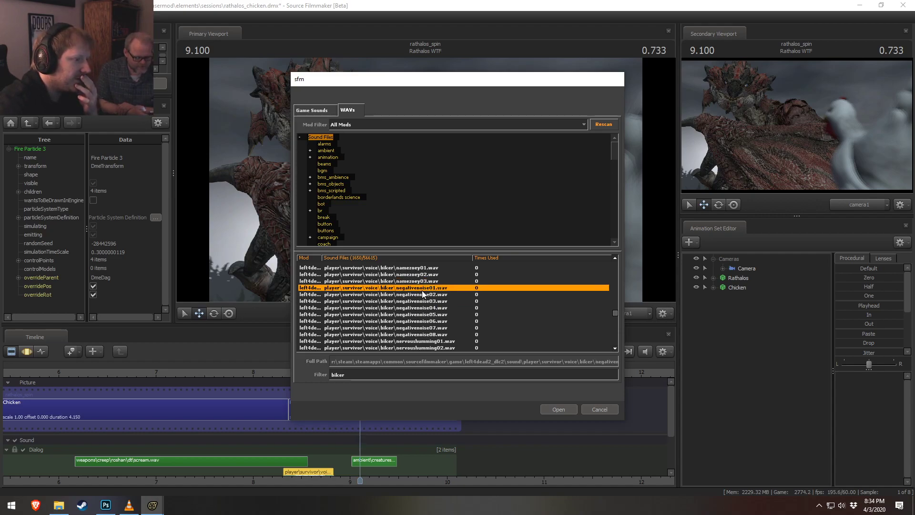
scroll(422, 302, down, 1)
click(419, 315)
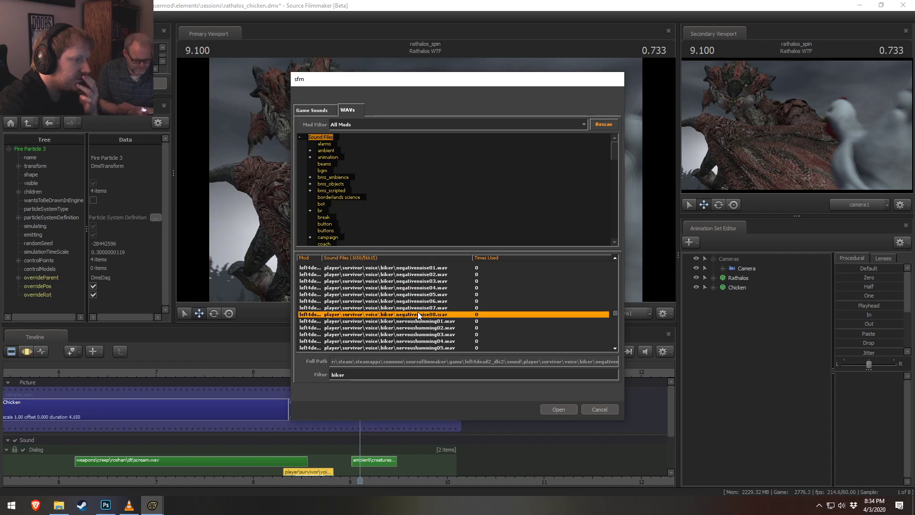
- Preview the biker negativenoise clips in reverse order from negativenoise07 to negativenoise01
click(419, 308)
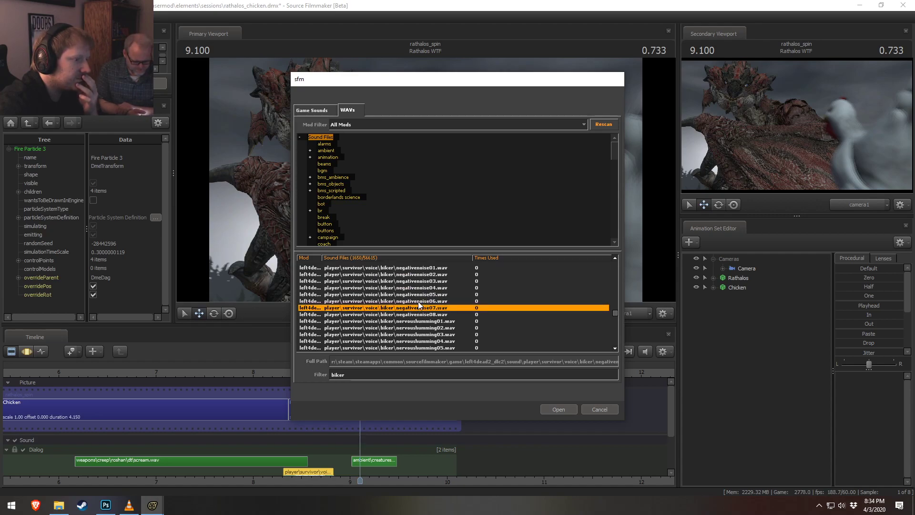
click(419, 301)
click(420, 294)
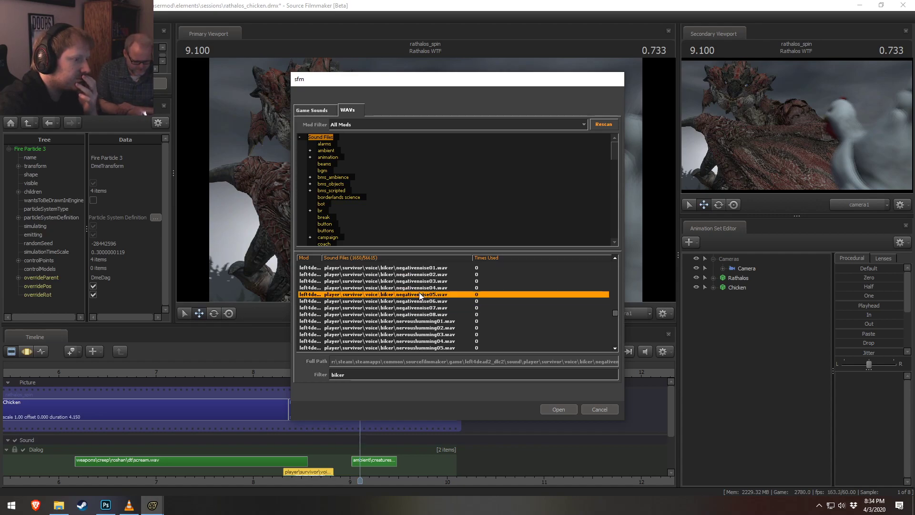
click(421, 288)
click(422, 281)
scroll(422, 282, up, 1)
click(422, 294)
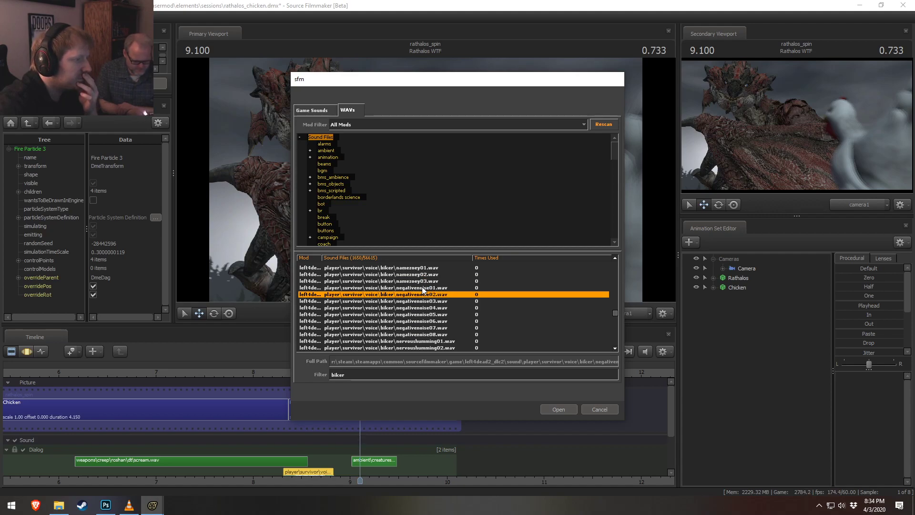
click(421, 288)
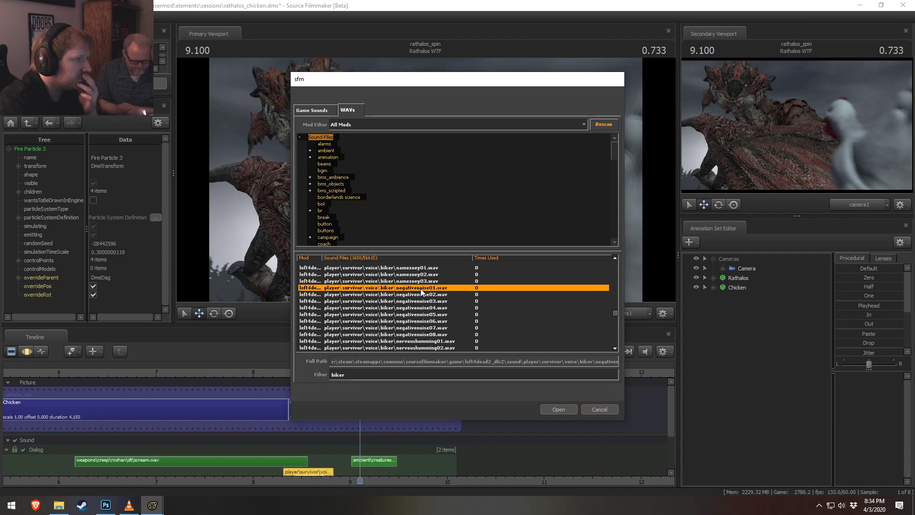
- Browse past the biker nervoushumming and nicejob files, previewing no06, painreliefsigh and pathclear01 clips
scroll(423, 291, down, 4)
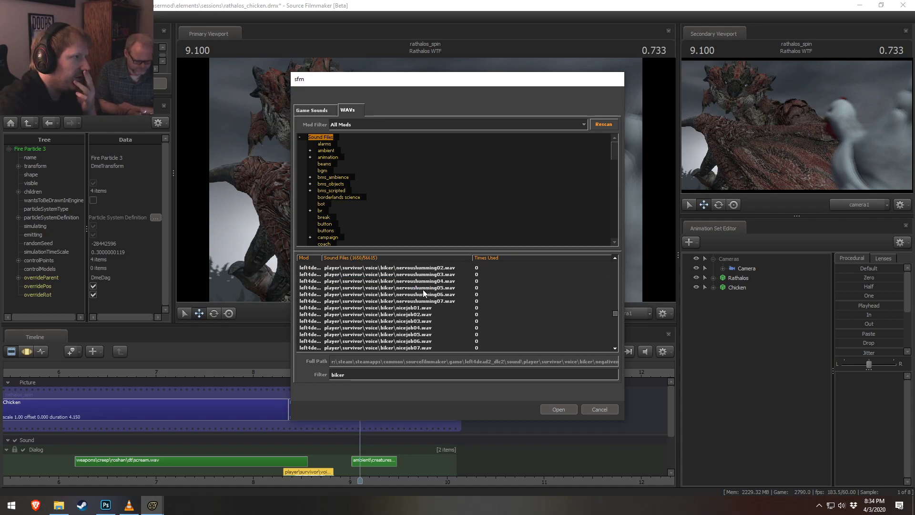
scroll(422, 289, down, 7)
scroll(422, 293, down, 4)
click(413, 301)
scroll(412, 303, down, 5)
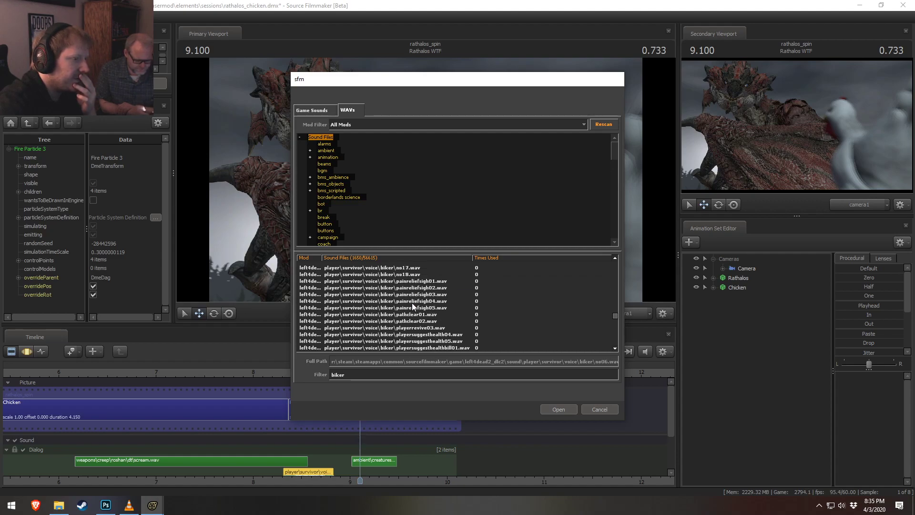
click(414, 295)
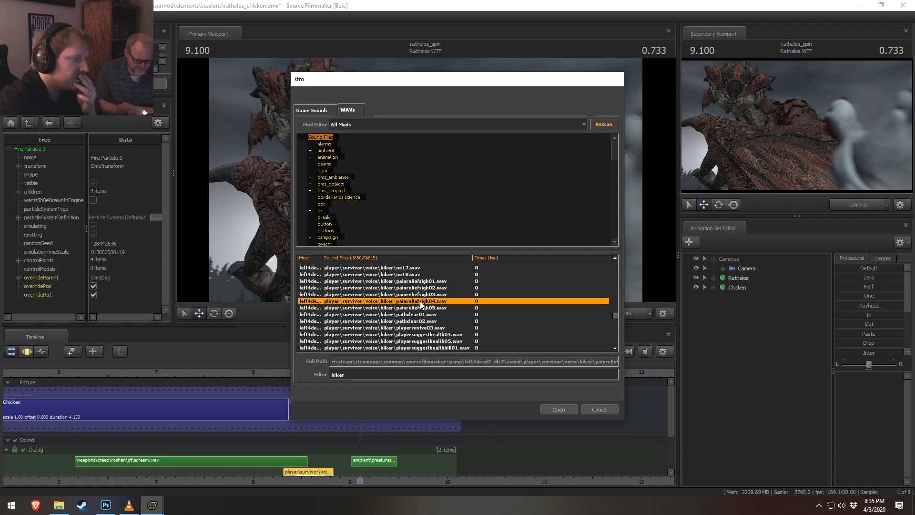
click(421, 314)
scroll(417, 309, down, 5)
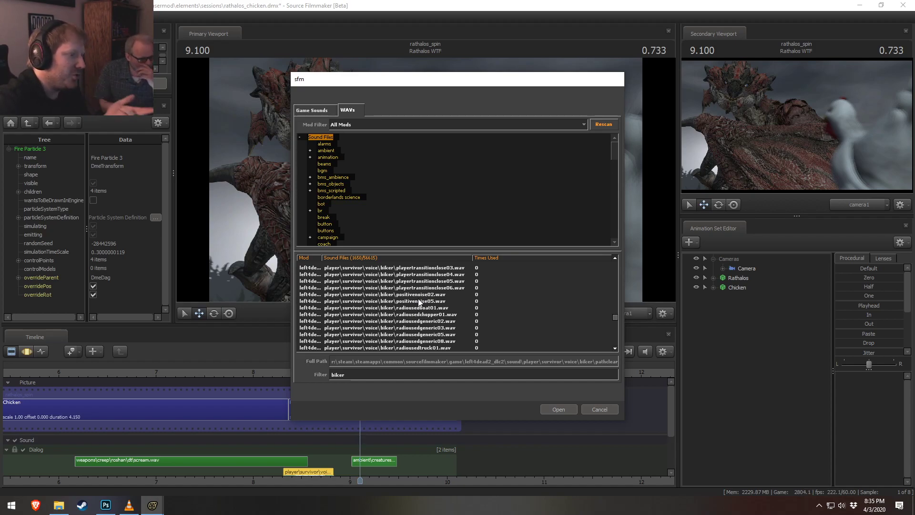
- Preview the biker positivenoise02 and positivenoise05 clips repeatedly, along with radiousedboat01 and radiousedchopper01
click(419, 301)
click(422, 295)
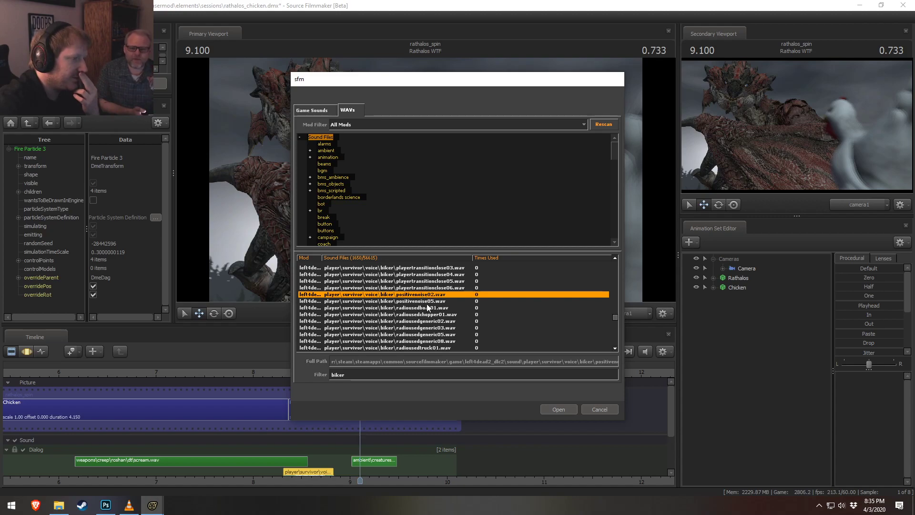
click(431, 314)
click(431, 307)
click(433, 300)
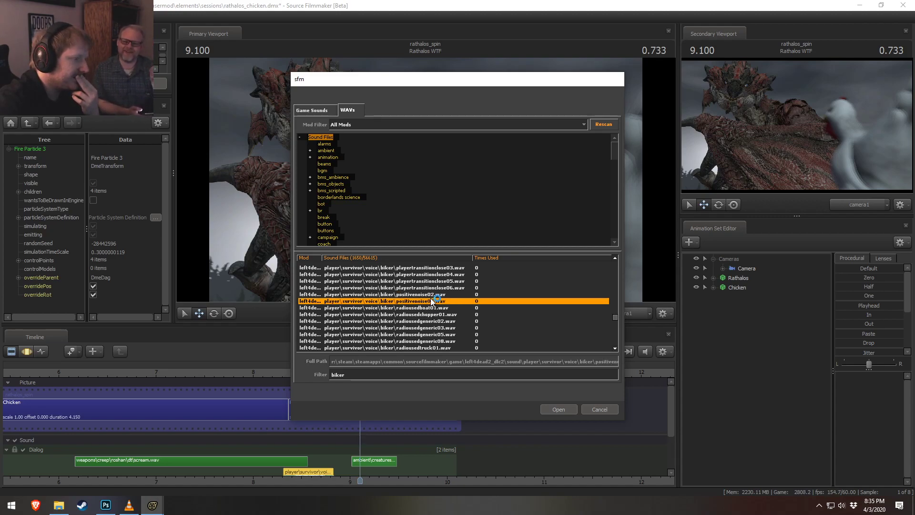
click(430, 296)
click(427, 302)
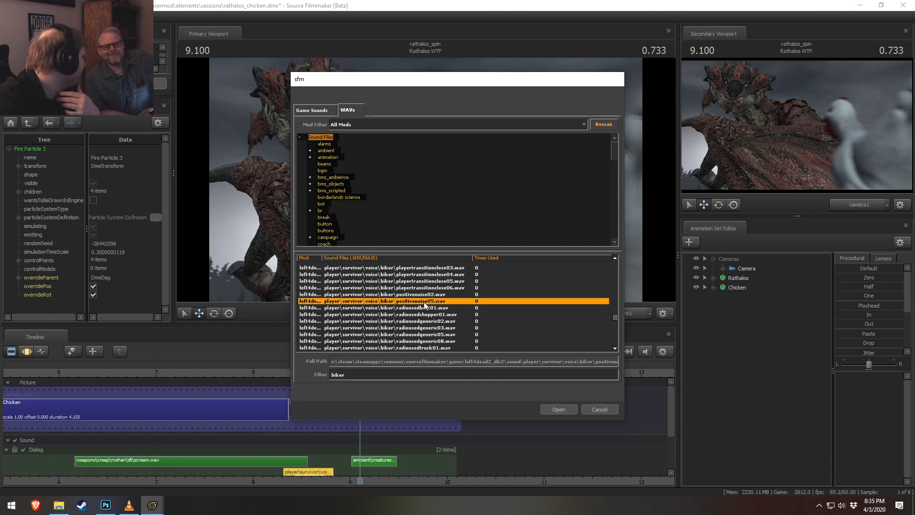
- Browse down the biker voice files to the reactiondisgusted clips, sampling sounds on the way
scroll(413, 308, down, 1)
click(423, 322)
scroll(423, 324, down, 3)
click(432, 301)
scroll(432, 307, down, 3)
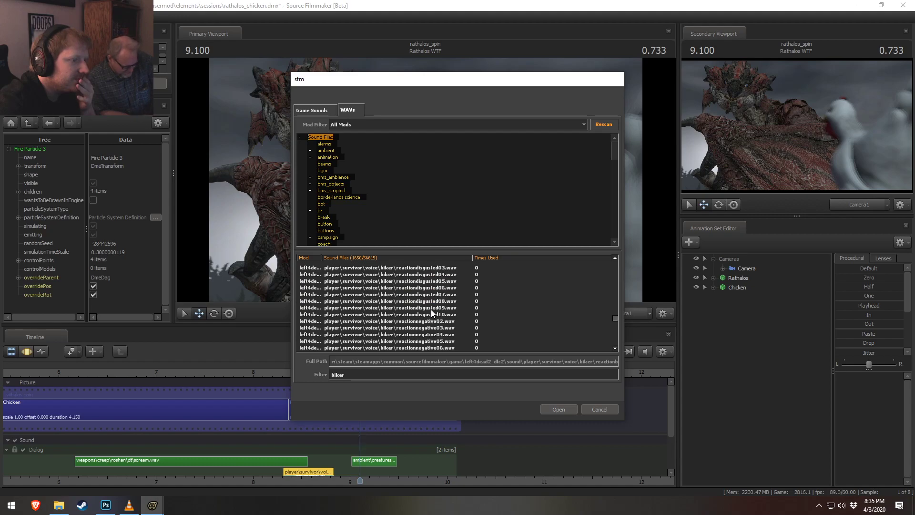
- Preview several of the biker reactiondisgusted clips, including reactiondisgusted09
click(427, 300)
click(426, 288)
click(429, 280)
click(431, 274)
scroll(432, 276, up, 1)
click(432, 287)
click(432, 281)
click(436, 274)
click(447, 327)
scroll(444, 329, down, 2)
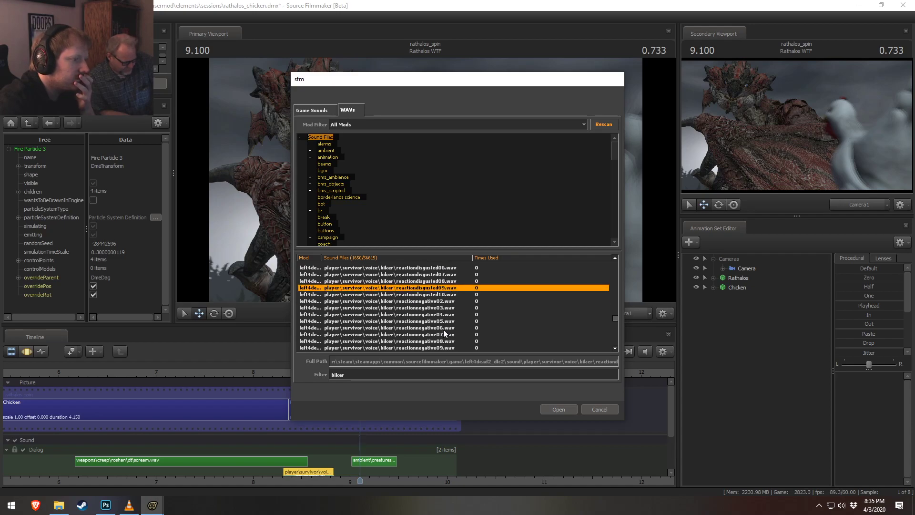
- Preview reactiondisgusted10, reactionnegative03 and the neighbouring biker reactionnegative clips
click(440, 294)
click(431, 308)
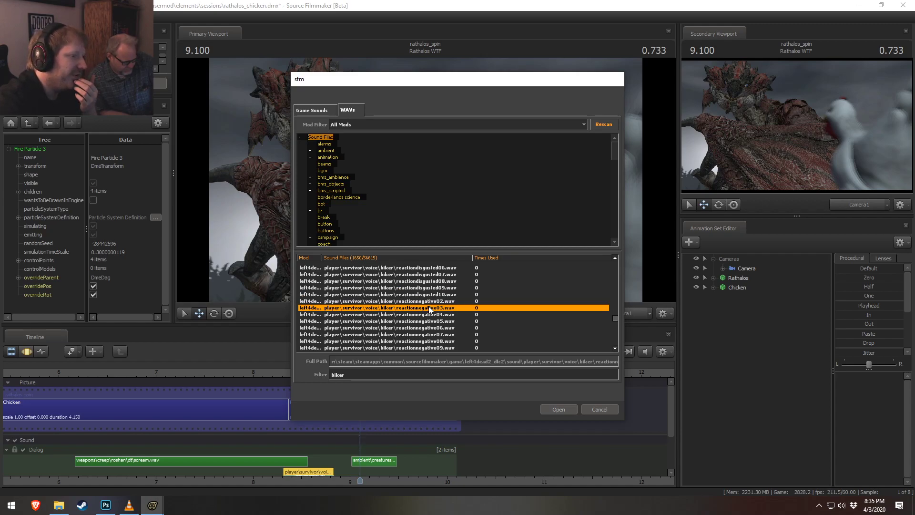
scroll(430, 309, down, 2)
click(432, 294)
click(424, 283)
scroll(433, 296, up, 1)
- Import biker reactionnegative04.wav and move it on the Dialog track to start just after the Rathalos WTF shot begins
click(435, 294)
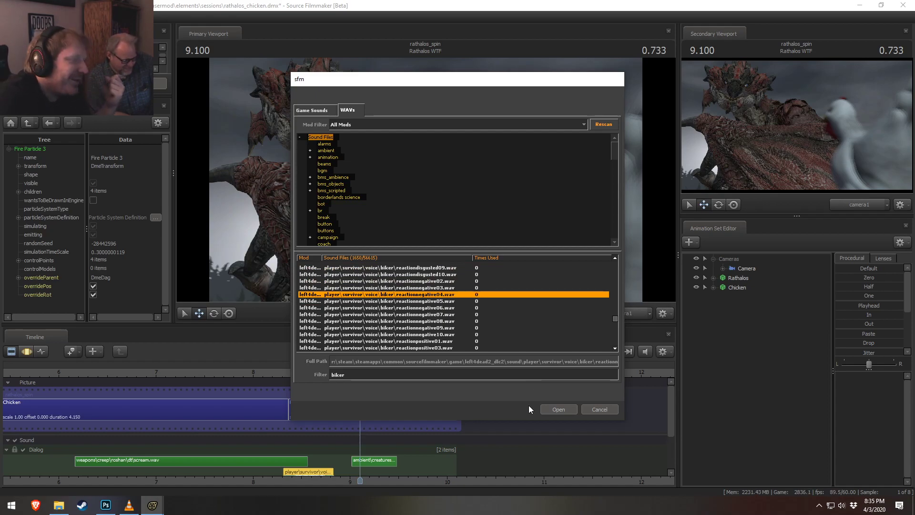
click(549, 407)
click(285, 376)
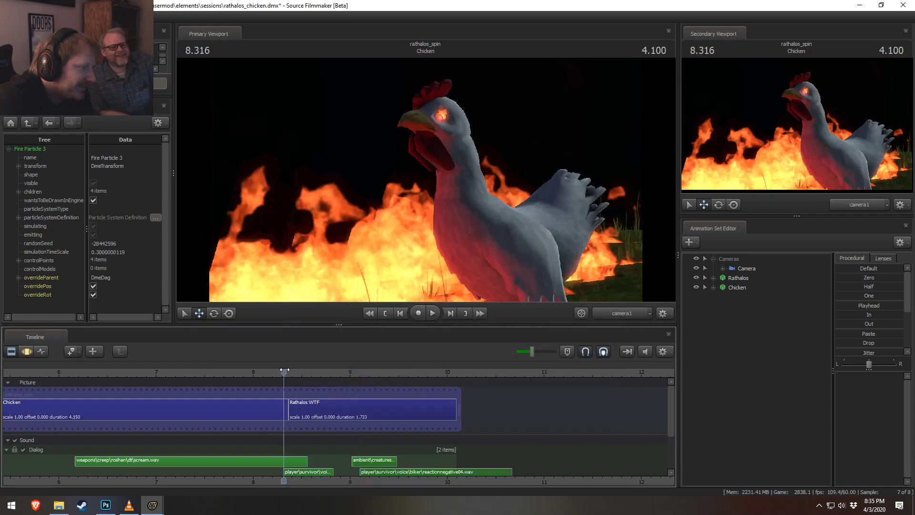
drag(384, 473, 317, 474)
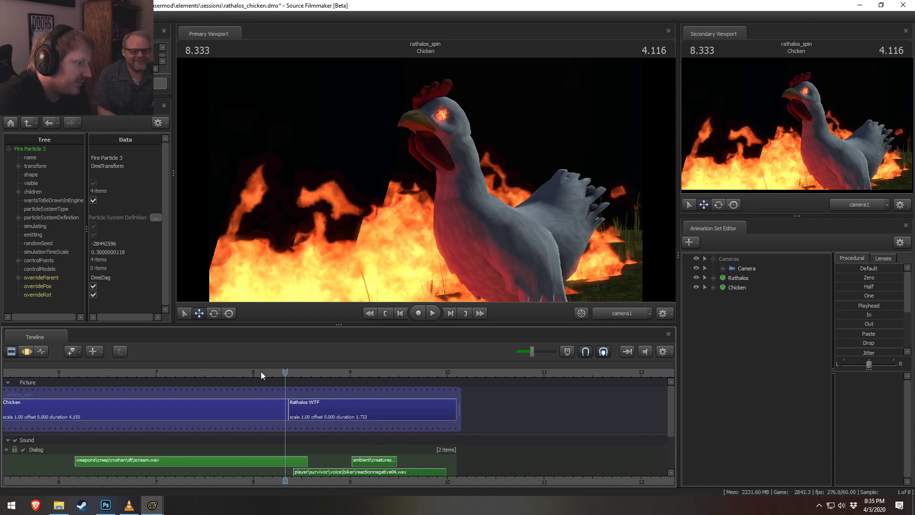
- Play back the cut from the Chicken shot to Rathalos WTF to check the timing of the new voice clip
key(space)
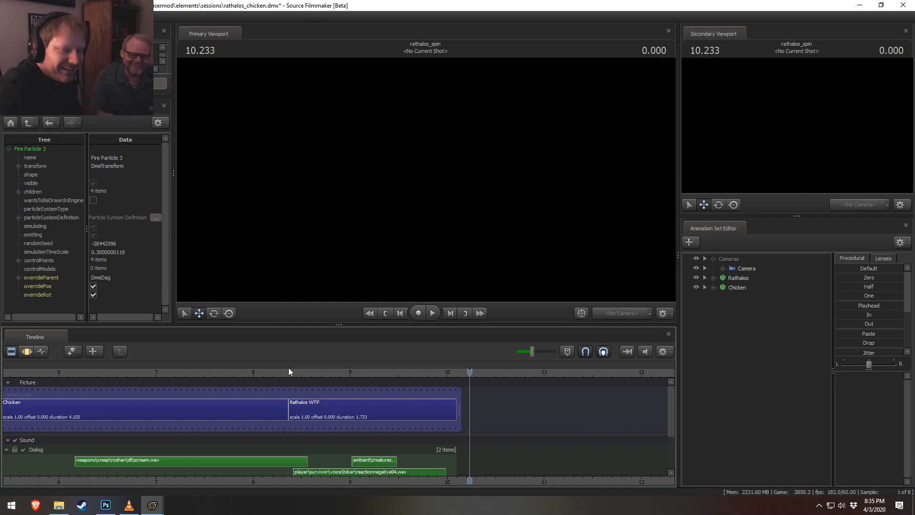
drag(262, 373, 239, 372)
key(space)
click(157, 372)
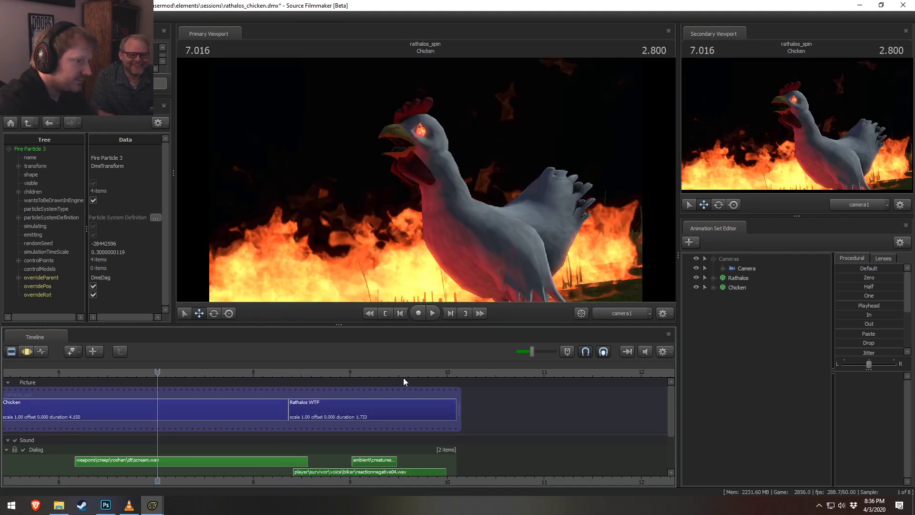
key(space)
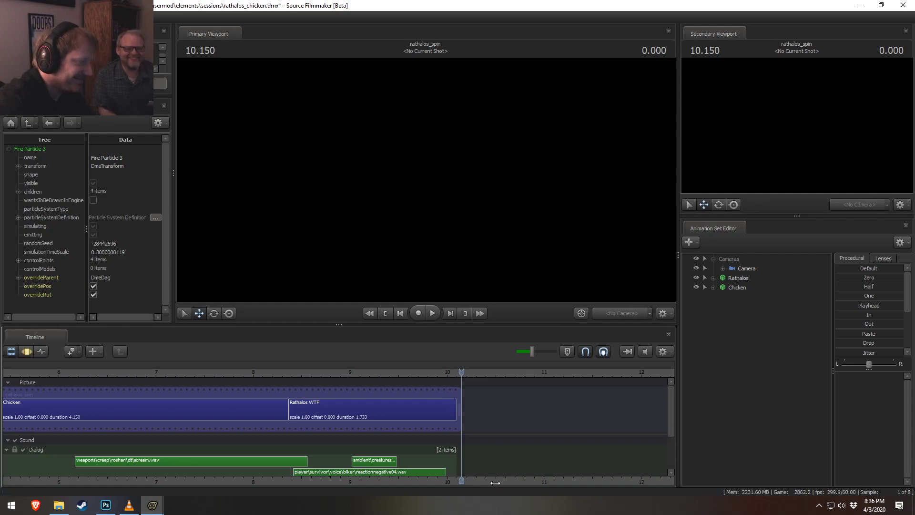
- Review more of the sequence in the timeline and play the Chicken shot from about 6 seconds
middle_drag(494, 482, 615, 454)
scroll(599, 473, down, 2)
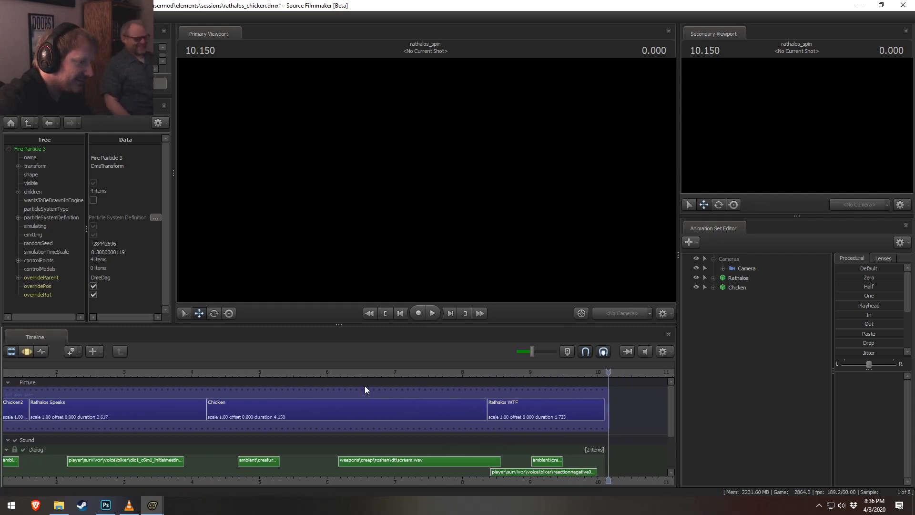
click(303, 372)
drag(303, 372, 346, 371)
key(space)
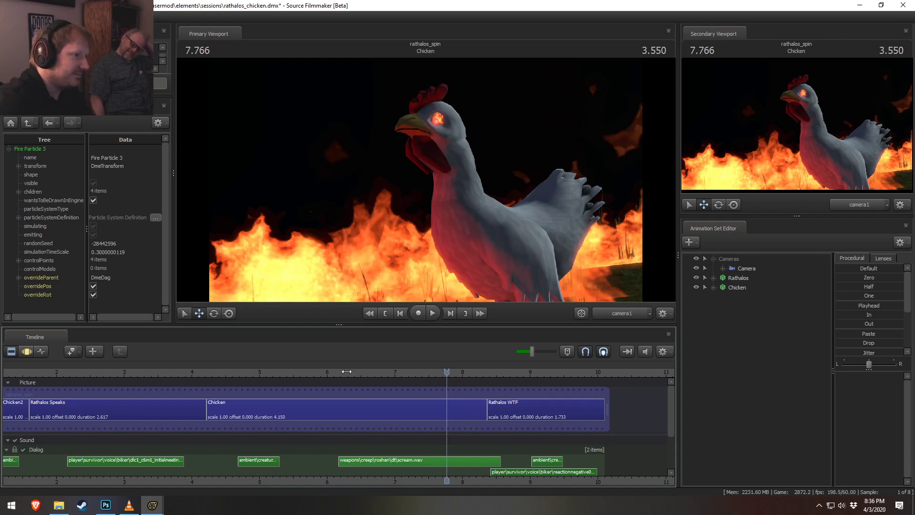
scroll(308, 405, down, 7)
scroll(318, 404, up, 7)
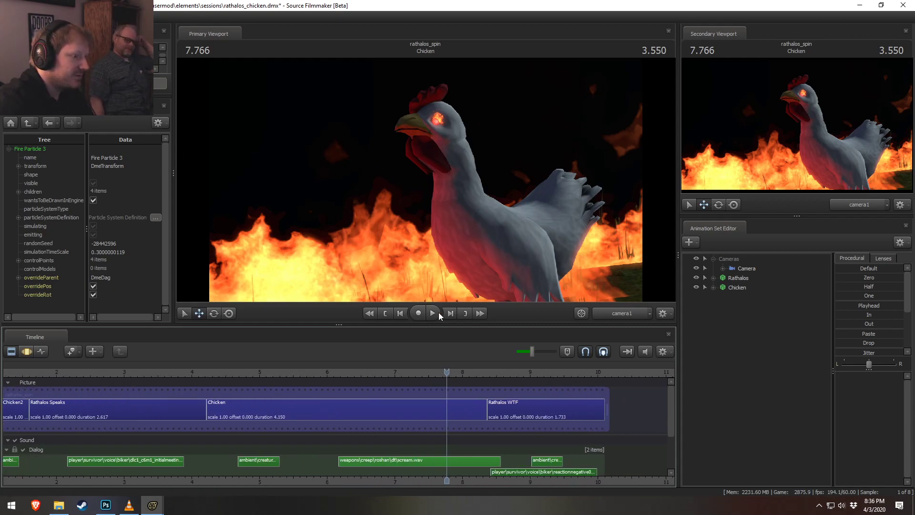
- Rename Fire Particle 3 in the Chicken shot as Fire Particle Eye
click(453, 413)
click(713, 279)
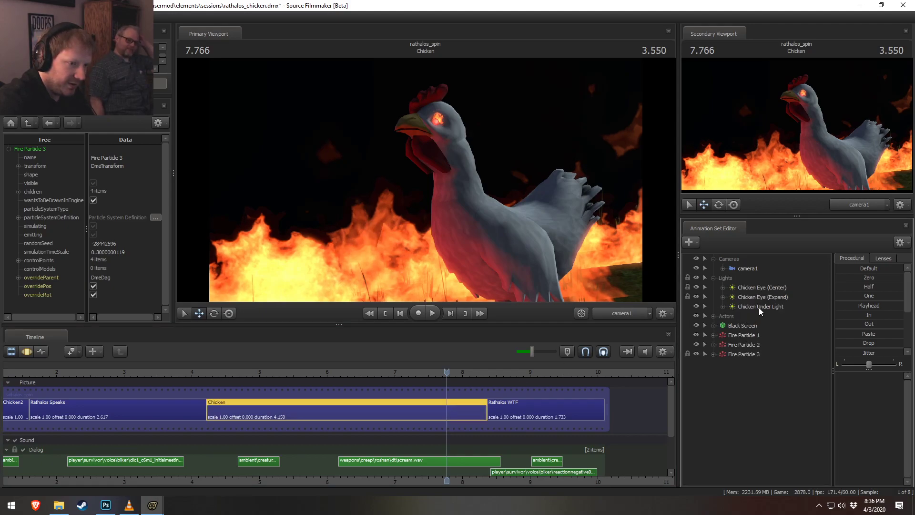
click(739, 354)
right_click(735, 356)
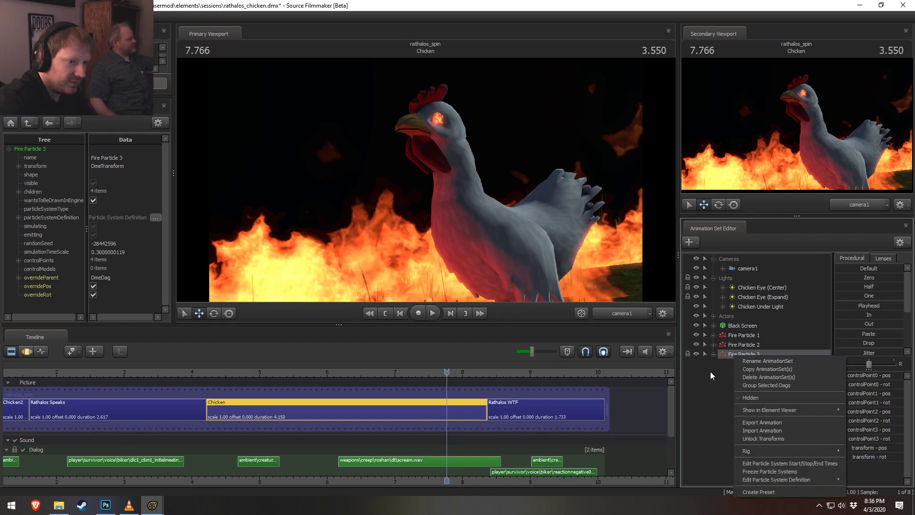
click(731, 354)
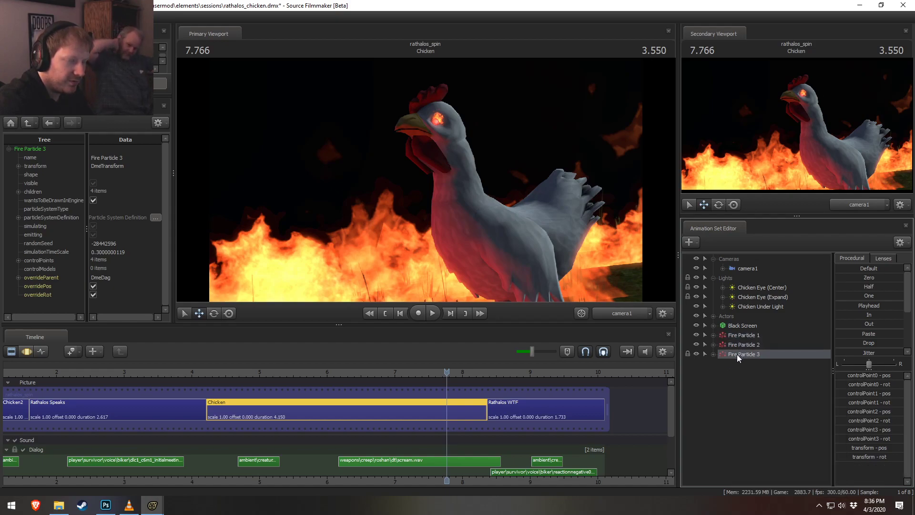
right_click(738, 354)
click(769, 361)
click(470, 249)
key(Return)
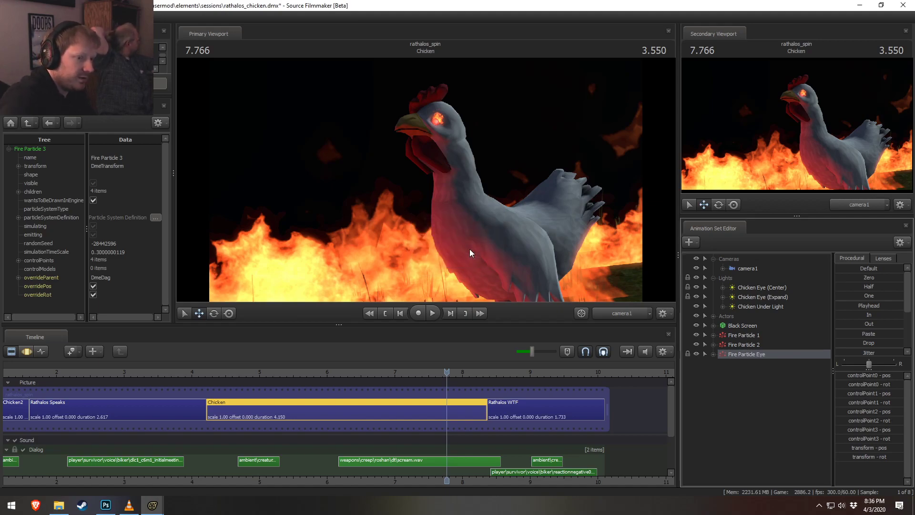
- Group Fire Particle 1, Fire Particle 2 and Fire Particle Eye, and give the group a name for particles
shift+click(740, 335)
right_click(740, 337)
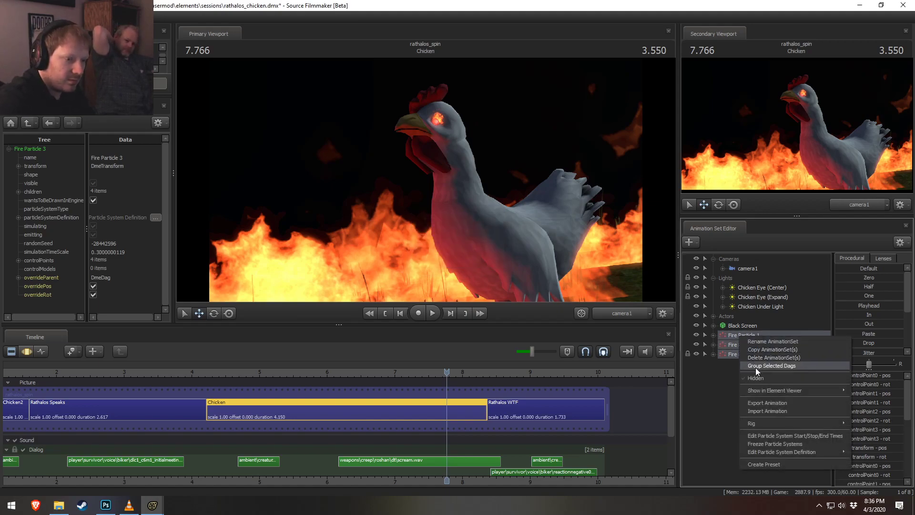
click(755, 368)
right_click(742, 335)
click(754, 343)
text(Particles)
key(Return)
- Correct the spelling of the particle group's name to Particles and place the group above Black Screen
right_click(730, 340)
click(746, 341)
click(424, 246)
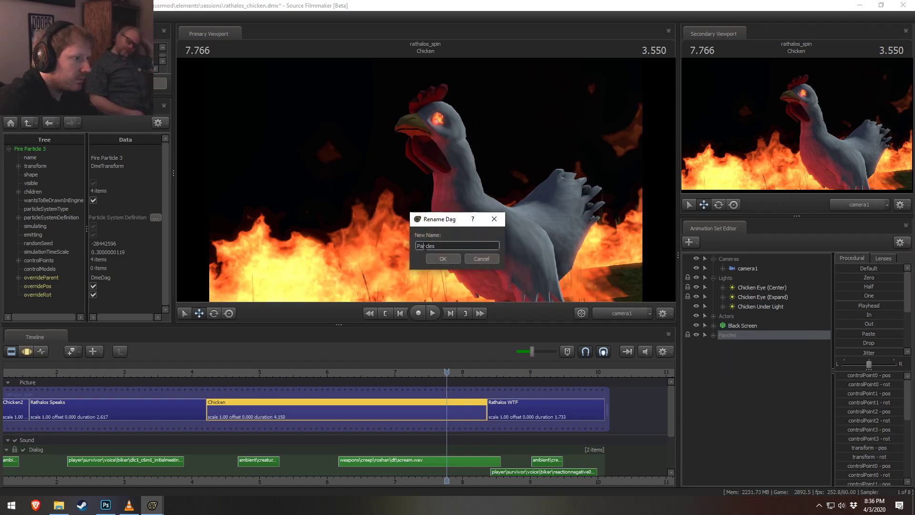
click(439, 258)
click(736, 326)
right_click(729, 339)
click(745, 341)
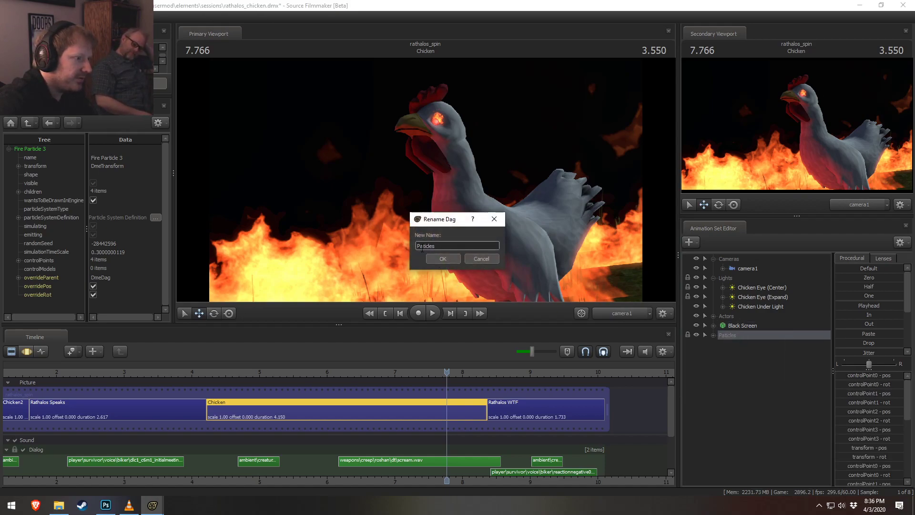
click(431, 258)
drag(743, 339, 736, 321)
- Duplicate the Chicken Under Light animation set by copying and pasting it in the Chicken shot
click(742, 306)
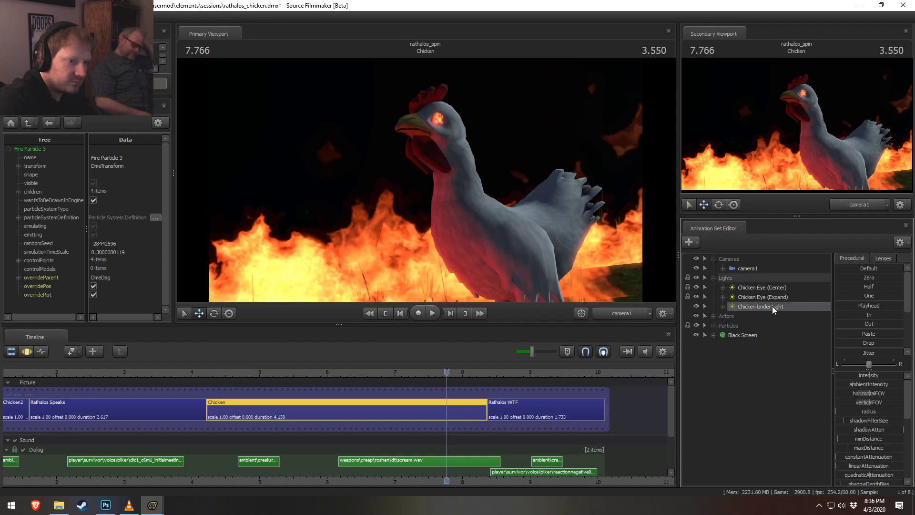
right_click(771, 305)
click(781, 318)
right_click(715, 381)
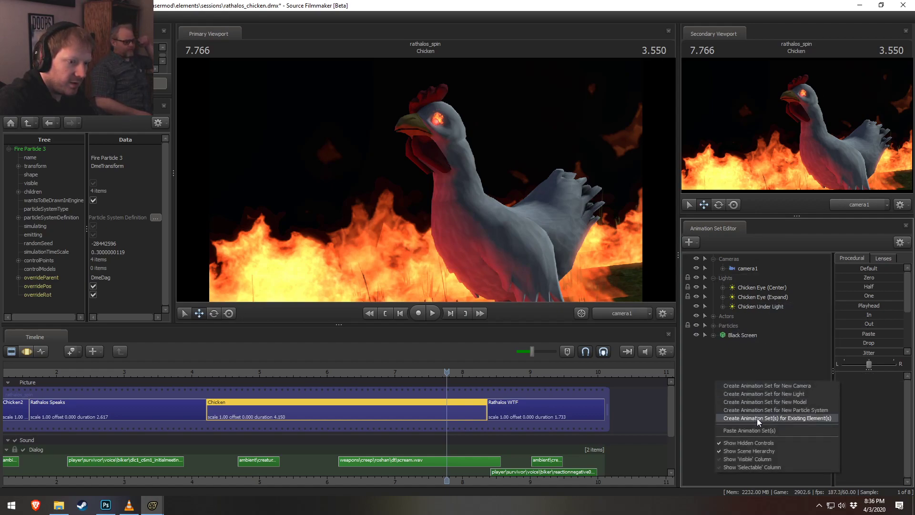
click(753, 430)
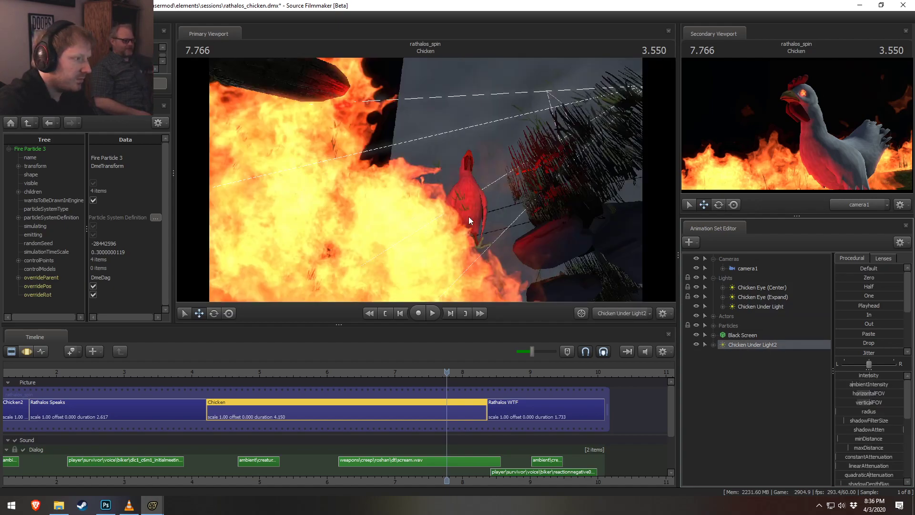
- Switch to the Motion Editor and reposition the duplicated Chicken Under Light2 through its own view
click(454, 264)
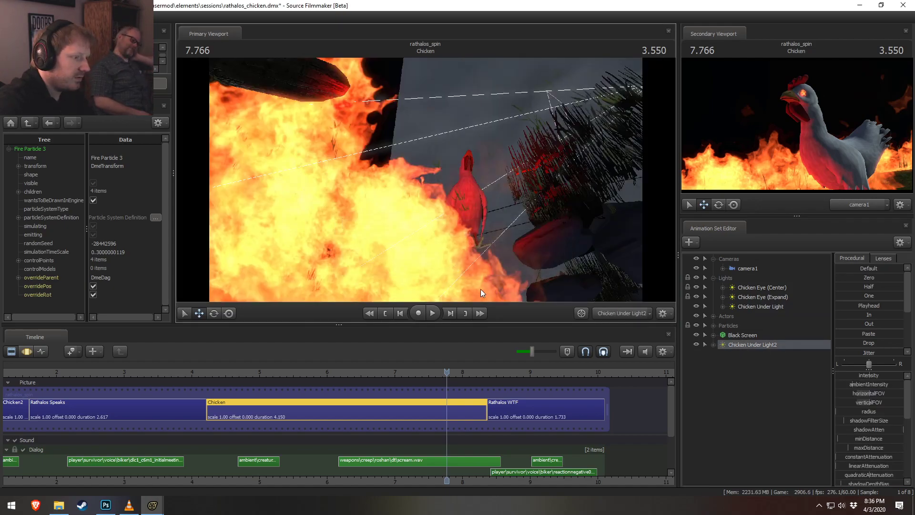
key(F3)
mouse_move(536, 228)
mouse_down()
mouse_move(486, 200)
mouse_move(472, 176)
mouse_move(477, 205)
mouse_move(543, 218)
mouse_up()
- Disable shadows and enable volumetrics on Chicken Under Light2, and adjust the light's placement near the fire
right_click(768, 341)
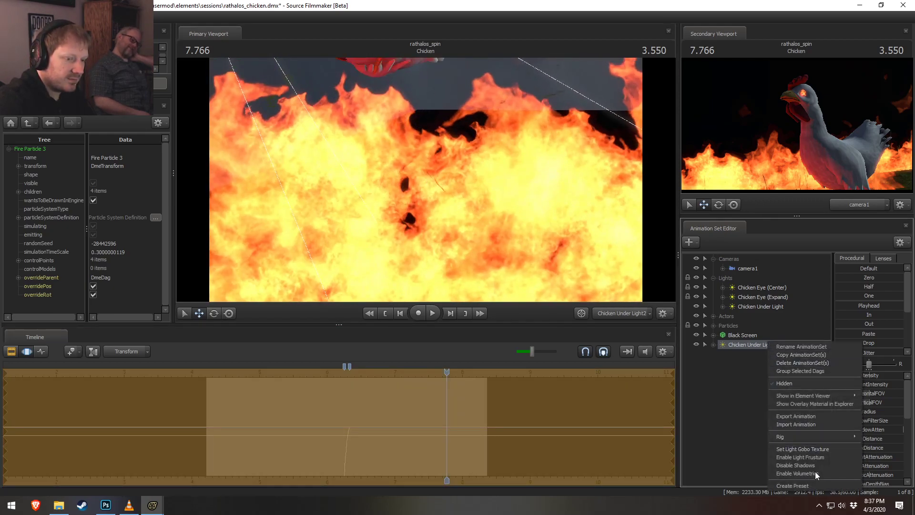
click(798, 466)
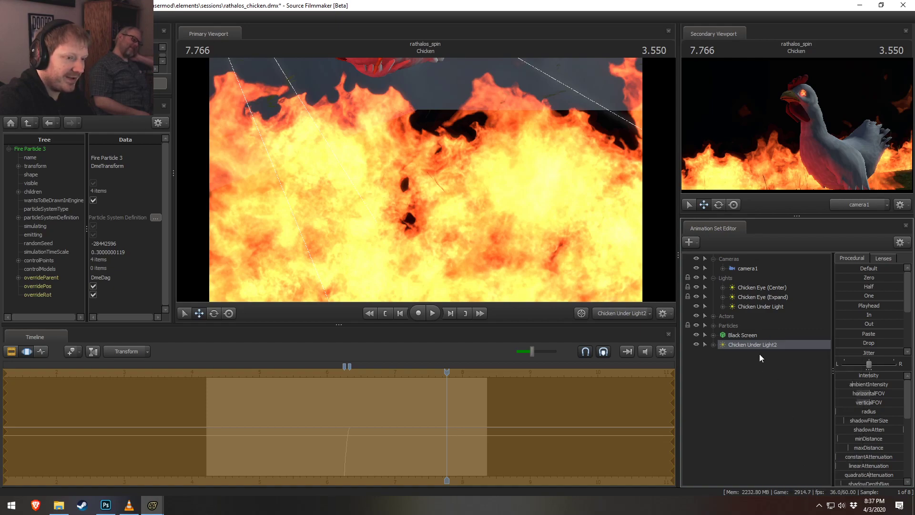
right_click(759, 348)
click(792, 479)
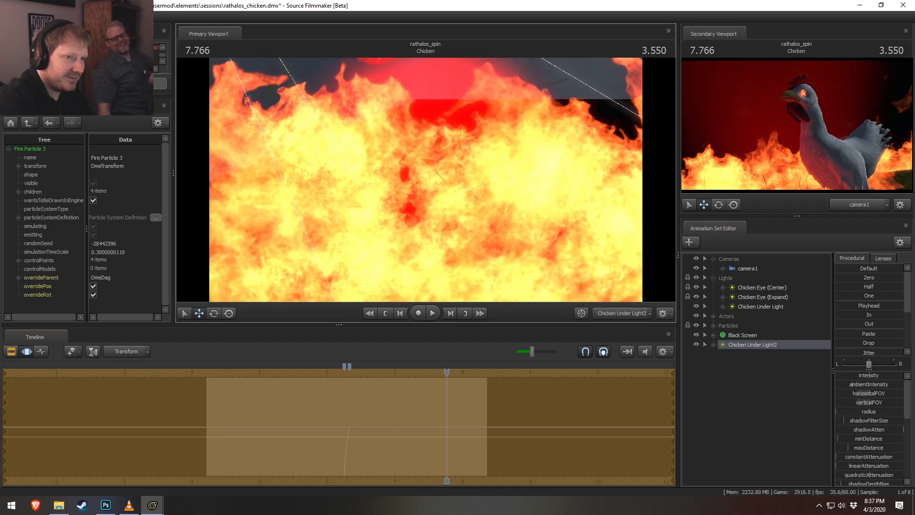
scroll(426, 180, down, 4)
mouse_move(425, 179)
mouse_down()
mouse_move(429, 172)
mouse_move(420, 220)
mouse_move(426, 180)
mouse_up()
- Show Chicken Under Light2 in the Element Viewer and enable its uberlight attribute
right_click(783, 345)
mouse_move(820, 402)
click(751, 411)
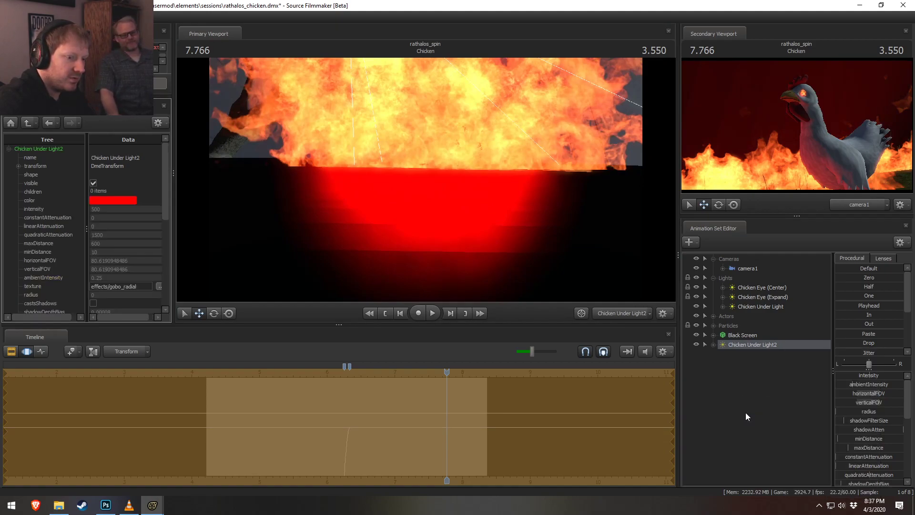
scroll(90, 301, down, 4)
click(93, 292)
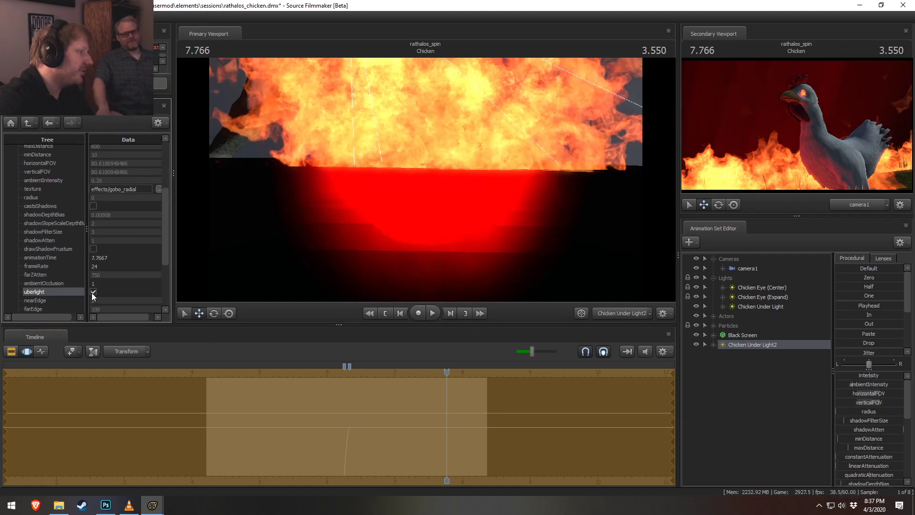
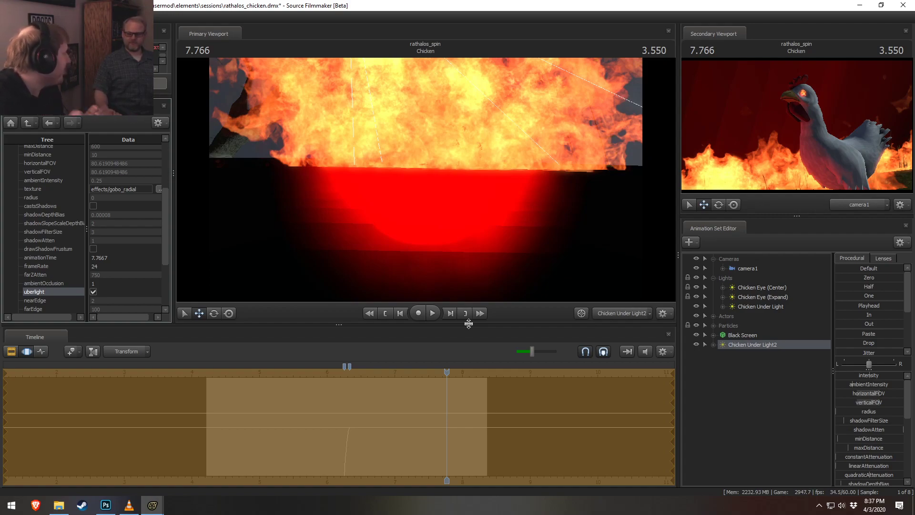
- Re-aim Chicken Under Light2 near the fire and widen its uberlight shape by increasing edgeWidth and width
drag(444, 106, 429, 108)
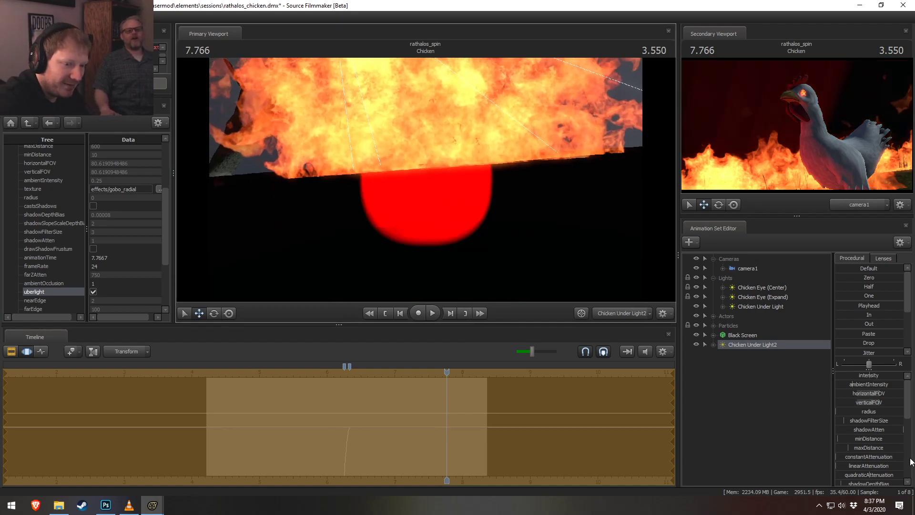
scroll(879, 460, down, 5)
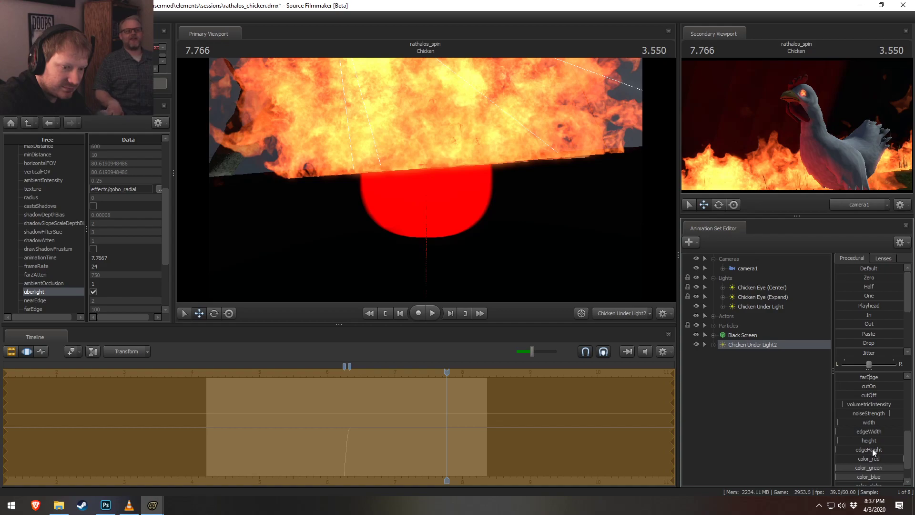
drag(869, 440, 881, 432)
drag(864, 424, 893, 424)
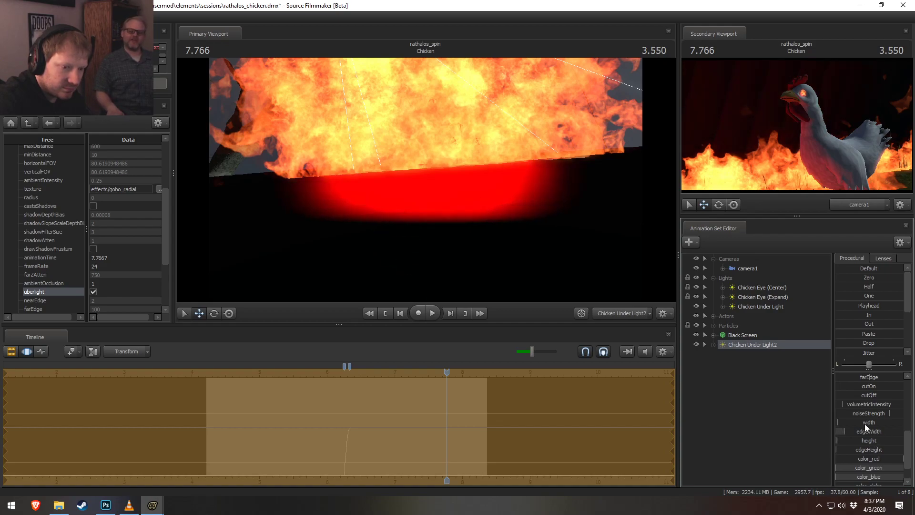
- Re-aim Chicken Under Light2 at the fire, widen both FOVs to about 89, raise minDistance to about 215, and reduce maxDistance
drag(476, 209, 499, 209)
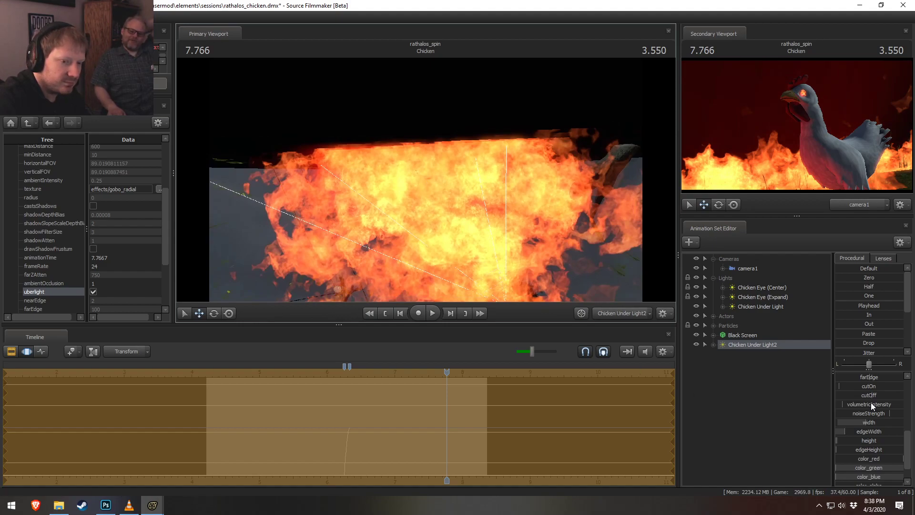
scroll(880, 367, up, 10)
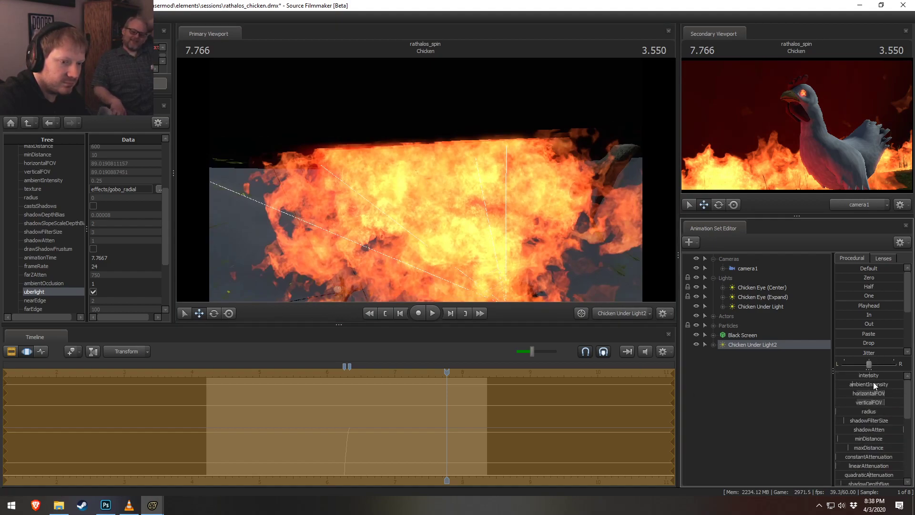
mouse_move(858, 438)
mouse_down()
mouse_move(877, 439)
mouse_move(889, 454)
mouse_move(875, 445)
mouse_up()
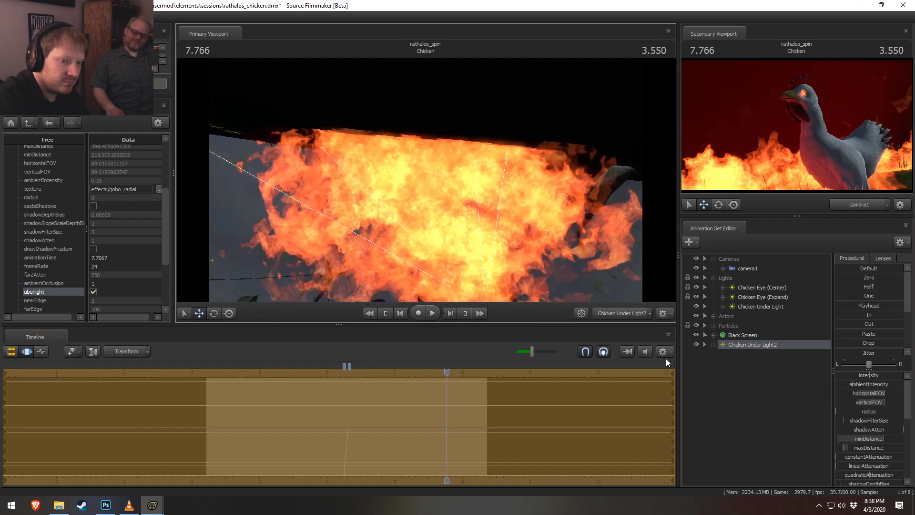
- Lower the cutOff and raise the volumetricIntensity of the Chicken Under Light2 light
scroll(878, 467, down, 3)
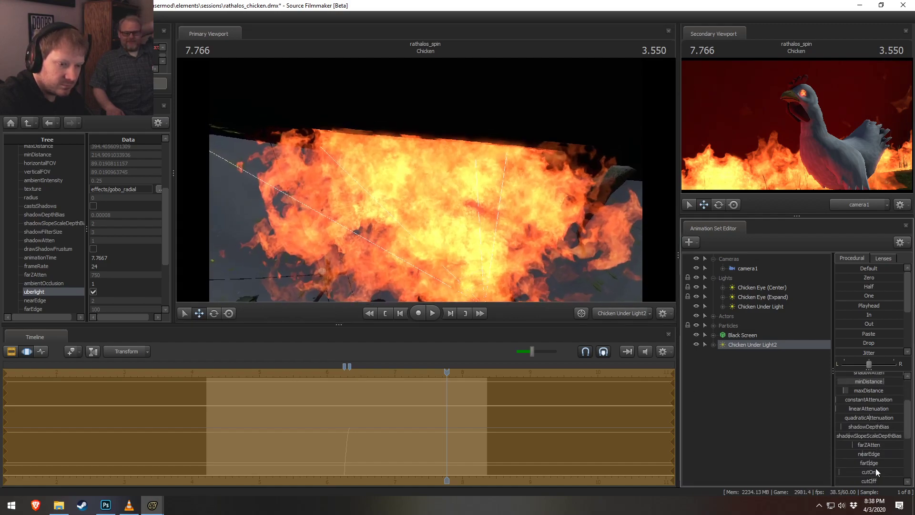
mouse_move(860, 452)
mouse_down()
mouse_move(849, 452)
mouse_move(876, 434)
mouse_move(900, 434)
mouse_move(846, 452)
mouse_up()
scroll(878, 433, up, 3)
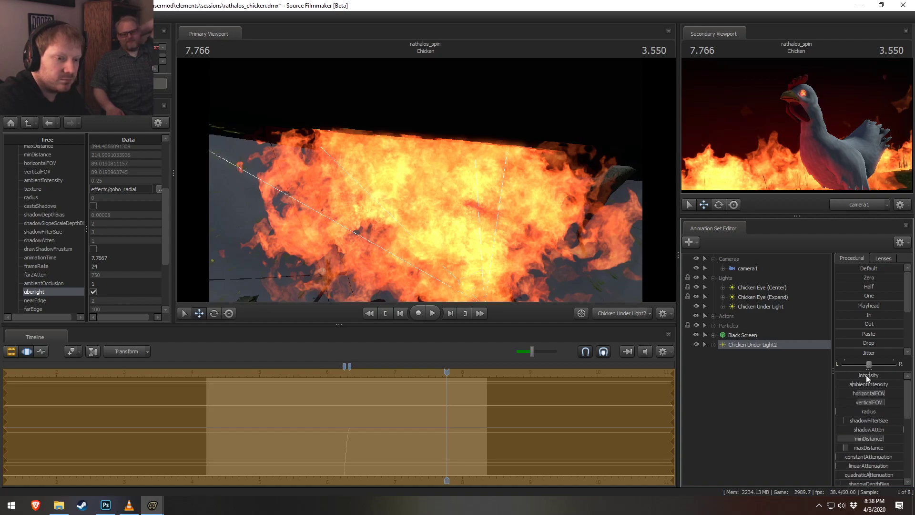
scroll(890, 454, down, 4)
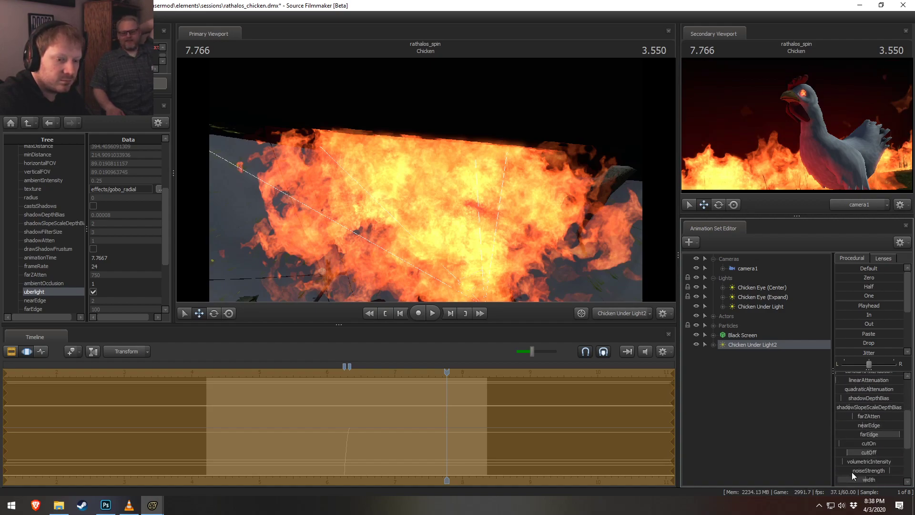
drag(861, 434, 892, 434)
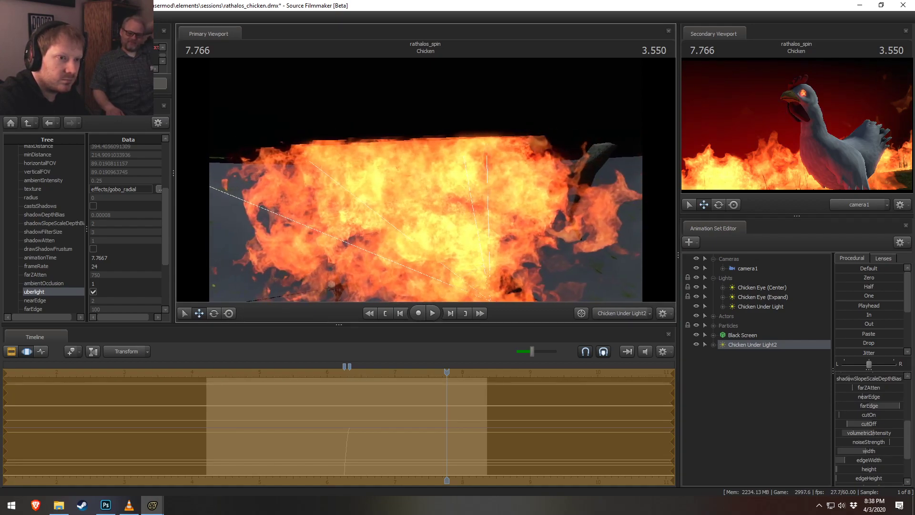
- Re-aim Chicken Under Light2 over the flames and widen its field of view to about 91.4
drag(426, 180, 436, 198)
scroll(428, 184, down, 2)
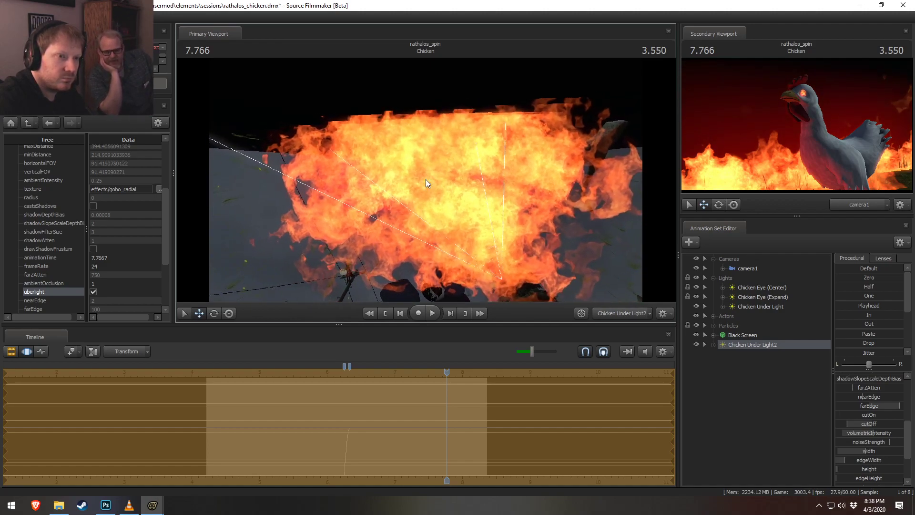
key(F2)
scroll(885, 415, down, 3)
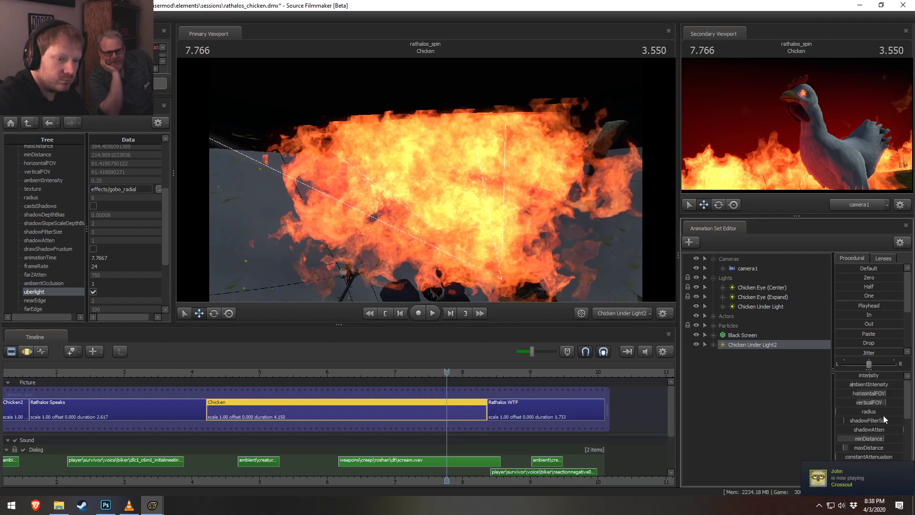
- Raise the color_green value of Chicken Under Light2 to tint its red glow orange
scroll(877, 416, down, 3)
key(F3)
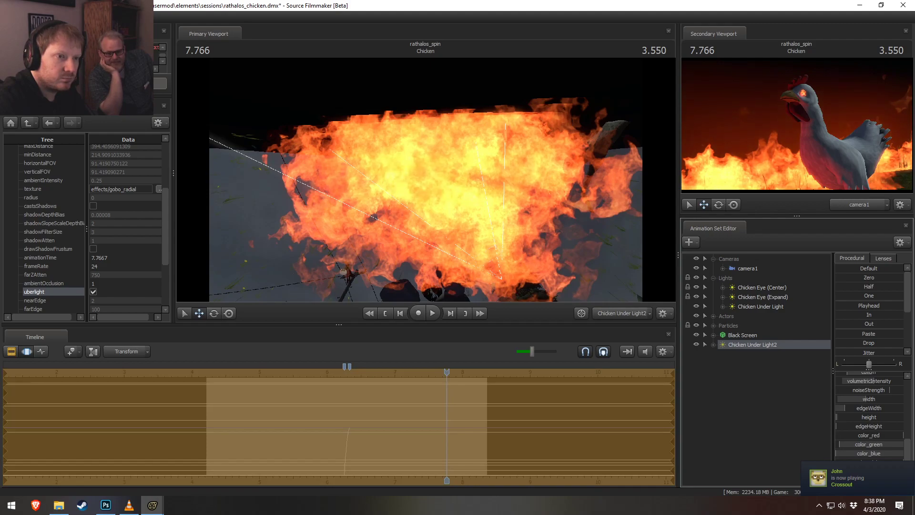
key(F2)
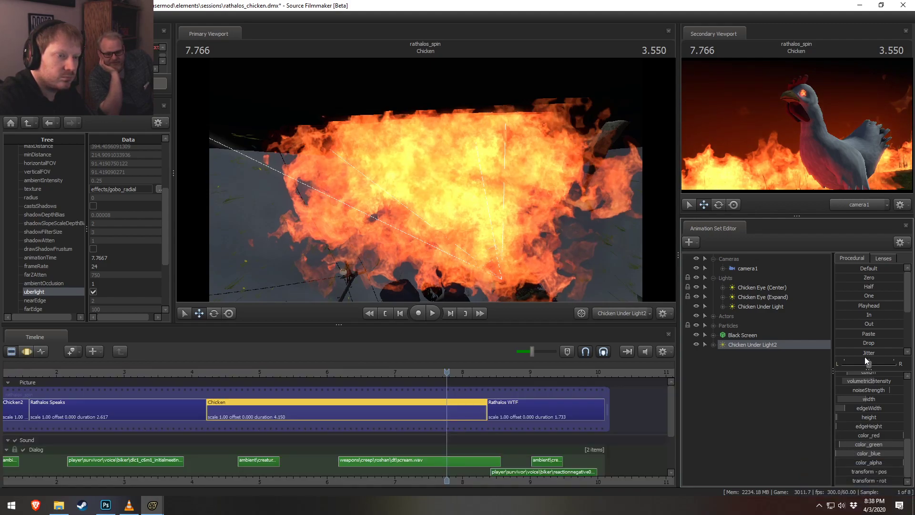
key(F3)
drag(169, 436, 446, 435)
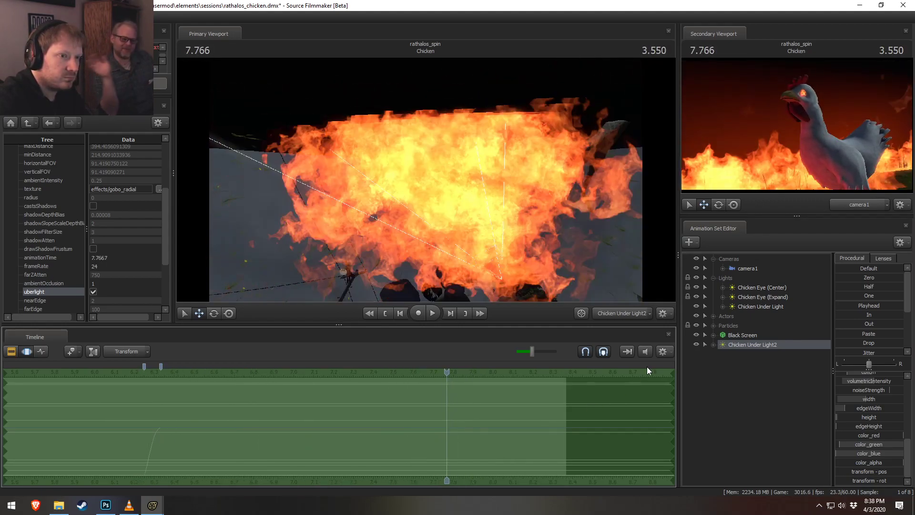
- Rename the Chicken Under Light2 animation set as Chicken Red Volumetric 1
right_click(762, 345)
click(770, 348)
drag(436, 245, 628, 247)
text(Red Volumetric 1)
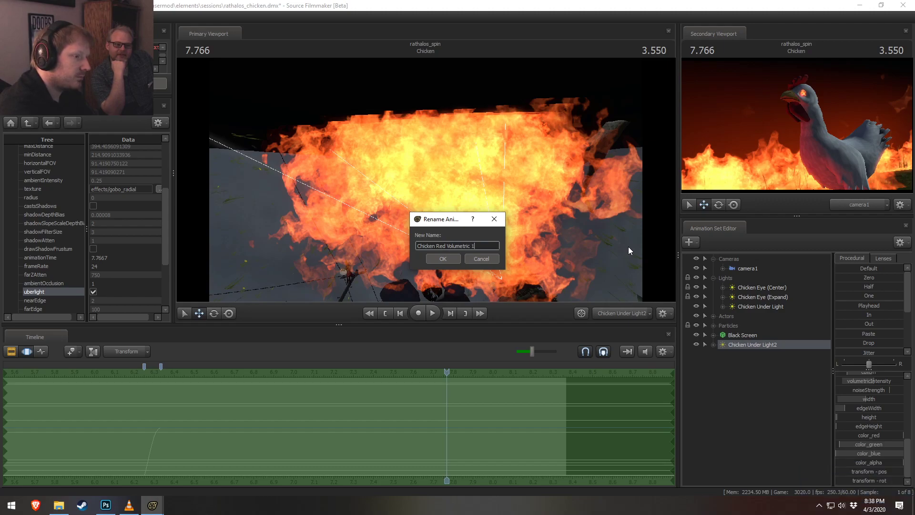
key(Return)
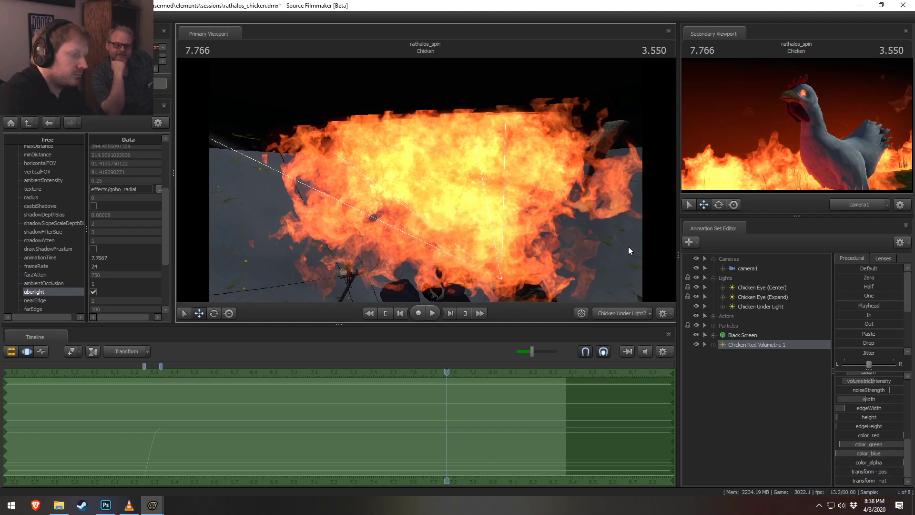
- Duplicate the Chicken Red Volumetric 1 animation set and show the shot through the copied light
right_click(748, 344)
click(758, 357)
right_click(755, 365)
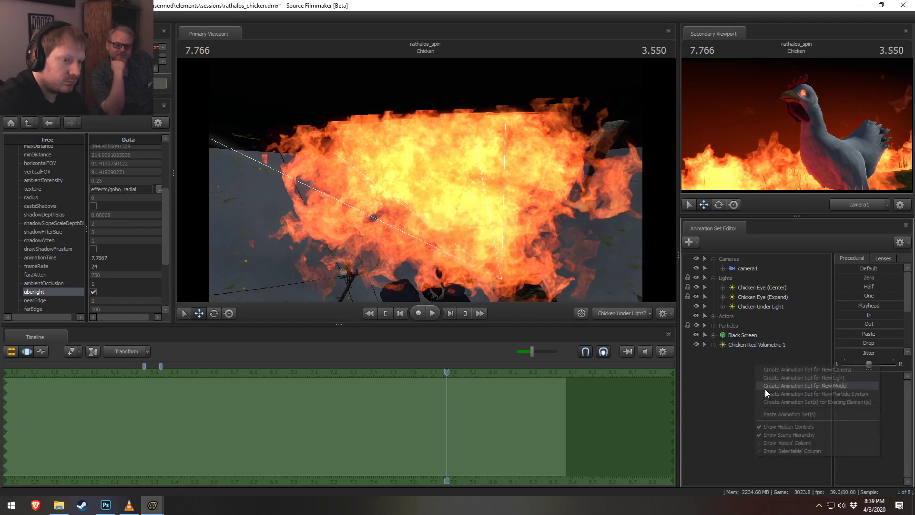
click(773, 415)
click(740, 356)
key(F2)
key(F3)
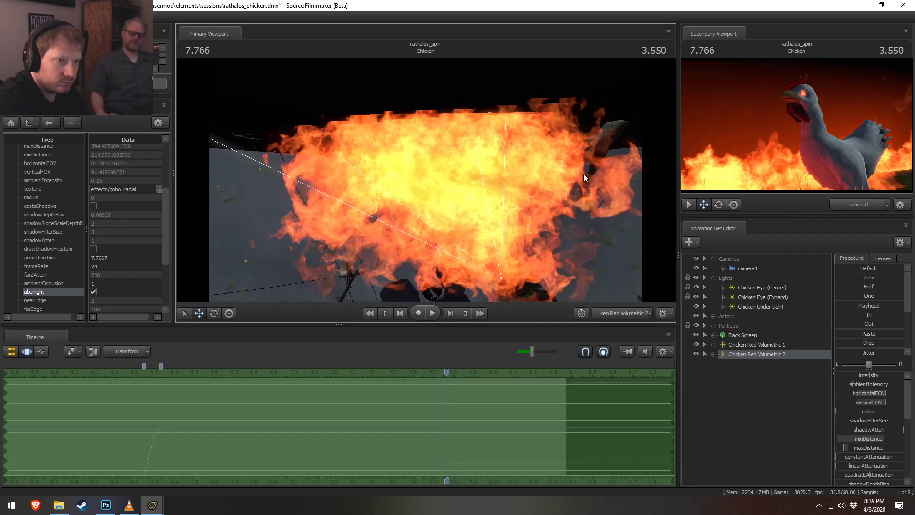
- Lower the farEdge of Chicken Red Volumetric 2 and check the light at other points of the shot
scroll(877, 469, down, 2)
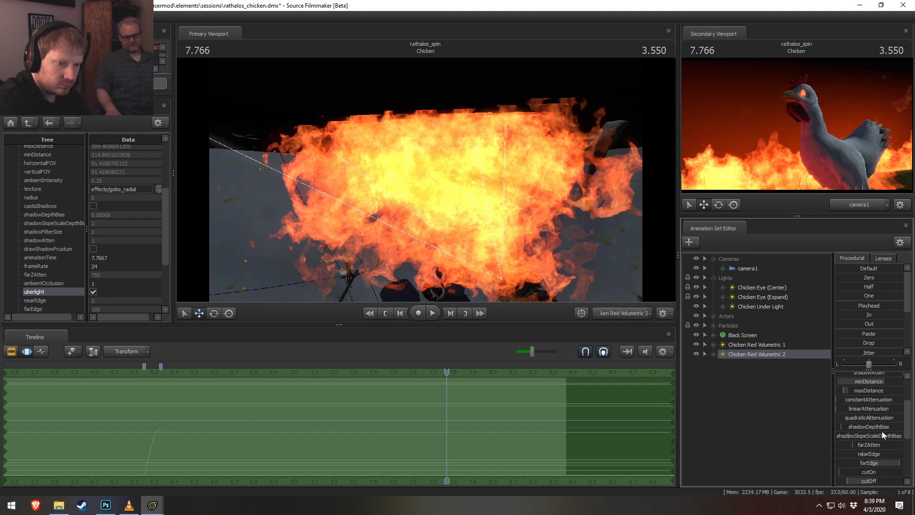
scroll(874, 465, up, 2)
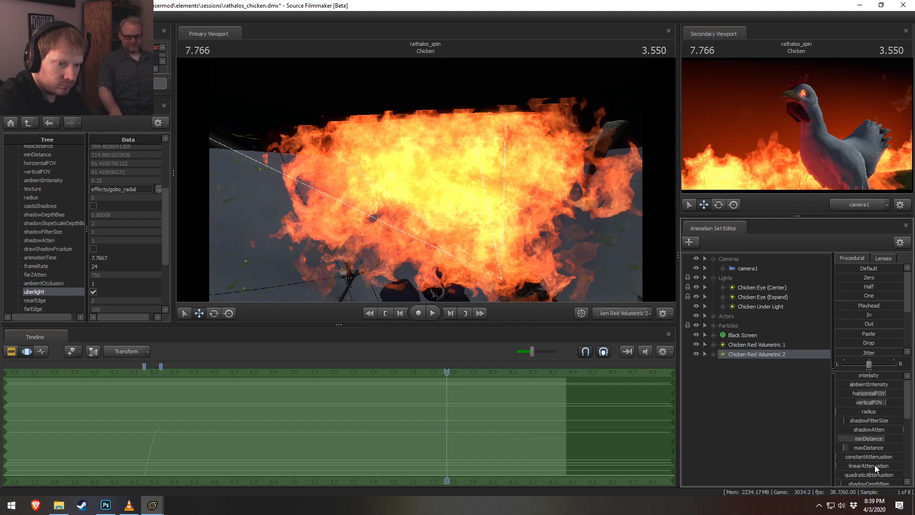
scroll(874, 464, down, 3)
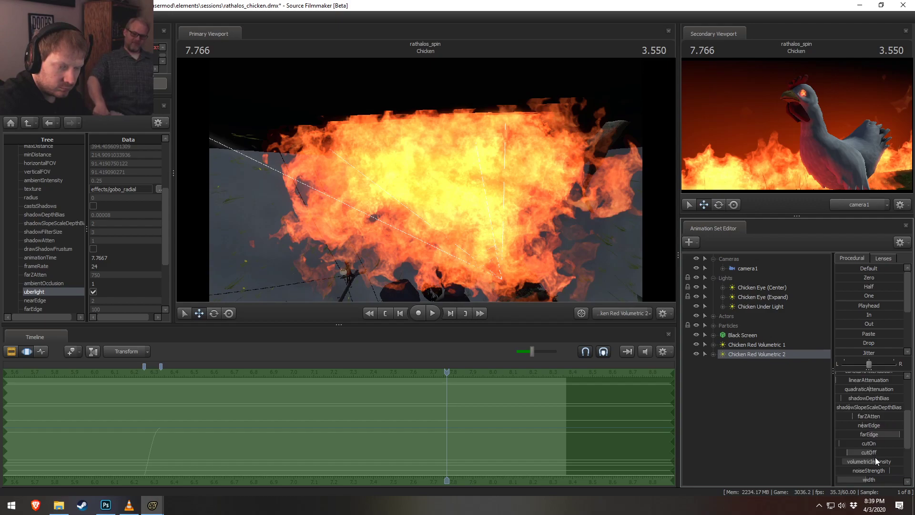
drag(874, 454, 883, 434)
scroll(880, 428, up, 3)
shift+drag(160, 443, 516, 469)
scroll(482, 462, up, 2)
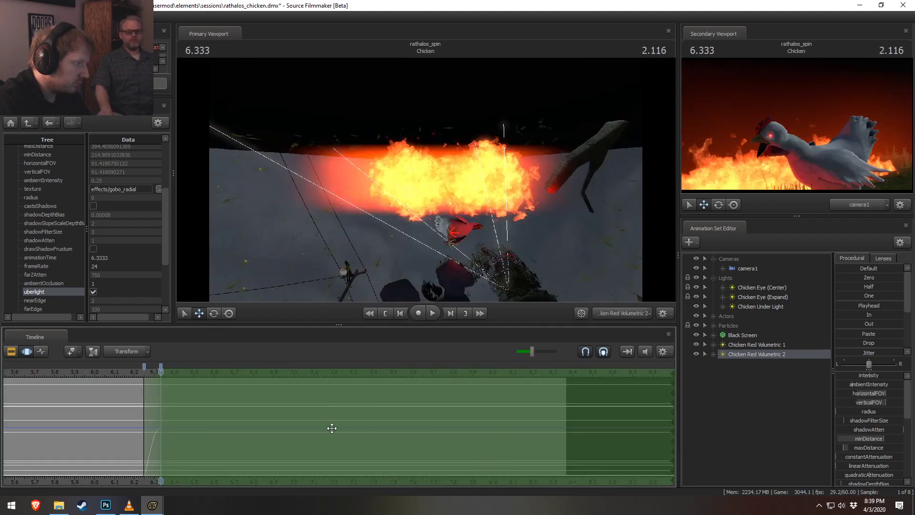
click(426, 392)
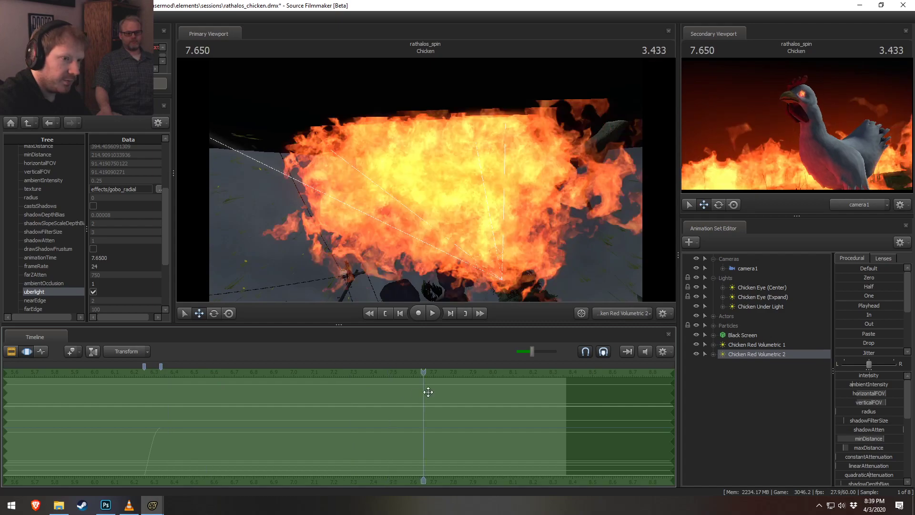
- Extend the volumetricIntensity range of Chicken Red Volumetric 2 beyond 10 and raise its intensity to the maximum
scroll(868, 462, down, 4)
drag(869, 433, 900, 433)
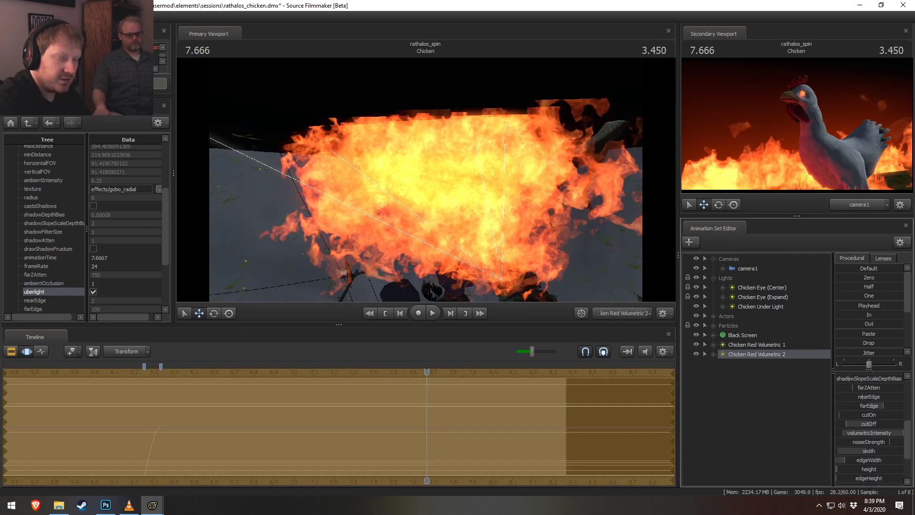
right_click(887, 430)
click(893, 444)
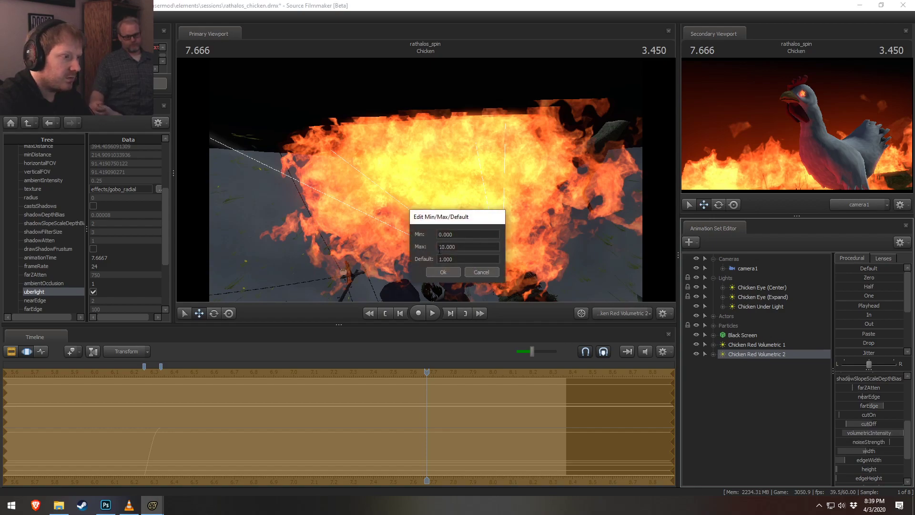
click(443, 272)
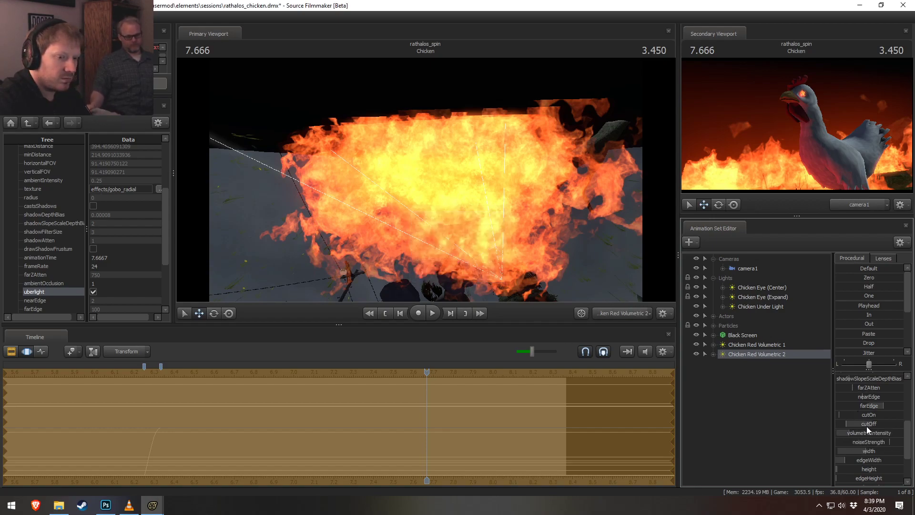
drag(872, 432, 902, 433)
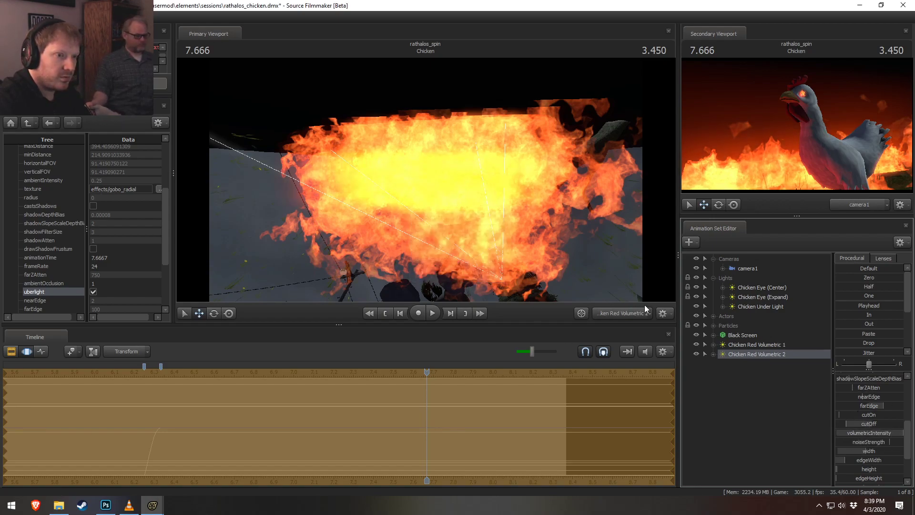
- Re-aim the Chicken Red Volumetric 2 light slightly over the burning area
drag(473, 230, 426, 179)
key(Escape)
key(ctrl+z)
key(Return)
key(F2)
key(F3)
- Increase the maximum of Chicken Red Volumetric 2's volumetricIntensity range again
scroll(877, 428, down, 2)
click(883, 396)
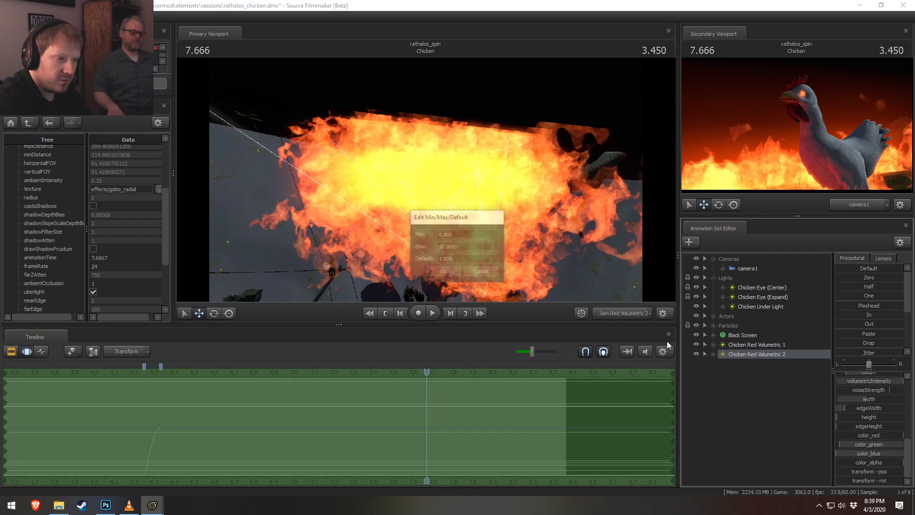
click(441, 247)
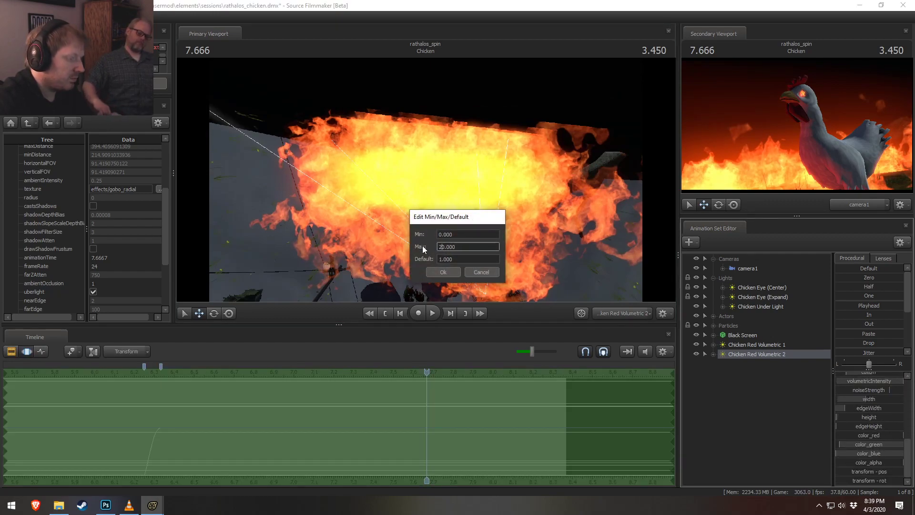
click(442, 273)
click(866, 390)
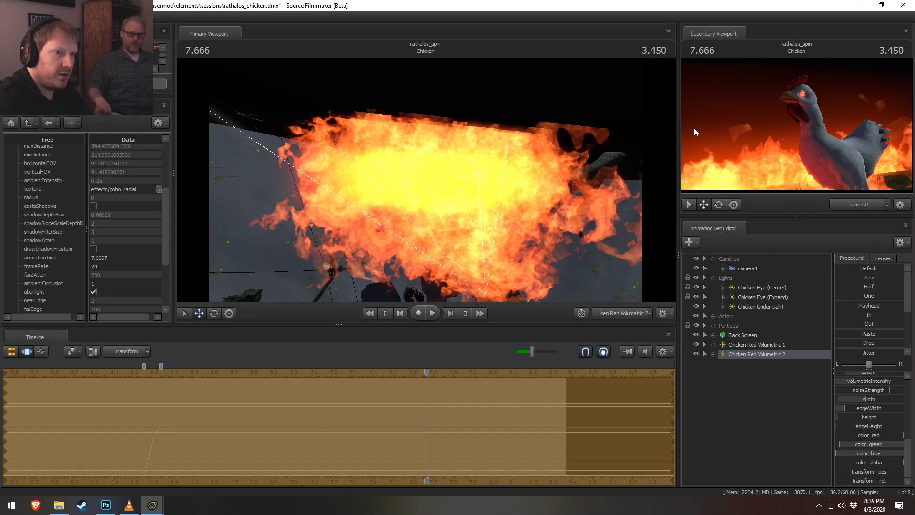
- Raise the color_green value of Chicken Red Volumetric 2 slightly to make its glow more orange
drag(861, 446, 866, 446)
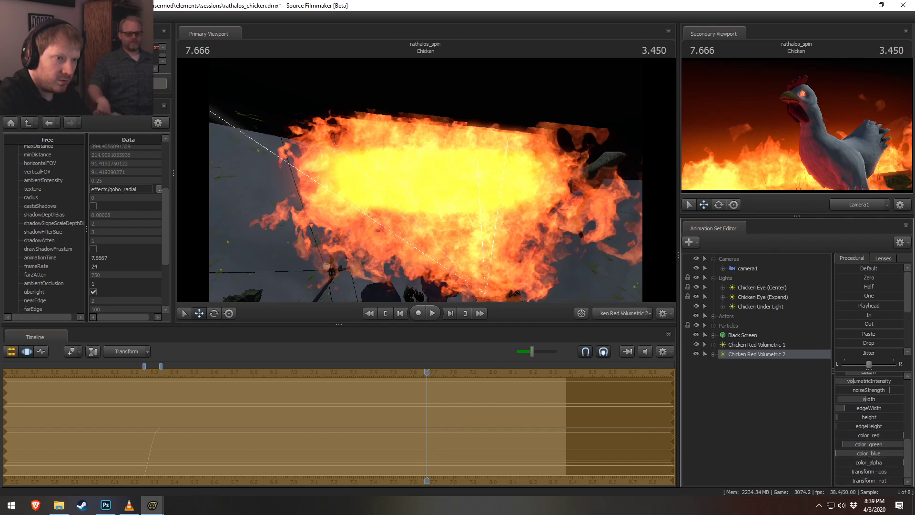
key(F2)
key(F3)
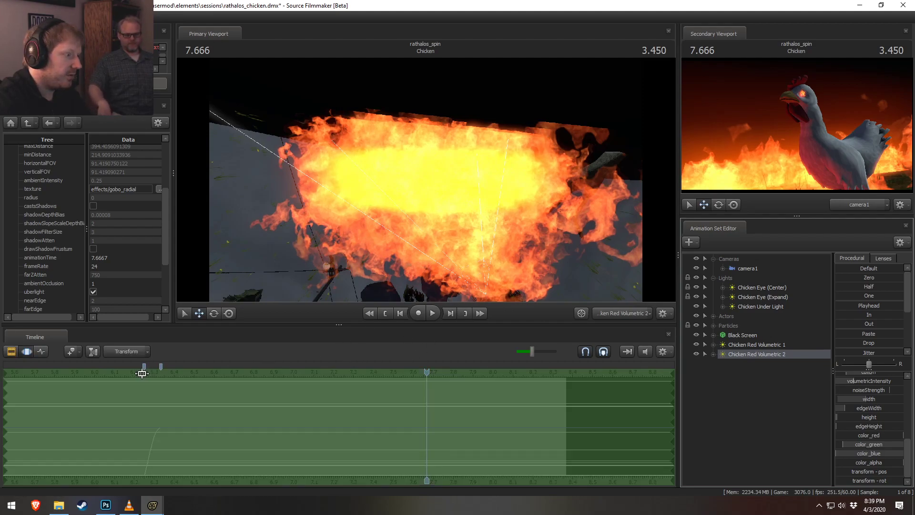
- Play the Chicken shot from about 6.1 seconds to review the volumetric lighting
key(F2)
click(115, 374)
key(space)
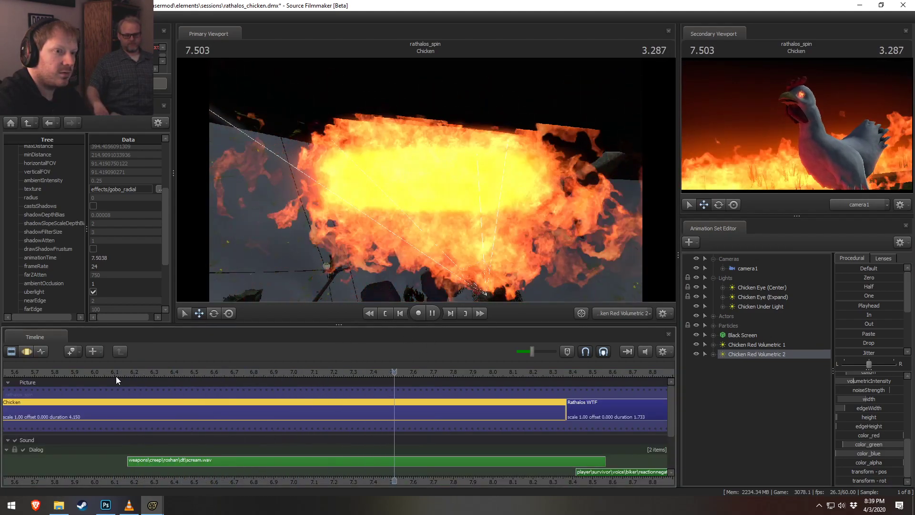
key(space)
- Move Chicken Red Volumetric 1 and Chicken Red Volumetric 2 into the Lights group
key(F3)
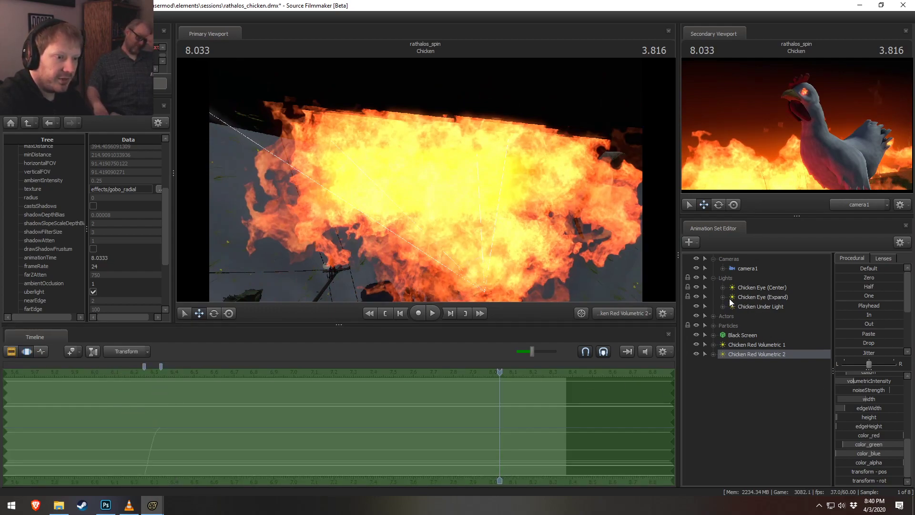
ctrl+click(762, 347)
drag(770, 353, 736, 280)
- Duplicate the Chicken Under Light animation set and rename the copy as Chicken Rim 1
right_click(759, 306)
click(751, 399)
right_click(751, 399)
click(767, 442)
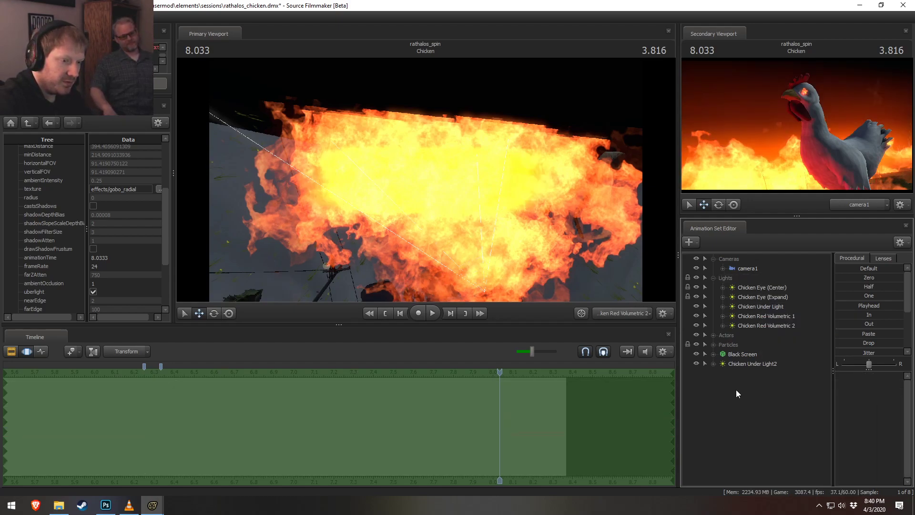
right_click(746, 364)
click(781, 370)
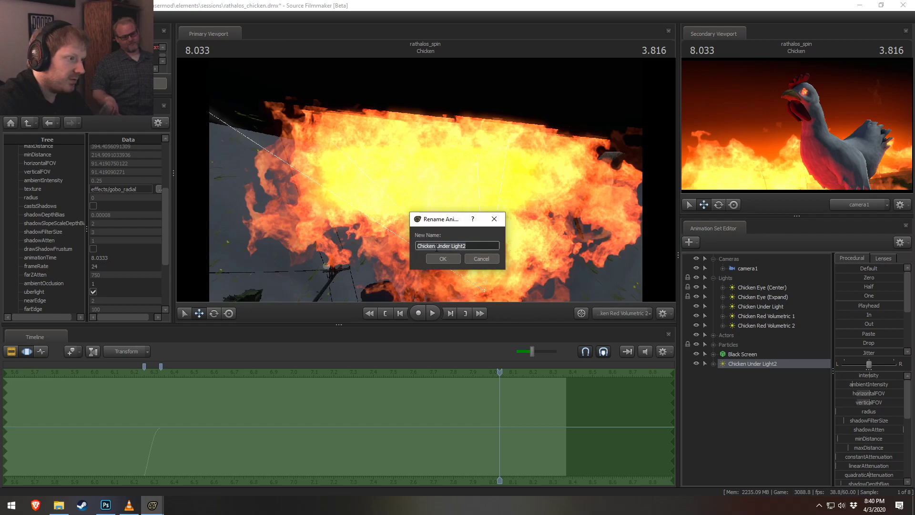
text(Chicken Rim v1)
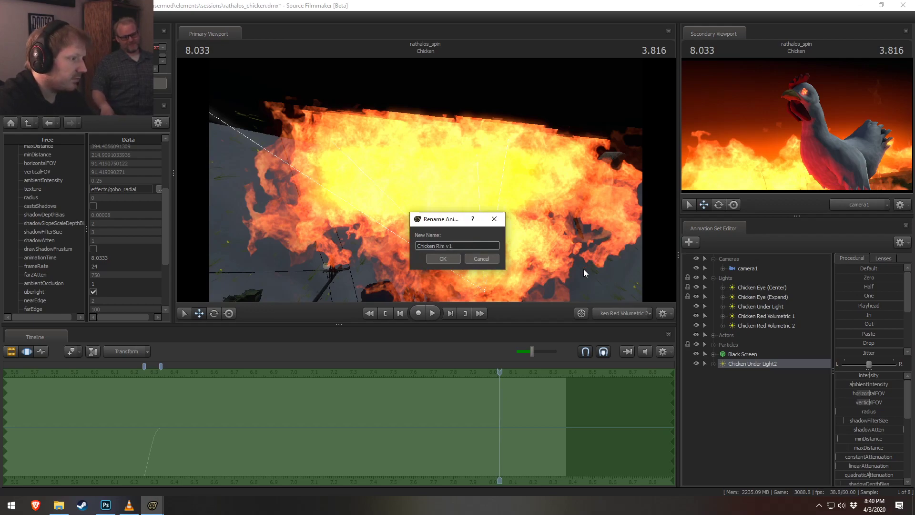
click(451, 259)
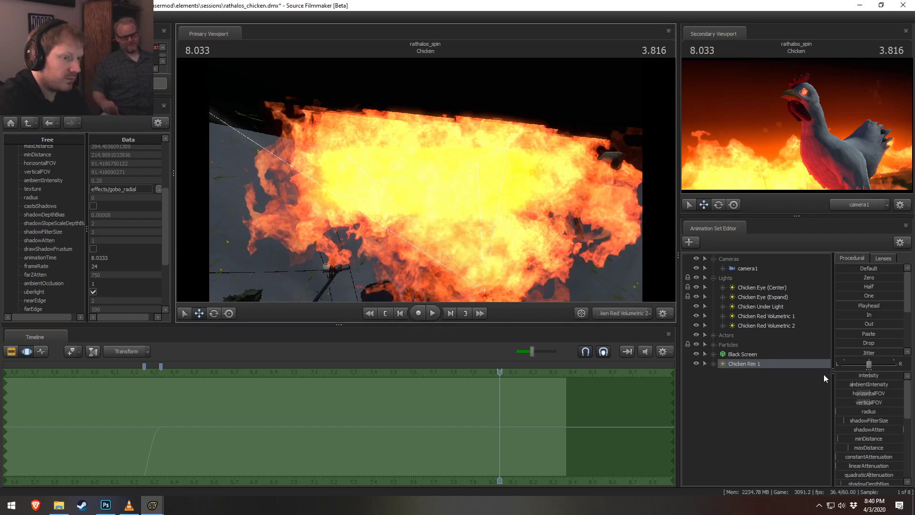
- Look through Chicken Rim 1 and position it behind the chicken, aimed back at its far side
drag(737, 362, 474, 237)
scroll(462, 229, down, 4)
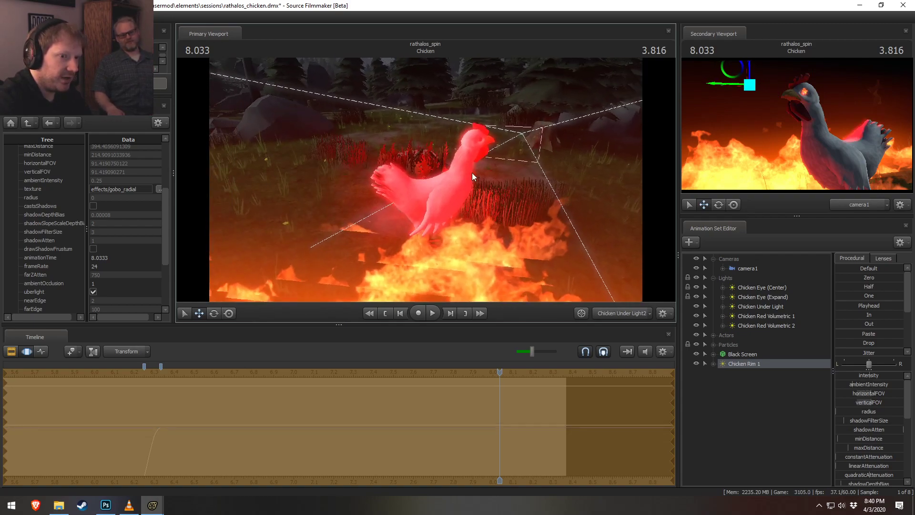
drag(458, 168, 466, 173)
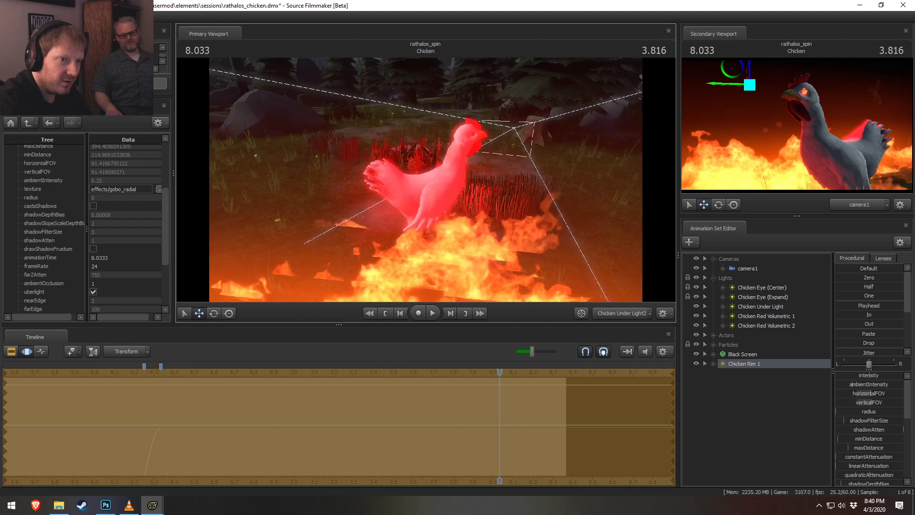
drag(583, 227, 568, 214)
key(x)
key(d)
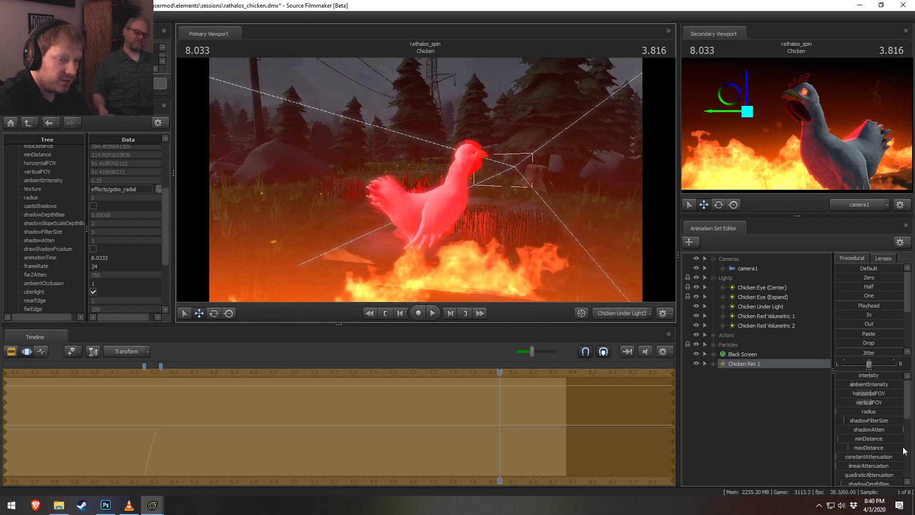
- Reduce only the intensity of Chicken Rim 1 across the Chicken shot by blending it toward Zero
drag(862, 375, 845, 375)
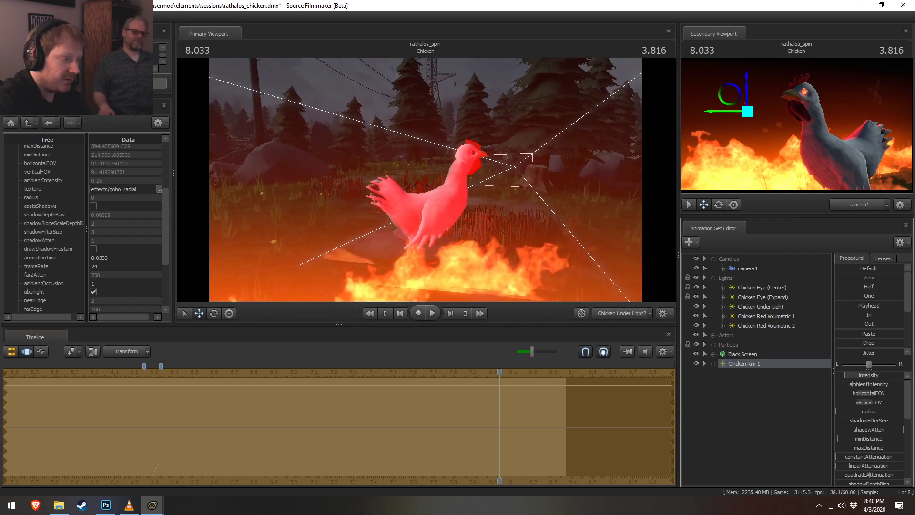
key(ctrl+z)
click(723, 373)
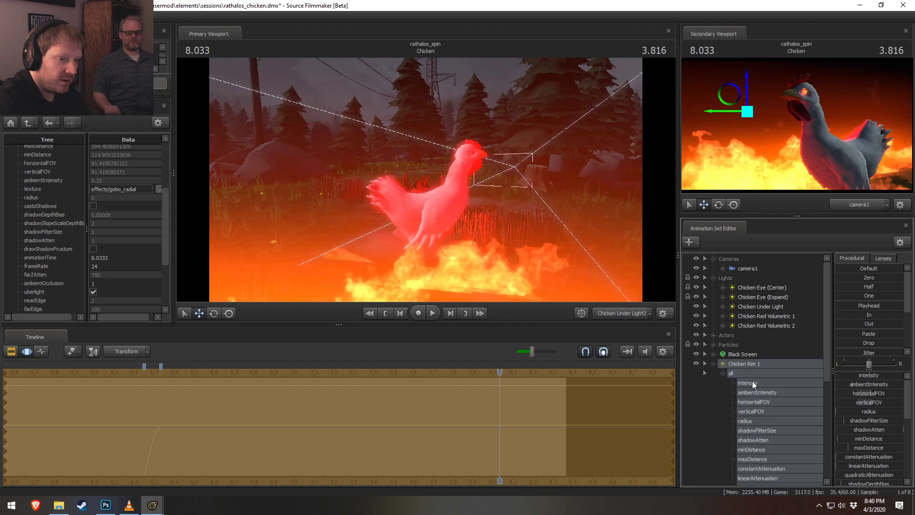
click(755, 384)
drag(851, 279, 892, 278)
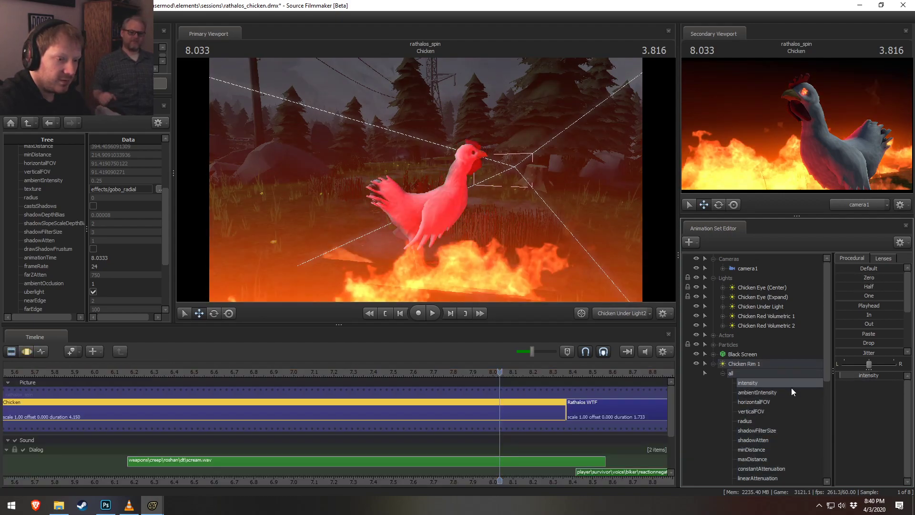
- Raise Chicken Rim 1's color_green for an orange tint, boost its intensity from 6.333 seconds onward, and play the result
click(746, 364)
drag(851, 468, 860, 467)
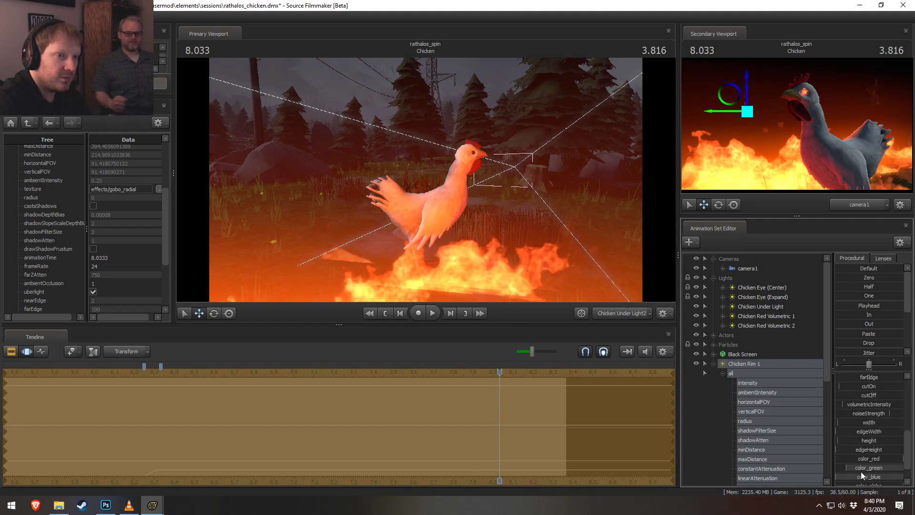
shift+drag(164, 453, 563, 428)
shift+scroll(564, 428, up, 2)
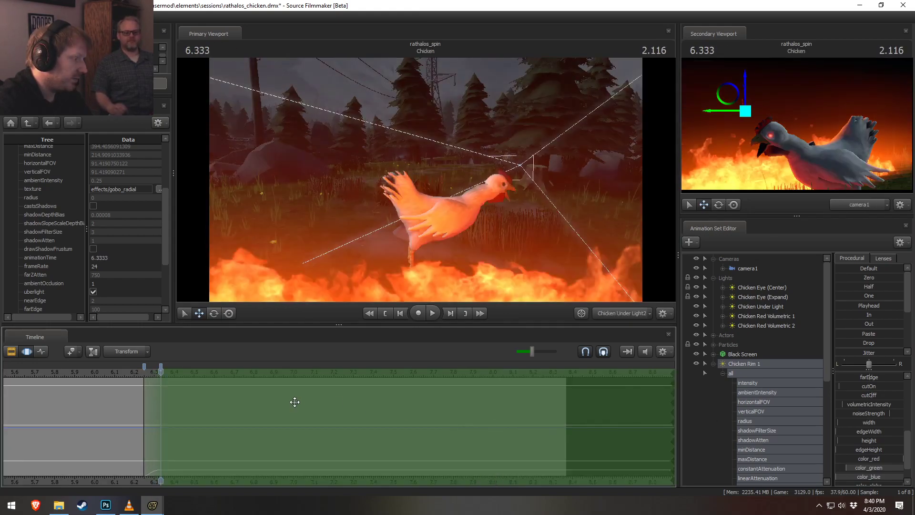
scroll(879, 388, up, 3)
drag(871, 375, 880, 375)
key(F2)
key(space)
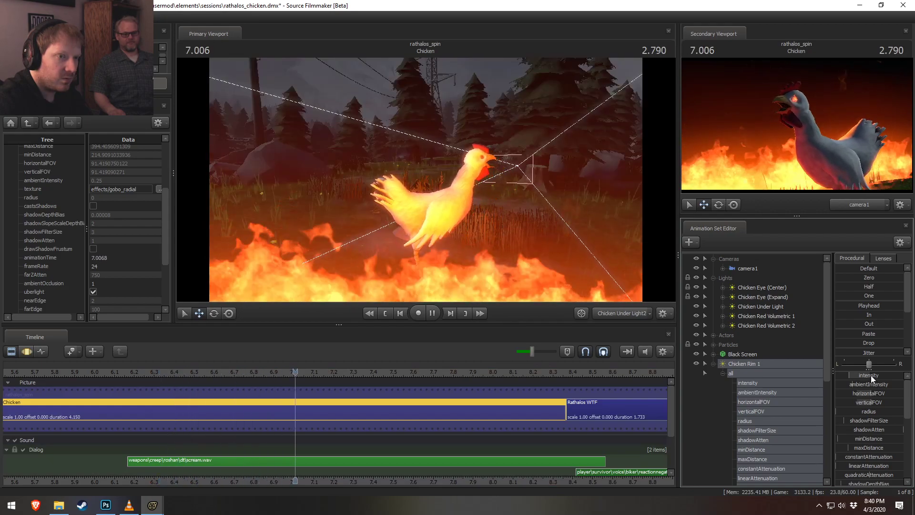
key(space)
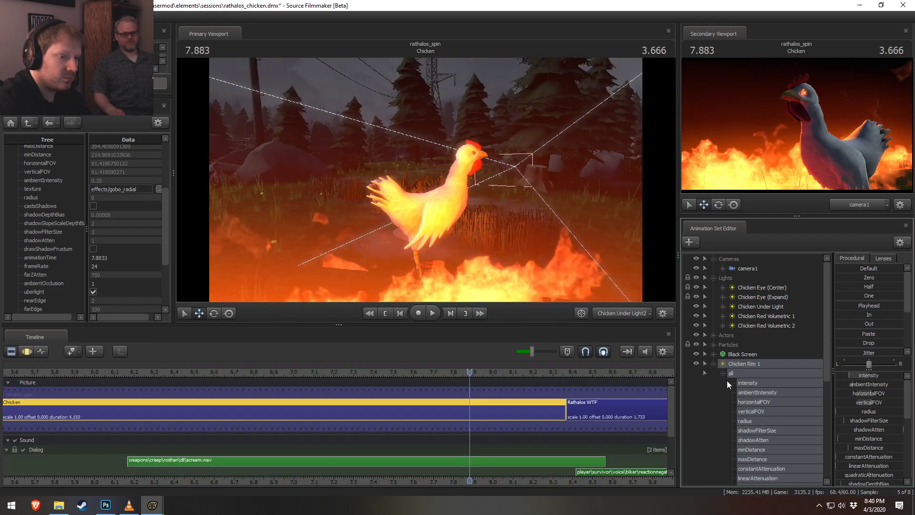
- Move Chicken Rim 1 lower and re-aim it at the chicken from behind the flames
key(F3)
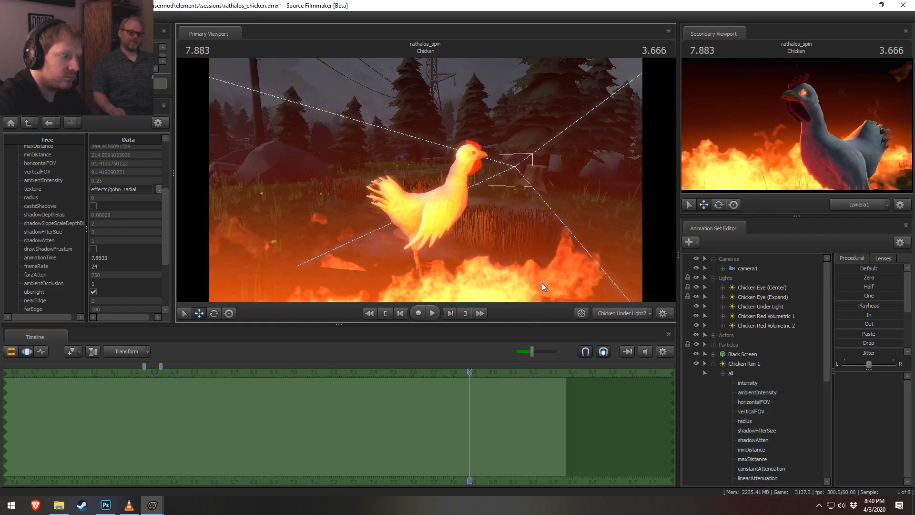
click(755, 366)
key(d)
drag(601, 260, 527, 234)
key(x)
key(d)
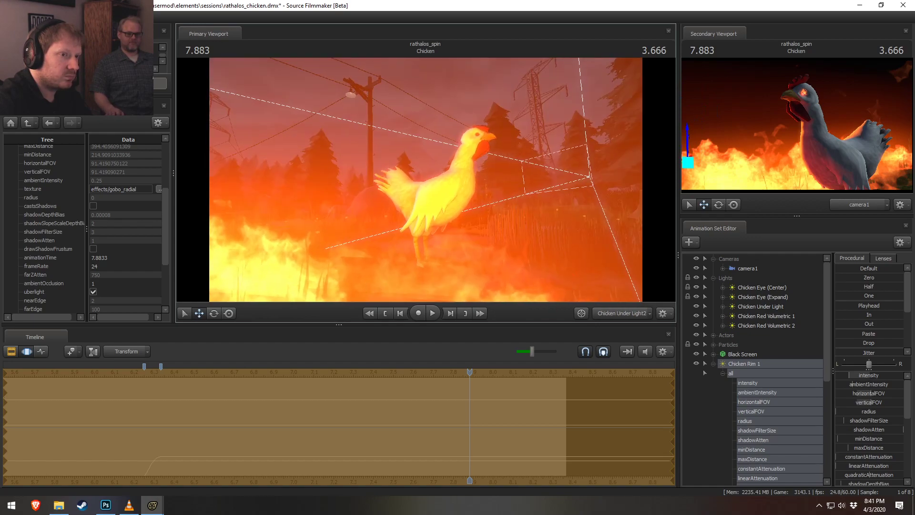
- Duplicate the Chicken Rim 1 animation set to make a second rim light
key(F2)
key(F3)
right_click(751, 366)
click(767, 233)
click(714, 363)
right_click(753, 420)
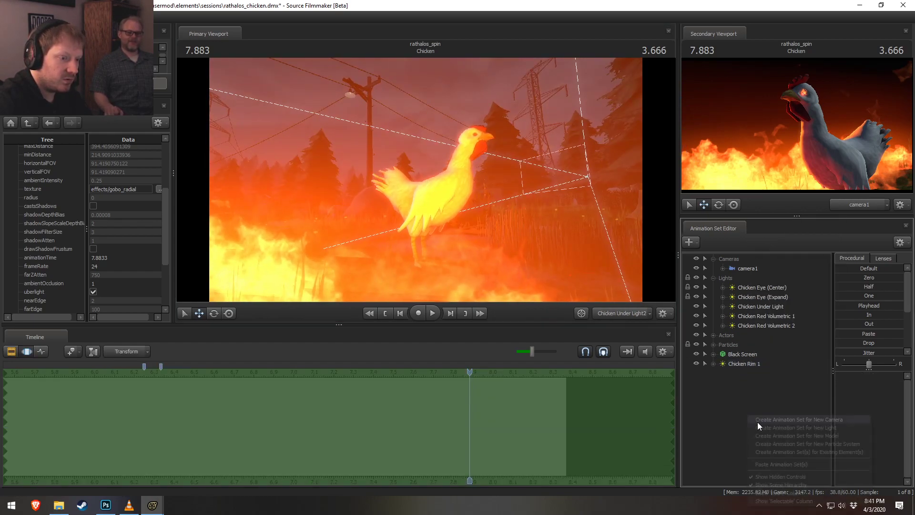
click(774, 462)
- Look through Chicken Rim 2 and move it behind the chicken's tail, aimed at its back
drag(756, 372, 495, 210)
key(F2)
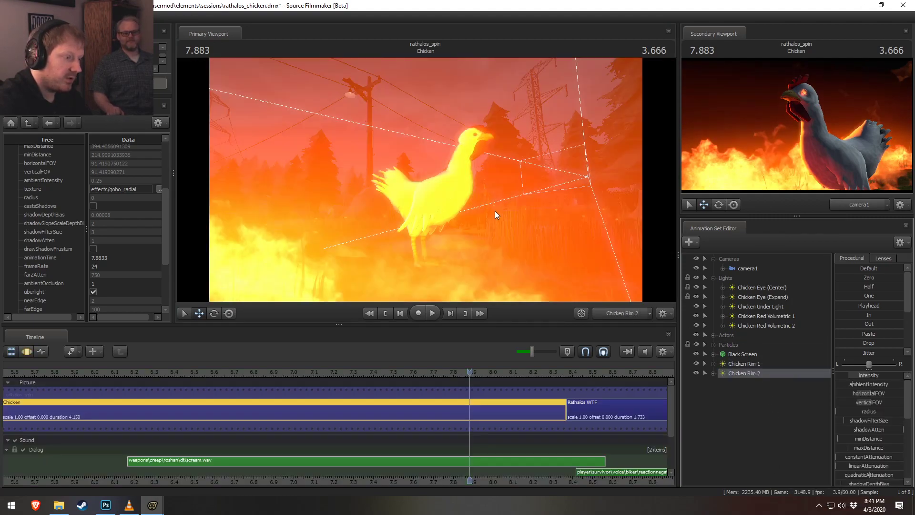
key(F3)
drag(533, 188, 641, 216)
key(a)
key(z)
key(a)
key(x)
key(w)
key(a)
drag(421, 177, 426, 180)
- Disable shadows on Chicken Rim 2, playing the shot from about 6 seconds before and after the change
key(F3)
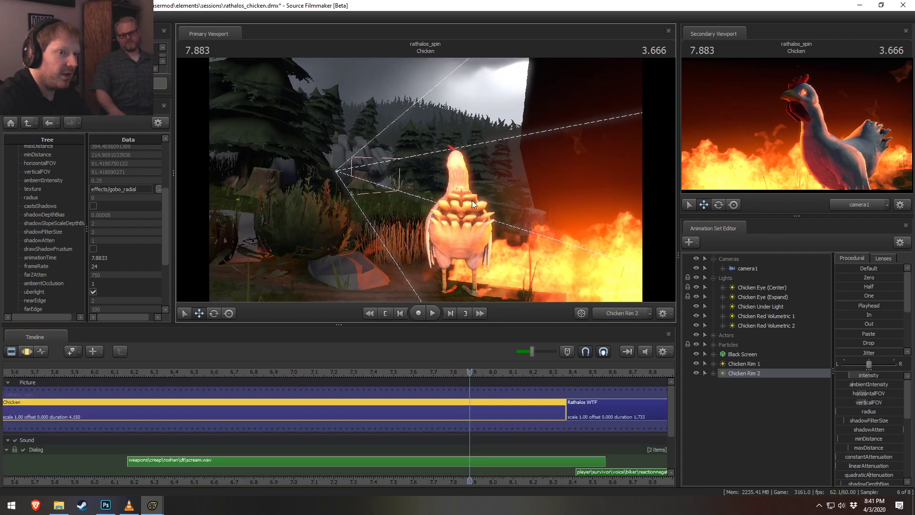
click(81, 375)
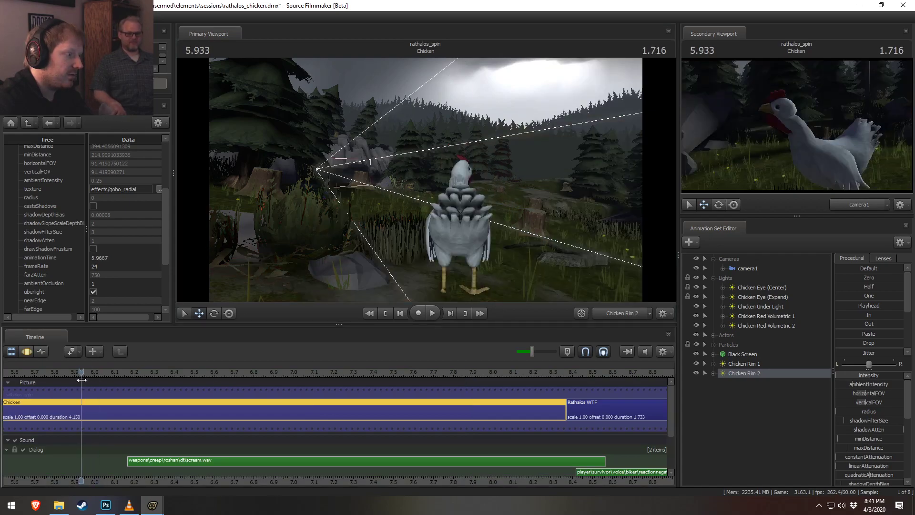
key(space)
key(space)
right_click(770, 375)
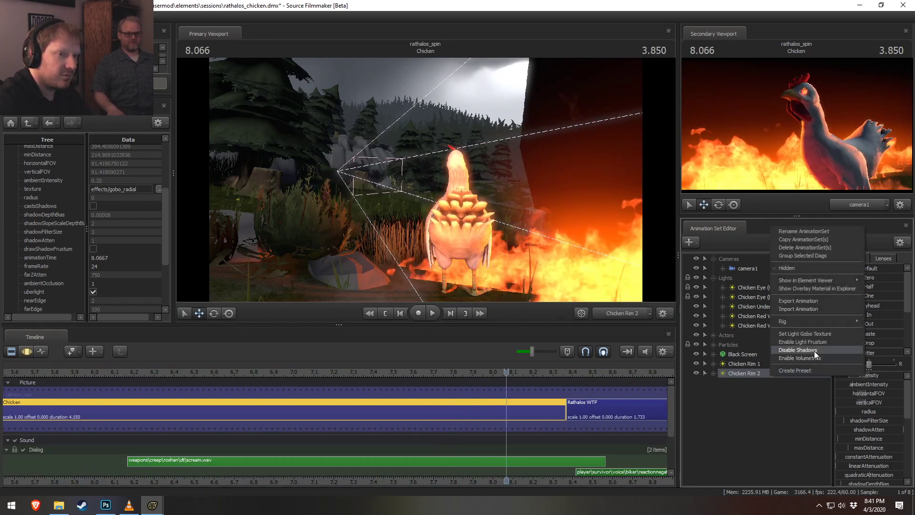
click(813, 351)
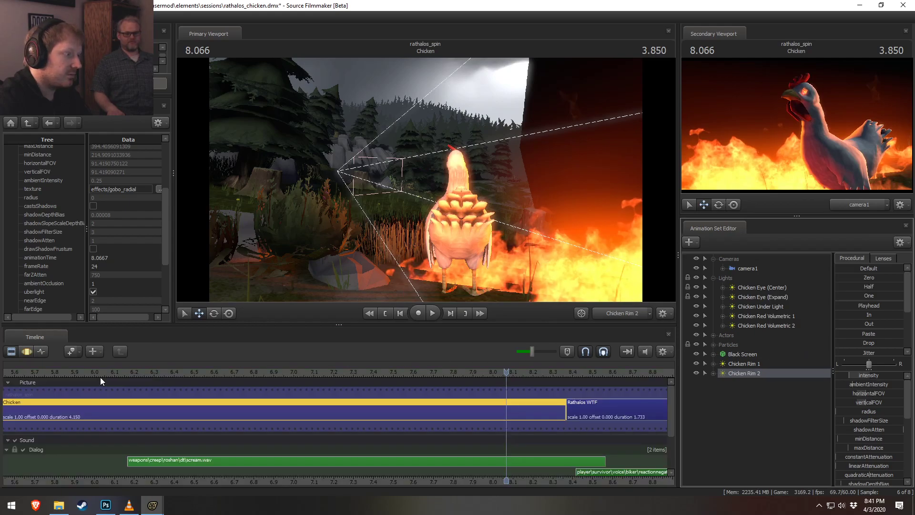
click(102, 376)
key(space)
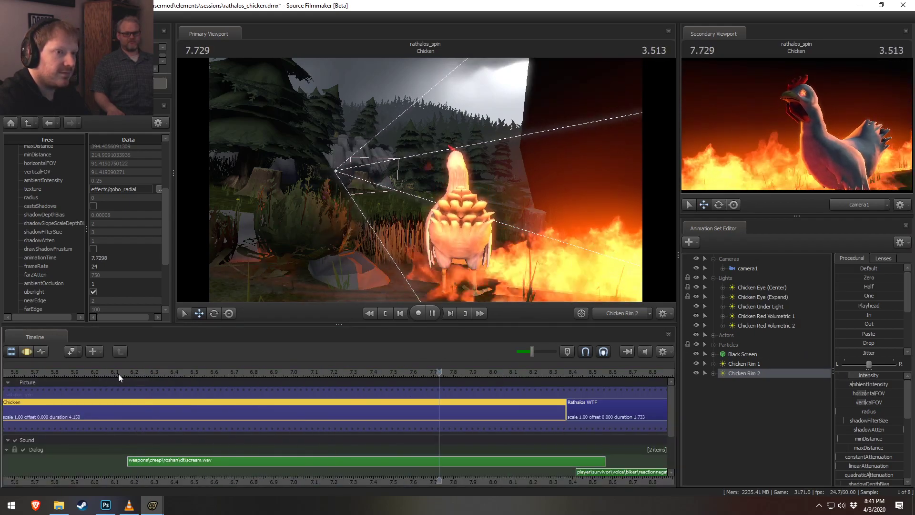
key(space)
- Switch the primary viewport to camera1 and play the shot from about 6 seconds to review both rim lights
click(627, 315)
click(627, 315)
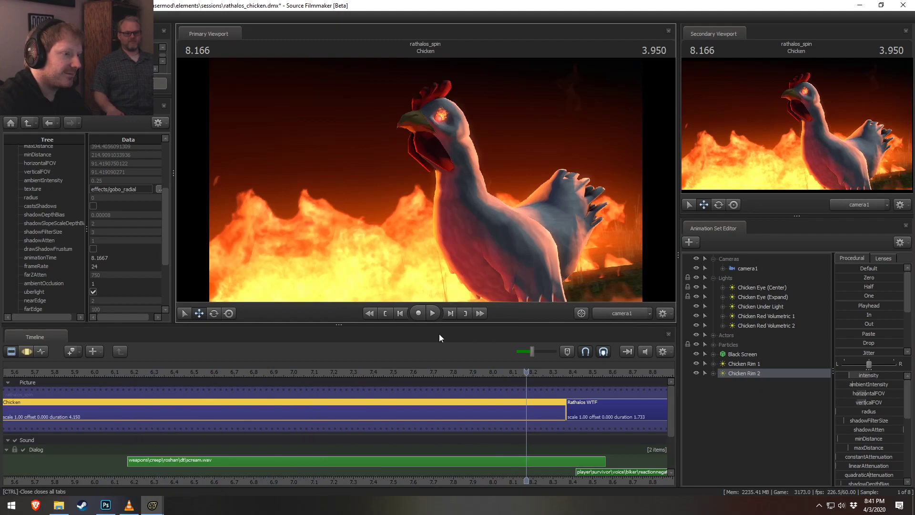
click(98, 374)
key(space)
click(100, 373)
drag(101, 372, 473, 420)
key(space)
key(space)
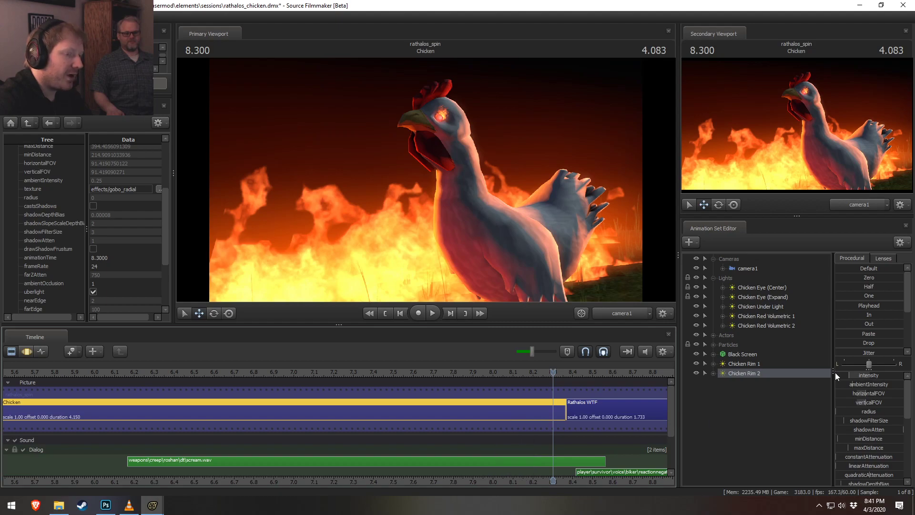
- Select the Black Screen and frame it for editing through the Work Camera at 6.266 seconds
click(730, 353)
key(F4)
key(F2)
drag(151, 375, 148, 376)
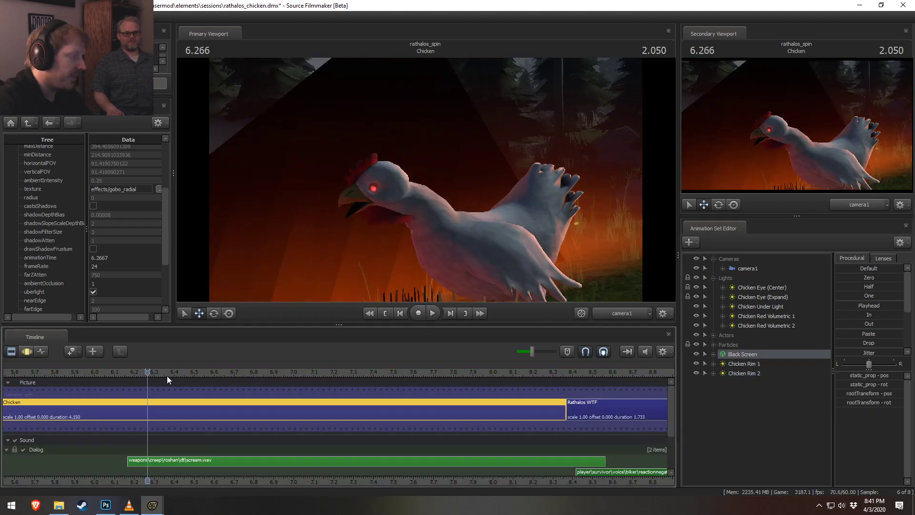
key(ctrl+a)
click(624, 311)
key(s)
drag(572, 214, 434, 237)
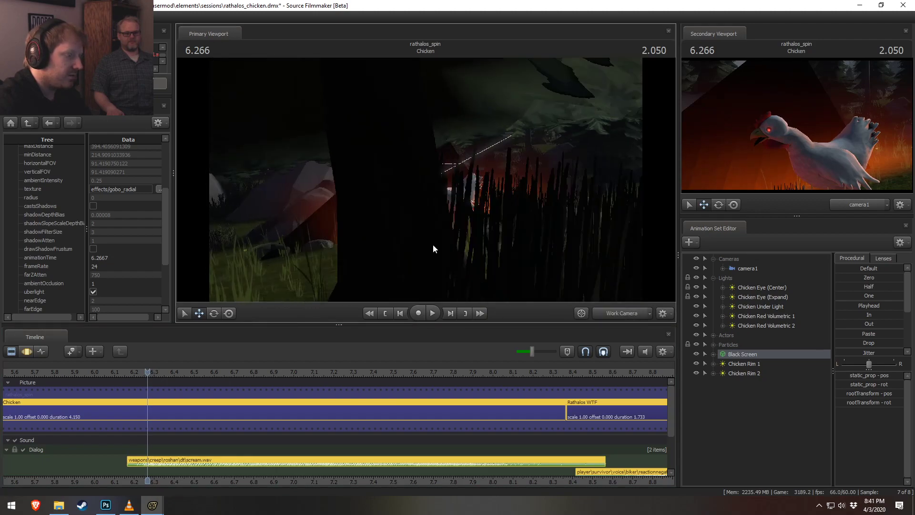
click(241, 414)
key(F4)
drag(427, 175, 427, 175)
key(w)
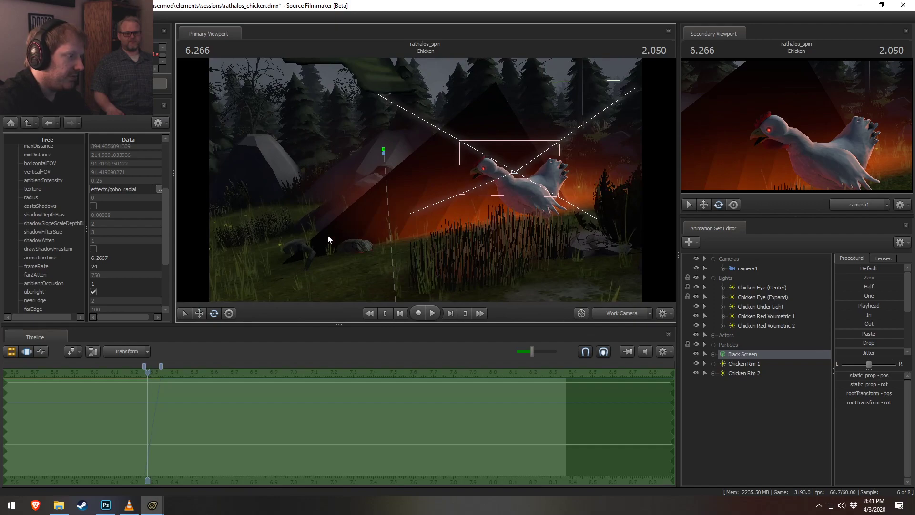
- Realign the Black Screen's starting position and rotation so its upper edge is level as it rises behind the chicken
key(w)
drag(650, 273, 453, 184)
drag(467, 270, 485, 278)
key(w)
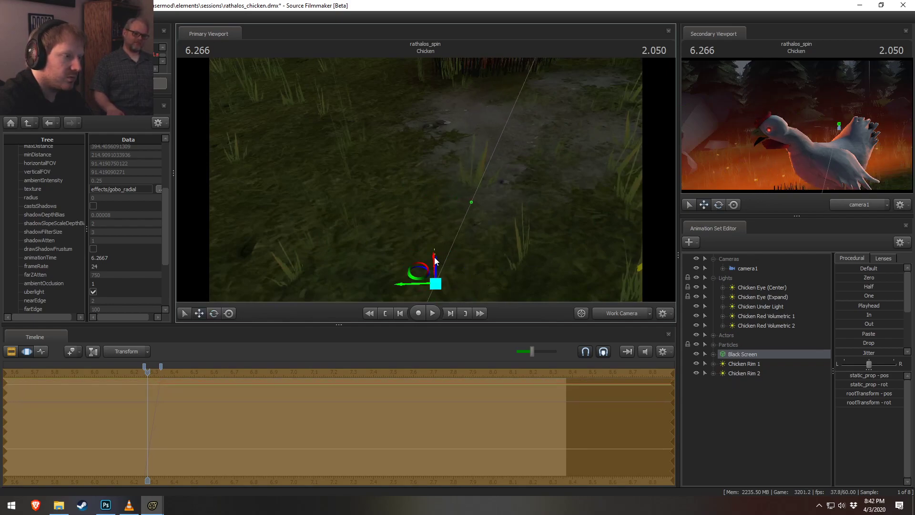
drag(437, 262, 473, 232)
key(e)
key(w)
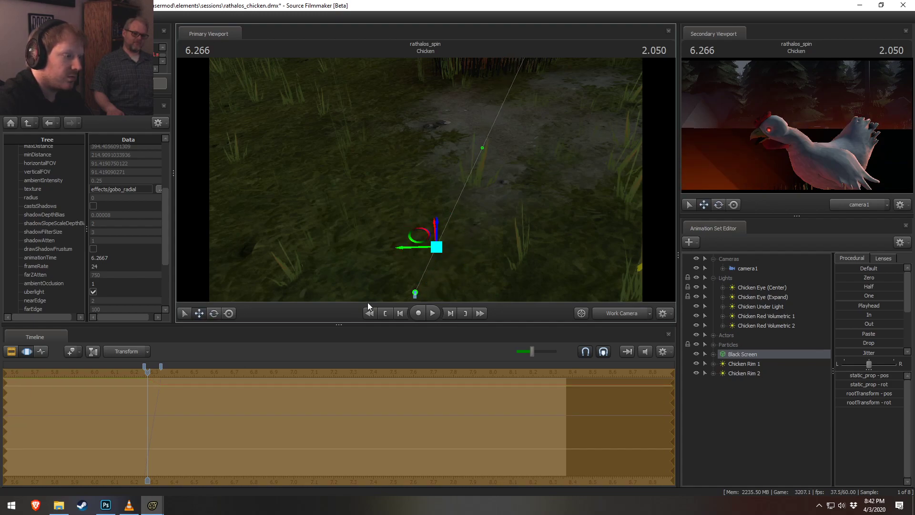
- Play and scrub the shot between about 6.0 and 6.6 seconds to examine how the Black Screen rises behind the chicken
drag(136, 382, 156, 386)
key(F2)
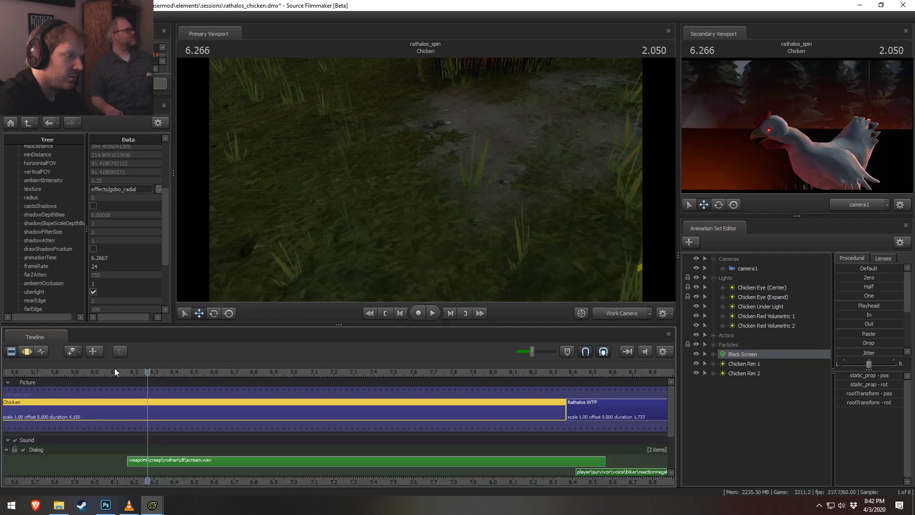
click(118, 374)
key(space)
key(space)
click(86, 371)
key(F3)
drag(138, 399, 154, 402)
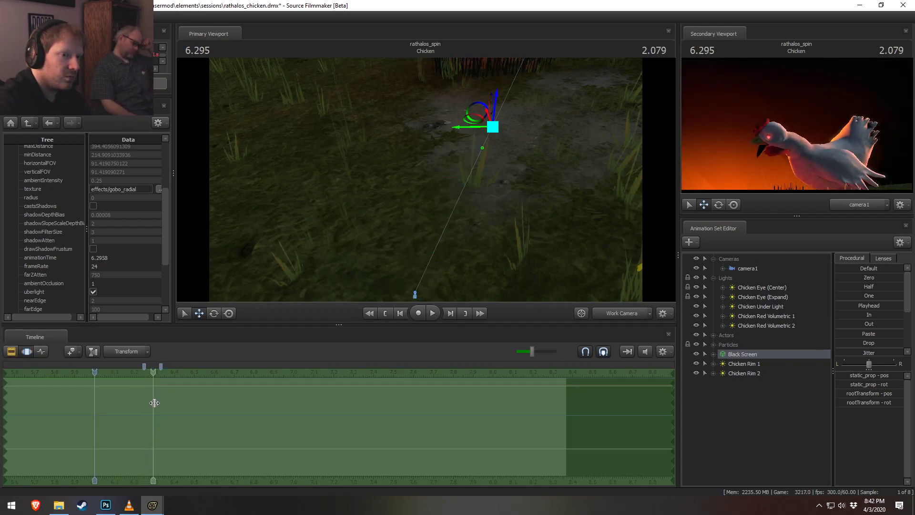
drag(289, 197, 292, 148)
drag(426, 180, 427, 184)
key(space)
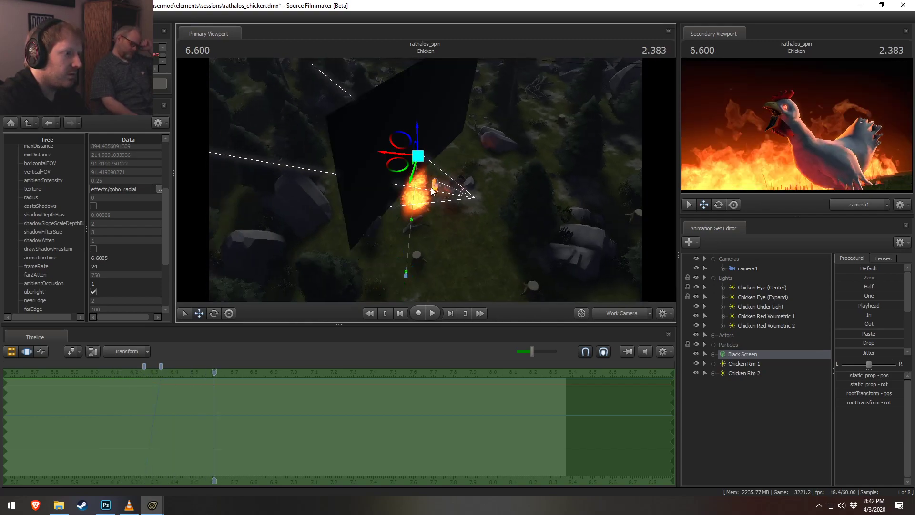
drag(478, 213, 427, 183)
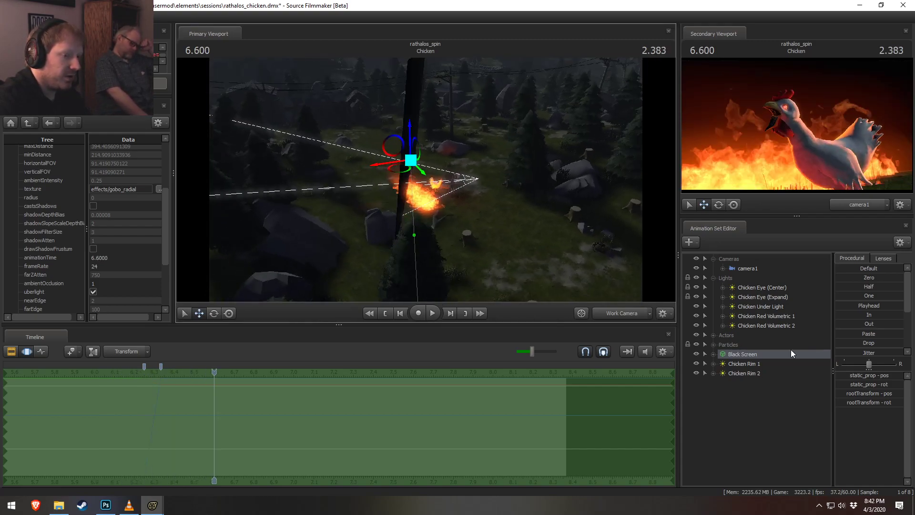
- Try to zero individual rotation axes of the Black Screen's rootTransform
click(713, 354)
click(722, 364)
click(757, 374)
double_click(758, 373)
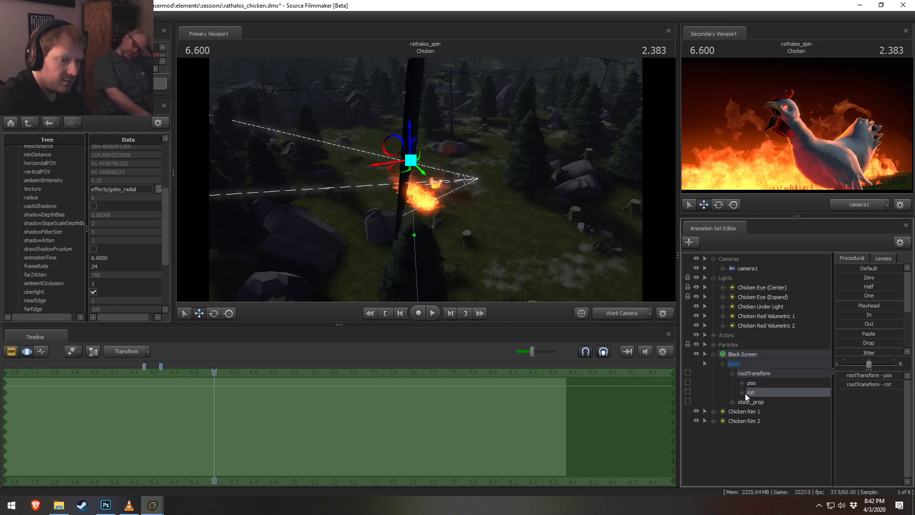
click(743, 393)
click(776, 421)
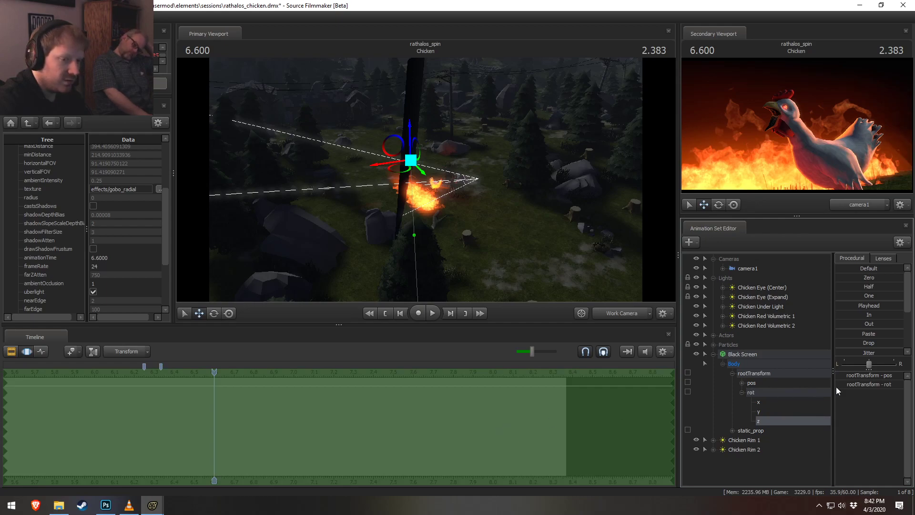
drag(862, 279, 881, 280)
key(ctrl+z)
key(ctrl+z)
key(ctrl+z)
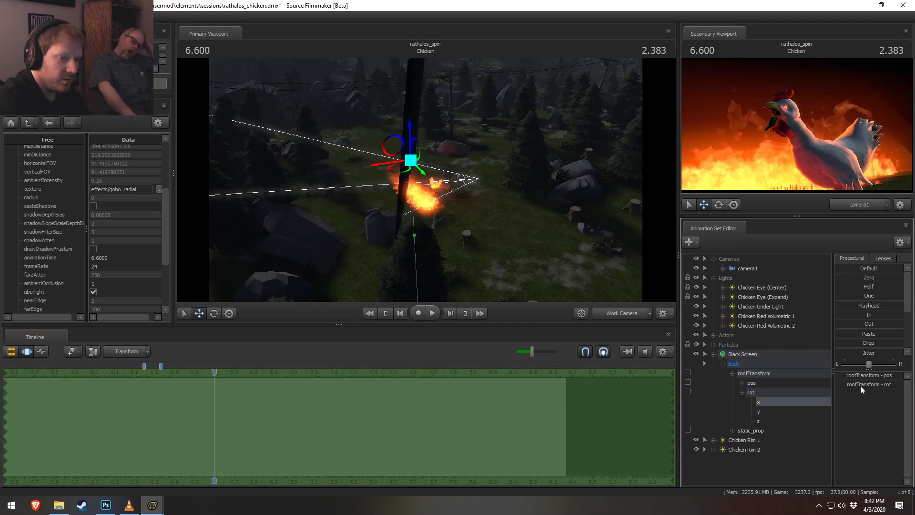
double_click(861, 385)
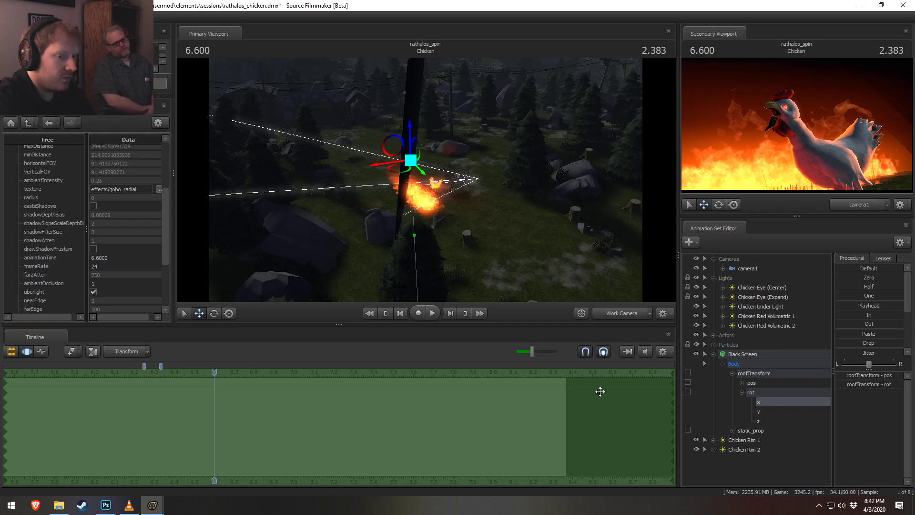
- Examine the Black Screen's tilt from above at 6.616 seconds and select its static_prop controls
drag(220, 369, 225, 368)
alt+drag(333, 228, 334, 272)
mouse_move(426, 180)
alt+mouse_down()
mouse_move(425, 155)
mouse_move(428, 192)
alt+mouse_up()
key(e)
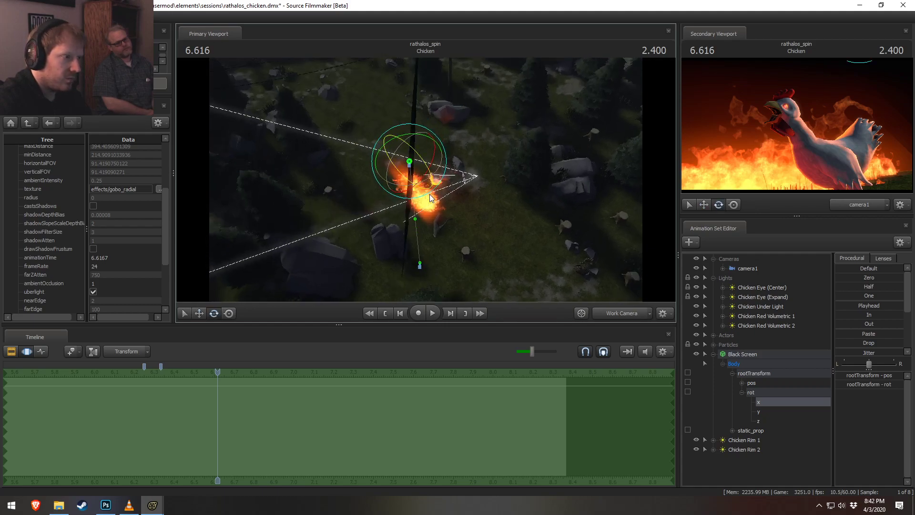
alt+drag(420, 262, 419, 305)
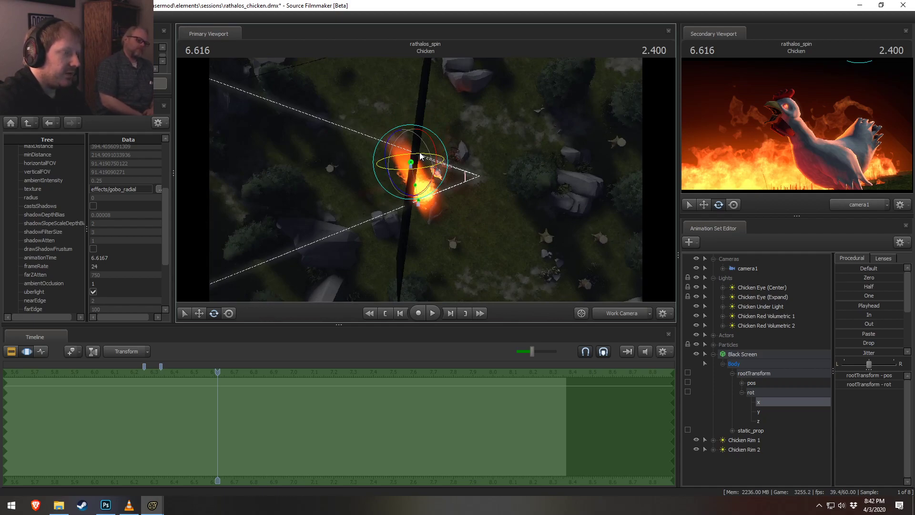
alt+drag(419, 155, 314, 157)
alt+drag(478, 210, 475, 210)
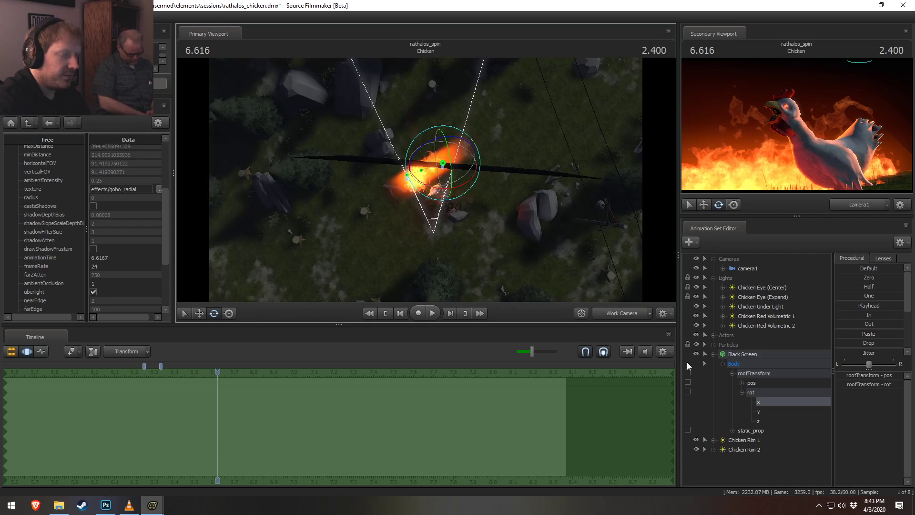
double_click(755, 432)
drag(425, 179, 479, 131)
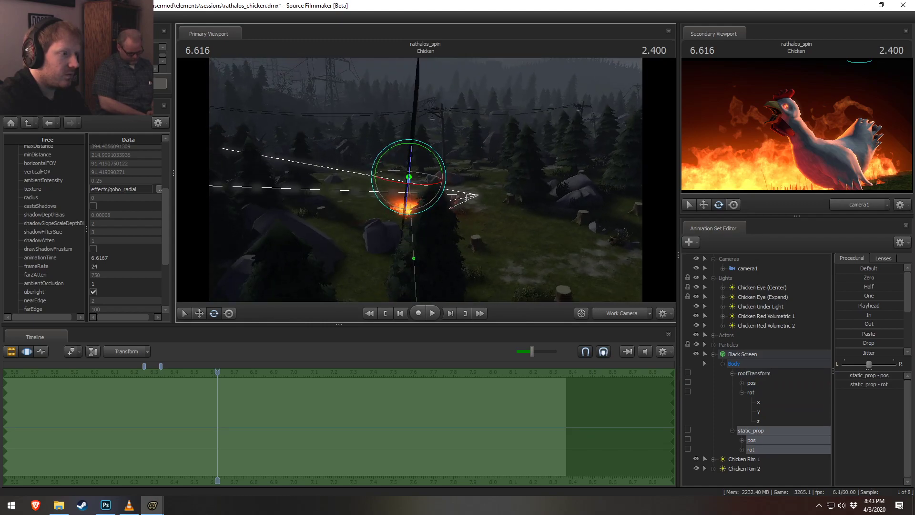
- Try to zero individual rotation axes of the Black Screen's static_prop
double_click(873, 384)
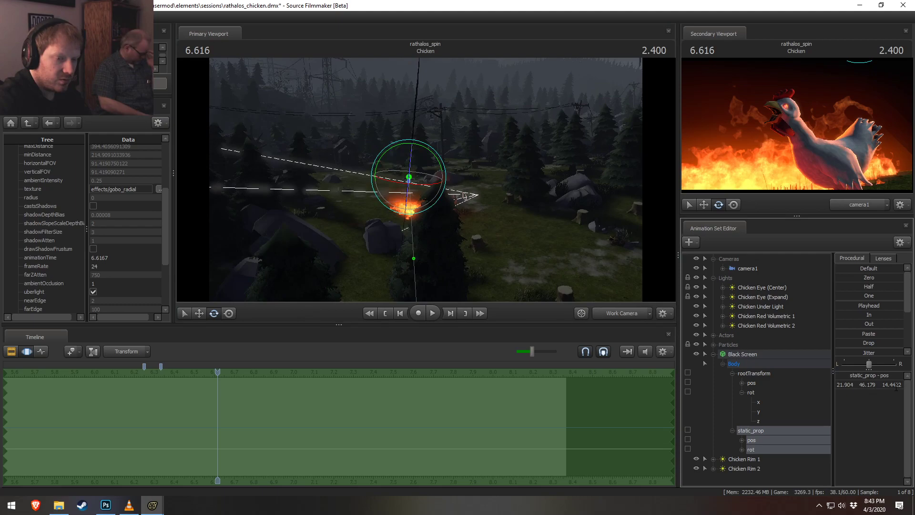
key(Return)
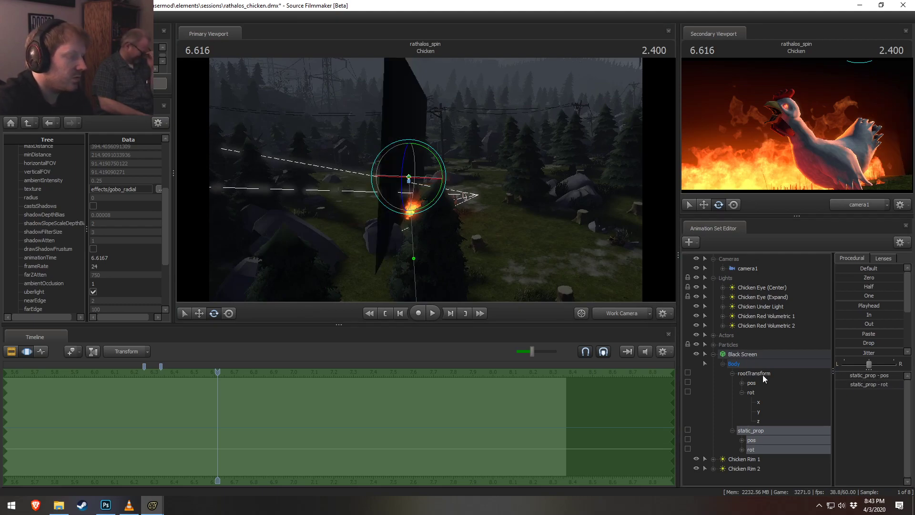
double_click(868, 384)
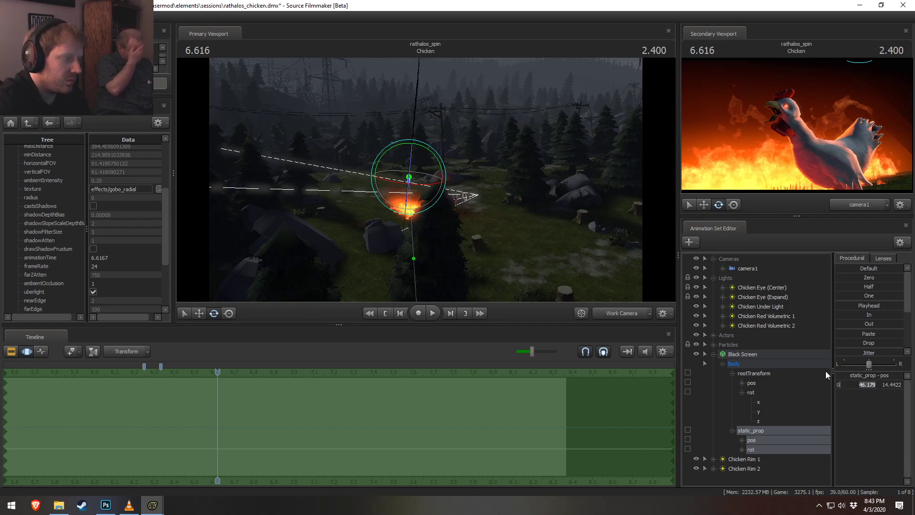
key(Return)
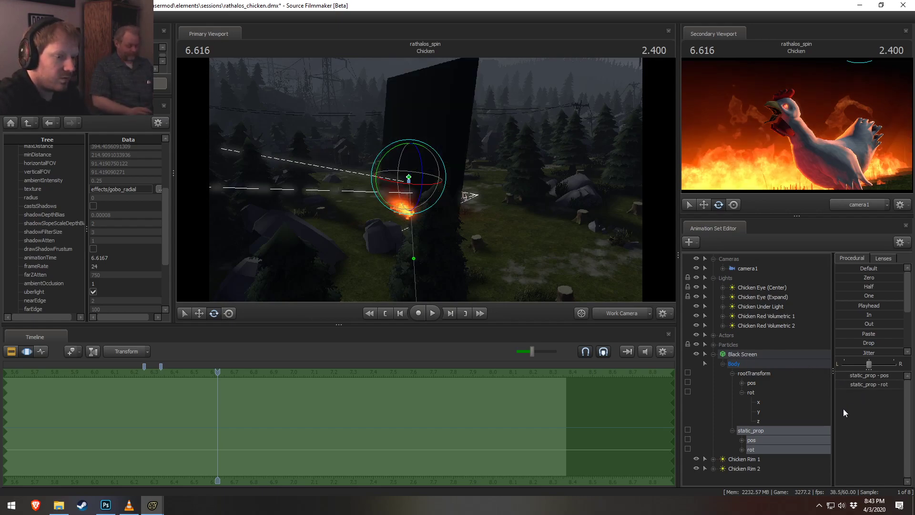
double_click(866, 385)
double_click(867, 385)
drag(517, 136, 517, 149)
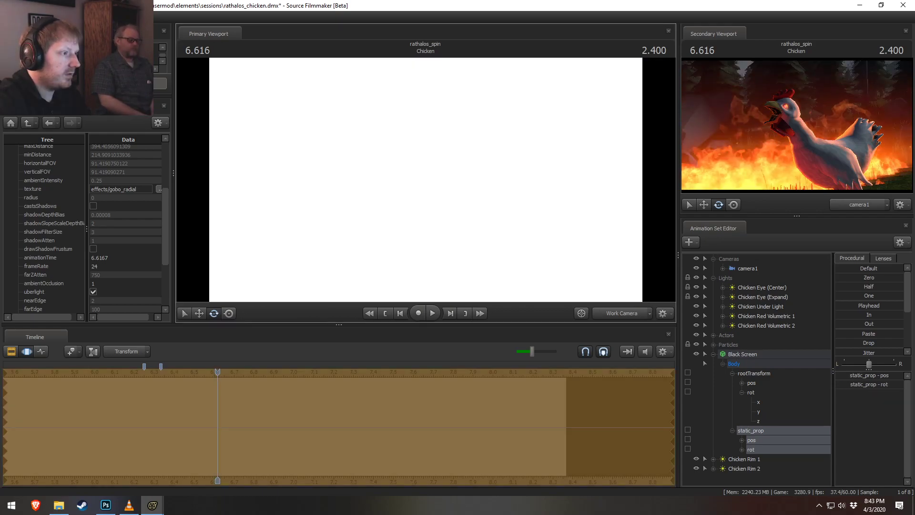
click(627, 317)
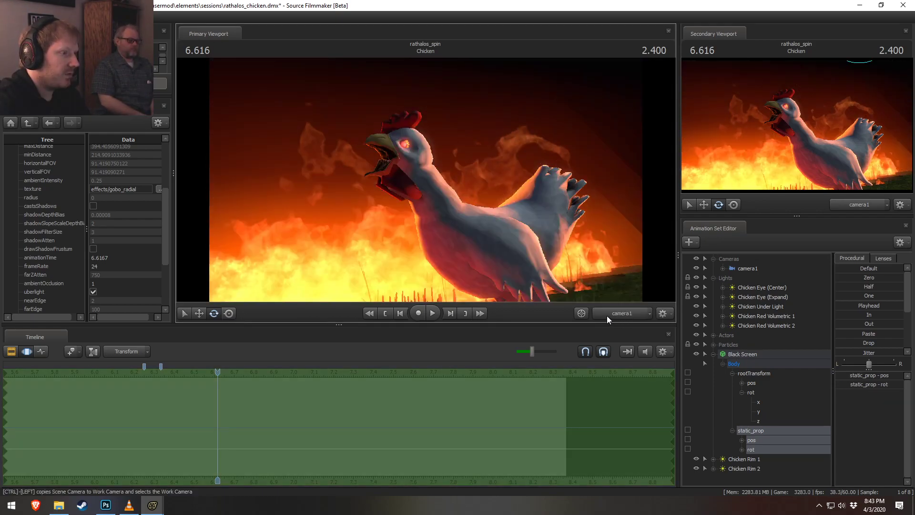
click(618, 316)
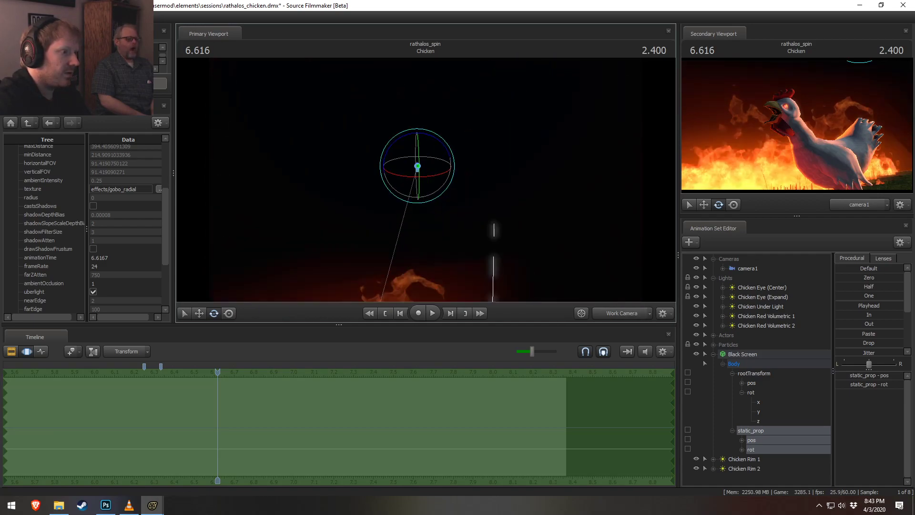
mouse_move(429, 181)
mouse_down()
mouse_move(482, 182)
mouse_move(433, 172)
mouse_up()
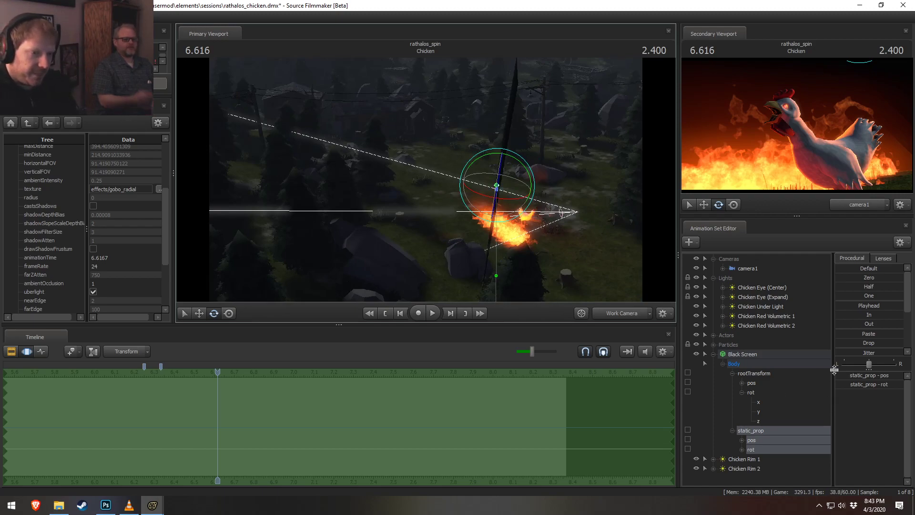
- Zero the Black Screen's static_prop transform and its rootTransform rotation
click(867, 279)
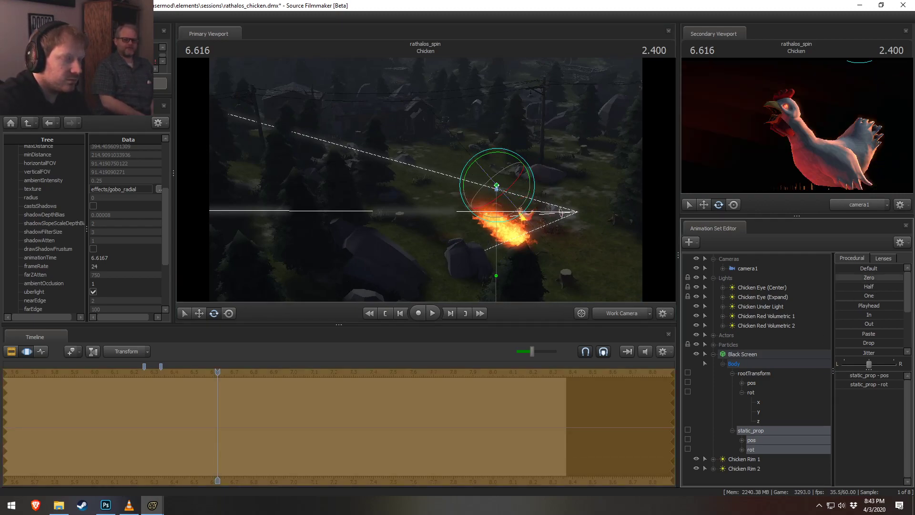
alt+drag(581, 179, 557, 205)
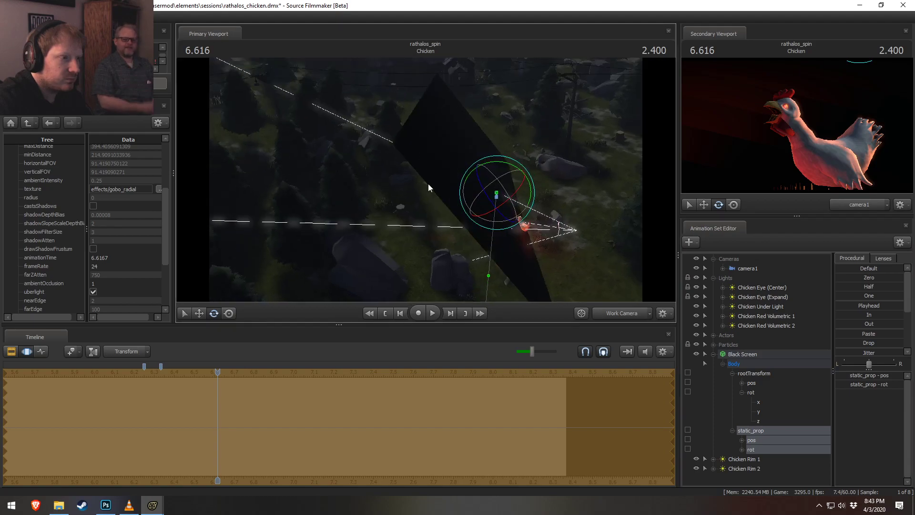
click(758, 373)
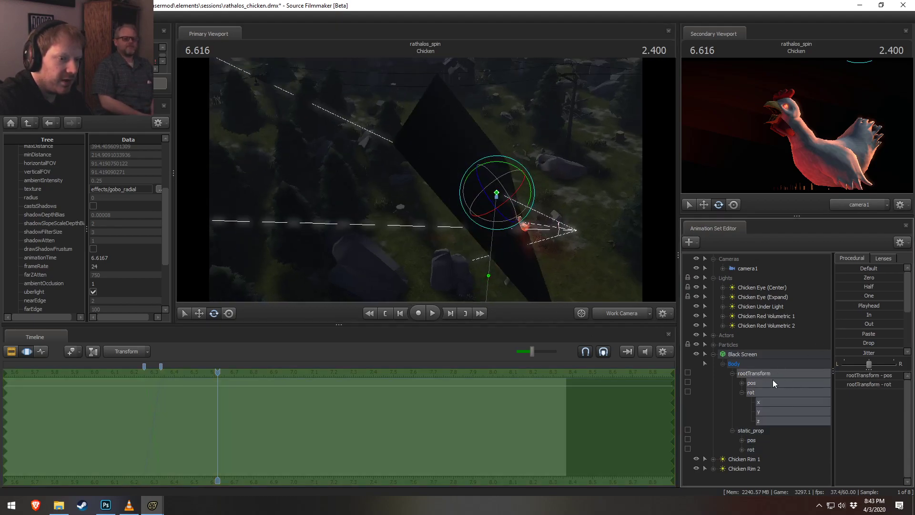
click(758, 395)
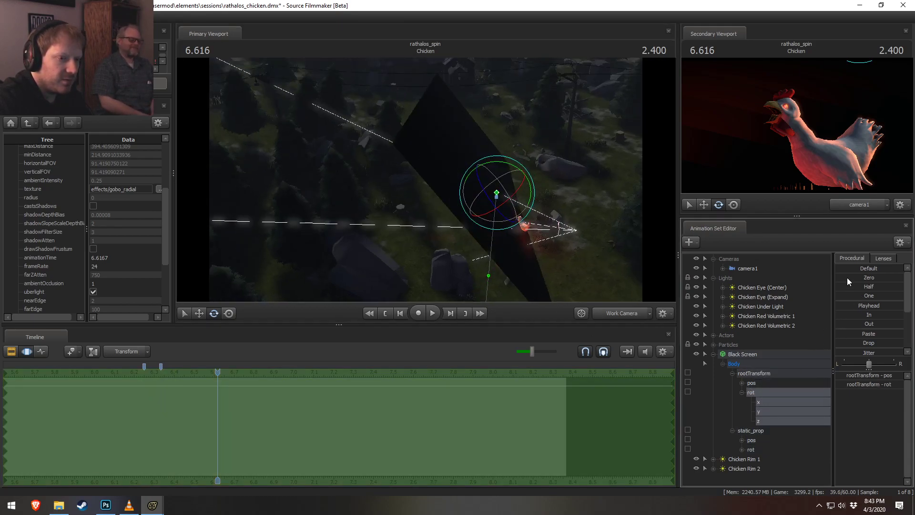
click(848, 280)
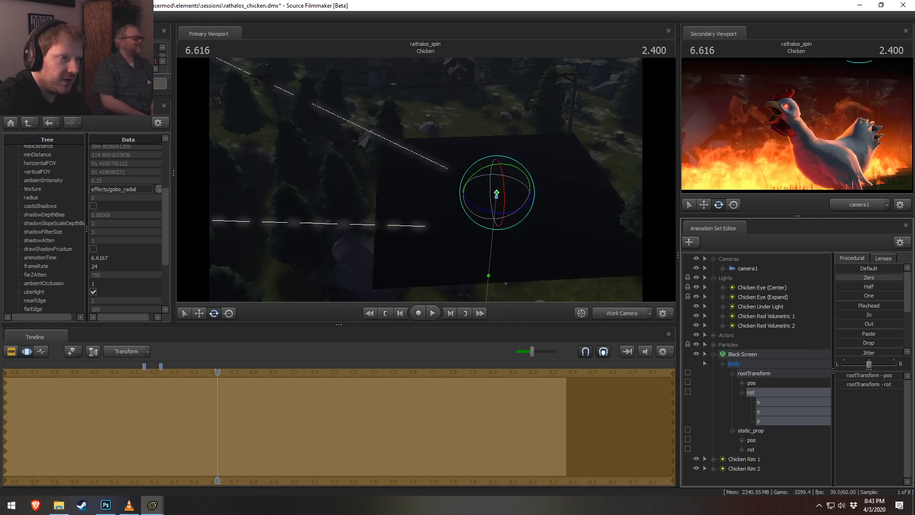
- Stand the Black Screen upright through its rootTransform rotation and turn it to face the camera behind the chicken
click(751, 383)
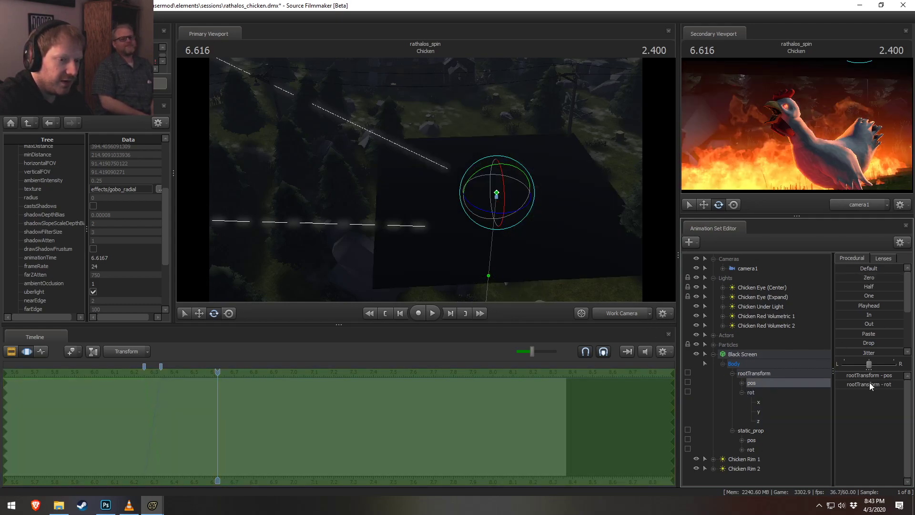
click(800, 393)
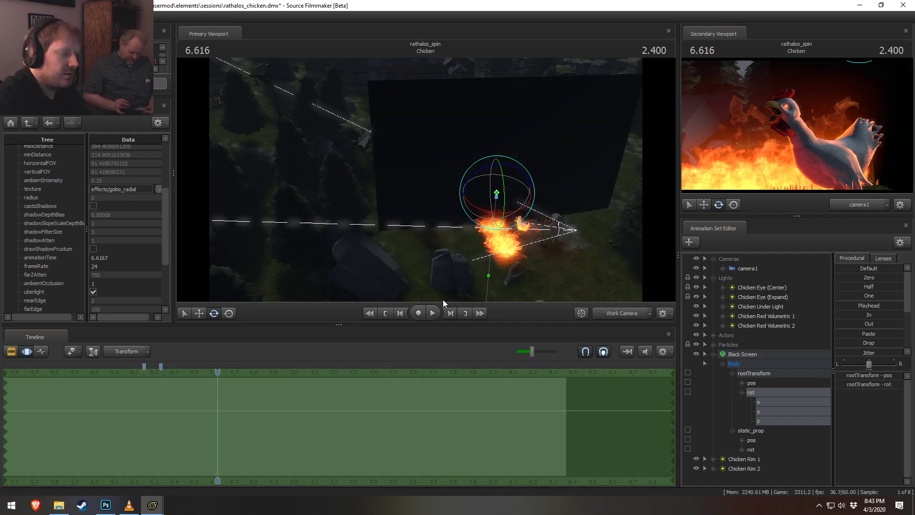
alt+drag(443, 167, 486, 242)
key(w)
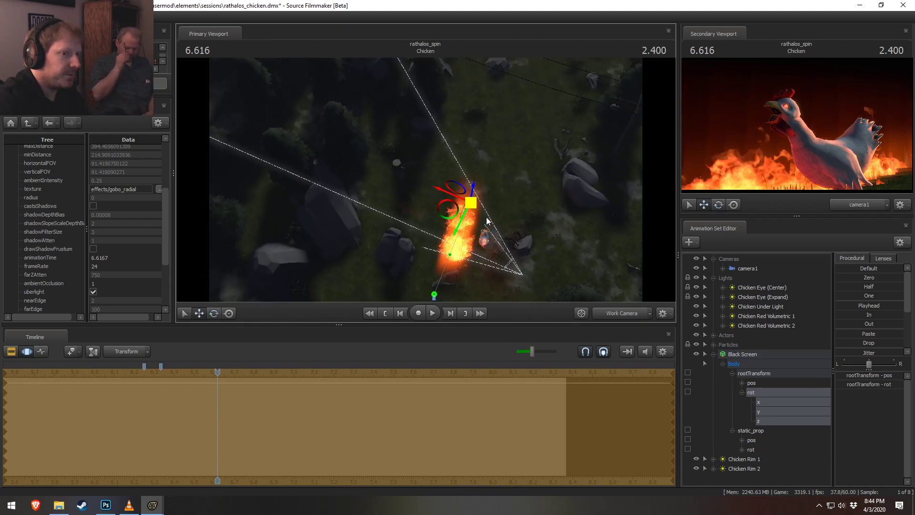
drag(451, 214, 446, 222)
alt+drag(550, 241, 366, 188)
- Apply the Black Screen's pose at 6.433 seconds to the whole shot for all its rootTransform and static_prop controls
drag(194, 406, 1, 403)
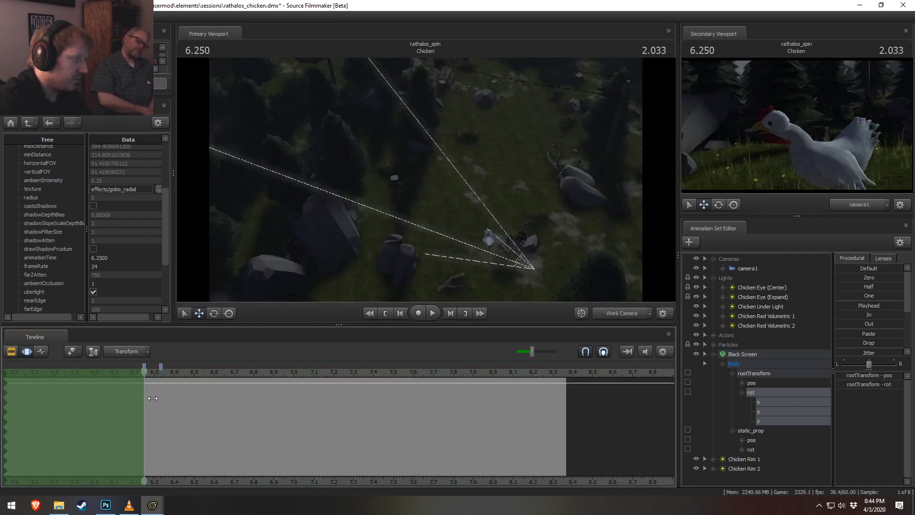
drag(151, 397, 162, 402)
key(ctrl+a)
alt+drag(364, 238, 385, 208)
click(181, 391)
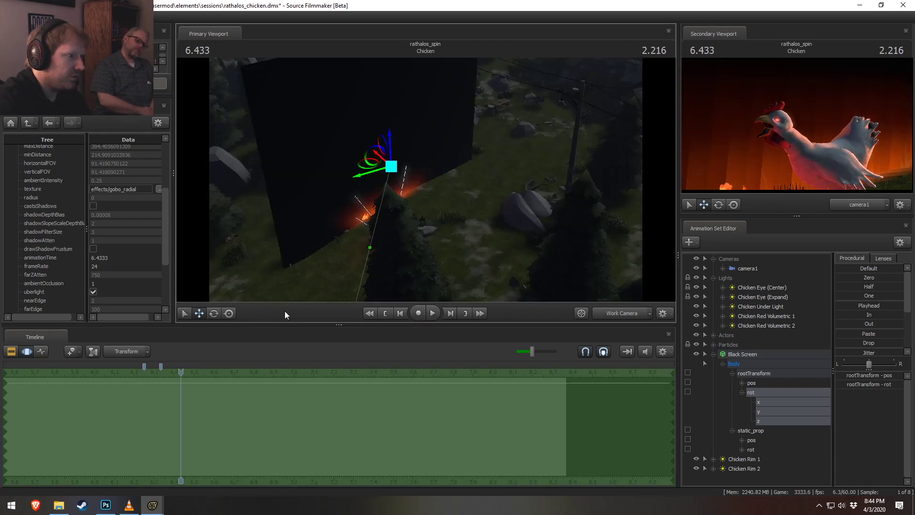
click(761, 373)
shift+click(757, 448)
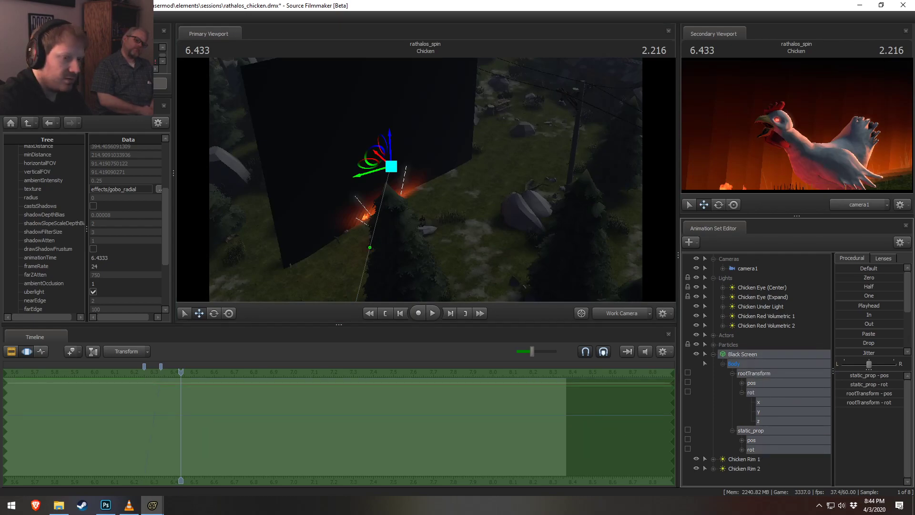
click(849, 305)
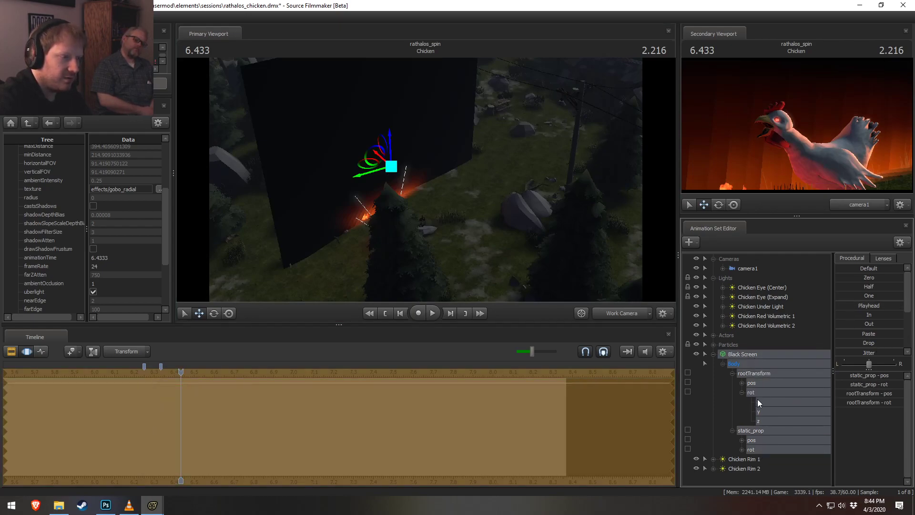
key(F2)
key(F3)
- Play and scrub the shot up to 8.350 seconds to examine how the Black Screen covers the background
alt+drag(377, 167, 426, 180)
key(space)
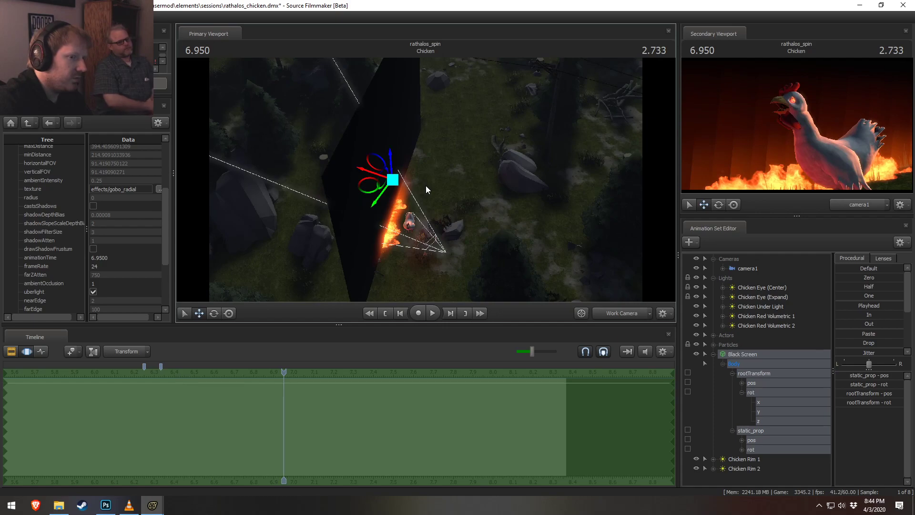
key(space)
key(F2)
key(F3)
drag(376, 176, 369, 174)
drag(427, 373, 562, 405)
key(F2)
alt+drag(415, 181, 416, 181)
key(F3)
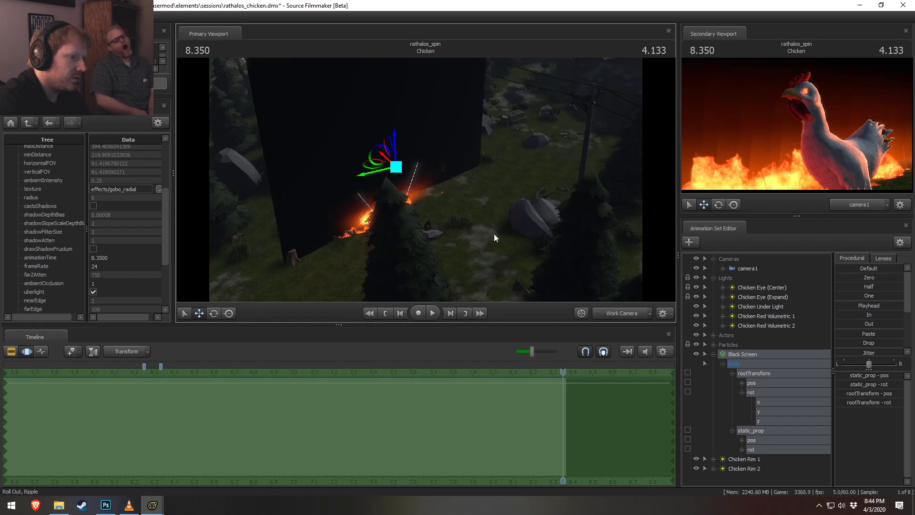
- Adjust the Black Screen's position behind the chicken and flames at 8.350 seconds across the whole shot
drag(426, 180, 416, 181)
key(w)
drag(494, 138, 471, 406)
drag(504, 259, 505, 267)
key(s)
alt+drag(452, 95, 452, 138)
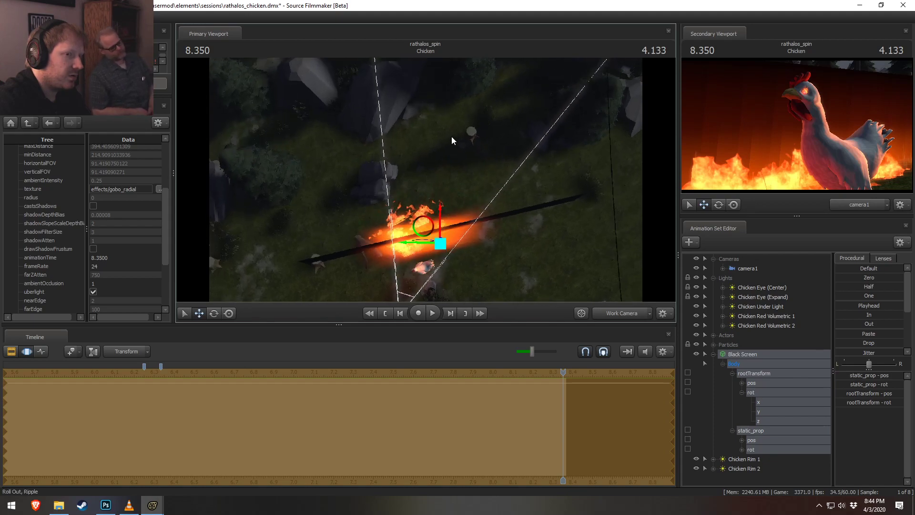
drag(510, 241, 510, 267)
- Rotate the Black Screen about its vertical axis so it covers the background behind the chicken, and fine-tune its angle
key(e)
drag(435, 223, 426, 226)
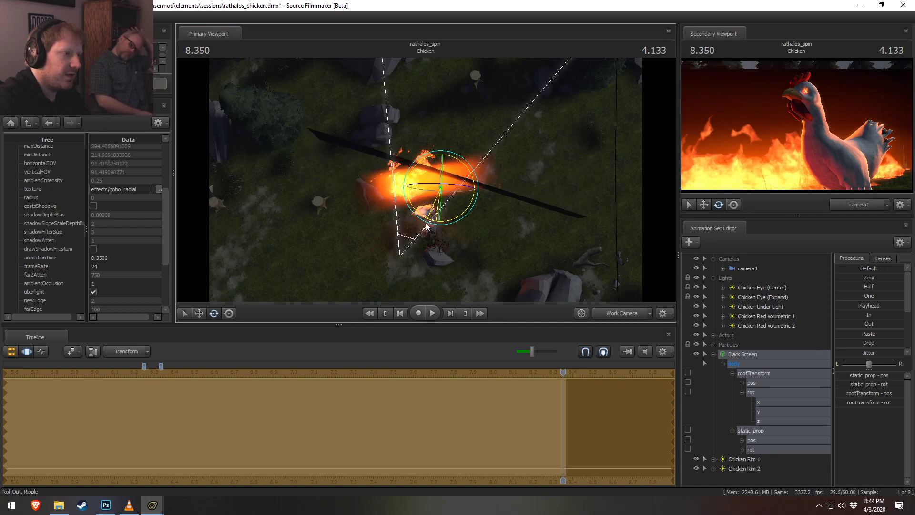
key(w)
drag(422, 171, 420, 172)
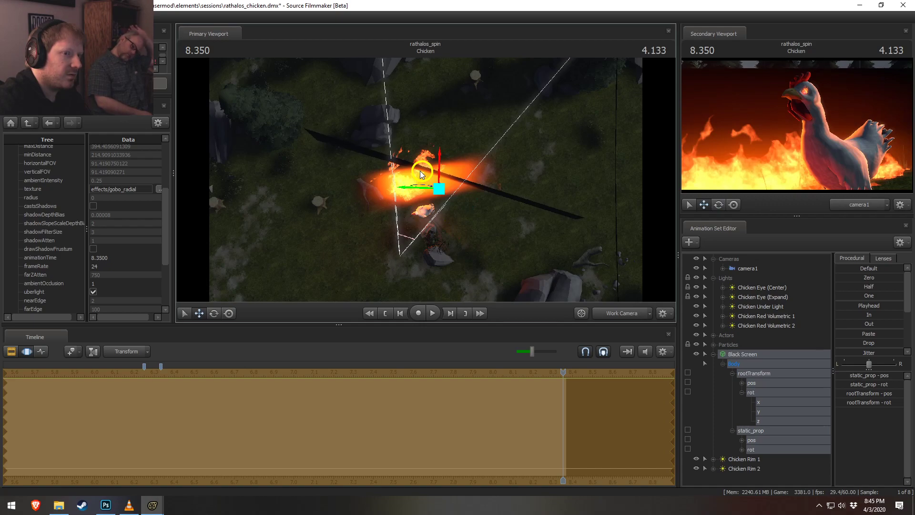
key(F2)
key(F3)
alt+drag(473, 197, 446, 196)
key(F2)
key(F3)
- Lower the Black Screen below the ground for the time before 6.250 seconds, blending up to about 6.33 seconds
mouse_move(167, 398)
mouse_down()
mouse_move(144, 392)
mouse_move(159, 417)
mouse_move(170, 411)
mouse_up()
key(Escape)
key(bracketleft)
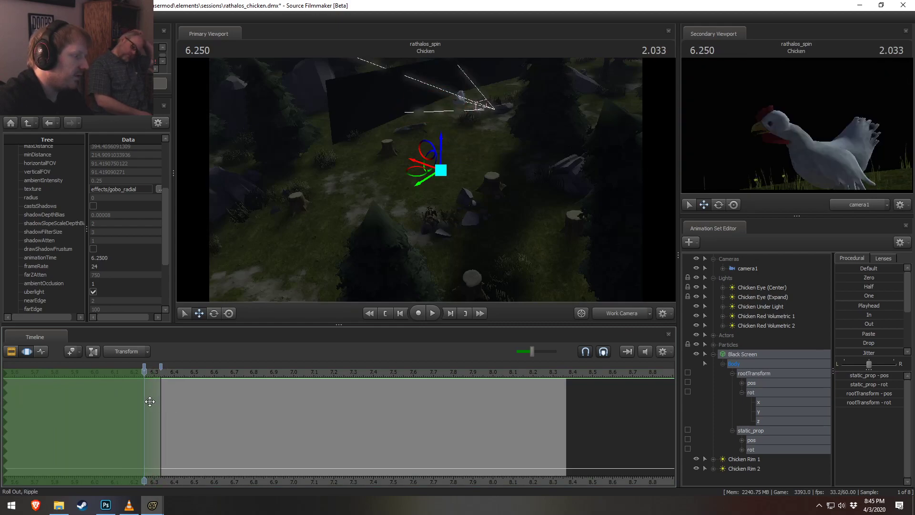
drag(439, 187, 437, 208)
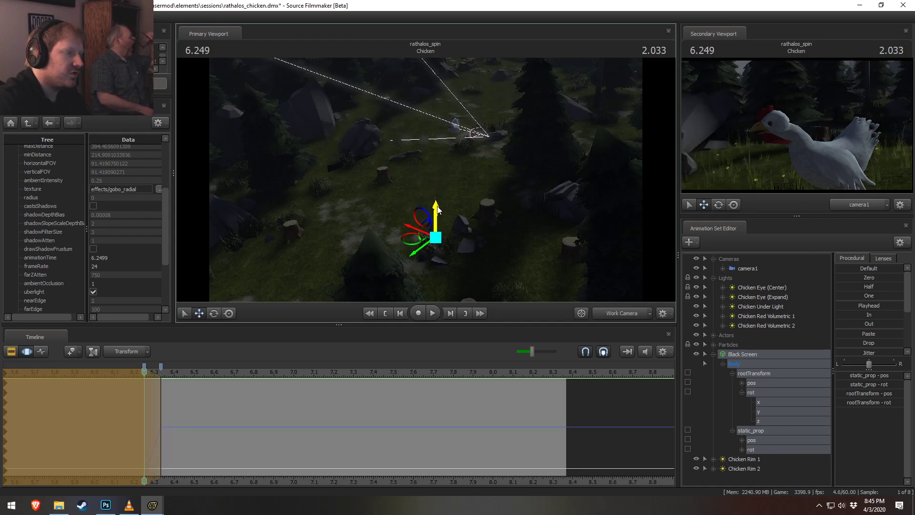
key(F2)
- Play the shot from about 6.0 seconds and turn off the scene lighting in the viewports to inspect the Black Screen's rise
click(92, 373)
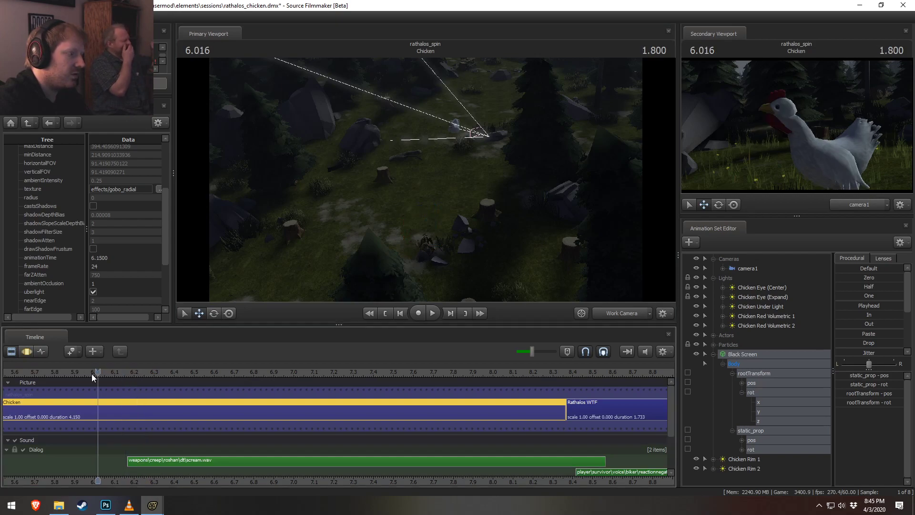
key(F3)
key(space)
key(F2)
key(space)
right_click(462, 222)
click(489, 243)
key(space)
- Step and scrub through the frames between about 6.28 and 6.4 seconds to examine how the Black Screen rises behind the chicken
key(F3)
drag(151, 370, 144, 368)
key(Right)
key(Right)
key(Right)
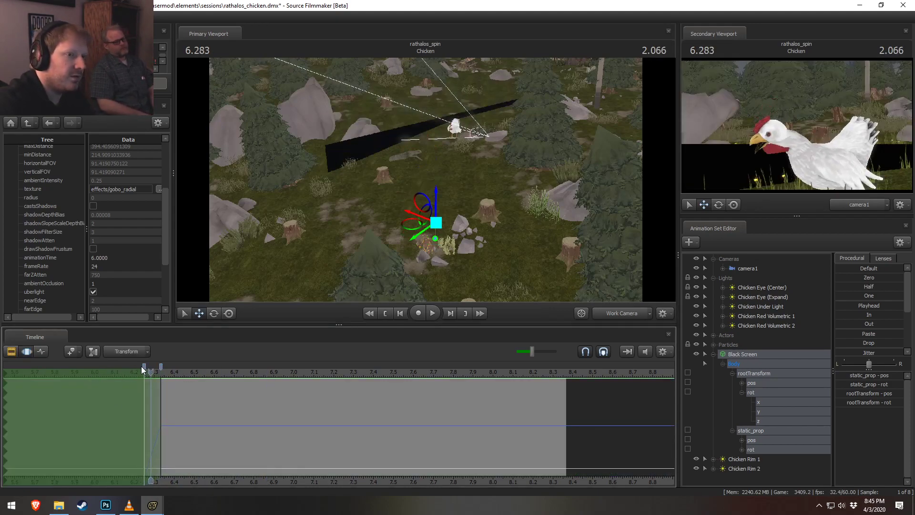
scroll(153, 395, up, 3)
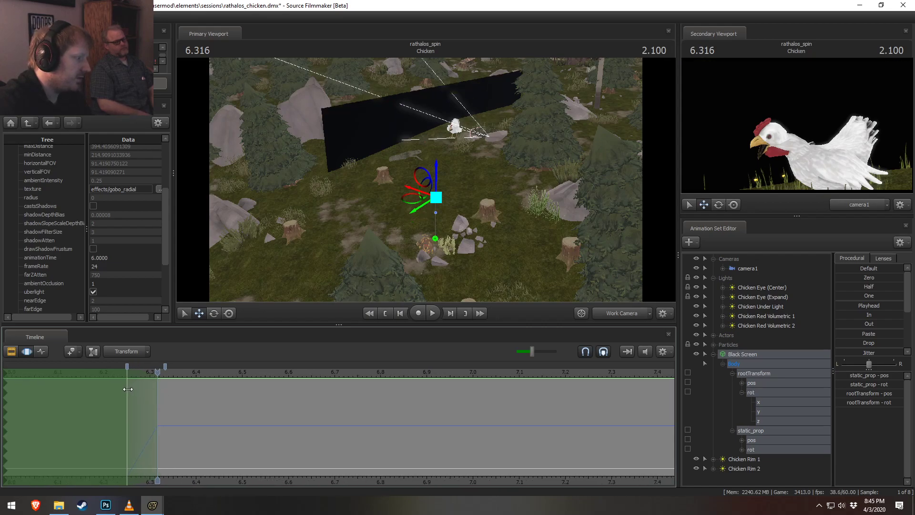
drag(125, 393, 303, 401)
key(F2)
drag(163, 375, 125, 377)
key(F3)
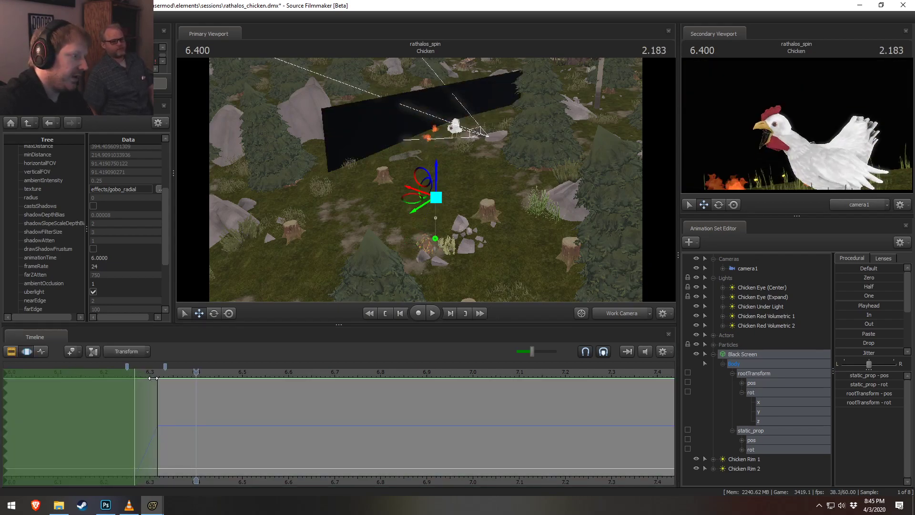
click(142, 372)
key(F2)
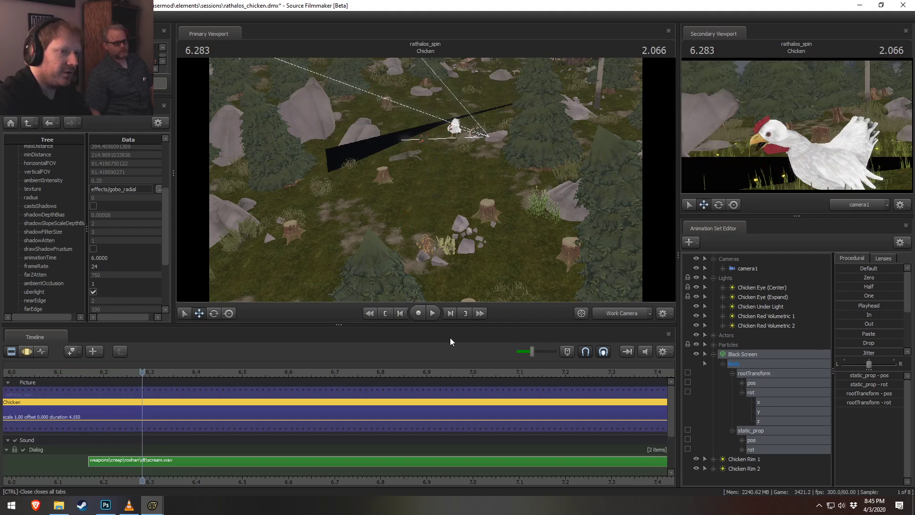
- View the shot through camera1 and change the depth of field and motion blur sample counts in the progressive refinement settings
click(625, 312)
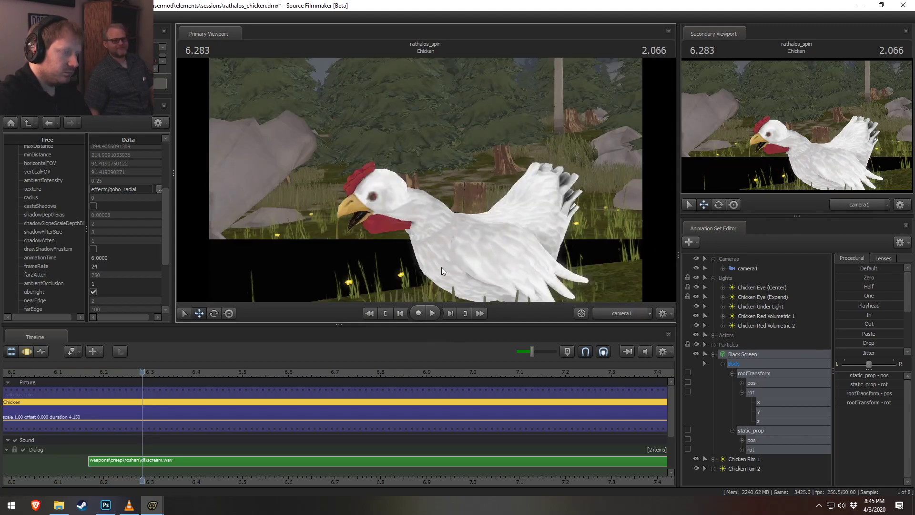
right_click(484, 172)
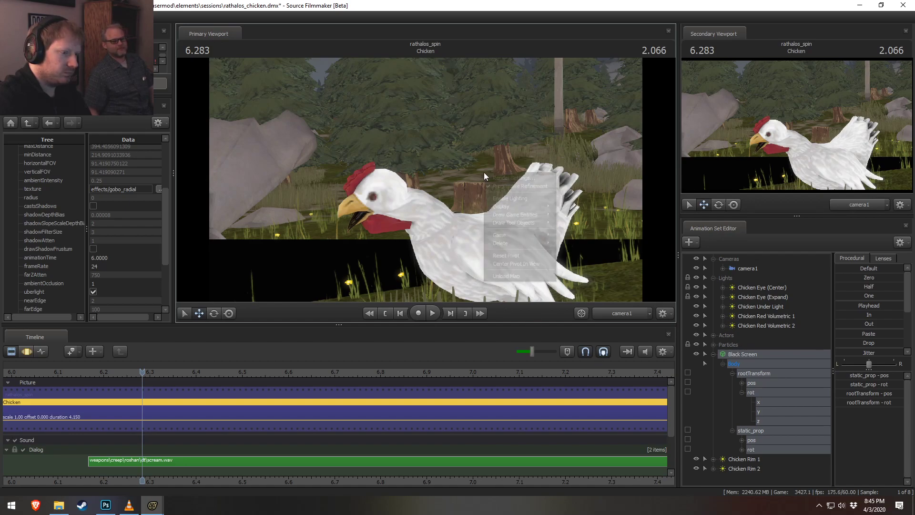
click(519, 178)
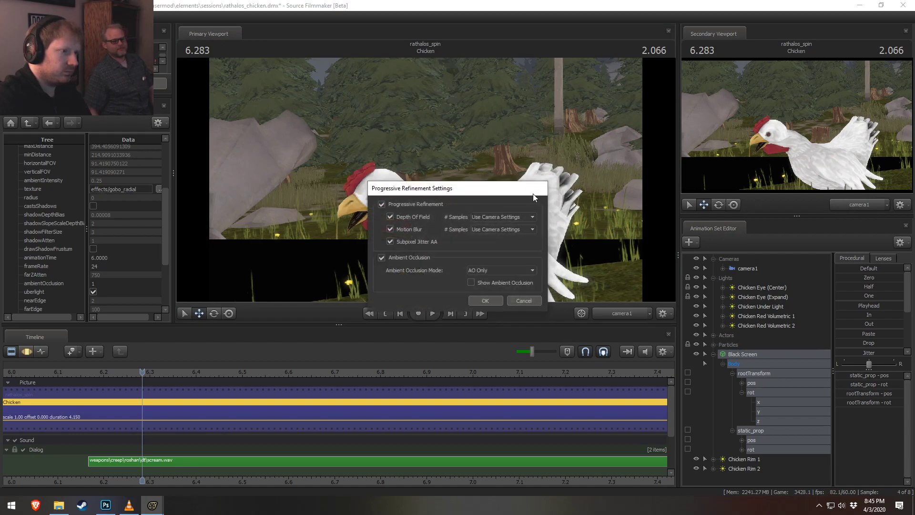
click(495, 217)
click(491, 238)
click(491, 228)
click(497, 251)
click(489, 300)
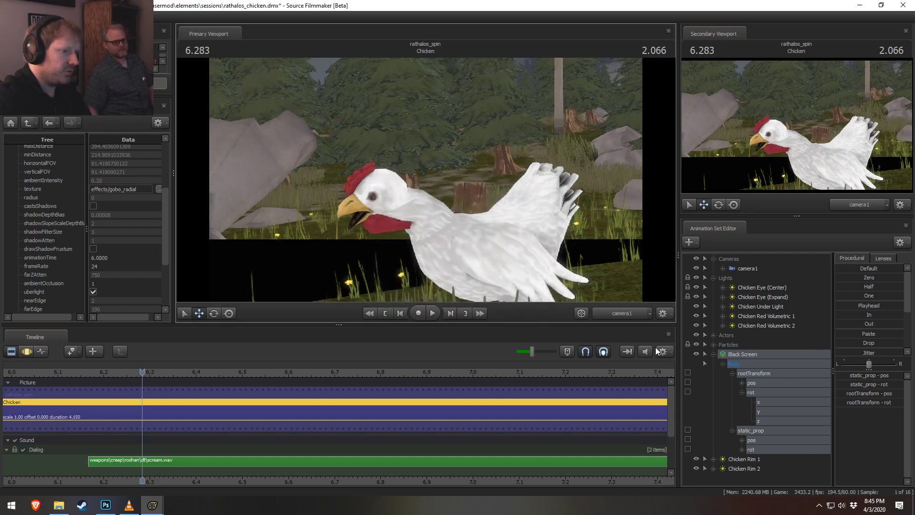
click(623, 315)
click(622, 315)
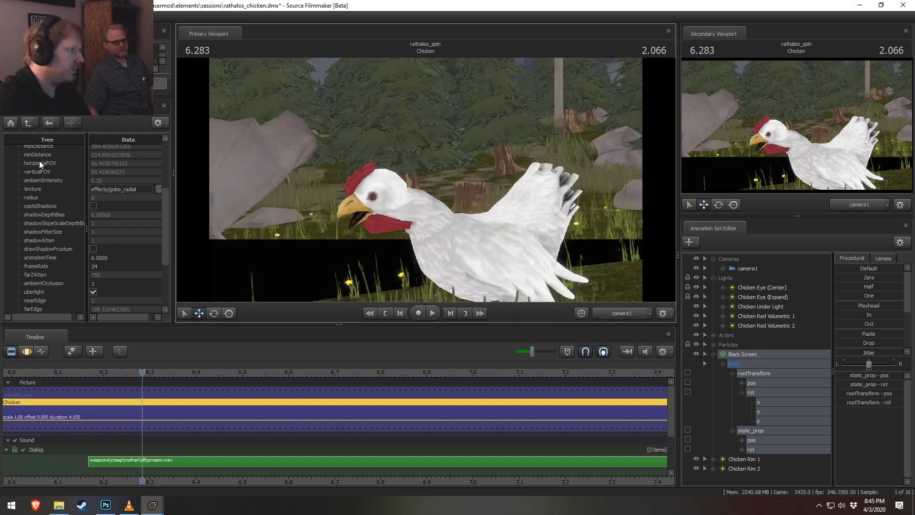
- Display the Chicken shot's camera1 properties and look up its shutterSpeed value
right_click(734, 269)
mouse_move(791, 322)
click(853, 334)
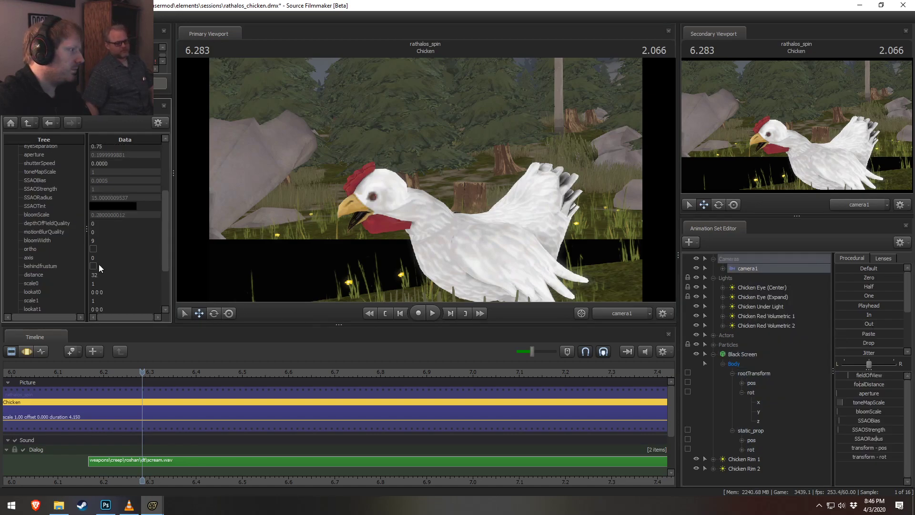
double_click(115, 163)
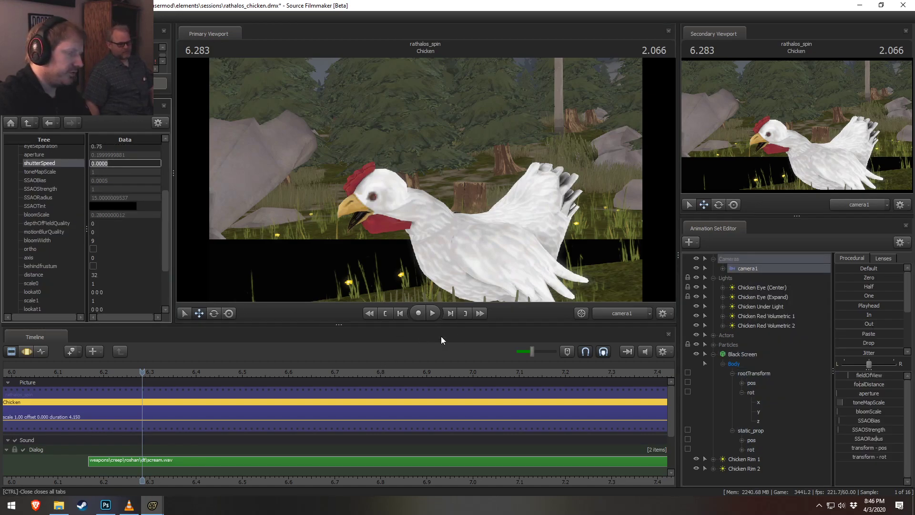
scroll(79, 162, up, 4)
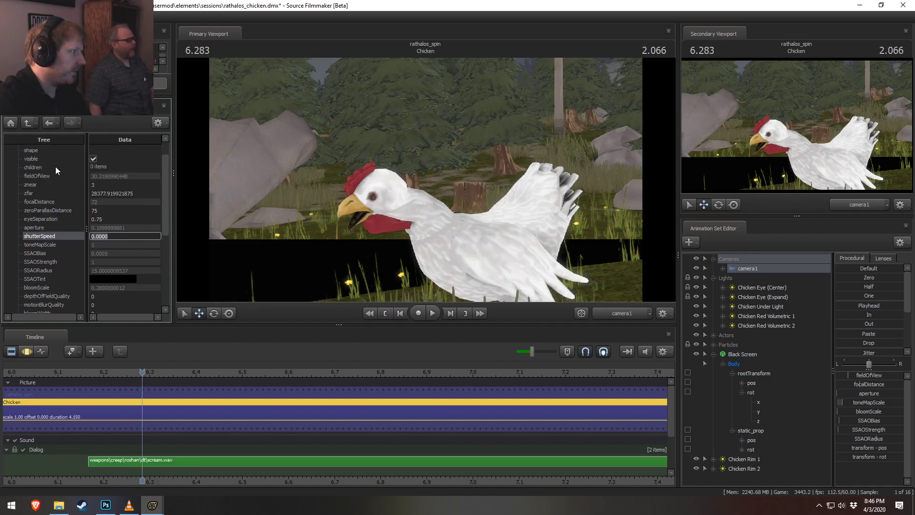
- Expand the session's render settings to check the frame rate
click(17, 123)
click(18, 201)
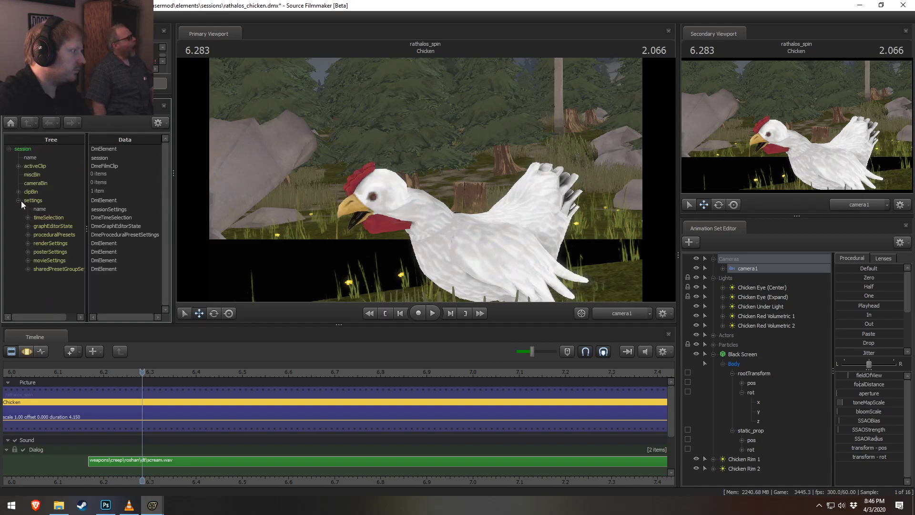
click(27, 243)
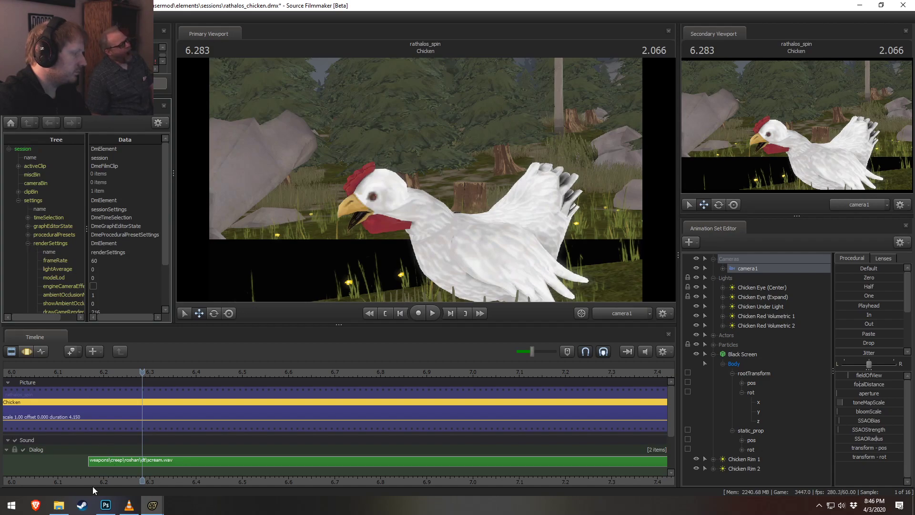
- Switch to Calculator, compute 1 divided by 120 for the shutter speed, and close it again
mouse_move(59, 505)
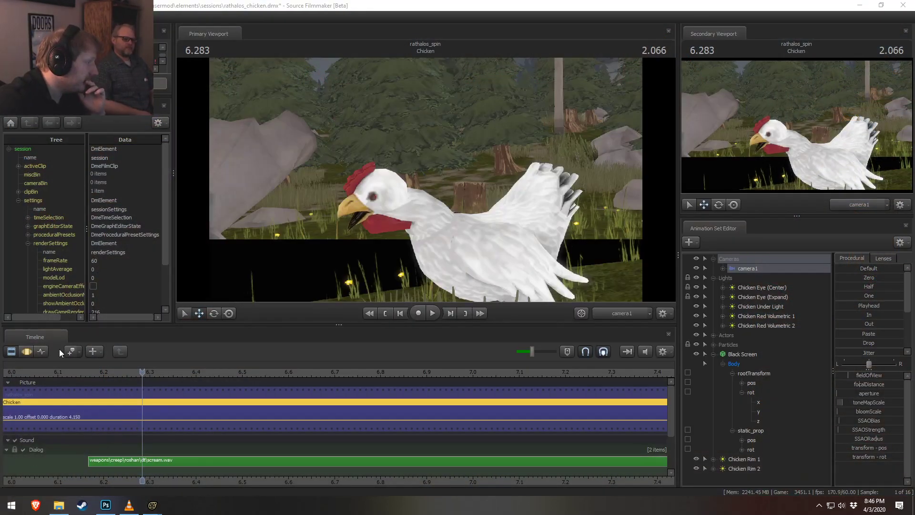
click(12, 505)
click(13, 307)
scroll(85, 402, down, 2)
scroll(85, 401, down, 2)
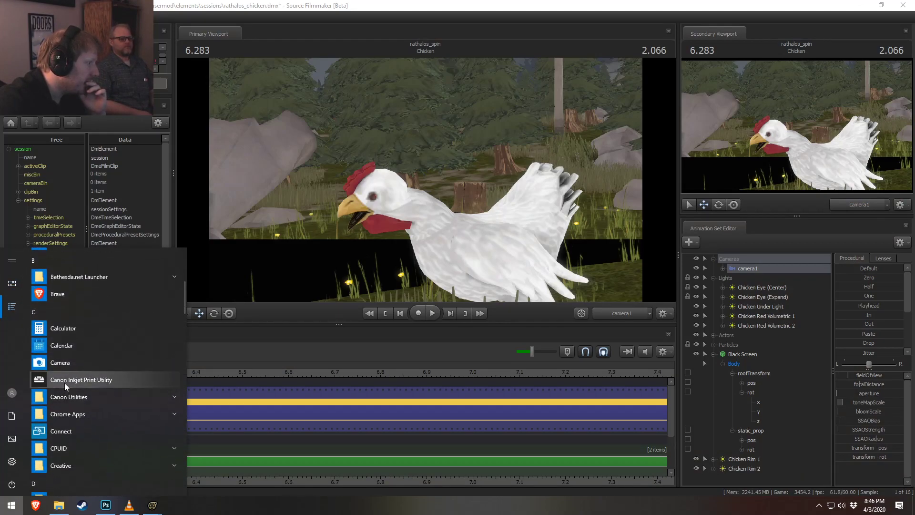
click(69, 334)
text(1/120)
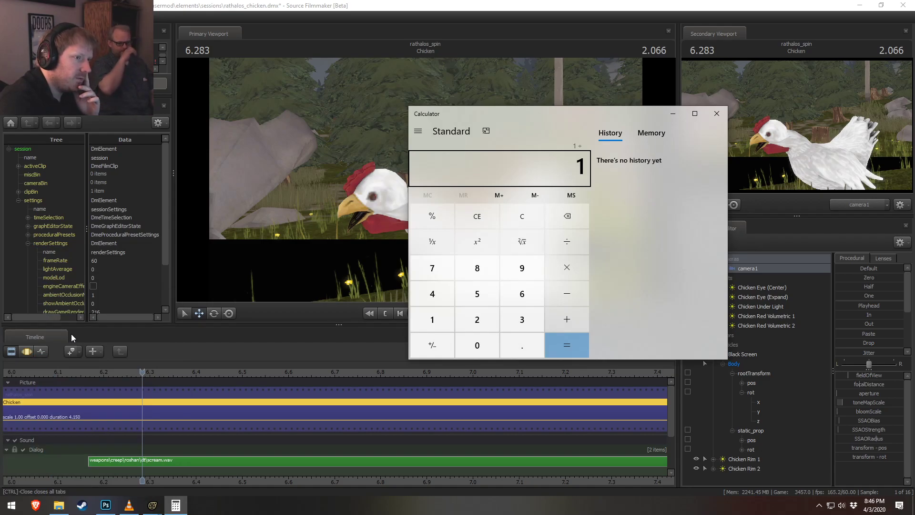
key(Return)
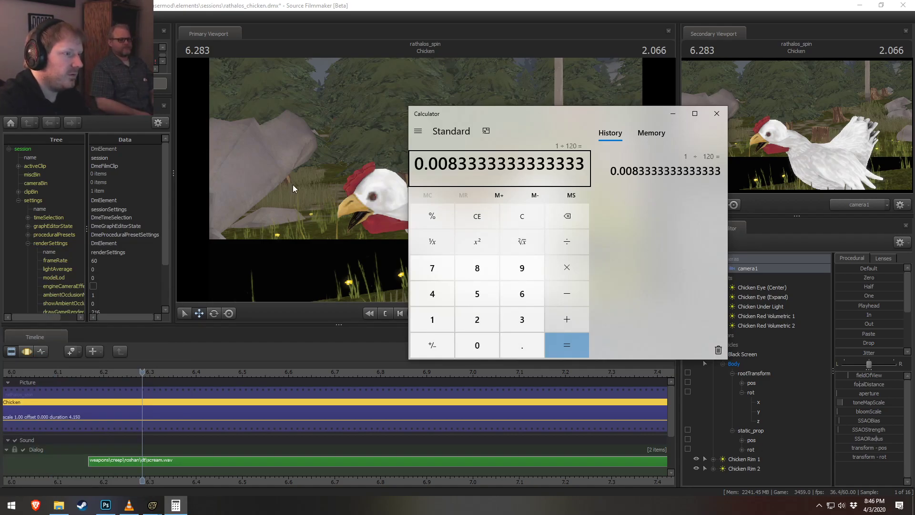
click(716, 114)
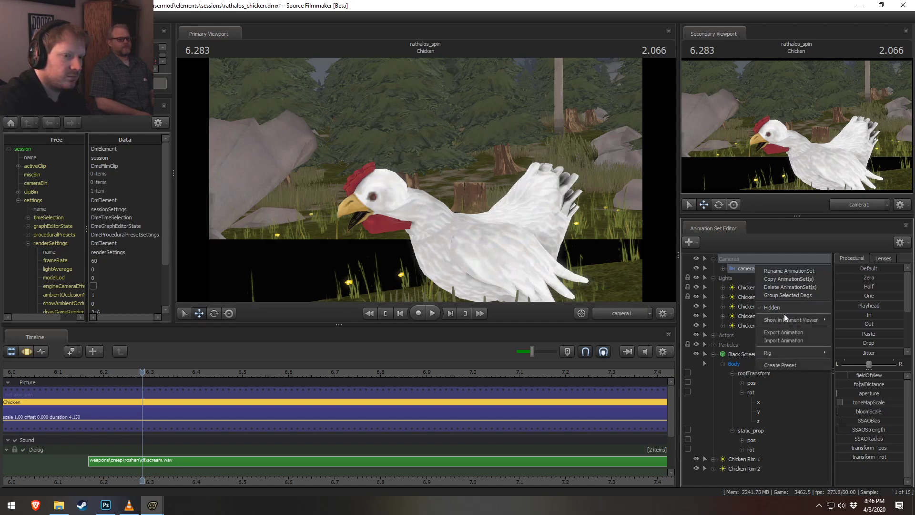
- Set the shutterSpeed of the Chicken shot's camera1 to 0.0083
click(841, 328)
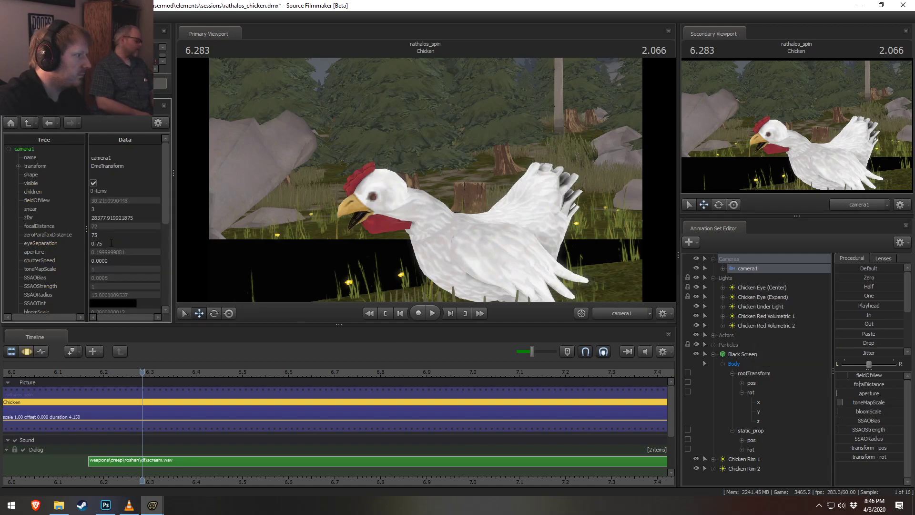
double_click(124, 261)
key(BackSpace)
key(BackSpace)
key(BackSpace)
text(083)
key(Return)
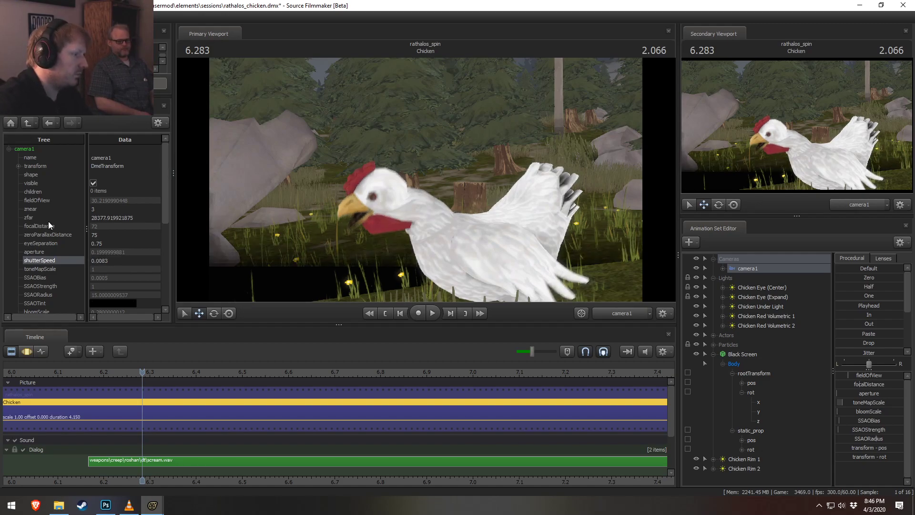
- Play the Chicken shot from 6.3 seconds to check the motion blur on the rising Black Screen
click(148, 372)
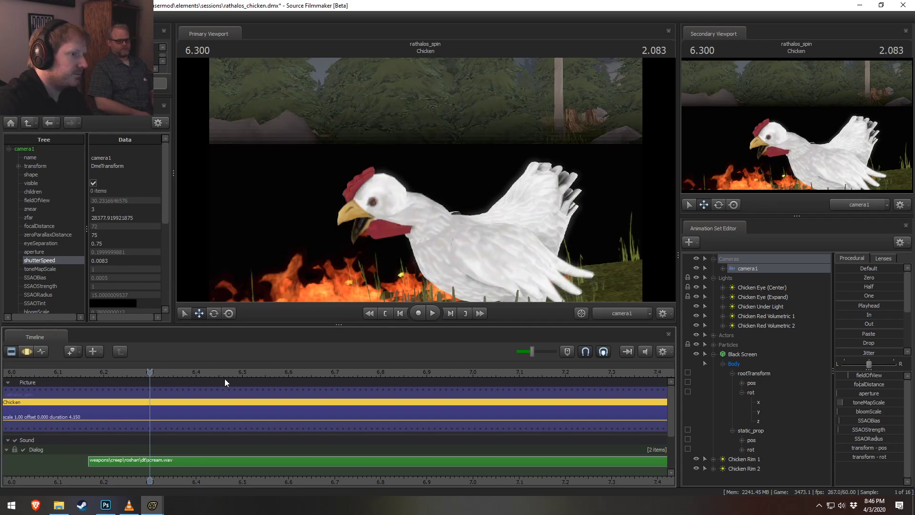
key(F4)
key(space)
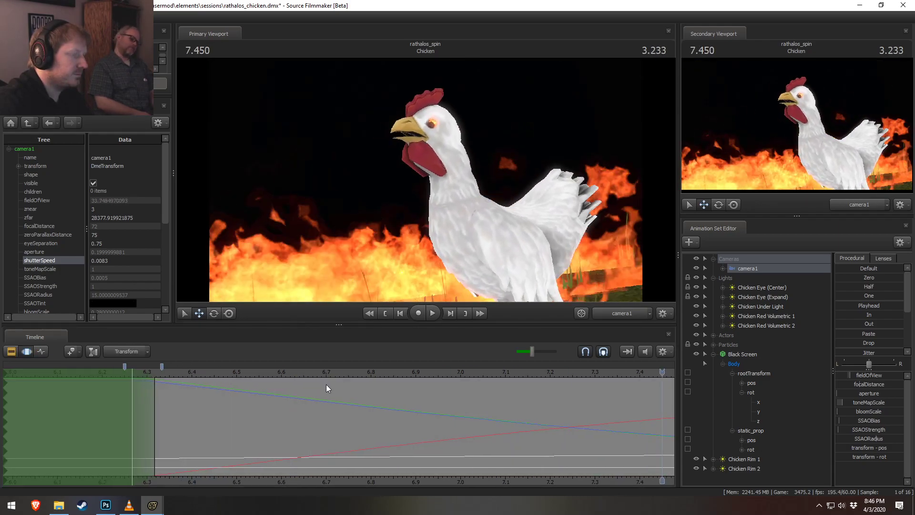
- Set the shutterSpeed of camera1 in the Rathalos Speaks shot to 0.0083
scroll(398, 400, down, 2)
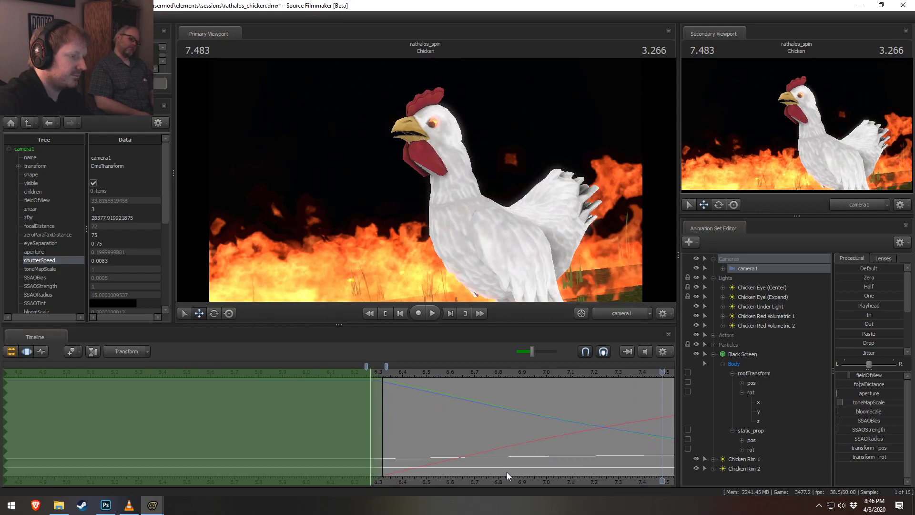
scroll(538, 474, down, 10)
key(F2)
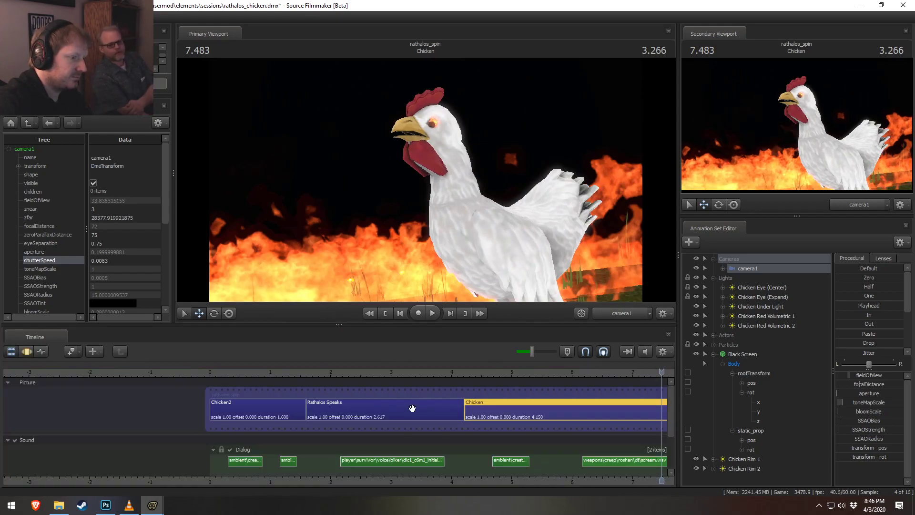
click(412, 411)
drag(387, 373, 367, 372)
key(space)
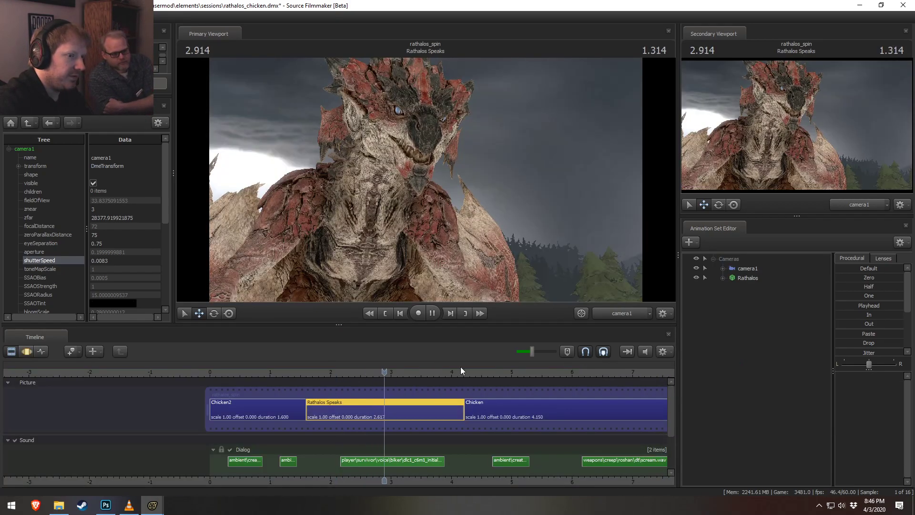
right_click(744, 272)
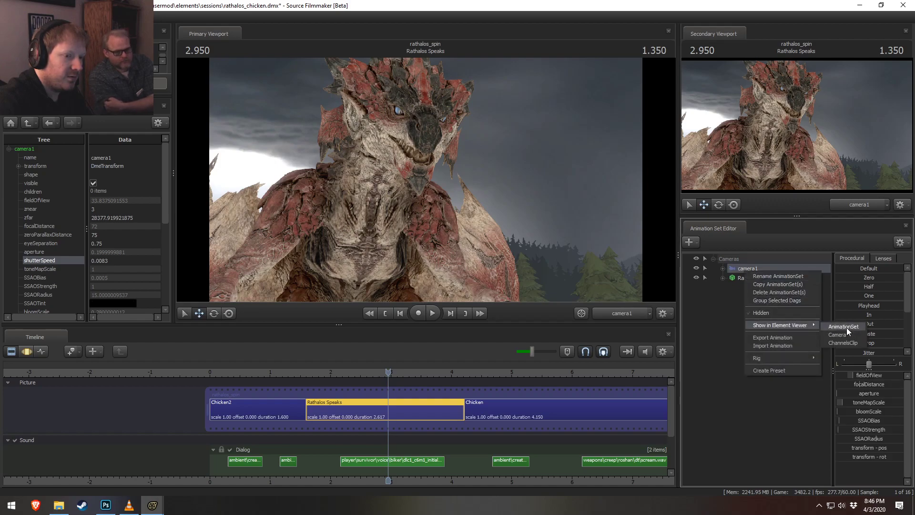
click(847, 326)
text(0.0083)
key(Return)
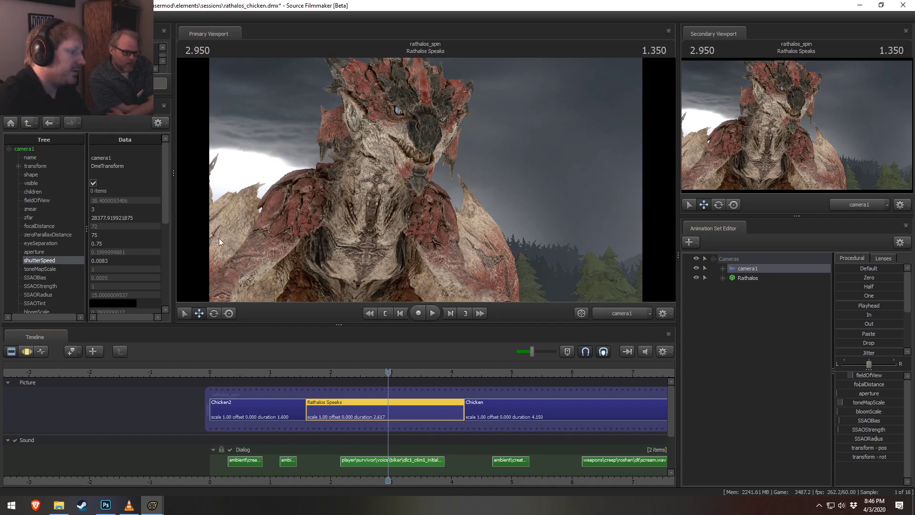
- Set the shutterSpeed of camera1 in the Chicken2 shot to 0.0083
click(236, 410)
right_click(747, 271)
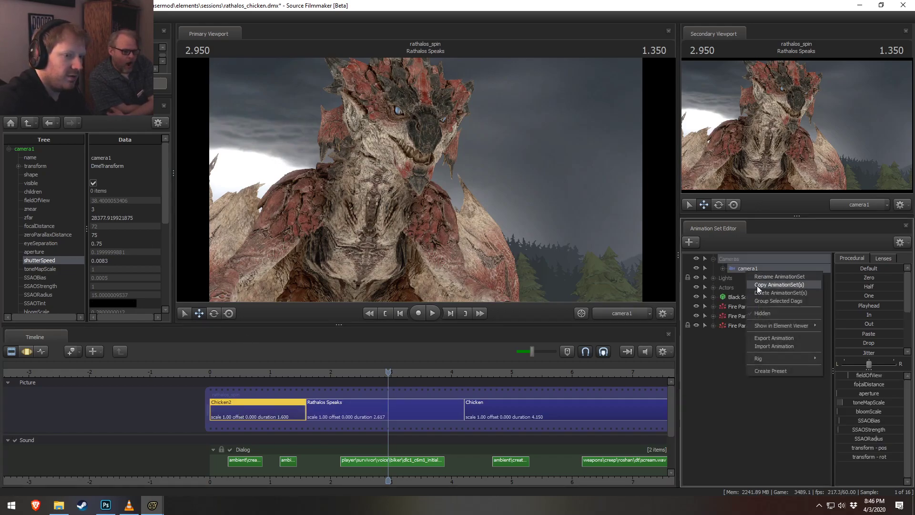
mouse_move(782, 327)
click(830, 334)
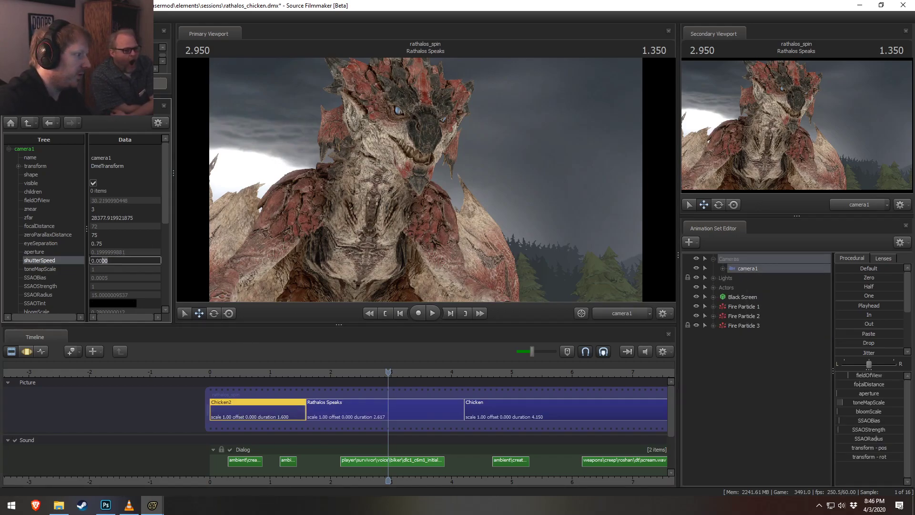
text(0.0083)
key(Return)
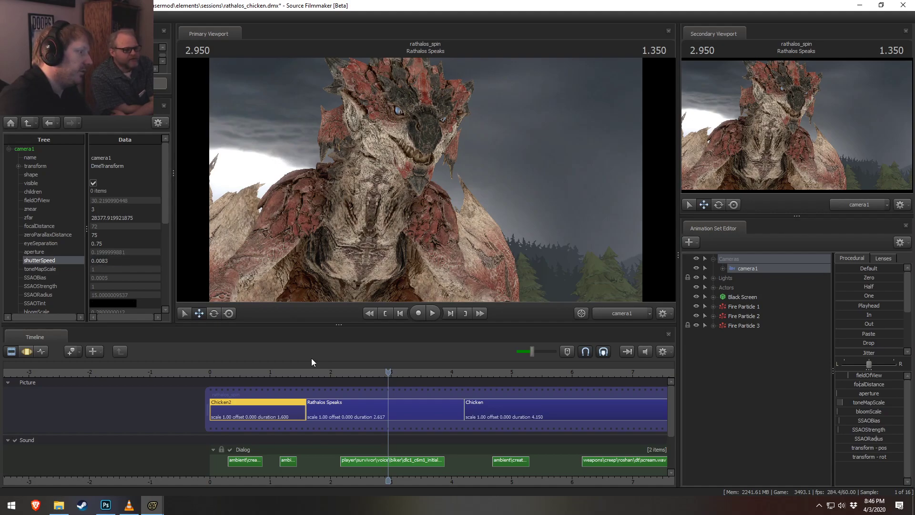
- Rename the Chicken2 shot to "Chicken Intro"
scroll(310, 381, down, 3)
right_click(307, 406)
mouse_move(342, 286)
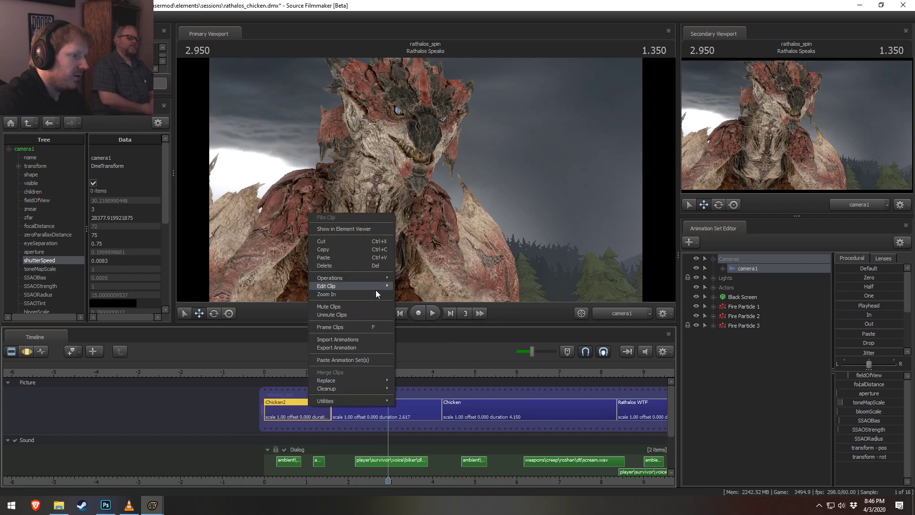
mouse_move(370, 287)
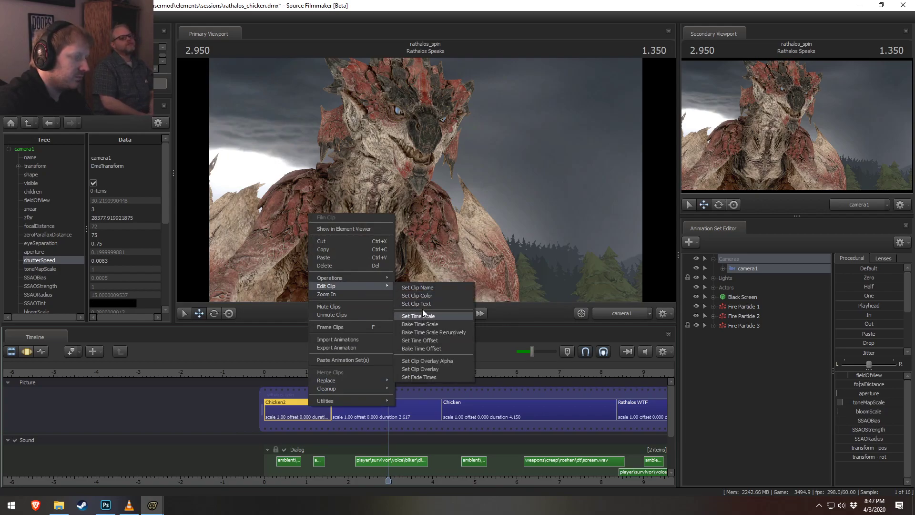
click(424, 288)
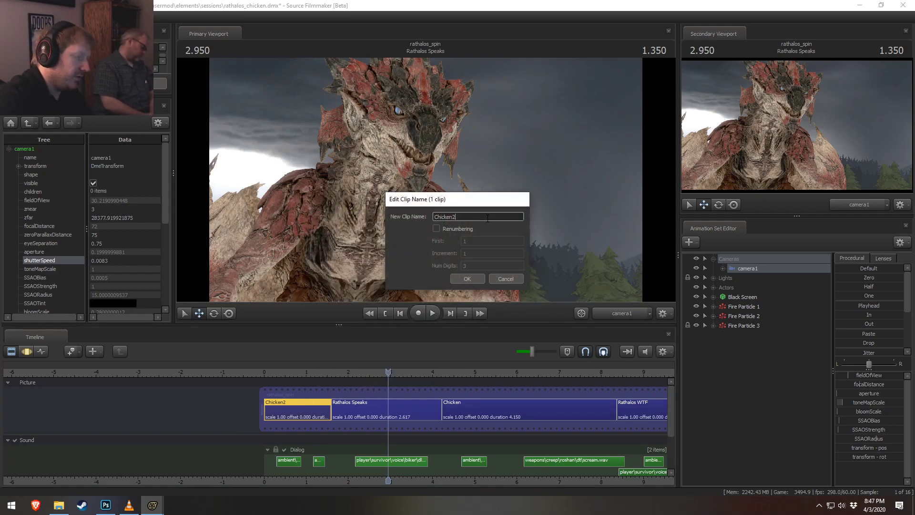
key(Return)
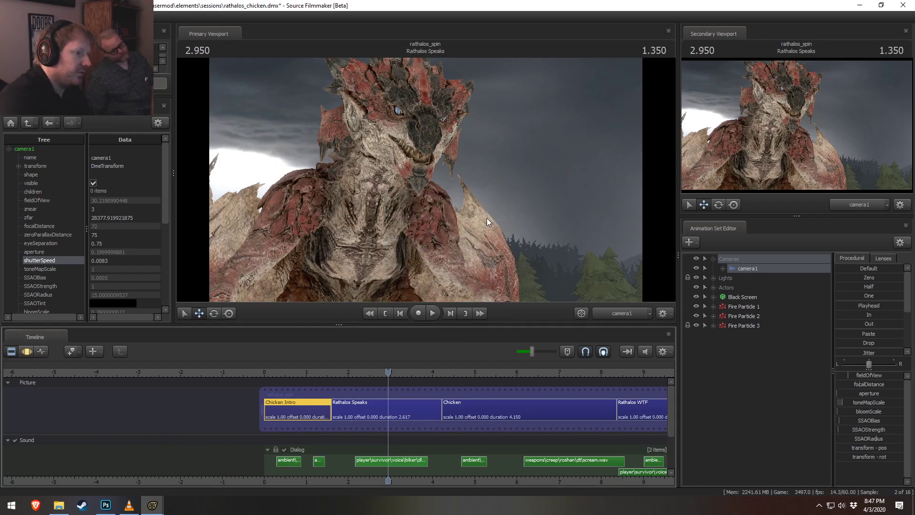
- Rename the Chicken shot to "Chicken Goes Evil"
right_click(467, 401)
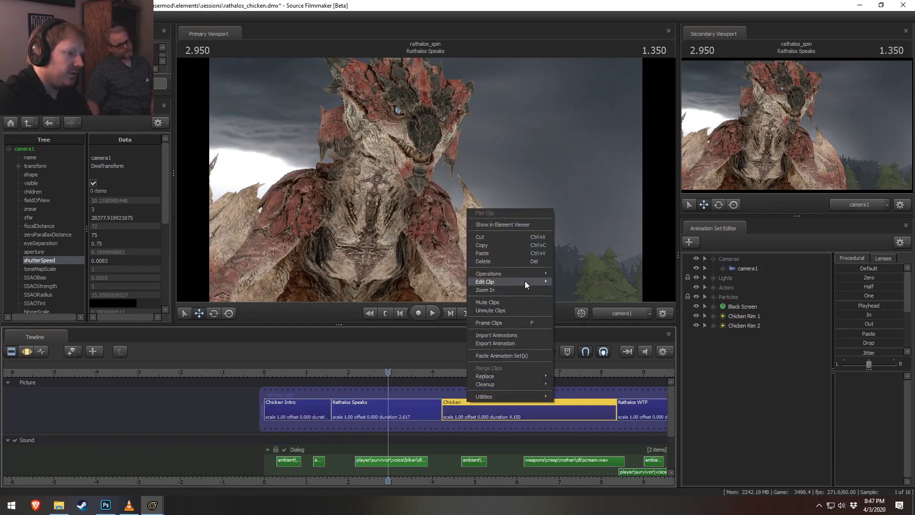
mouse_move(525, 281)
click(576, 283)
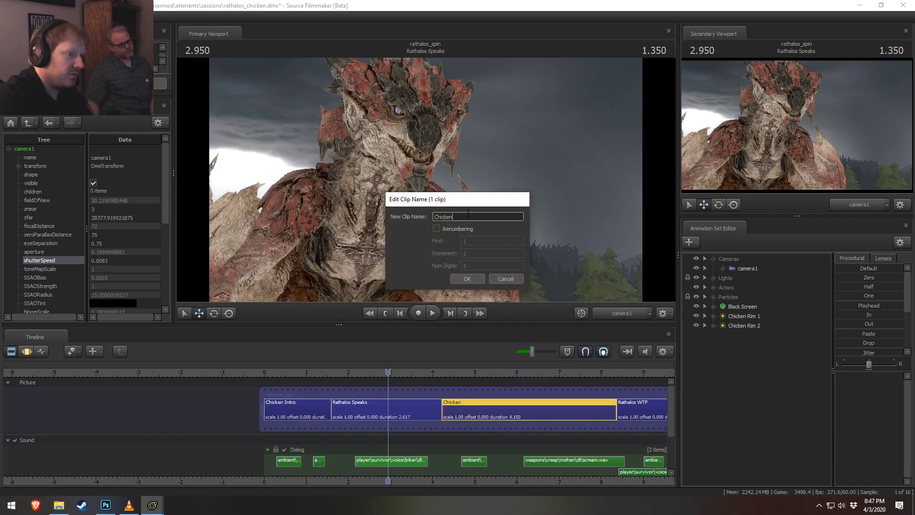
text(Goes Ev)
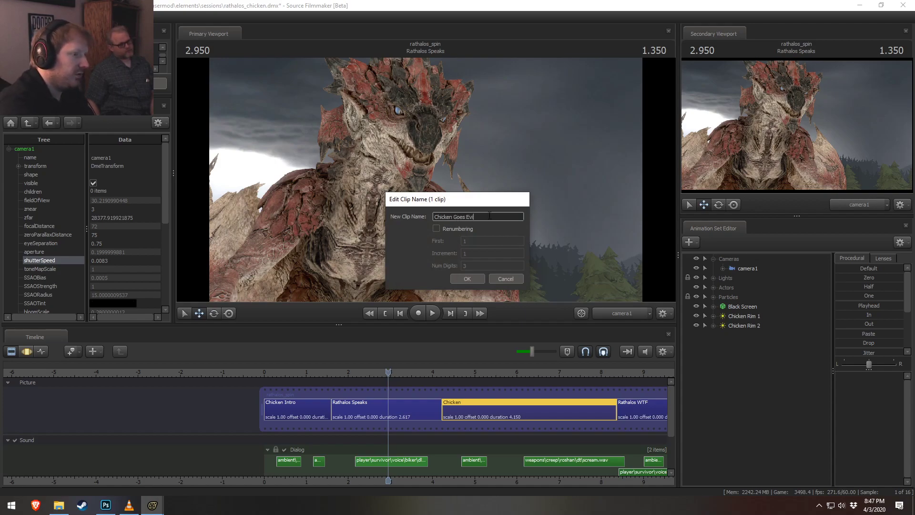
text(il)
key(Return)
- Lengthen the Chicken Intro shot to 2.000 seconds, pushing the following shots along, and replay the opening to check its pacing
click(271, 403)
key(space)
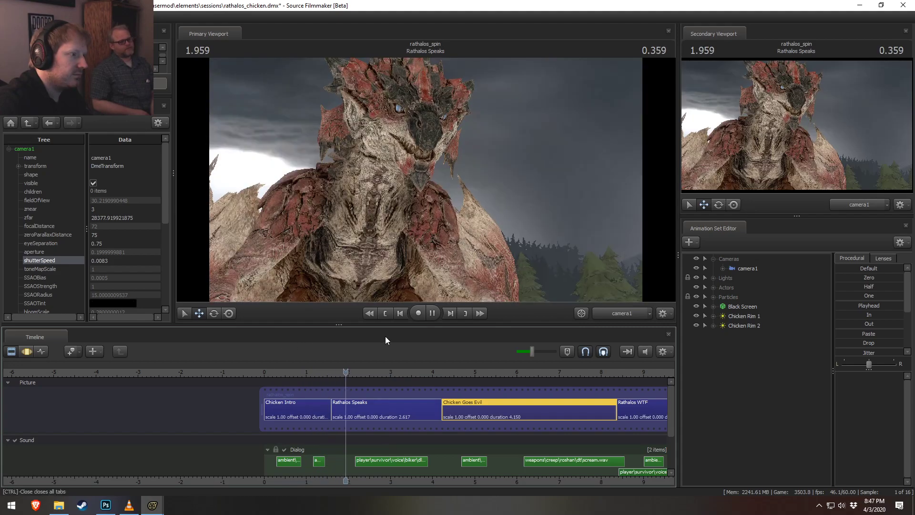
key(space)
click(299, 371)
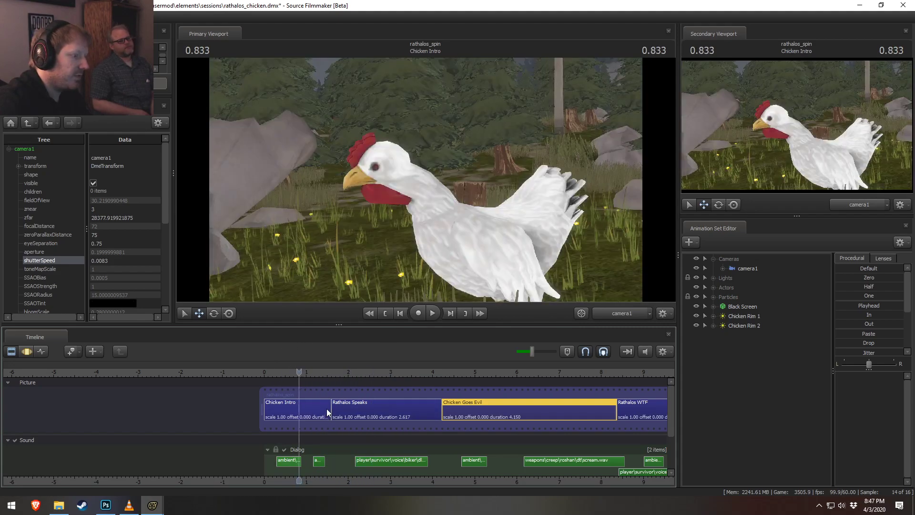
drag(326, 407, 347, 416)
click(264, 373)
key(space)
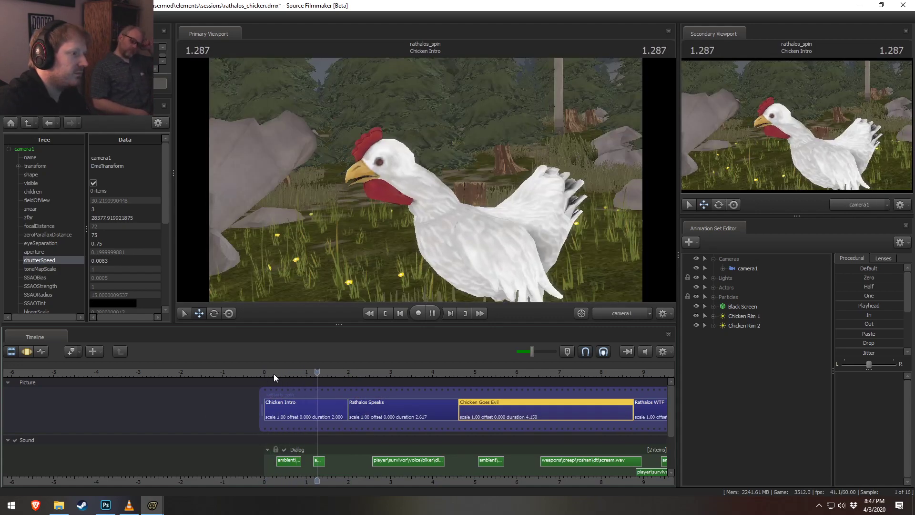
key(space)
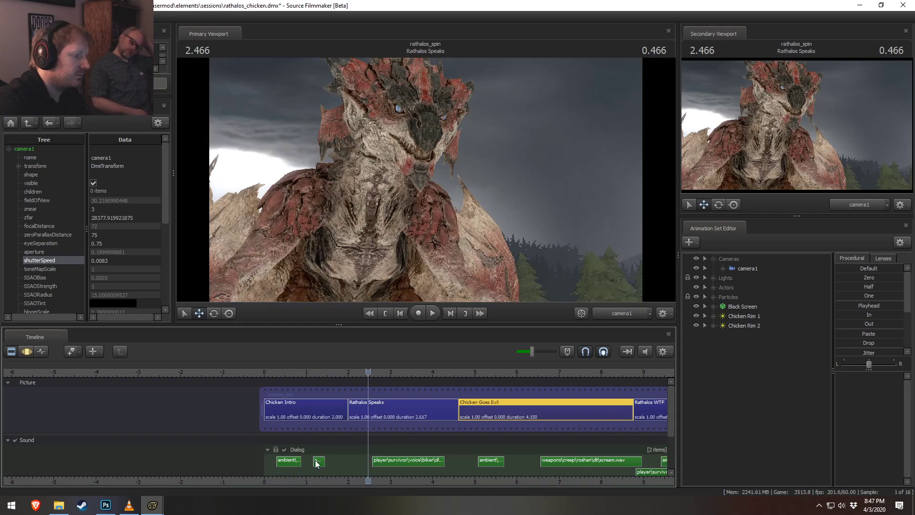
click(294, 365)
key(space)
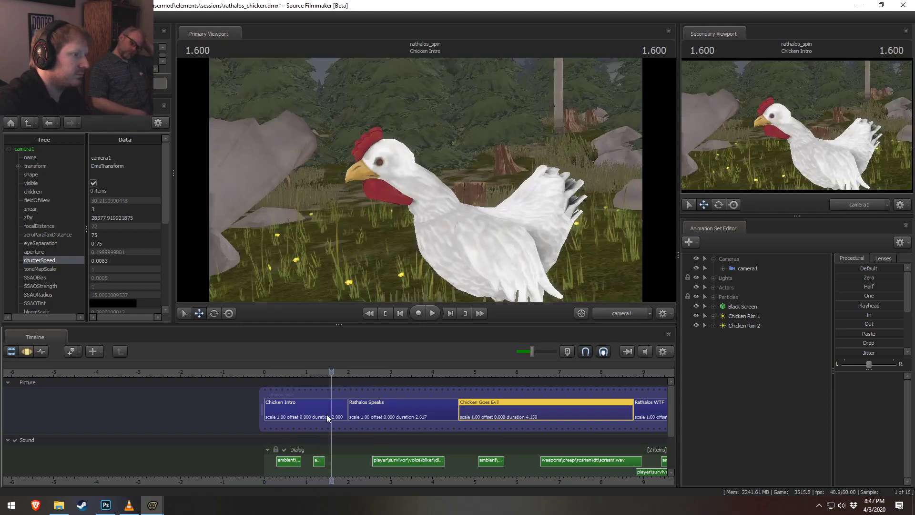
- Select all of the Chicken's controls except the Jaw in the Chicken Intro shot and open them for motion editing
click(327, 414)
click(744, 270)
click(713, 287)
click(723, 297)
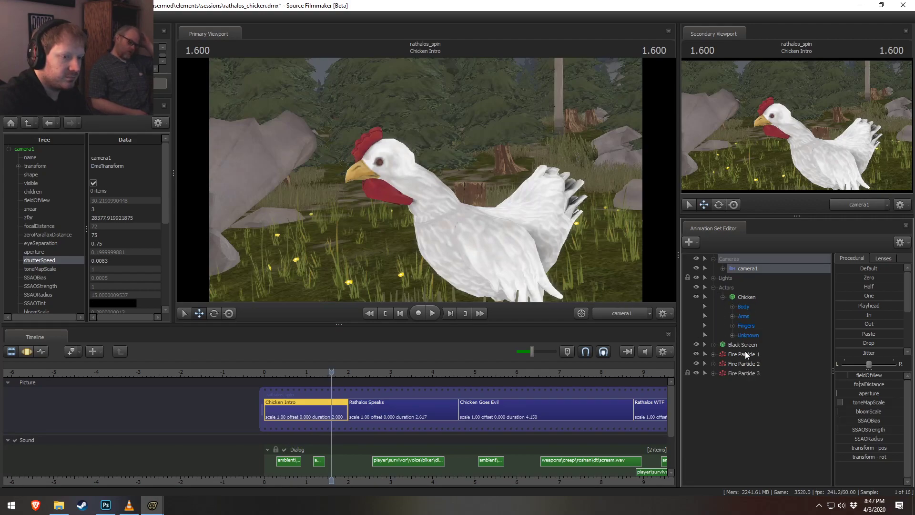
click(742, 297)
click(733, 307)
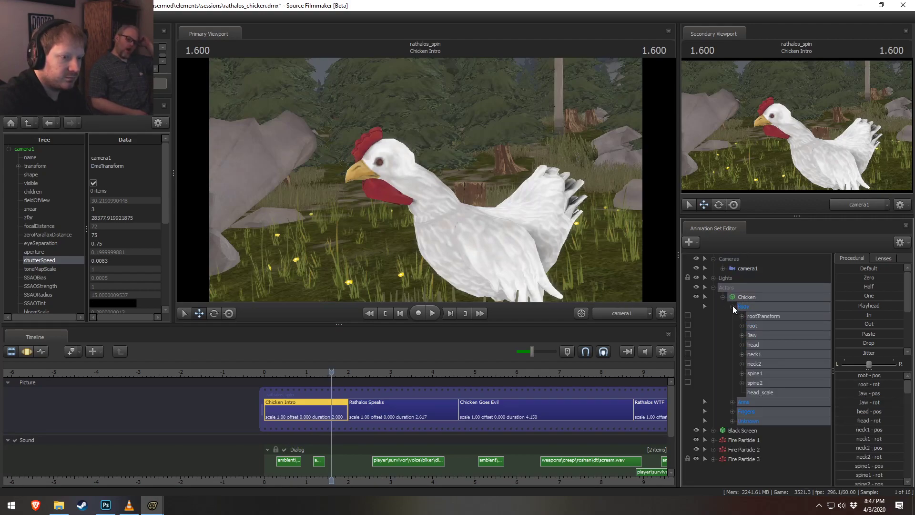
ctrl+click(754, 334)
key(F3)
- Shift the Chicken's animation earlier in the Chicken Intro shot and play the shot to check the timing
drag(285, 435, 254, 434)
drag(343, 410, 317, 413)
key(space)
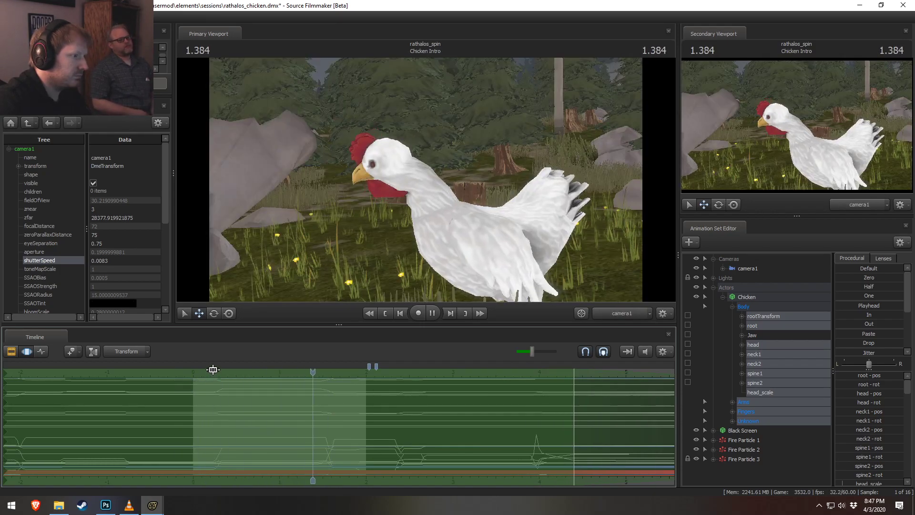
key(space)
drag(406, 372, 224, 376)
mouse_move(251, 420)
shift+mouse_down()
mouse_move(287, 419)
mouse_move(265, 419)
shift+mouse_up()
key(space)
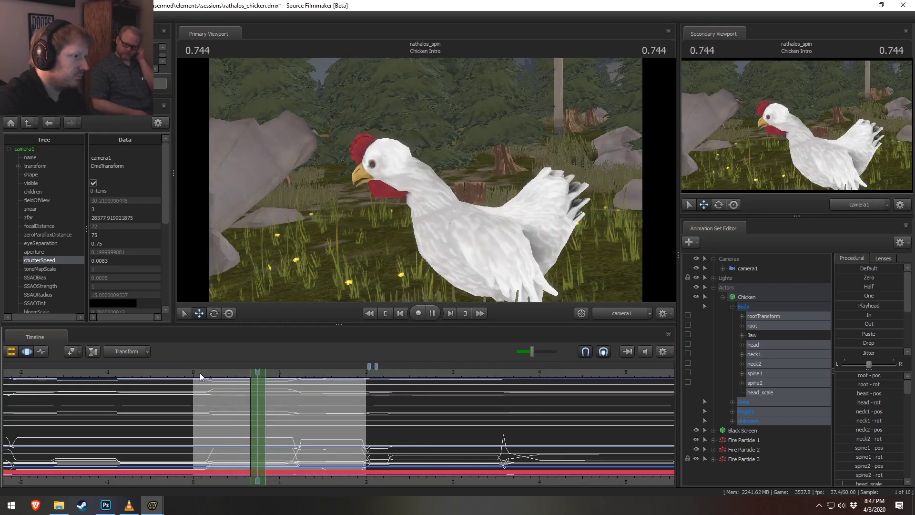
key(space)
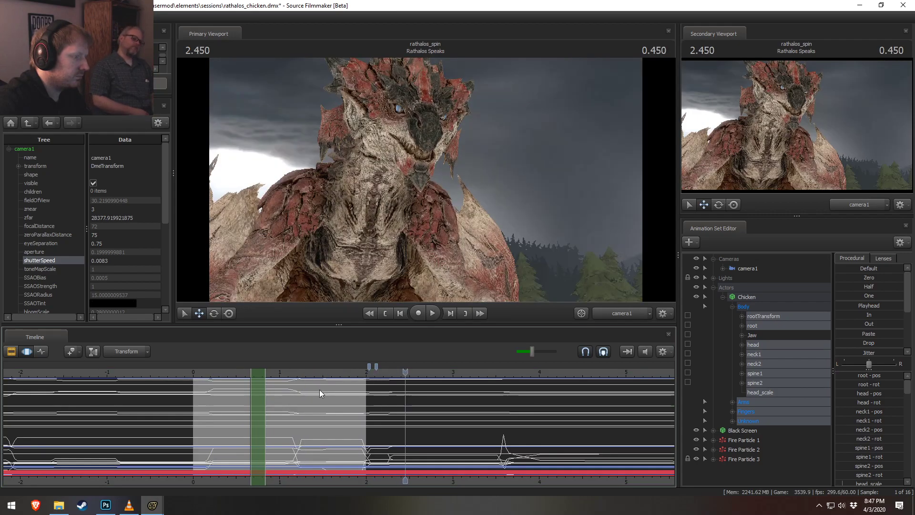
- Select the Chicken's entire animation range, shift it slightly earlier, and replay the Chicken Intro shot from its start
key(ctrl+a)
drag(312, 408, 293, 415)
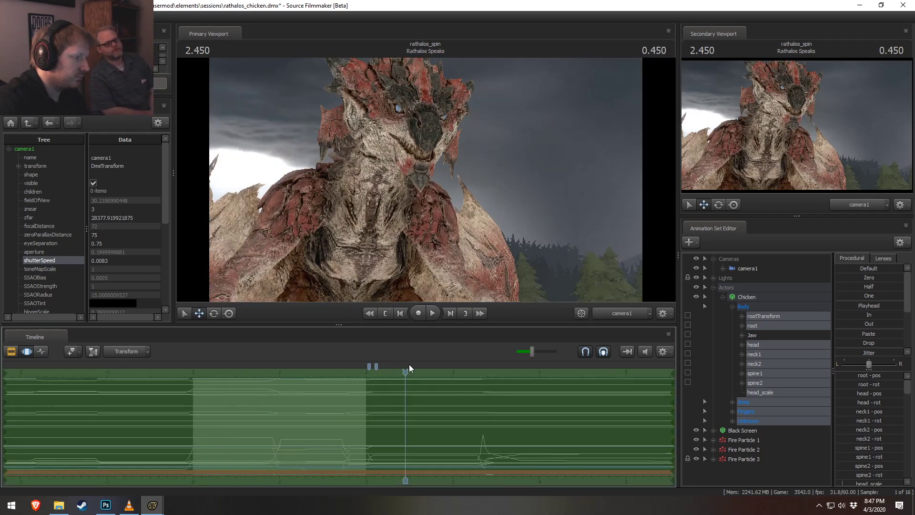
key(F2)
drag(406, 372, 192, 374)
key(space)
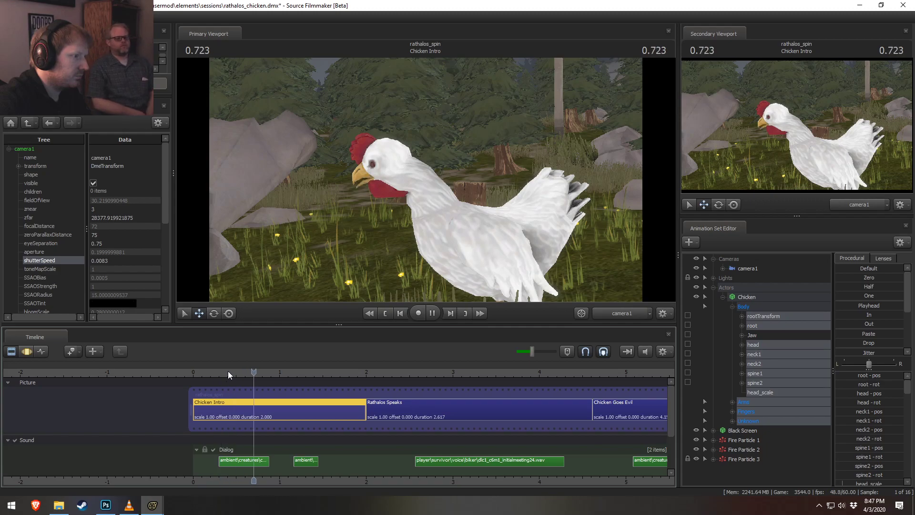
key(space)
- Shift the Chicken's animation later within the Chicken Intro shot and replay the transition into Rathalos Speaks
key(F3)
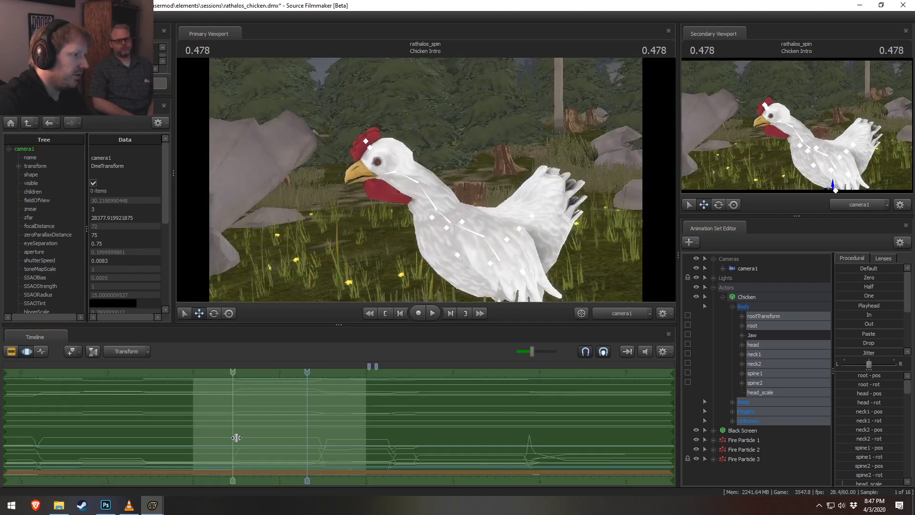
shift+drag(258, 447, 255, 420)
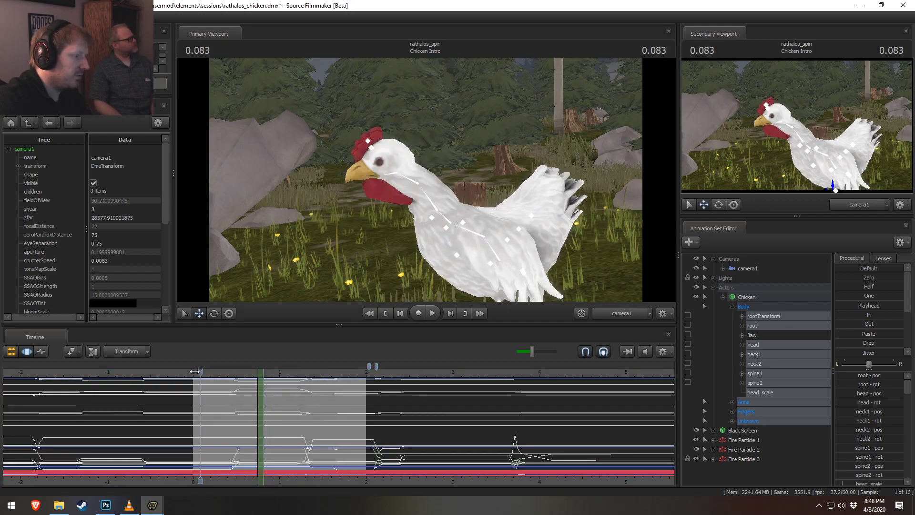
key(space)
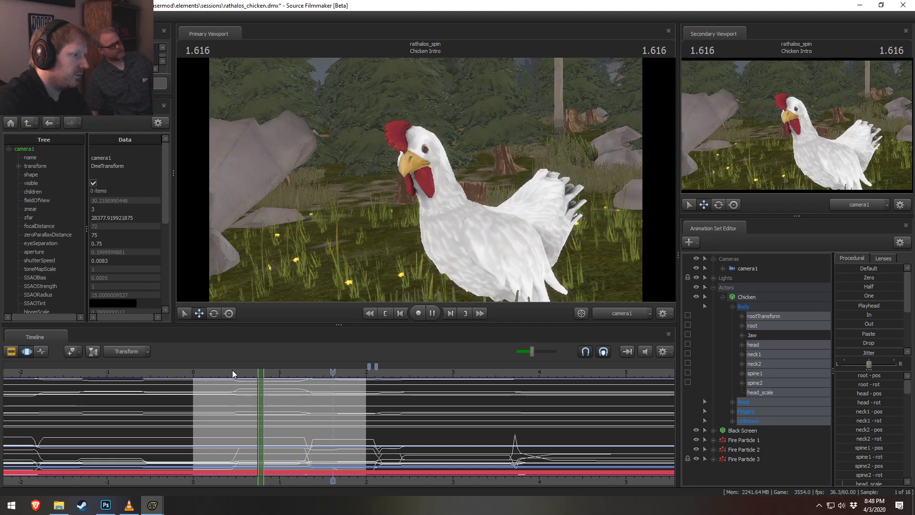
click(293, 372)
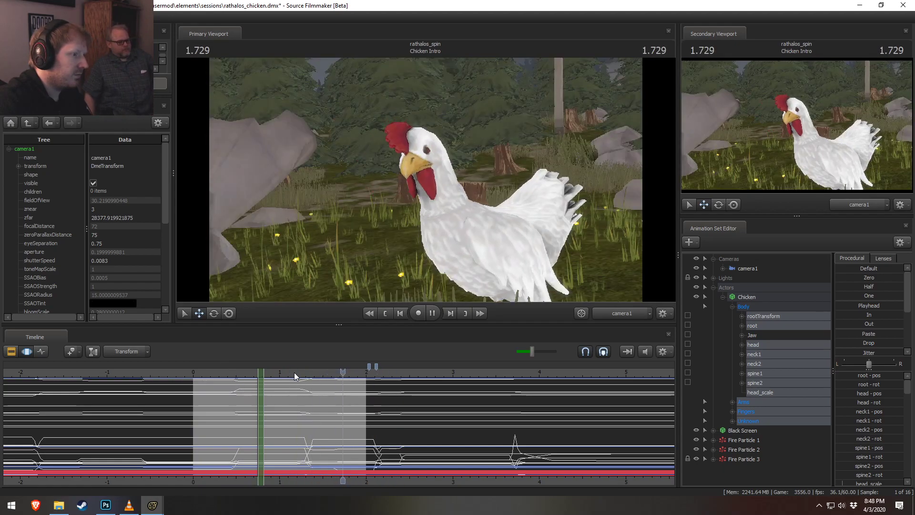
click(301, 367)
click(294, 365)
click(287, 367)
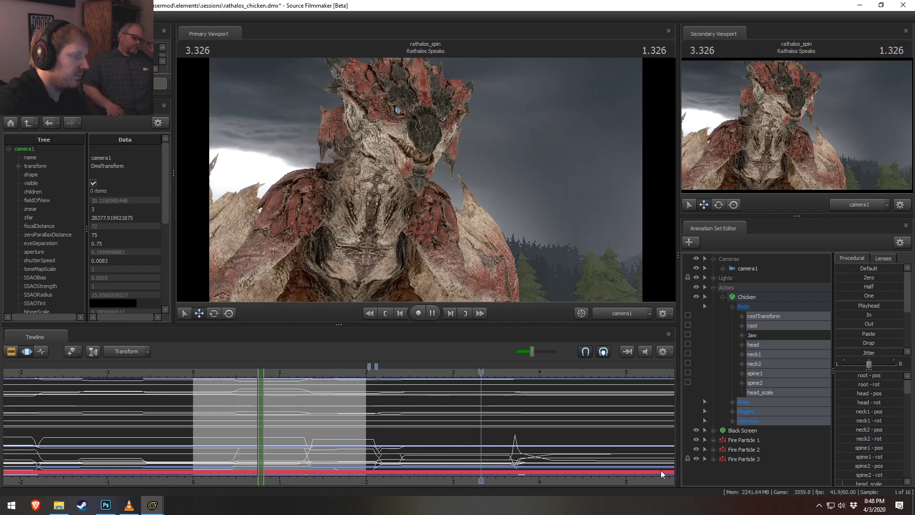
- Extend the end of the rathalos_spin sequence to cover the whole Rathalos WTF shot and replay the ending
scroll(657, 468, down, 4)
middle_drag(564, 473, 431, 462)
key(F3)
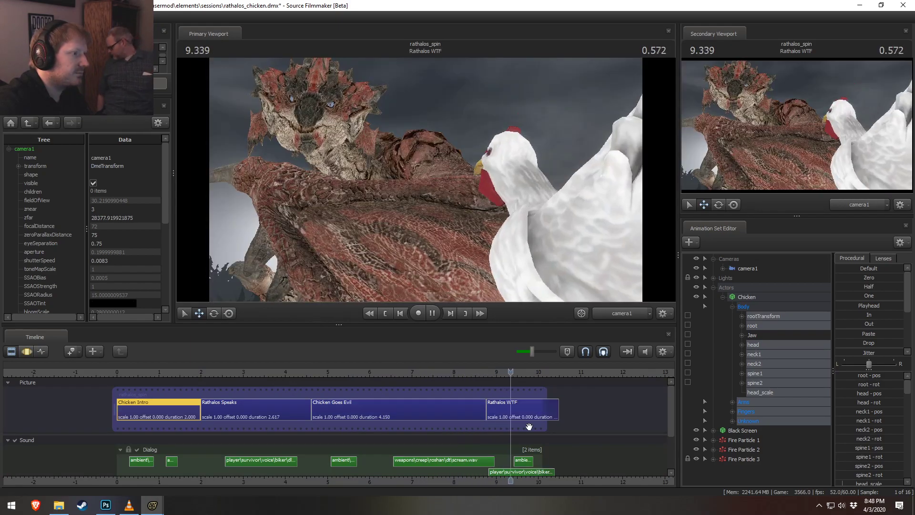
key(space)
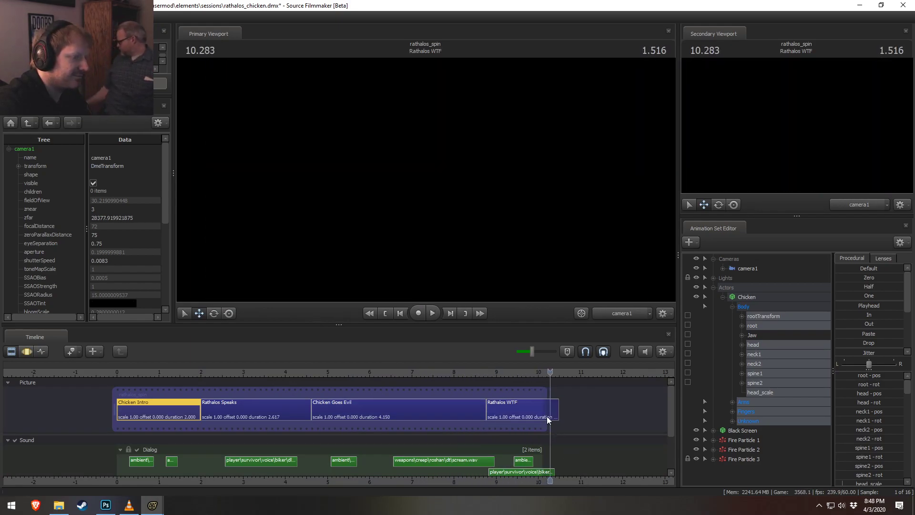
drag(545, 391, 561, 391)
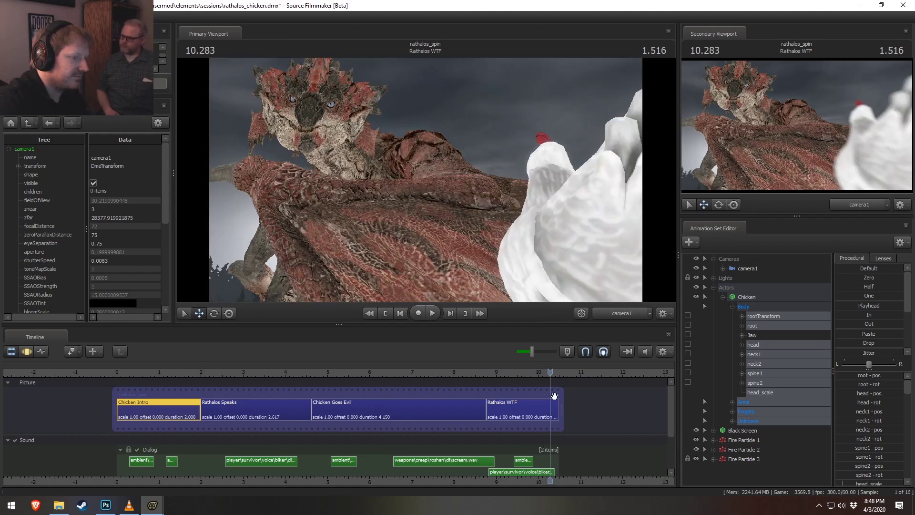
click(455, 372)
key(space)
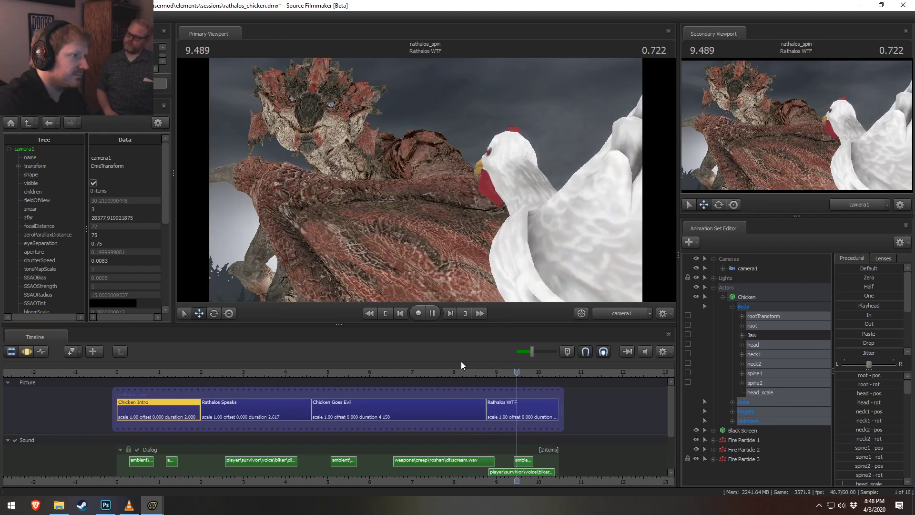
- Move the reactionnegative04.wav dialog clip slightly earlier to start with the Rathalos WTF shot, and play it back
drag(484, 373, 489, 373)
scroll(533, 462, up, 5)
drag(517, 471, 511, 471)
click(477, 374)
drag(477, 374, 506, 383)
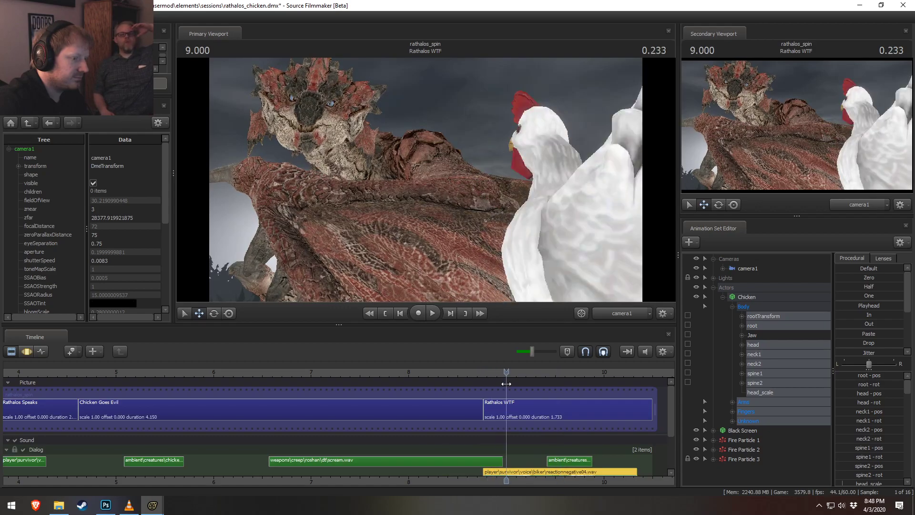
key(space)
click(416, 376)
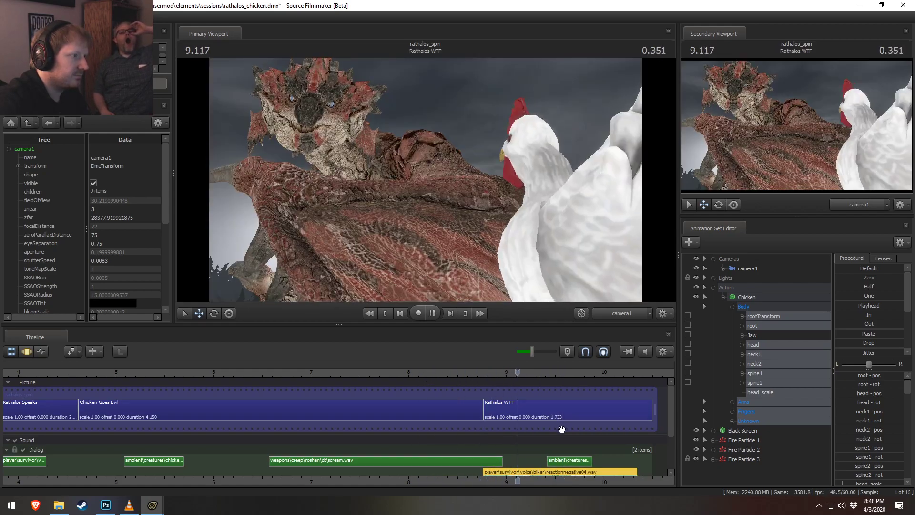
key(space)
- Trim the Rathalos WTF shot to 1.583 seconds, shorten the rathalos_spin sequence to match, and replay the ending
middle_drag(583, 472, 571, 459)
drag(576, 406, 560, 411)
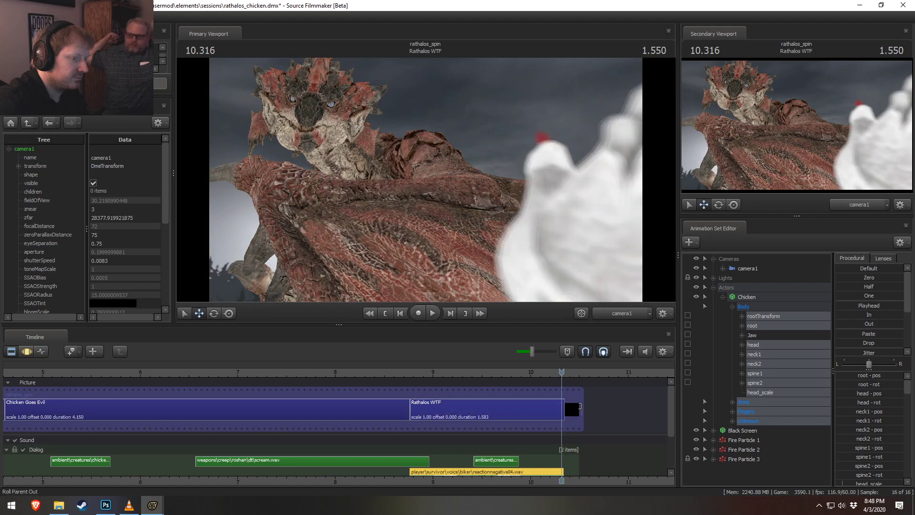
drag(472, 373, 428, 369)
key(space)
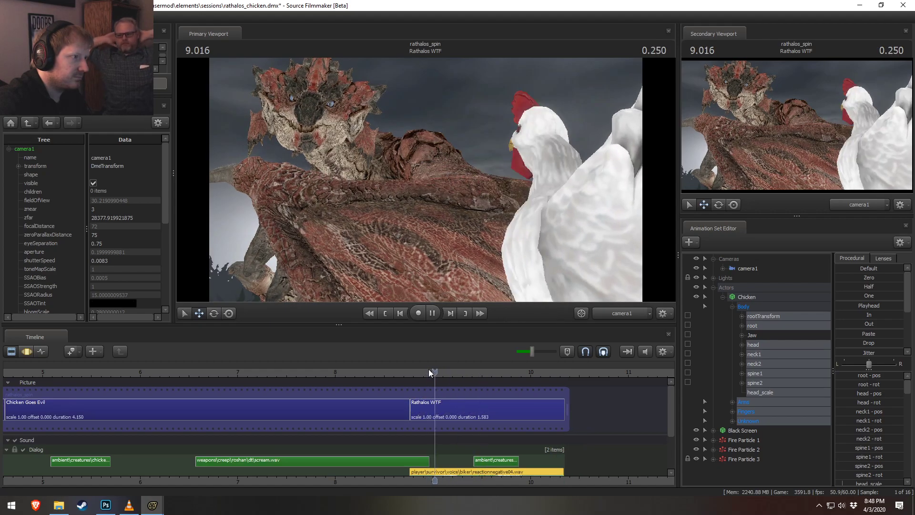
key(space)
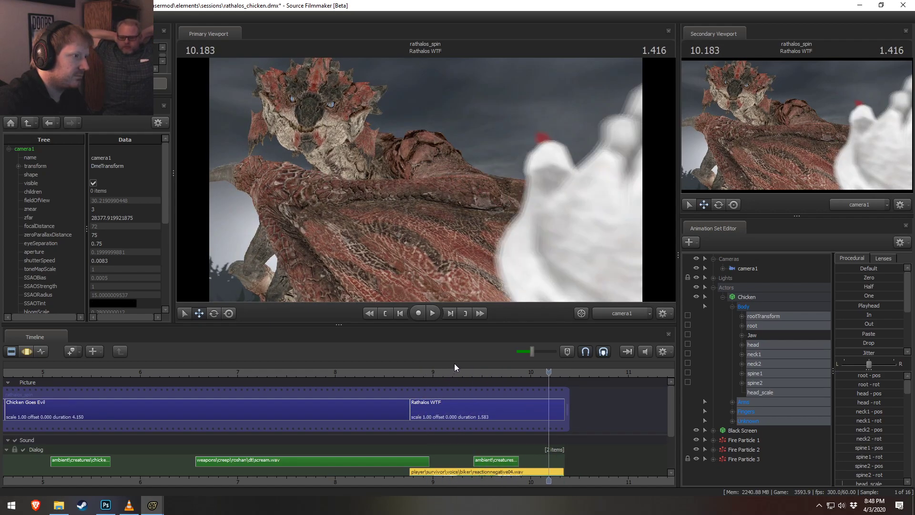
drag(405, 373, 423, 374)
key(space)
key(space)
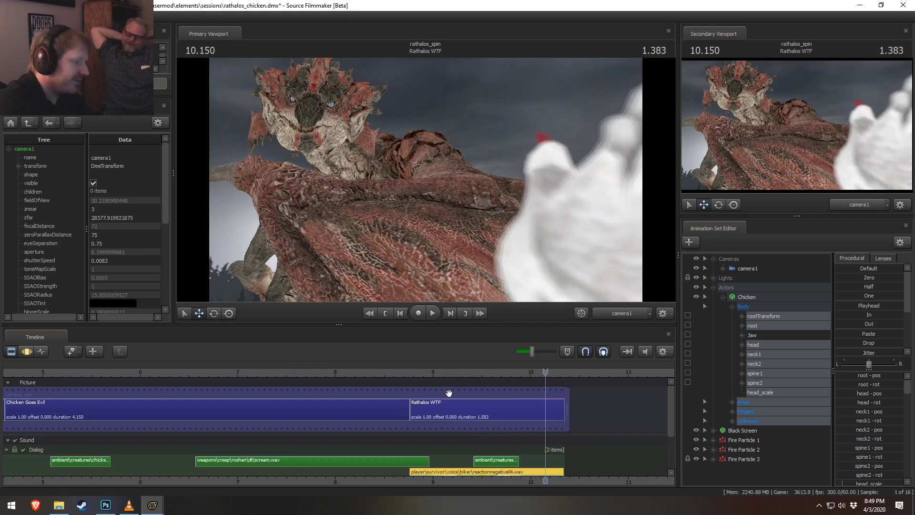
- Split the reactionnegative04.wav dialog clip at 9.366 seconds
click(420, 372)
key(space)
click(451, 372)
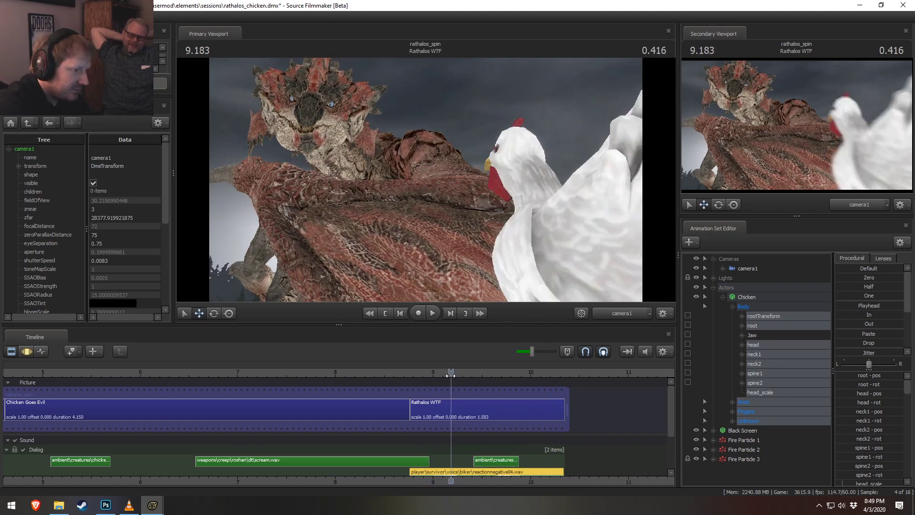
drag(671, 410, 670, 443)
scroll(500, 419, up, 5)
drag(422, 373, 498, 415)
key(b)
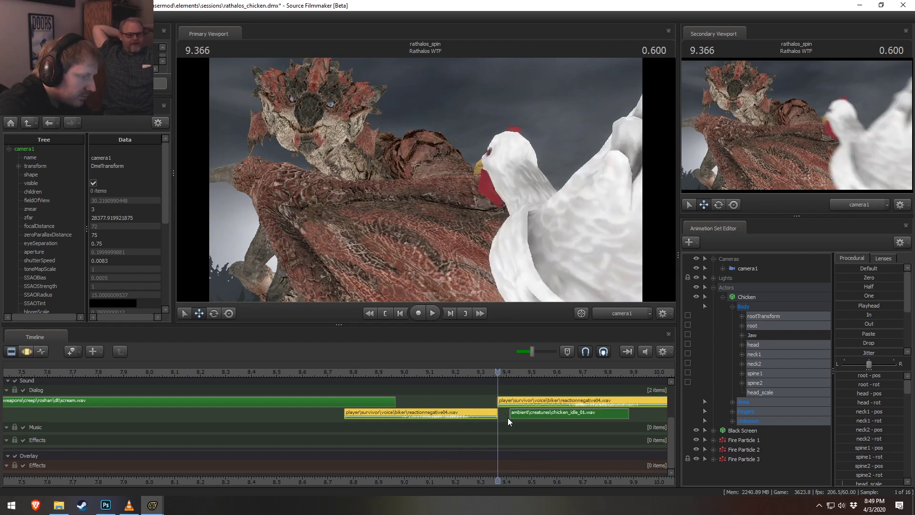
key(ctrl+z)
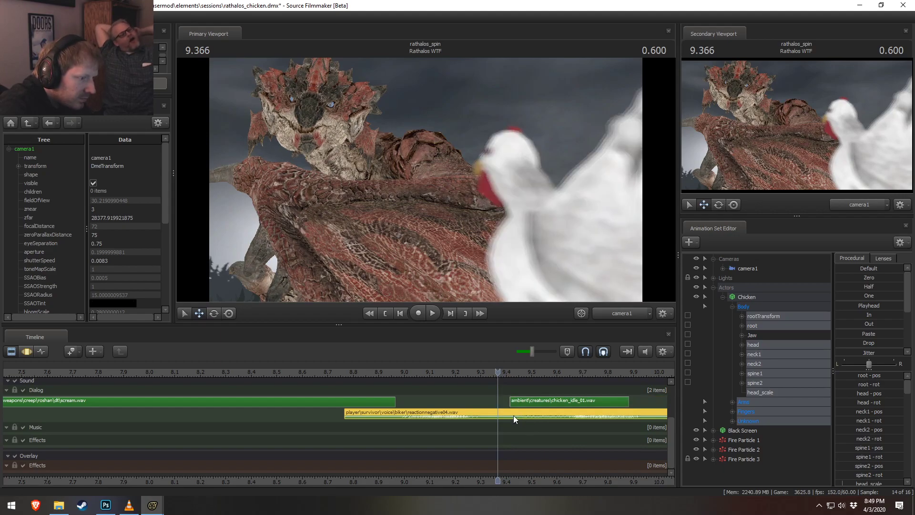
key(b)
- Split the second part of the reactionnegative04.wav dialog clip again at 9.483 seconds
click(516, 377)
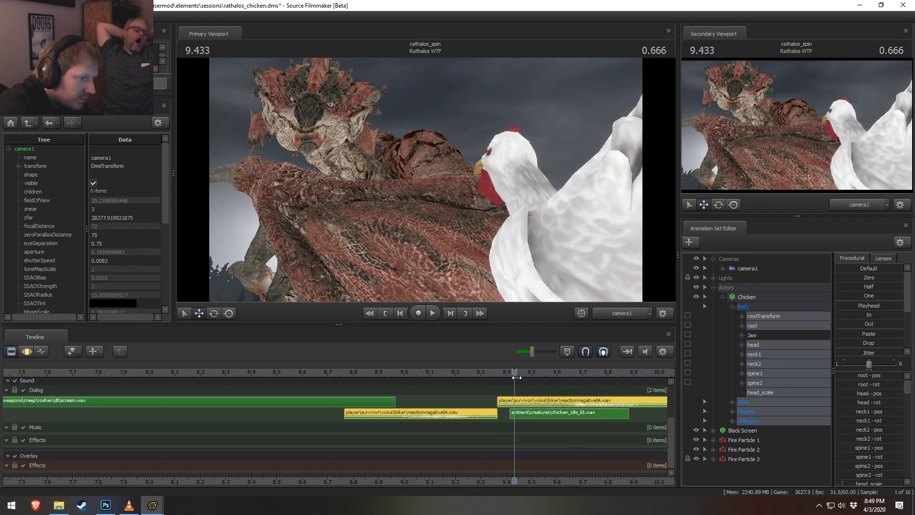
drag(547, 385, 527, 384)
click(539, 401)
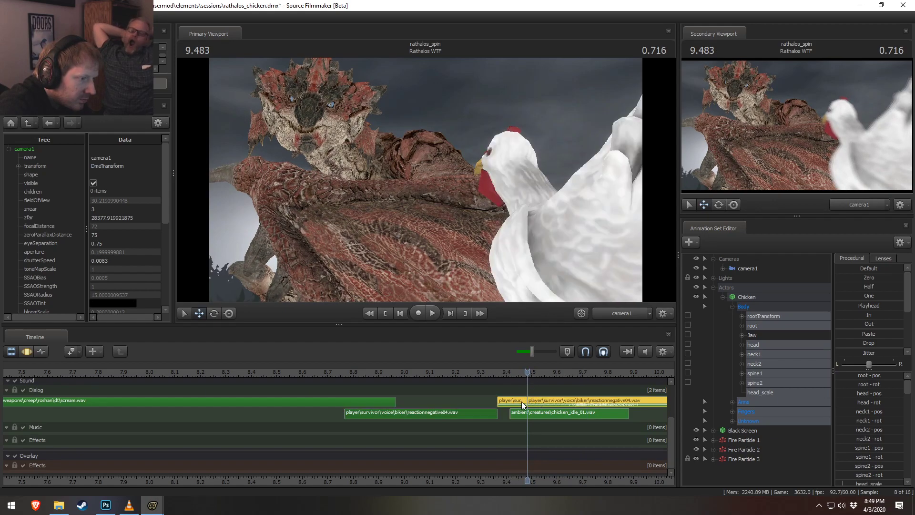
- Remove the short middle piece of the reactionnegative04.wav dialog clip, move the last piece earlier to close the gap, and play it back
key(b)
drag(541, 404, 515, 410)
click(542, 415)
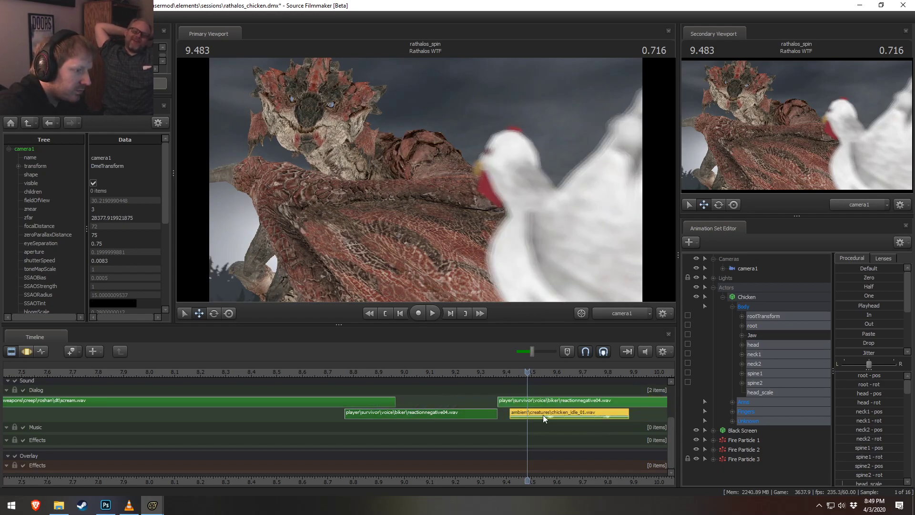
drag(425, 371, 380, 372)
key(space)
key(space)
- Mute the chicken_idle_01.wav dialog clip near the end of the timeline
scroll(565, 457, down, 4)
drag(508, 371, 479, 371)
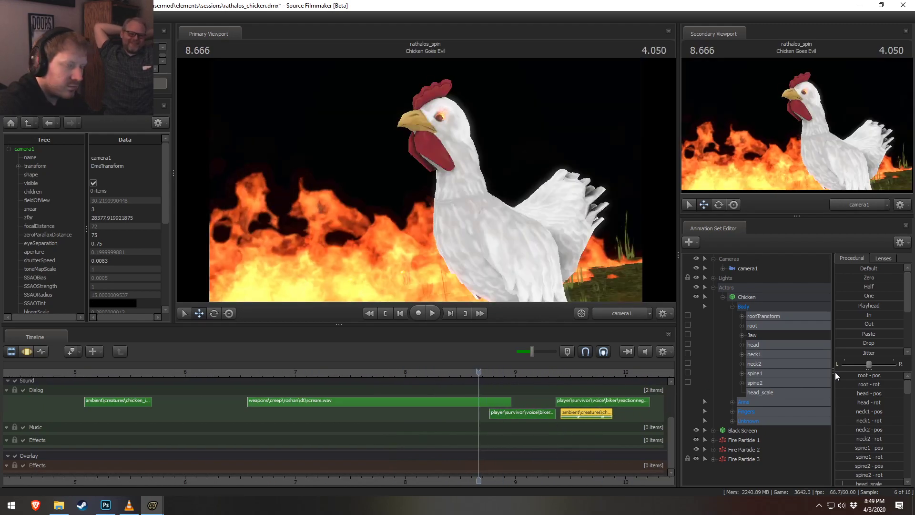
key(Right)
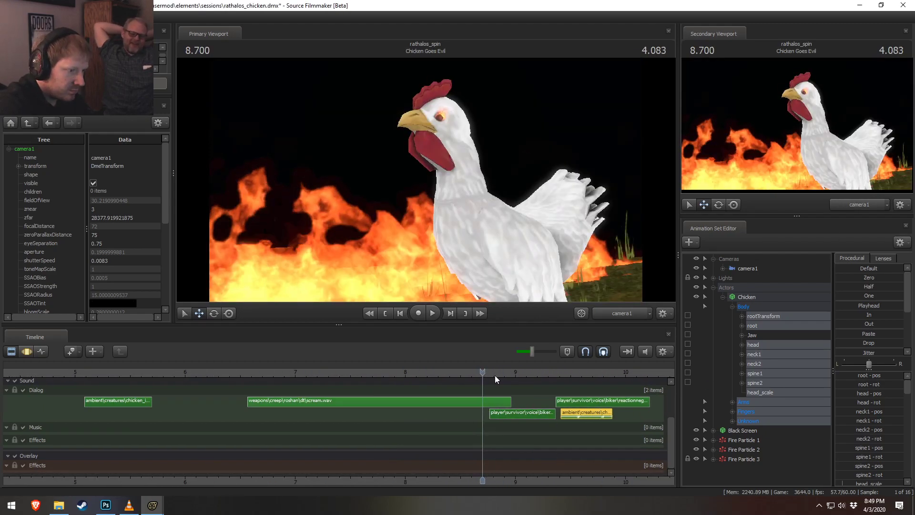
right_click(591, 413)
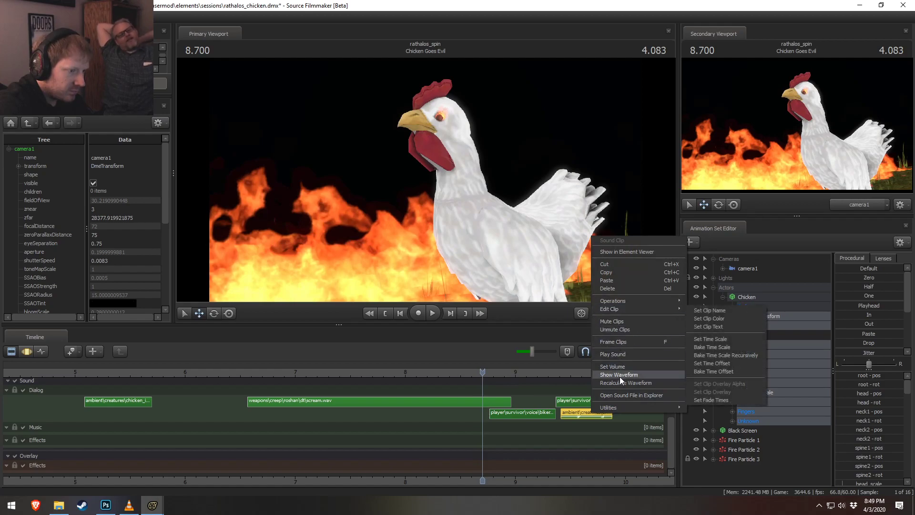
click(619, 321)
- Replay the end of the Chicken Goes Evil shot and the Rathalos WTF shot to judge the dialog without chicken_idle_01.wav
drag(483, 371, 430, 371)
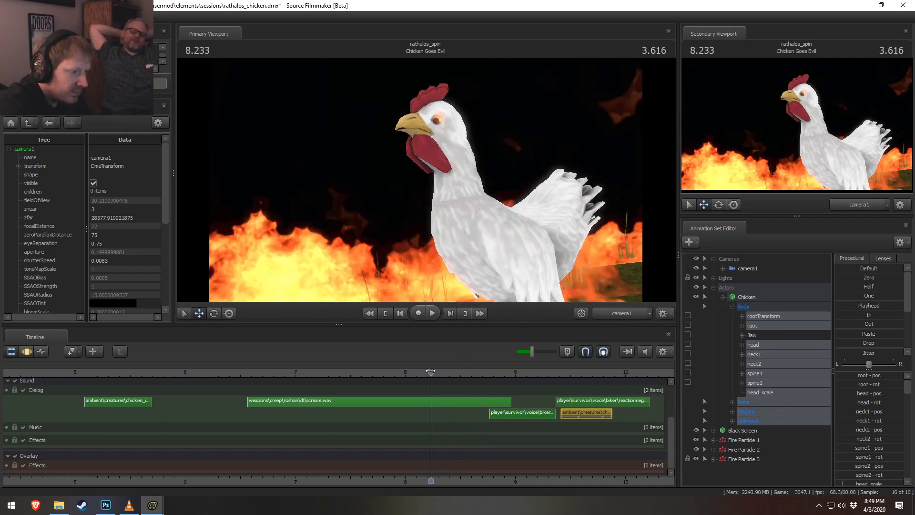
key(space)
key(space)
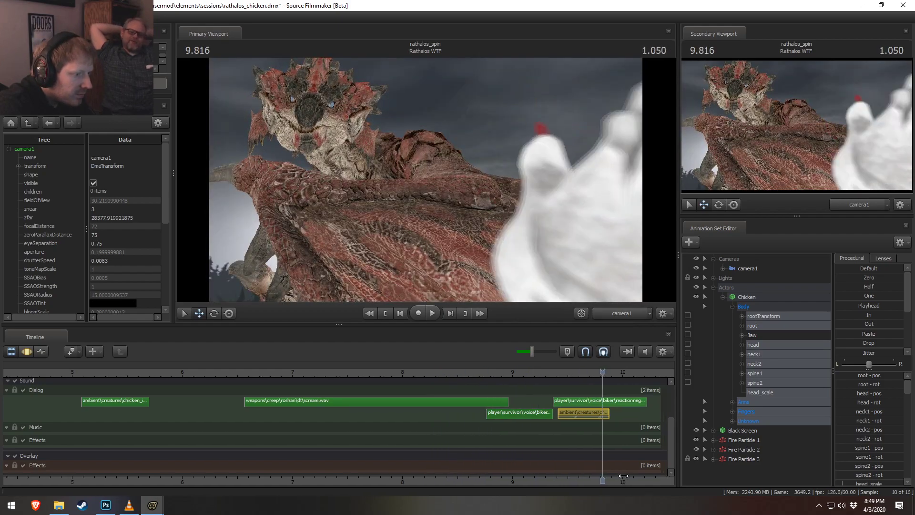
drag(627, 477, 427, 477)
drag(354, 373, 305, 373)
key(space)
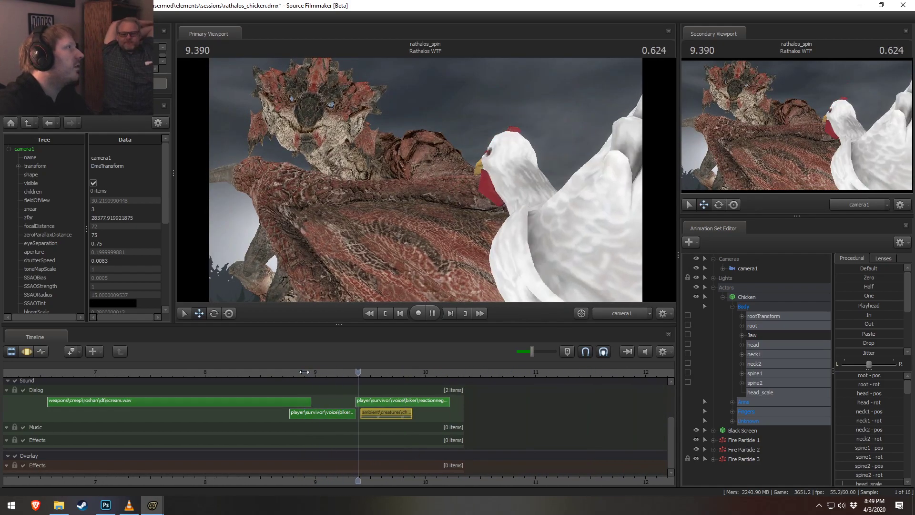
key(space)
click(310, 373)
drag(308, 373, 299, 370)
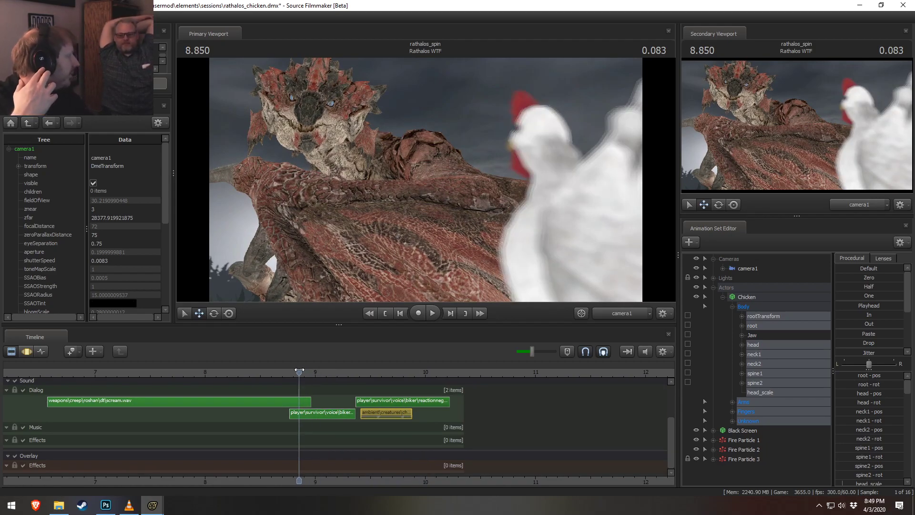
key(space)
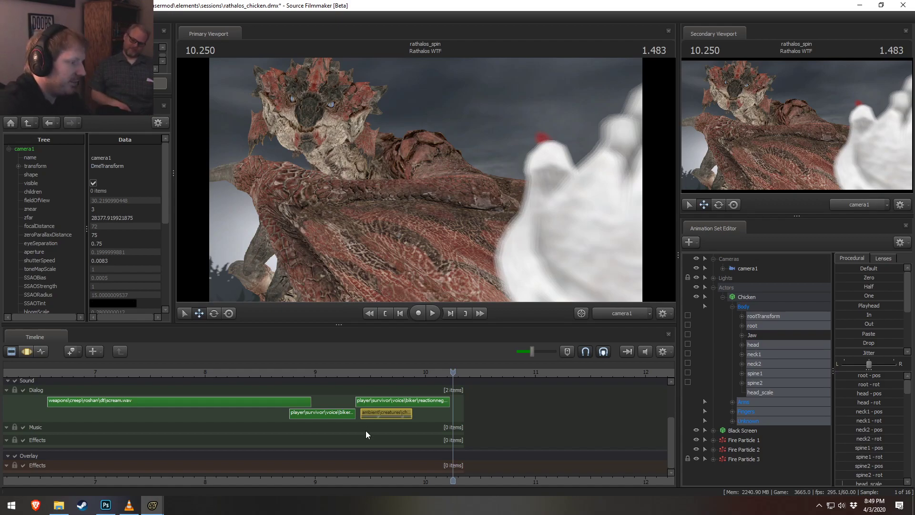
- Unmute the chicken_idle_01.wav dialog clip and replay the Rathalos WTF shot with it
right_click(373, 415)
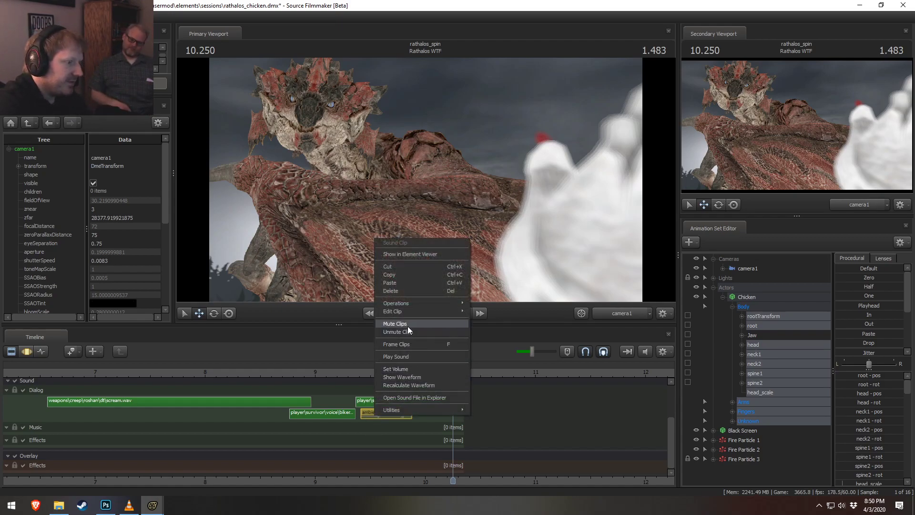
click(407, 325)
right_click(394, 409)
click(412, 328)
drag(340, 372, 316, 375)
key(space)
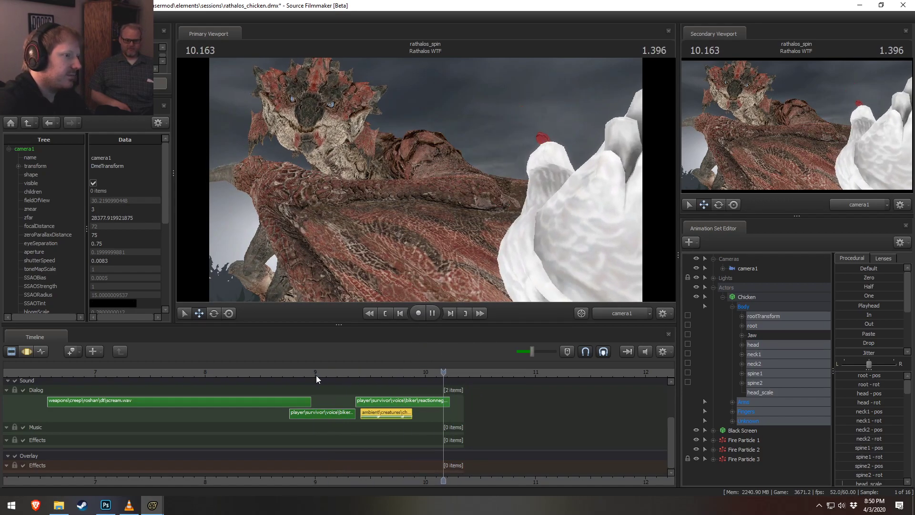
- Replay the Chicken Goes Evil shot to check the scream timing, and save the session
drag(260, 372, 75, 375)
key(space)
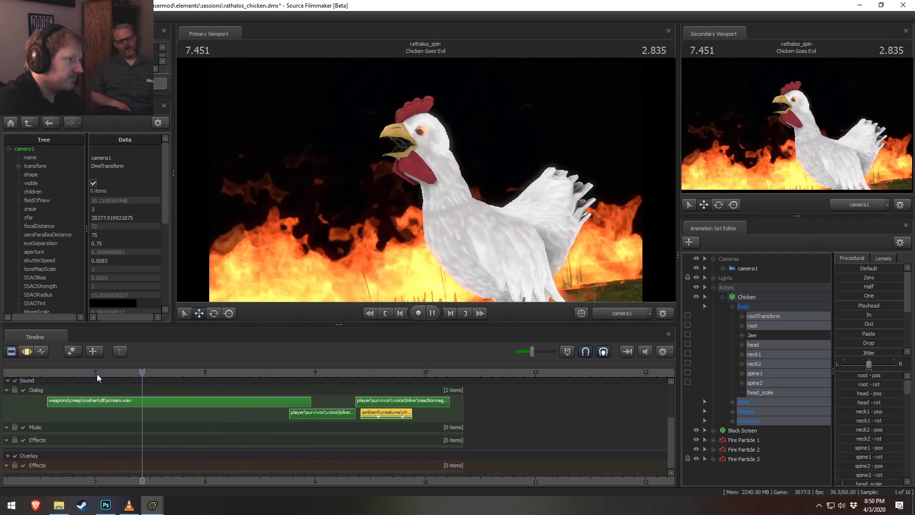
key(space)
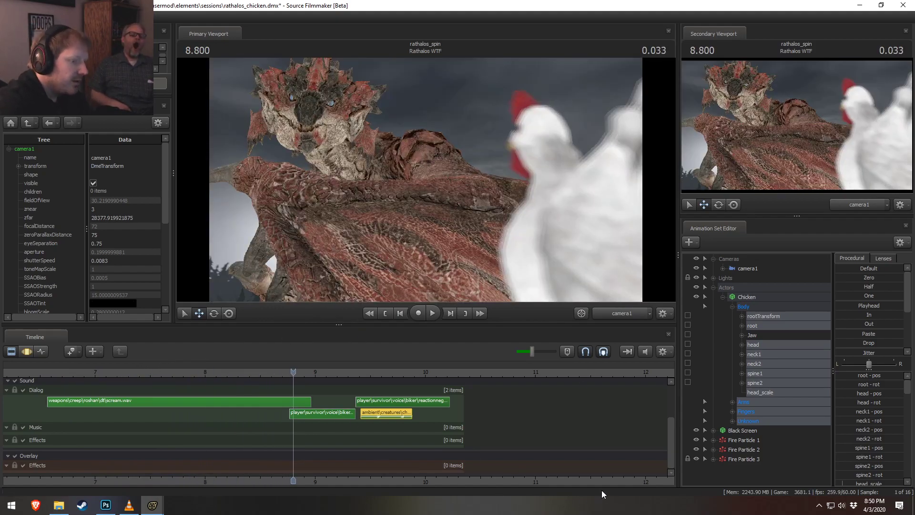
middle_drag(391, 480, 351, 373)
click(291, 373)
key(space)
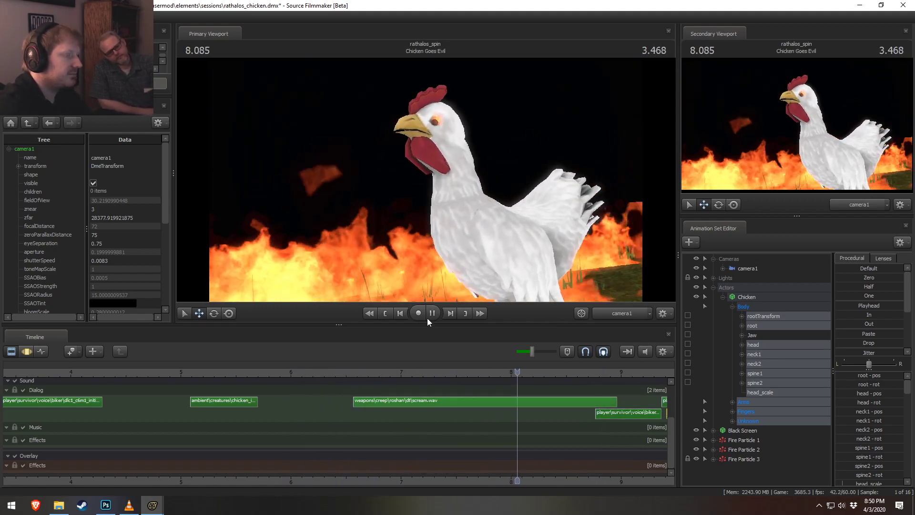
click(427, 319)
click(334, 373)
key(space)
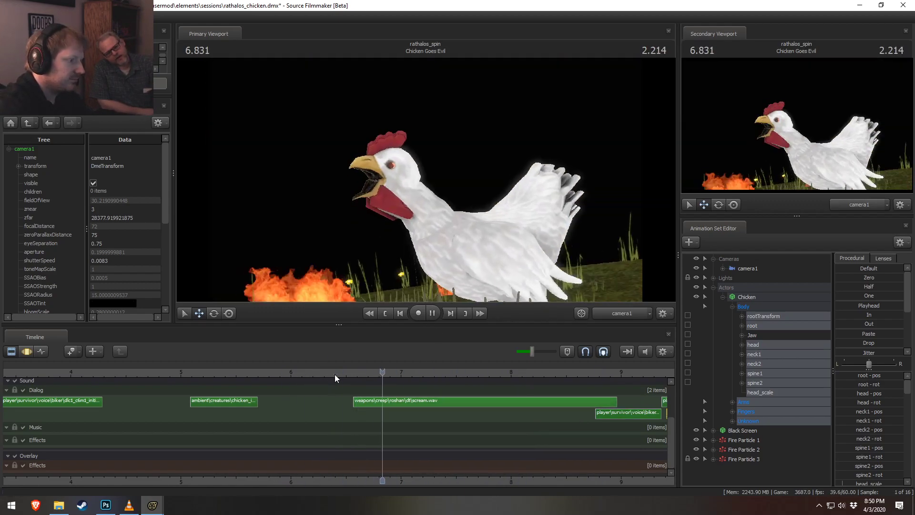
key(space)
key(ctrl+s)
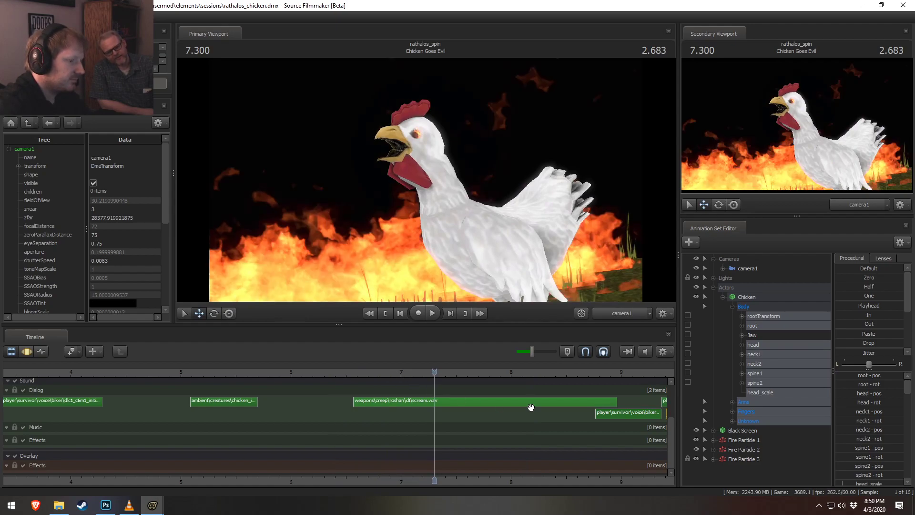
- Turn on lighting in the primary viewport and play part of the Chicken Goes Evil shot with it
scroll(674, 421, up, 3)
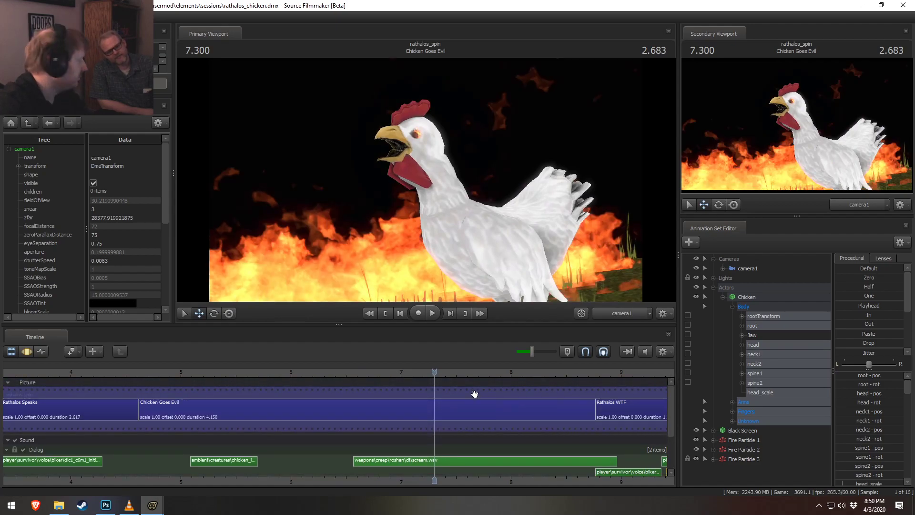
key(space)
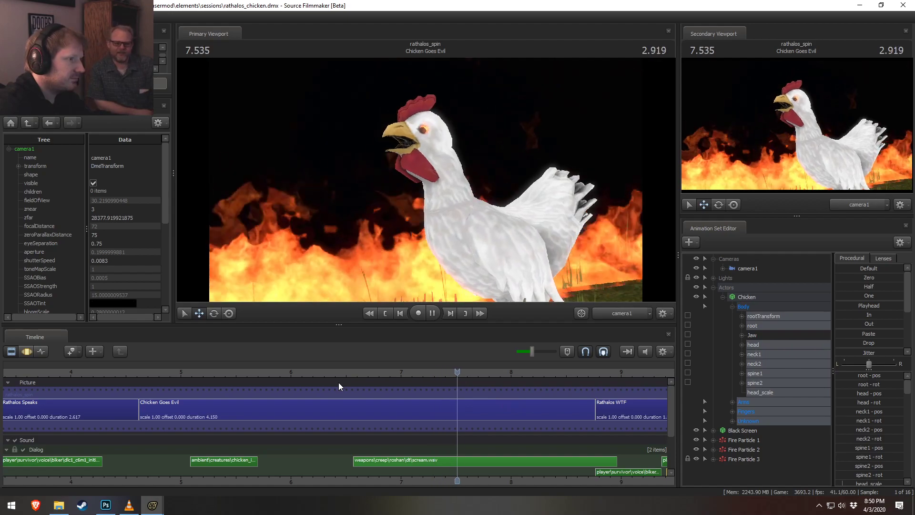
key(space)
right_click(393, 242)
click(408, 265)
drag(341, 379, 427, 381)
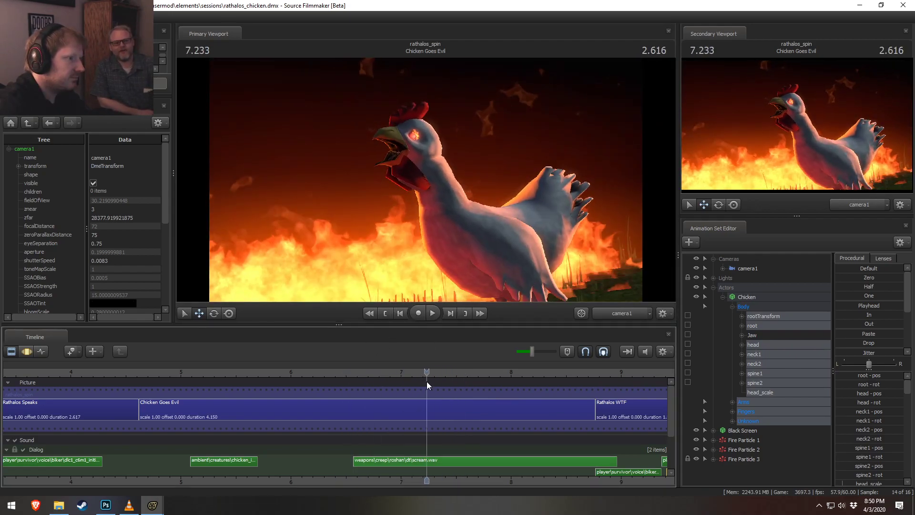
key(space)
key(space)
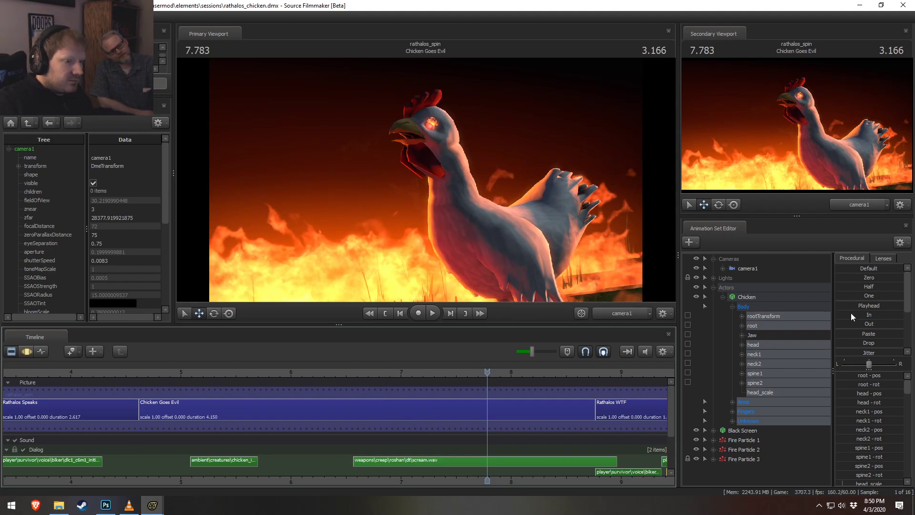
- Select Fire Particle 1 to 3 and check the animation sets of each shot for these fire particles
click(744, 438)
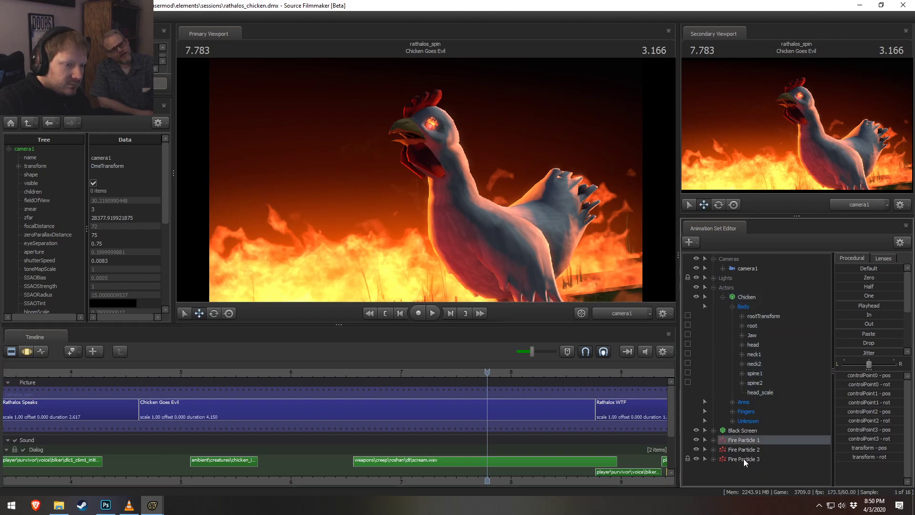
shift+click(743, 459)
scroll(550, 402, down, 5)
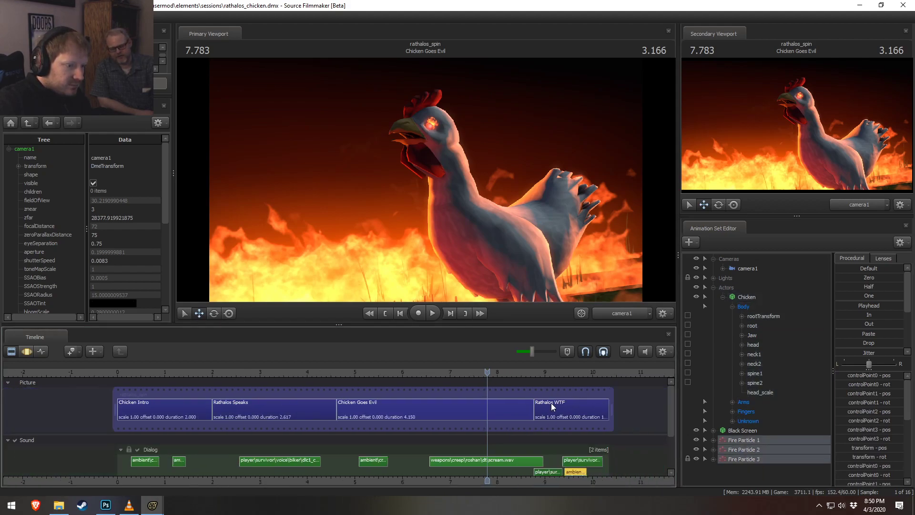
click(506, 403)
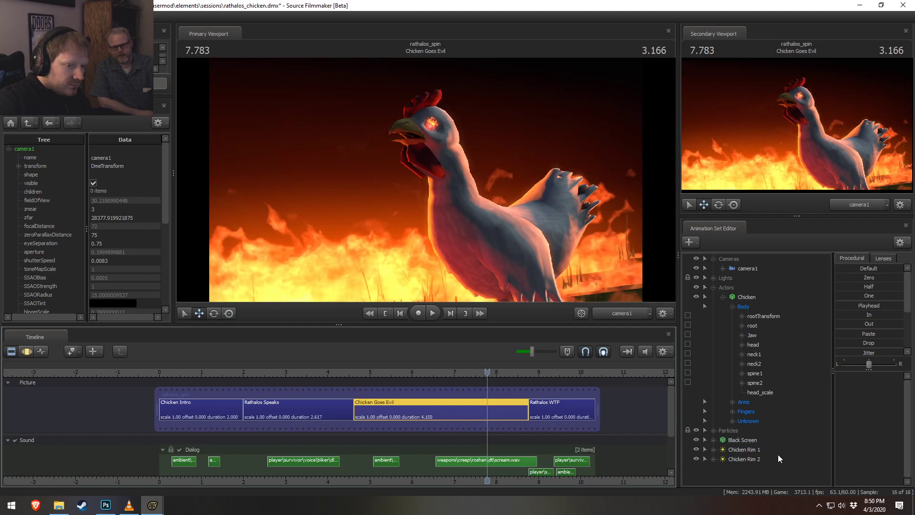
click(550, 410)
click(299, 413)
click(187, 408)
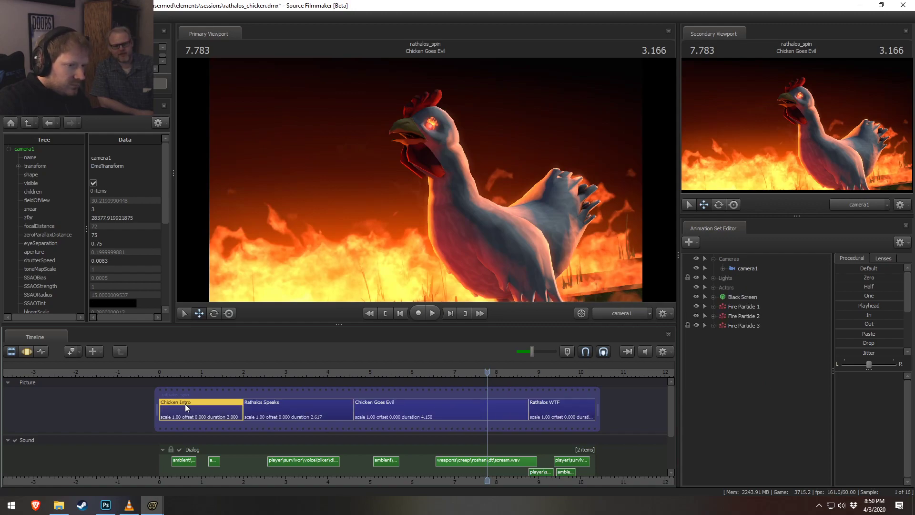
- Delete the Fire Particle 1, 2 and 3 animation sets from the Chicken Intro shot
click(202, 373)
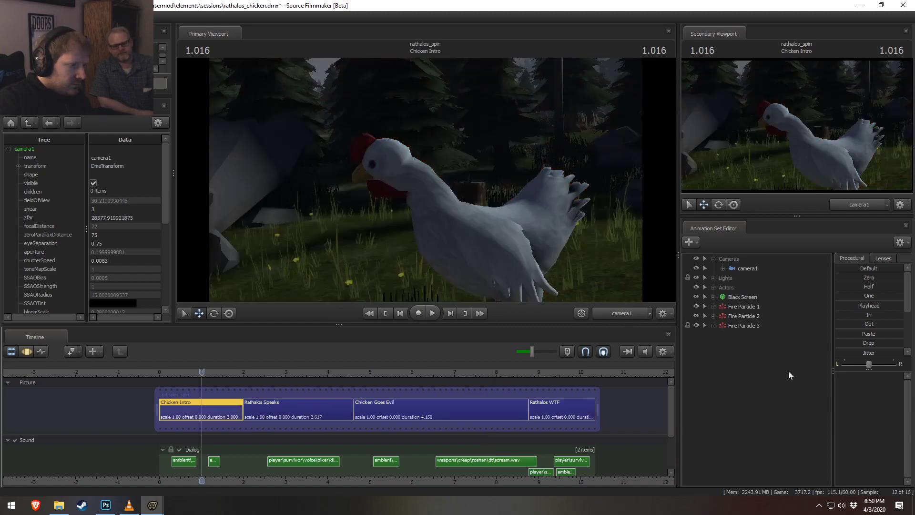
drag(759, 326, 759, 303)
right_click(760, 303)
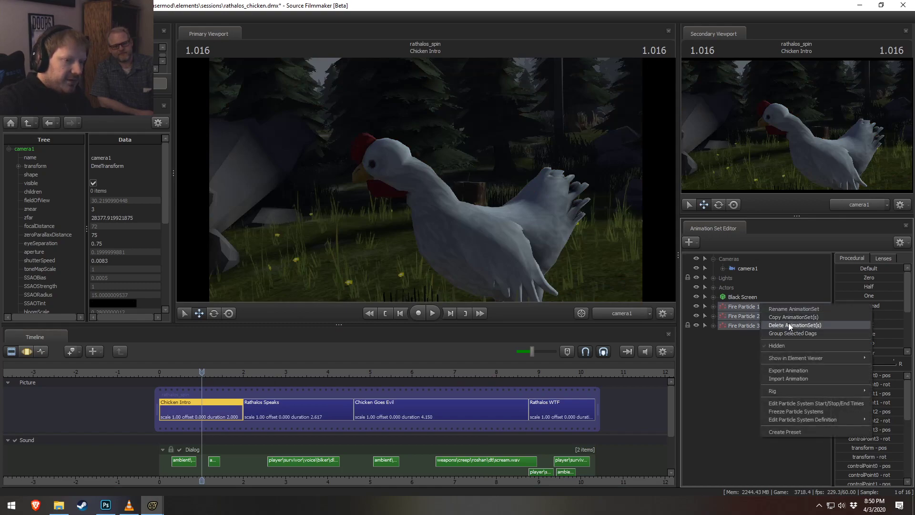
click(788, 322)
- Play back the Chicken Intro and Rathalos Speaks shots and the start of the Chicken Goes Evil shot with lighting on
click(159, 372)
key(space)
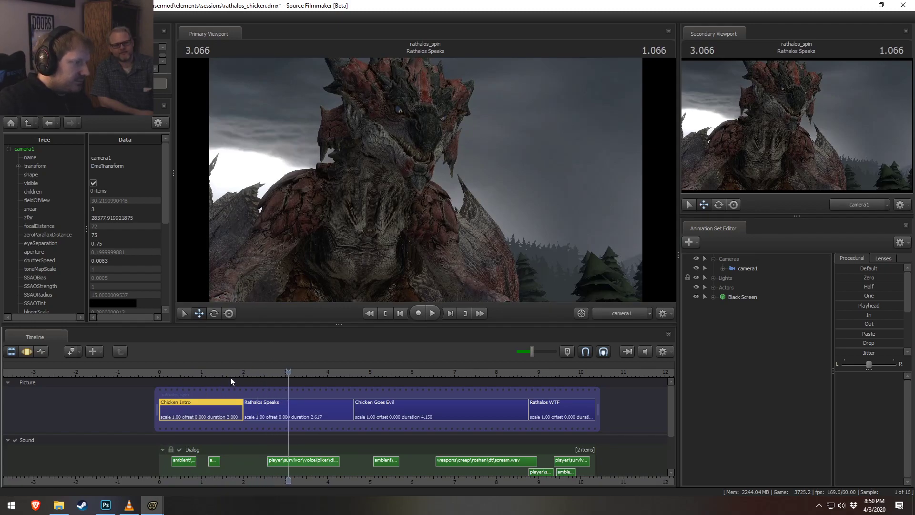
key(space)
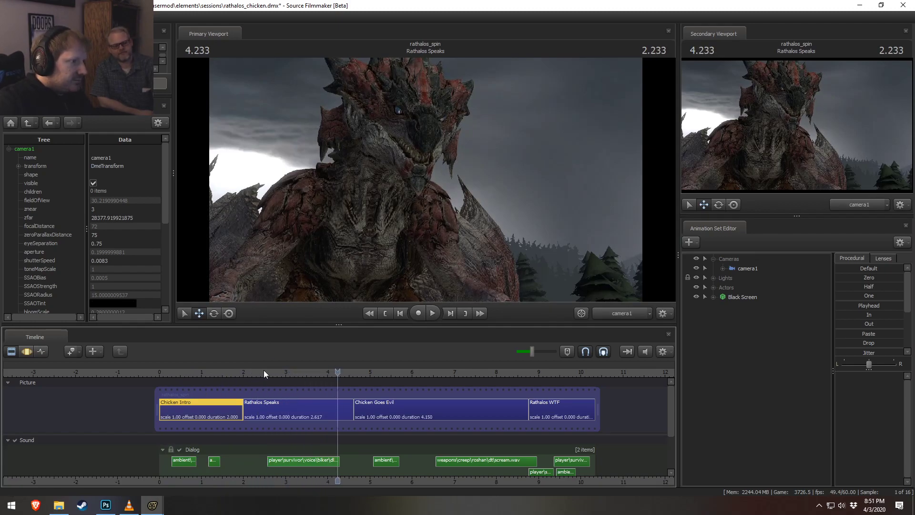
click(238, 376)
key(space)
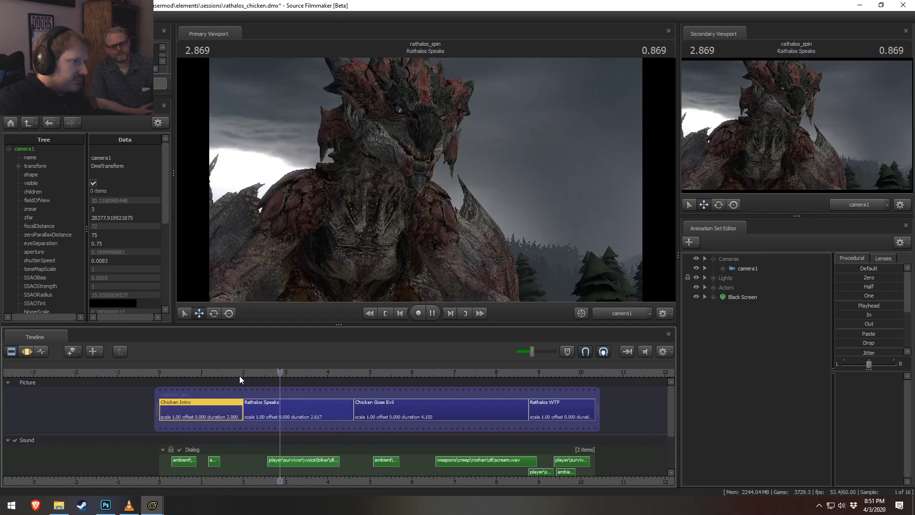
key(space)
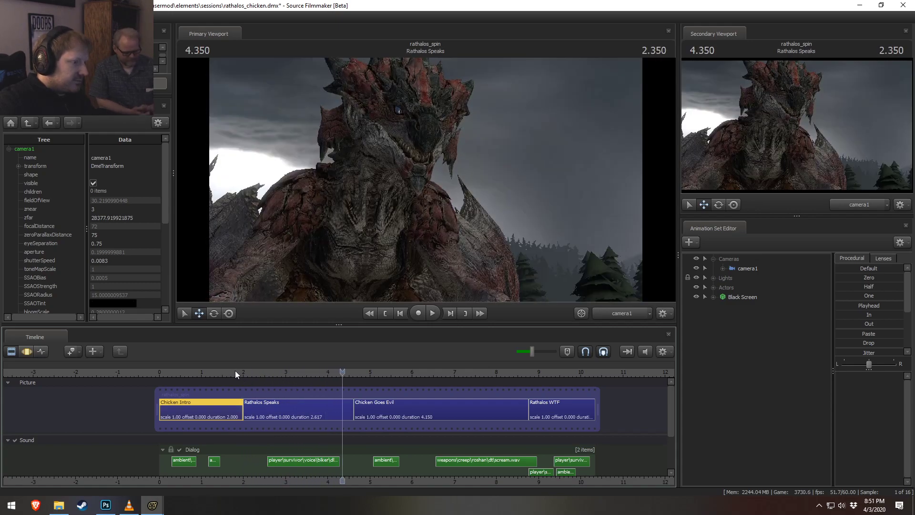
click(357, 381)
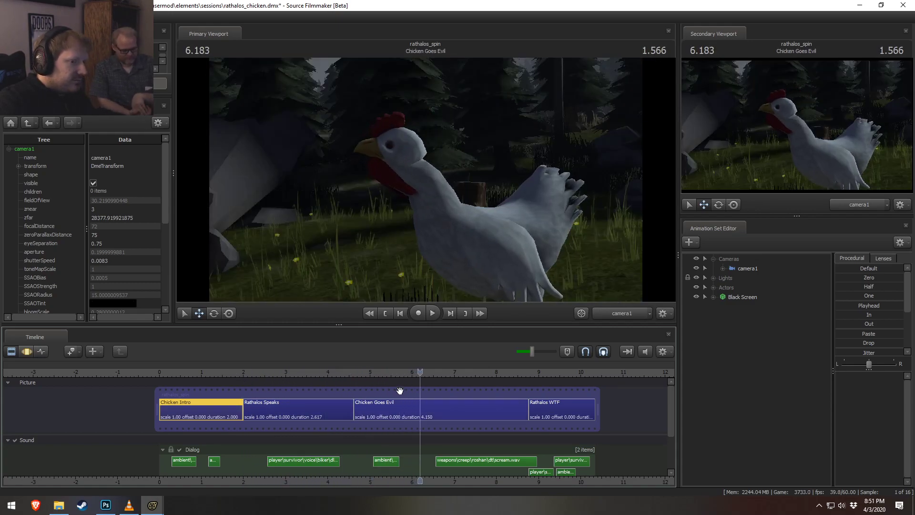
key(space)
click(358, 372)
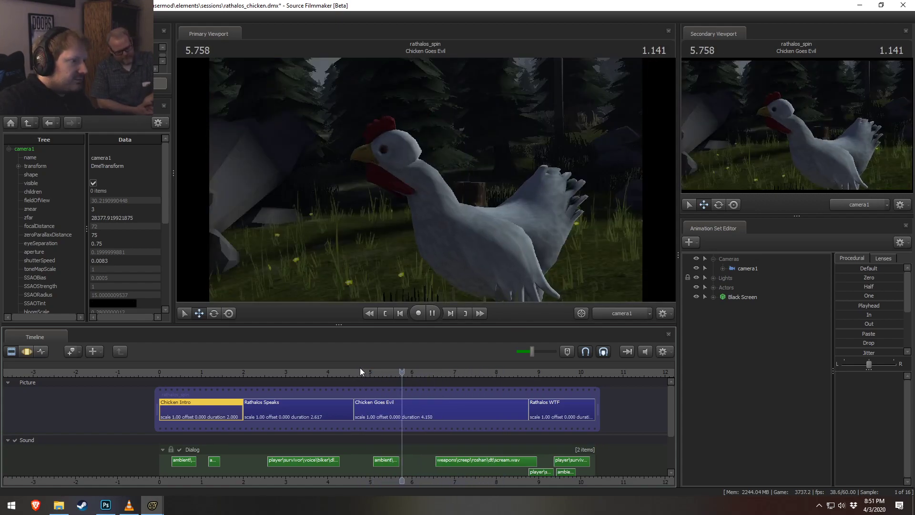
key(space)
key(space)
- Select the Chicken animation set in the Chicken Goes Evil shot and expand its Body controls
click(424, 417)
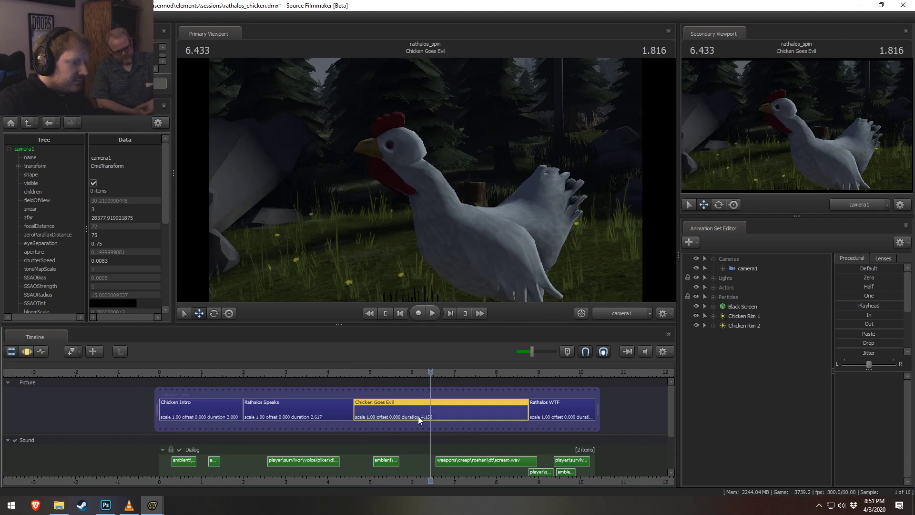
scroll(428, 461, up, 5)
scroll(429, 462, up, 2)
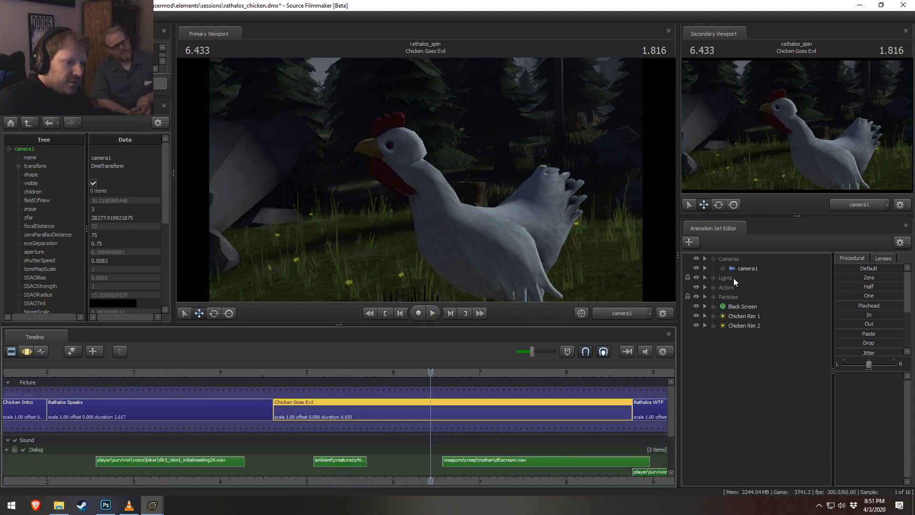
click(727, 287)
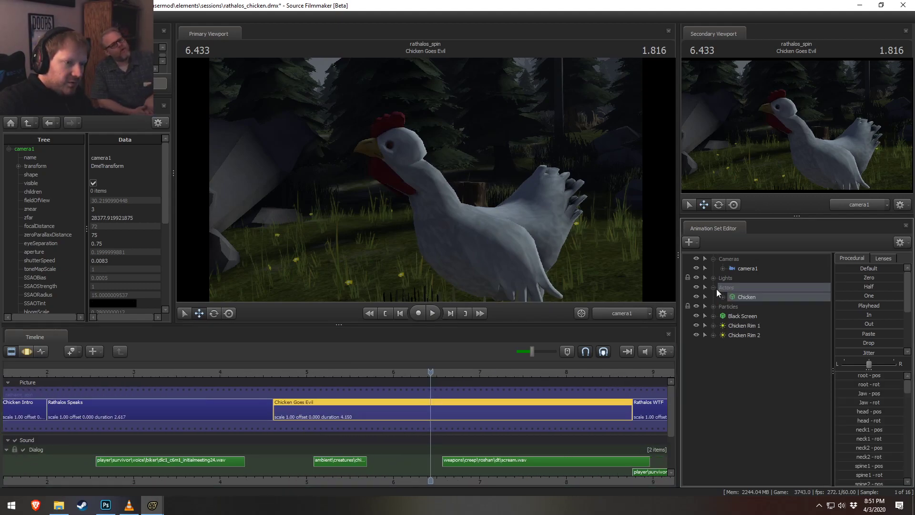
click(713, 288)
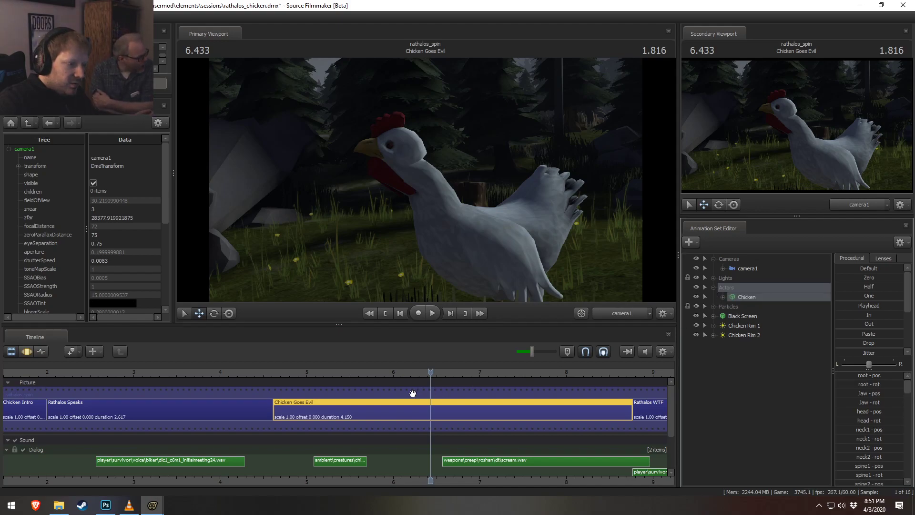
click(723, 298)
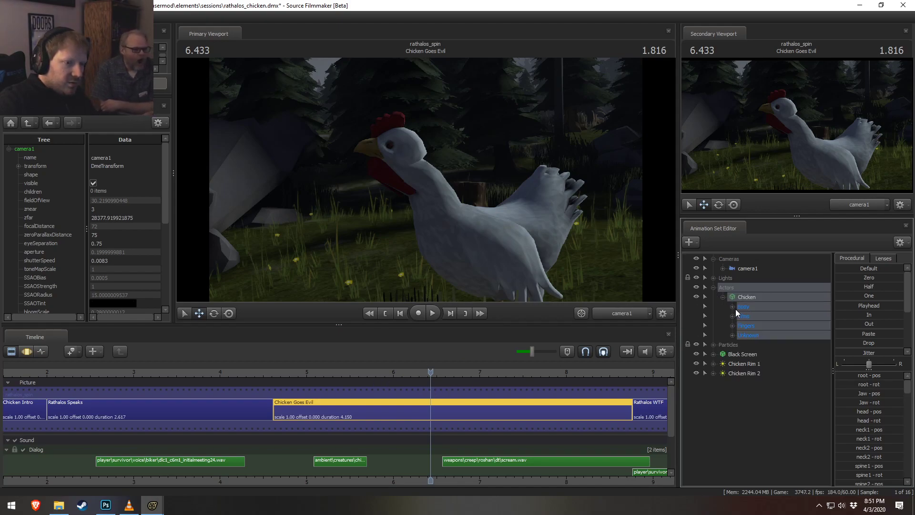
click(733, 315)
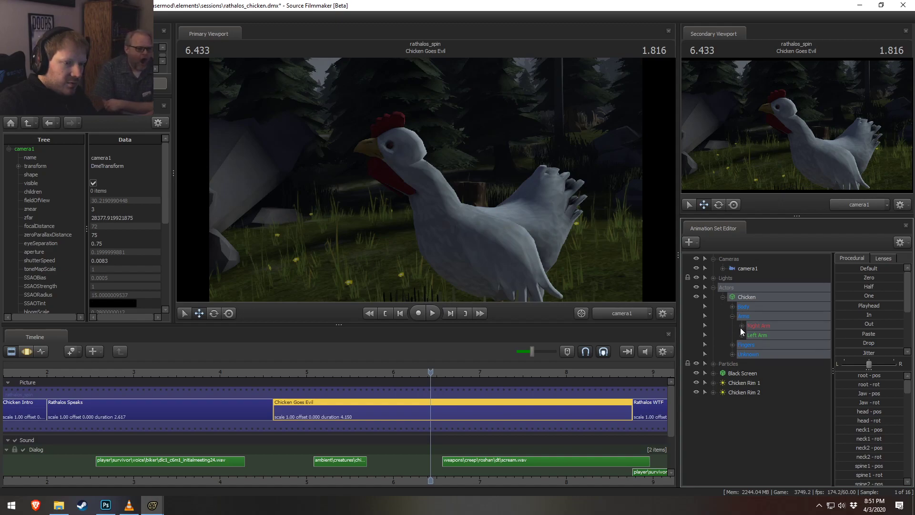
click(733, 314)
click(733, 306)
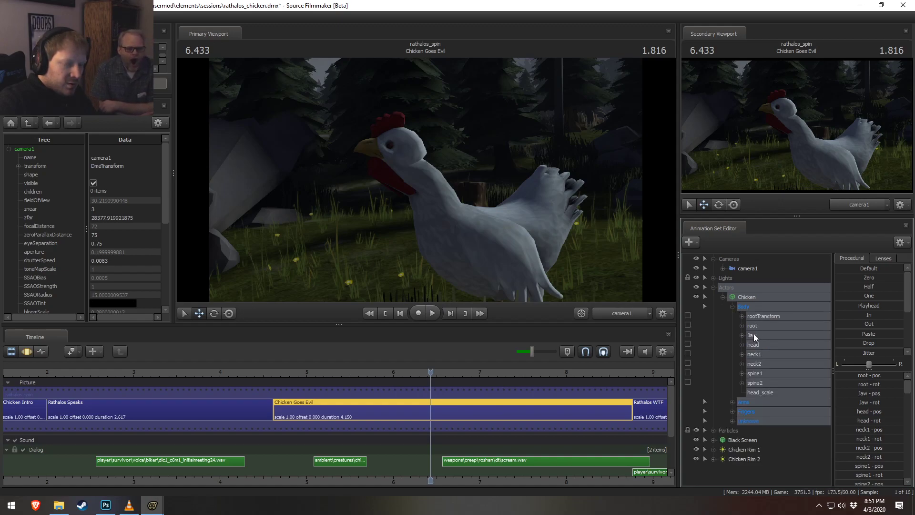
- In the Motion Editor, collapse the chicken's idle time between about 6.1 and 6.5 s, pulling the scream animation about 0.4 s earlier
key(F3)
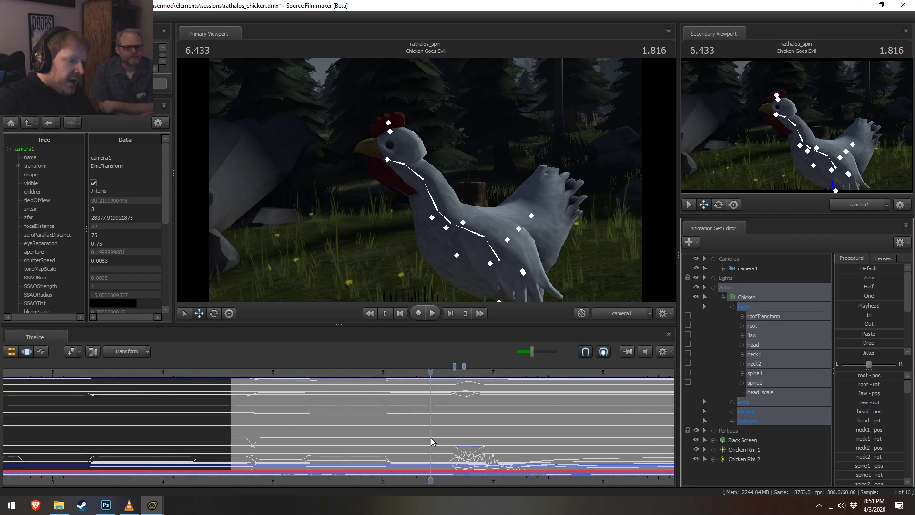
drag(264, 442, 441, 468)
scroll(434, 405, up, 3)
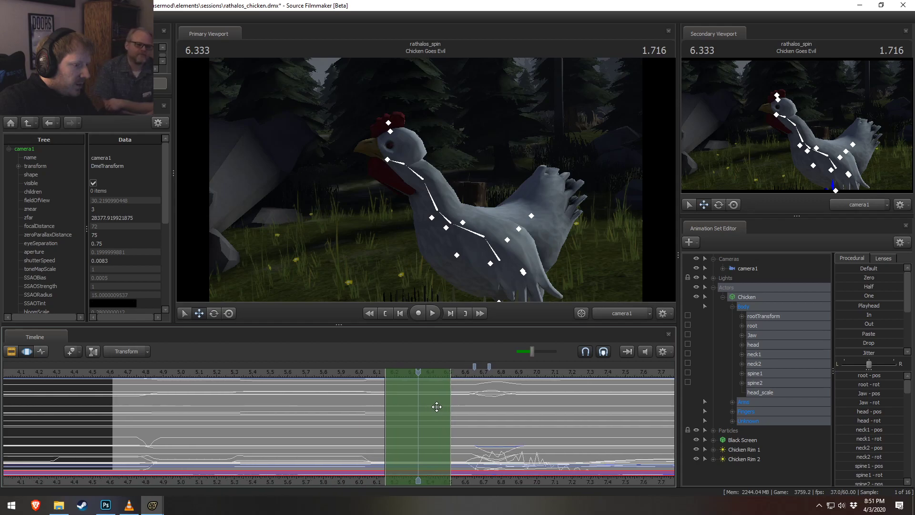
mouse_move(452, 393)
mouse_down()
mouse_move(374, 390)
mouse_move(401, 386)
mouse_up()
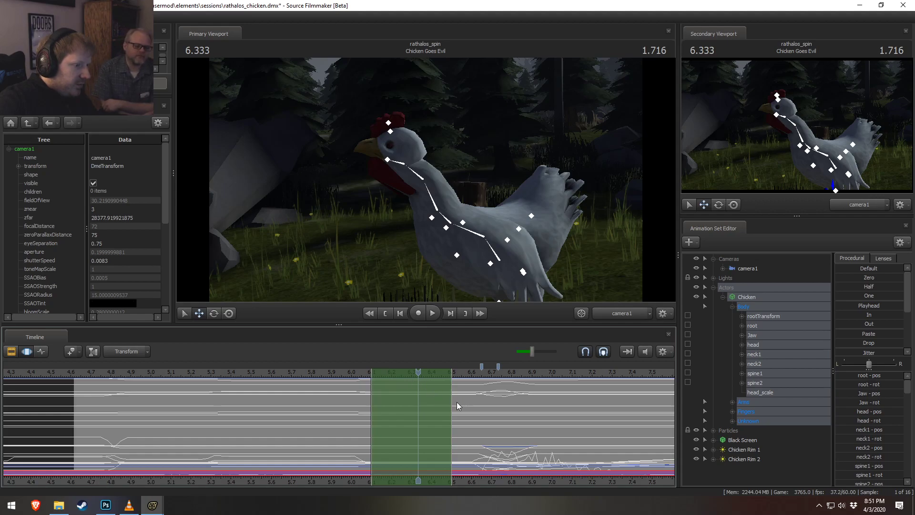
drag(452, 400, 278, 394)
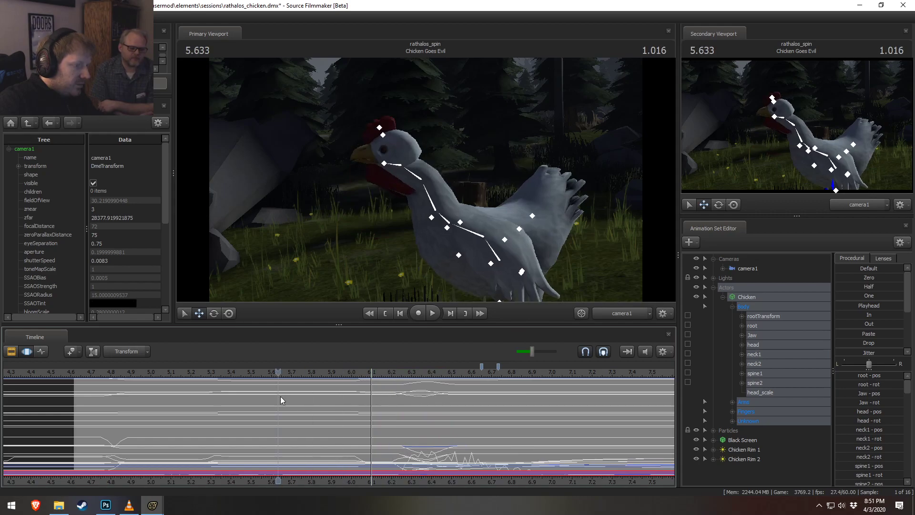
- Shorten the end of the Chicken Goes Evil shot to a duration of 3.733 s, with Rathalos WTF following at 8.350 s
key(F2)
scroll(423, 436, down, 4)
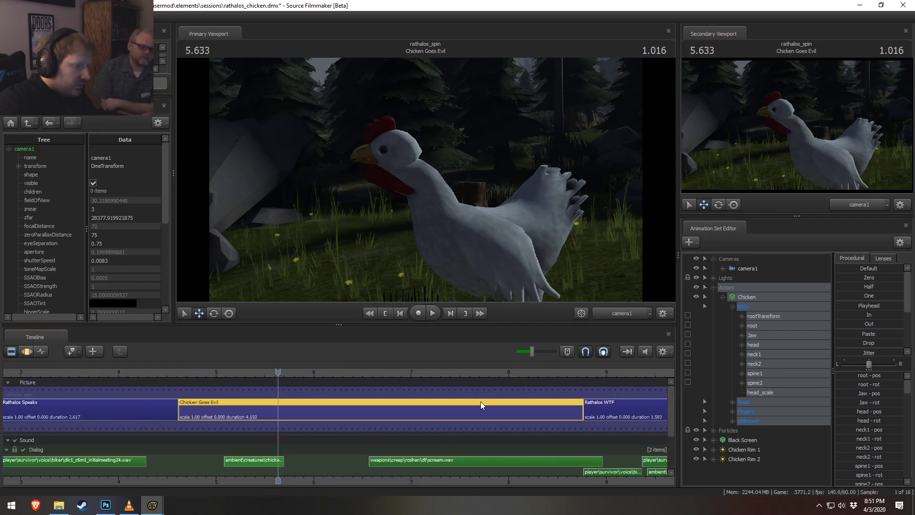
click(582, 373)
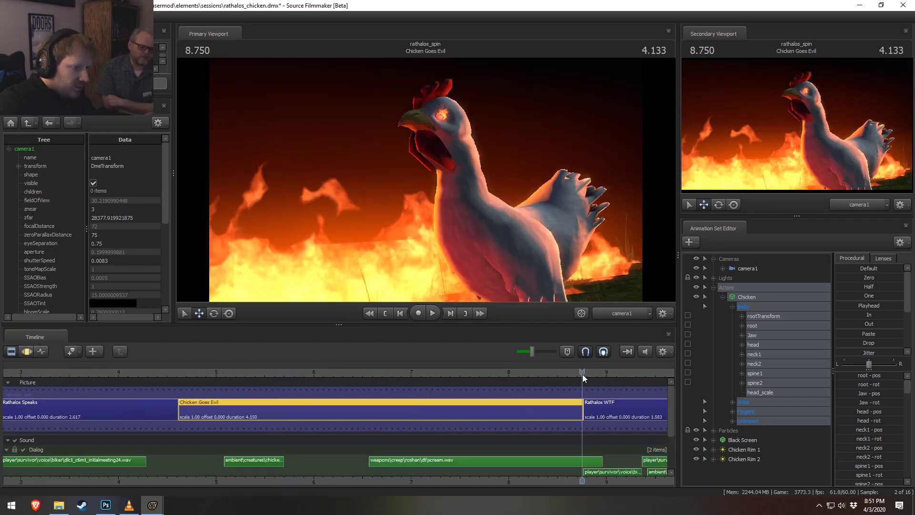
scroll(582, 373, up, 4)
drag(582, 373, 585, 373)
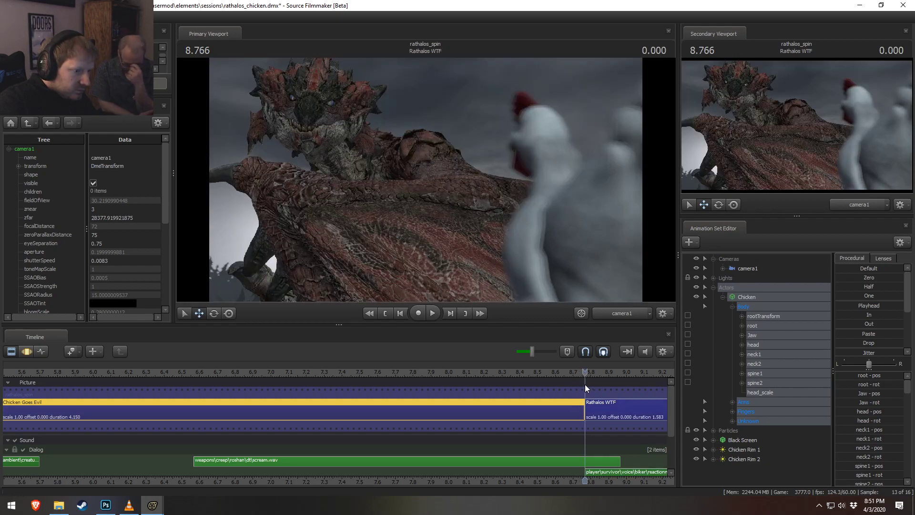
drag(583, 372, 511, 391)
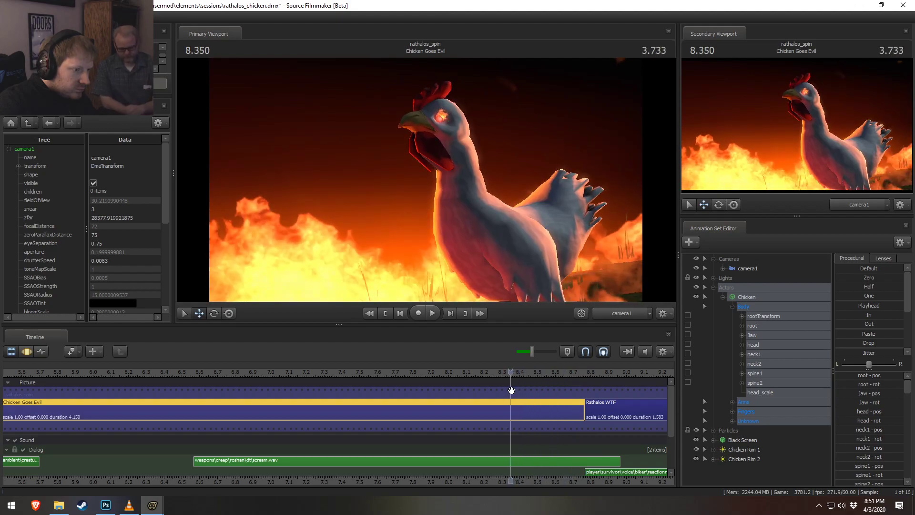
drag(583, 413, 511, 411)
- Move the scream.wav dialog clip about 0.4 s earlier so it starts at 6.166 s
scroll(525, 424, down, 2)
click(516, 460)
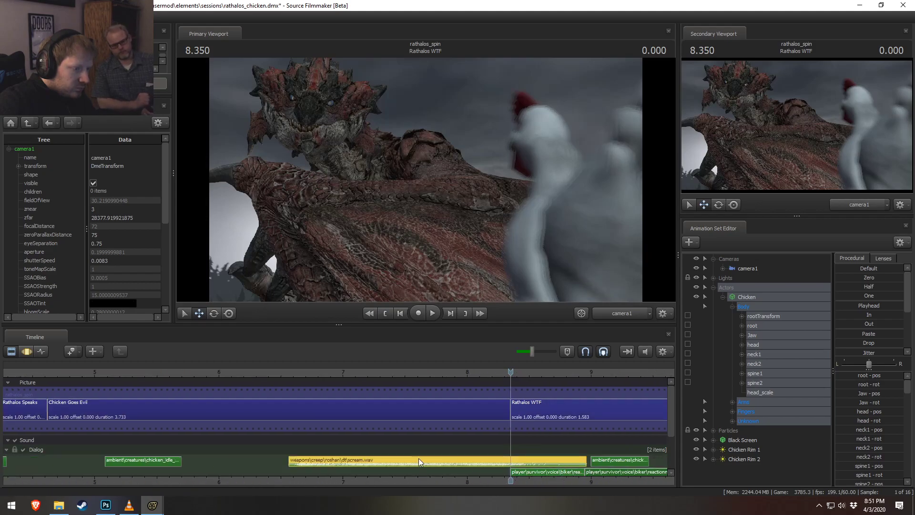
scroll(271, 409, up, 2)
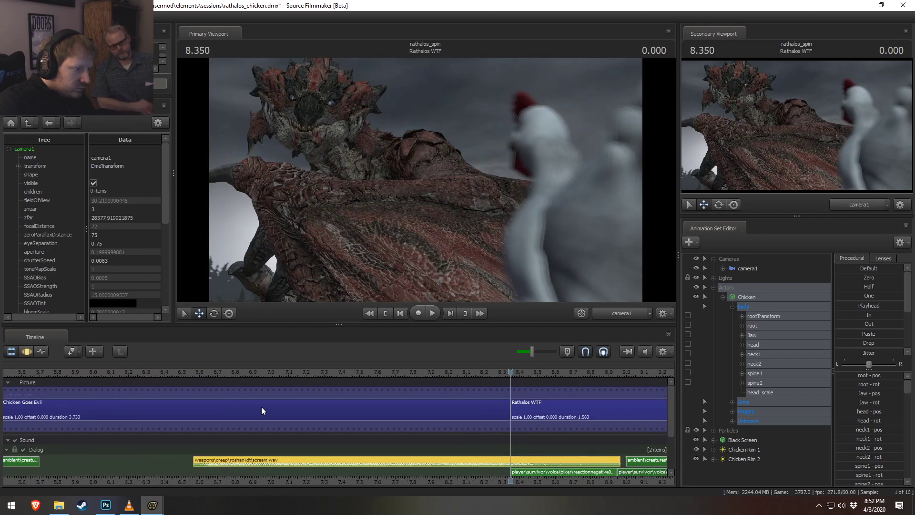
click(192, 371)
drag(192, 371, 195, 371)
scroll(192, 413, up, 1)
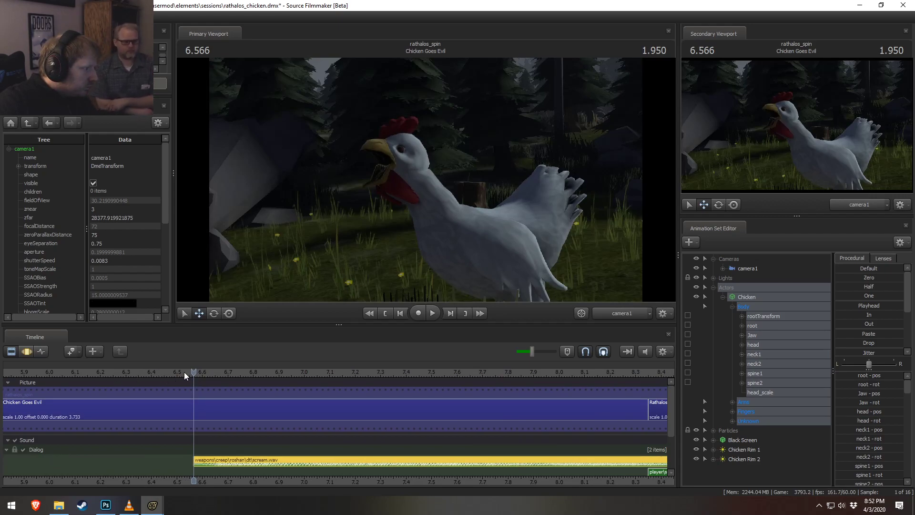
drag(194, 372, 92, 389)
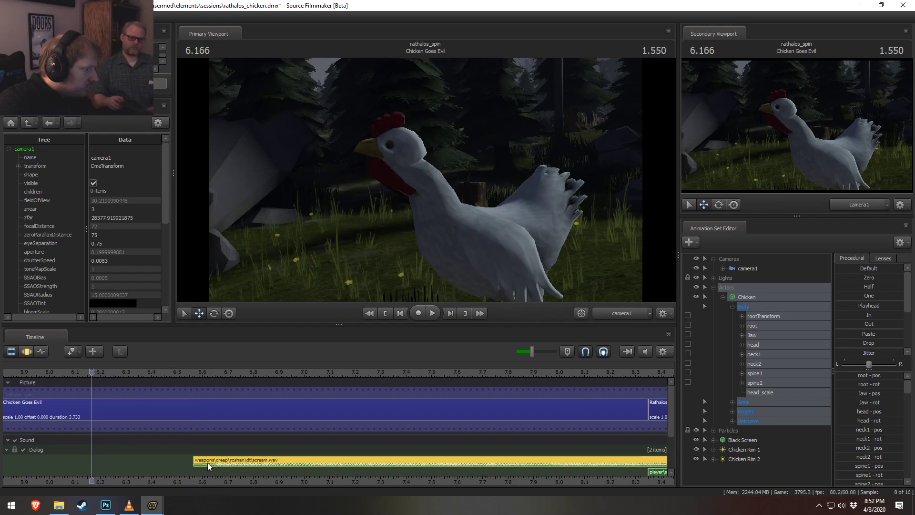
drag(206, 466, 103, 466)
- Play back the Chicken Goes Evil shot from its start through the scream
scroll(233, 481, down, 5)
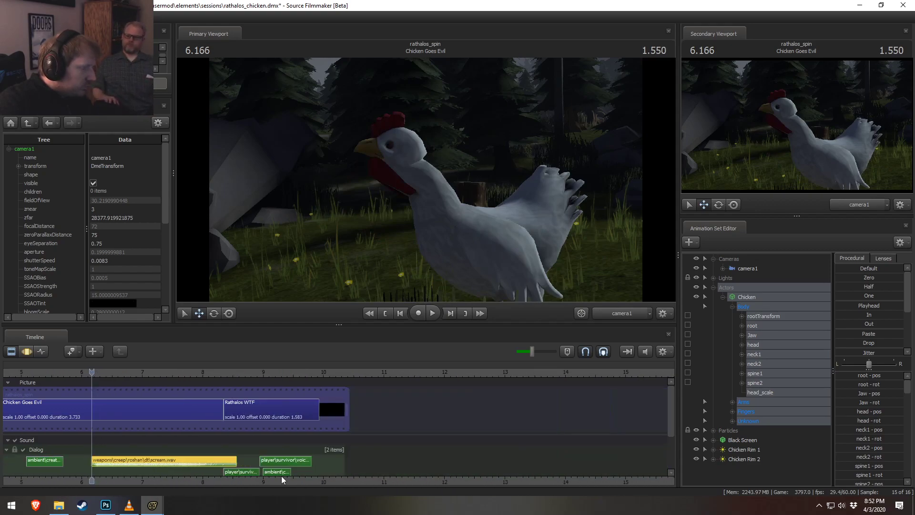
middle_drag(233, 483, 280, 393)
click(267, 372)
key(space)
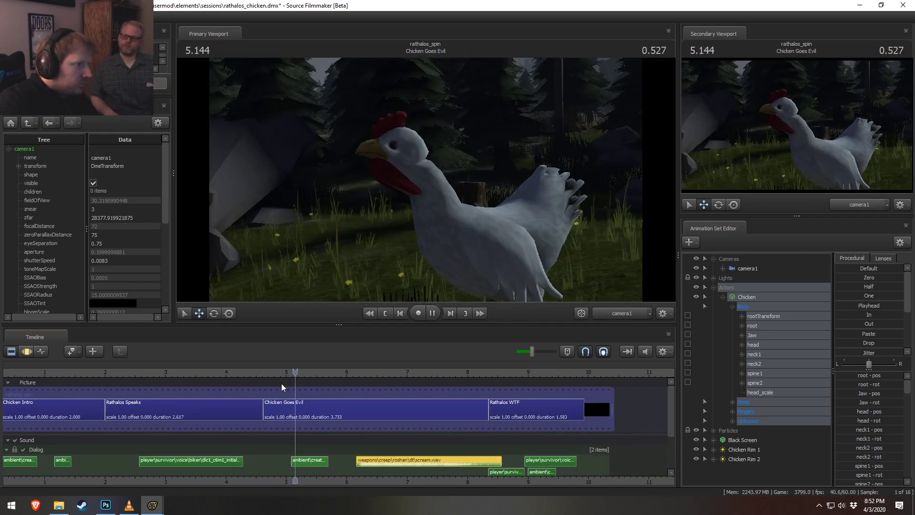
key(space)
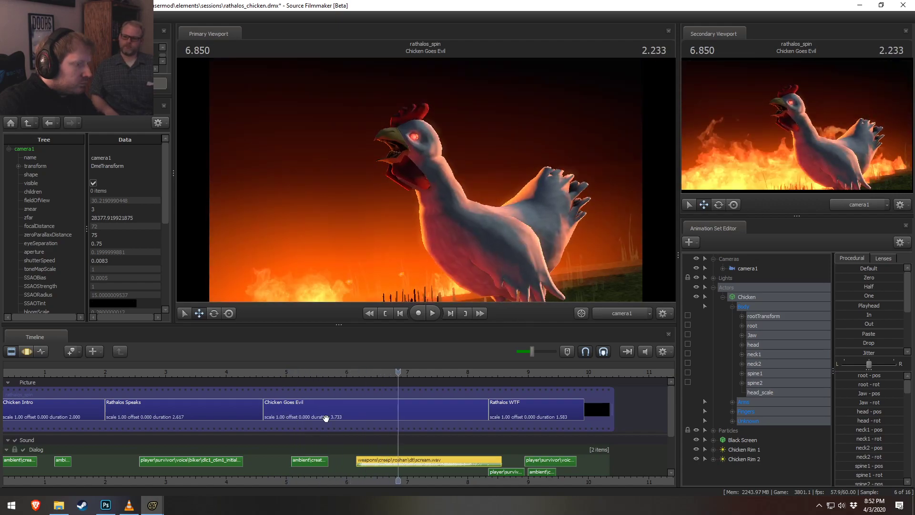
- Shift the animation of Lights, Particles, Black Screen and Chicken Rim 1 and 2 in the Chicken Goes Evil shot about 0.4 s earlier
click(734, 278)
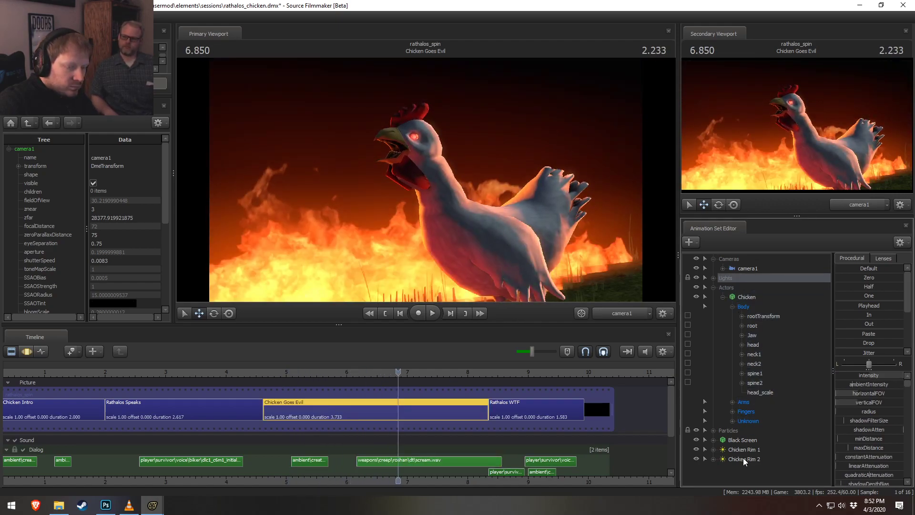
ctrl+click(742, 459)
ctrl+click(742, 449)
ctrl+click(743, 442)
ctrl+click(728, 430)
key(F3)
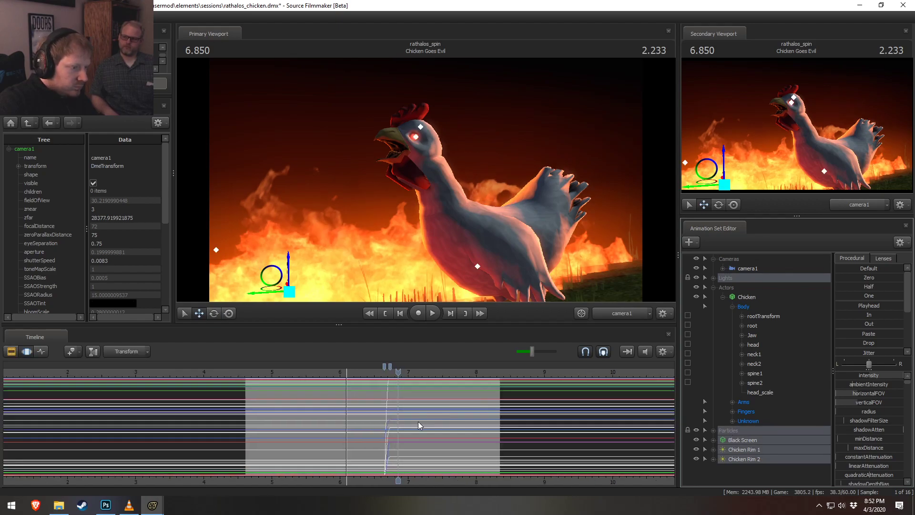
scroll(379, 439, up, 1)
click(372, 371)
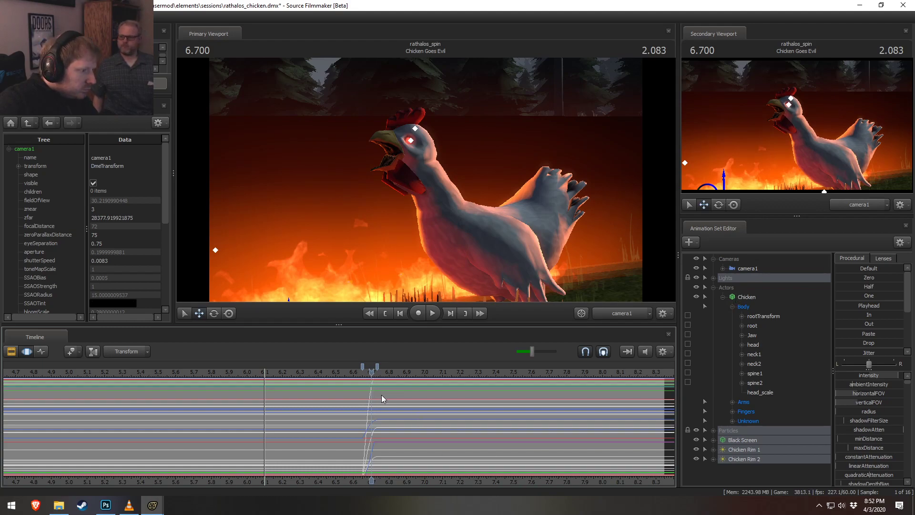
key(ctrl+a)
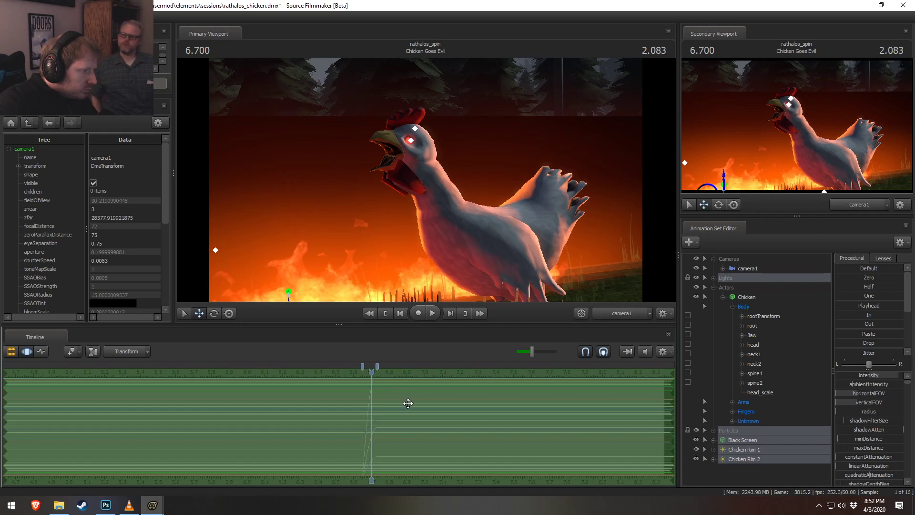
drag(409, 403, 304, 394)
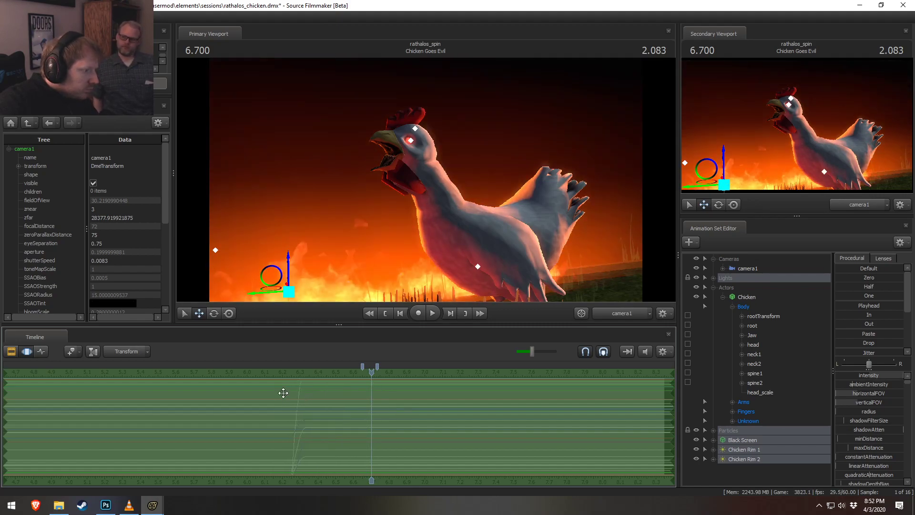
- Play back the evil transformation twice in the Clip Editor to check its timing against the scream
key(F3)
key(space)
click(258, 376)
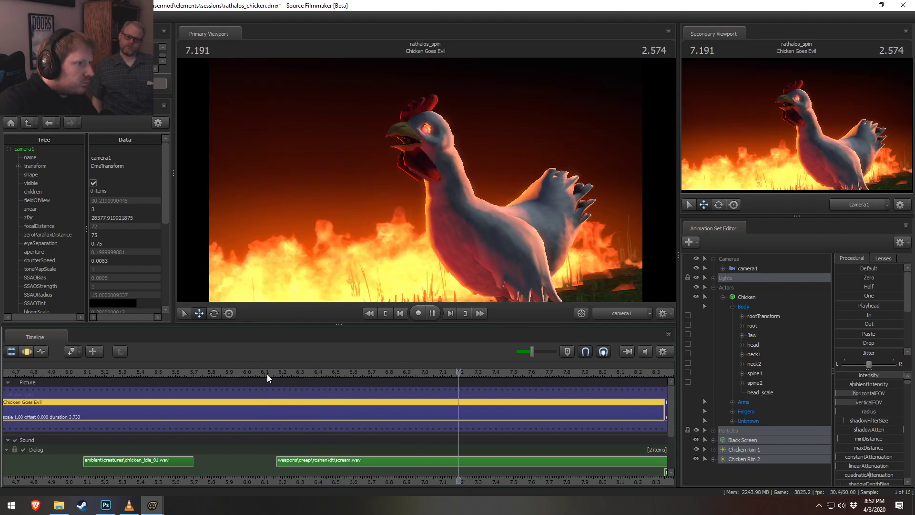
key(space)
scroll(296, 379, down, 3)
click(369, 373)
key(space)
key(space)
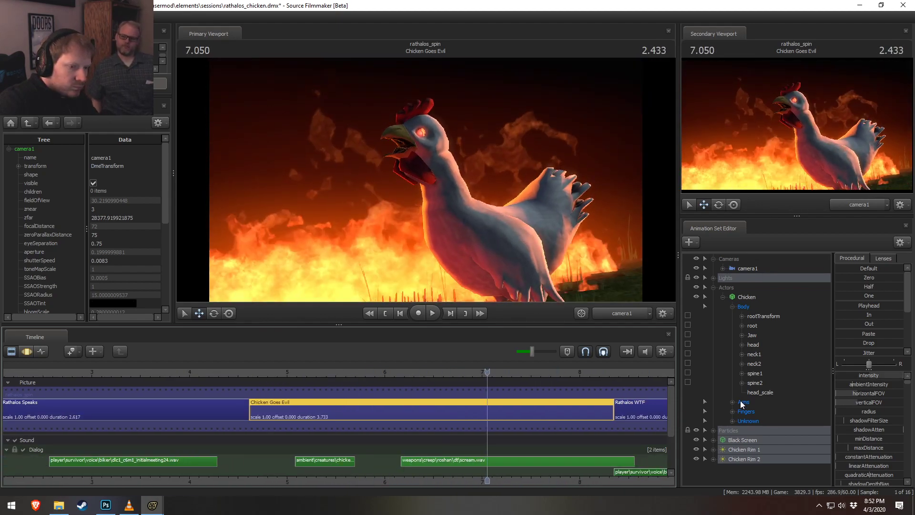
- Edit the particle system start time of Fire Particle 1 in the Chicken Goes Evil shot
click(714, 430)
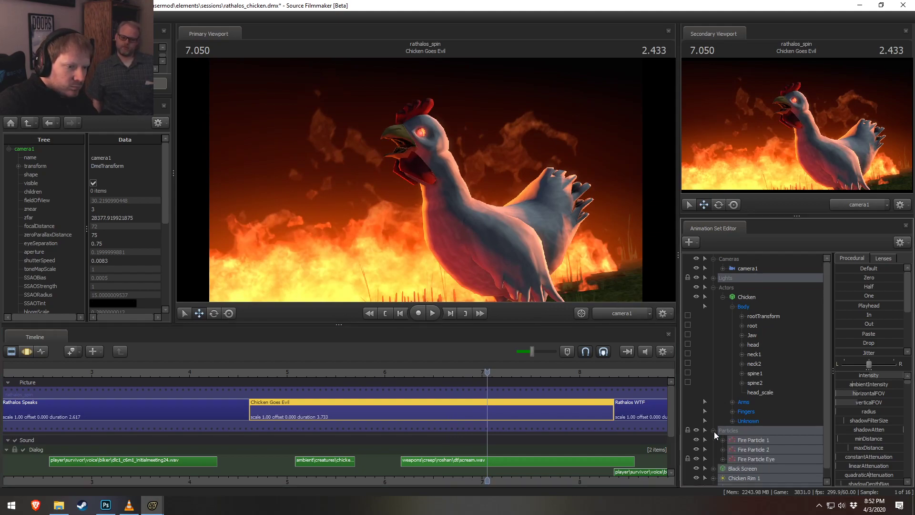
right_click(771, 431)
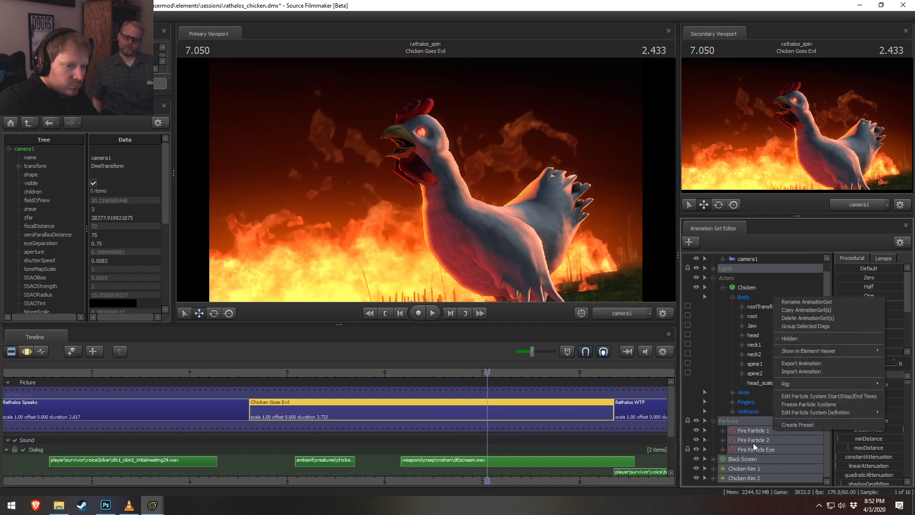
click(744, 414)
click(747, 433)
right_click(747, 433)
click(791, 399)
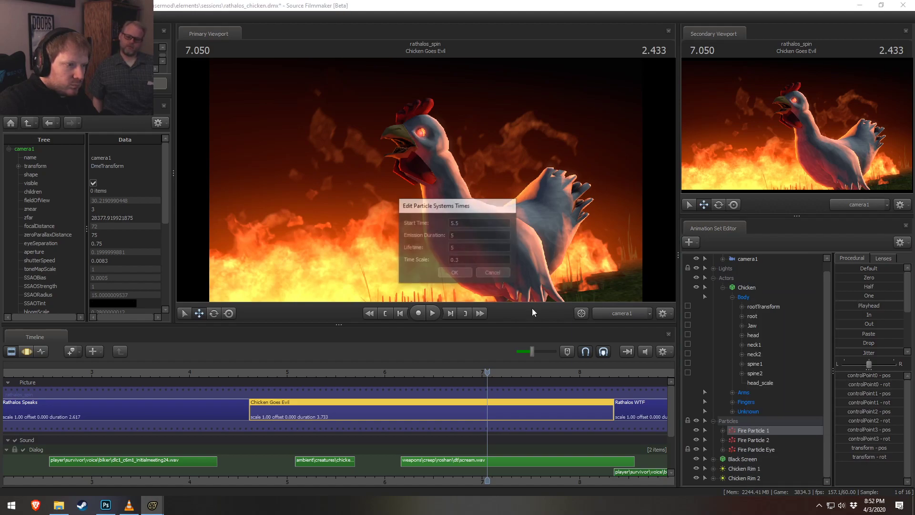
click(467, 224)
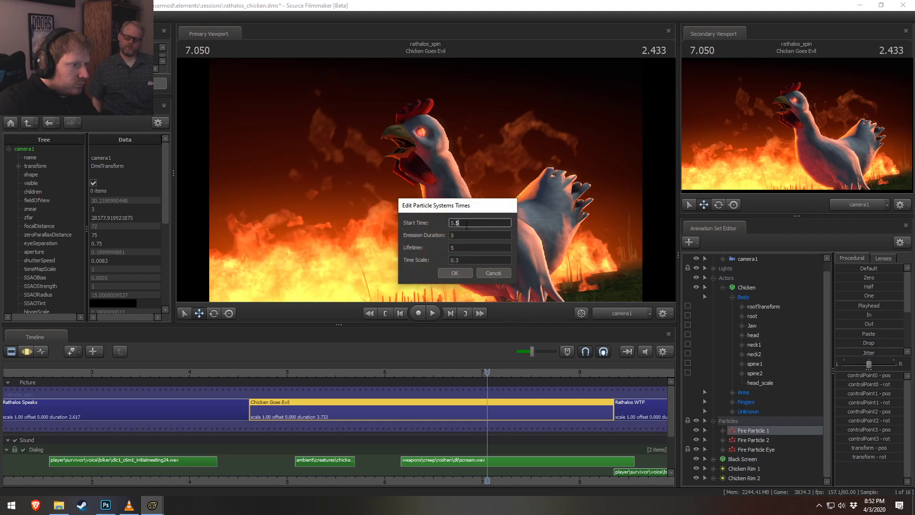
click(456, 273)
- Check the particle system times of Fire Particle 2 without changing them
click(759, 439)
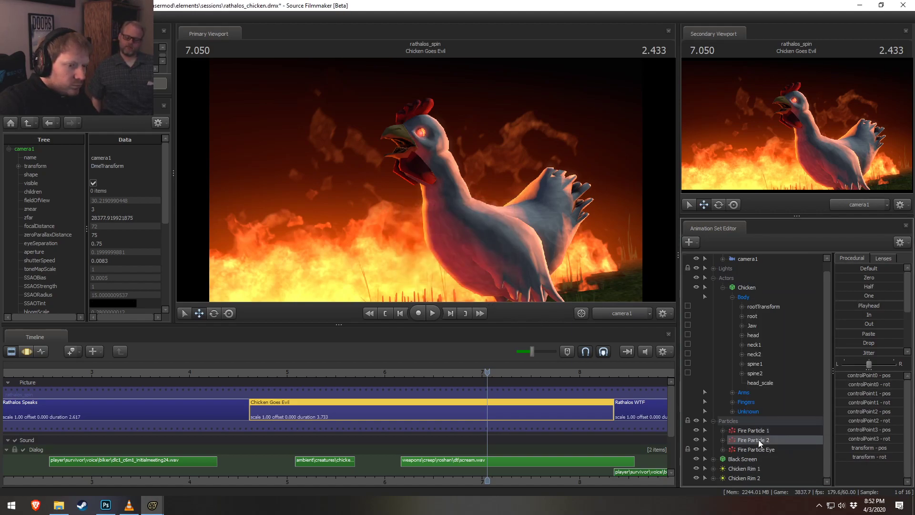
right_click(759, 440)
click(784, 405)
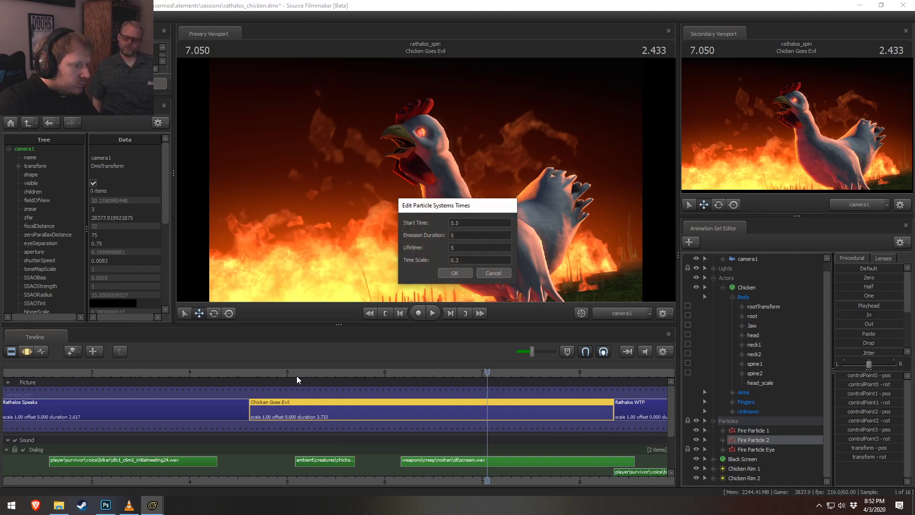
click(492, 273)
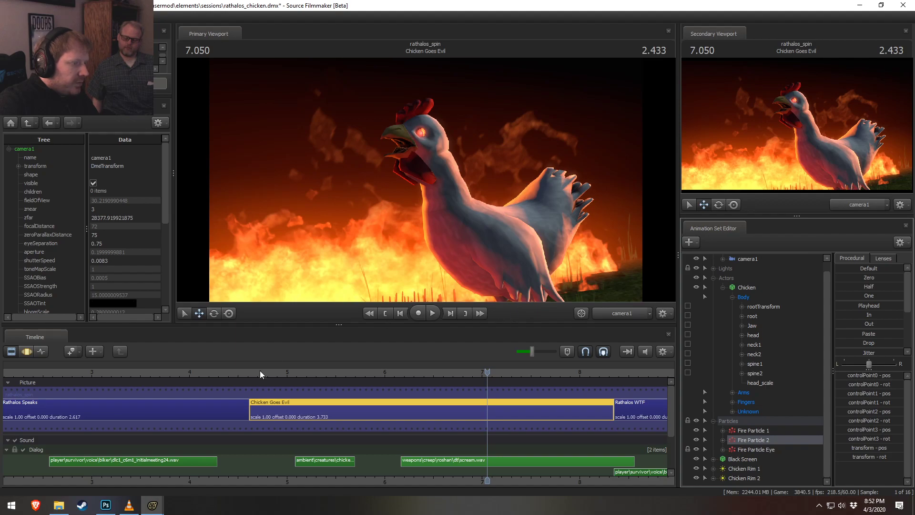
- Play back the Chicken Goes Evil shot twice to check when the fire starts
click(277, 373)
key(space)
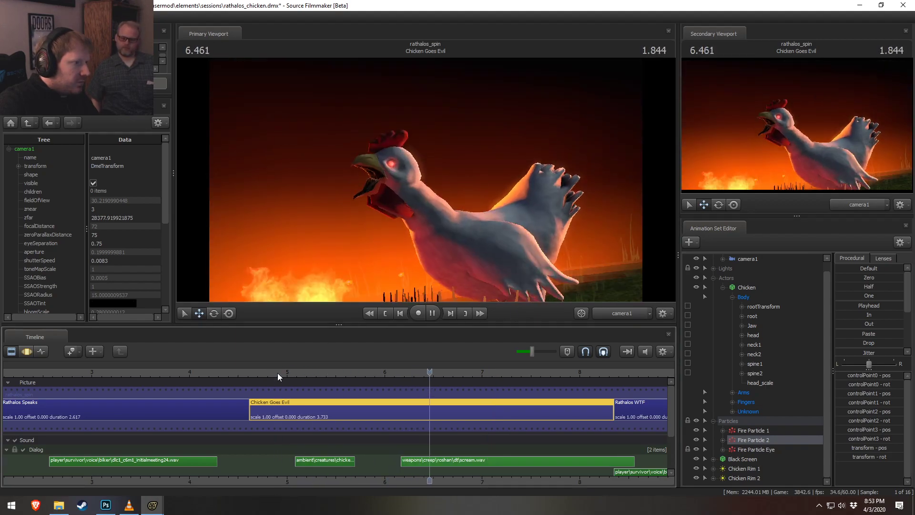
click(753, 430)
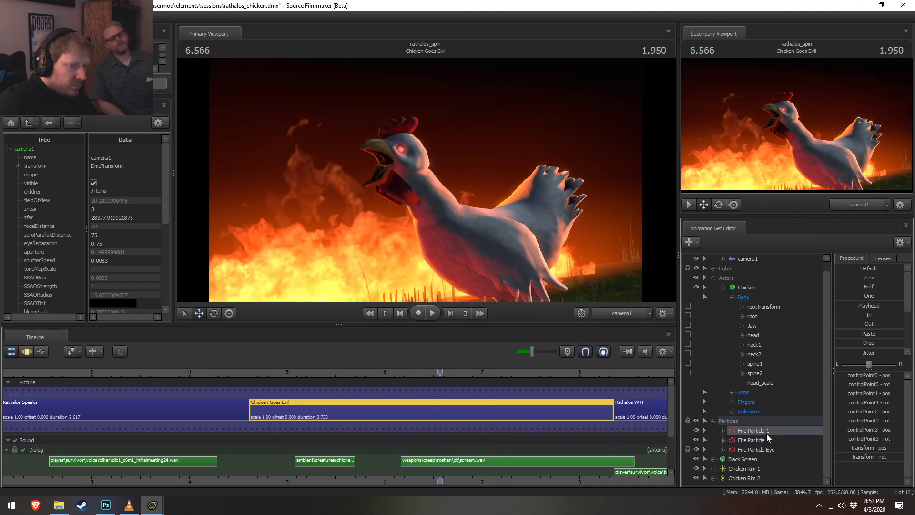
key(F3)
key(space)
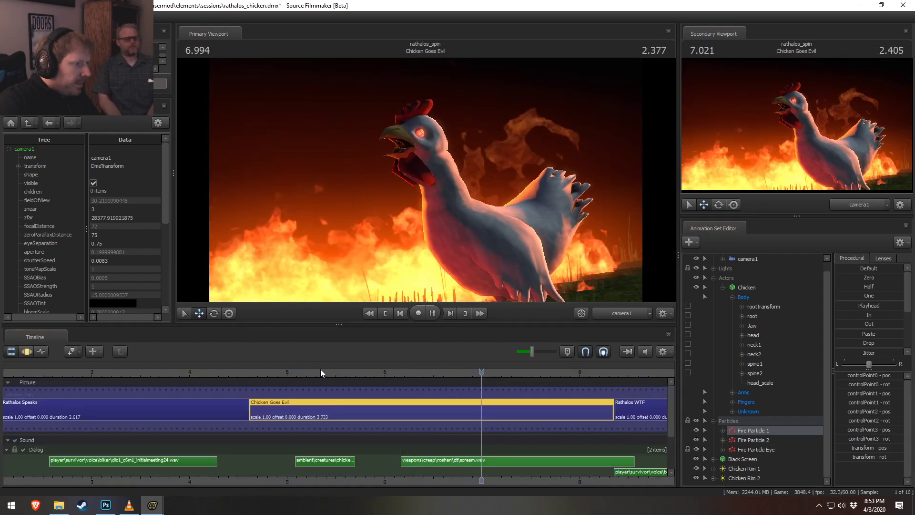
click(310, 371)
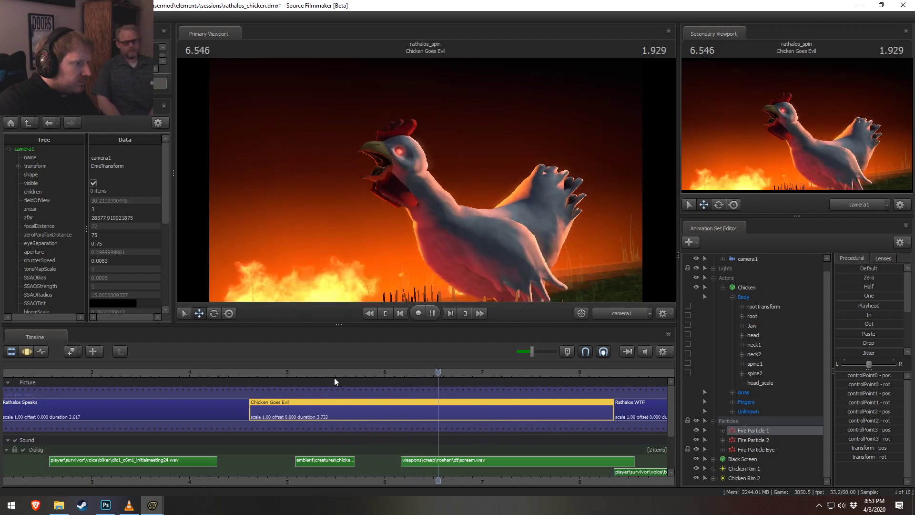
key(space)
- Keep Fire Particle 2's start time at 5.5 and move the start time of Fire Particle Eye earlier
right_click(761, 441)
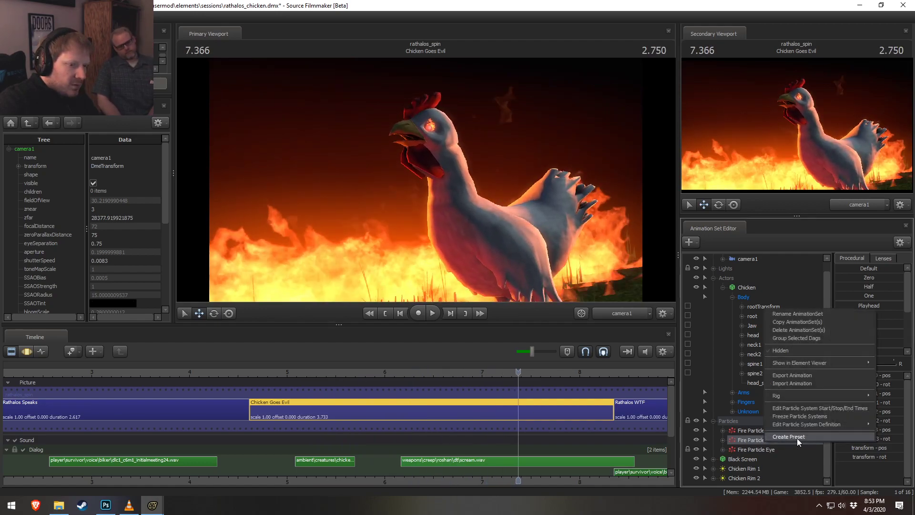
click(810, 409)
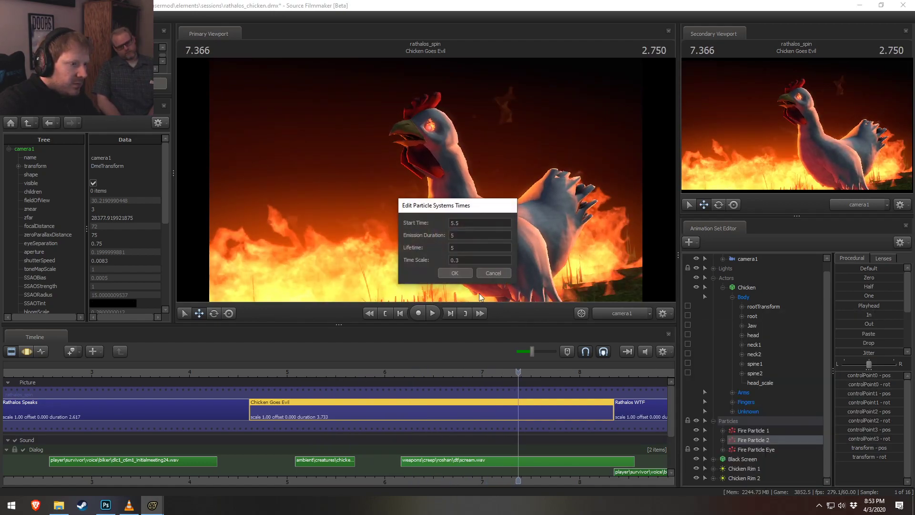
click(453, 270)
right_click(754, 452)
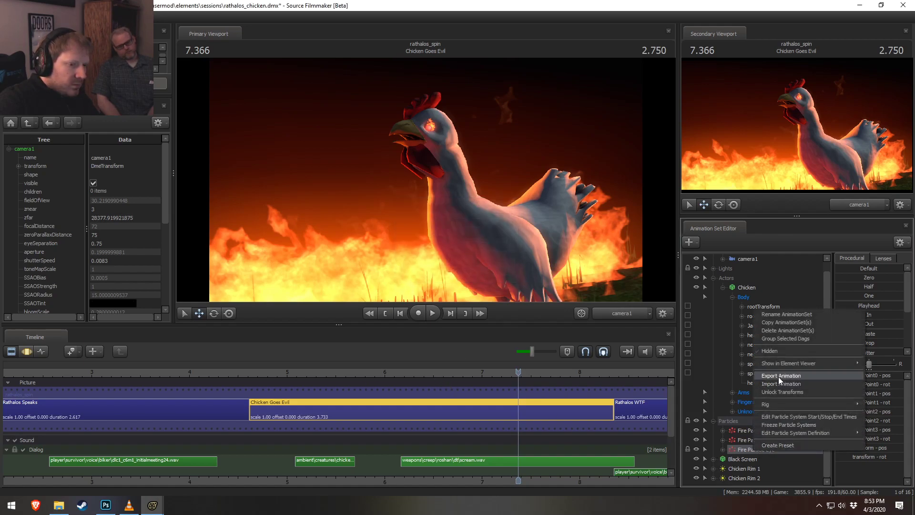
click(785, 417)
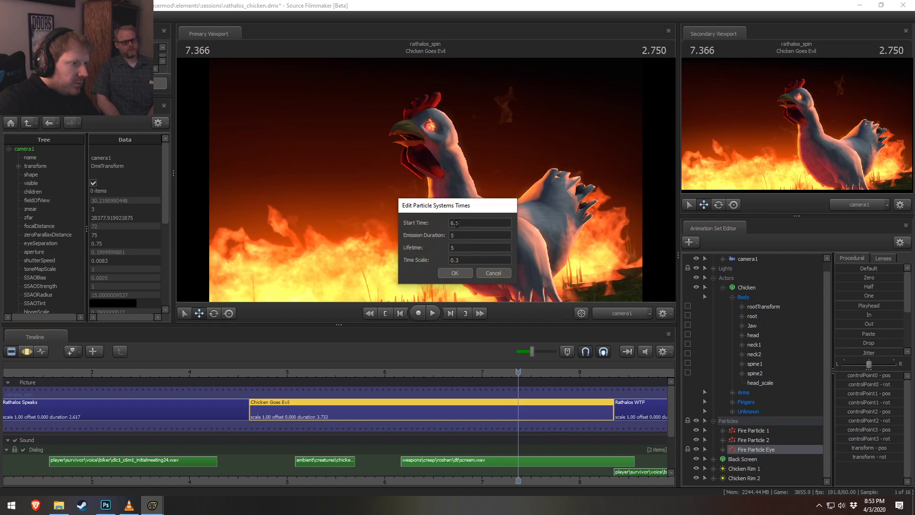
key(Return)
- Play back Chicken Goes Evil twice from its start to check the timing of the eye fire
click(260, 373)
key(space)
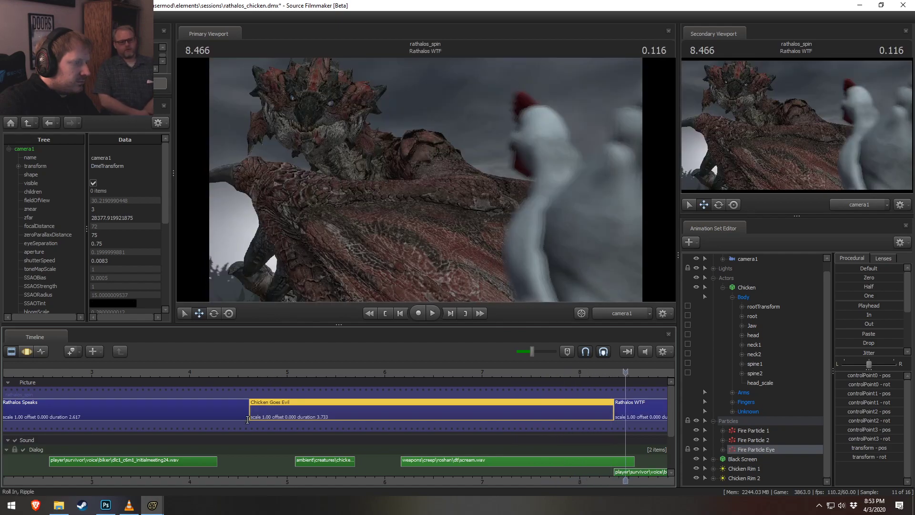
click(267, 374)
key(space)
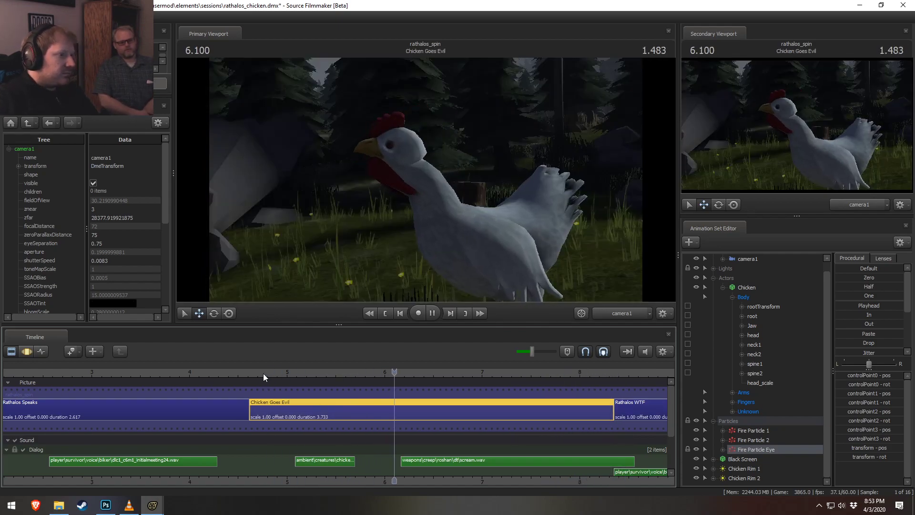
key(space)
- Delete the black clip that follows the Rathalos WTF shot
scroll(261, 395, down, 5)
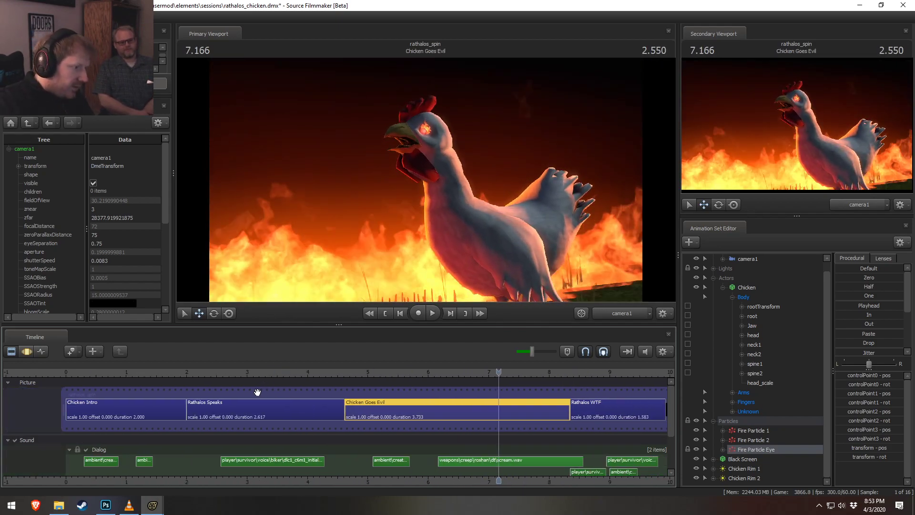
click(630, 404)
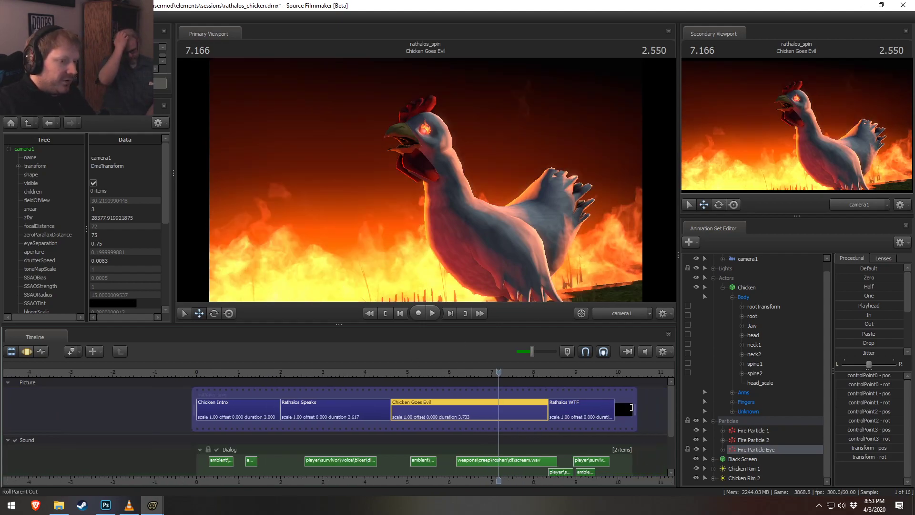
key(Delete)
- Play back the whole sequence from 0 s through the end of Chicken Goes Evil
click(196, 371)
key(space)
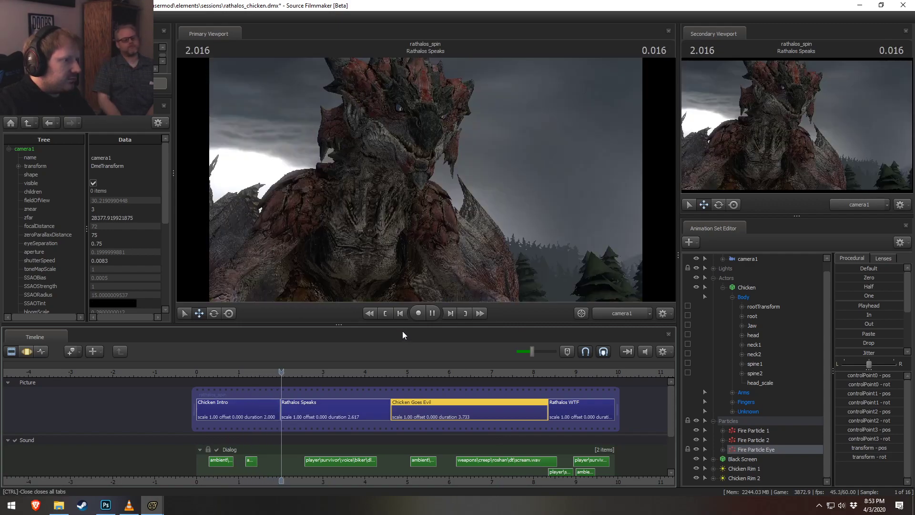
scroll(452, 350, down, 3)
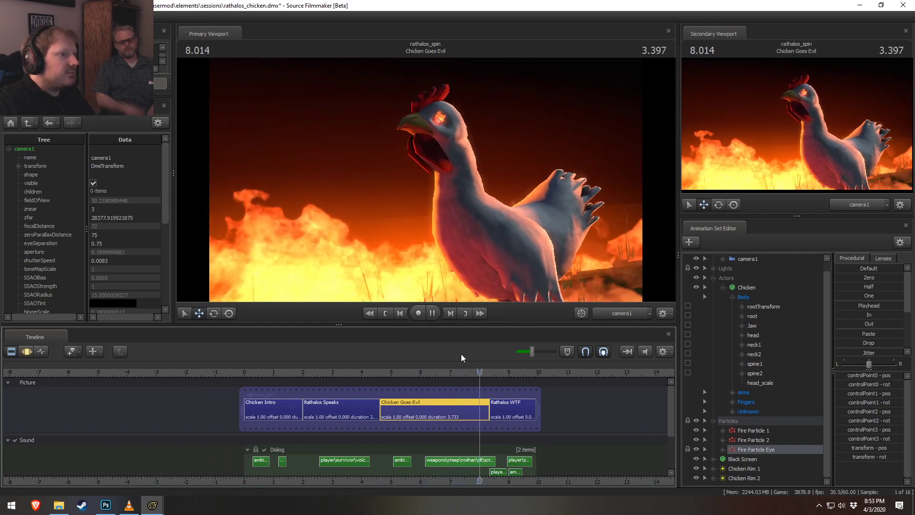
key(space)
- Bring up camera1 of Chicken Goes Evil for motion editing, with the playhead at about 6.78 s
click(751, 259)
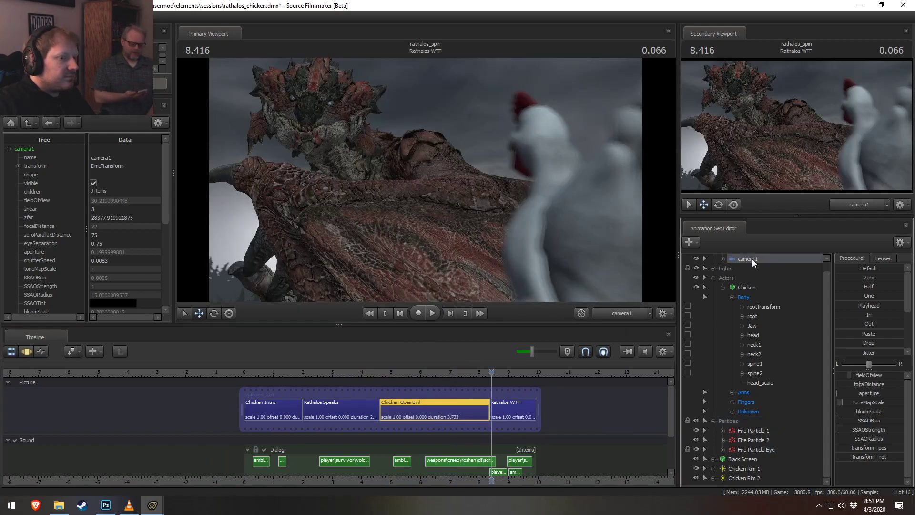
key(F3)
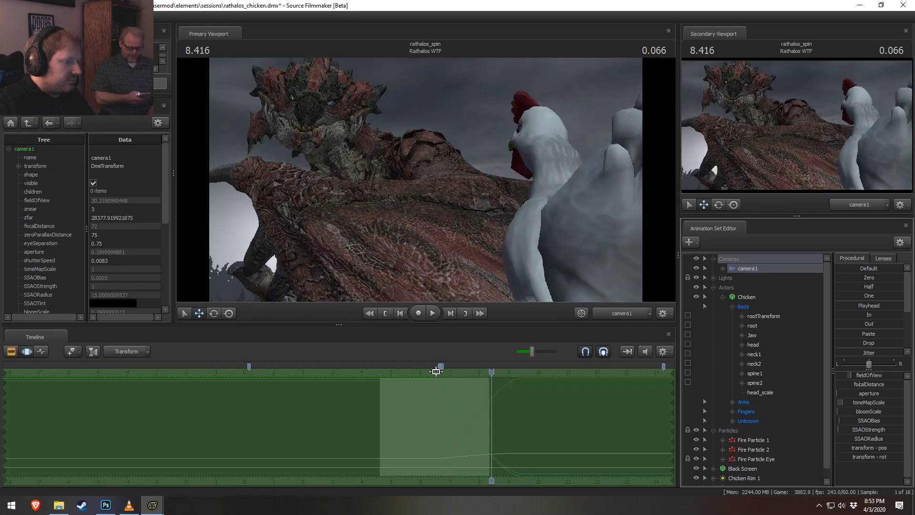
drag(491, 371, 432, 372)
key(space)
key(space)
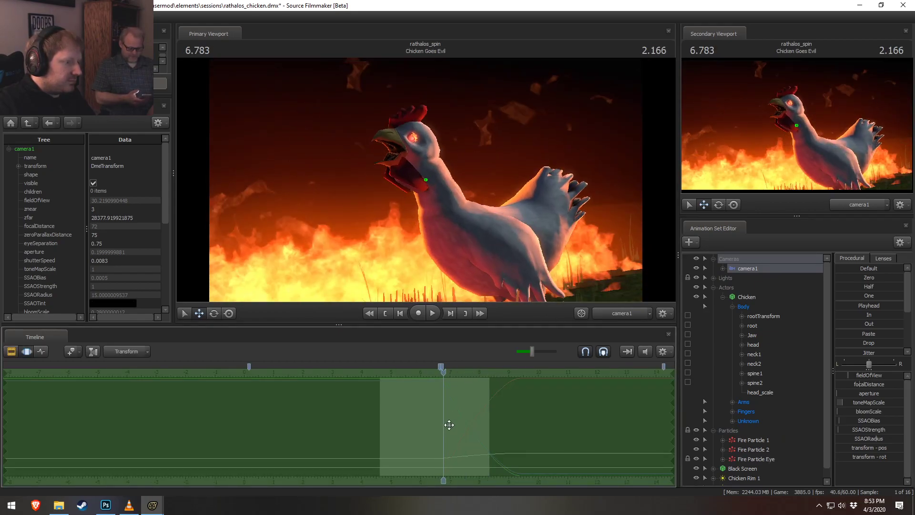
scroll(451, 408, up, 2)
key(F2)
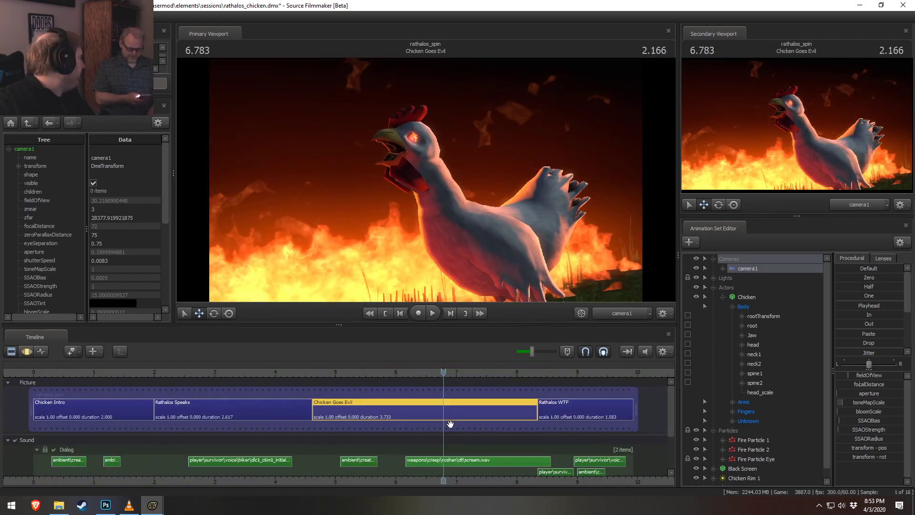
key(F3)
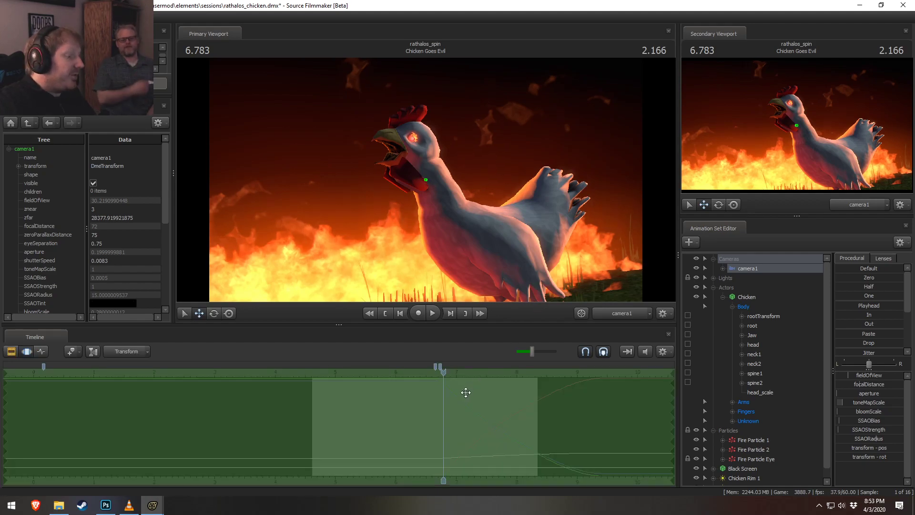
- Select camera1's time from about 6.7 s onward with a short falloff and move the camera closer to the chicken's head
shift+drag(439, 414, 914, 413)
scroll(494, 424, up, 4)
drag(435, 391, 438, 393)
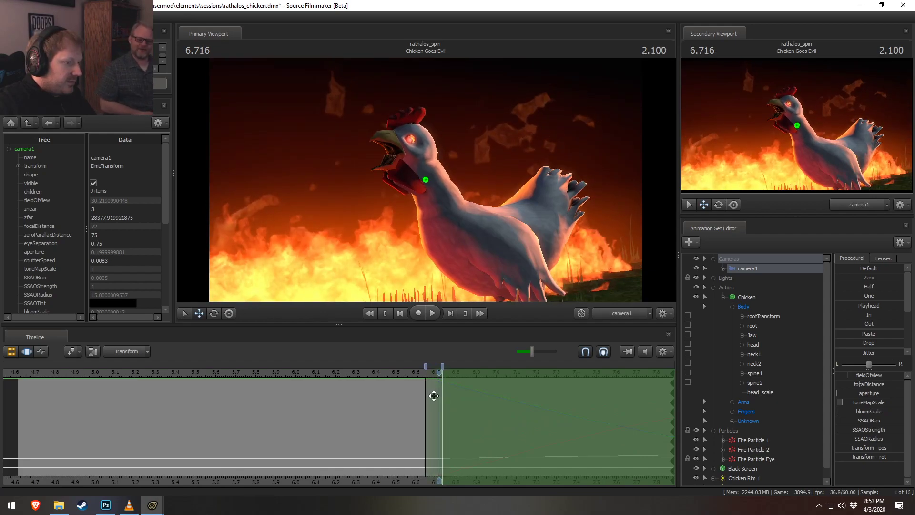
drag(417, 216, 417, 215)
key(w)
- Play back the new camera push-in twice to judge its timing
click(409, 375)
key(space)
key(space)
click(327, 372)
key(space)
key(space)
- Shift the start of the camera push-in earlier to about 6.3 s and play it back
drag(435, 372, 362, 382)
click(319, 373)
key(space)
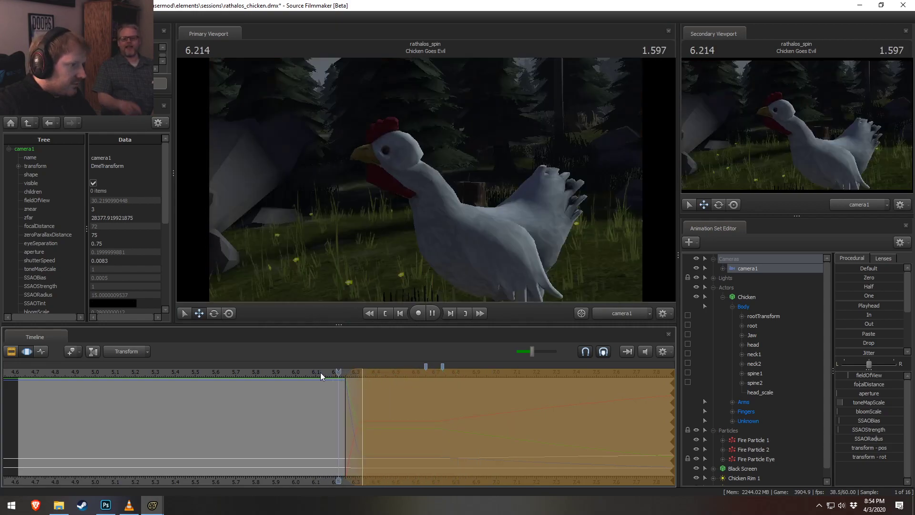
key(space)
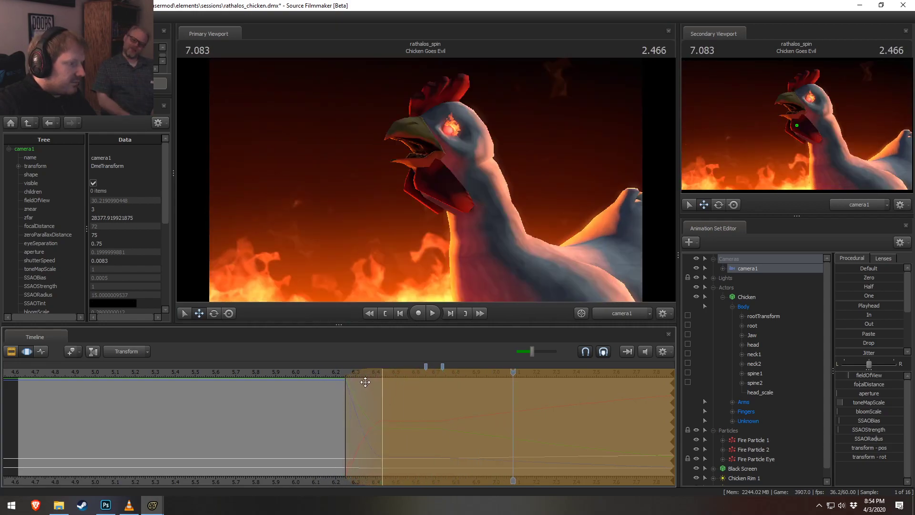
- Lengthen the falloff of the camera push-in to run from about 6.25 s to 6.6 s and play it back
click(303, 370)
key(space)
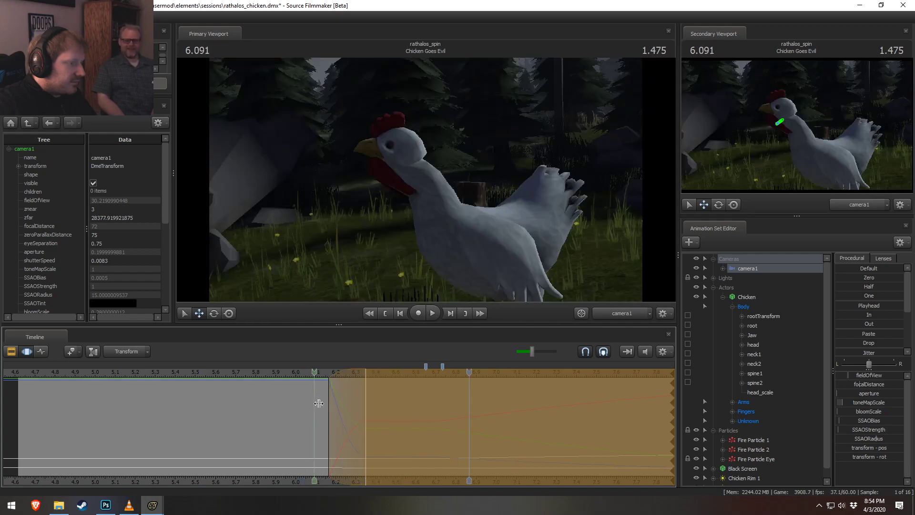
key(space)
drag(360, 417, 429, 406)
key(space)
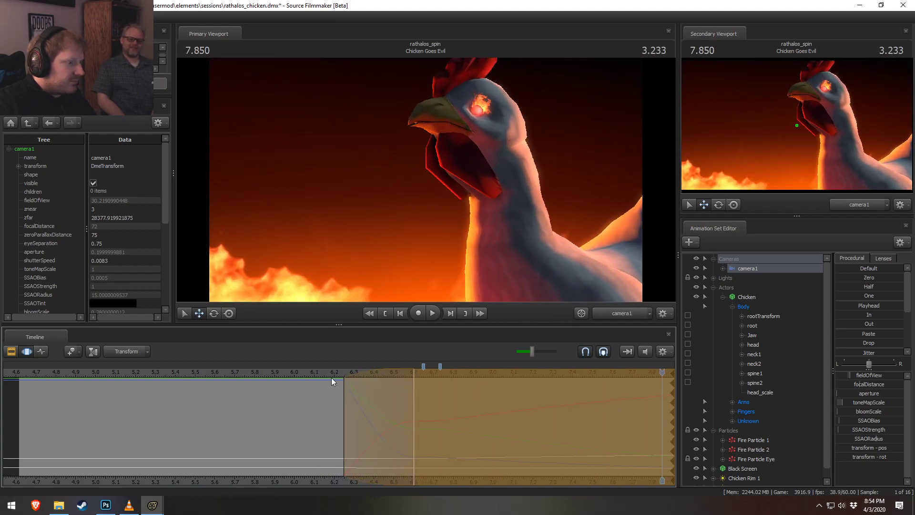
- Reframe camera1 on the chicken's head just after the push-in at about 6.7 s and play back the result
scroll(456, 423, down, 3)
middle_drag(503, 457, 313, 439)
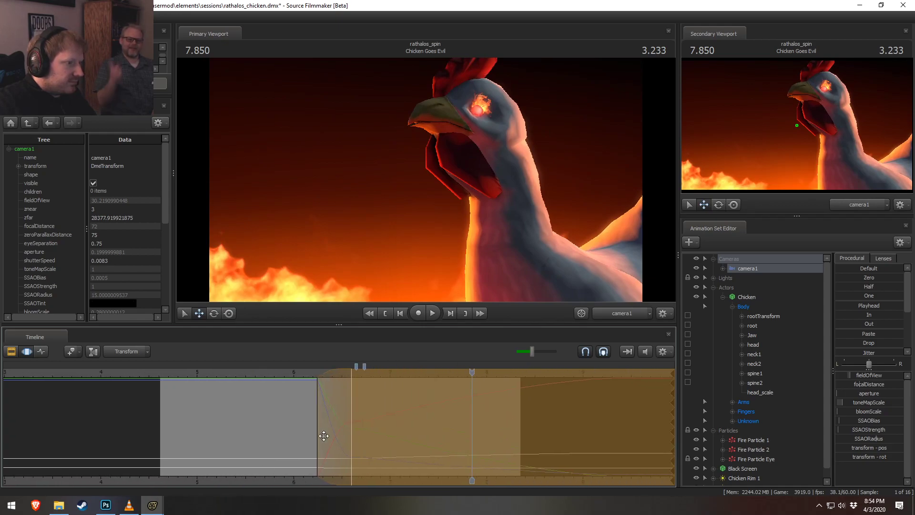
click(353, 373)
drag(426, 219, 400, 276)
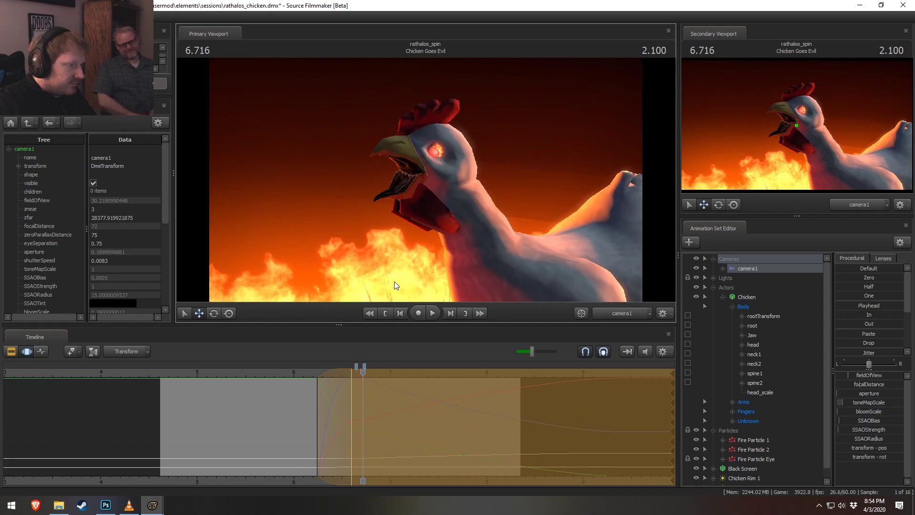
click(297, 375)
key(space)
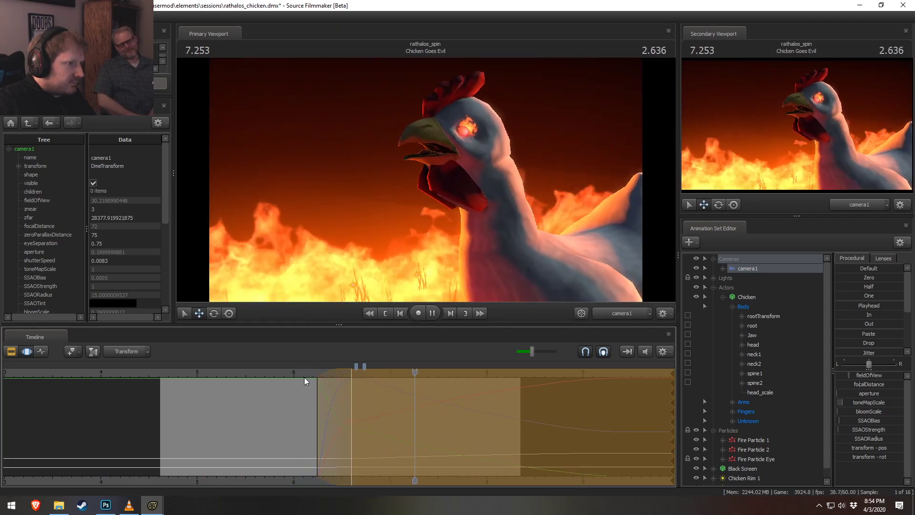
key(space)
- Blend camera1's motion from 6.6 s onward partly toward the In preset and play back the shot twice
shift+drag(351, 430, 912, 348)
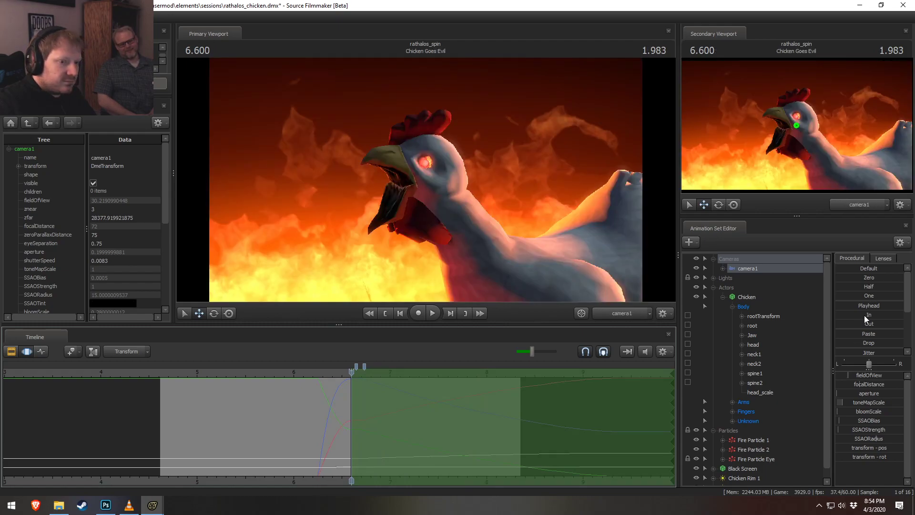
drag(865, 316, 888, 315)
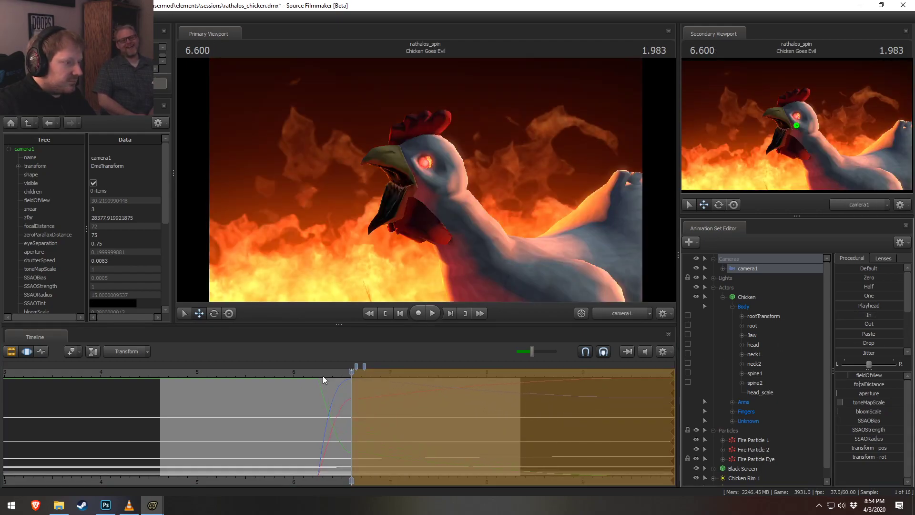
click(304, 375)
key(space)
key(space)
click(301, 375)
key(space)
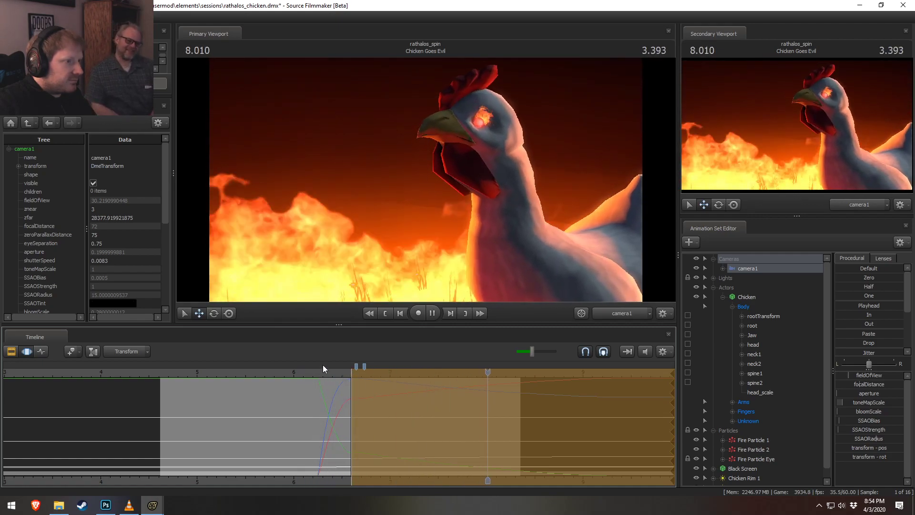
key(space)
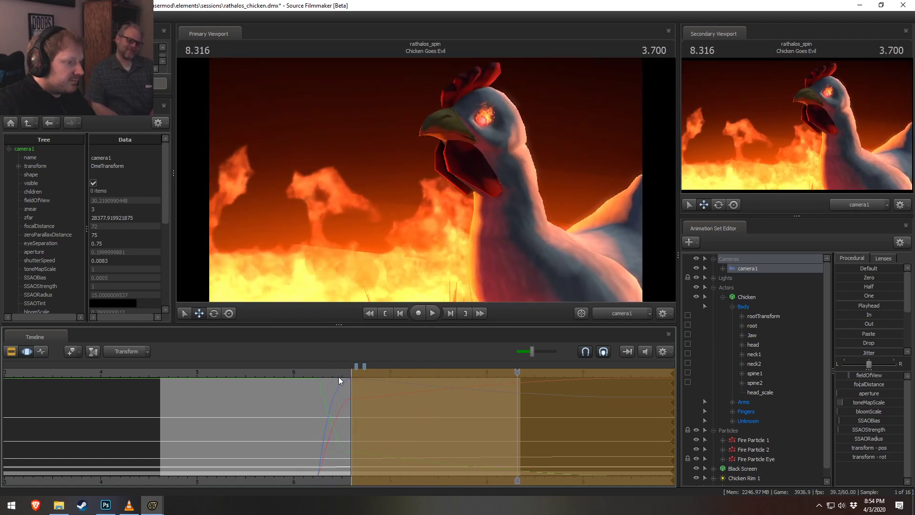
- Give the camera time selection a falloff from about 6.25 s to 6.6 s and frame the chicken's head slightly lower
drag(352, 387, 485, 398)
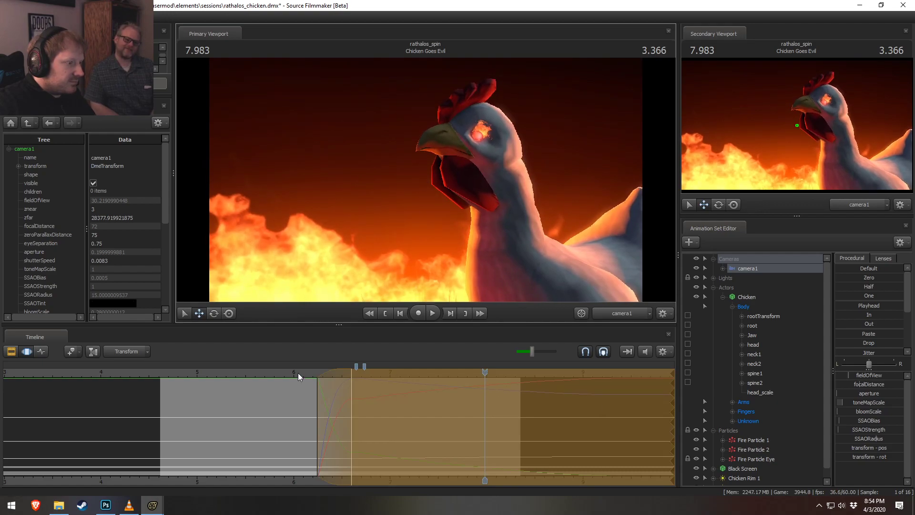
- Review the push-in, give camera1's time selection a falloff from about 6.45 s to 8.333 s, and adjust the framing at the shot's end
key(space)
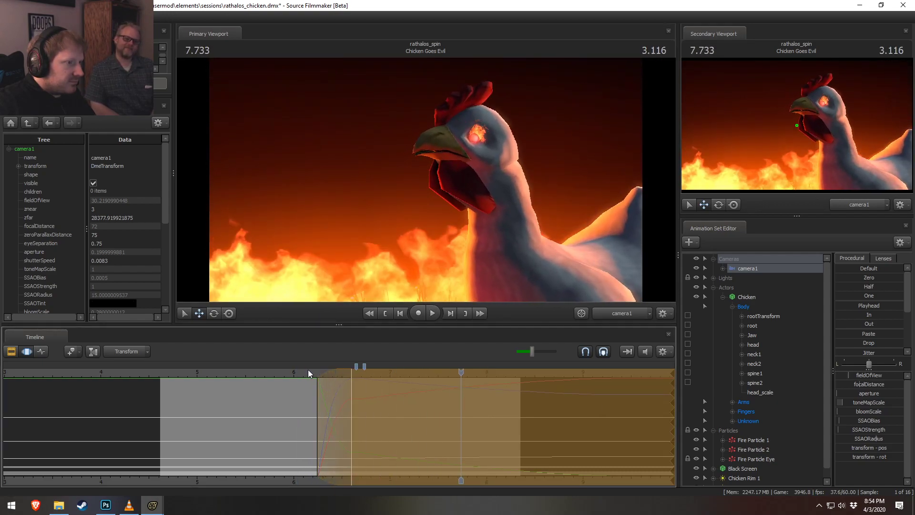
key(space)
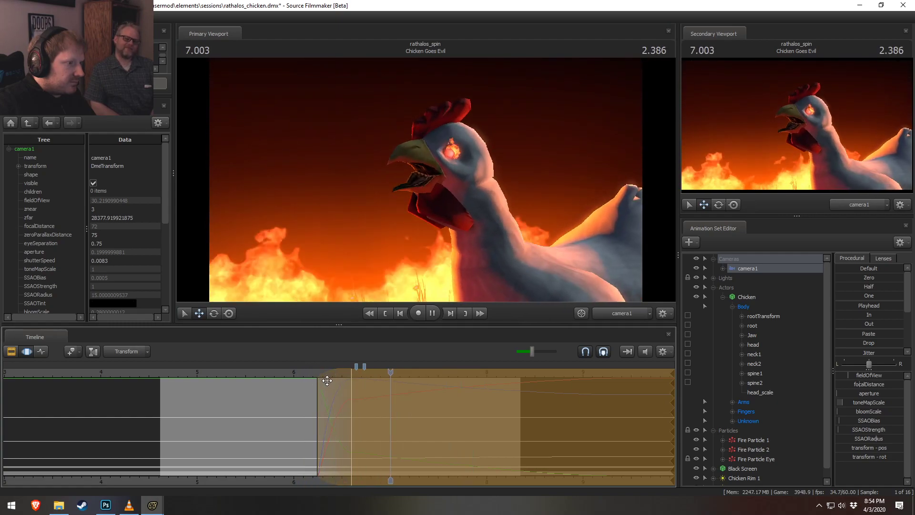
key(space)
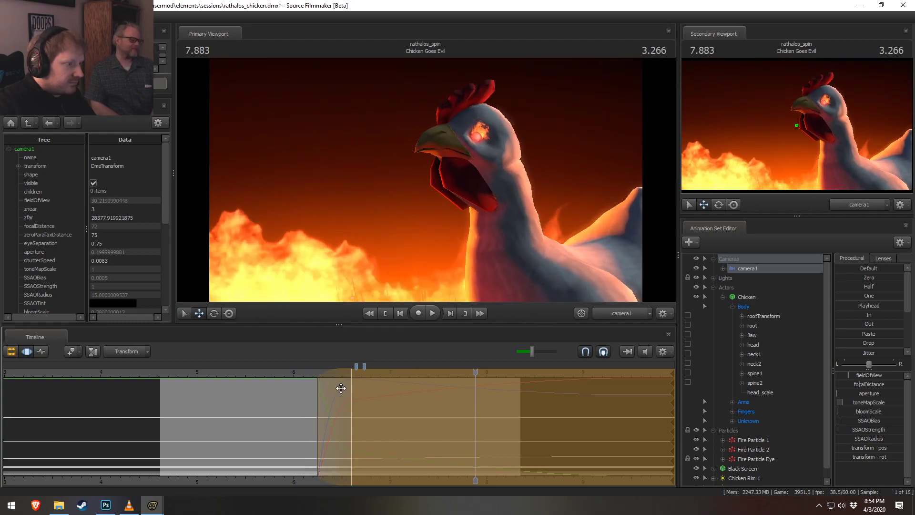
key(F2)
key(F3)
shift+click(519, 409)
mouse_move(519, 409)
mouse_down()
mouse_move(533, 416)
mouse_move(336, 424)
mouse_up()
drag(425, 200, 426, 179)
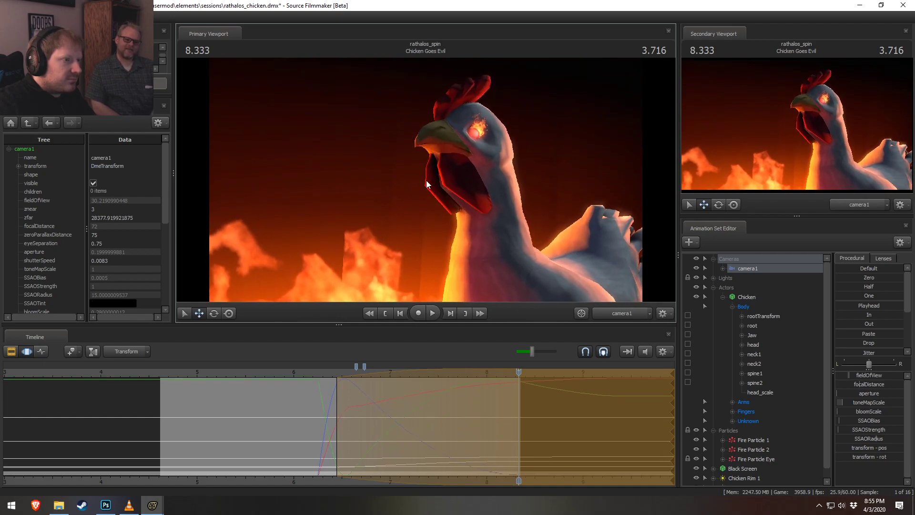
- Play back the Chicken Goes Evil shot to check the camera move through its end
key(space)
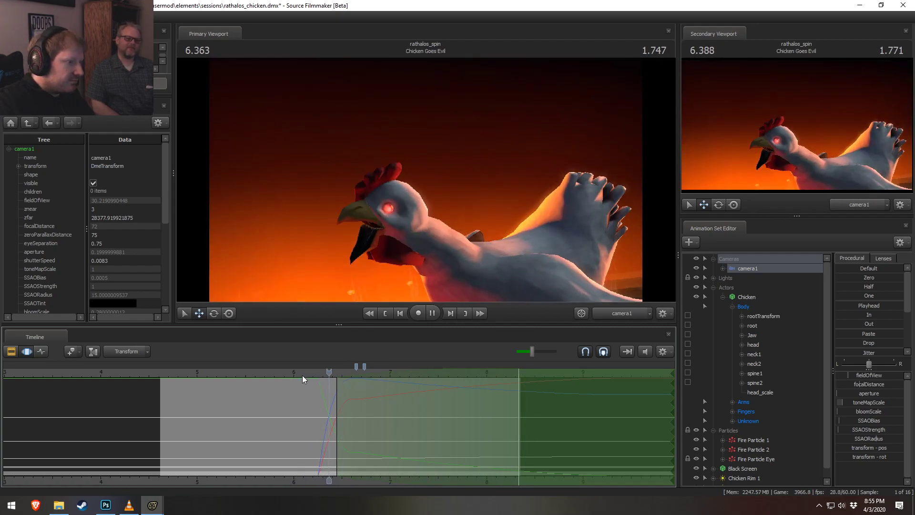
click(274, 374)
drag(219, 375, 216, 375)
key(space)
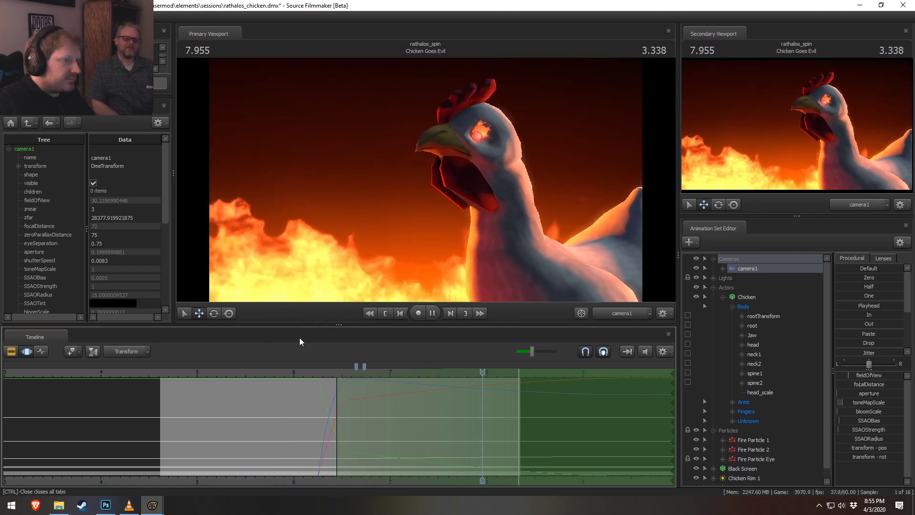
key(space)
key(F2)
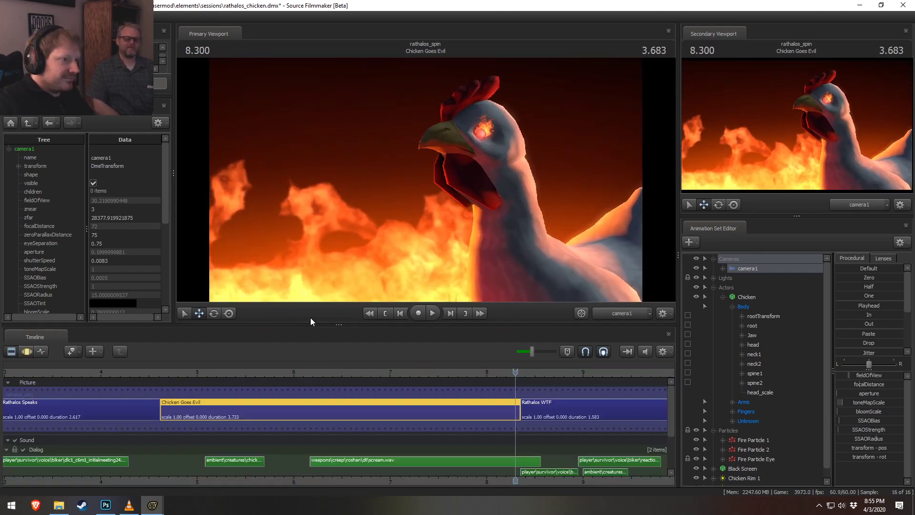
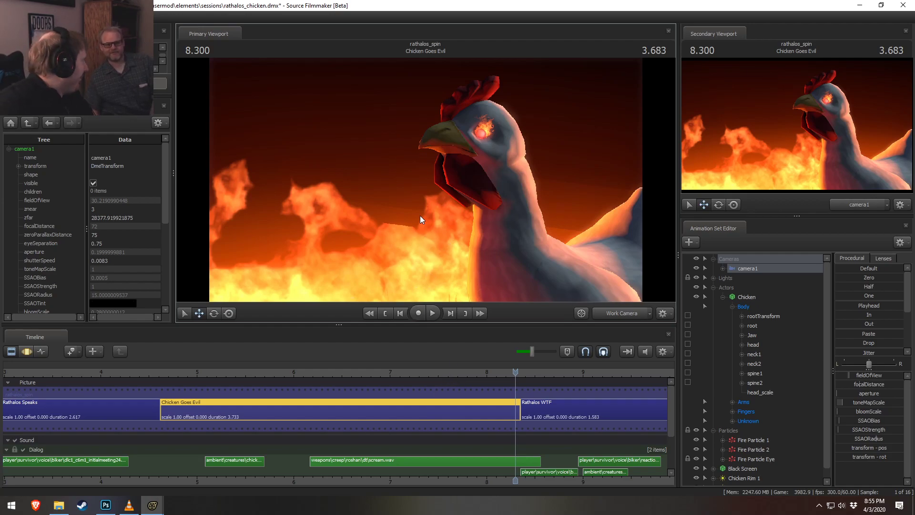
- Examine the fire, chicken and black backdrop from farther away through the work camera at about 8.2 s
key(s)
drag(439, 205, 427, 183)
key(w)
key(s)
key(w)
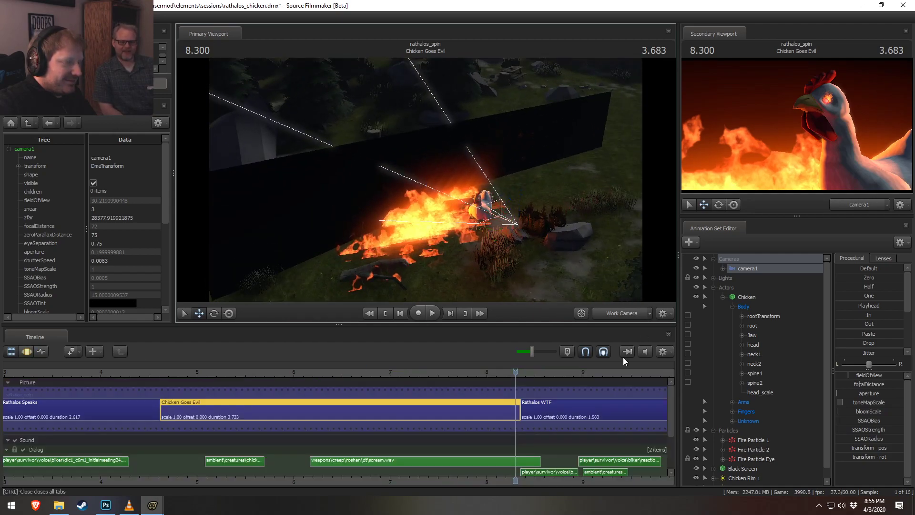
drag(327, 366, 511, 391)
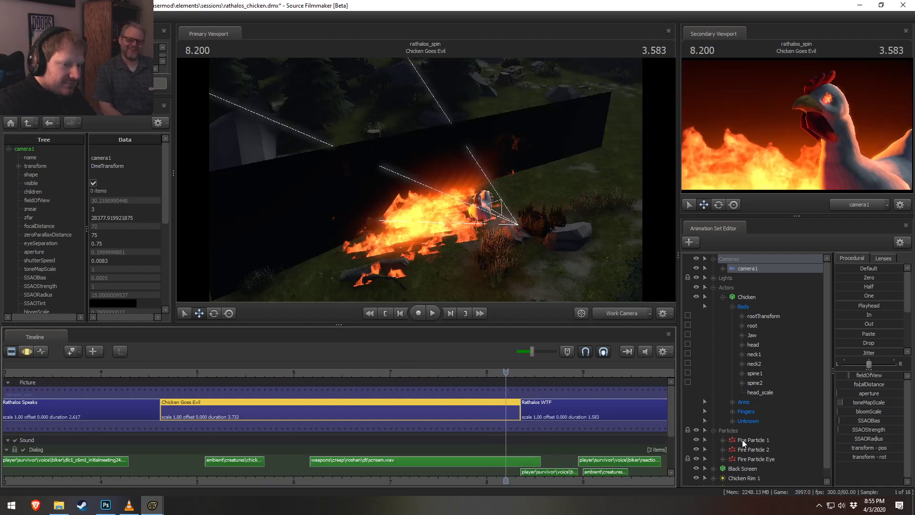
- Collapse the Particles and Actors groups and move Chicken Rim 1 and Chicken Rim 2 into the Lights group
click(714, 431)
click(713, 287)
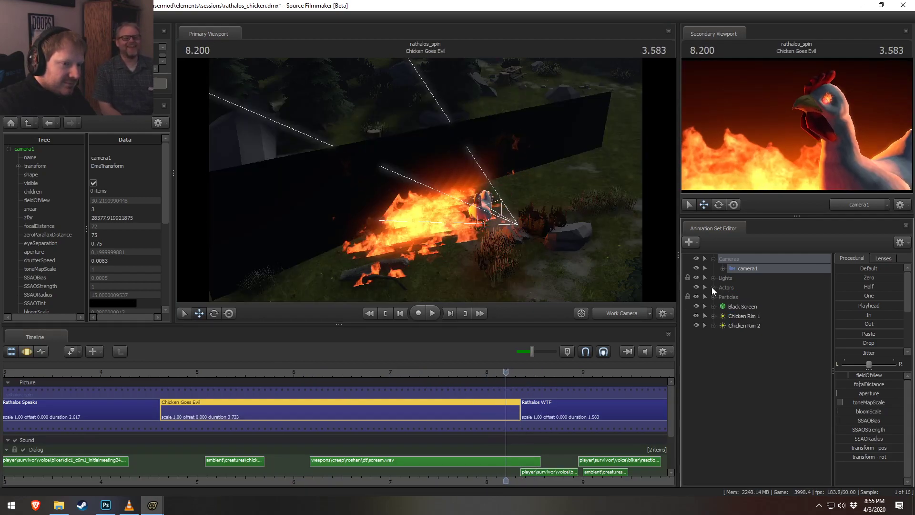
click(740, 324)
click(740, 316)
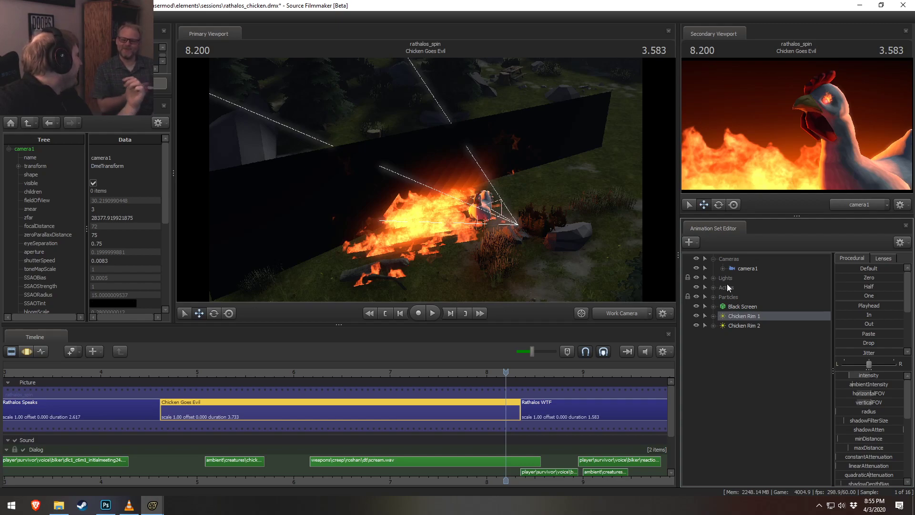
shift+click(743, 325)
drag(742, 325, 726, 279)
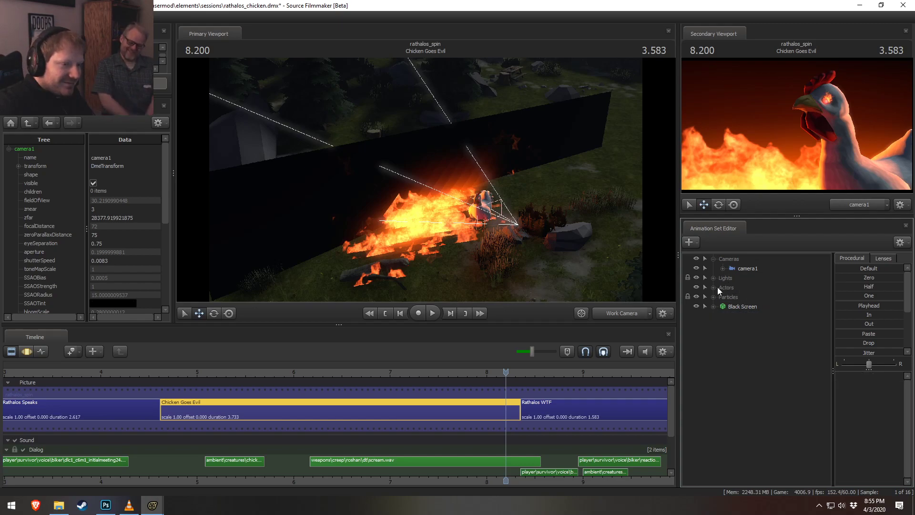
- Select Black Screen over the whole timeline, adjust its rotation, and play back the shot from the work camera
click(733, 307)
key(ctrl+a)
drag(412, 253, 412, 276)
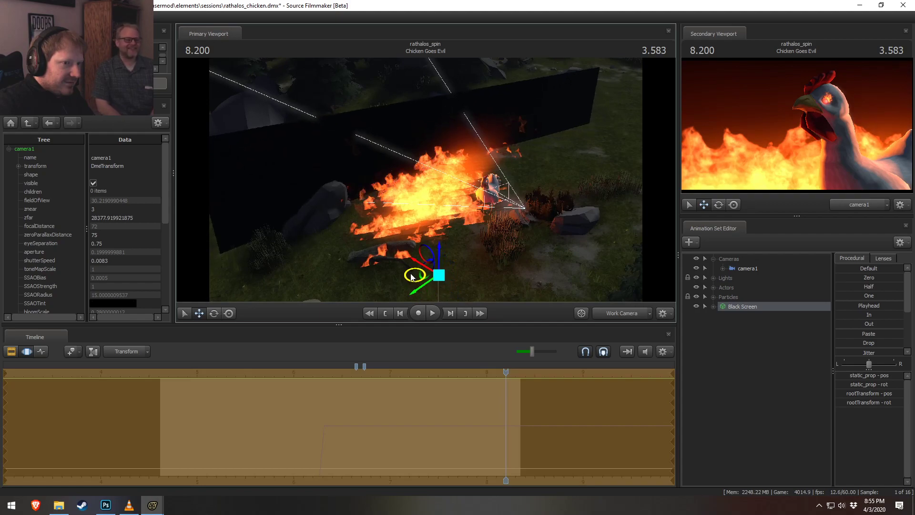
key(F2)
drag(283, 373, 264, 373)
key(space)
key(F3)
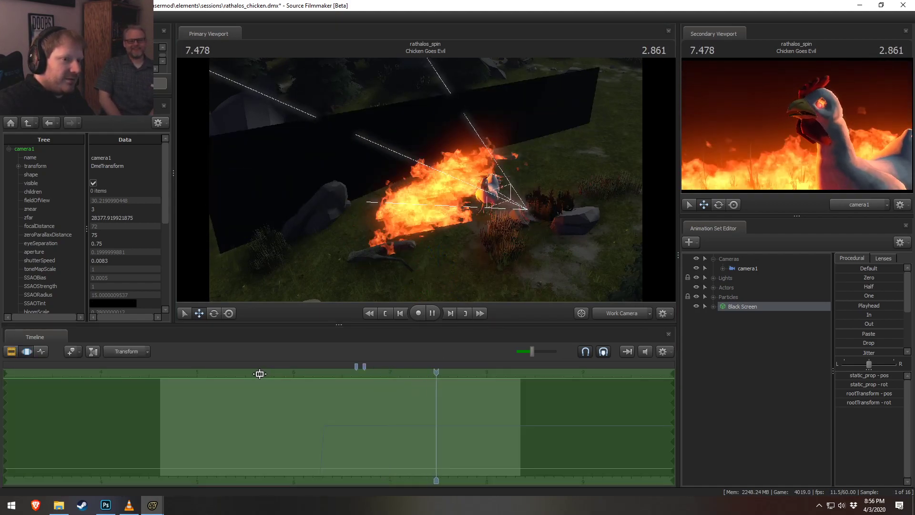
key(space)
key(F2)
drag(277, 376, 287, 362)
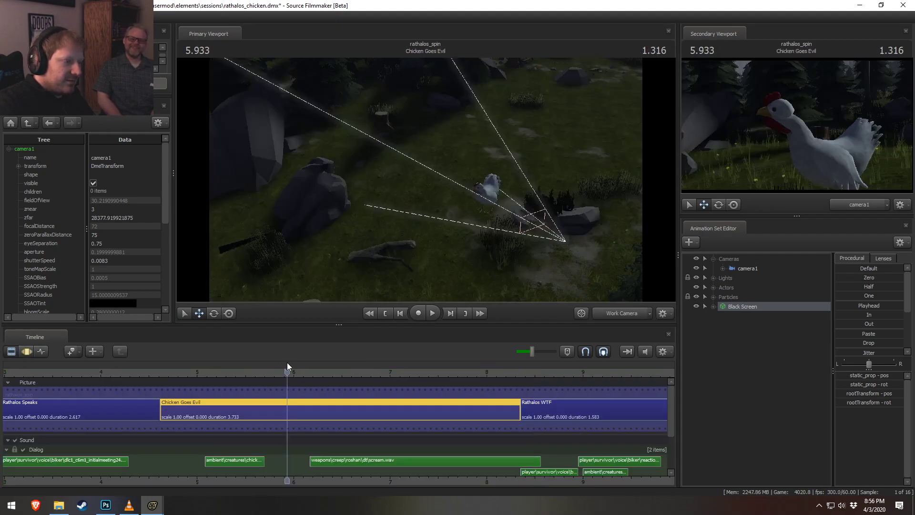
- Play back the shot through camera1 and undo a trial rotation of Black Screen made from the work camera
click(629, 316)
key(space)
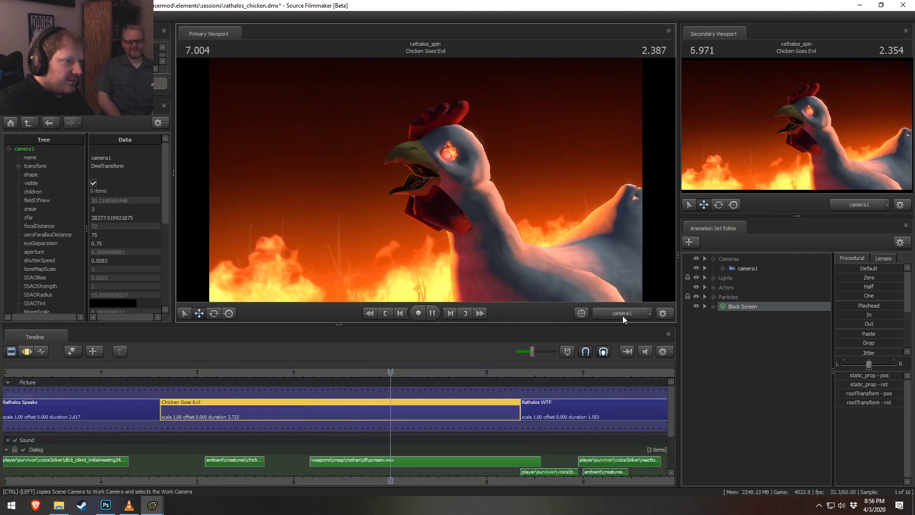
key(space)
key(F3)
click(615, 313)
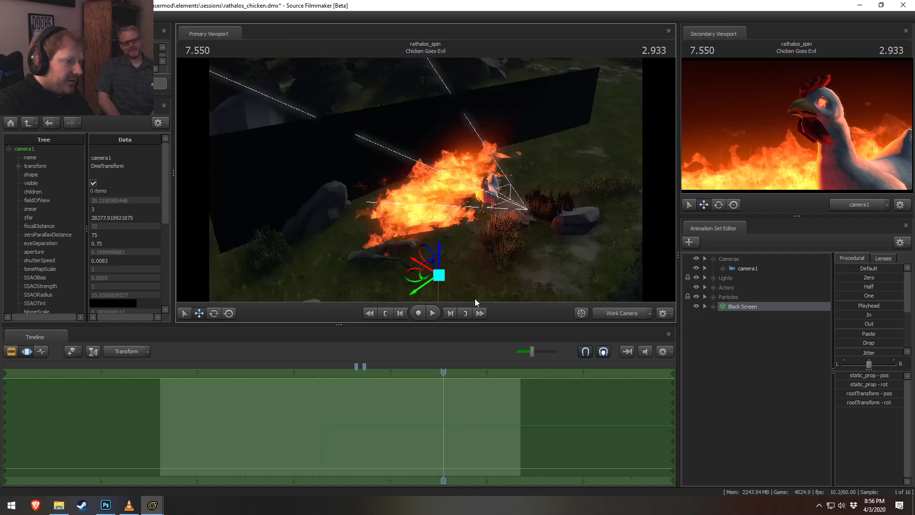
mouse_move(415, 279)
mouse_down()
mouse_move(425, 290)
mouse_move(517, 301)
mouse_move(424, 265)
mouse_up()
key(ctrl+z)
- Select all animation sets from the cameras to Black Screen and raise them together, with a falloff from about 6.23 s to 6.32 s
click(738, 261)
shift+click(744, 309)
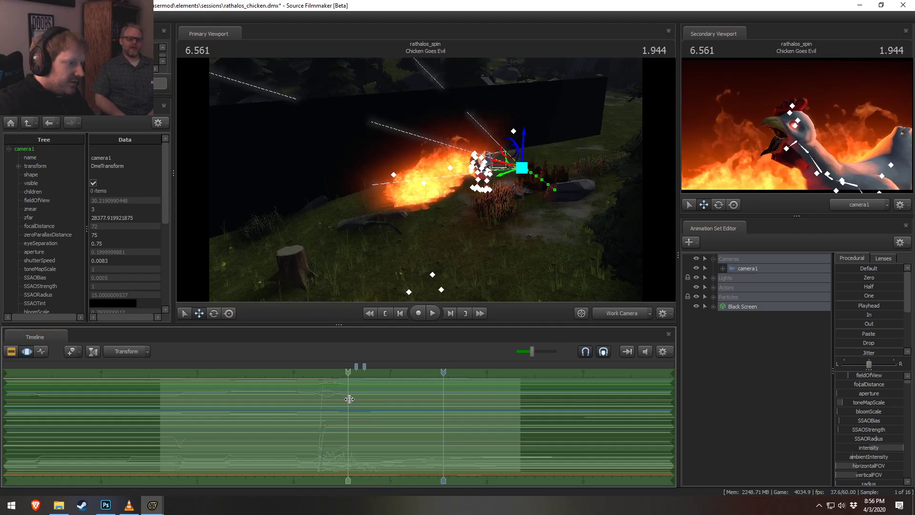
scroll(357, 380, up, 3)
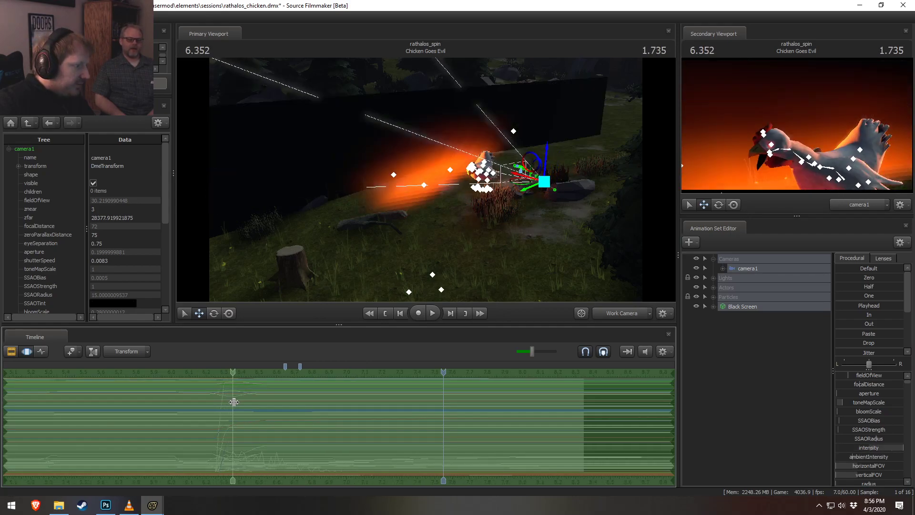
shift+drag(226, 401, 699, 410)
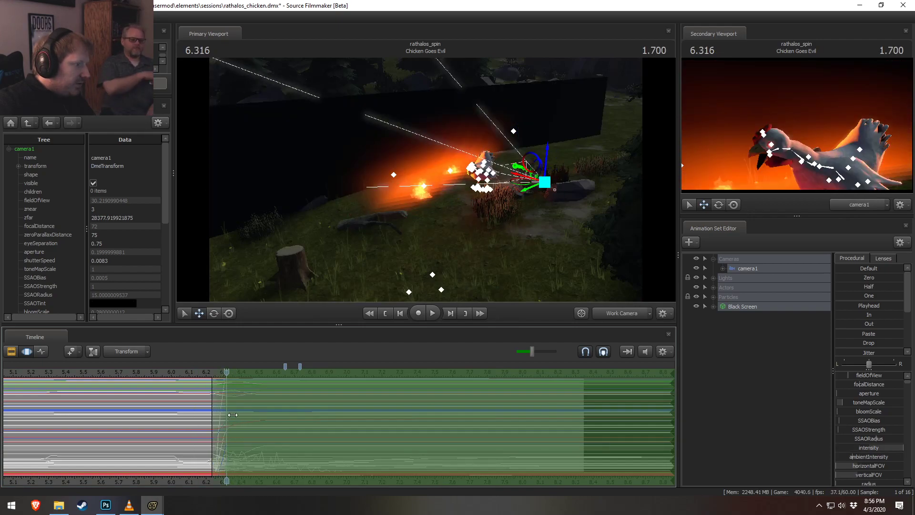
drag(547, 150, 548, 133)
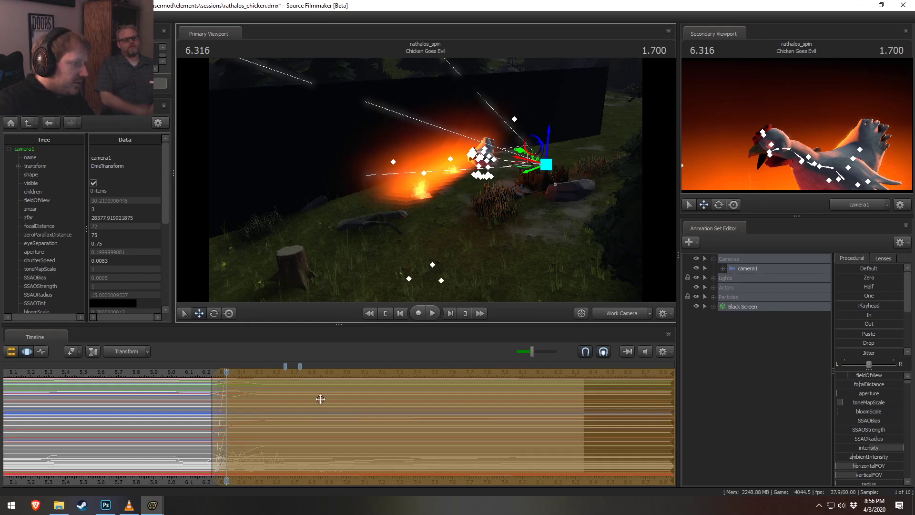
- Play back the raised scene and shift the time selection's falloff to run from about 6.28 s to 6.36 s
click(186, 374)
key(space)
key(space)
scroll(183, 396, up, 1)
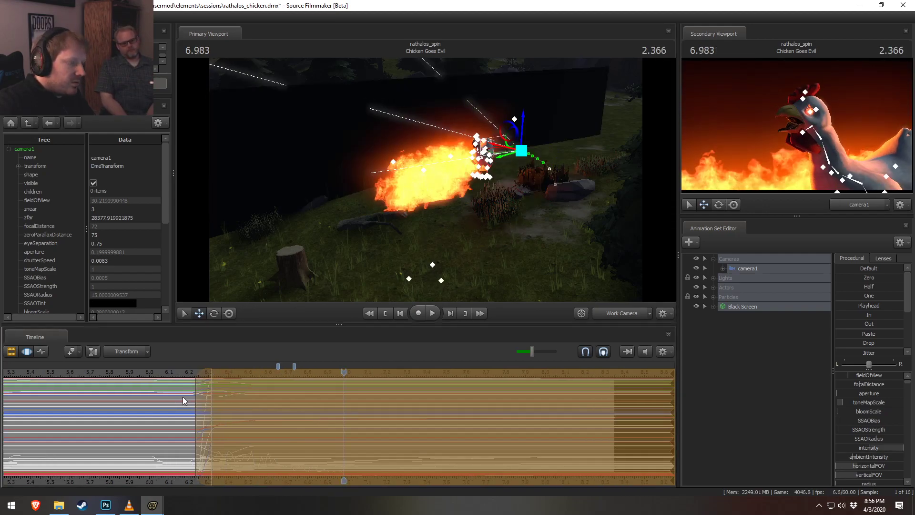
key(shift)
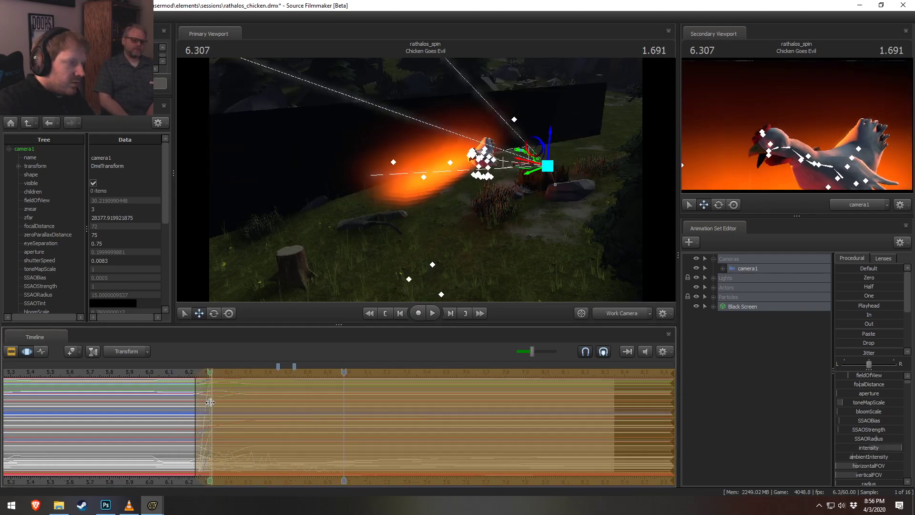
drag(205, 384, 215, 383)
key(shift)
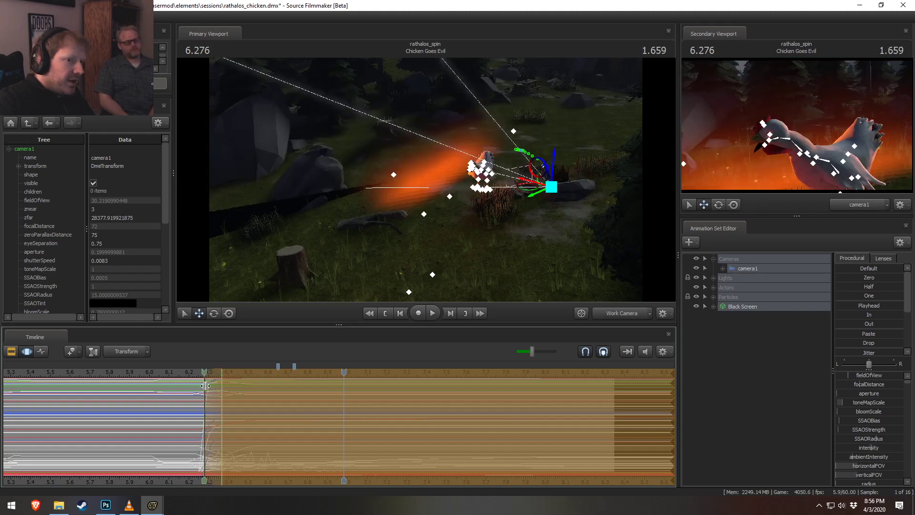
- Play back the transition around 6.3 s from the work camera and repeatedly through camera1
key(F2)
click(176, 373)
key(space)
key(space)
key(F3)
drag(152, 374, 192, 374)
click(621, 312)
key(space)
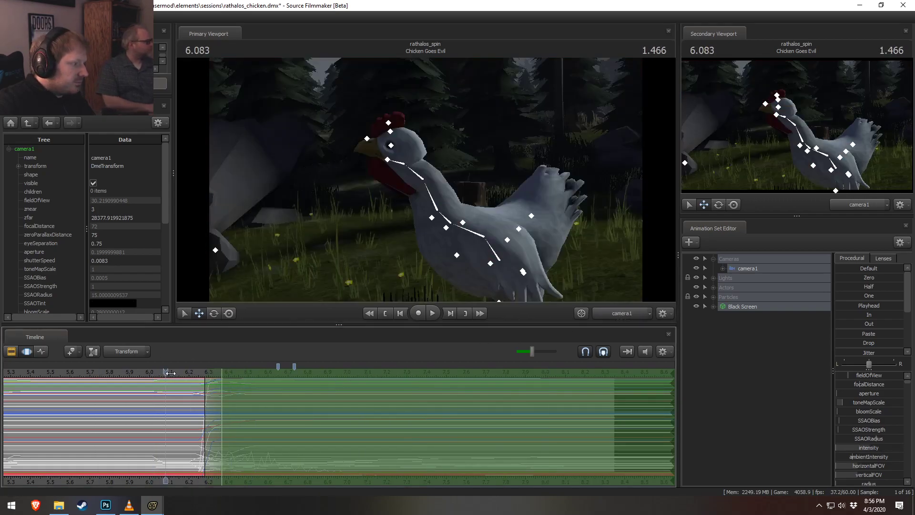
key(space)
drag(272, 398, 340, 405)
drag(183, 371, 226, 382)
key(space)
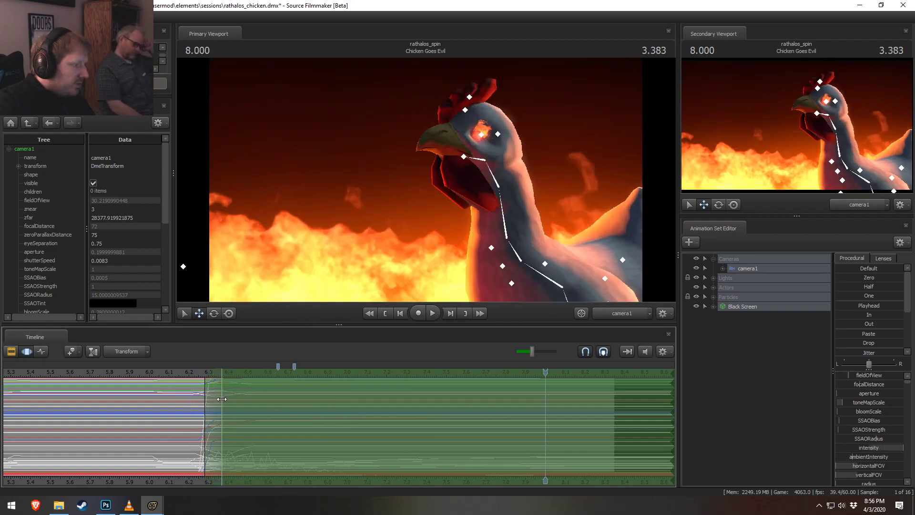
key(space)
- Raise all selected animation sets slightly further at 6.75 s, working from the work camera
key(m)
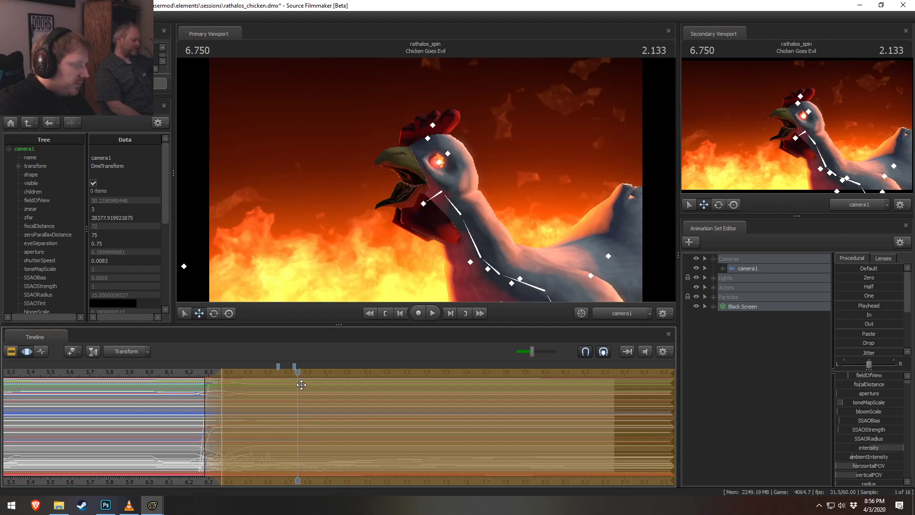
click(631, 316)
key(s)
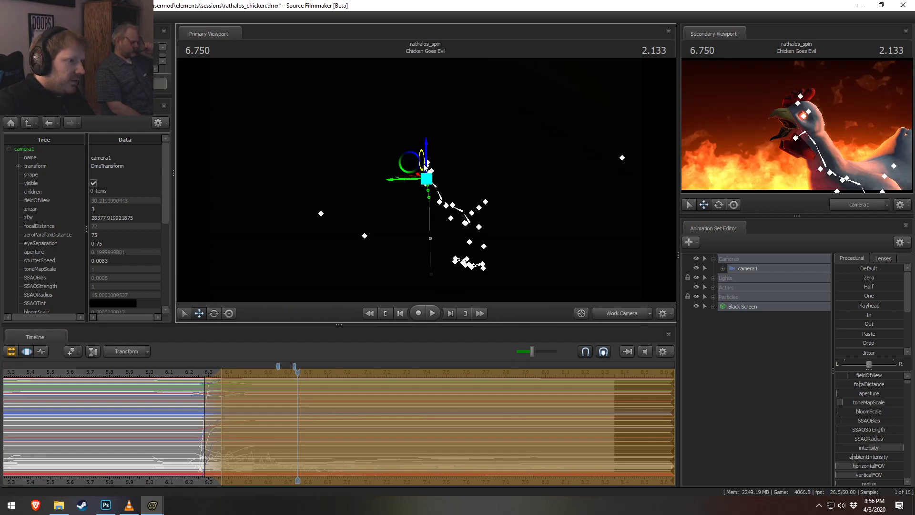
drag(431, 160, 431, 135)
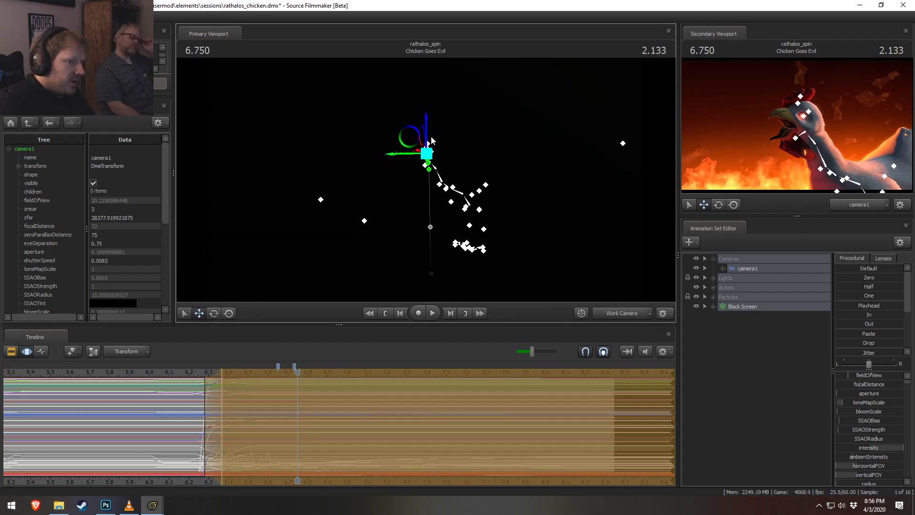
- Play back the raised scene from about 6.0 s to check how the fire follows the move
drag(294, 382, 193, 375)
key(space)
click(158, 370)
key(space)
click(192, 373)
key(F2)
key(space)
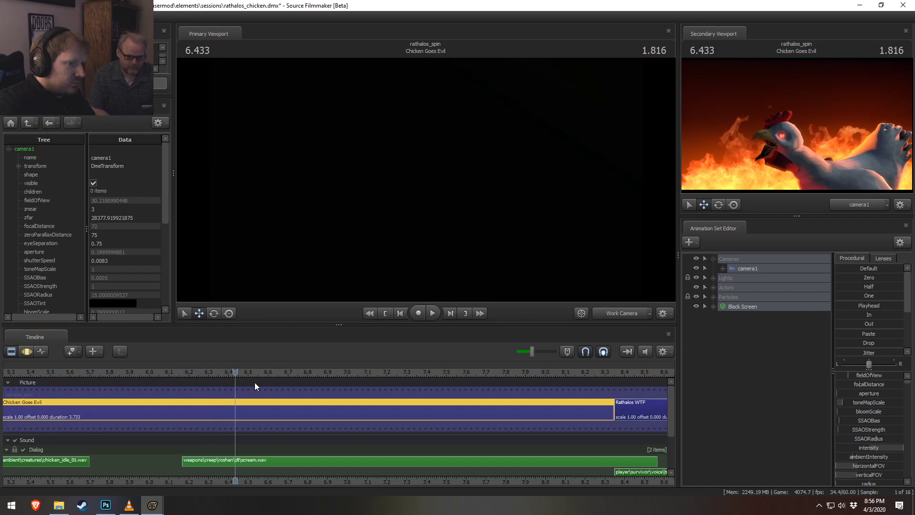
key(space)
- Select only Fire Particle 1 and Fire Particle 2 and hold their current raised position across the whole timeline
click(714, 297)
click(723, 298)
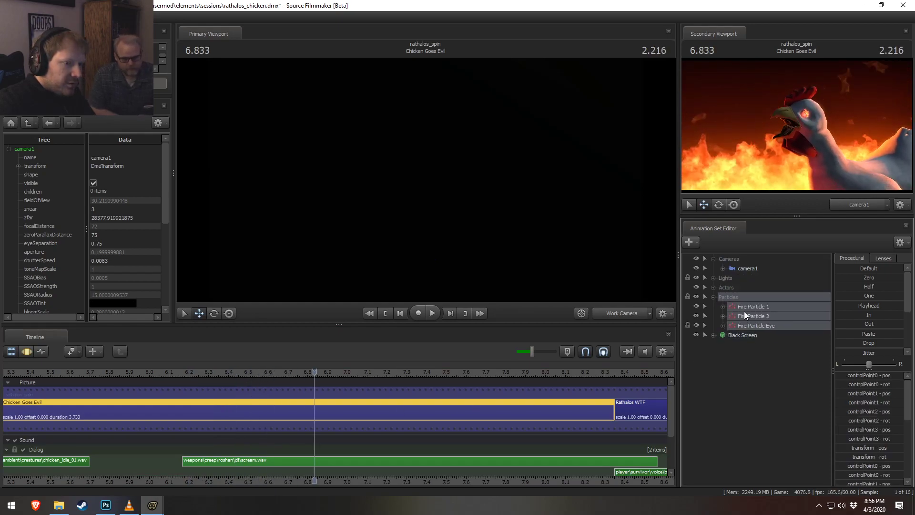
key(F3)
drag(390, 433, 395, 434)
key(ctrl+a)
ctrl+click(745, 323)
ctrl+click(759, 308)
ctrl+click(759, 308)
click(865, 315)
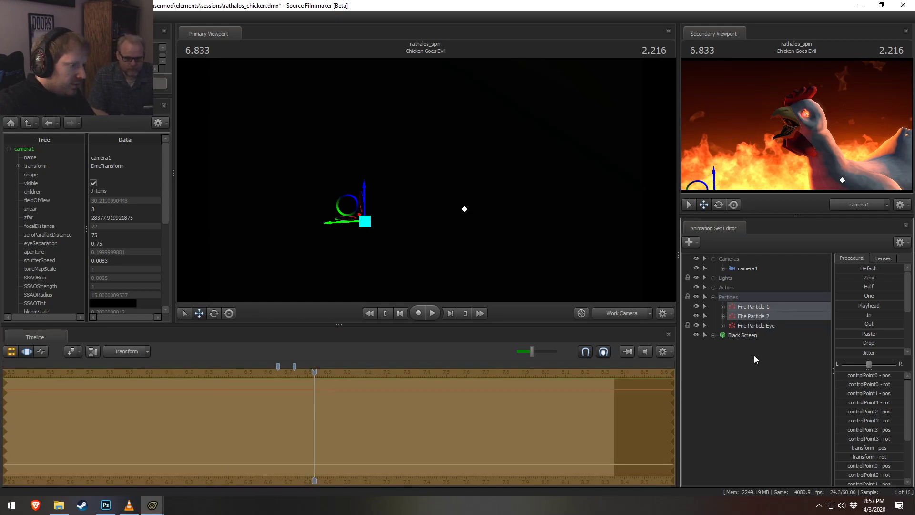
- Play back the fire particles from about 6.1 s and return to 5.0 s in the motion editor
key(F2)
click(165, 372)
key(space)
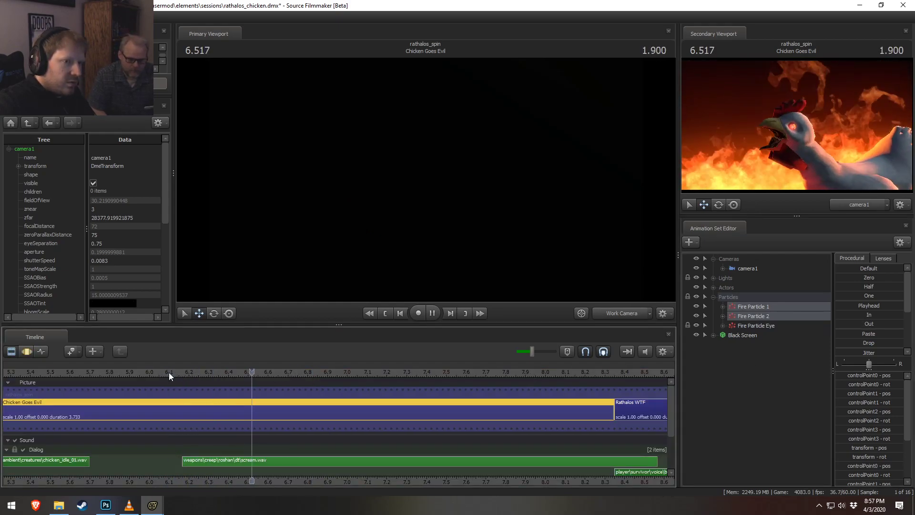
scroll(156, 374, down, 3)
key(space)
drag(136, 373, 51, 365)
key(F3)
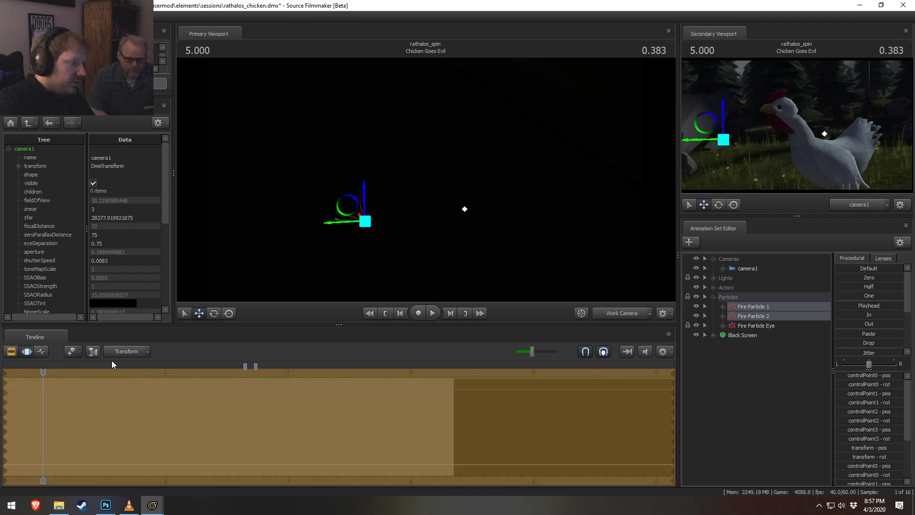
- Play back the held fire particles from 5.0 s through the transition
key(ctrl)
key(space)
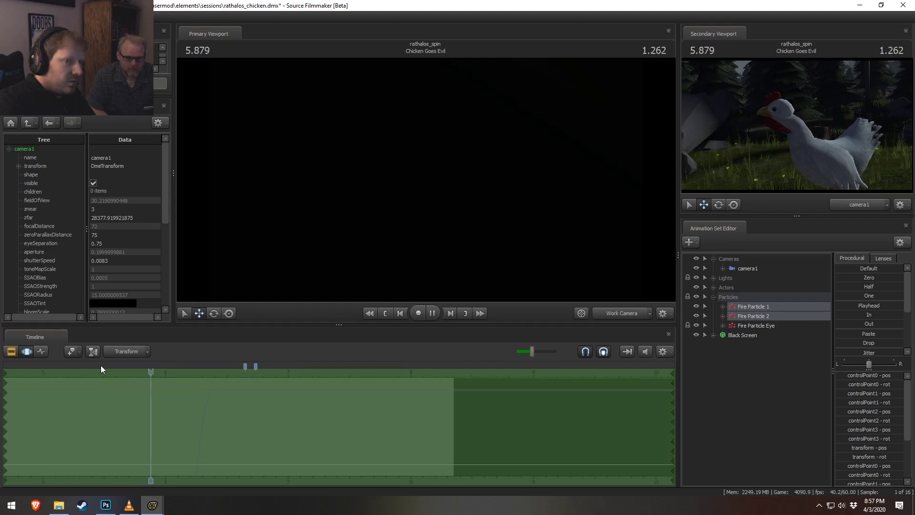
key(space)
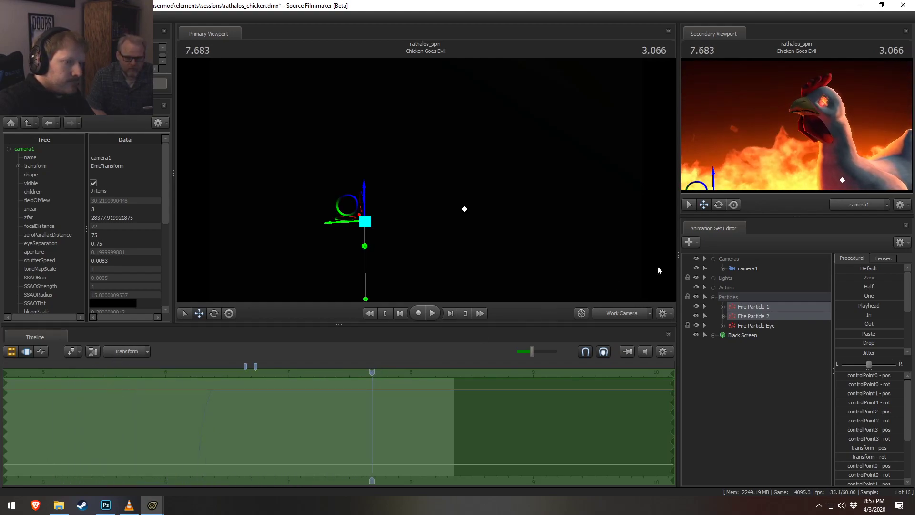
- Start the time selection at about 6.25 s with a short falloff for the fire particles, and play back from about 6.37 s
shift+drag(212, 409, 370, 385)
scroll(370, 384, up, 4)
shift+drag(209, 403, 156, 424)
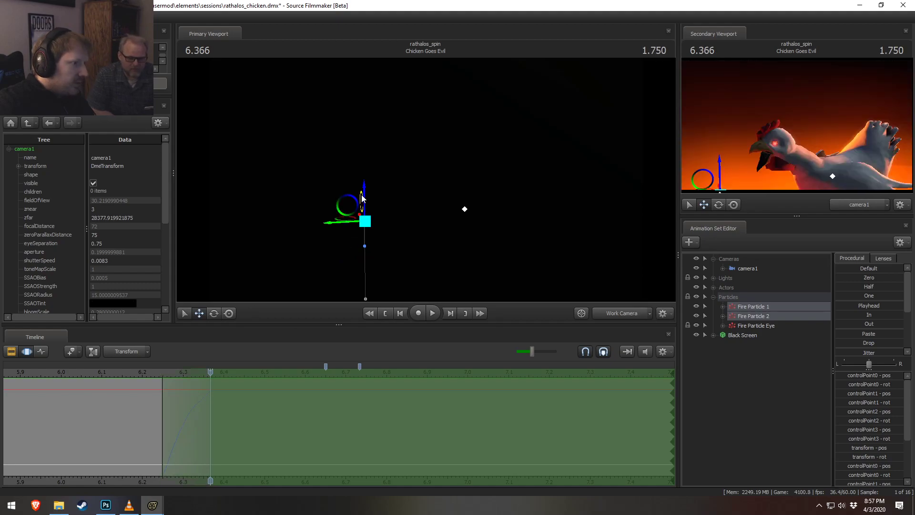
key(space)
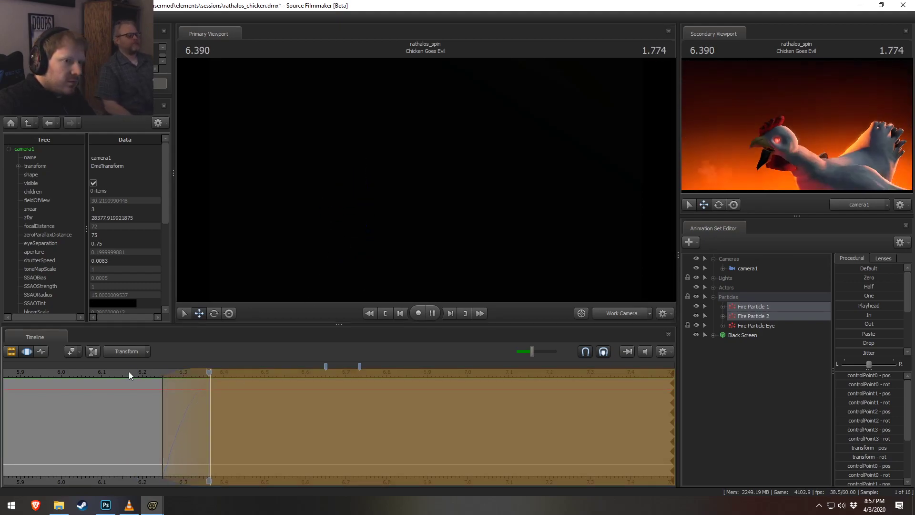
key(space)
drag(105, 371, 75, 372)
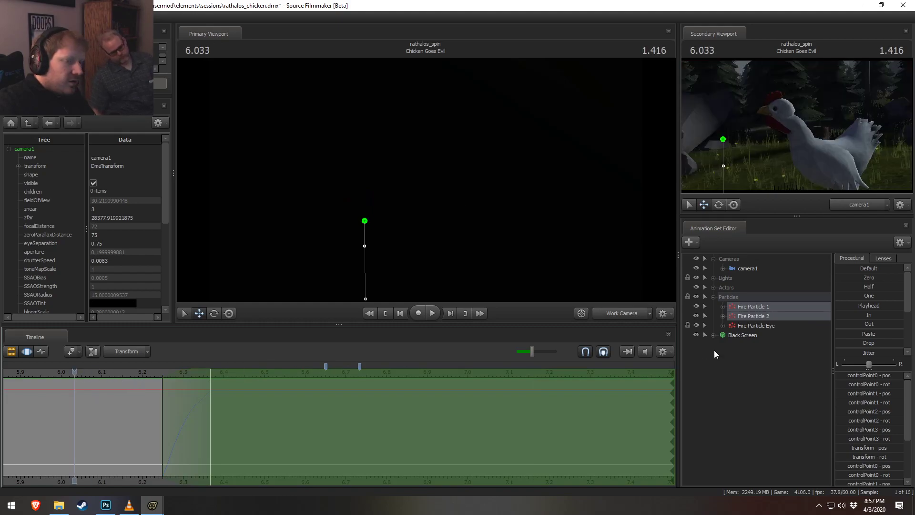
- Set Fire Particle 1's time scale to 0.5 and accept the particle system times of Fire Particle 2
right_click(749, 309)
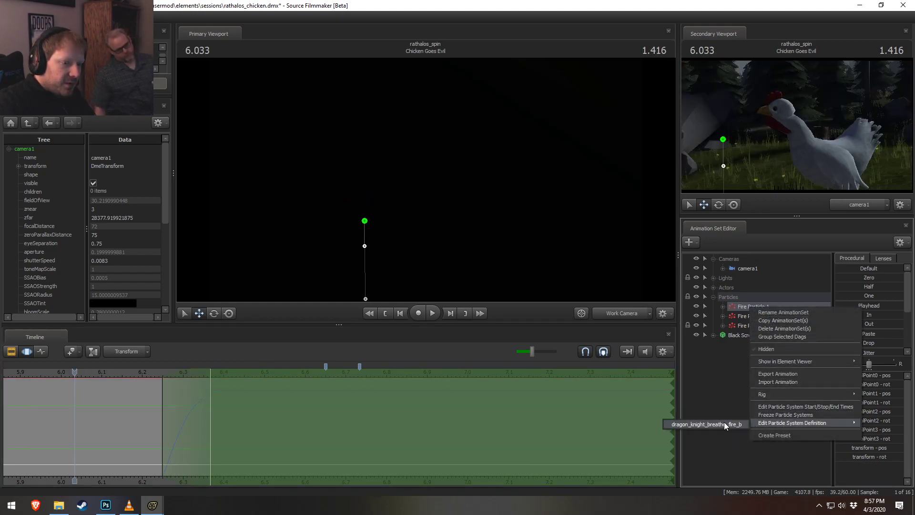
click(786, 406)
click(468, 260)
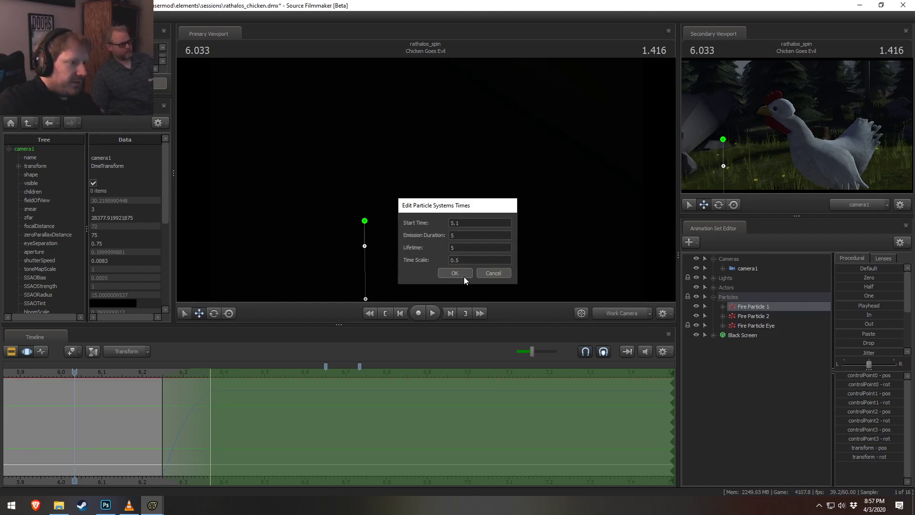
click(459, 275)
right_click(743, 316)
click(775, 411)
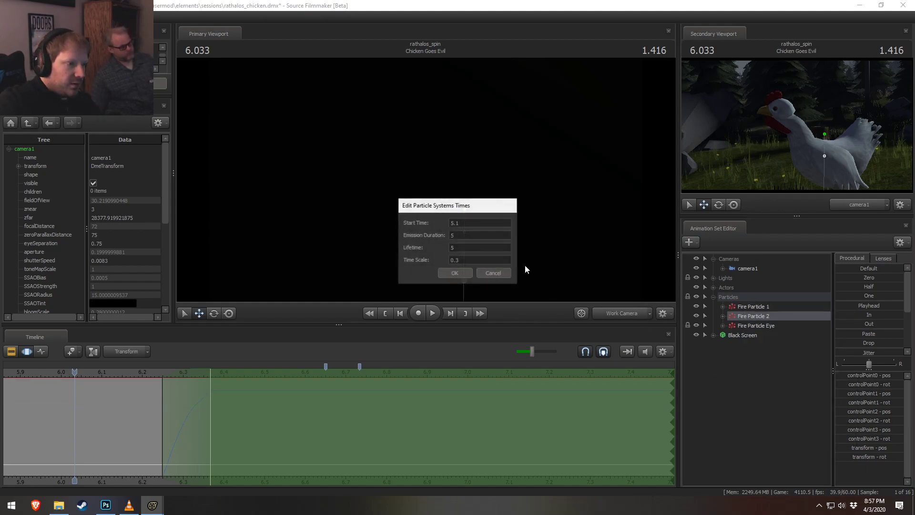
click(457, 276)
- Play back the fiery transition repeatedly, from about 6.0 s and from earlier in the shot, to judge the flames
key(space)
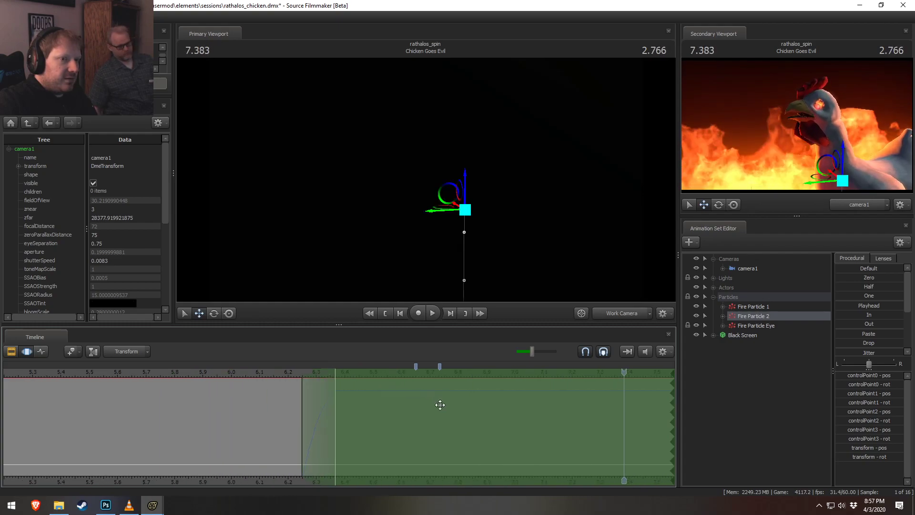
key(space)
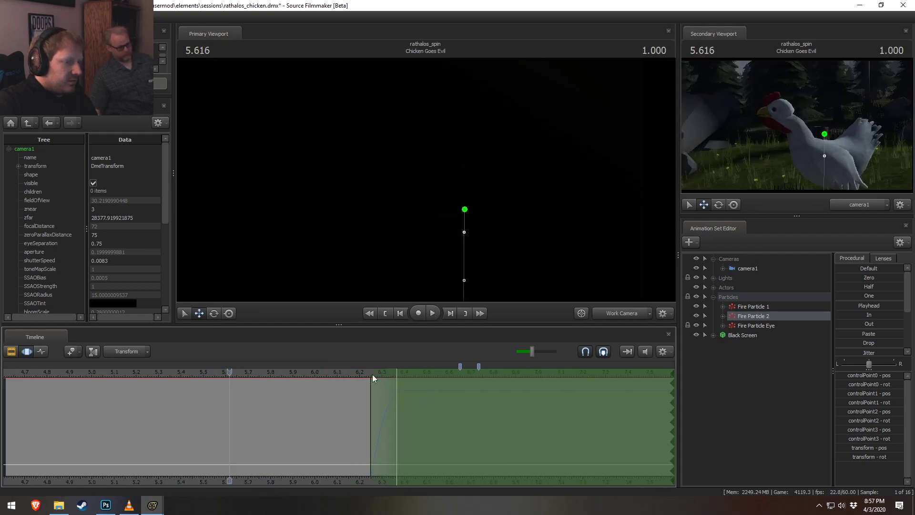
key(space)
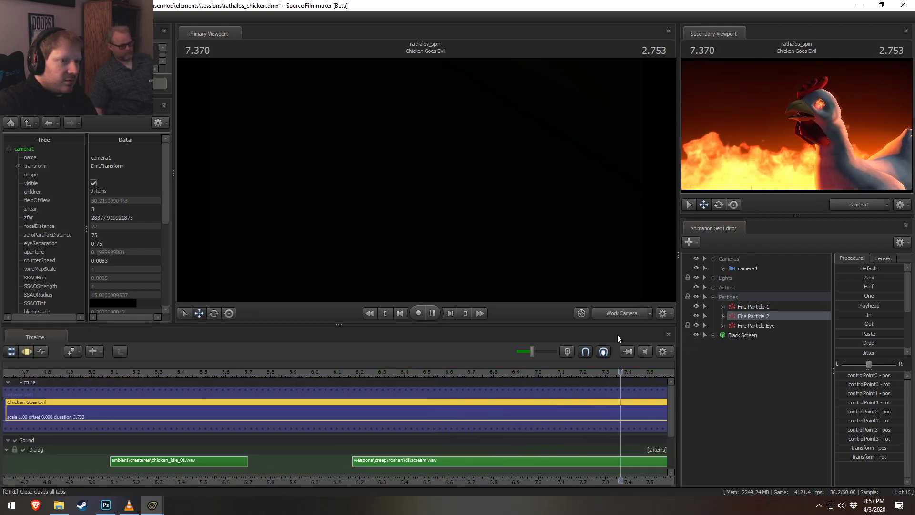
key(space)
key(space)
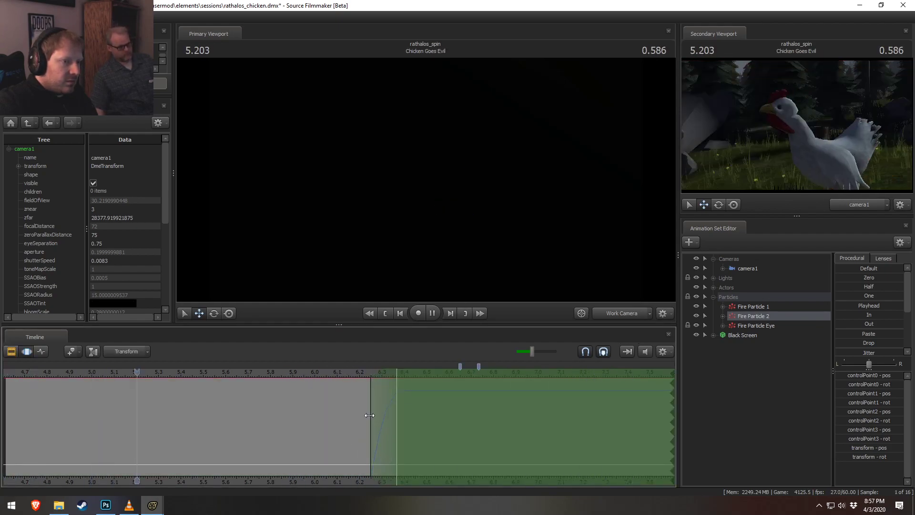
scroll(236, 452, down, 5)
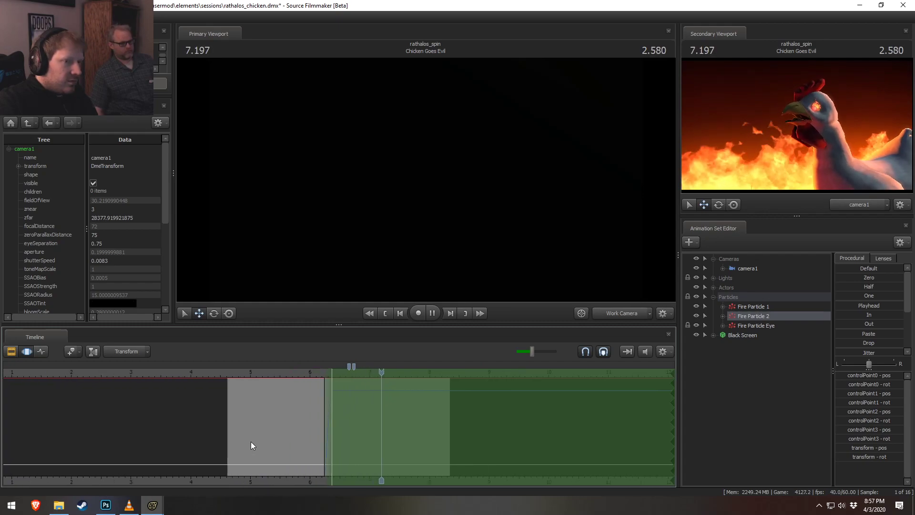
key(space)
- Play the Chicken Goes Evil shot from its beginning at about 4.6 s through into the Rathalos WTF shot
key(F2)
key(F3)
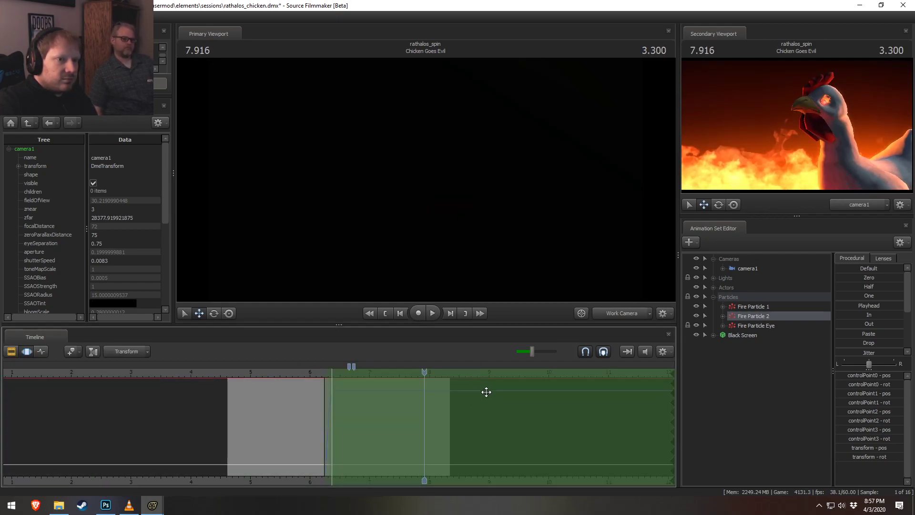
key(space)
click(230, 371)
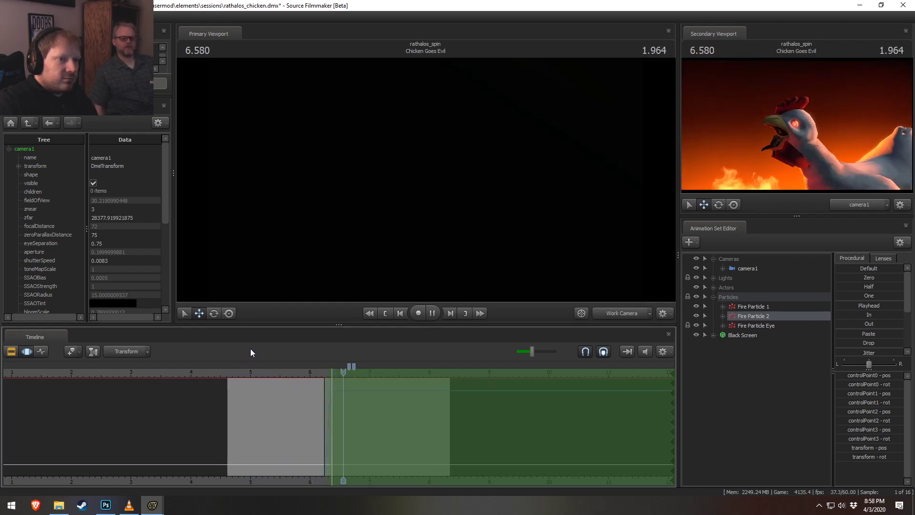
key(space)
key(space)
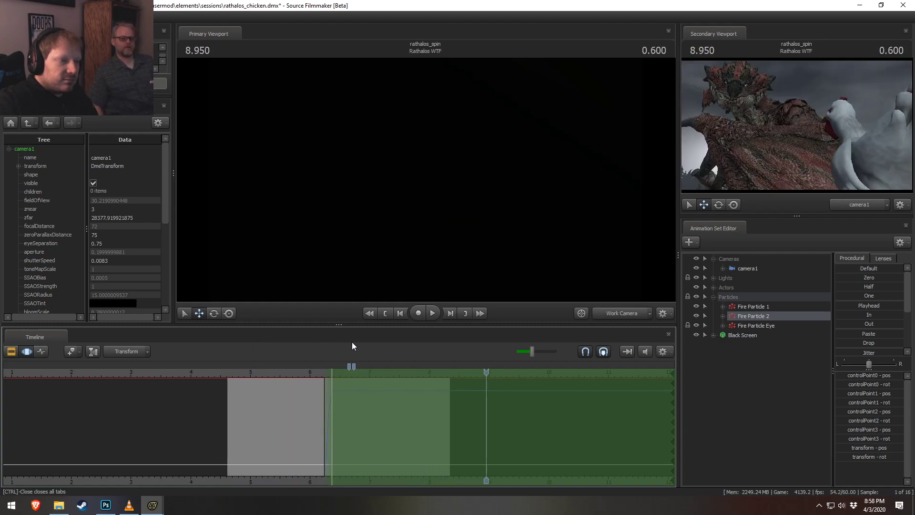
- Save the session from the clip editor and check the commands available for the Chicken Goes Evil clip
key(F3)
scroll(545, 410, up, 3)
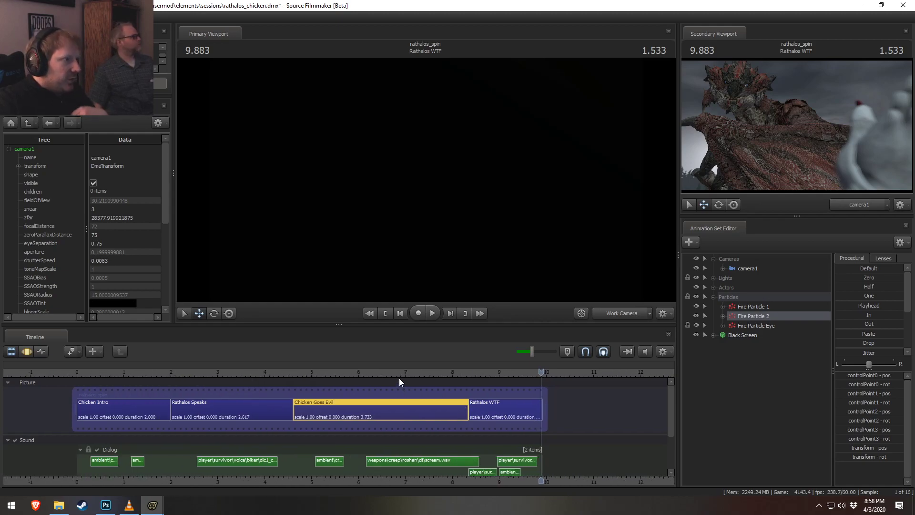
click(310, 373)
right_click(368, 404)
right_click(320, 409)
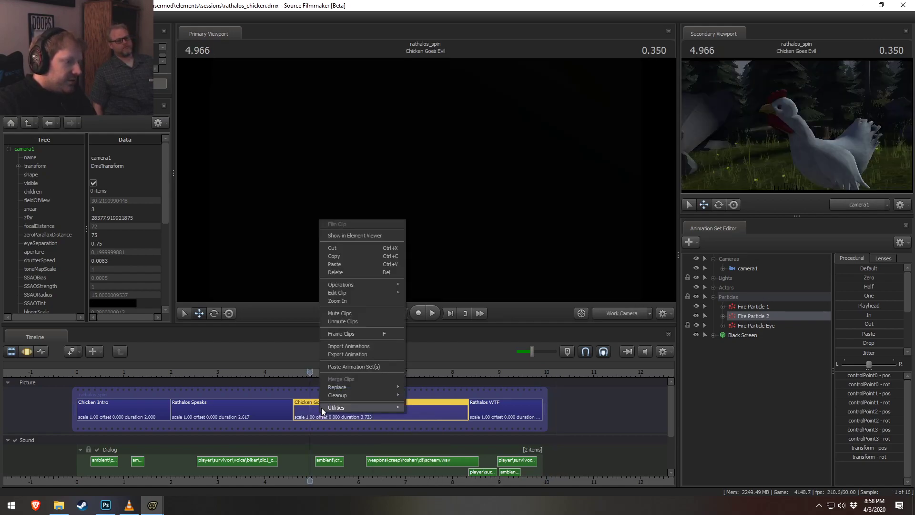
click(452, 433)
- Examine the Rathalos WTF shot at about 8.7 s and the Rathalos Speaks shot at about 2.7 s
click(489, 402)
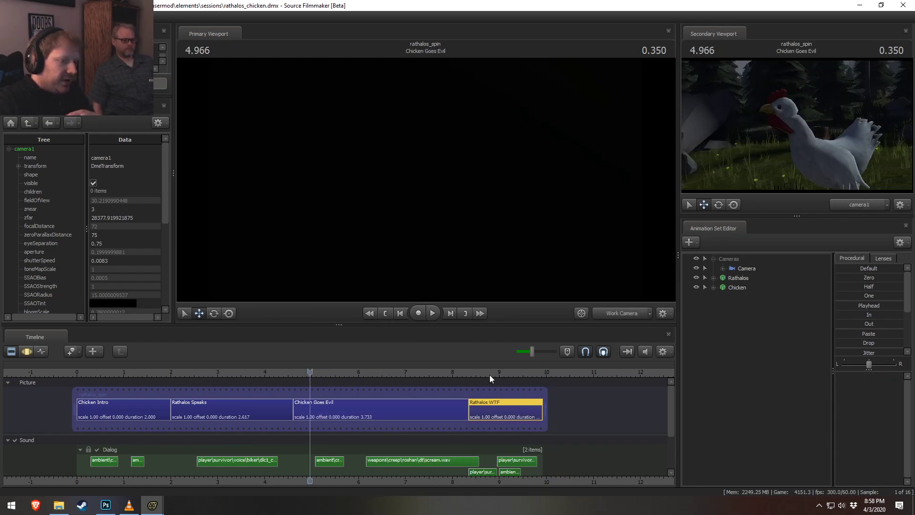
click(487, 371)
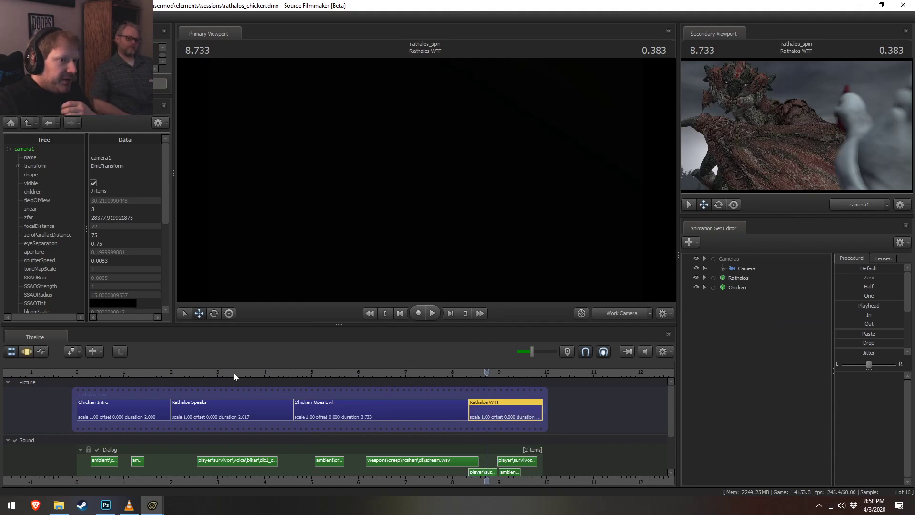
click(197, 402)
click(206, 372)
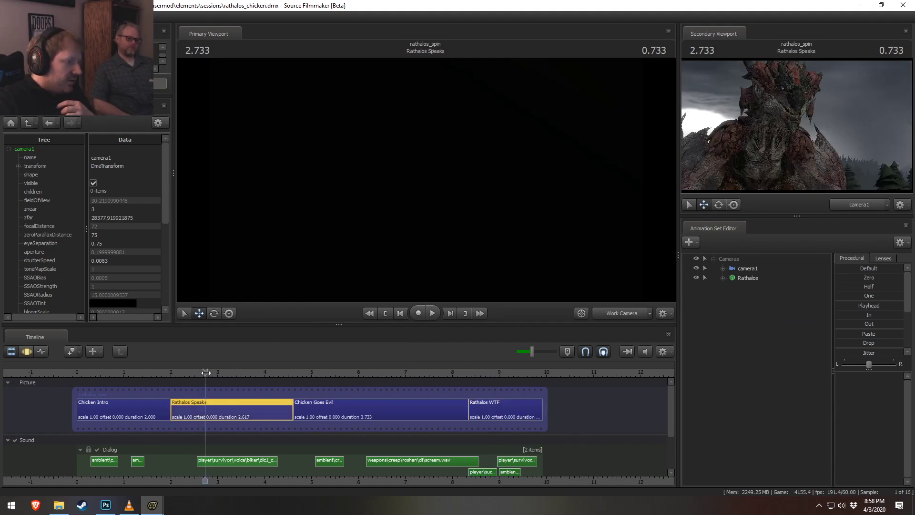
- Play the Chicken Intro shot through into Rathalos Speaks and select the Rathalos Speaks clip at 2.5 s
click(142, 408)
click(85, 371)
key(space)
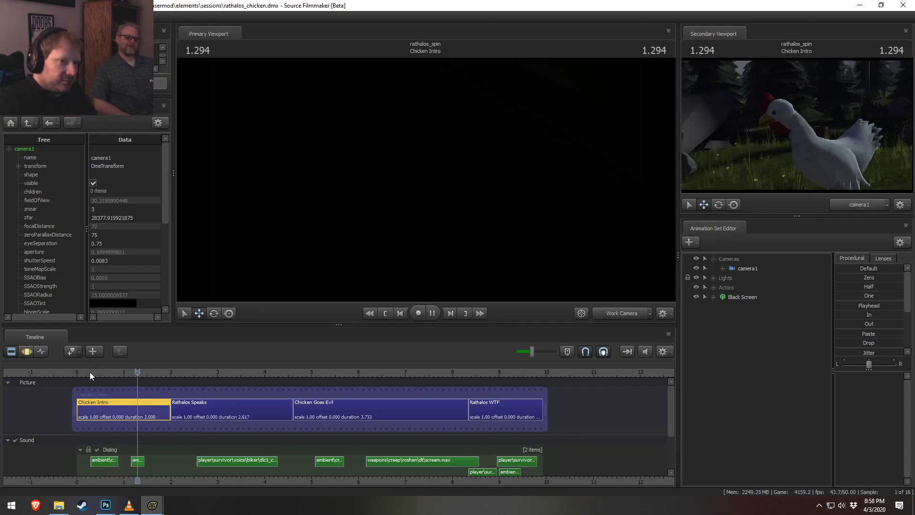
key(space)
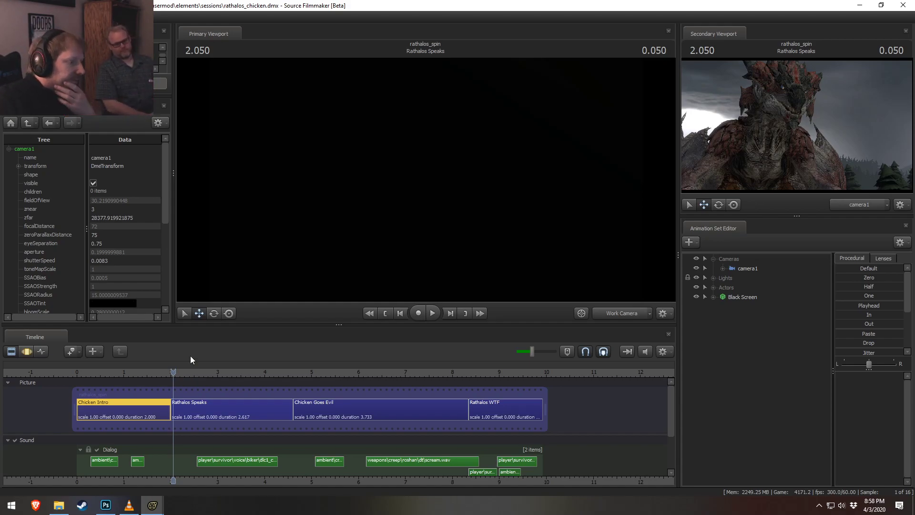
click(122, 376)
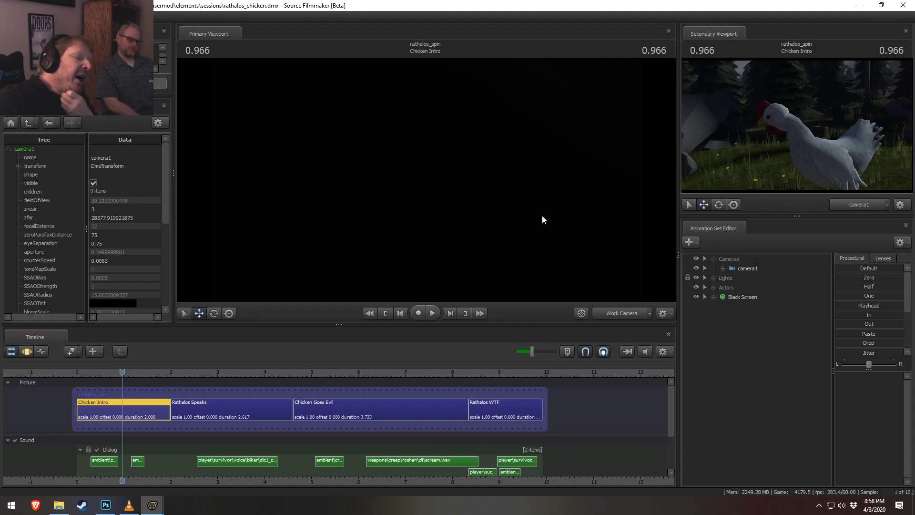
click(194, 373)
click(206, 411)
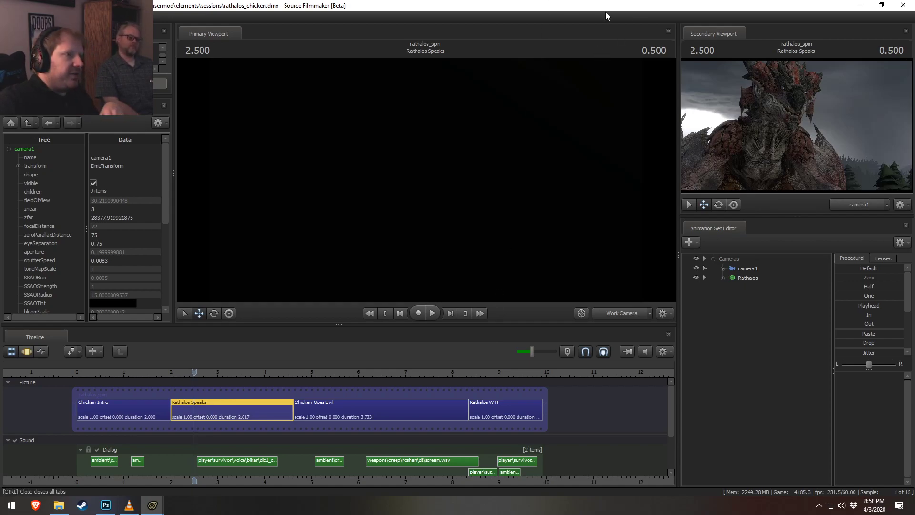
- Close Source Filmmaker, the VLC media player and the file explorer window
click(905, 6)
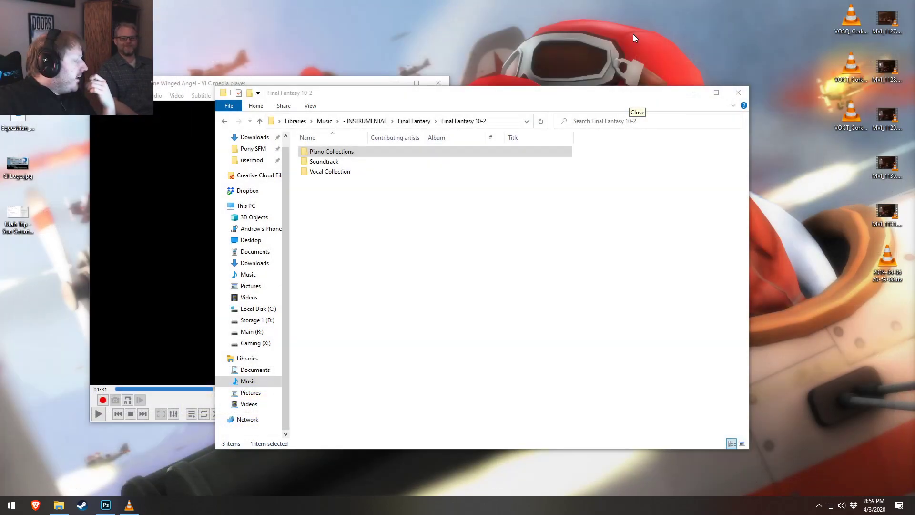
click(438, 83)
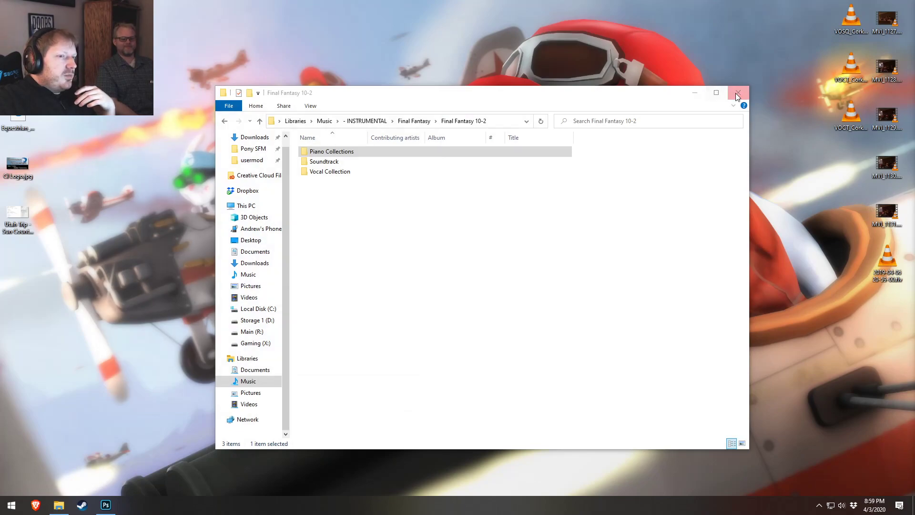
click(738, 92)
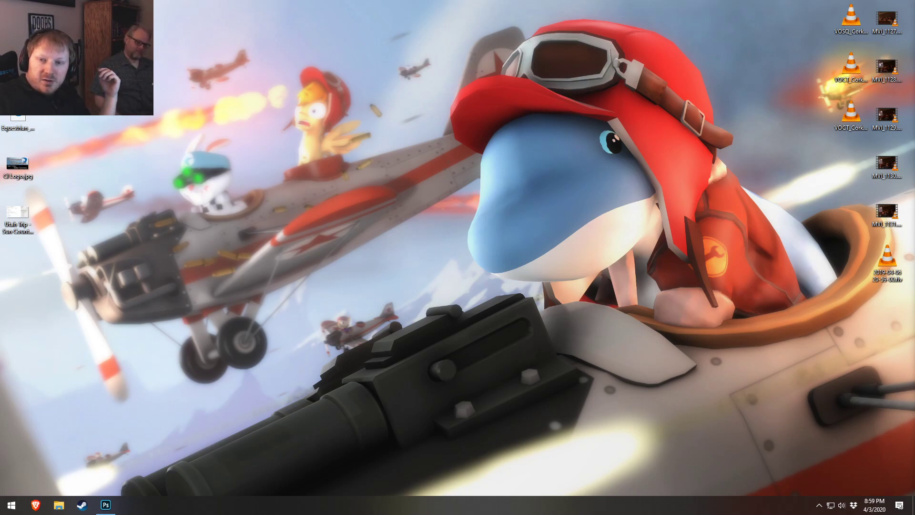
- Switch to the Brave browser, open the live Twitch channel page and read its channel description and schedule
drag(914, 185, 486, 0)
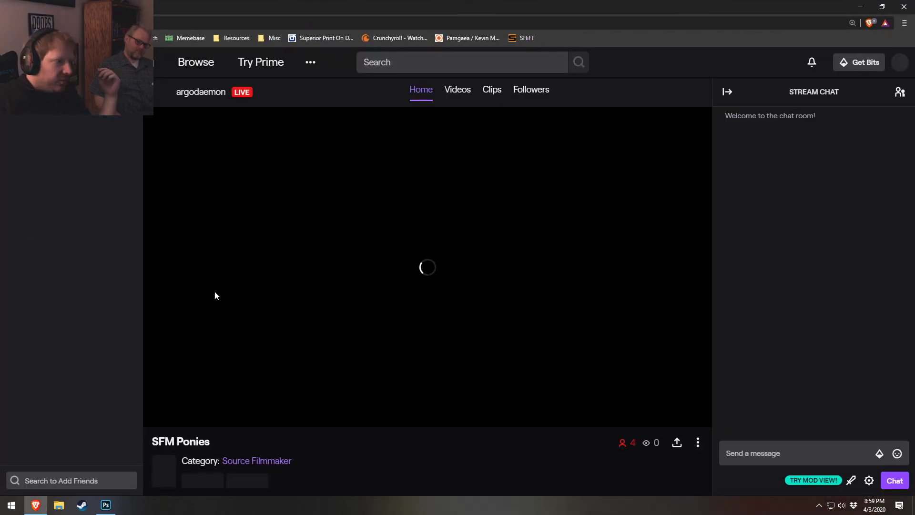
scroll(476, 407, down, 7)
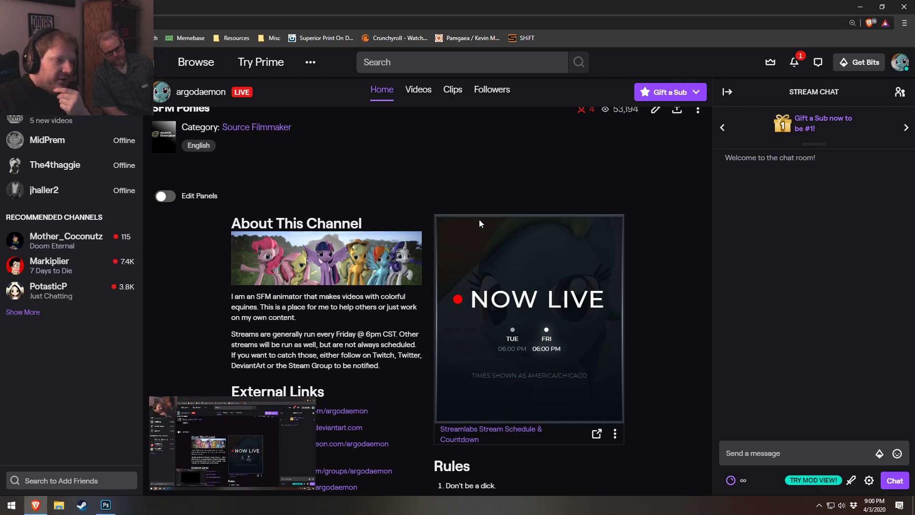
scroll(513, 348, up, 2)
scroll(513, 349, down, 2)
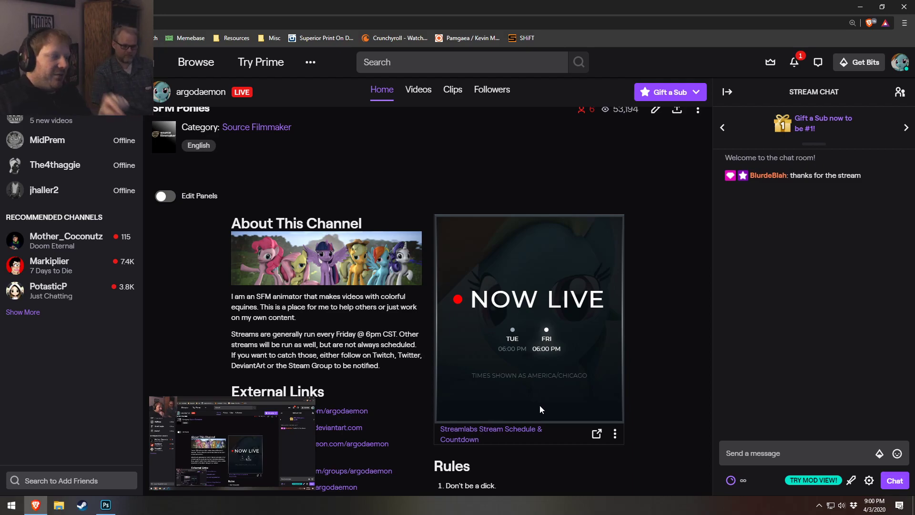
- Shrink and reposition the browser window around the stream chat, and view a chat member's profile card
drag(583, 8, 408, 45)
drag(542, 154, 848, 160)
drag(670, 47, 642, 36)
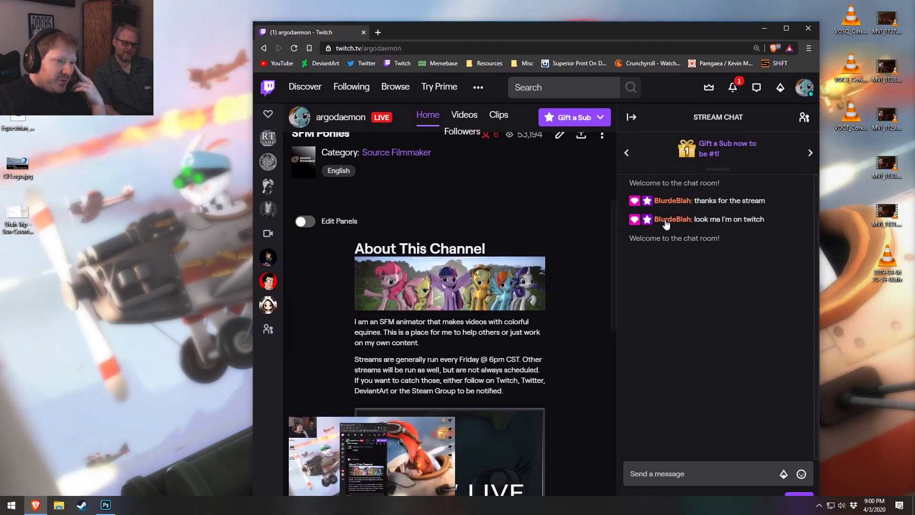
click(683, 220)
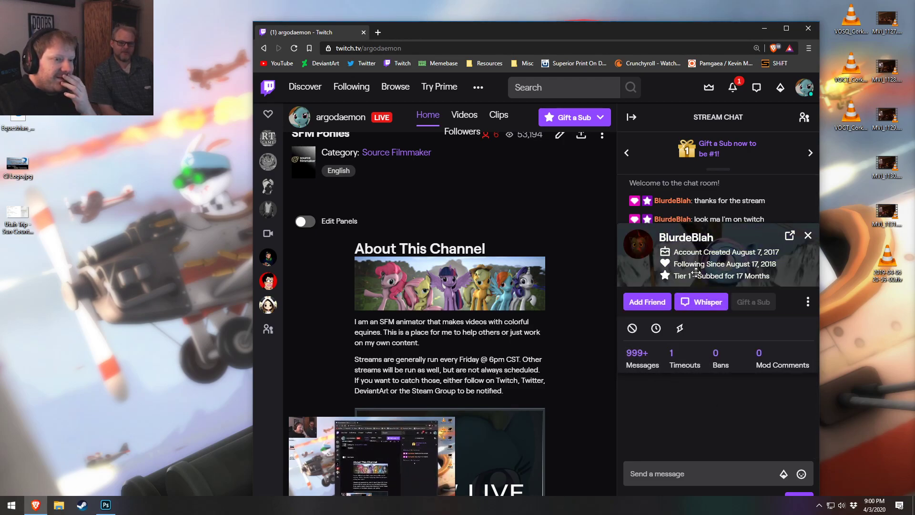
click(808, 235)
drag(741, 30, 661, 40)
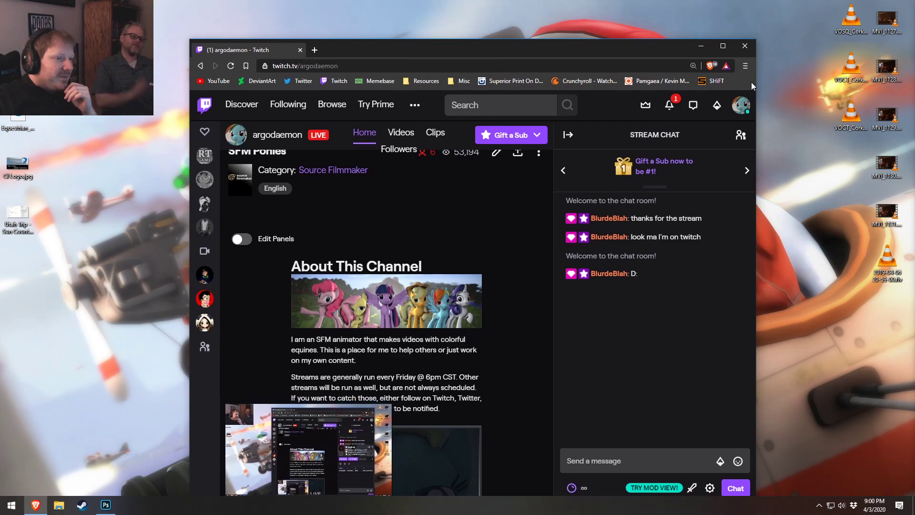
- Close the browser and Photoshop to clear the desktop
click(744, 46)
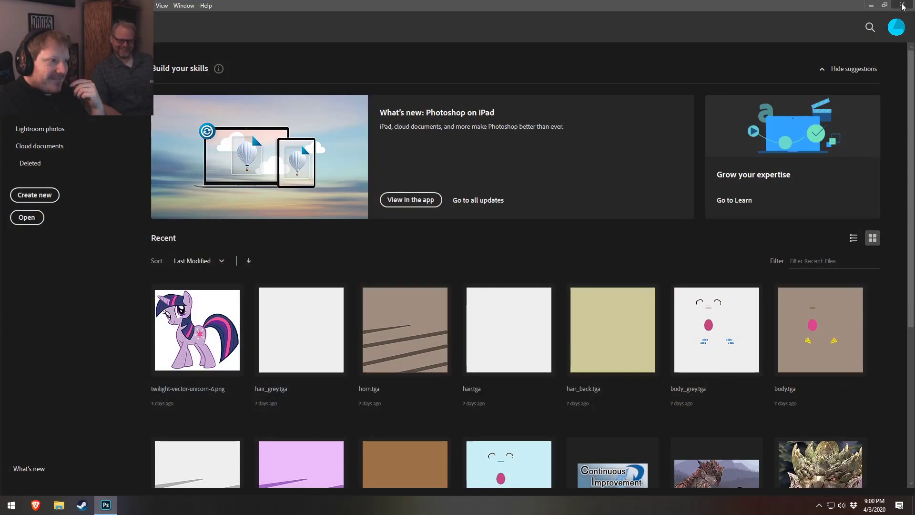
click(902, 5)
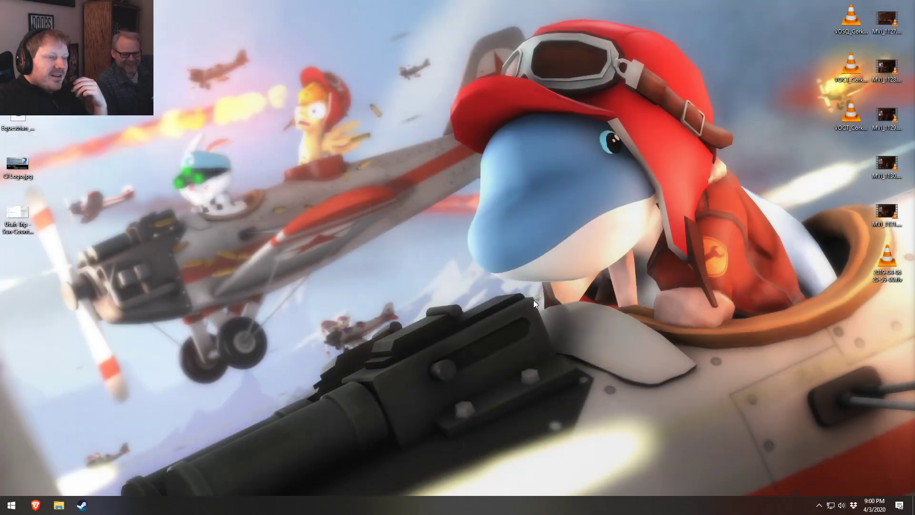